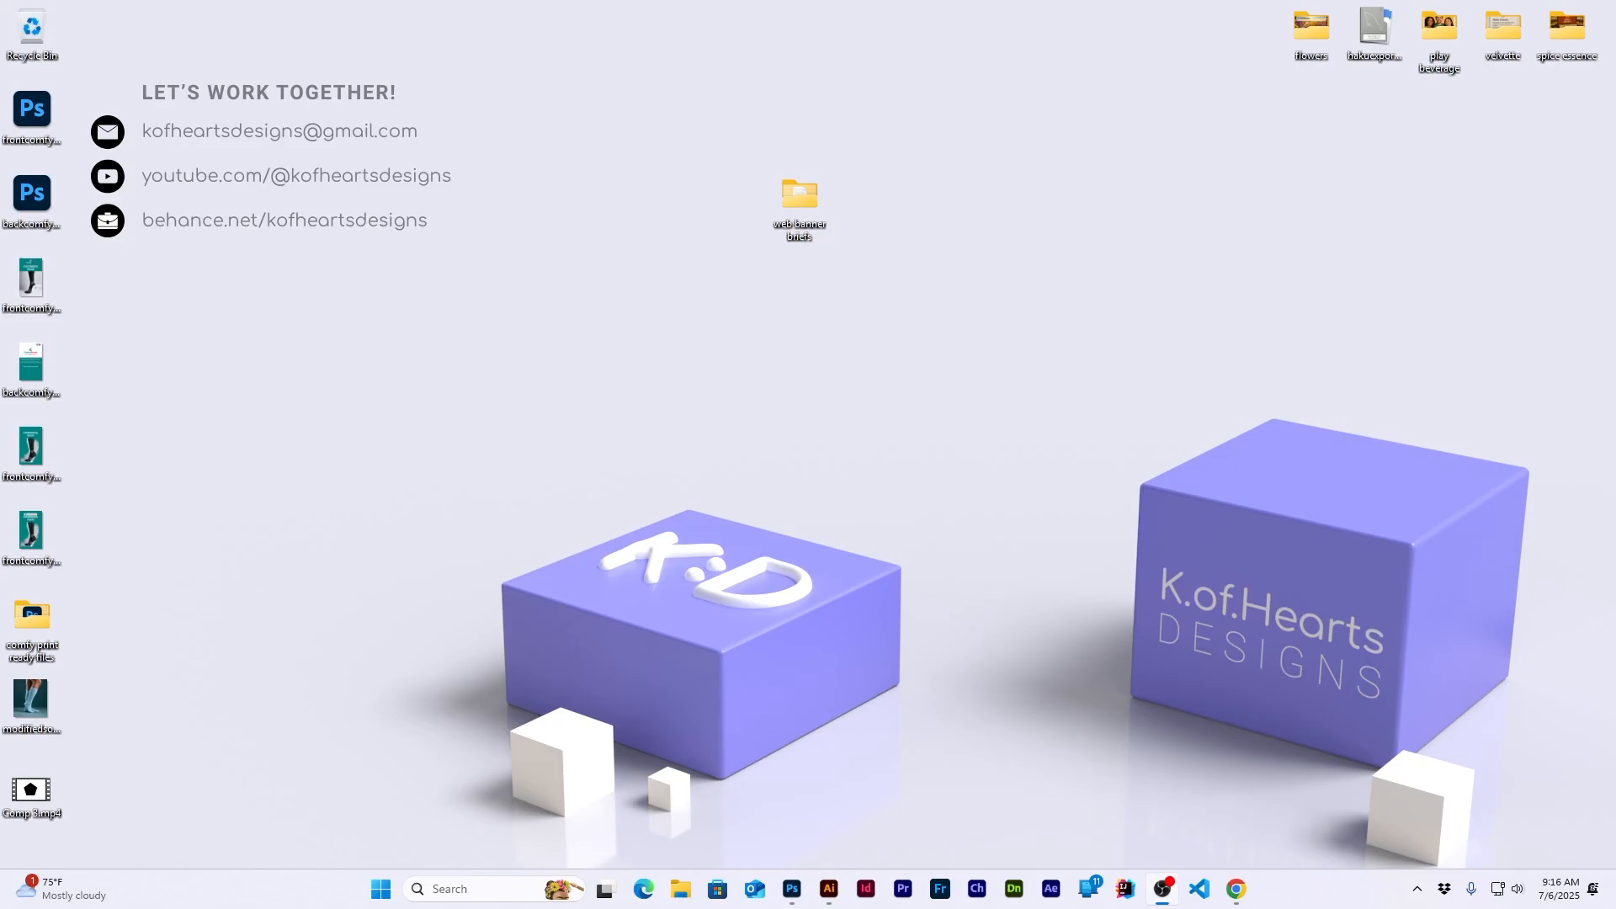
Open the "web banner briefs" folder and review the emberstone bistro.txt brief from its overview to its visual style
double_click(798, 219)
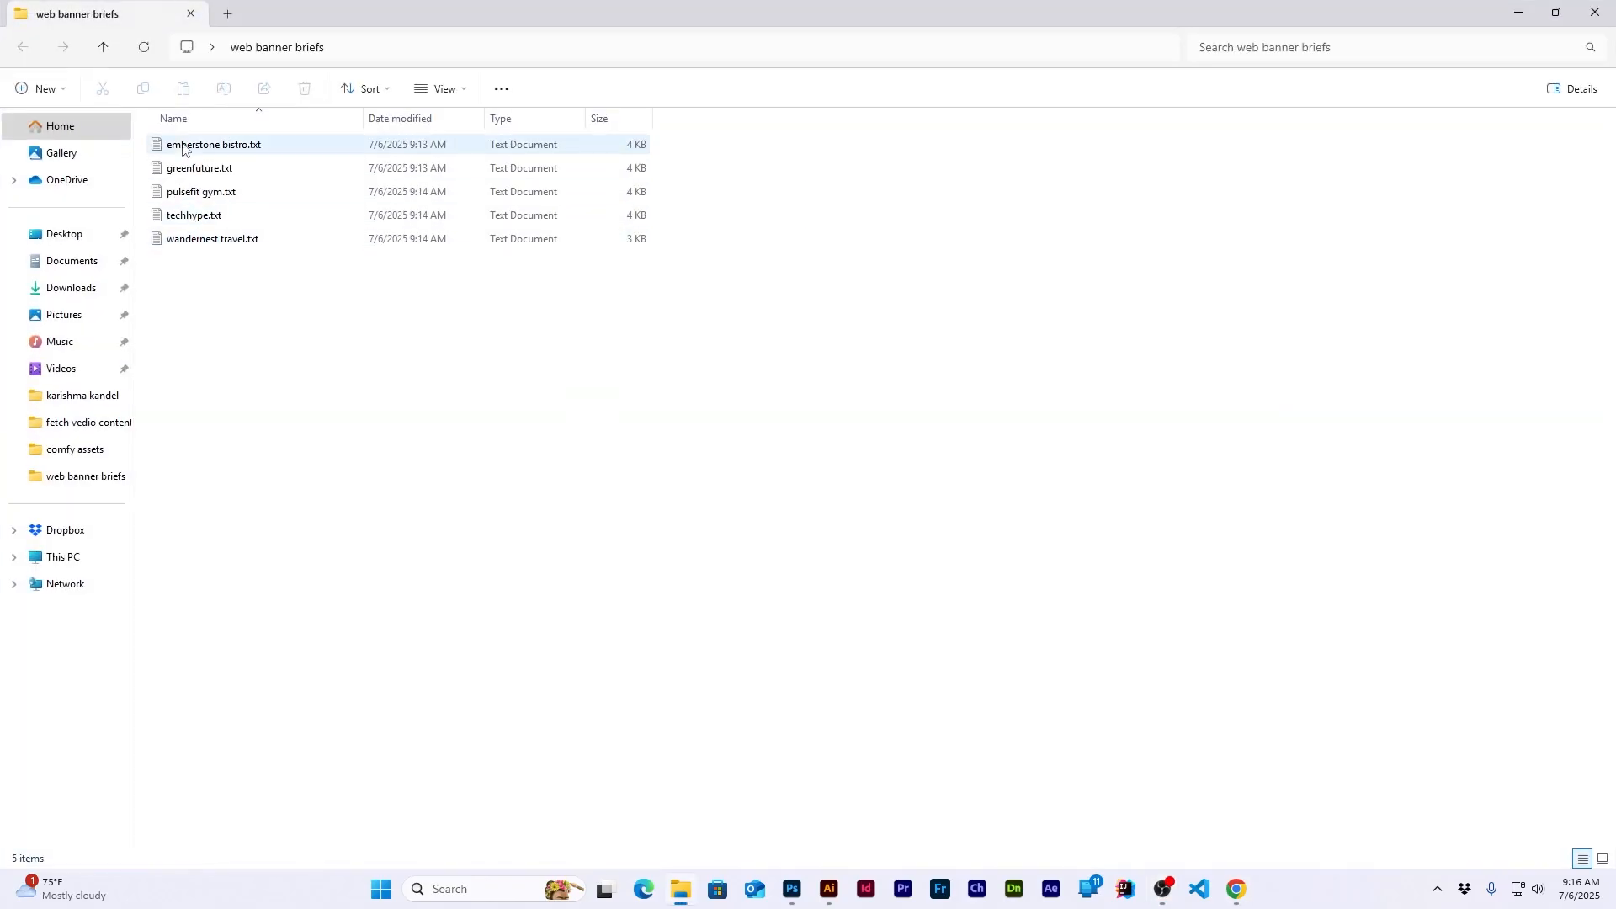
double_click(206, 145)
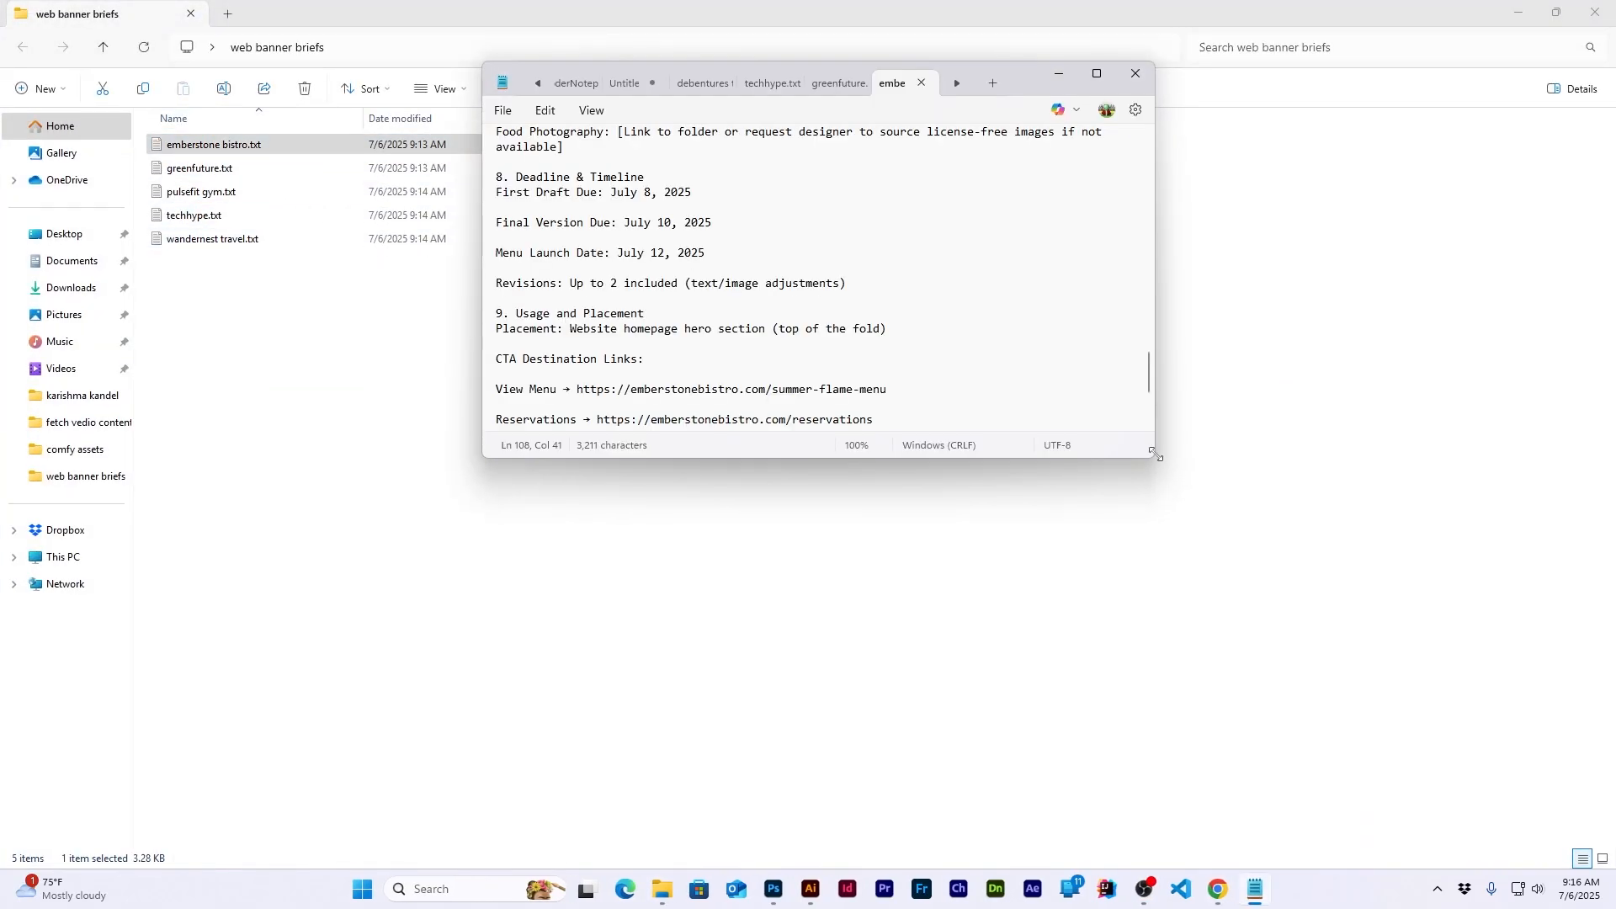
drag(1155, 454, 1416, 723)
scroll(841, 378, up, 20)
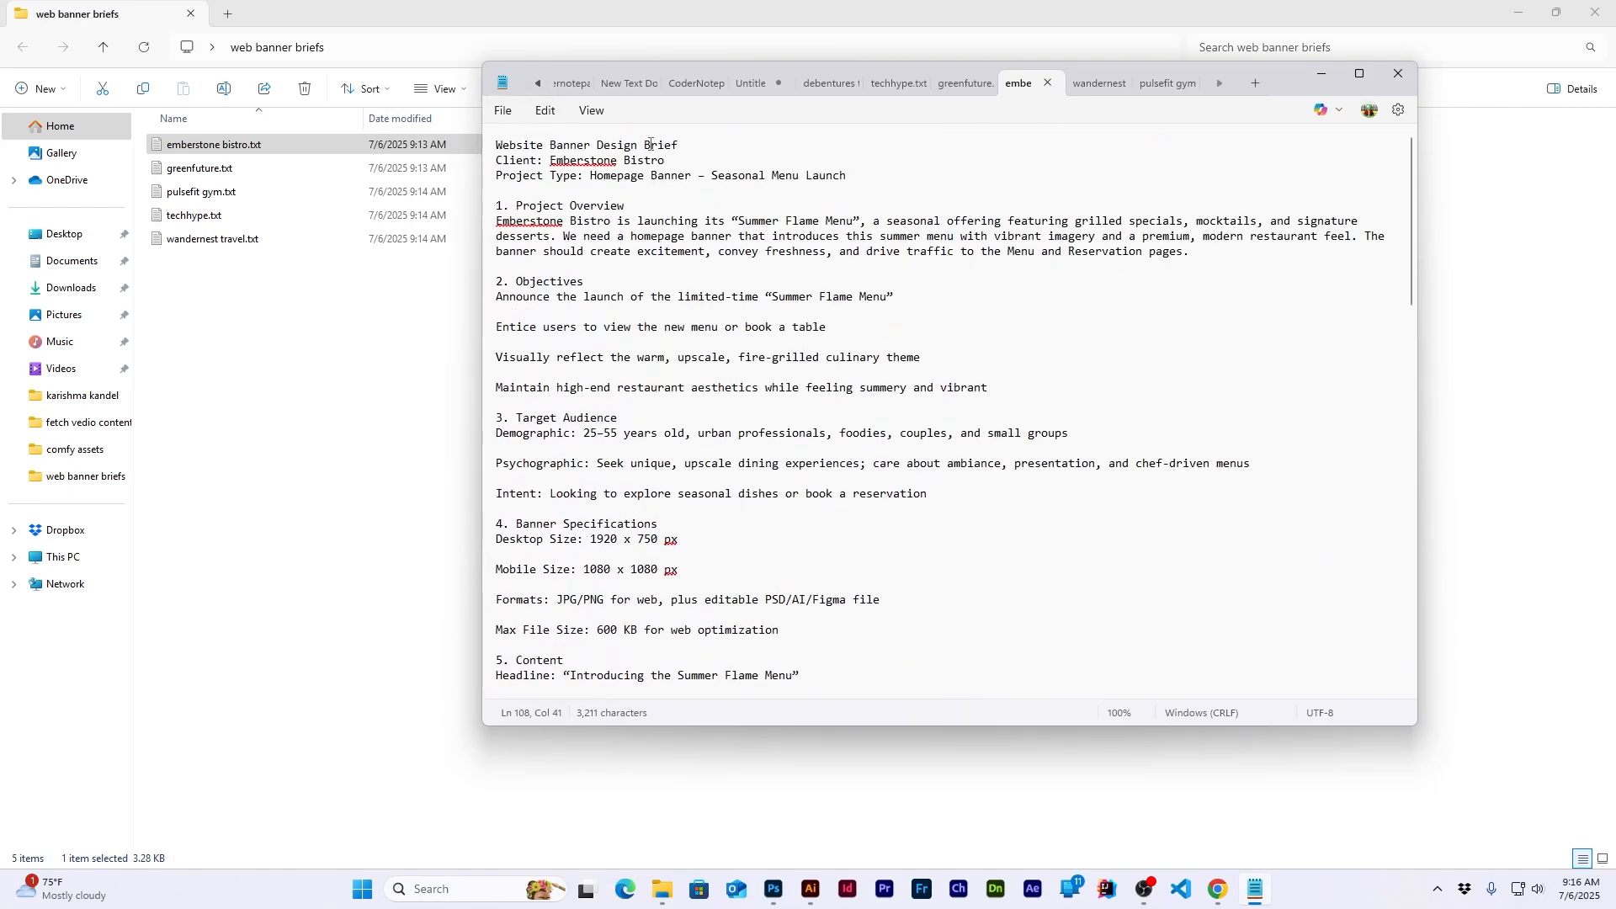
drag(557, 158, 658, 161)
drag(556, 222, 793, 272)
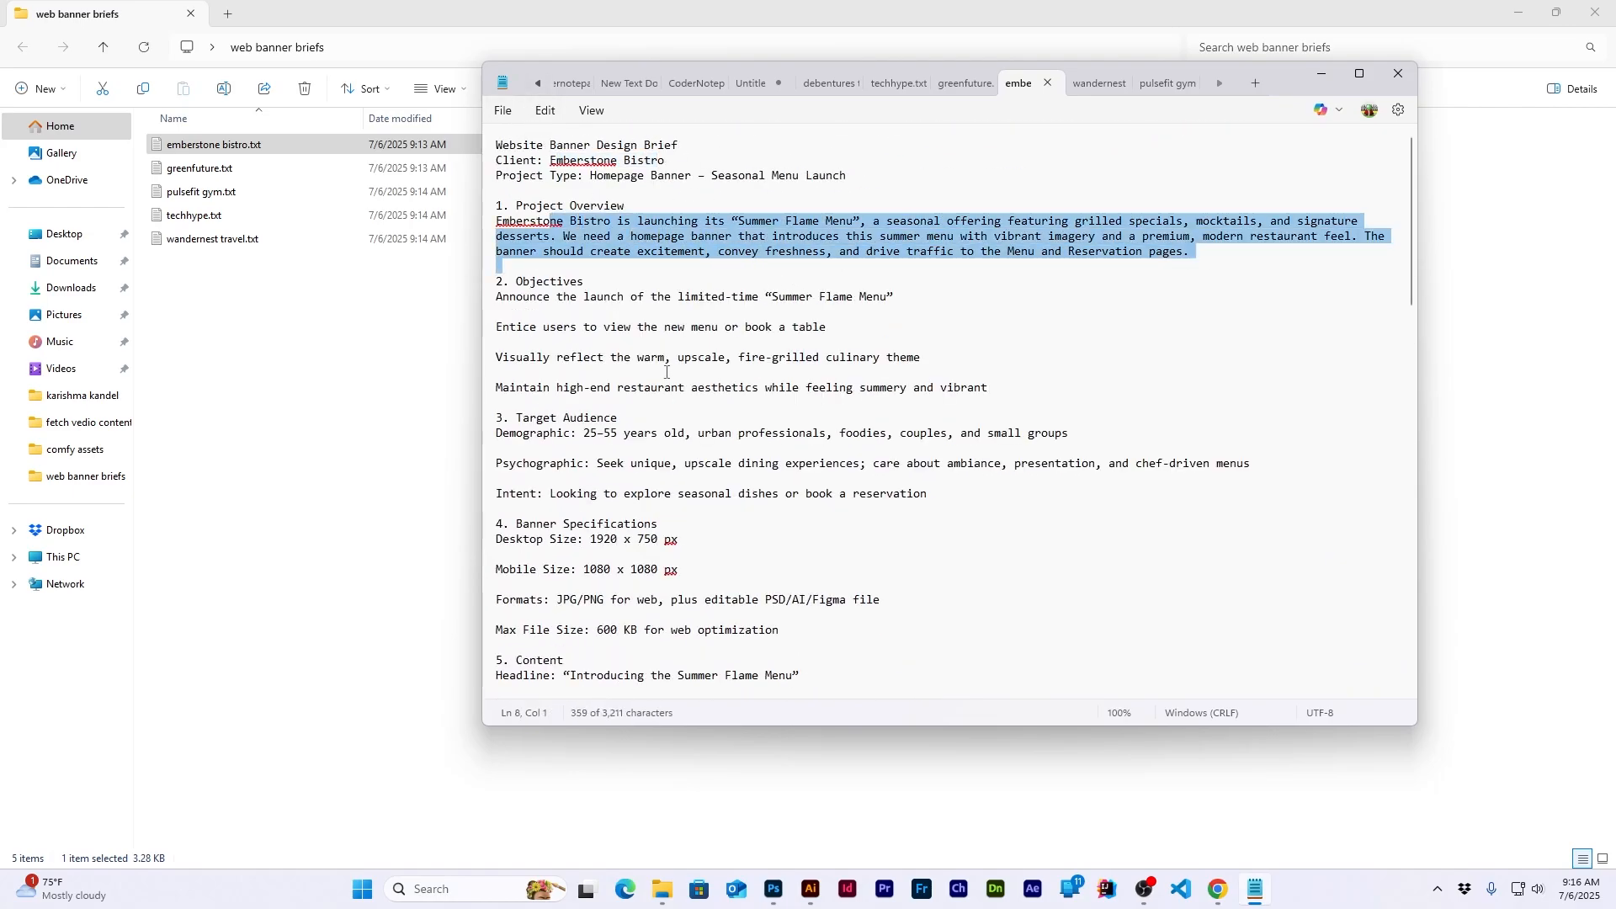
click(661, 369)
scroll(743, 301, down, 20)
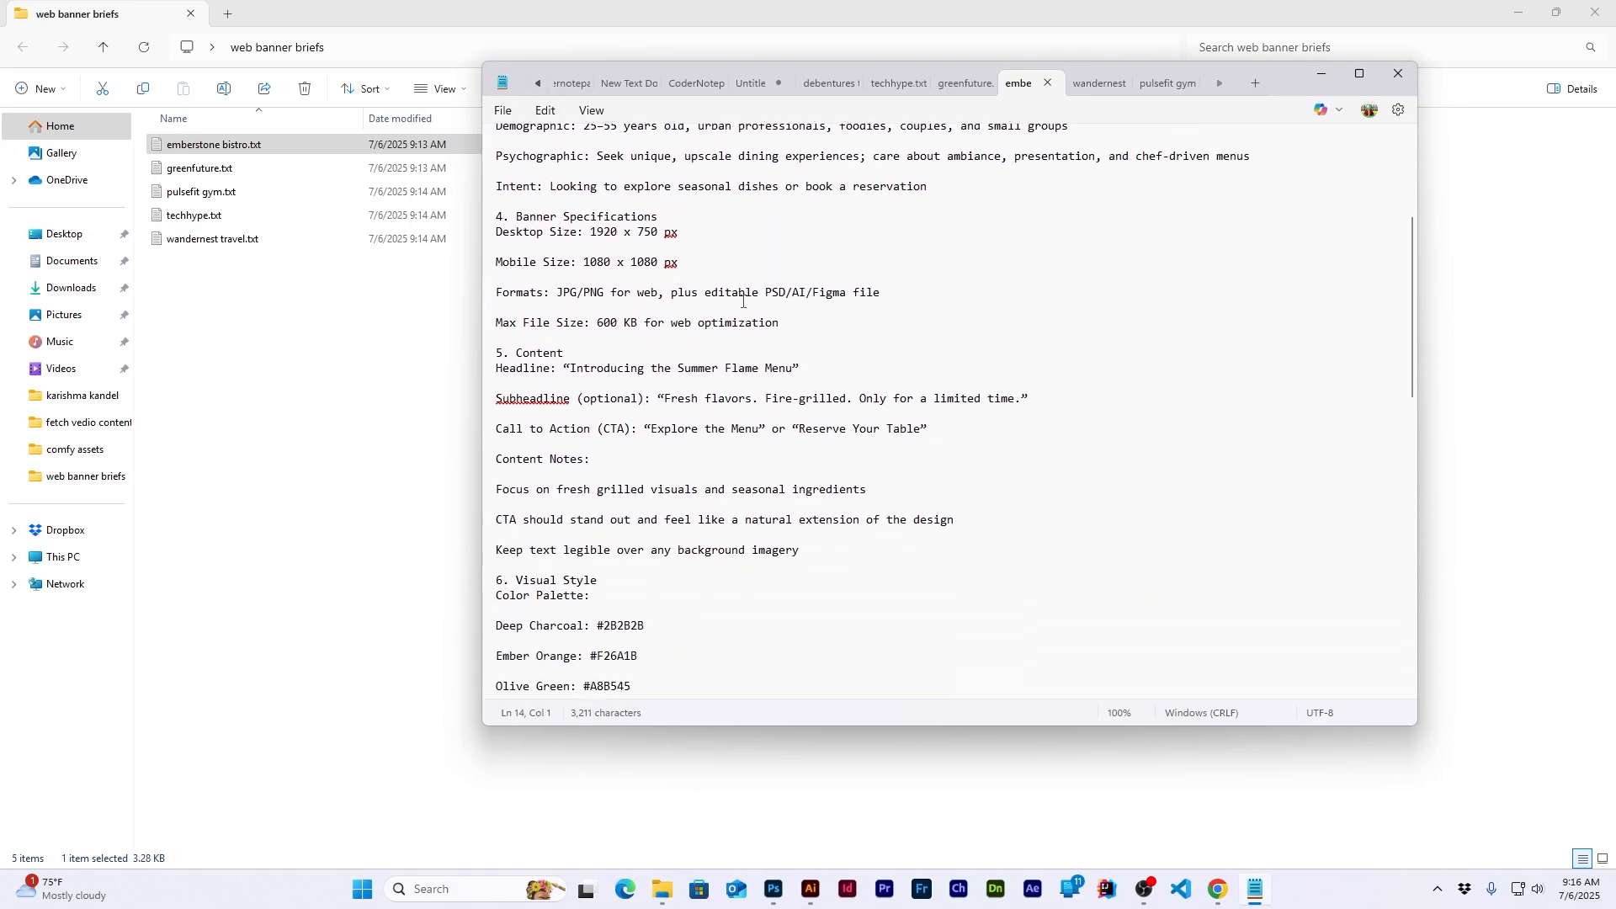
click(1399, 74)
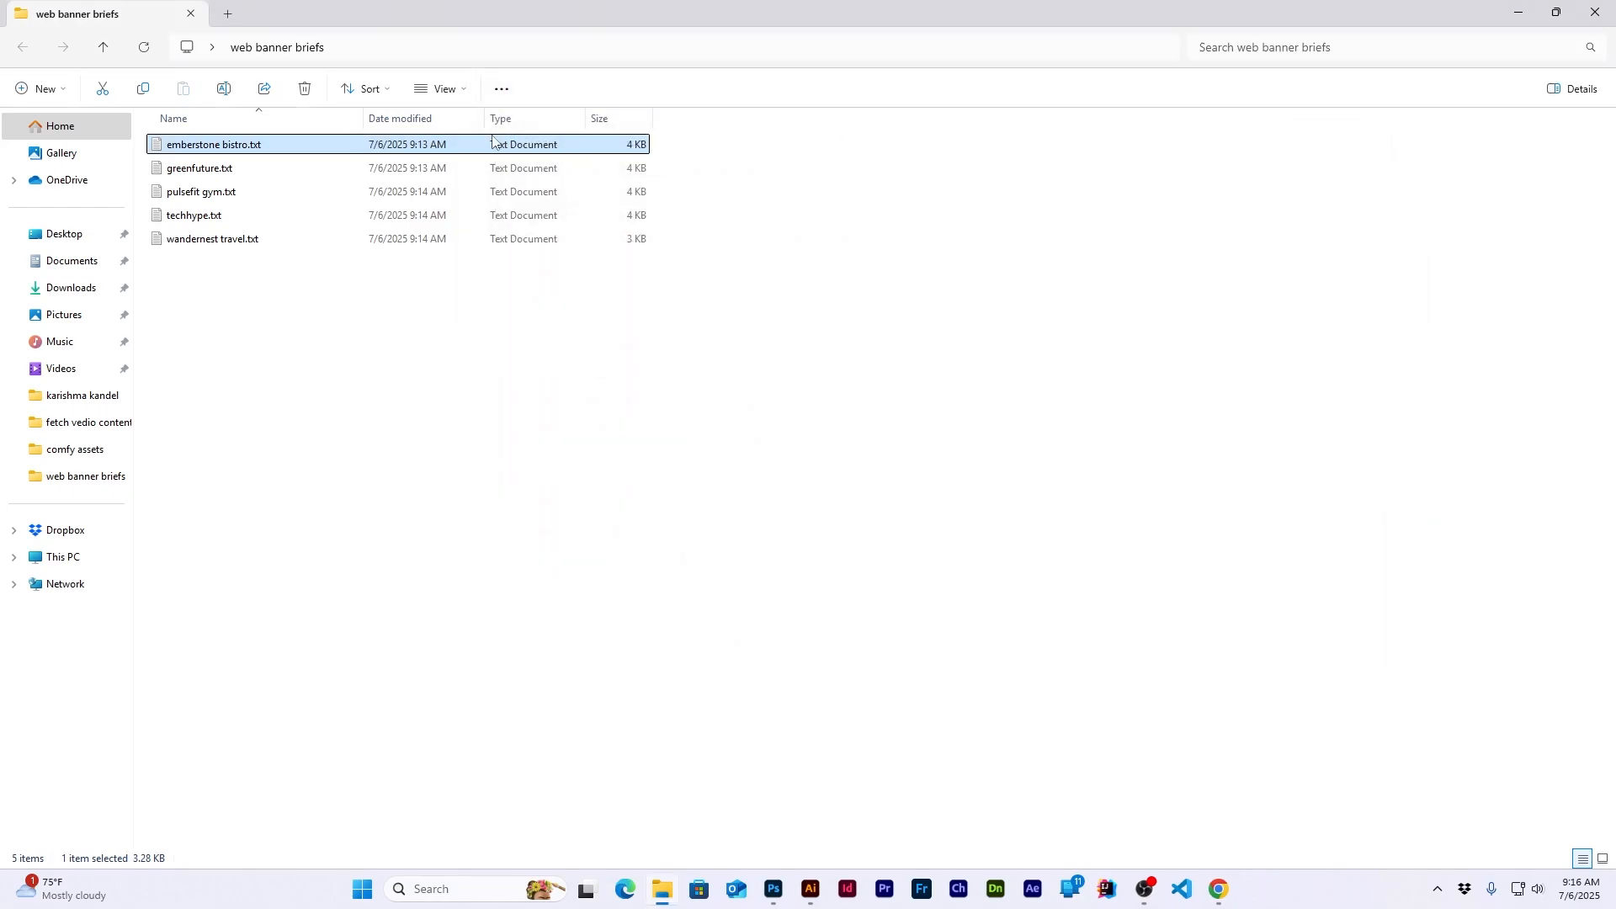
Look through the greenfuture.txt and pulsefit gym.txt briefs, closing each one after viewing
double_click(200, 167)
scroll(623, 250, up, 3)
scroll(623, 250, up, 20)
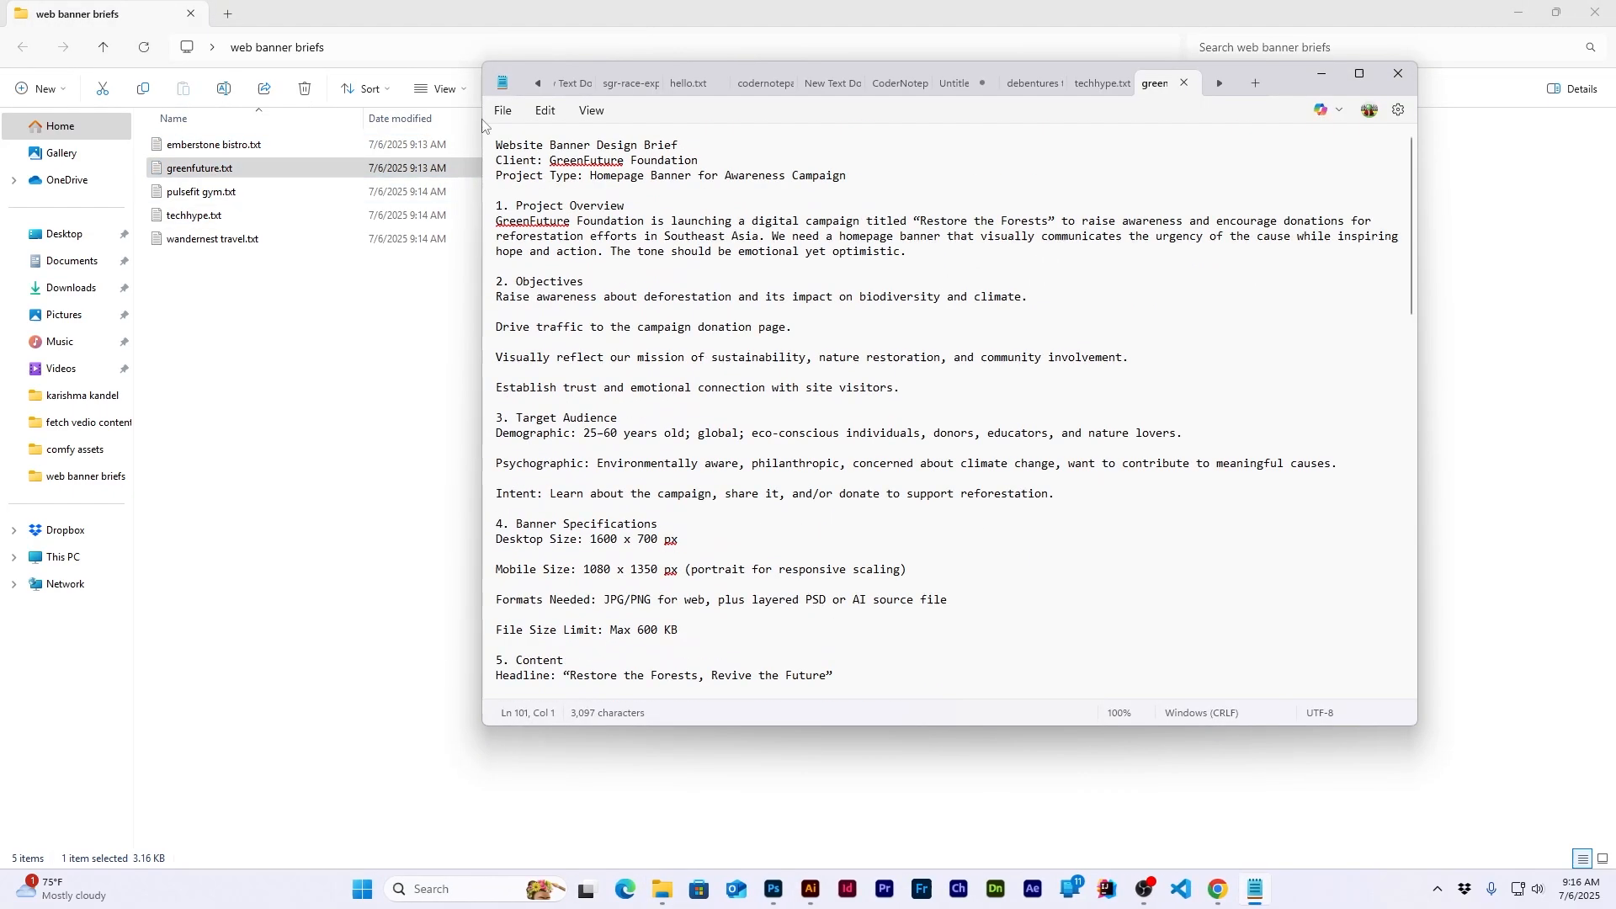
click(1399, 74)
double_click(201, 191)
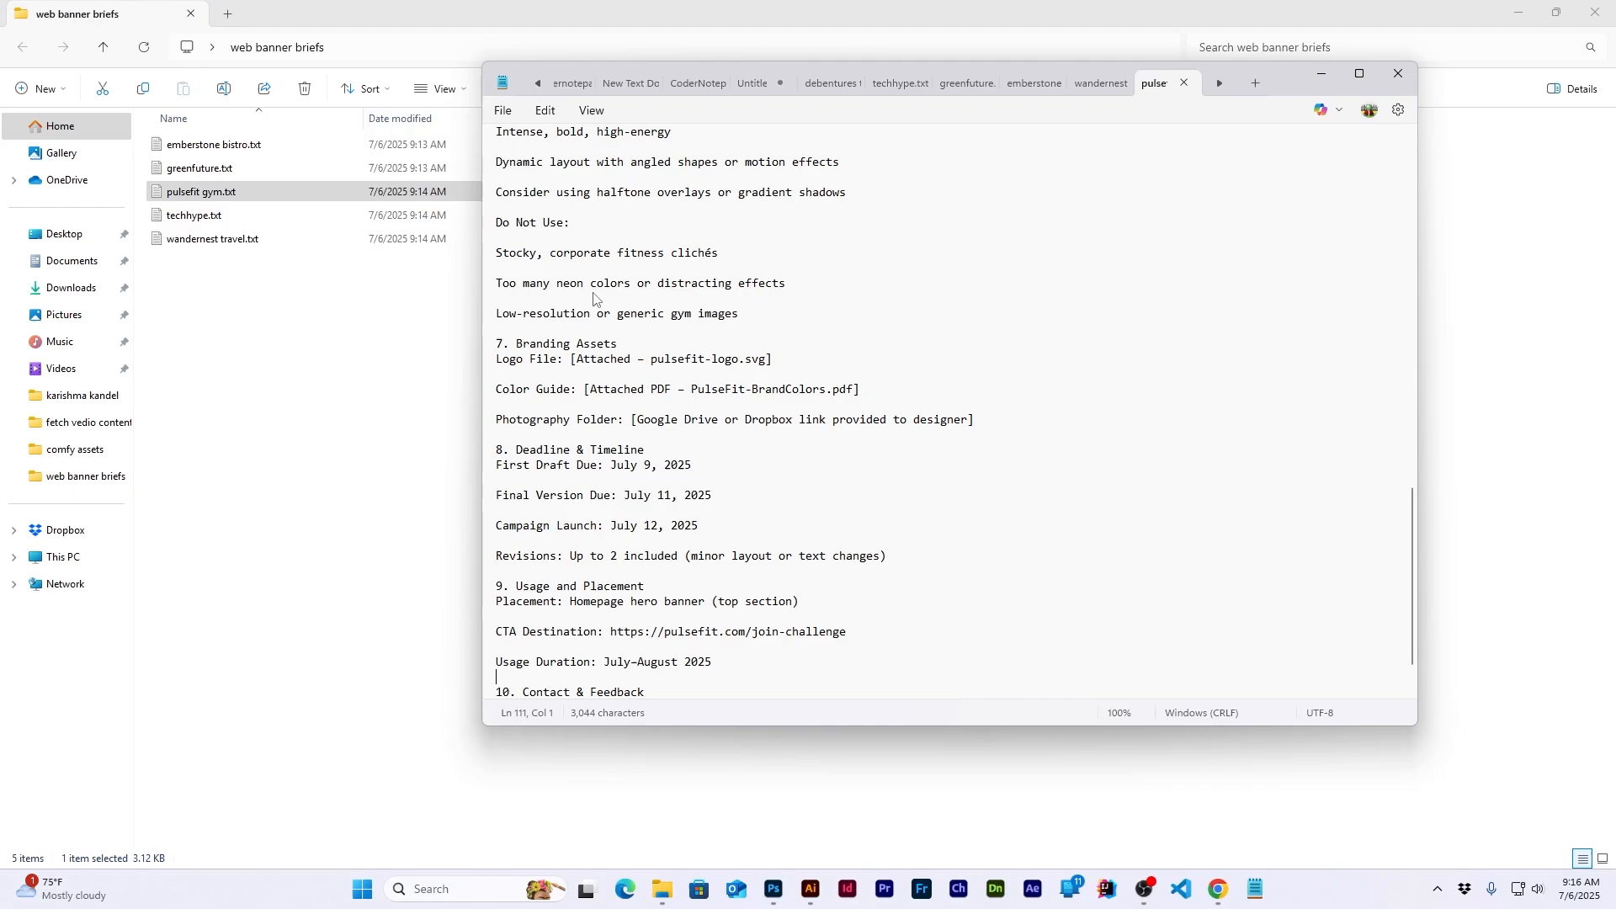
scroll(687, 295, up, 20)
click(1398, 74)
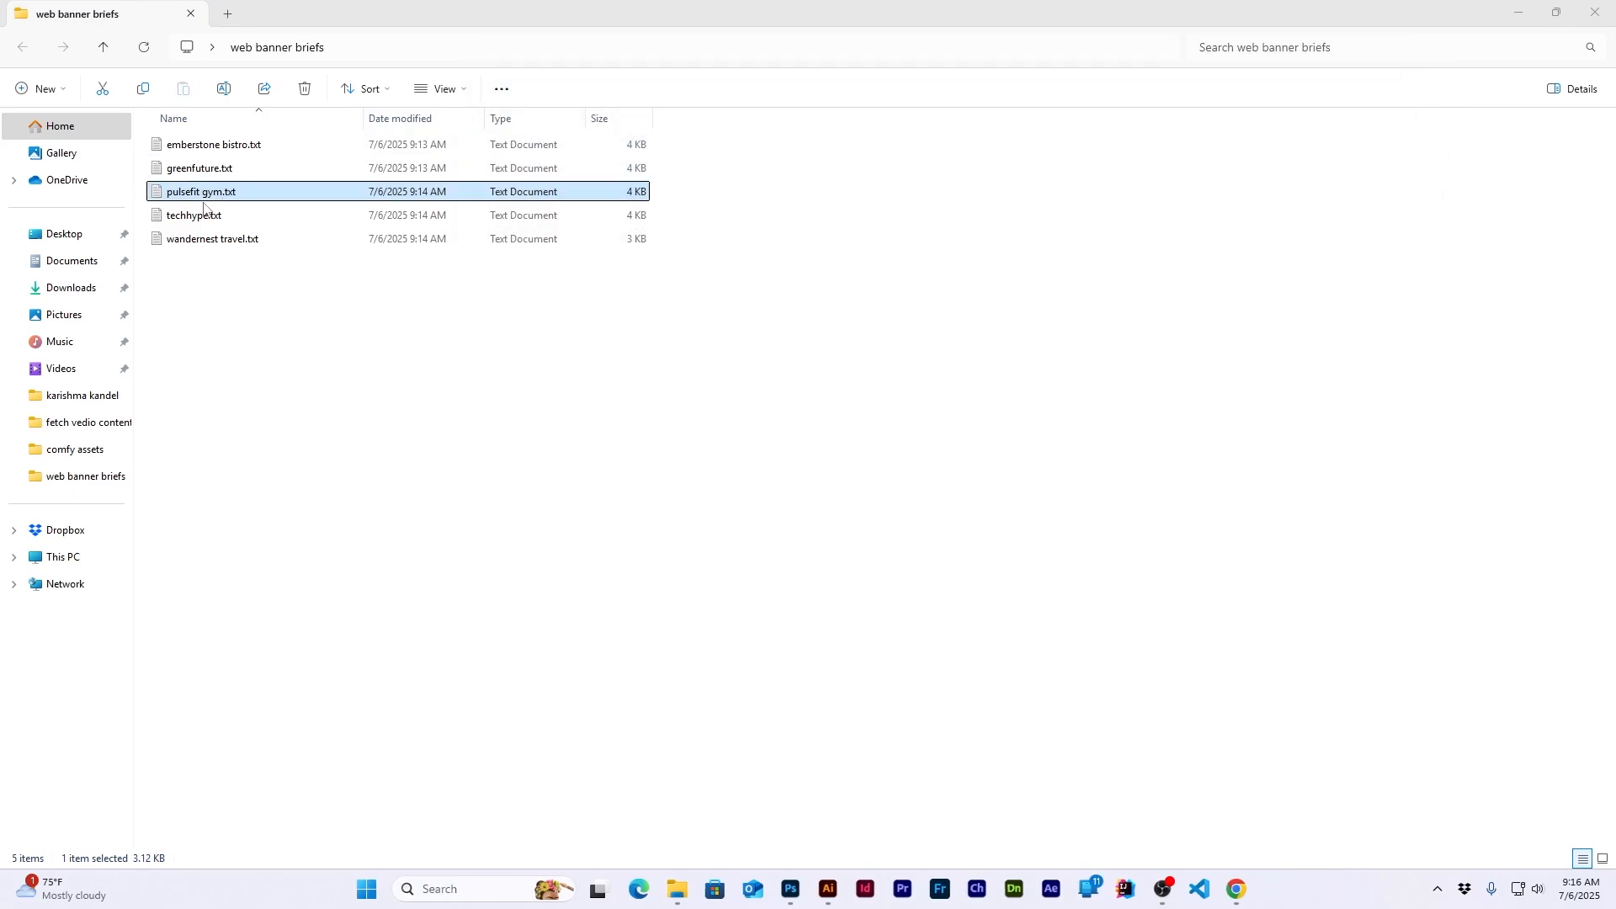
Look through the techhype.txt and wandernest travel.txt briefs, closing each one after viewing
double_click(195, 215)
scroll(717, 223, up, 20)
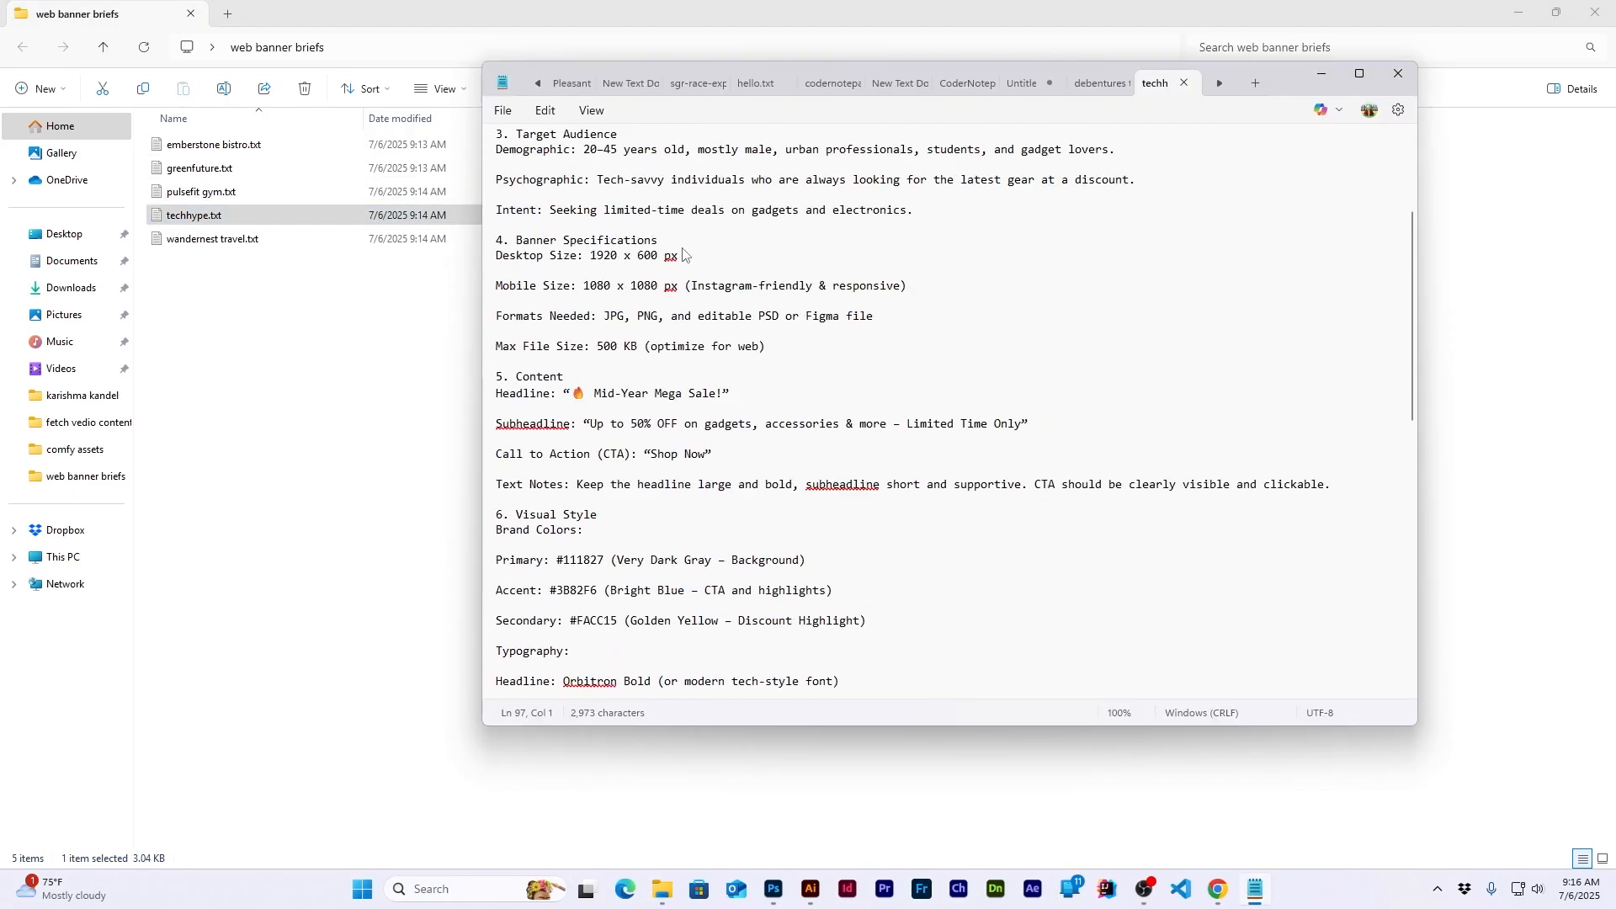
click(1399, 74)
double_click(202, 239)
scroll(746, 244, up, 20)
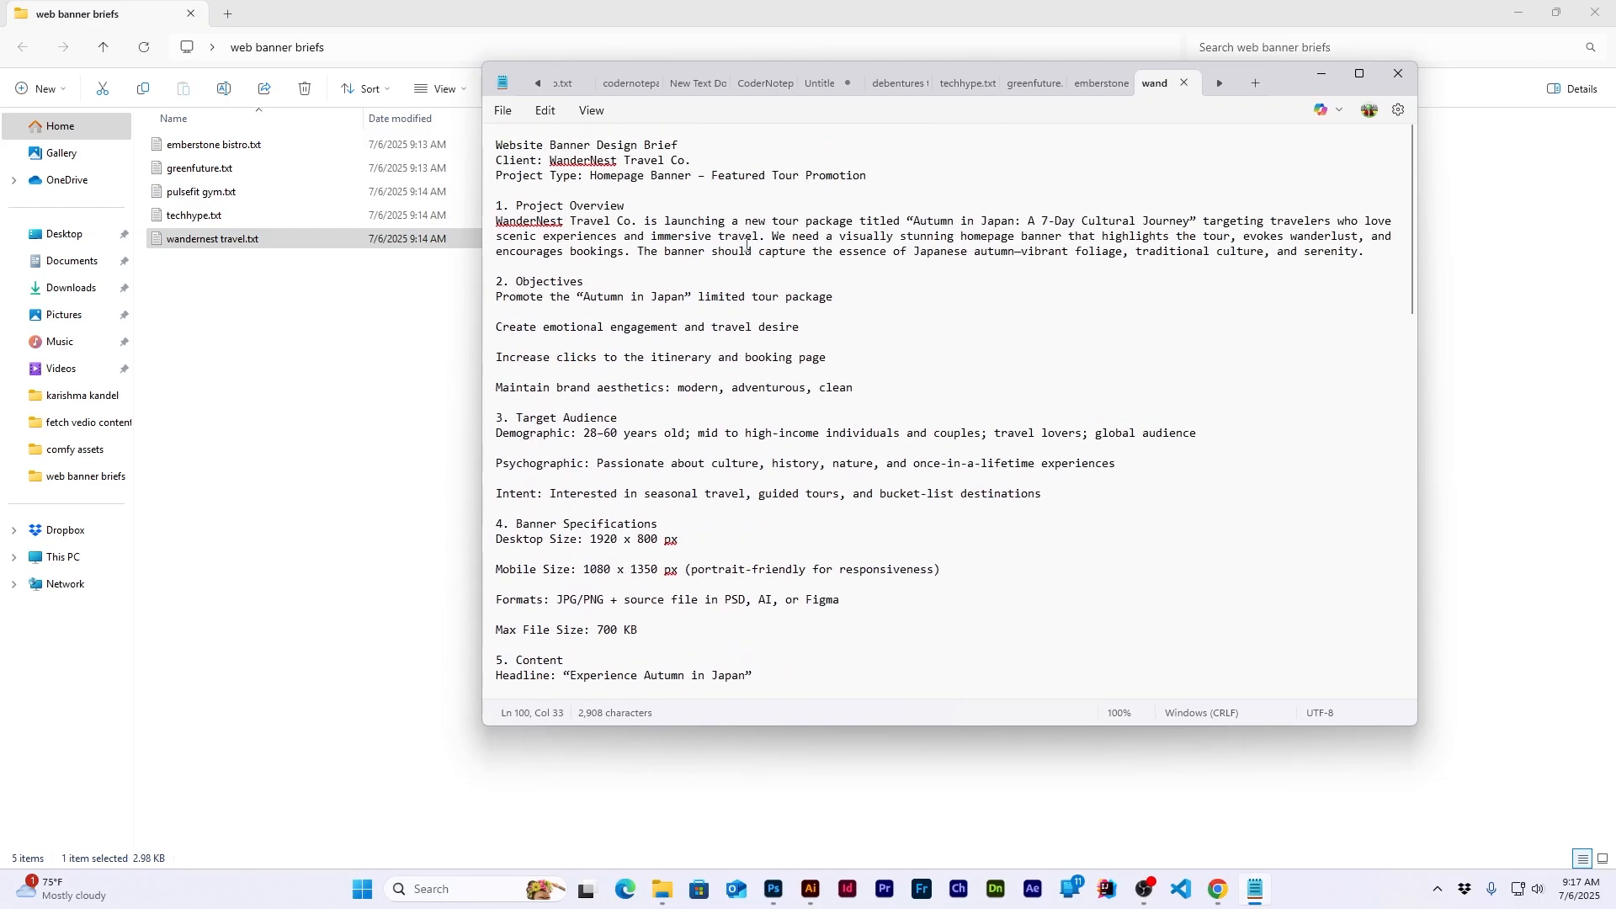
click(1399, 74)
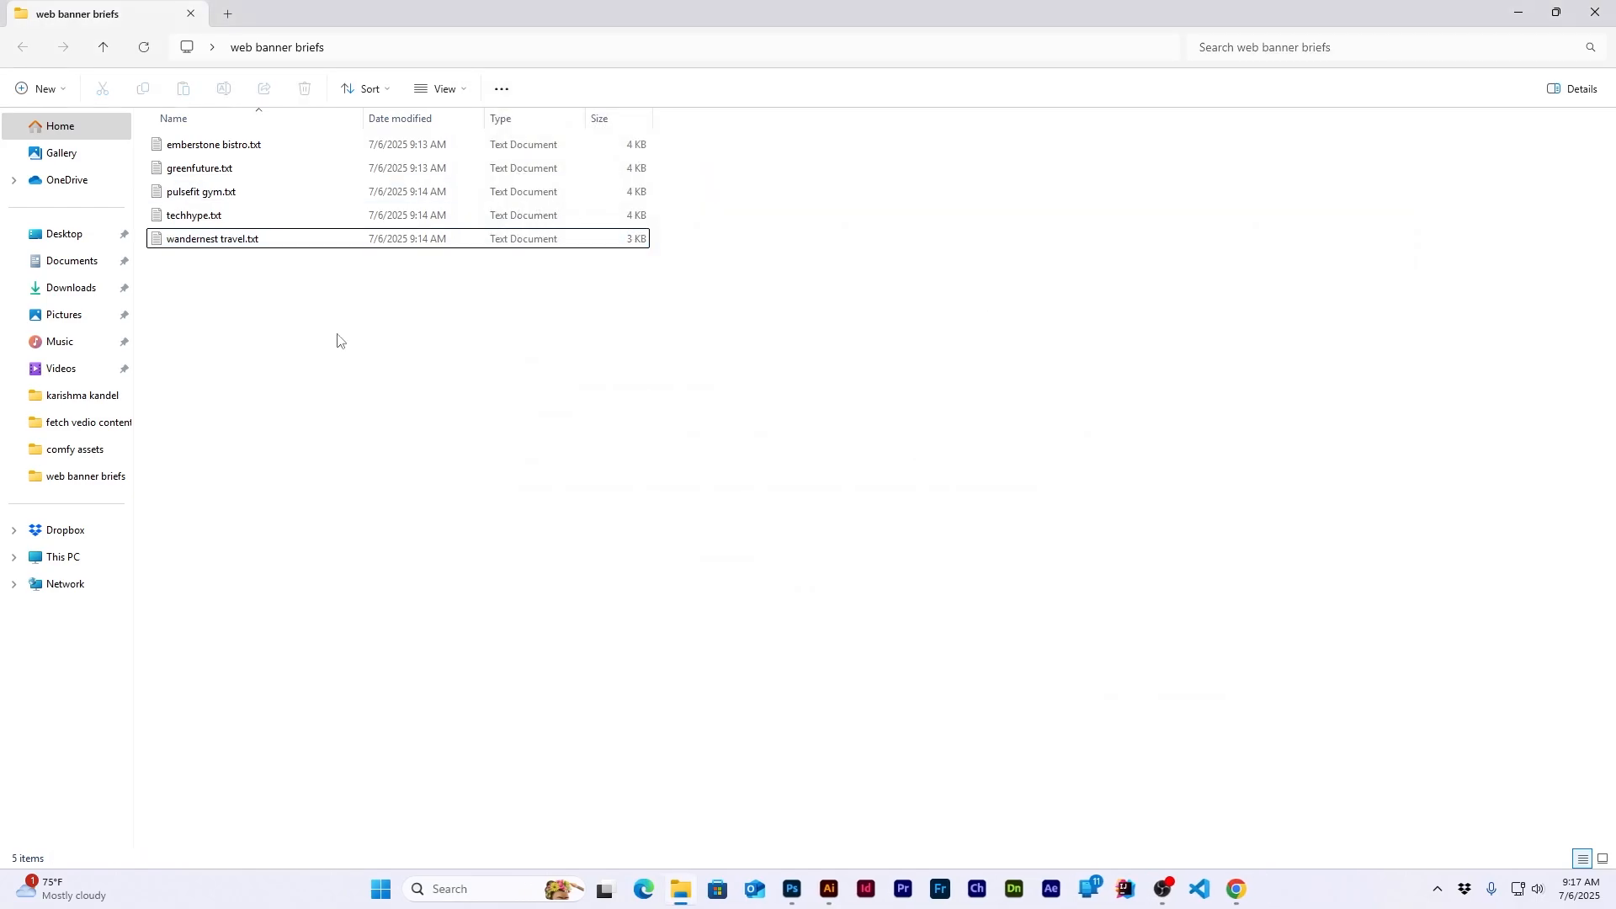
Reopen the techhype.txt brief and close the briefs folder window behind it
double_click(197, 215)
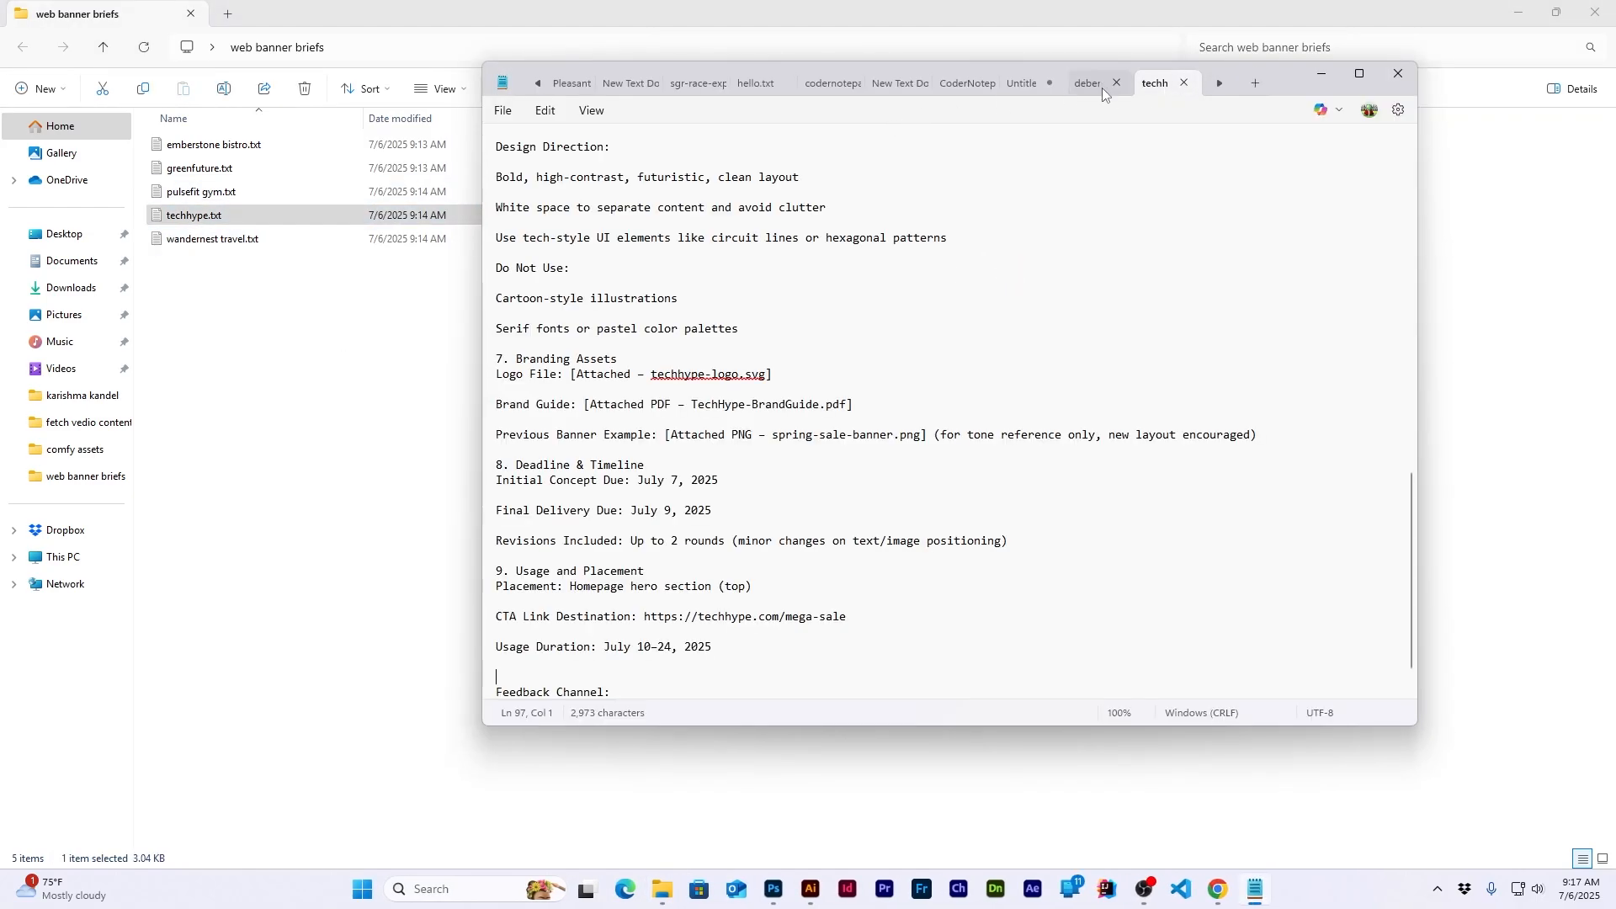
drag(1276, 71, 1161, 95)
click(1597, 10)
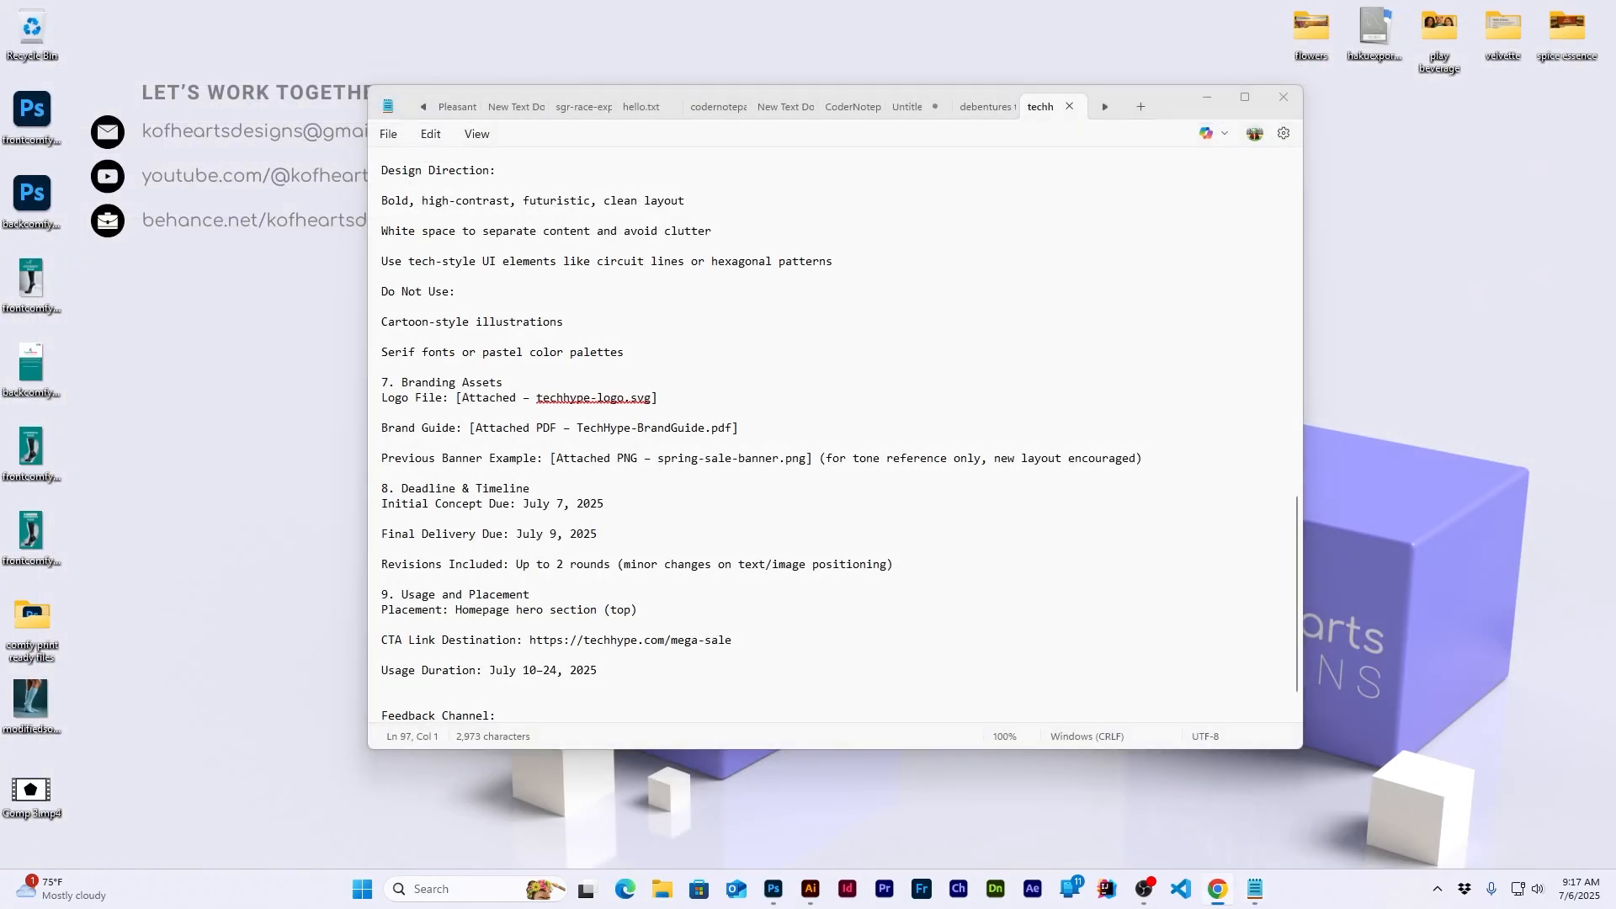
Go to canva.com in a new browser window
key(ctrl+n)
double_click(799, 327)
text(canva.com)
key(Return)
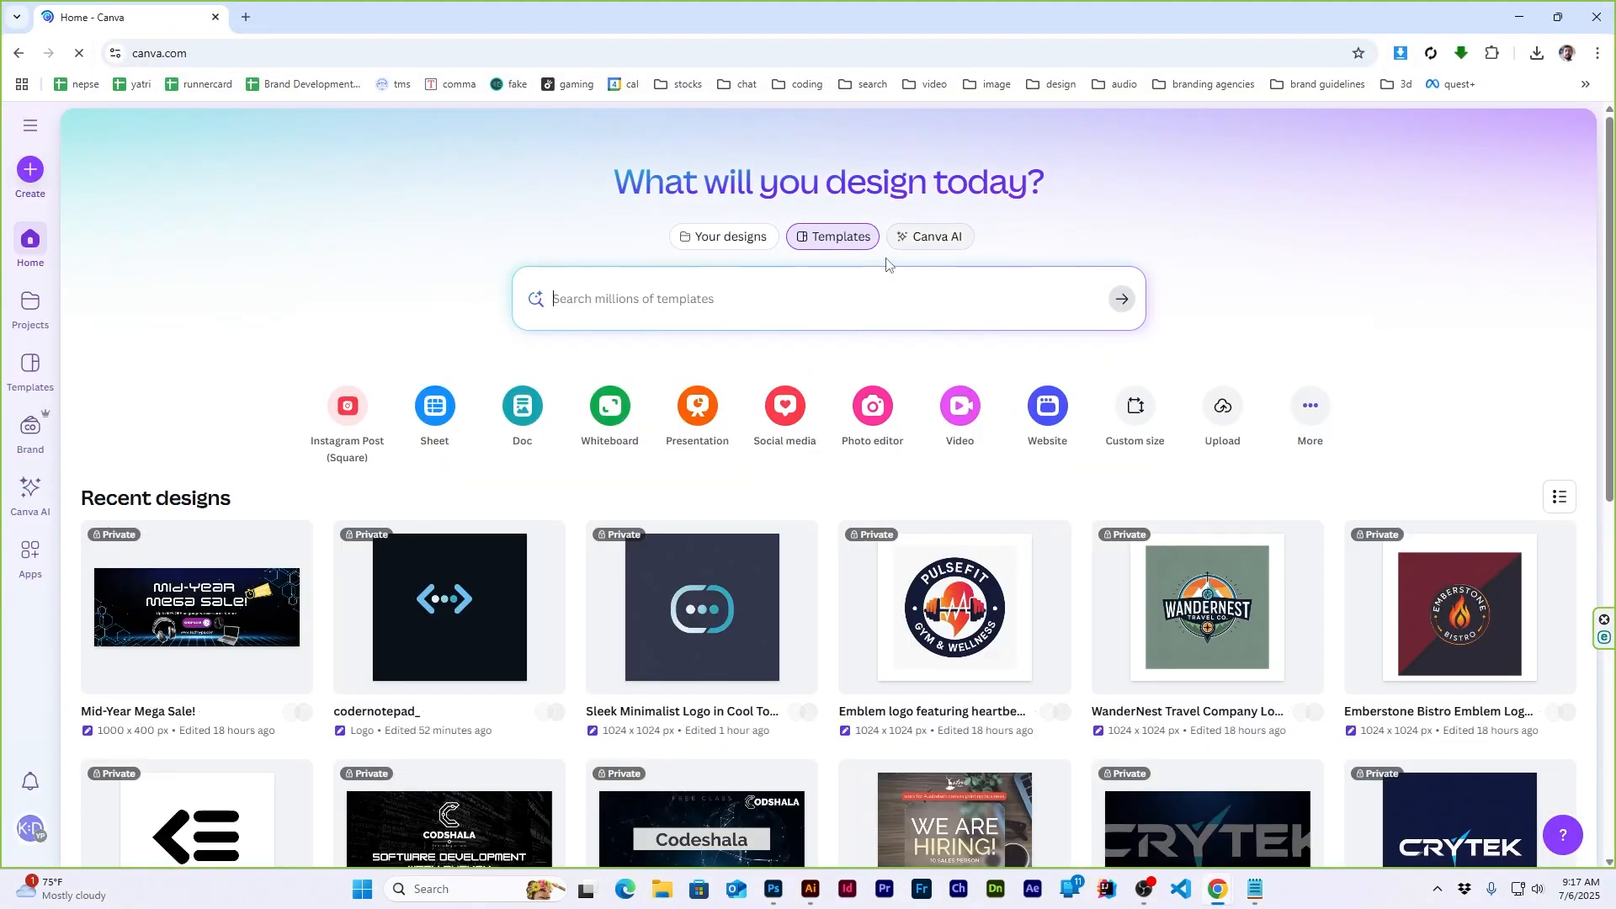
Create a new custom-size design 1000 px wide and 350 px high
click(28, 180)
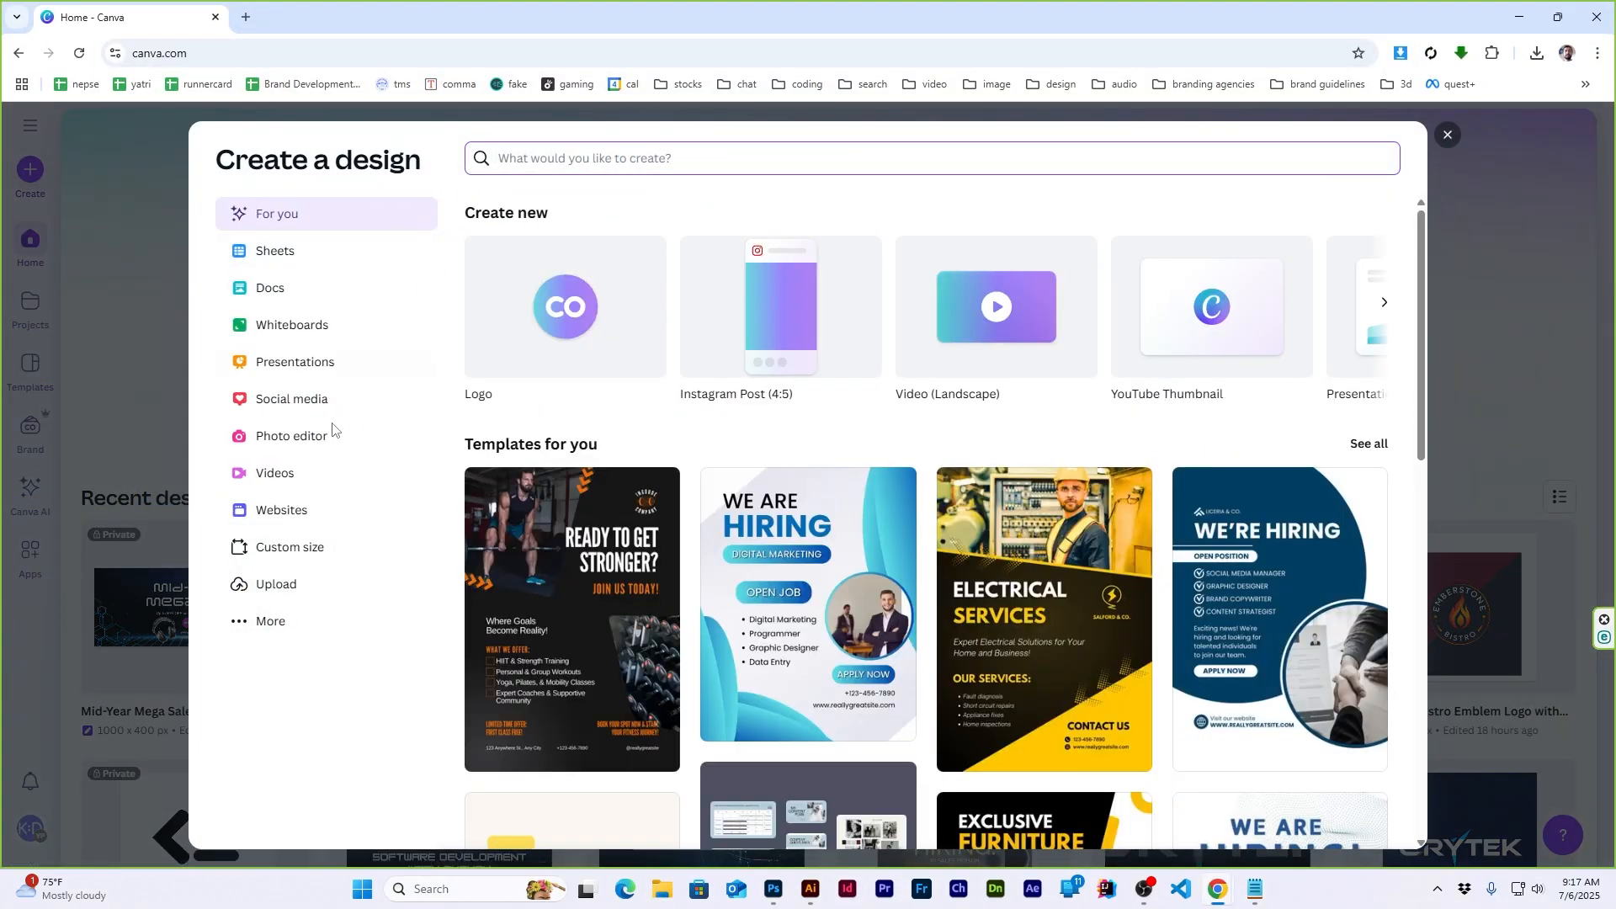
click(319, 547)
text(1000)
key(Tab)
text(350)
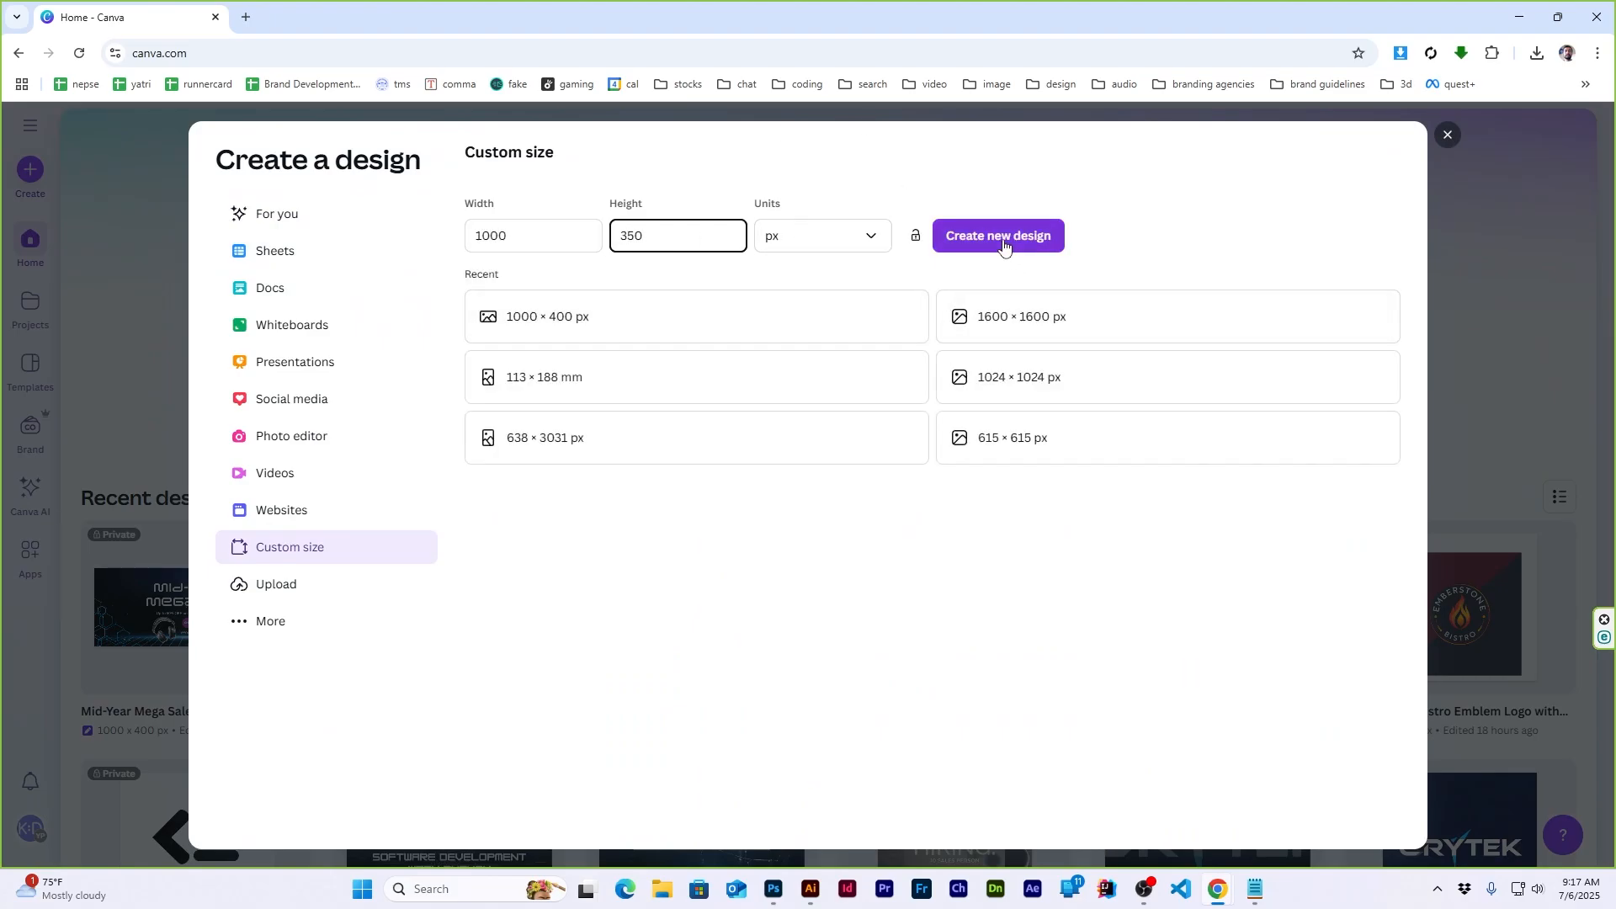
click(1003, 246)
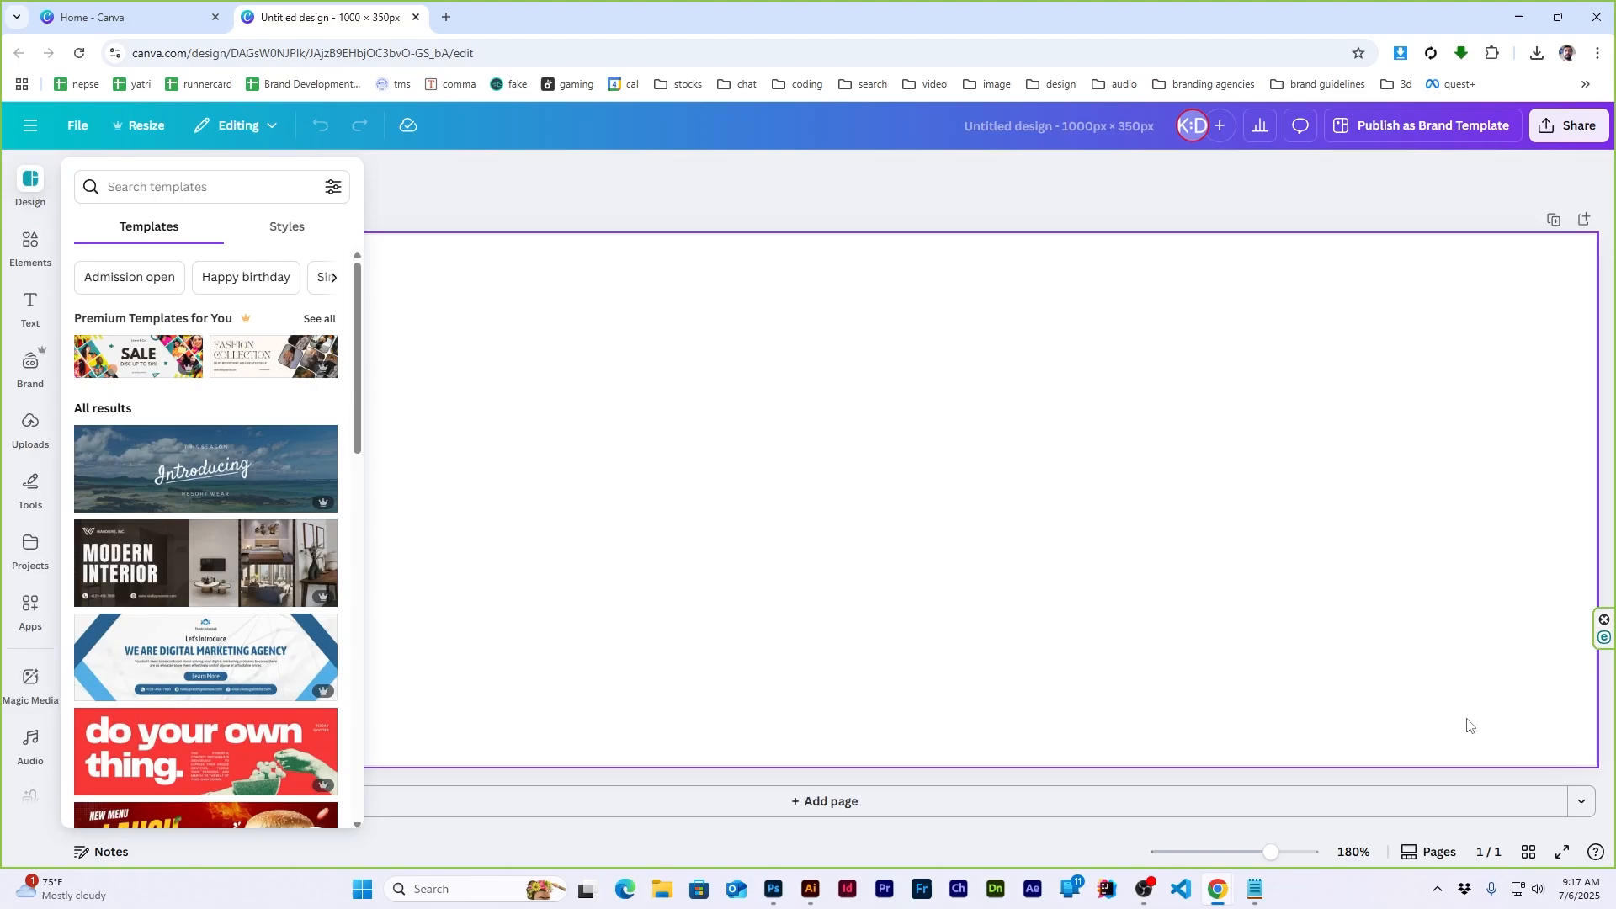
Set the canvas zoom to 100% and close the Canva home page, keeping only the new design open
click(1353, 851)
click(1381, 603)
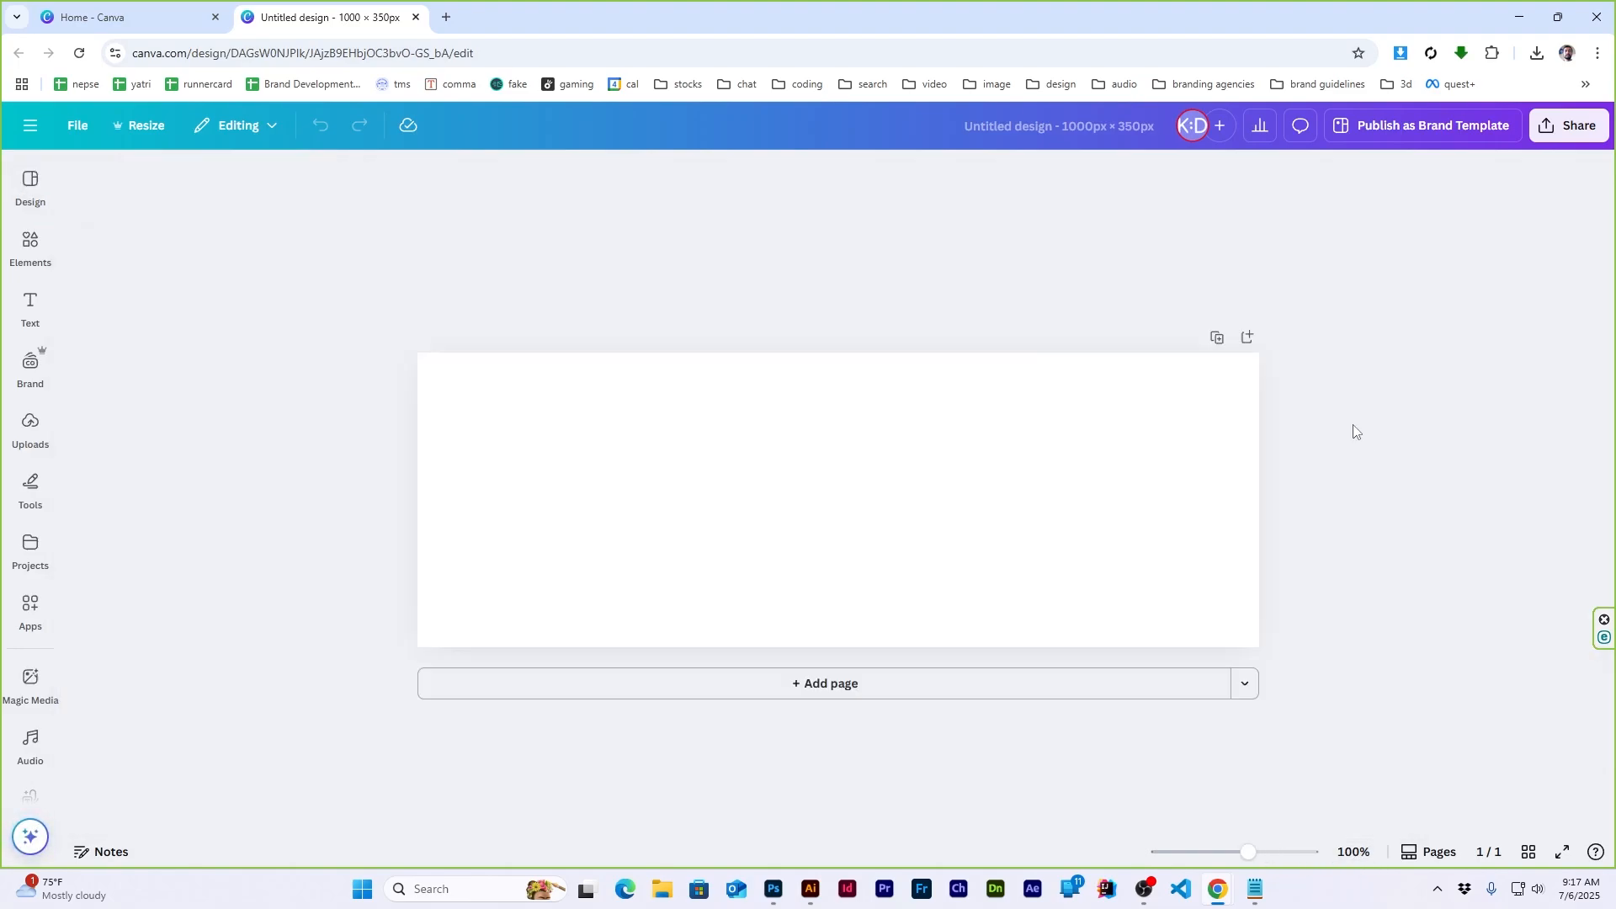
click(126, 17)
click(216, 17)
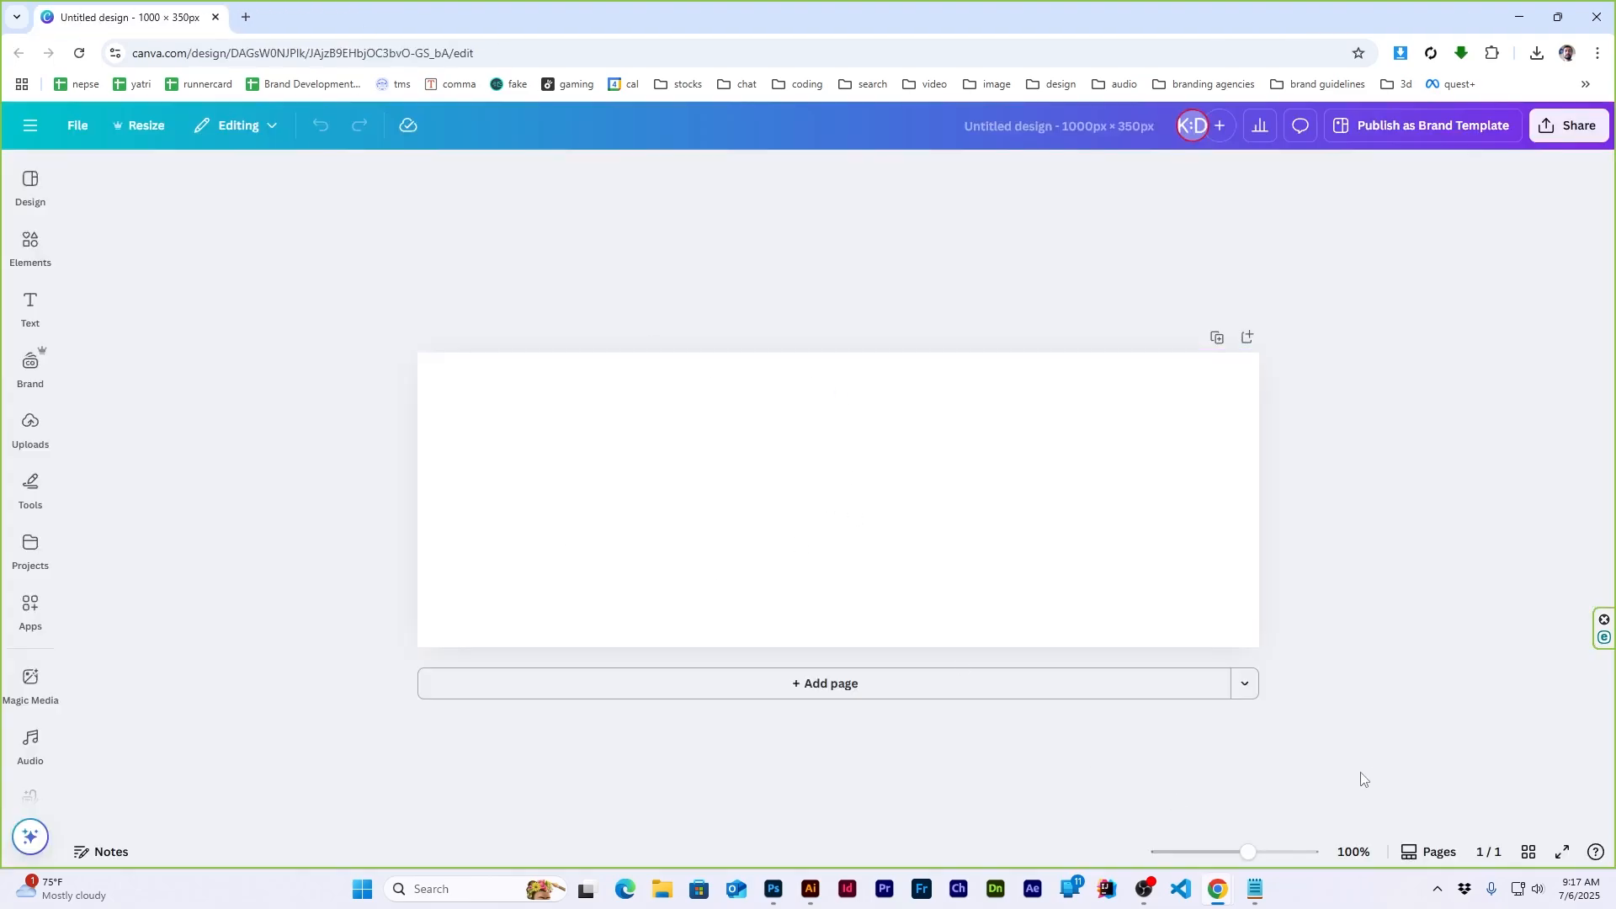
Bring the techhype.txt brief over the design and examine its overview, banner specifications, headline, colors, typography and image suggestions
click(1255, 889)
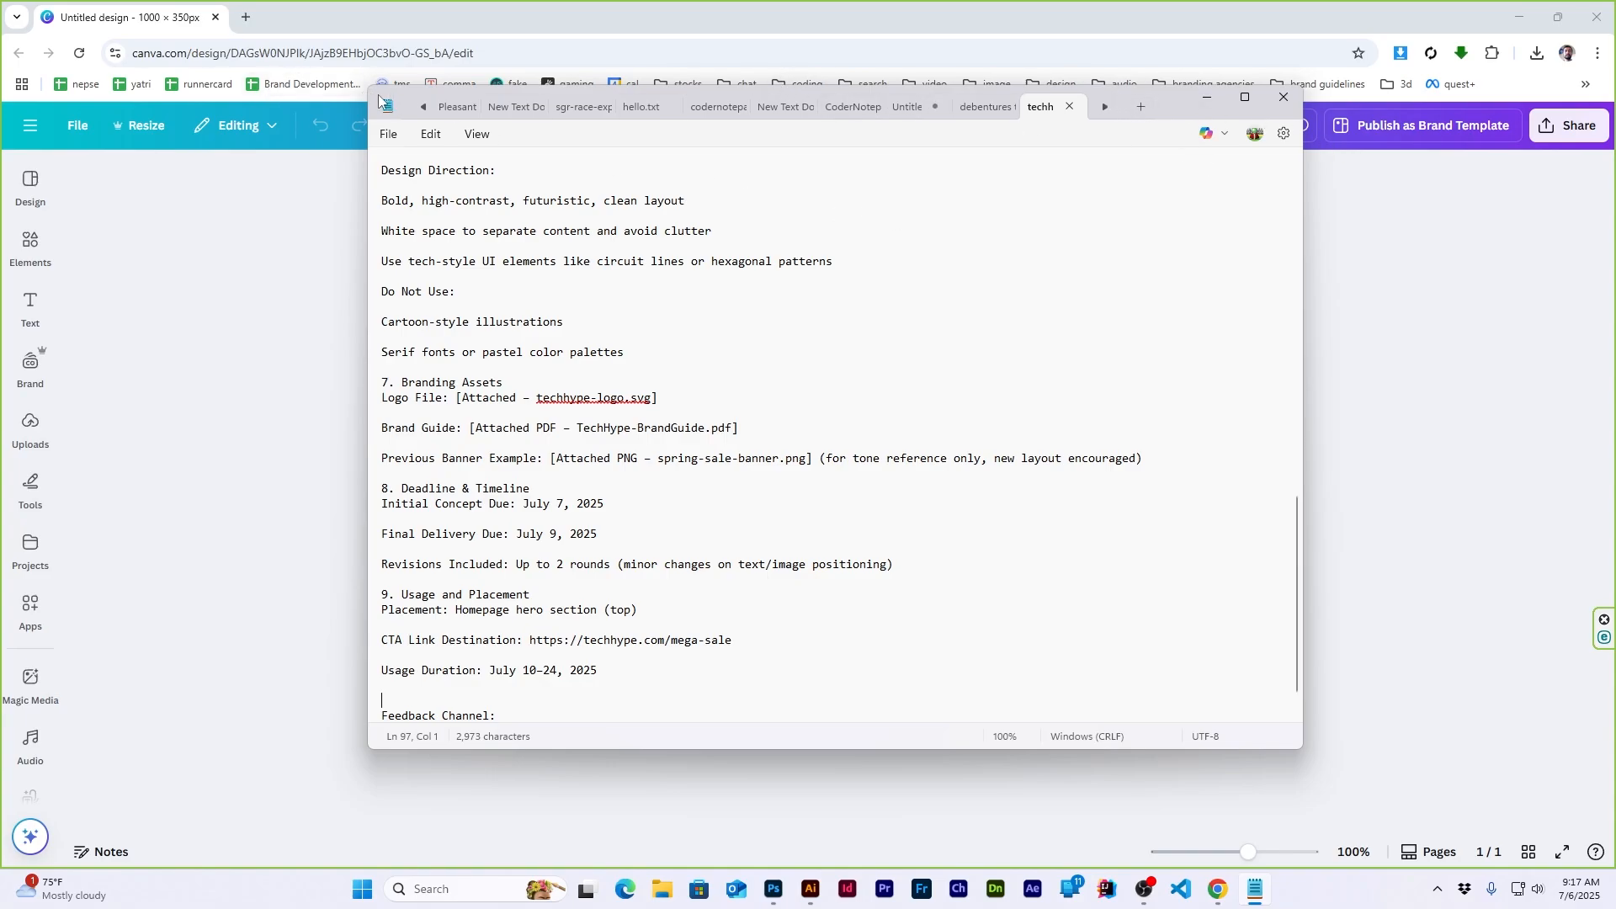
drag(399, 100, 604, 222)
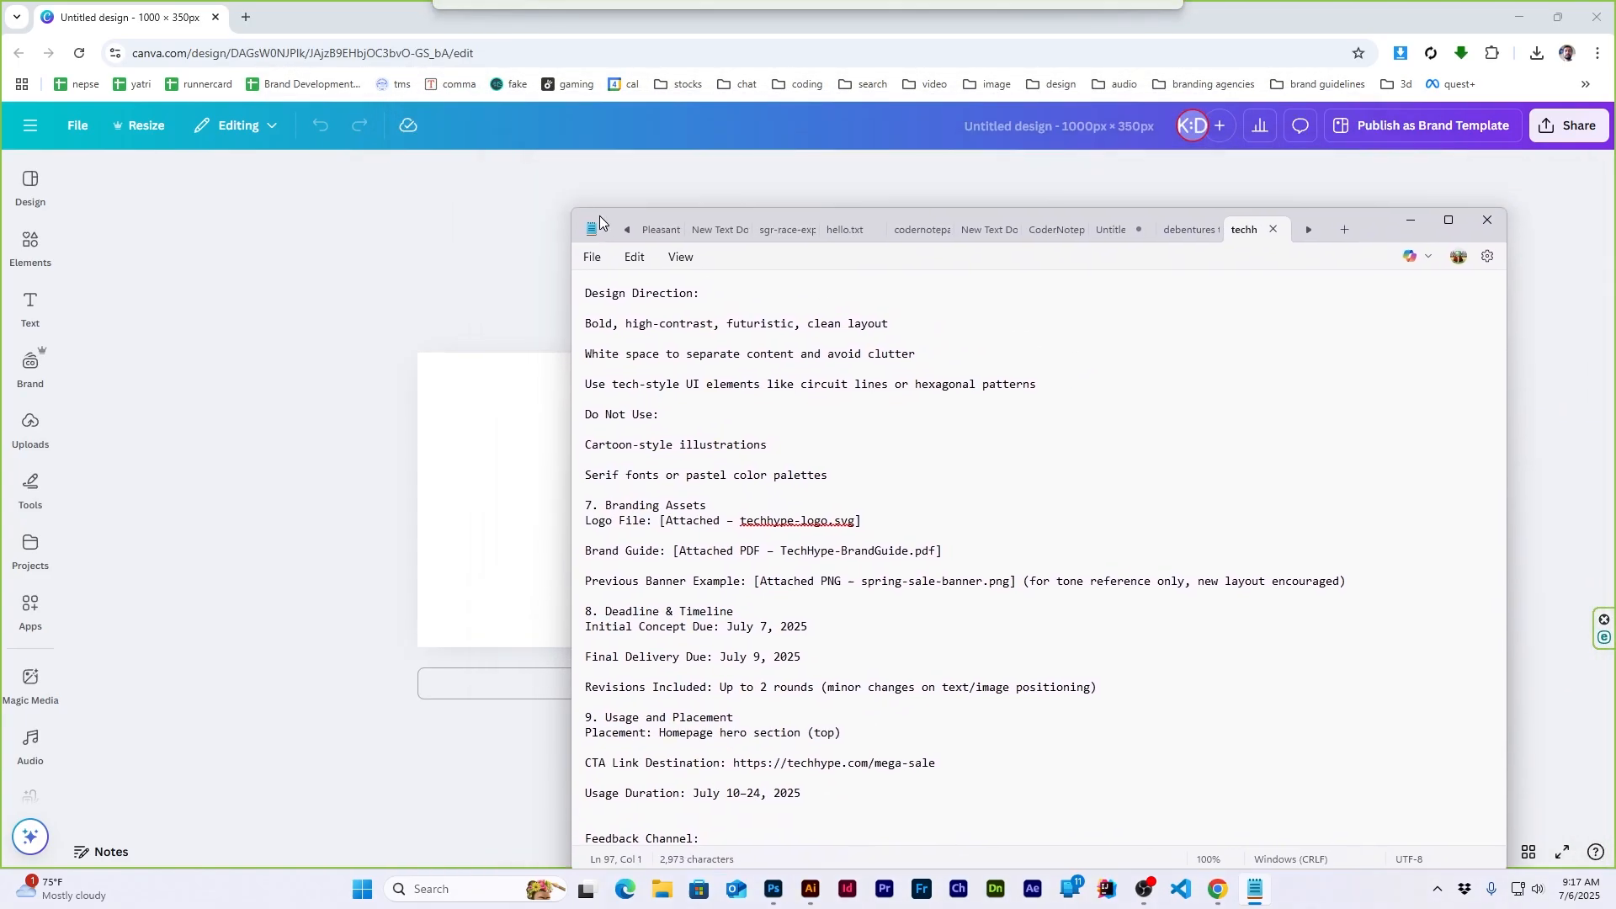
scroll(719, 409, up, 15)
scroll(715, 407, up, 2)
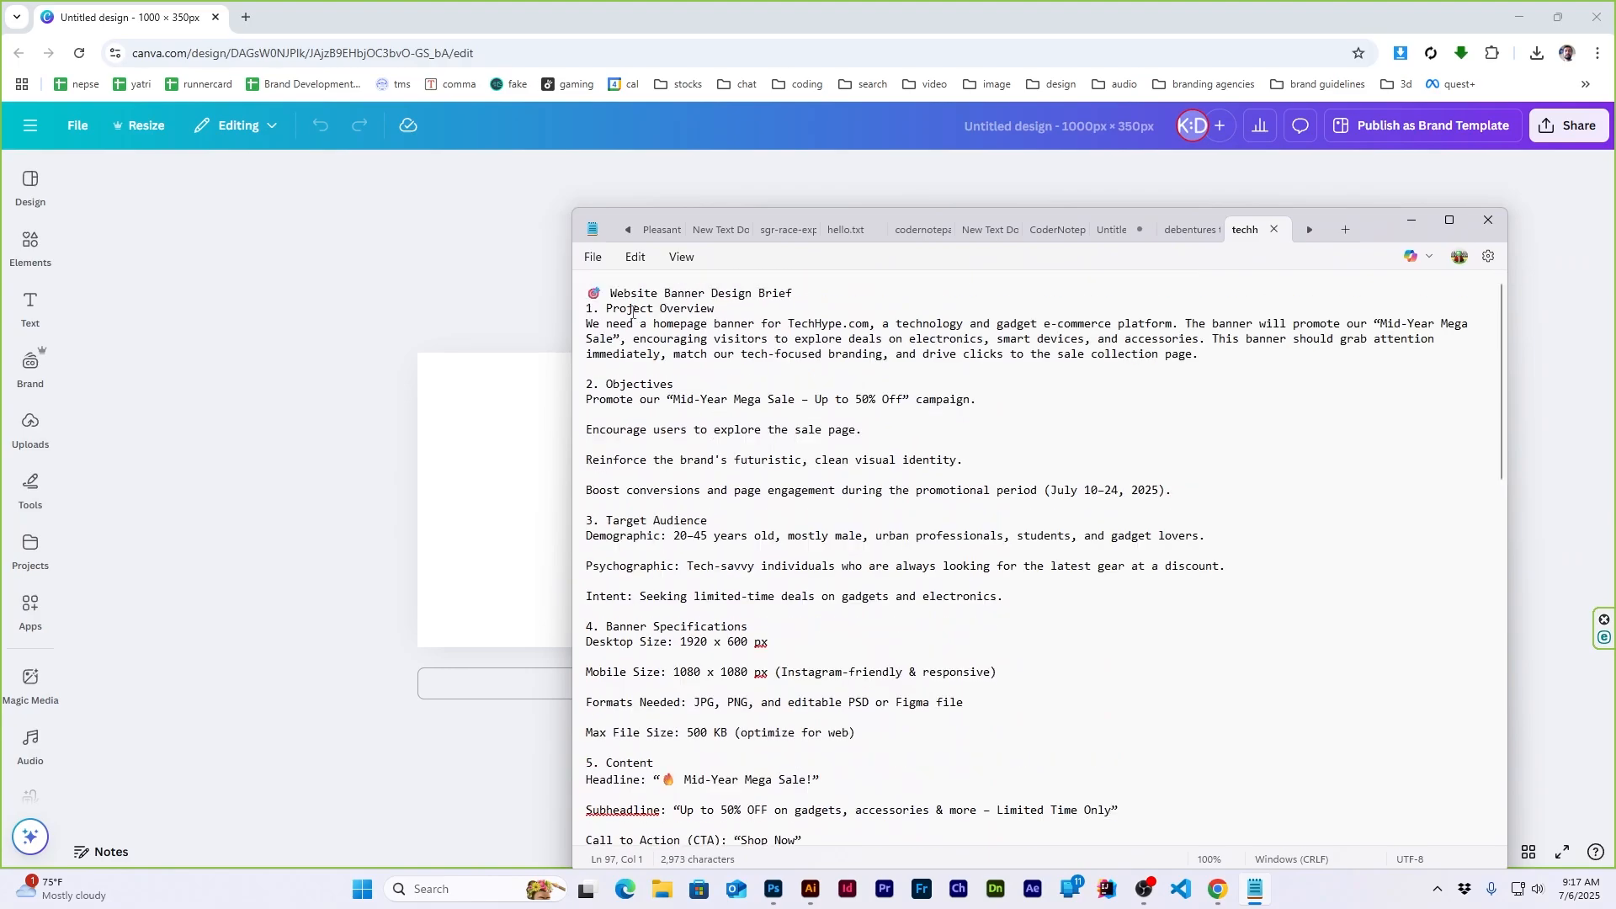
drag(606, 325, 886, 390)
click(957, 459)
scroll(848, 414, down, 8)
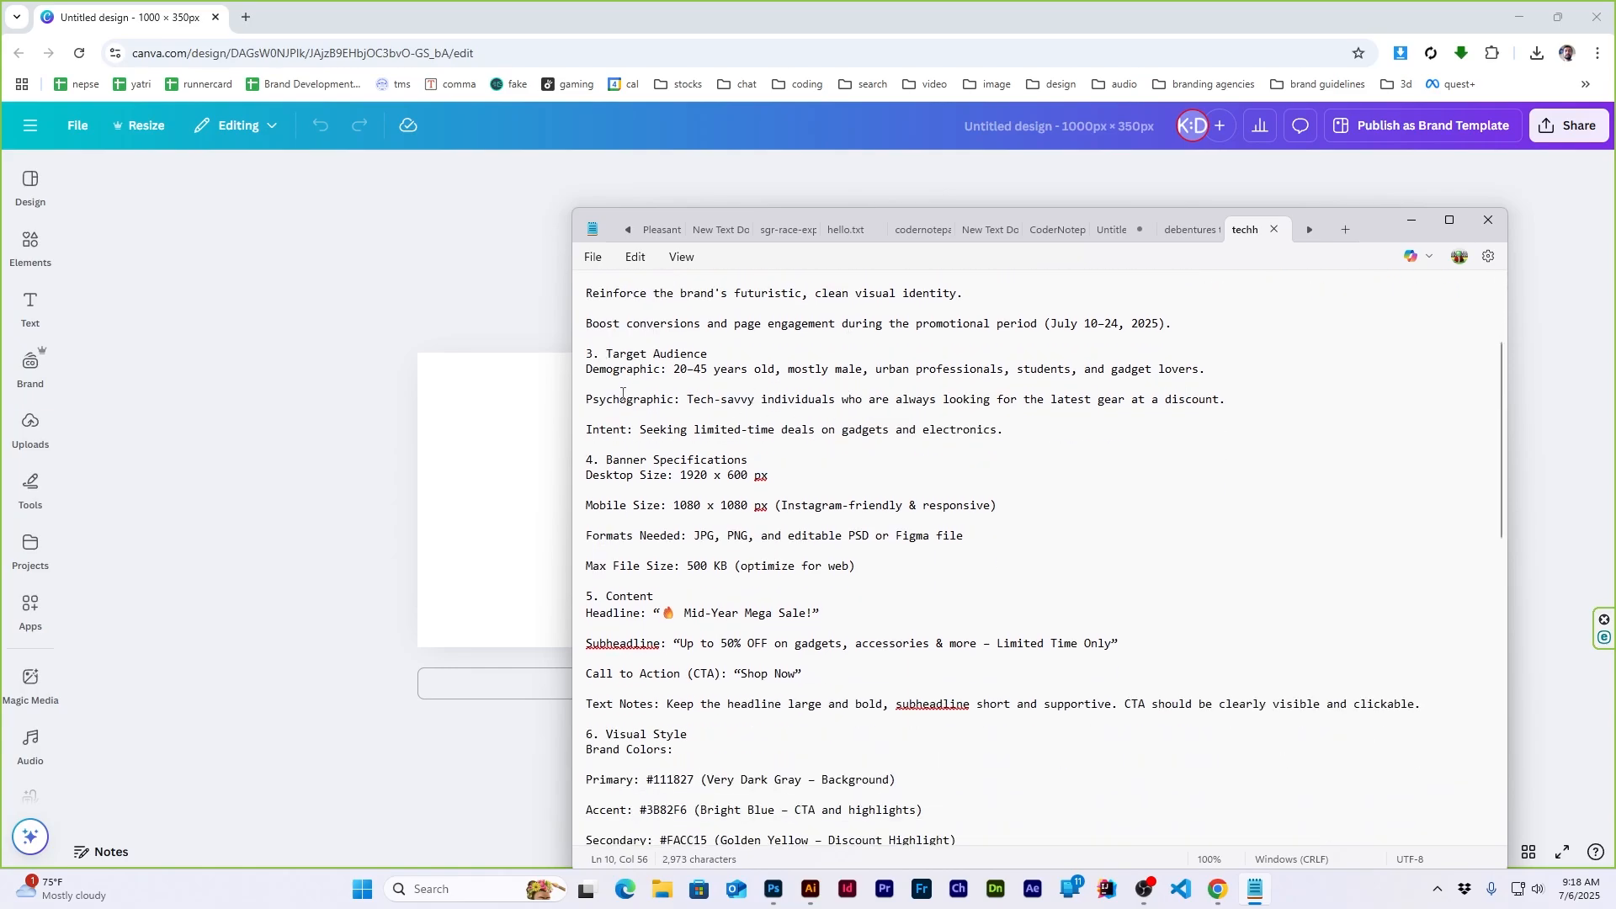
scroll(674, 370, up, 2)
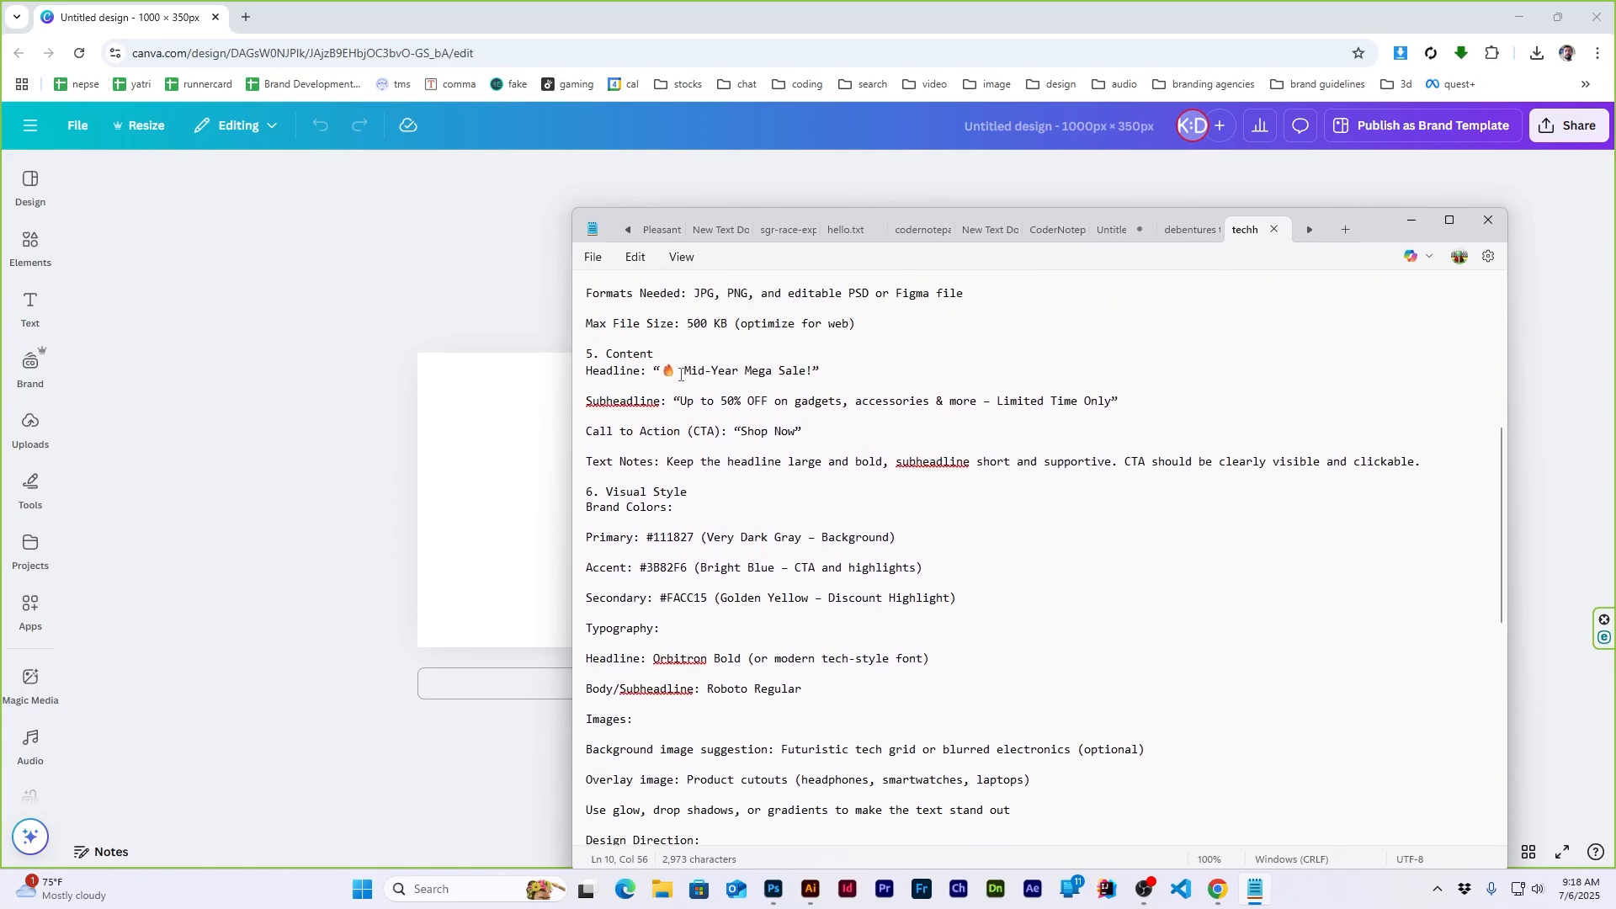
drag(678, 371, 829, 372)
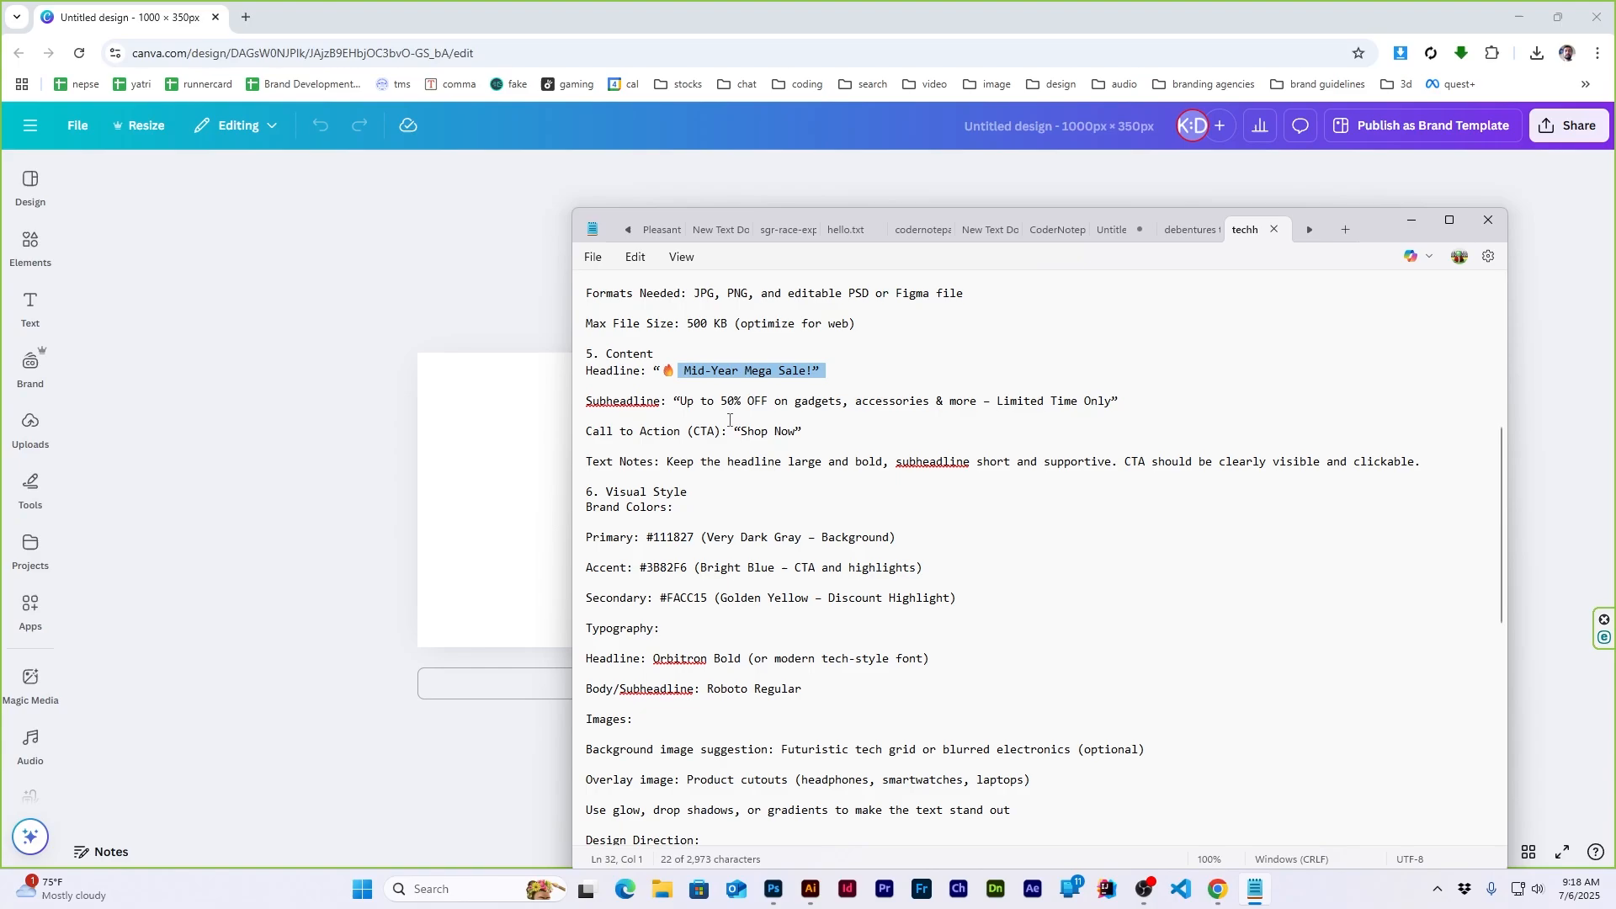
scroll(728, 419, down, 7)
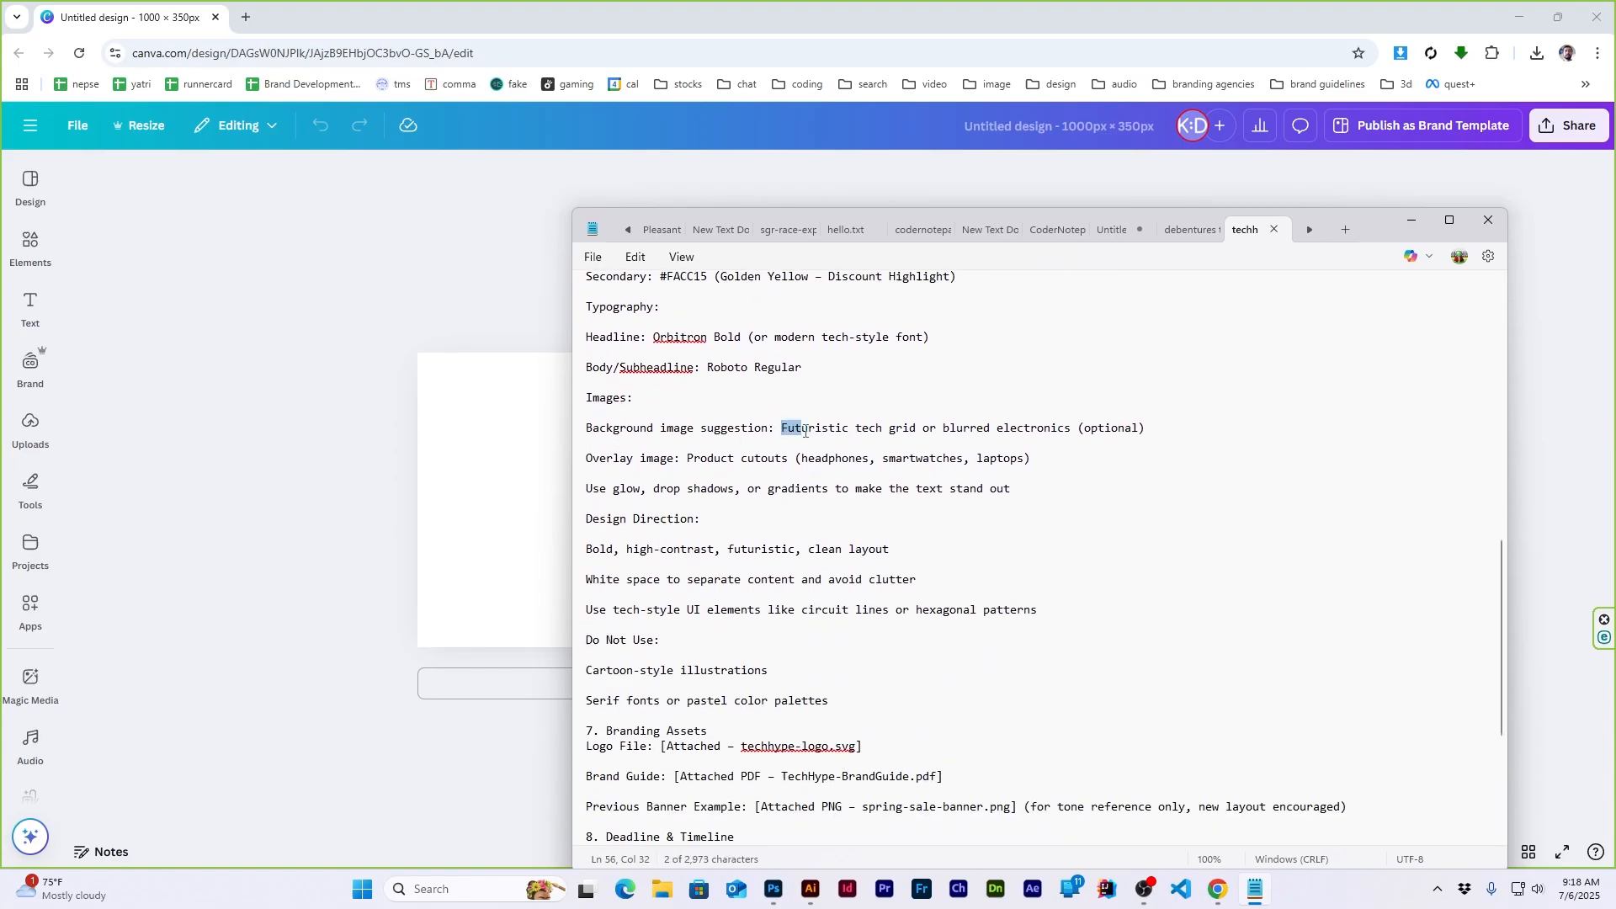
Copy "Futuristic tech grid" from the brief and search the design's elements for it, showing only photos
drag(804, 431, 921, 431)
key(ctrl+c)
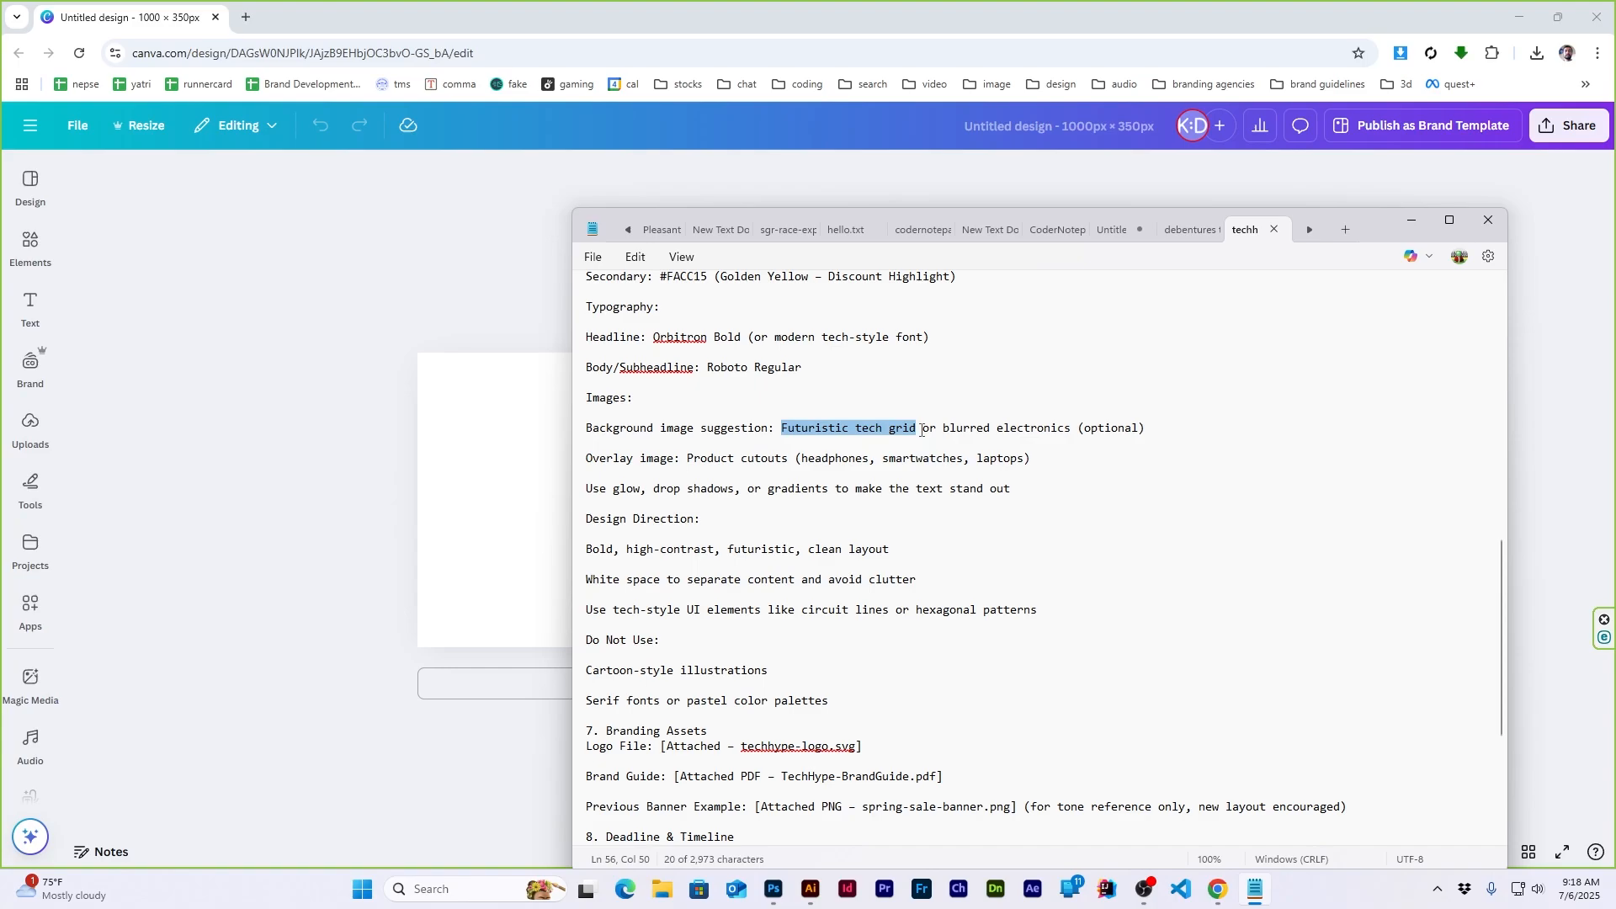
key(alt+Tab)
click(700, 404)
click(33, 243)
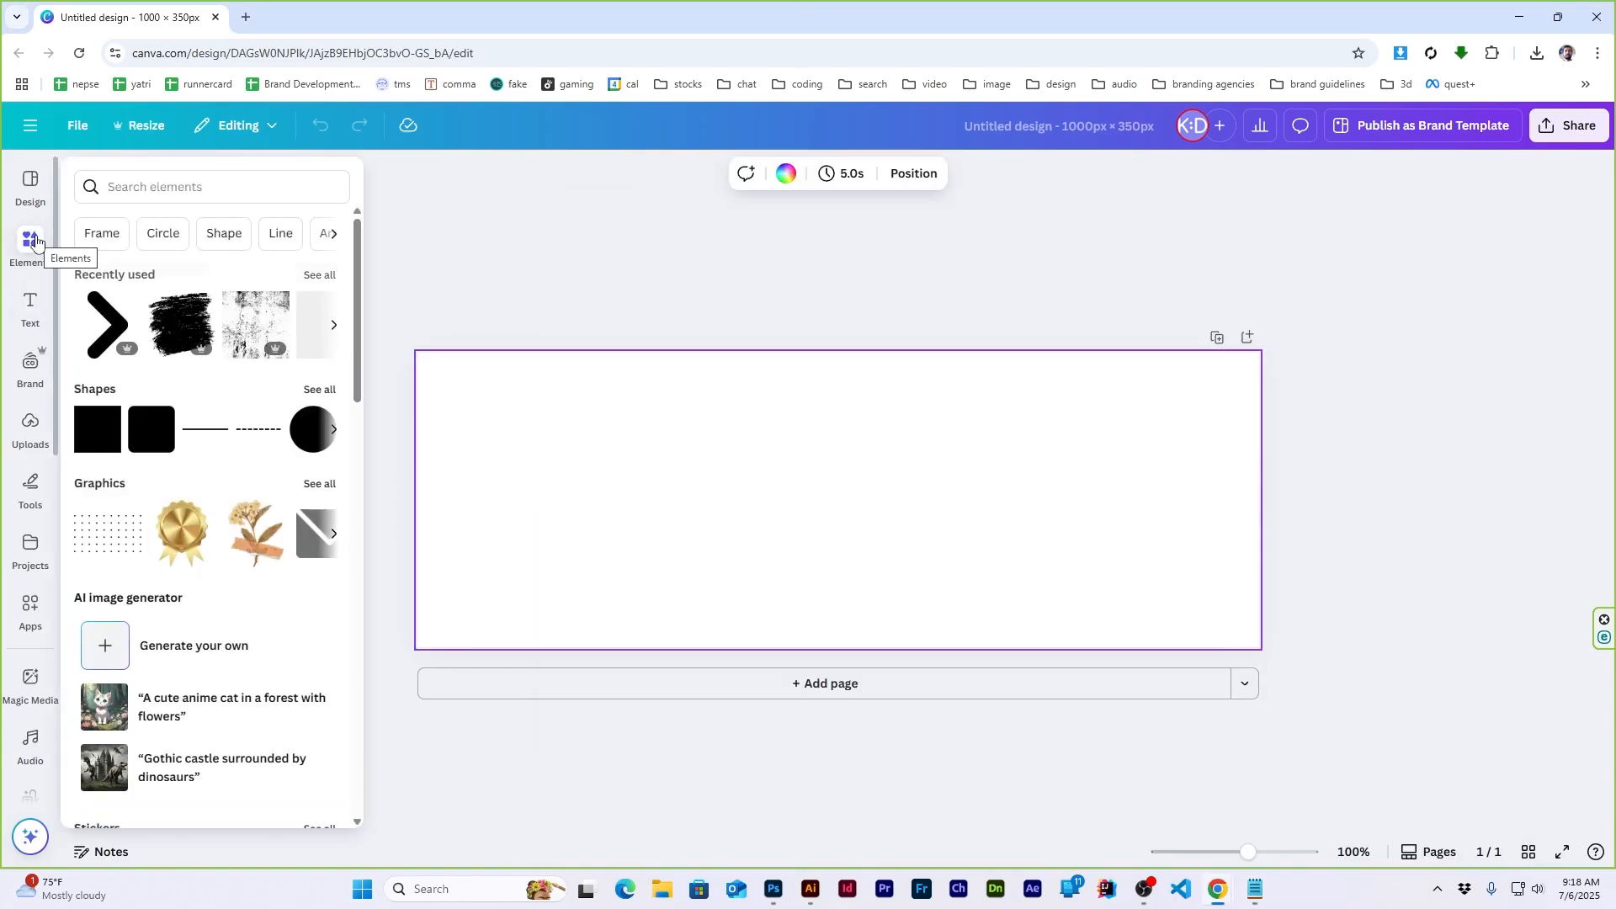
click(191, 190)
key(ctrl+v)
key(Return)
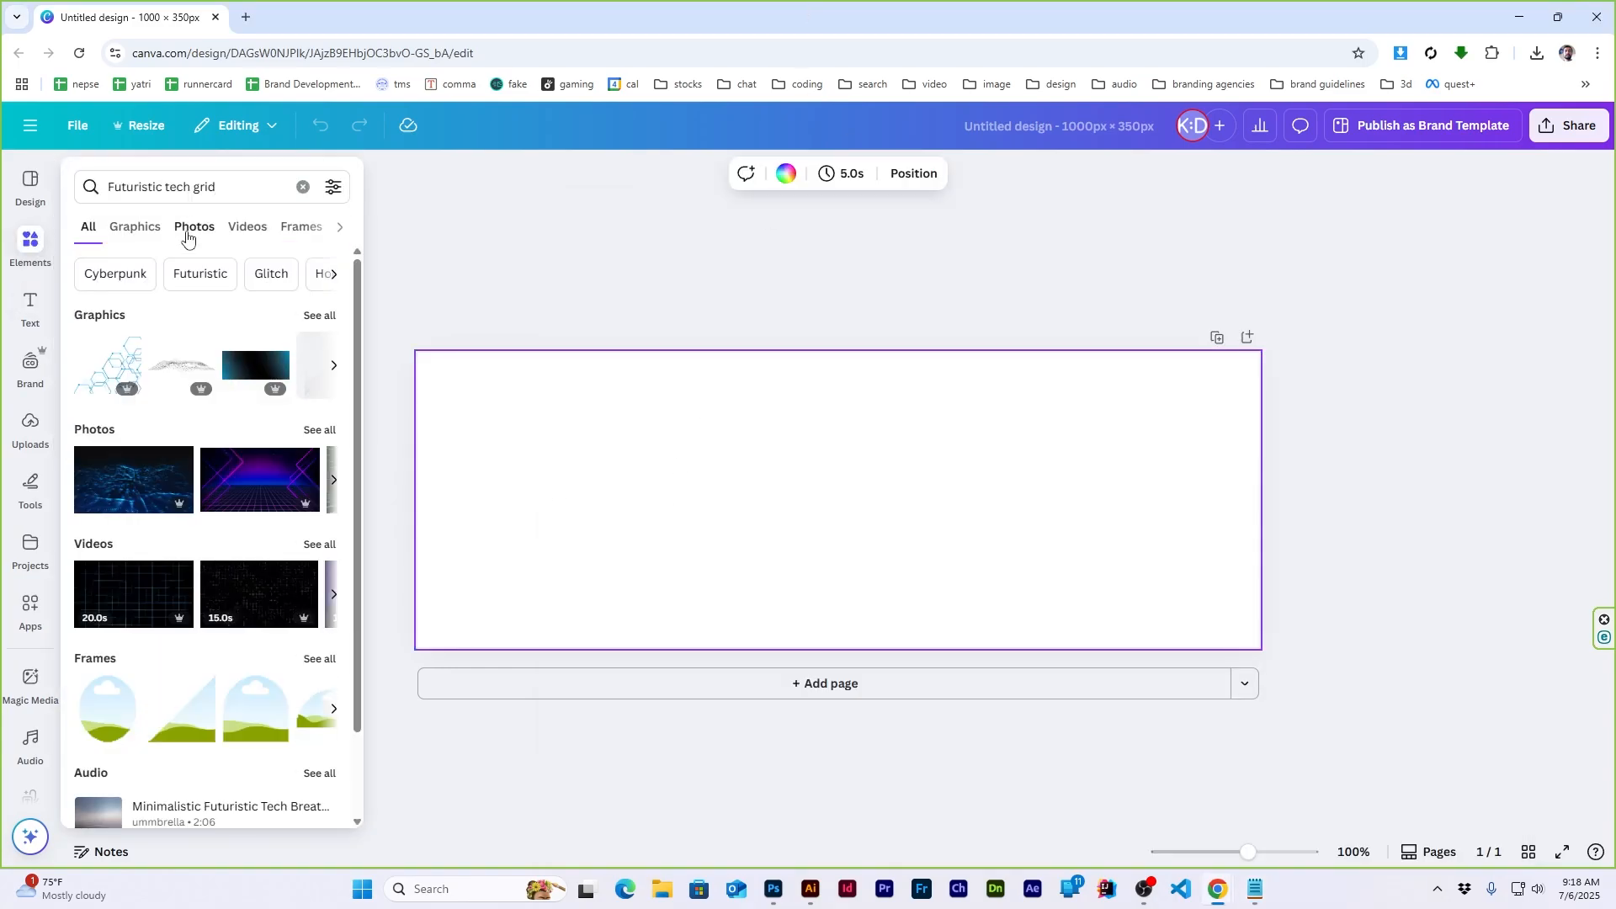
click(195, 229)
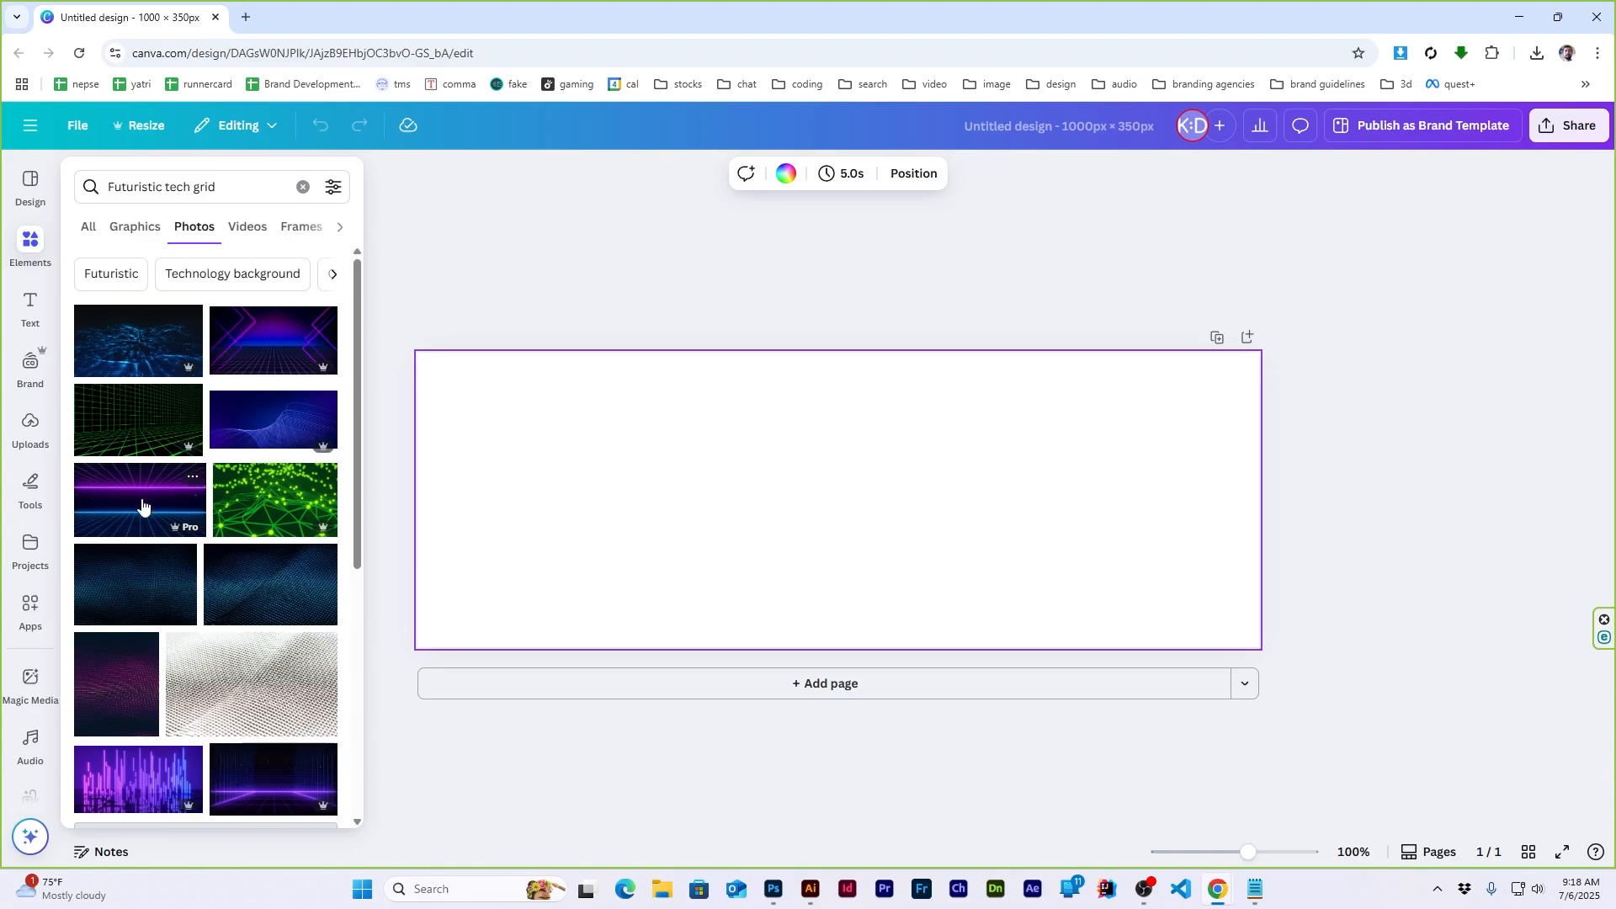
Try the dark blue photo with a glowing grid horizon on the page and delete it again
scroll(138, 508, down, 5)
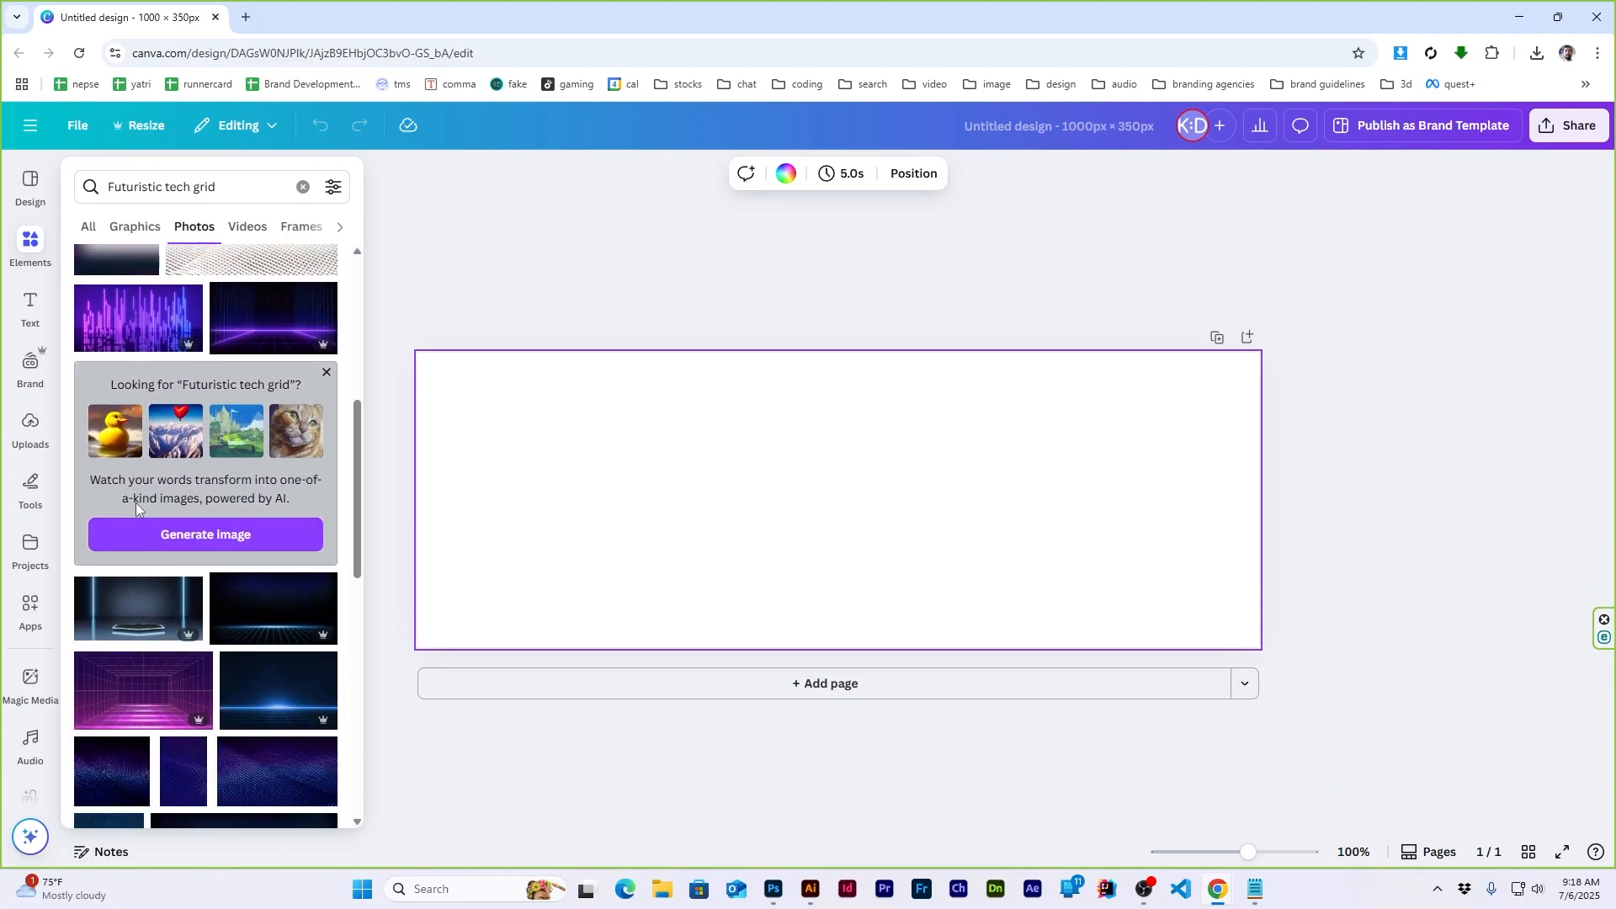
scroll(137, 505, down, 4)
click(256, 556)
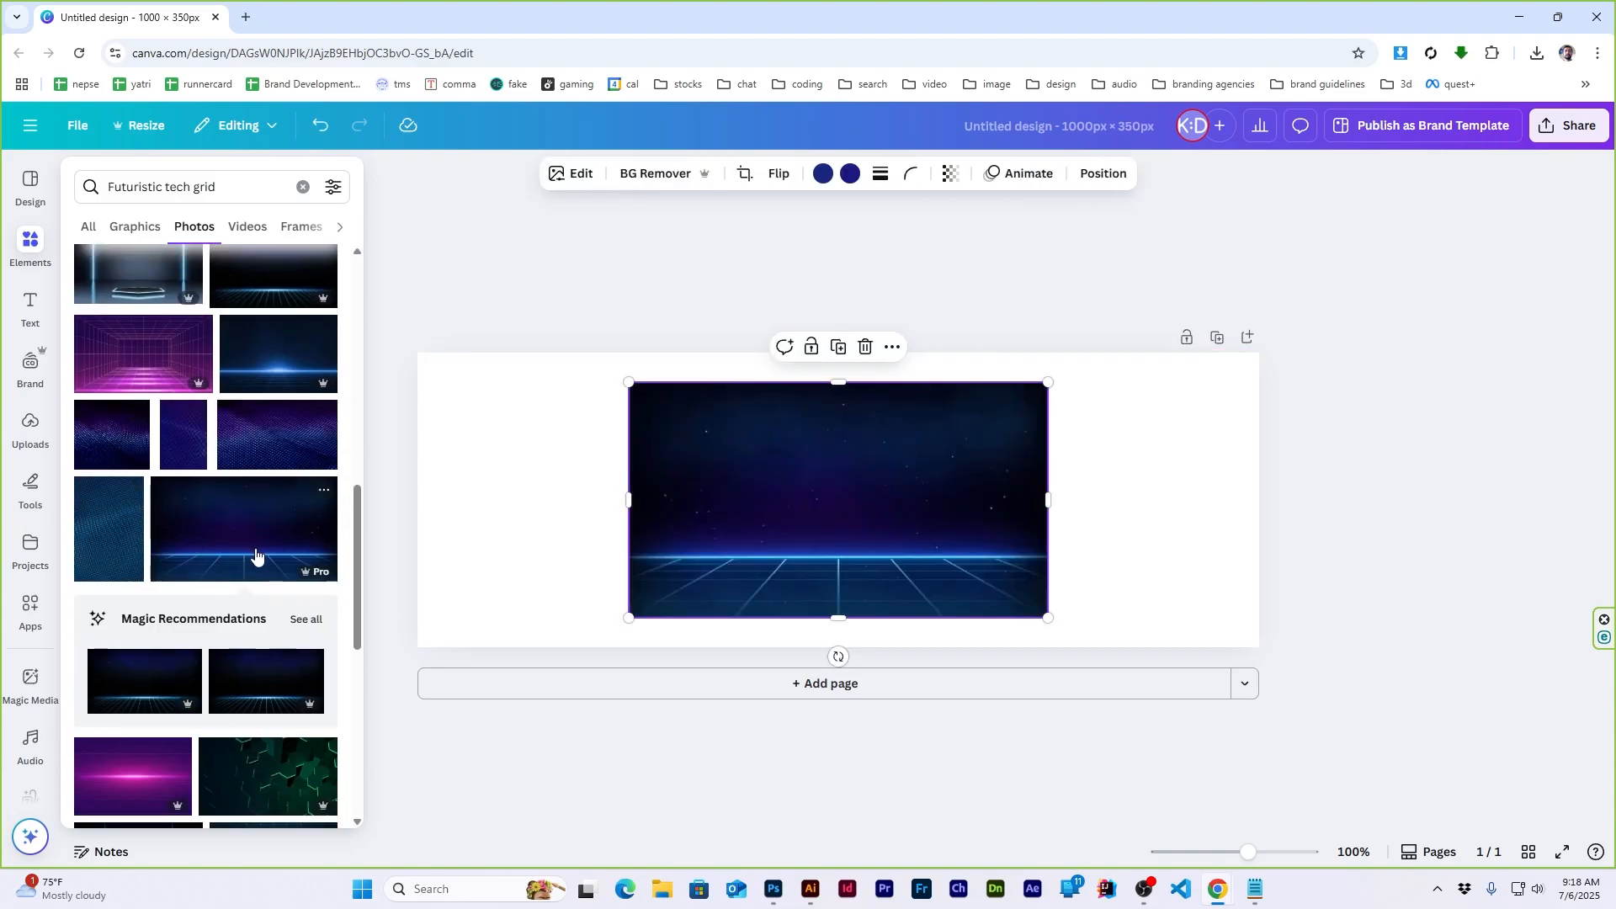
key(Delete)
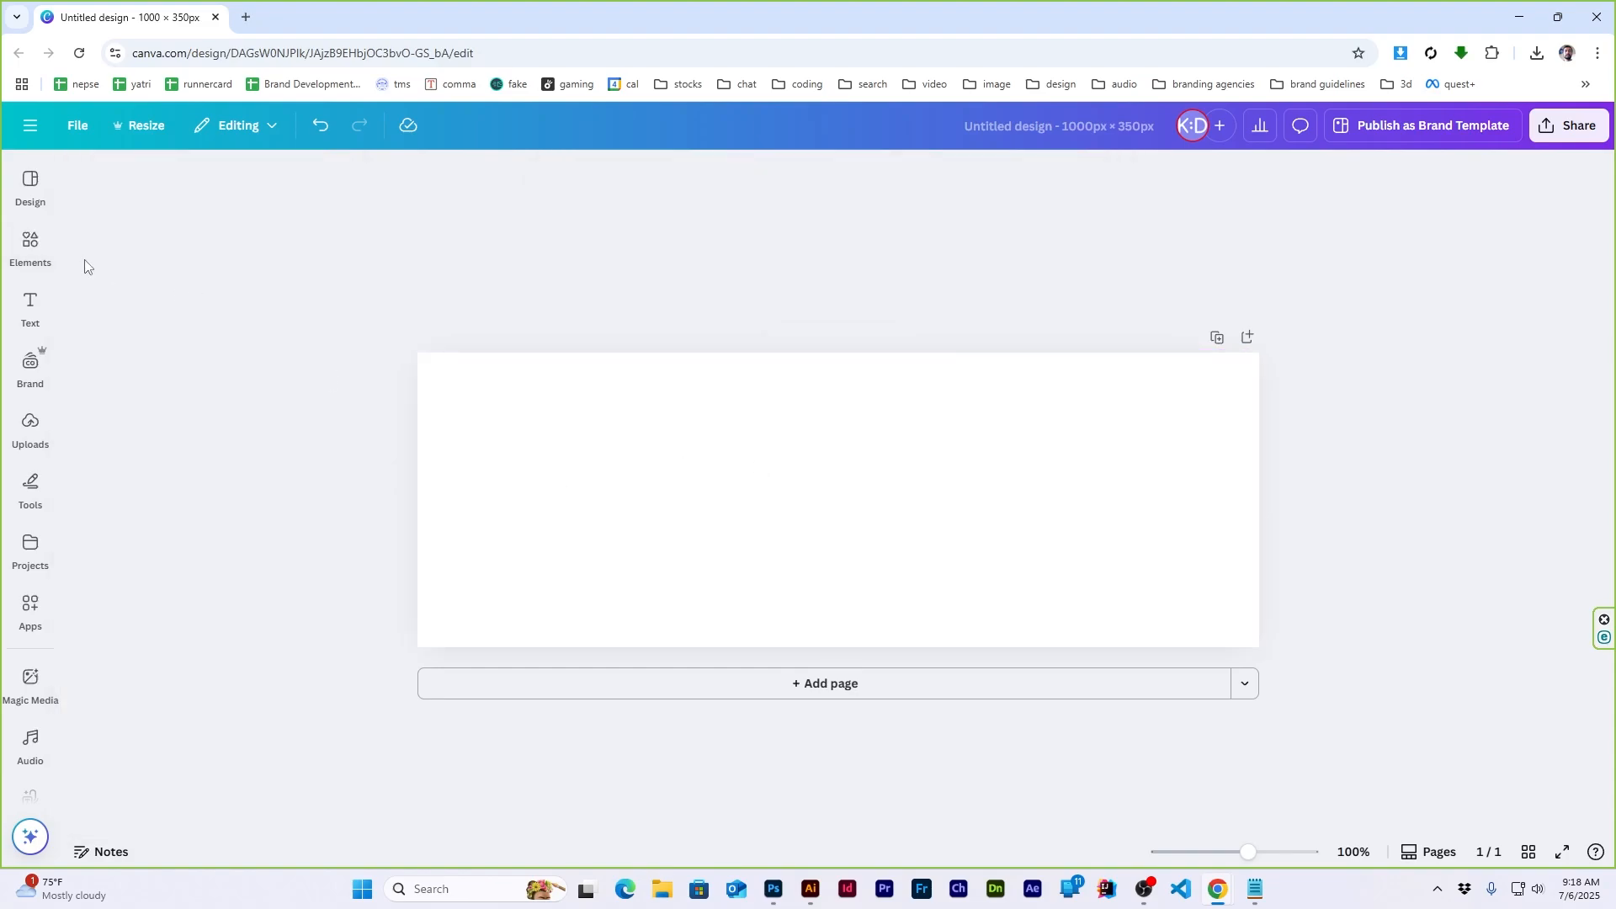
Add the dark starry photo with the glowing blue grid floor and set it as the page background
mouse_move(27, 257)
scroll(191, 436, up, 10)
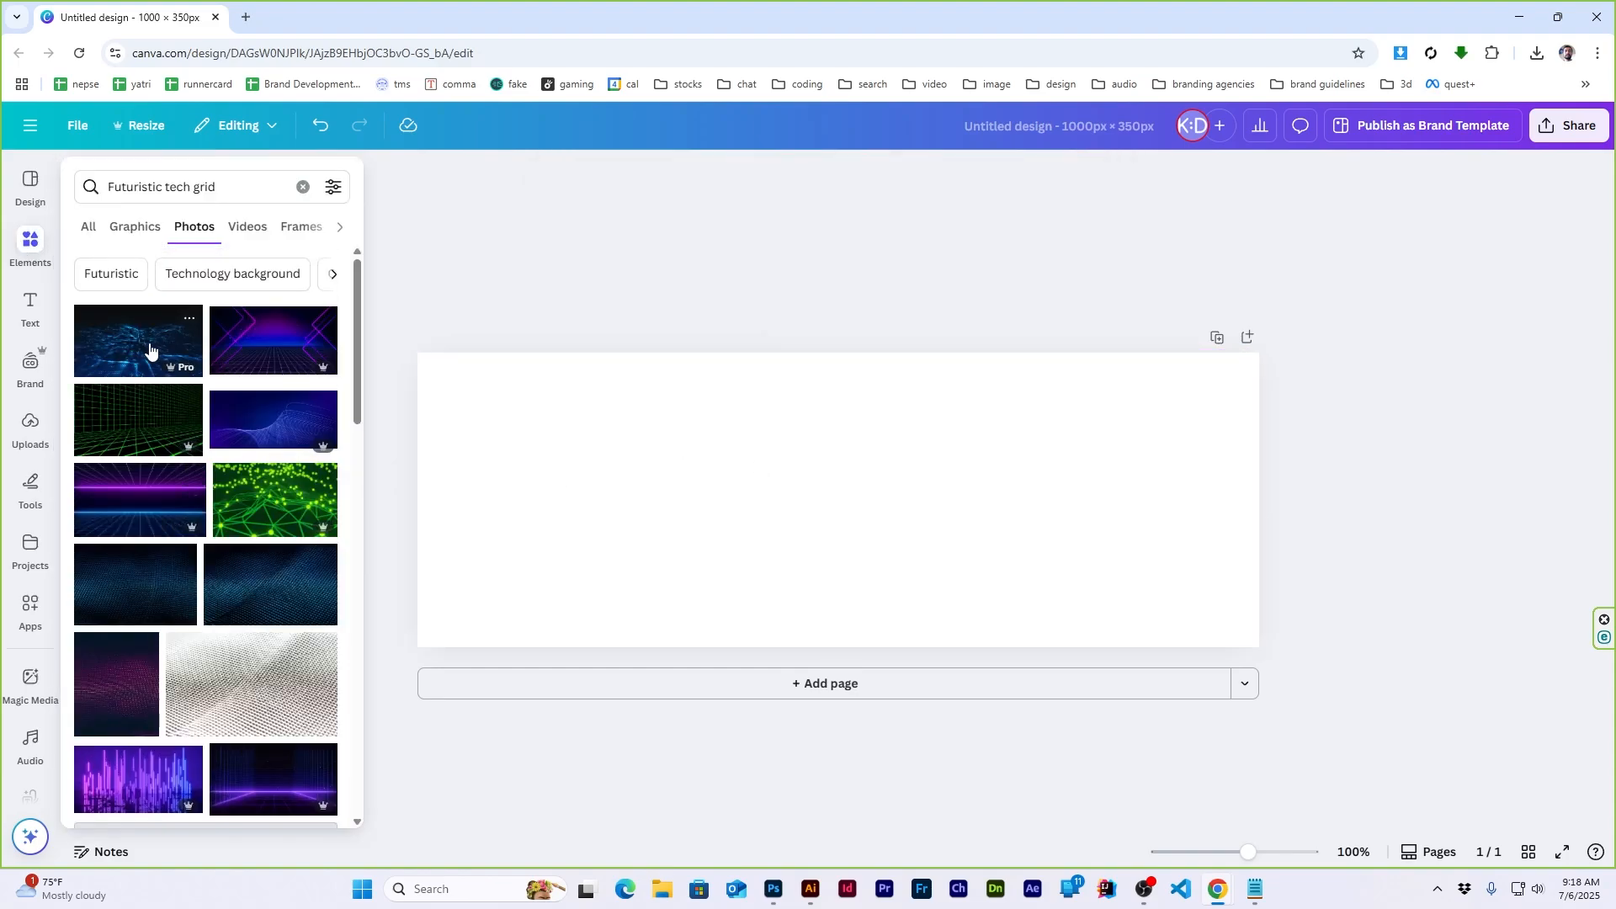
scroll(171, 522, down, 10)
click(263, 408)
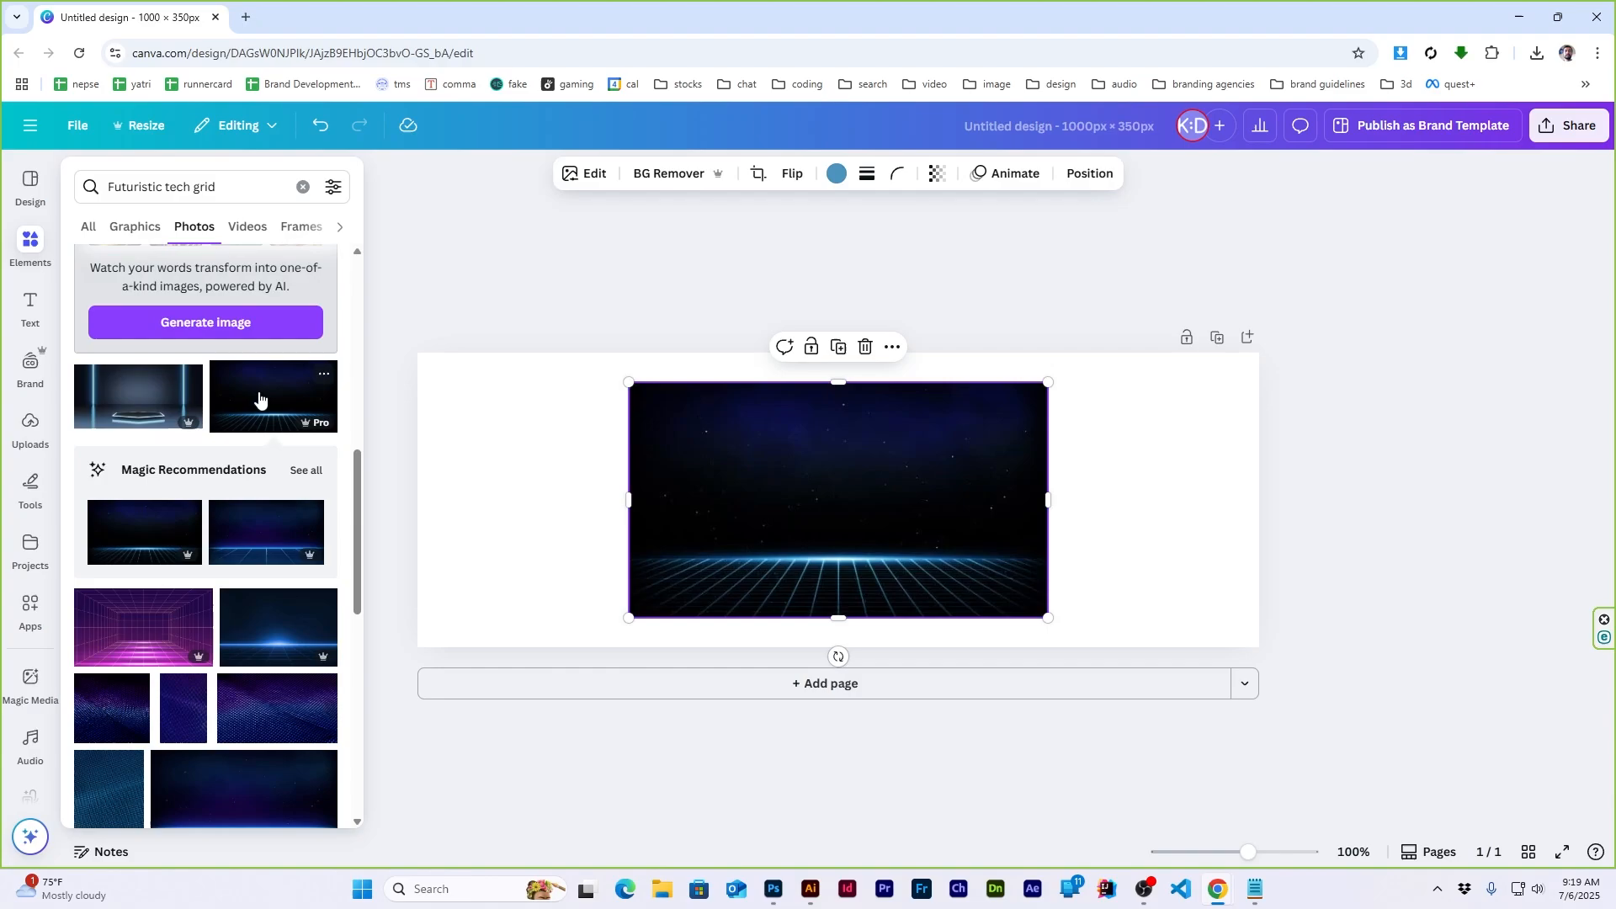
right_click(857, 501)
click(894, 771)
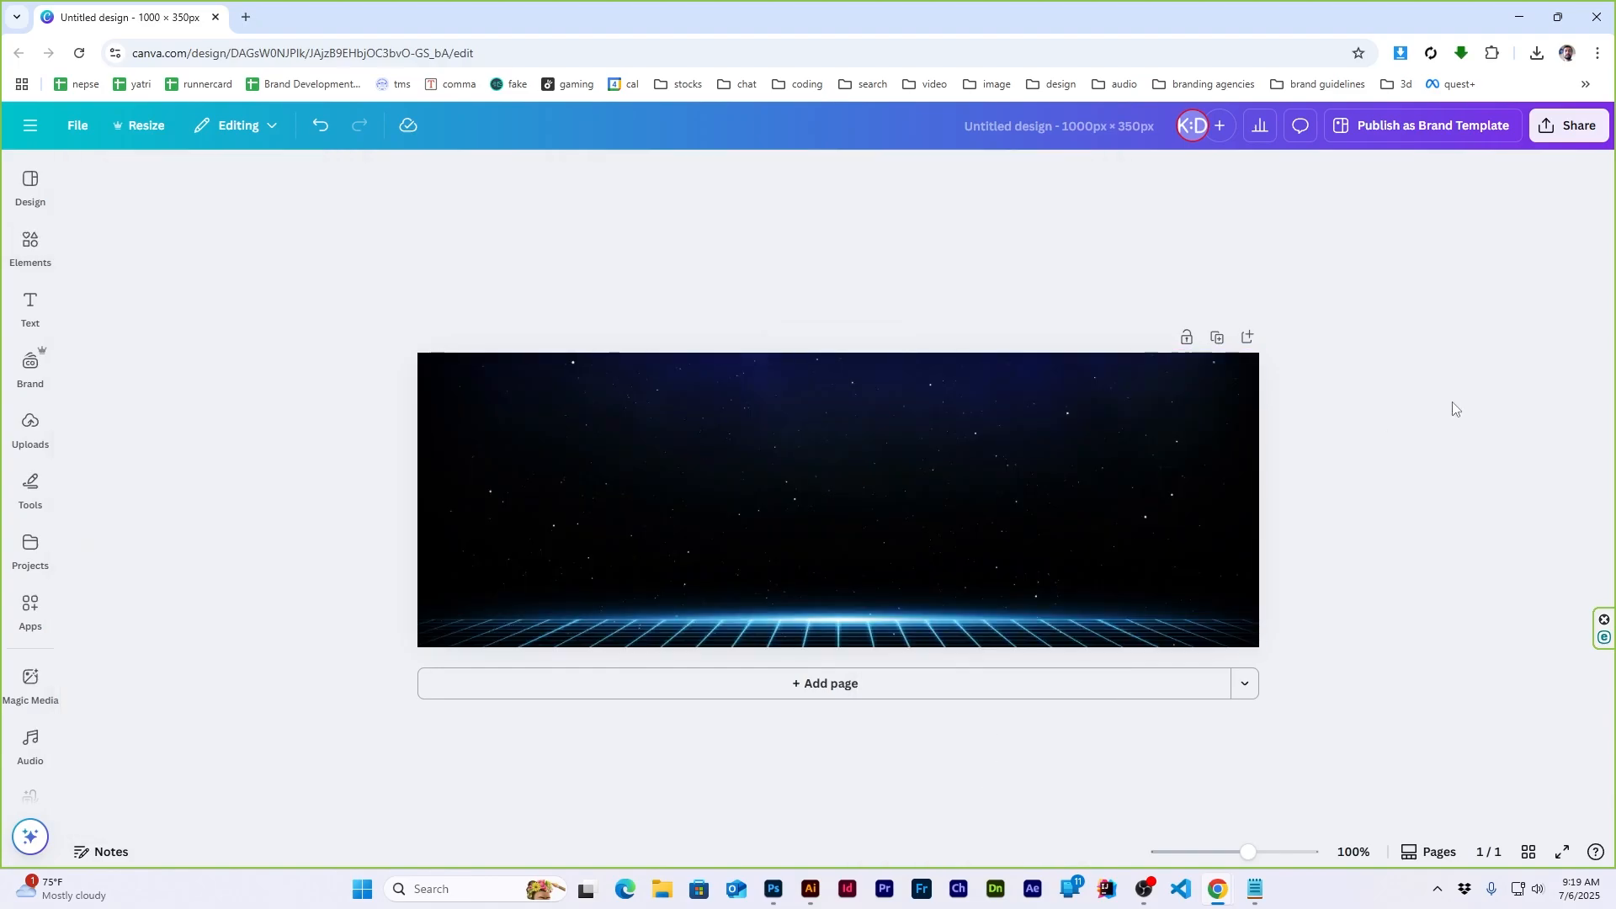
Add the blue hexagon network graphic from the futuristic tech grid graphics, then resize, rotate and fit it into the banner's upper-right corner
click(31, 246)
click(135, 227)
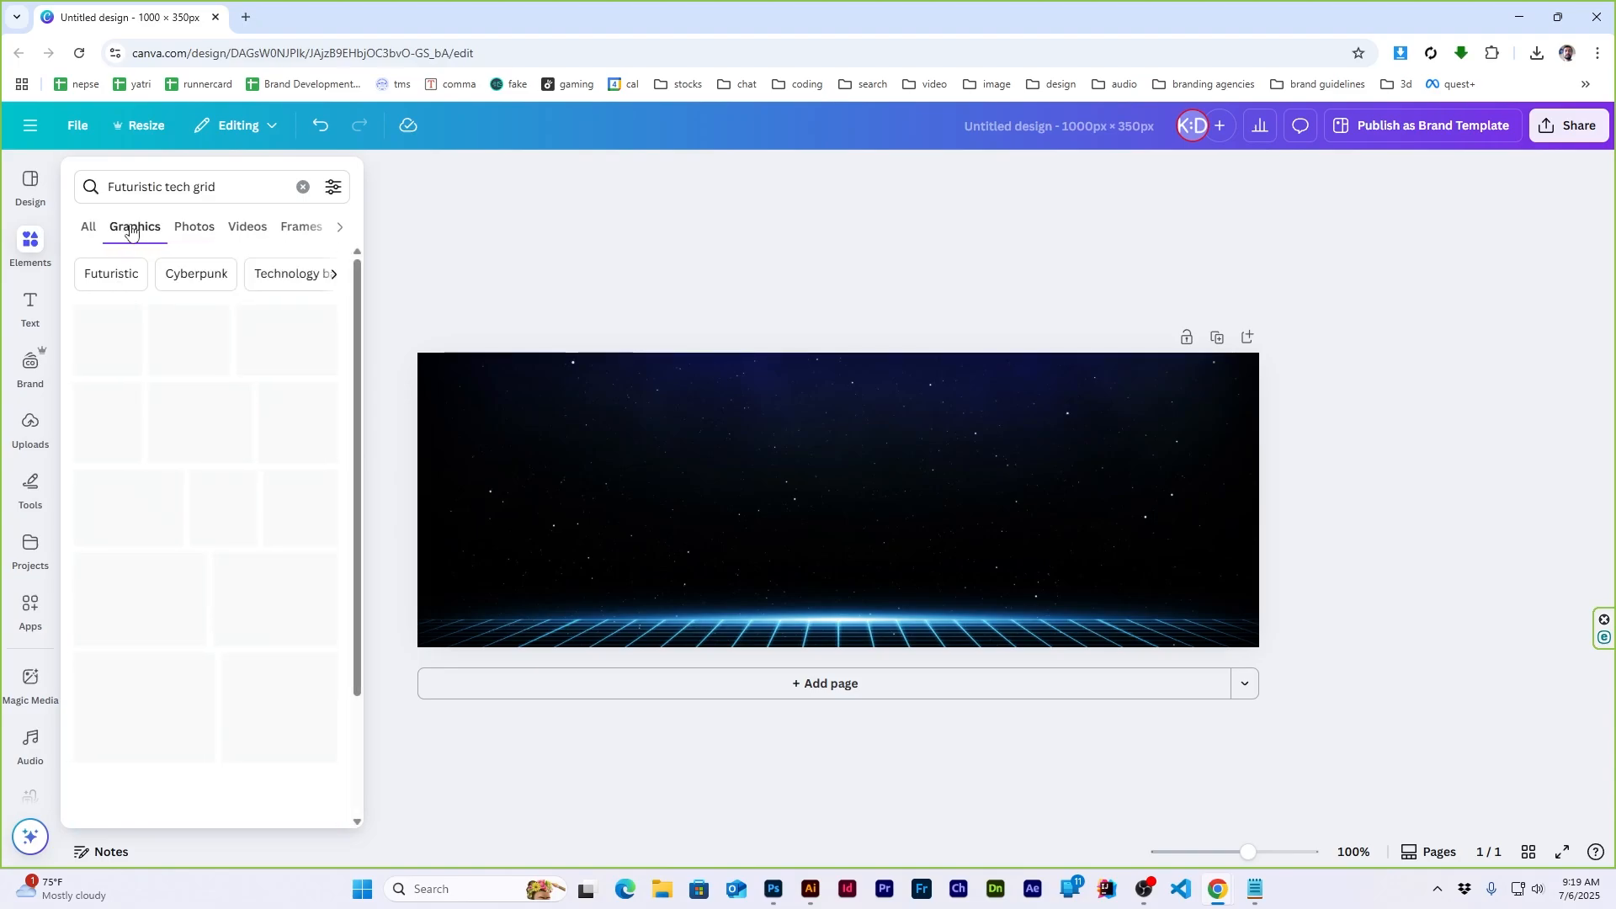
click(124, 355)
drag(870, 473, 741, 438)
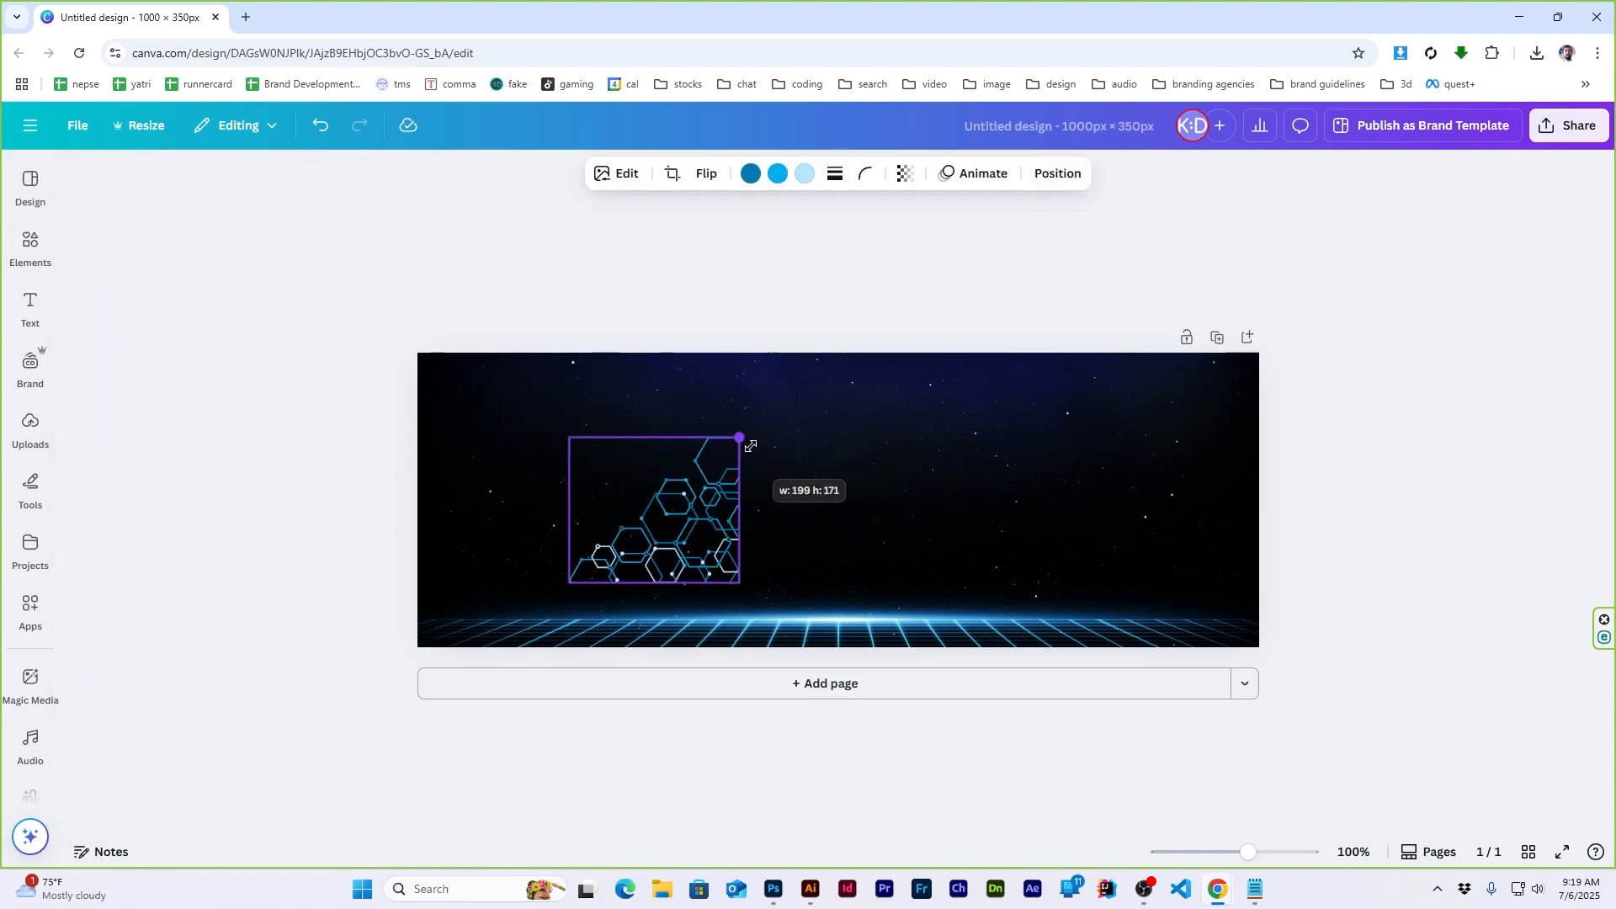
drag(681, 520, 1052, 555)
drag(976, 606, 1148, 494)
Duplicate the hexagon graphic, rotate the copy half a turn and fit it into the banner's lower-left corner
drag(982, 463, 722, 561)
click(810, 517)
click(716, 544)
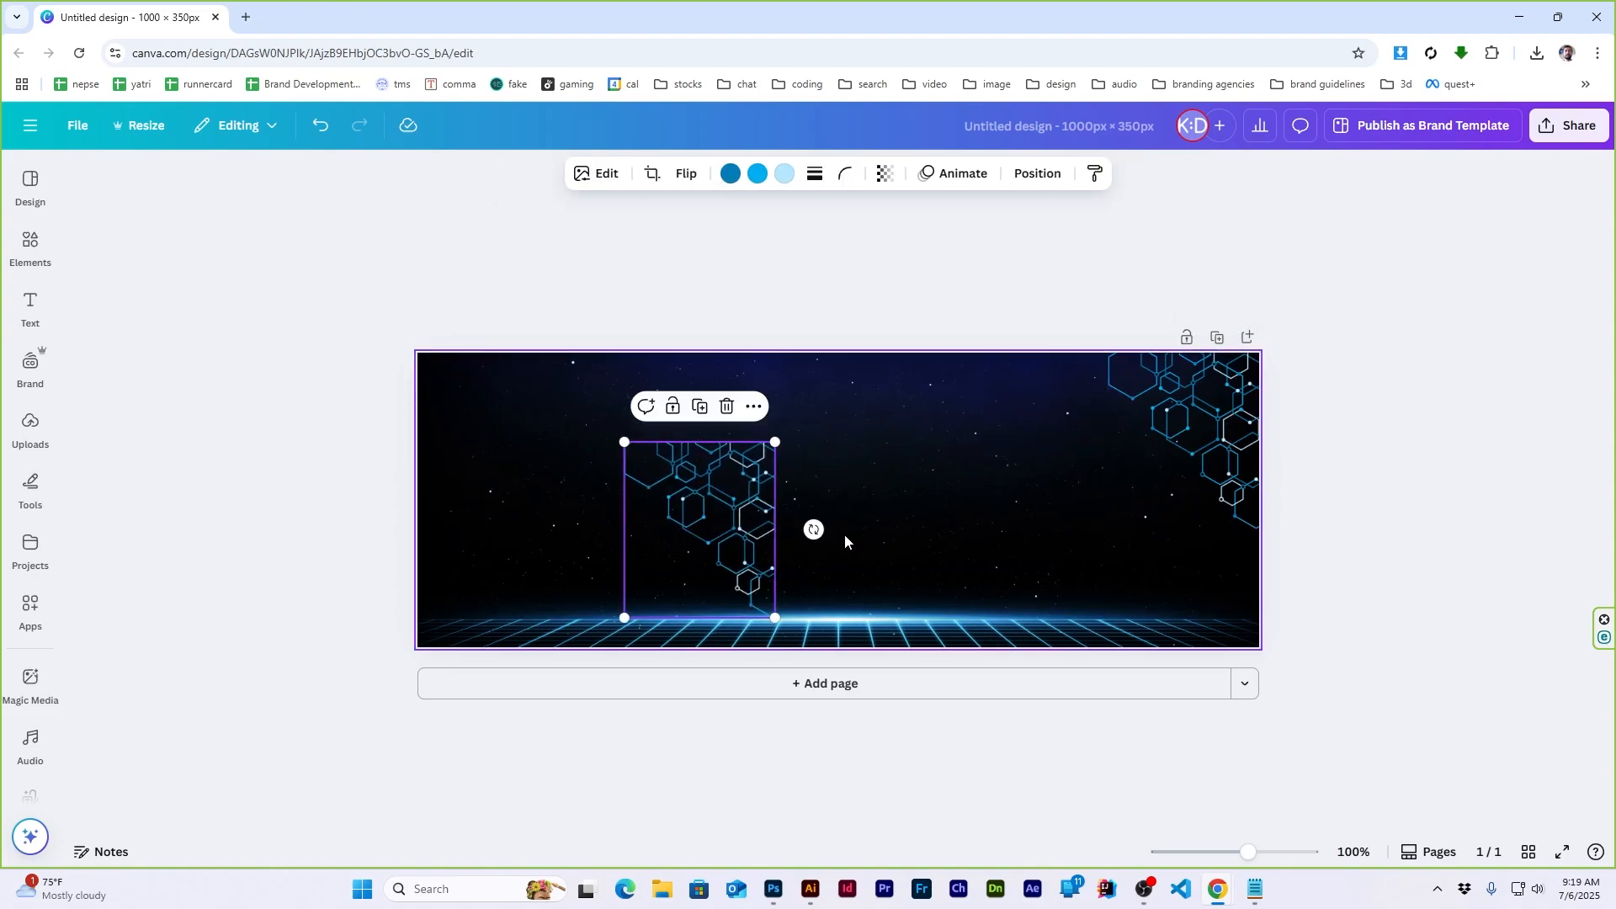
drag(813, 530, 534, 523)
drag(689, 567, 485, 595)
click(1331, 459)
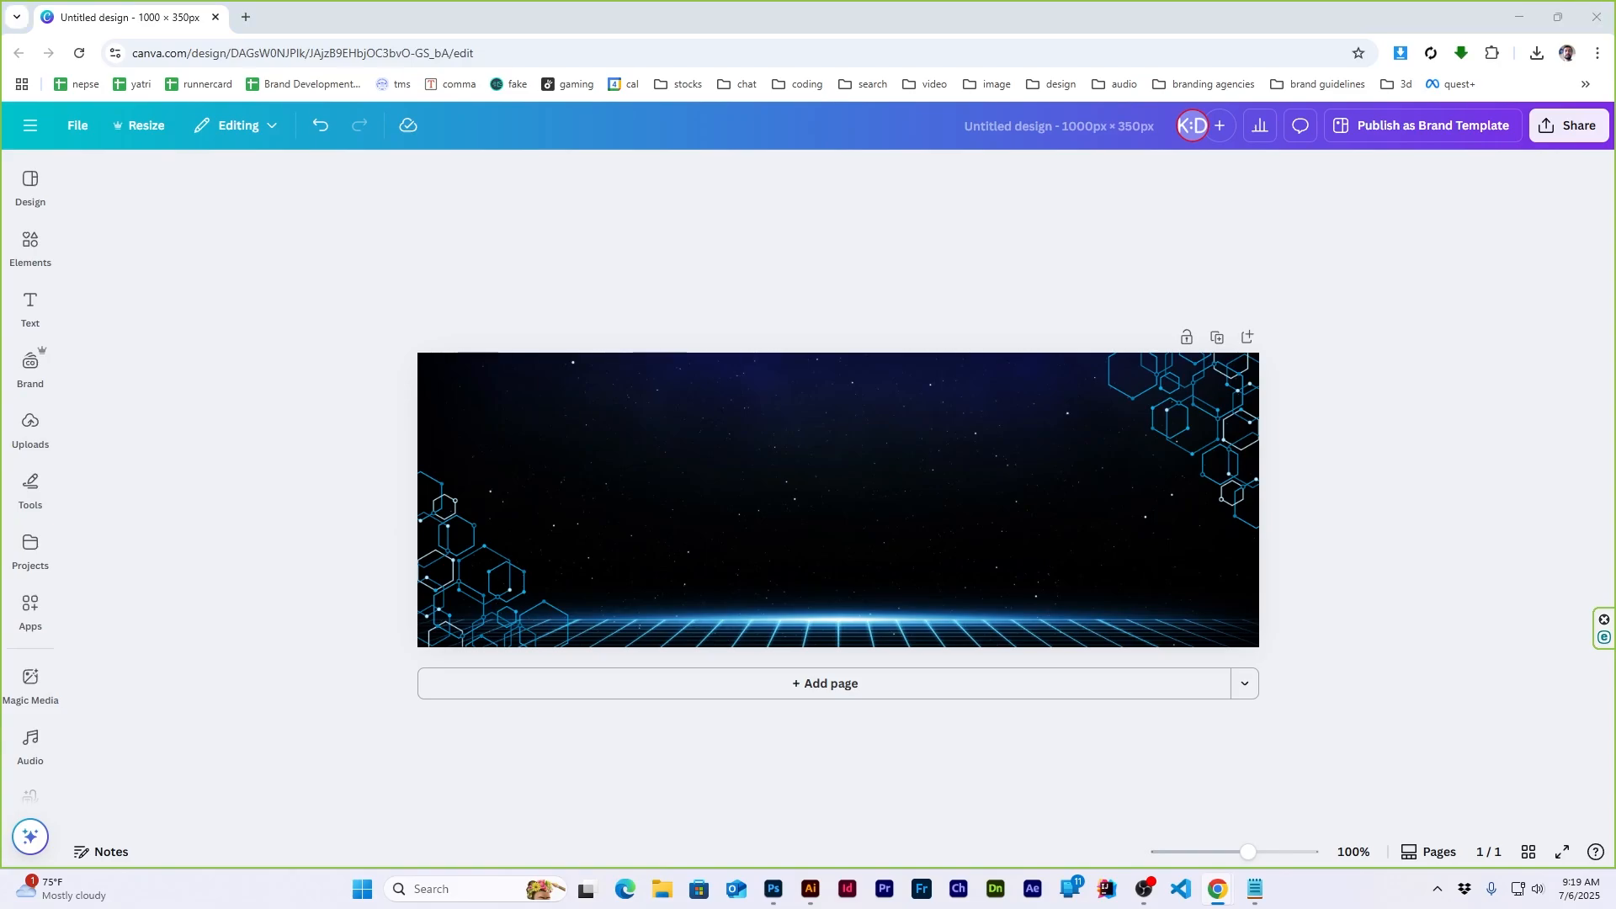
Add a brand-style title text box to the page and enter "mid" in it
click(30, 307)
click(197, 189)
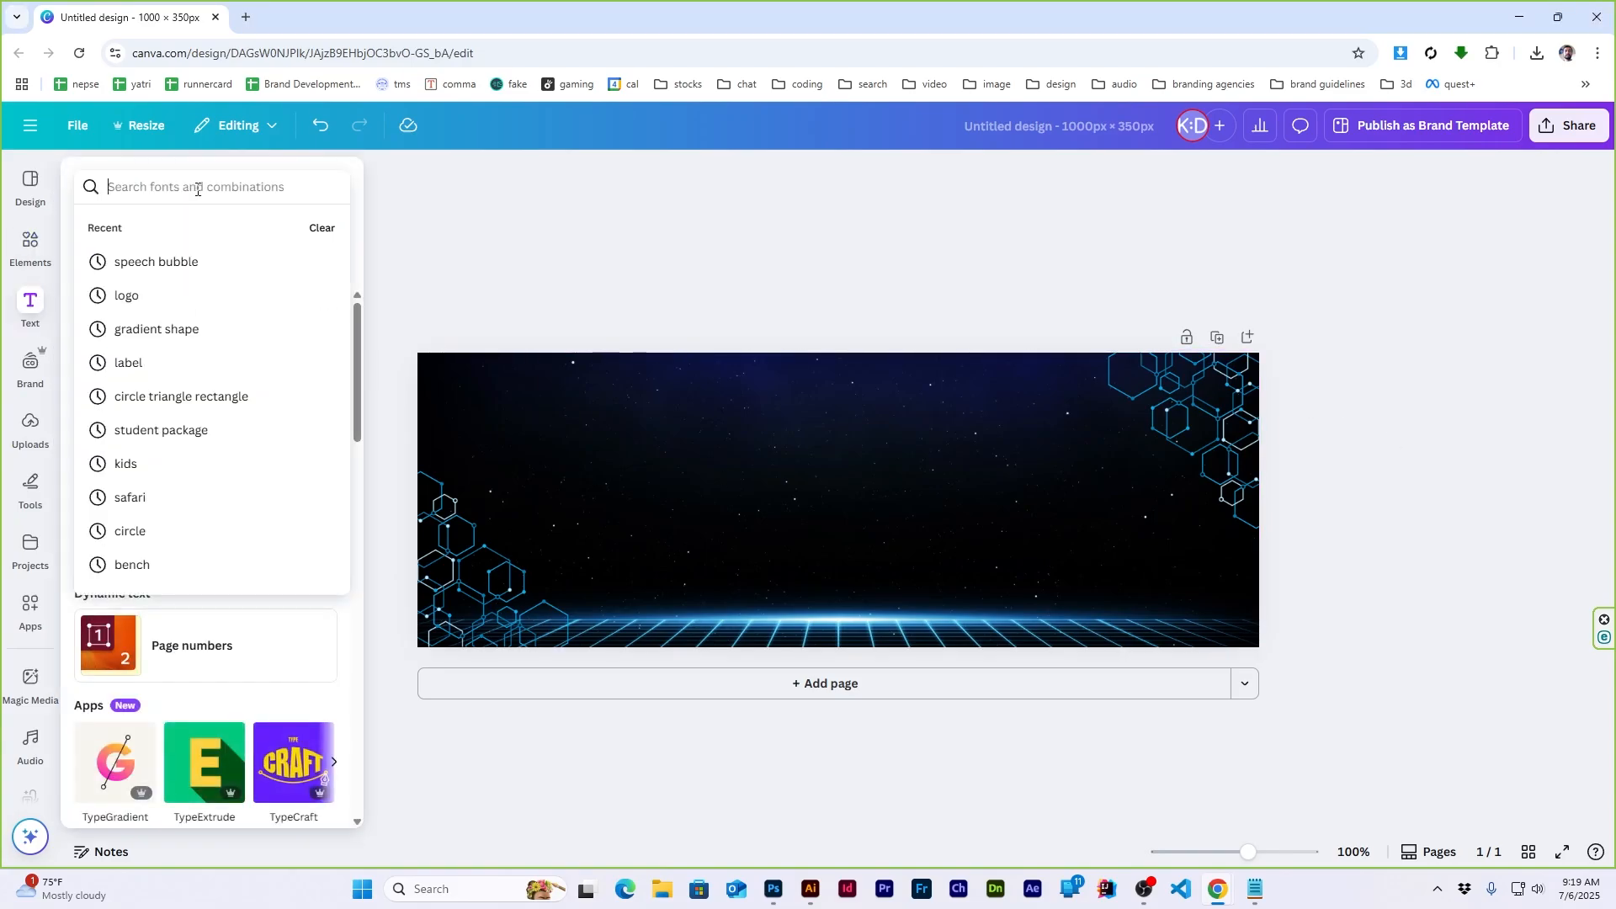
click(112, 337)
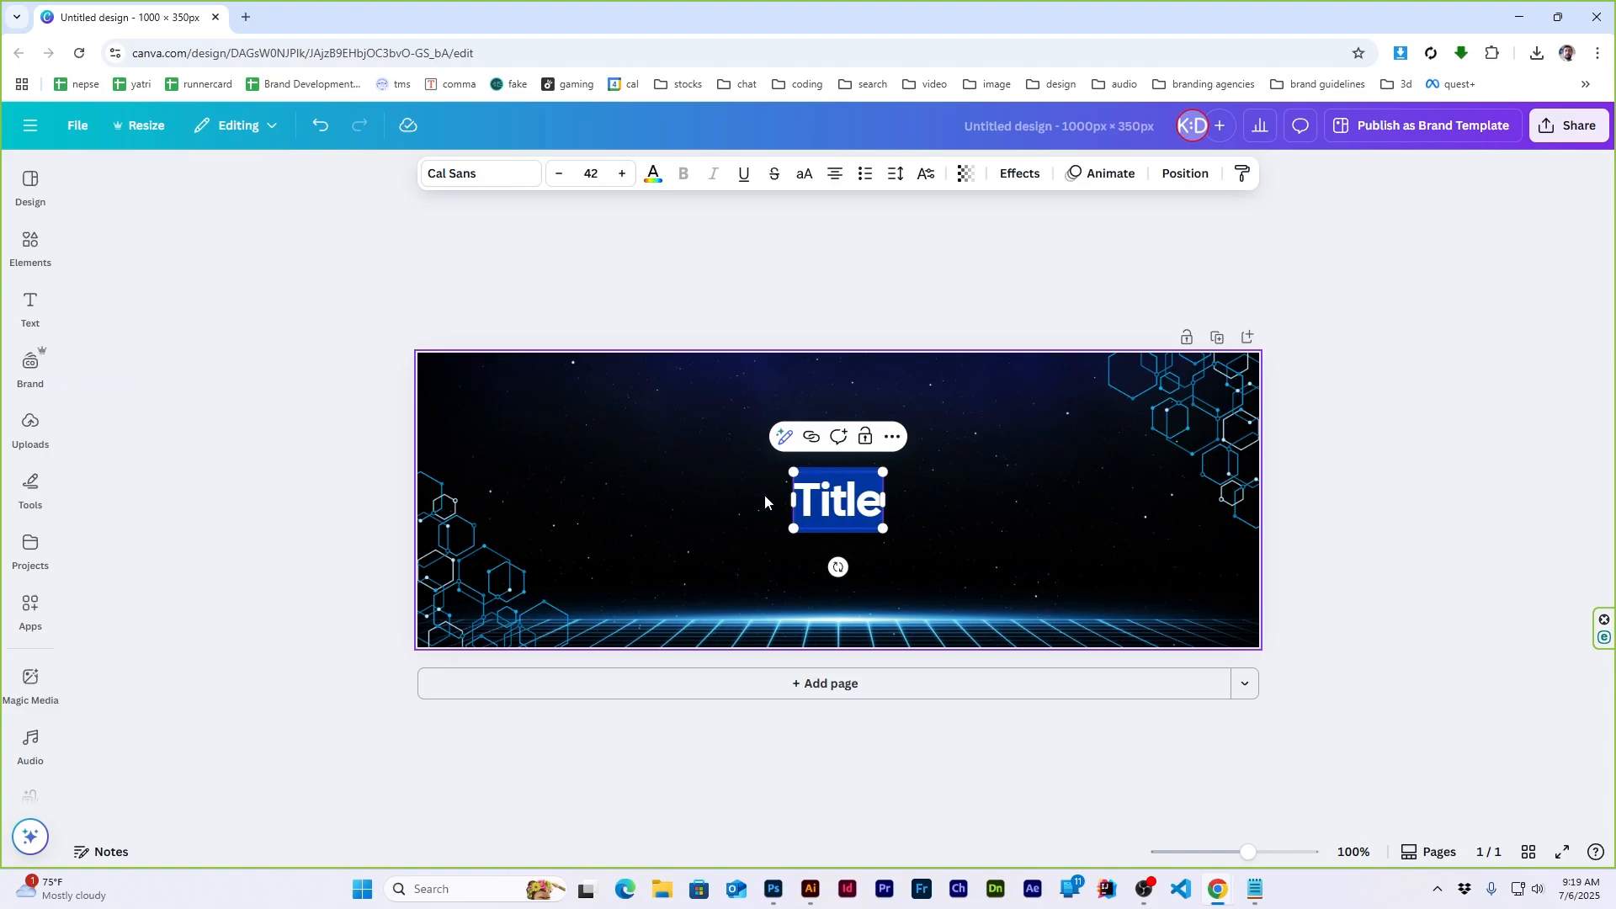
text(mid)
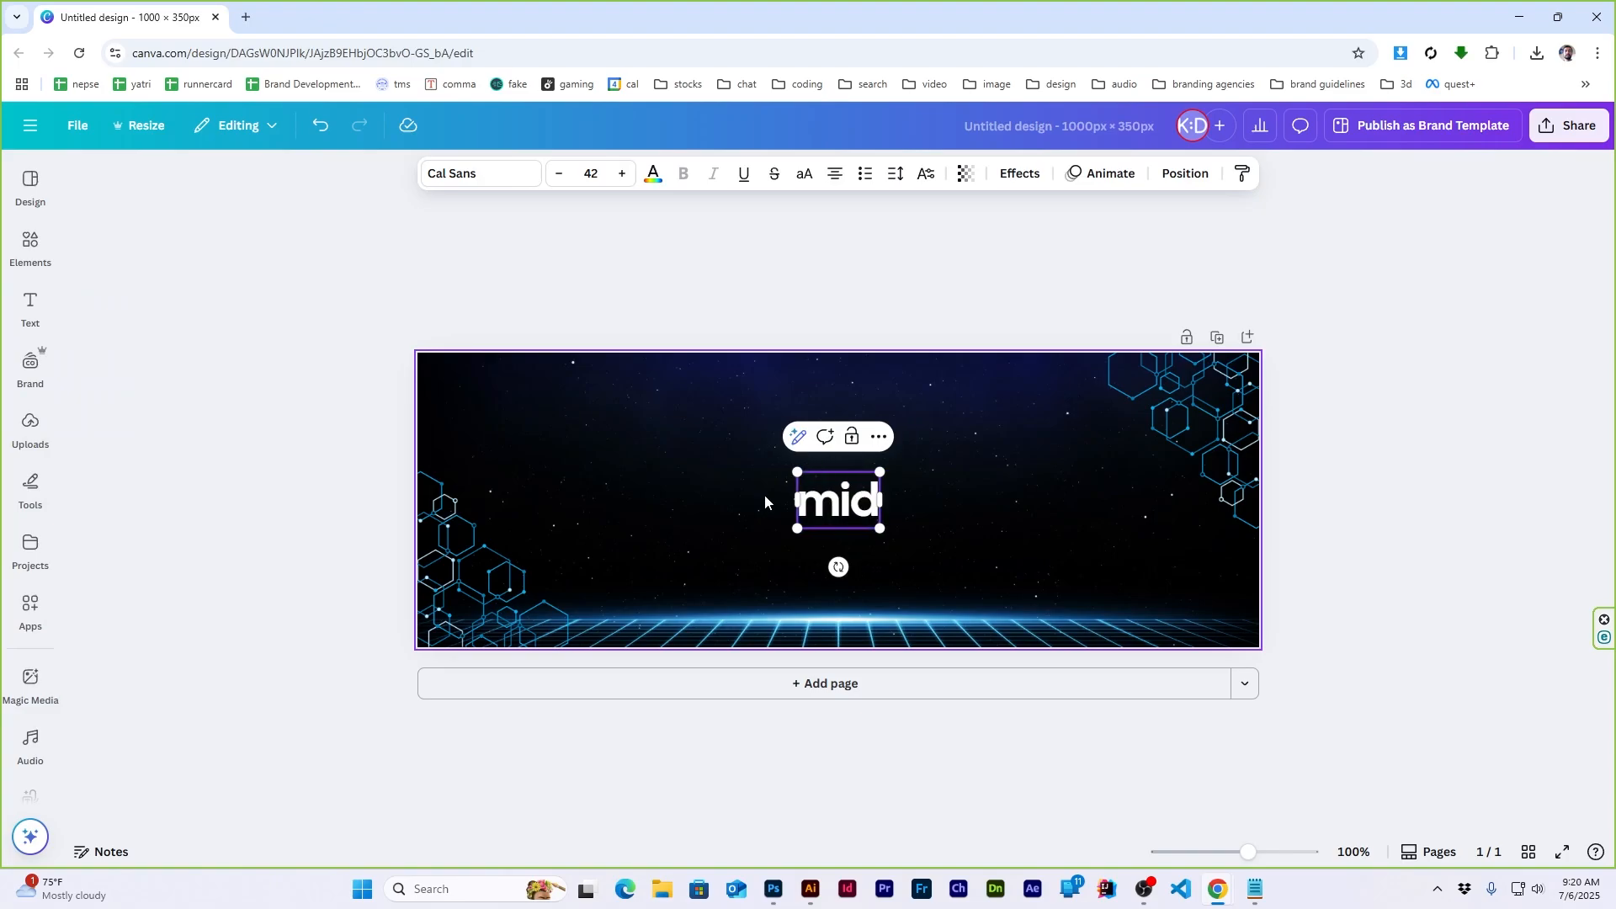
Copy the headline "Mid-Year Mega Sale!" from the techhype.txt brief and replace the title's text in the Canva design with it
click(1254, 889)
click(796, 504)
scroll(656, 367, up, 4)
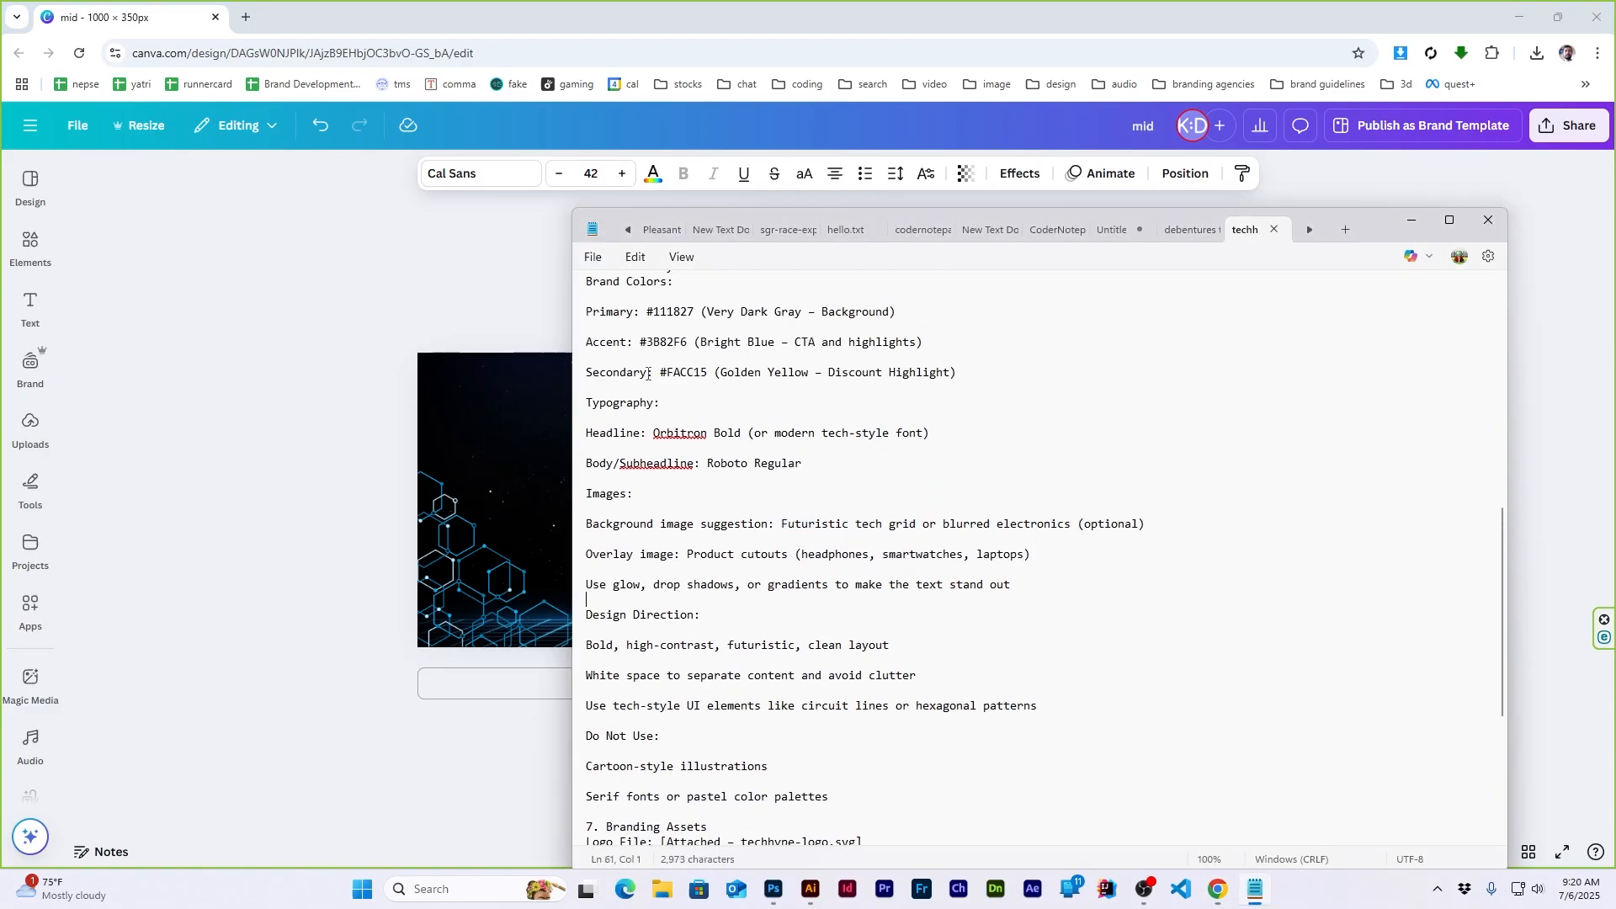
scroll(665, 352, up, 2)
drag(684, 325, 776, 325)
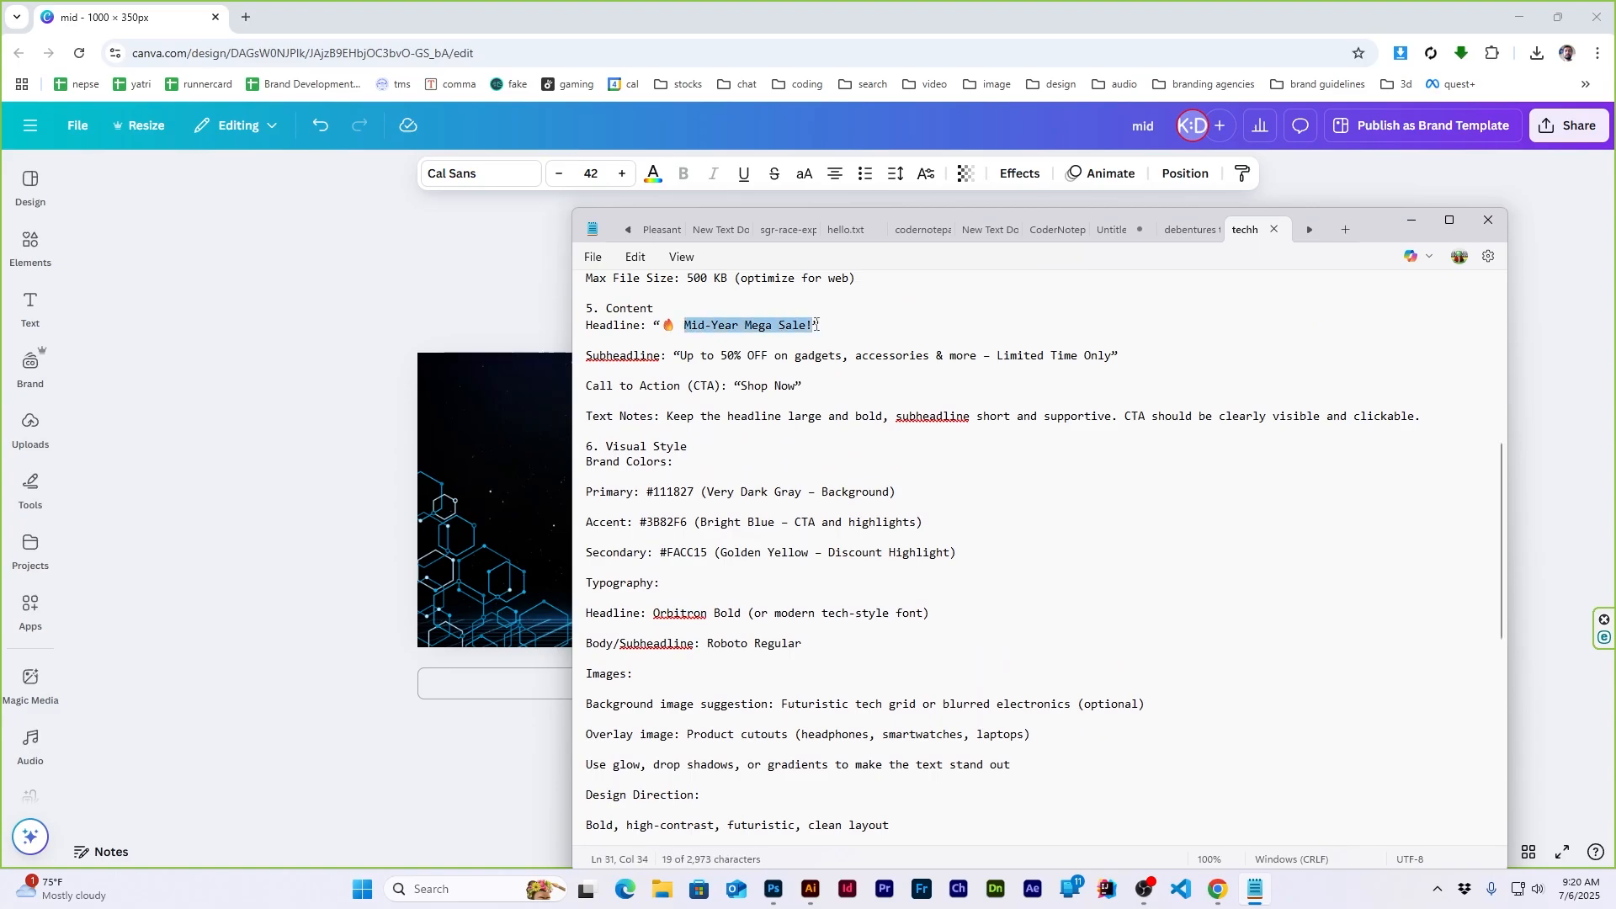
key(ctrl+c)
key(alt+Tab)
double_click(838, 505)
key(ctrl+v)
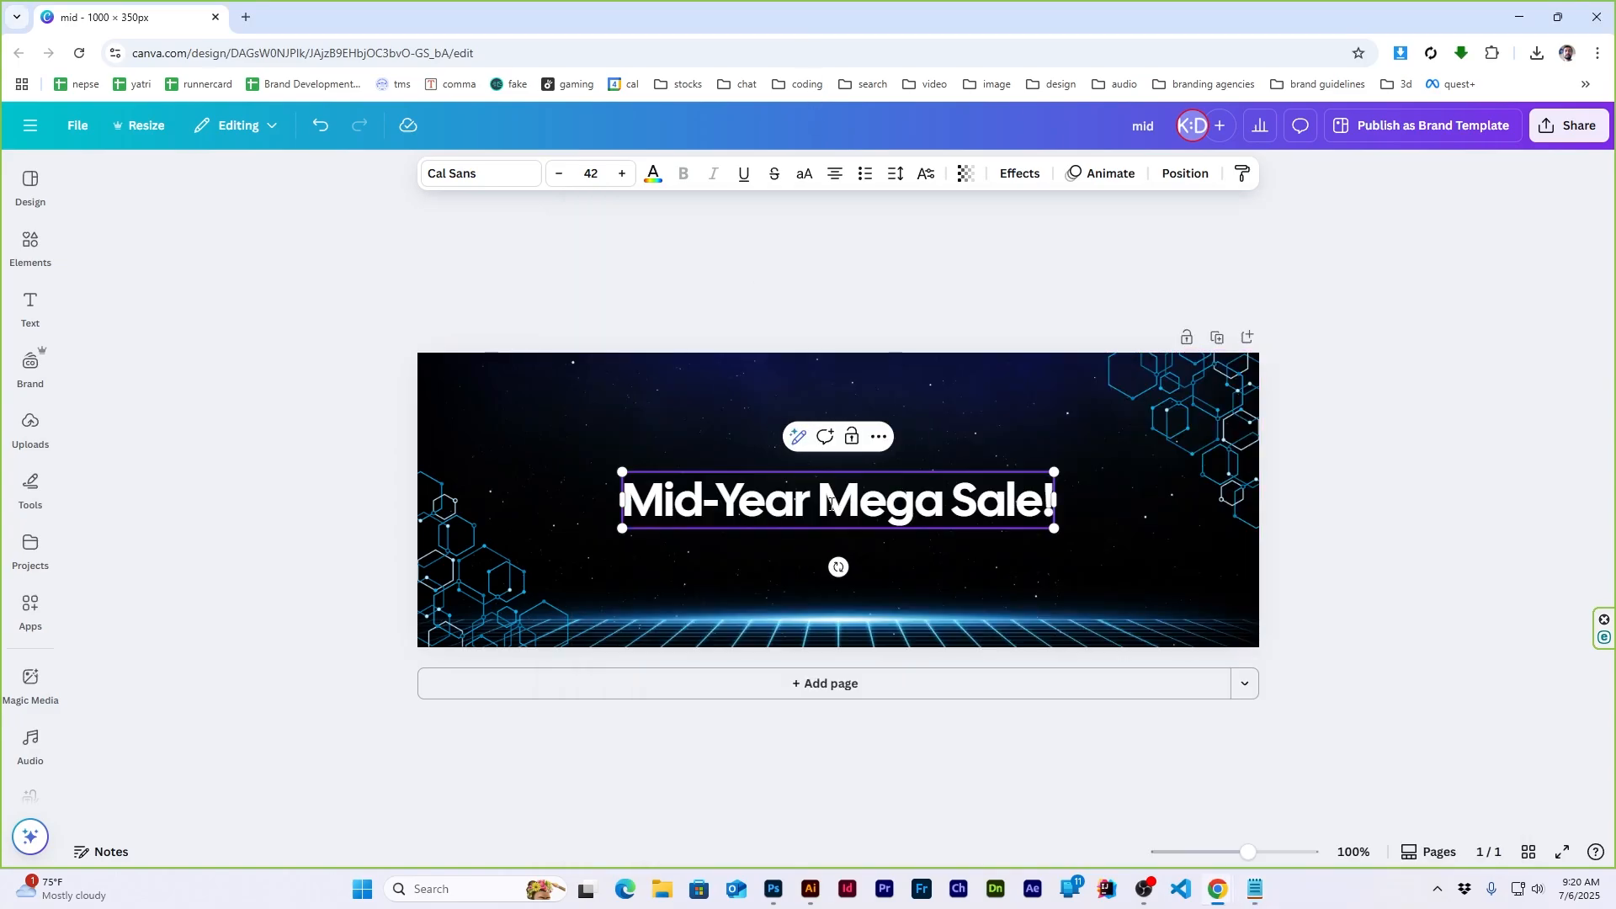
Break the headline into two lines before "Mega" and move it up toward the middle of the banner
click(828, 505)
key(Return)
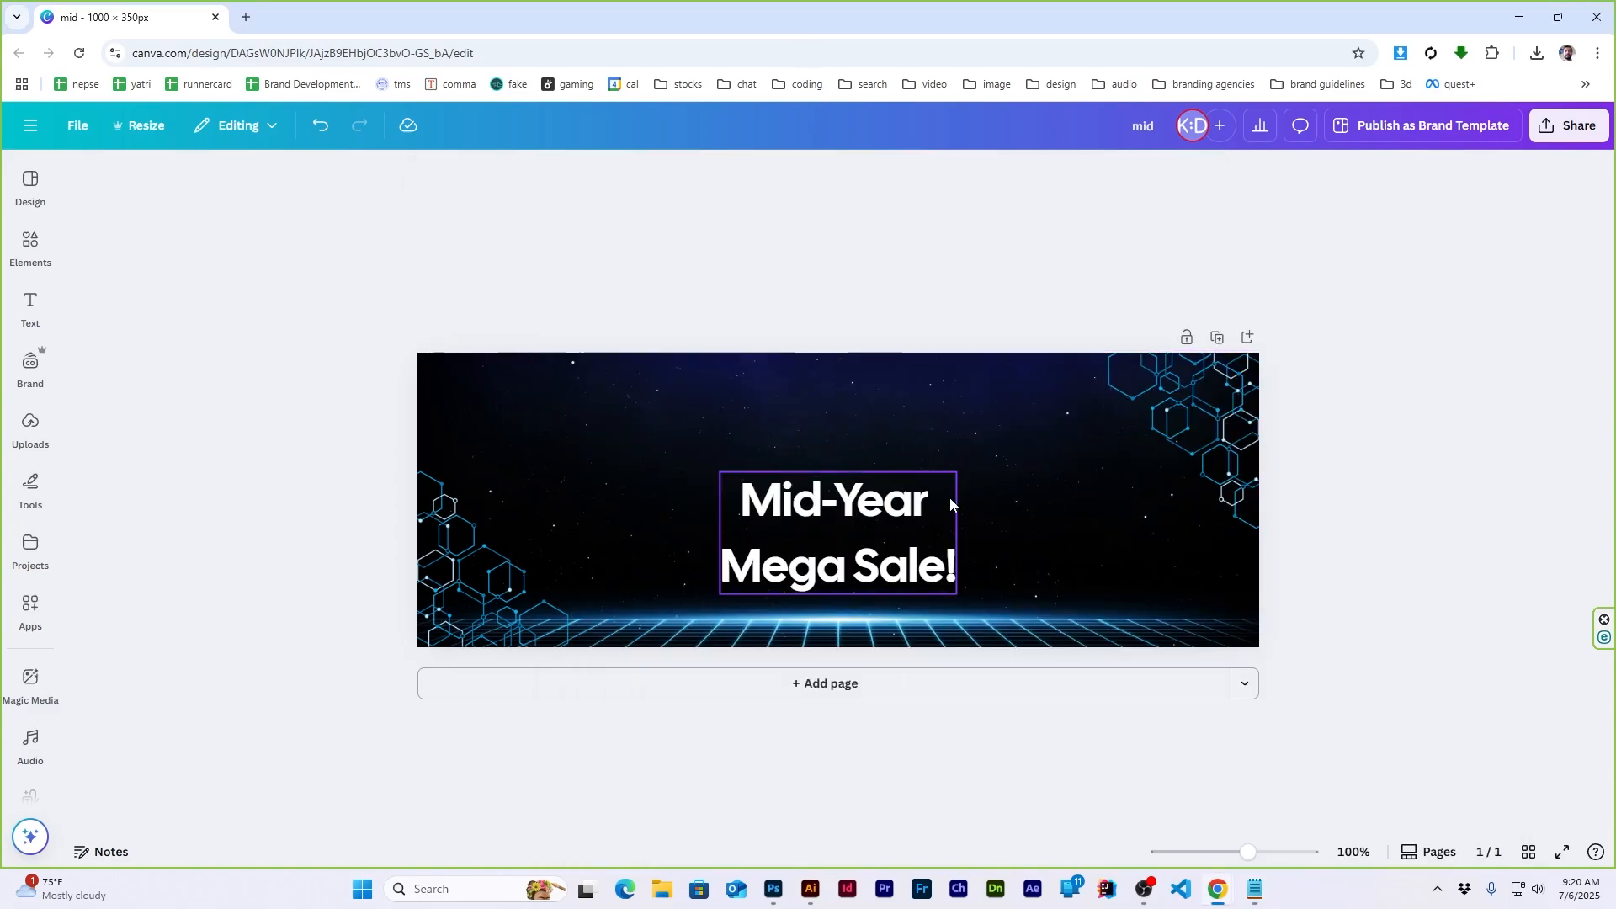
drag(950, 497, 932, 447)
Try the fonts Fredoka Expanded, Horizon and HK Modular on the headline
click(443, 173)
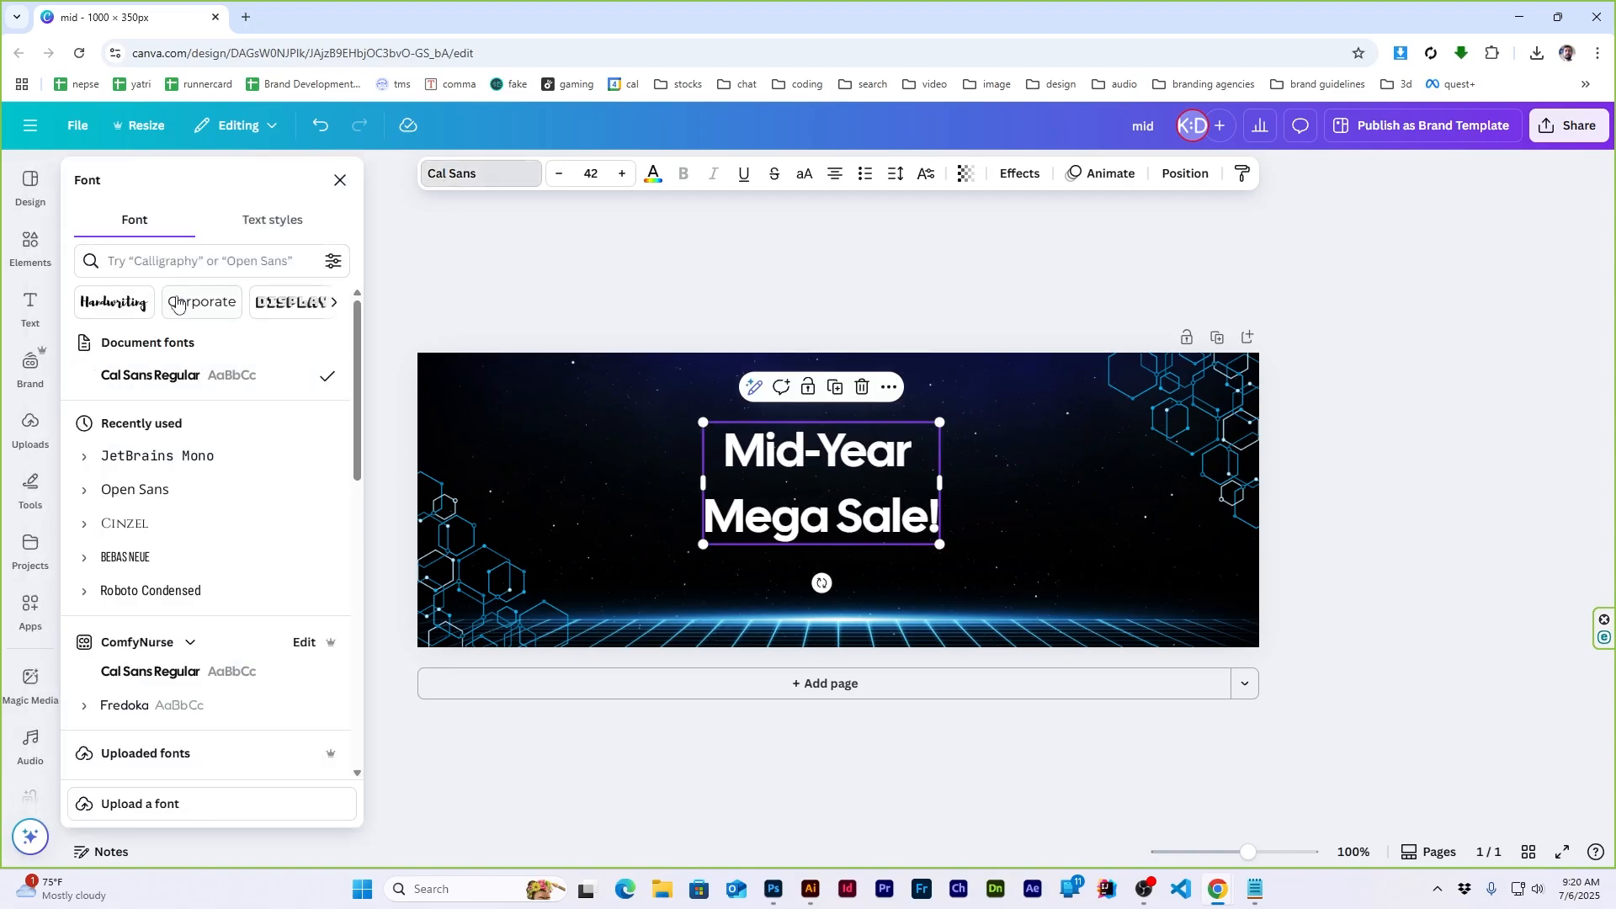
scroll(188, 462, down, 5)
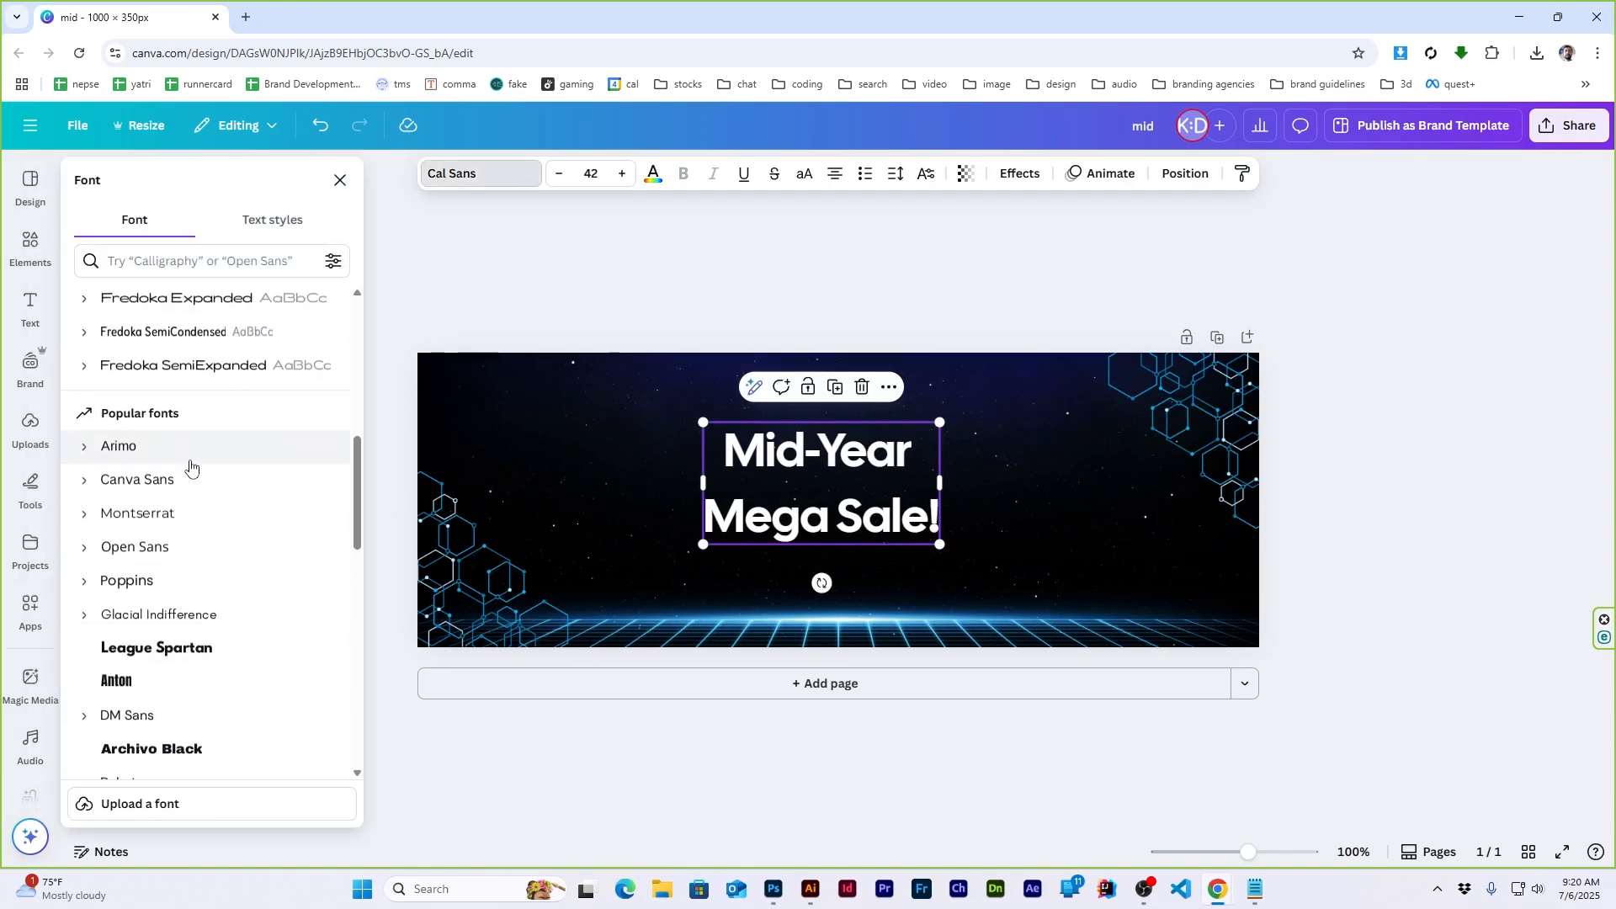
scroll(181, 421, up, 1)
click(174, 379)
scroll(172, 383, down, 2)
scroll(171, 396, down, 8)
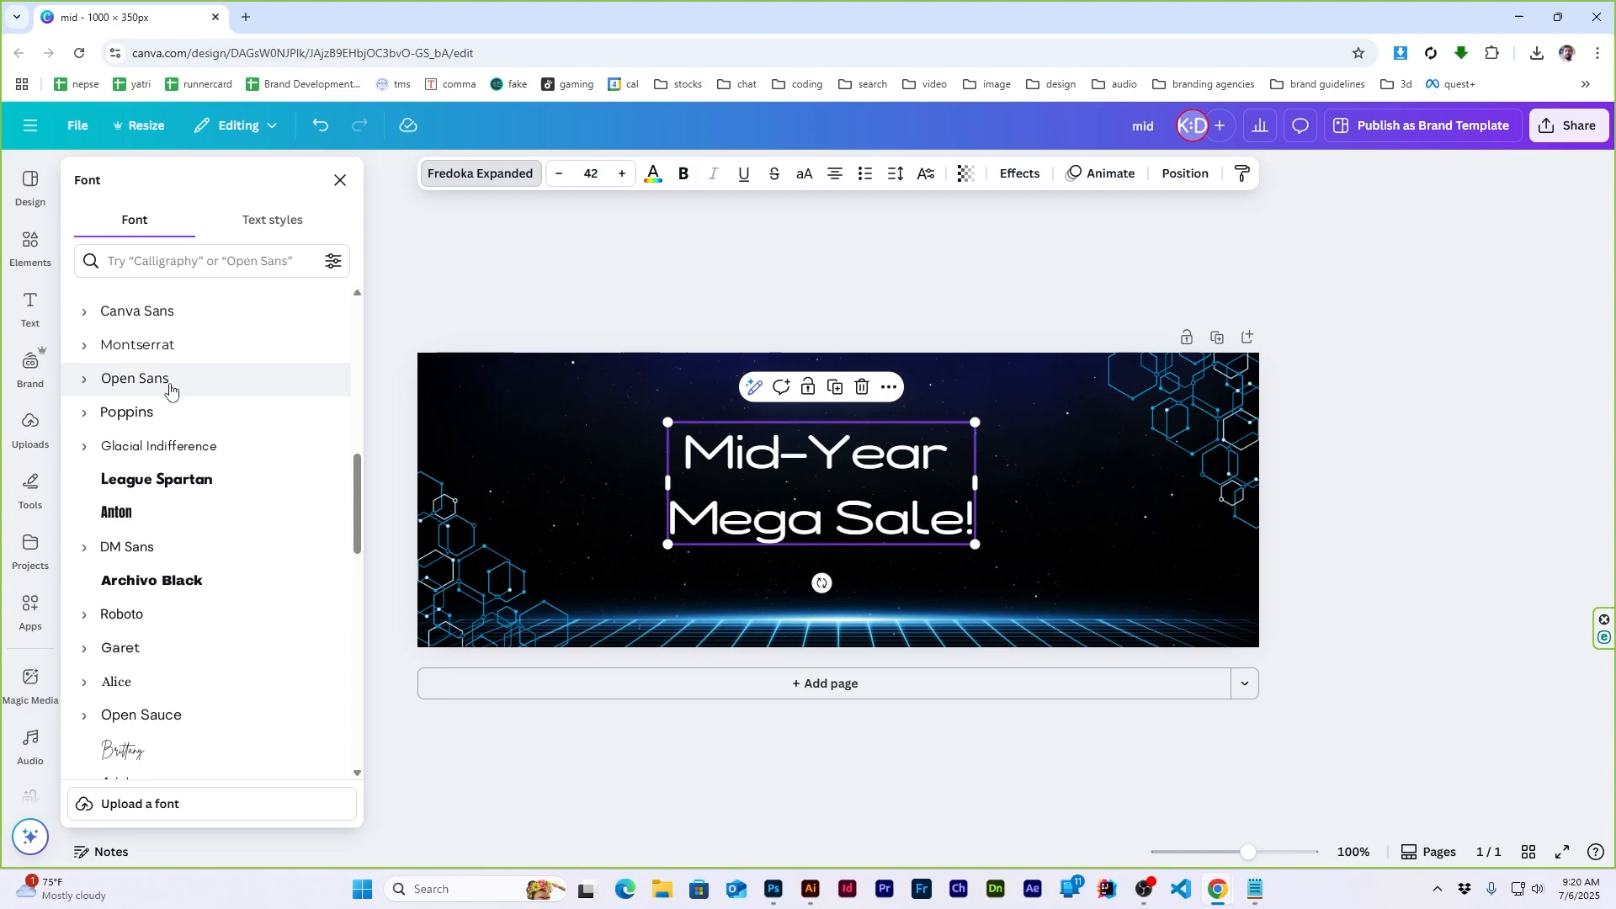
click(180, 533)
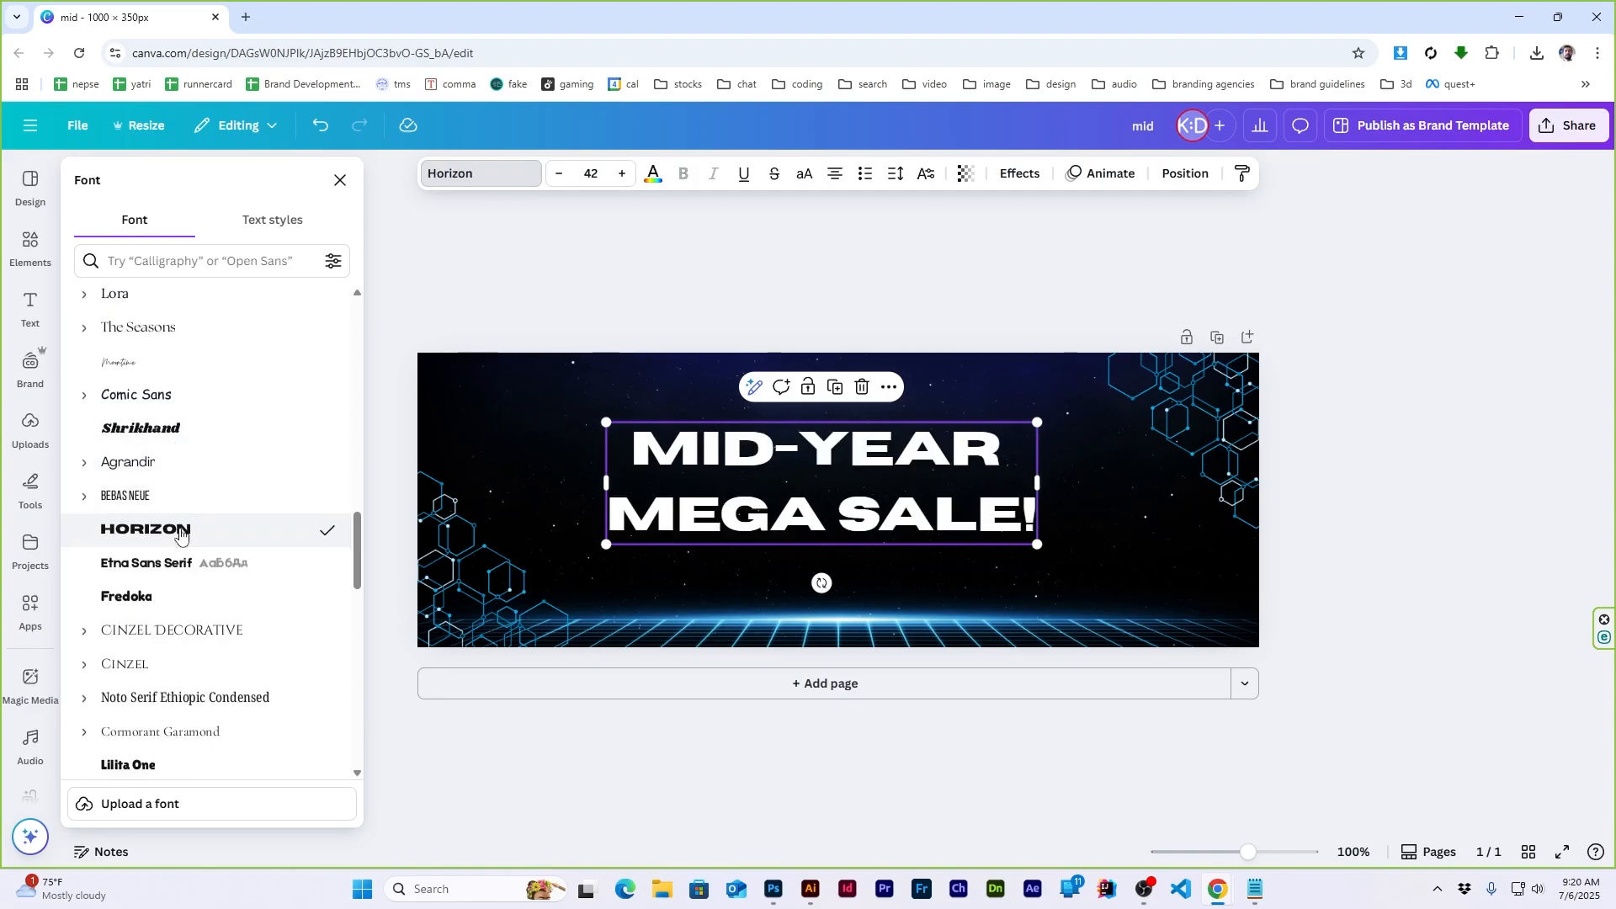
scroll(179, 532, down, 7)
click(202, 493)
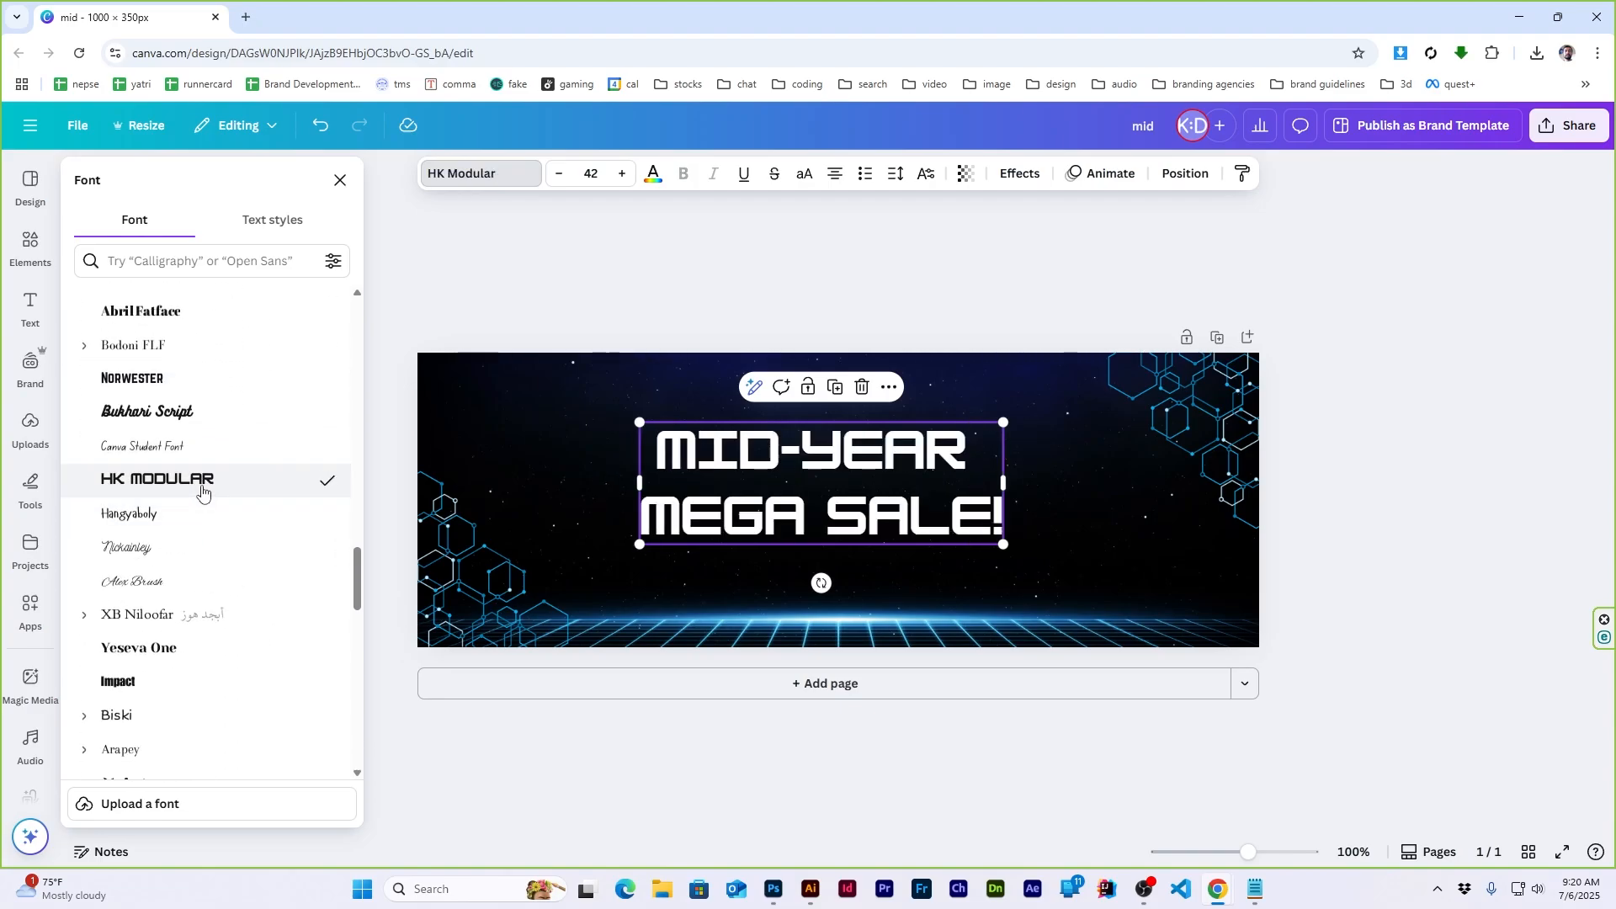
Search the fonts for "saved" and apply Saved By Zero to the headline
scroll(202, 493, down, 10)
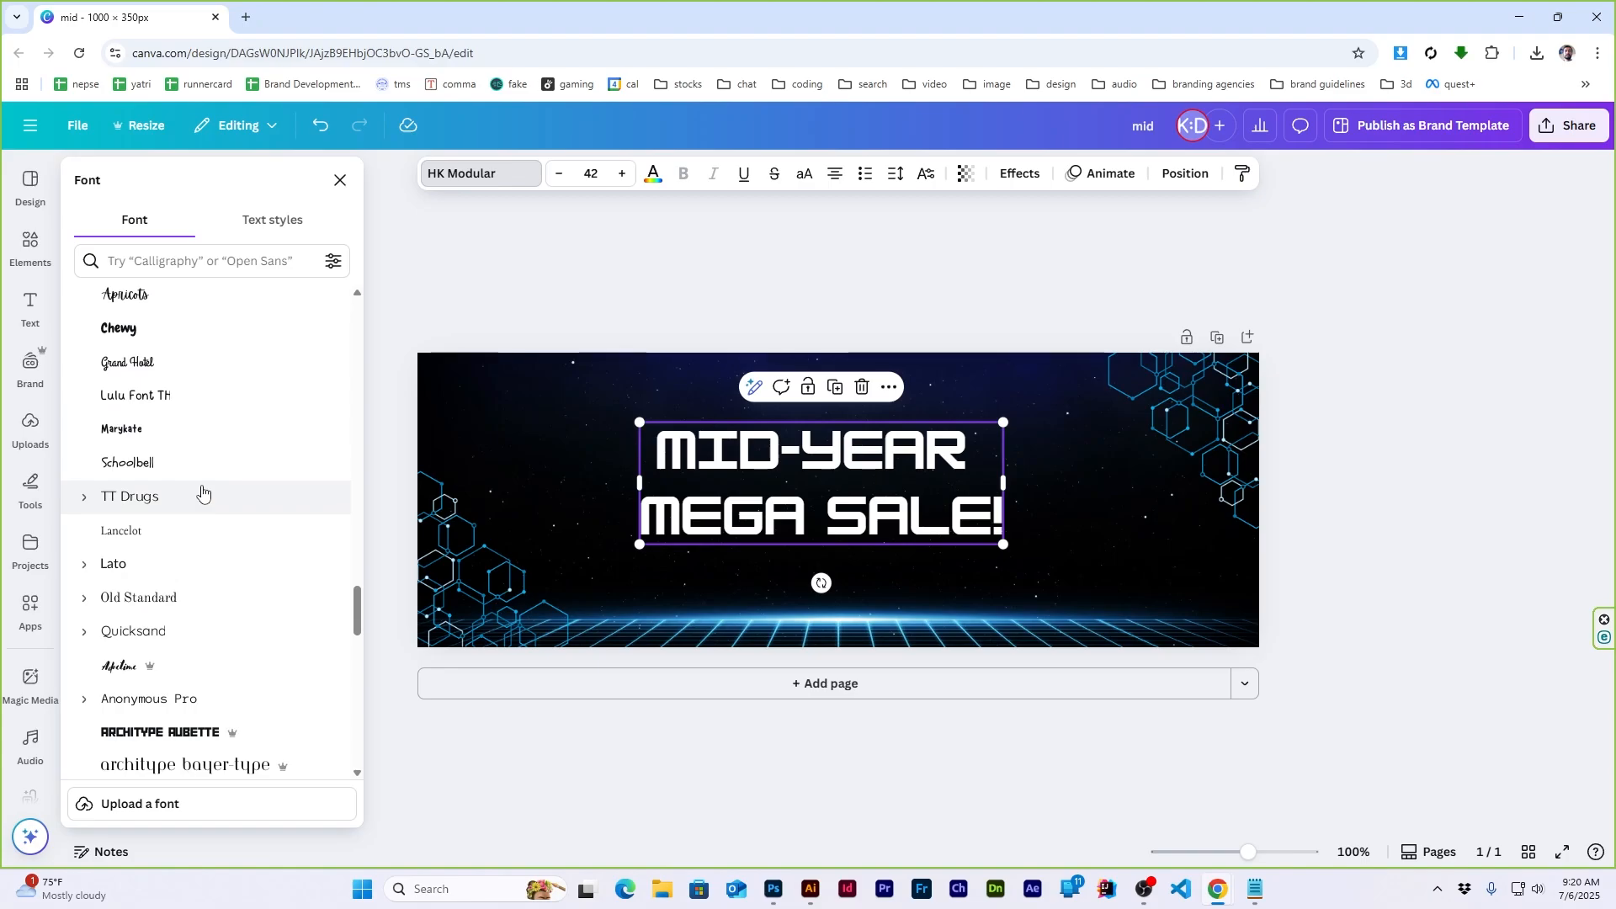
scroll(202, 493, down, 15)
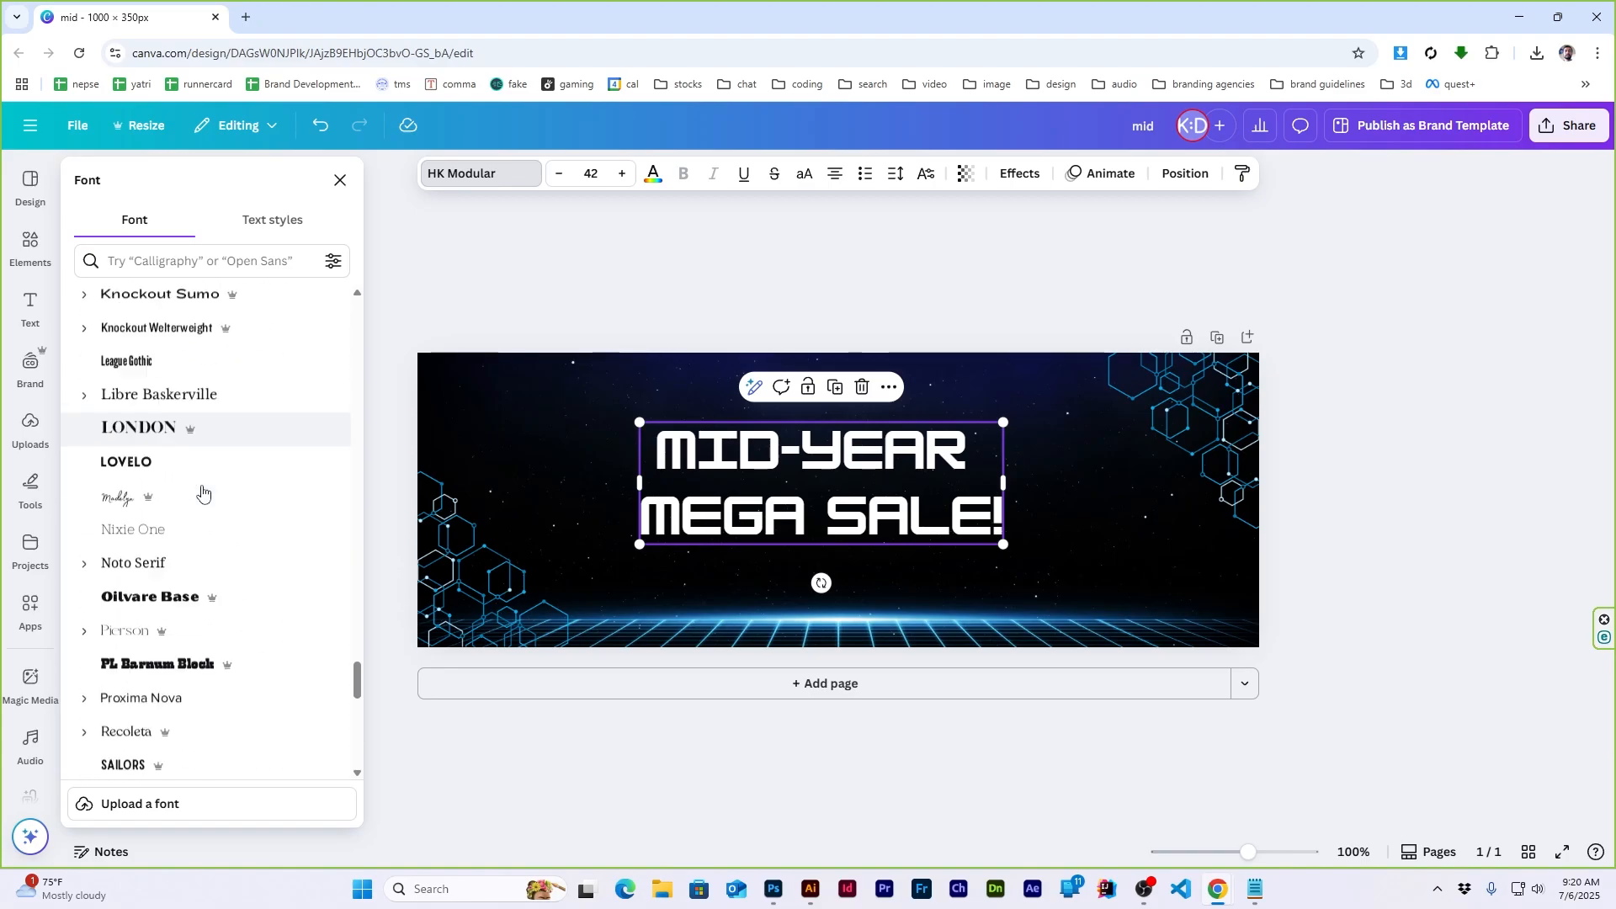
scroll(202, 492, down, 5)
scroll(202, 492, up, 4)
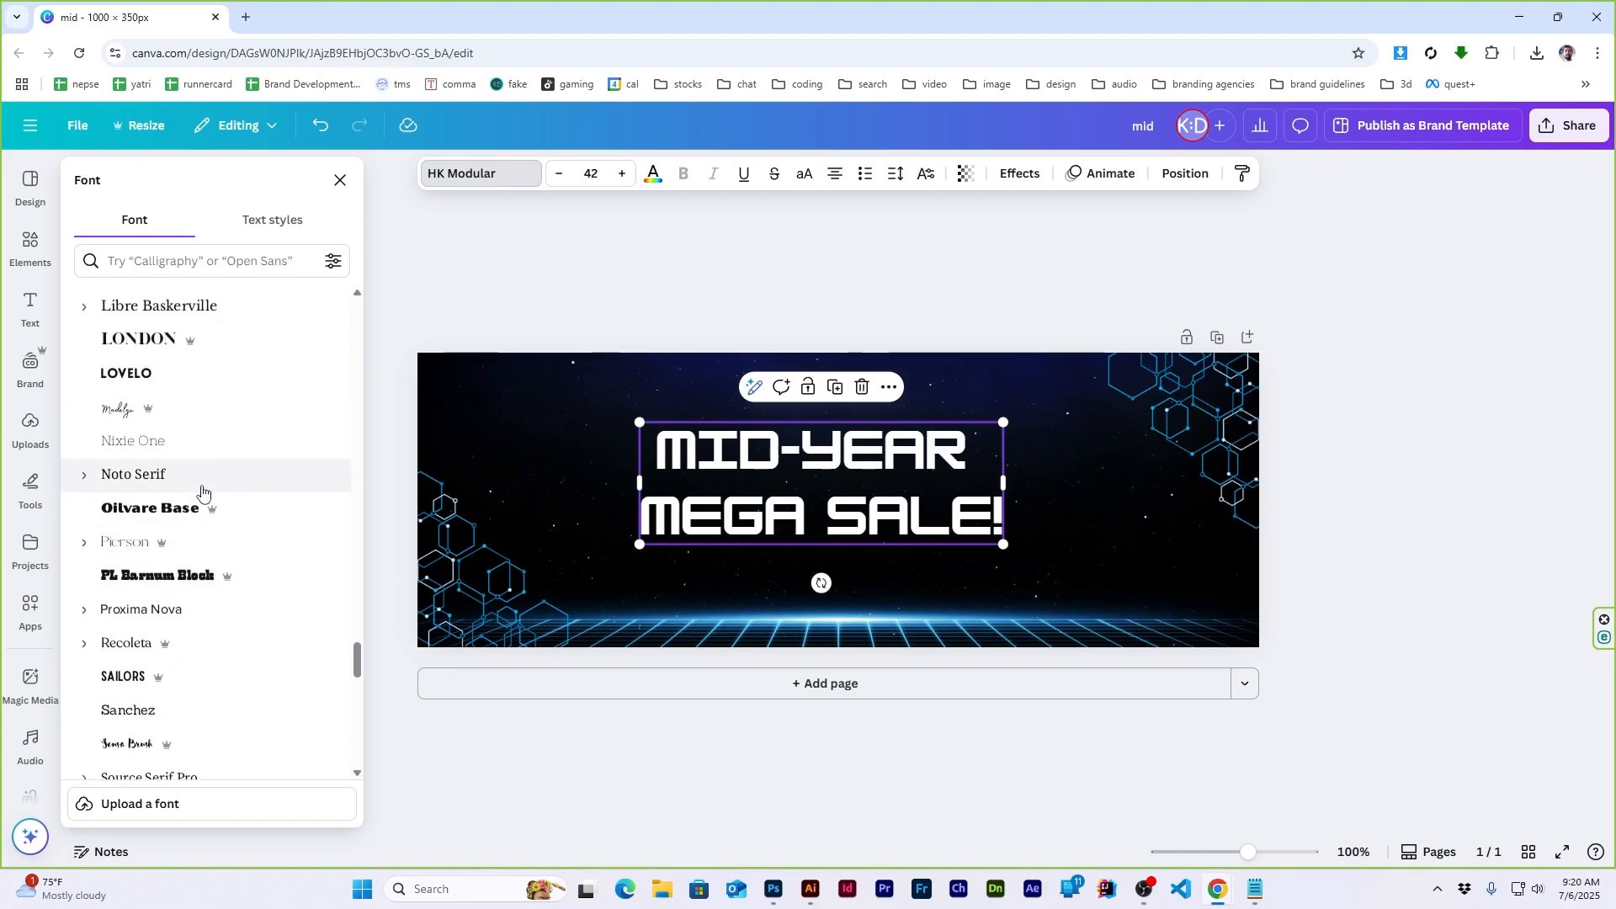
scroll(202, 492, up, 5)
click(198, 263)
text(saved)
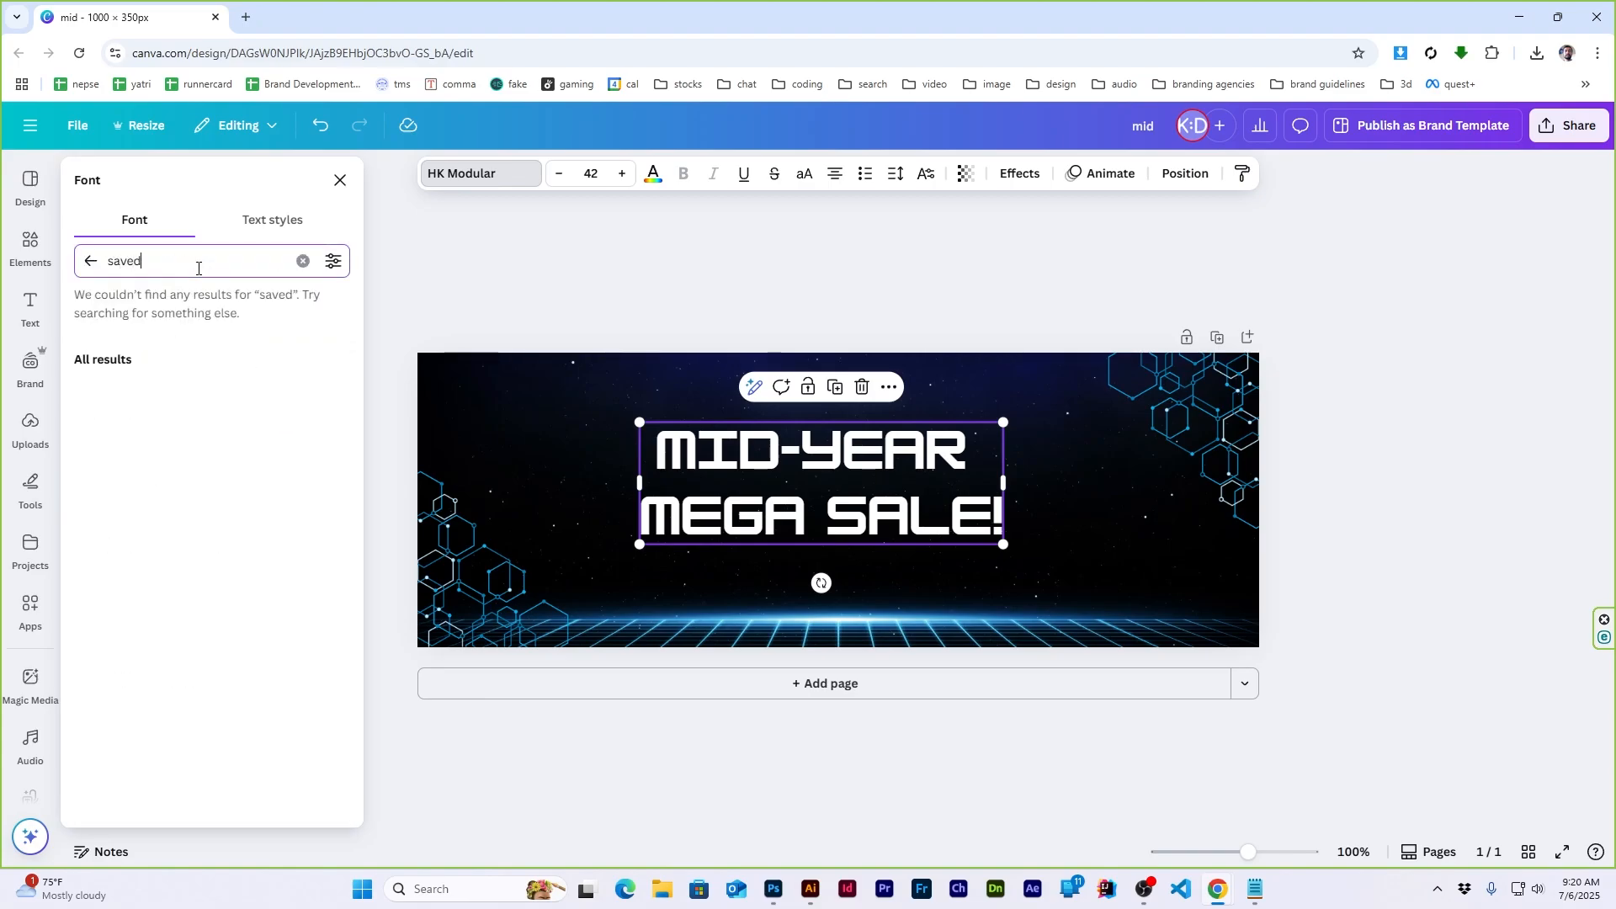
click(168, 339)
click(1440, 458)
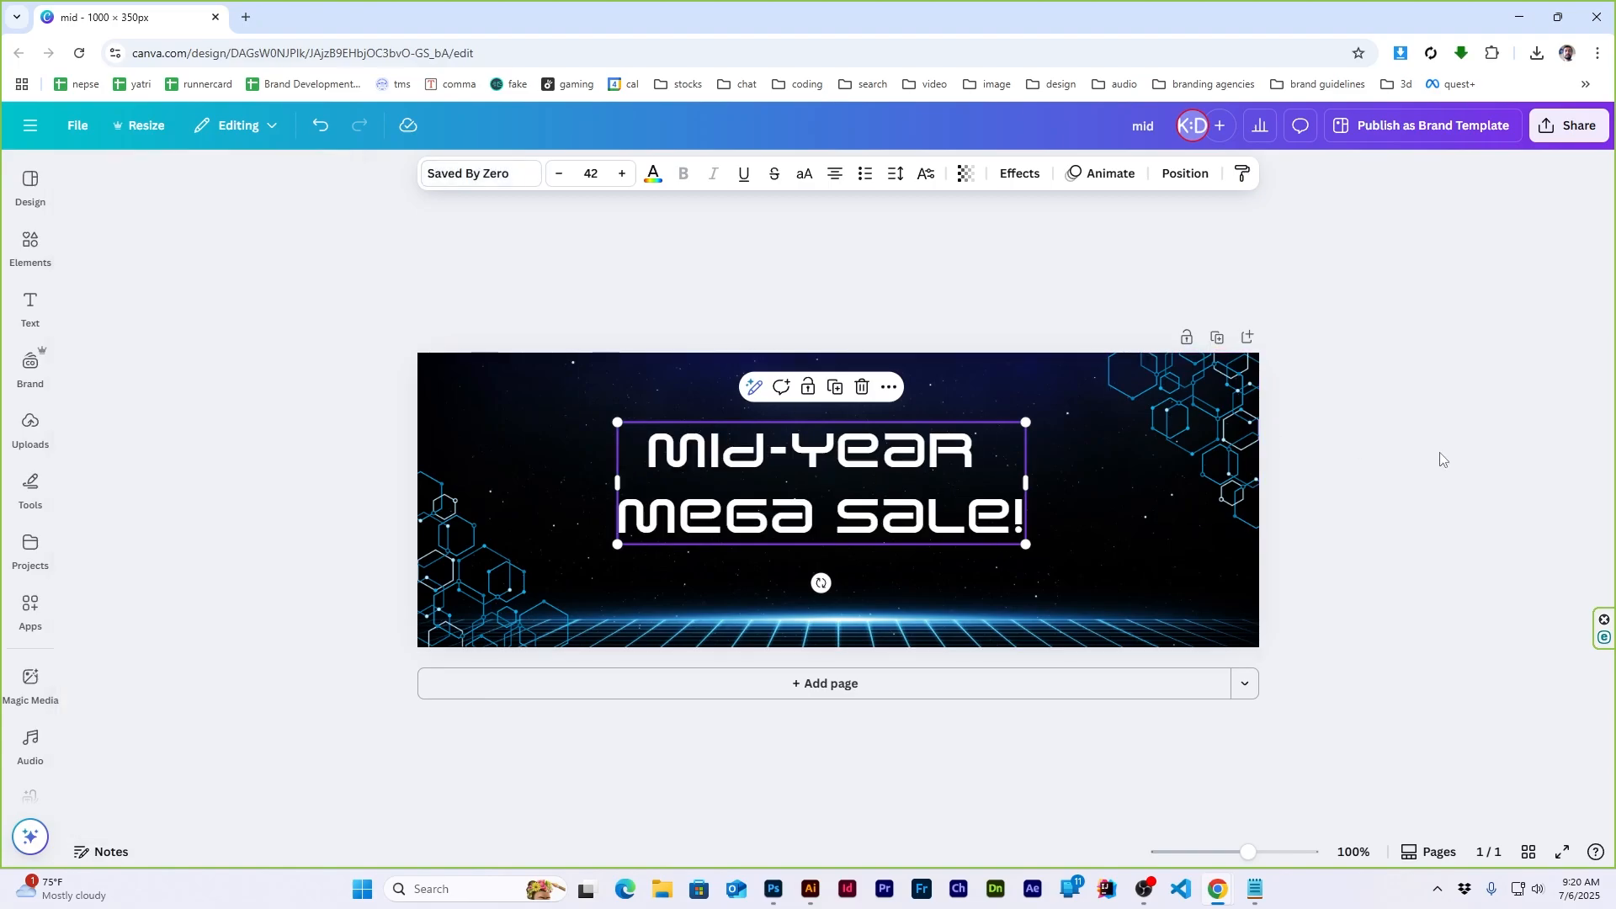
Tighten the line spacing of the two-line headline slightly
click(939, 466)
click(896, 173)
drag(867, 301, 852, 306)
click(1422, 397)
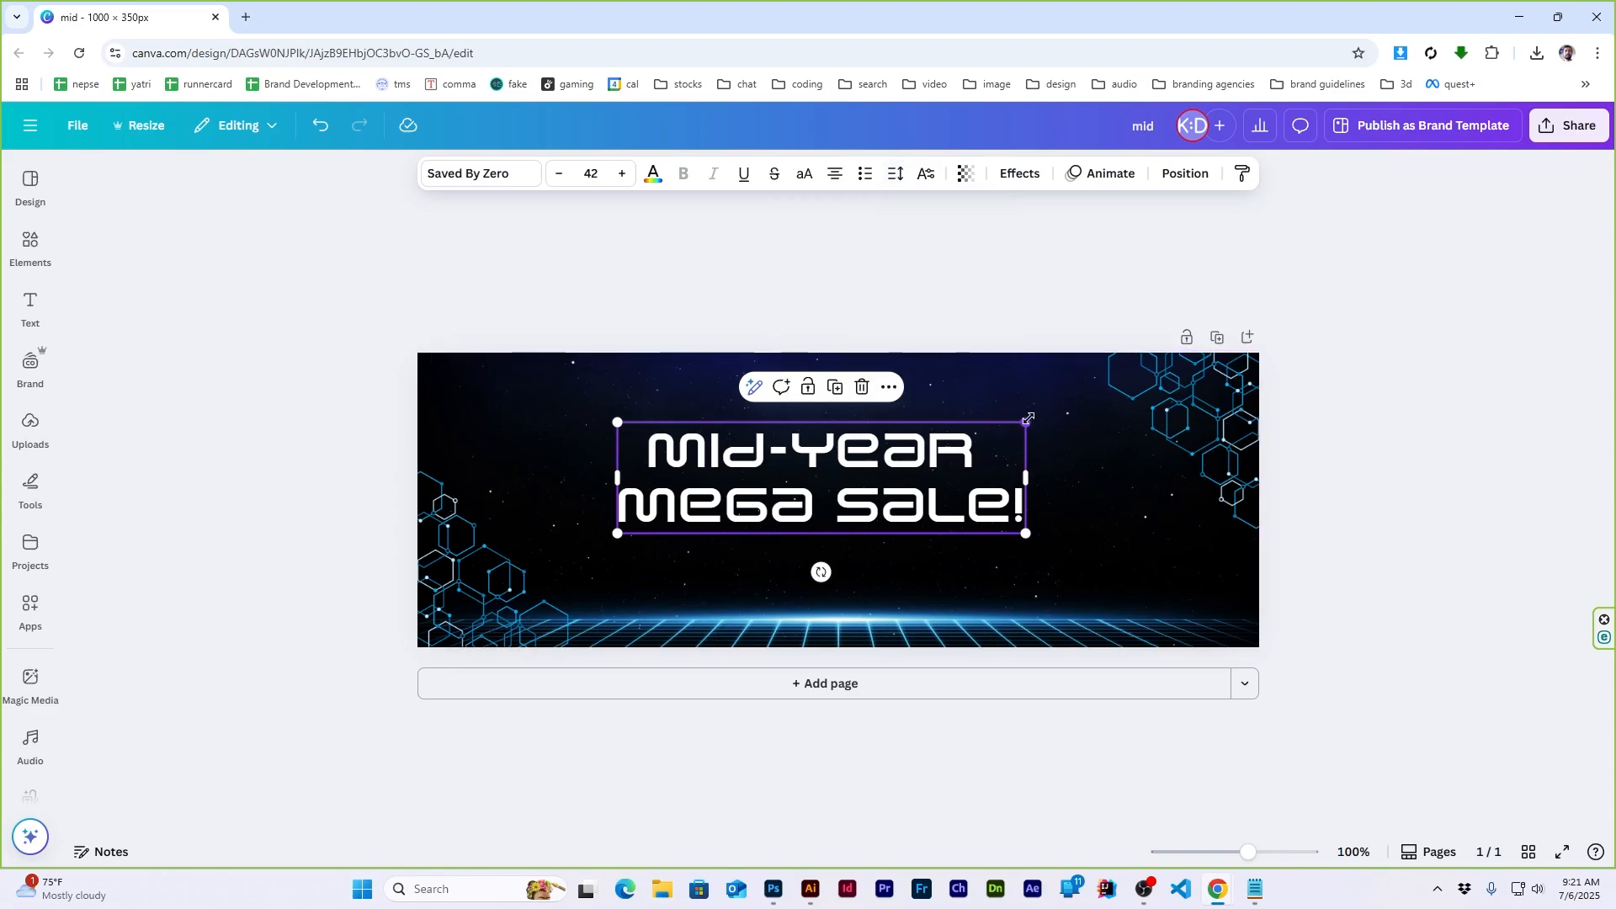
Scale the headline down to font size 40.2 and center it horizontally on the page
drag(1027, 418, 1017, 425)
click(1186, 174)
click(253, 428)
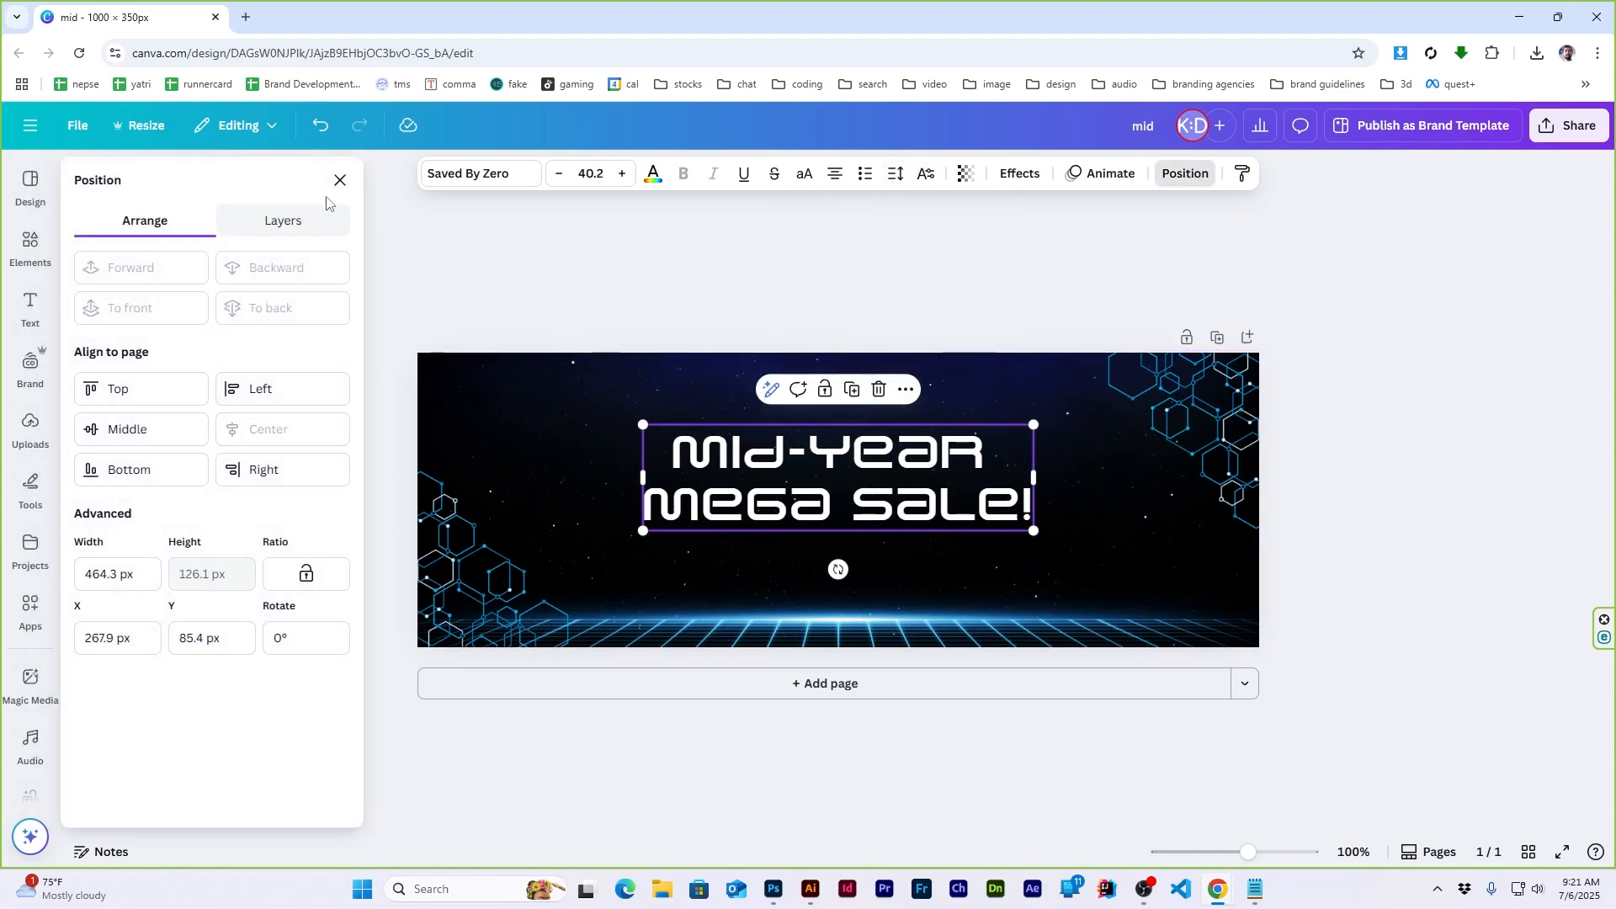
click(340, 179)
click(1371, 368)
Copy "Up to 50% OFF on gadgets, accessories & more" from the brief into a new body text box just below the headline
click(1258, 895)
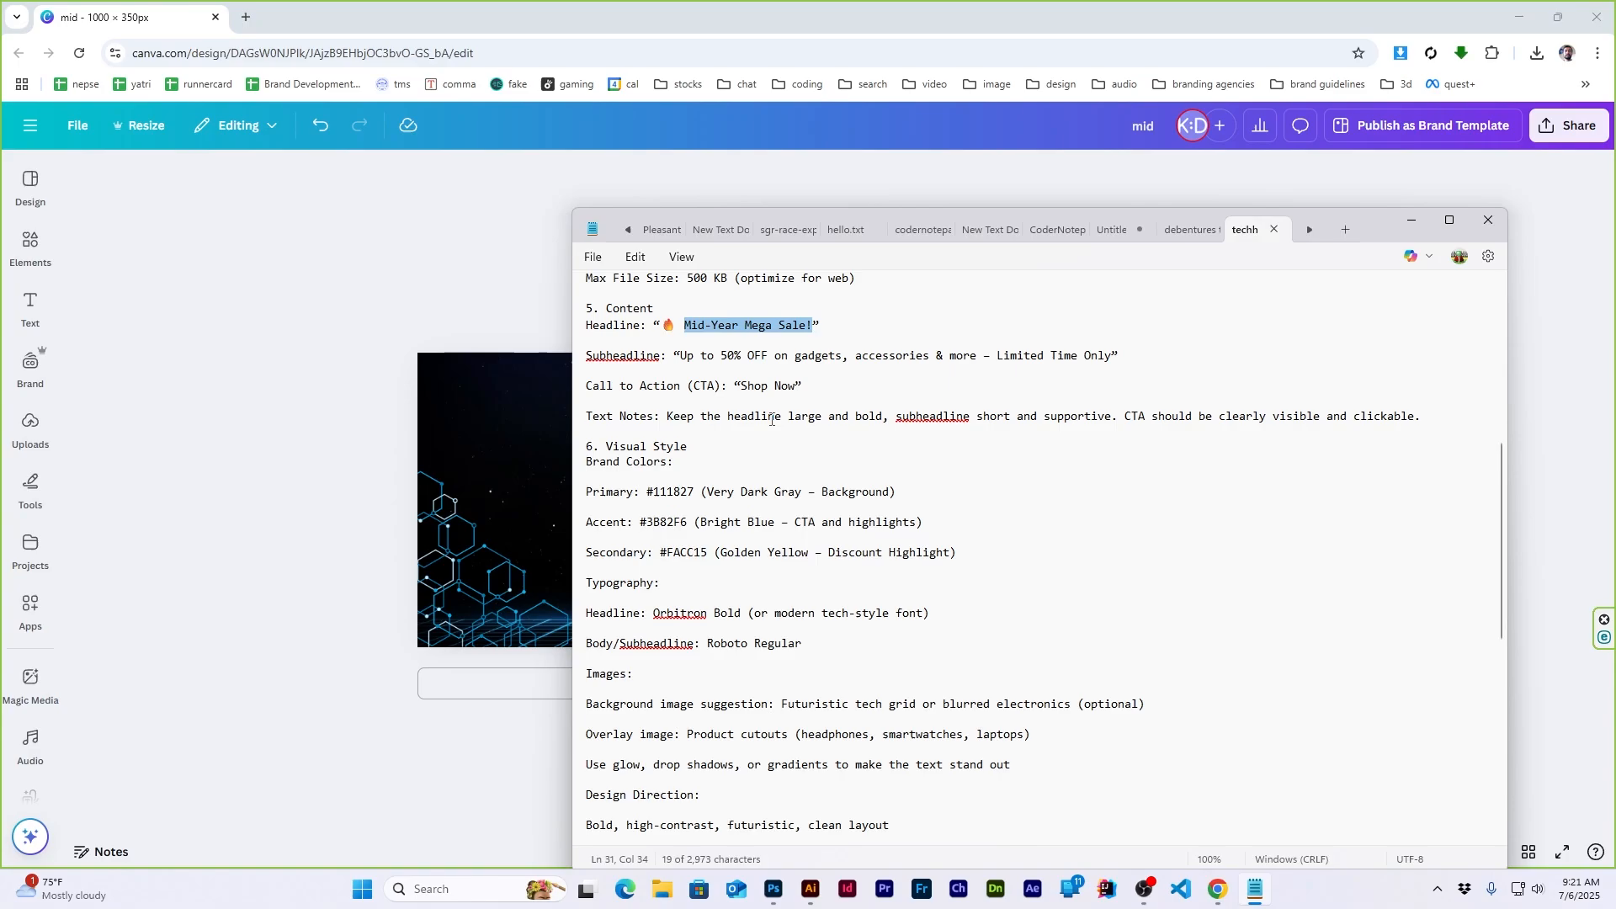
drag(680, 356, 1024, 374)
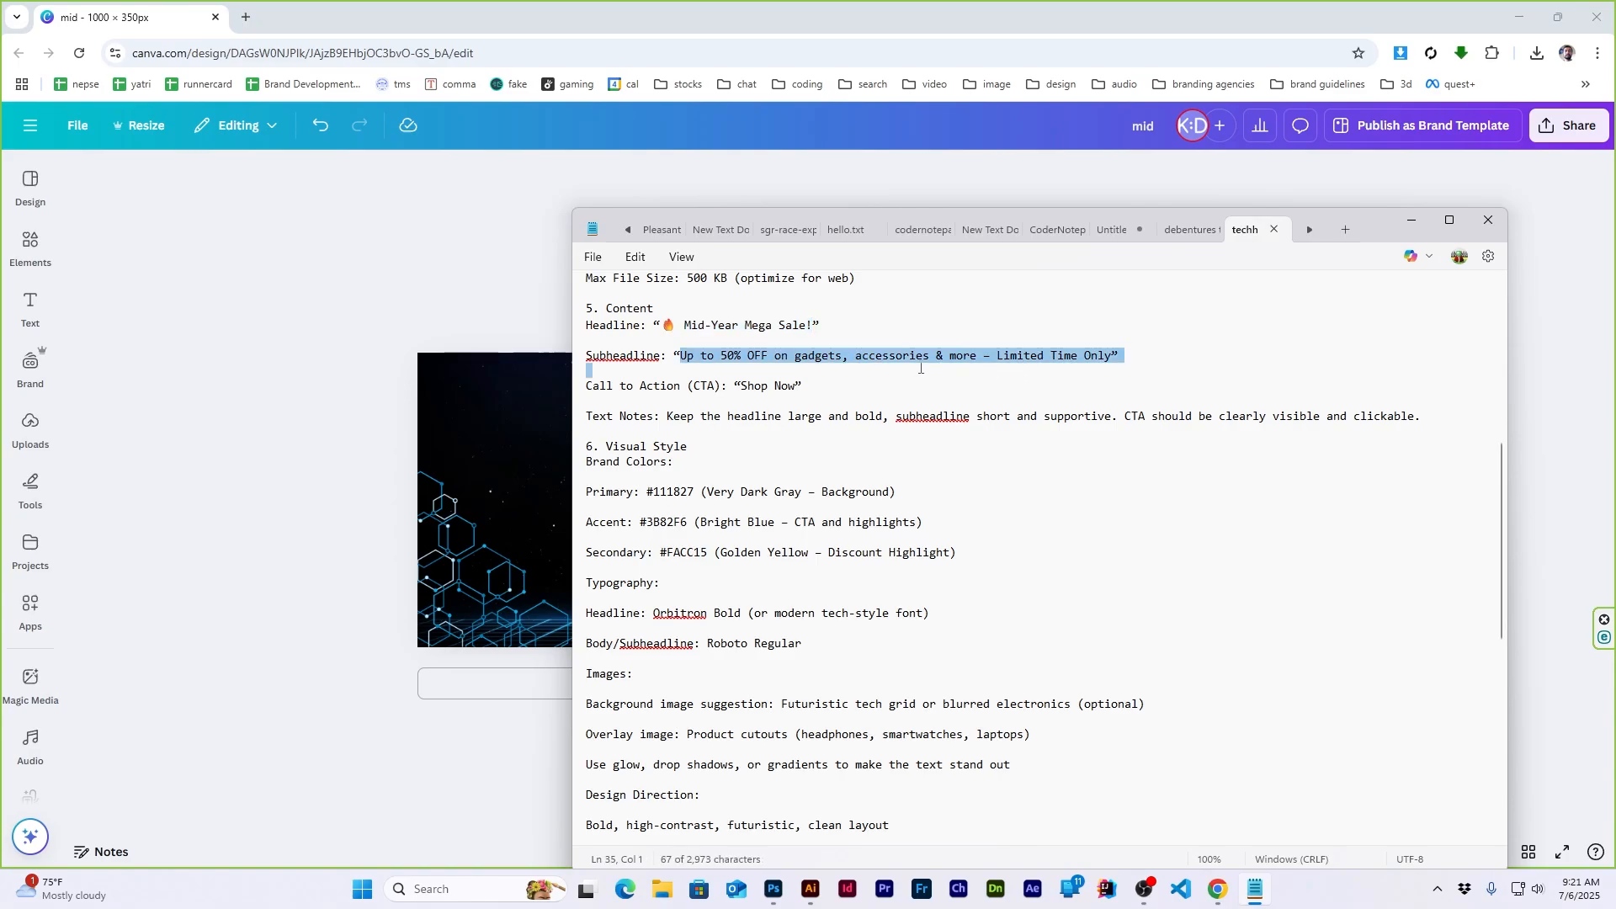
drag(796, 363, 947, 358)
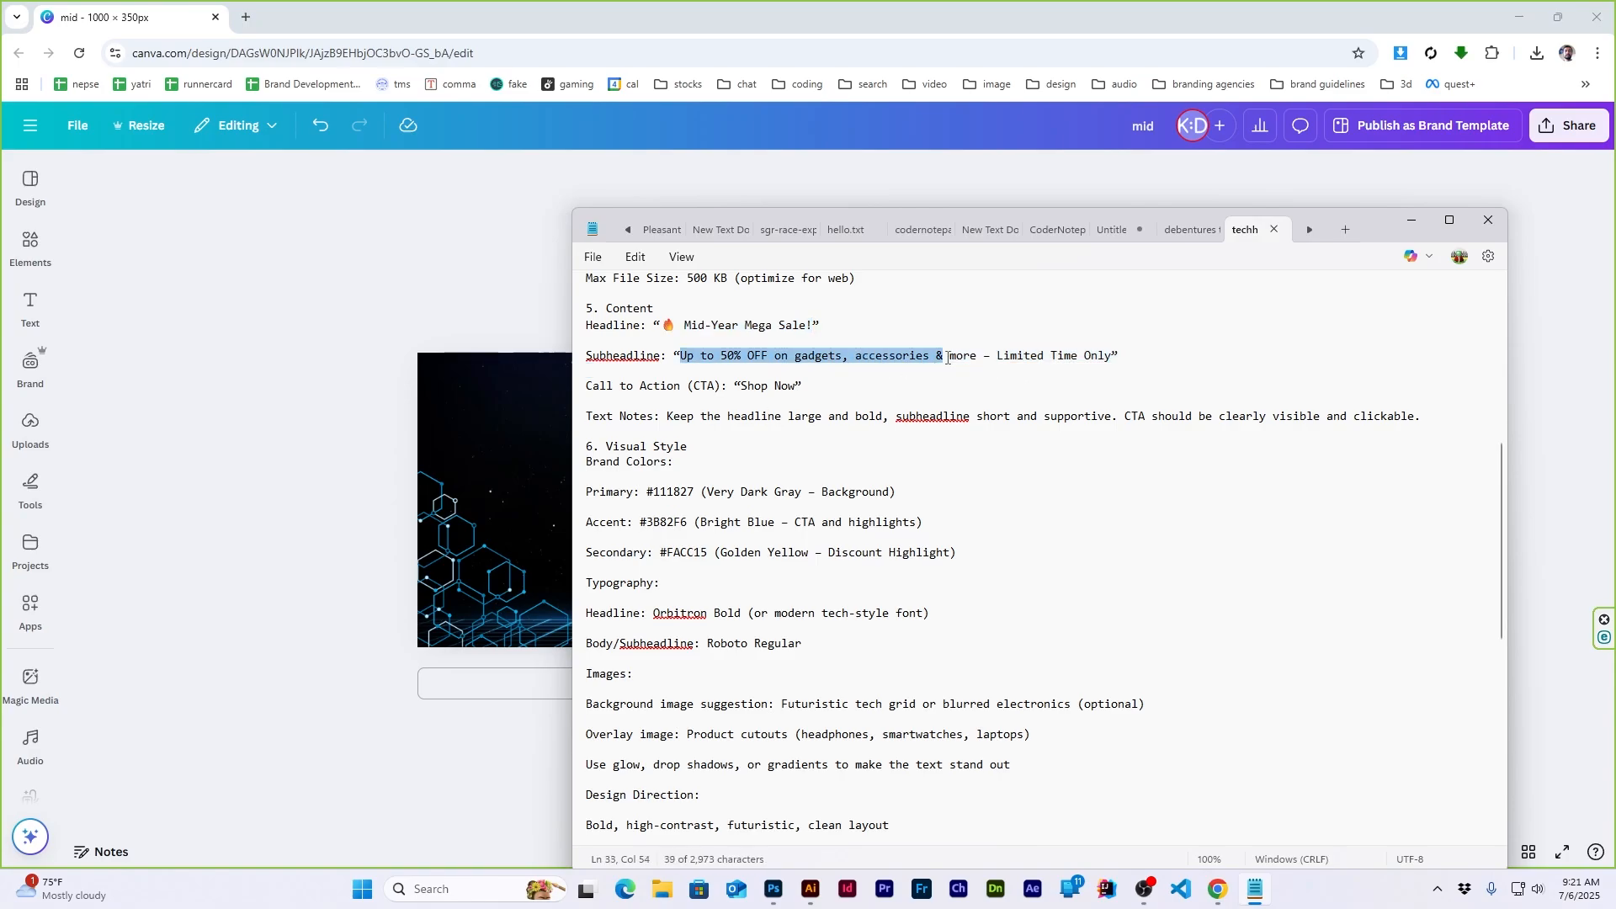
click(917, 126)
click(30, 311)
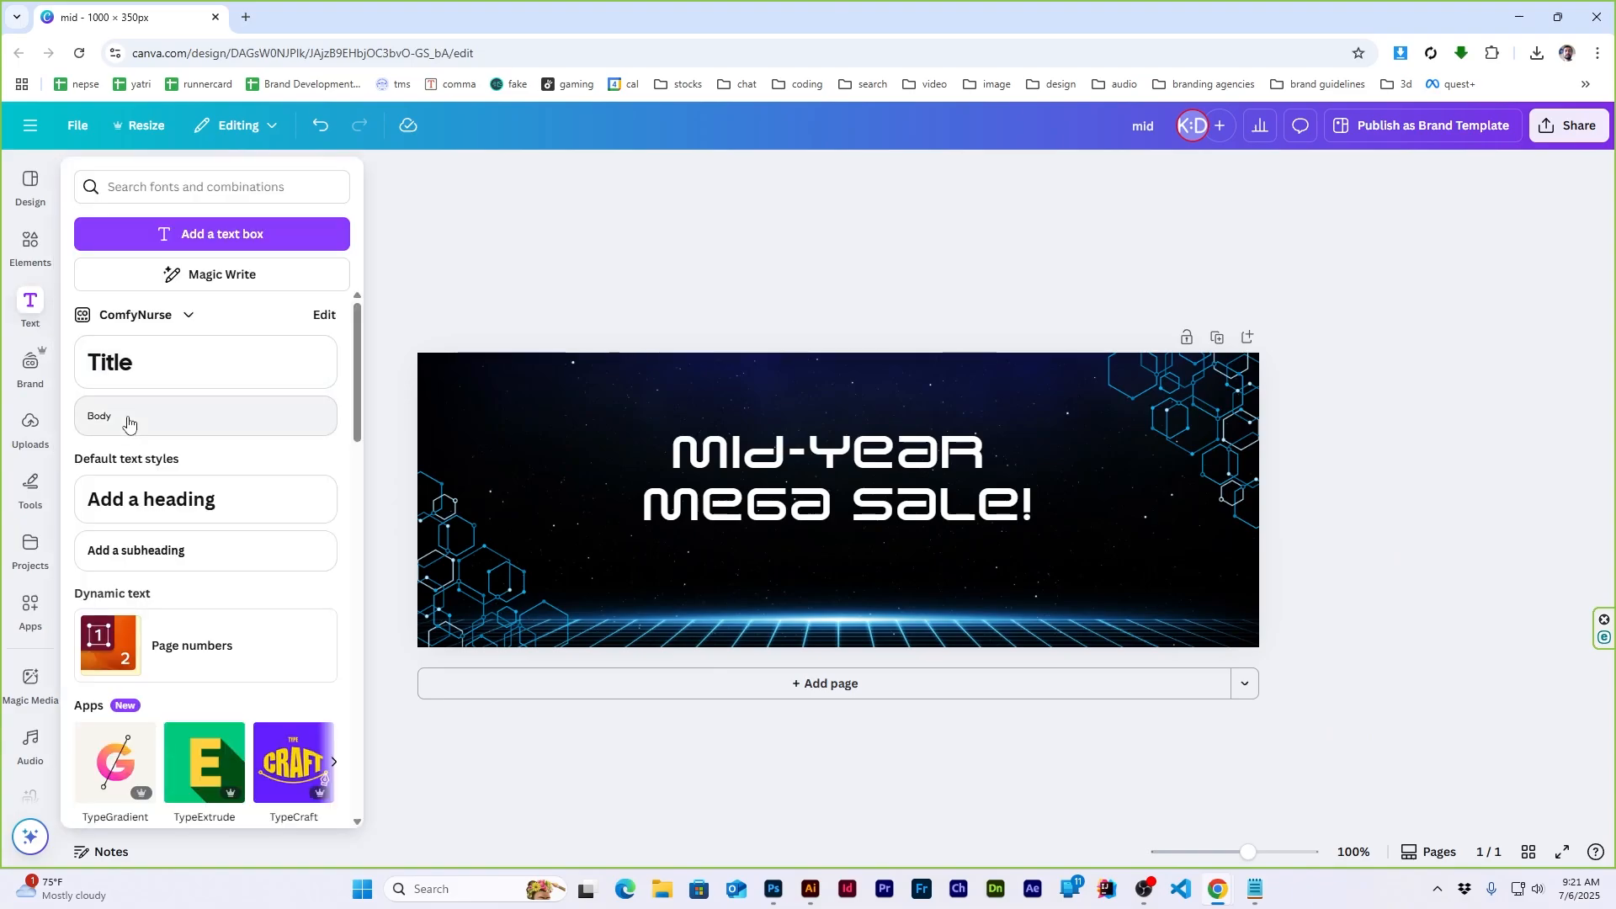
click(127, 421)
key(ctrl+v)
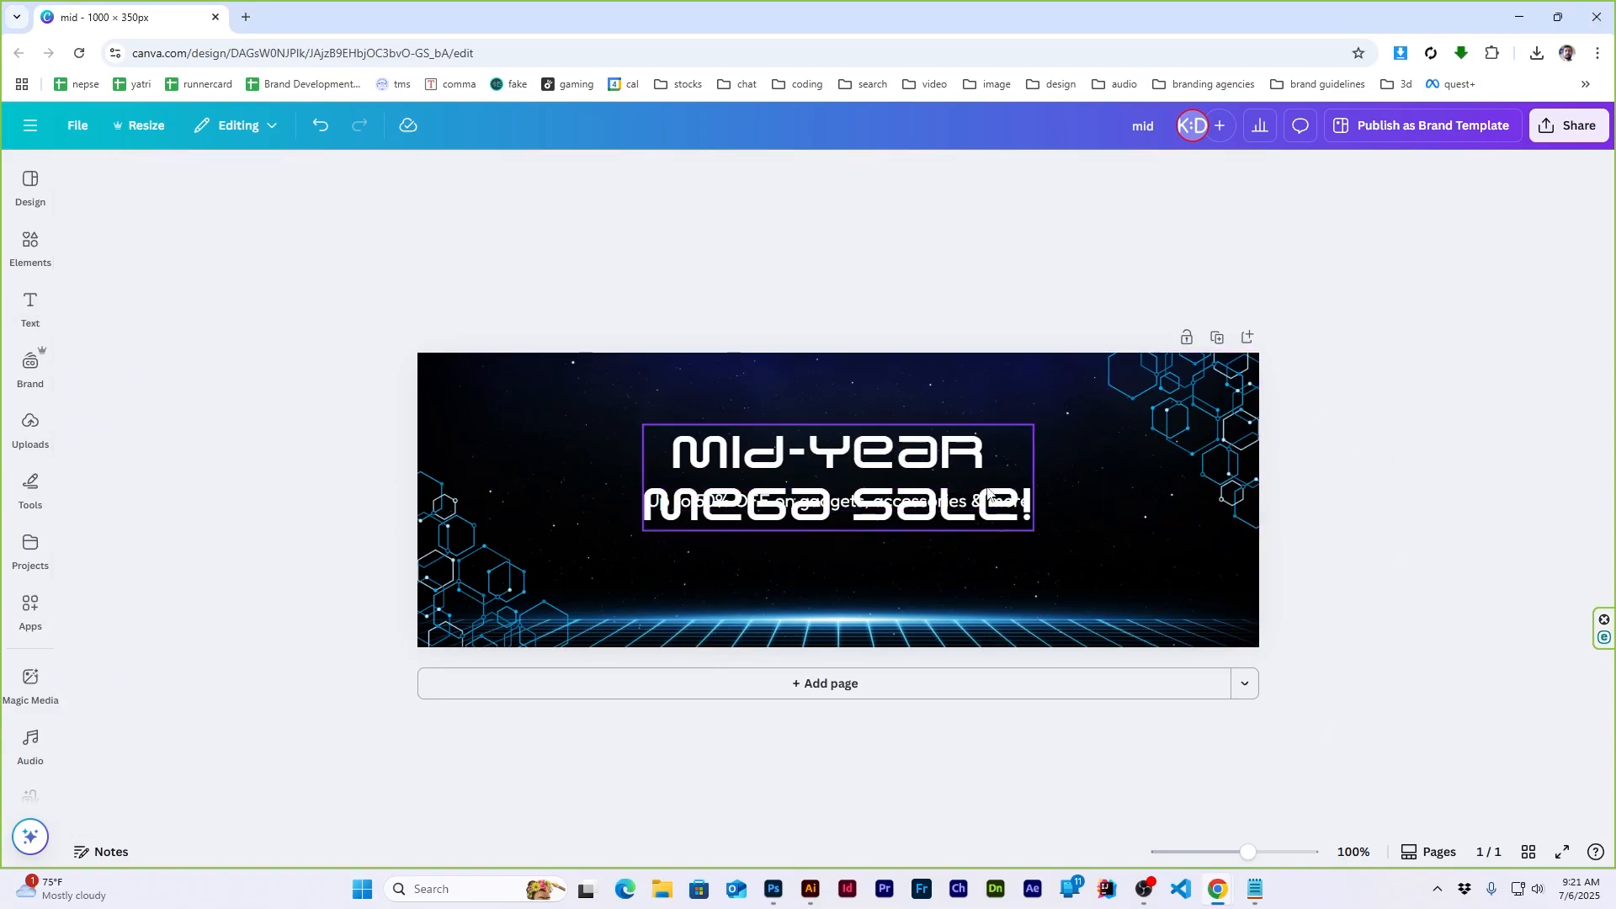
drag(837, 502, 837, 543)
click(455, 174)
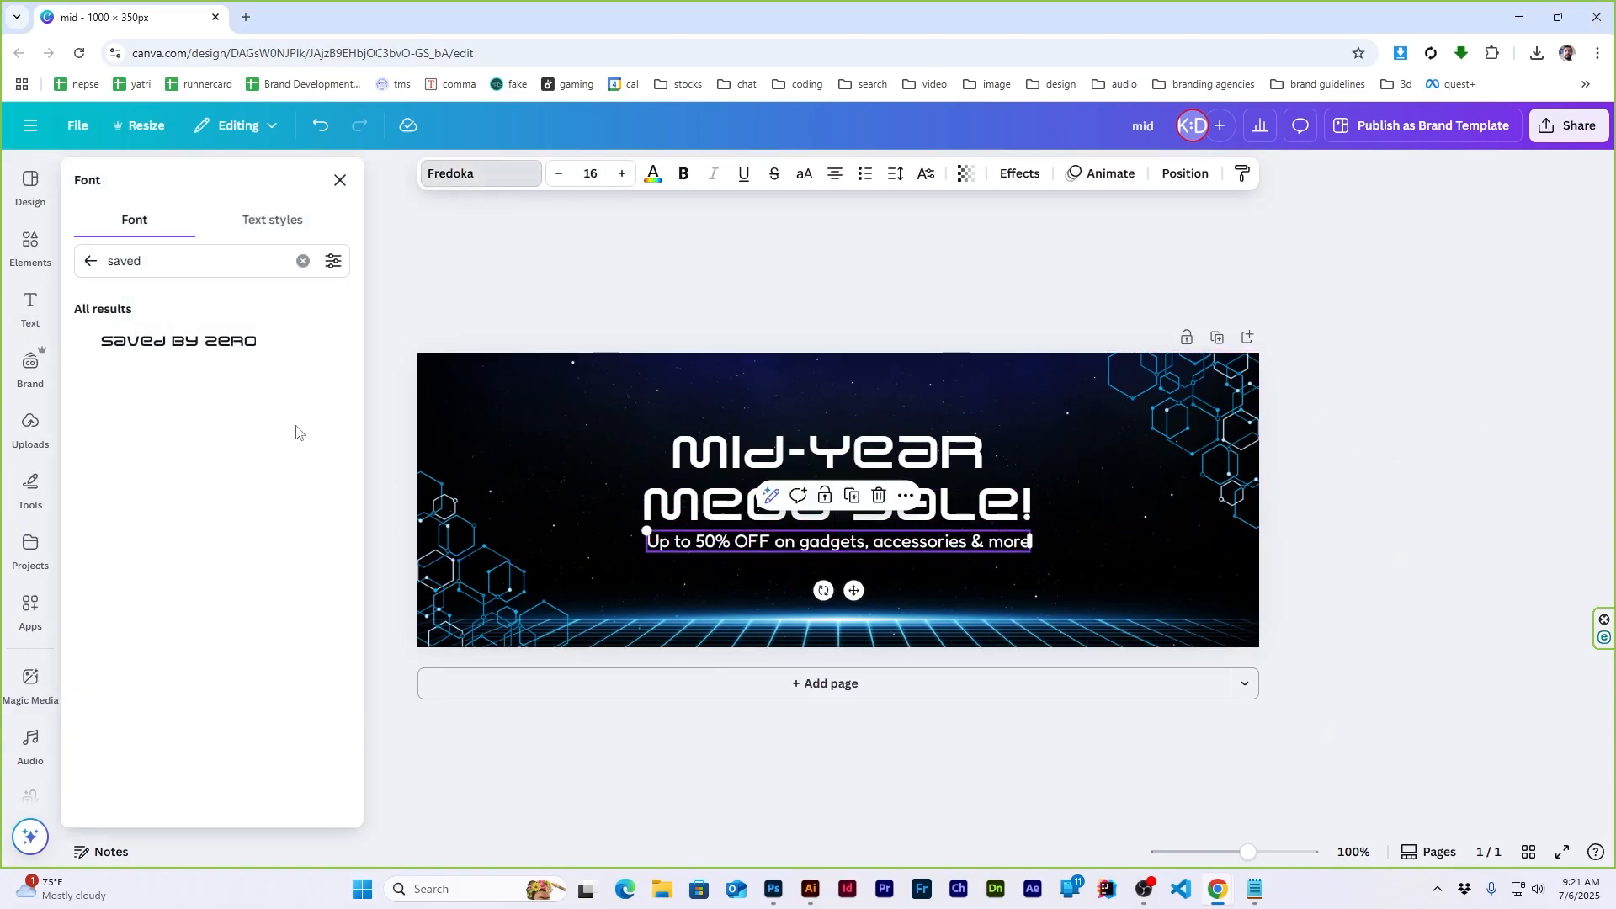
click(108, 261)
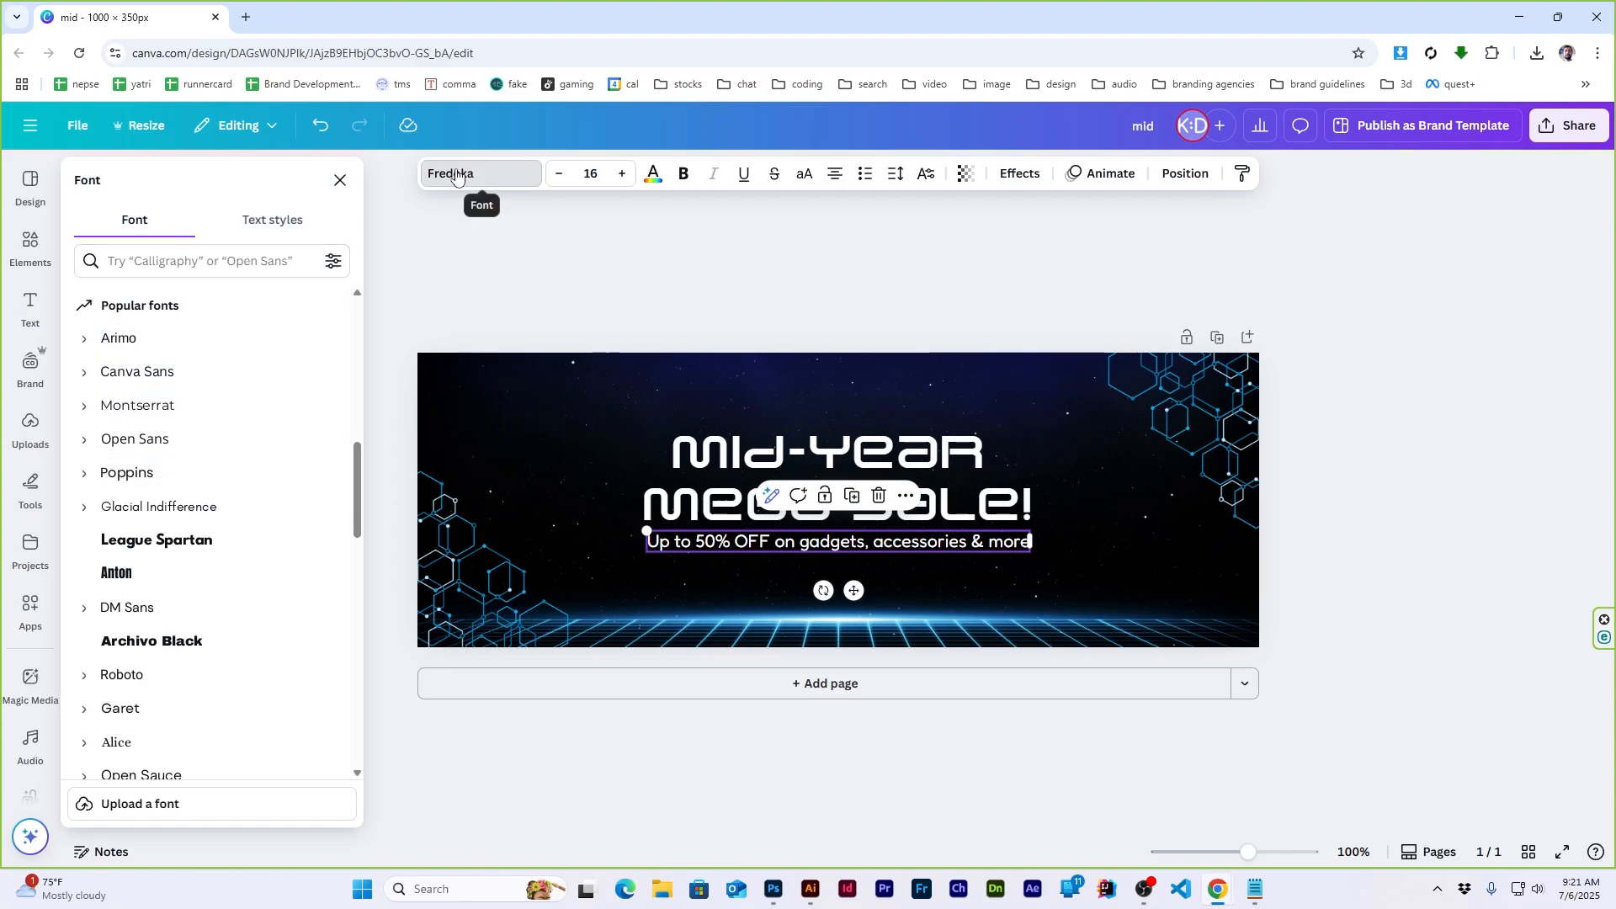
click(466, 176)
click(1504, 581)
Select the headline and subheadline together and check their position settings
click(798, 528)
shift+click(798, 538)
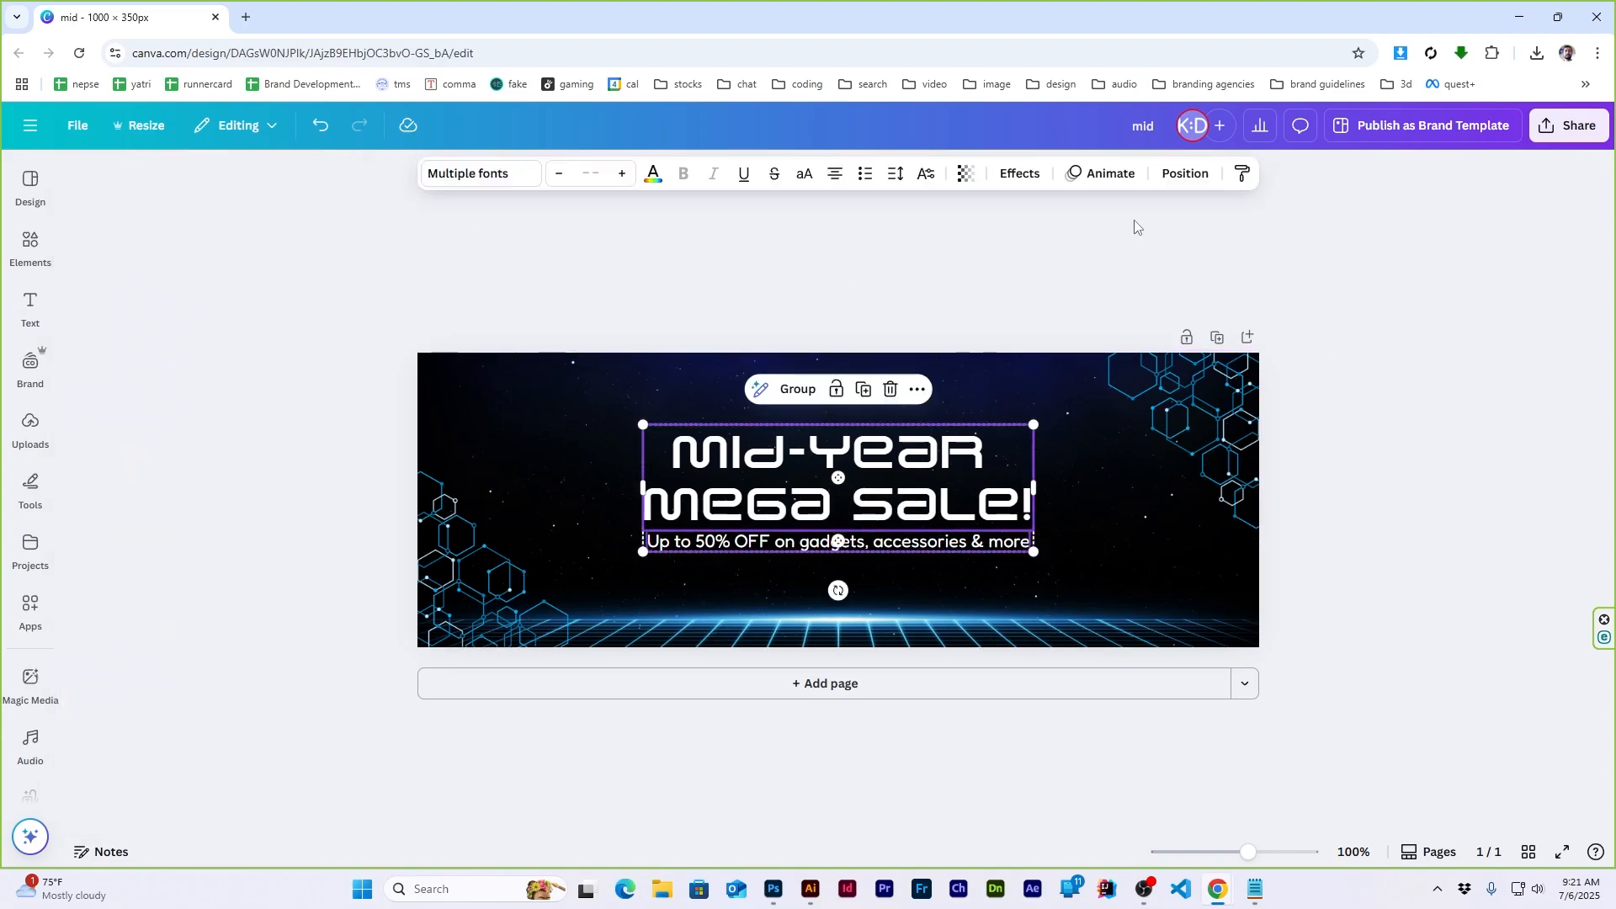
click(1185, 173)
click(335, 177)
click(1338, 371)
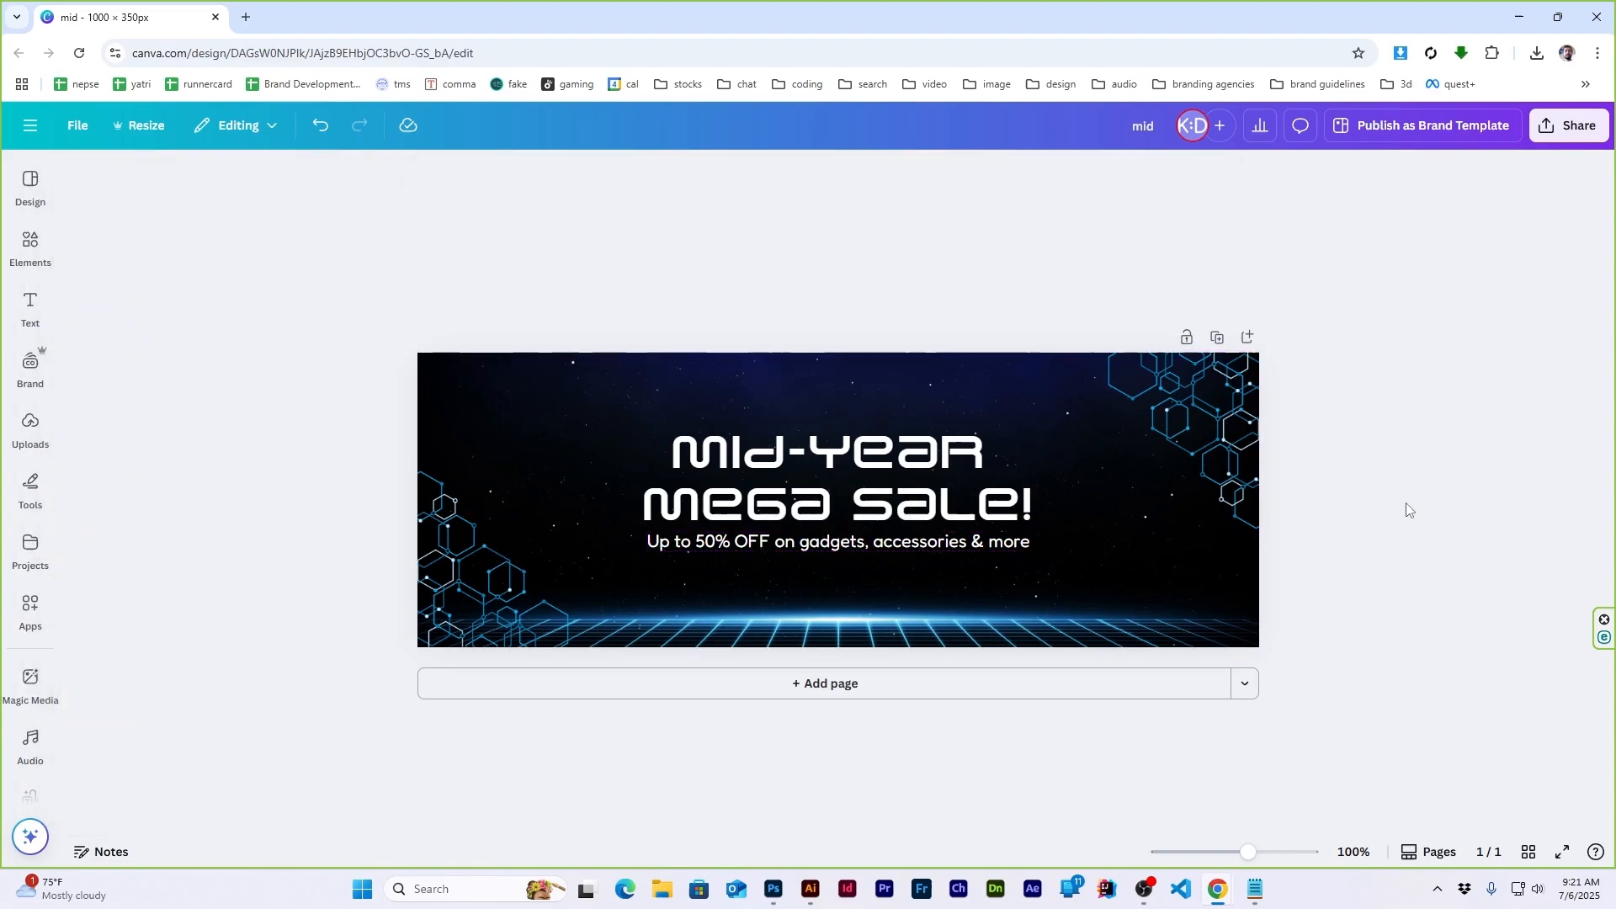
Check the brief's subheadline for the remaining "Limited Time Only" wording and return to the banner design
click(1254, 890)
drag(587, 356, 998, 355)
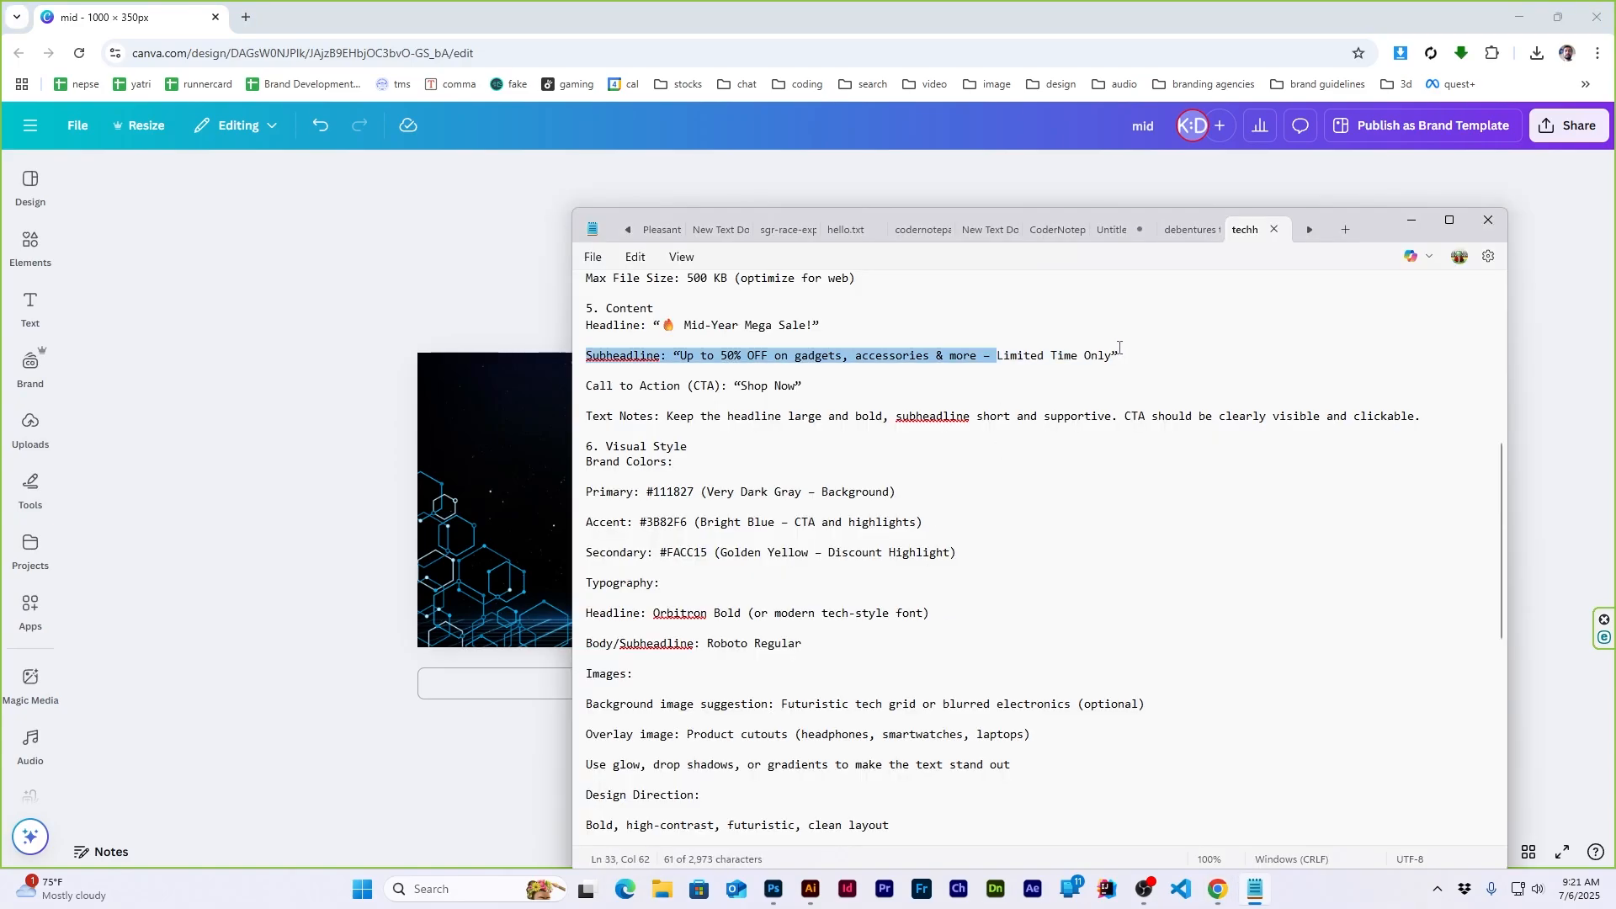
drag(1119, 352, 998, 355)
click(250, 343)
Search the graphics library for "limited time offer"
click(34, 244)
triple_click(190, 185)
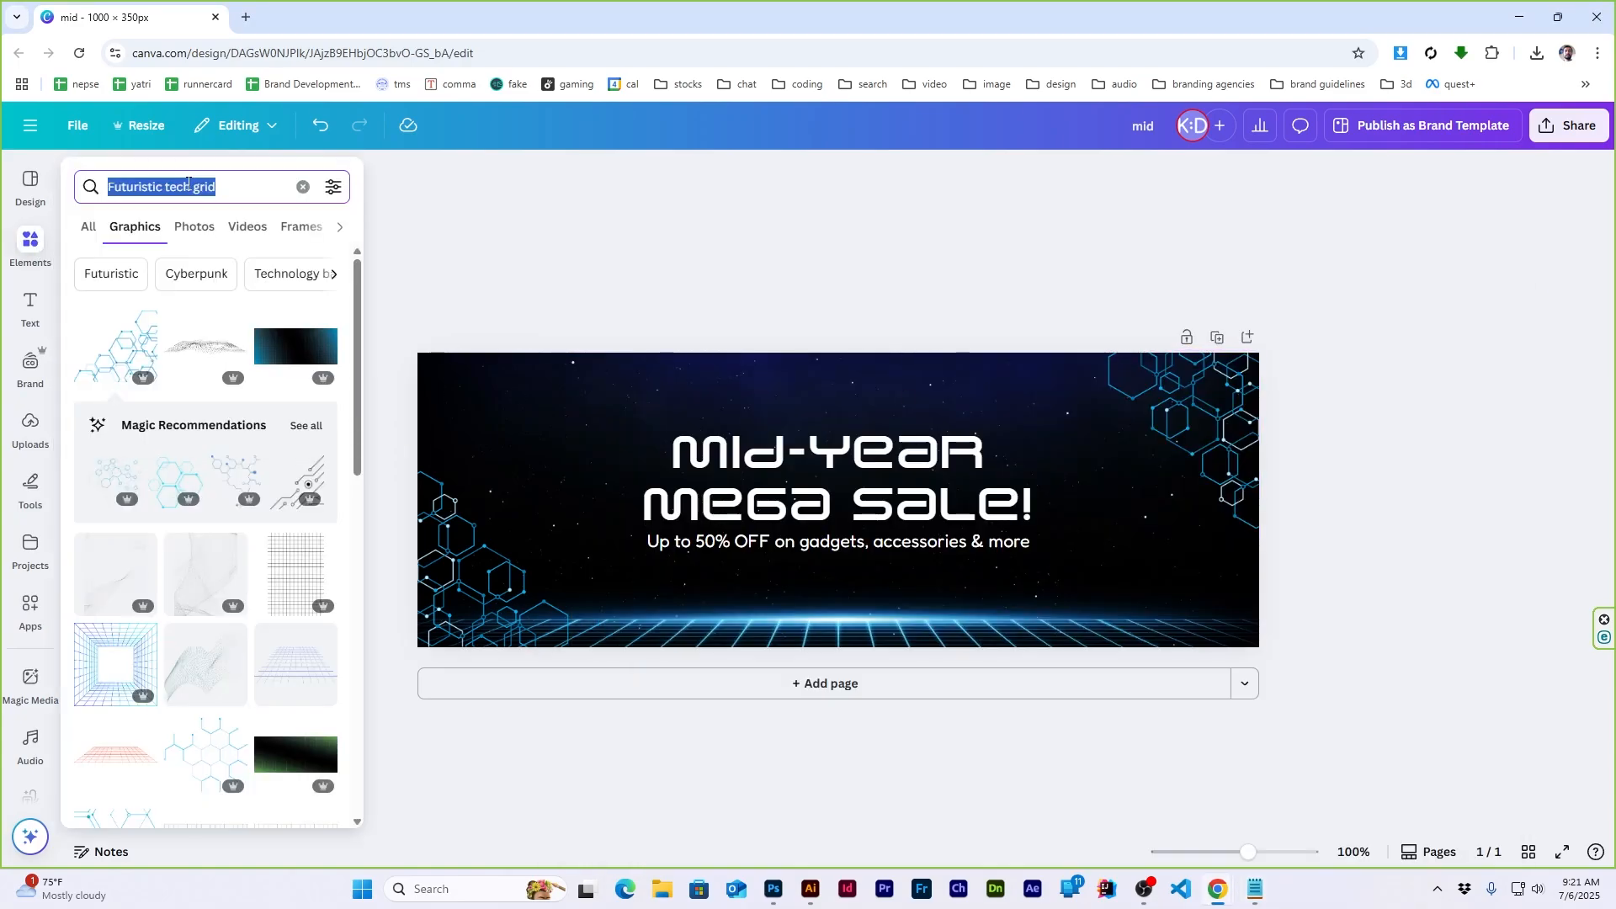
text(l)
key(BackSpace)
text(limited time)
key(Return)
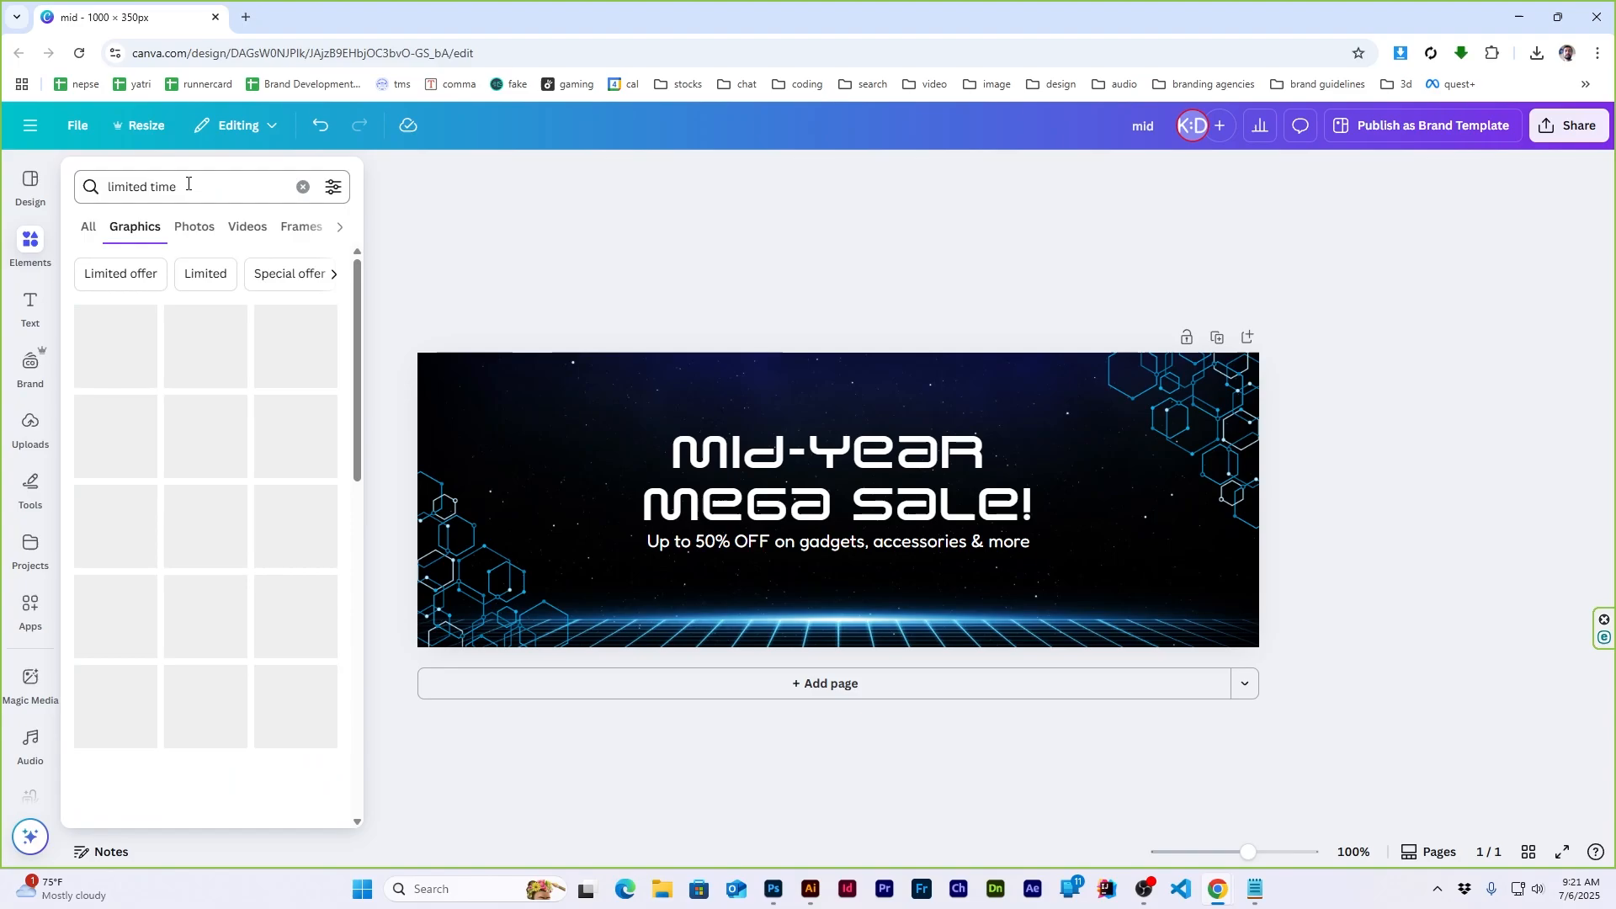
click(141, 189)
text(offer)
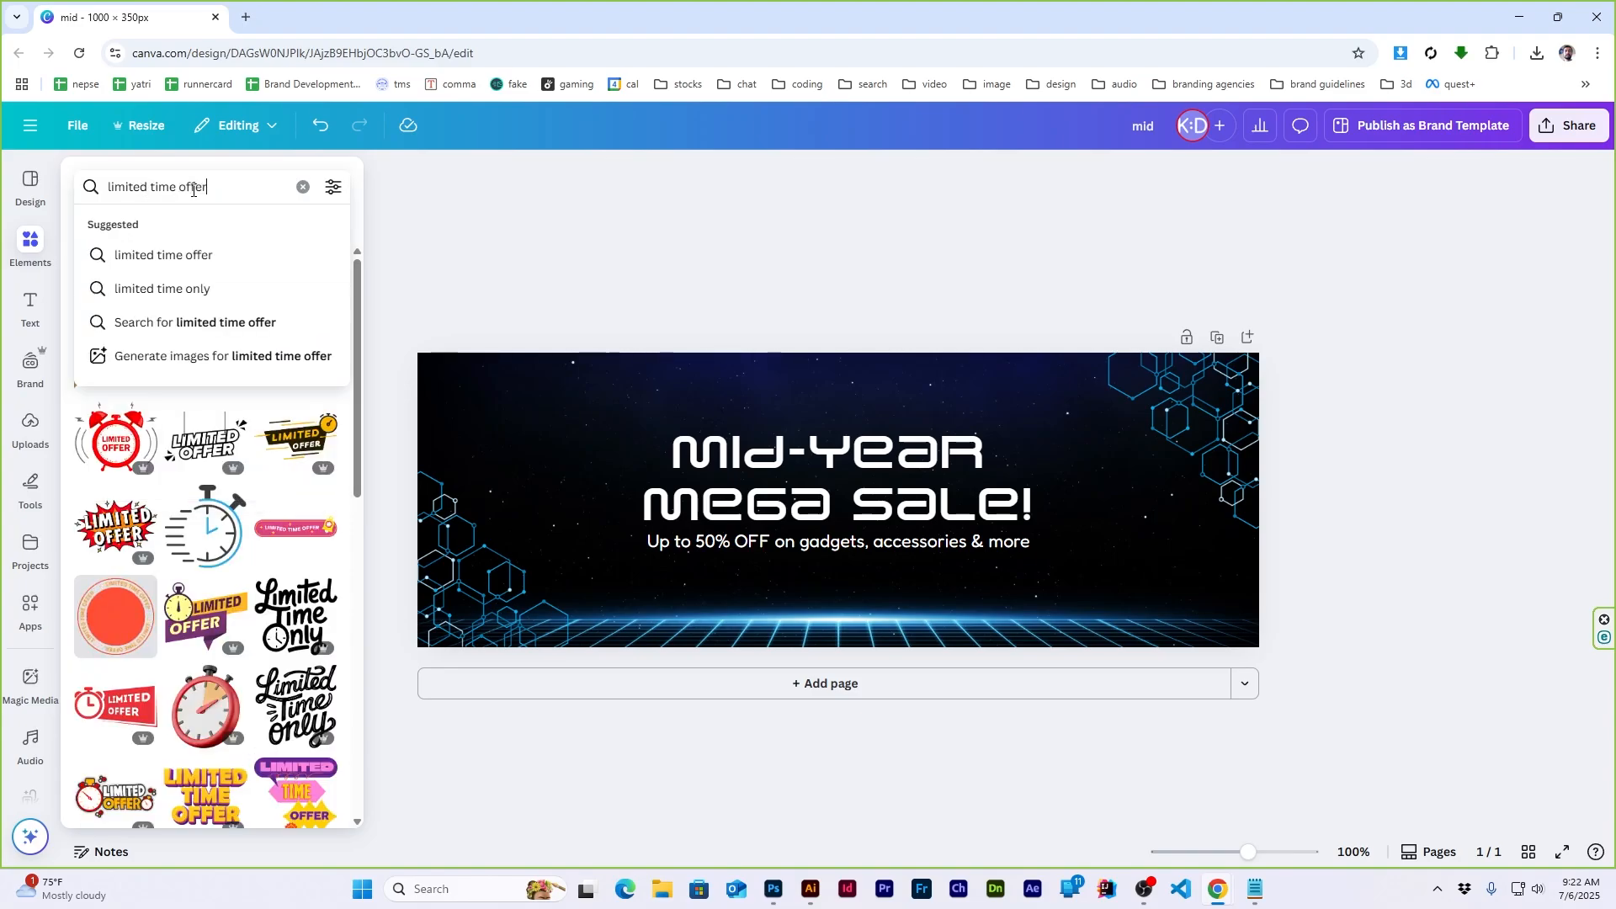
key(Return)
Add the yellow and black Limited Offer clock sticker, scale it down and place it just right of the headline
scroll(195, 480, down, 4)
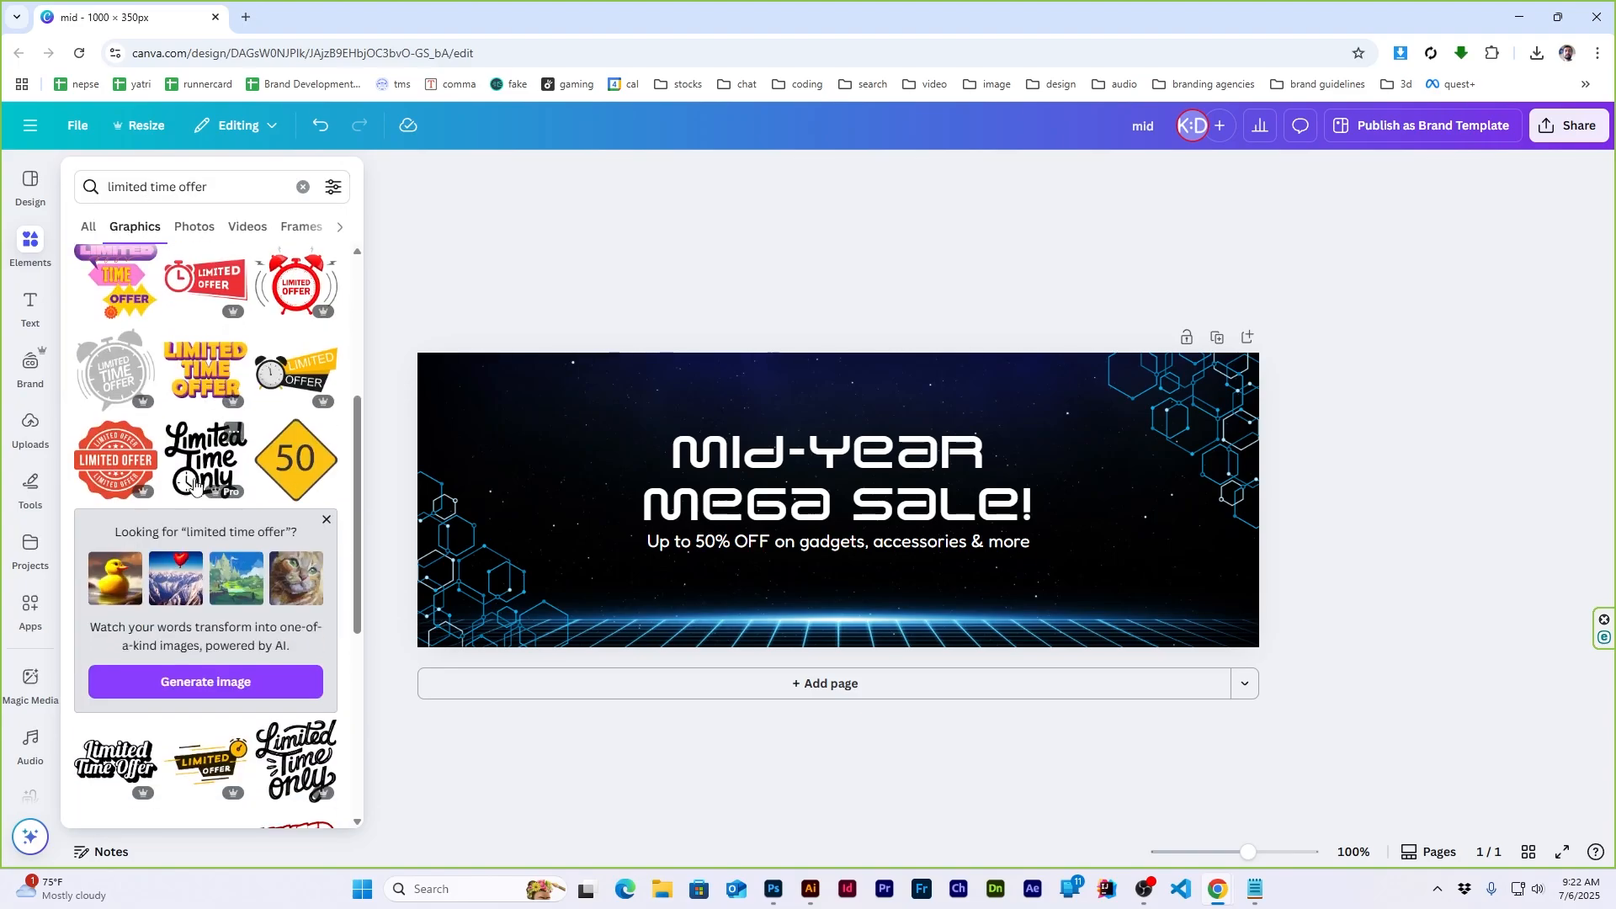
click(282, 371)
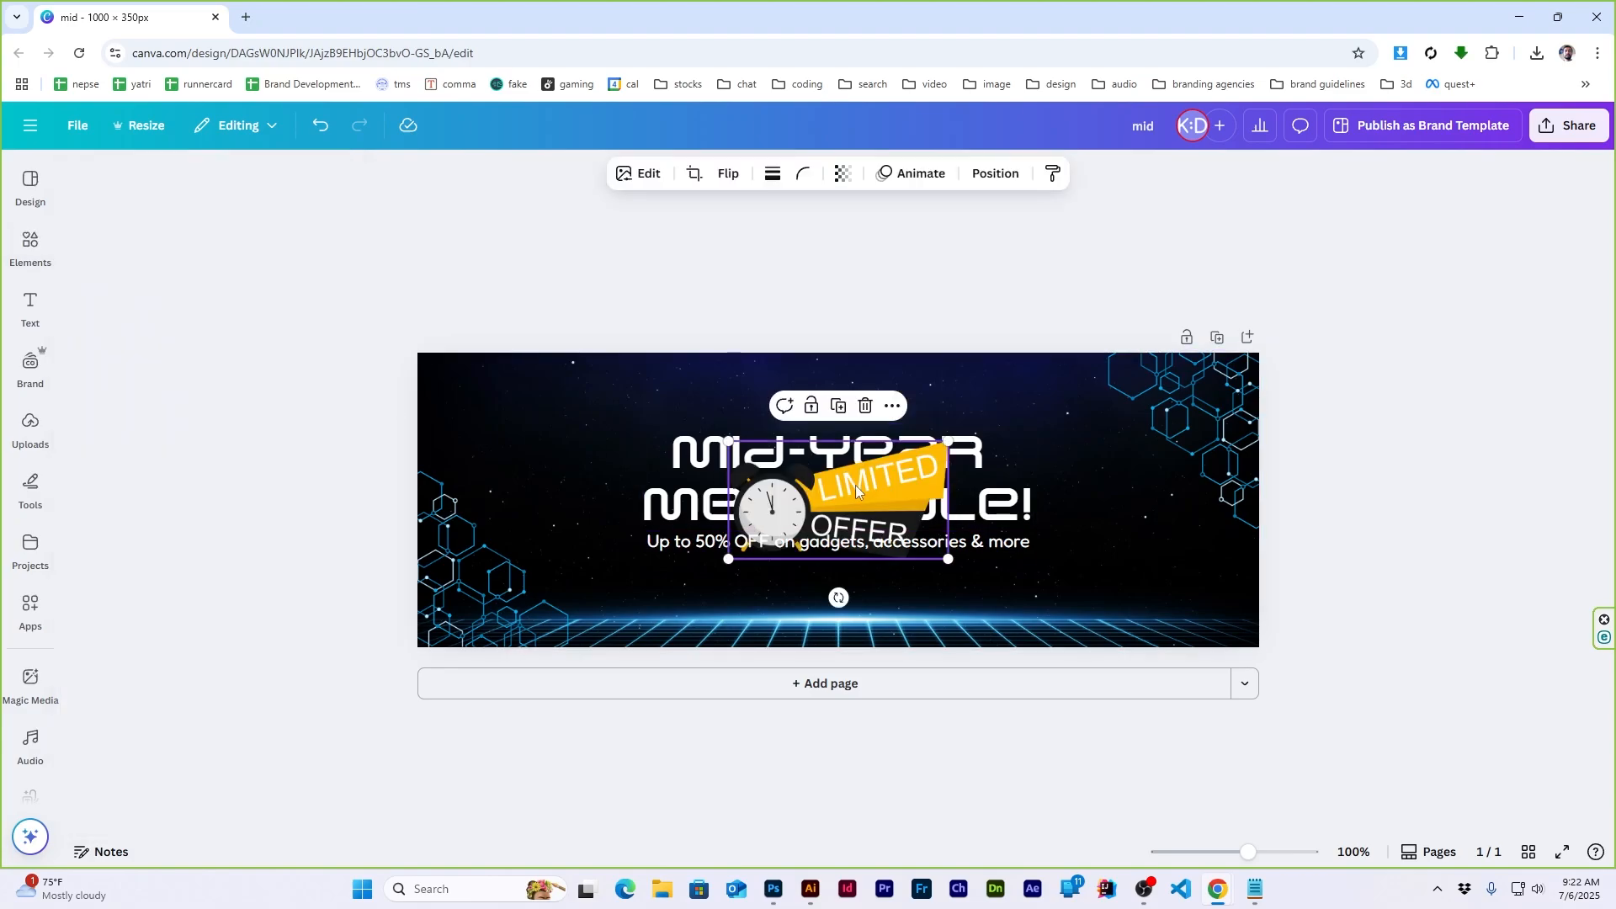
drag(855, 485, 1126, 410)
drag(1100, 415, 1152, 406)
click(1344, 431)
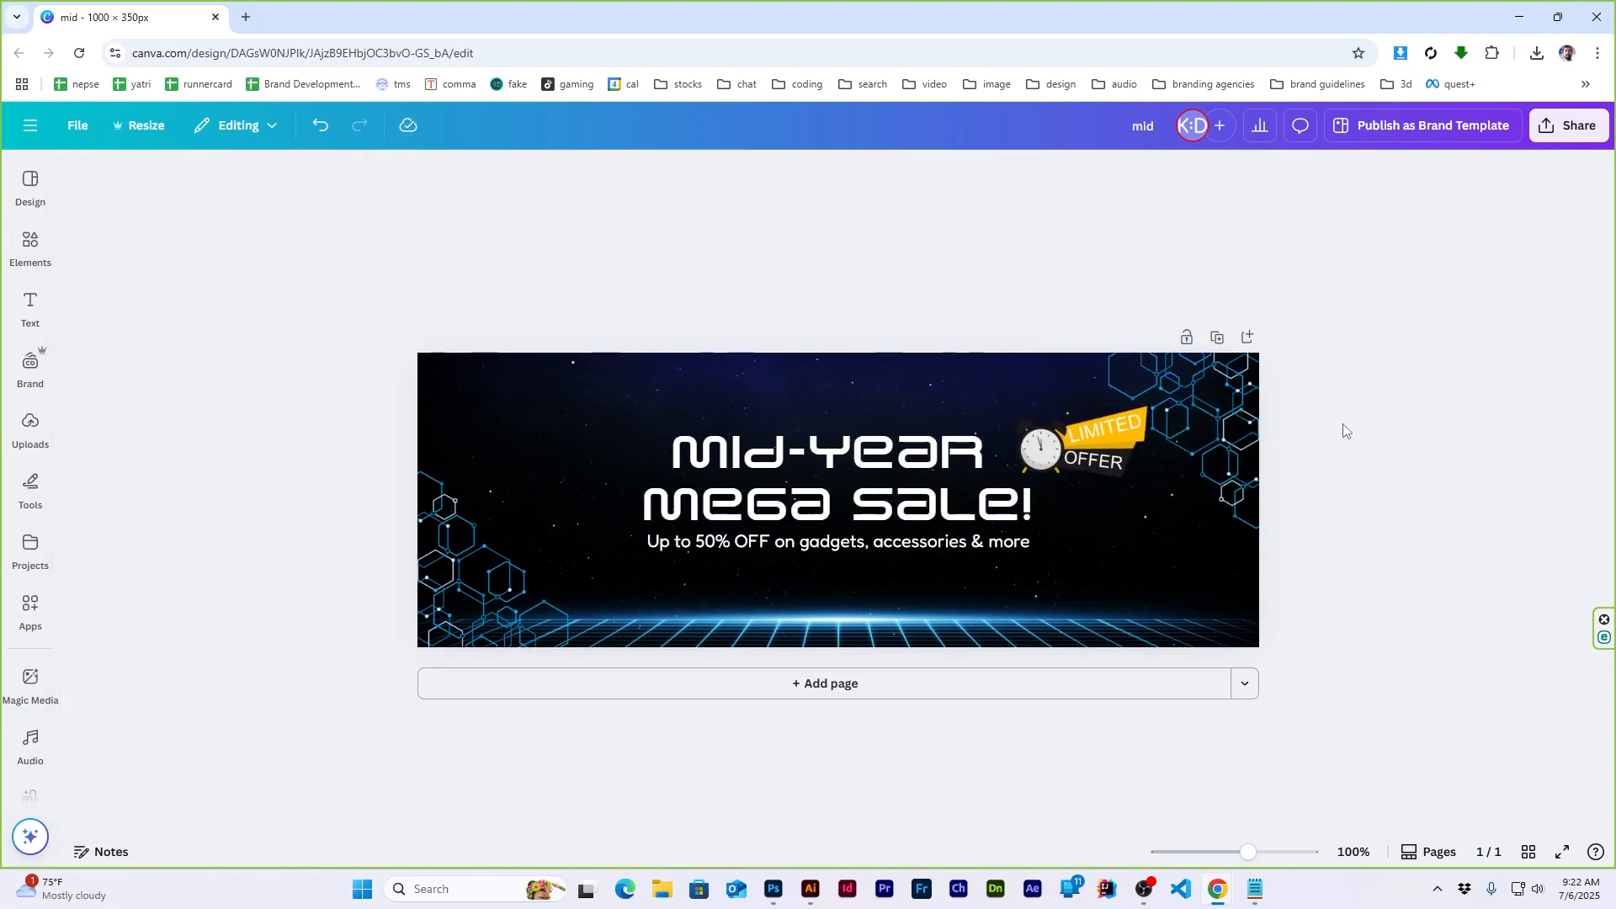
Check the call-to-action text in the brief and search the graphics library for "shop now"
click(1255, 889)
drag(733, 386, 791, 385)
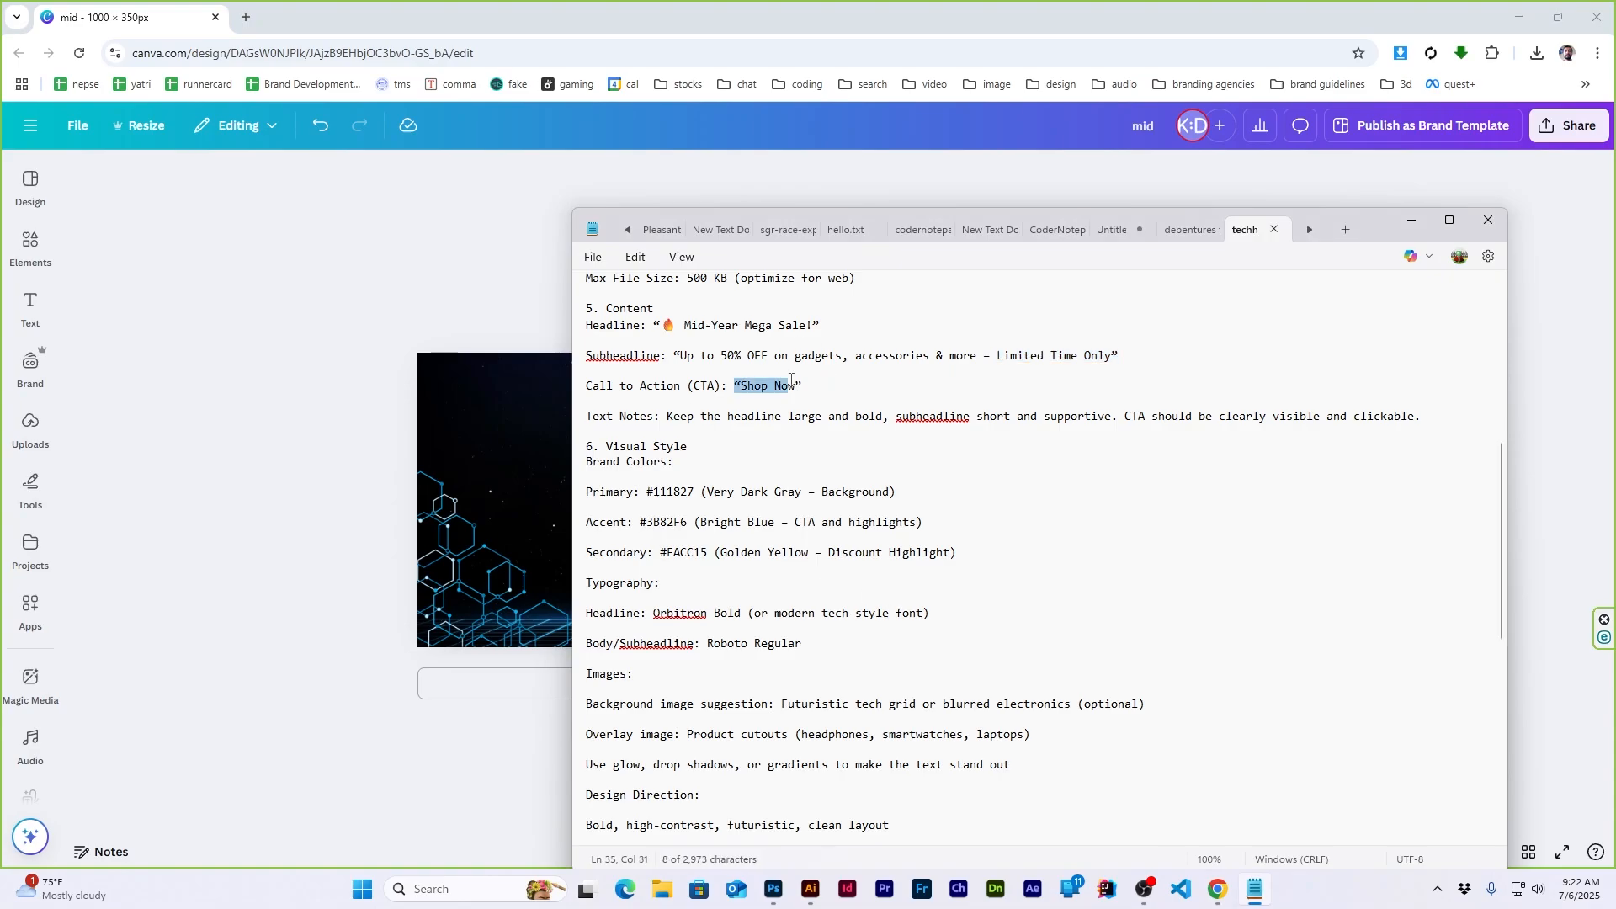
click(890, 4)
click(30, 244)
triple_click(160, 184)
text(shop now)
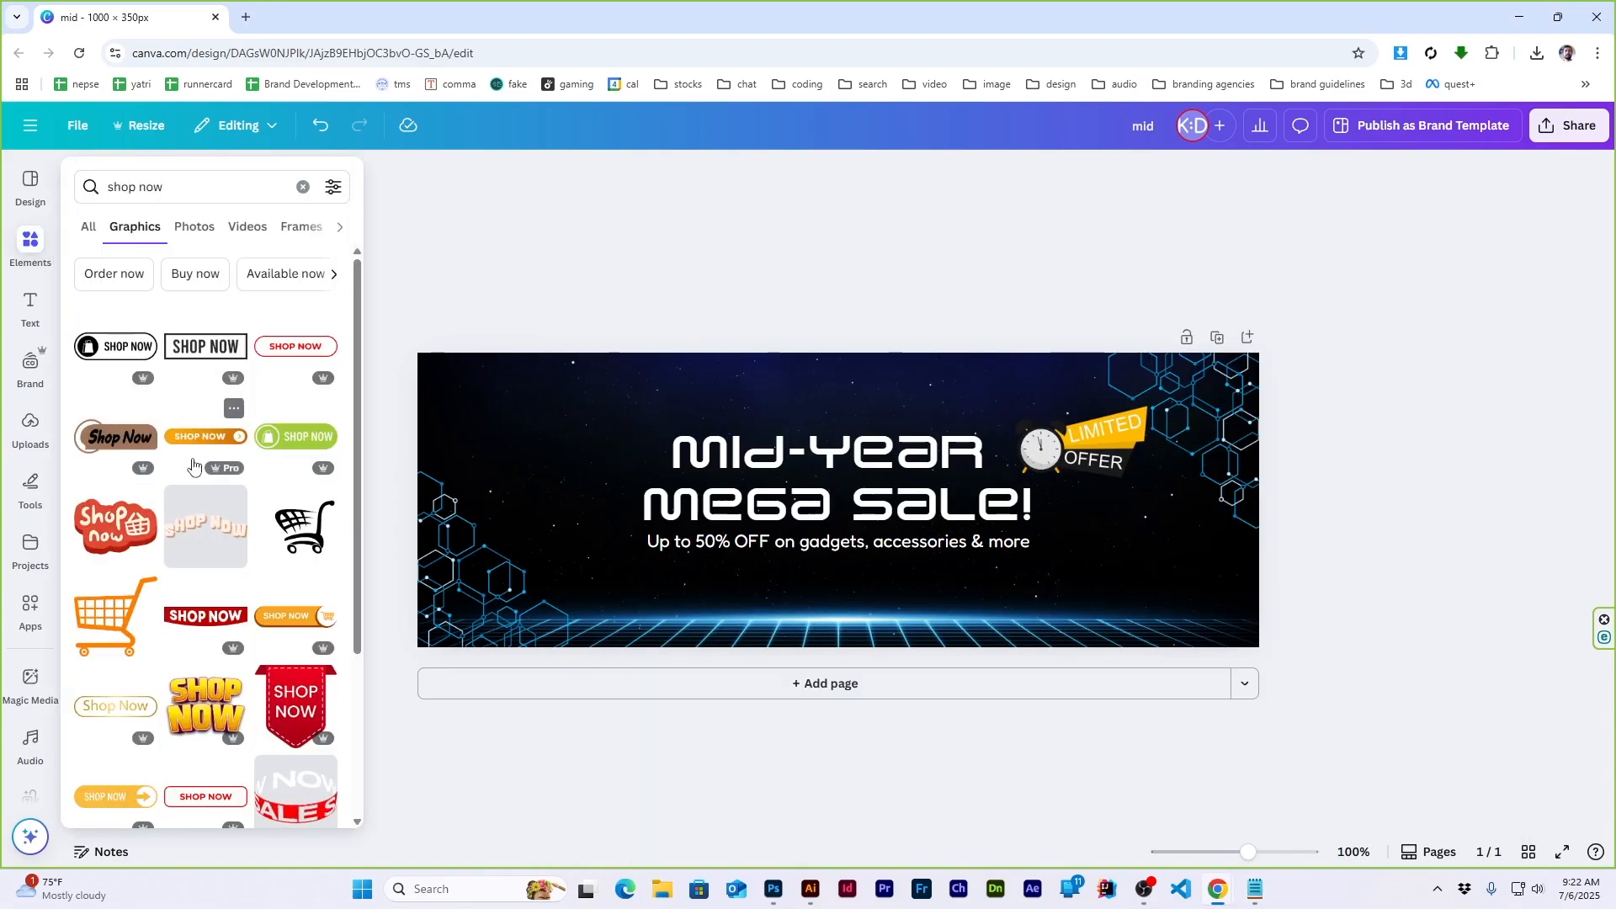
Add the purple Shop Now button graphic, scale it down and center it below the subheadline
scroll(189, 471, down, 5)
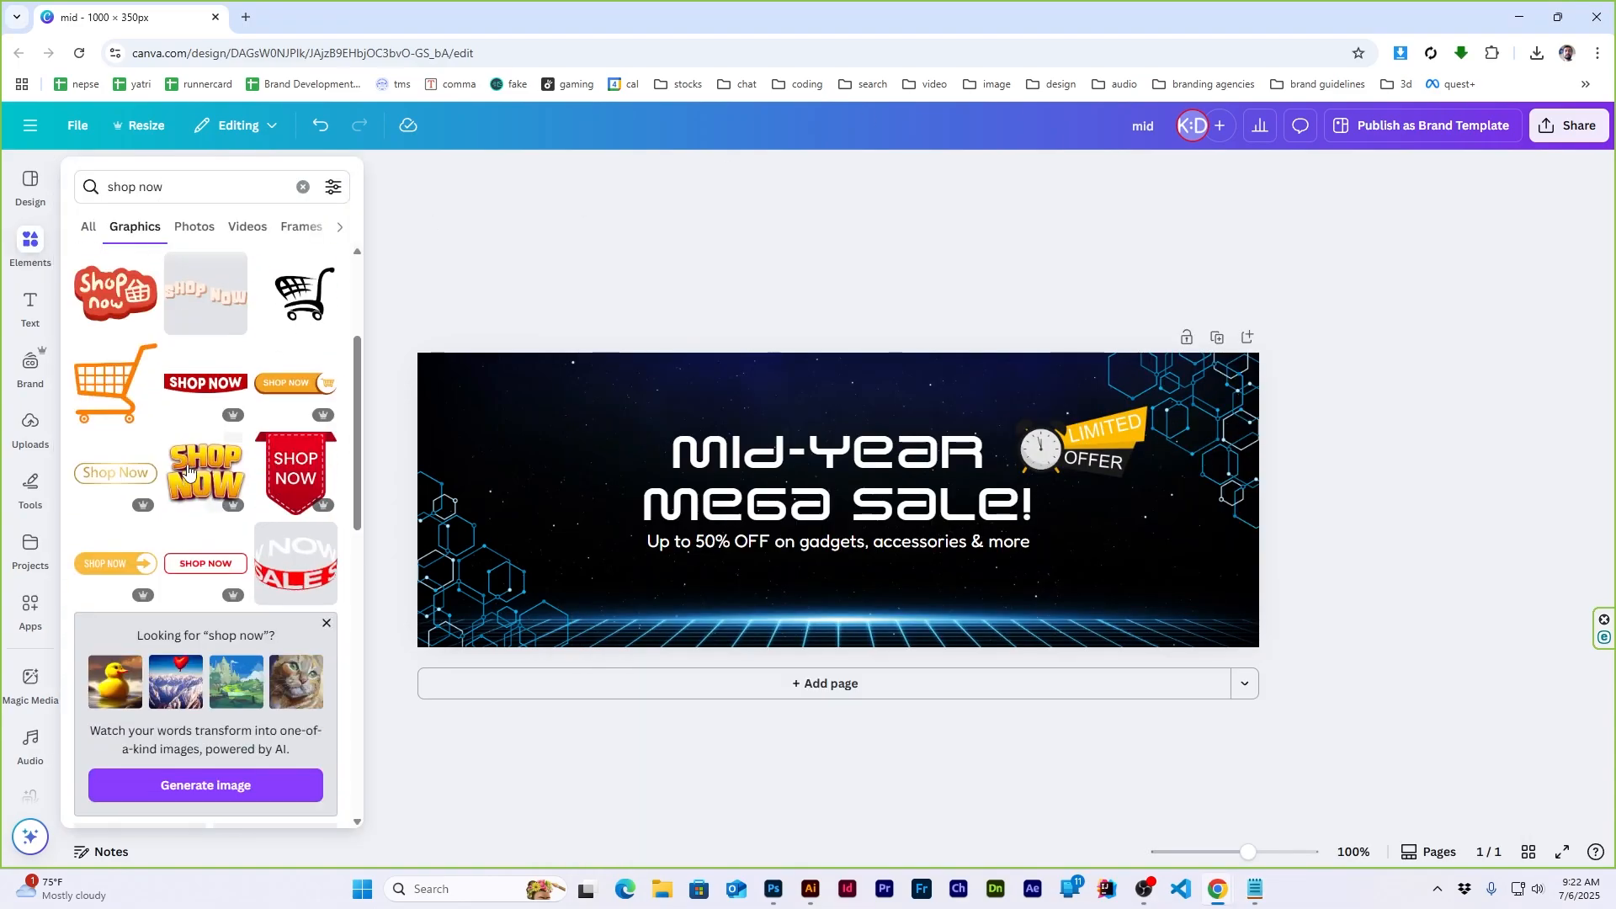
click(115, 532)
drag(1181, 376, 895, 573)
click(1342, 433)
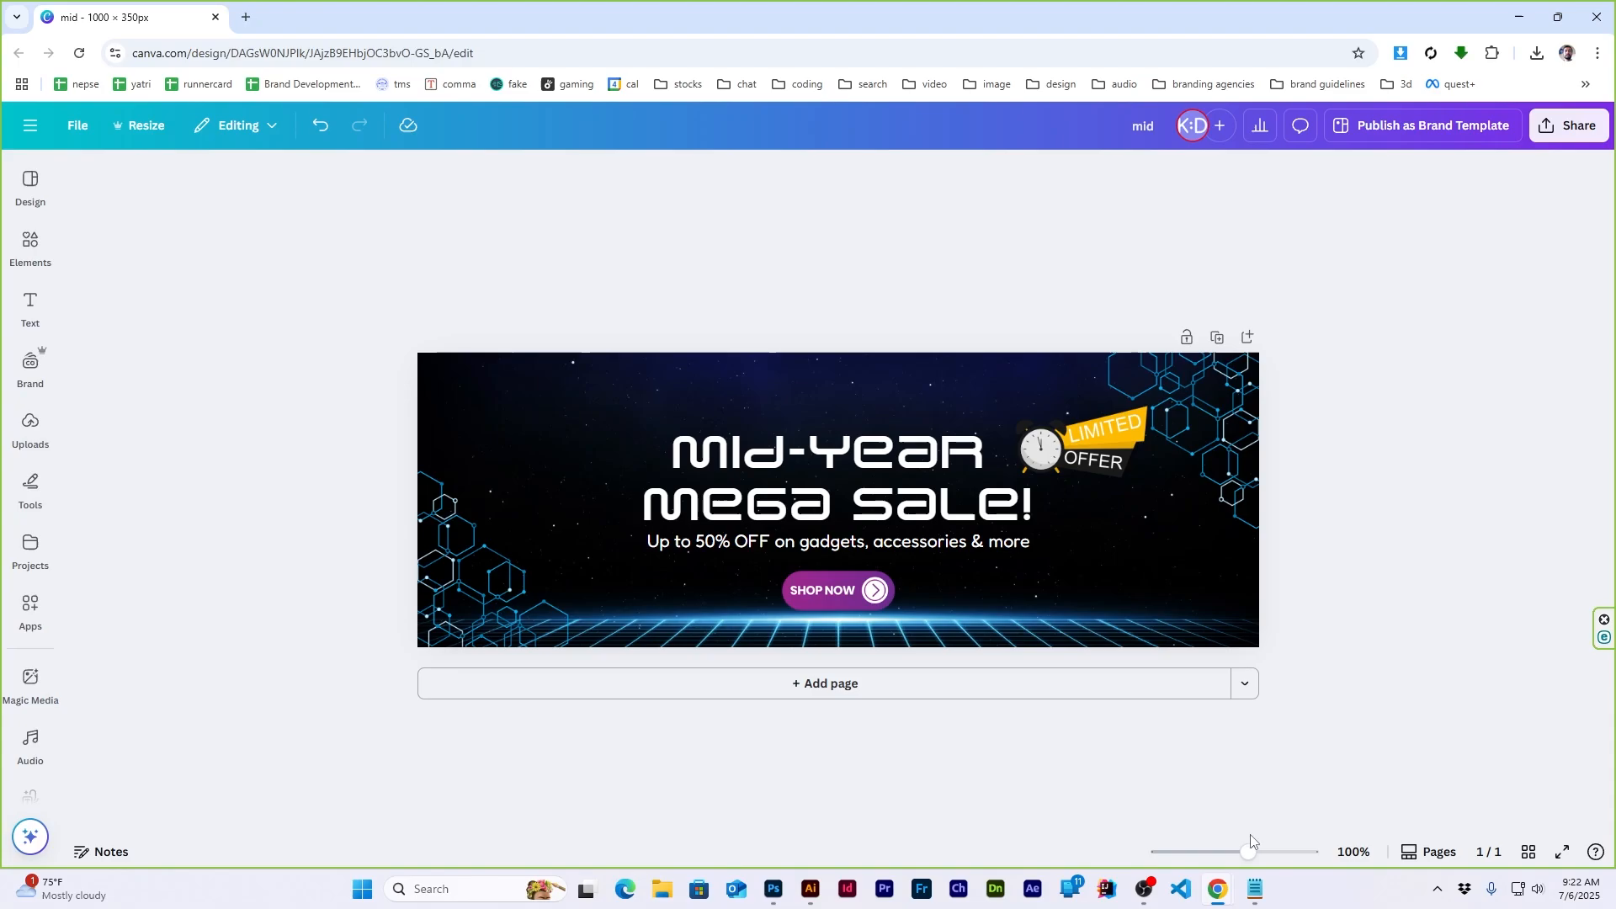
click(1254, 890)
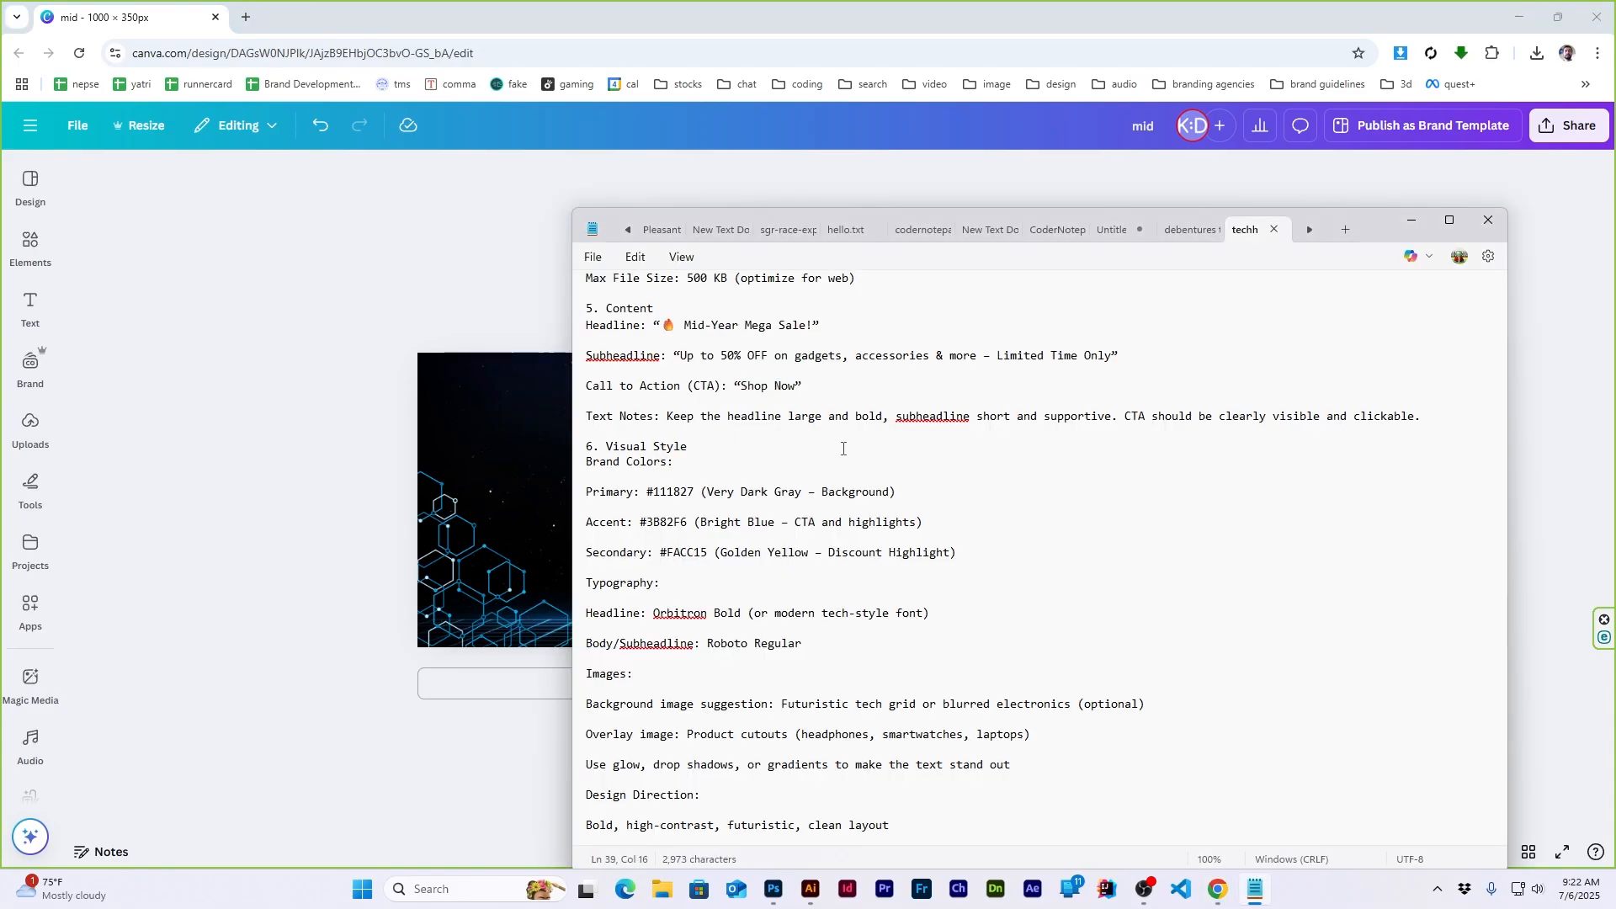
scroll(1017, 555, down, 12)
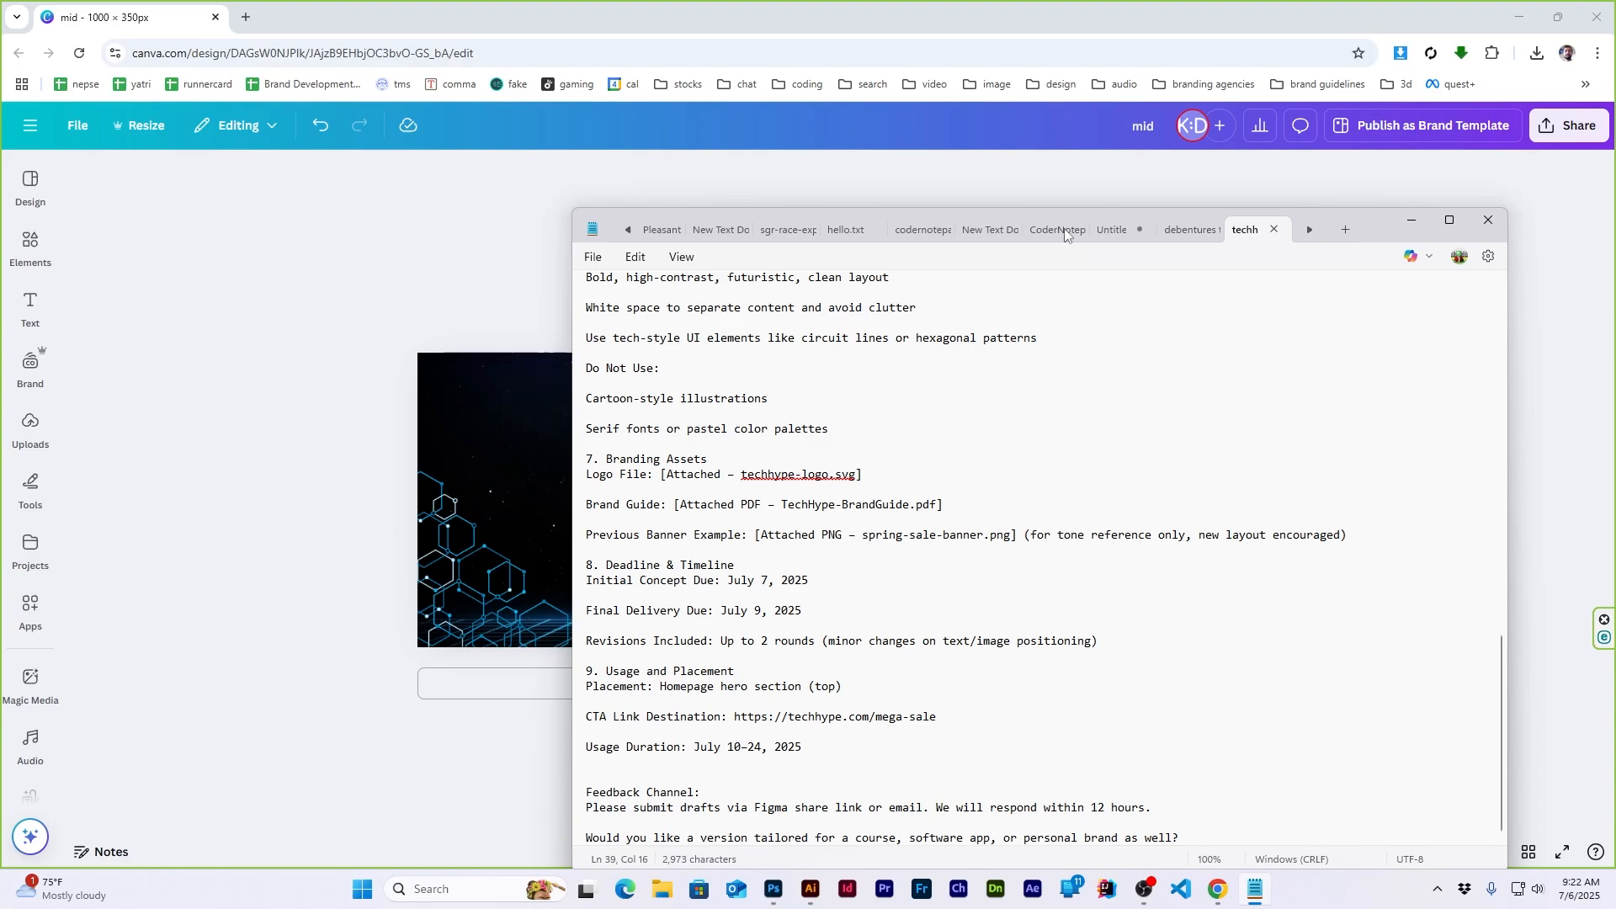
drag(1337, 210, 1245, 116)
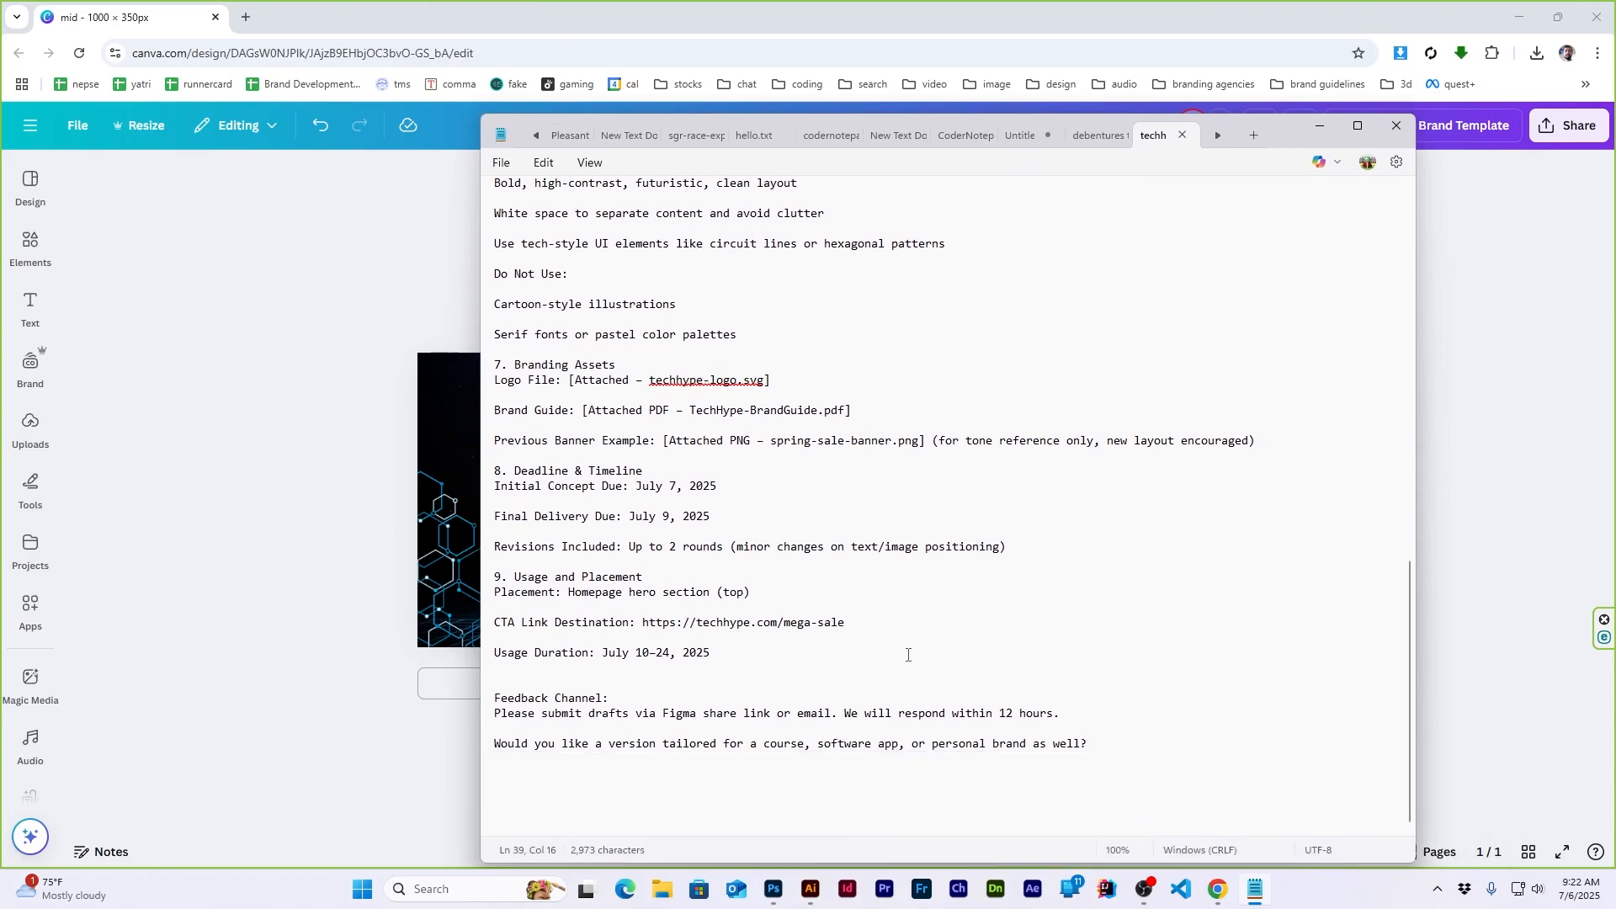
drag(643, 623, 845, 624)
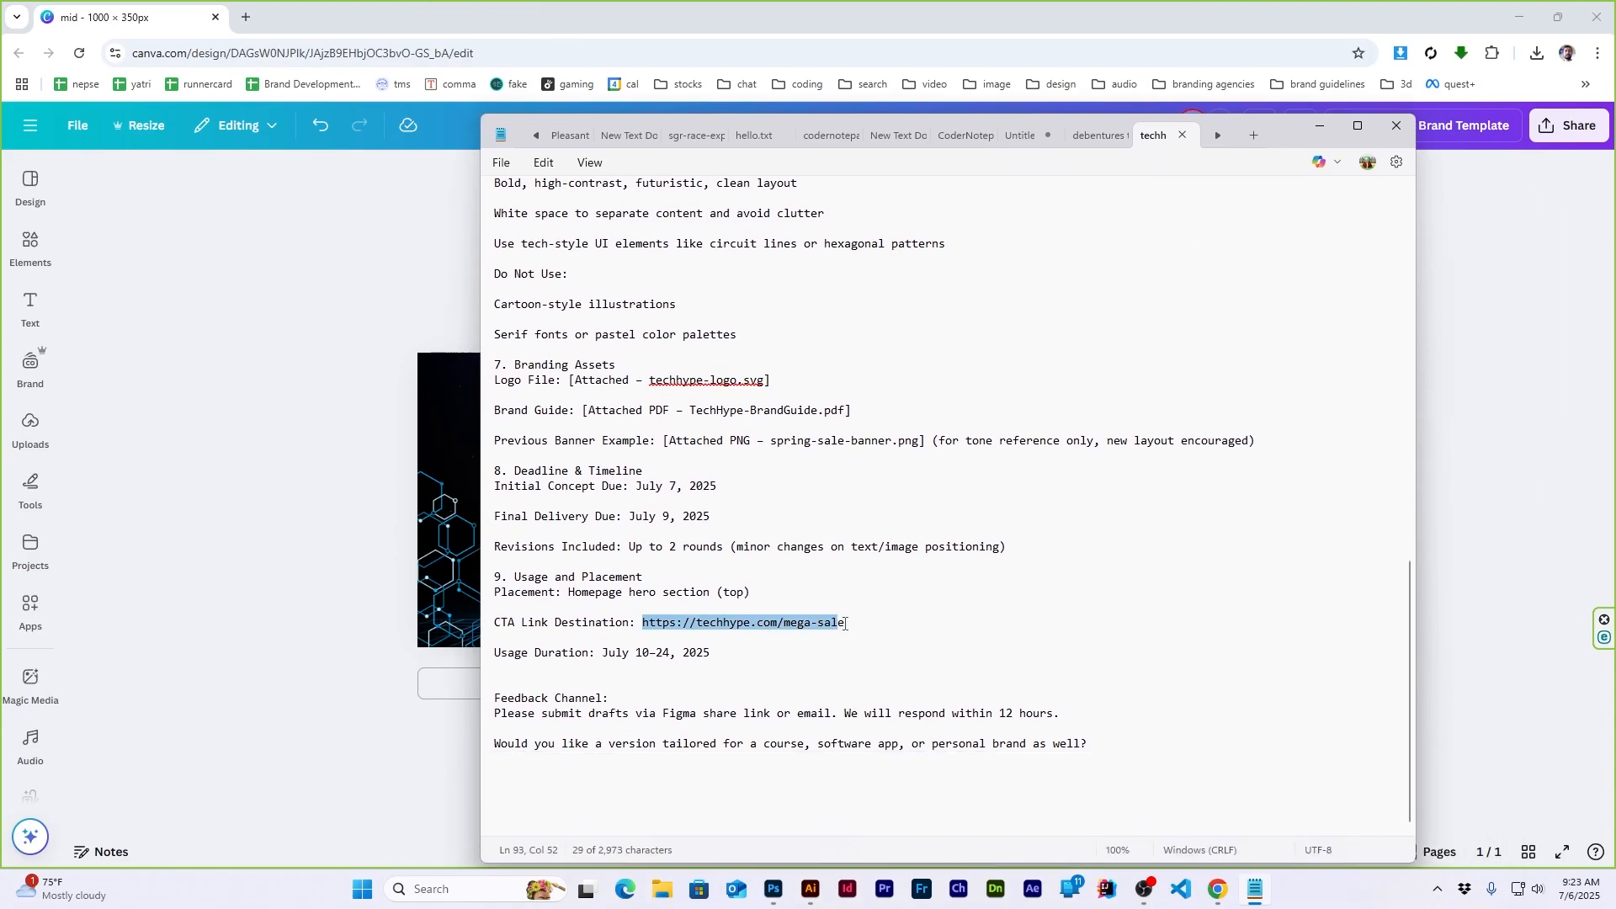
click(894, 8)
Duplicate the subheadline below the Shop Now button and try replacing its text with the full copied link
alt+drag(882, 547, 877, 633)
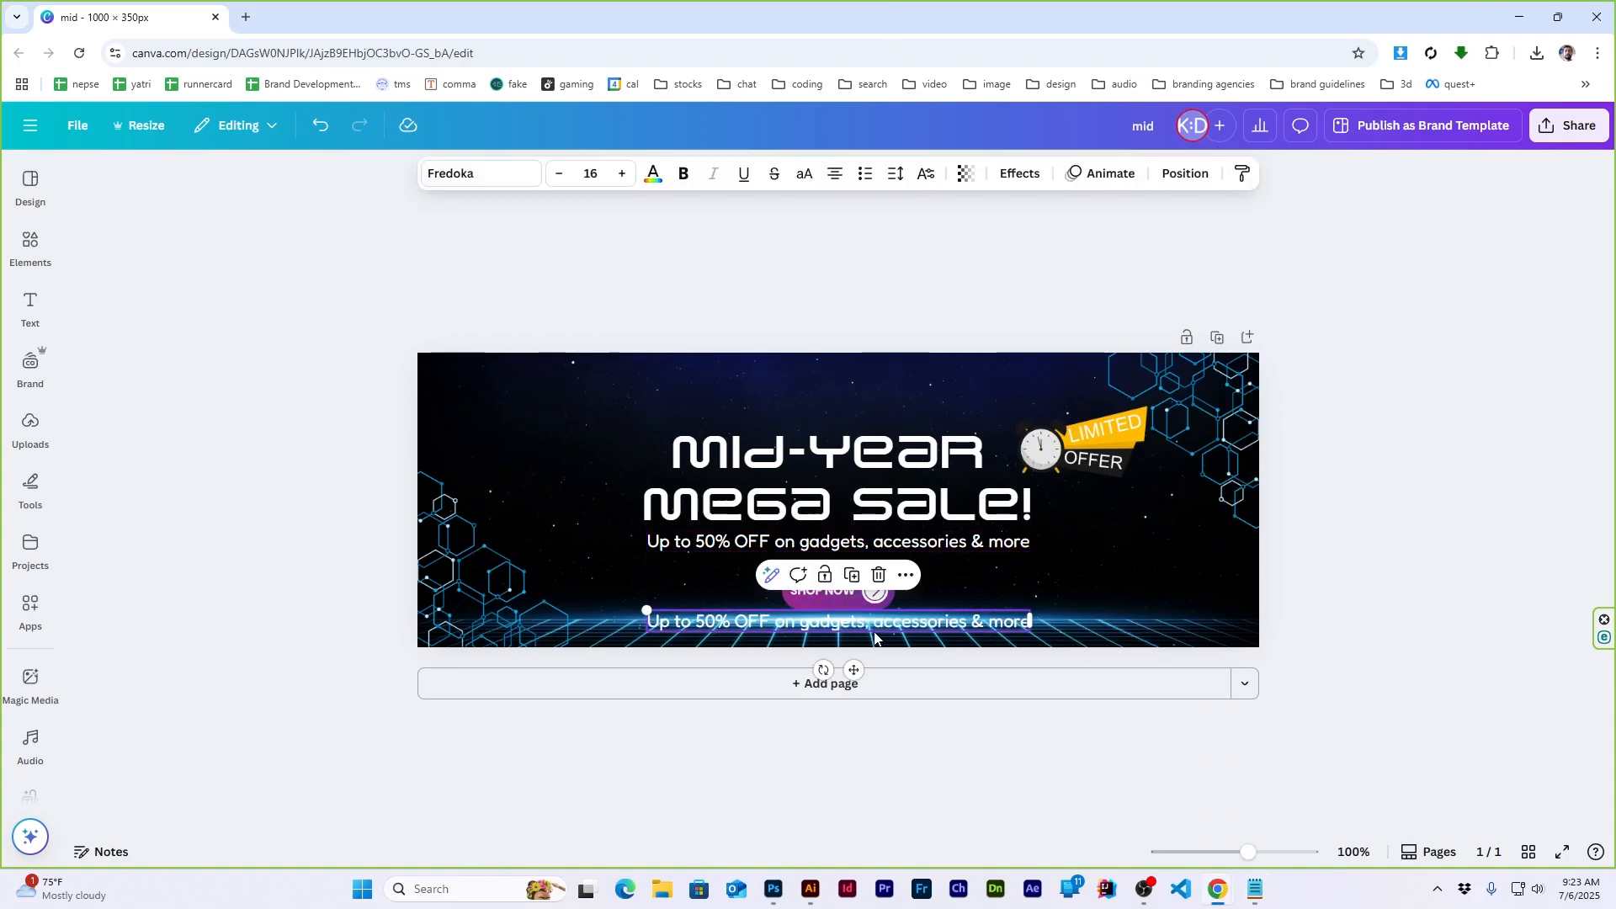
double_click(844, 630)
key(ctrl+v)
key(ctrl+z)
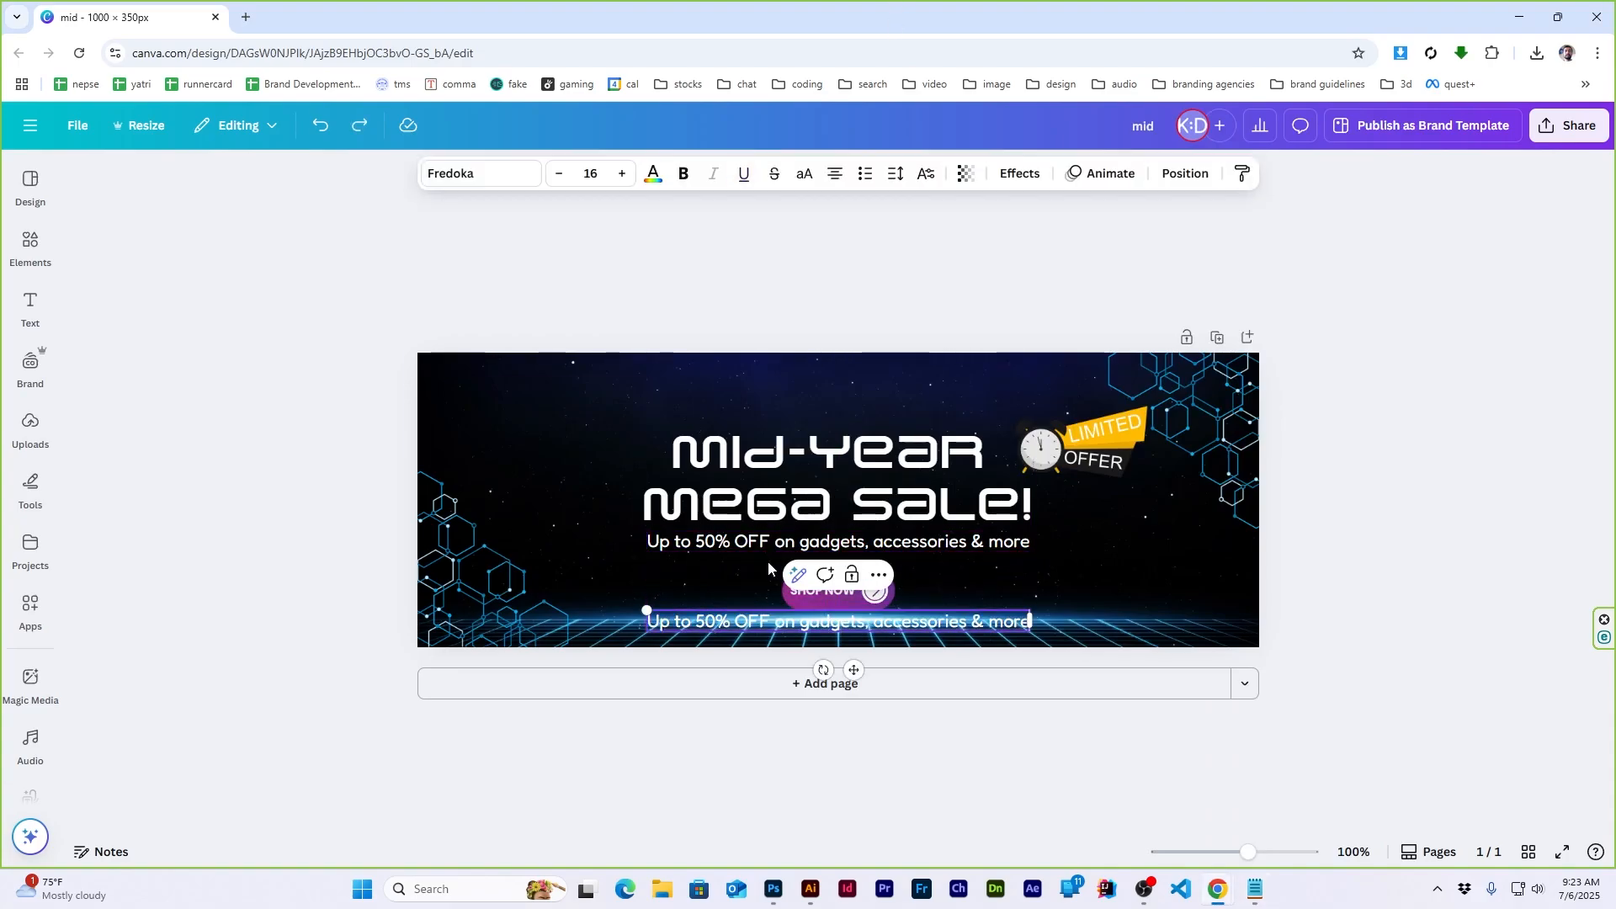
key(ctrl+t)
text(https://techhype.com/mega-sale)
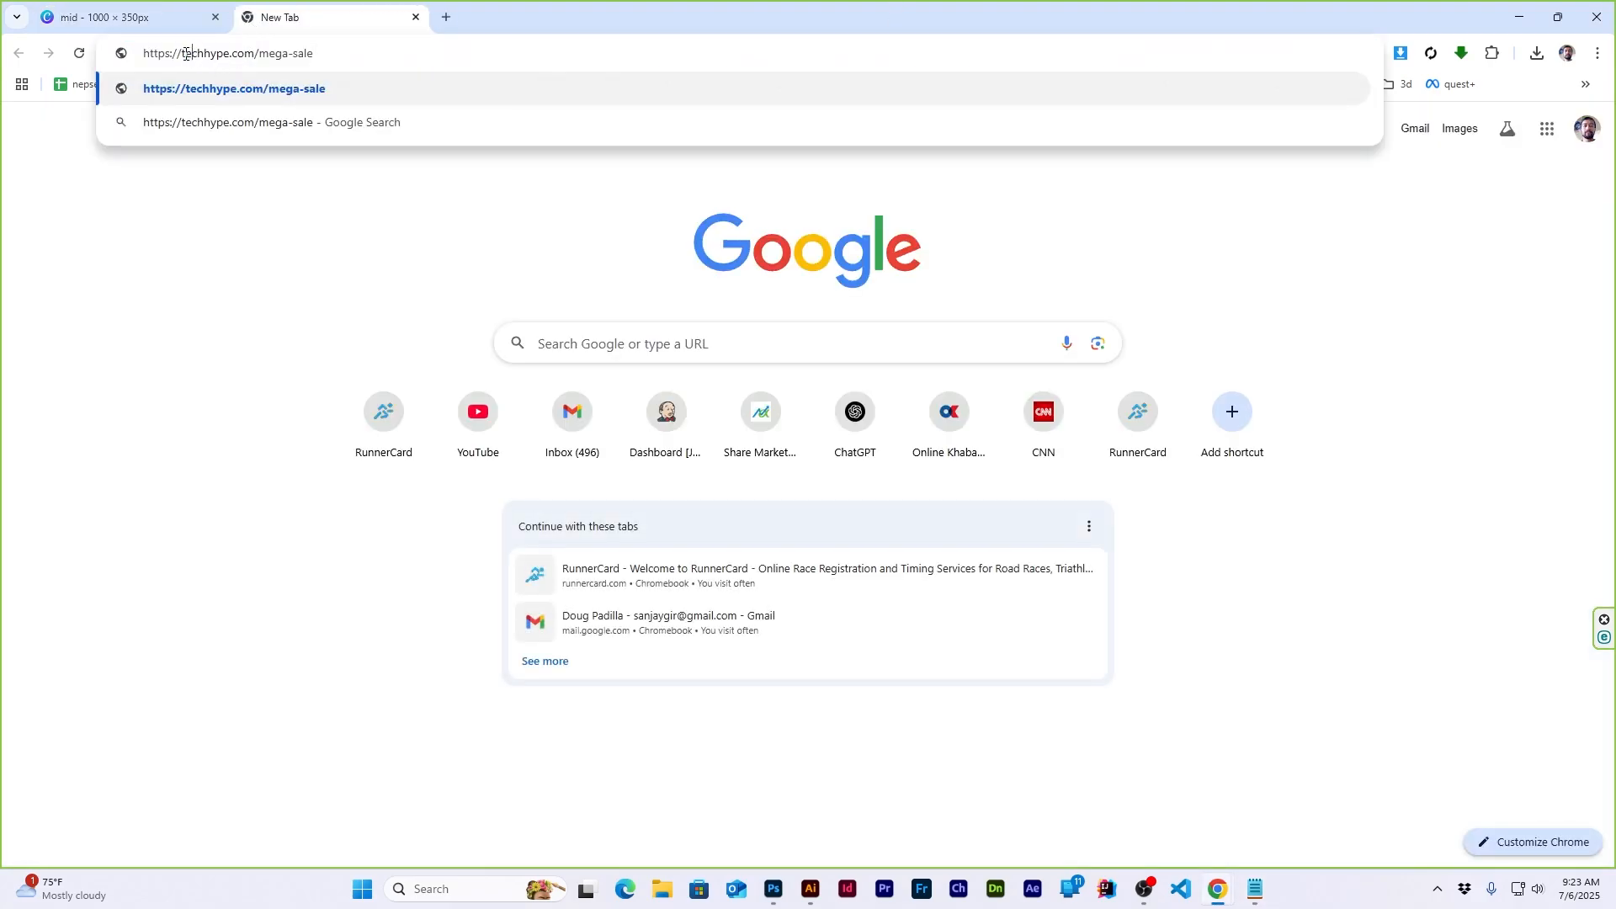
drag(201, 53, 340, 51)
key(ctrl+c)
Replace the duplicated subheadline's text in the banner with techhype.com/mega-sale
click(151, 16)
double_click(785, 624)
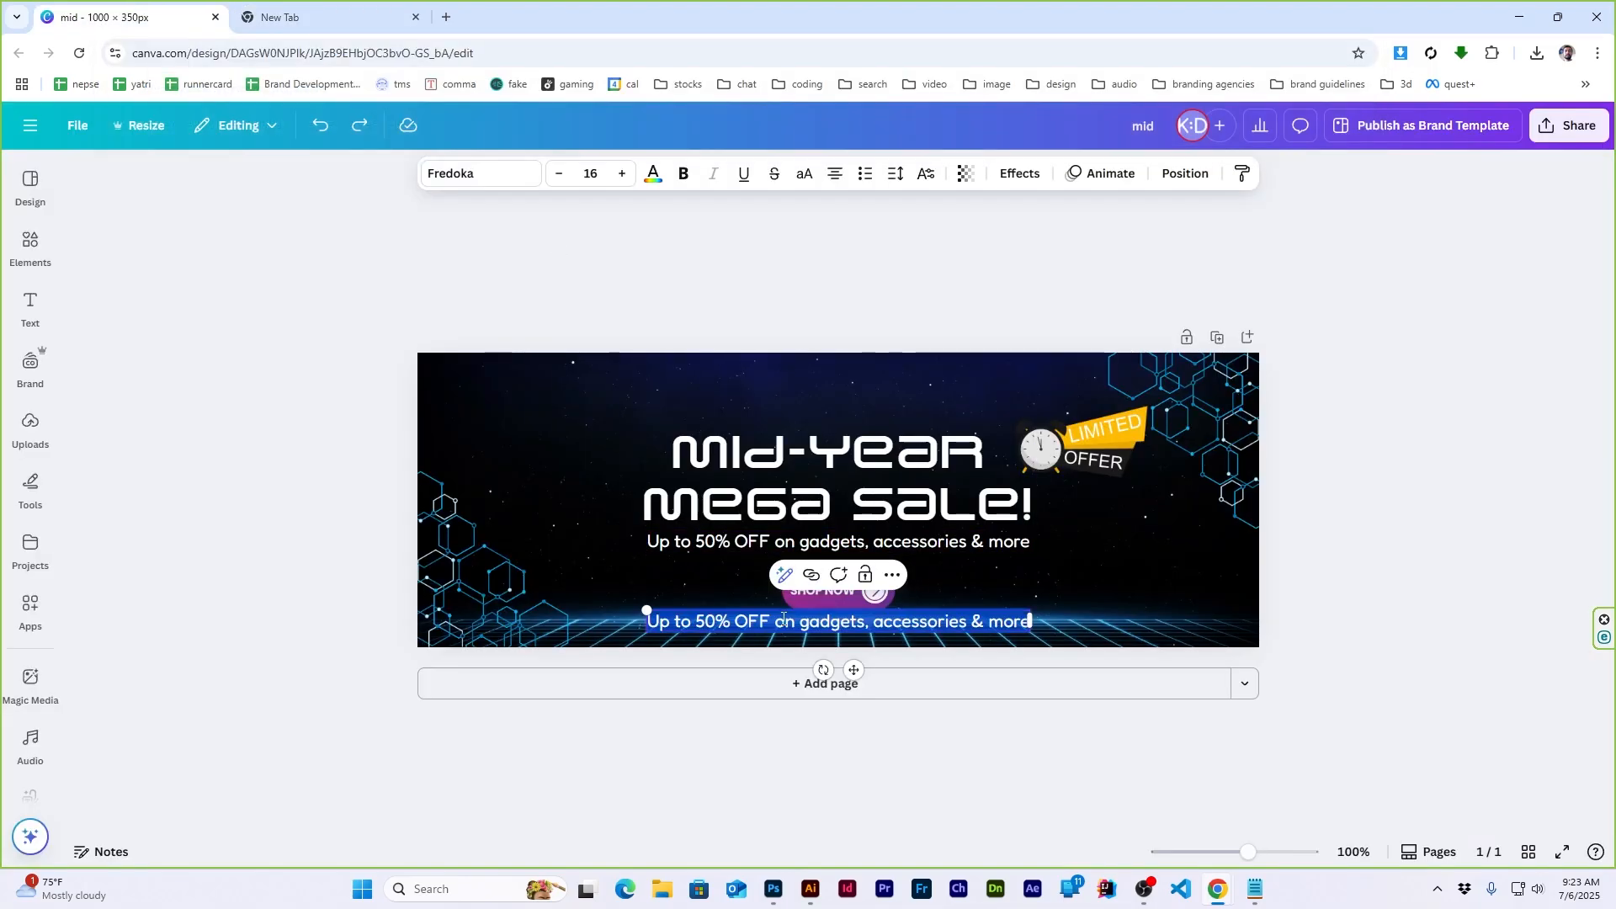
key(ctrl+v)
click(1457, 537)
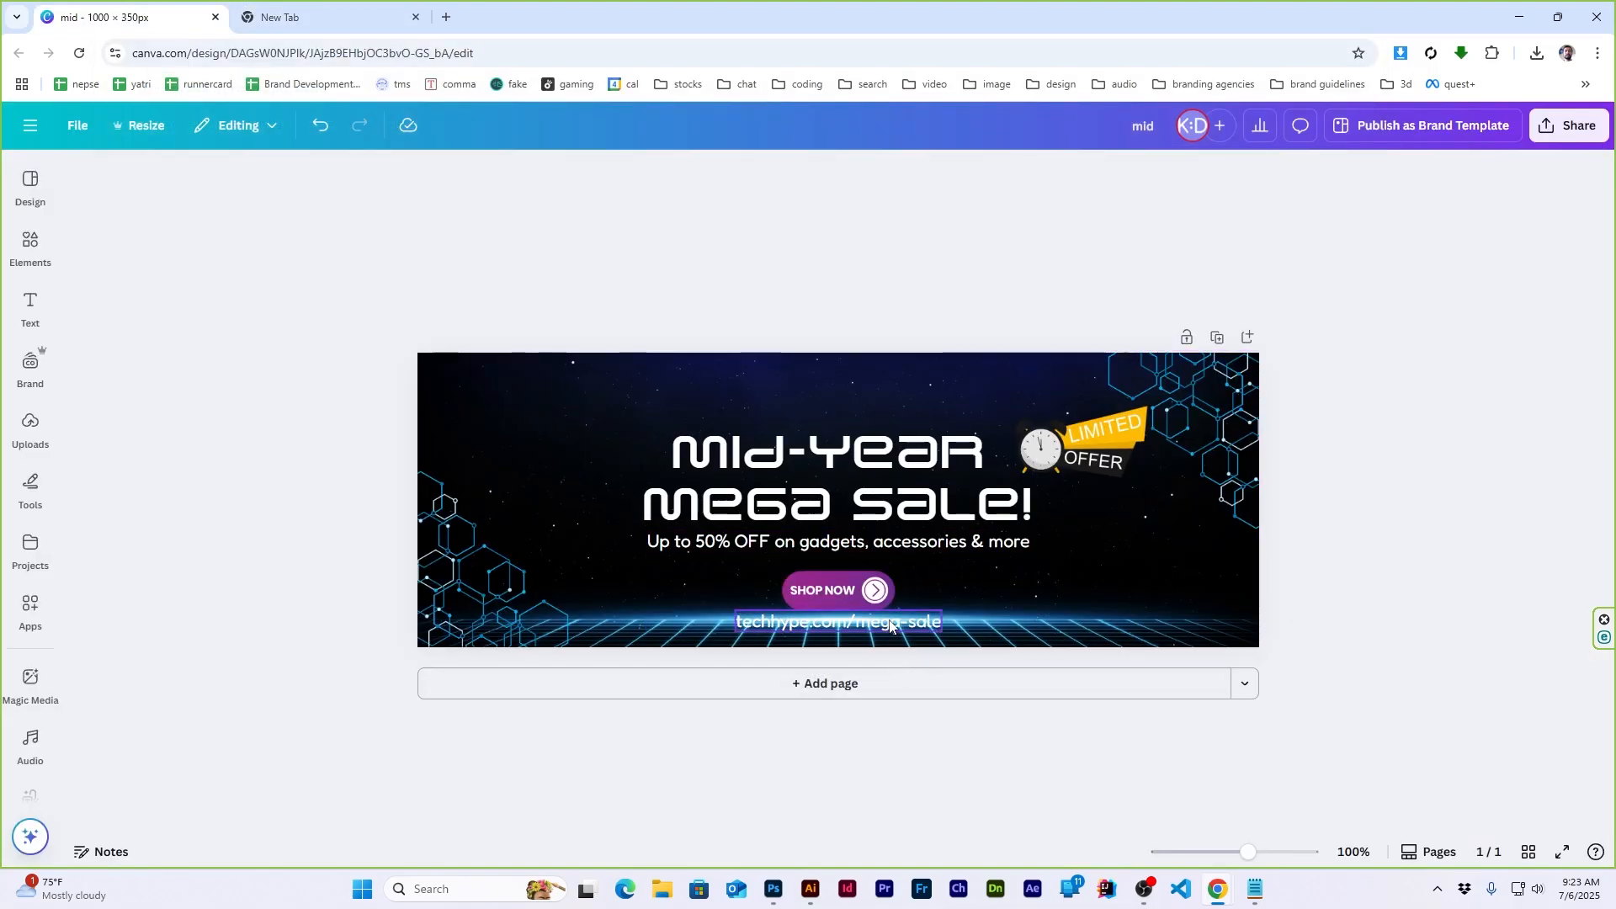
Move the headline and subheadline up slightly and place the web address between the subheadline and the Shop Now button
click(864, 450)
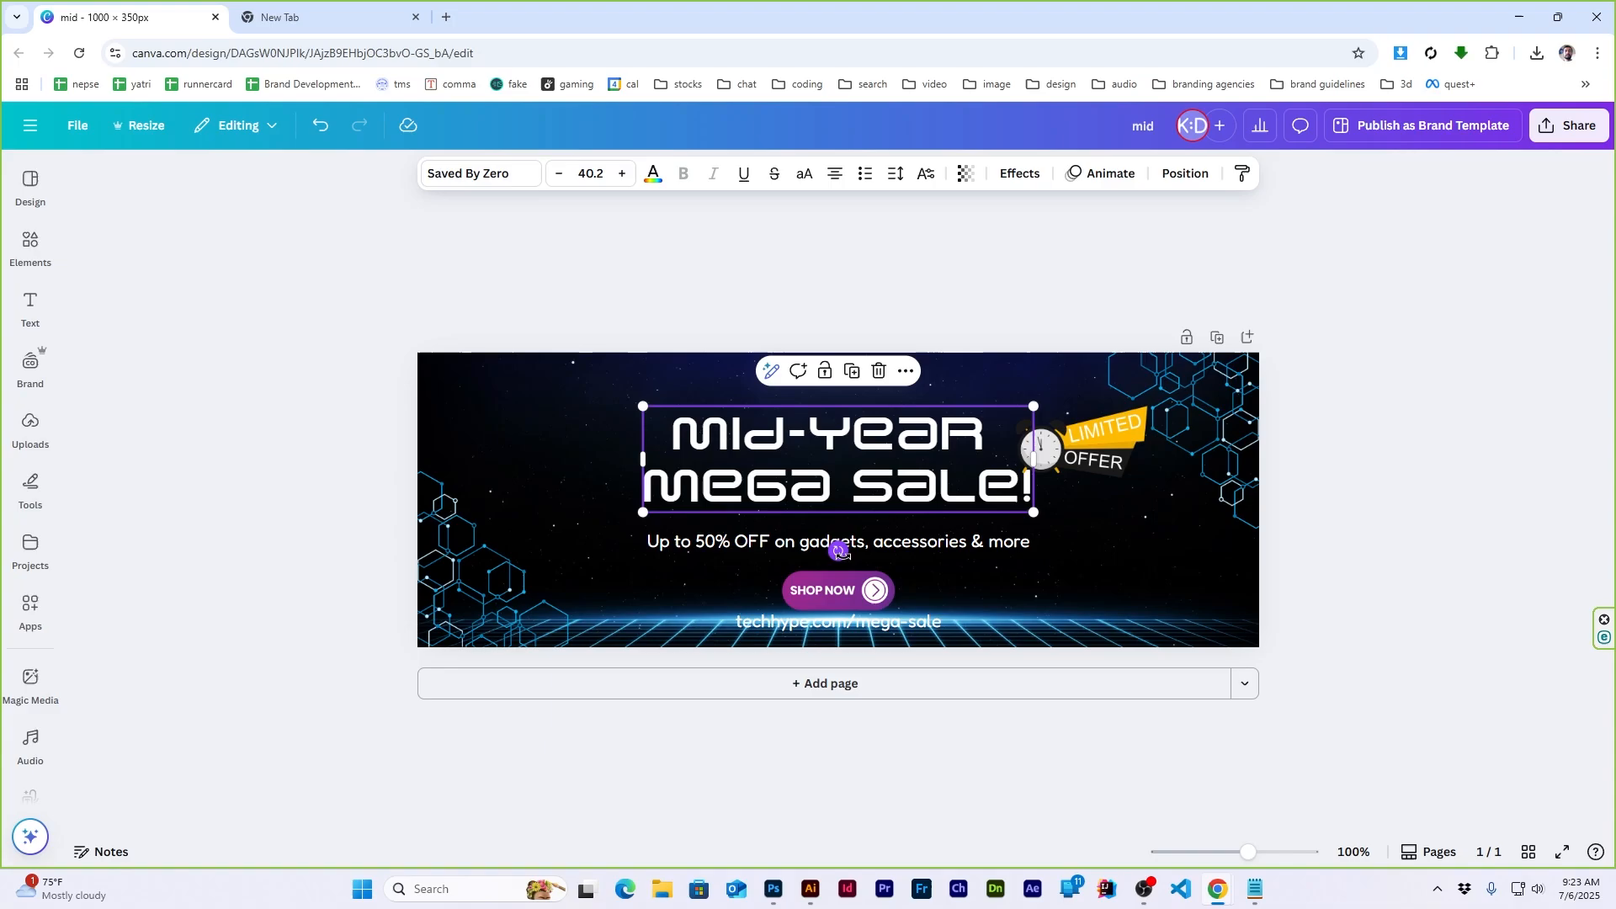
click(644, 534)
drag(845, 628, 845, 560)
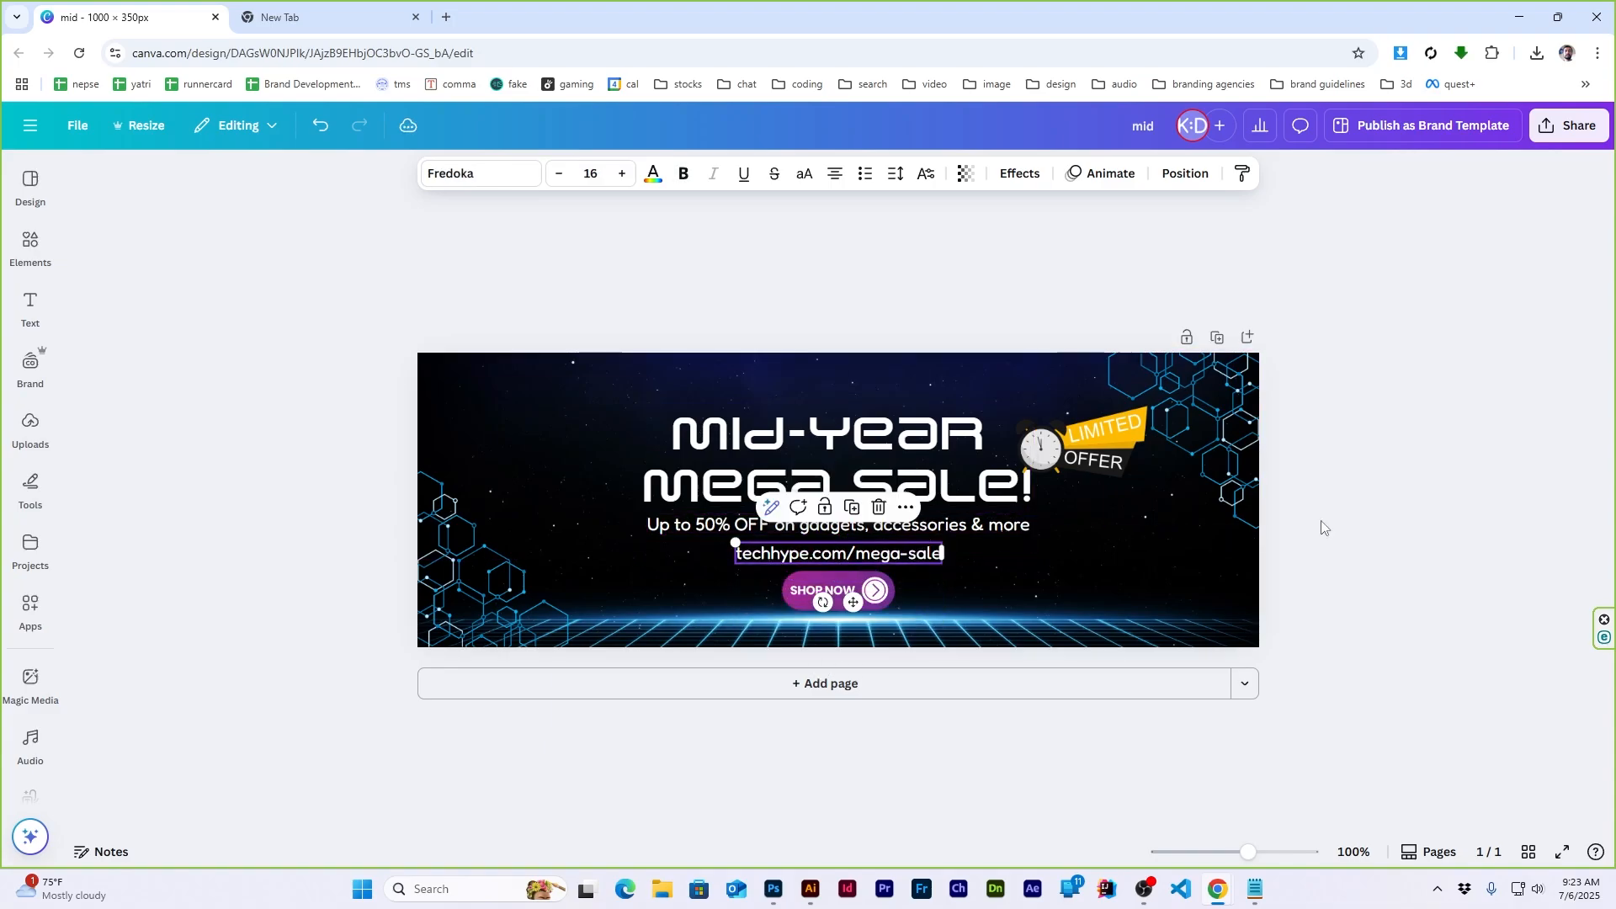
click(1492, 476)
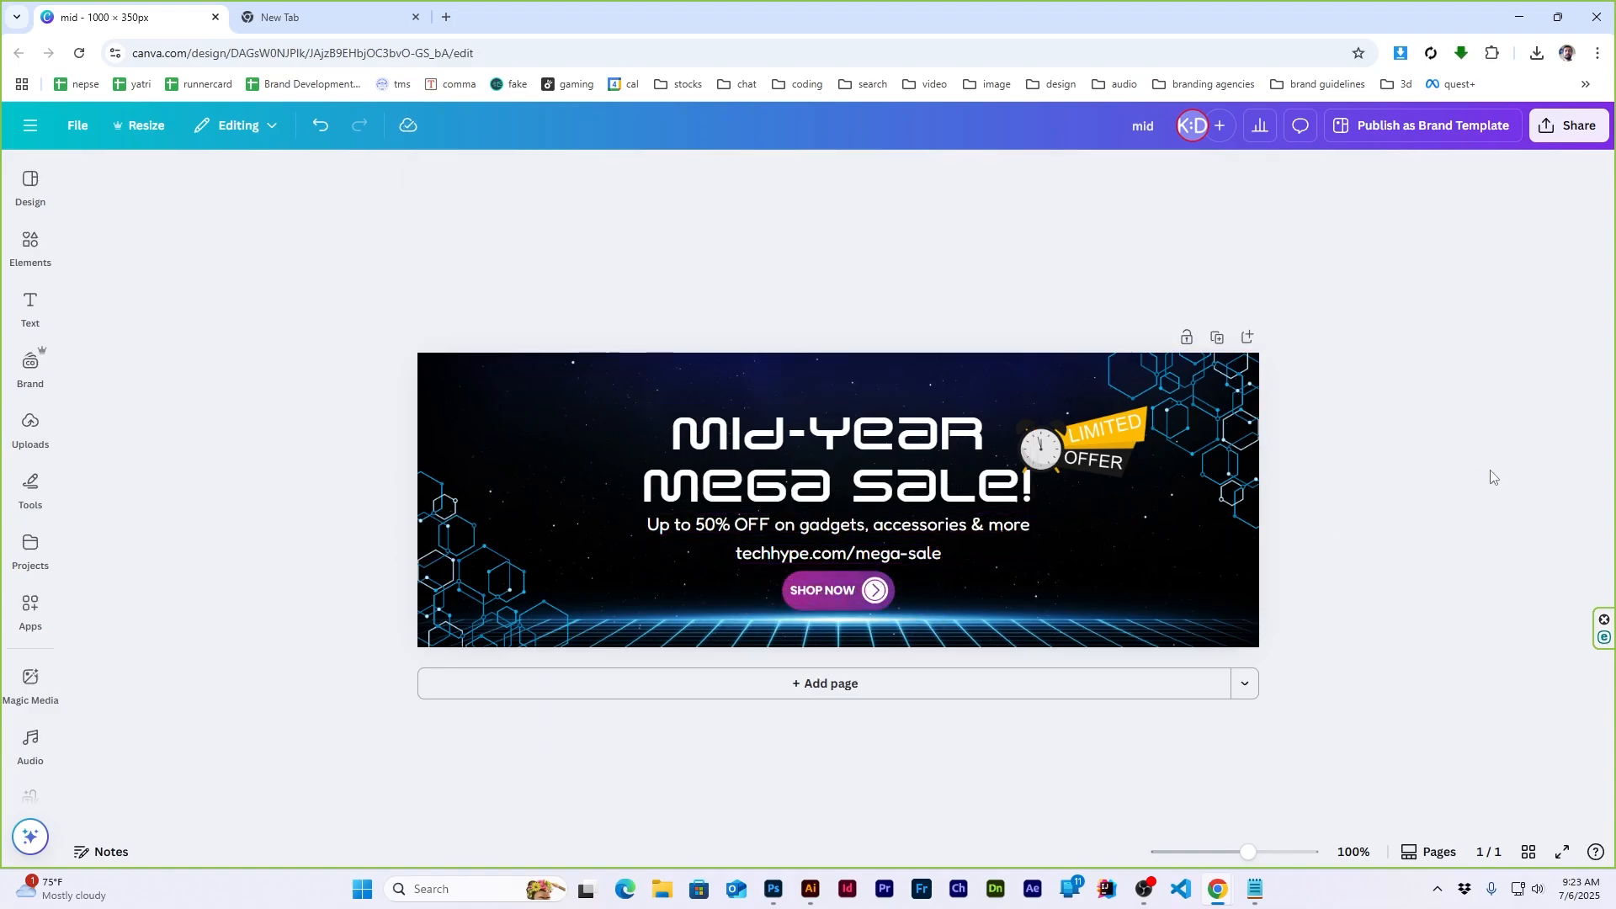
Check the brief's overlay image requirement for product cutouts and return to the banner design
click(1256, 890)
click(827, 622)
scroll(628, 519, up, 5)
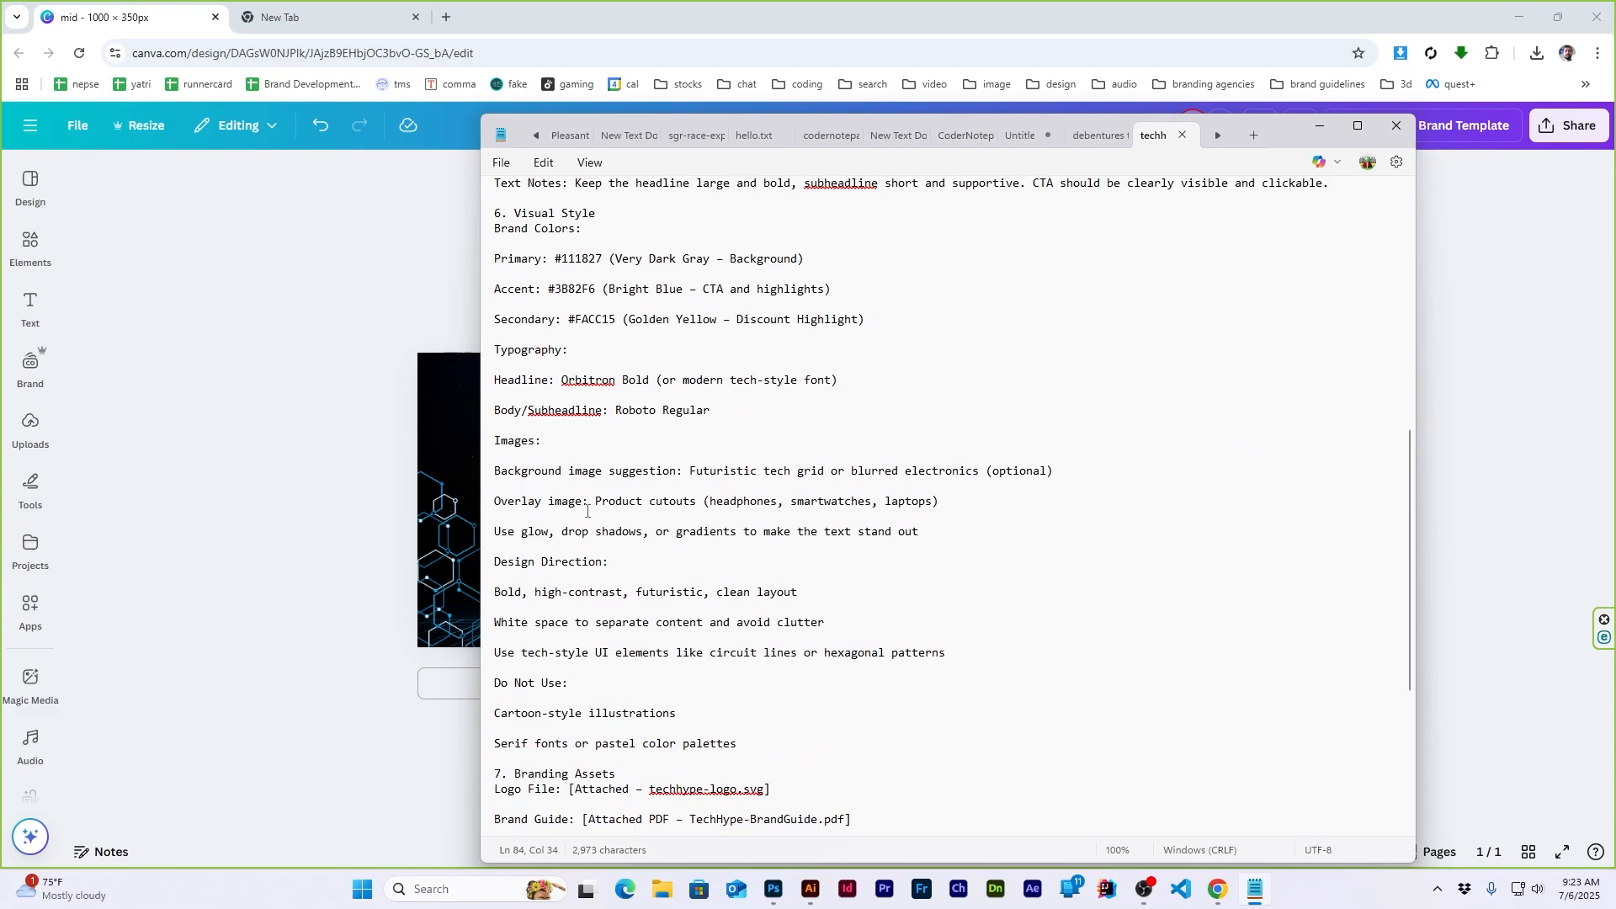
drag(570, 503, 920, 503)
click(1005, 7)
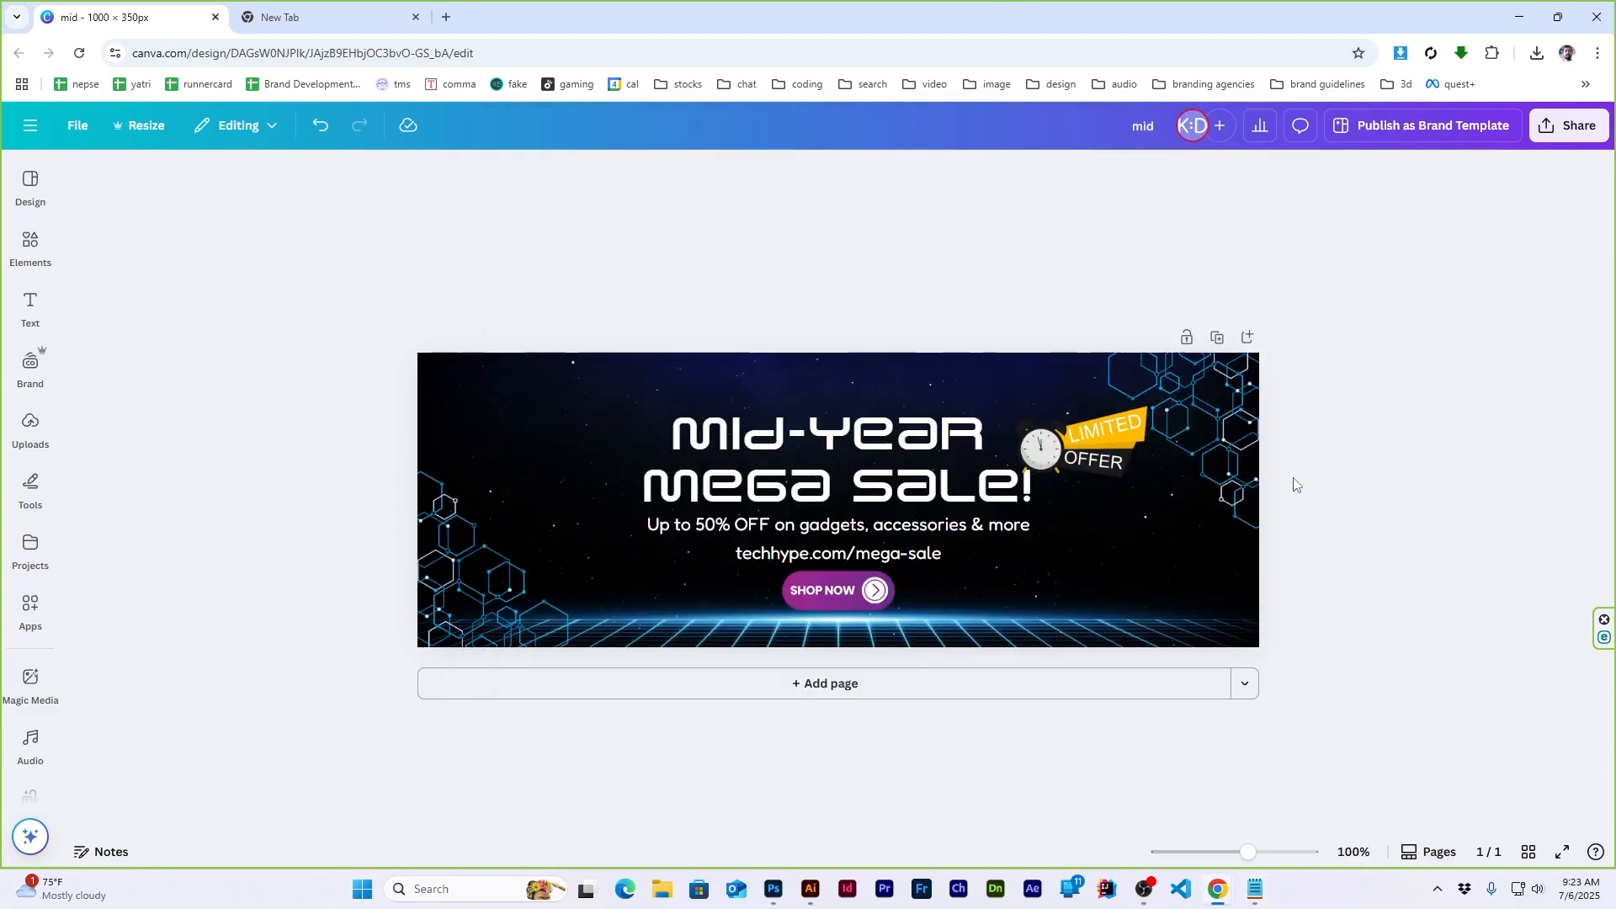
Search the graphics library for "headphone cutout" and add the realistic black over-ear headphones to the banner
click(30, 244)
click(186, 185)
text(head)
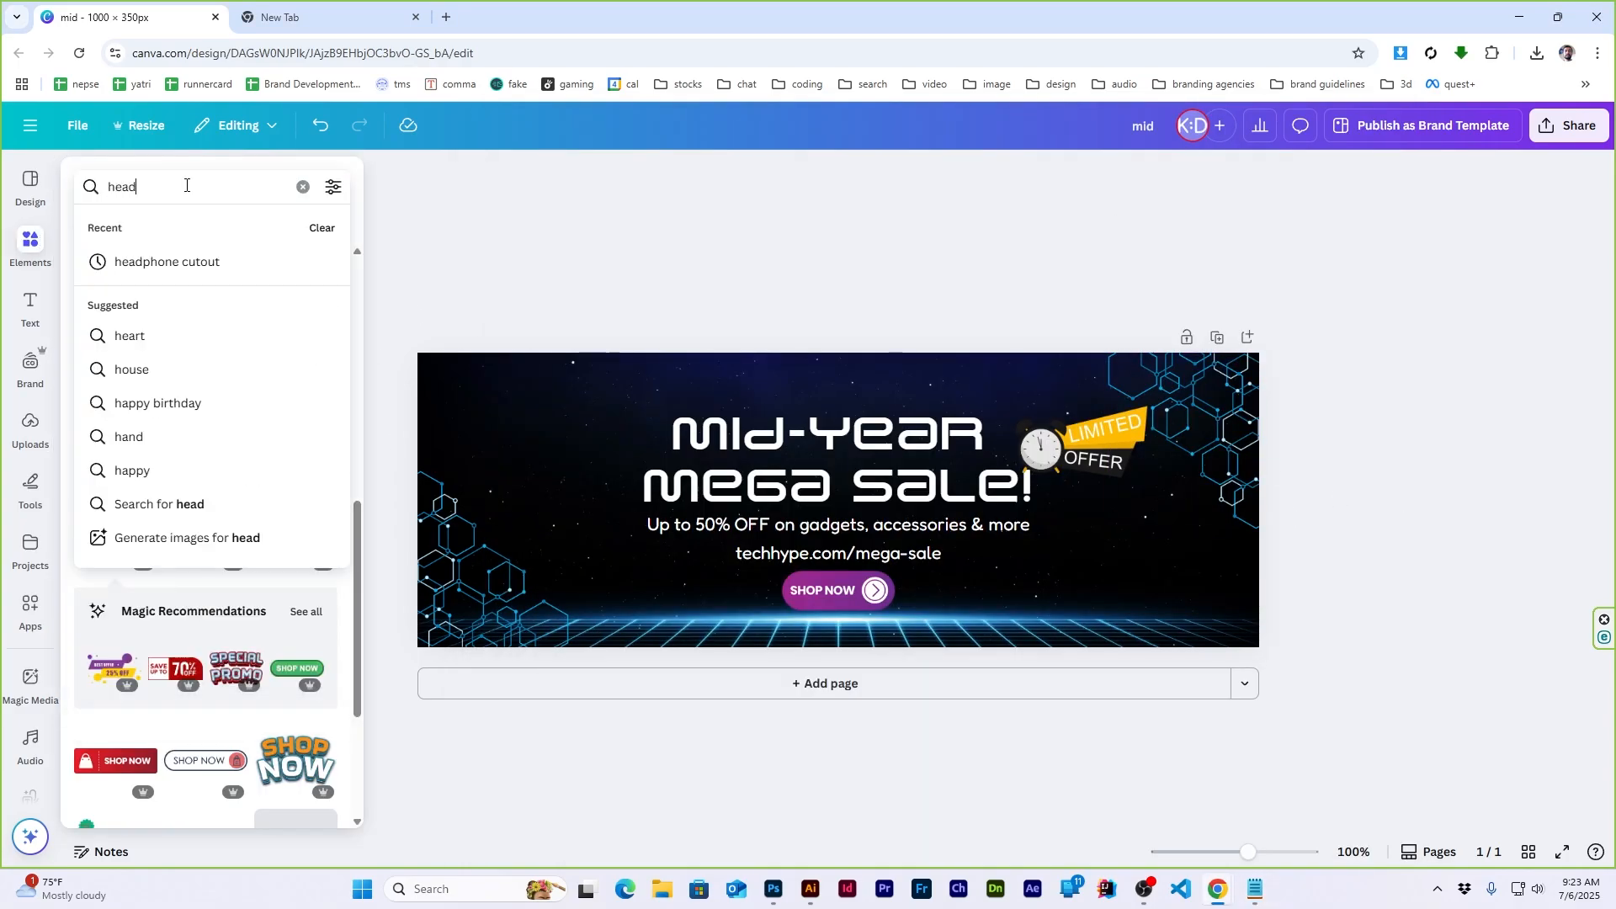
text(phone cut)
click(166, 262)
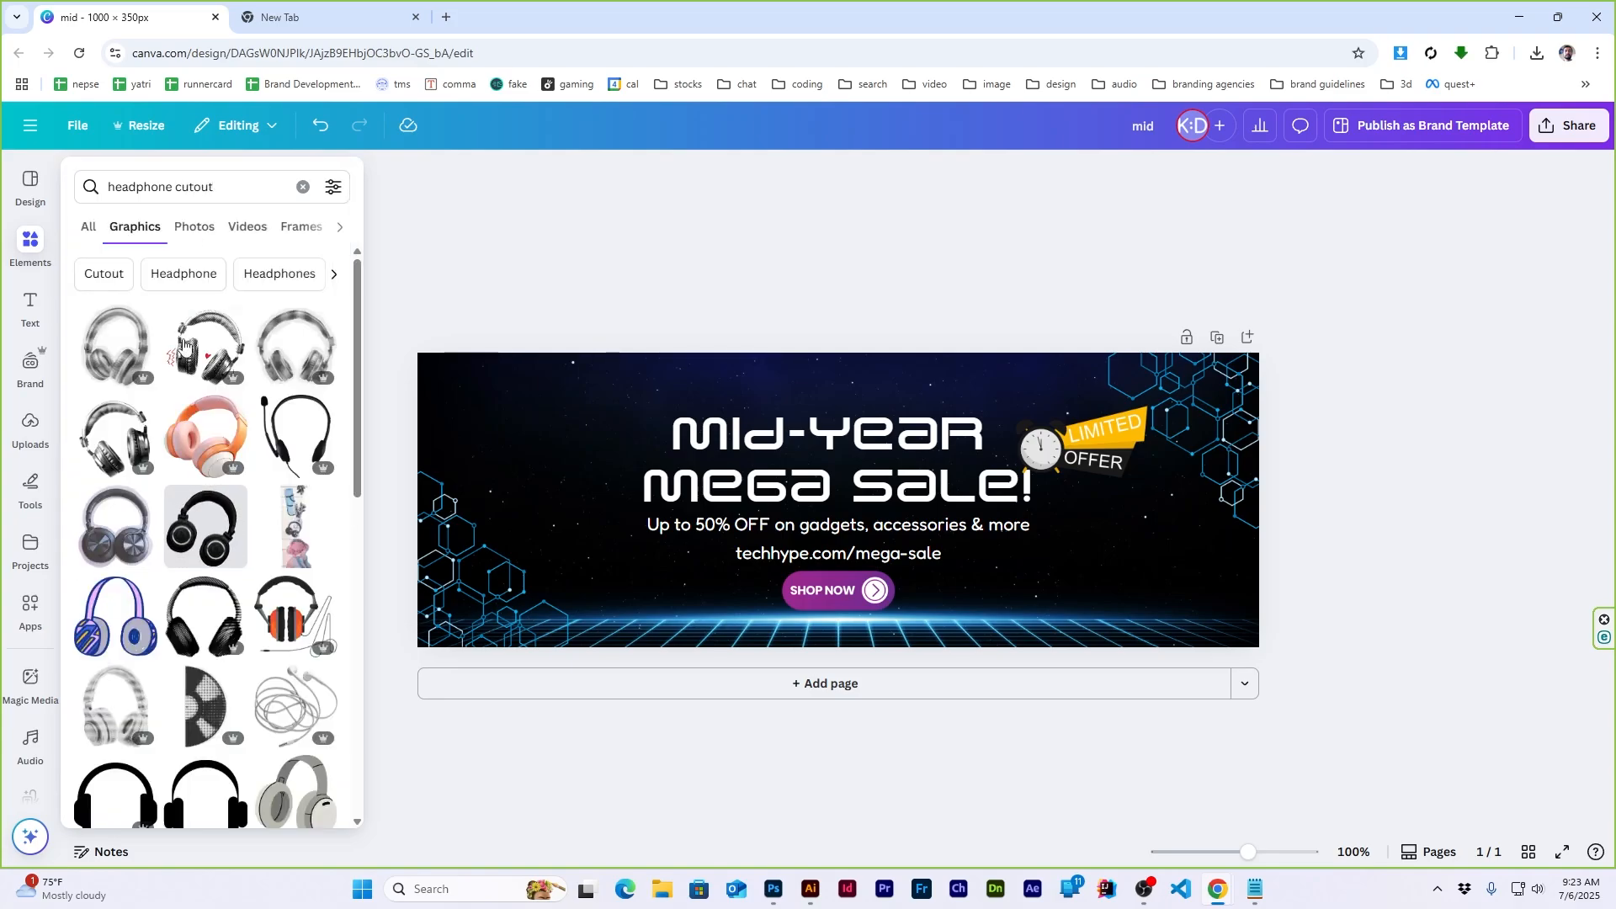
scroll(189, 537, down, 3)
scroll(189, 543, down, 4)
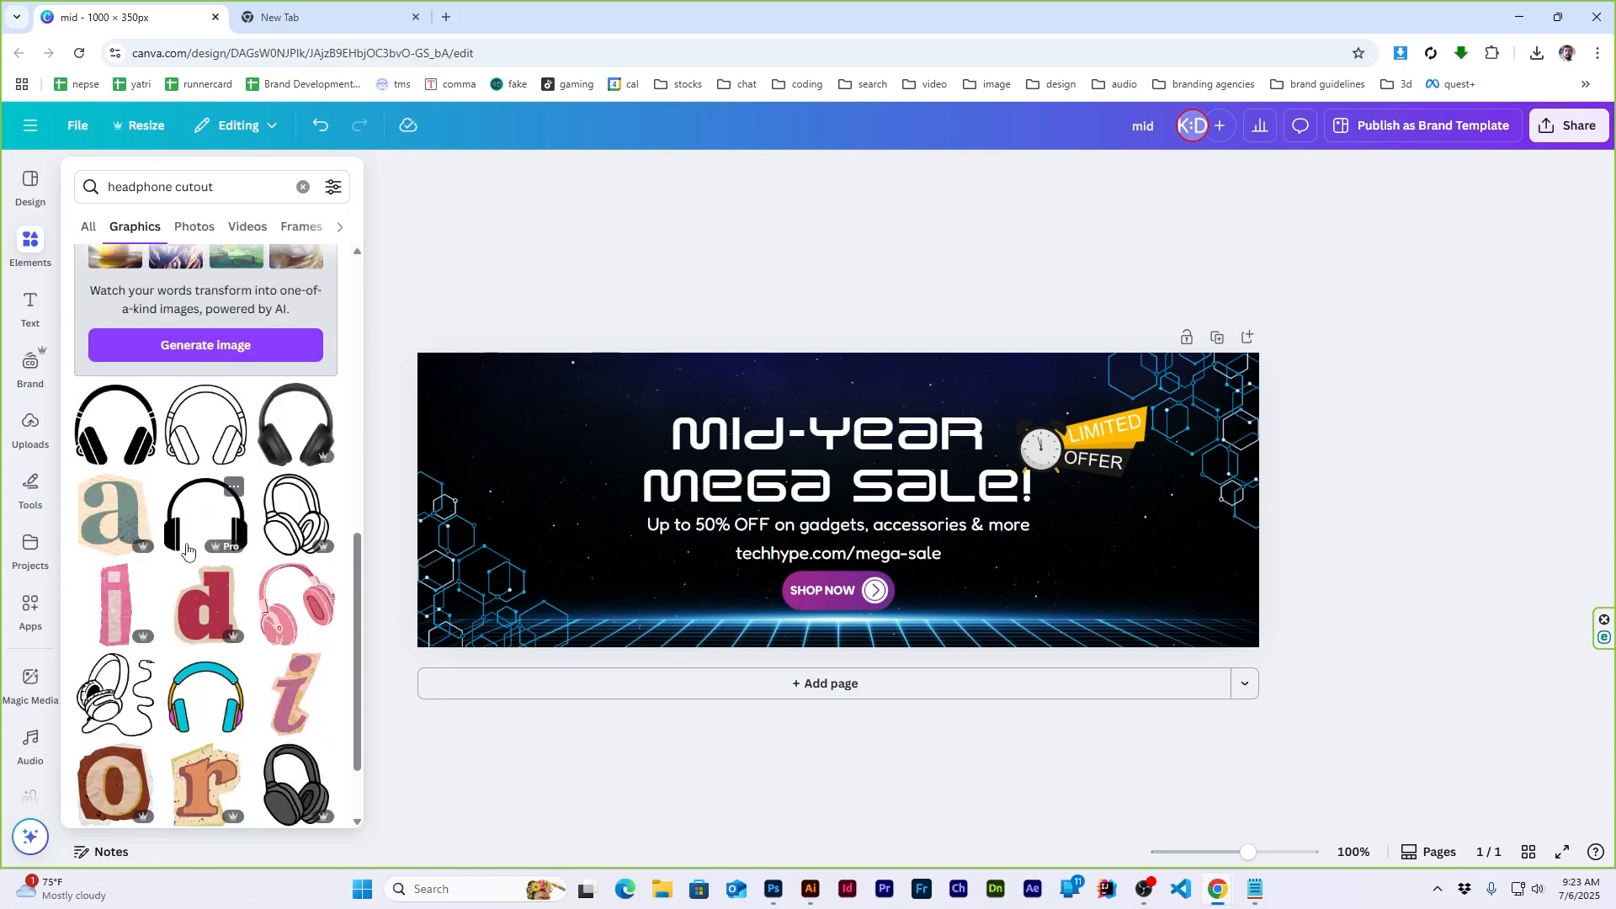
click(306, 438)
Search the graphics library for "smartwatch" and add the watch with the teal strap to the banner
click(30, 244)
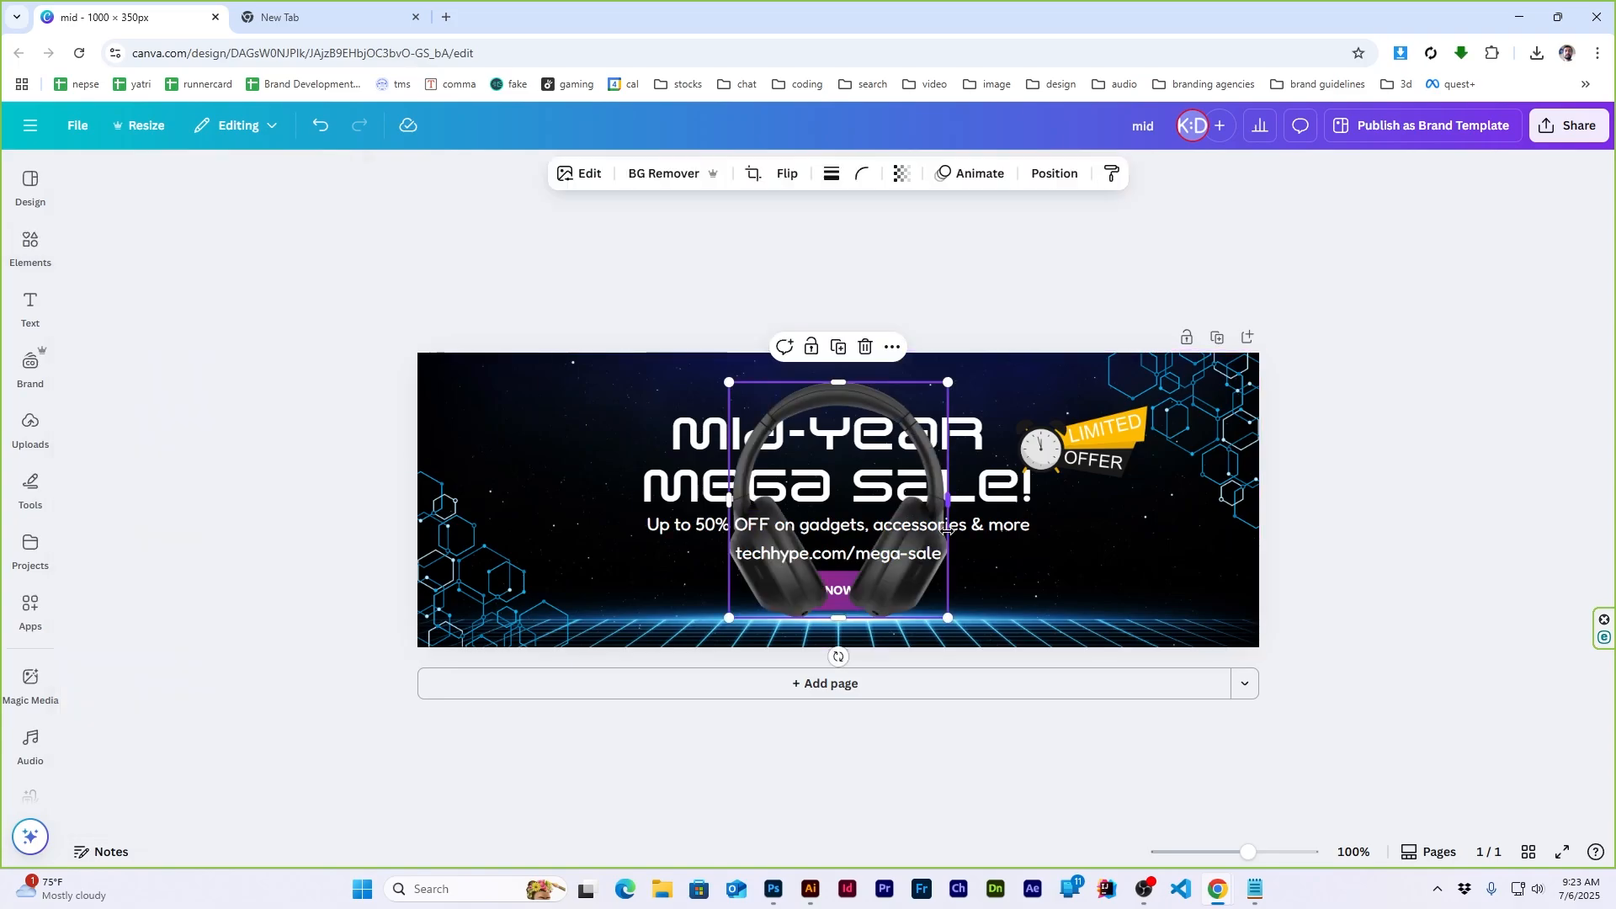
click(30, 244)
double_click(130, 192)
key(ctrl+a)
text(smartwatch)
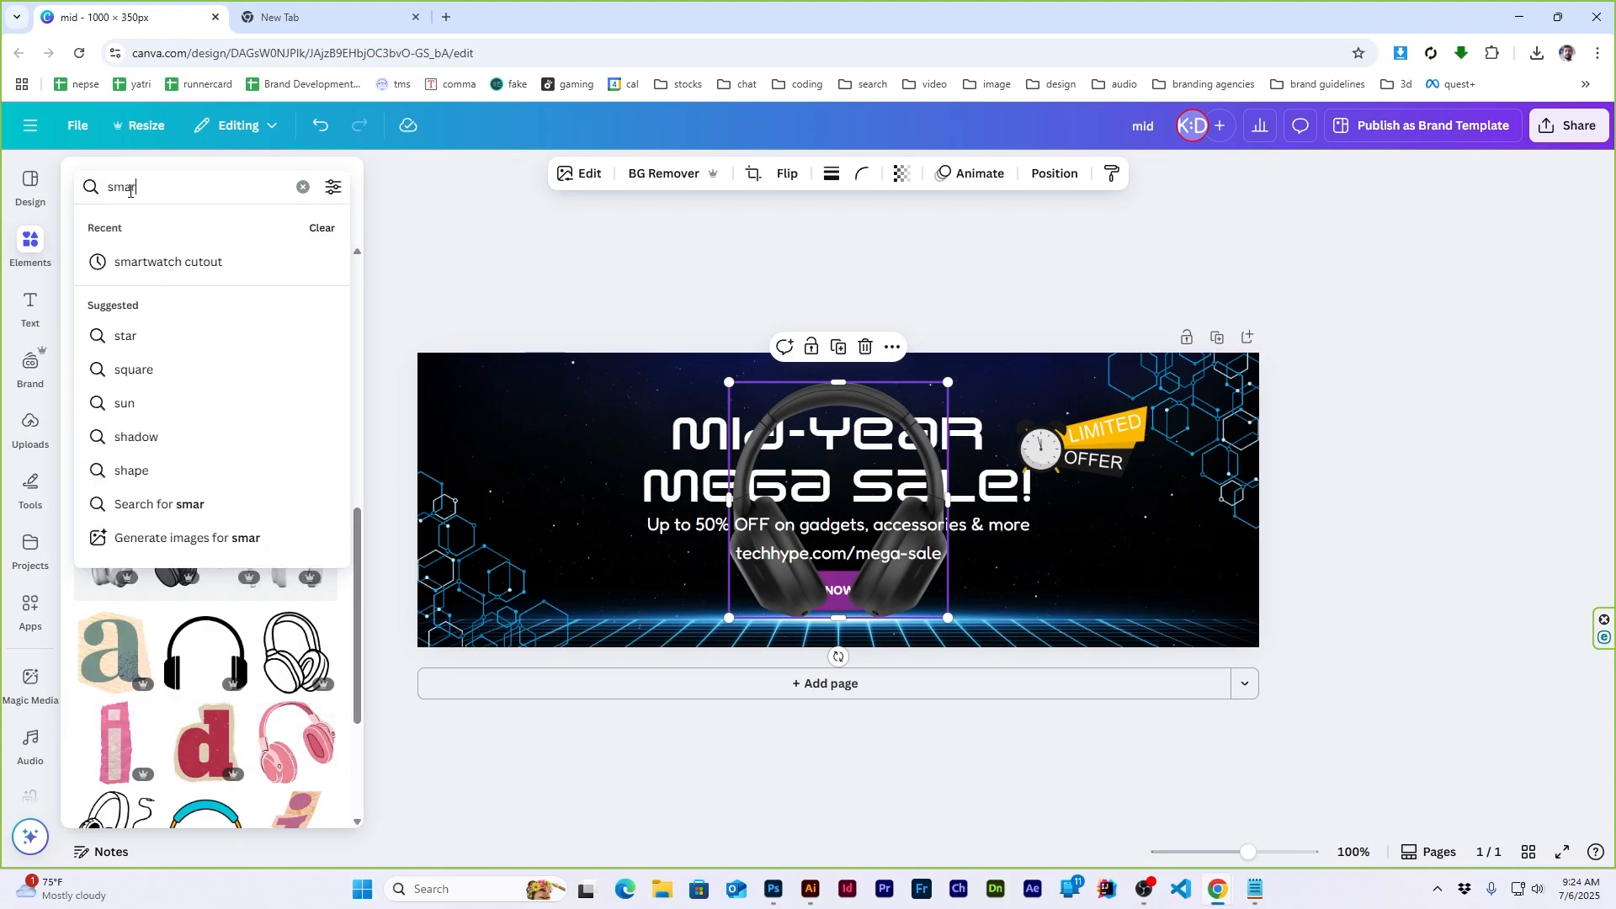
key(Return)
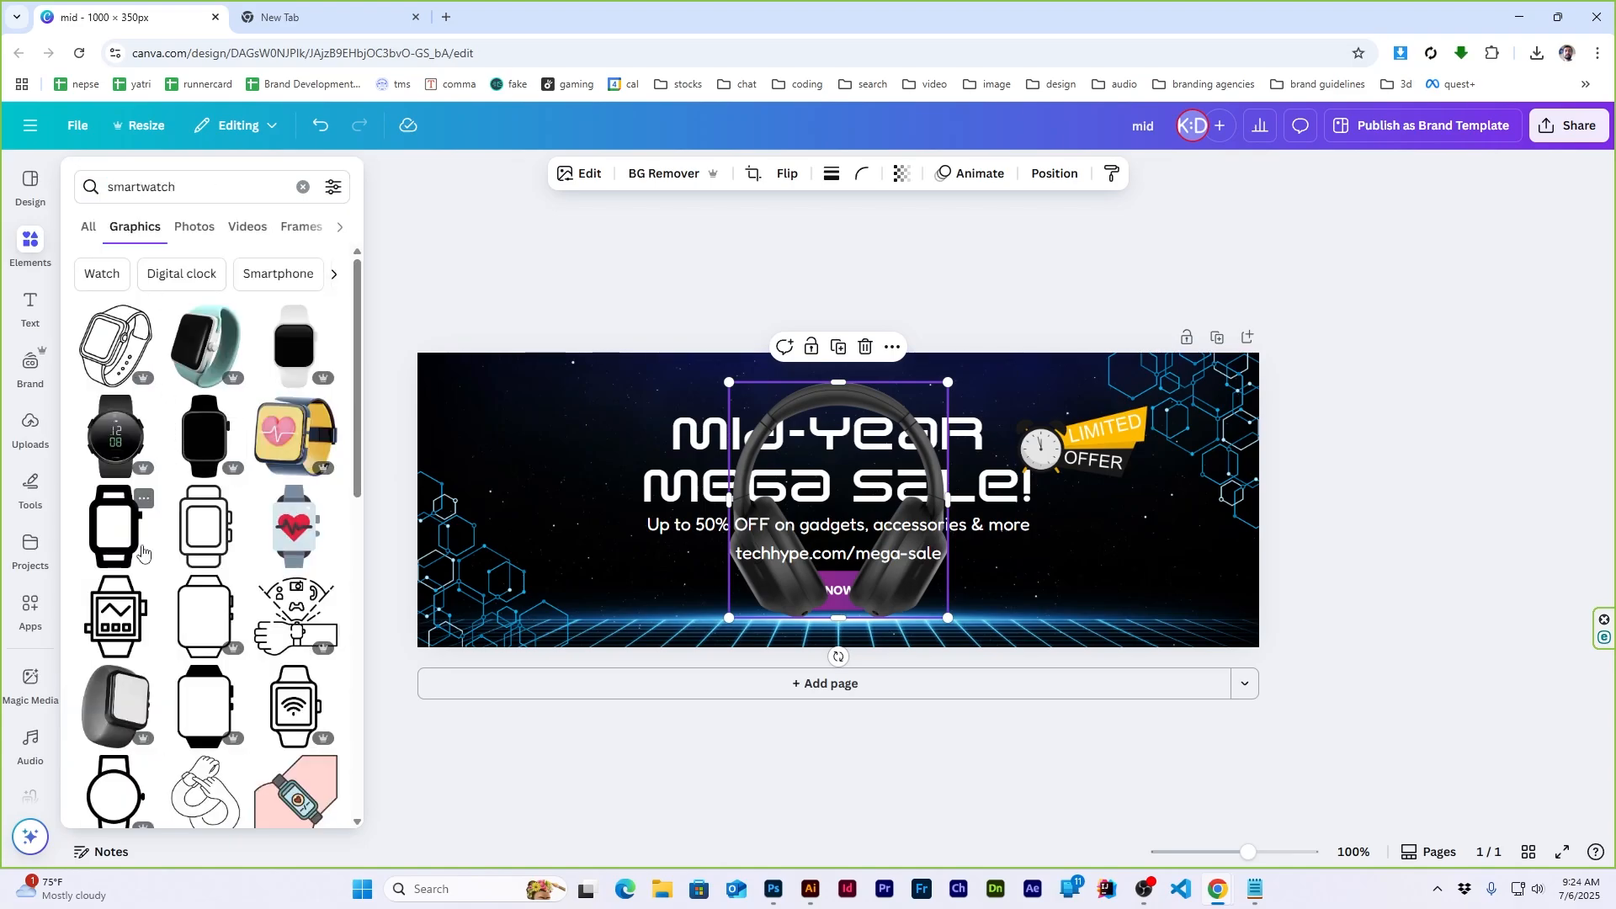
click(206, 345)
Search the graphics library for "laptop" and add the open silver laptop with a black screen to the banner
double_click(194, 187)
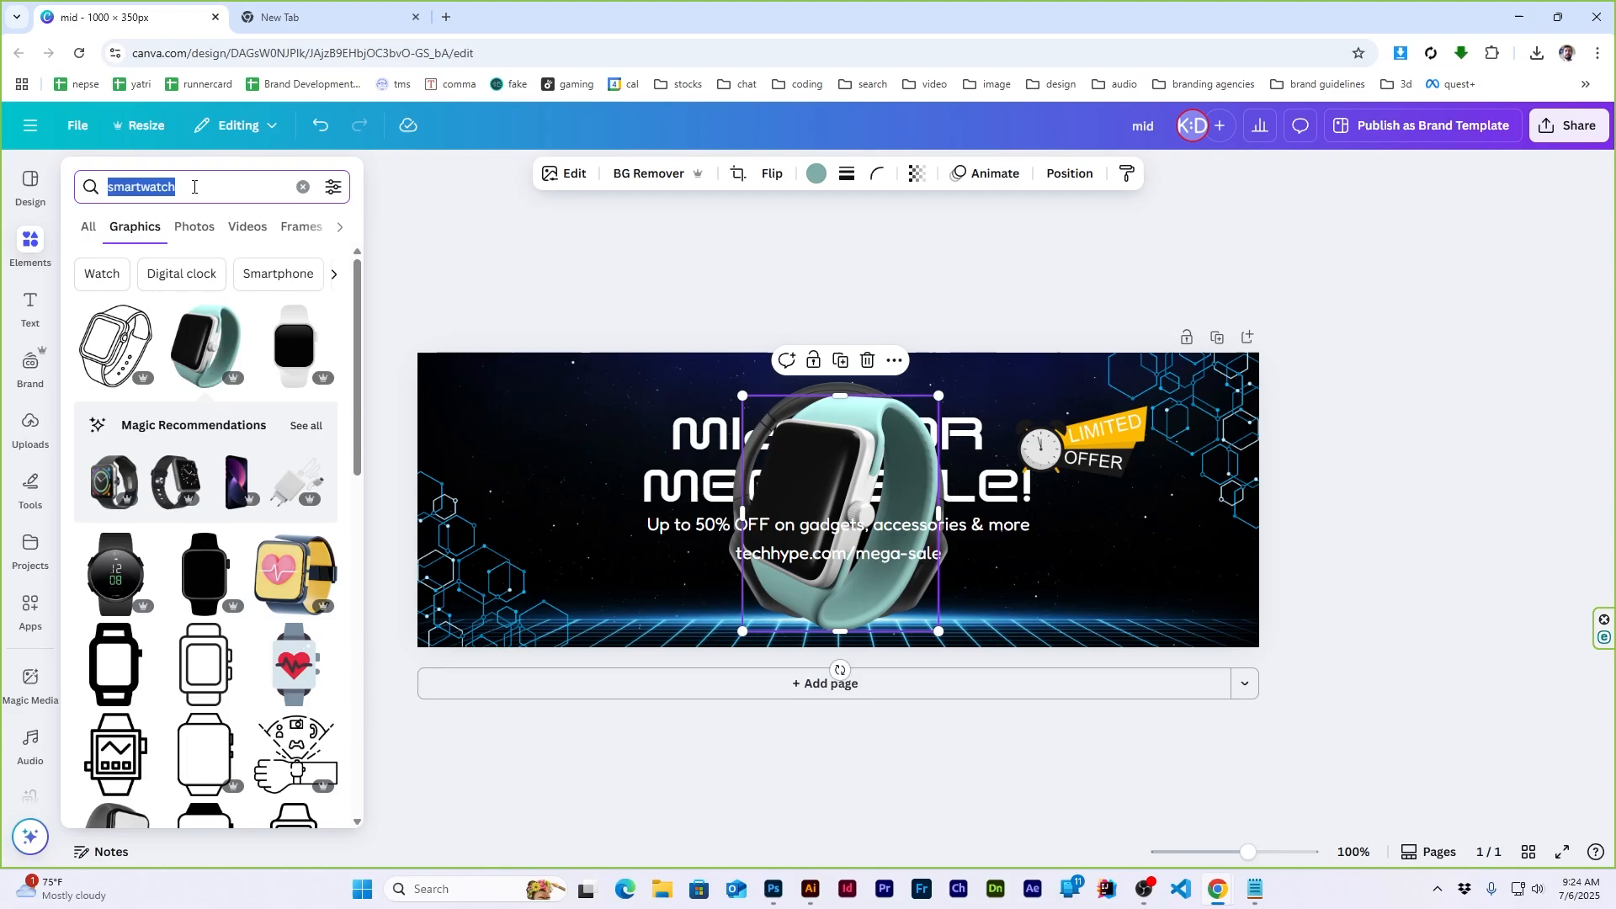
text(laptop)
key(Return)
scroll(203, 477, down, 3)
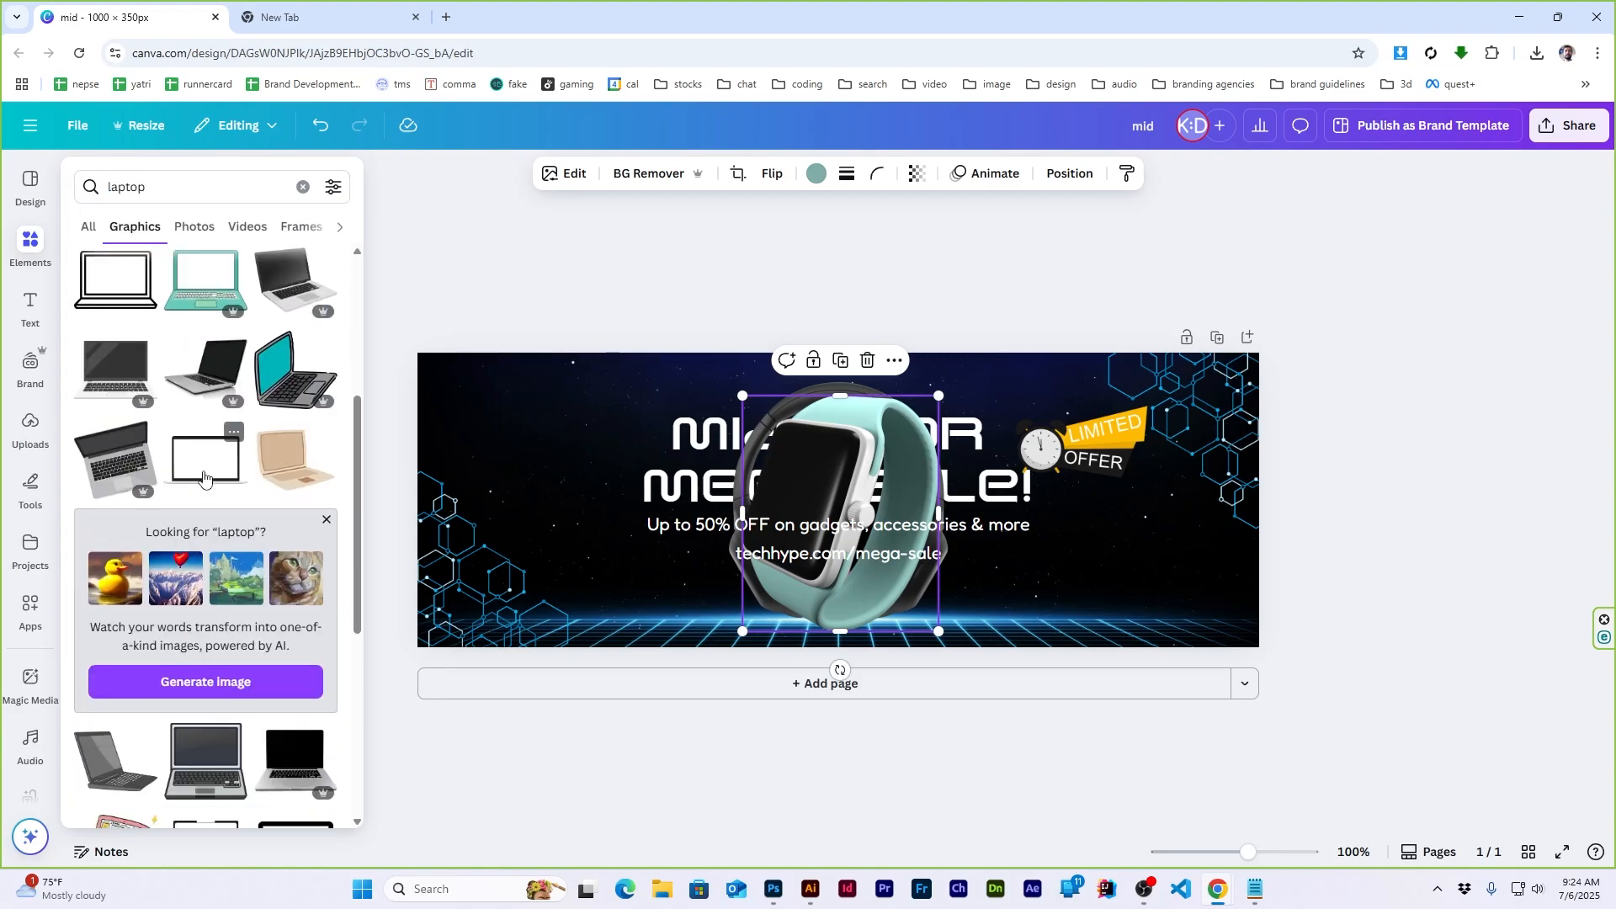
scroll(203, 477, down, 4)
drag(202, 412, 819, 478)
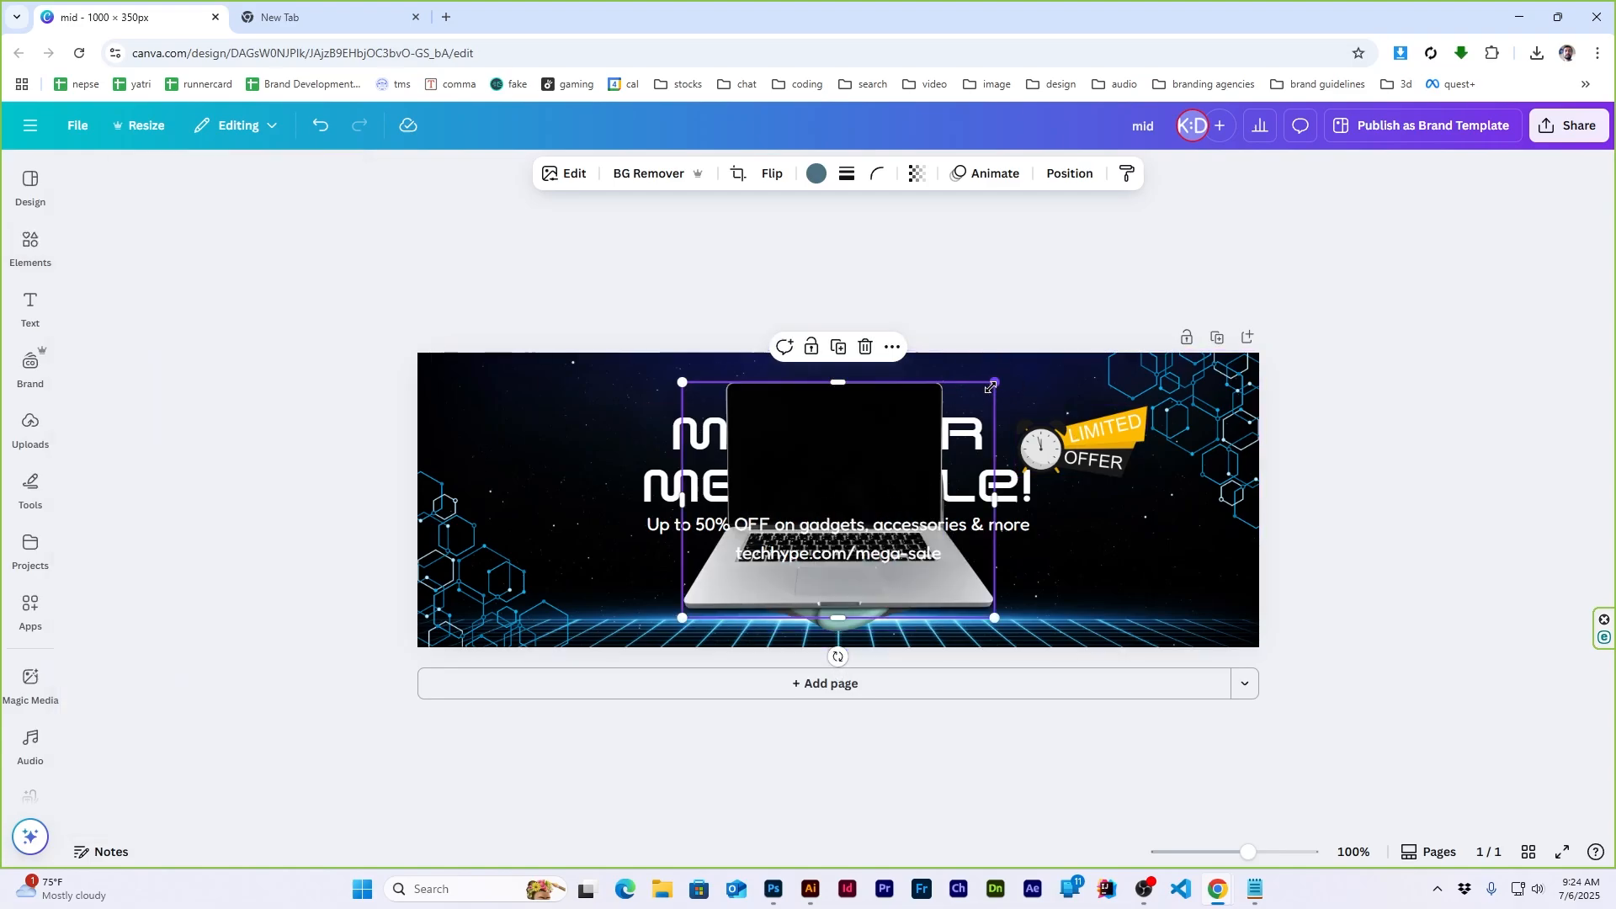
Shrink the laptop and smartwatch to small cutouts and place the laptop beyond the Shop Now button's far side
drag(990, 387, 786, 539)
drag(720, 598, 1010, 591)
click(1050, 453)
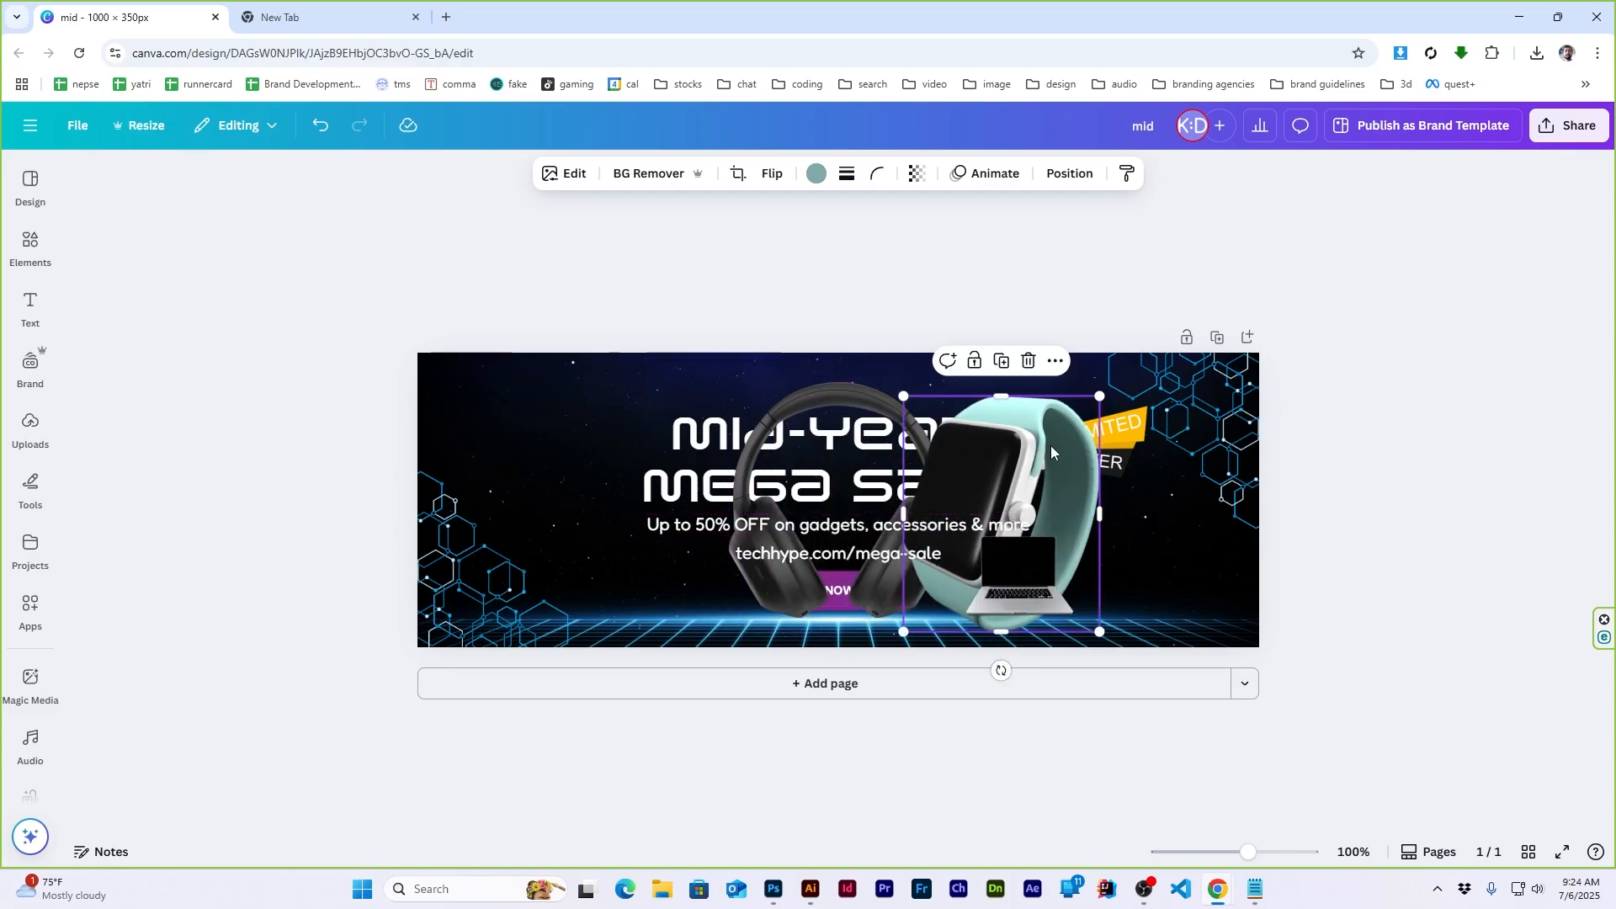
drag(1099, 395, 960, 563)
Shrink and tilt the headphones on the opposite side of the Shop Now button, and lower the laptop onto the glowing grid floor
drag(845, 456, 644, 493)
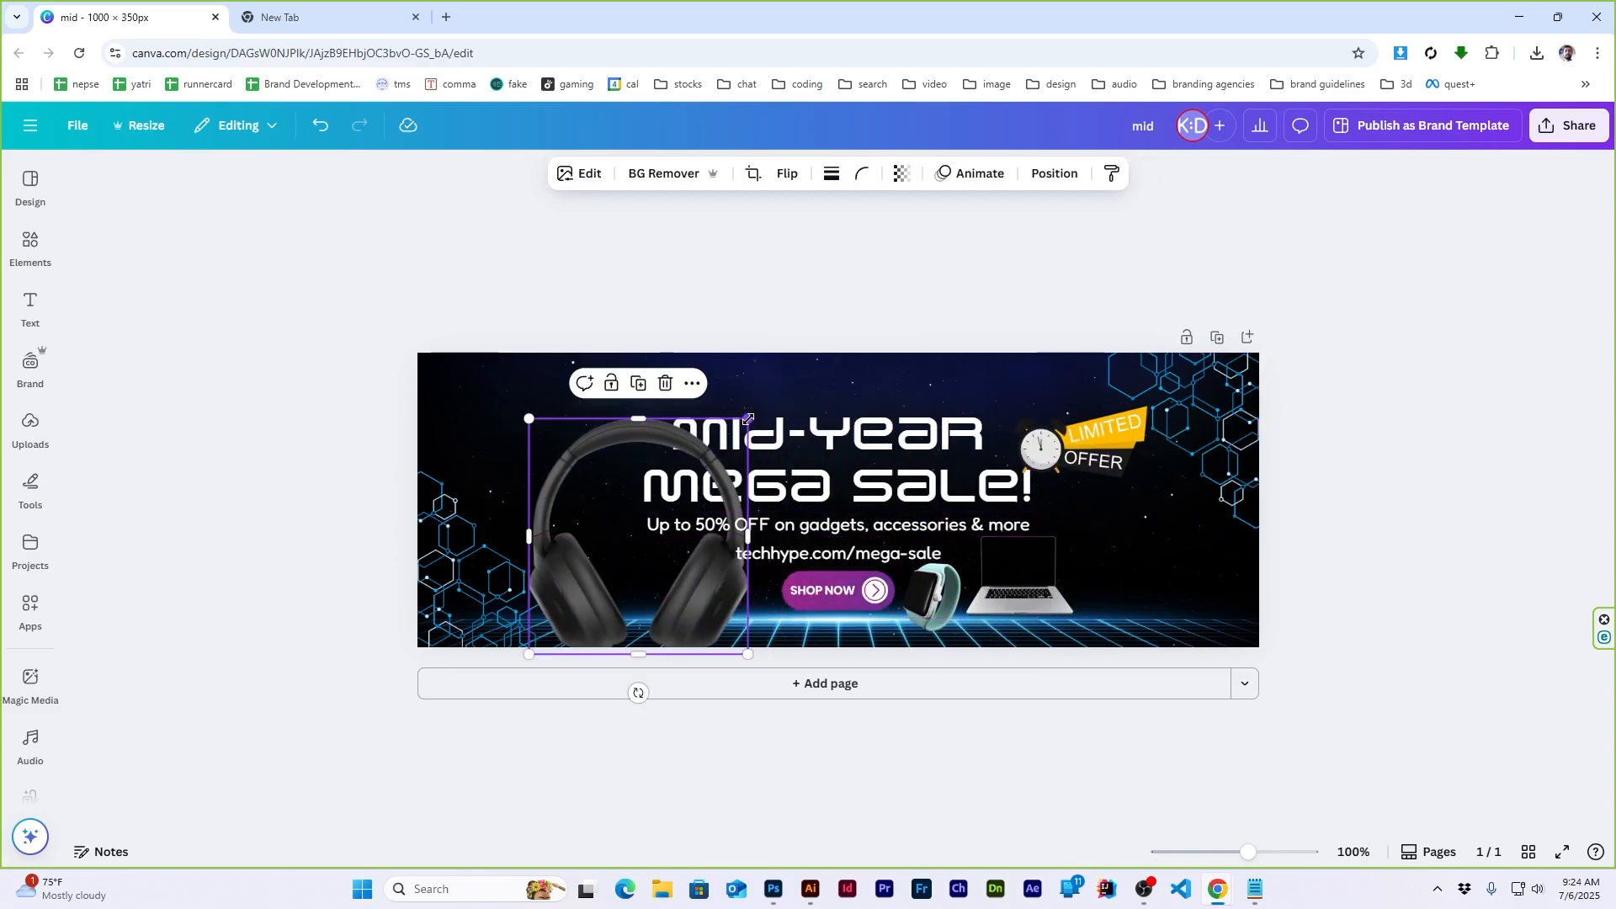
drag(748, 418, 702, 581)
mouse_move(704, 662)
mouse_down()
mouse_move(736, 656)
mouse_move(705, 665)
mouse_up()
drag(1019, 579, 1006, 628)
click(930, 599)
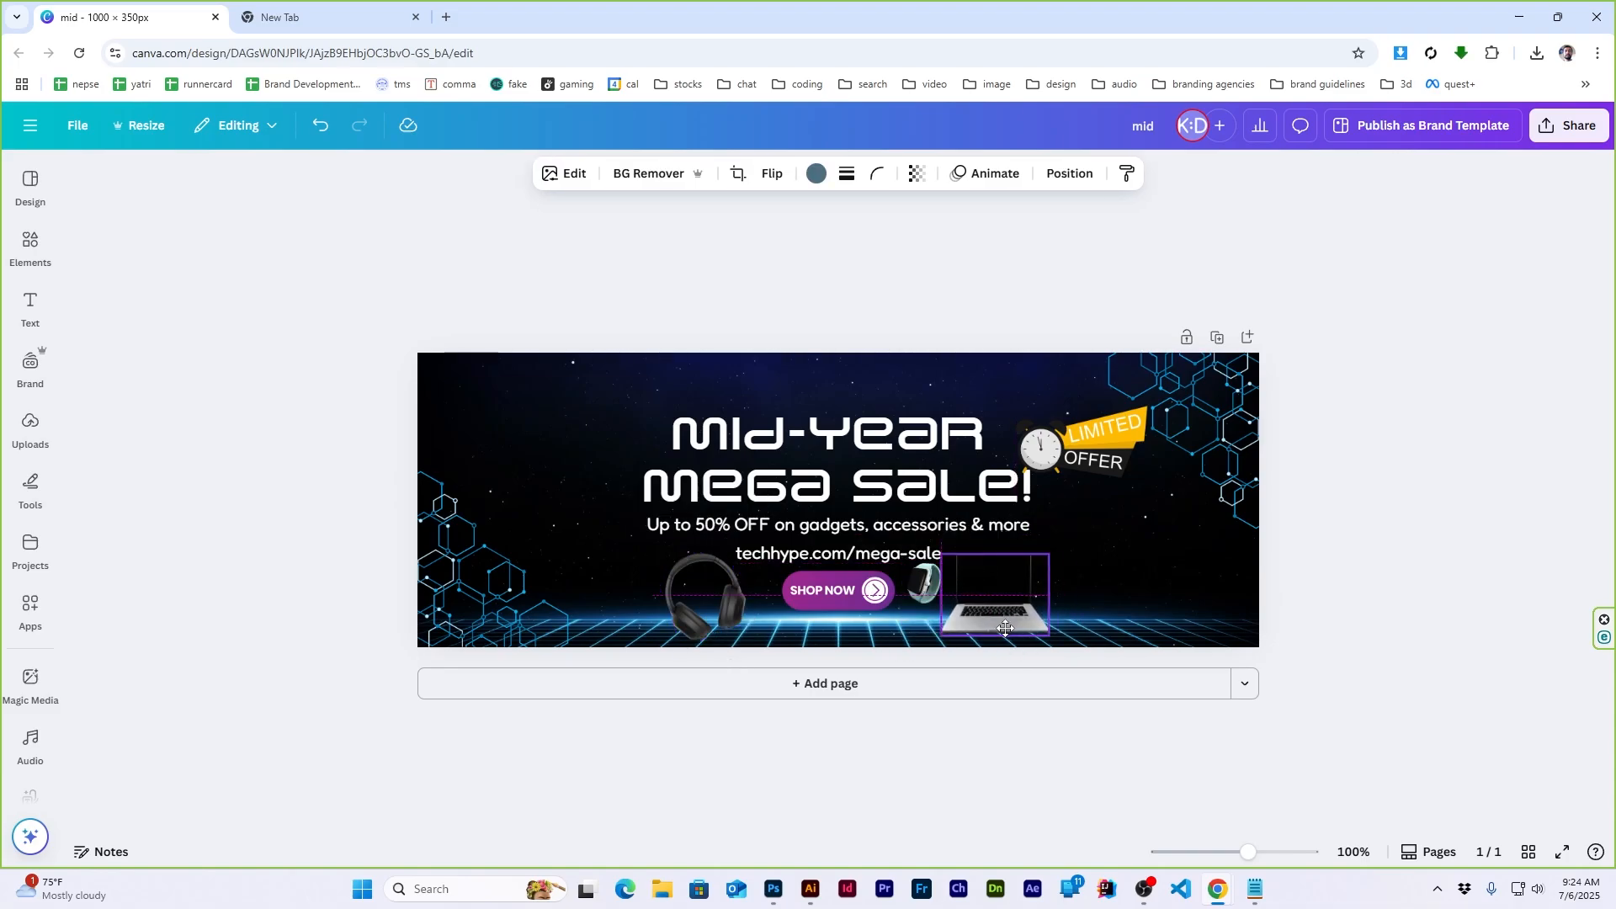
click(1355, 495)
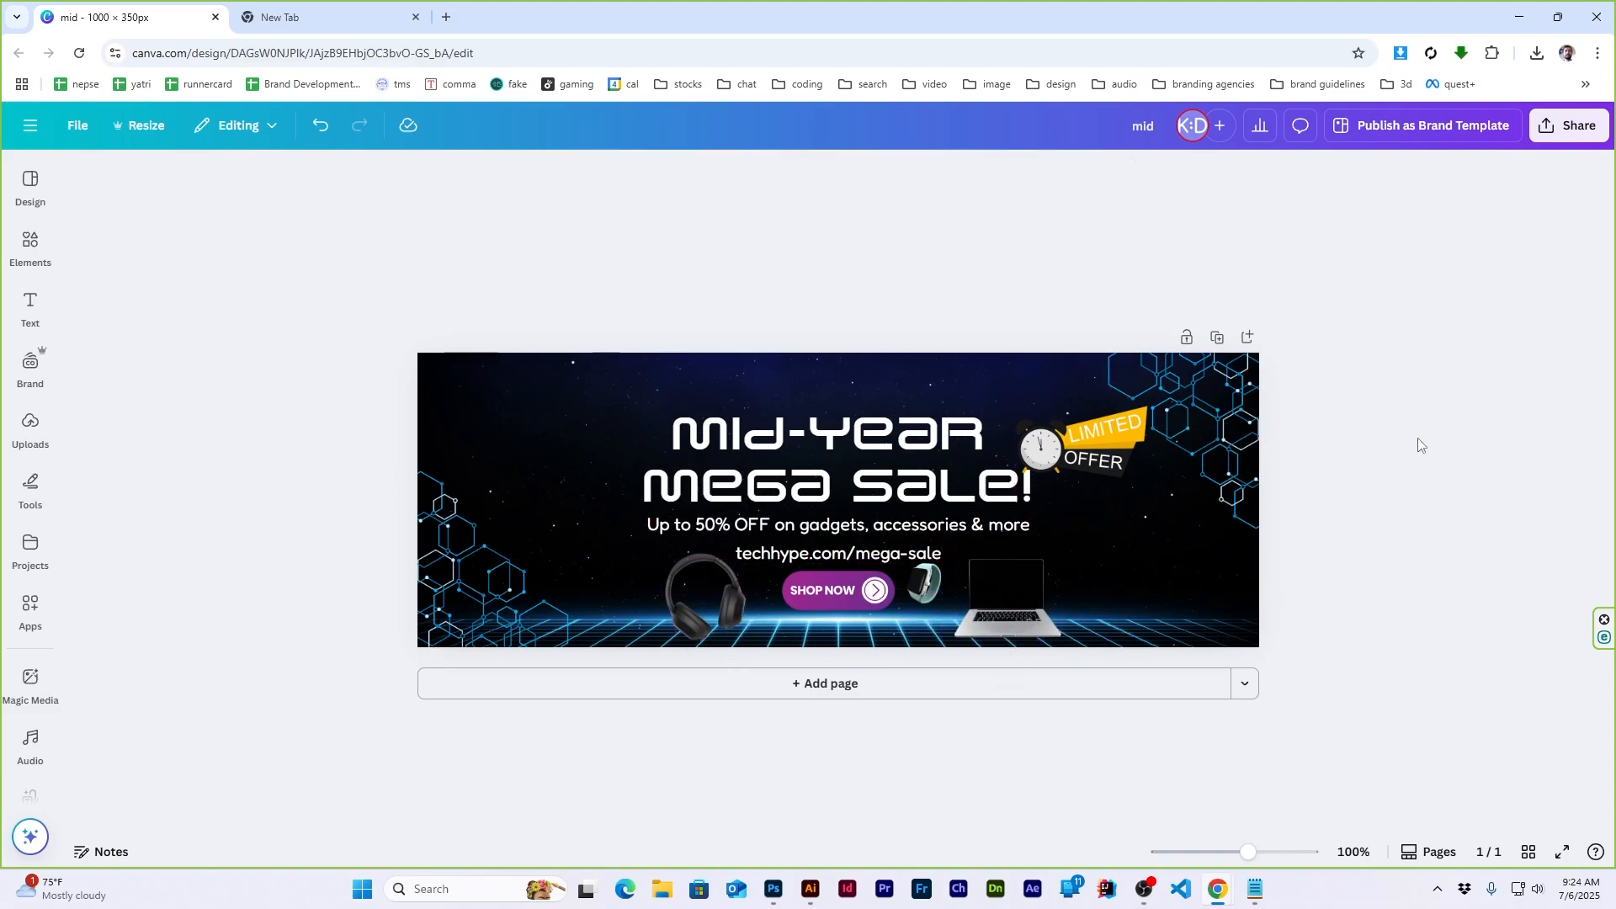
Set the font size of the techhype.com/mega-sale text to 12
click(936, 554)
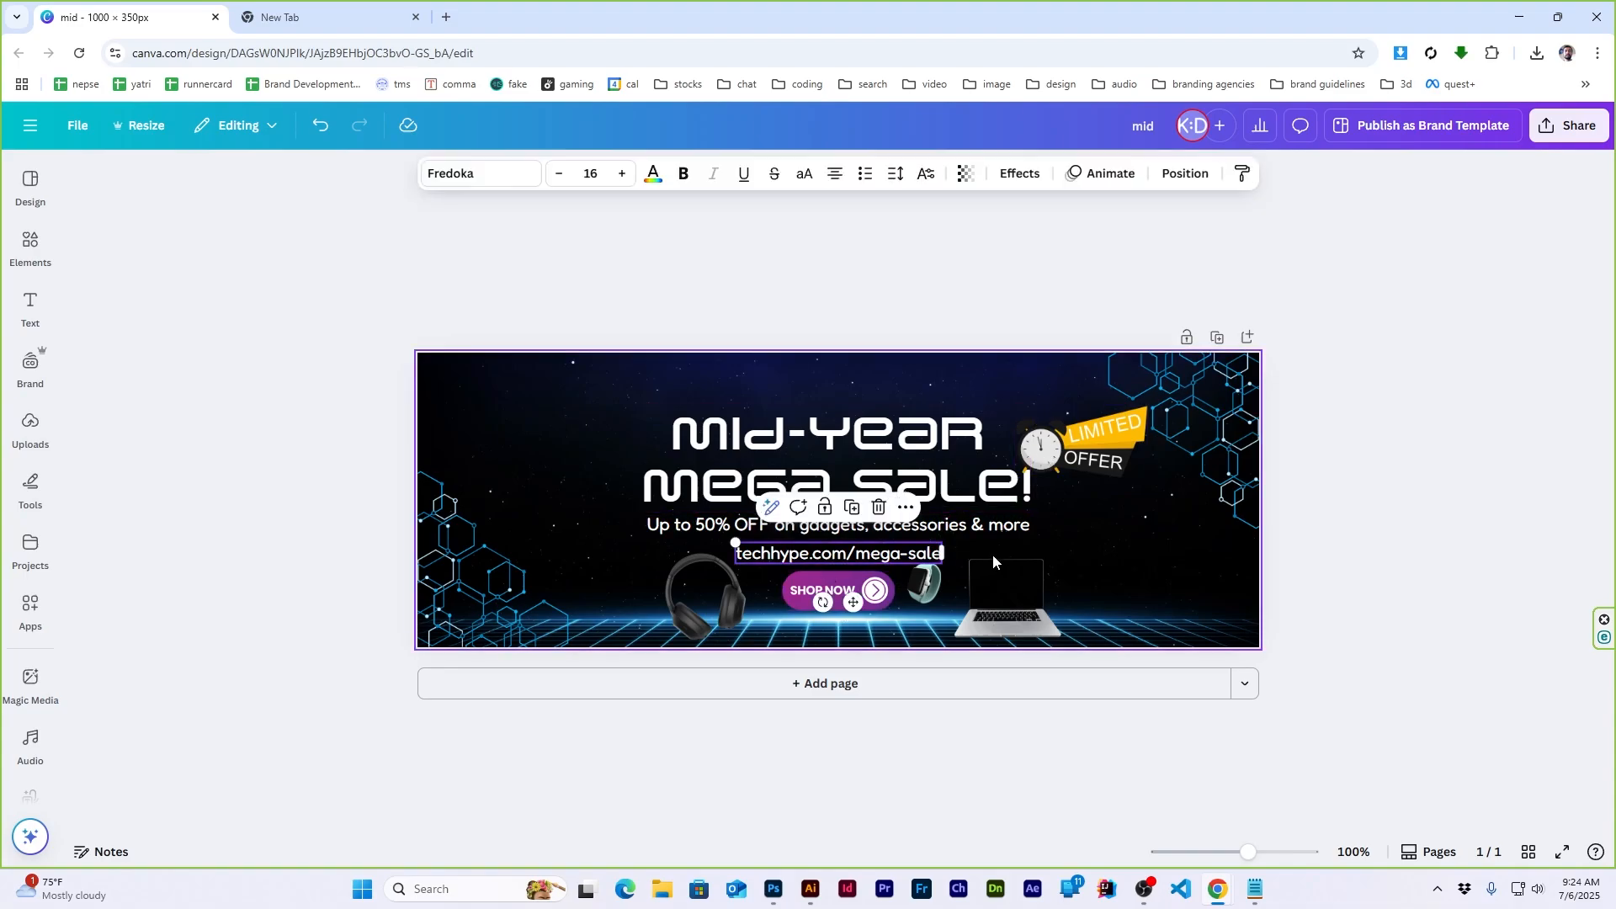
click(558, 174)
click(559, 174)
click(558, 173)
click(559, 174)
click(1498, 433)
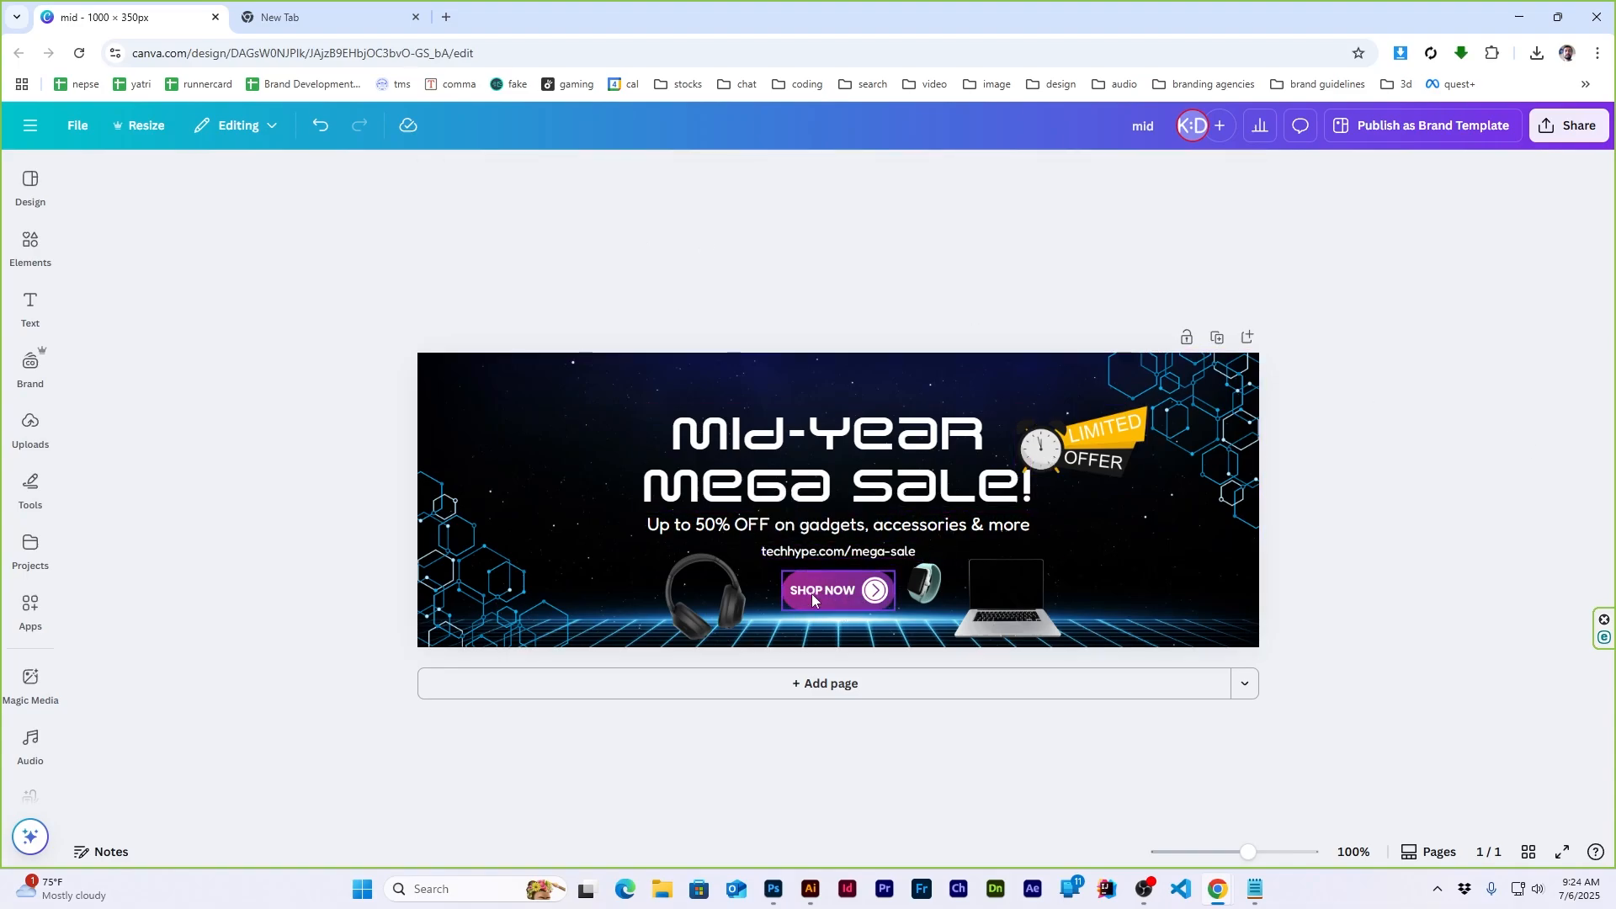
Move the web address to the banner's lower edge and raise the Shop Now button to just under the subheadline
drag(818, 556, 825, 639)
click(1334, 513)
drag(827, 584, 829, 557)
key(Escape)
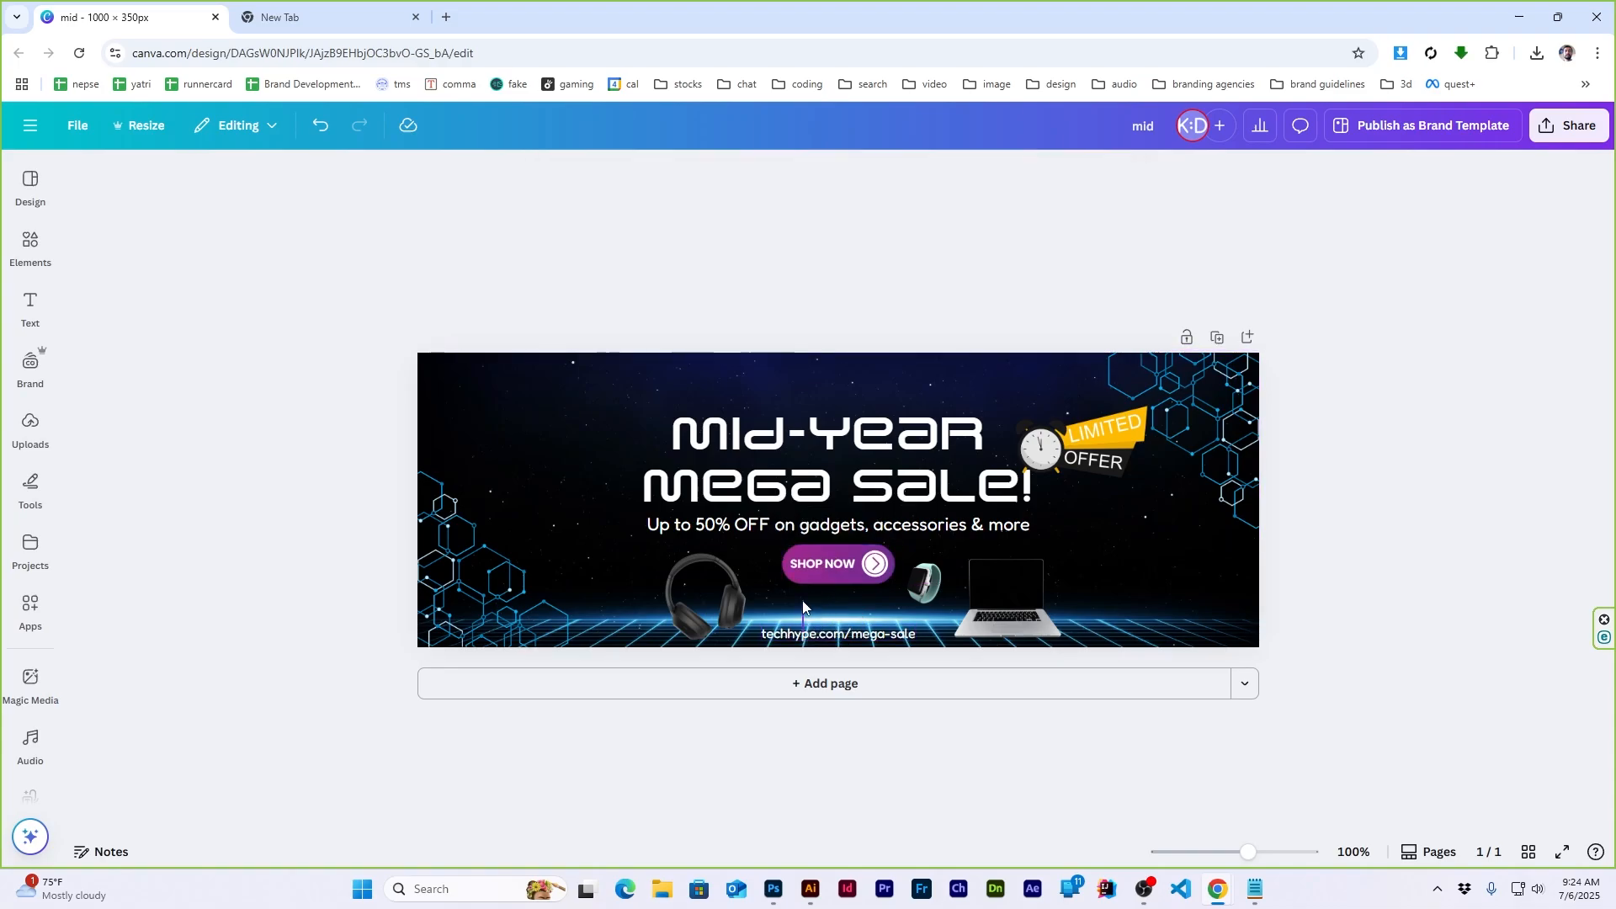
Undo the lock on the web address text, place it just below the Shop Now button, and shift the smartwatch slightly up
click(808, 633)
right_click(815, 637)
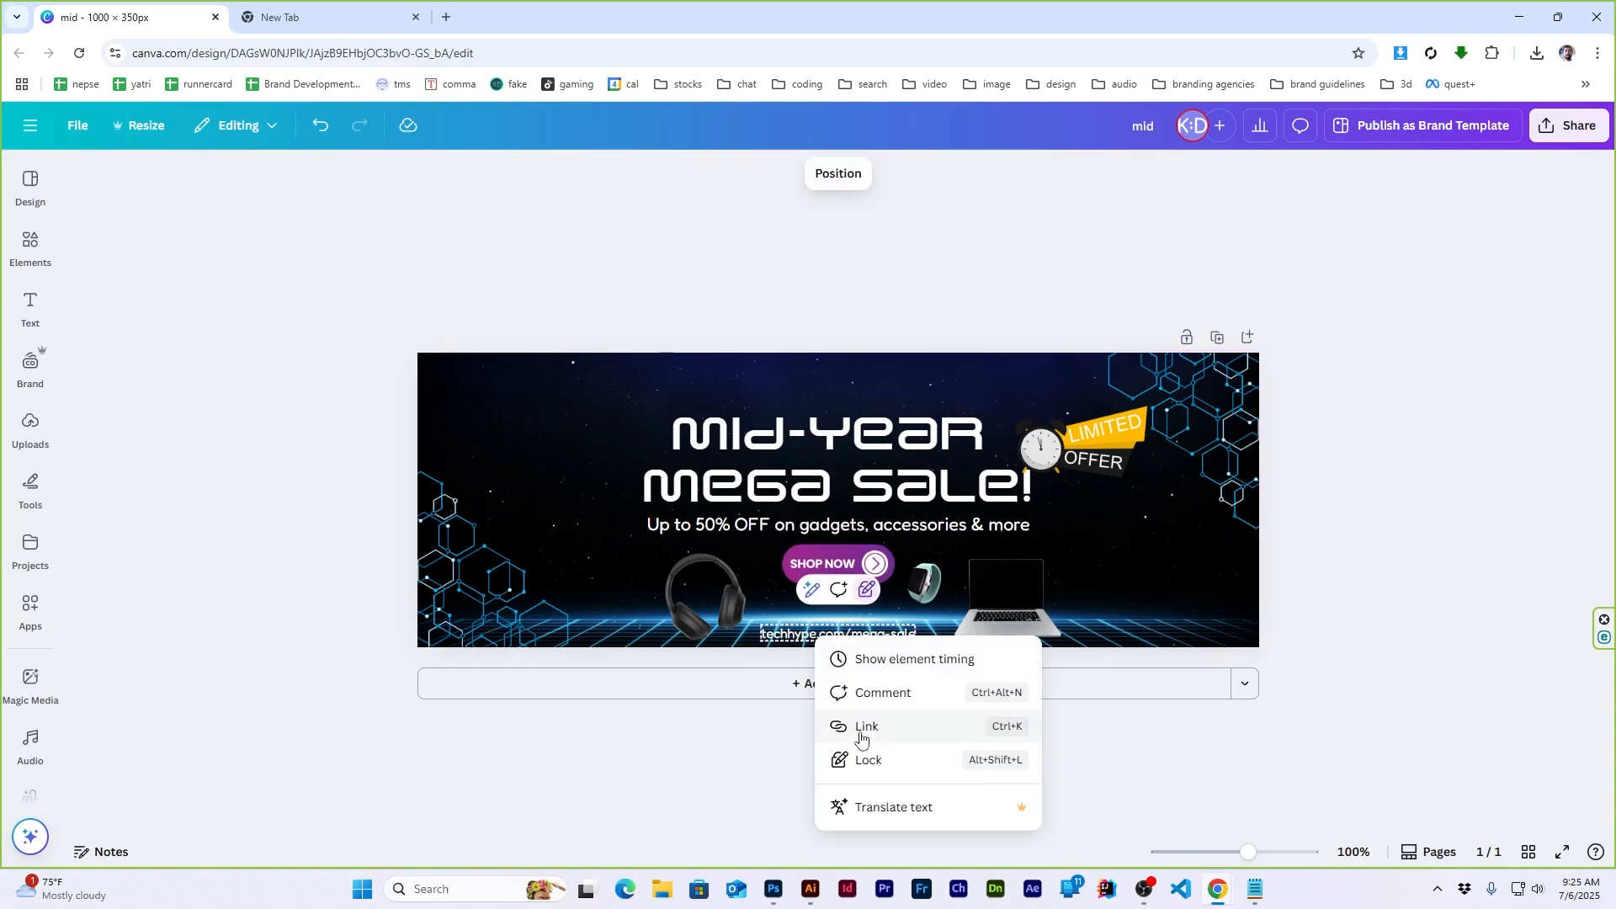
click(1351, 508)
click(1151, 583)
click(866, 638)
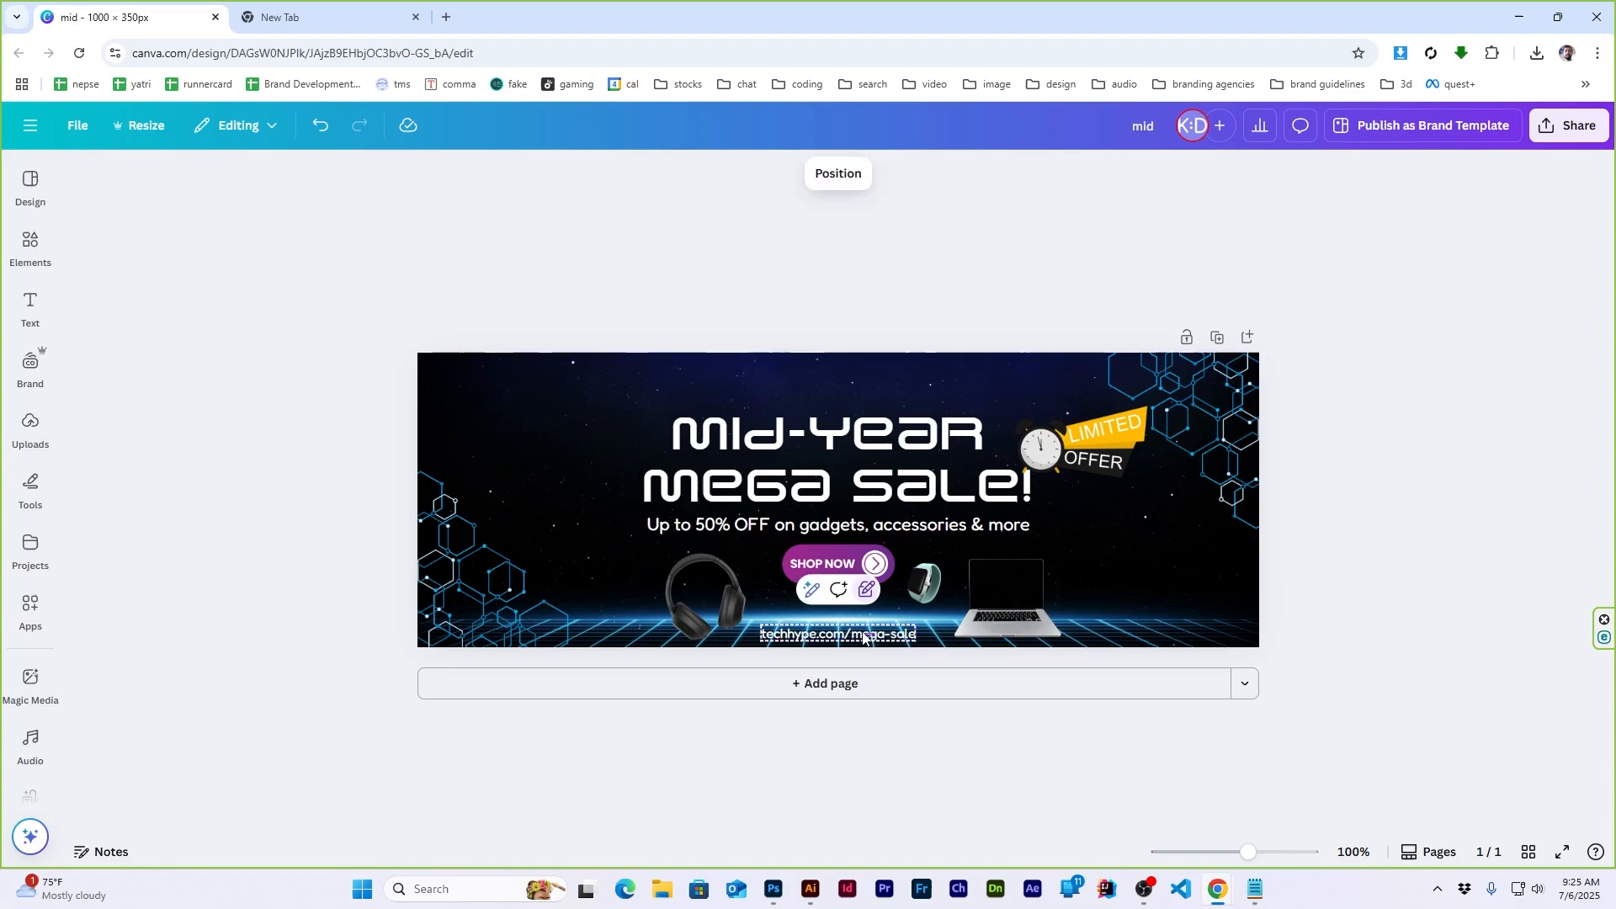
key(ctrl+z)
key(ctrl+z)
drag(836, 553, 939, 564)
click(1339, 462)
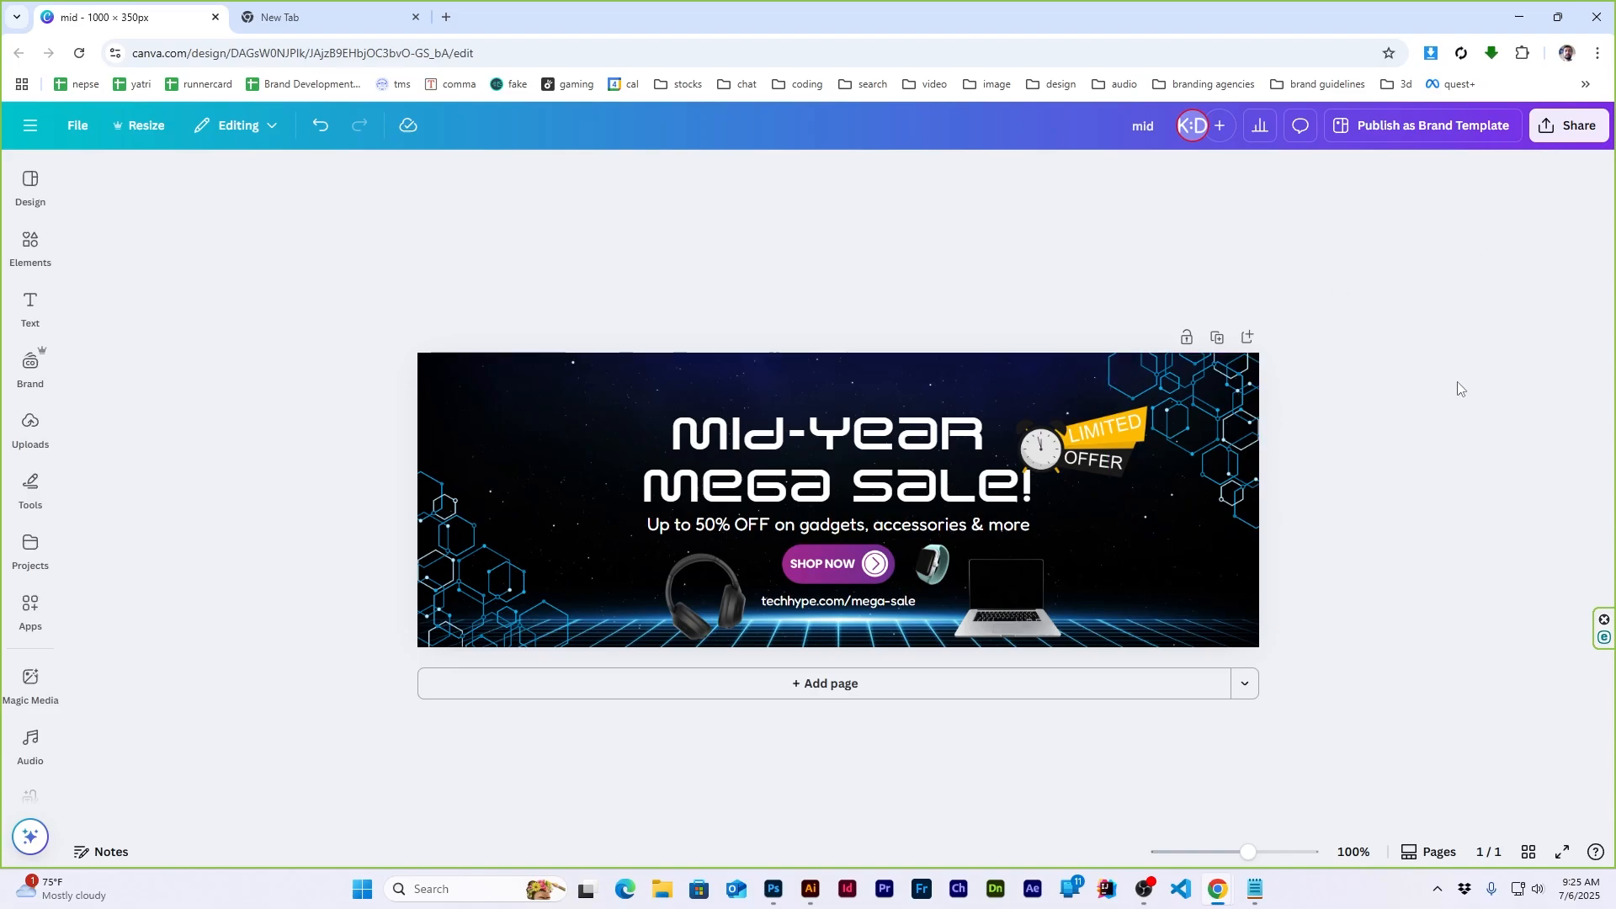
Colour the word SALE in the headline golden yellow and move the Limited Offer badge slightly up
double_click(935, 493)
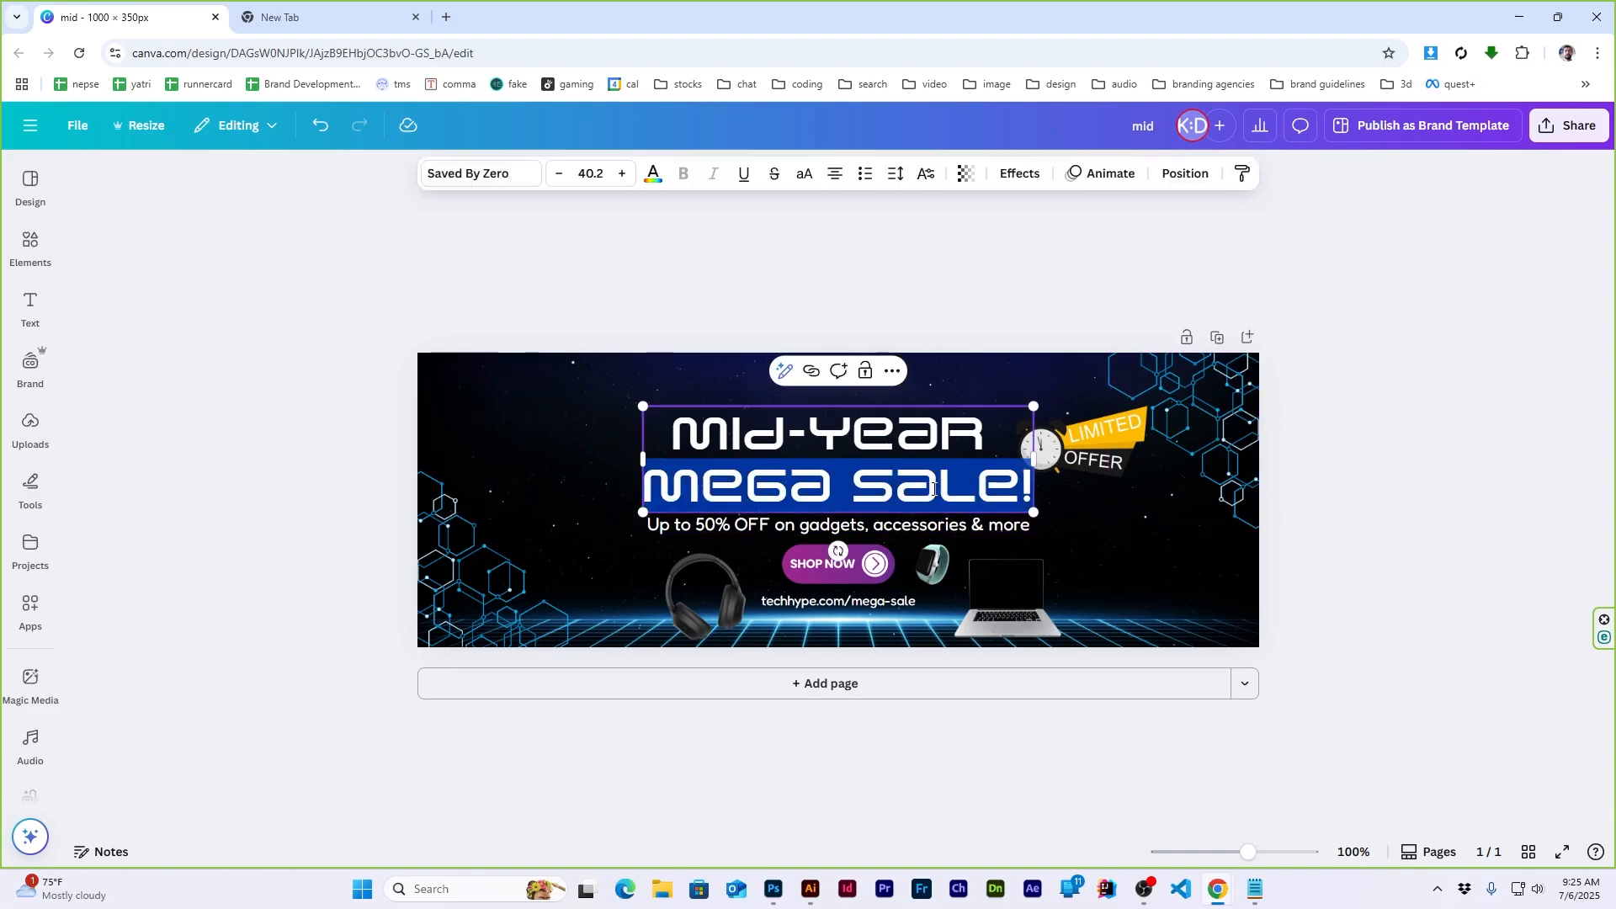
click(652, 173)
scroll(168, 632, down, 2)
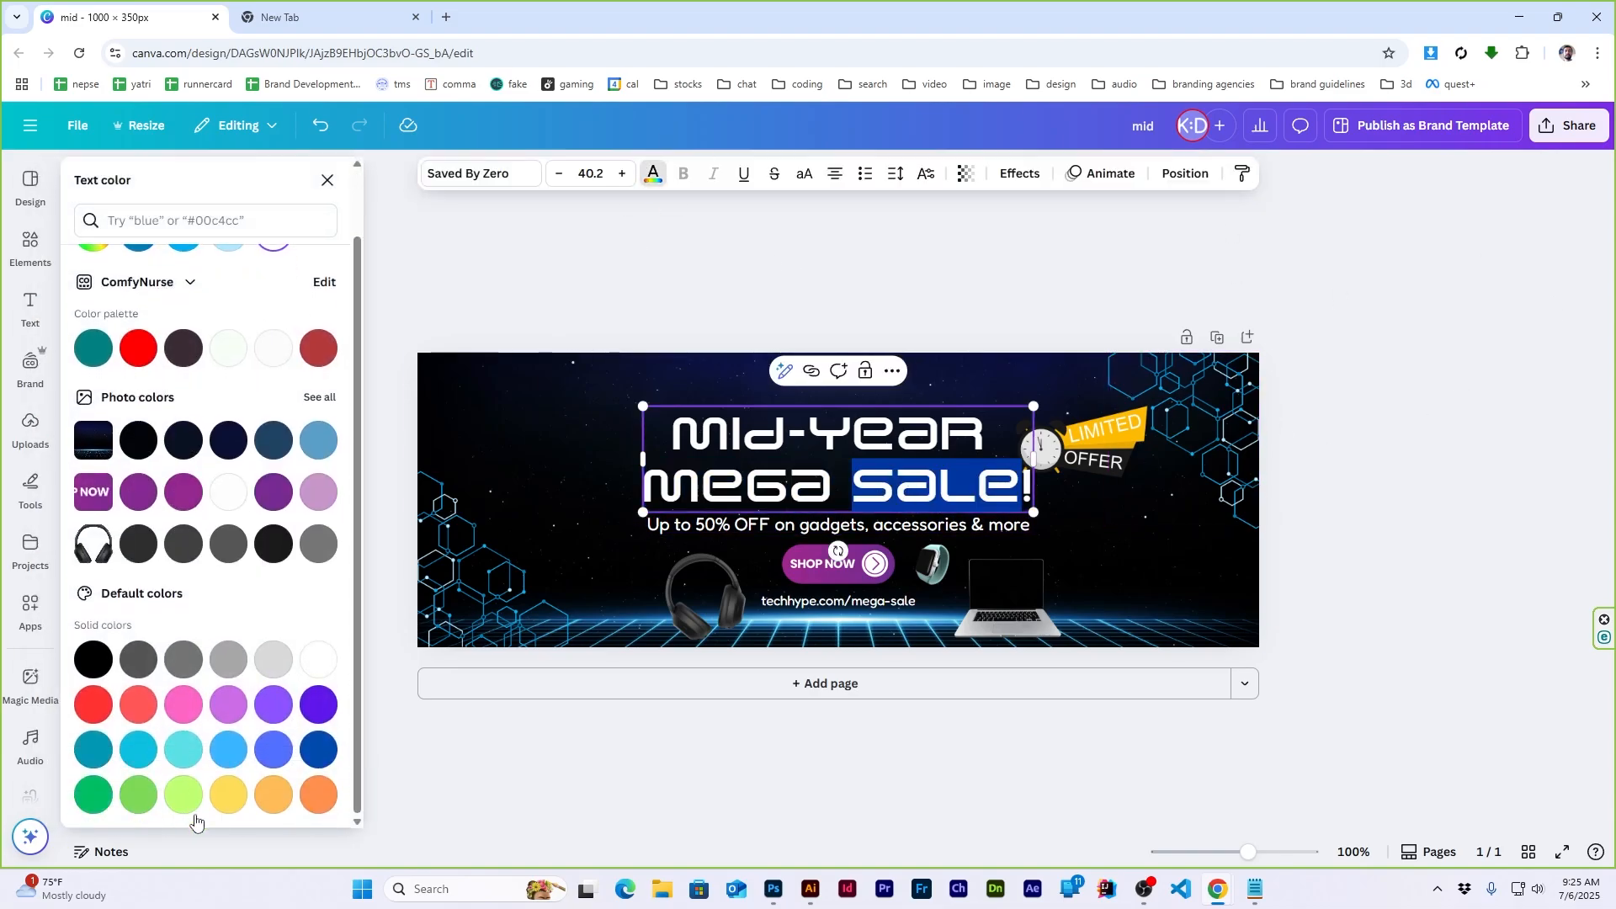
click(225, 795)
click(1357, 346)
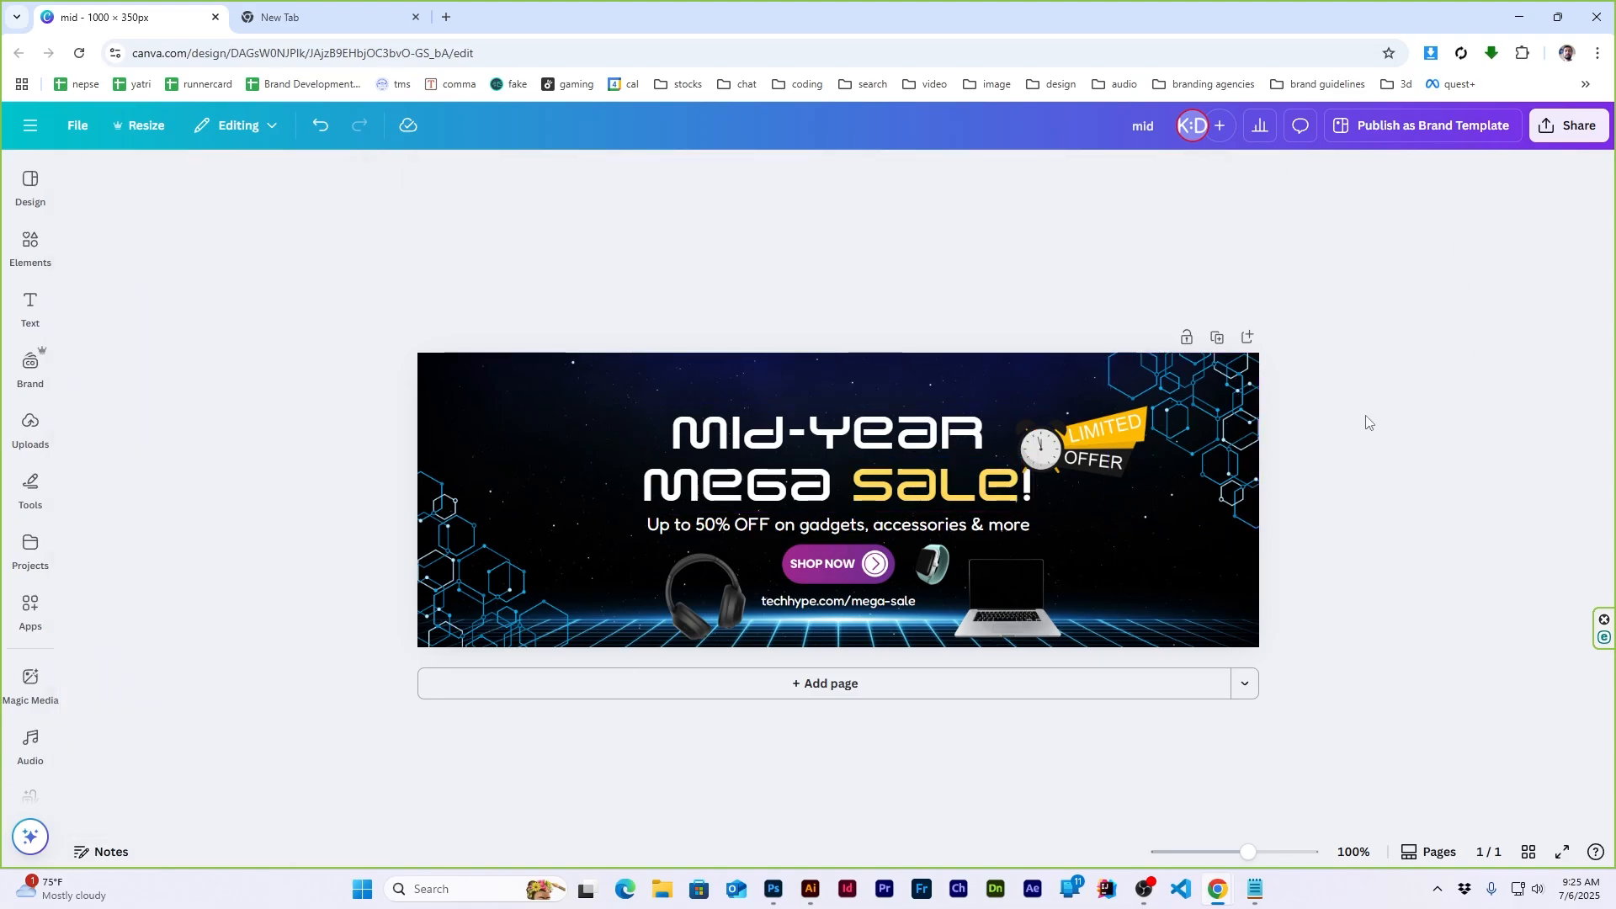
drag(1098, 444, 1090, 424)
click(1502, 325)
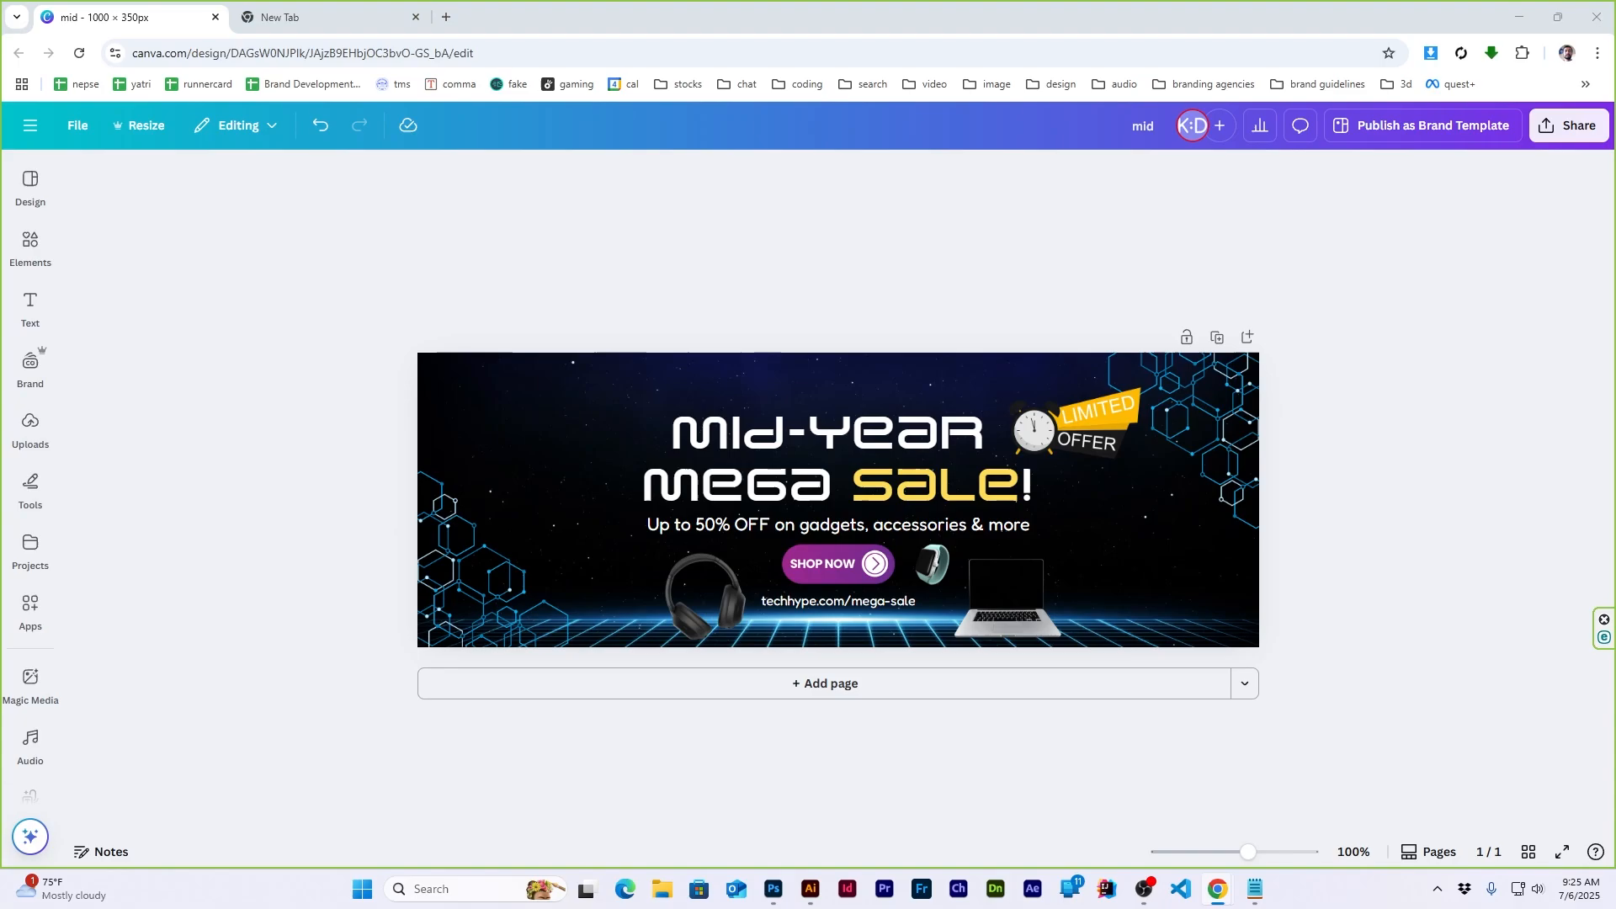
Group the headline, subheadline, Shop Now button and web address together
click(837, 603)
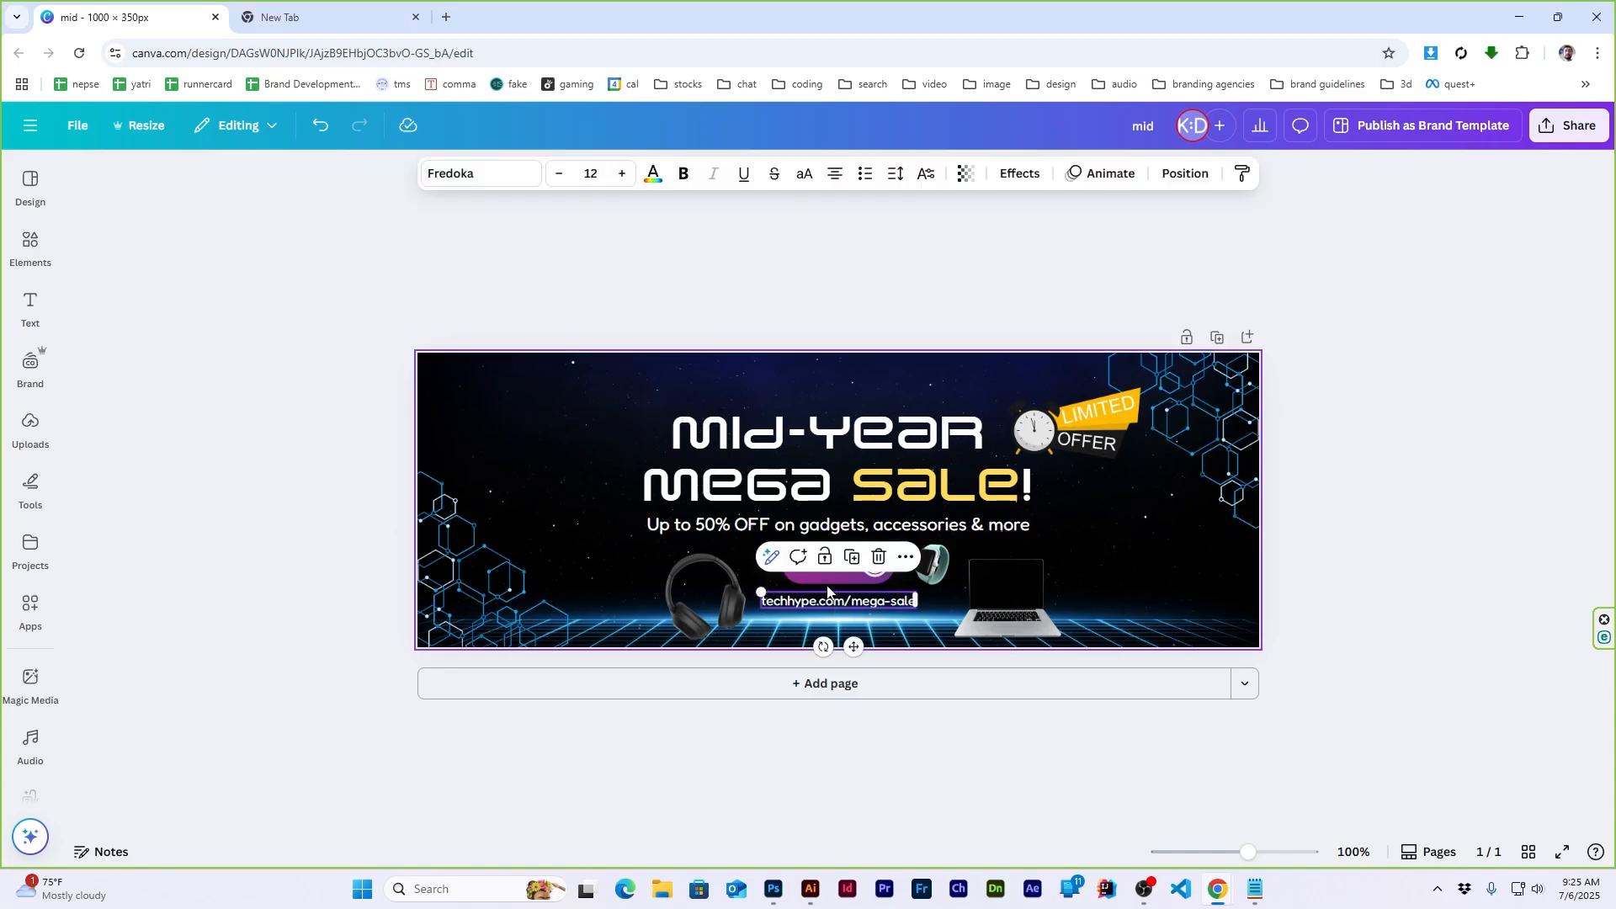
shift+click(836, 564)
shift+click(837, 525)
shift+click(836, 487)
click(1222, 173)
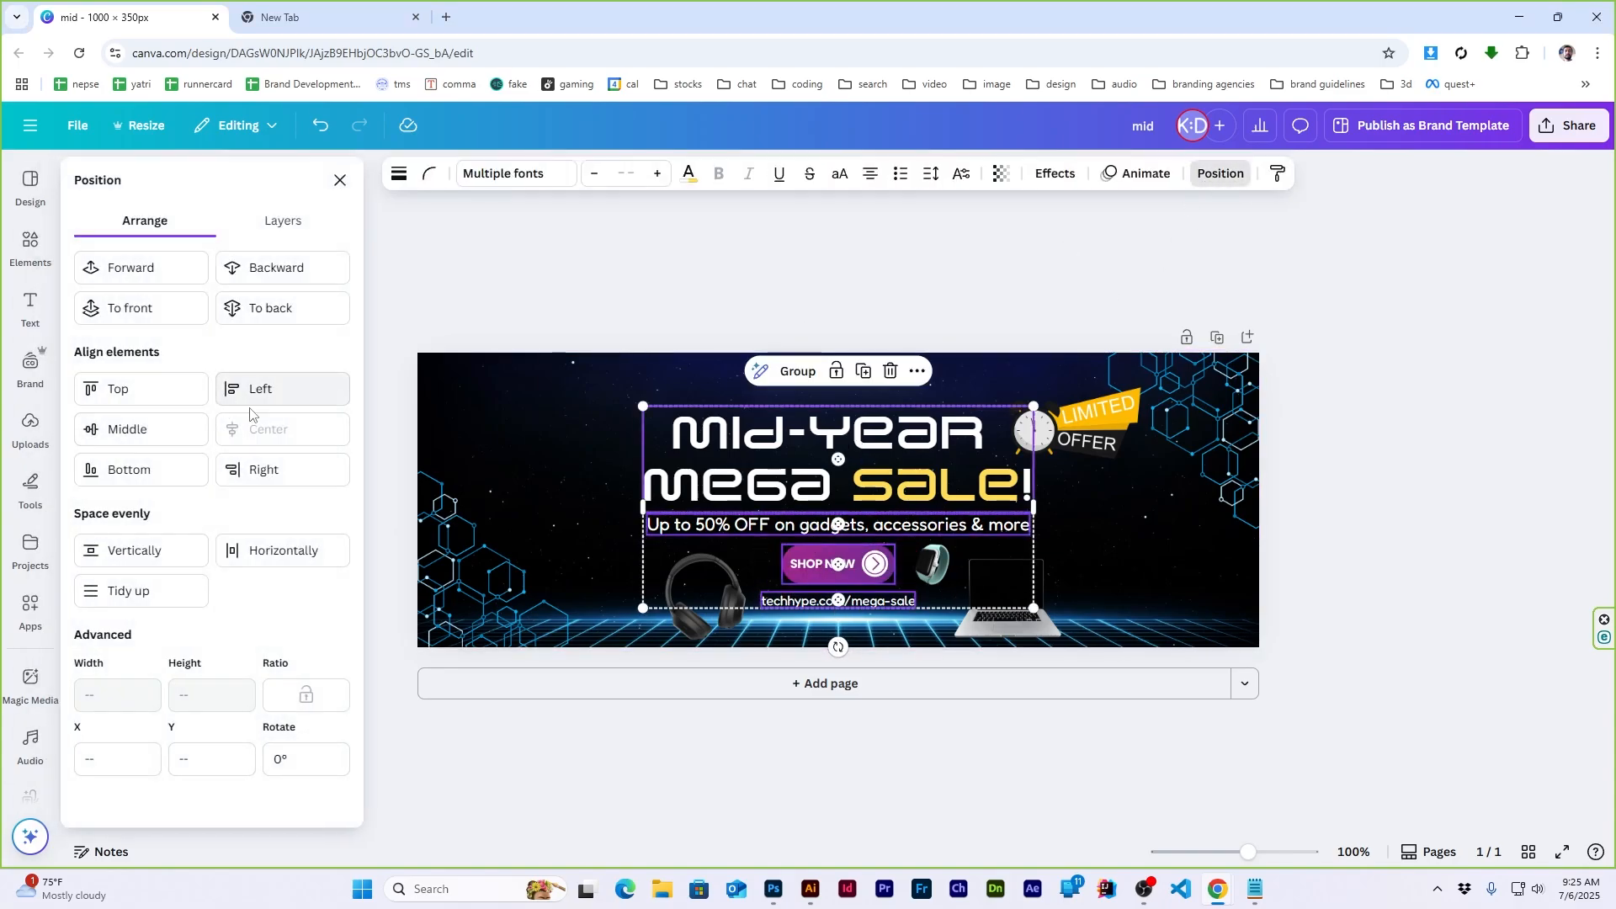
click(339, 180)
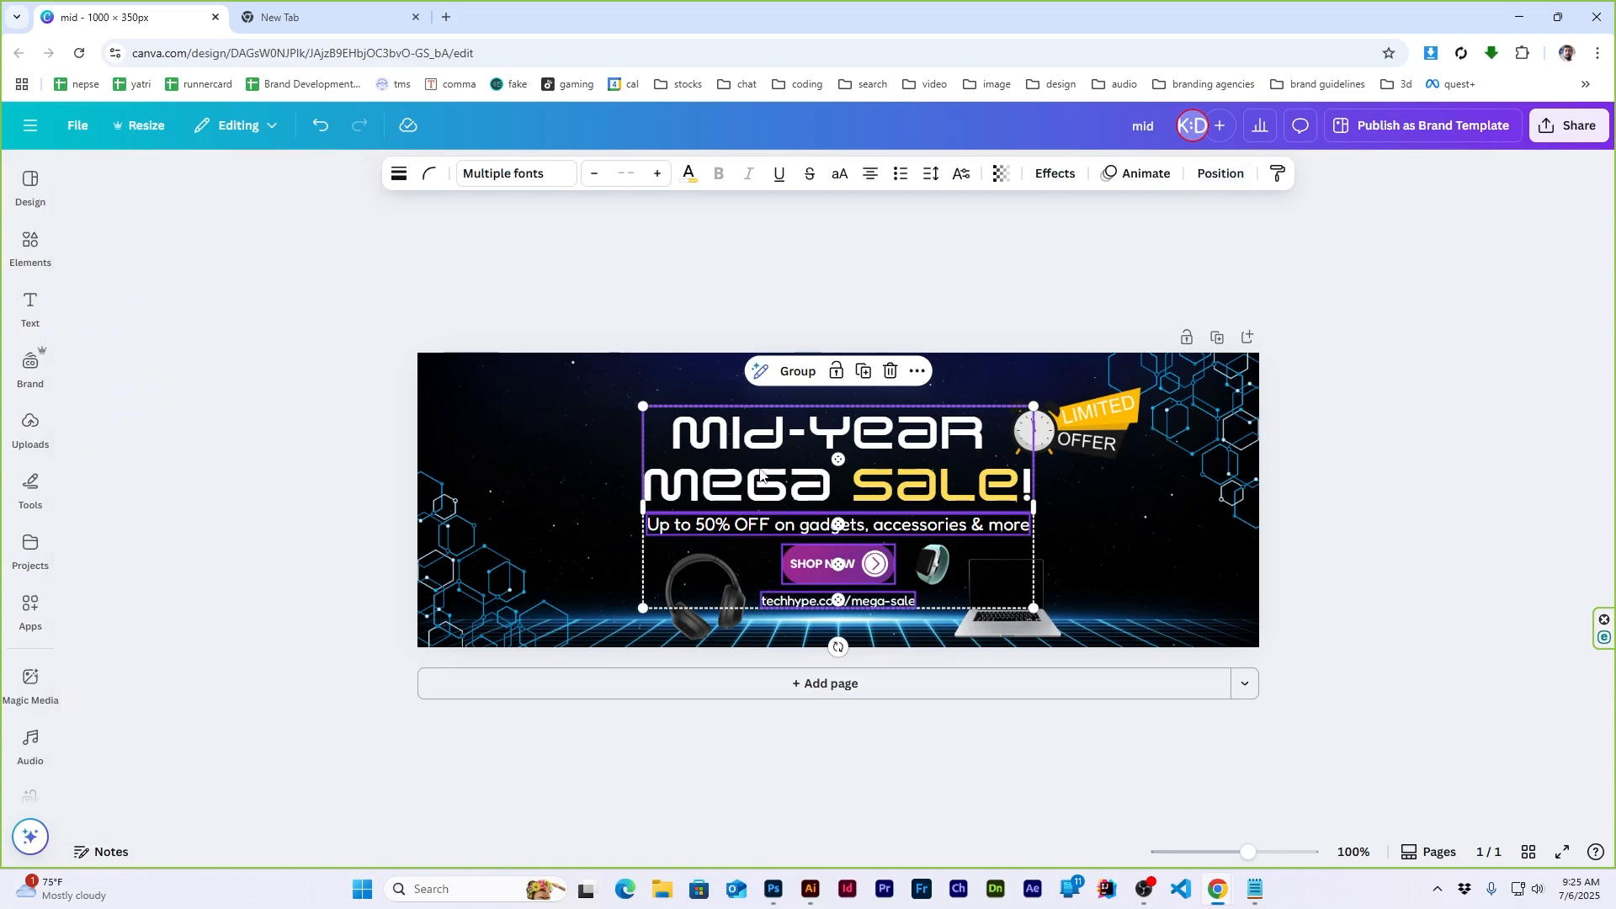
right_click(785, 505)
click(841, 653)
Align the text group to the vertical middle of the page and nudge the headphones slightly up beside it
click(1221, 173)
click(139, 448)
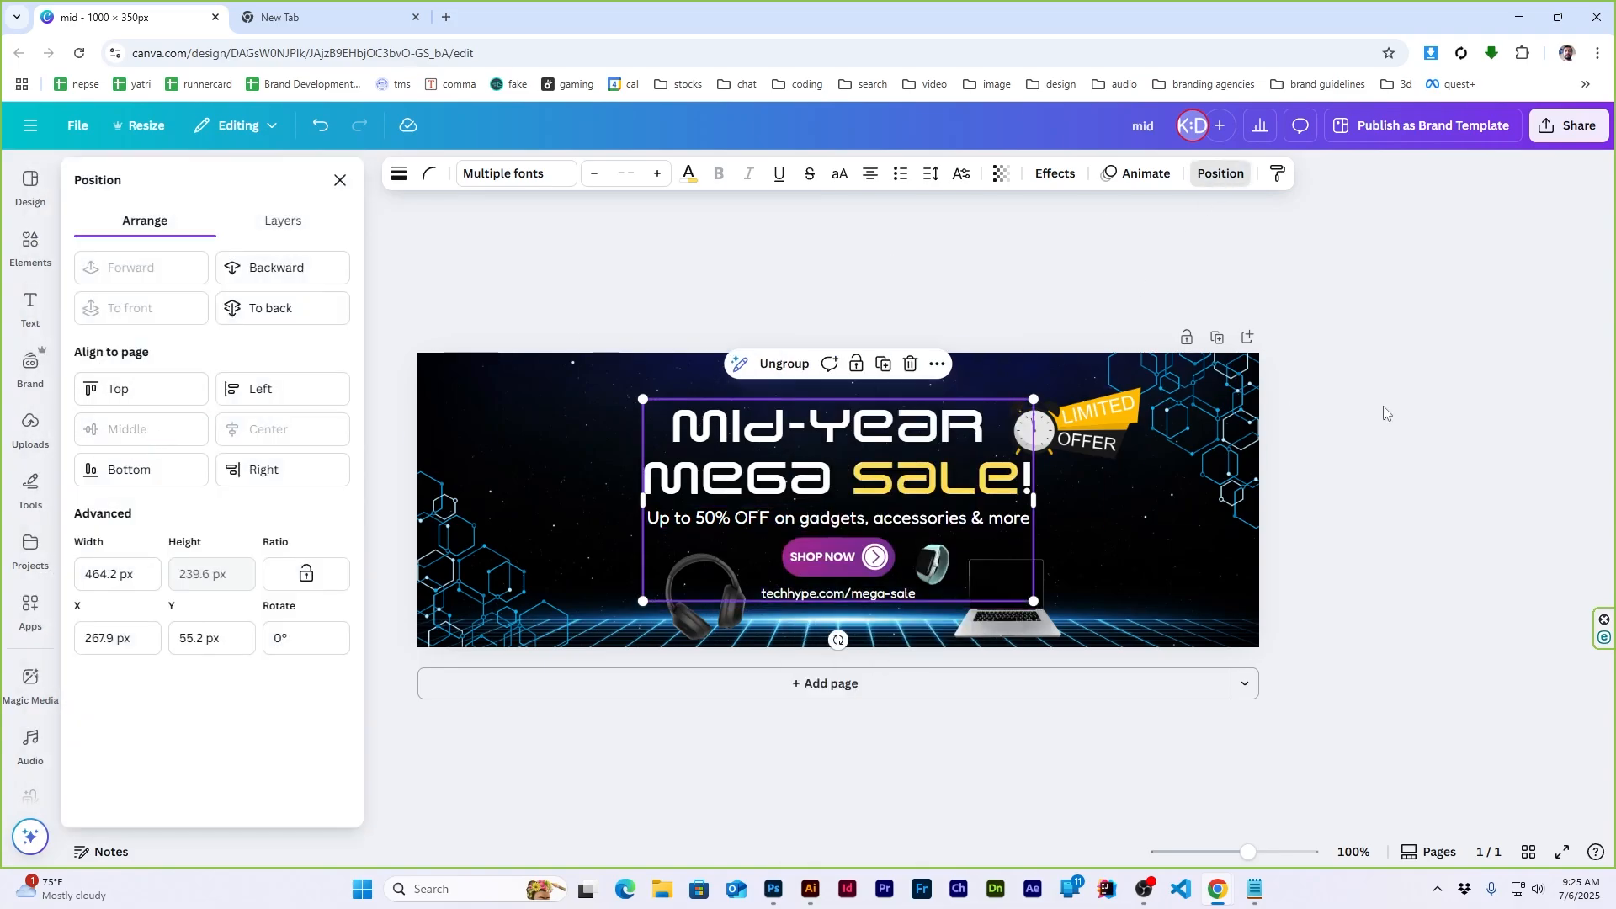
click(1384, 410)
drag(727, 608, 733, 602)
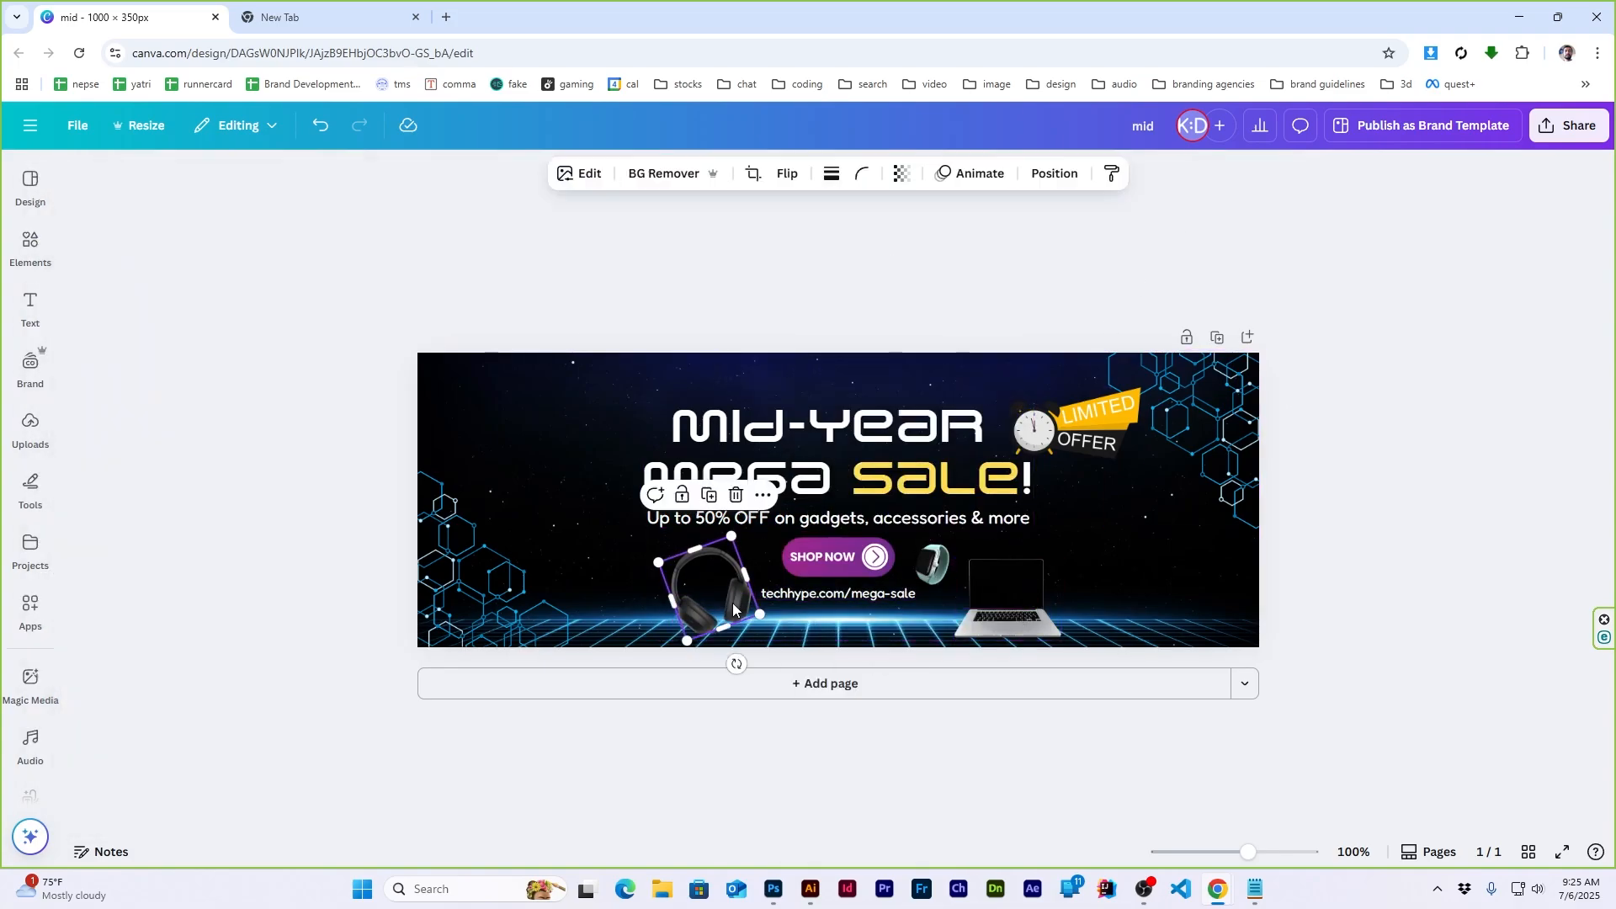
click(1363, 437)
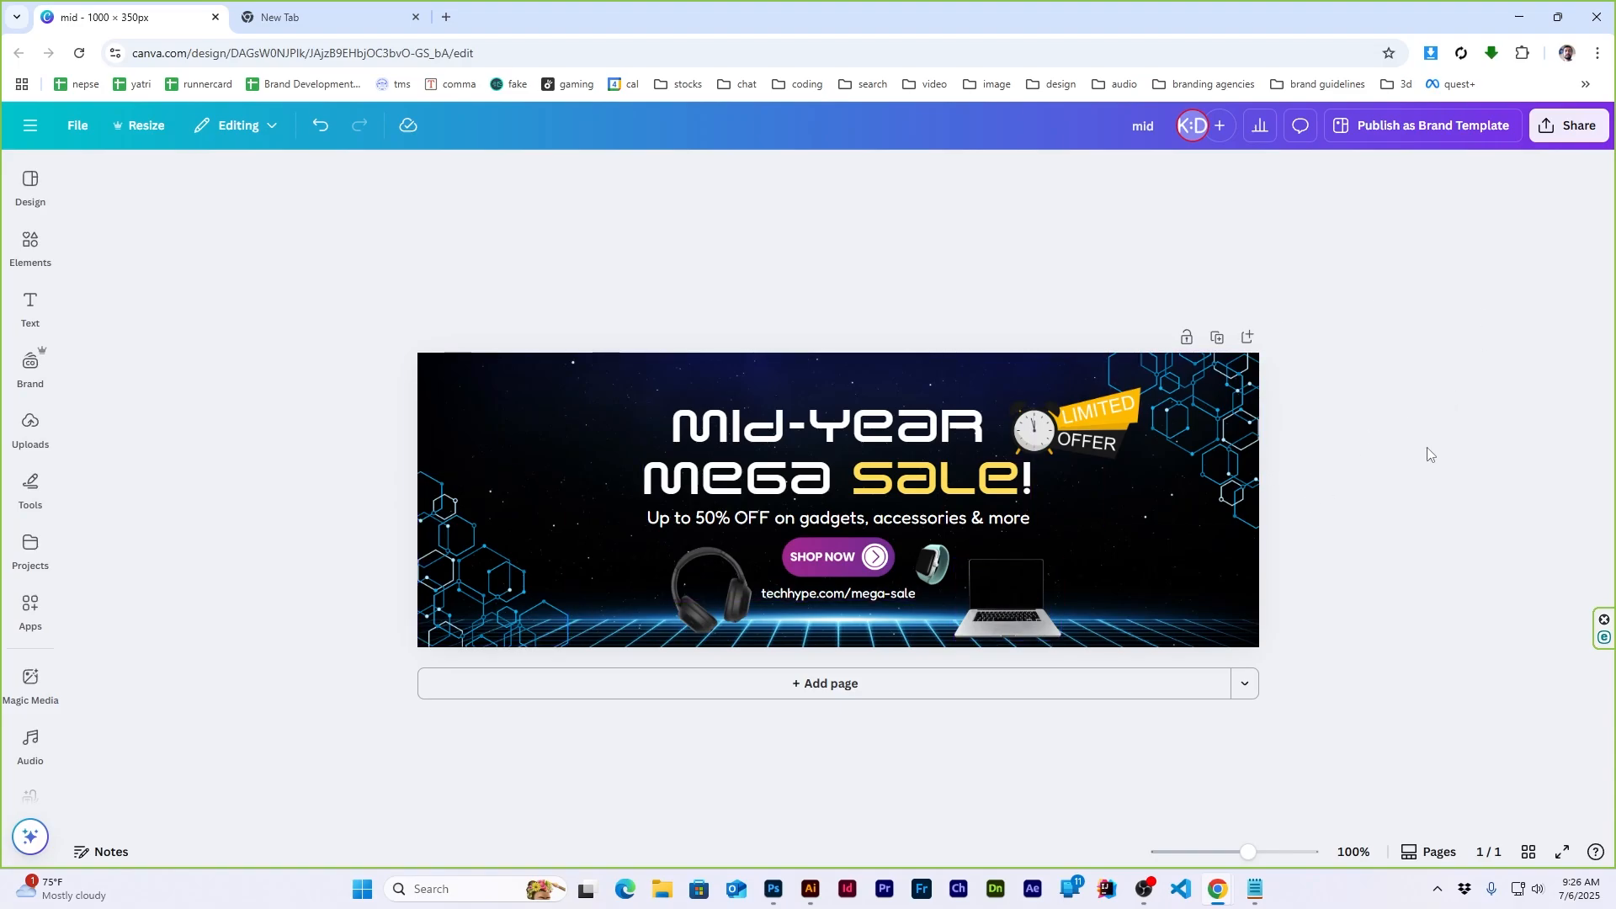
Add a blank second page to the design, check the remainder of the TechHype brief in Notepad, and close it
click(829, 686)
click(1255, 889)
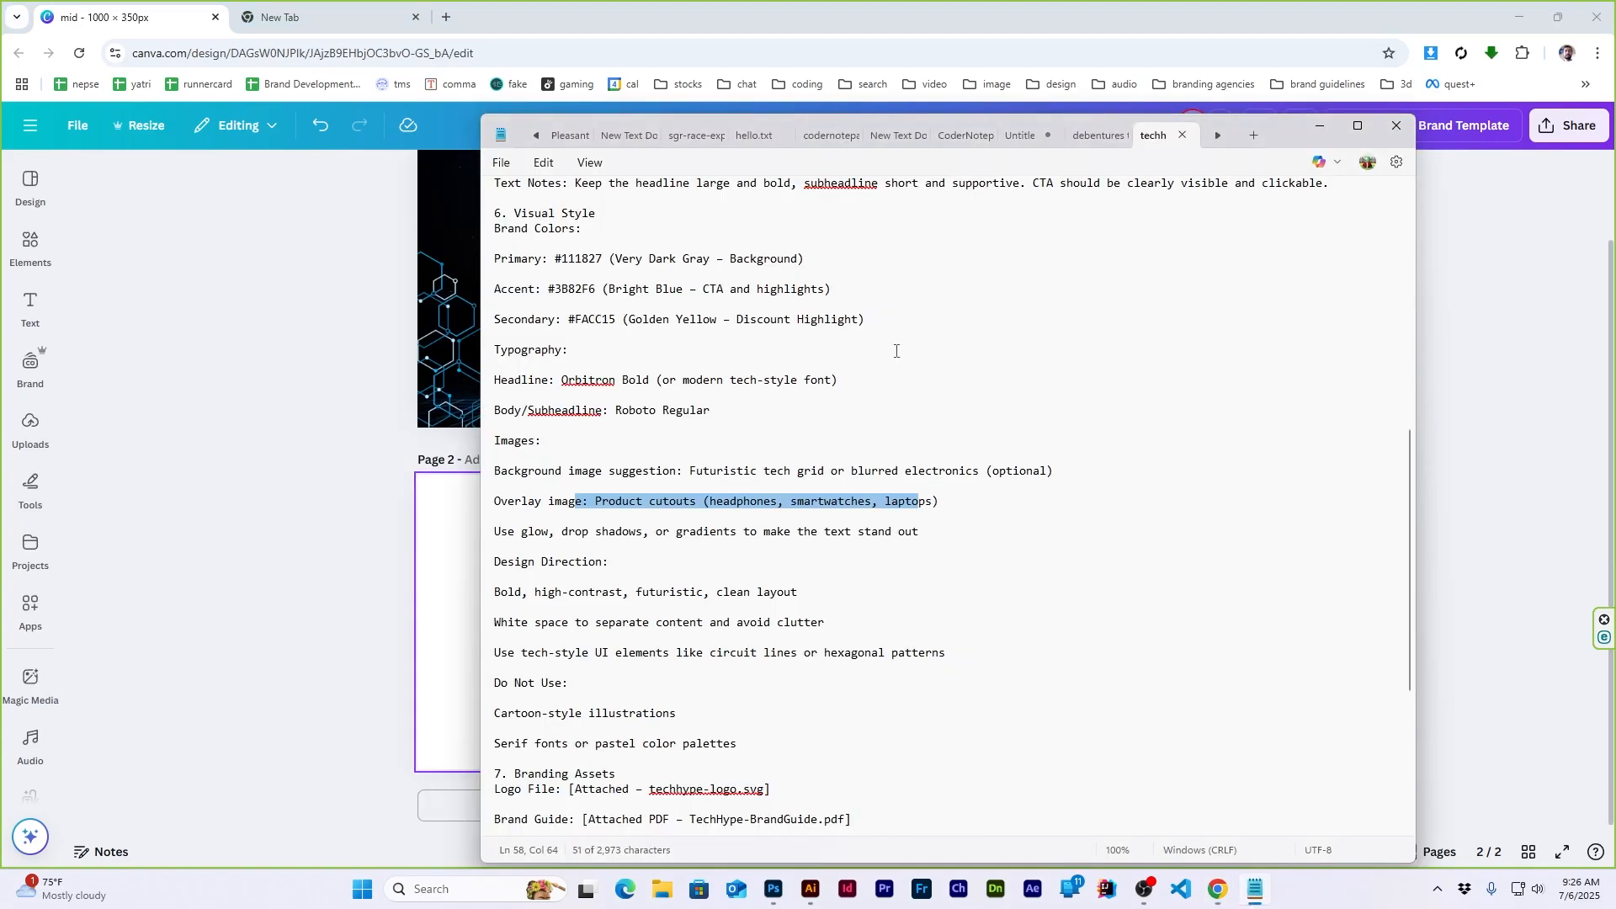
scroll(897, 350, down, 6)
click(1404, 130)
click(1519, 17)
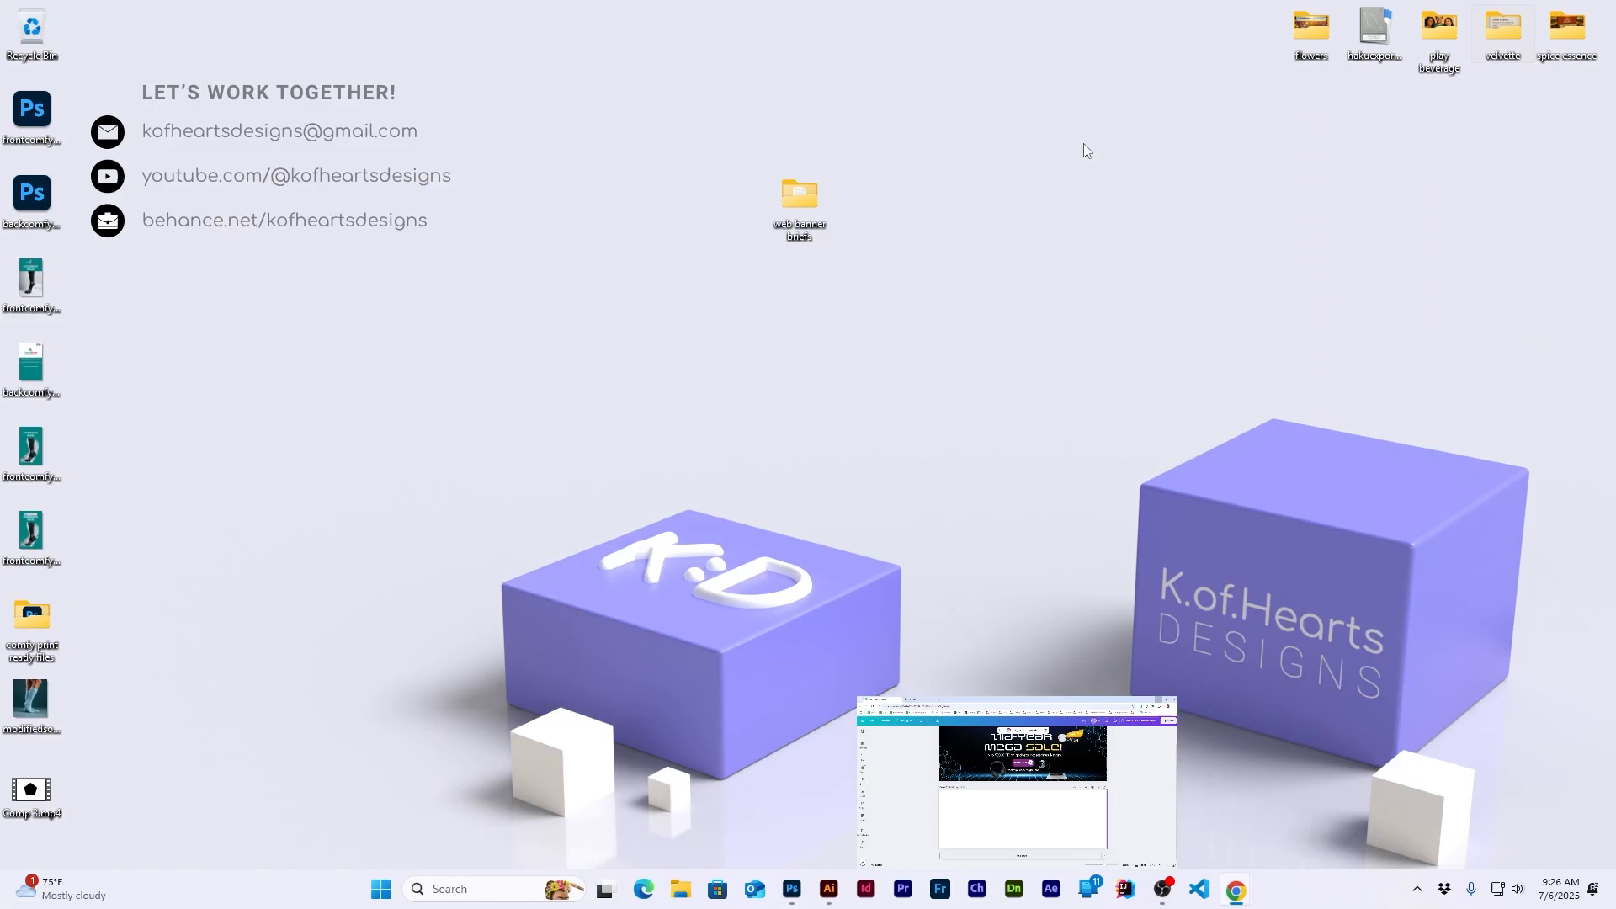
Open greenfuture.txt from the web banner briefs folder on the desktop in a maximized window
double_click(808, 210)
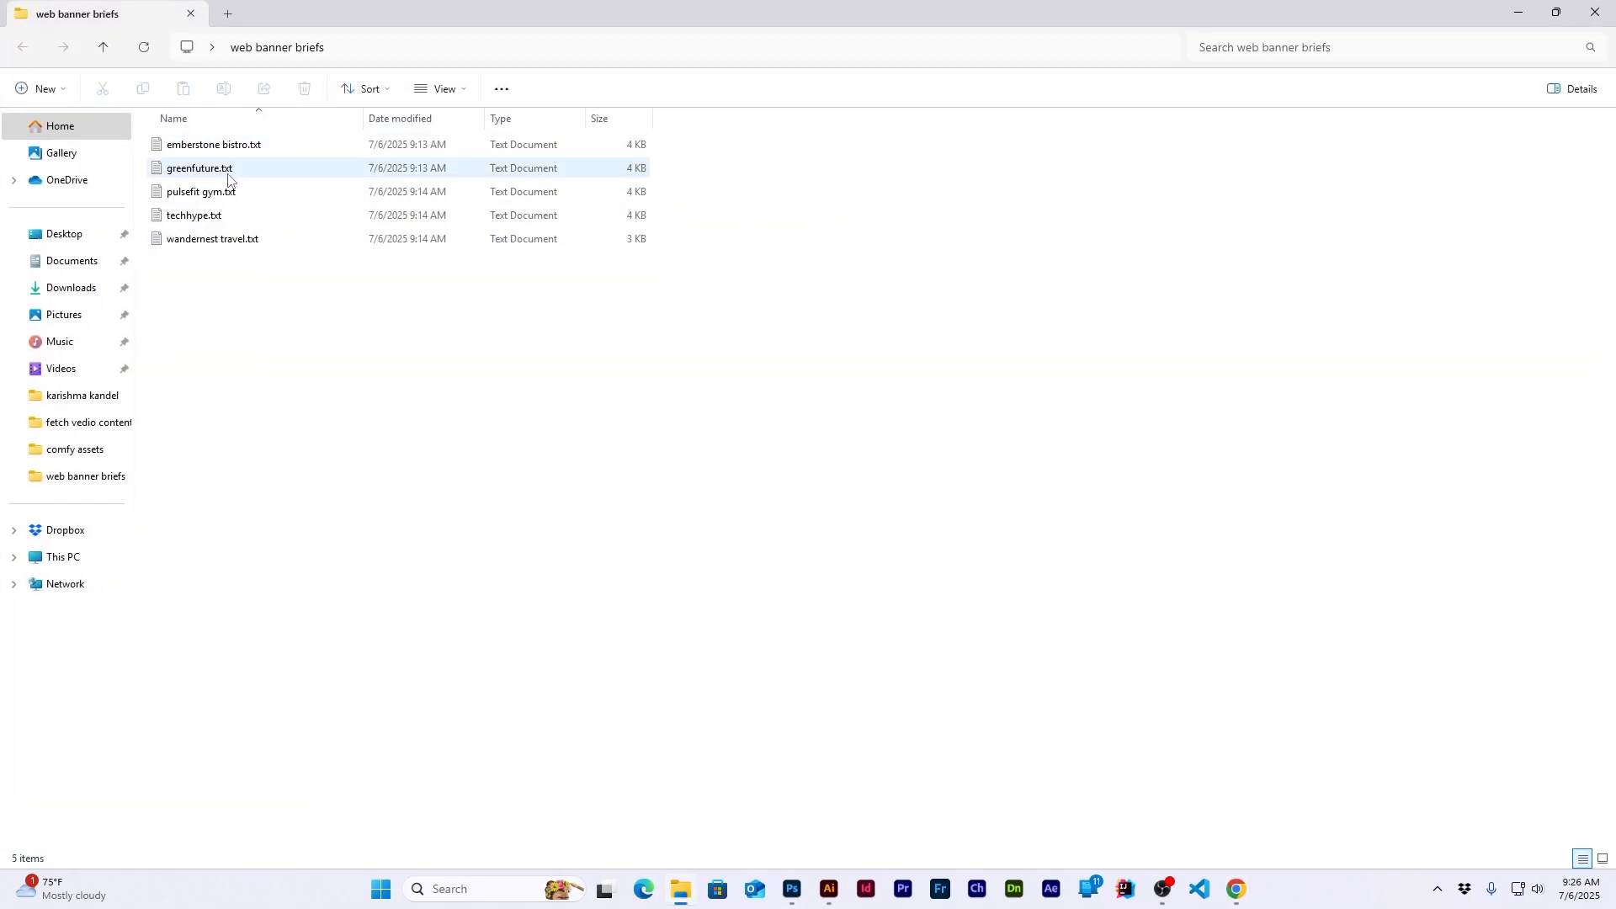
double_click(199, 169)
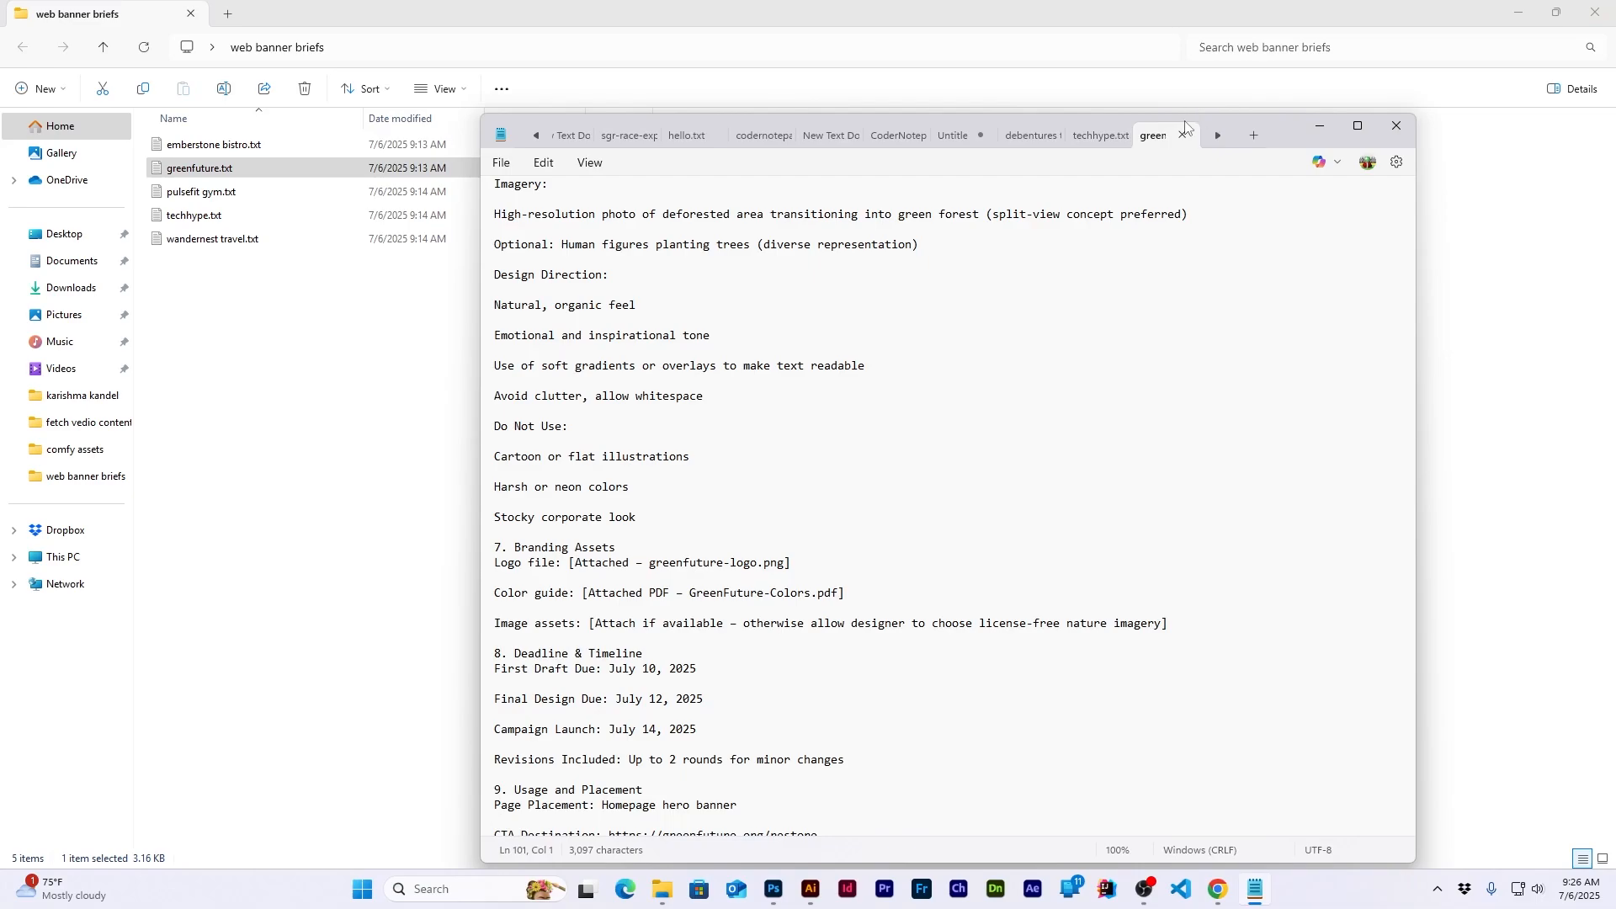
click(1359, 132)
Read the GreenFuture brief's overview, banner specifications, content and visual style, focusing on its imagery requirement
scroll(238, 275, up, 10)
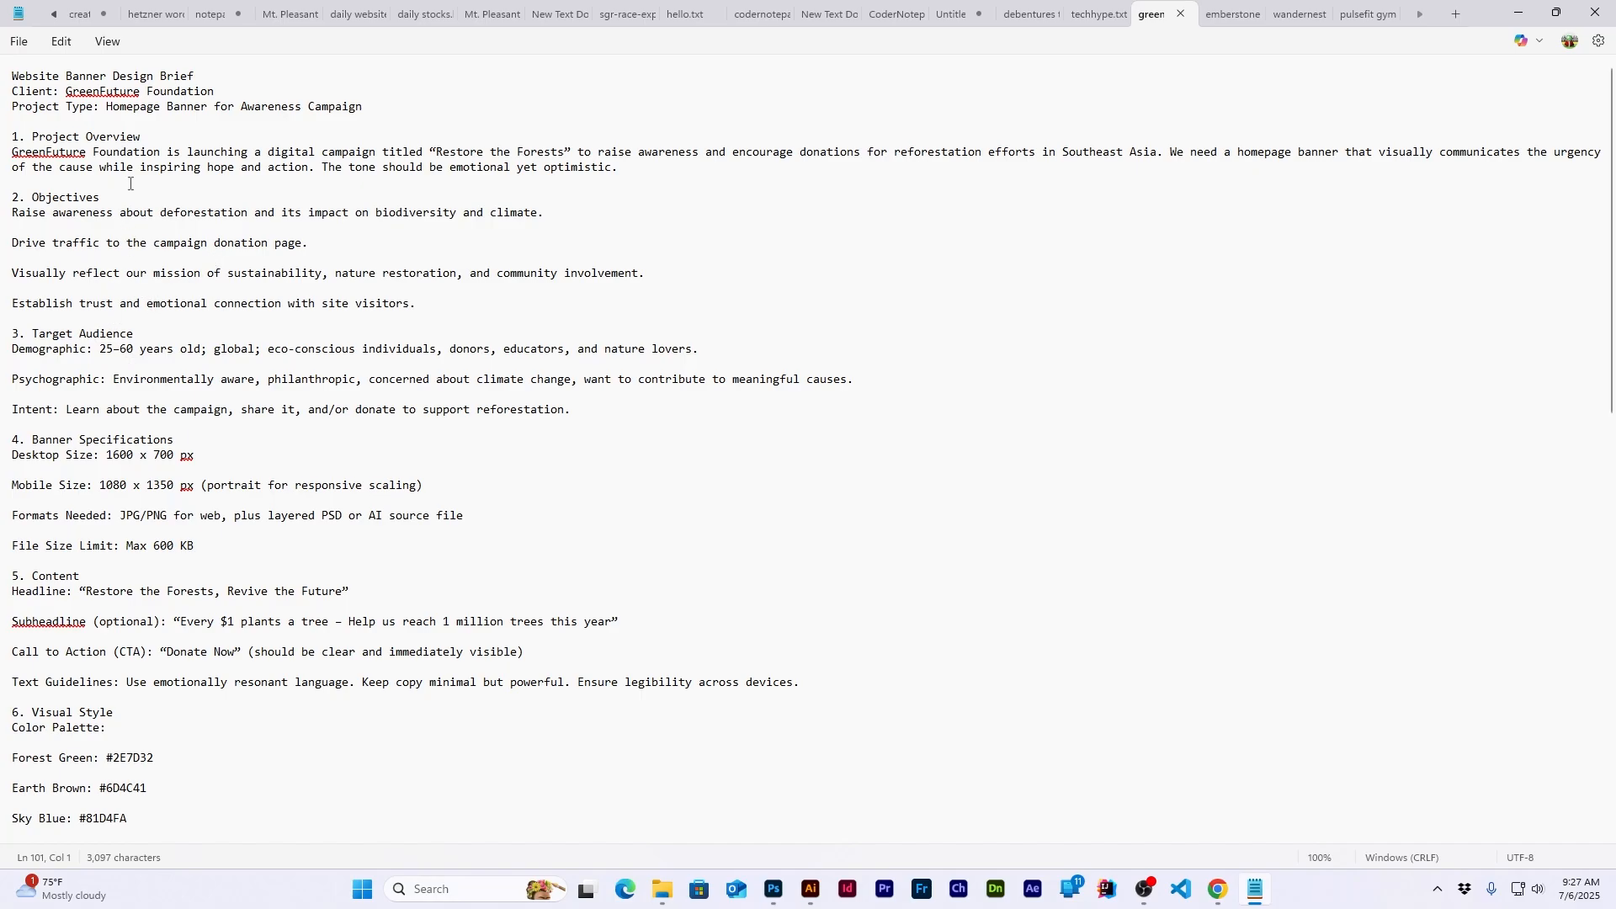
scroll(143, 202, down, 4)
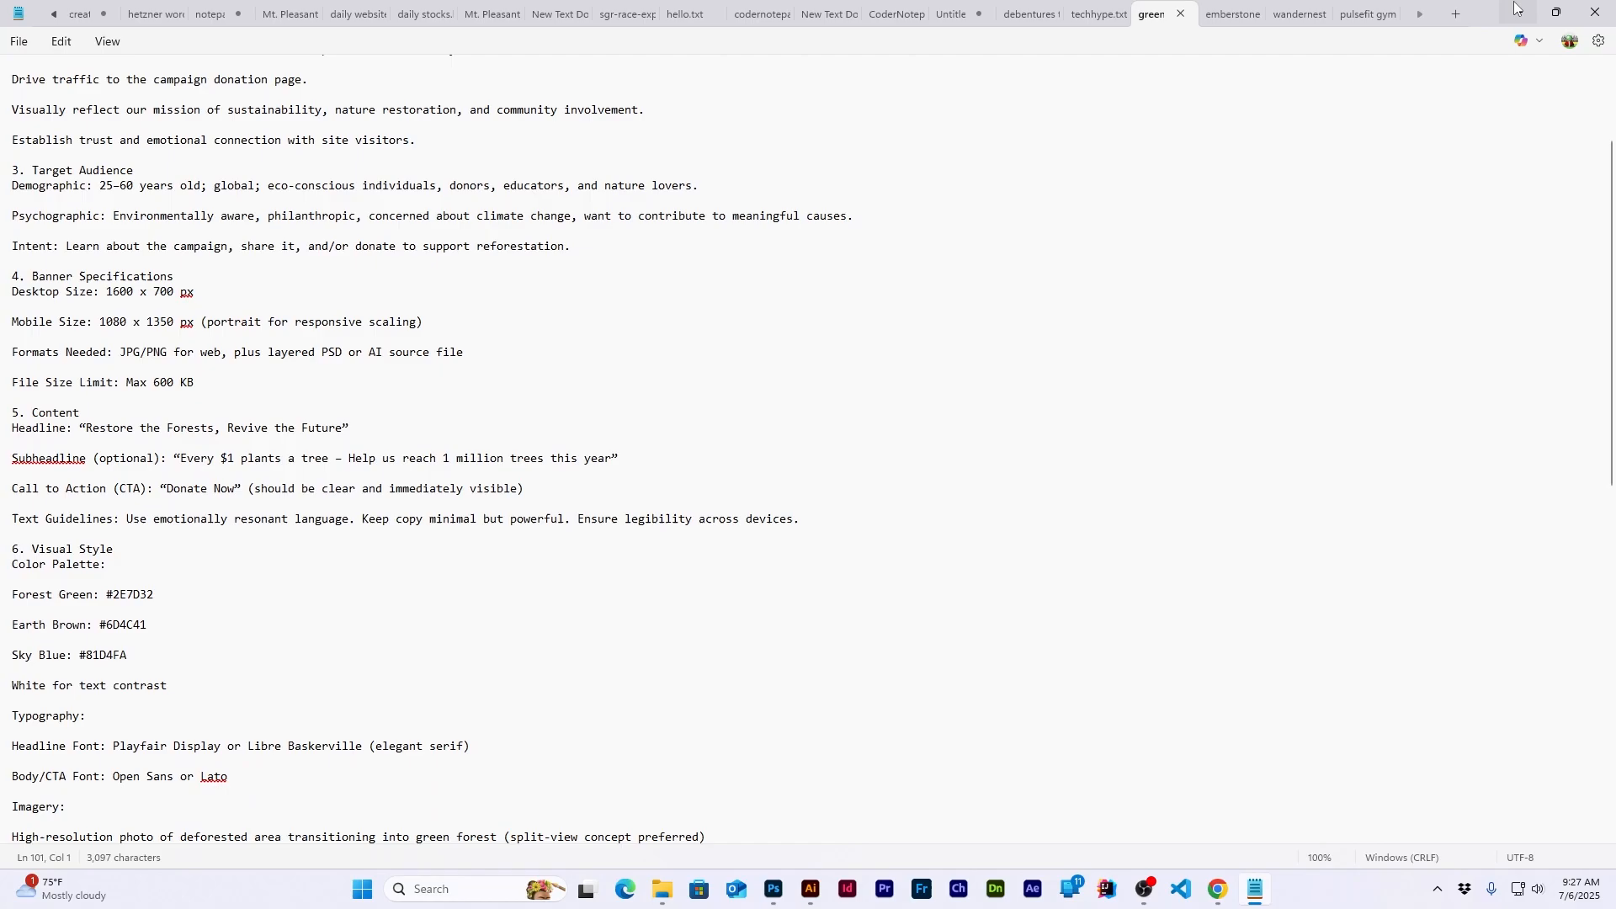
scroll(562, 344, up, 4)
scroll(291, 191, down, 12)
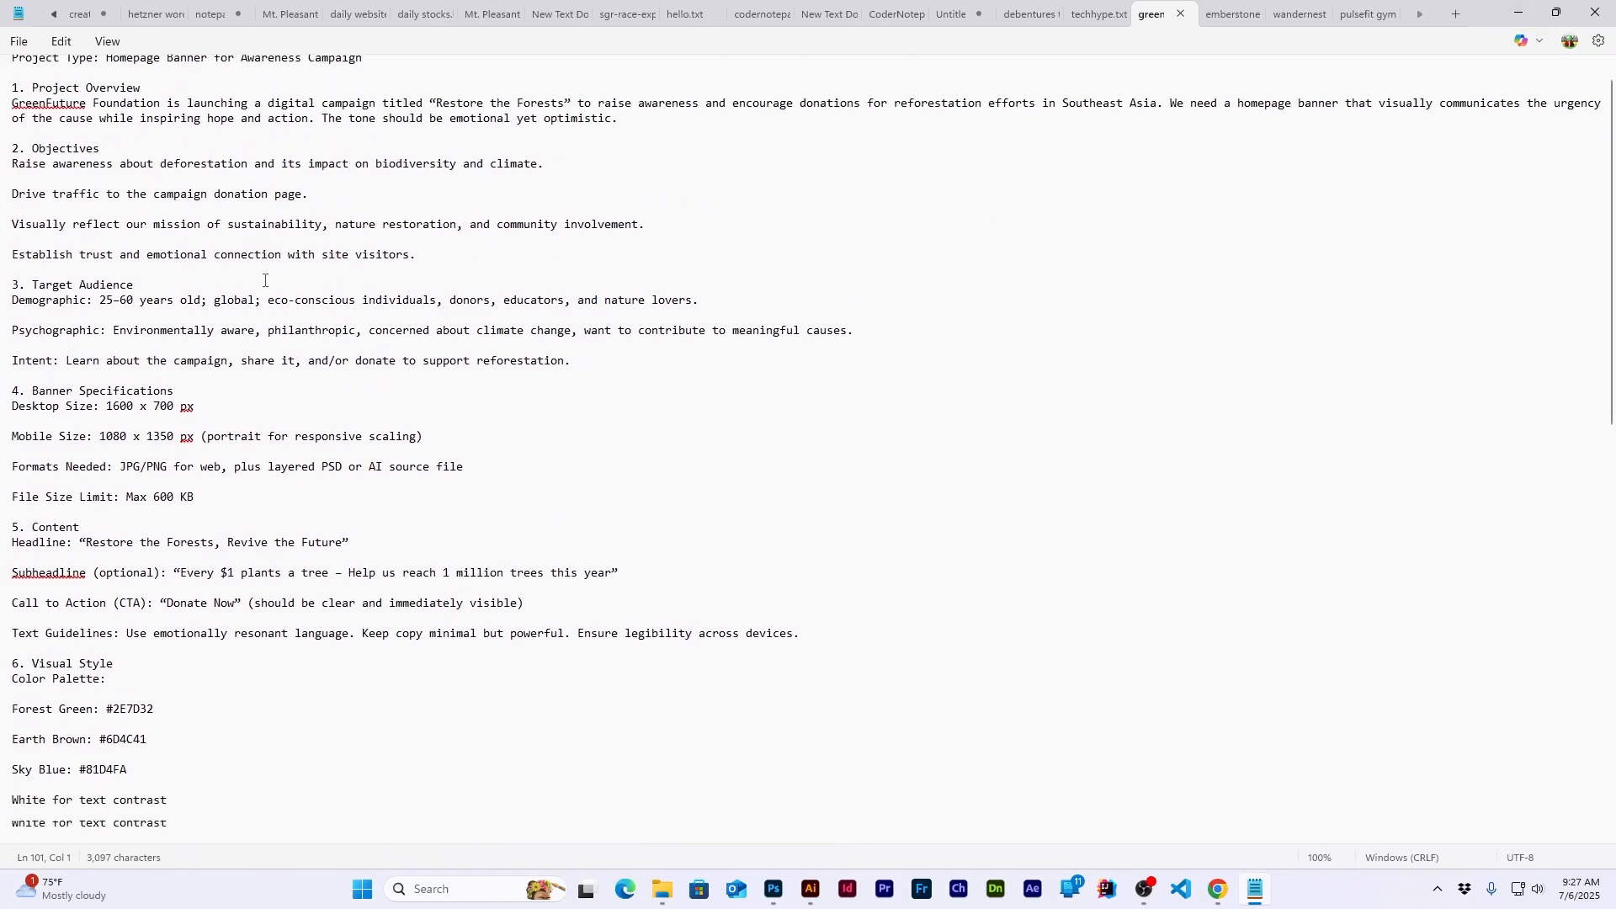
scroll(107, 500, down, 1)
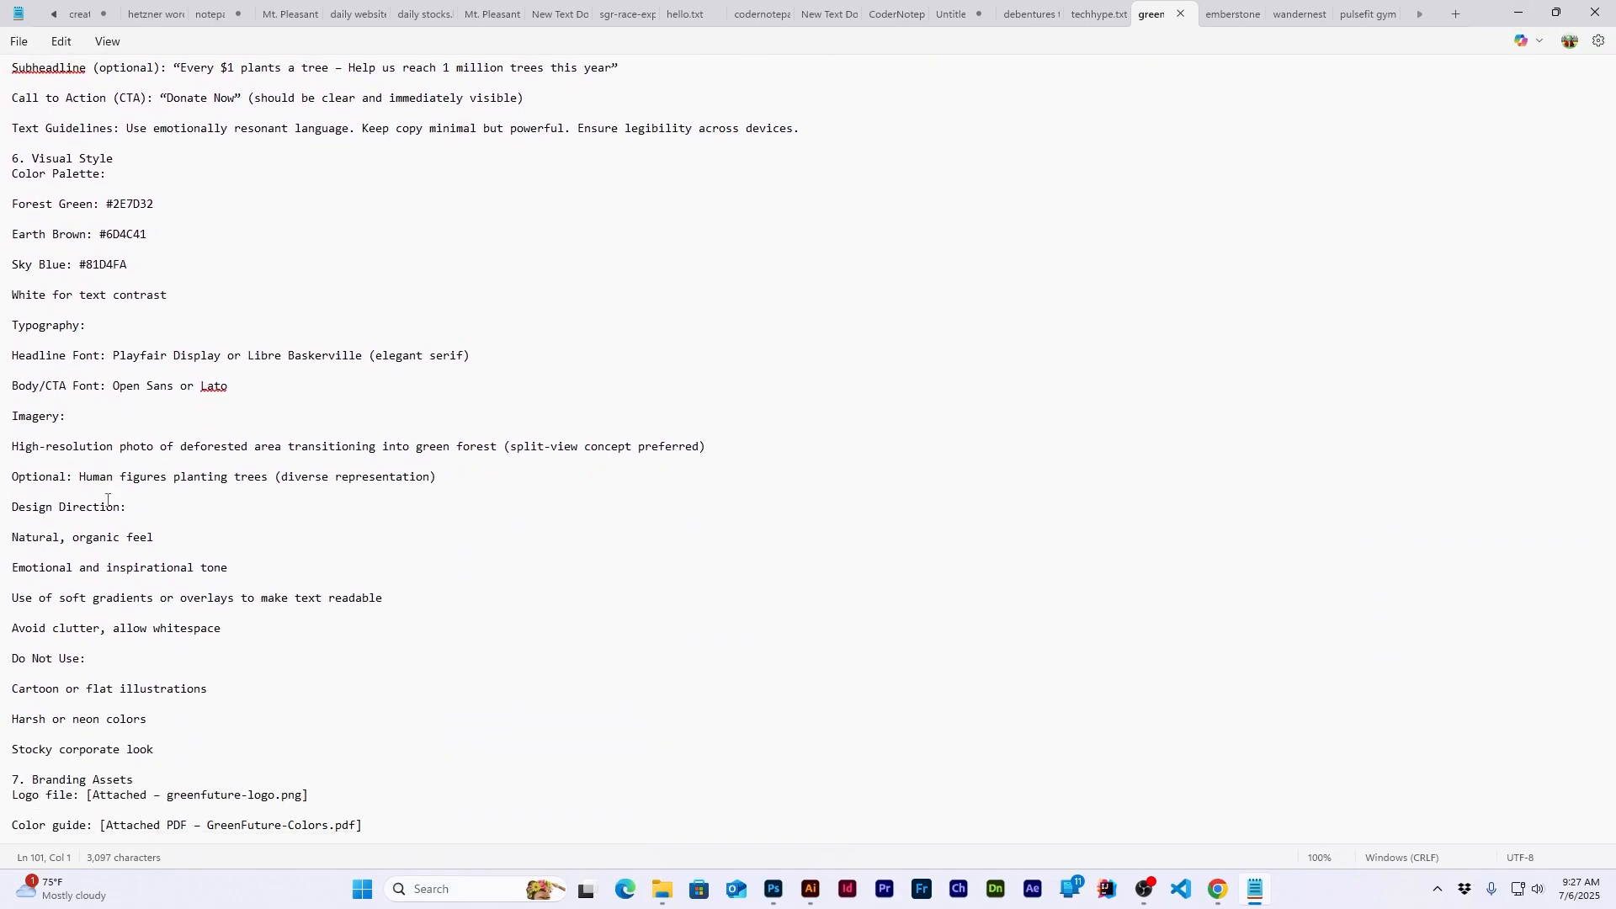
drag(193, 440, 443, 444)
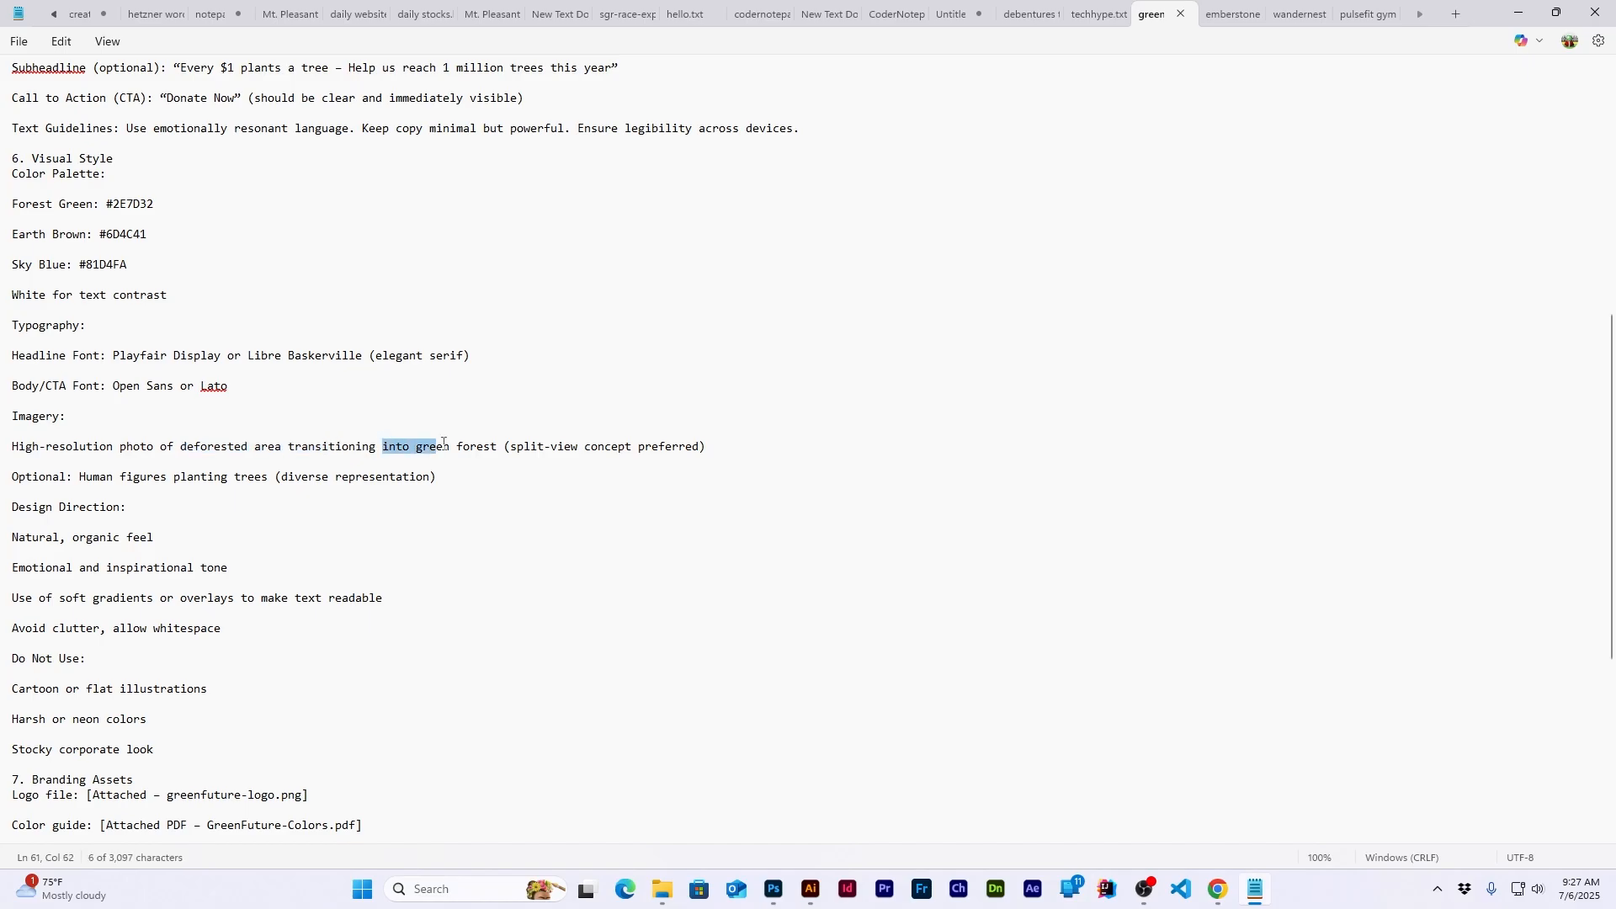
Return to the Canva design and fill page 2 with a grid of two side-by-side columns
click(1525, 7)
mouse_move(1217, 890)
click(1310, 842)
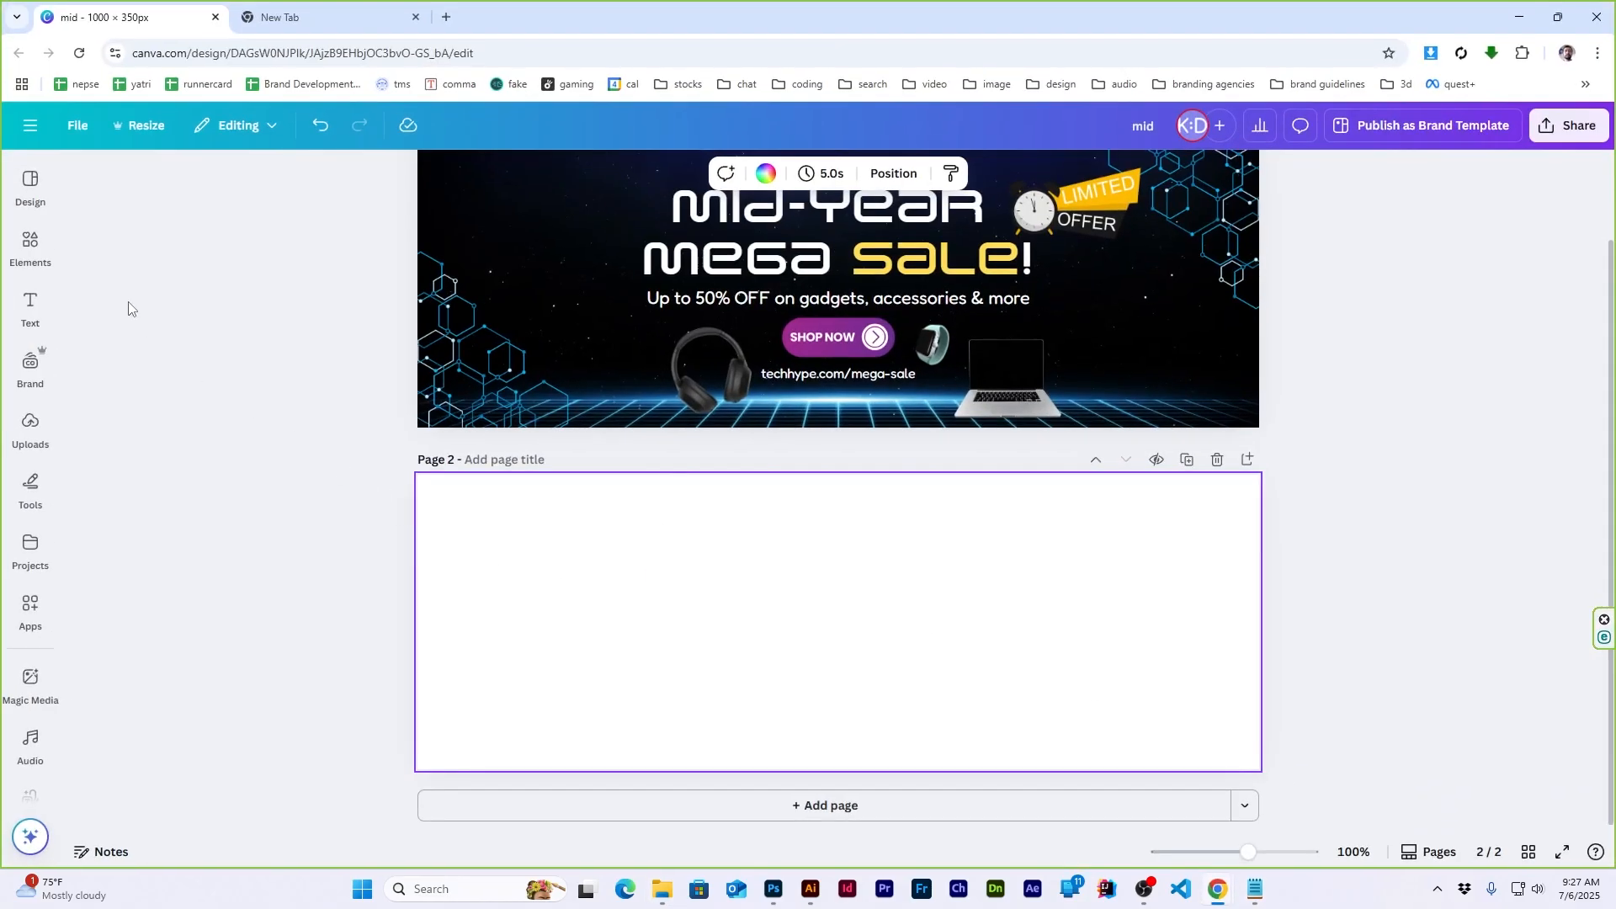
mouse_move(35, 251)
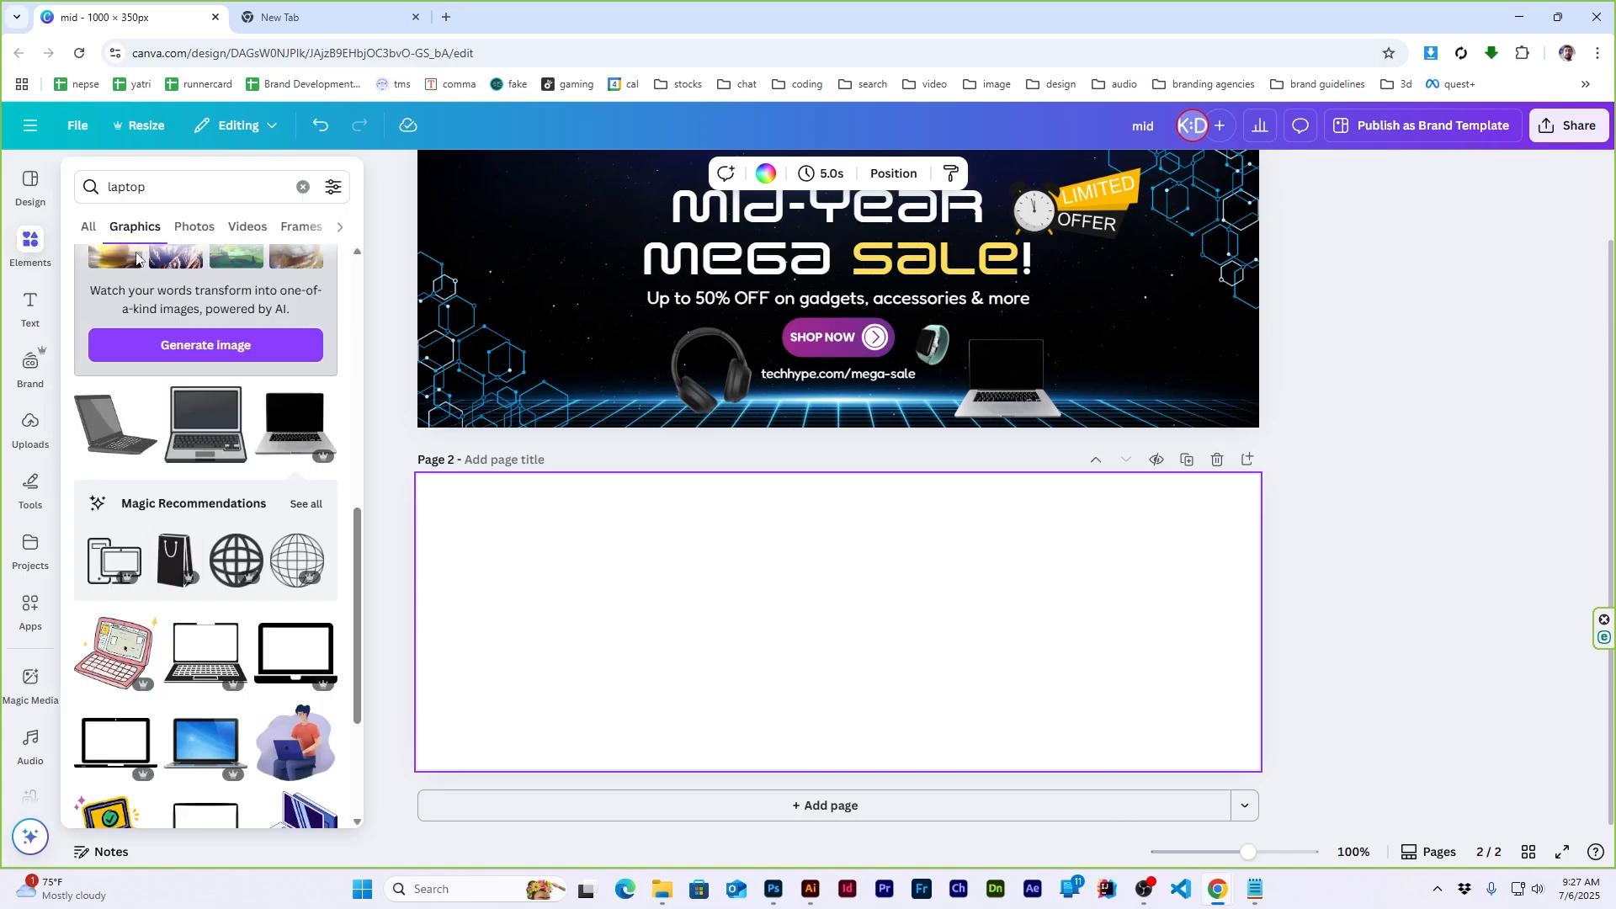
click(300, 188)
scroll(220, 458, down, 20)
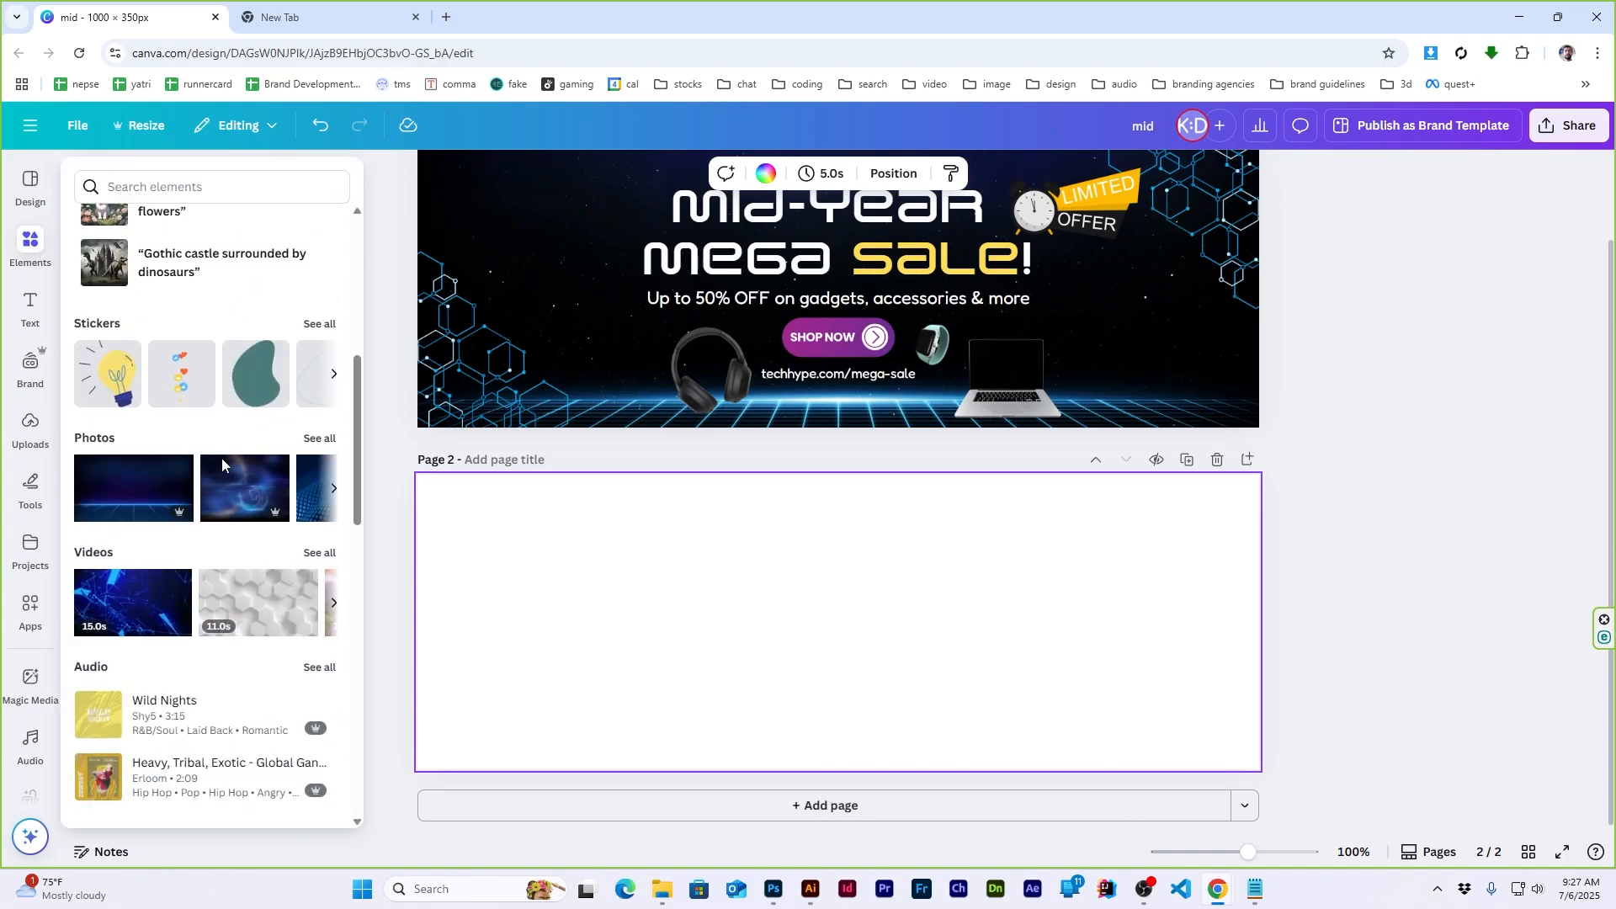
scroll(244, 547, down, 2)
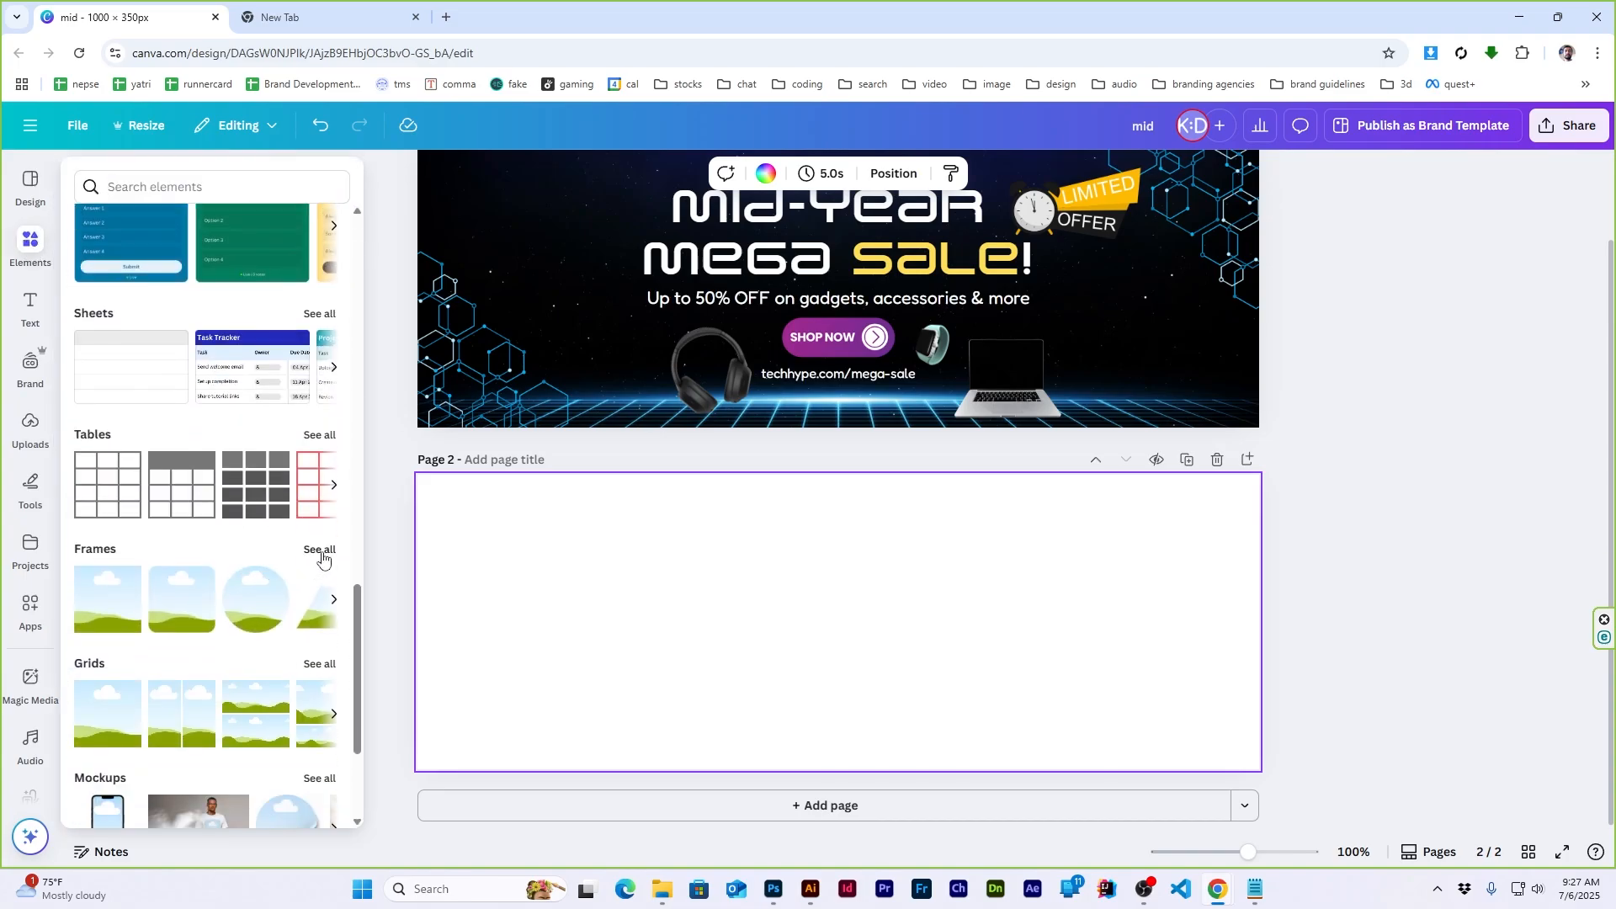
click(319, 670)
click(207, 271)
click(1376, 542)
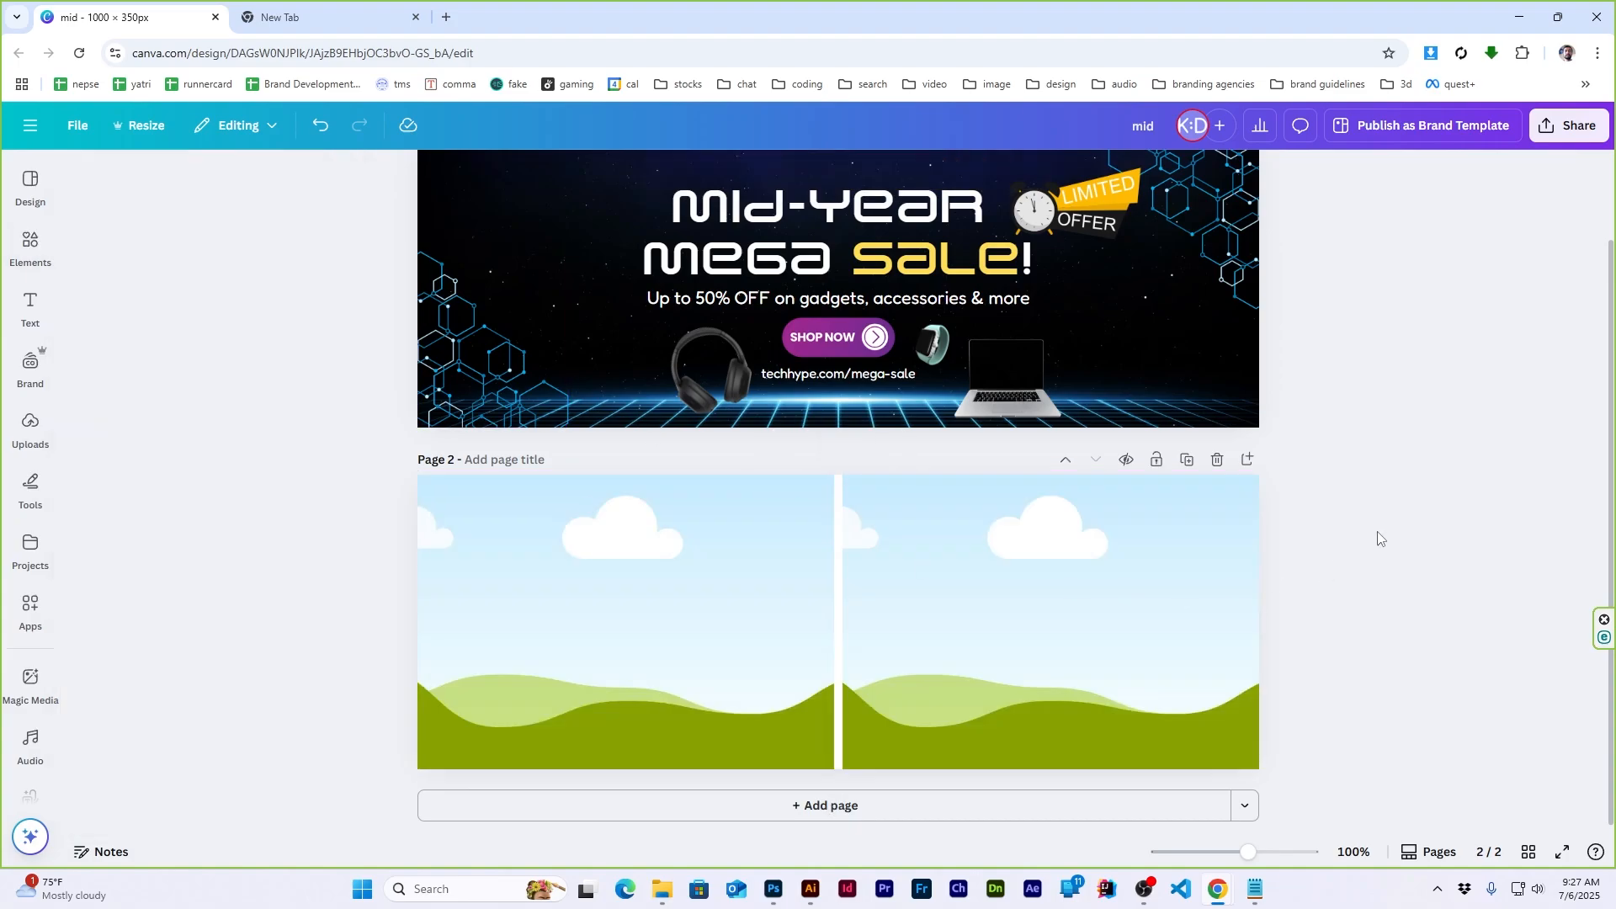
Search the photo elements for deforestation and place the cut tree stumps forest photo in the first grid cell of page 2
mouse_move(7, 276)
click(84, 179)
click(173, 180)
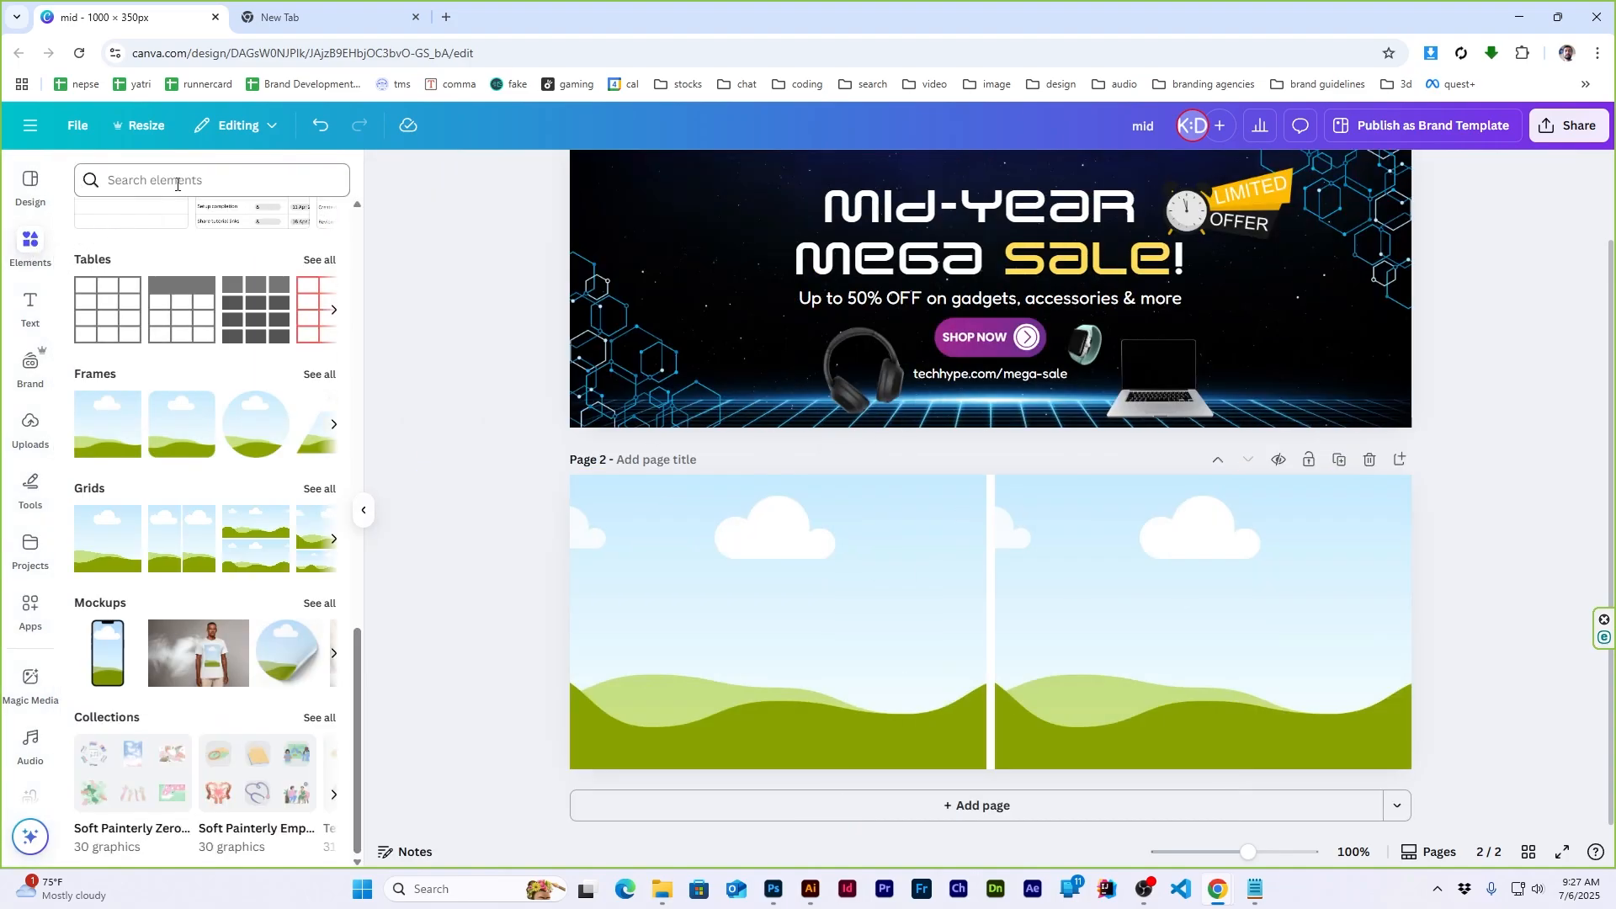
text(defo)
click(173, 253)
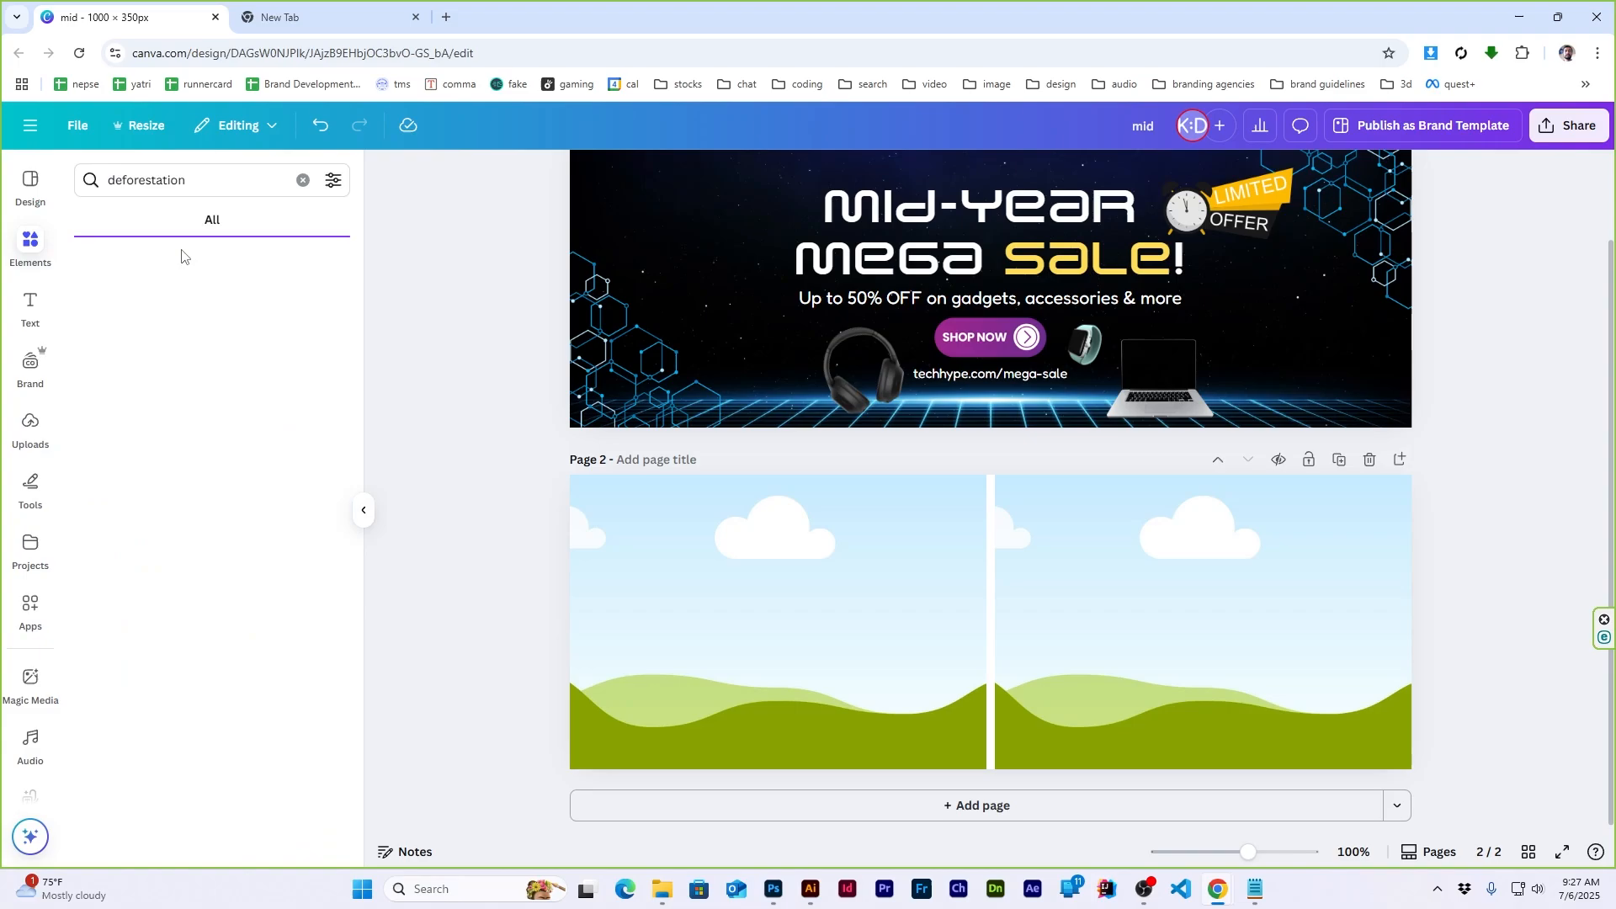
click(196, 222)
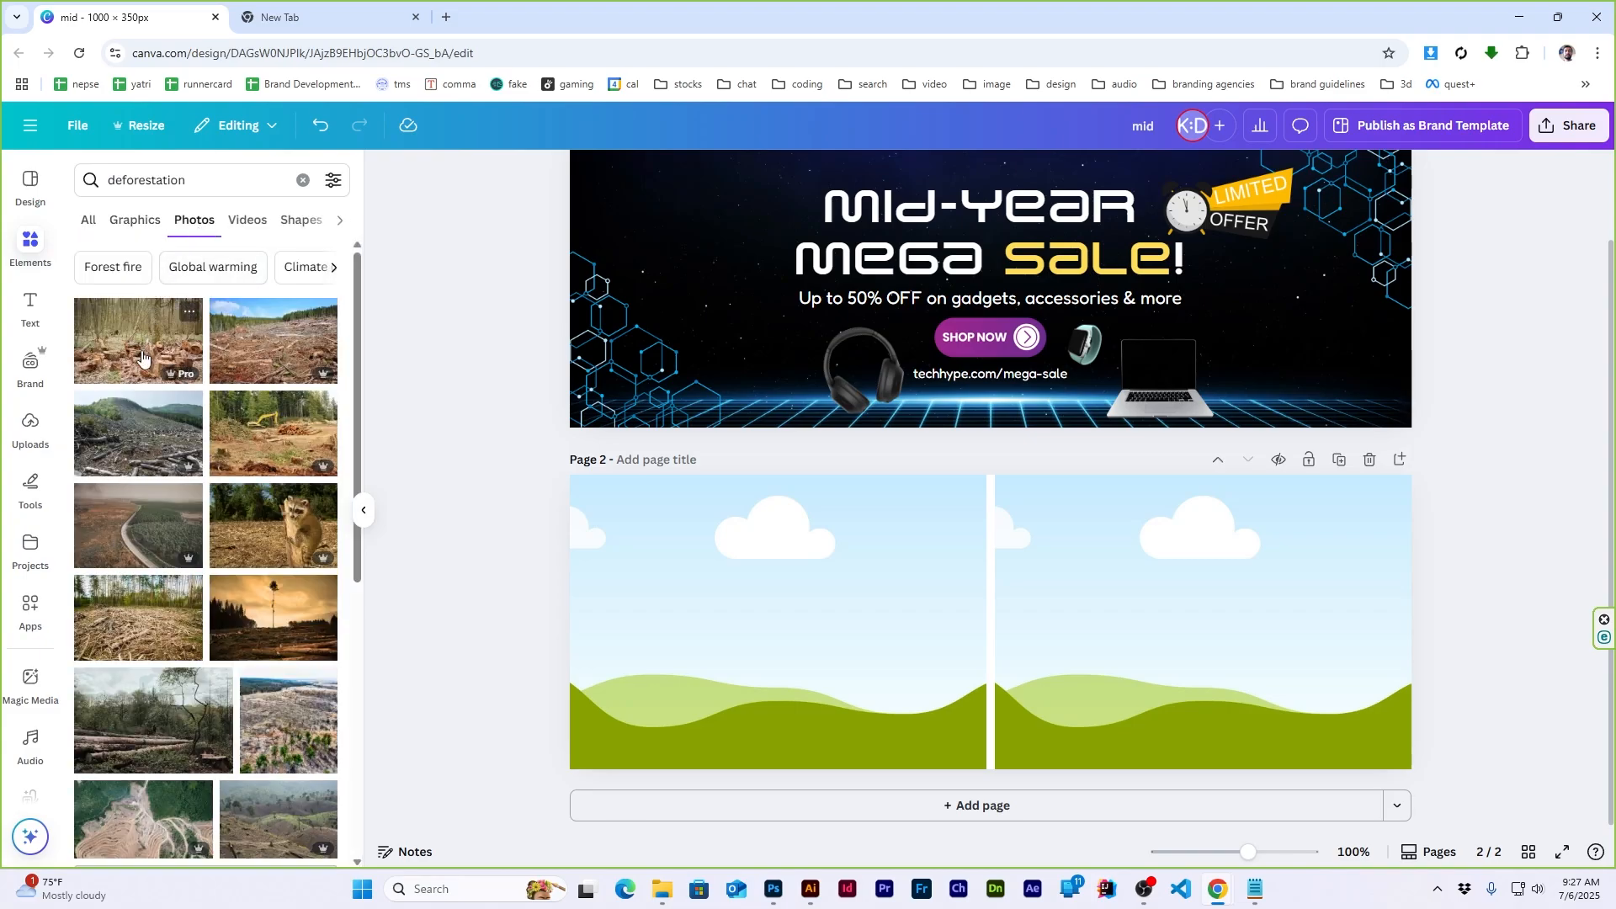
drag(143, 356, 883, 615)
Search the photos for green forest and place the aerial treetop photo in the second grid cell of page 2
click(217, 182)
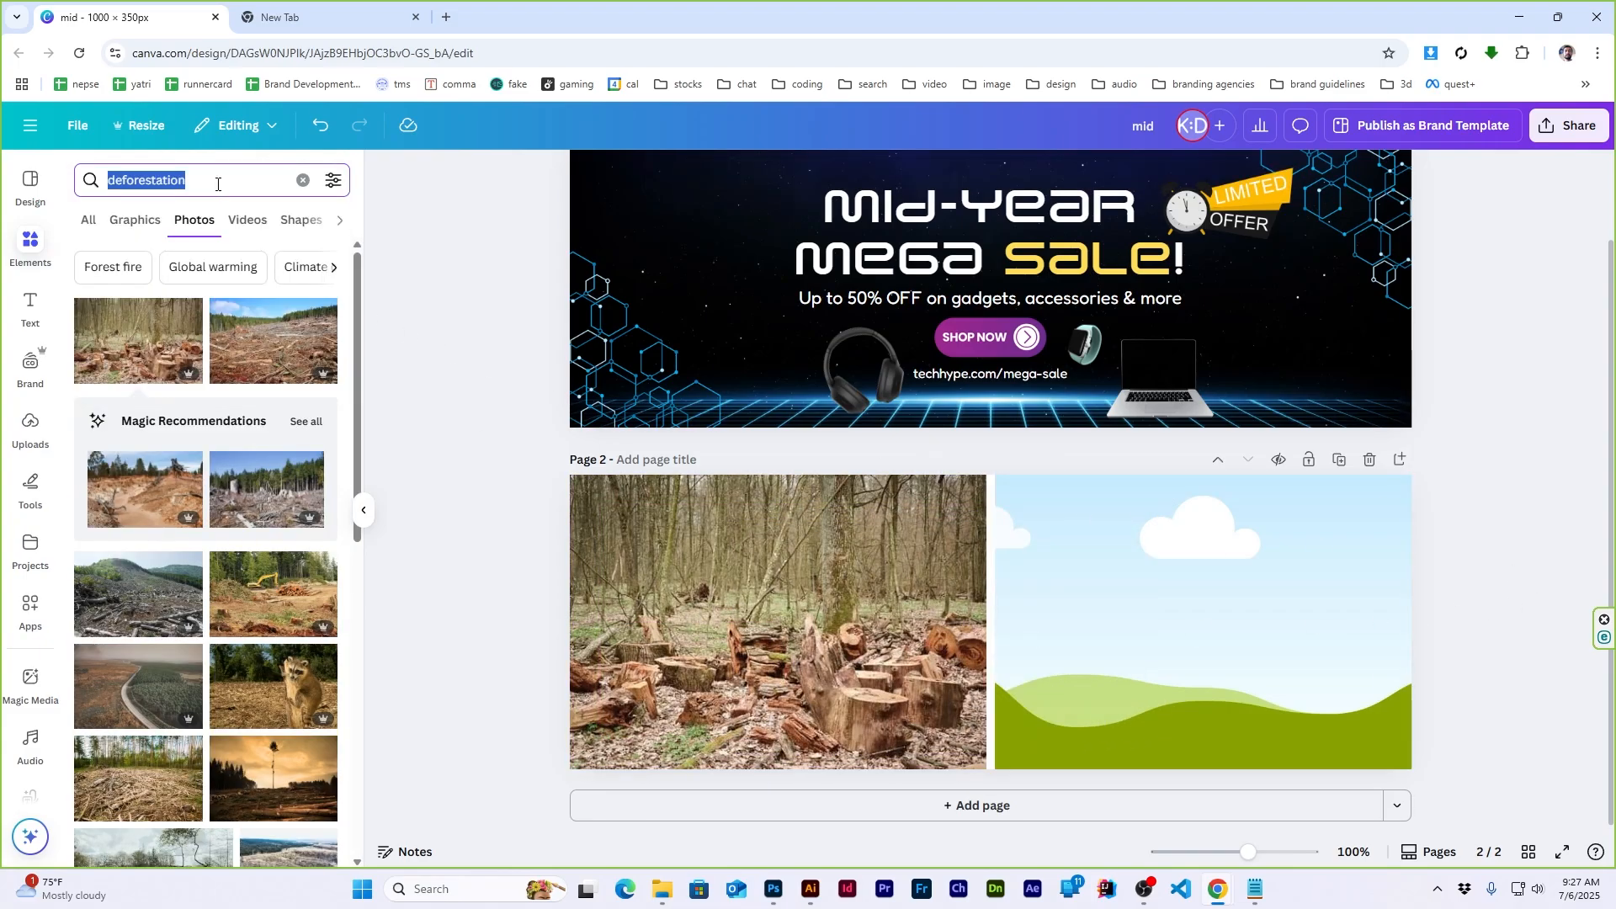
key(BackSpace)
text(green fo)
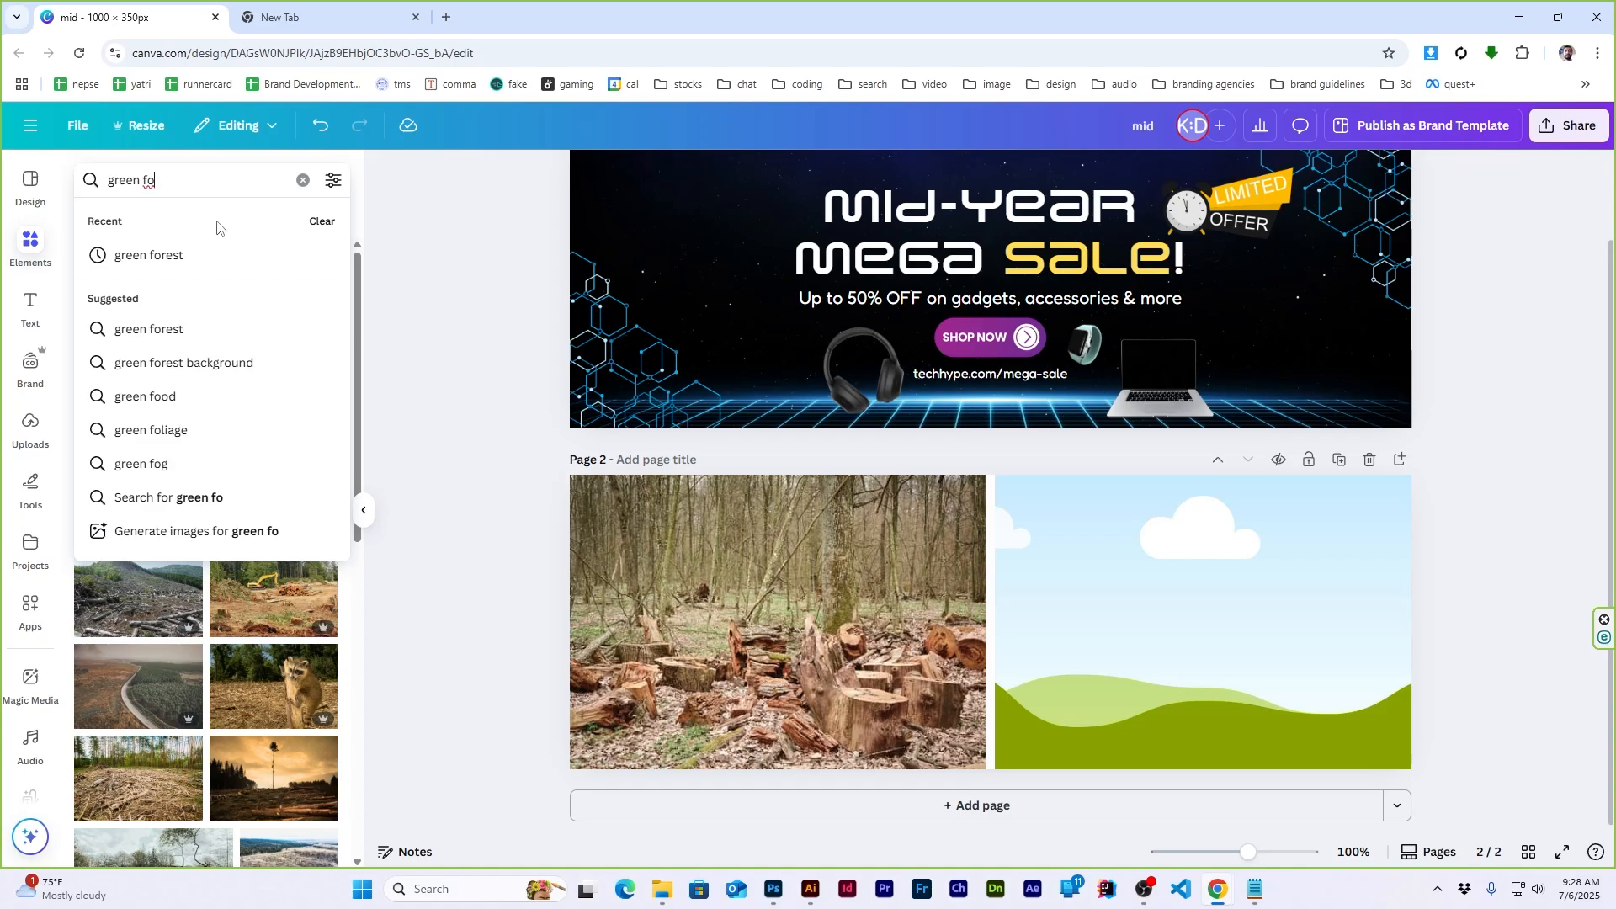
click(202, 337)
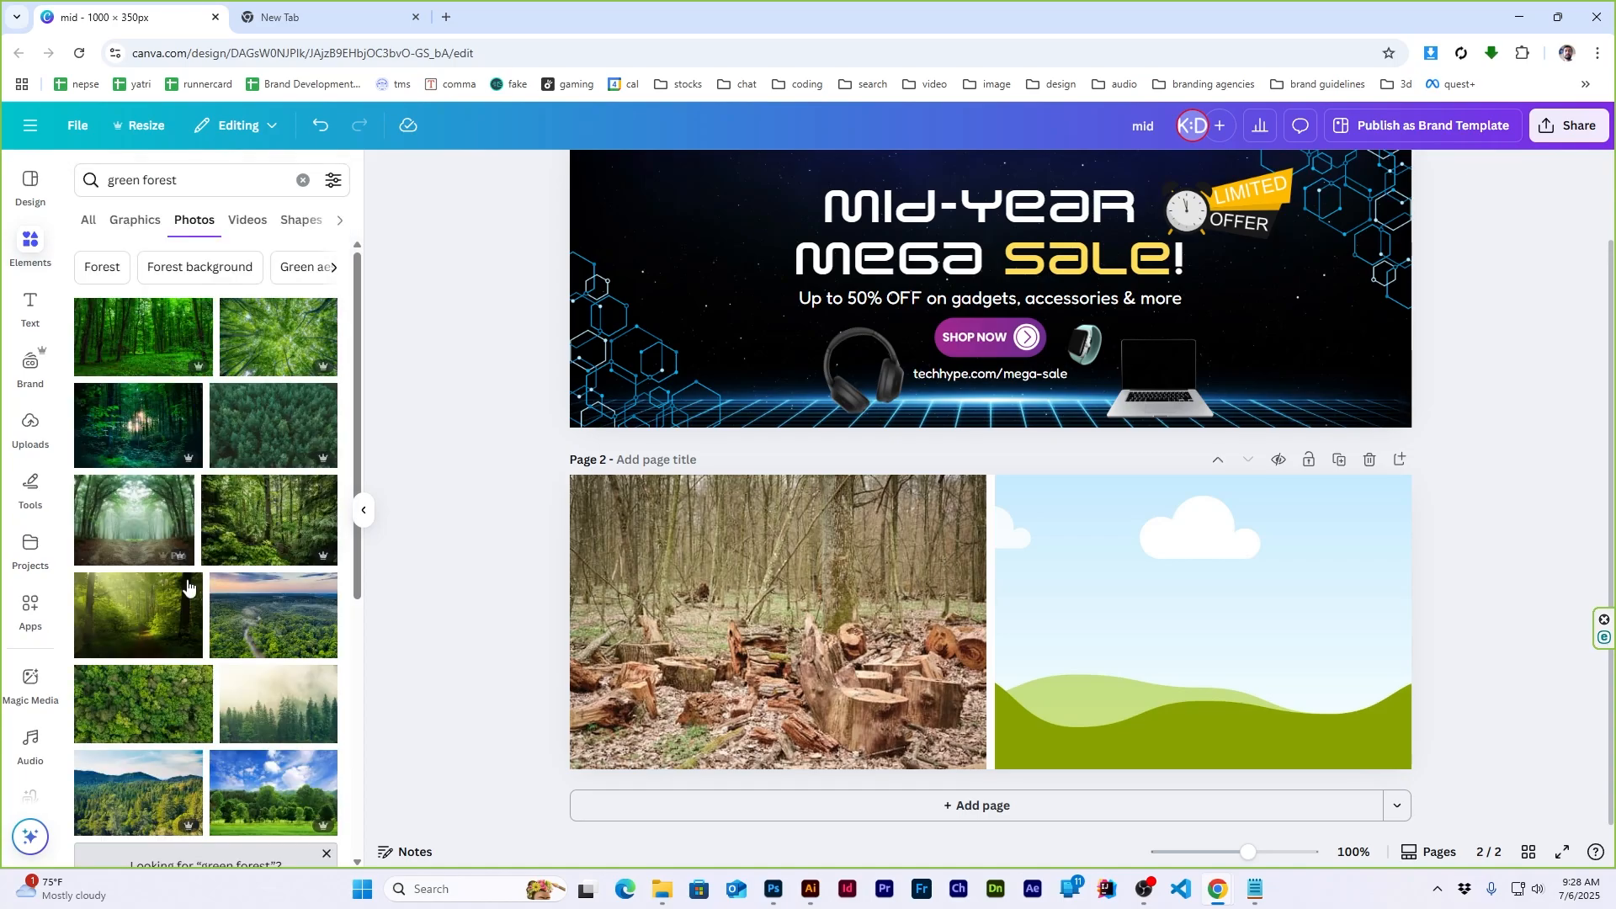
drag(143, 702, 1220, 606)
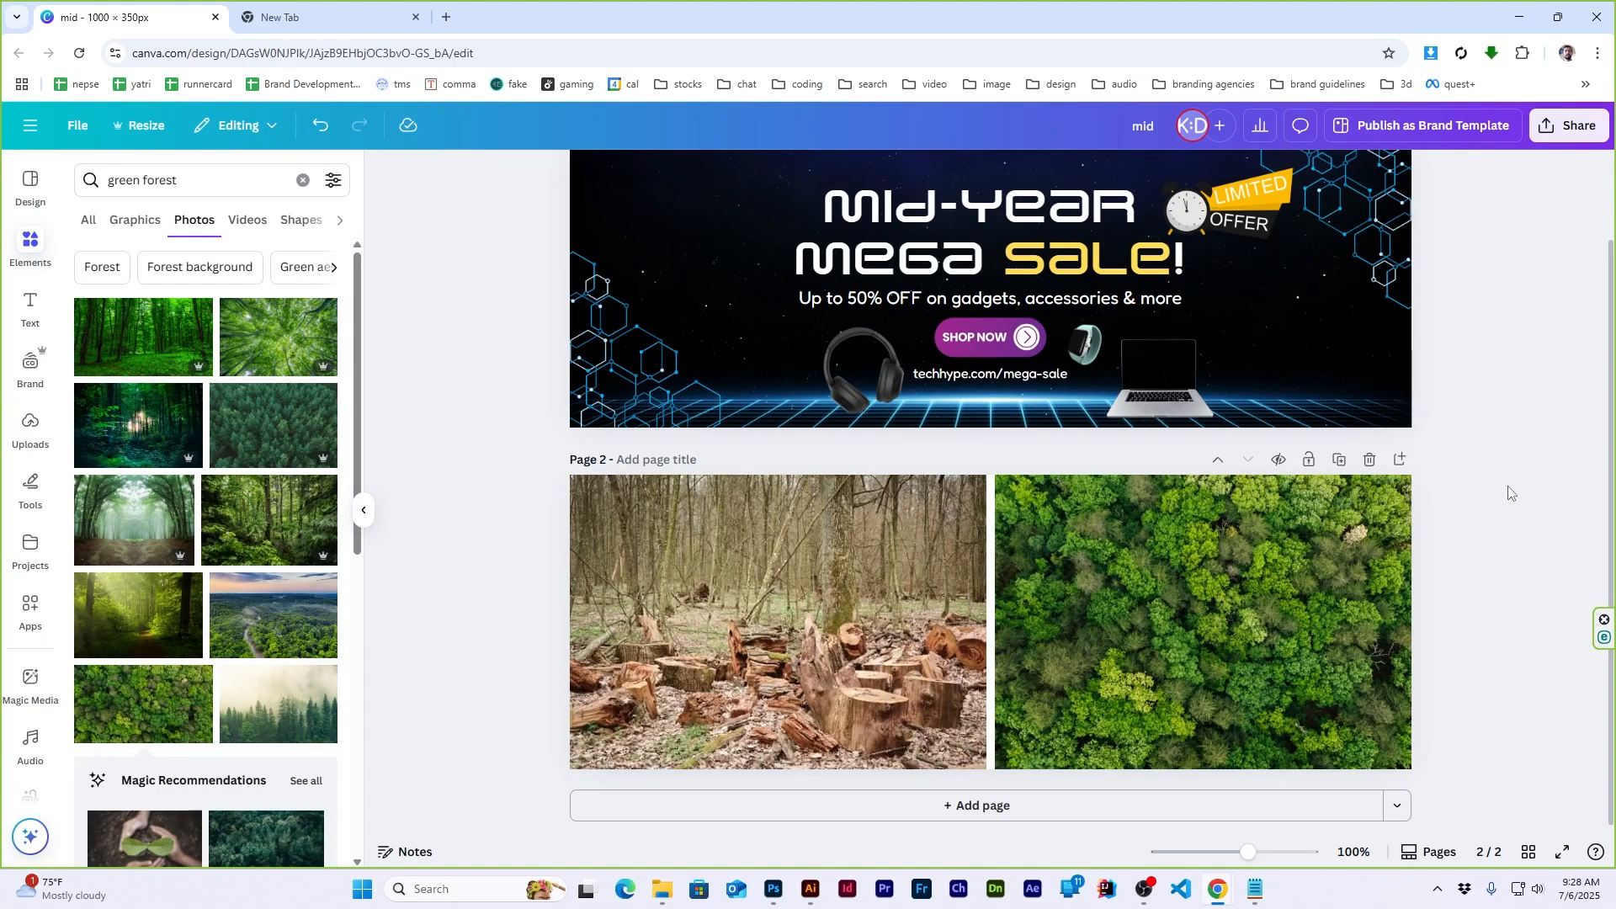
click(364, 509)
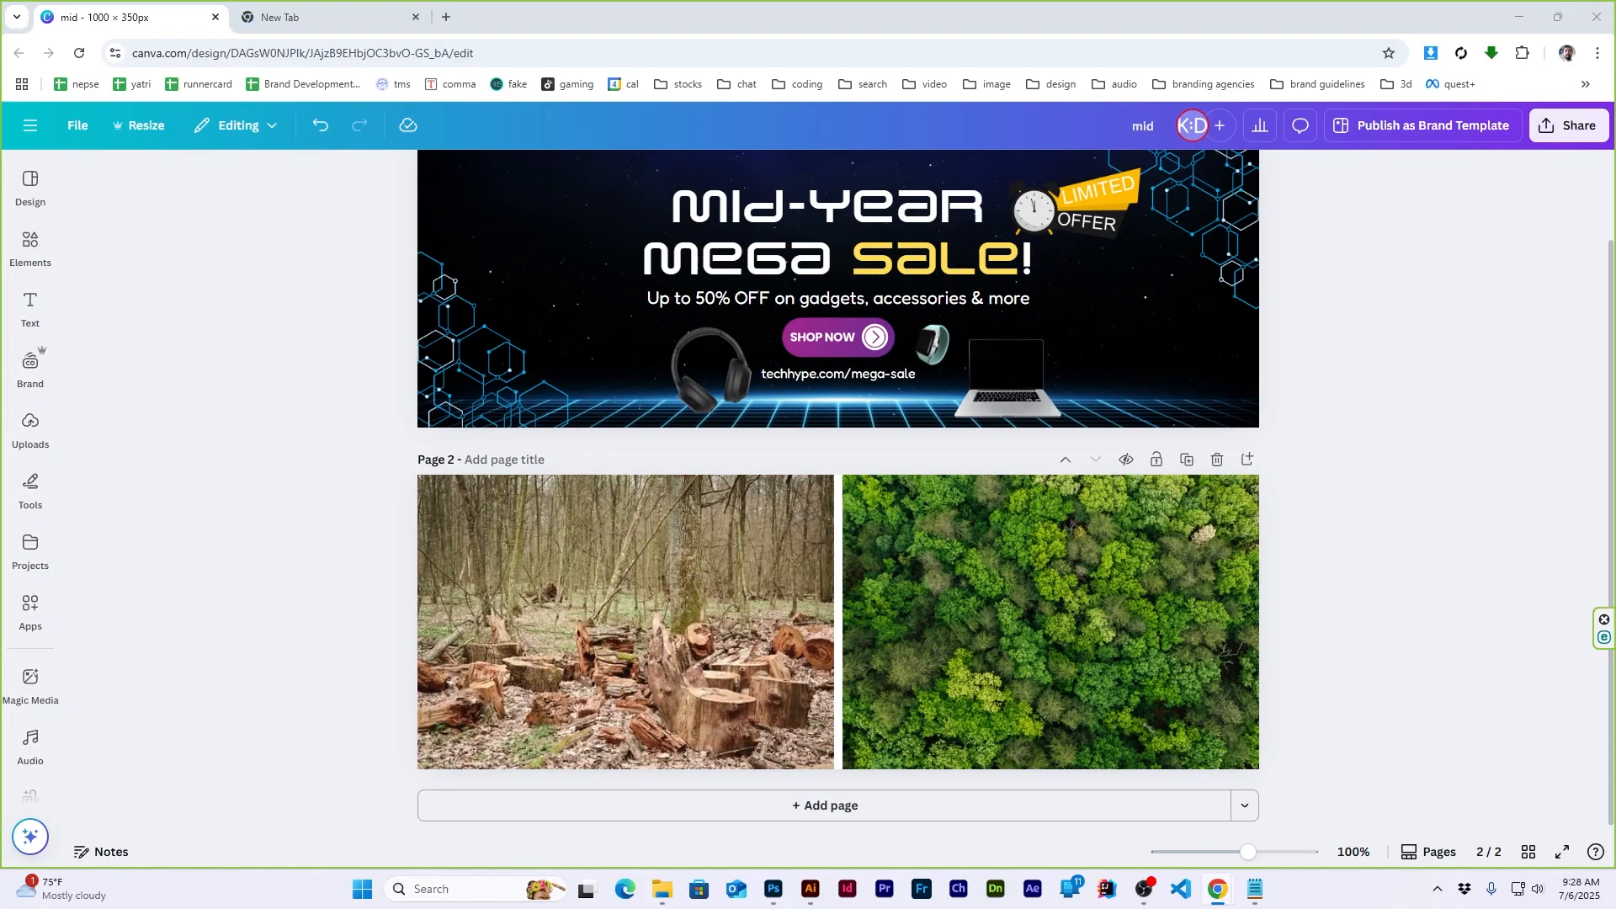
Switch to the GreenFuture brief in Notepad and copy the headline "Restore the Forests, Revive the Future"
click(1254, 889)
scroll(1232, 570, up, 2)
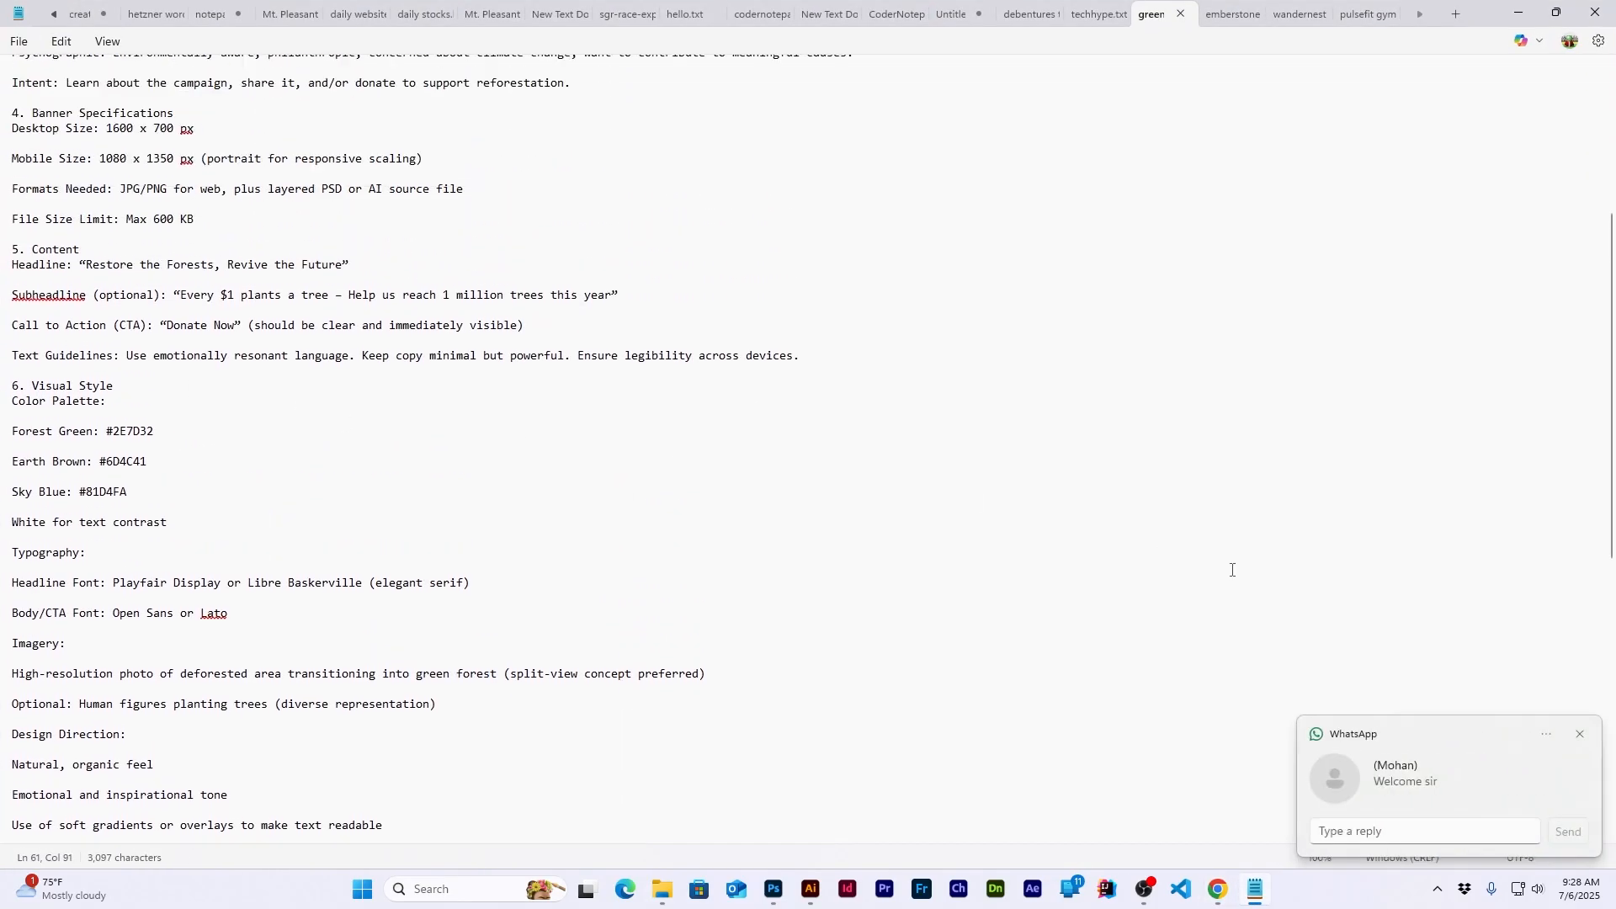
click(1581, 735)
scroll(339, 527, up, 2)
click(1580, 712)
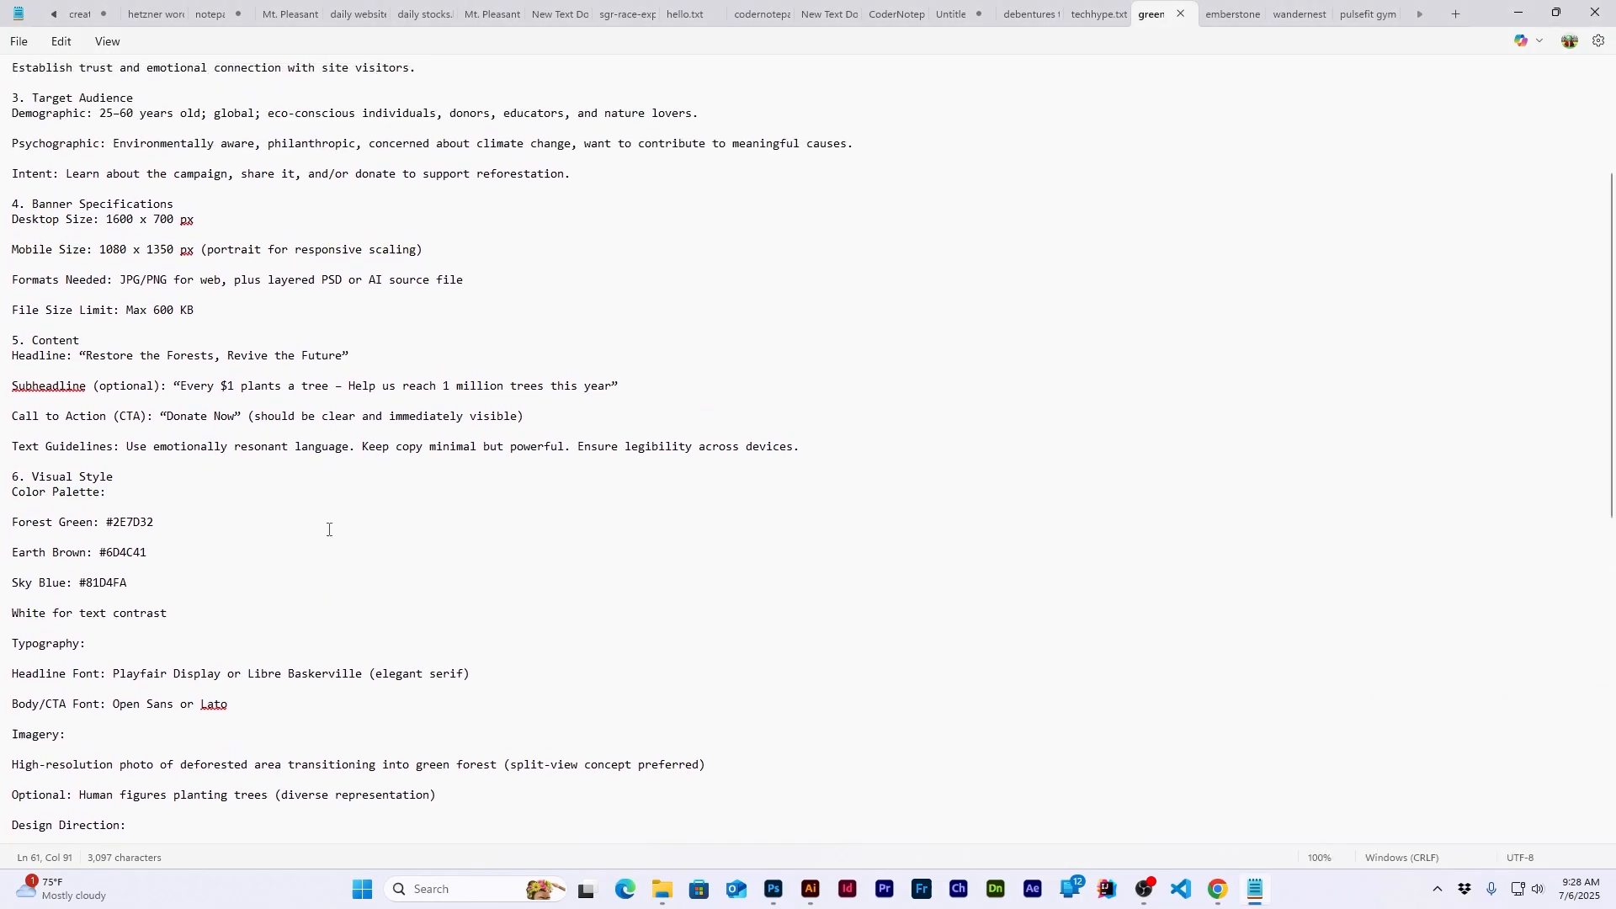
scroll(329, 529, up, 2)
drag(85, 447, 346, 449)
key(ctrl+c)
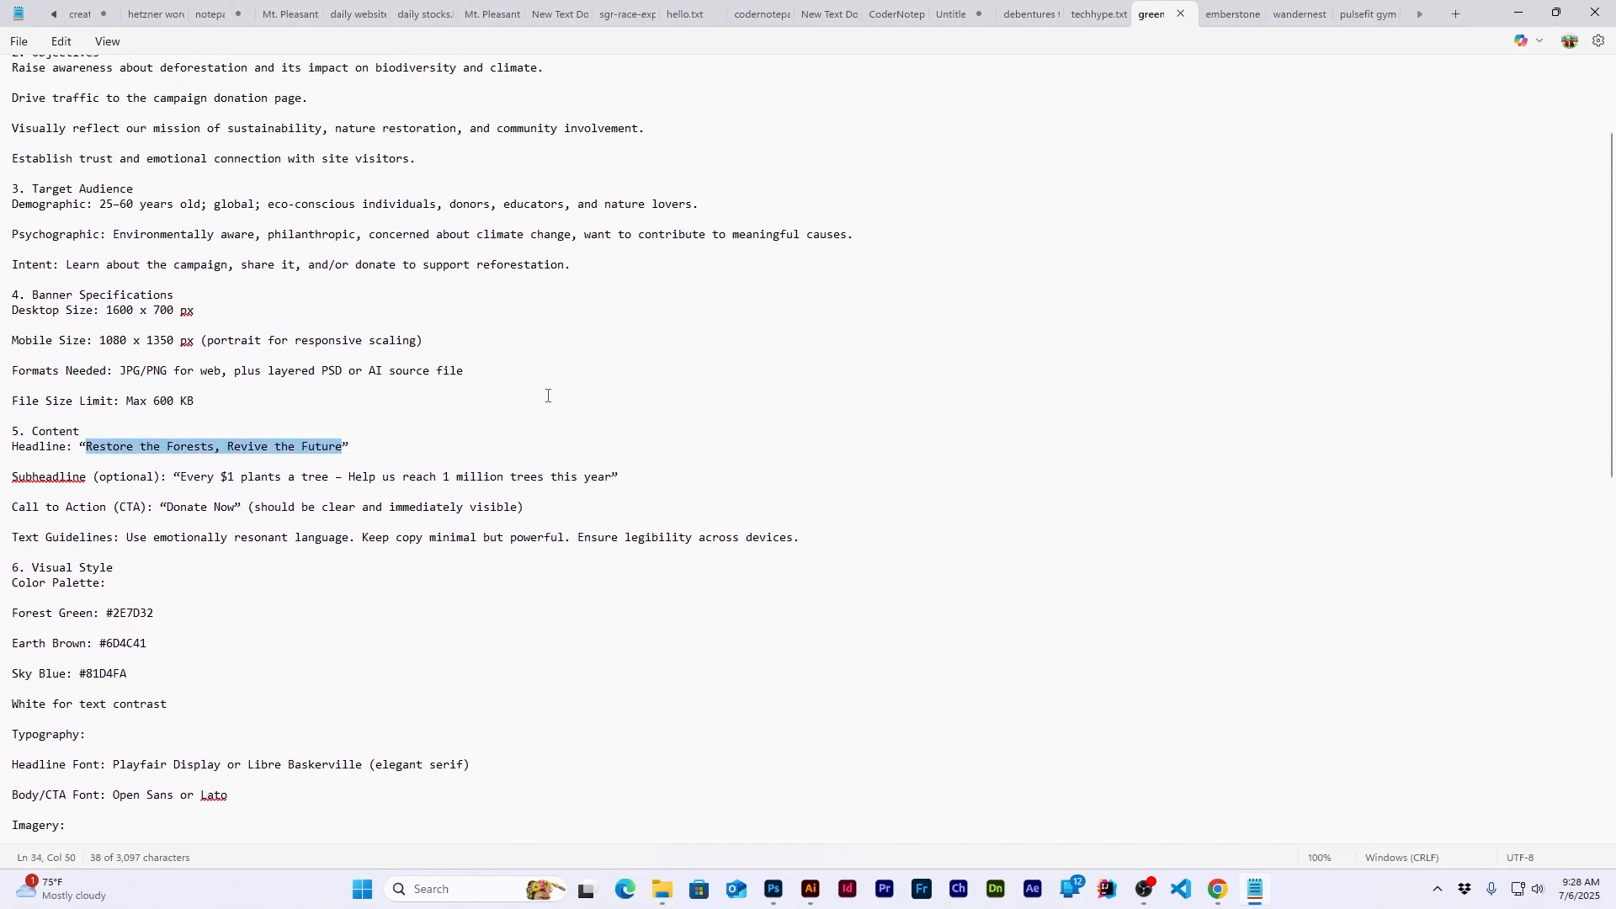
Return to Canva, add the copied headline to page 2 as title text, place it in the page's upper part and color it white
click(1519, 13)
click(31, 308)
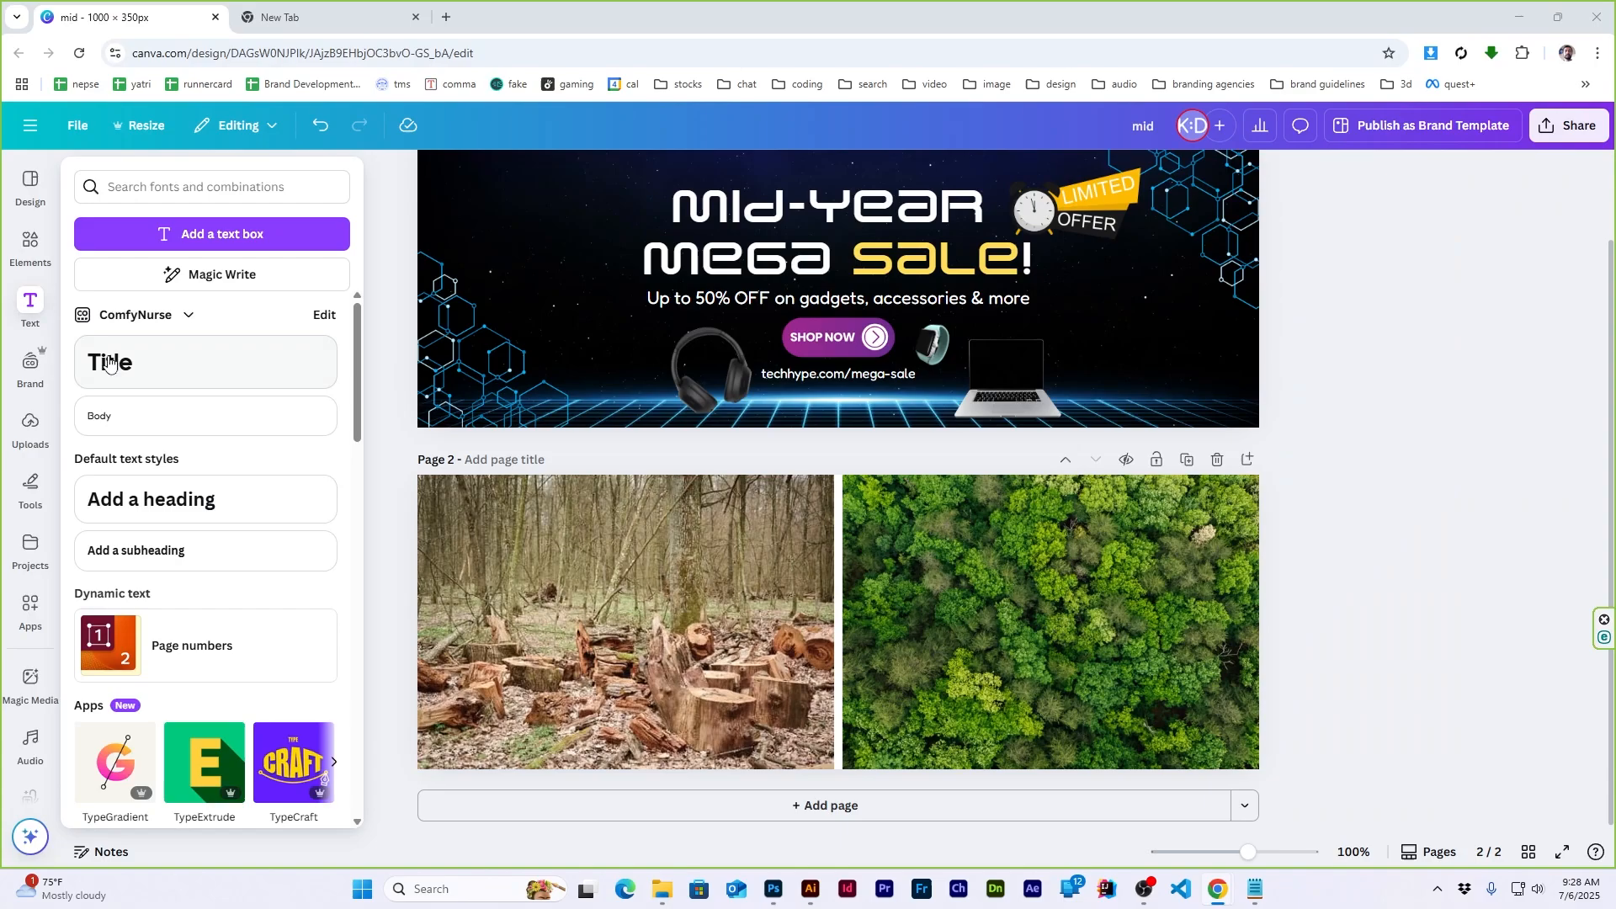
click(107, 360)
key(ctrl+v)
click(1402, 521)
drag(867, 621, 861, 550)
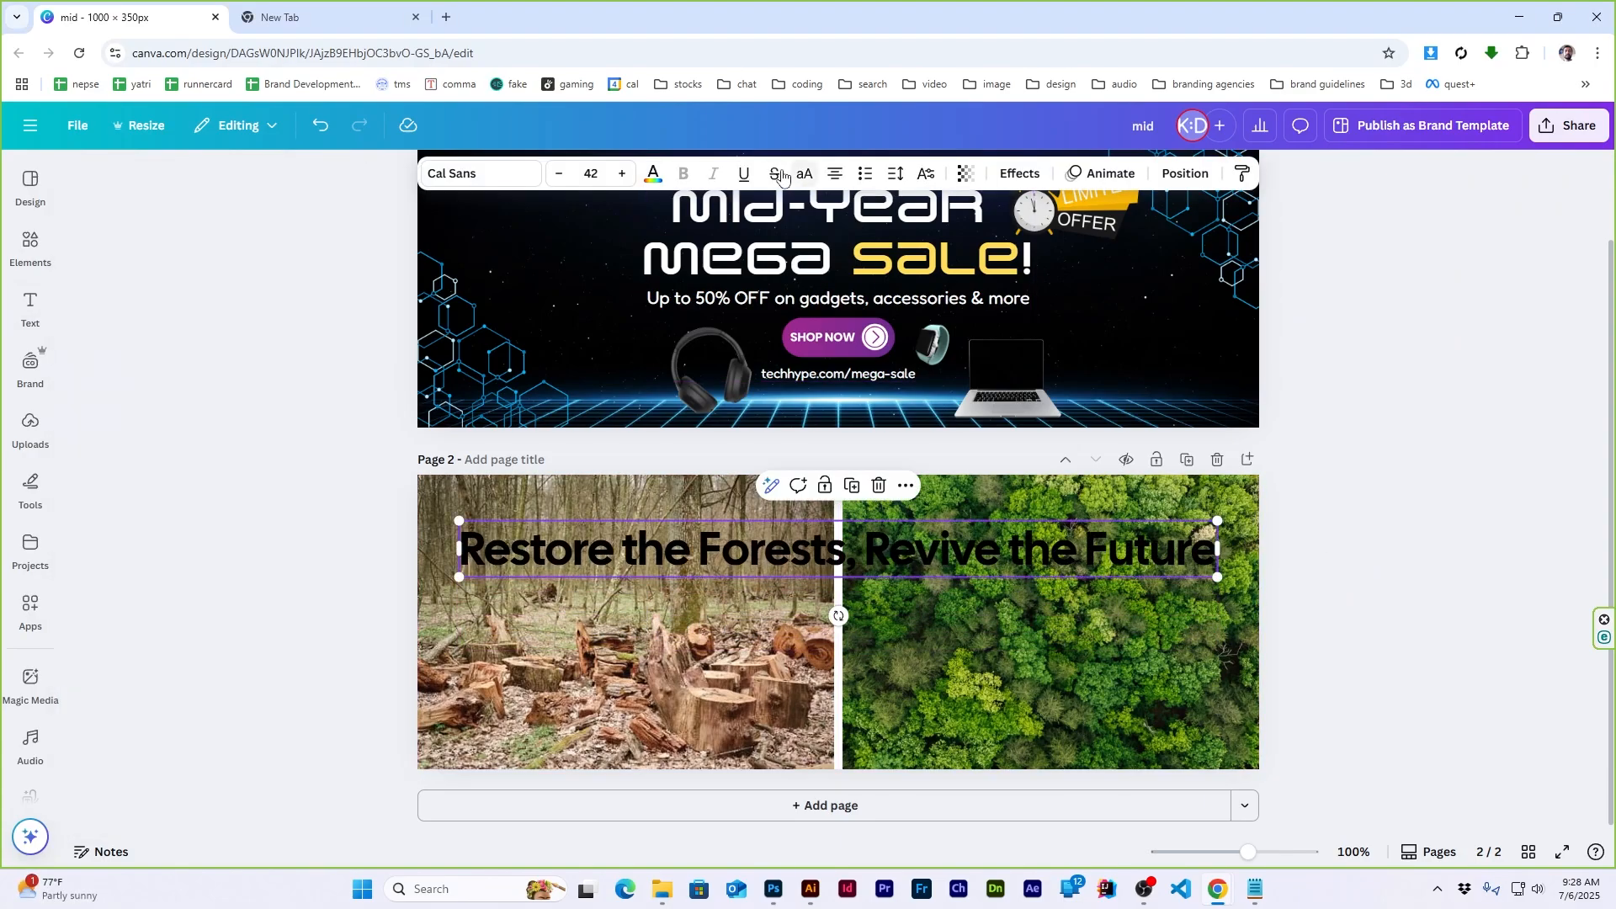
click(653, 173)
click(95, 355)
click(829, 555)
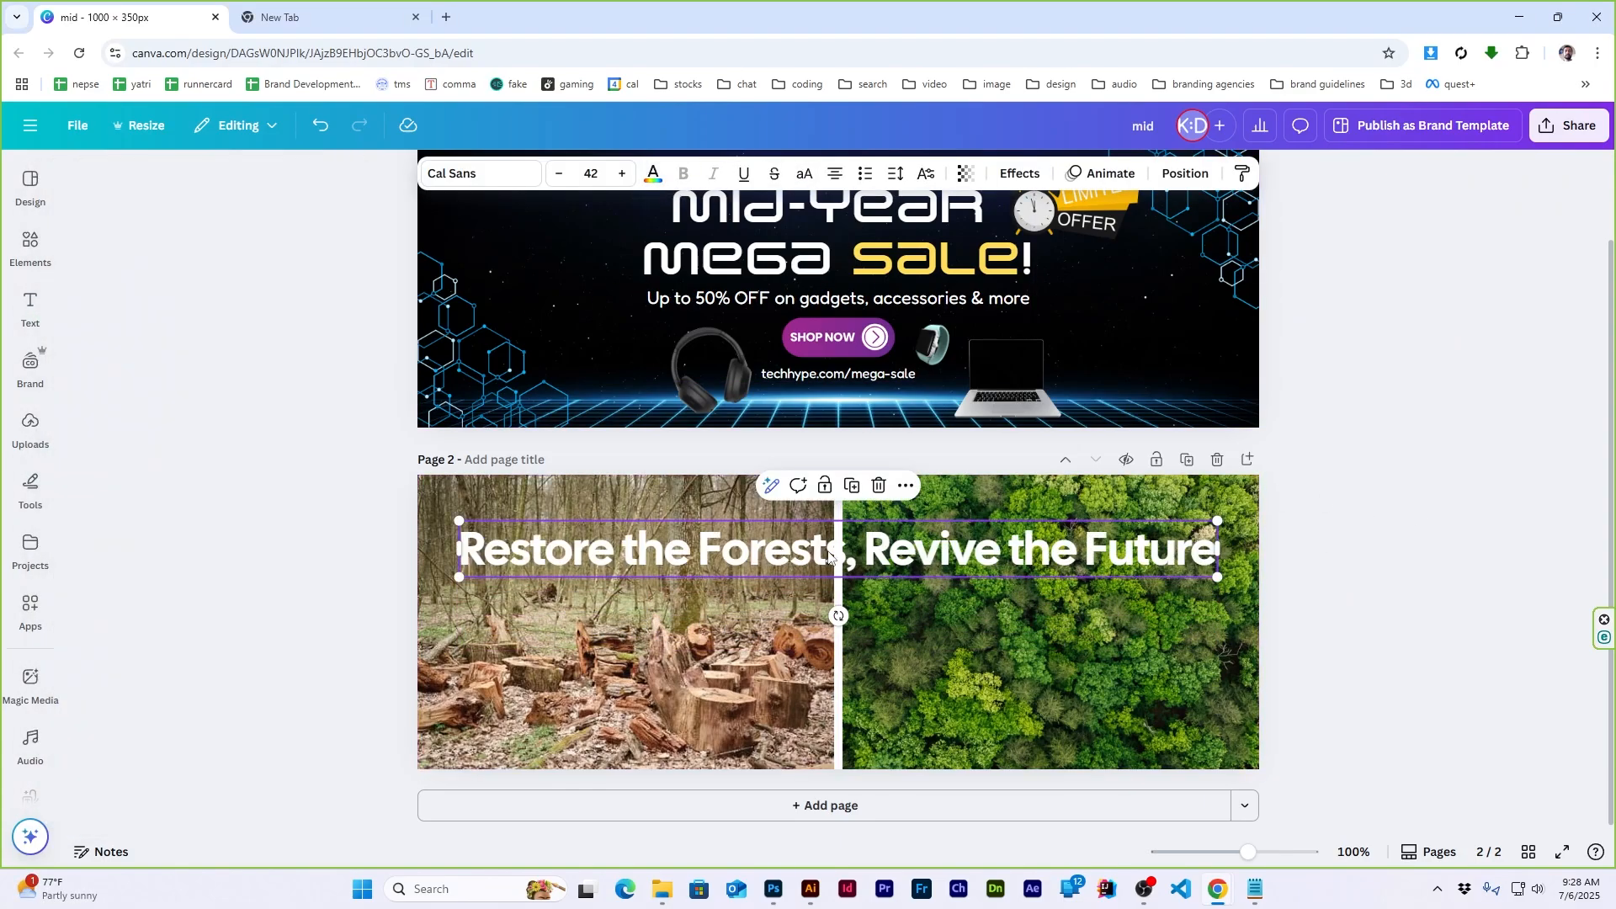
Check the brief's headline typography in Notepad and set the page 2 headline's font to Playfair Display
click(458, 173)
key(alt+Tab)
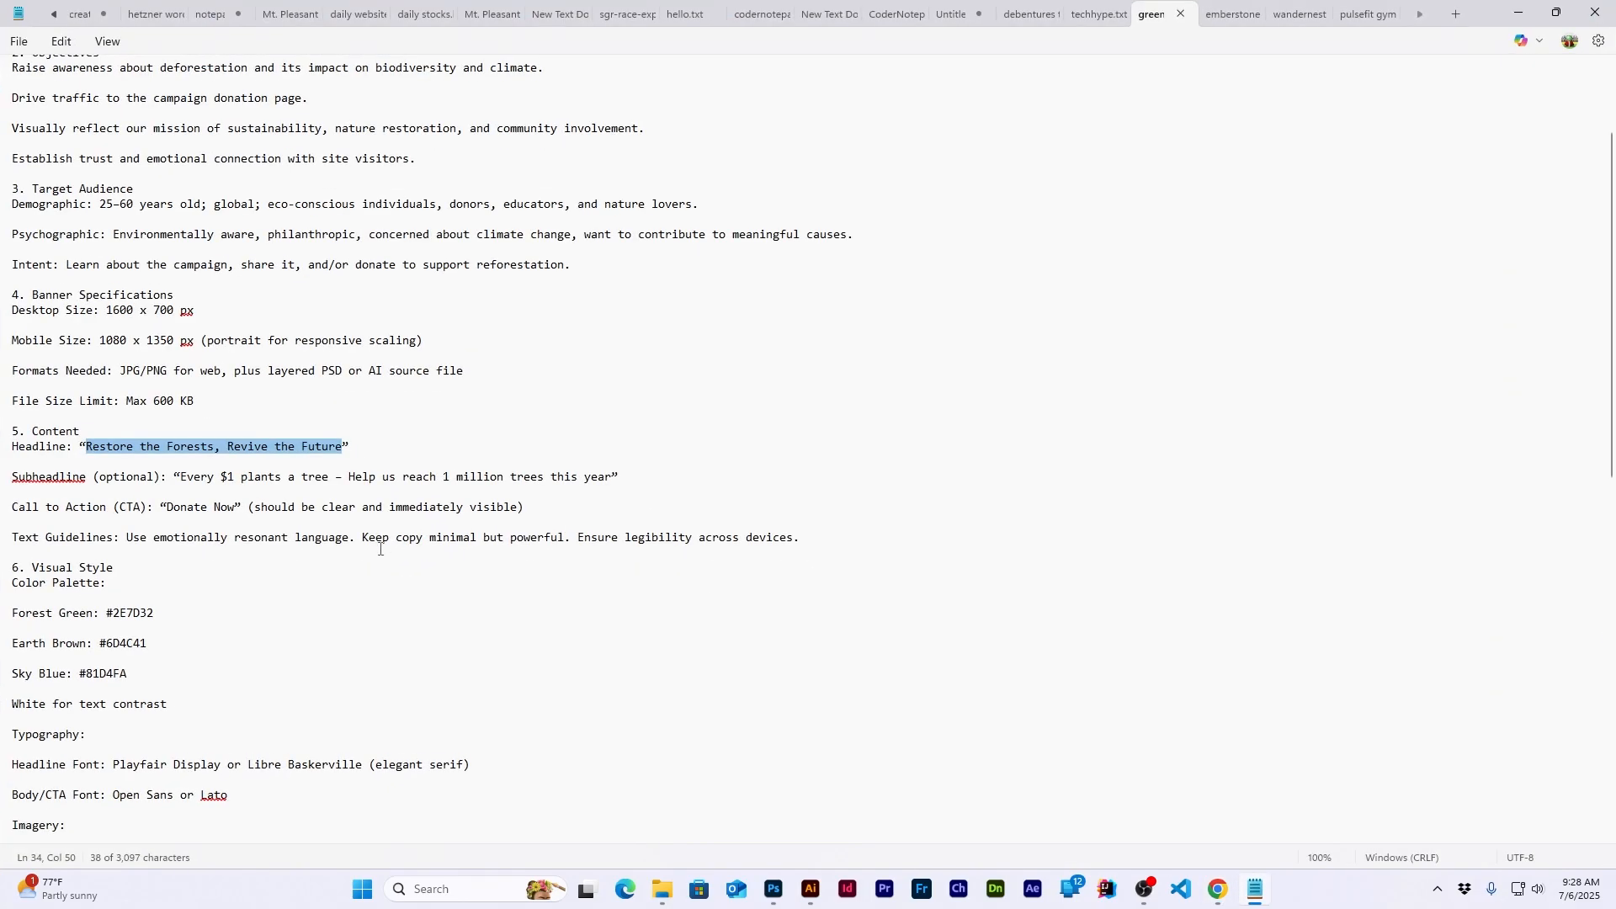
click(380, 548)
scroll(197, 492, down, 3)
drag(120, 628, 241, 629)
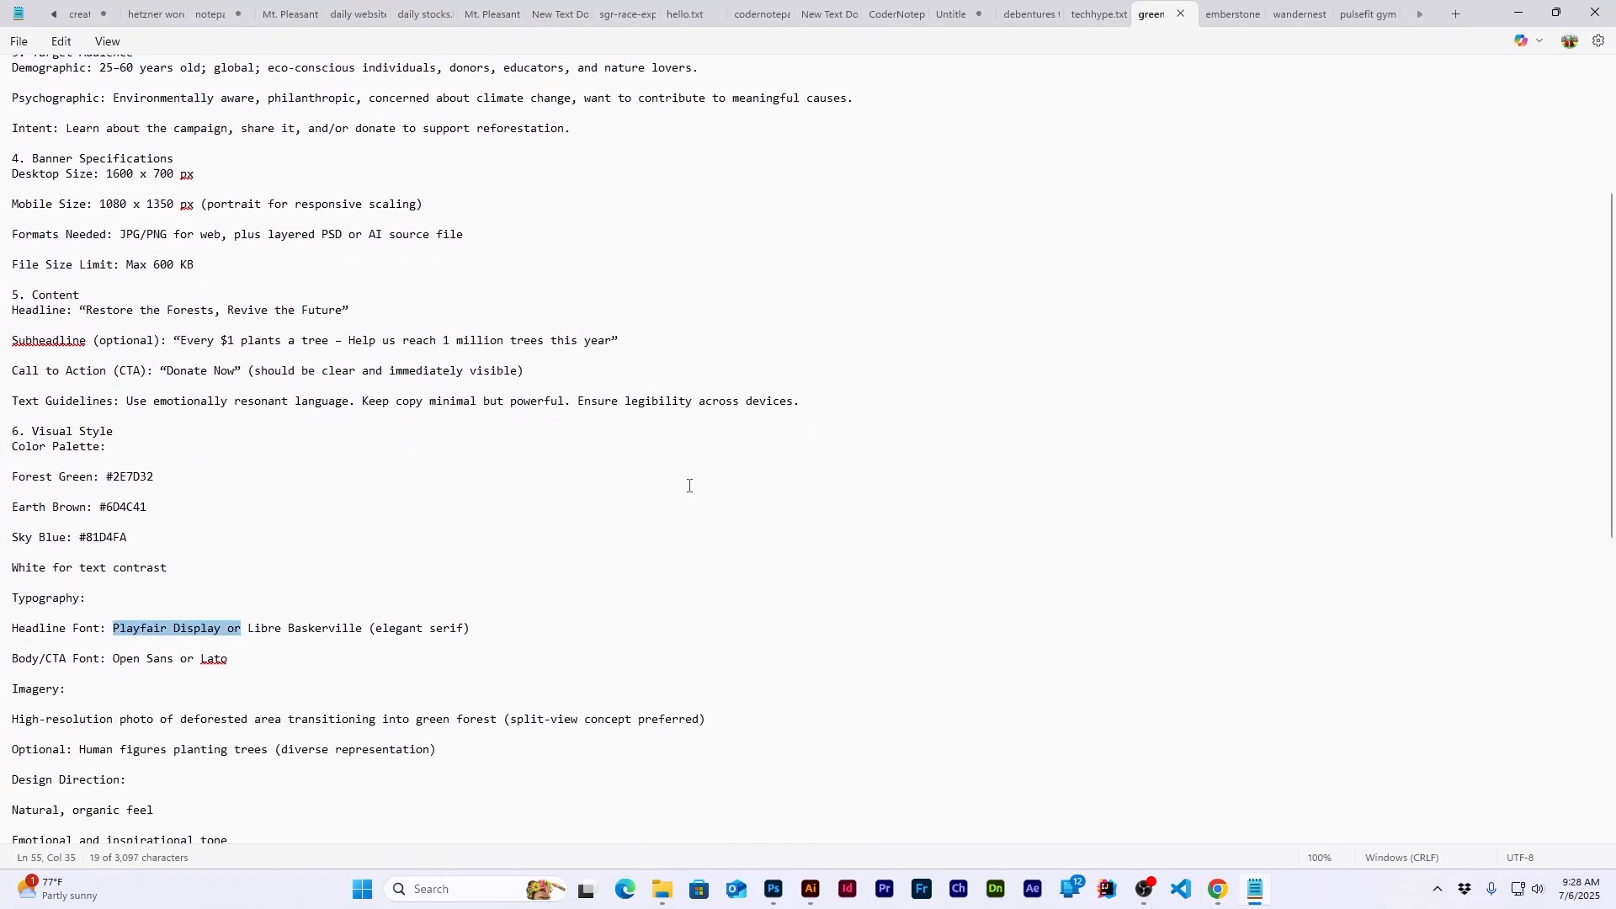
key(alt+Tab)
click(209, 263)
text(playfair)
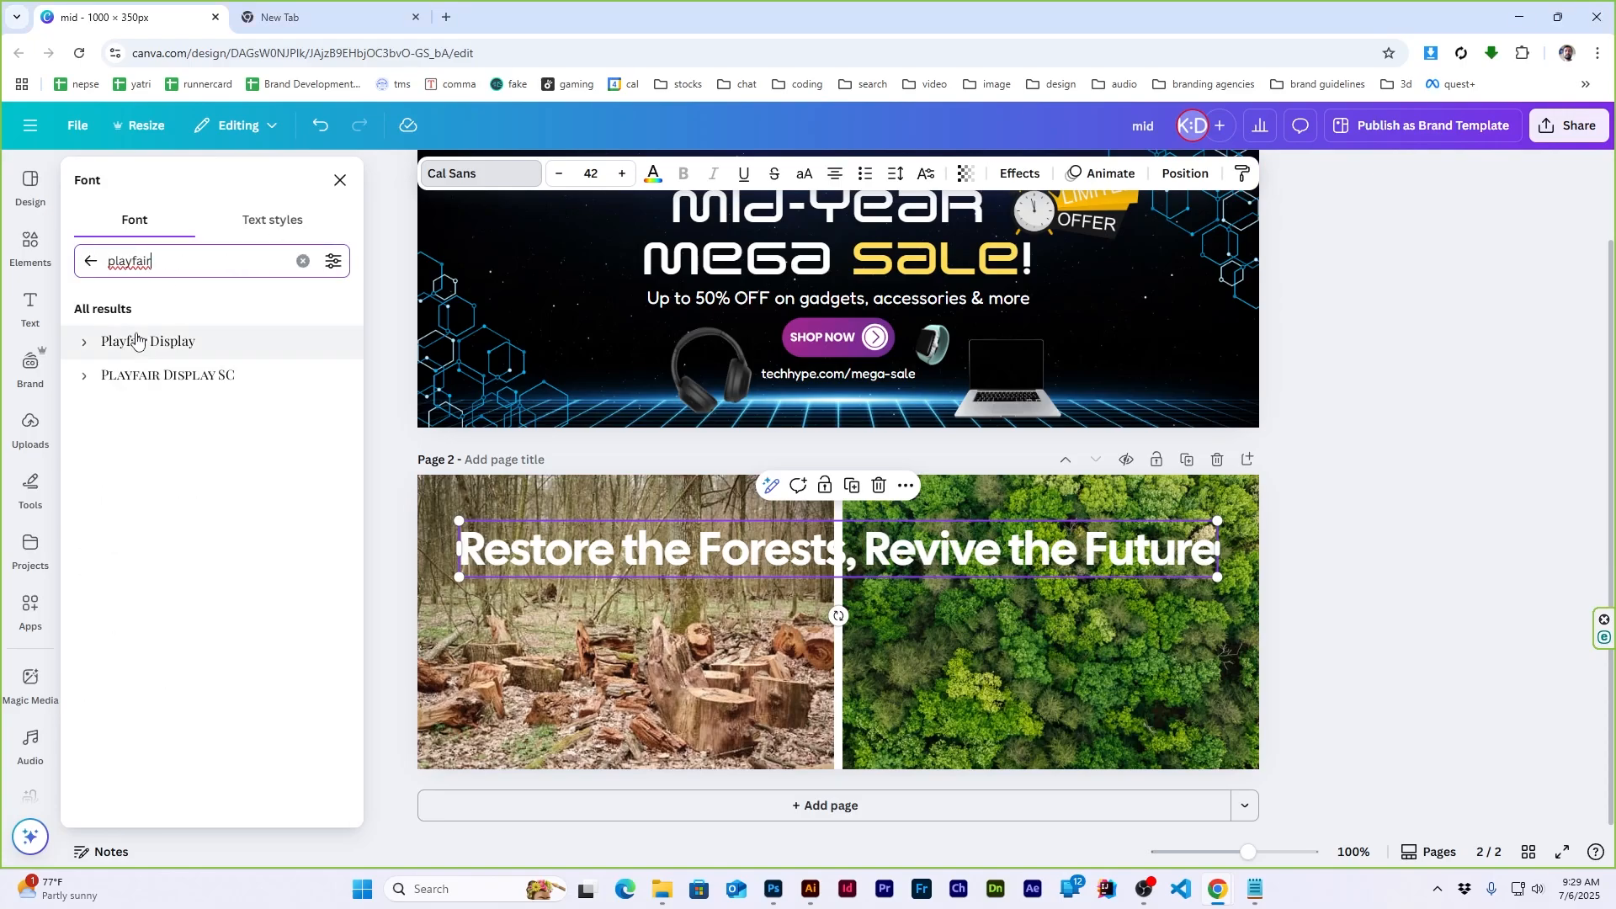
click(137, 340)
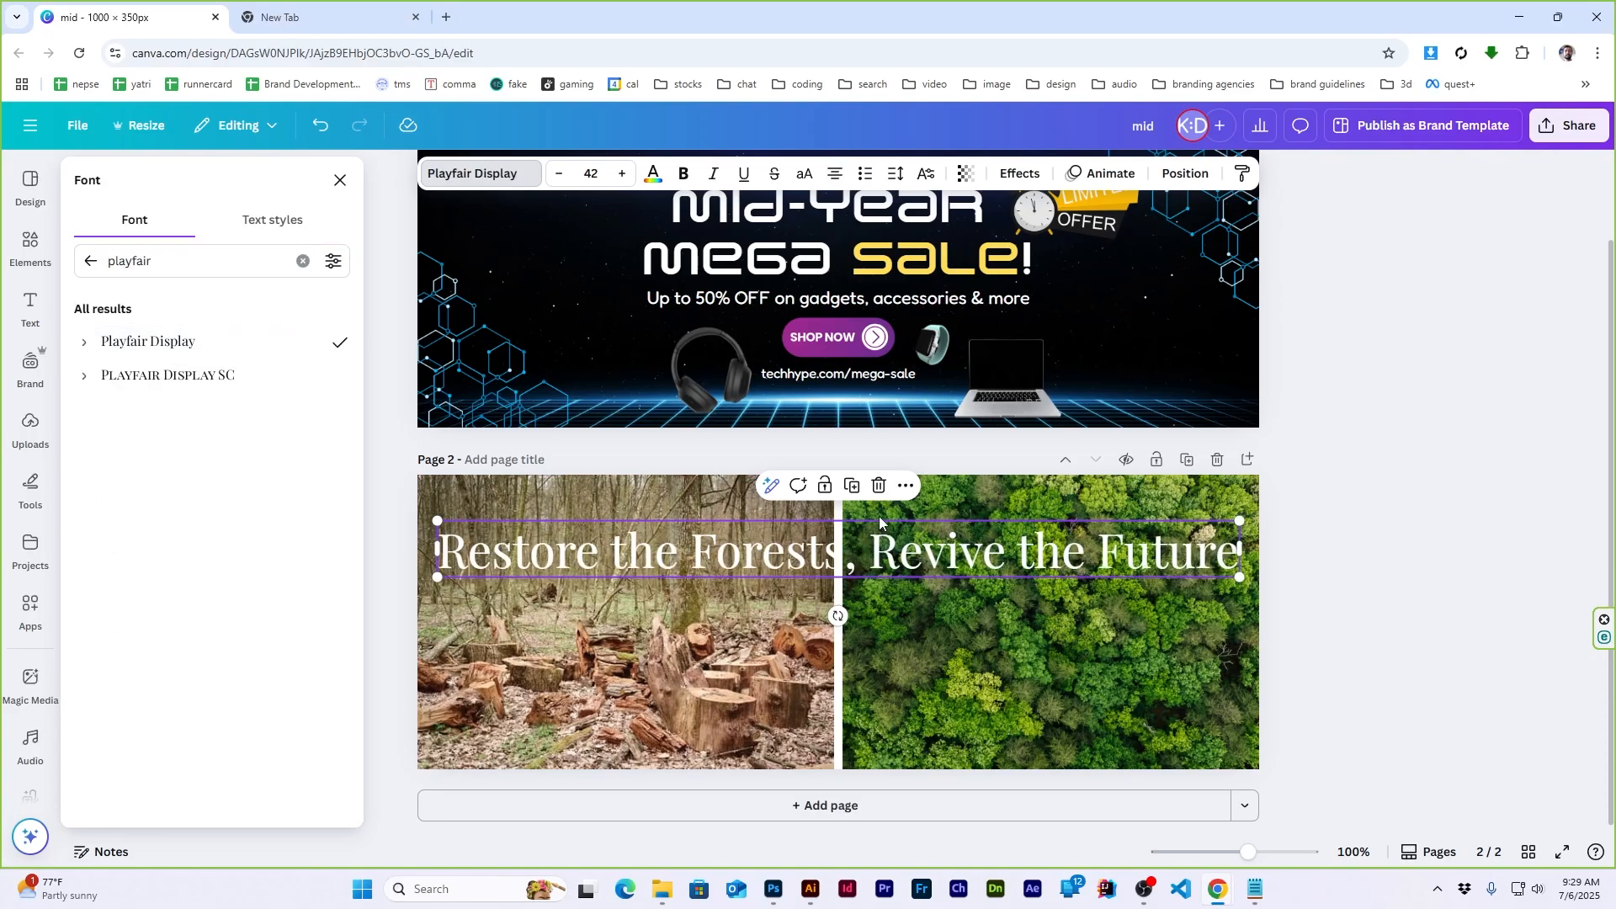
Shrink the headline to a font size of about 35.9 and space its two phrases apart, one over each photo
drag(1241, 518, 1182, 525)
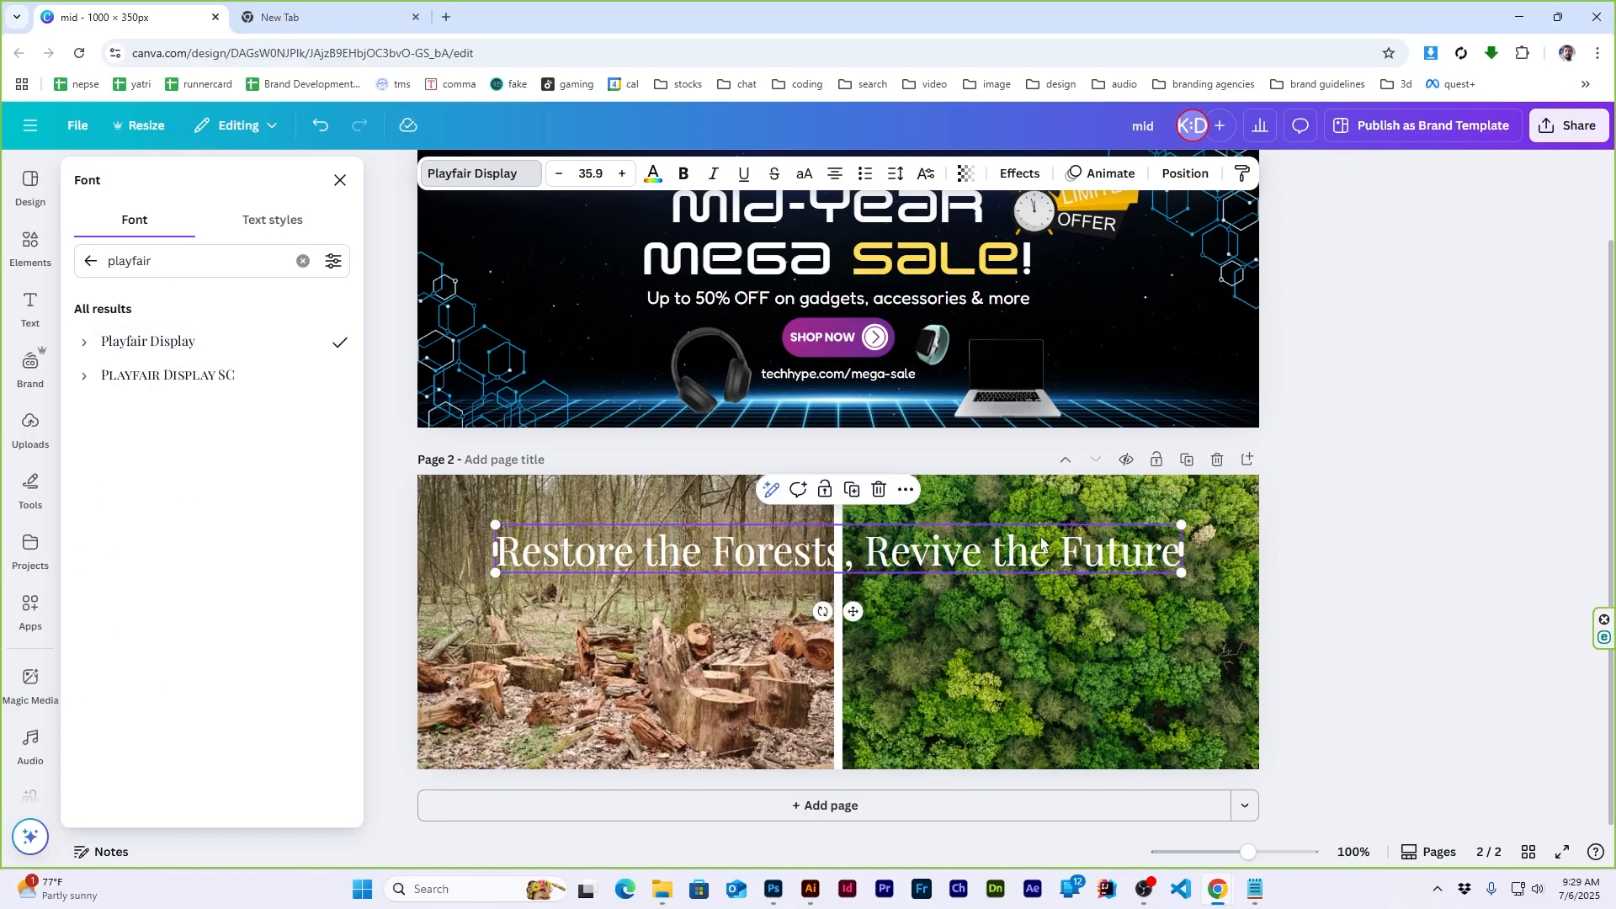
click(1185, 173)
click(339, 191)
click(1414, 505)
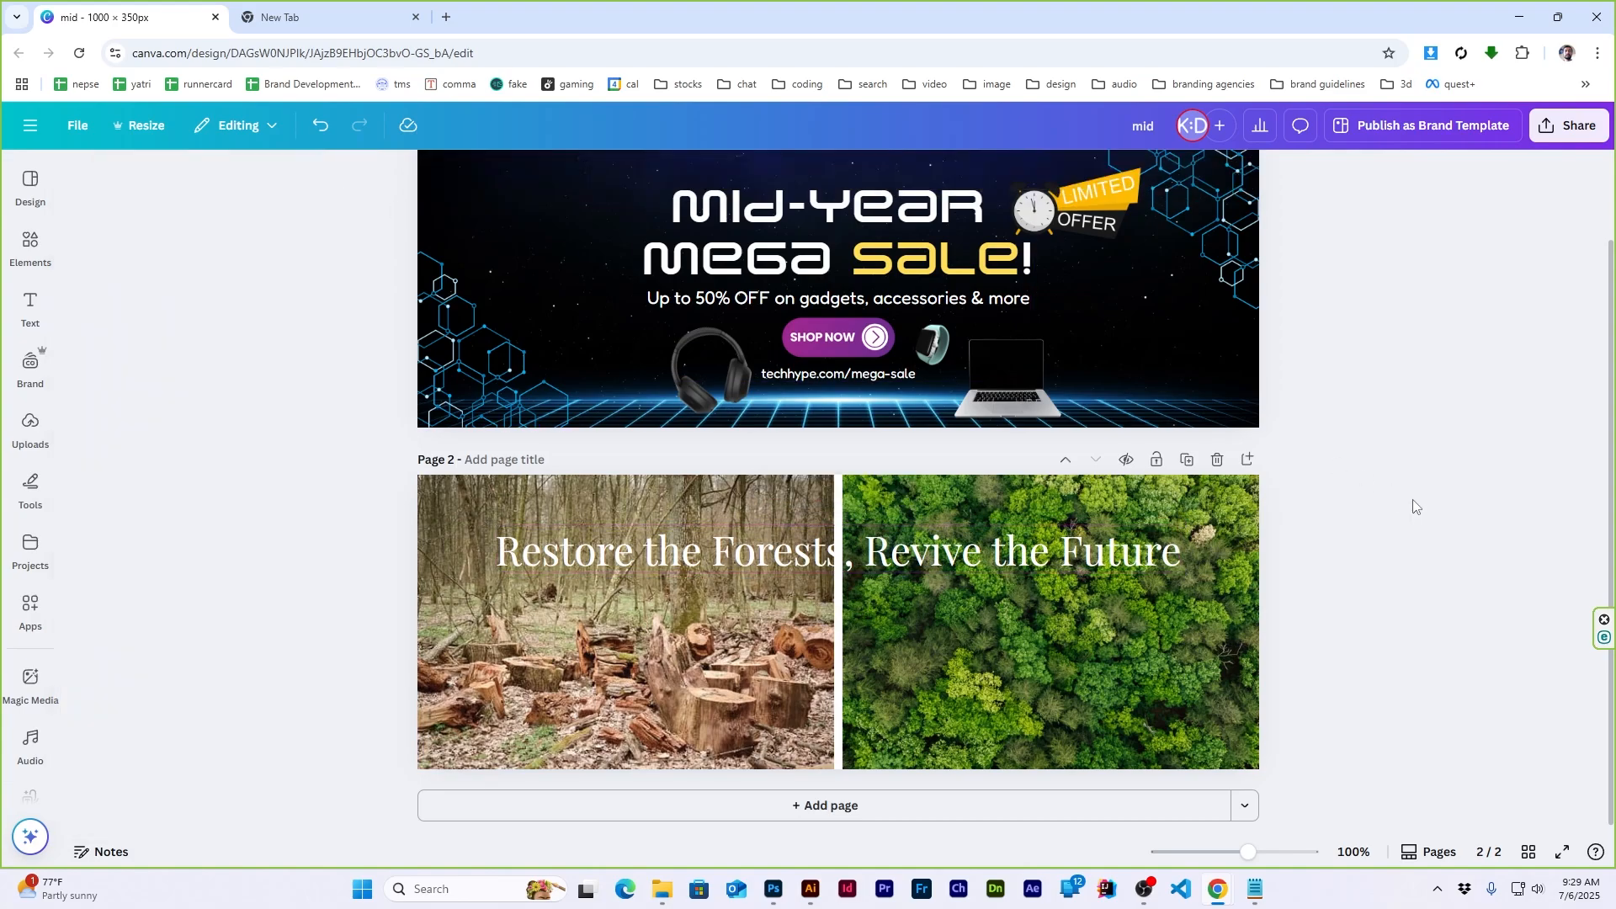
double_click(828, 554)
click(854, 552)
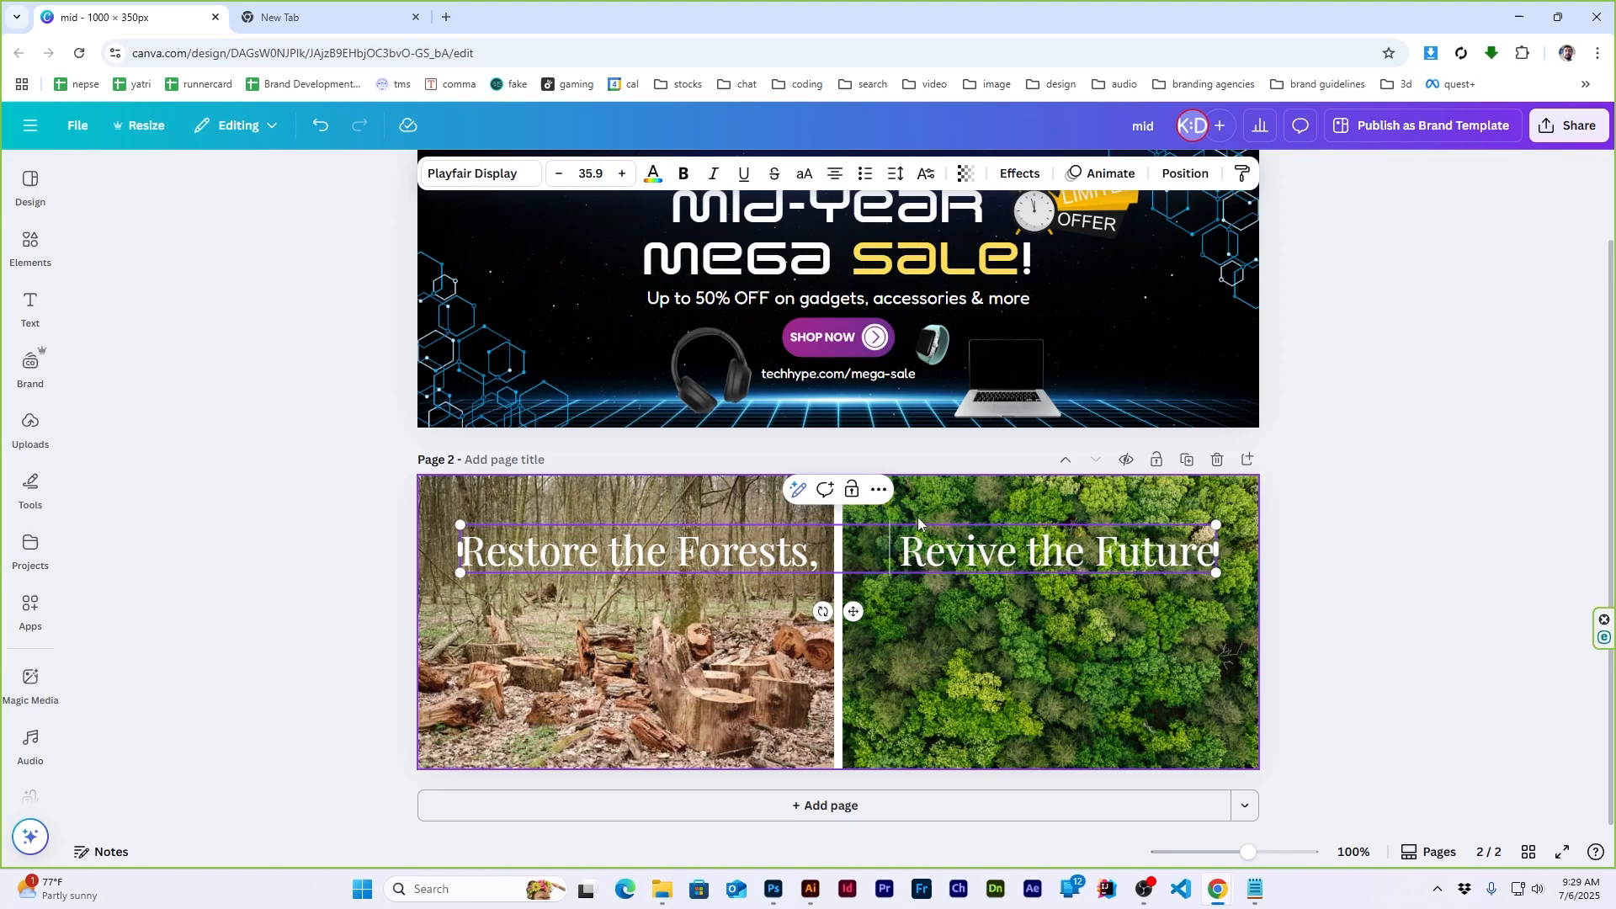
click(1483, 543)
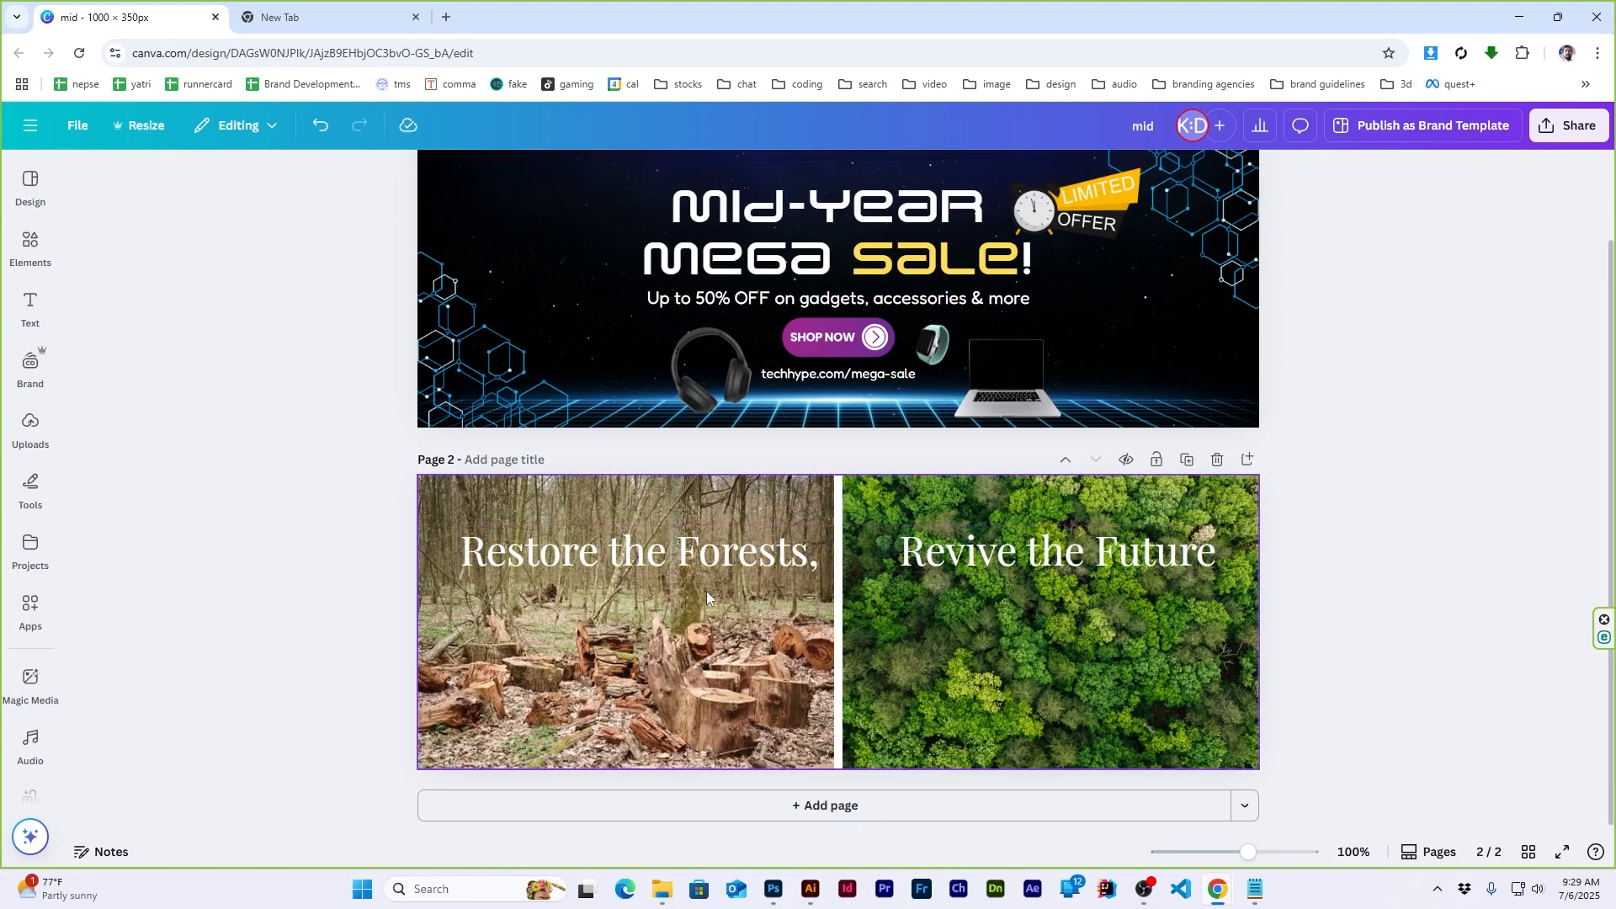
Copy the subheadline "Every $1 plants a tree – Help us reach 1 million trees this year" from the Notepad brief and add it to page 2 as body text
key(alt+Tab)
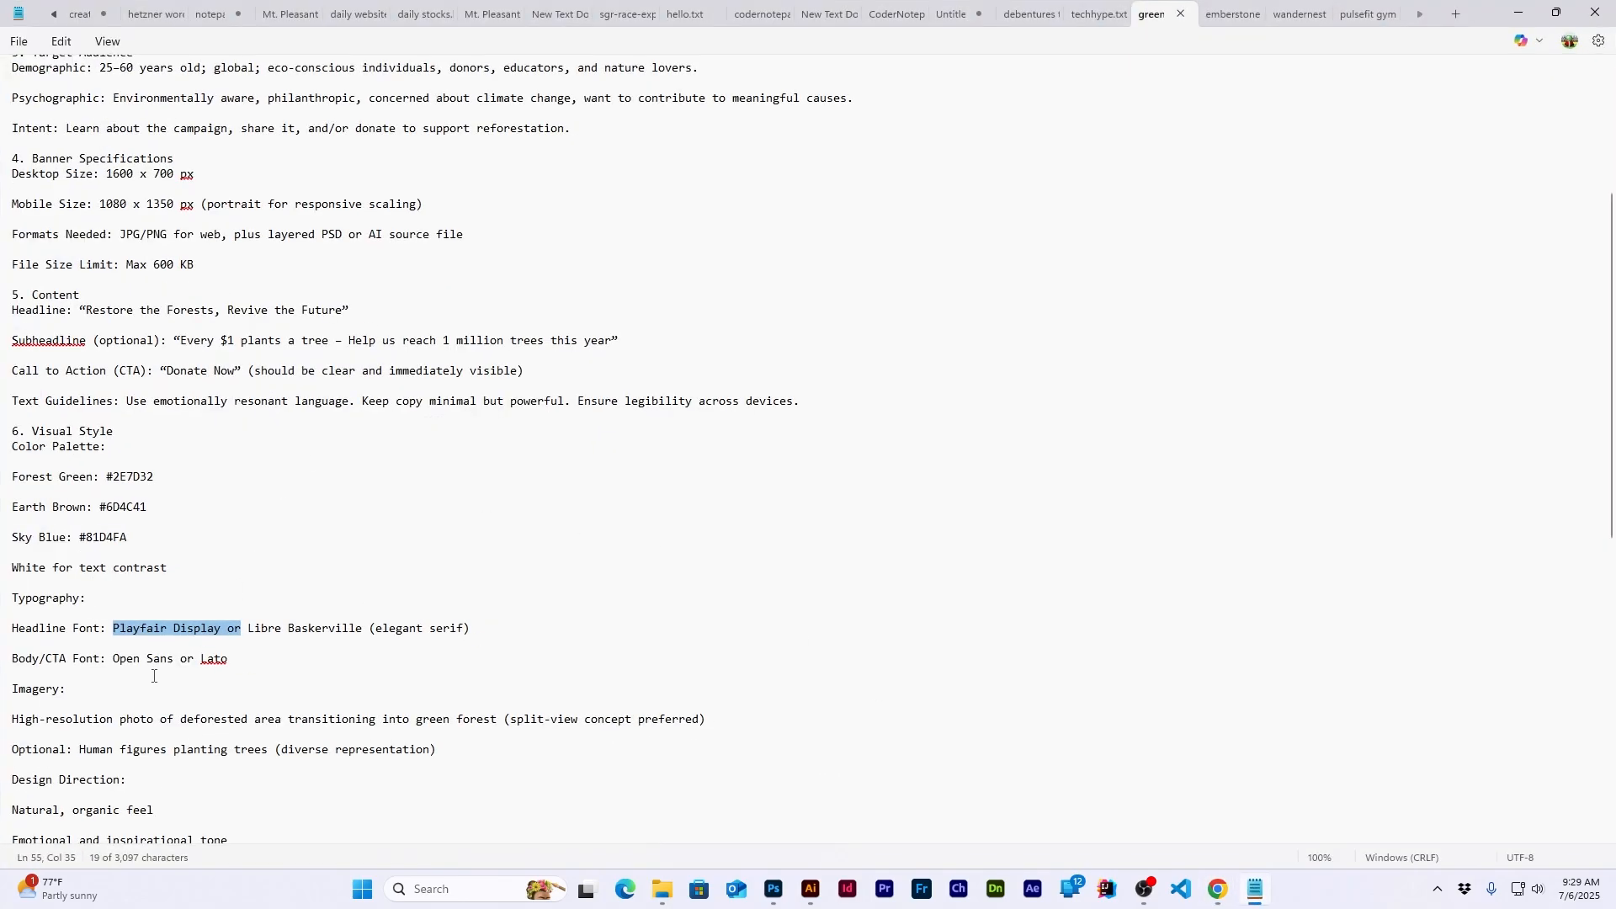
scroll(134, 639, up, 4)
drag(181, 521, 611, 524)
key(ctrl+c)
key(alt+Tab)
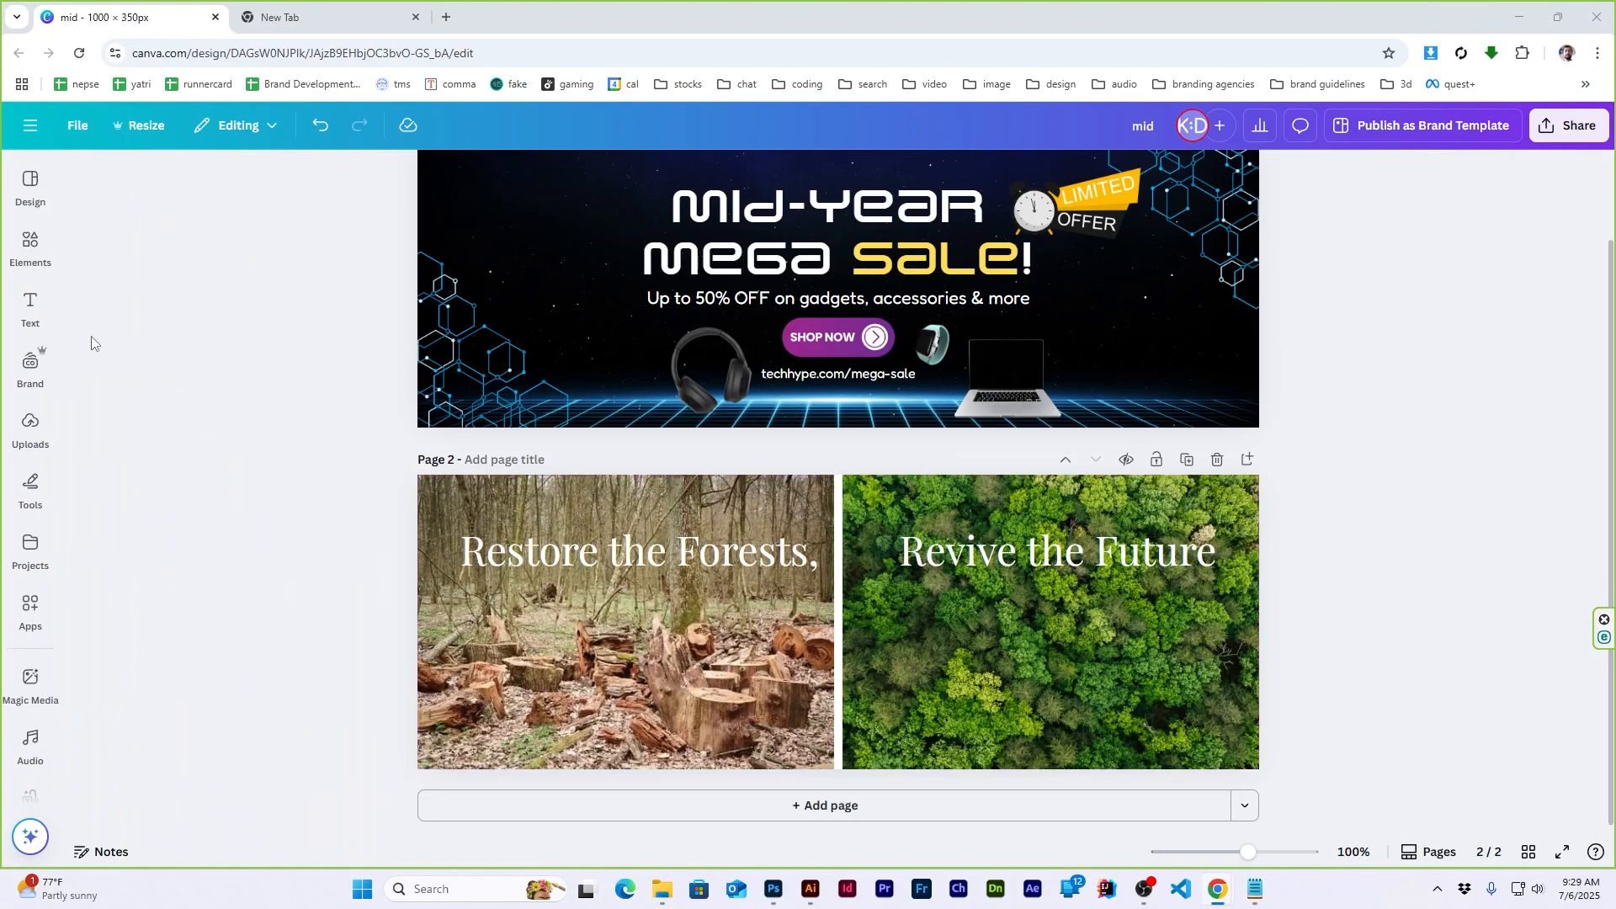
click(30, 311)
click(109, 414)
key(ctrl+v)
click(1380, 547)
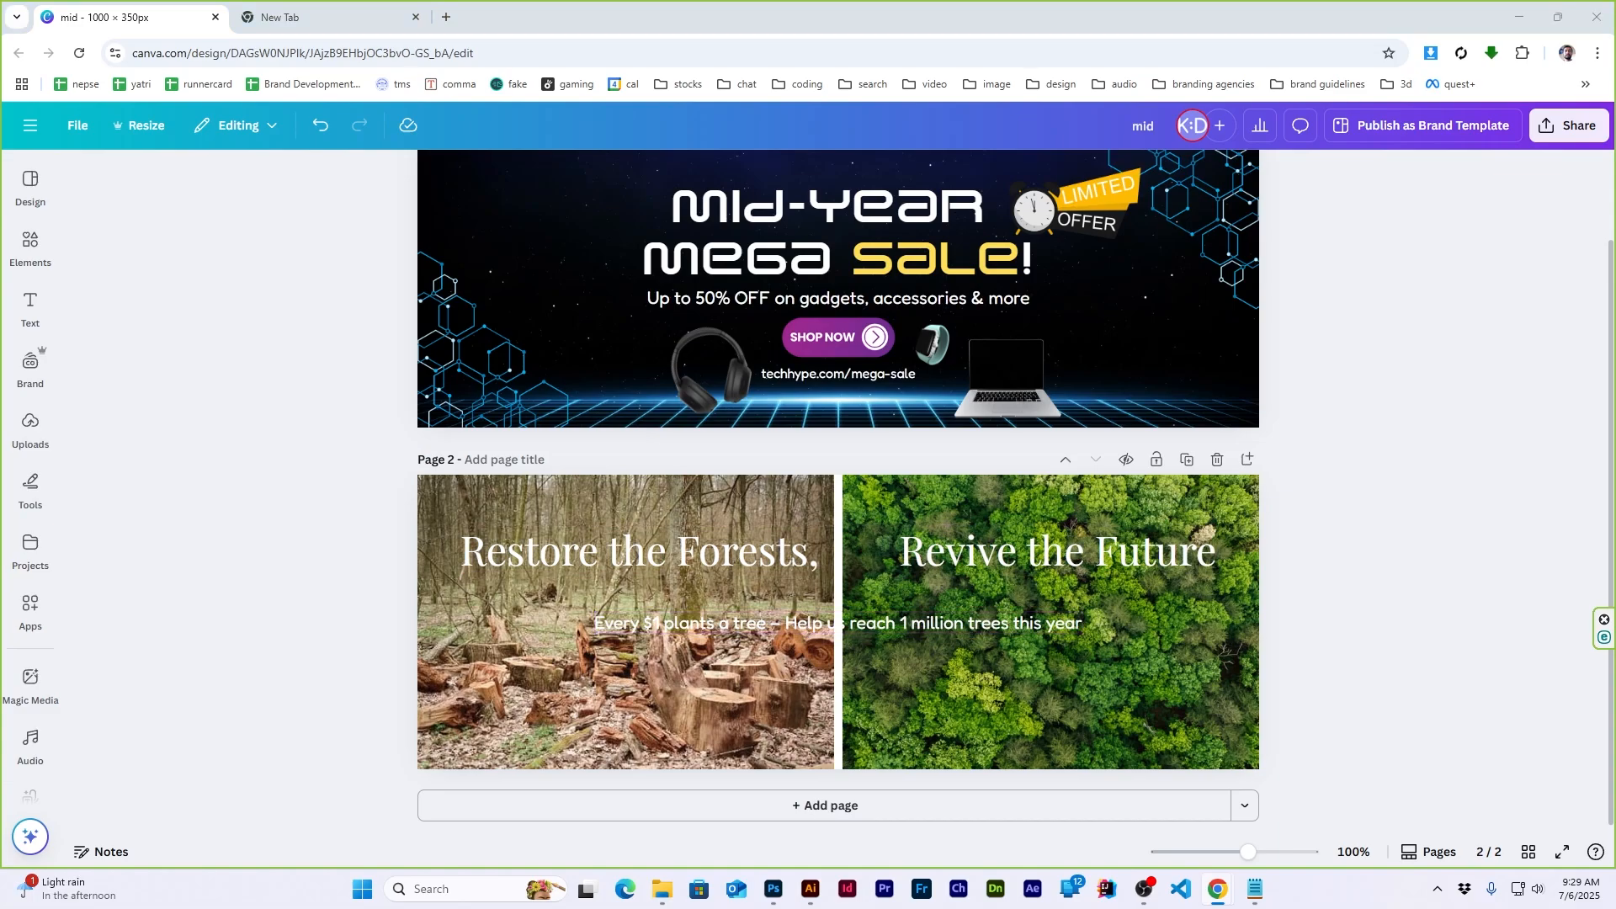
Set the subheadline's font to Open Sans
click(899, 627)
click(517, 176)
double_click(188, 260)
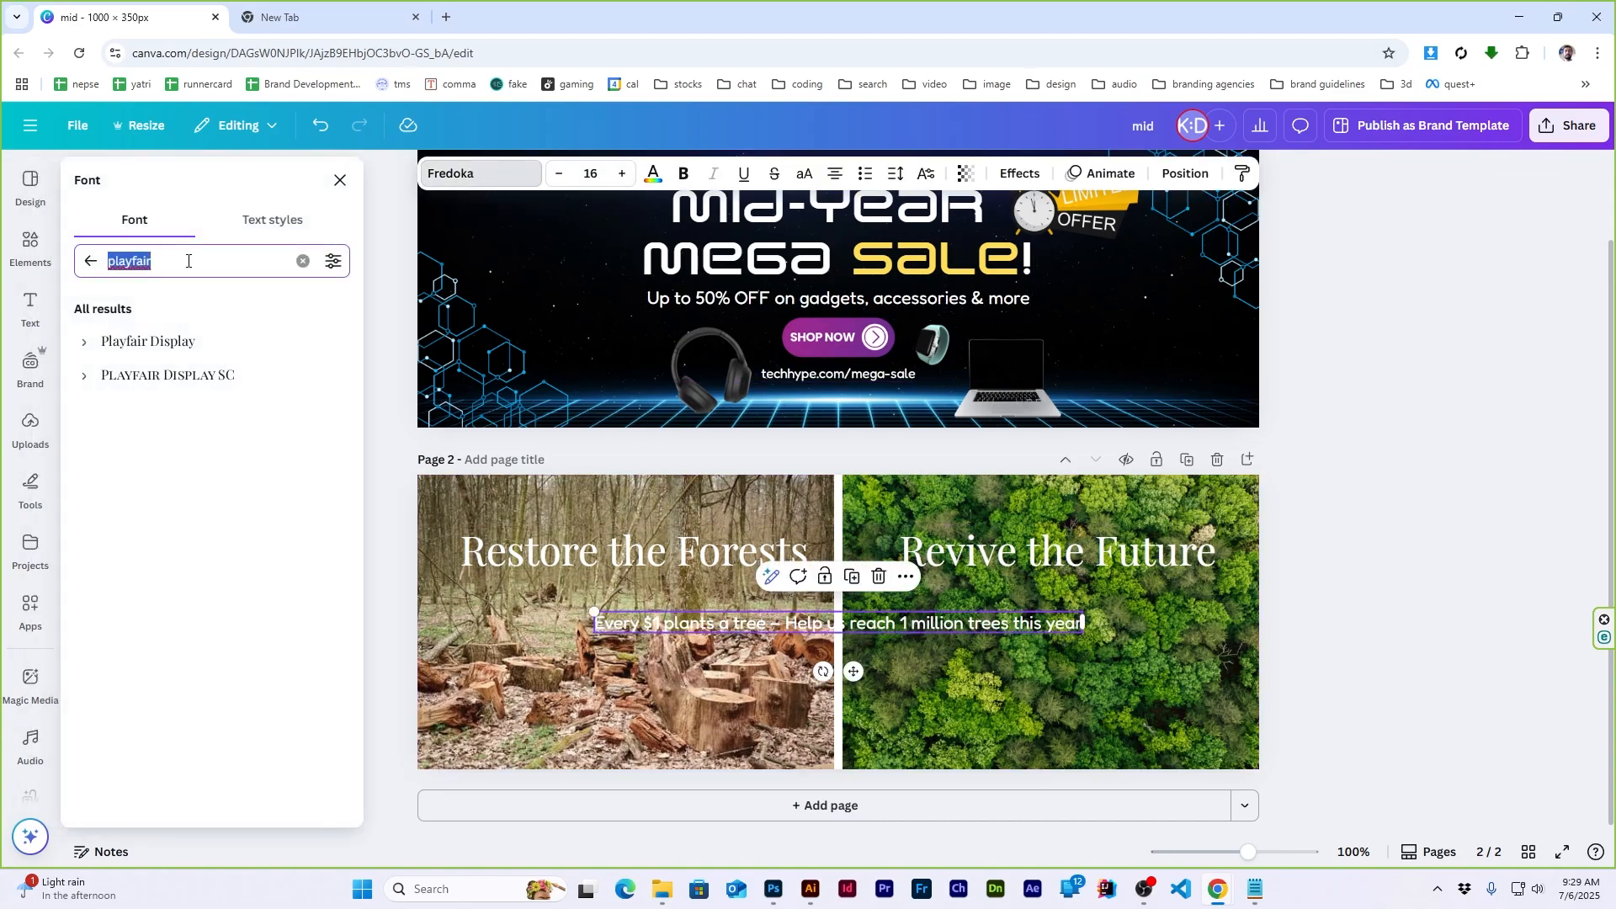
text(open sa)
click(143, 488)
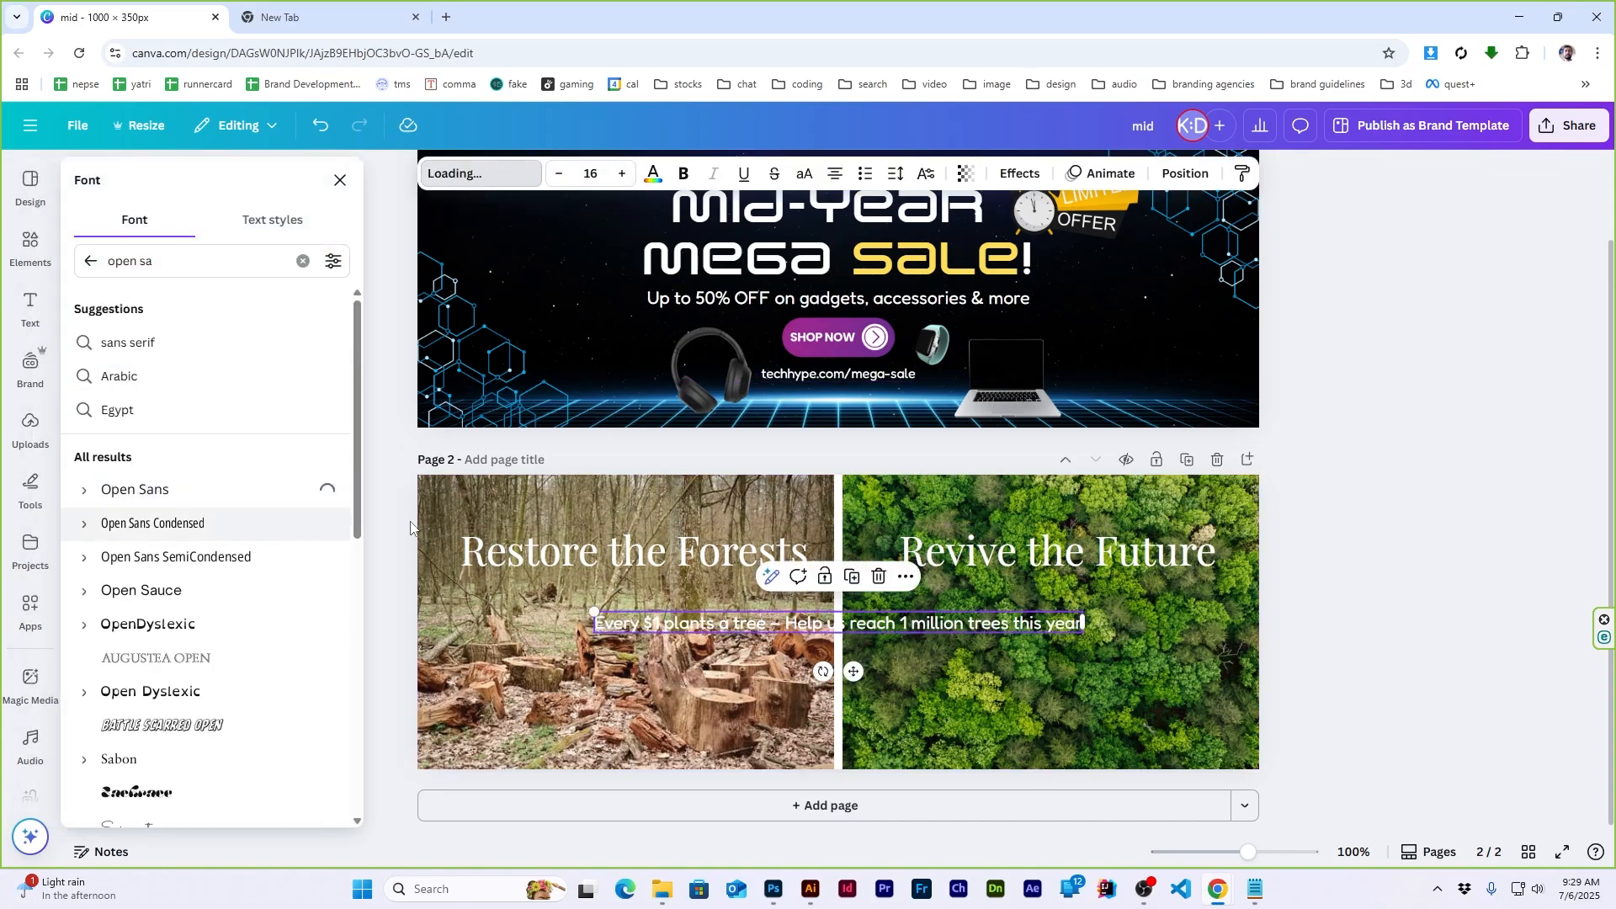
click(1410, 579)
Move the headline down so that it sits directly above the subheadline
click(935, 627)
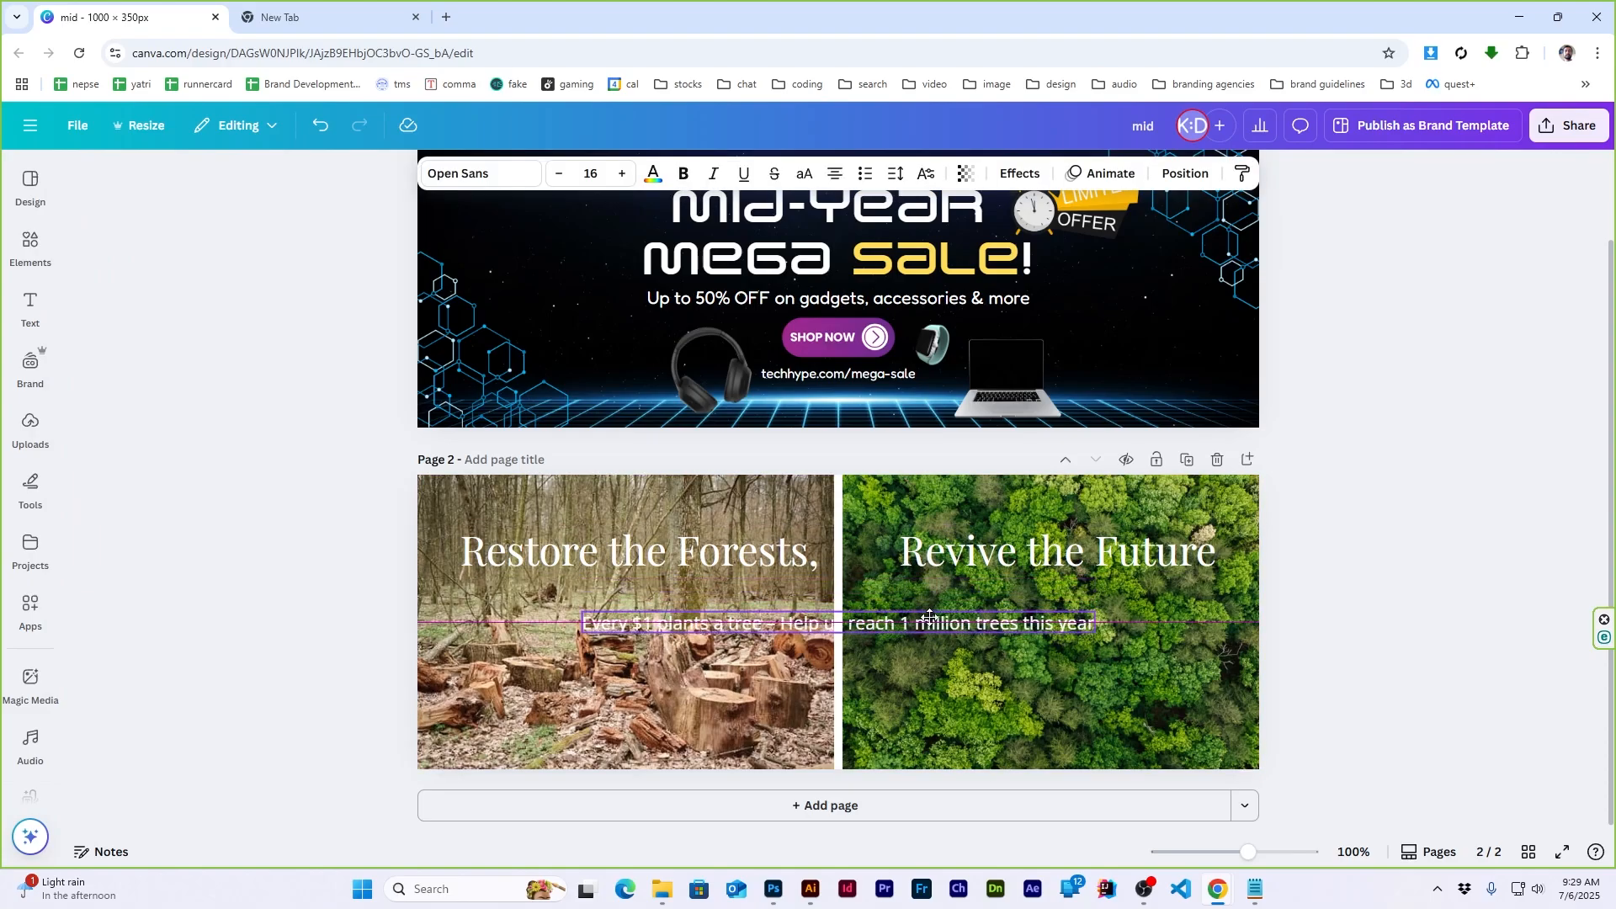
drag(949, 572, 949, 601)
click(1405, 590)
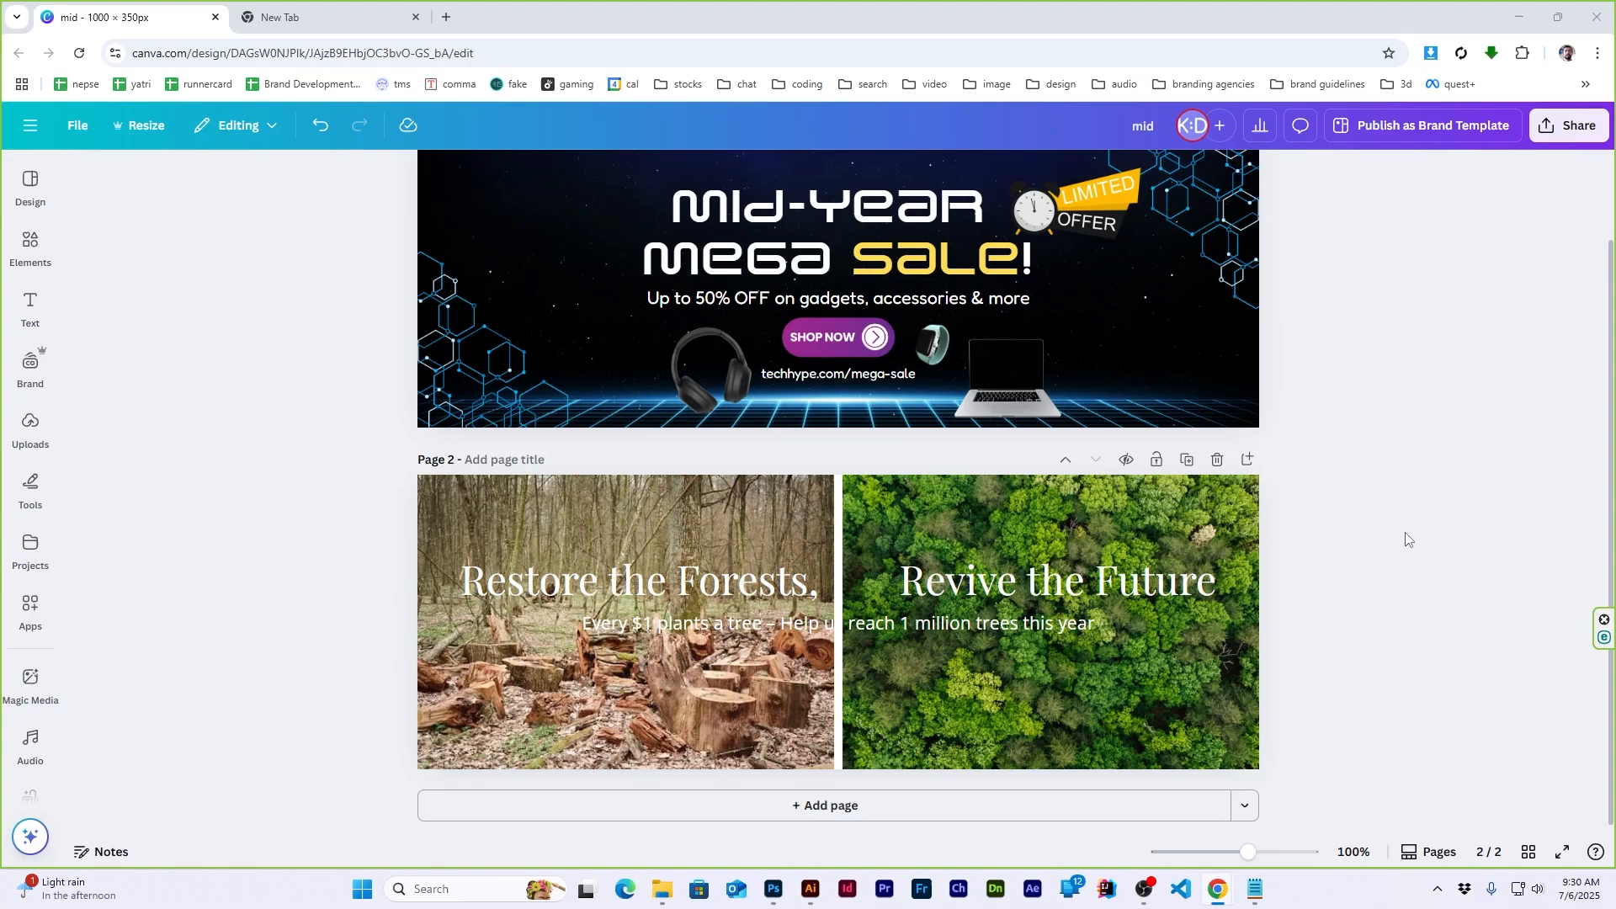
Copy the Forest Green color code 2E7D32 from the GreenFuture brief in Notepad and return to the Canva design
click(1246, 898)
scroll(451, 462, down, 2)
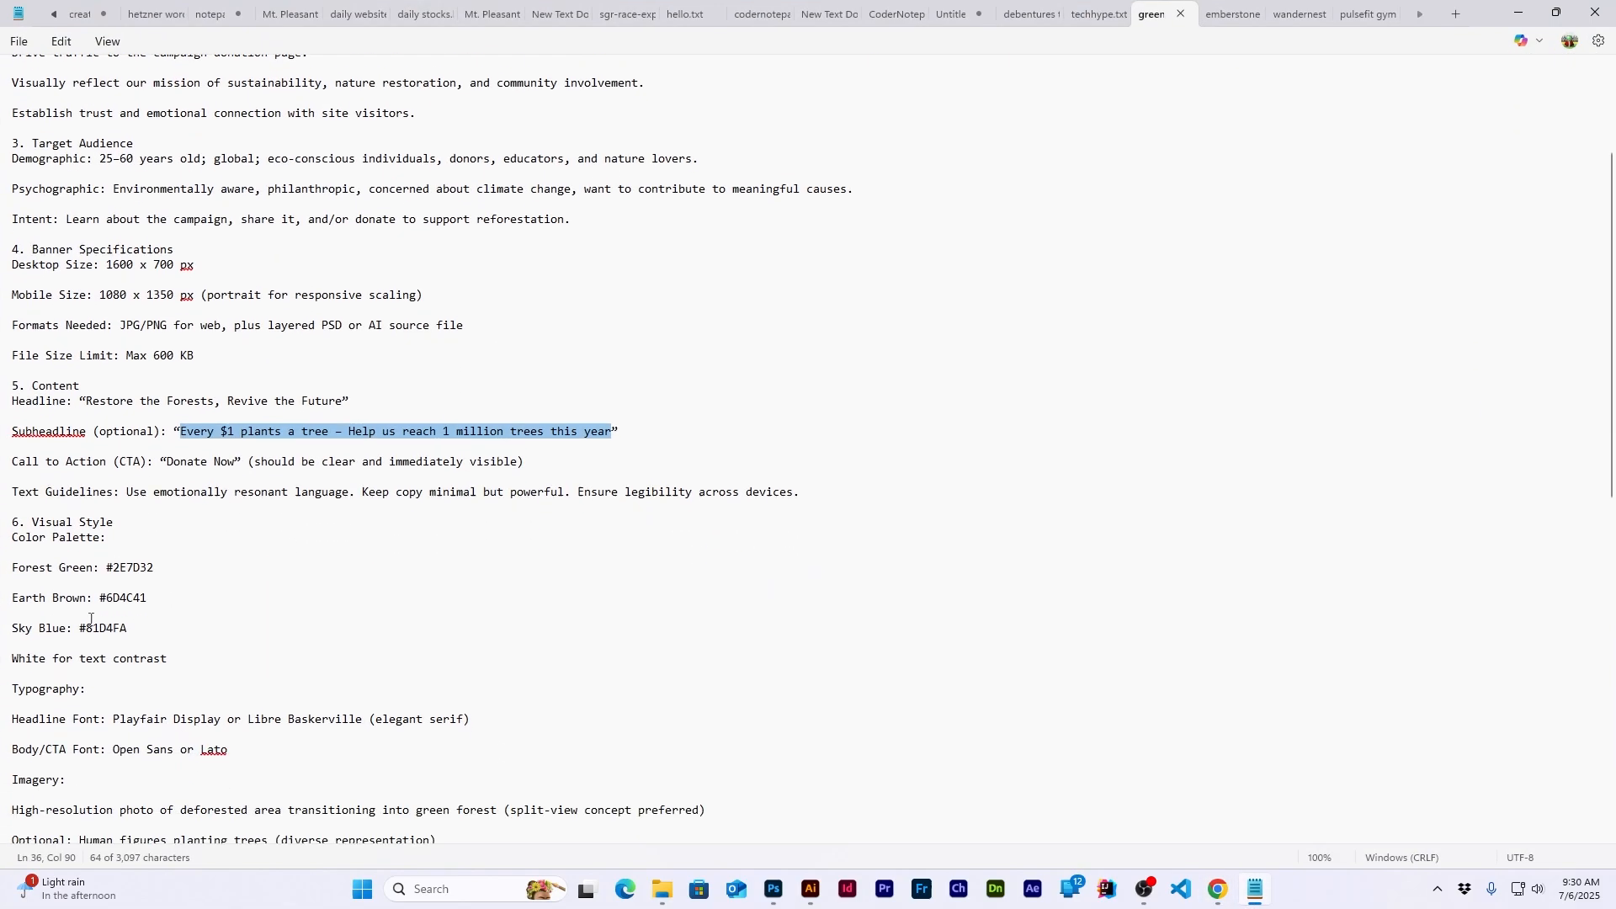
double_click(125, 569)
key(ctrl+c)
click(1518, 12)
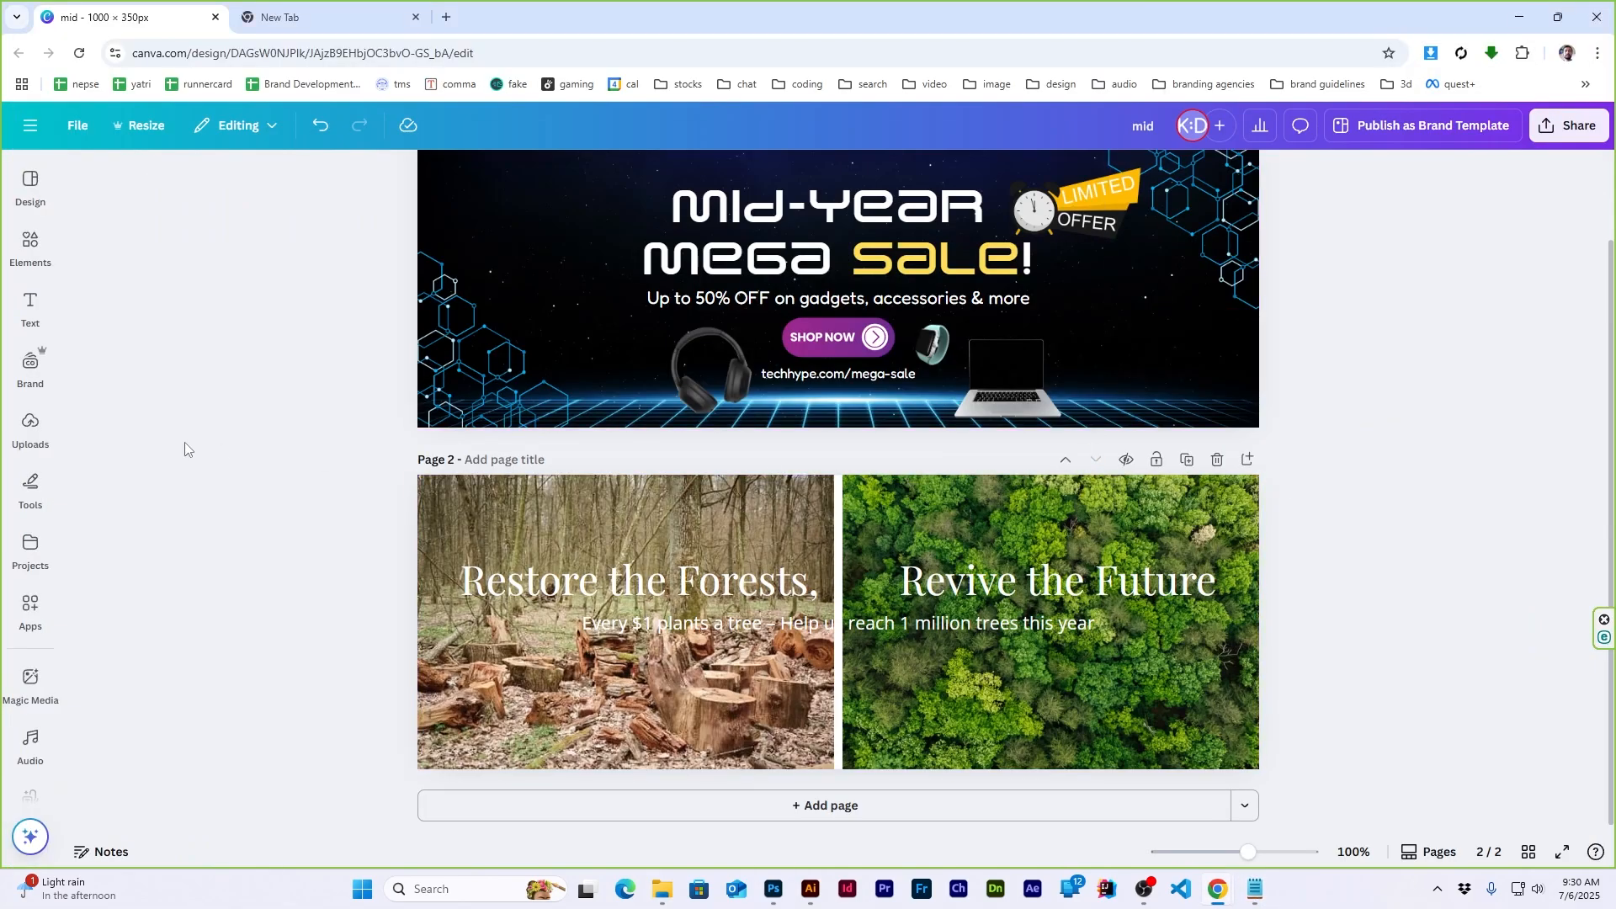
Search the elements for rectangle, add a square shape to page 2 and place it below the subheadline on the deforestation photo
click(31, 312)
click(30, 244)
triple_click(150, 196)
text(rectangle)
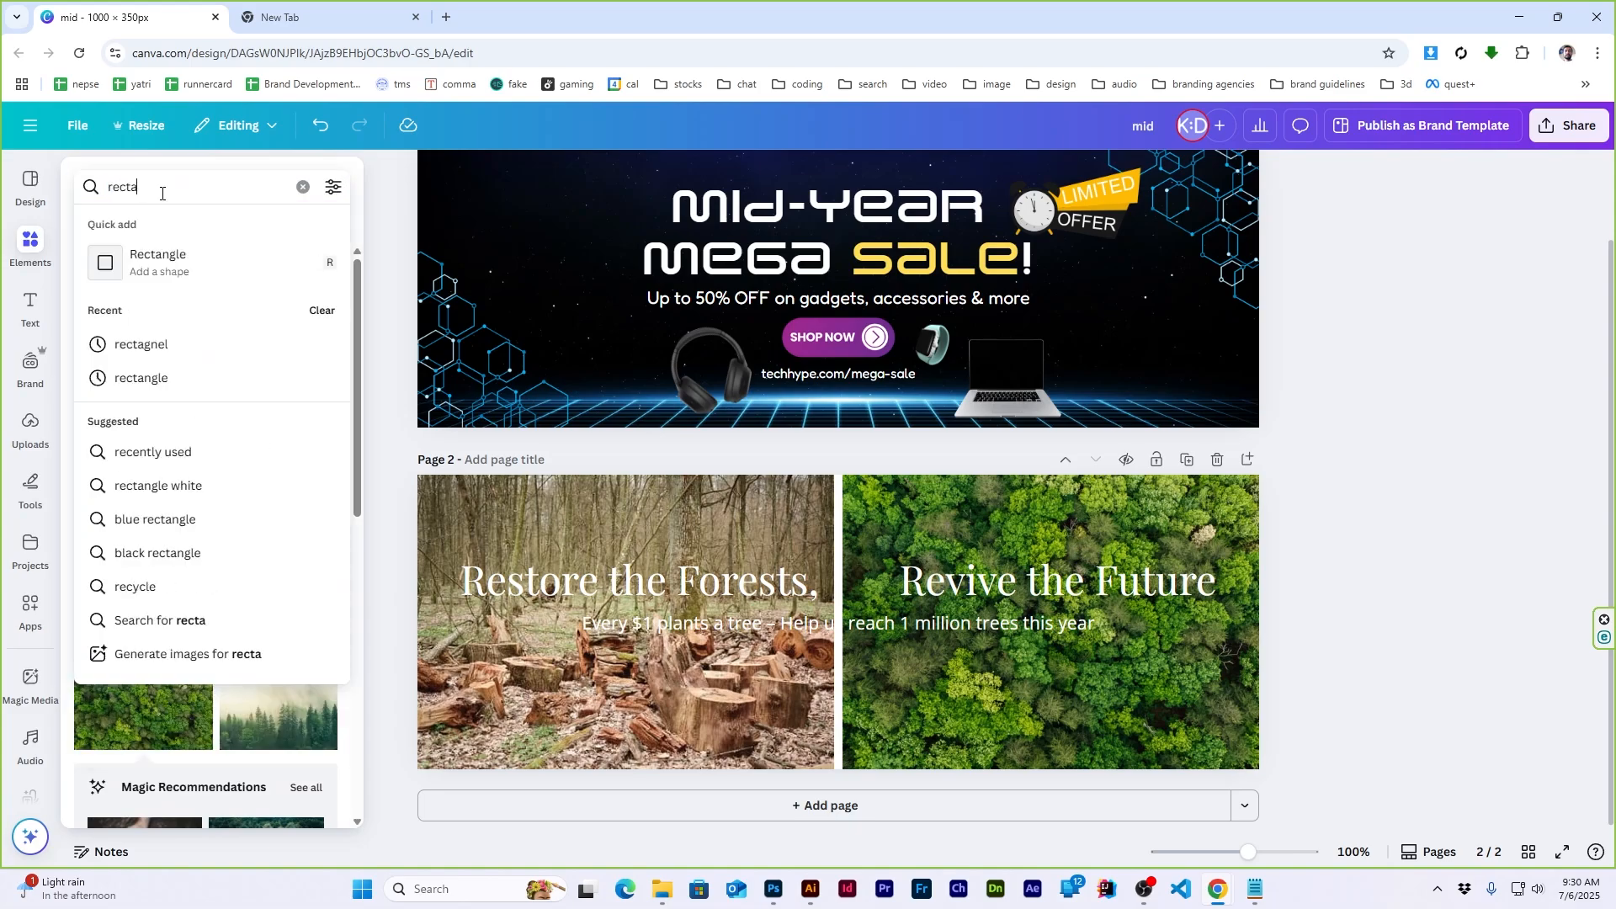
key(Return)
click(87, 226)
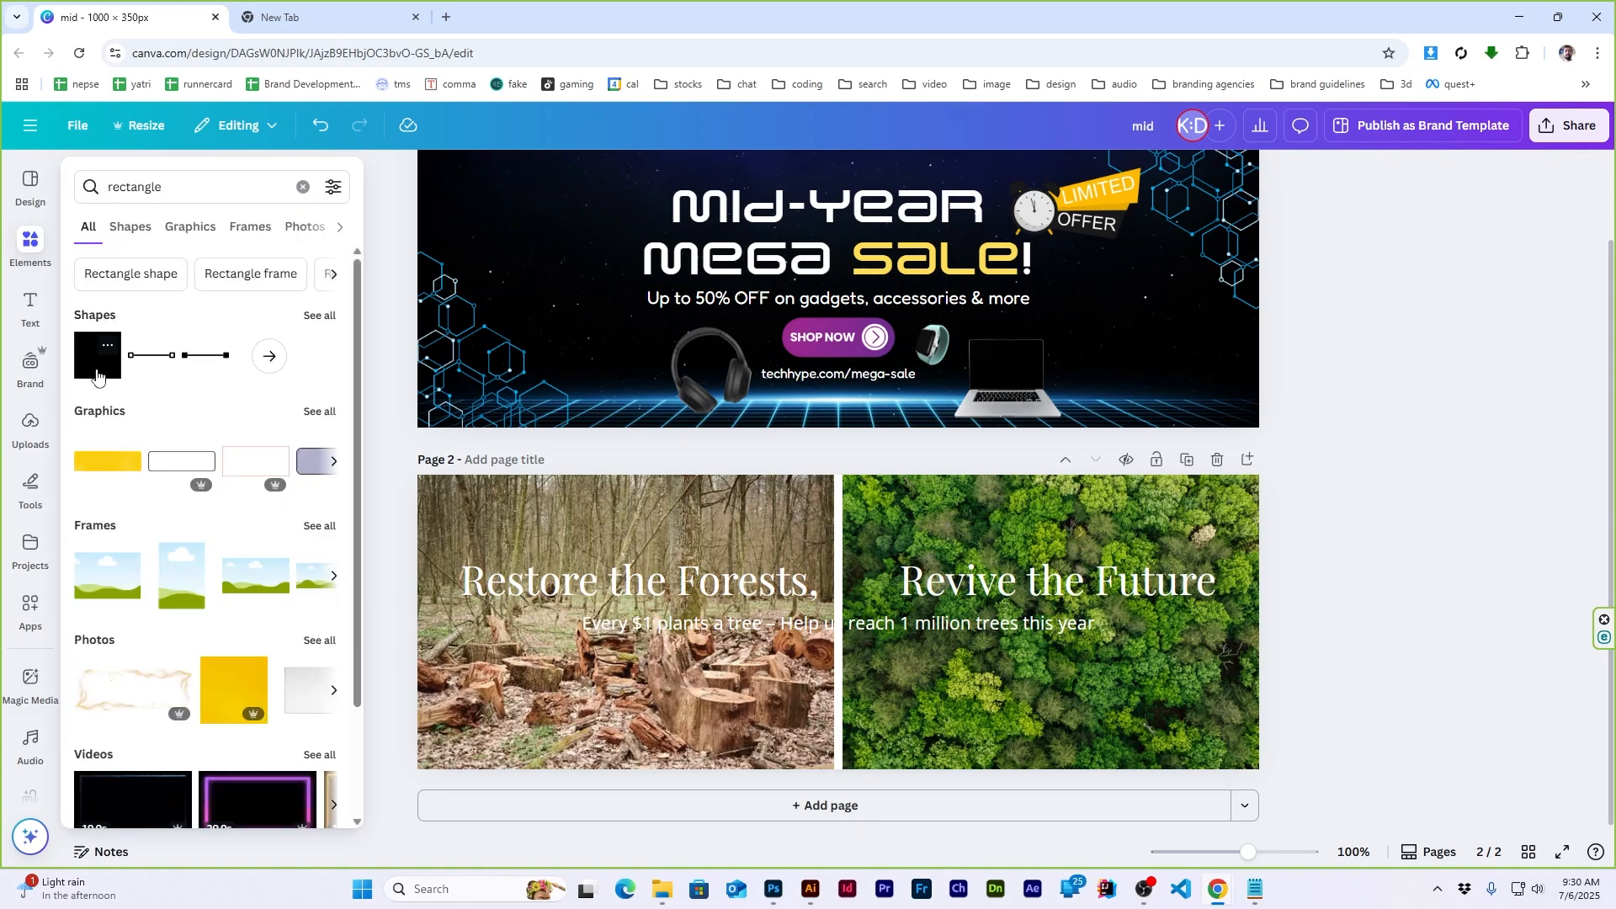
click(111, 458)
drag(838, 653, 579, 705)
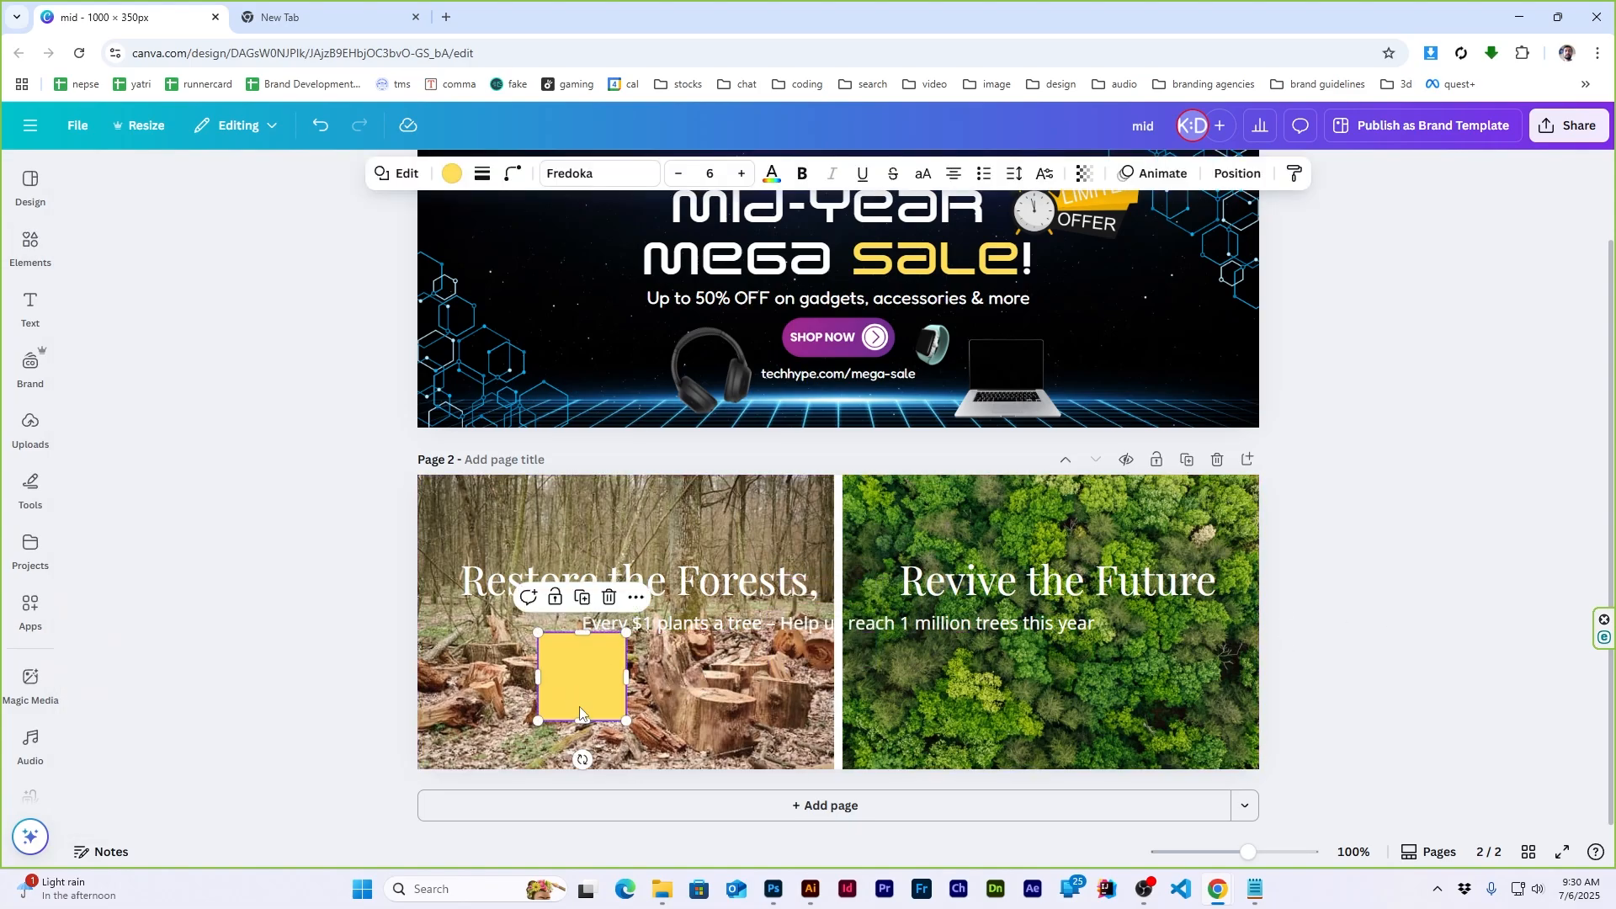
Fill the new shape with the copied Forest Green color 2E7D32
click(452, 173)
key(ctrl+v)
click(94, 298)
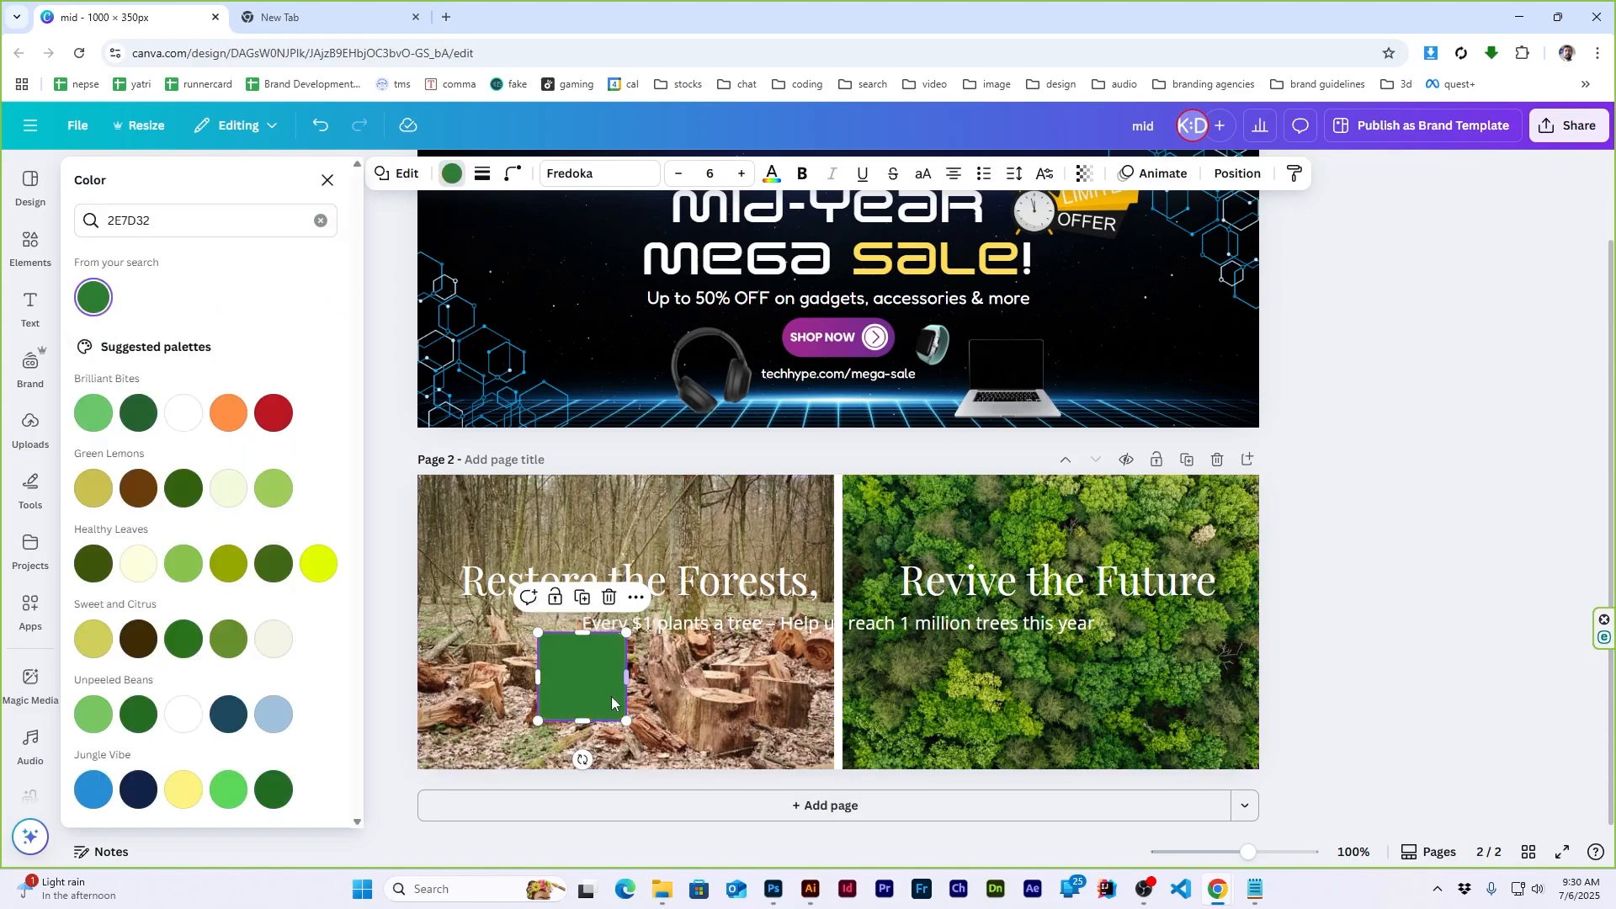
Stretch the green shape into a full-width band behind the headline and subheadline on page 2
drag(621, 680, 1261, 603)
click(1387, 545)
mouse_move(1257, 894)
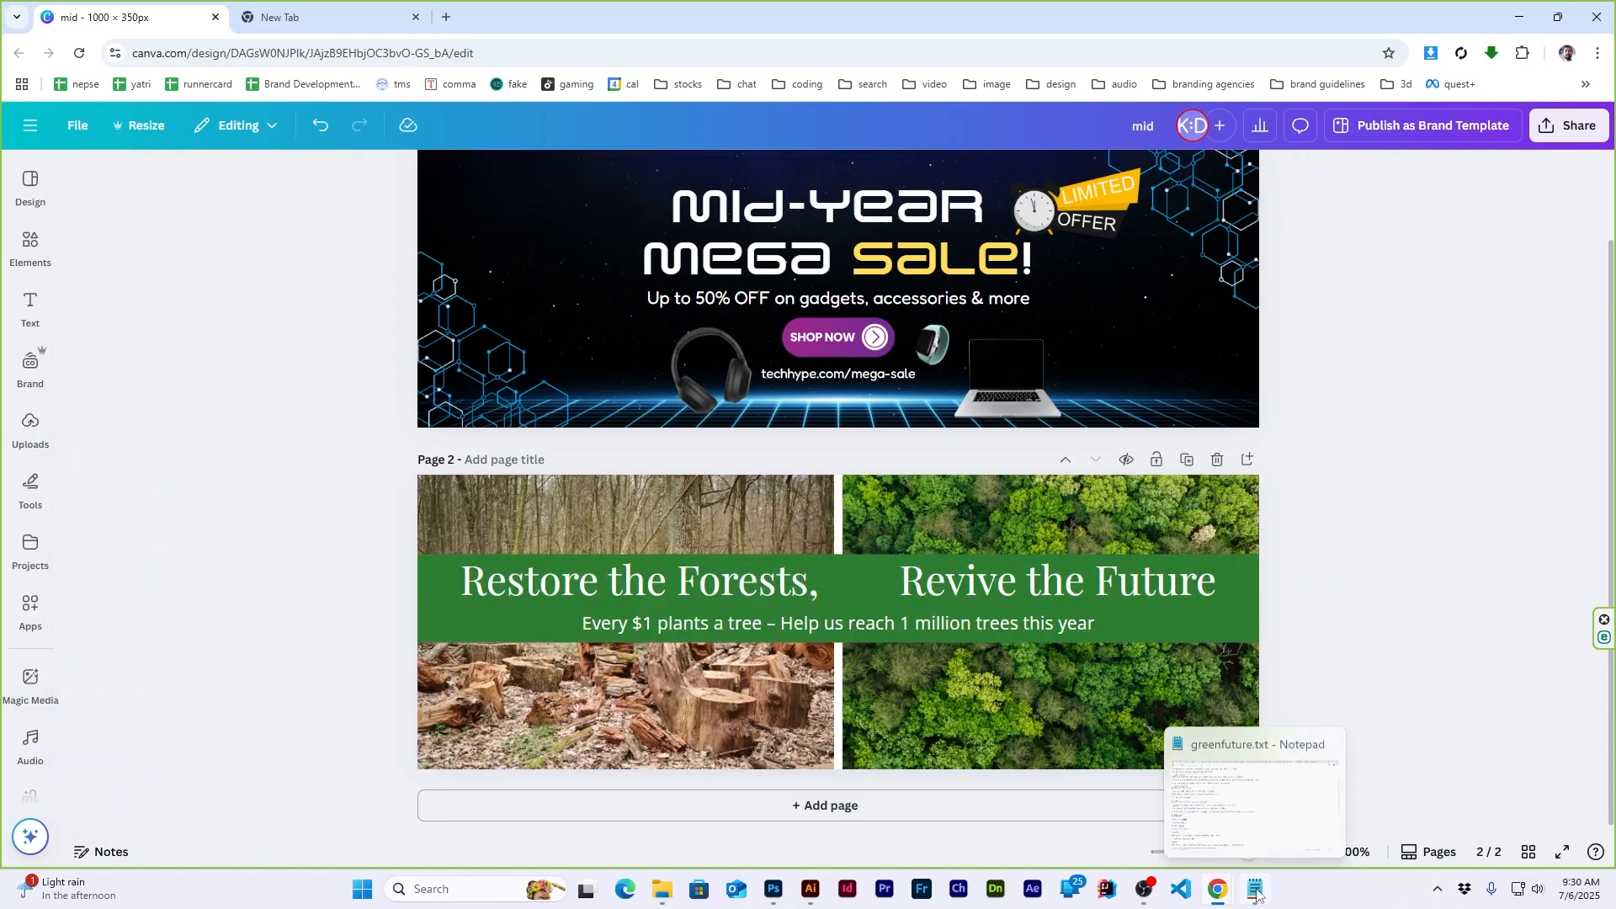
Open canva.com in the second browser tab and choose Logo as the Canva AI design type
click(302, 17)
triple_click(291, 52)
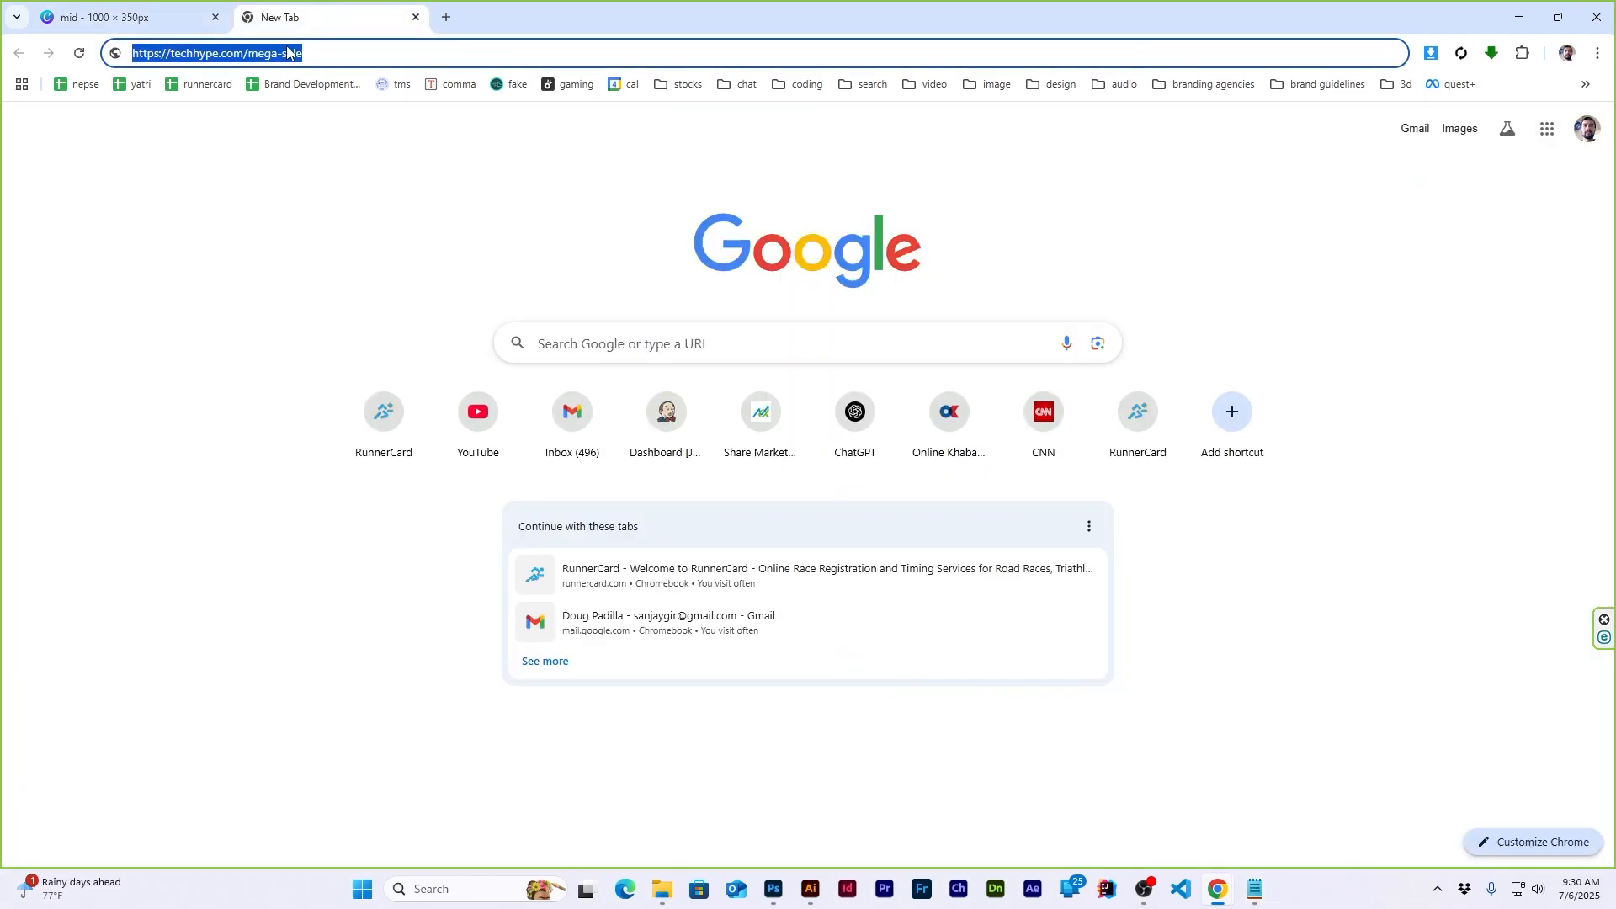
text(canva.com)
key(Return)
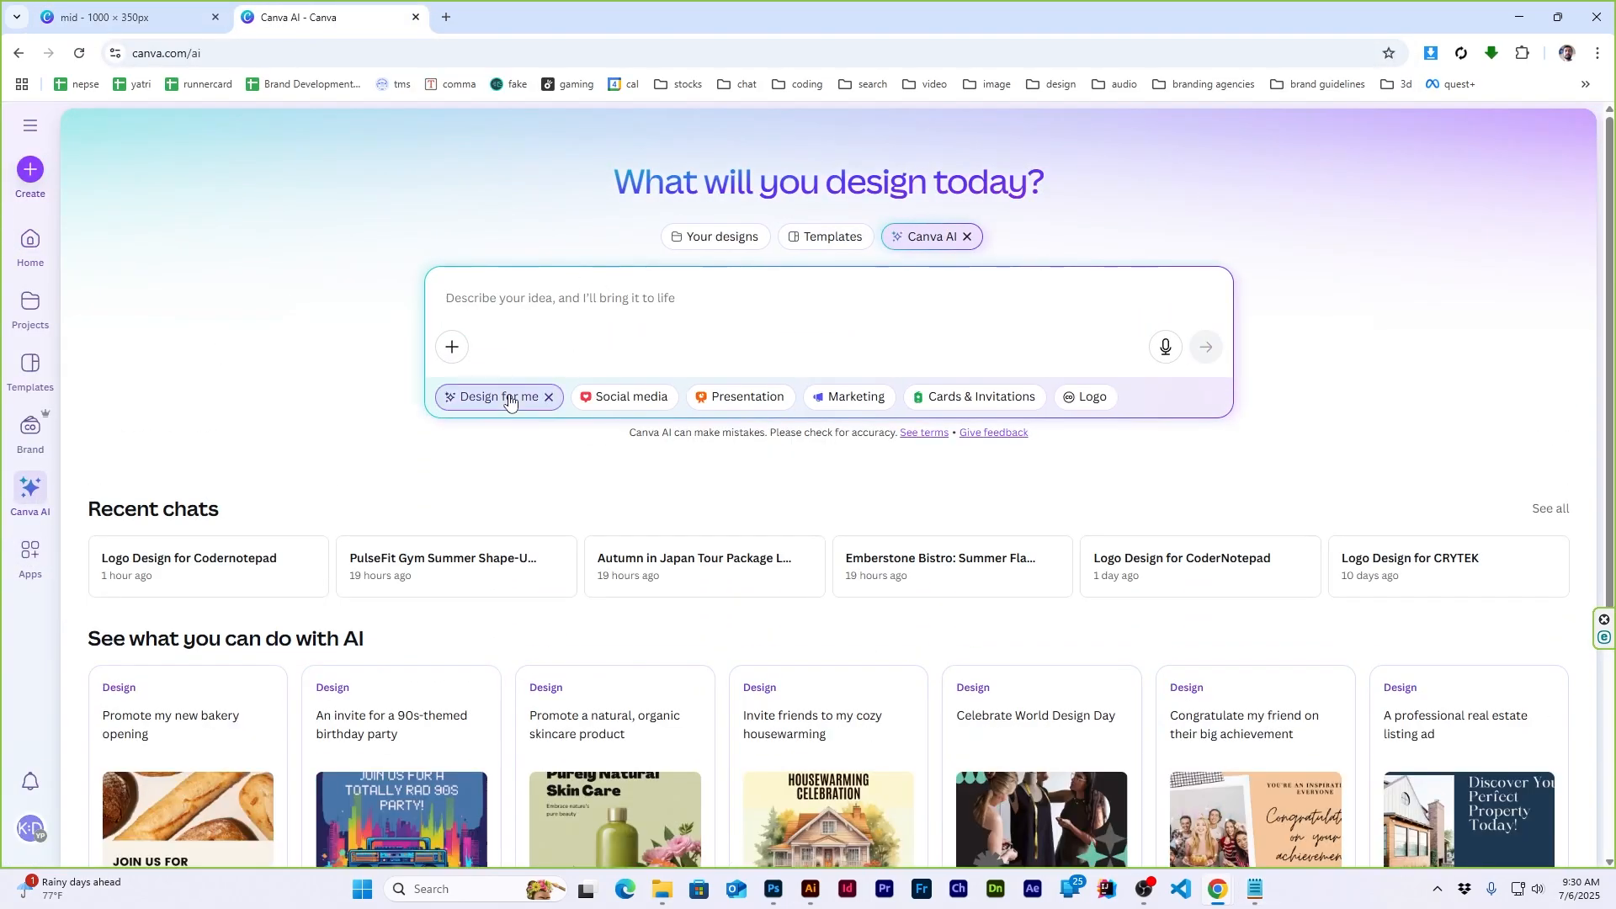
click(1087, 396)
Copy the Project Overview paragraph from the GreenFuture brief in Notepad and return to Canva AI
key(alt+Tab)
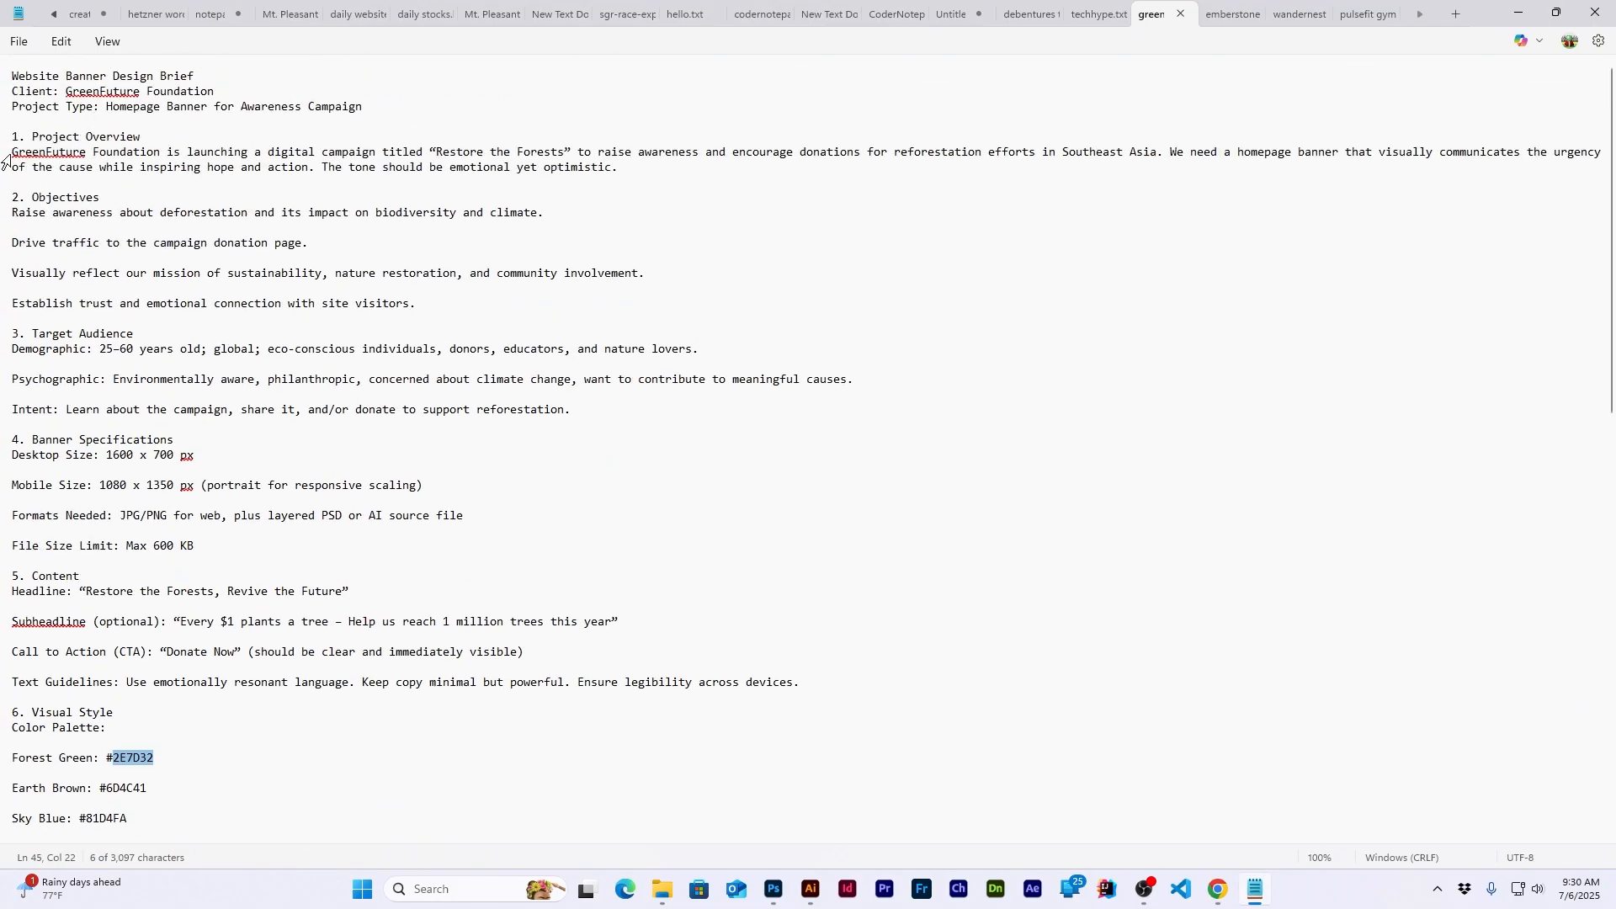
drag(14, 152, 677, 177)
key(ctrl+c)
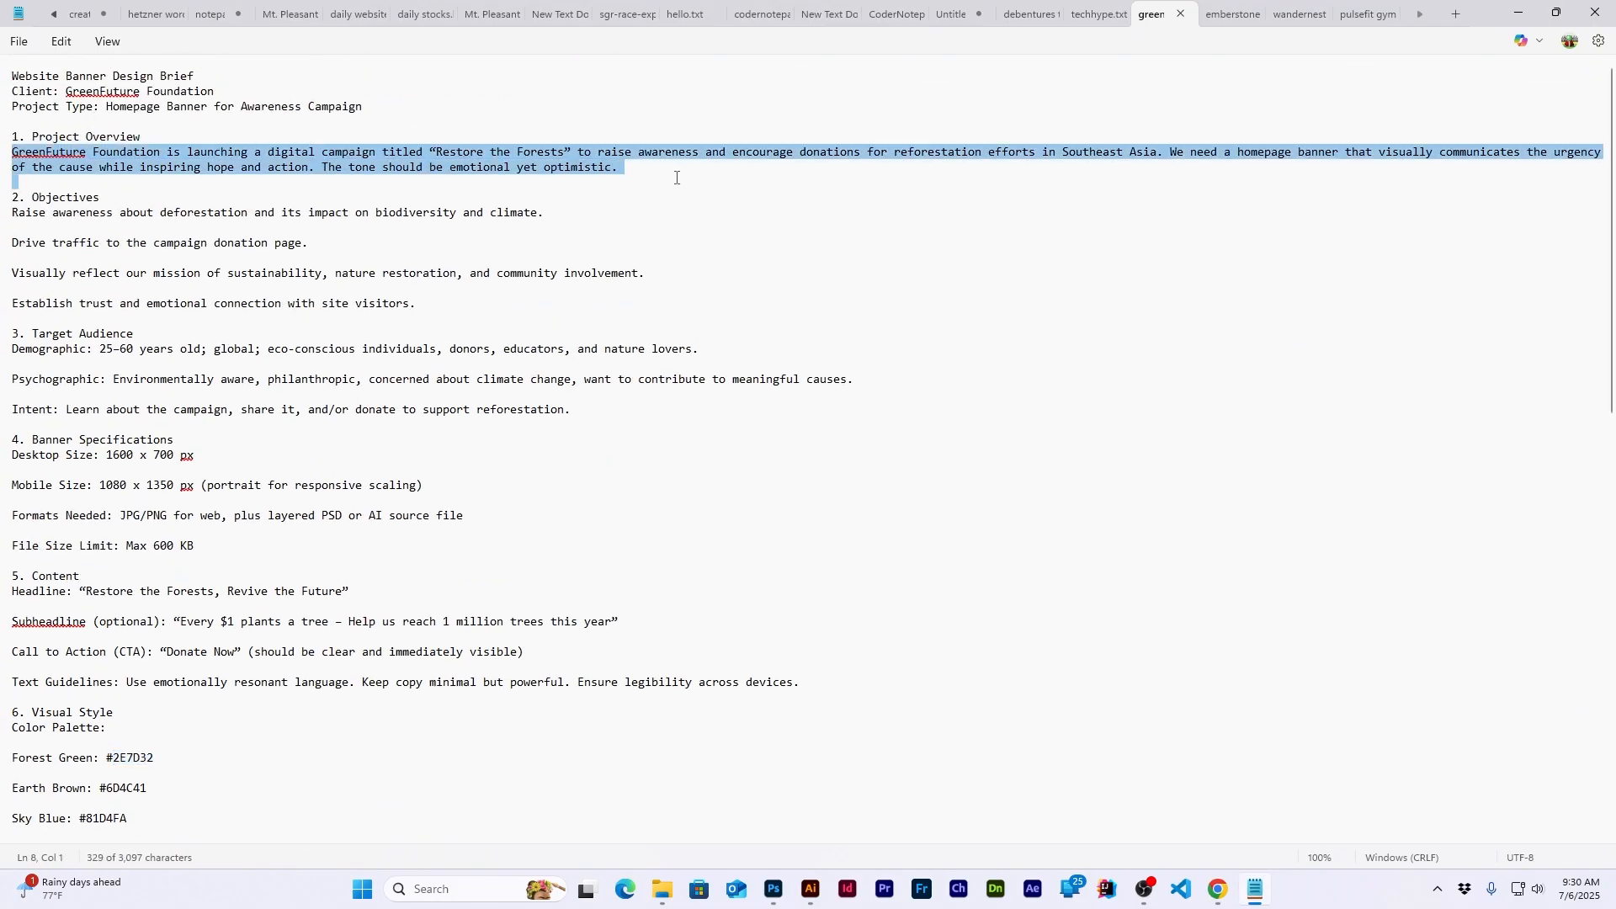
click(1523, 10)
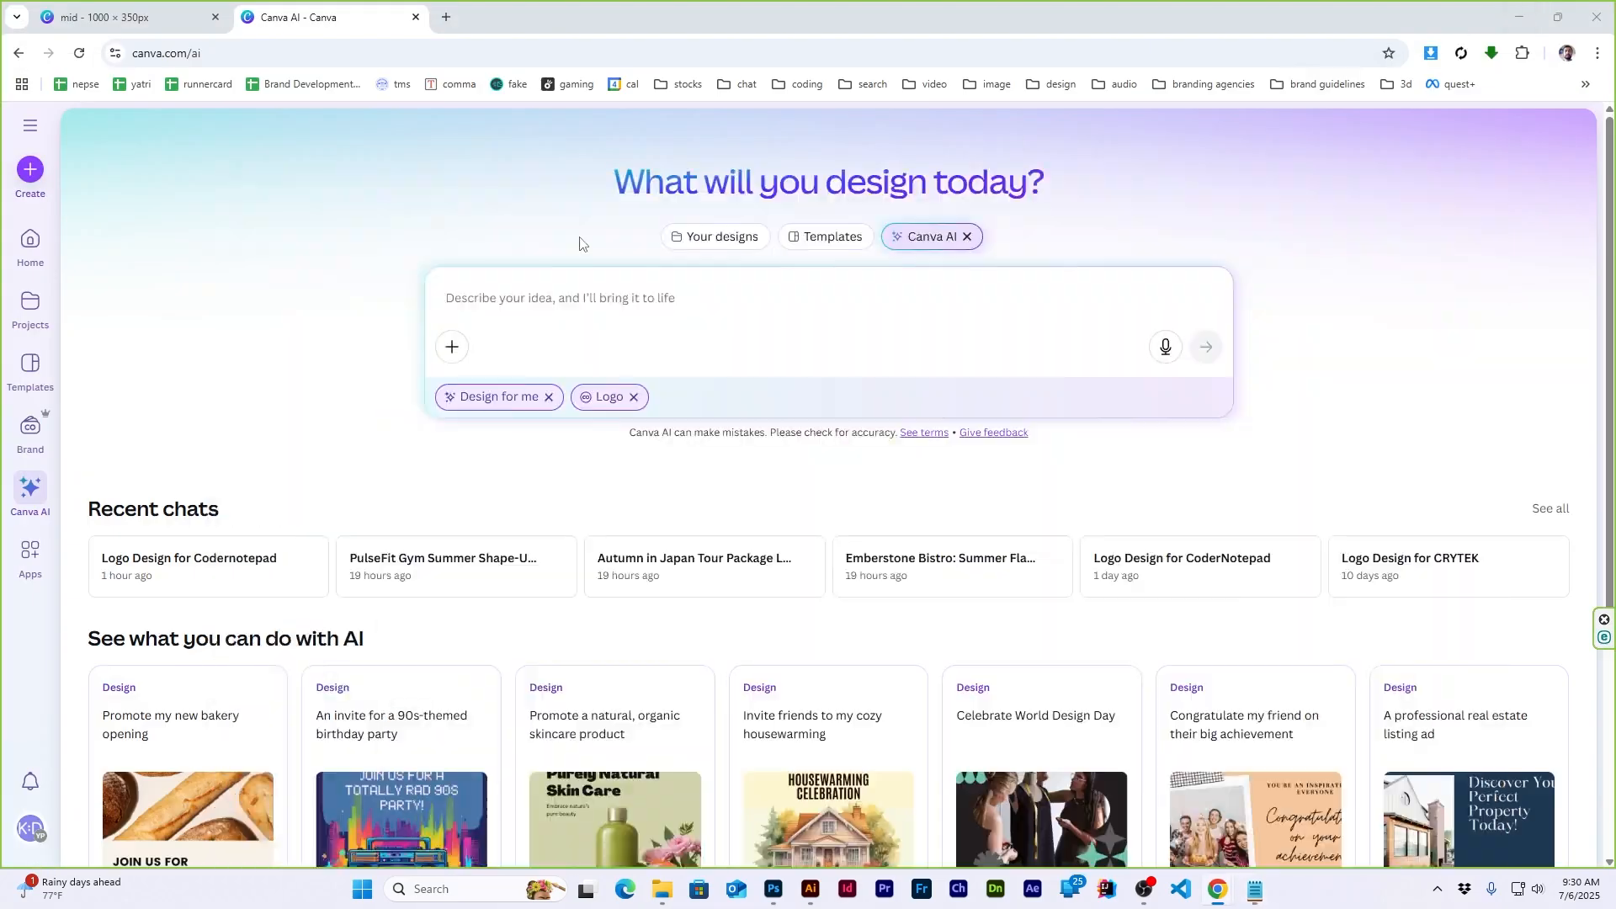
Enter the copied project overview as the Canva AI prompt and generate the logo designs
click(565, 299)
key(ctrl+v)
key(BackSpace)
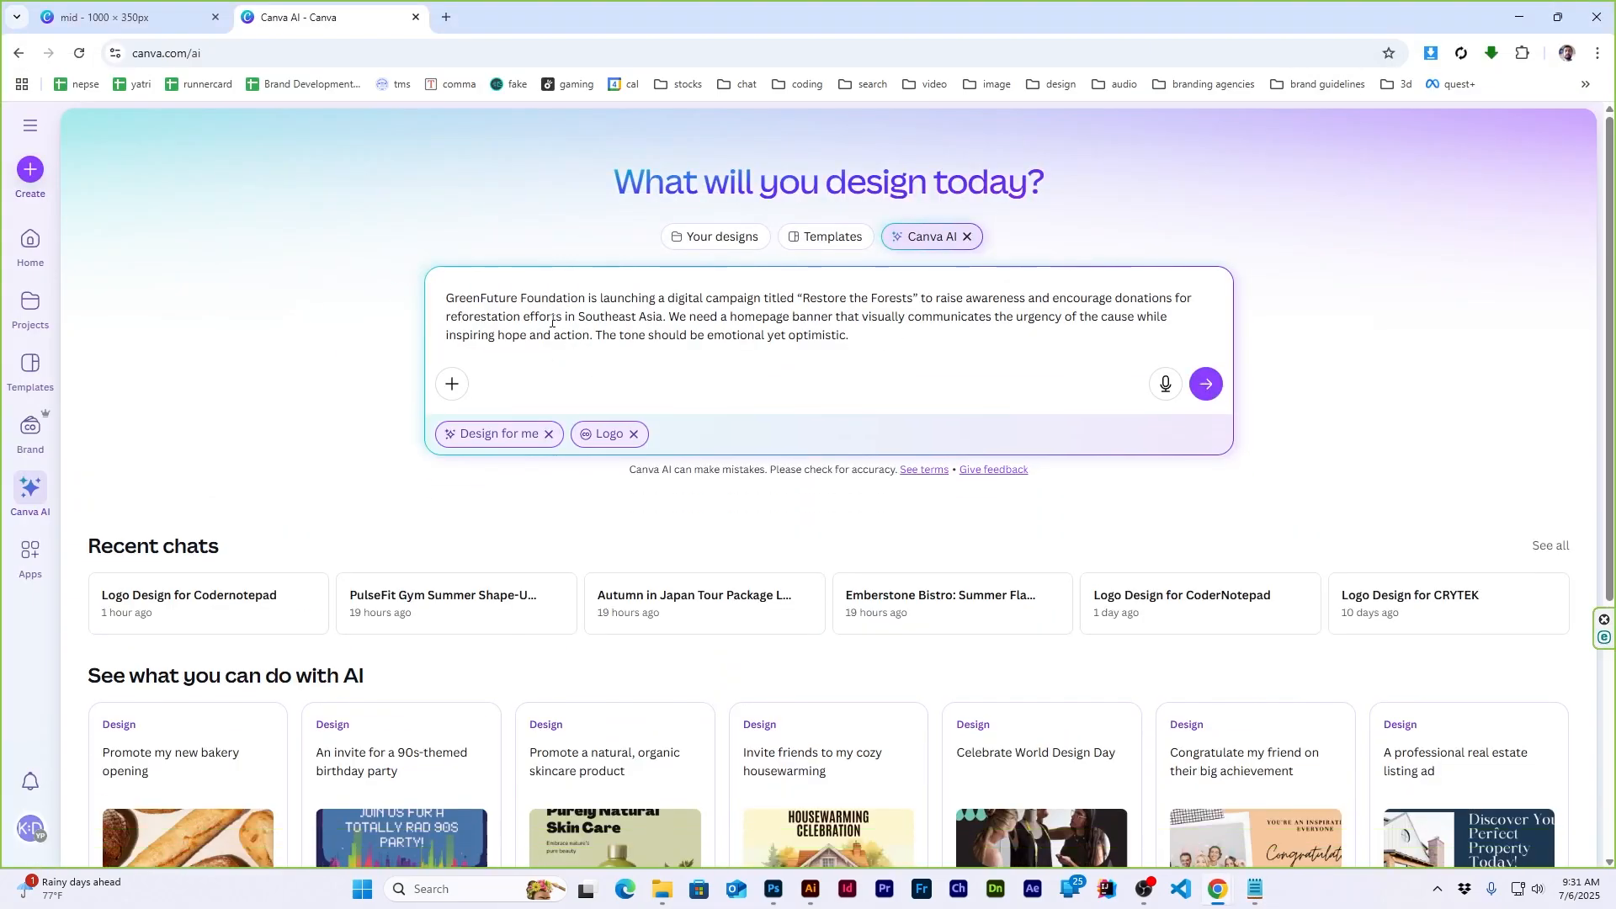
click(1207, 384)
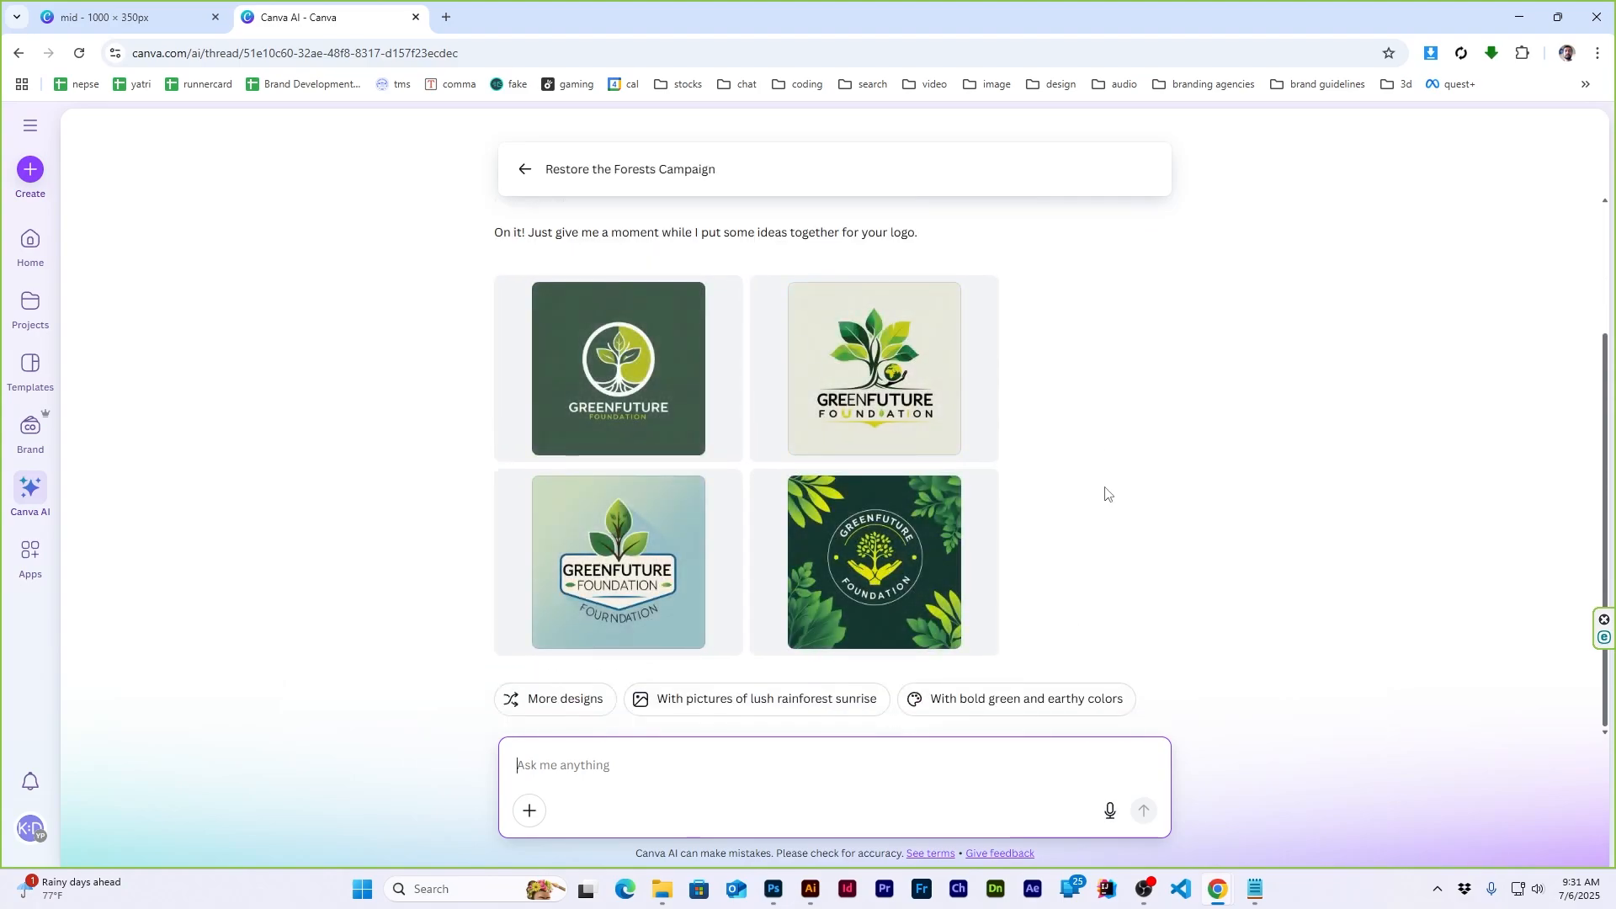
Open the generated GreenFuture logo with three leaves over a blue-outlined badge in the Canva editor and remove its background
click(621, 575)
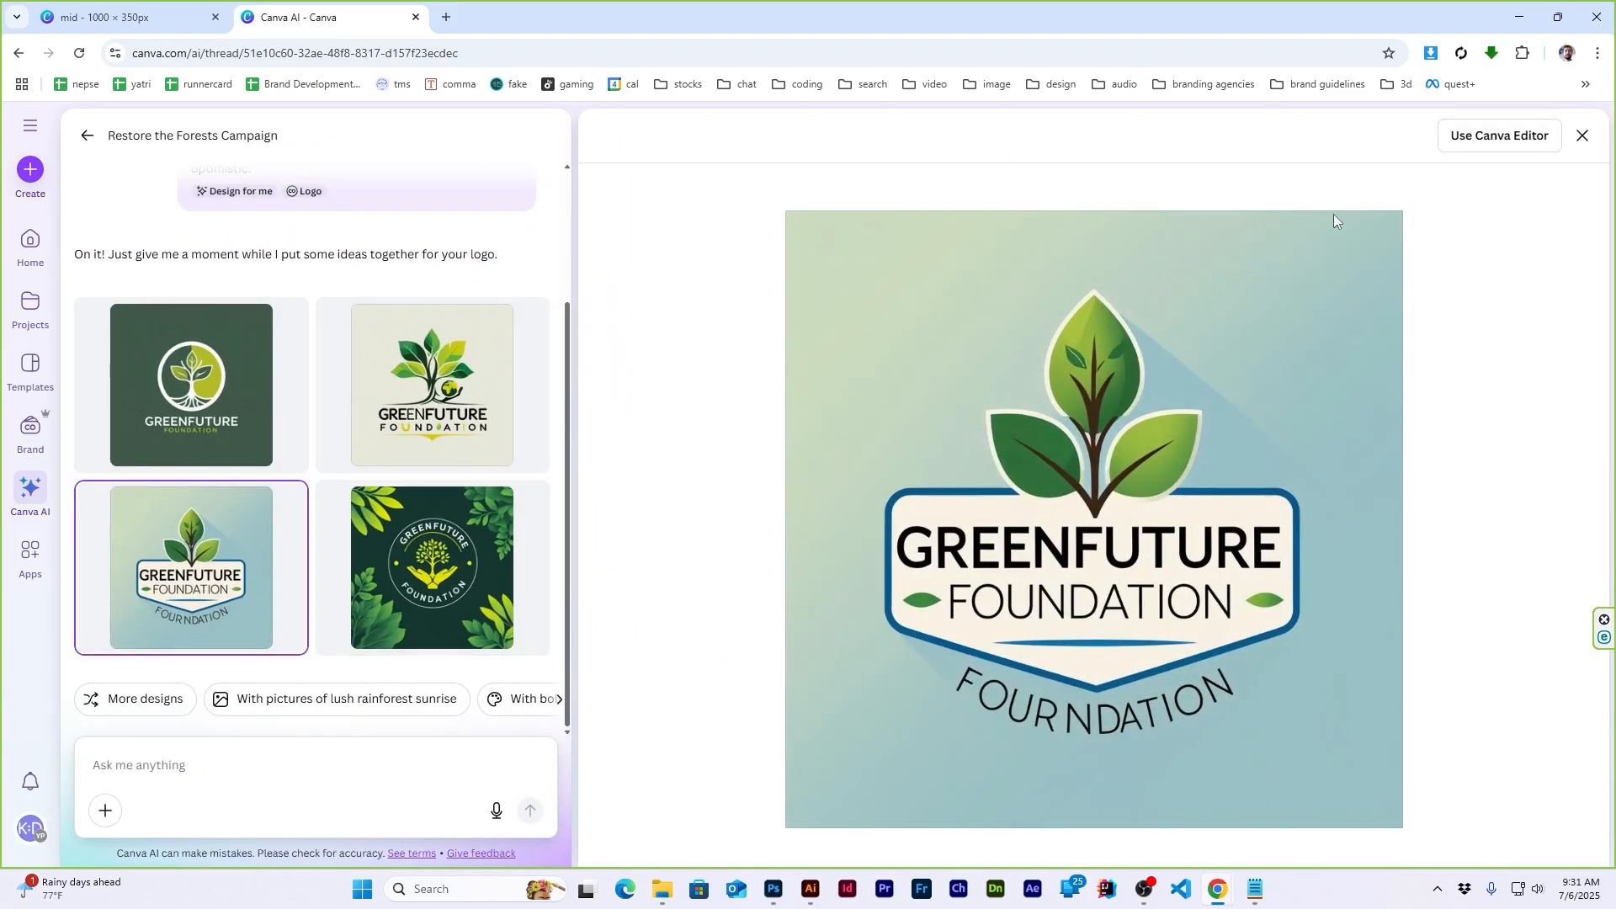
click(1499, 135)
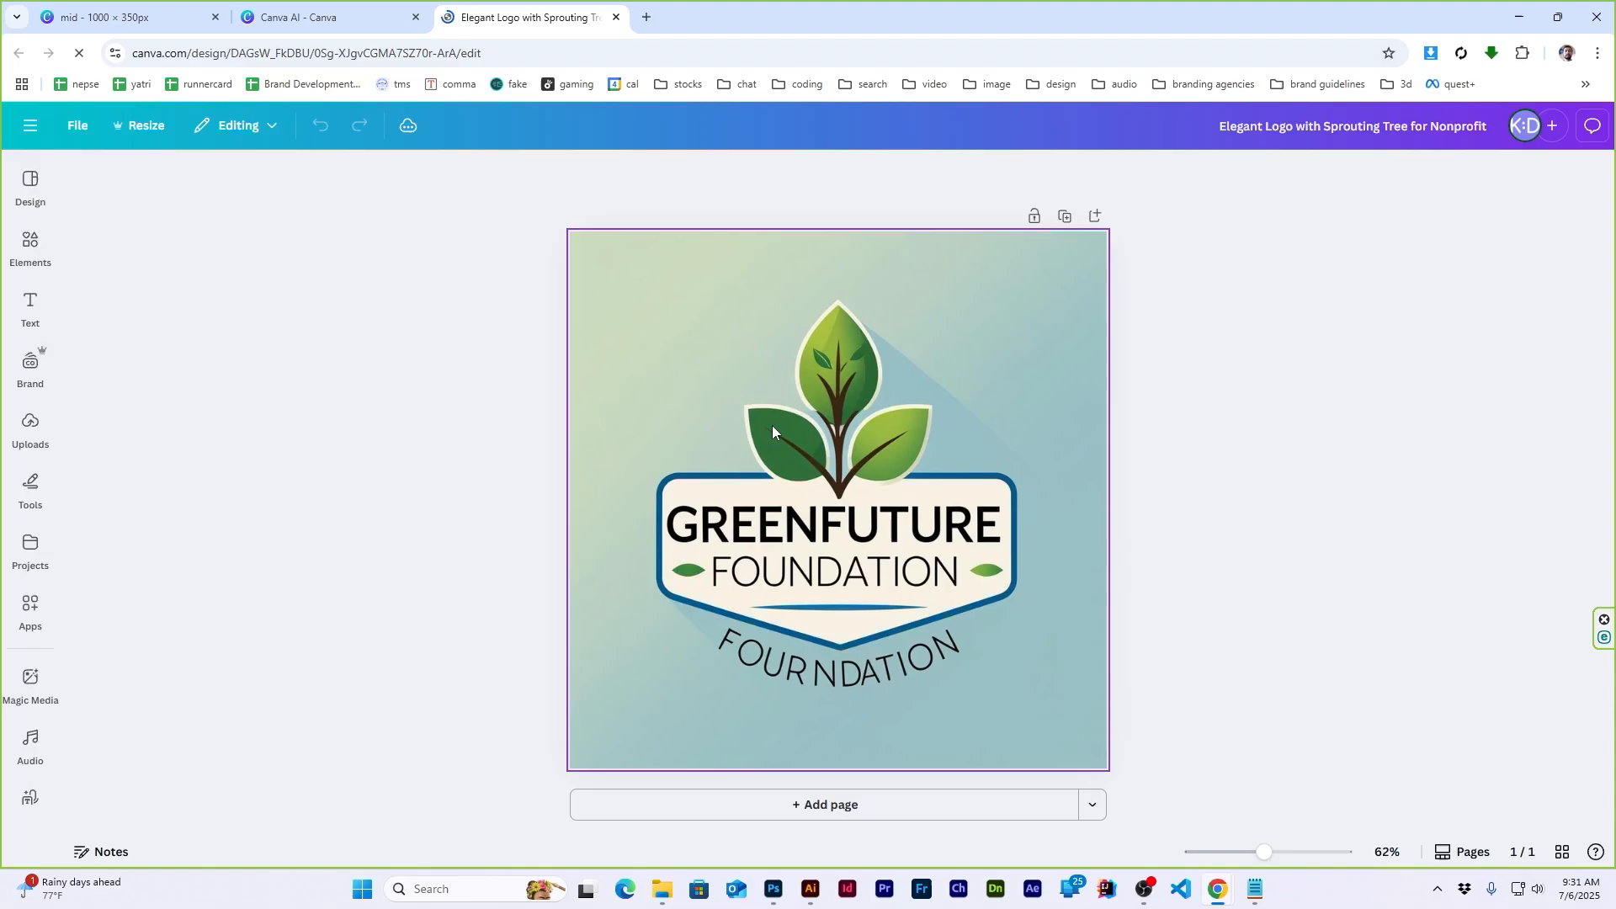
click(1032, 372)
click(724, 182)
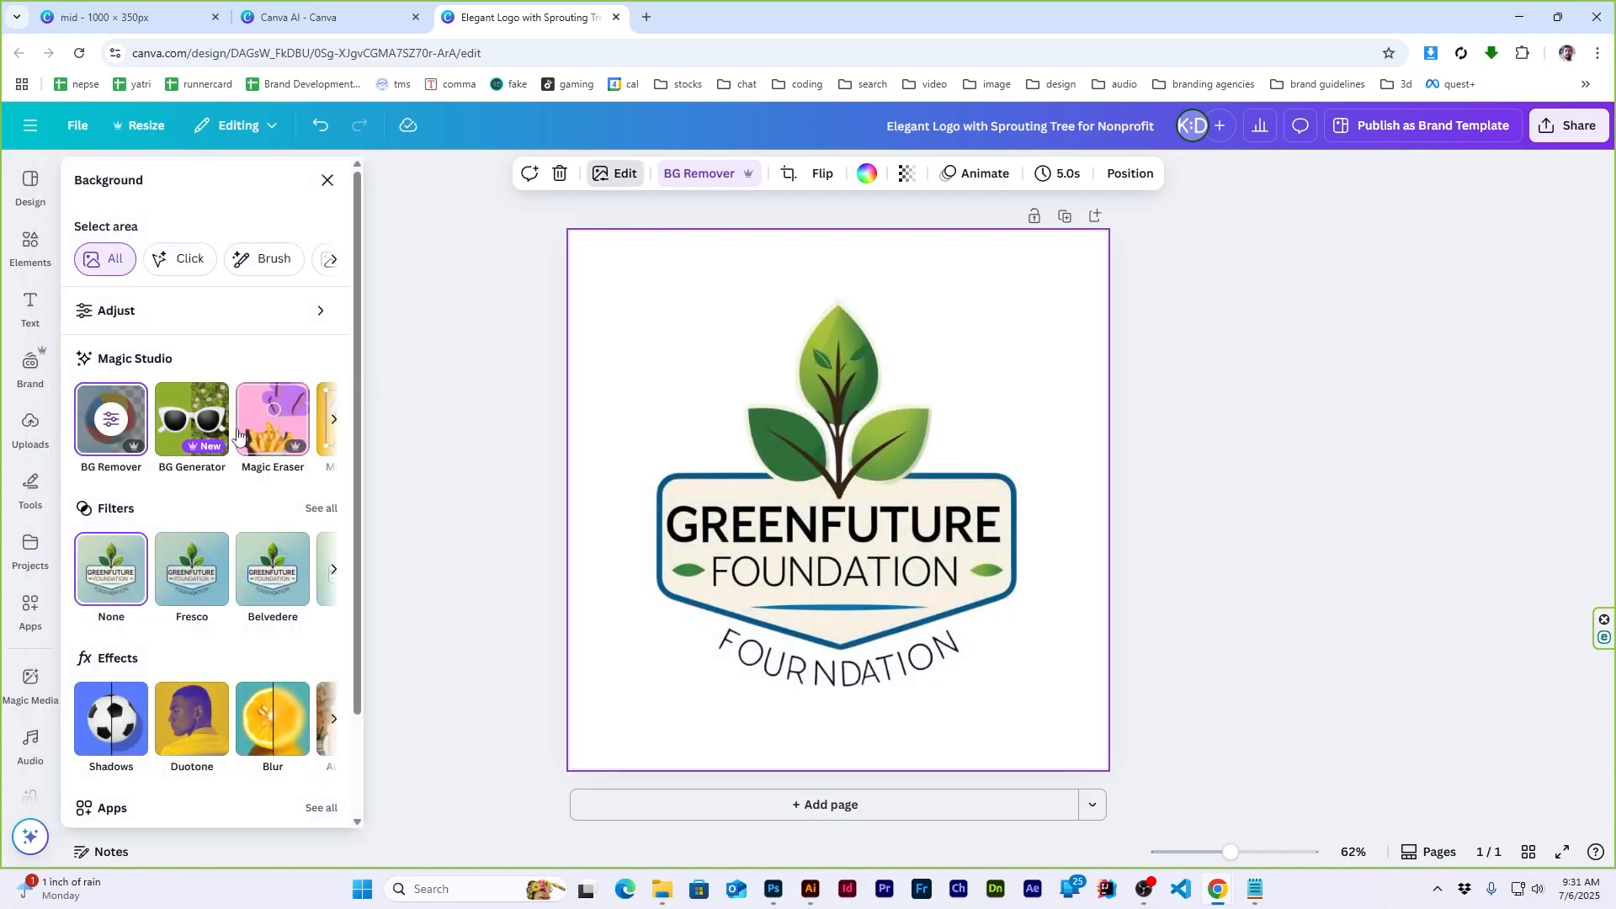
Erase the misspelled curved word FOURNDATION below the logo badge with Magic Eraser
click(237, 433)
mouse_move(838, 683)
mouse_down()
mouse_move(997, 712)
mouse_move(1133, 678)
mouse_up()
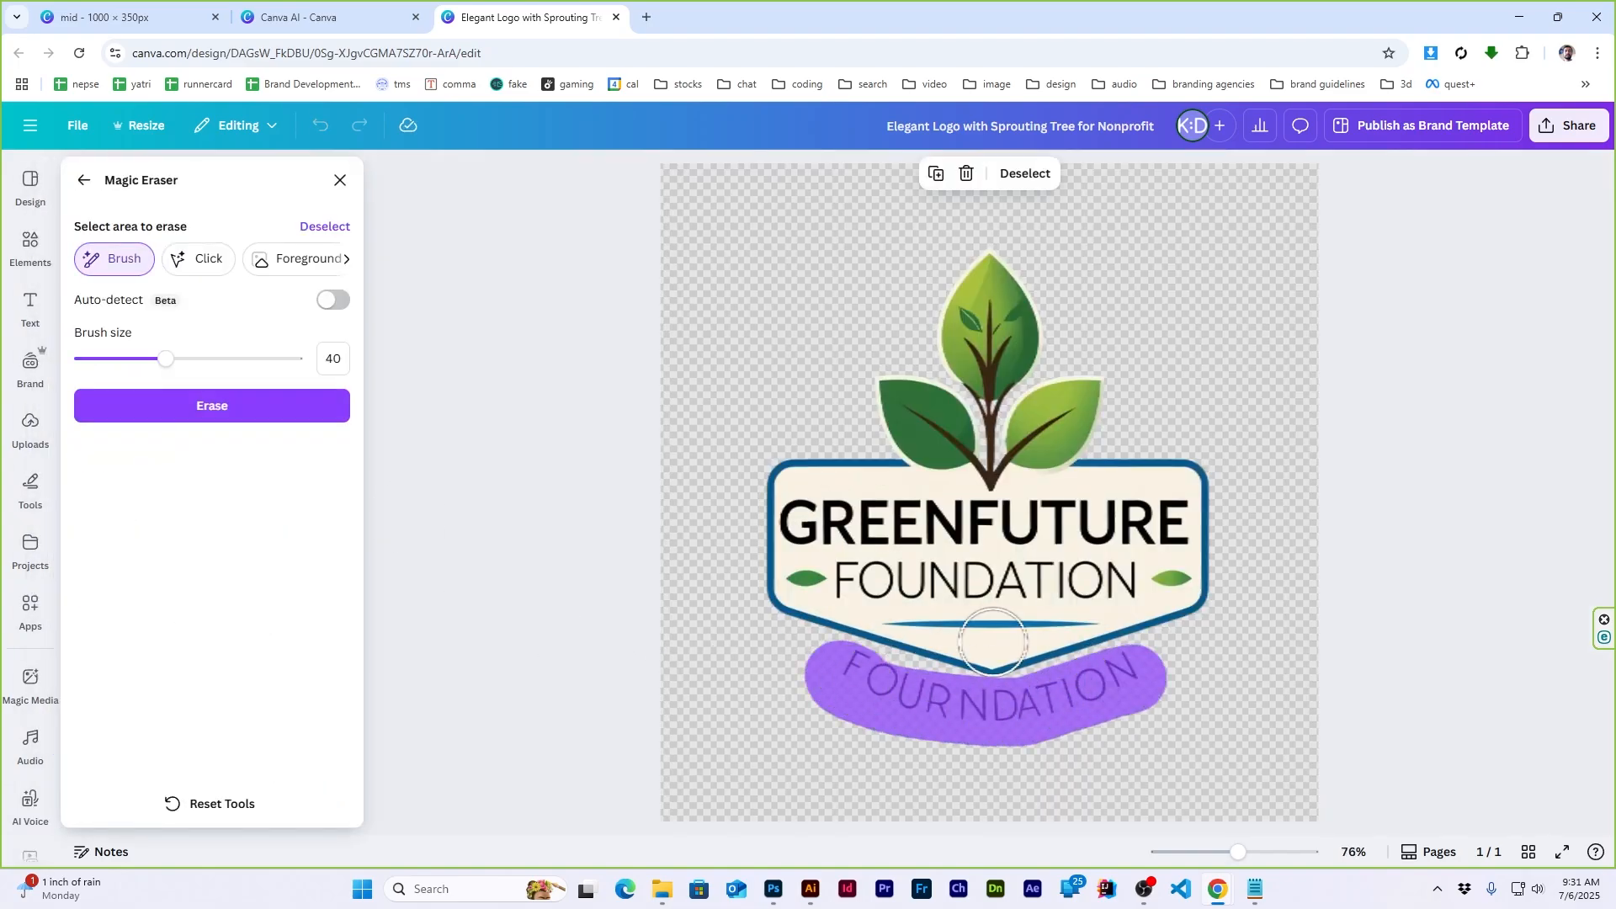
click(193, 405)
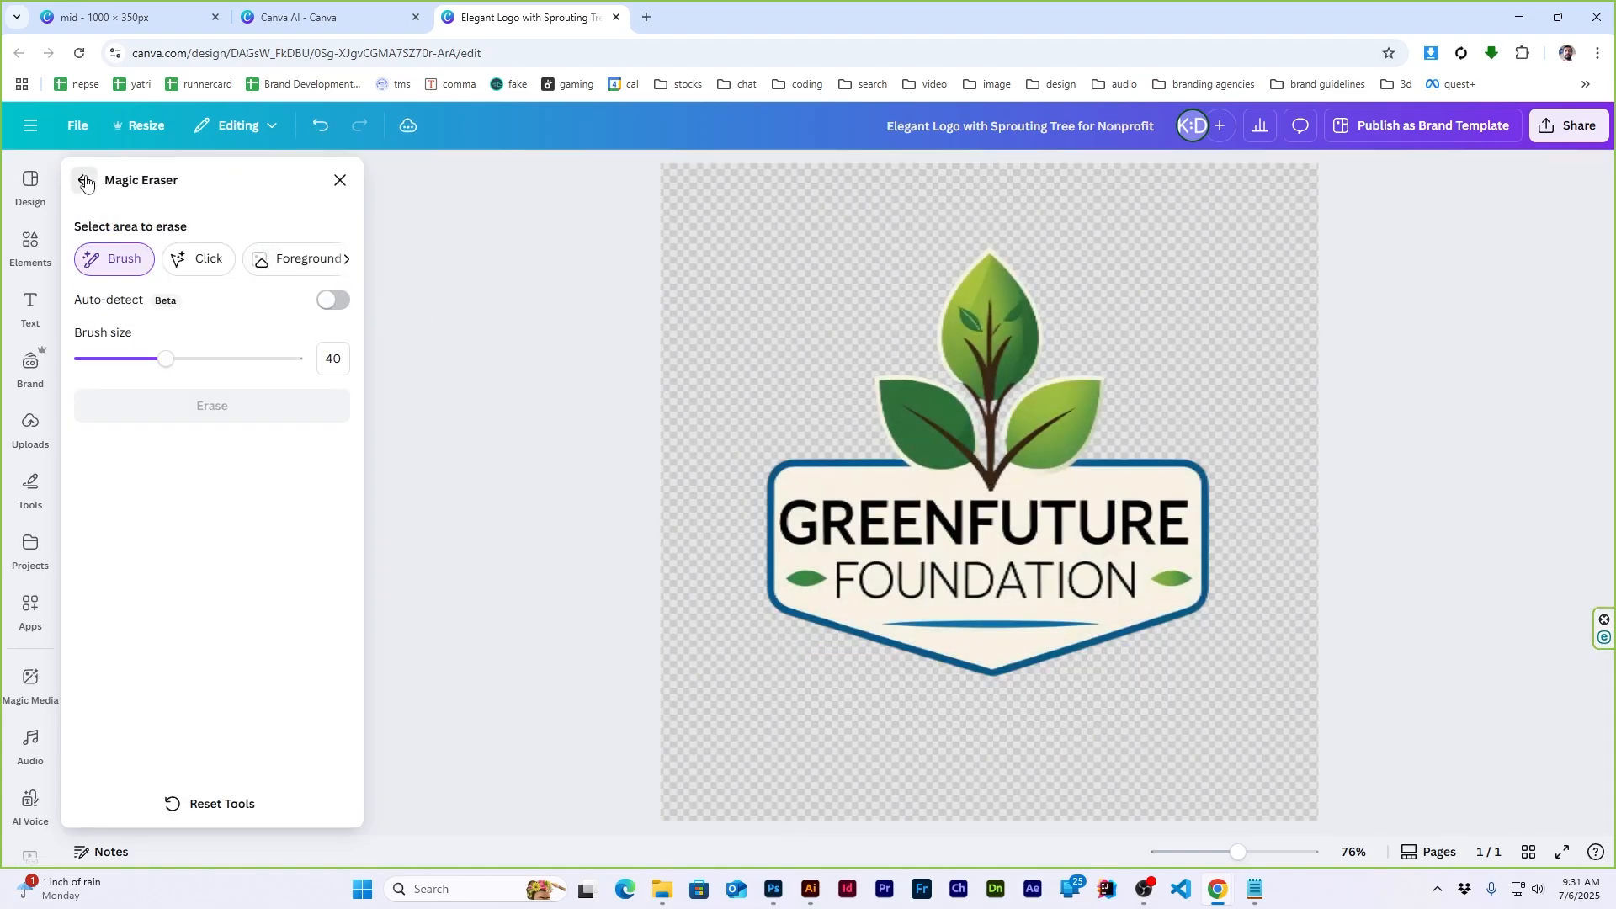
click(85, 180)
Detach the logo image from the page background, copy it and return to the banner design
click(1006, 455)
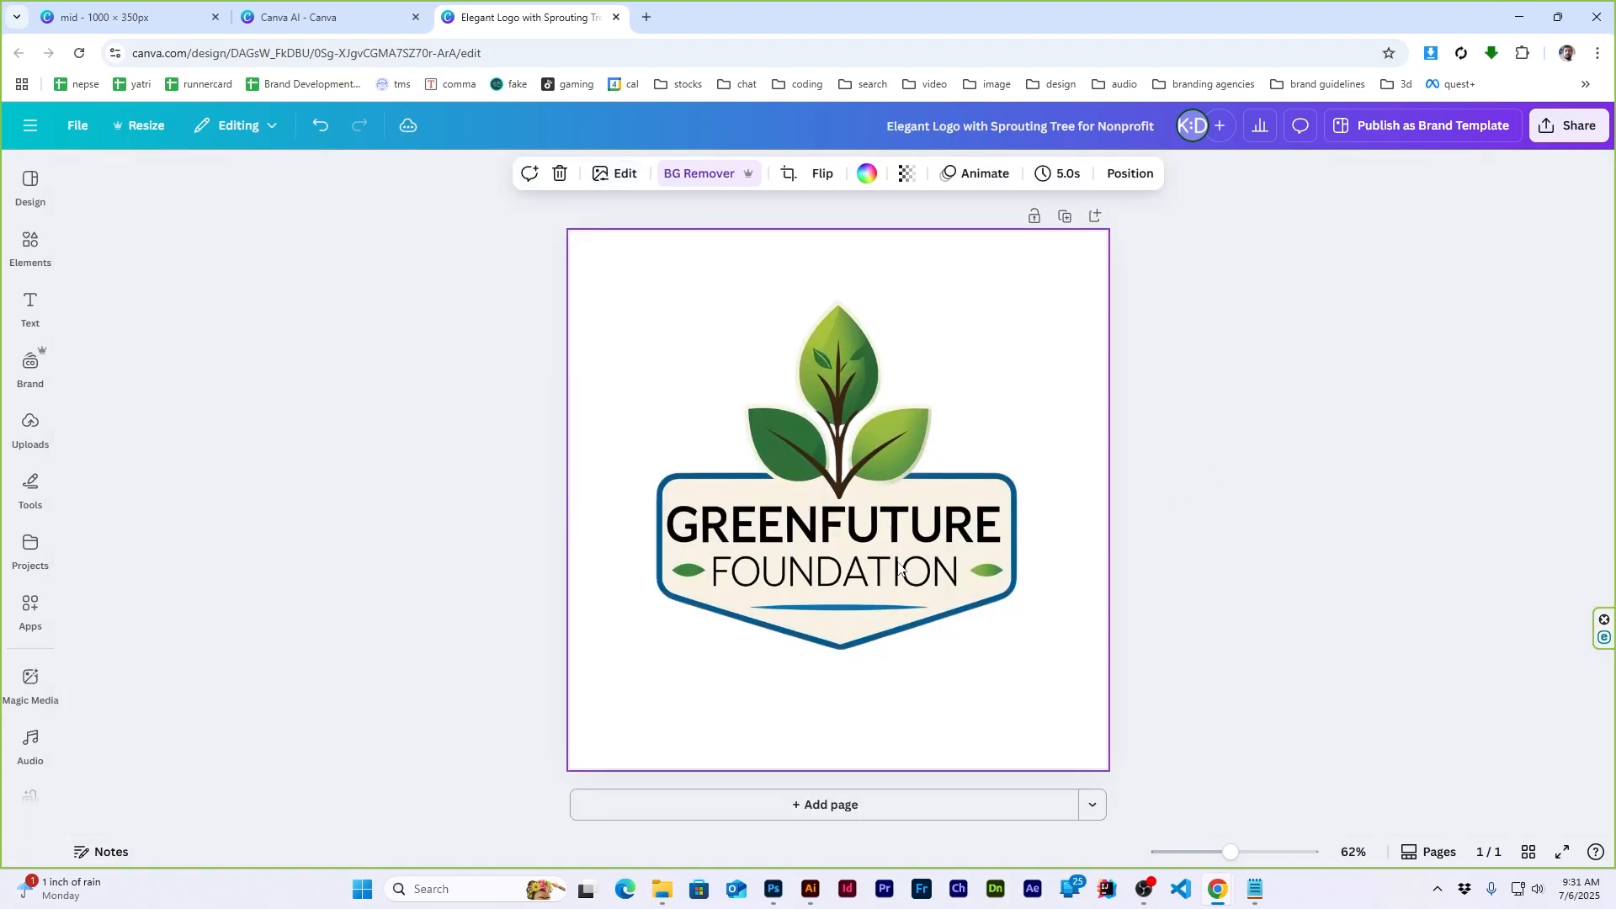
right_click(888, 475)
click(970, 787)
click(1246, 556)
drag(858, 558, 837, 617)
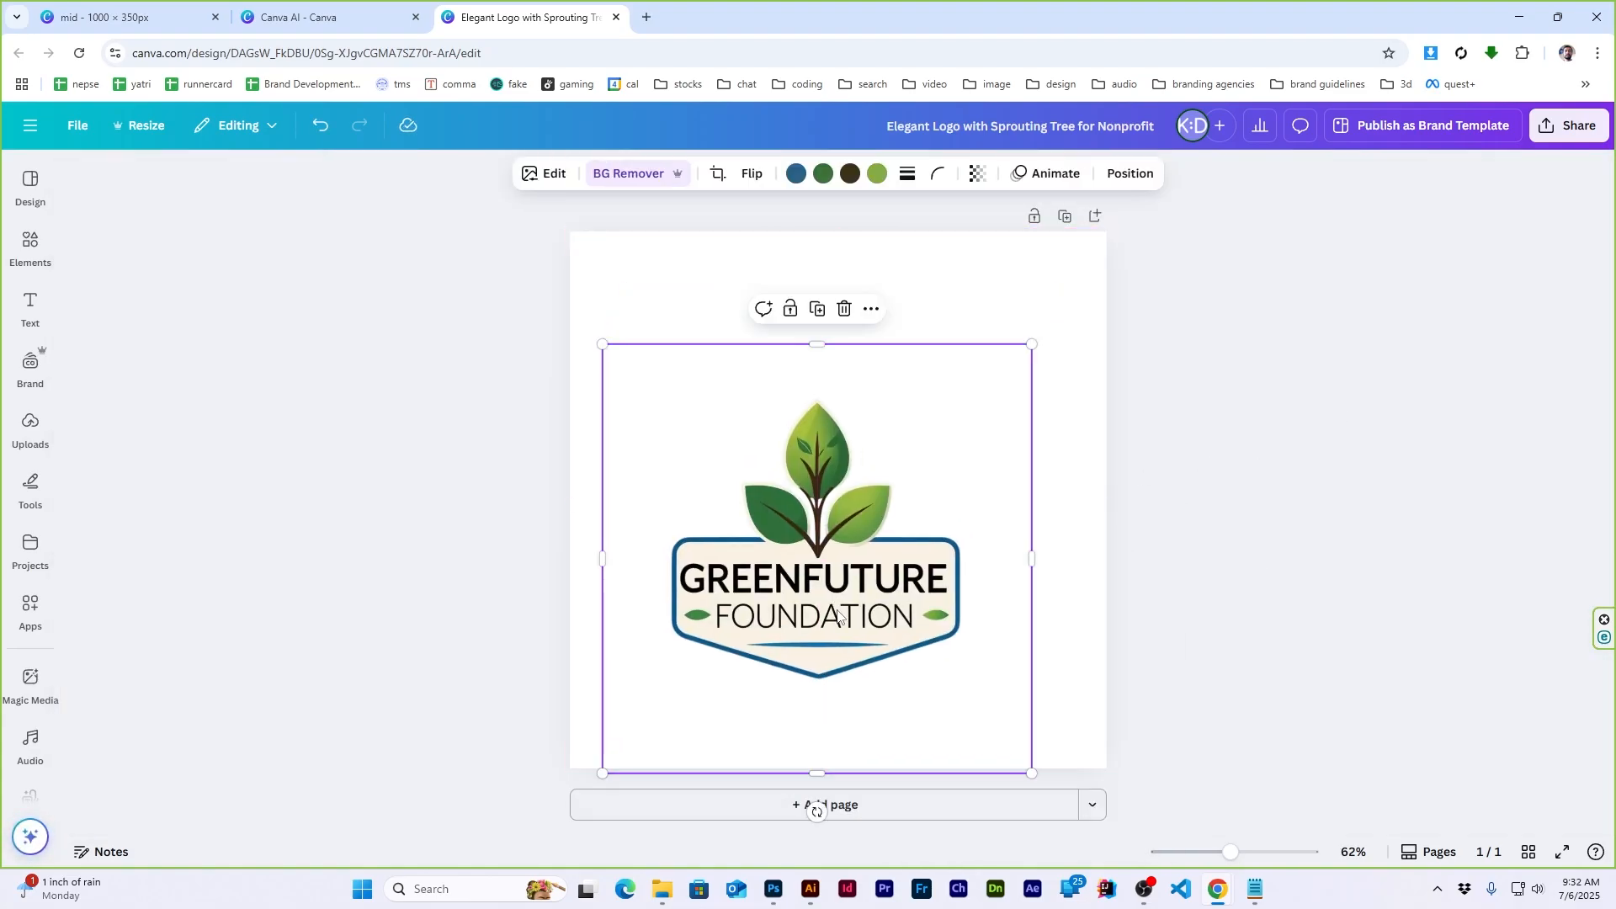
key(ctrl+shift+Tab)
key(ctrl+shift+Tab)
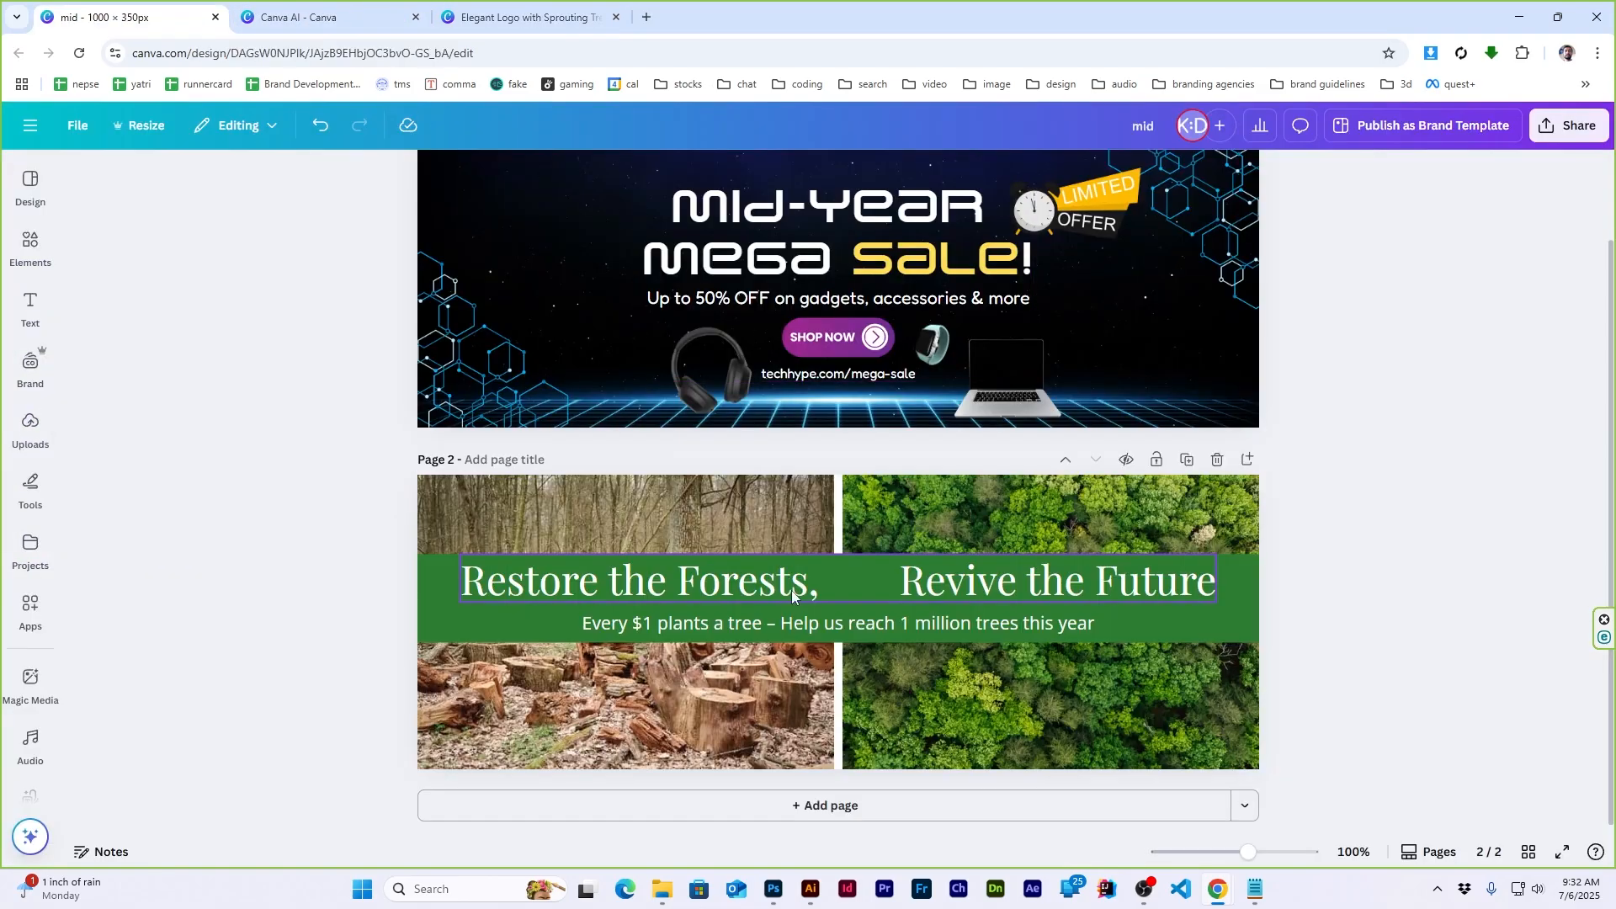
Paste the logo onto page 2, move it to the middle of the banner and scale it down
click(746, 700)
key(ctrl+v)
drag(589, 621, 870, 571)
drag(993, 424, 962, 455)
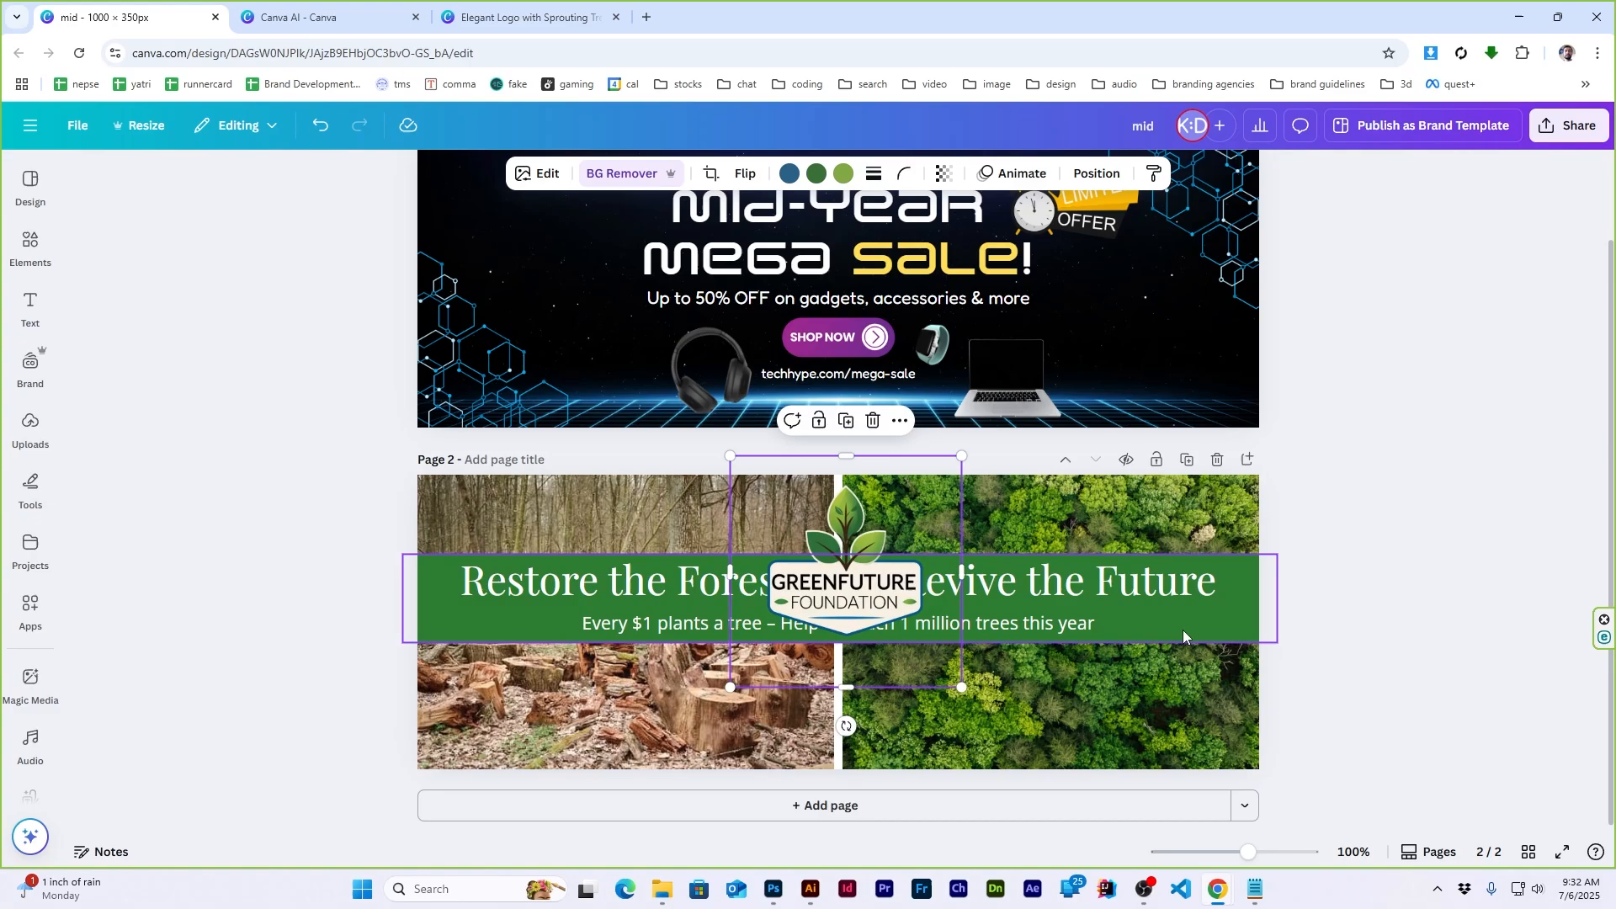
Move the green band, headline and subheadline down, and centre the logo at the band's upper edge
drag(1182, 630, 1182, 686)
drag(1146, 580, 1145, 638)
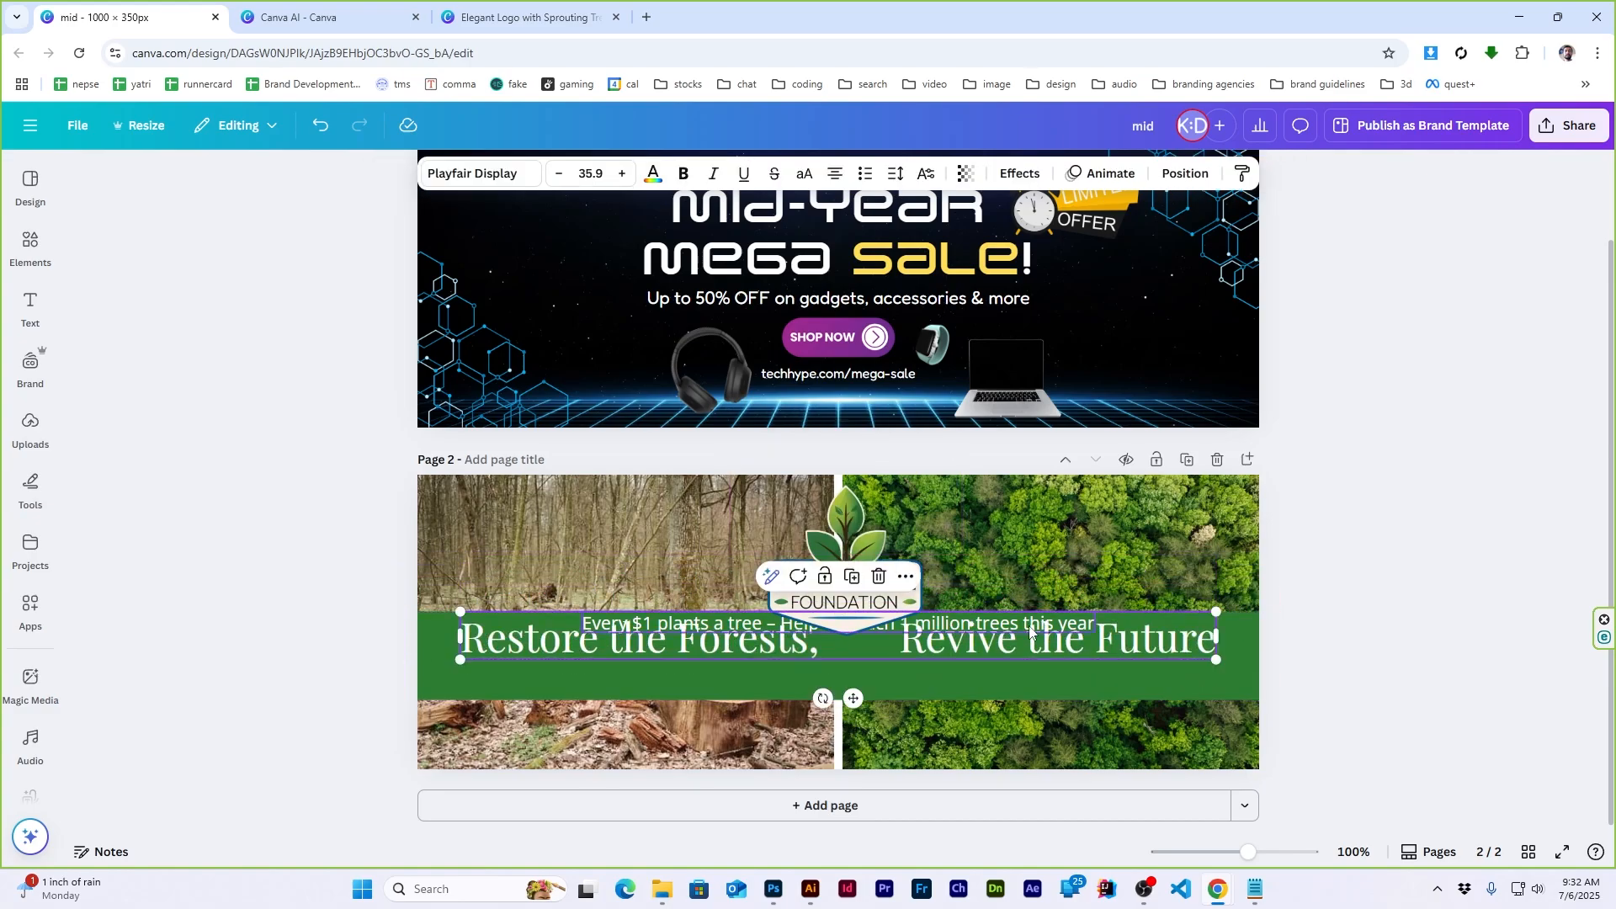
drag(1030, 630, 1031, 678)
mouse_move(860, 552)
mouse_down()
mouse_move(877, 544)
mouse_move(852, 545)
mouse_up()
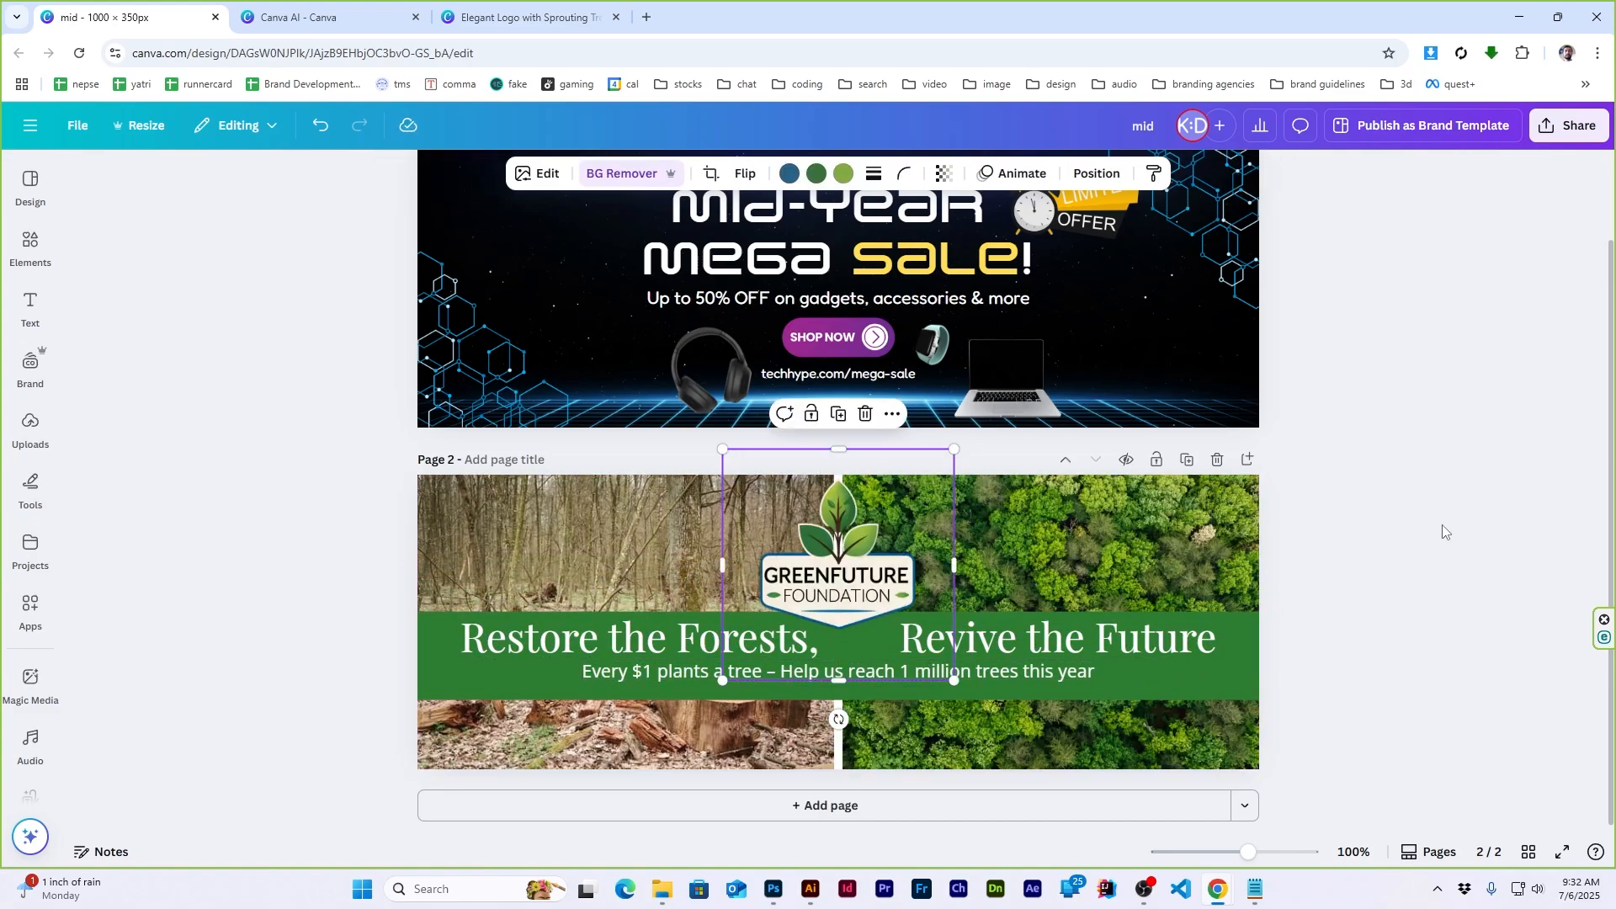
click(1442, 531)
Check the call-to-action wording in the Notepad brief and search the Canva elements for donate
click(1254, 889)
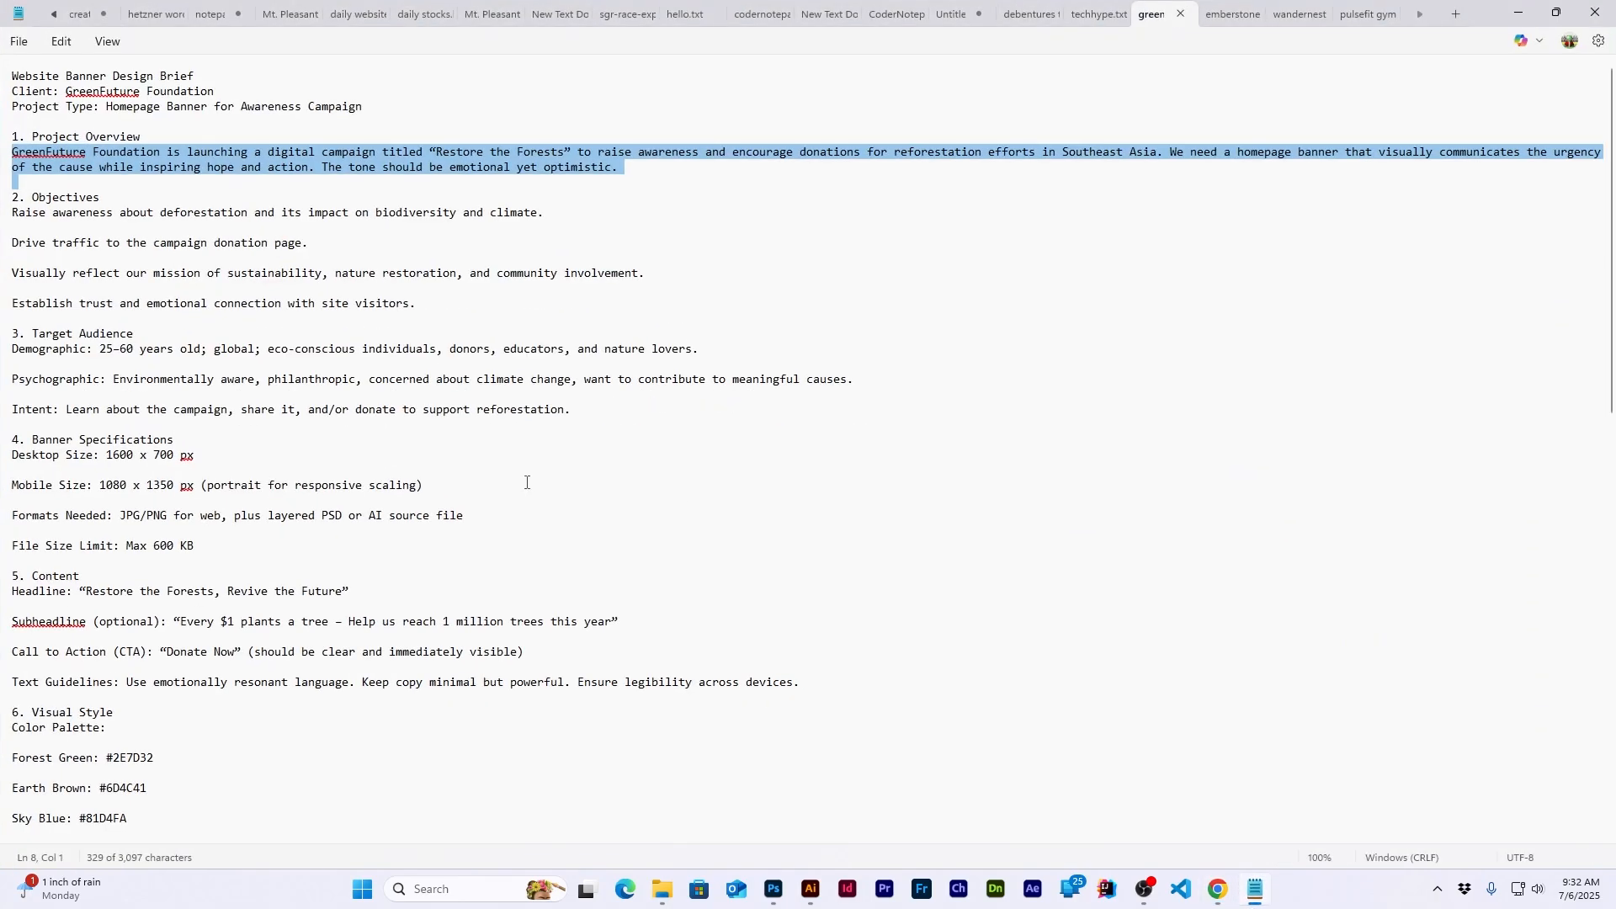
click(527, 482)
scroll(96, 590, down, 3)
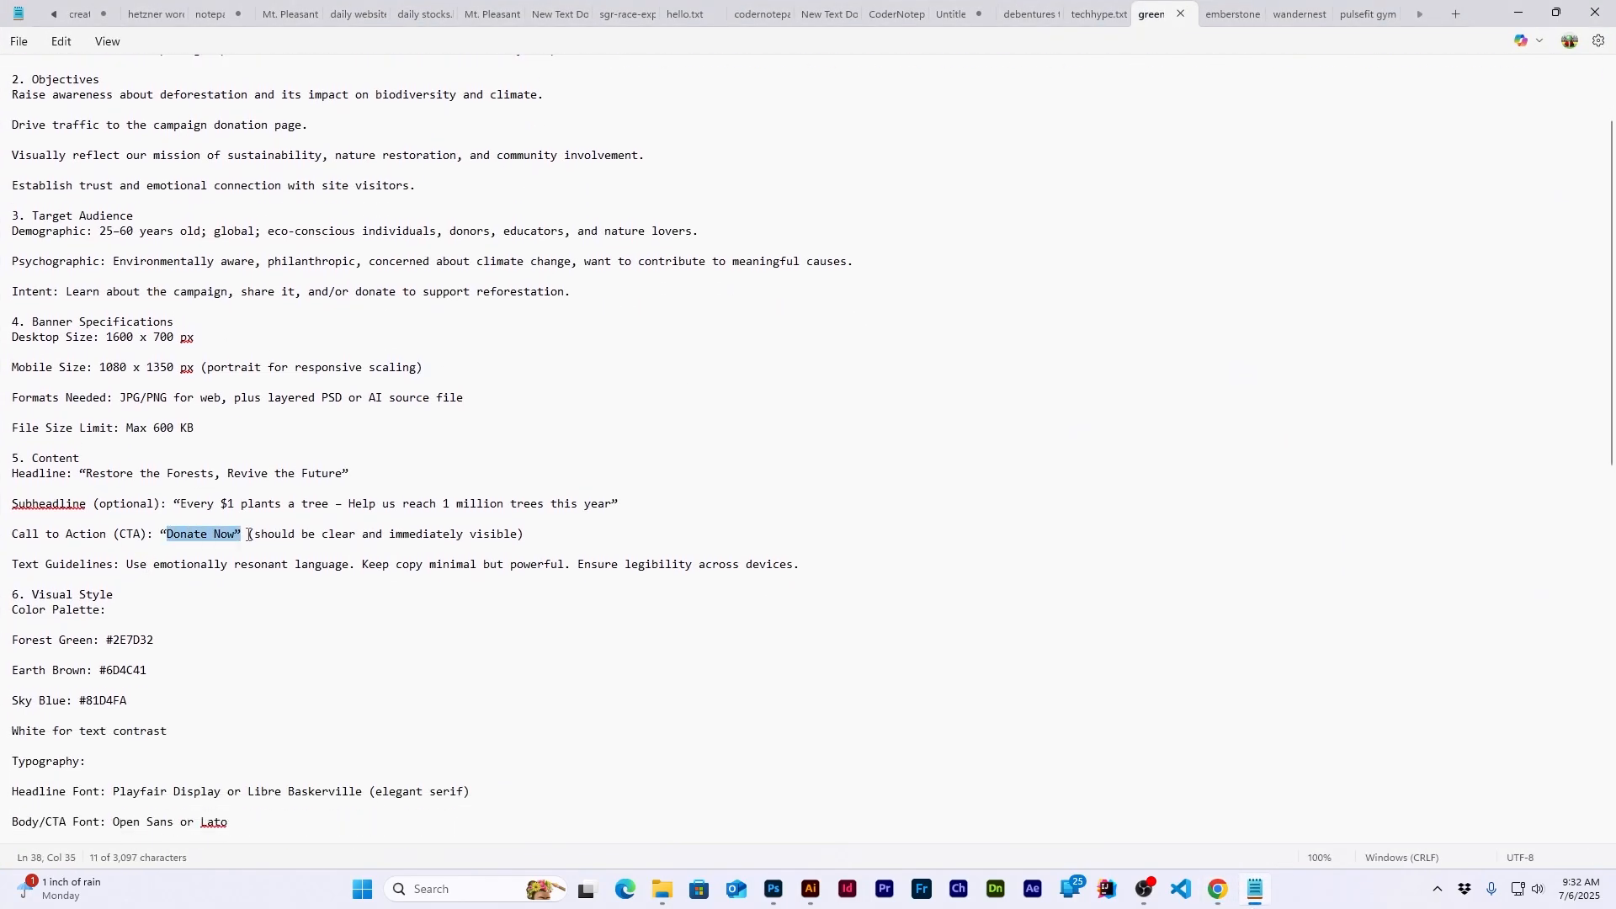
click(1519, 10)
click(30, 244)
click(177, 185)
key(ctrl+a)
text(donate)
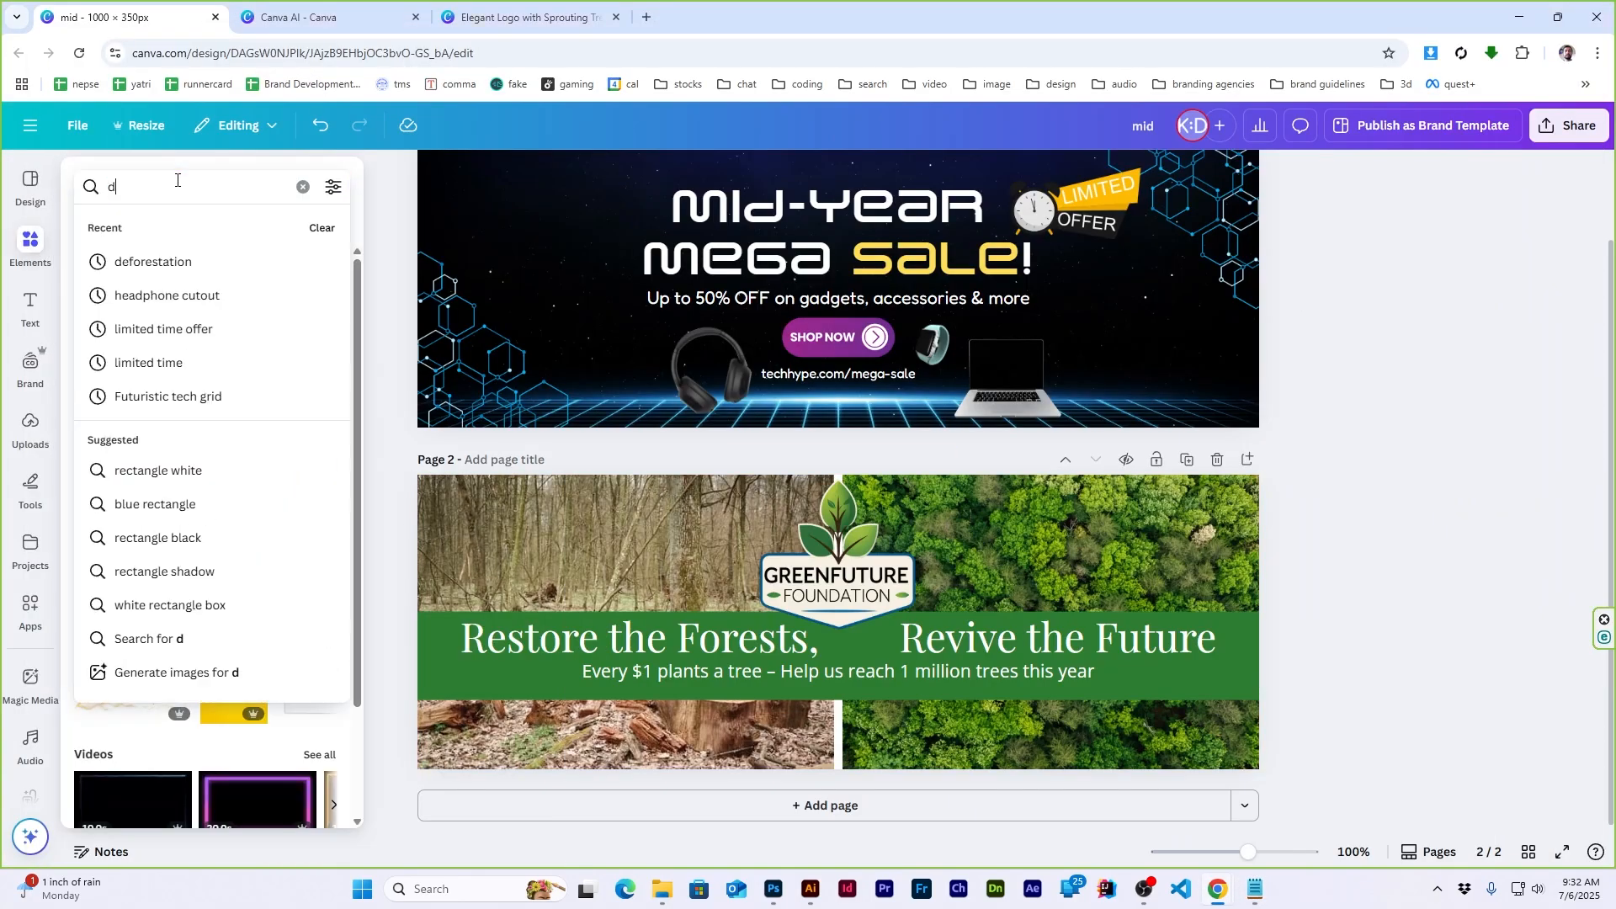
key(Return)
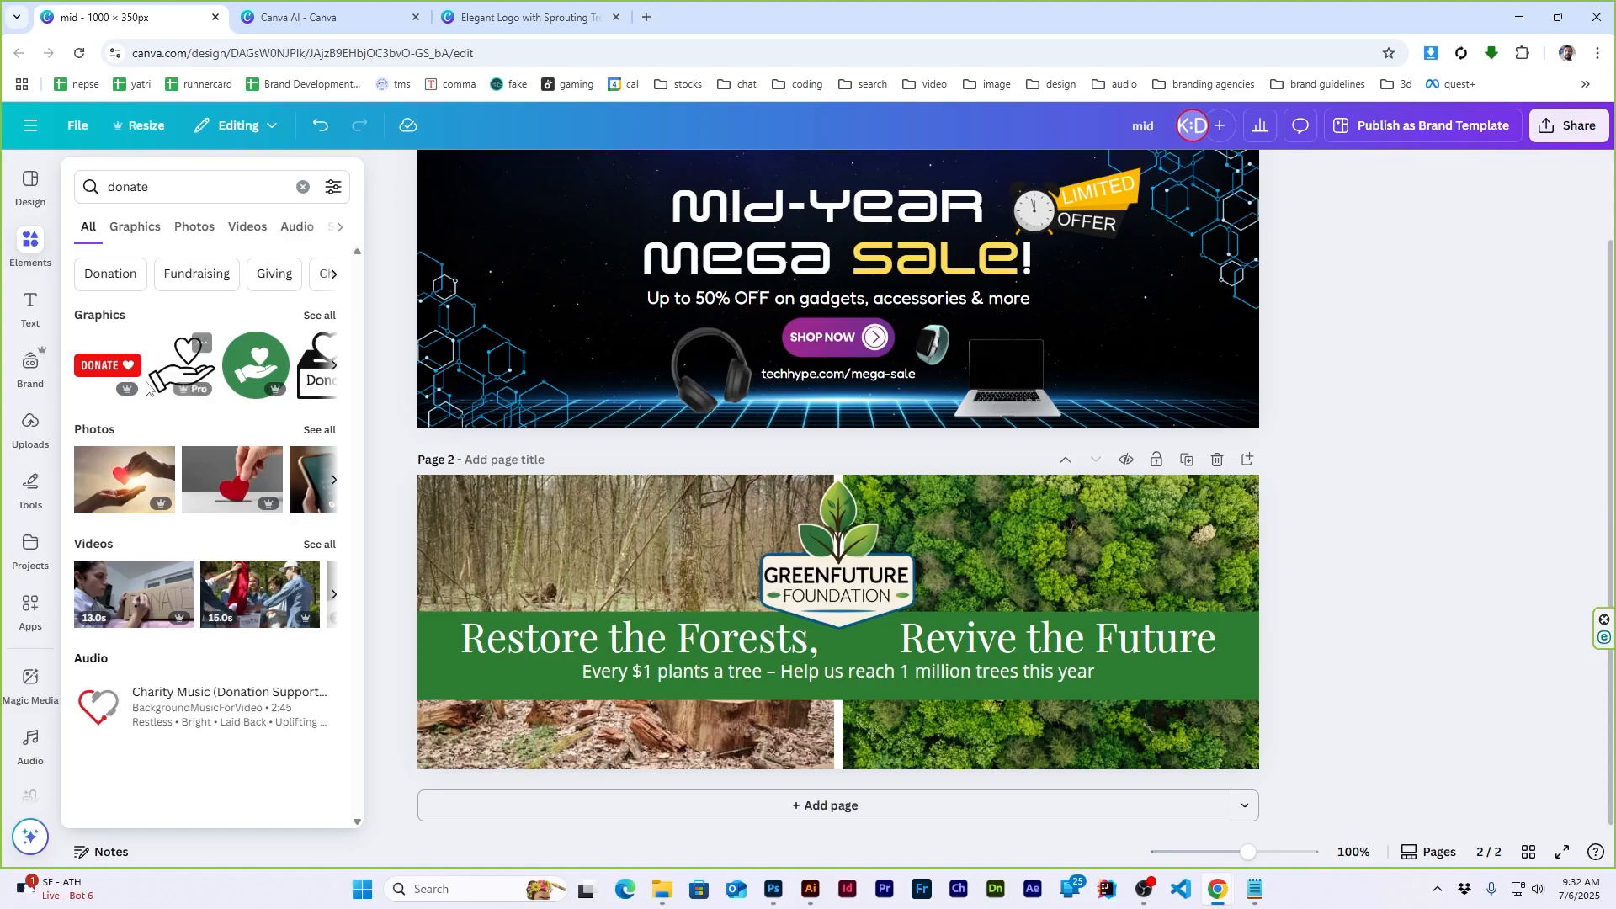
Add the red DONATE button graphic to page 2, shrink it and place it centred below the subheadline
click(108, 369)
drag(1006, 564, 778, 643)
drag(734, 663, 828, 703)
click(1445, 533)
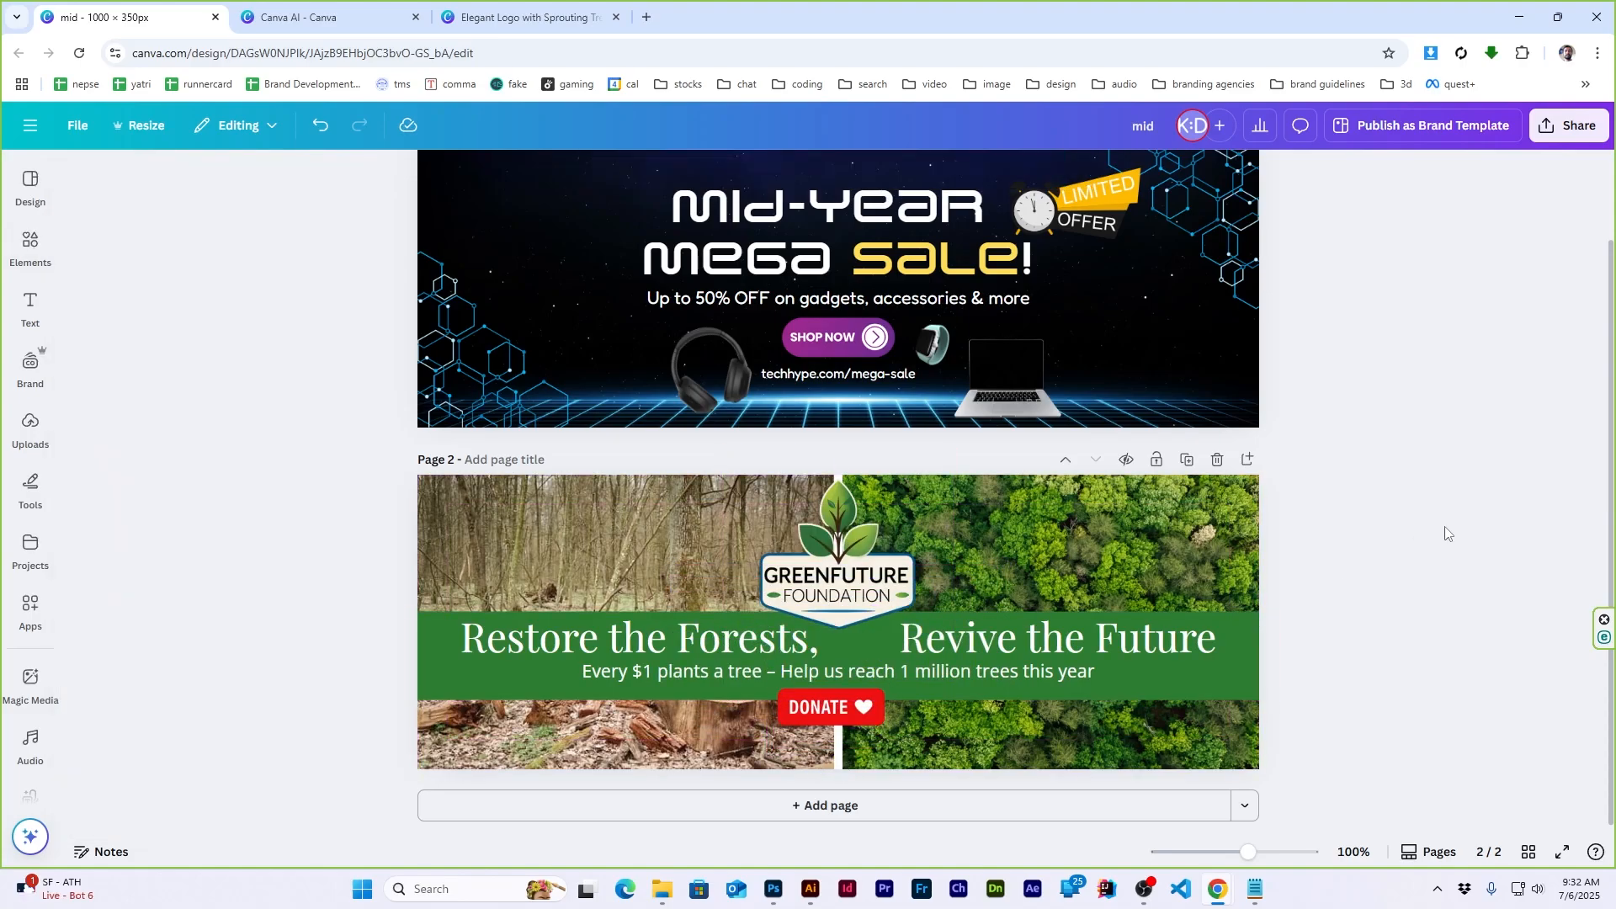
click(1255, 889)
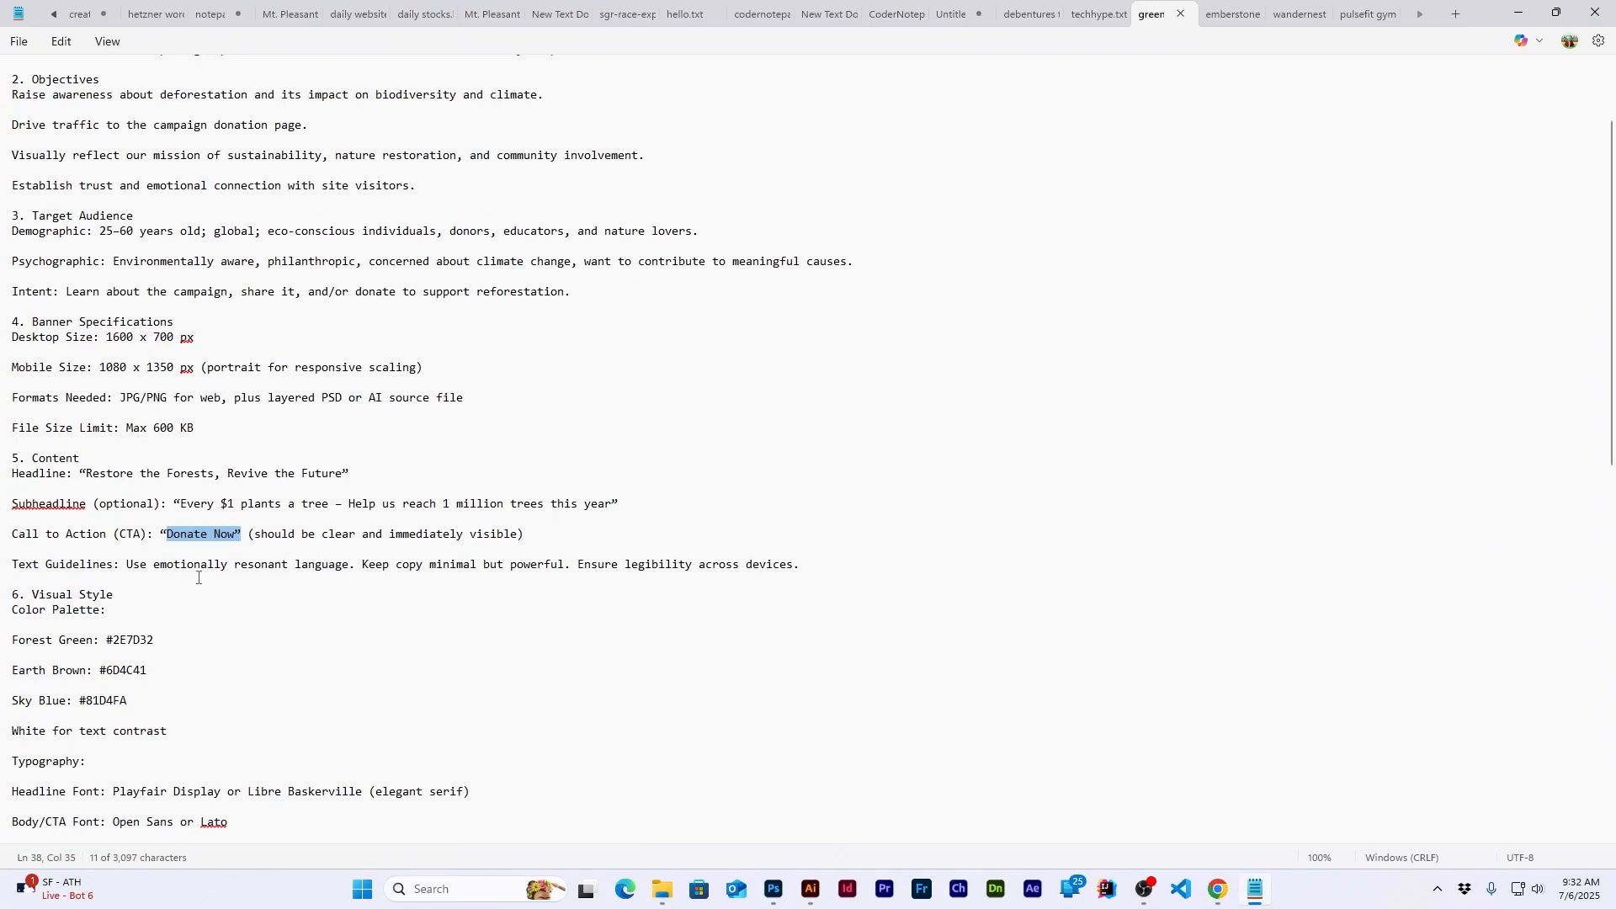
scroll(150, 678, down, 15)
drag(127, 684, 319, 701)
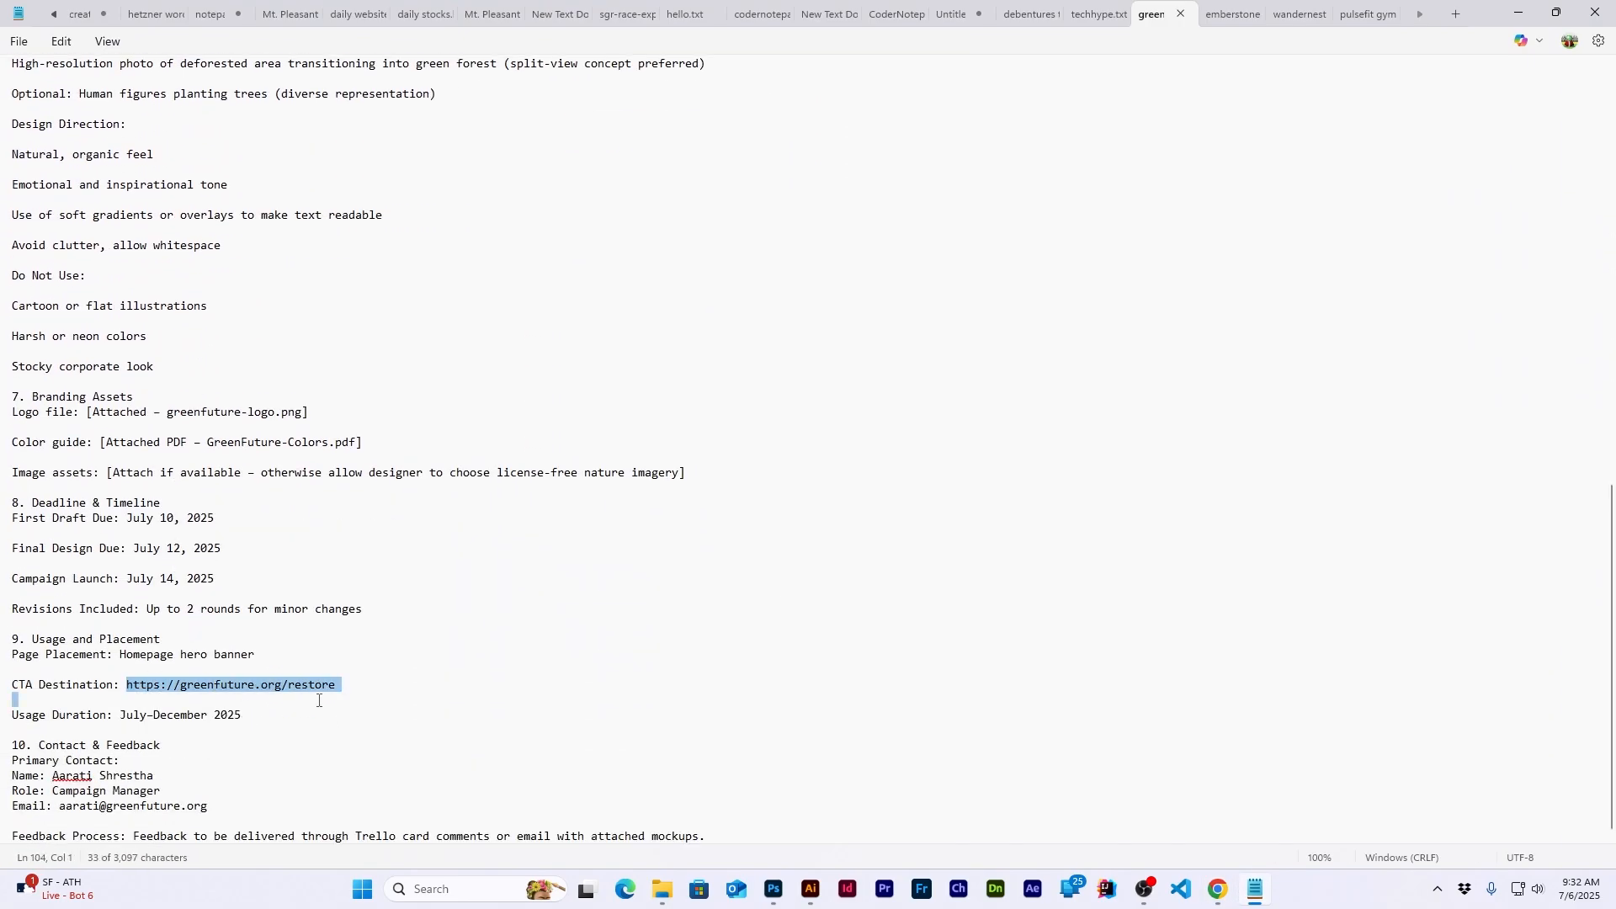
key(ctrl+c)
click(1518, 12)
Add a body text box to page 2 and try to paste the copied URL as its text
mouse_move(30, 308)
click(124, 420)
key(ctrl+v)
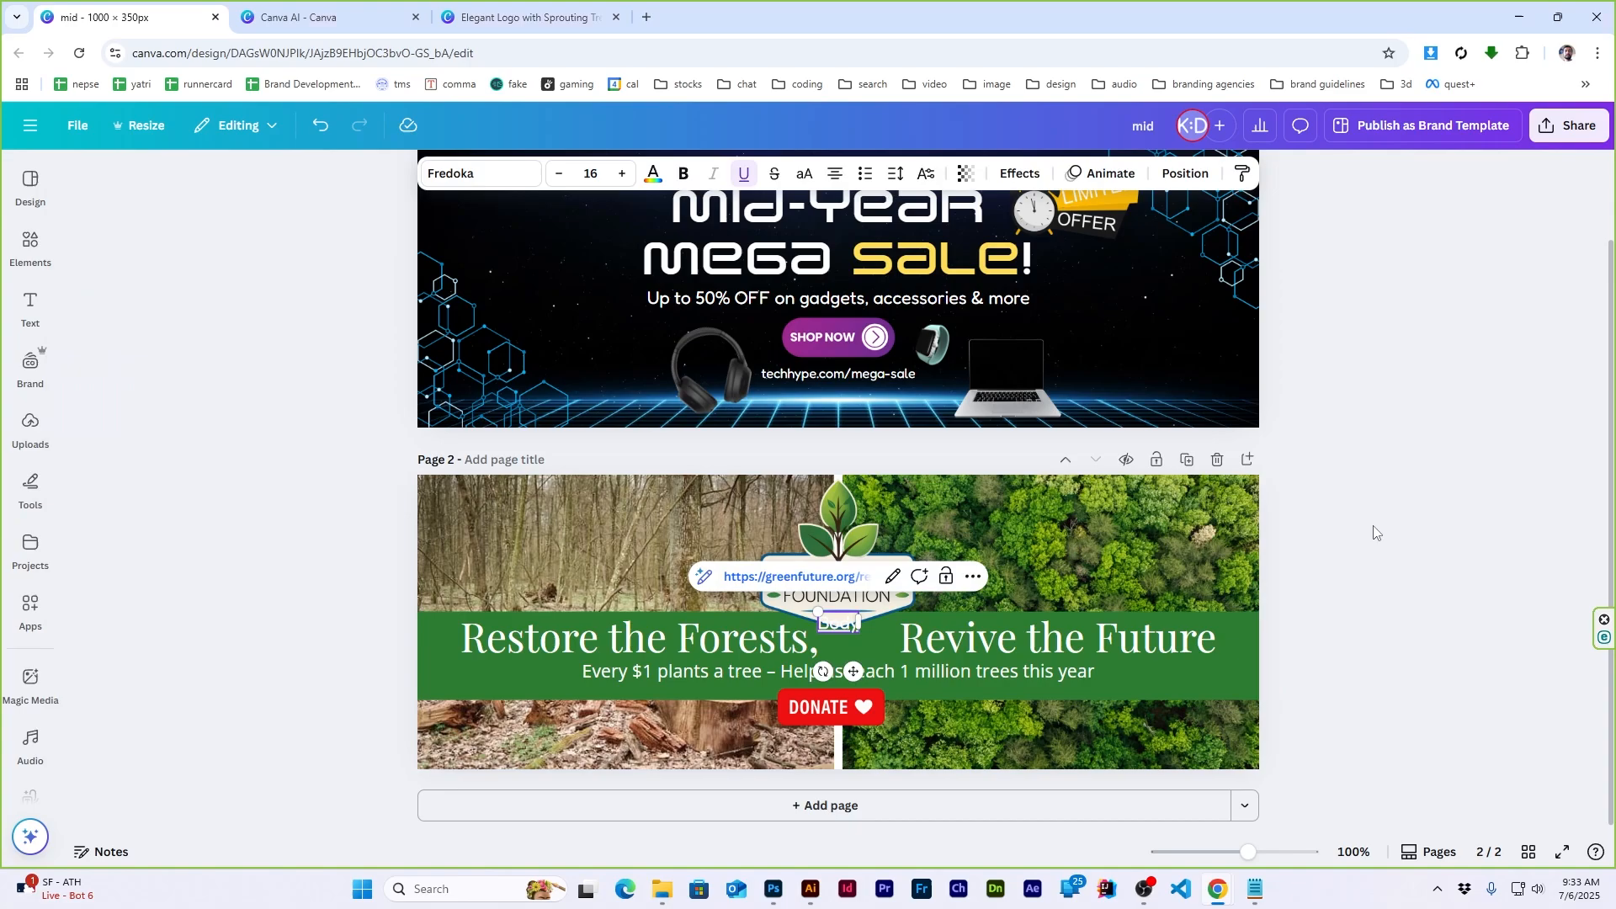
click(572, 18)
click(647, 17)
key(ctrl+v)
drag(181, 54, 456, 74)
key(ctrl+c)
click(99, 15)
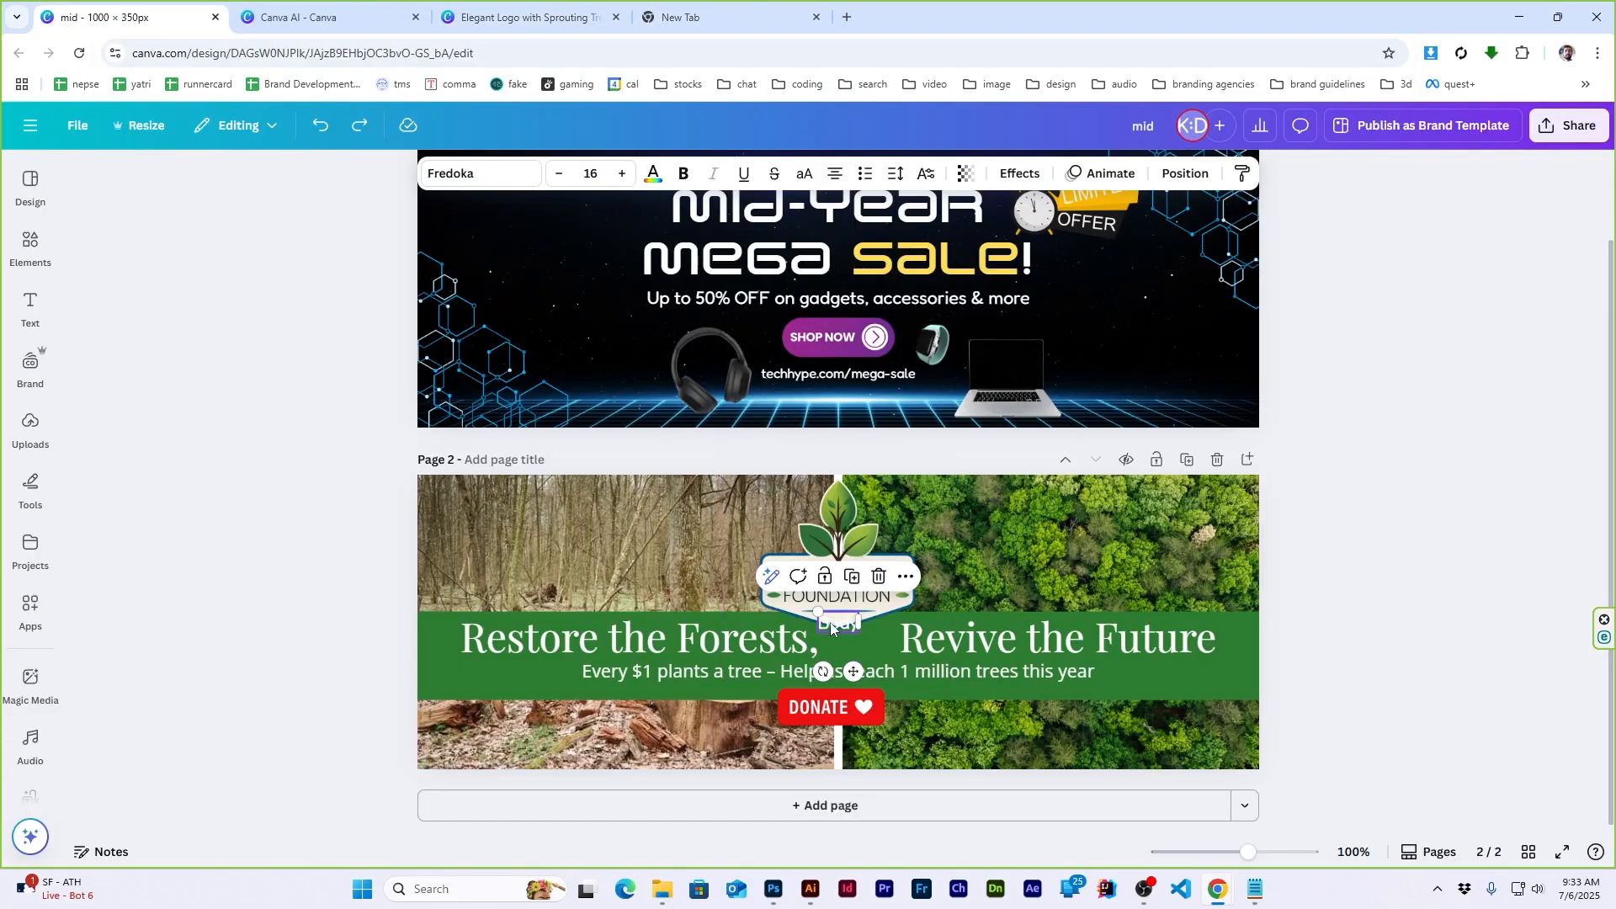
Replace the body text with greenfuture.org/restore and place it below the DONATE button
key(ctrl+v)
key(Escape)
drag(898, 627, 898, 745)
click(1385, 620)
Search the elements for rectangle and place a square shape at the web address on page 2
mouse_move(31, 243)
click(164, 183)
key(ctrl+a)
text(rectangle)
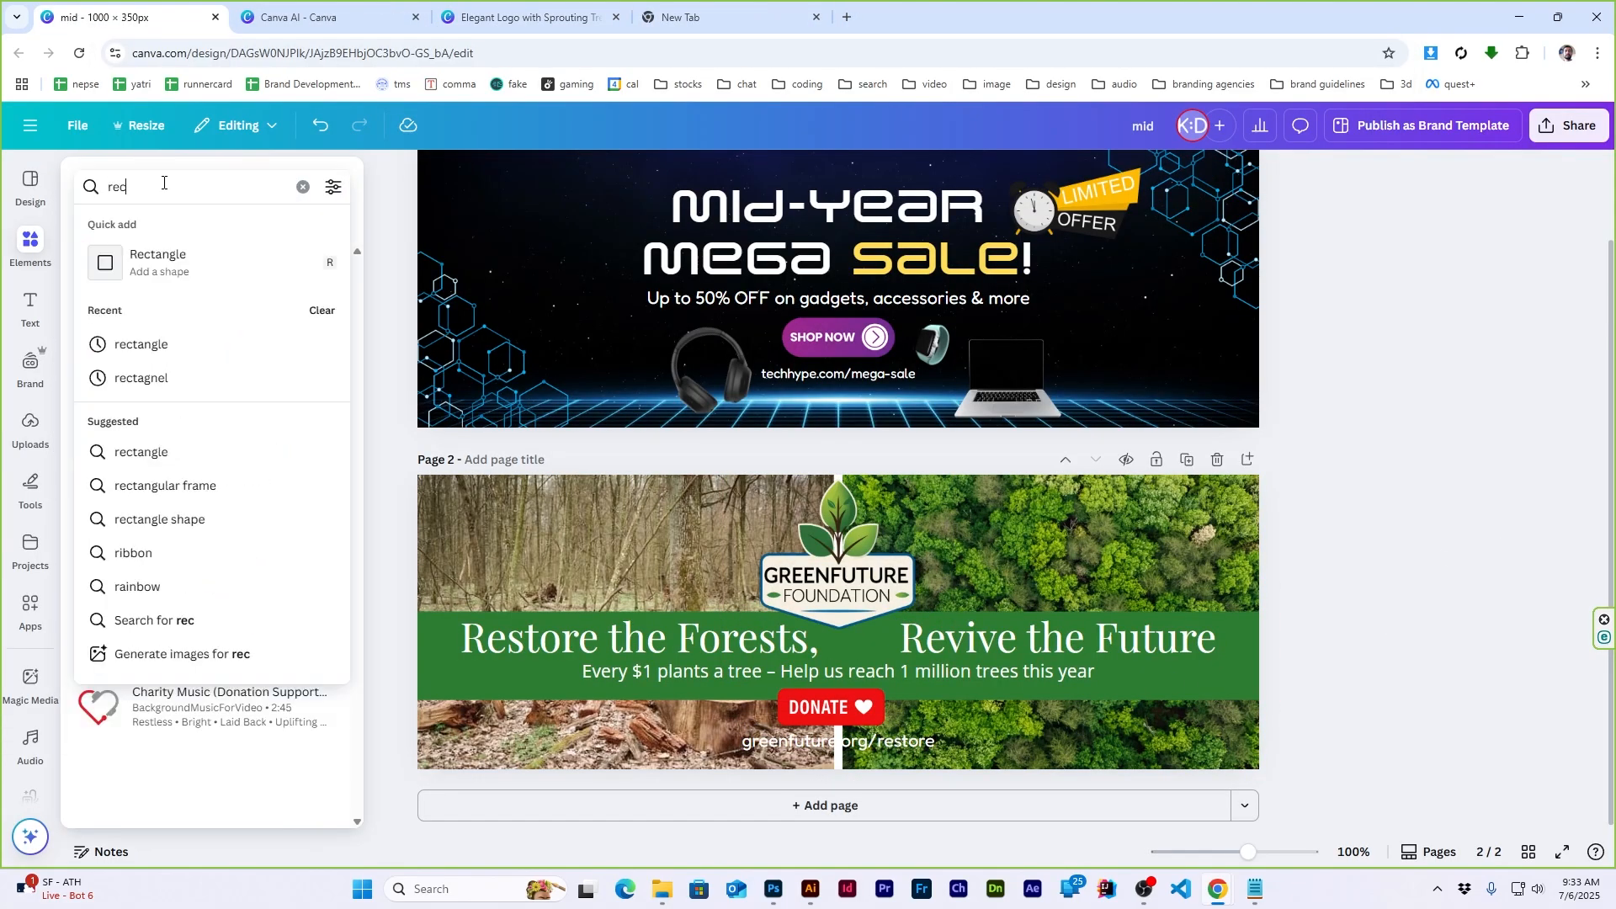
key(Return)
mouse_move(98, 355)
mouse_down()
mouse_move(778, 751)
mouse_move(782, 729)
mouse_up()
Fill the new shape with Forest Green 2E7D32 and resize it to frame the web address
click(452, 174)
click(93, 297)
drag(780, 795, 781, 759)
drag(822, 744, 945, 744)
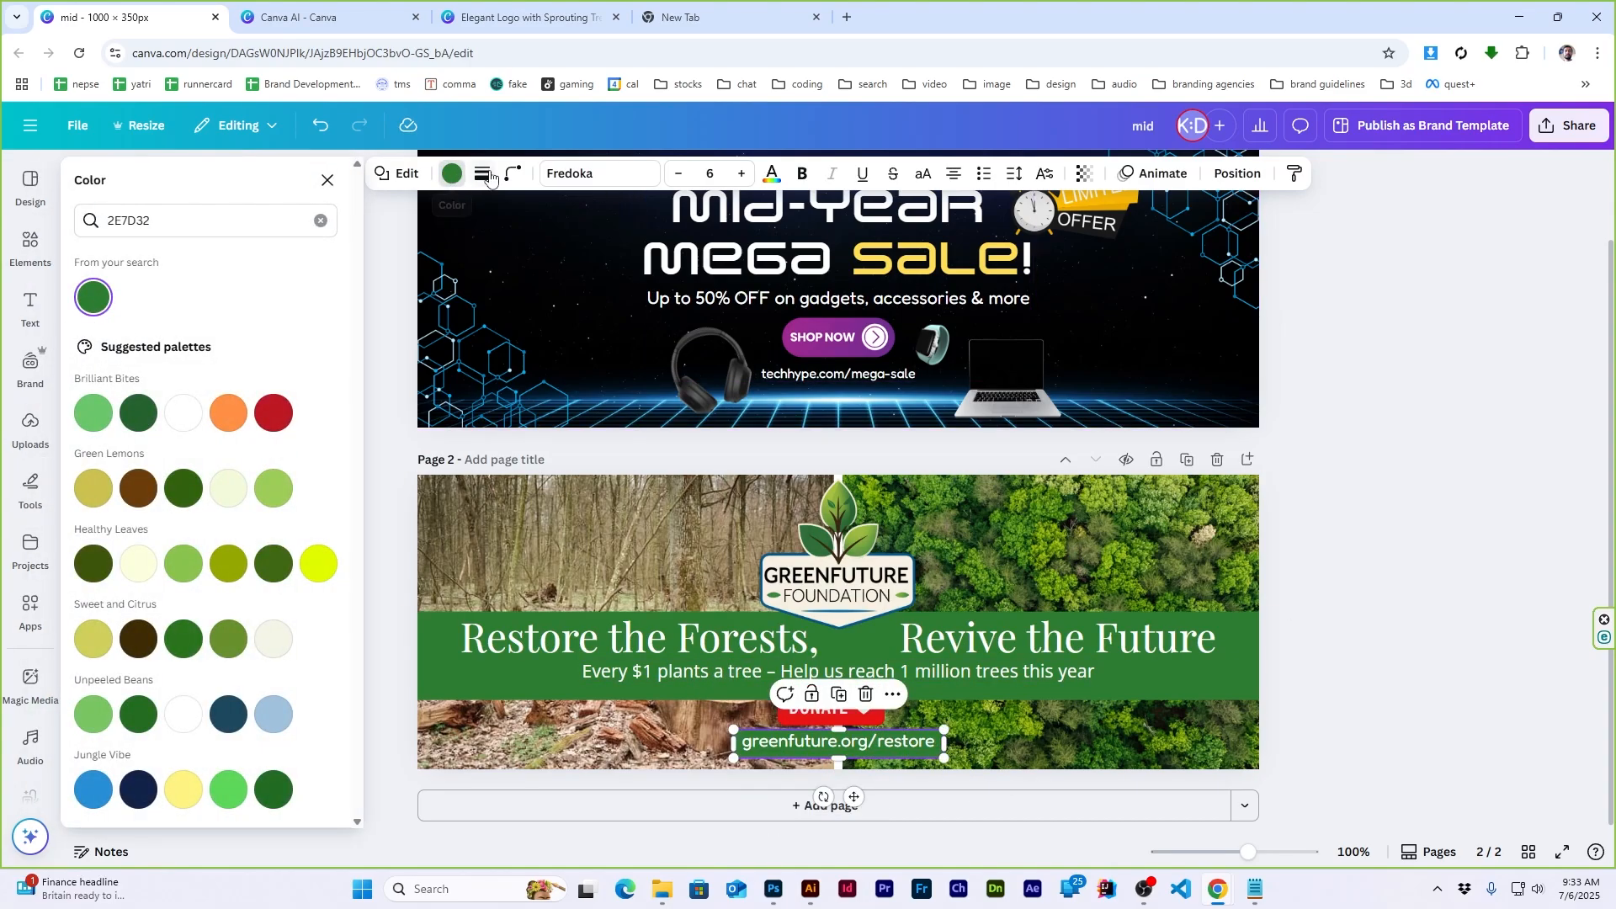
Set the corner rounding of the green shape behind the web address to about 59
click(481, 174)
drag(426, 242, 497, 243)
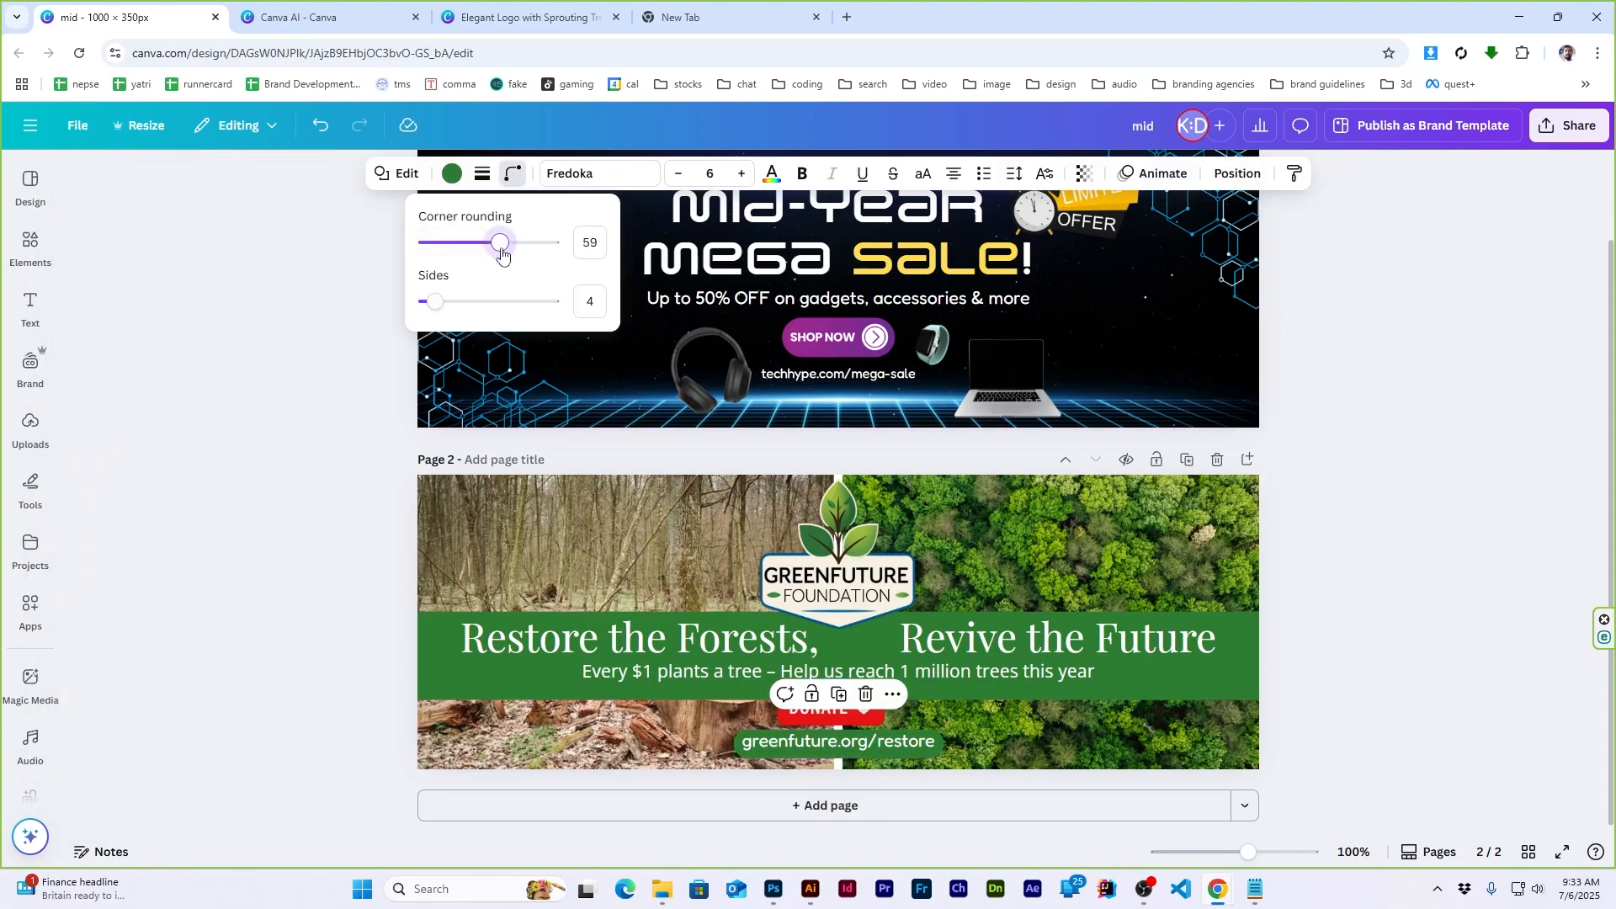
click(961, 844)
Align the web address text and its green shape to each other's middle and center
click(841, 741)
shift+click(847, 755)
click(1221, 174)
click(135, 427)
click(298, 425)
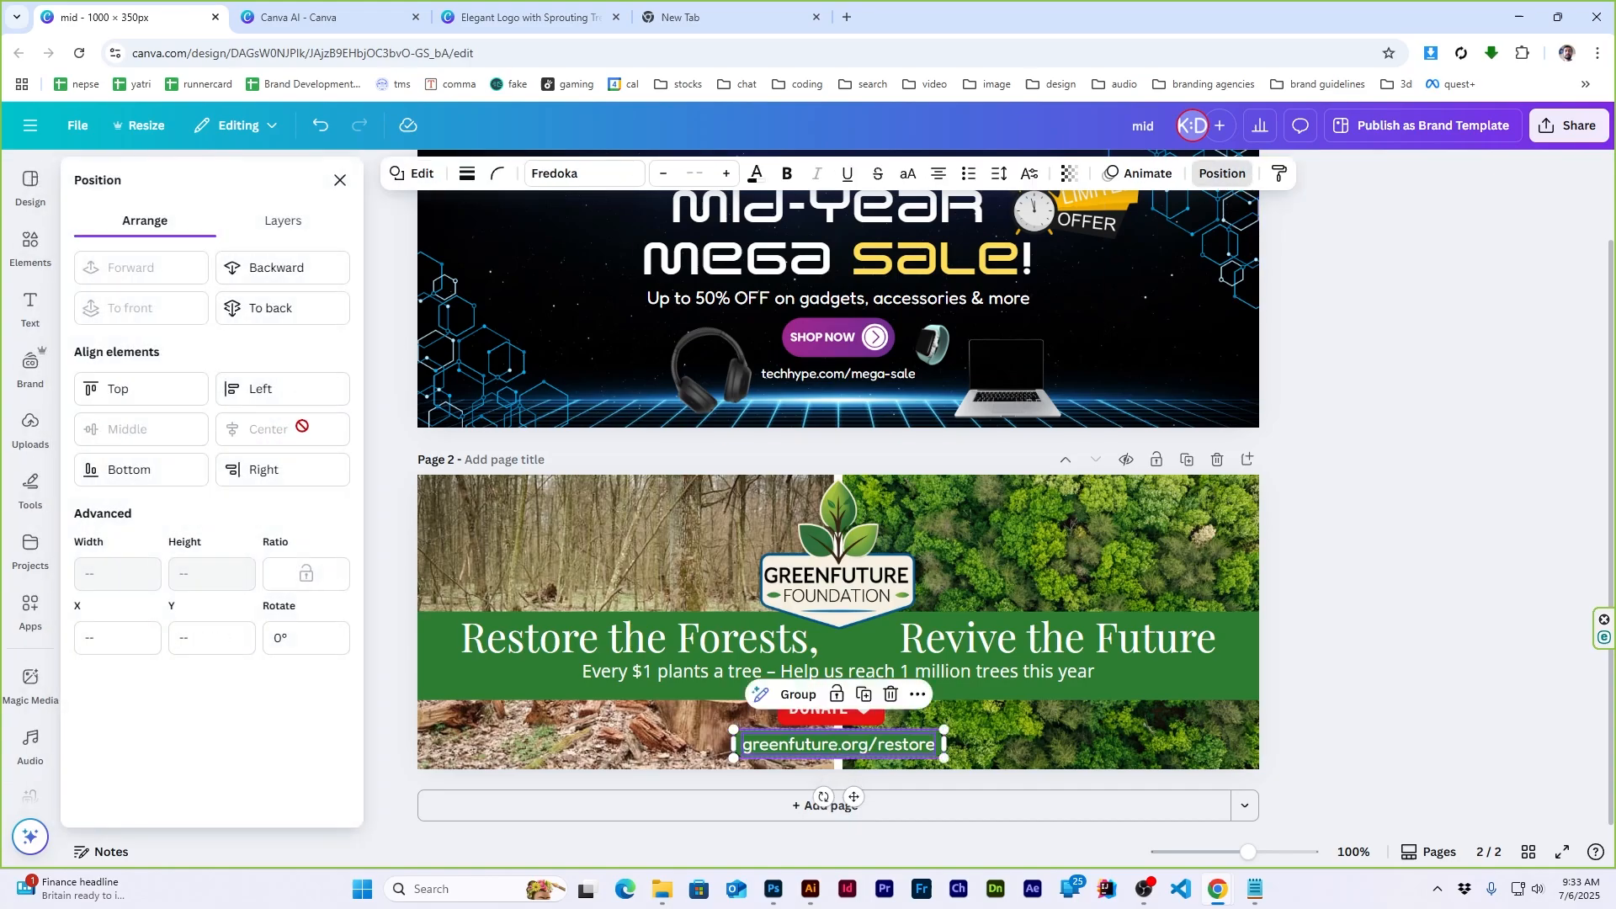
click(341, 180)
Examine the web address and its green shape up close, and return the view to 100%
scroll(835, 789, up, 1)
scroll(834, 787, up, 4)
click(946, 710)
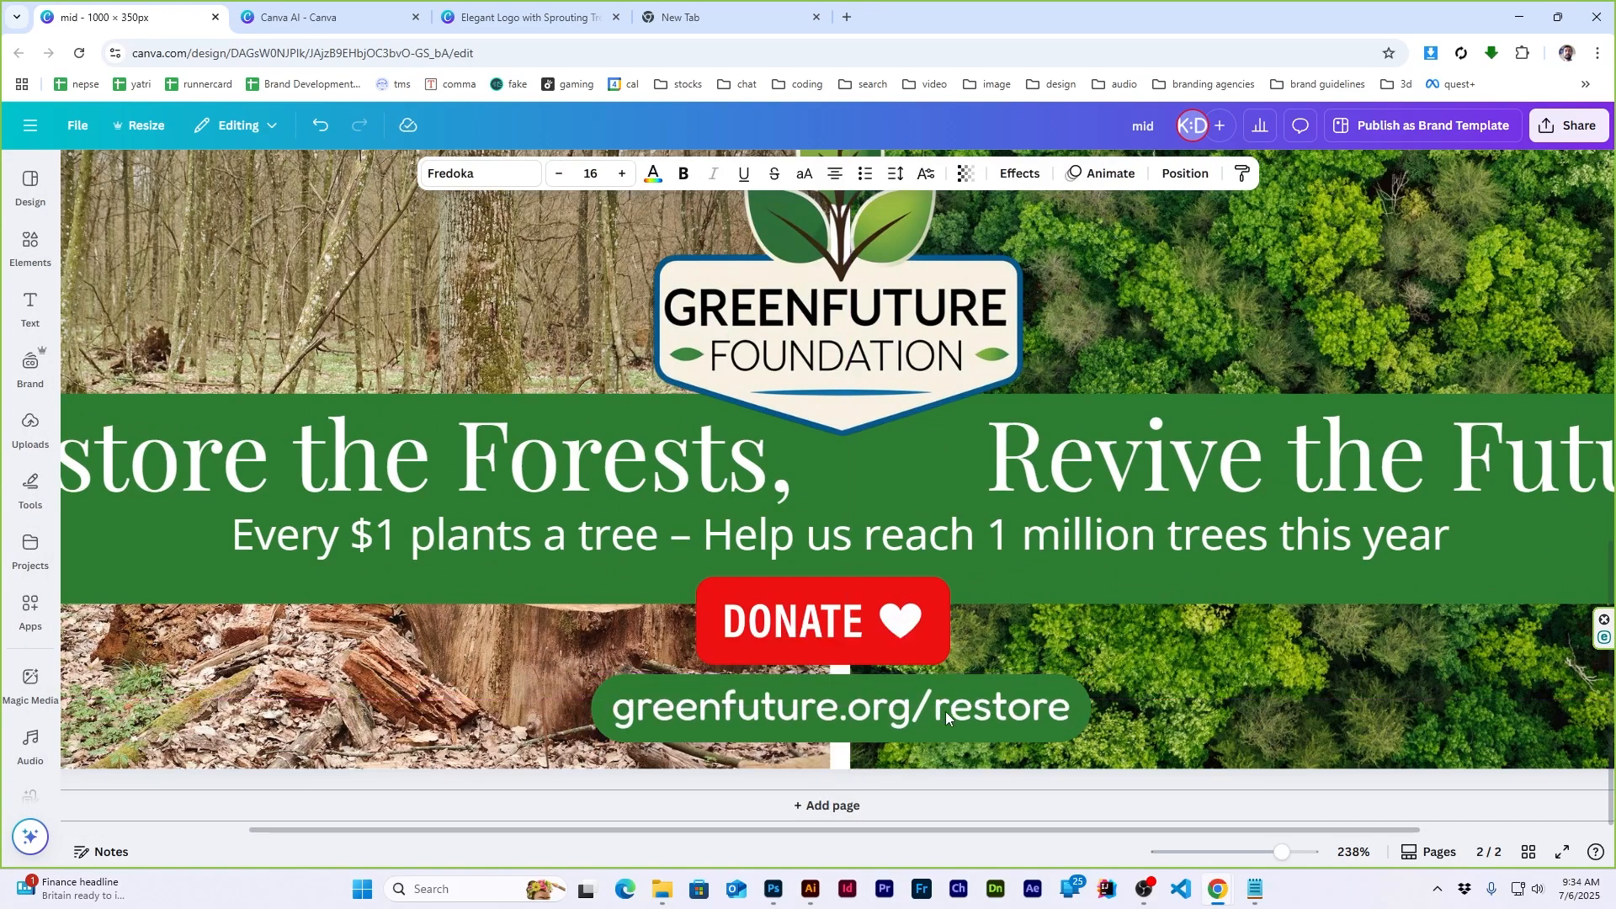
scroll(946, 719, down, 2)
click(1353, 852)
click(1362, 609)
click(1365, 544)
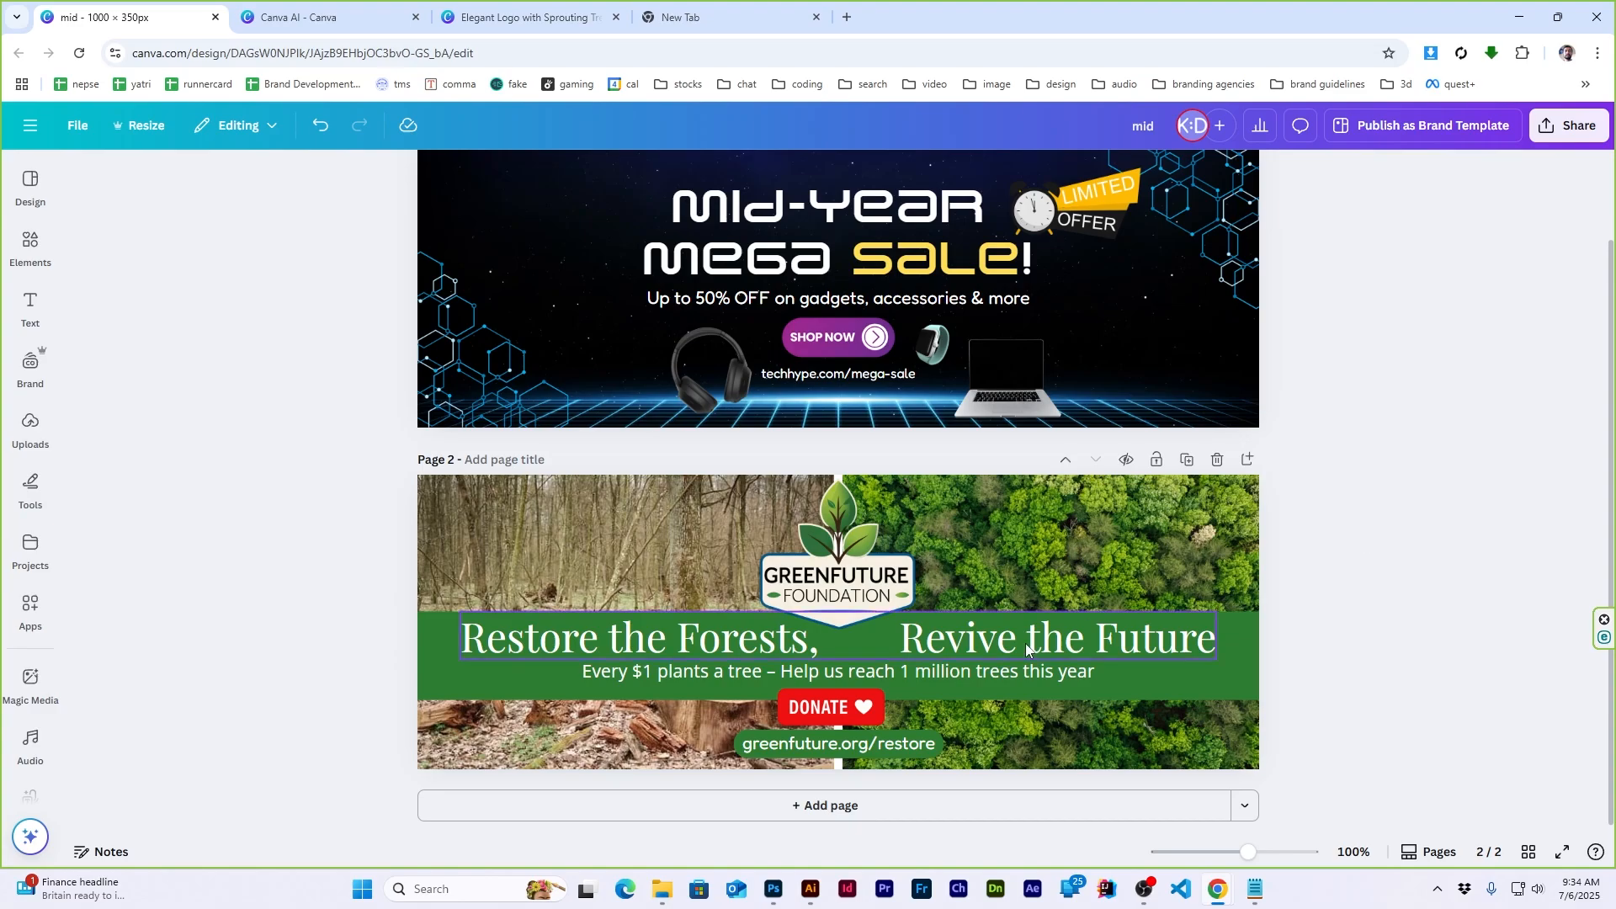
Check the position settings of the GreenFuture logo on page 2
click(838, 576)
click(1097, 174)
click(341, 180)
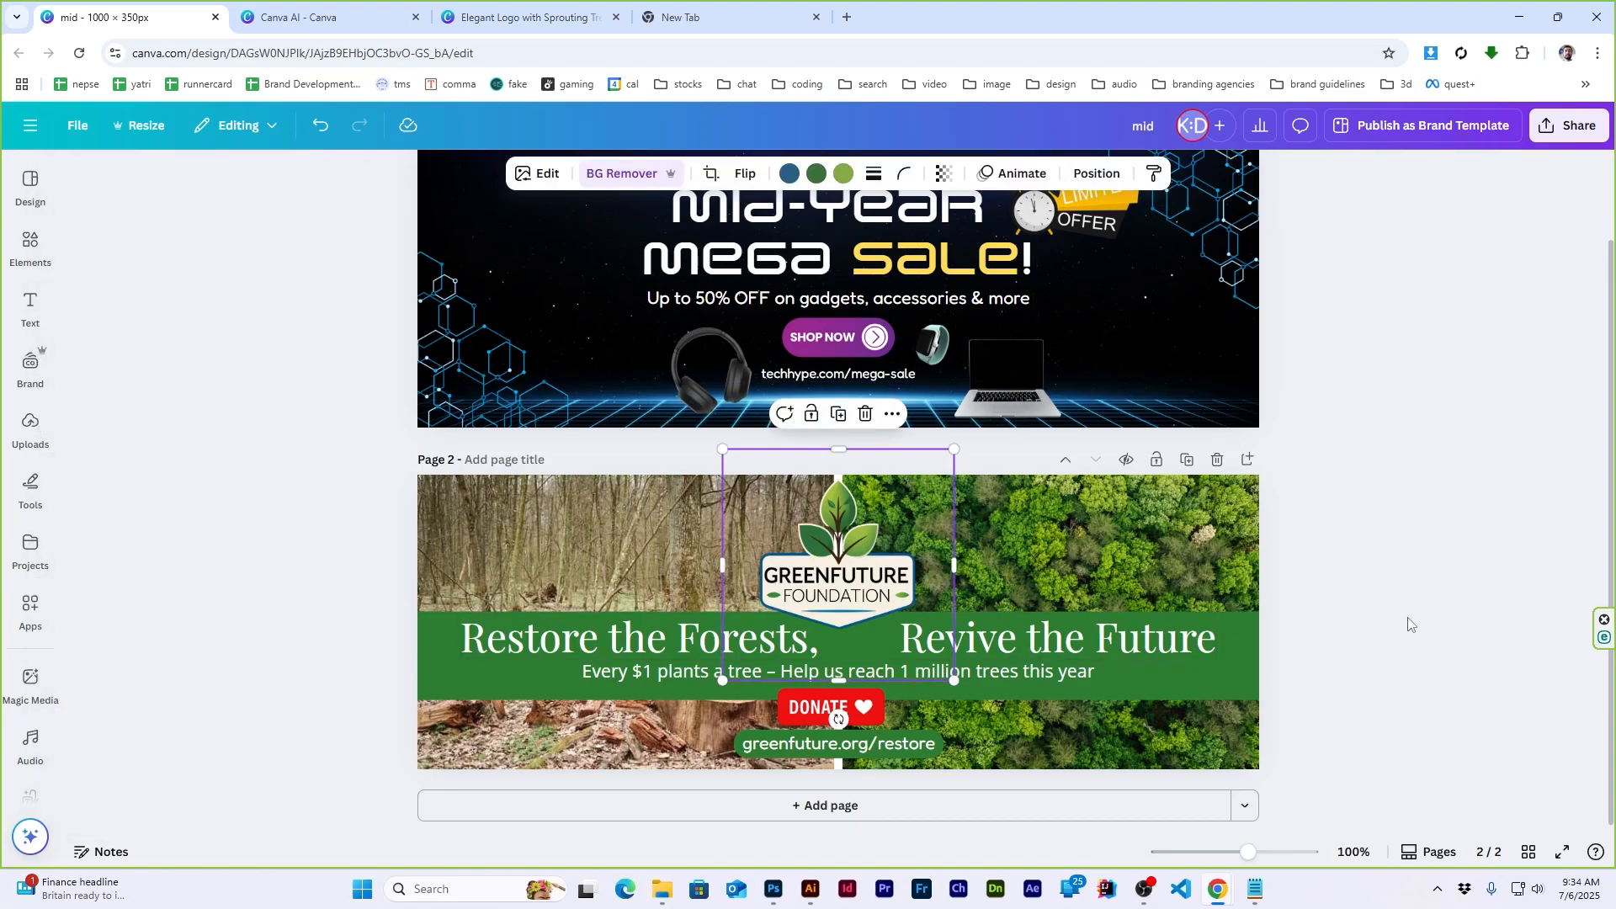
Center the DONATE button horizontally on the GreenFuture banner on page 2
click(1411, 625)
click(1094, 640)
click(1185, 173)
click(850, 671)
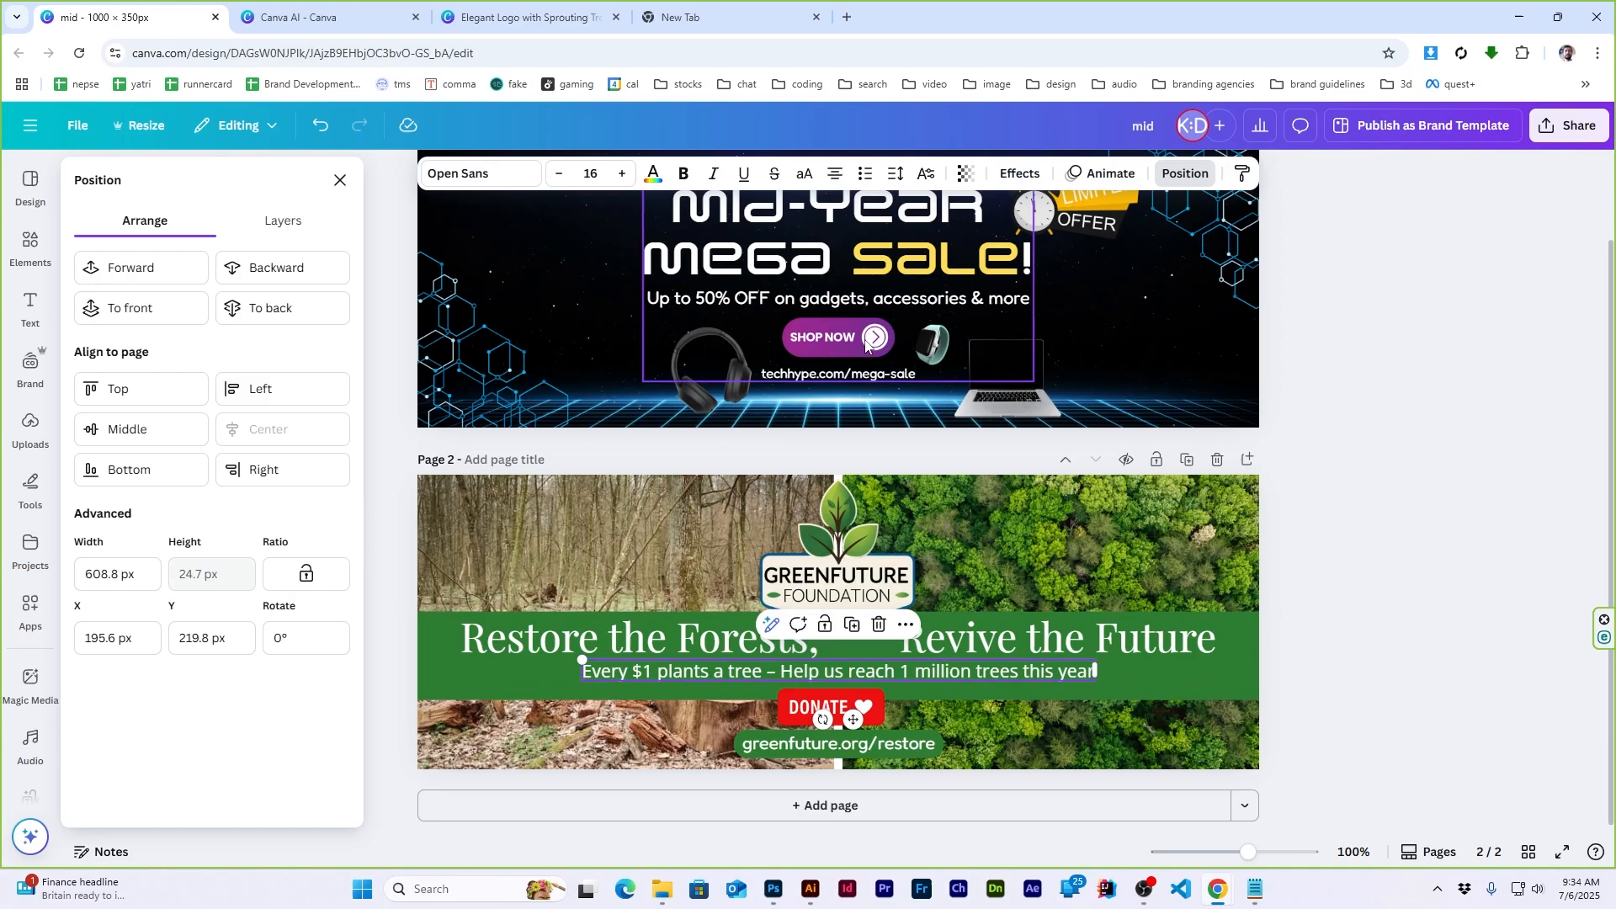
click(829, 707)
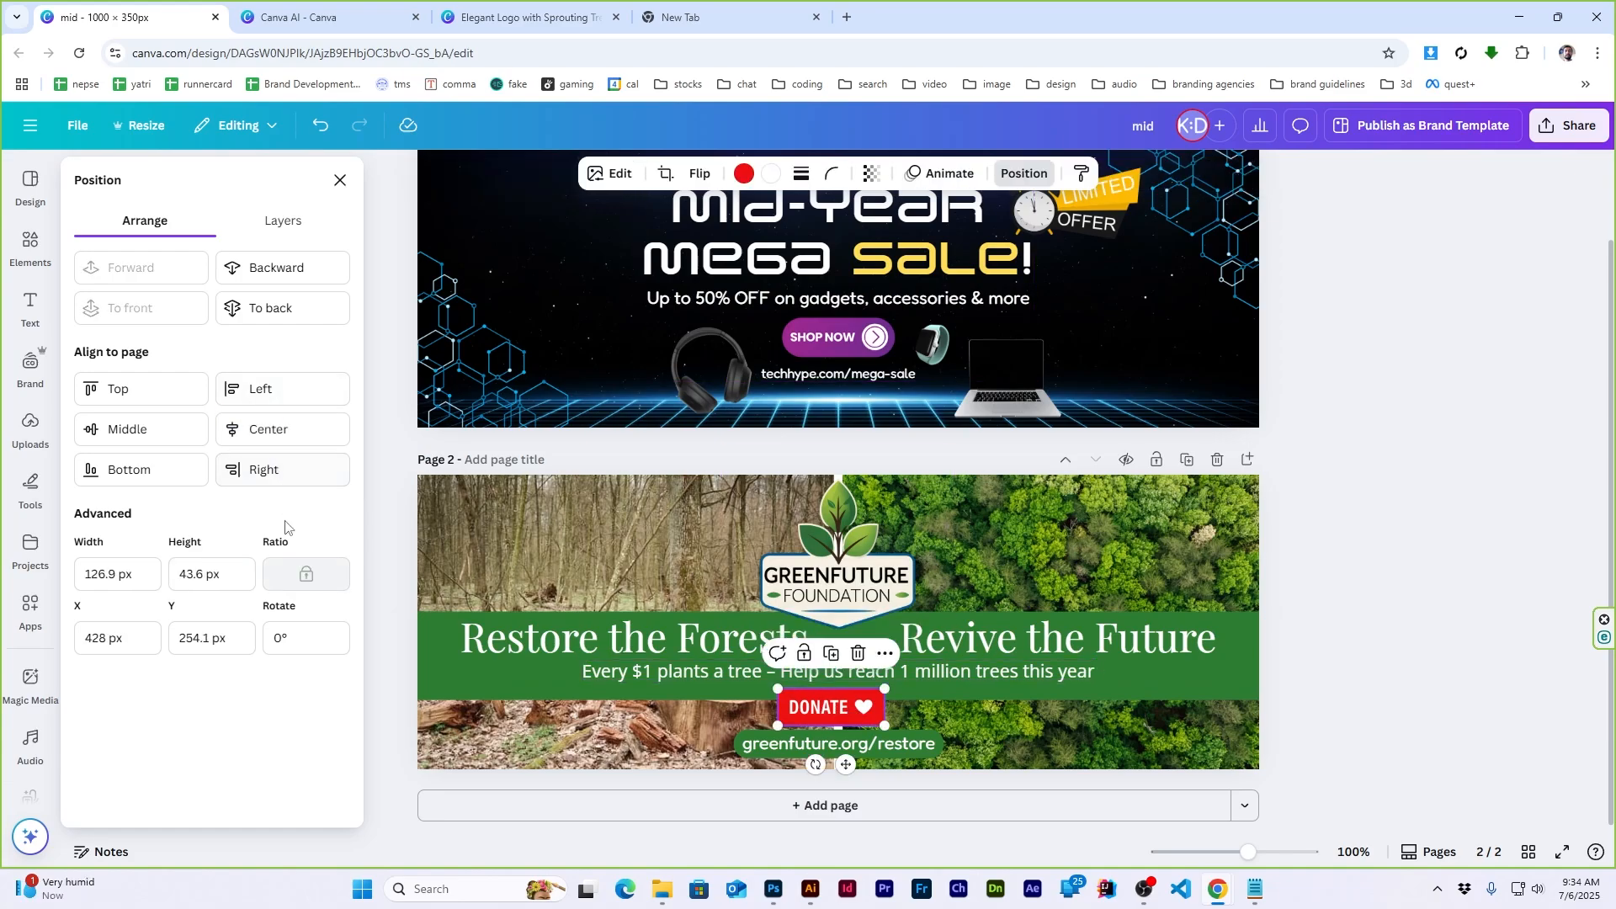
click(768, 753)
click(340, 182)
click(1417, 473)
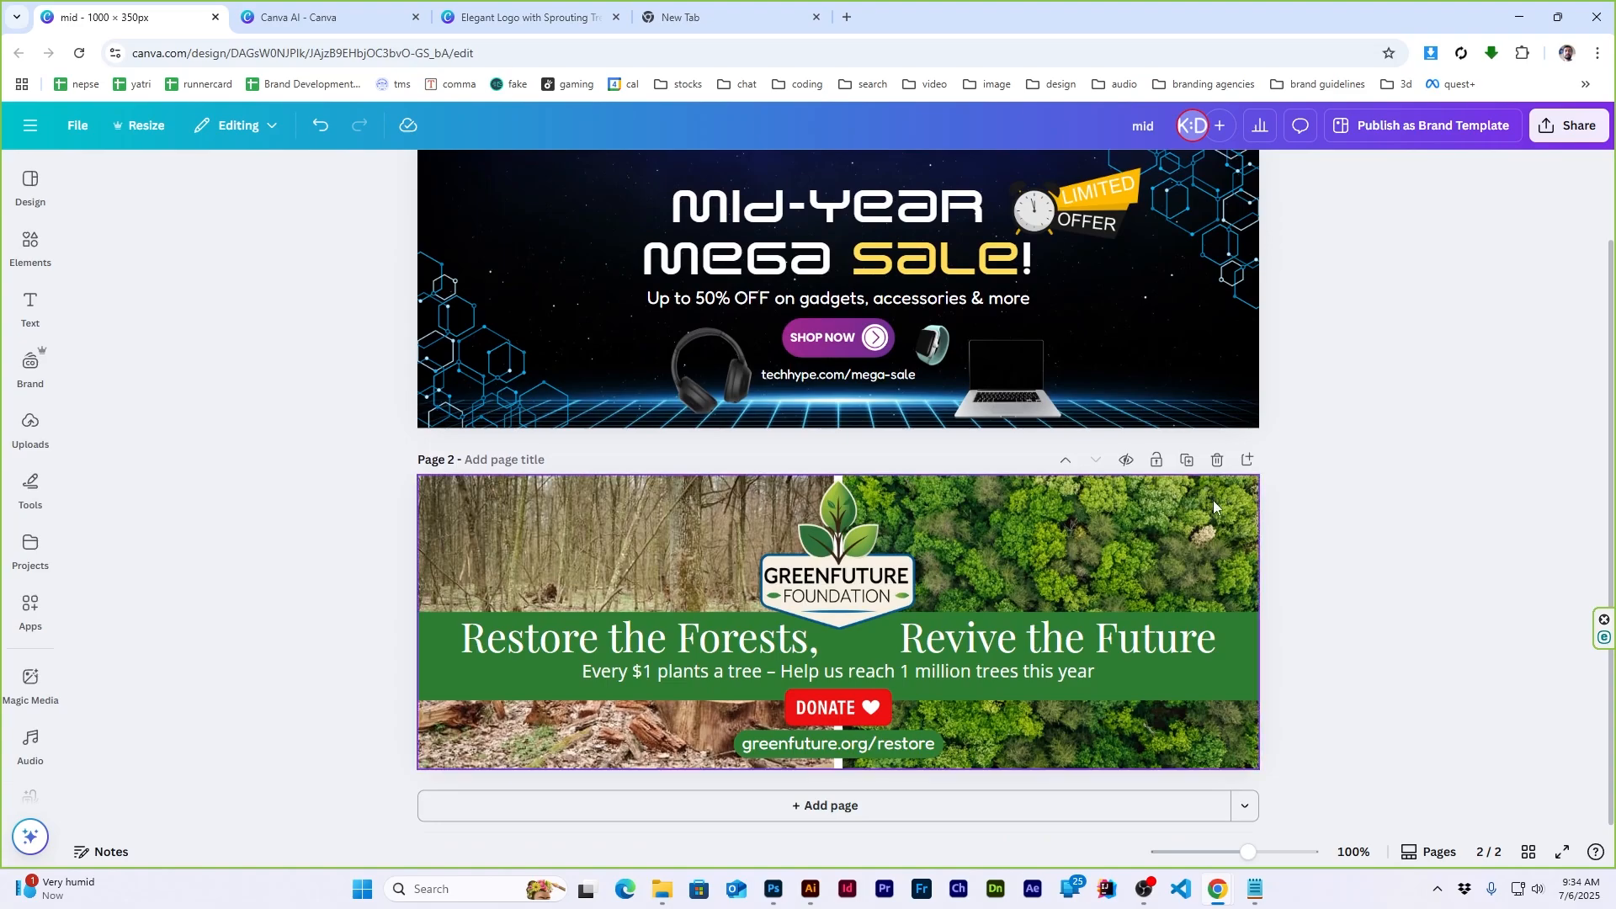
Open emberstone bistro.txt from the web banner briefs folder and read its overview, banner specifications, content and visual style
click(867, 806)
click(1264, 893)
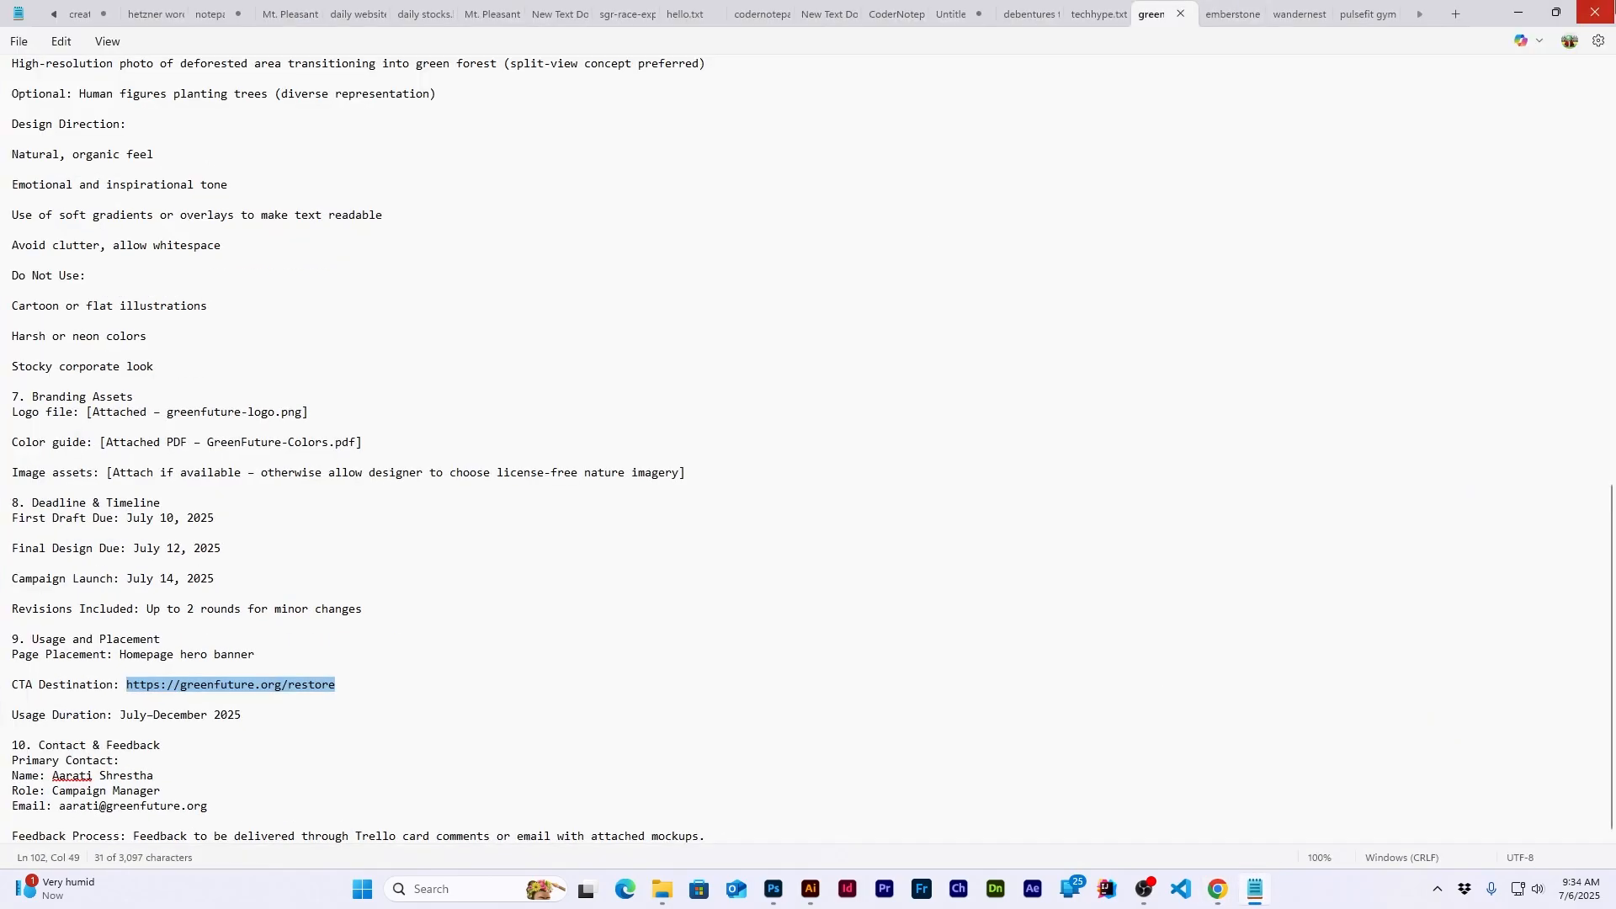
click(1598, 10)
click(682, 895)
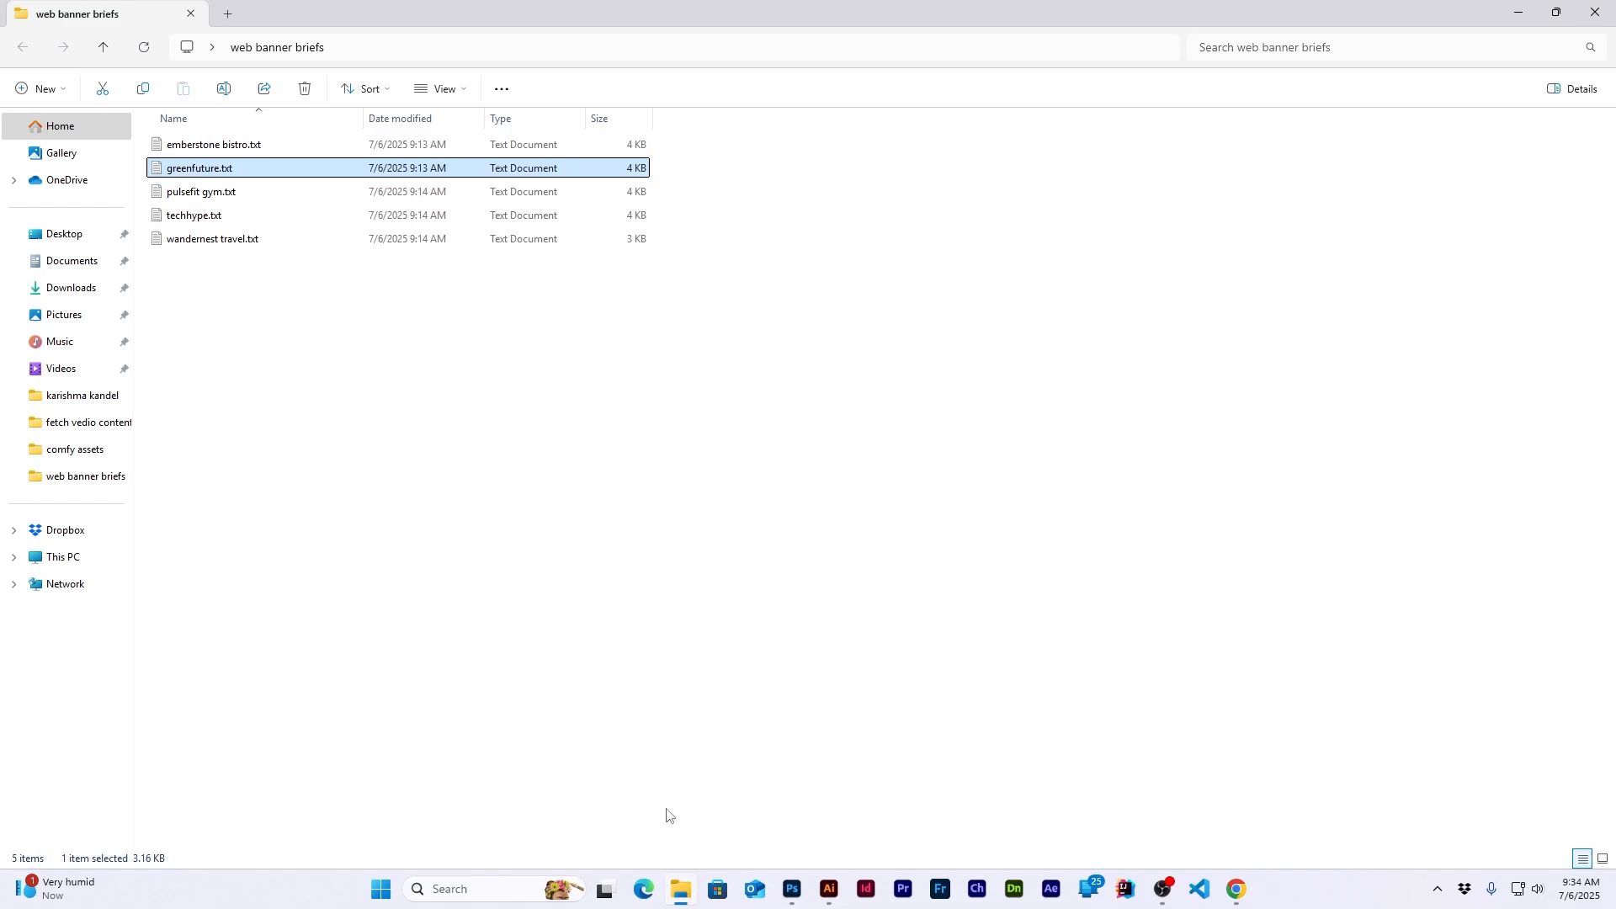
double_click(217, 145)
click(1357, 128)
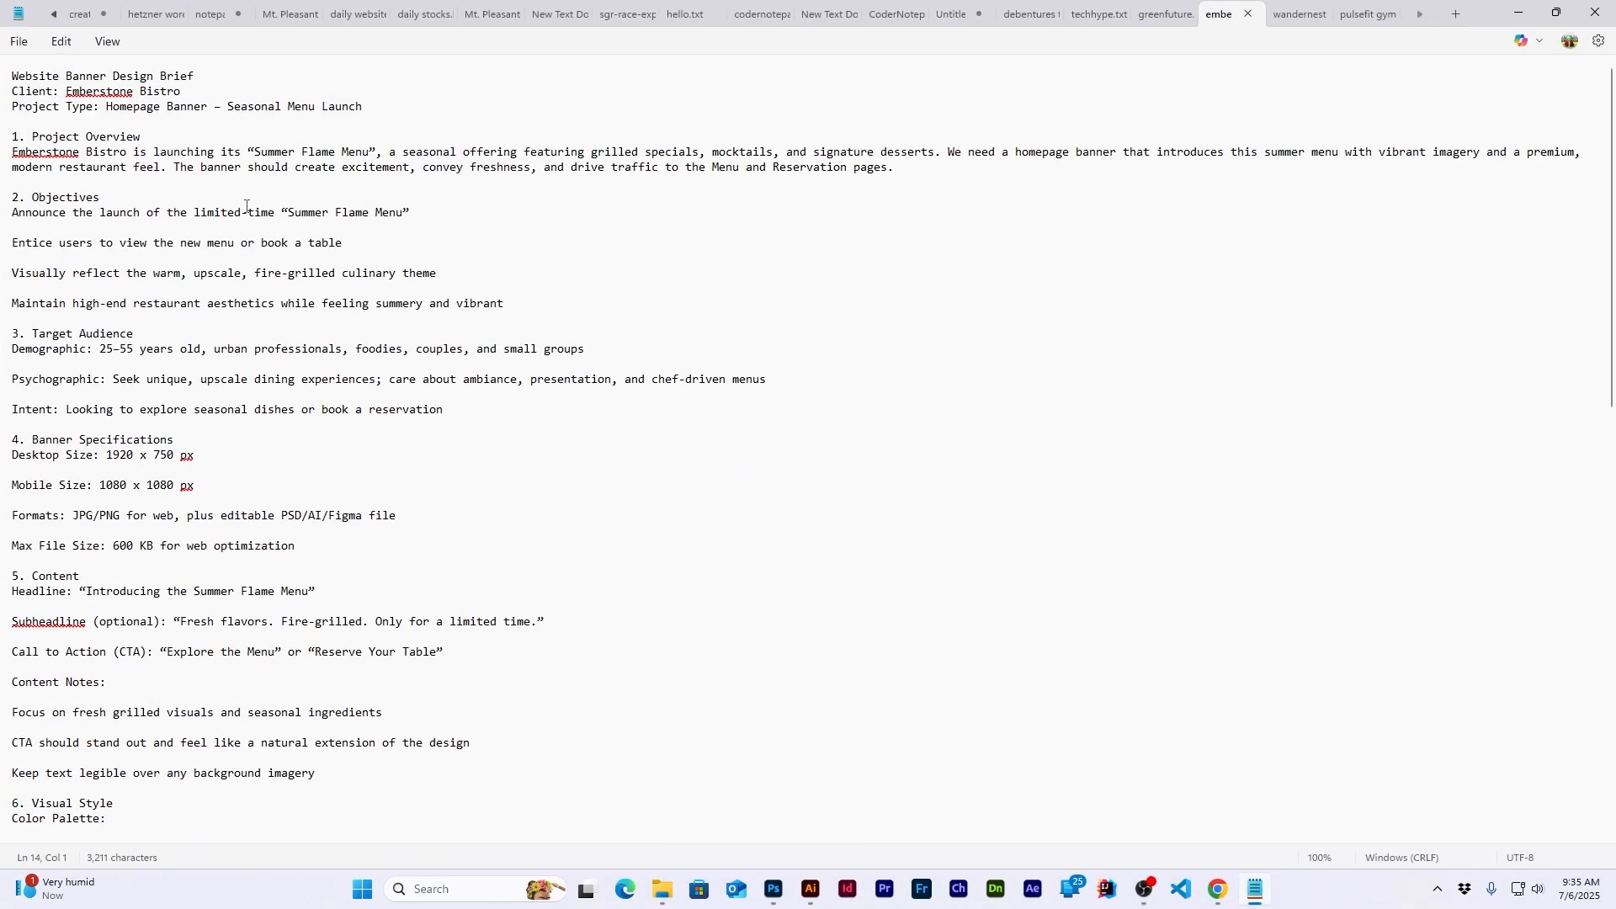
drag(12, 137, 339, 187)
click(456, 210)
scroll(108, 213, down, 7)
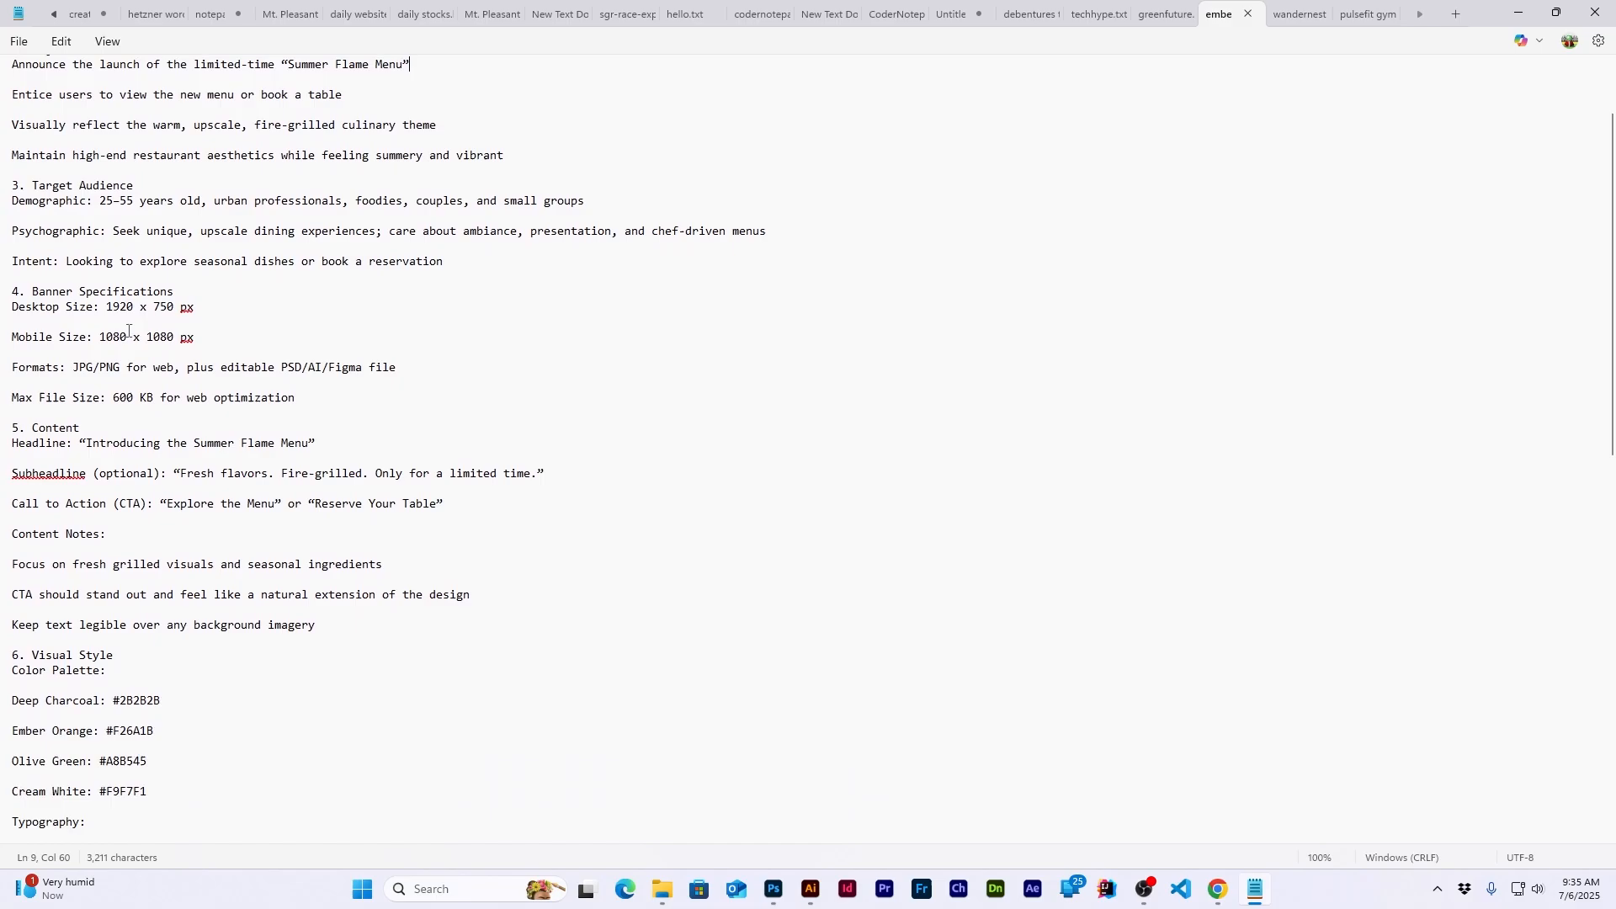
scroll(200, 352, down, 6)
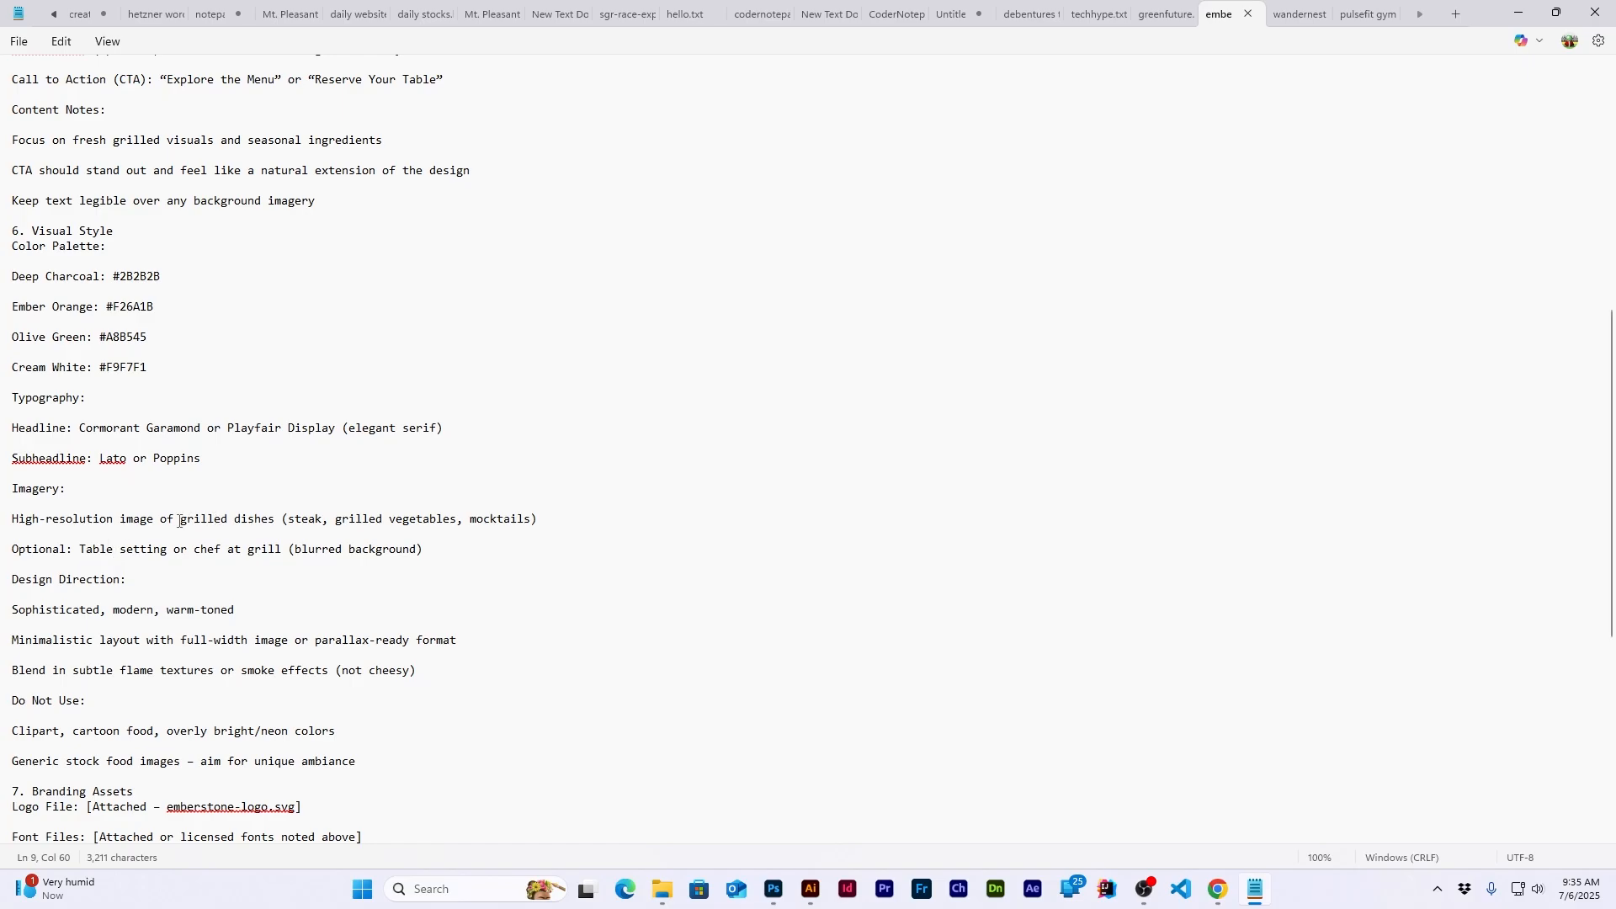
click(1518, 14)
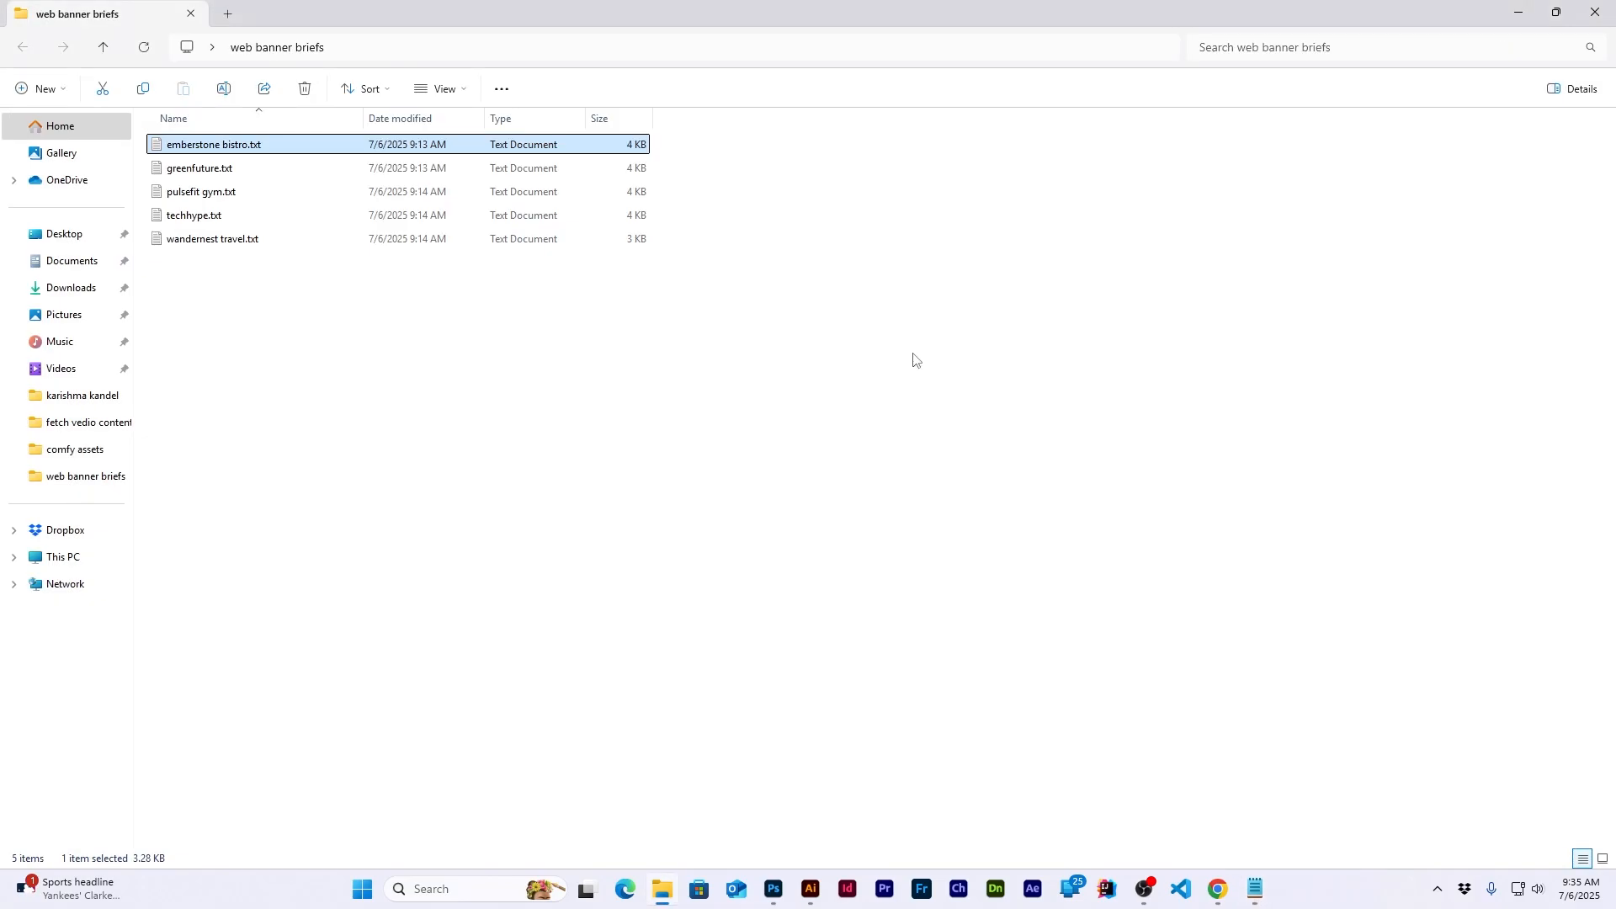
Add a third page and set a photo of a flaming grill, found by searching for "grill", as its background
mouse_move(1217, 884)
click(1128, 810)
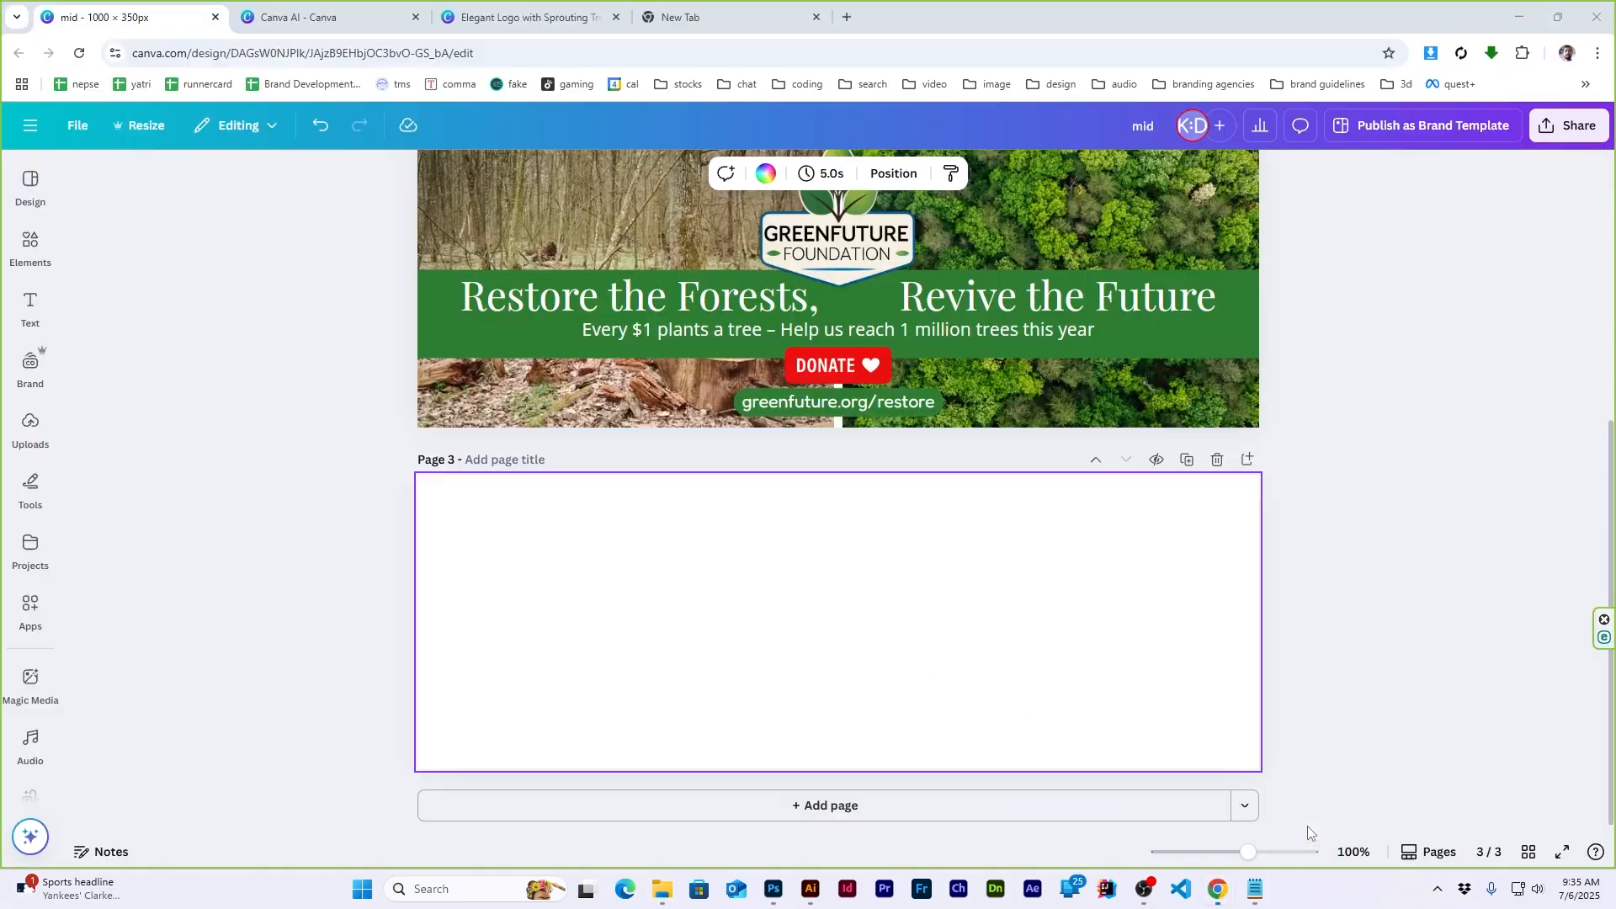
click(31, 244)
text(grill)
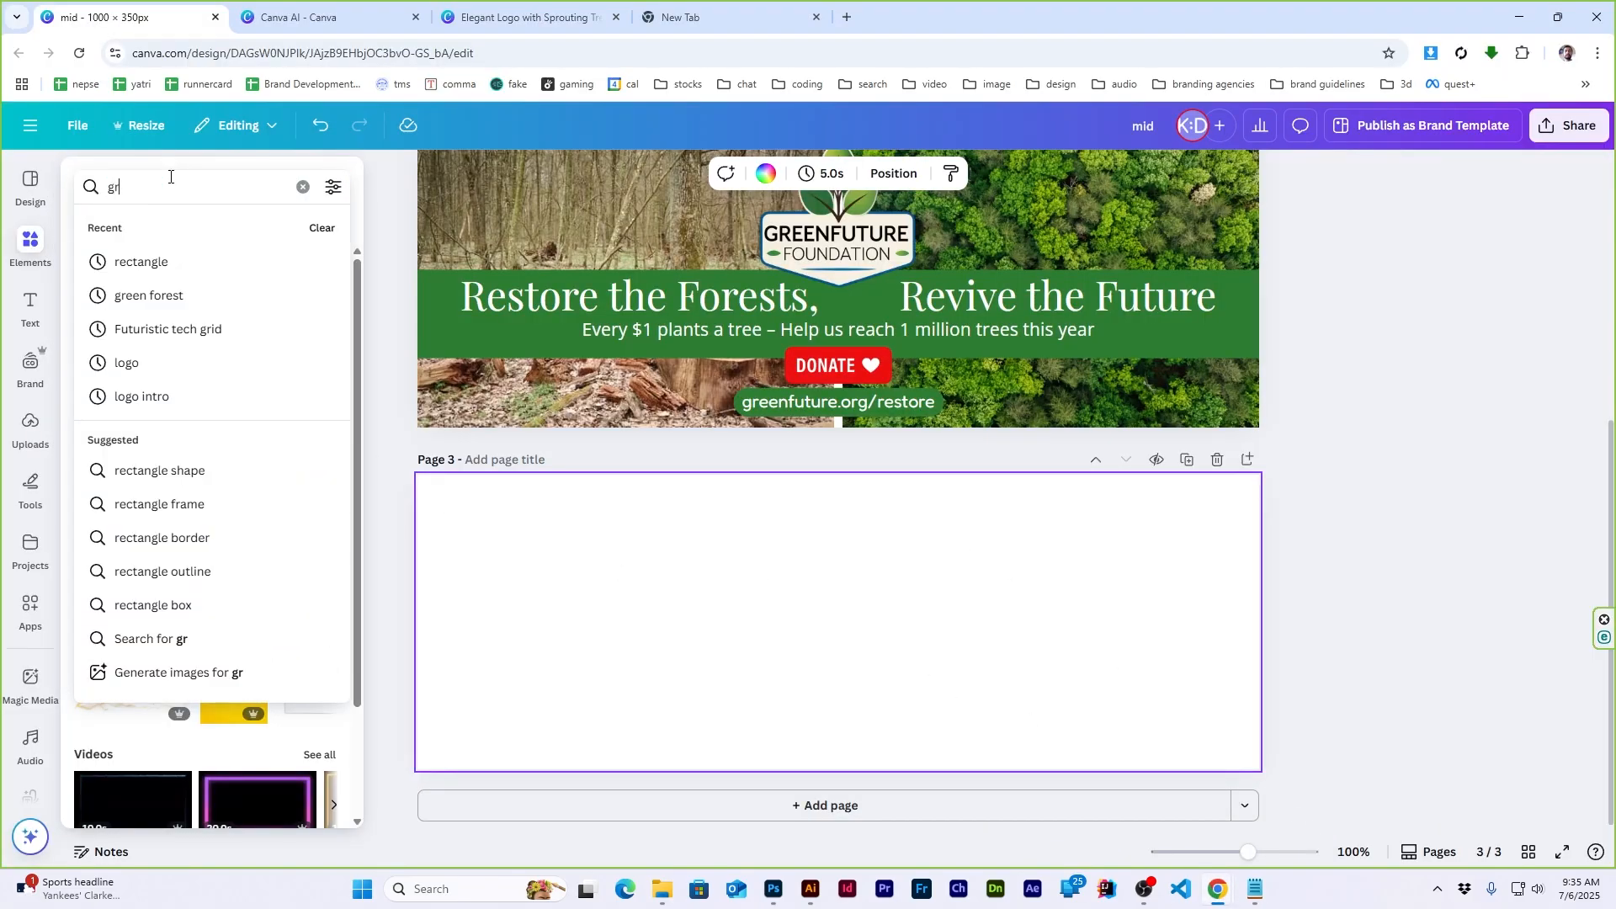
key(Return)
click(184, 232)
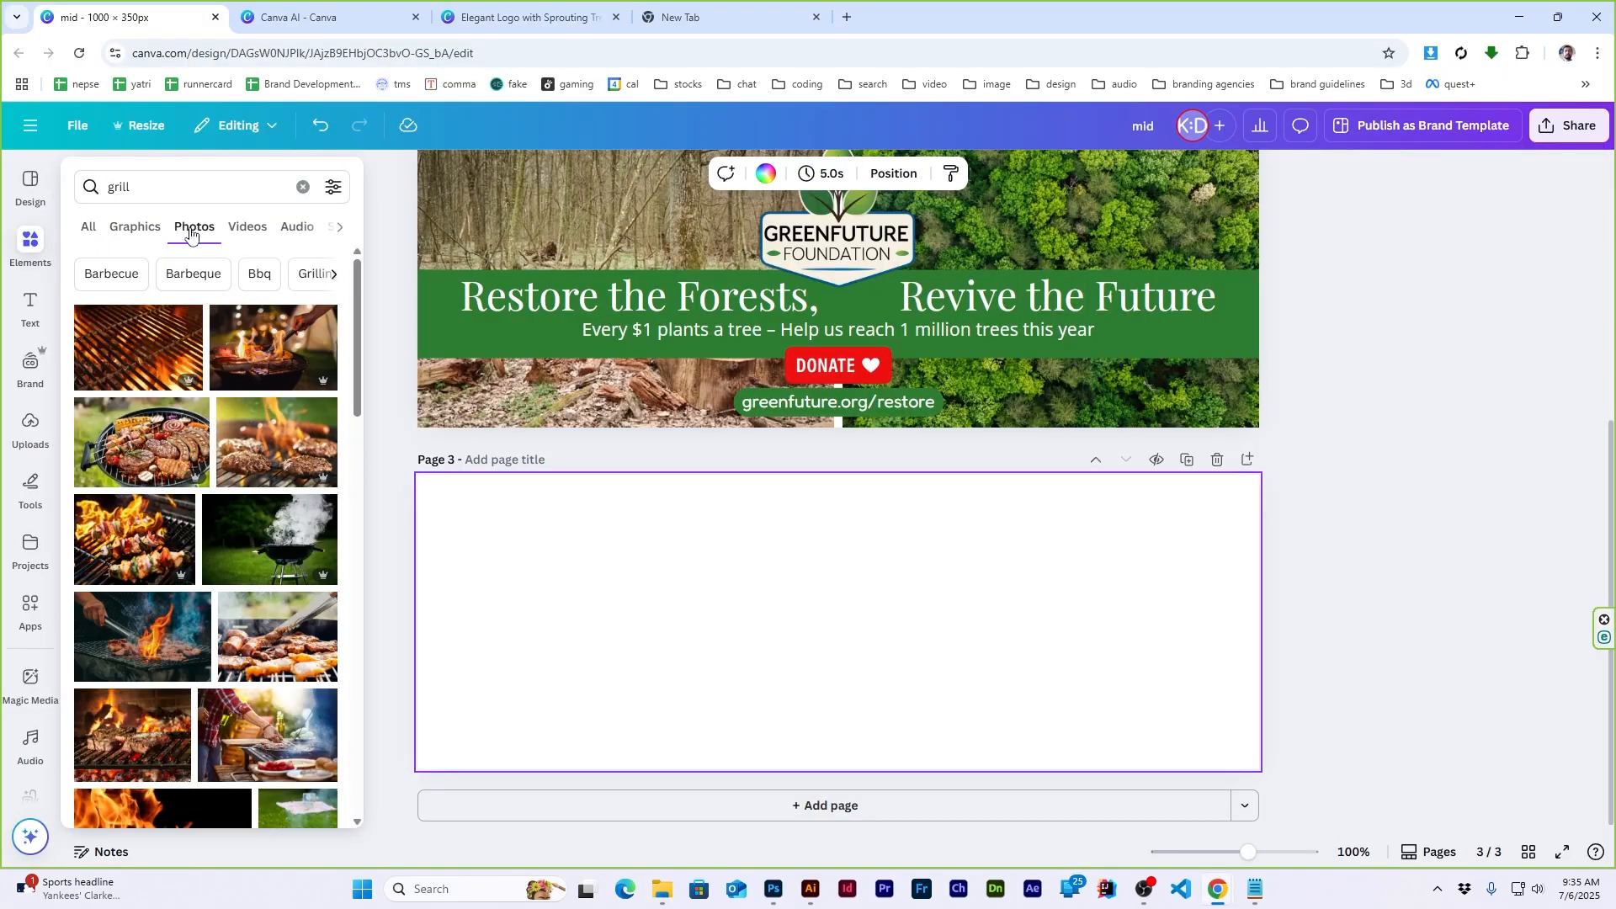
click(268, 326)
right_click(872, 609)
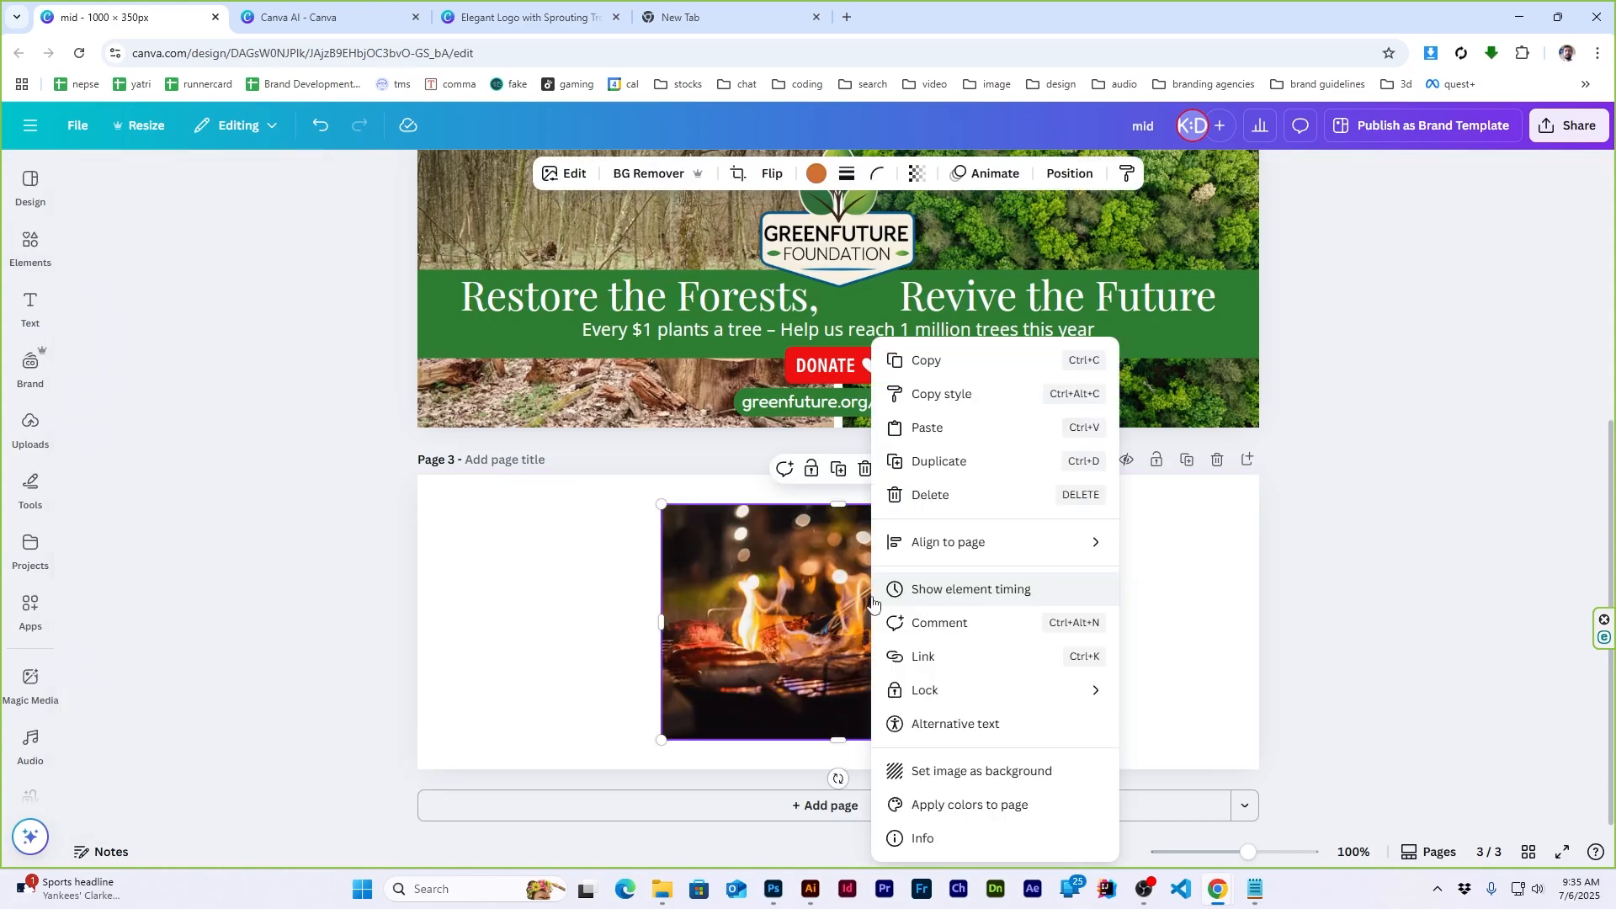
click(926, 768)
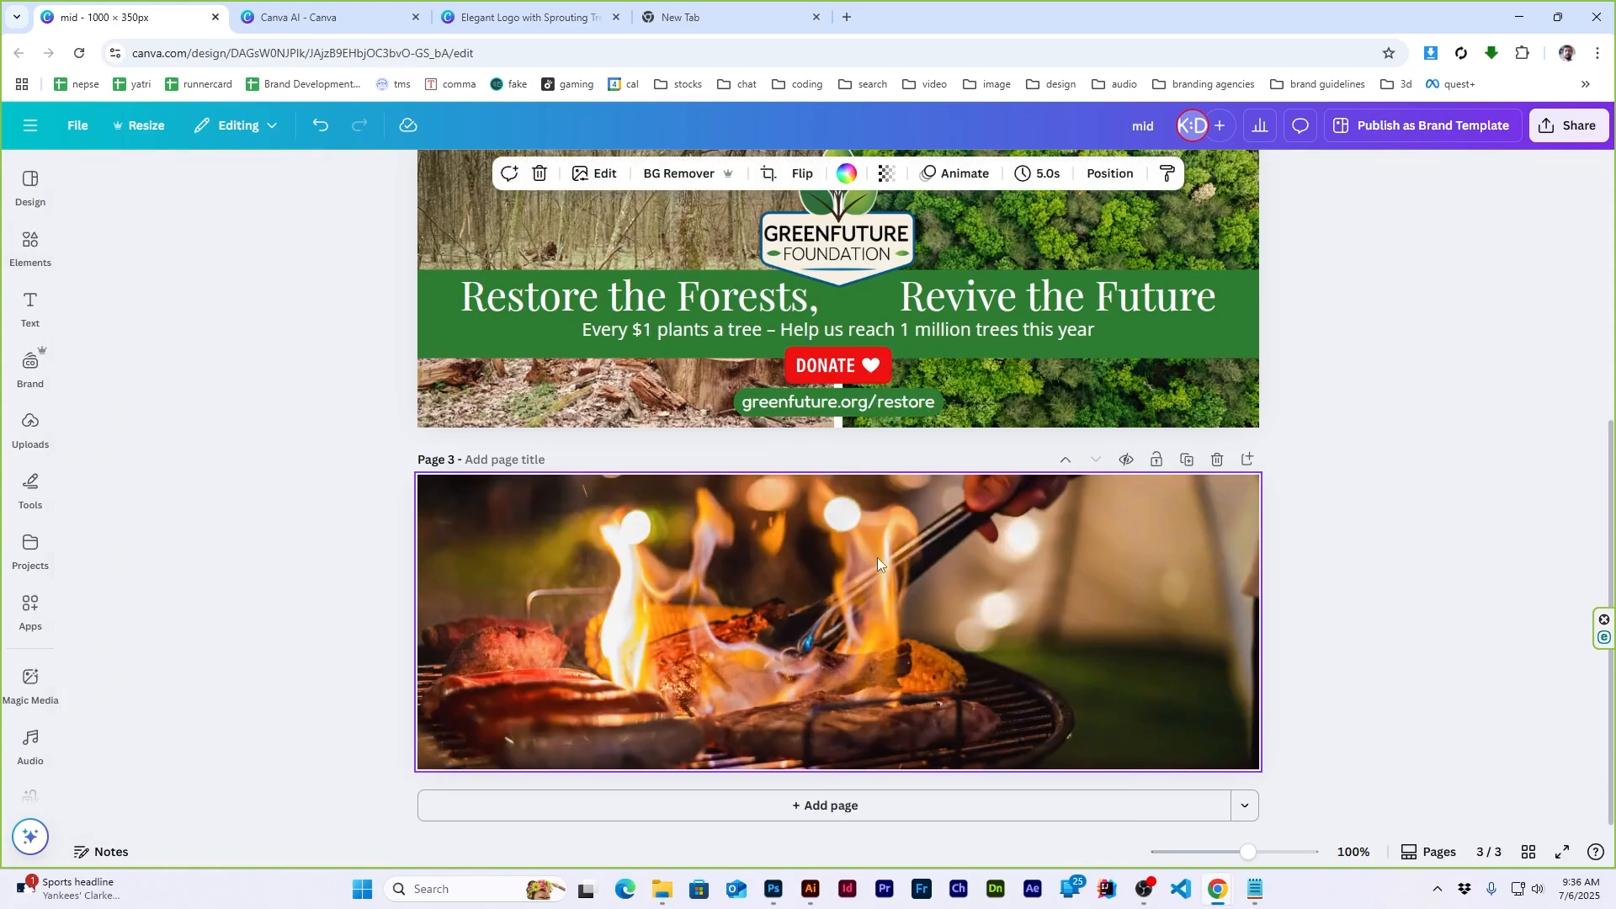
Apply a moderate whole-image blur to the grill background on page 3
click(605, 179)
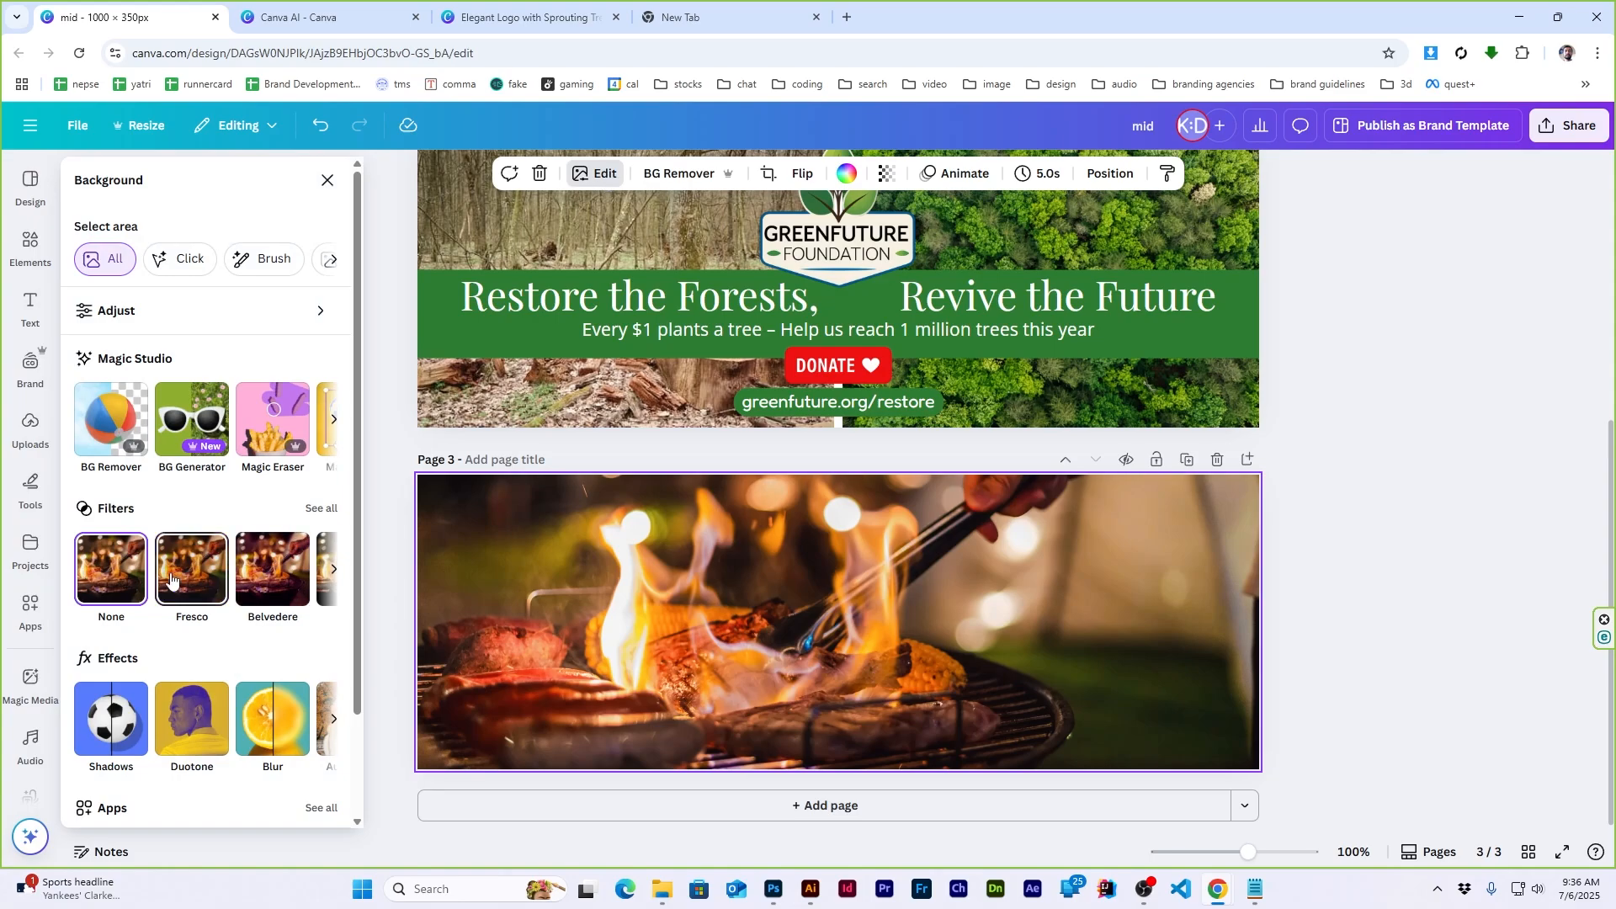
click(279, 740)
click(271, 240)
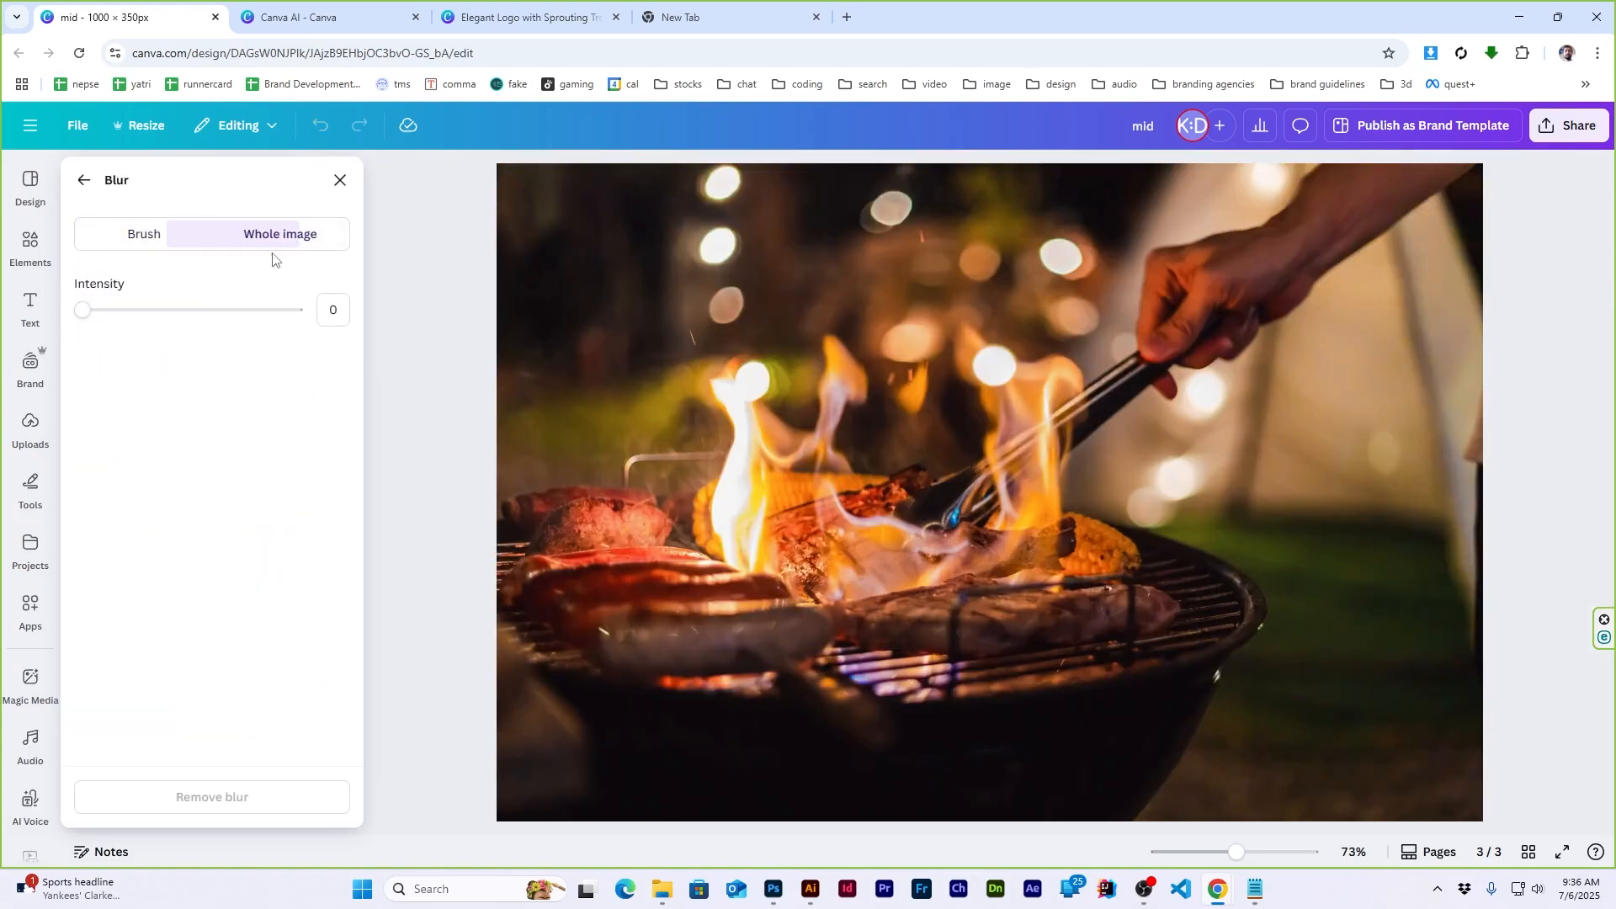
drag(79, 309, 139, 310)
click(84, 180)
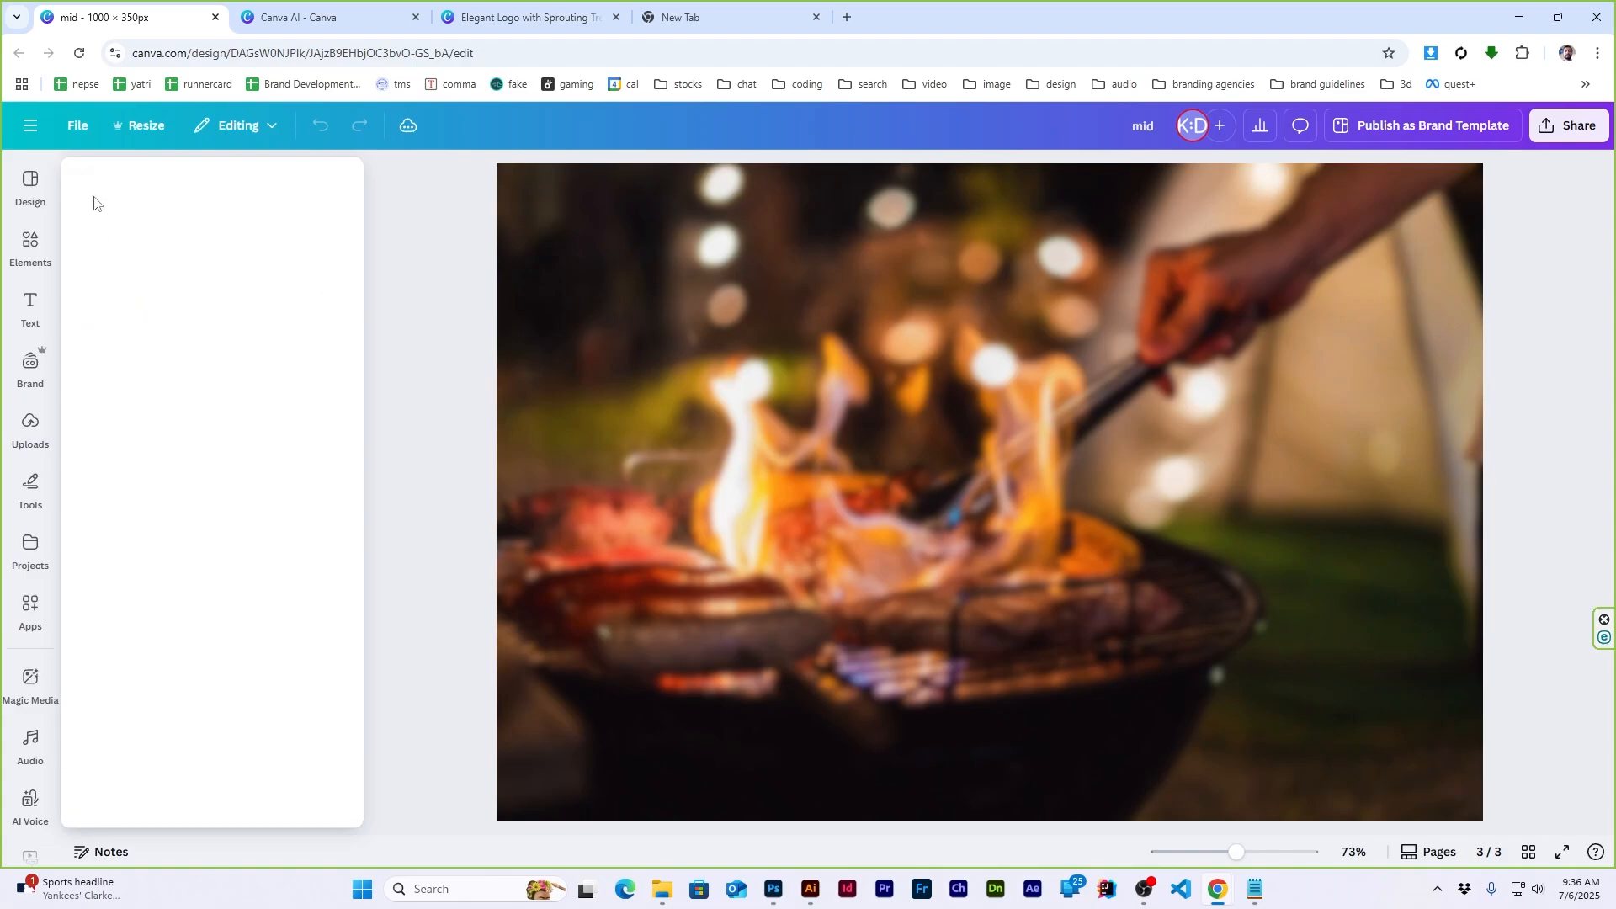
Set the grill background's brightness to -49 and its contrast to 40
click(173, 307)
drag(182, 564, 133, 576)
drag(199, 631, 224, 637)
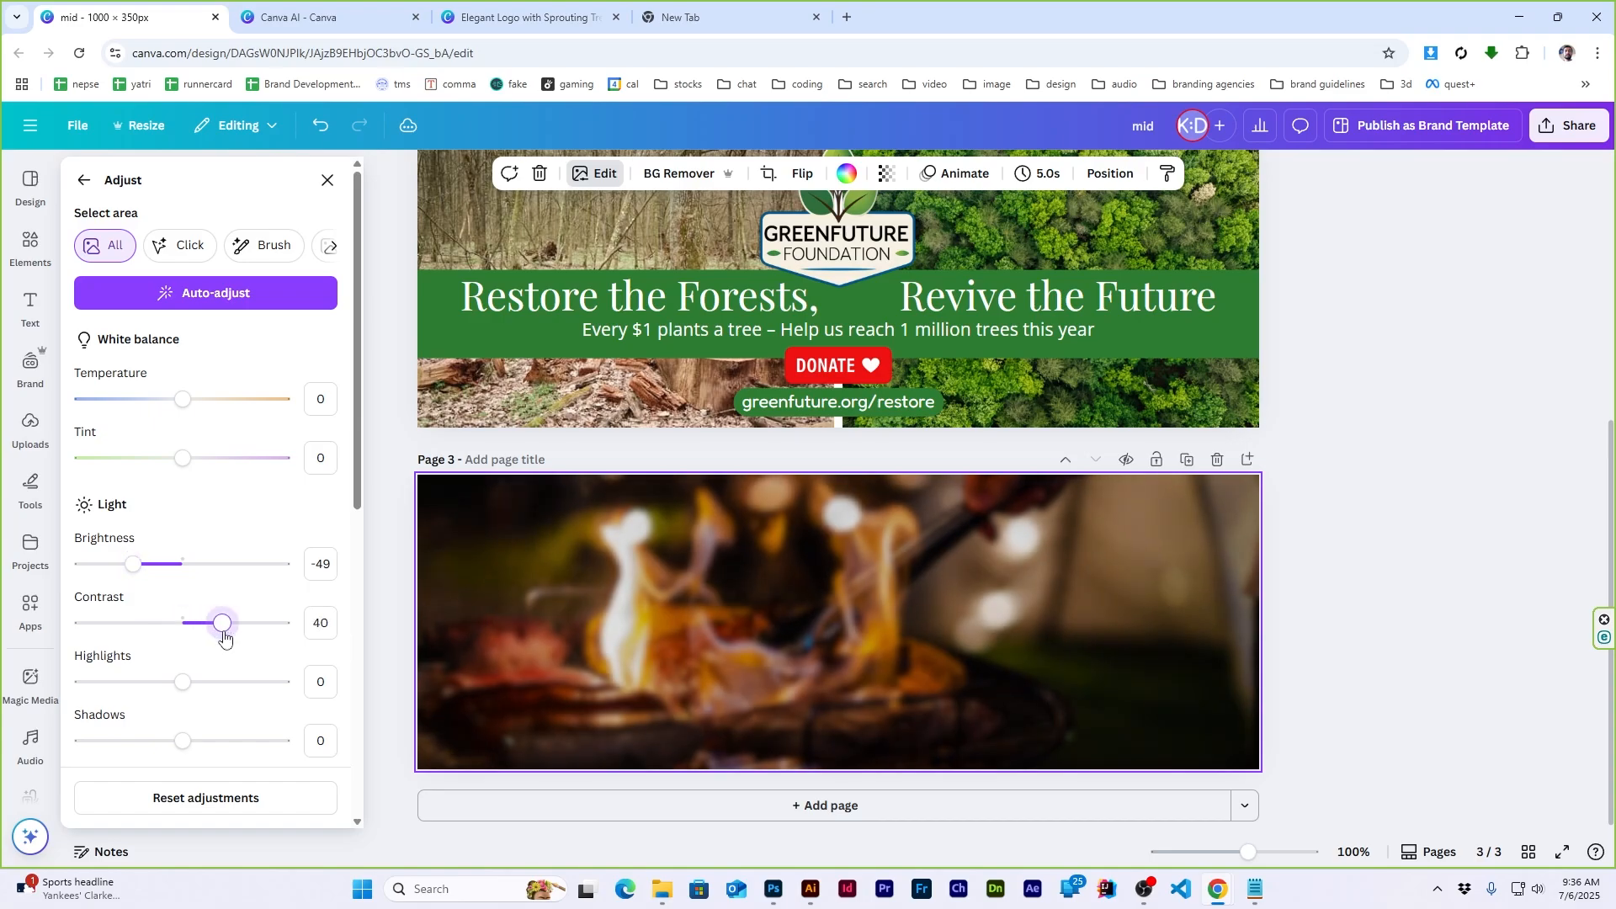
click(84, 180)
click(328, 180)
click(1384, 468)
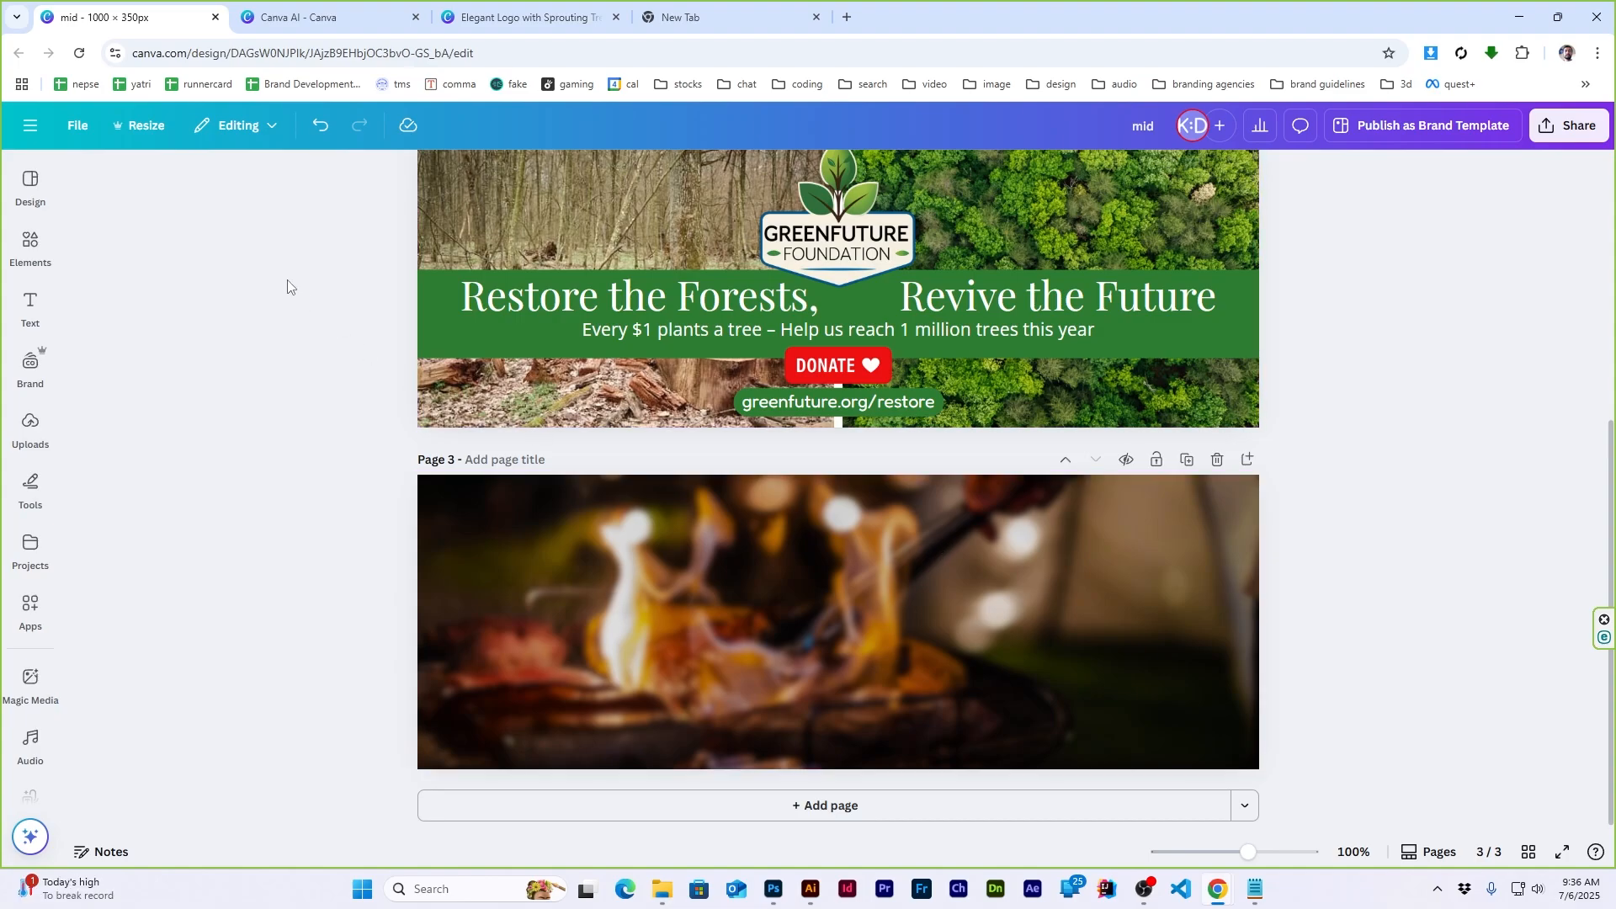
Clear the element search and add a parallelogram frame from the basic shape frames to page 3
click(30, 246)
click(159, 186)
key(BackSpace)
key(BackSpace)
key(BackSpace)
key(BackSpace)
key(BackSpace)
key(Return)
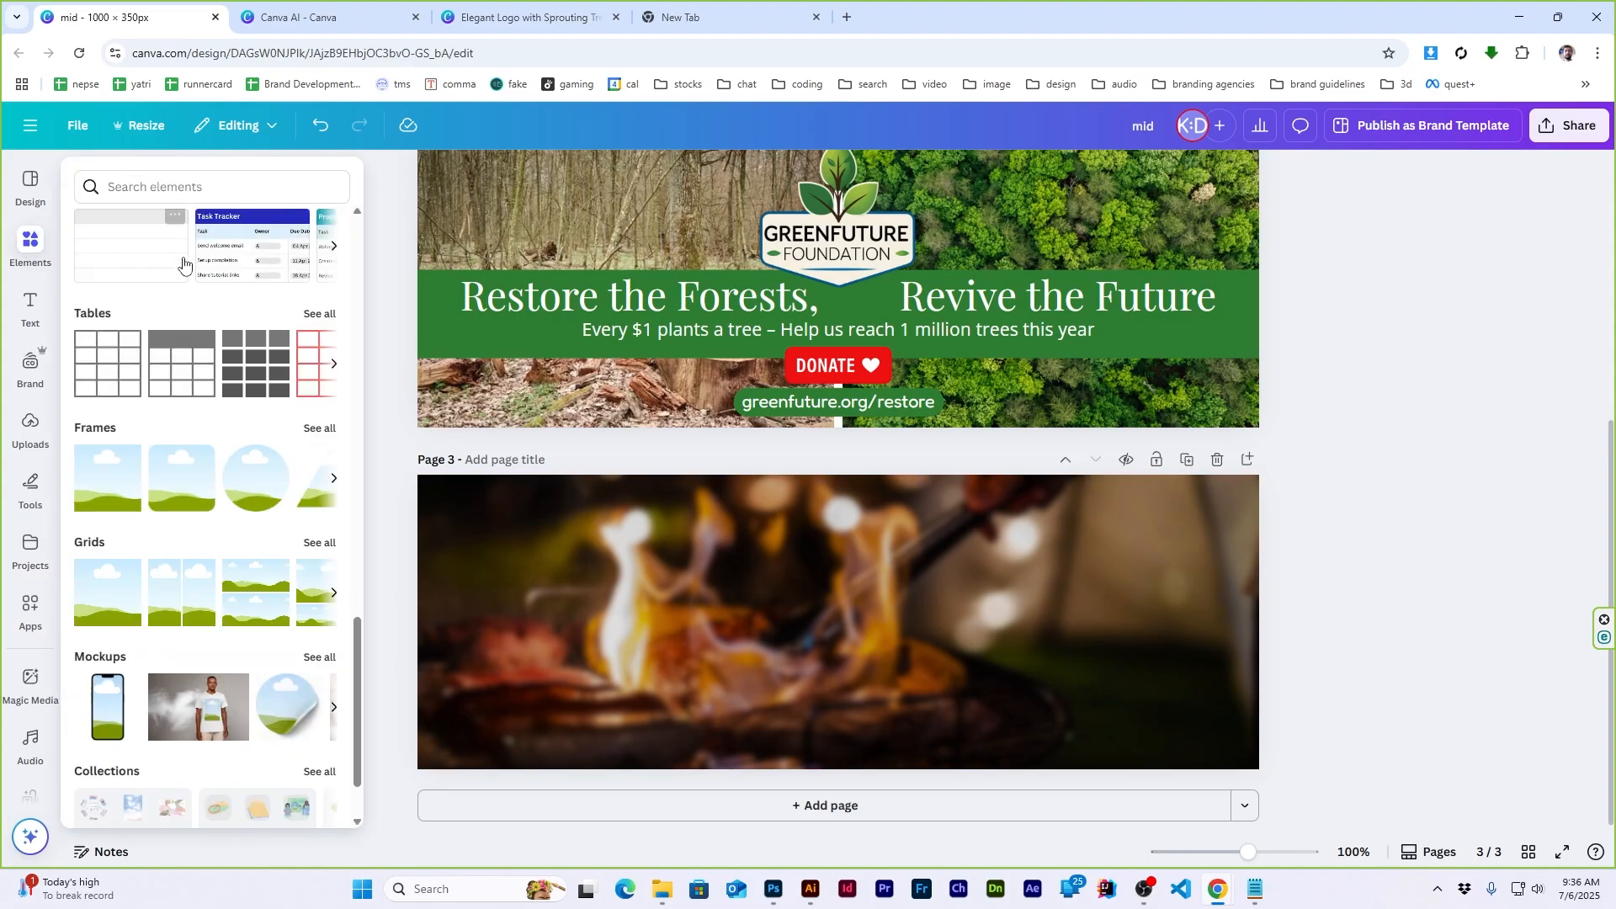
click(310, 430)
click(317, 262)
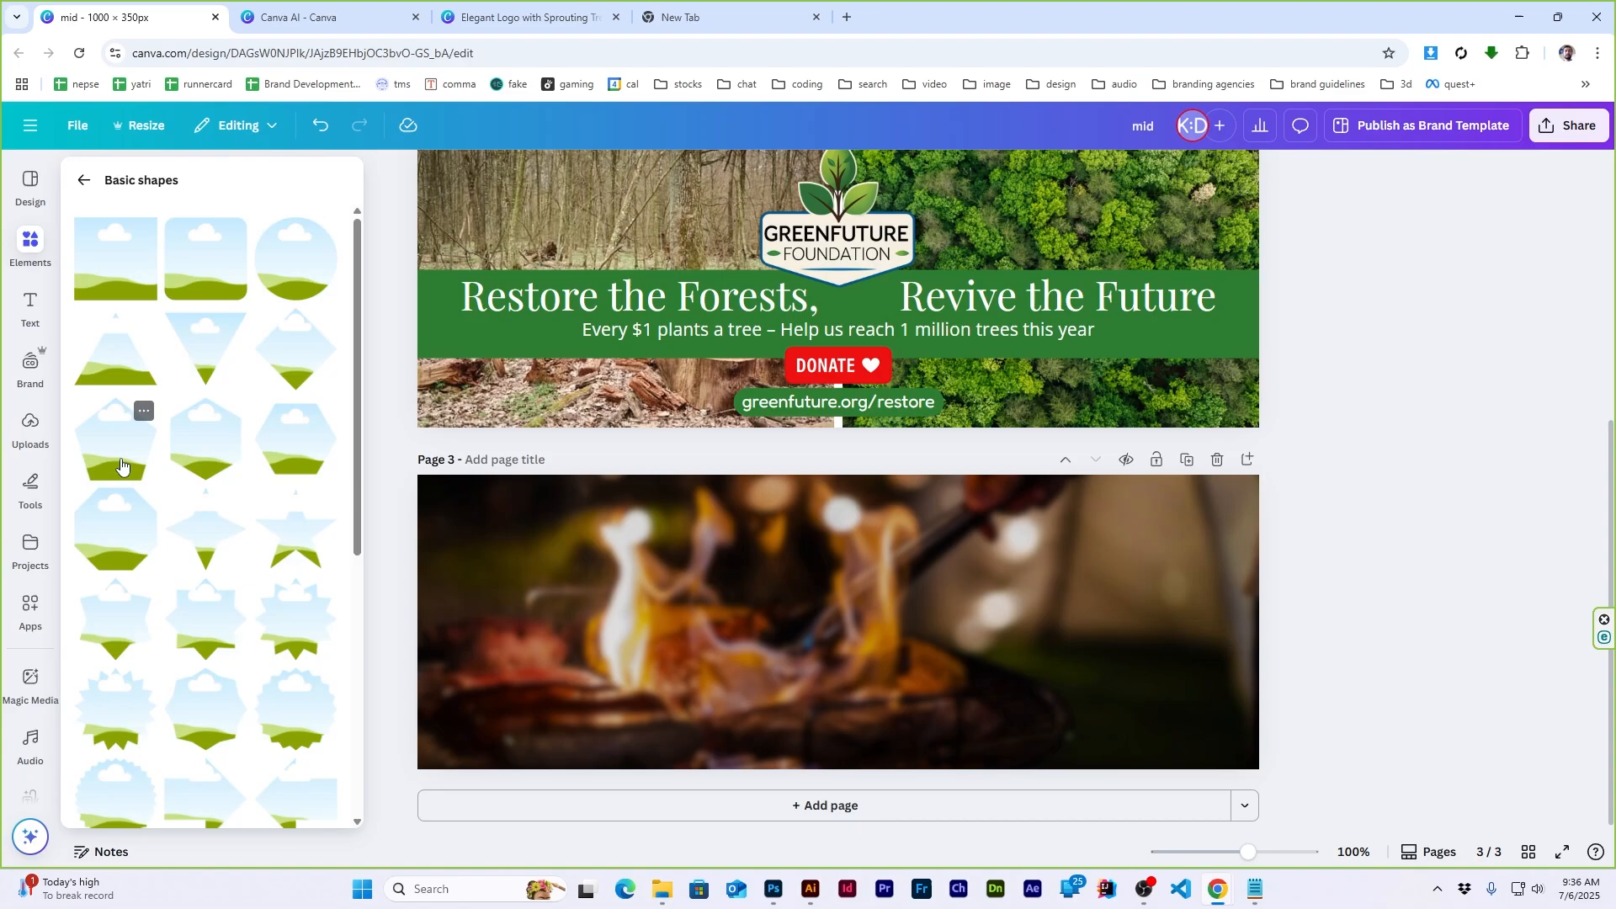
scroll(121, 466, down, 5)
scroll(121, 466, down, 5)
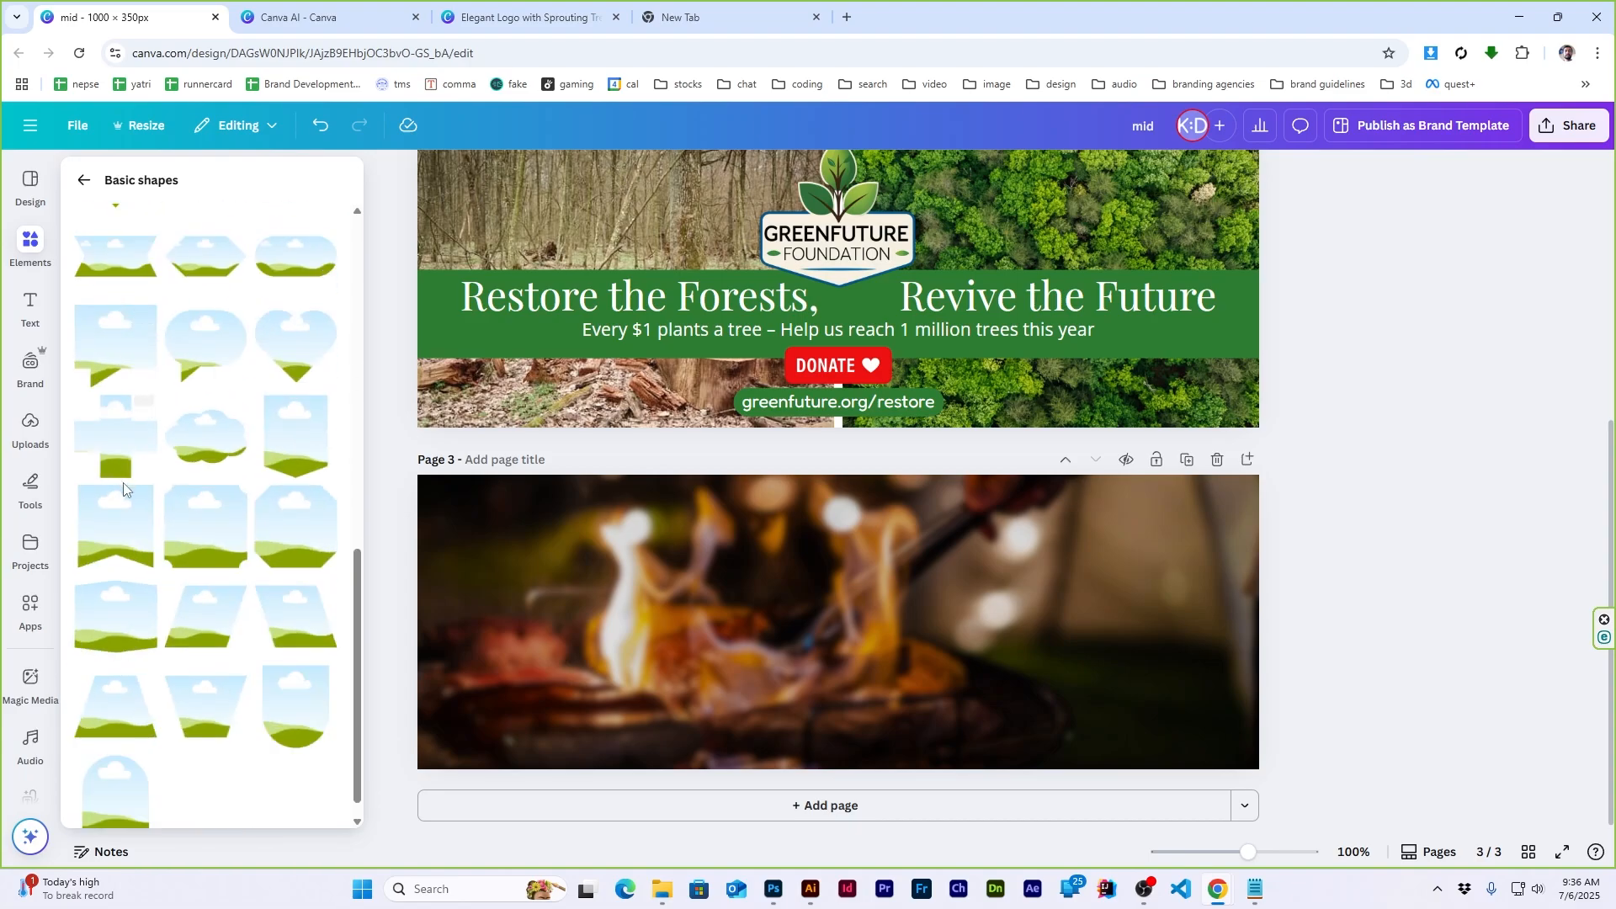
click(204, 621)
Stretch the parallelogram frame beyond the banner's full height and place it in the right half of page 3
drag(840, 543, 839, 461)
drag(851, 700, 851, 792)
mouse_move(940, 628)
mouse_down()
mouse_move(889, 629)
mouse_move(953, 617)
mouse_up()
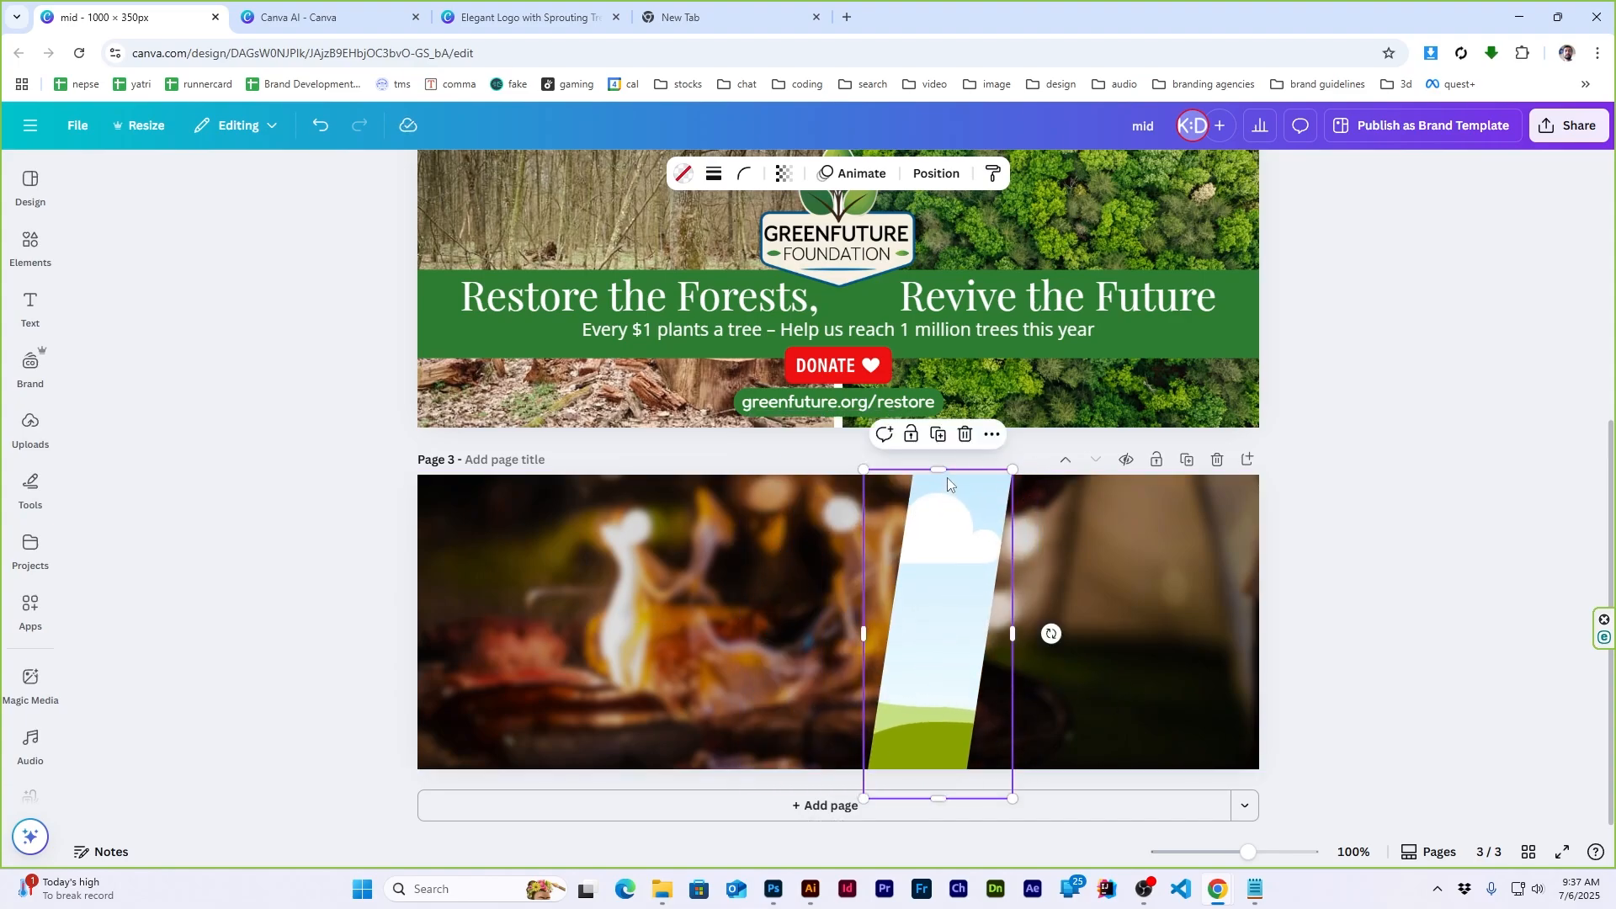
drag(938, 470, 1096, 449)
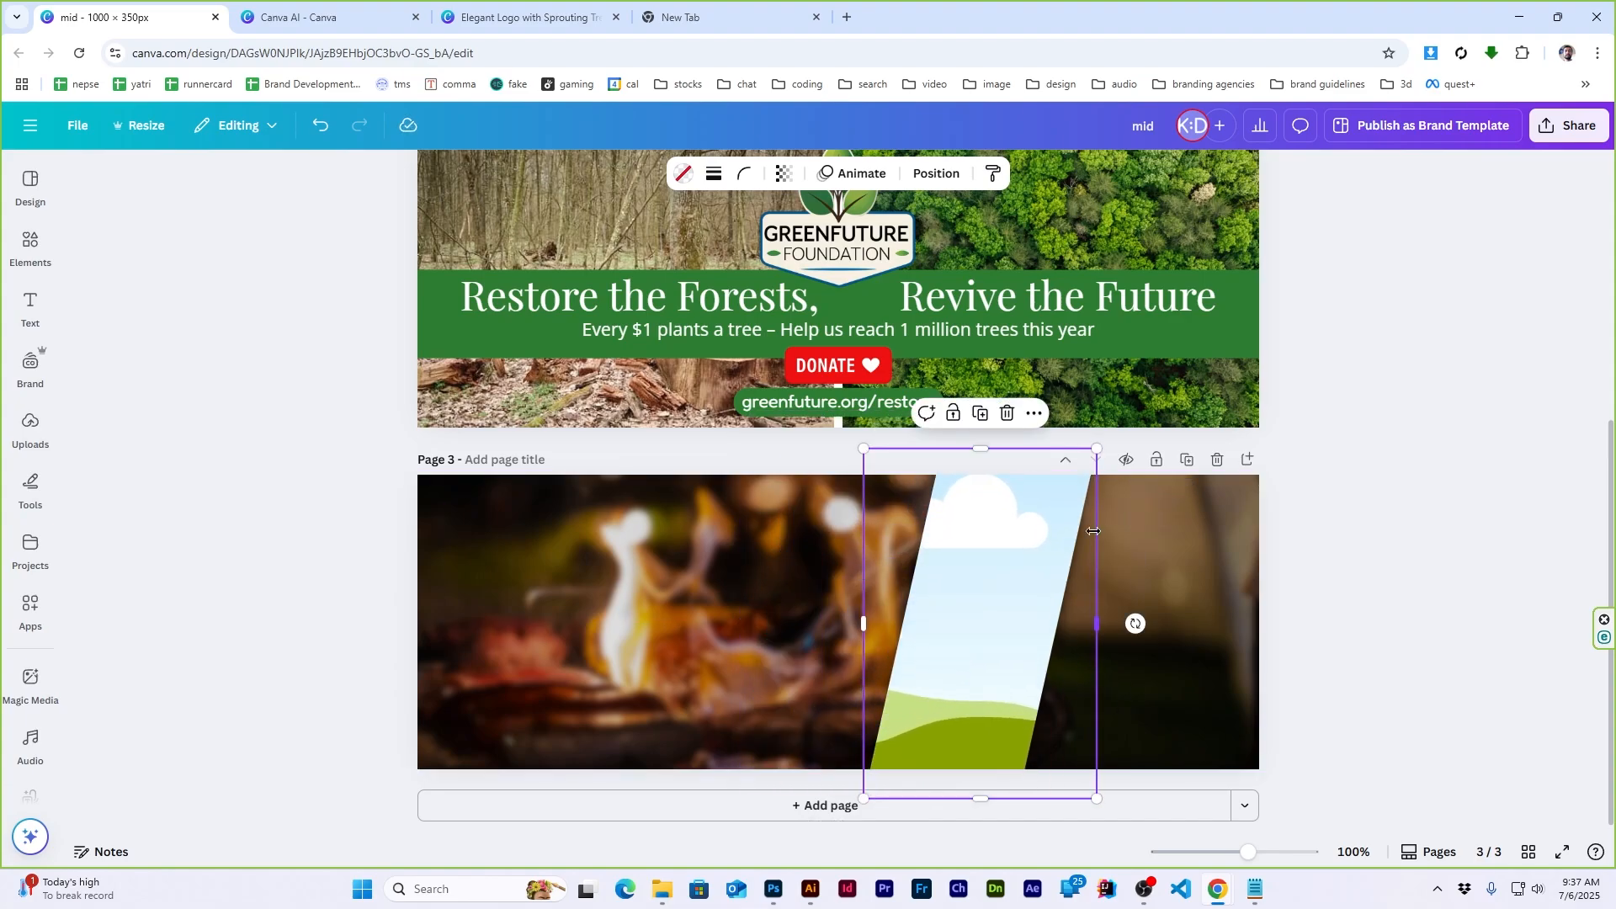
drag(1096, 606, 1168, 610)
Duplicate the slanted frame into three narrow side-by-side frames at the right end of the page 3 banner
right_click(733, 608)
drag(630, 610, 1180, 653)
drag(1182, 653, 1252, 666)
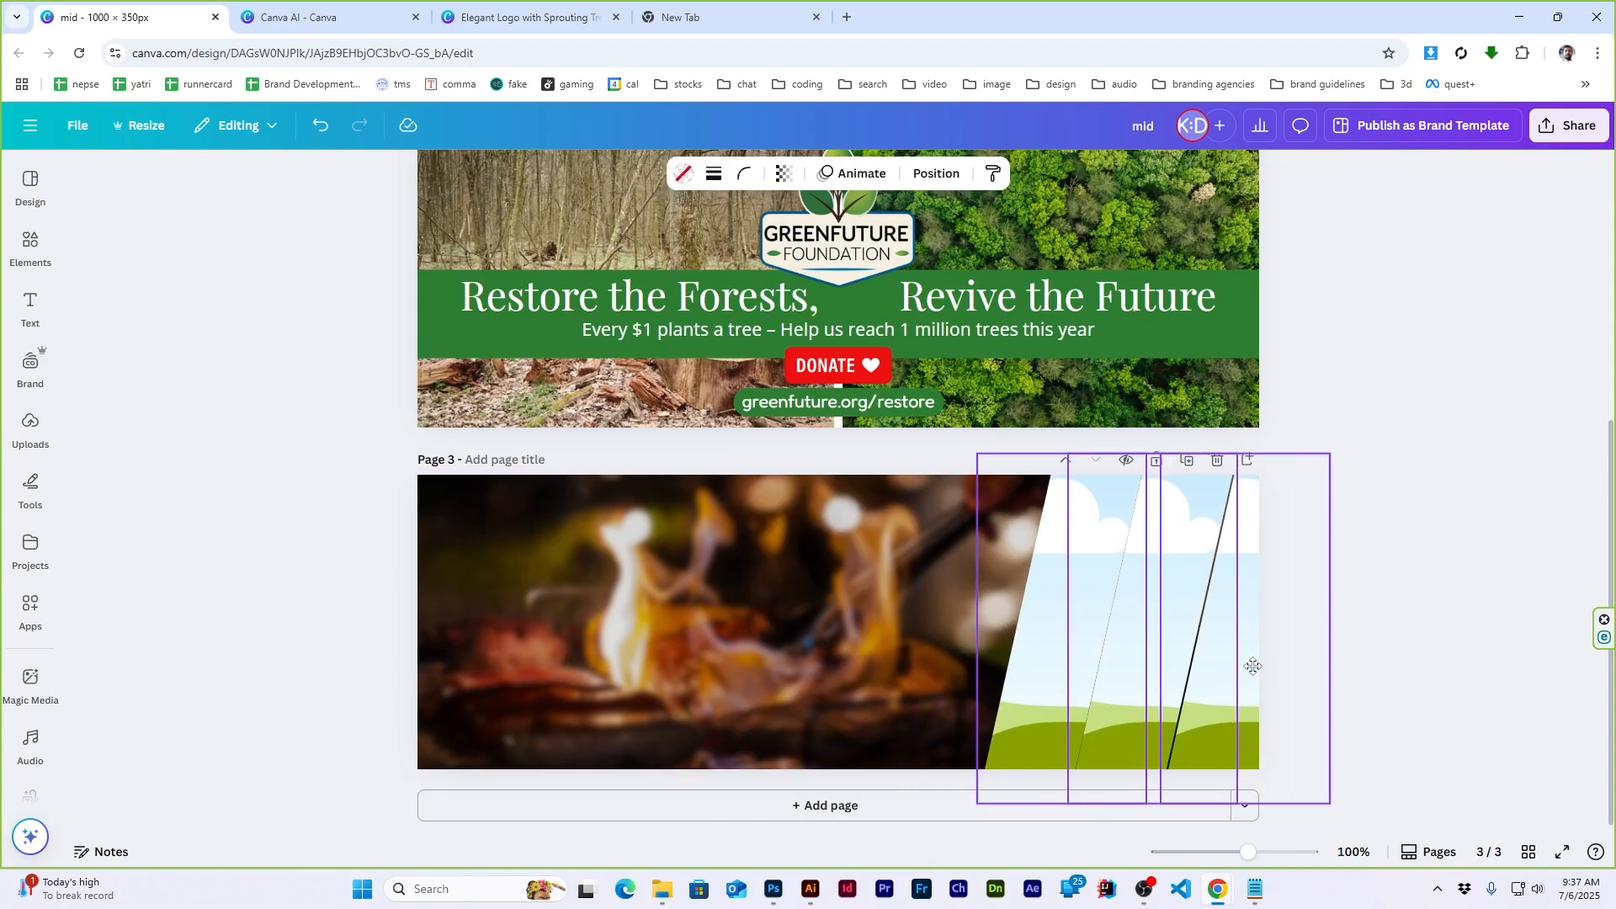
click(1441, 533)
Check the imagery notes in the Emberstone brief and search the stock photos in Canva for "steak"
click(1255, 889)
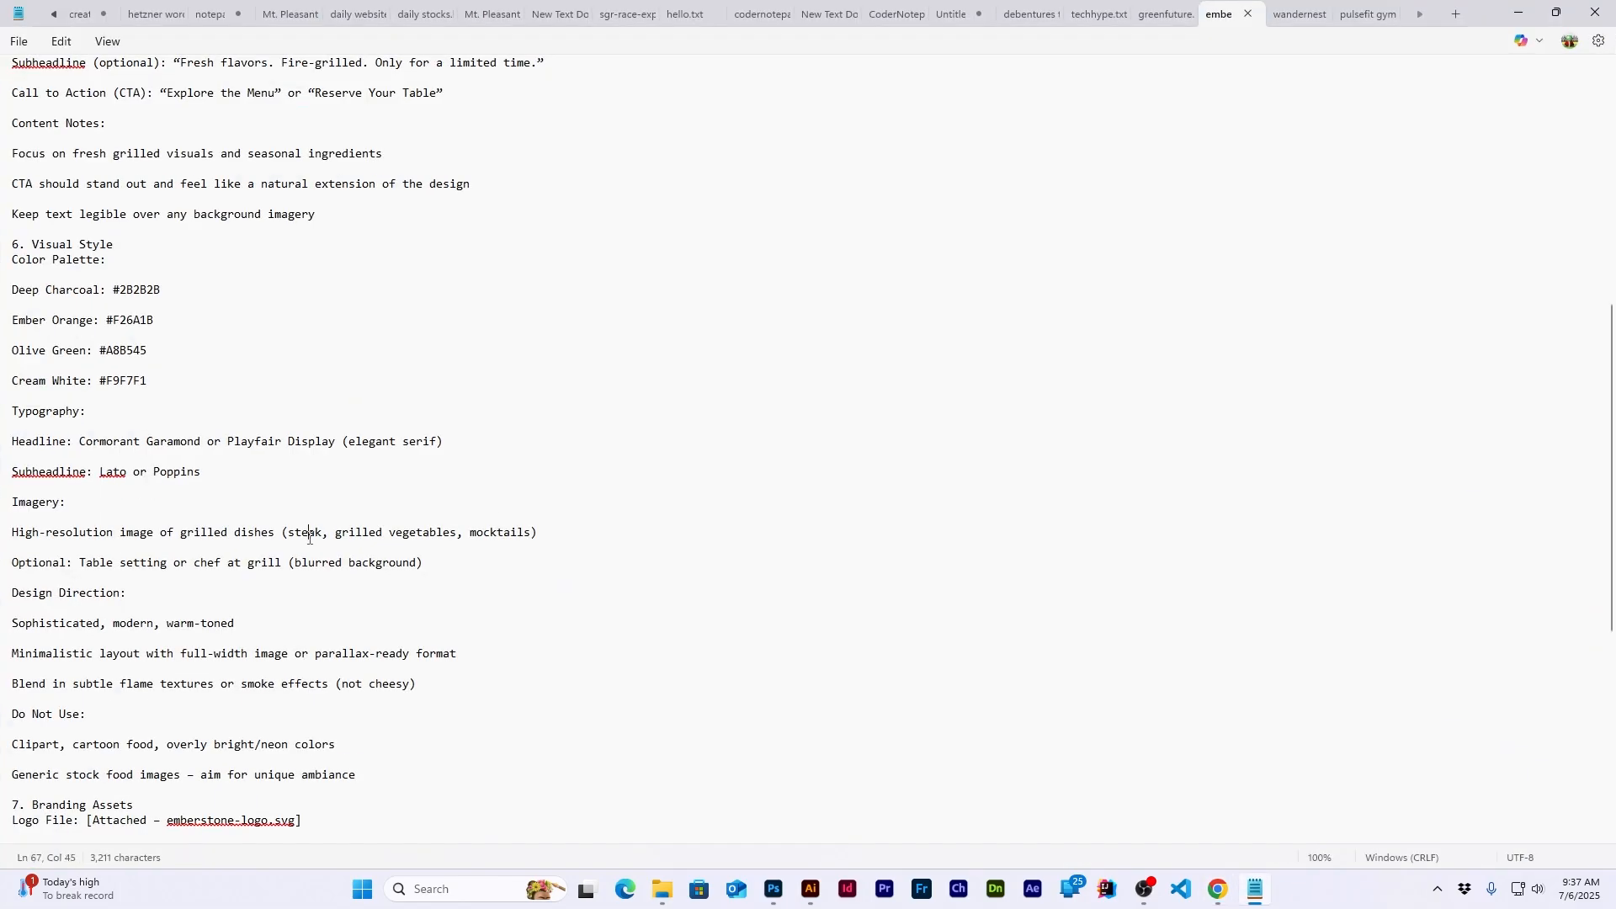
click(1515, 17)
click(30, 244)
click(190, 186)
text(steak)
key(Return)
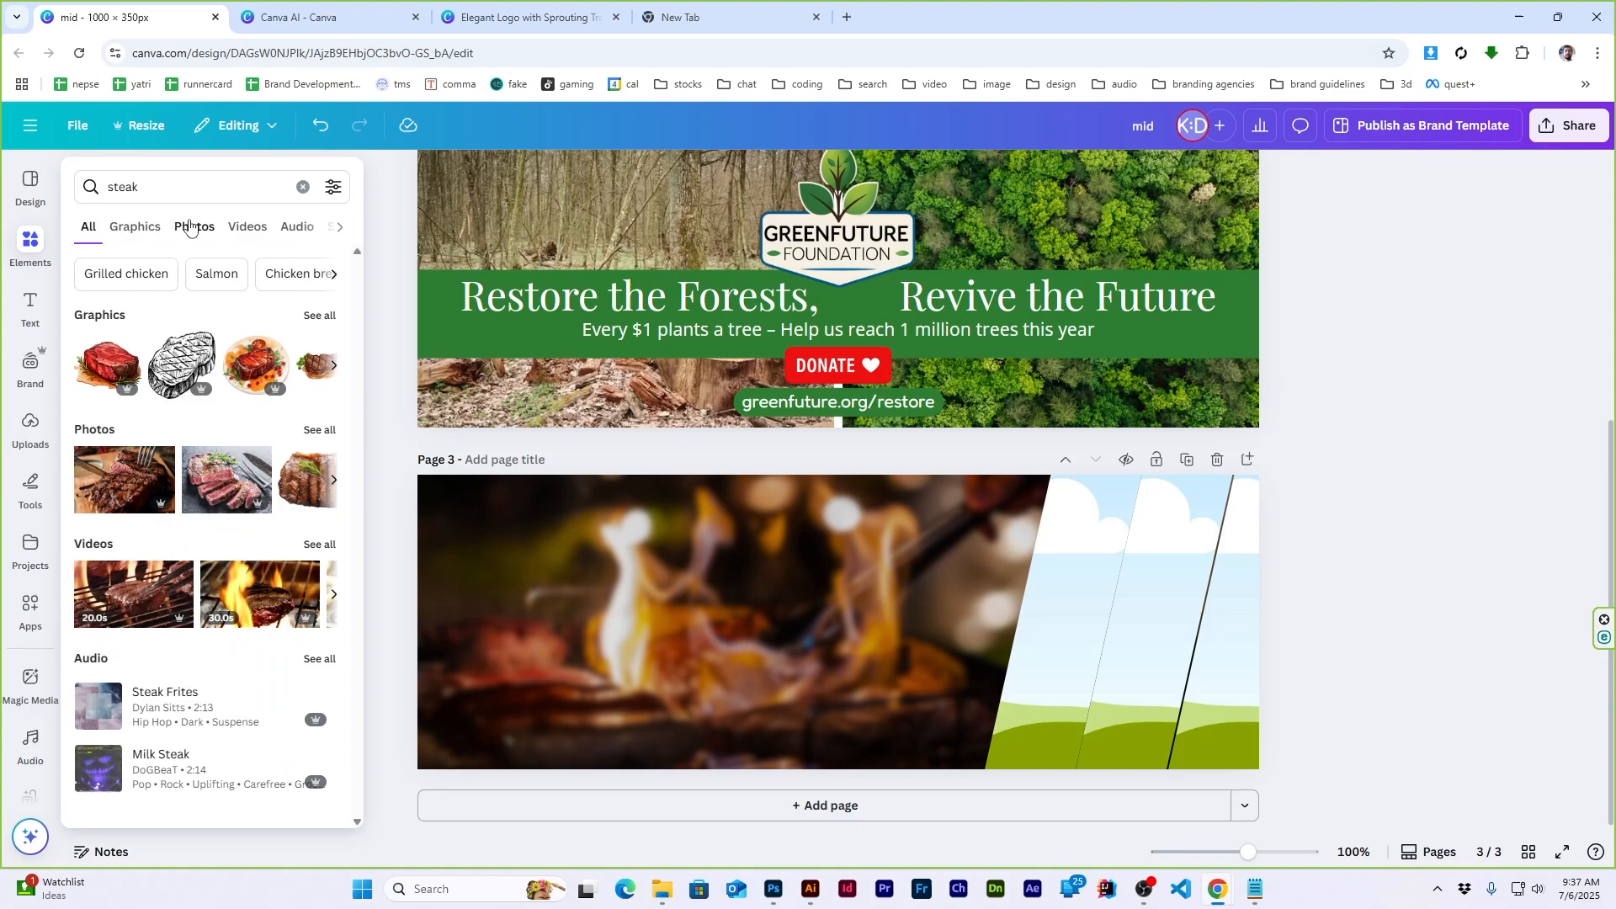
click(190, 226)
drag(156, 362, 141, 278)
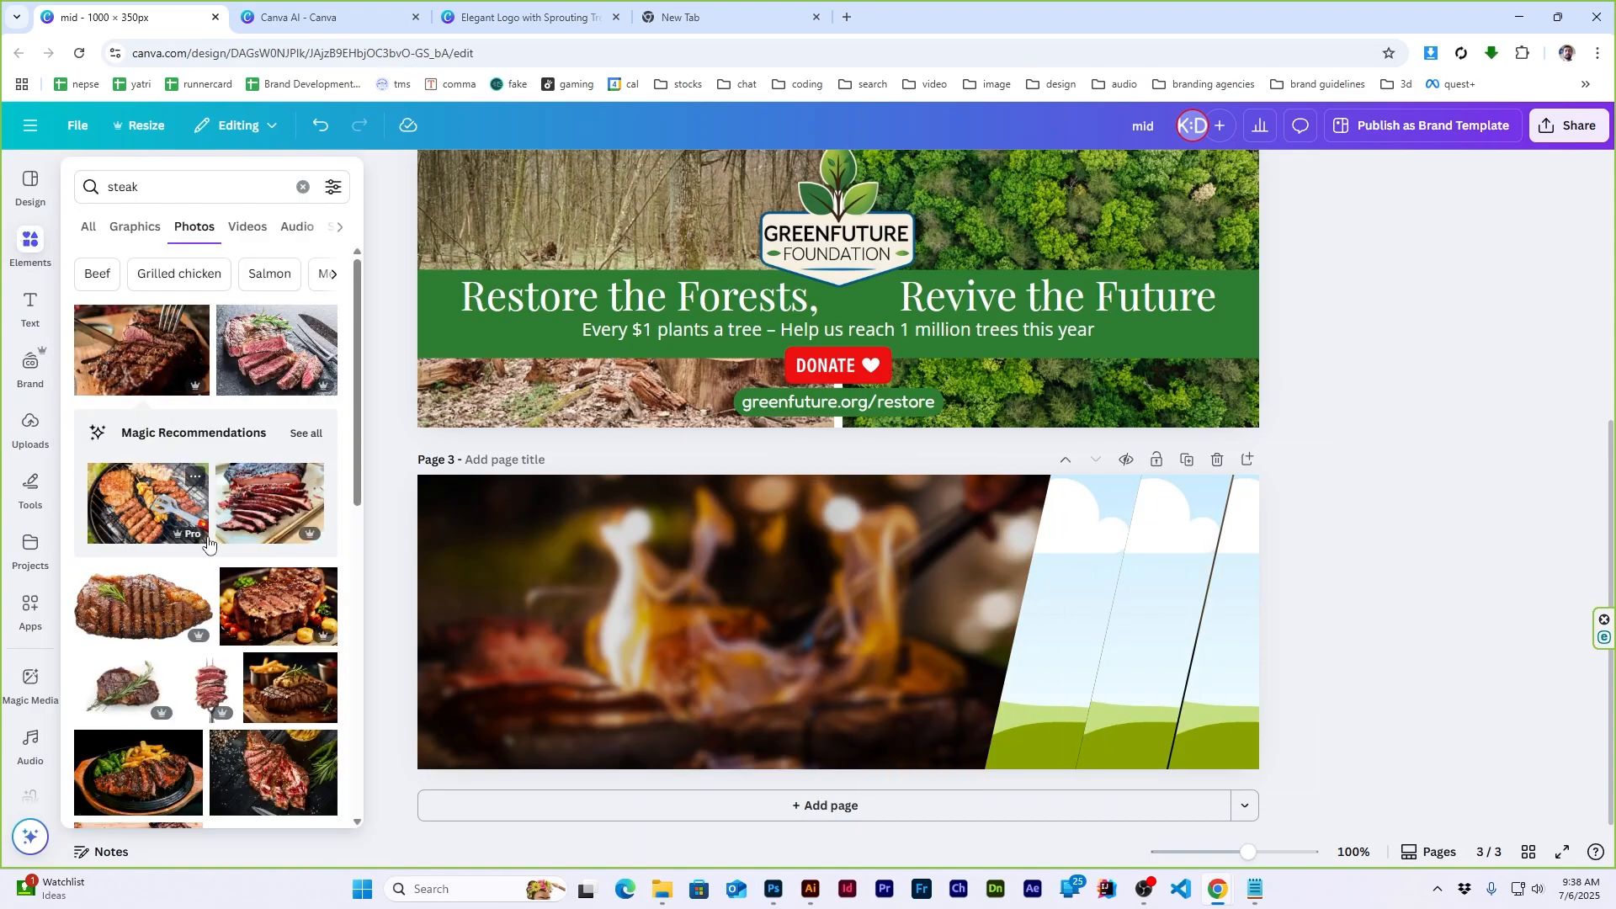
scroll(221, 595, down, 5)
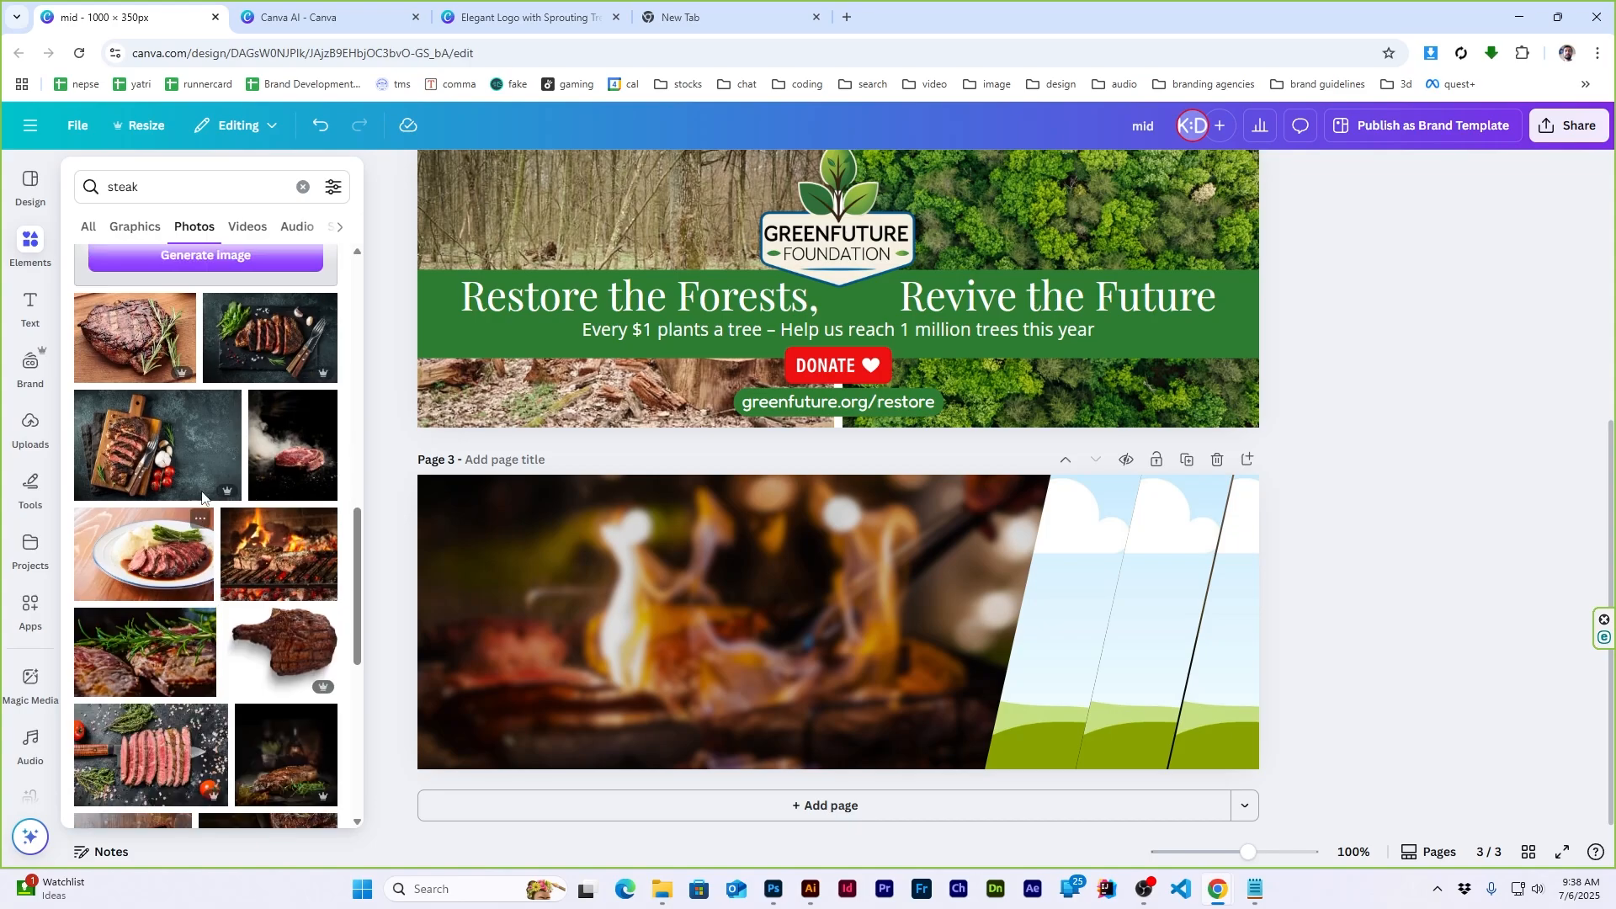
Widen the leftmost slanted frame slightly and fill it with a grilled steak photo
drag(221, 595, 960, 628)
key(Delete)
click(1046, 588)
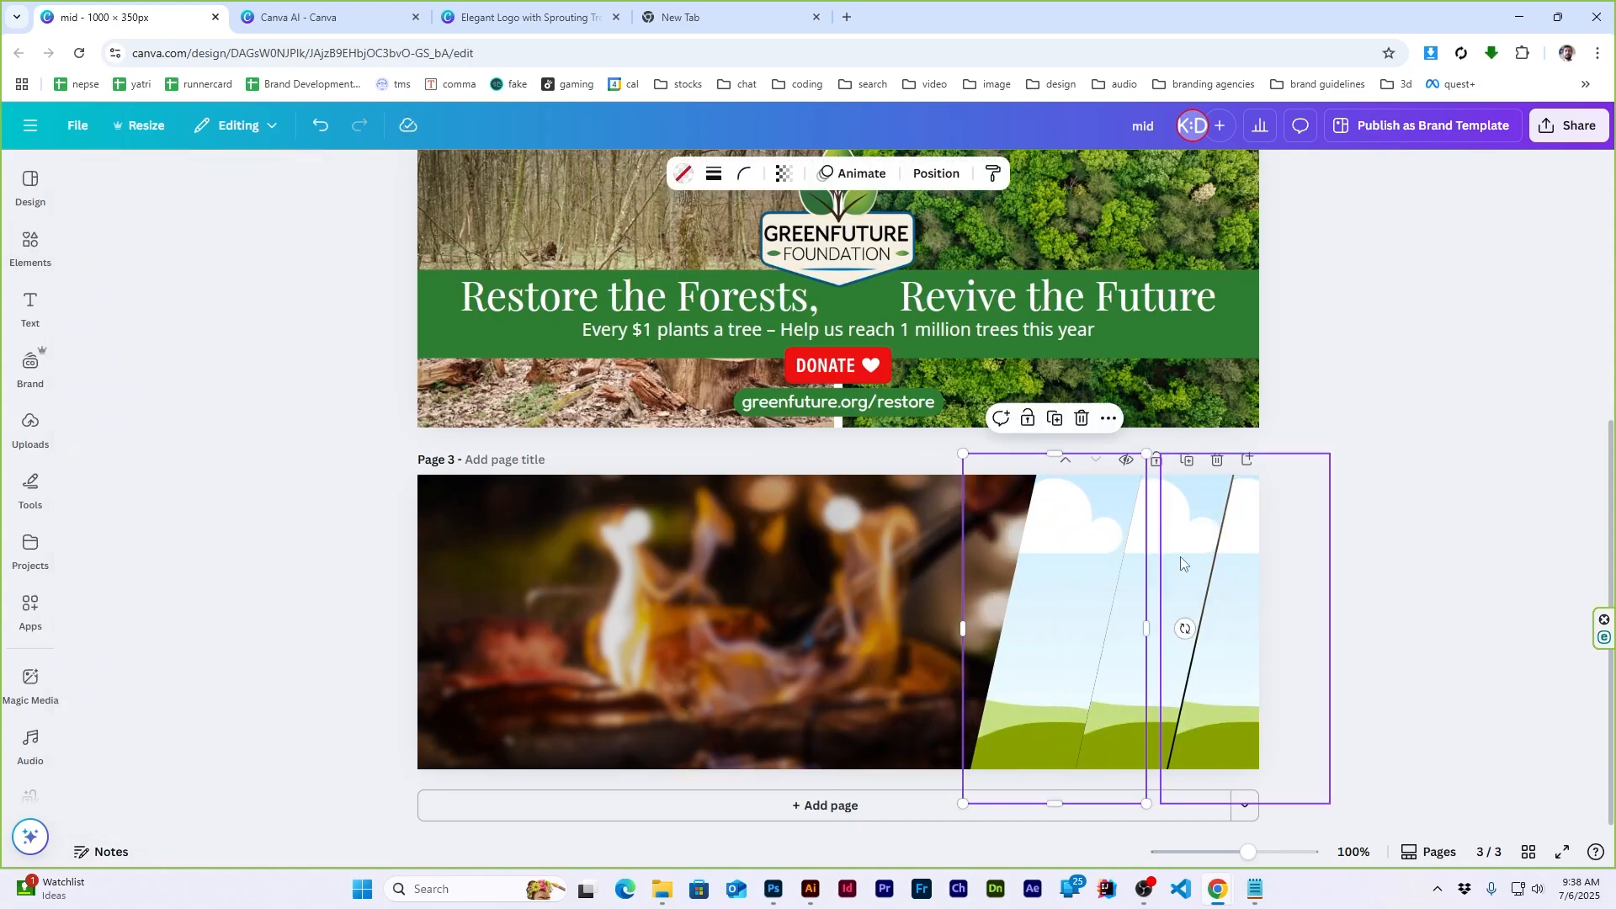
click(1365, 577)
mouse_move(30, 250)
drag(134, 337, 1047, 623)
click(1405, 577)
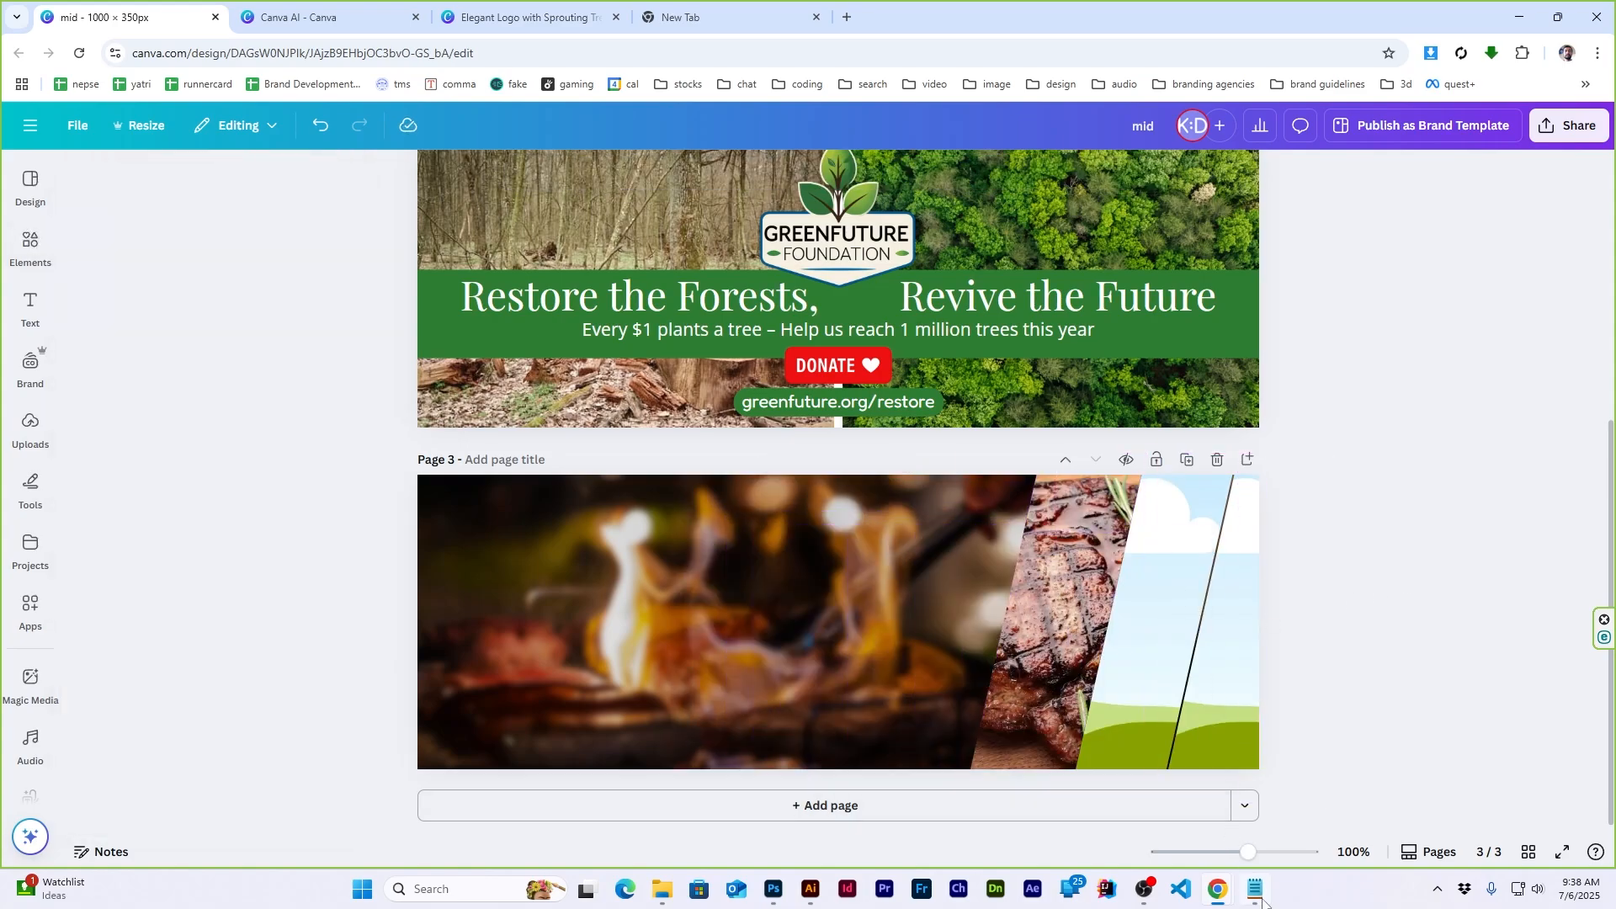
Recheck the brief's imagery list and search the stock photos in Canva for "grilled vegetable"
click(1259, 885)
key(alt+Tab)
double_click(199, 191)
text(grilled vegetable)
key(Return)
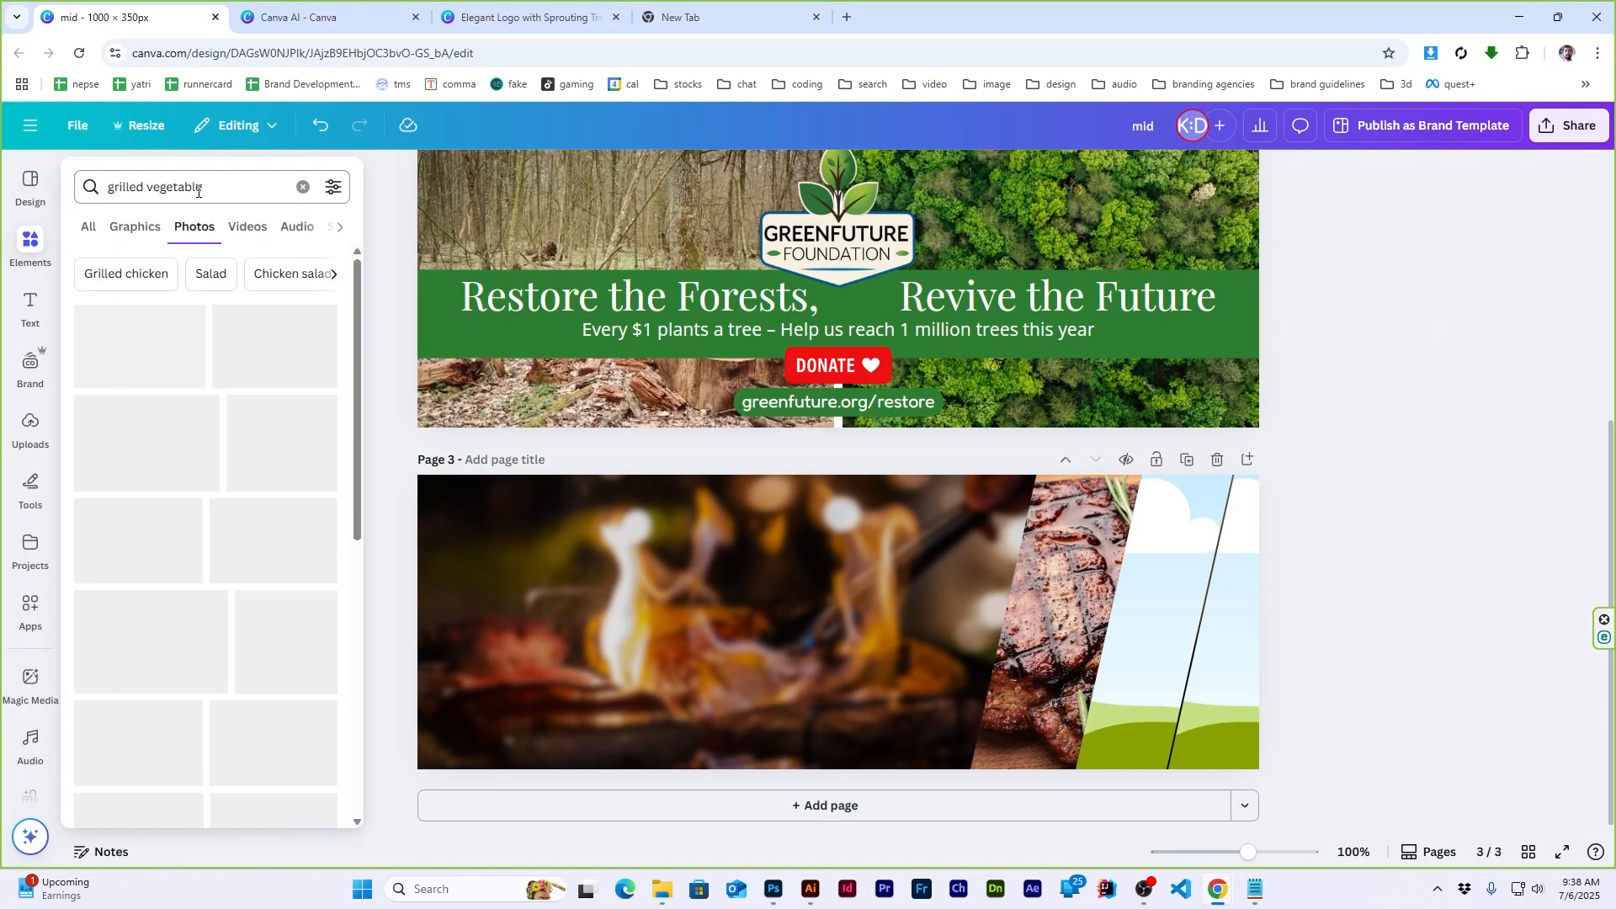
click(160, 353)
drag(838, 621, 882, 635)
key(Delete)
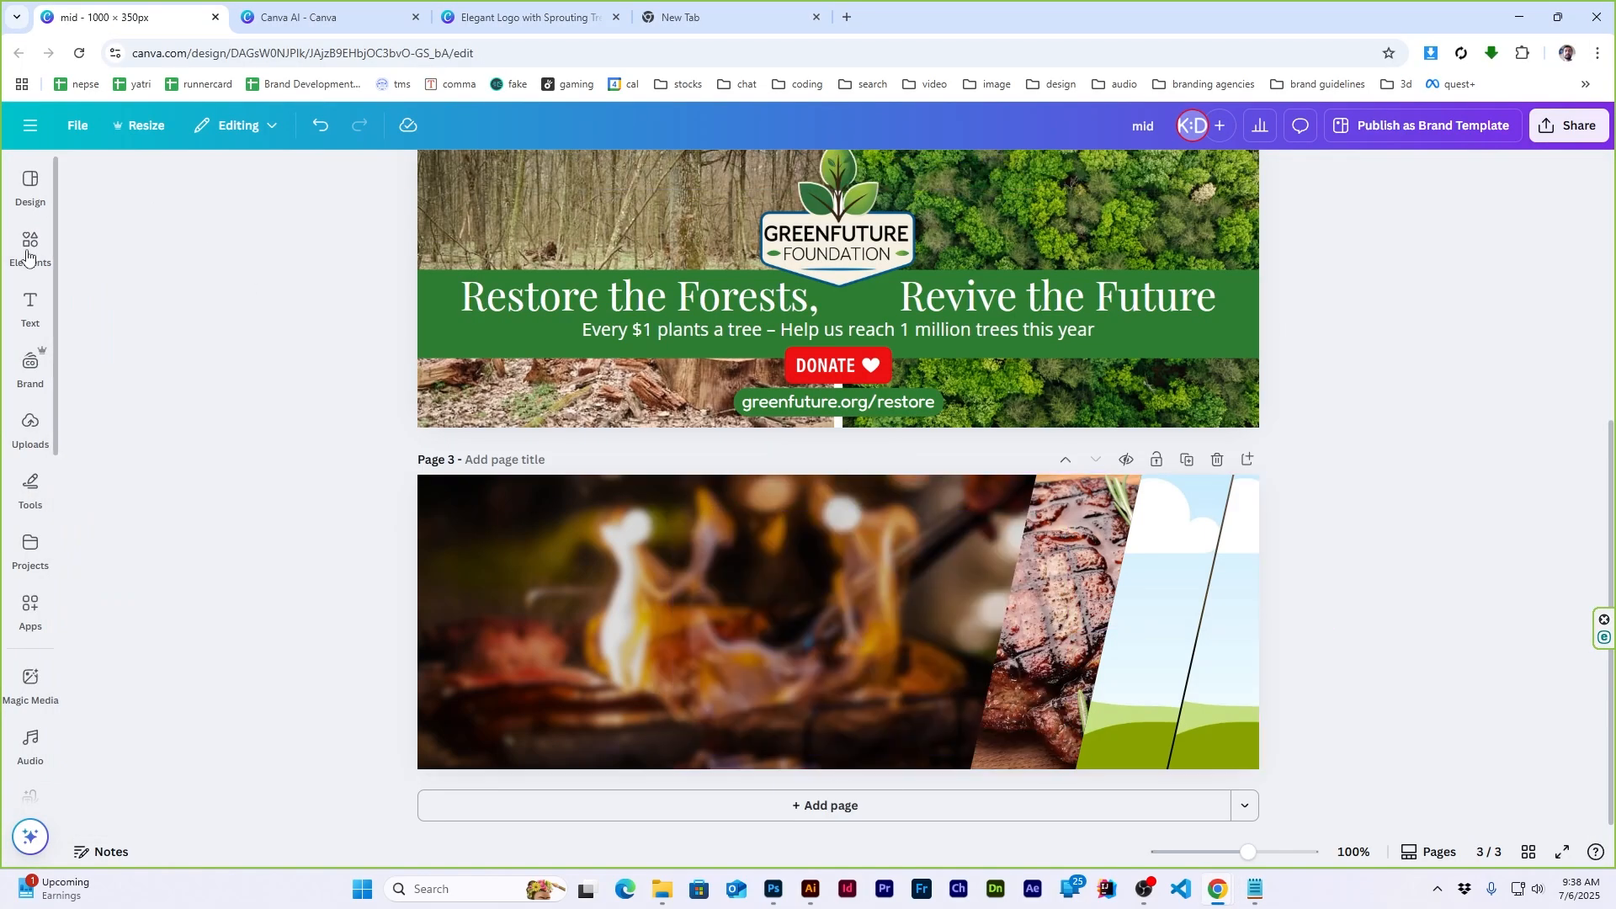
mouse_move(32, 252)
scroll(248, 580, down, 4)
click(160, 471)
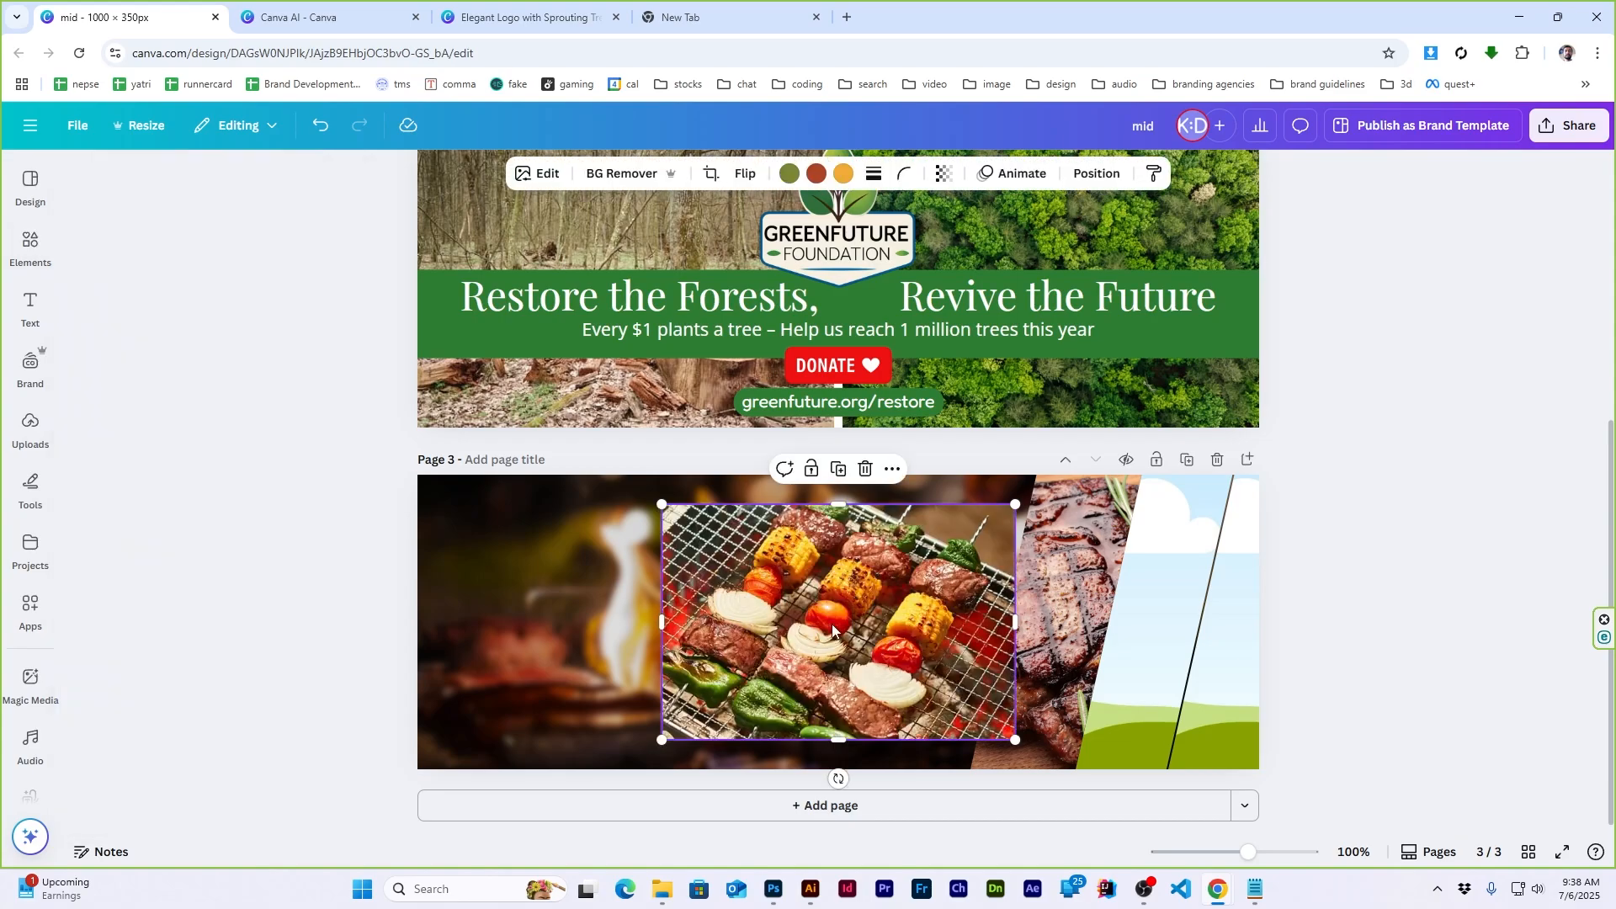
key(Delete)
Fill the middle slanted frame with a photo of grilled vegetable skewers on a dark surface
scroll(280, 315, up, 4)
click(282, 444)
drag(838, 621, 1157, 622)
click(1363, 595)
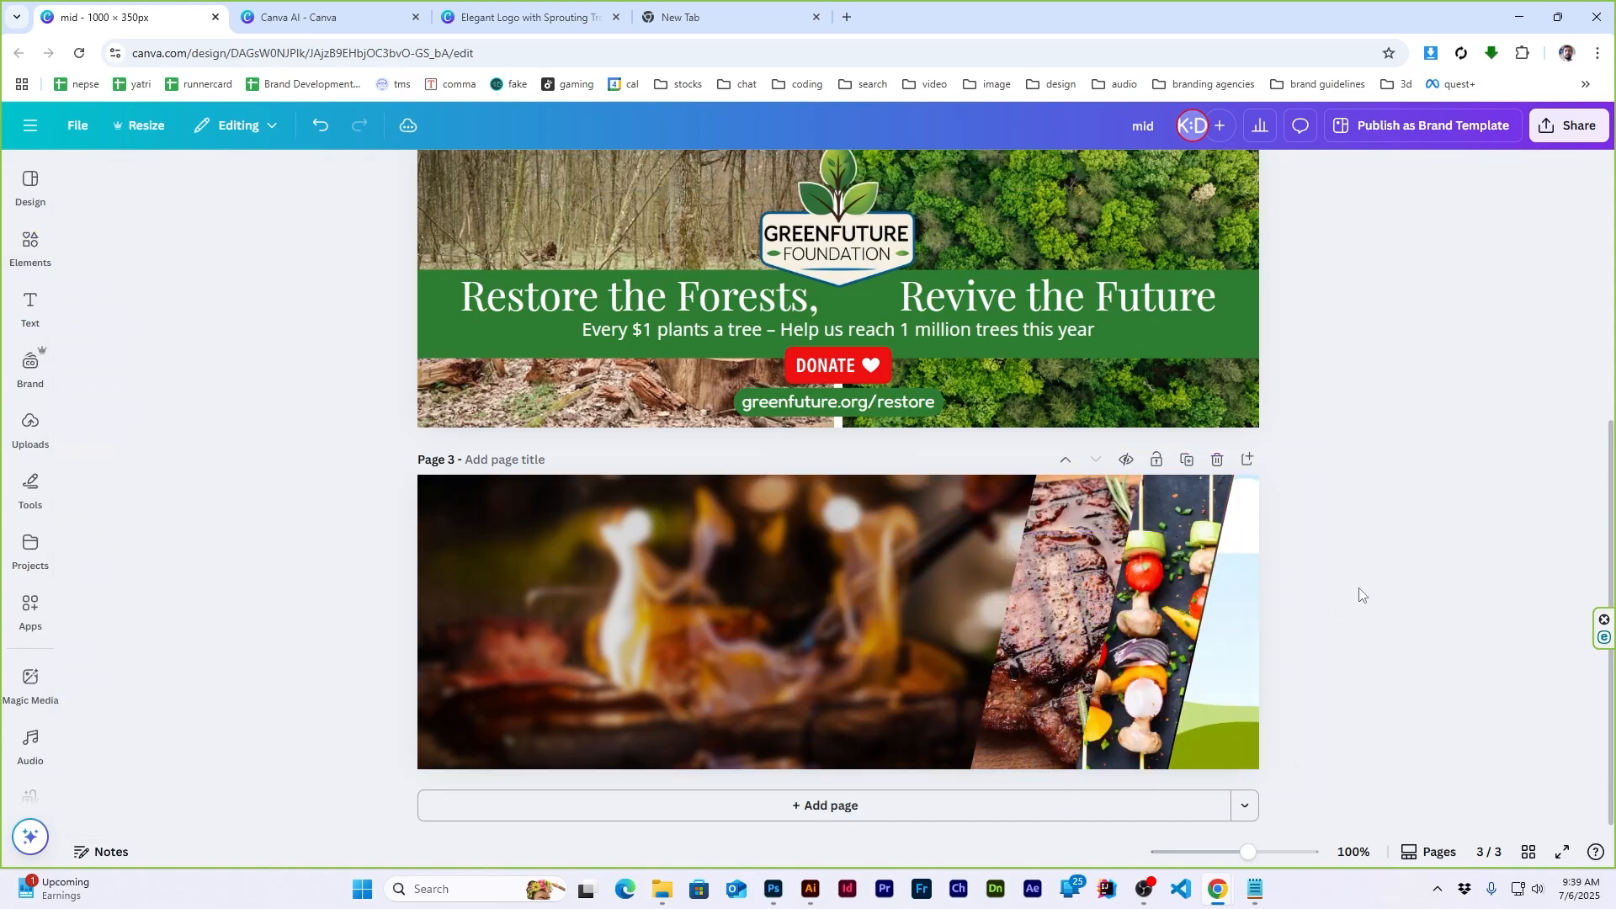
Check the imagery list in the Emberstone brief and search the stock photos in Canva for "mocktail"
click(1253, 888)
click(1255, 889)
mouse_move(32, 246)
triple_click(217, 191)
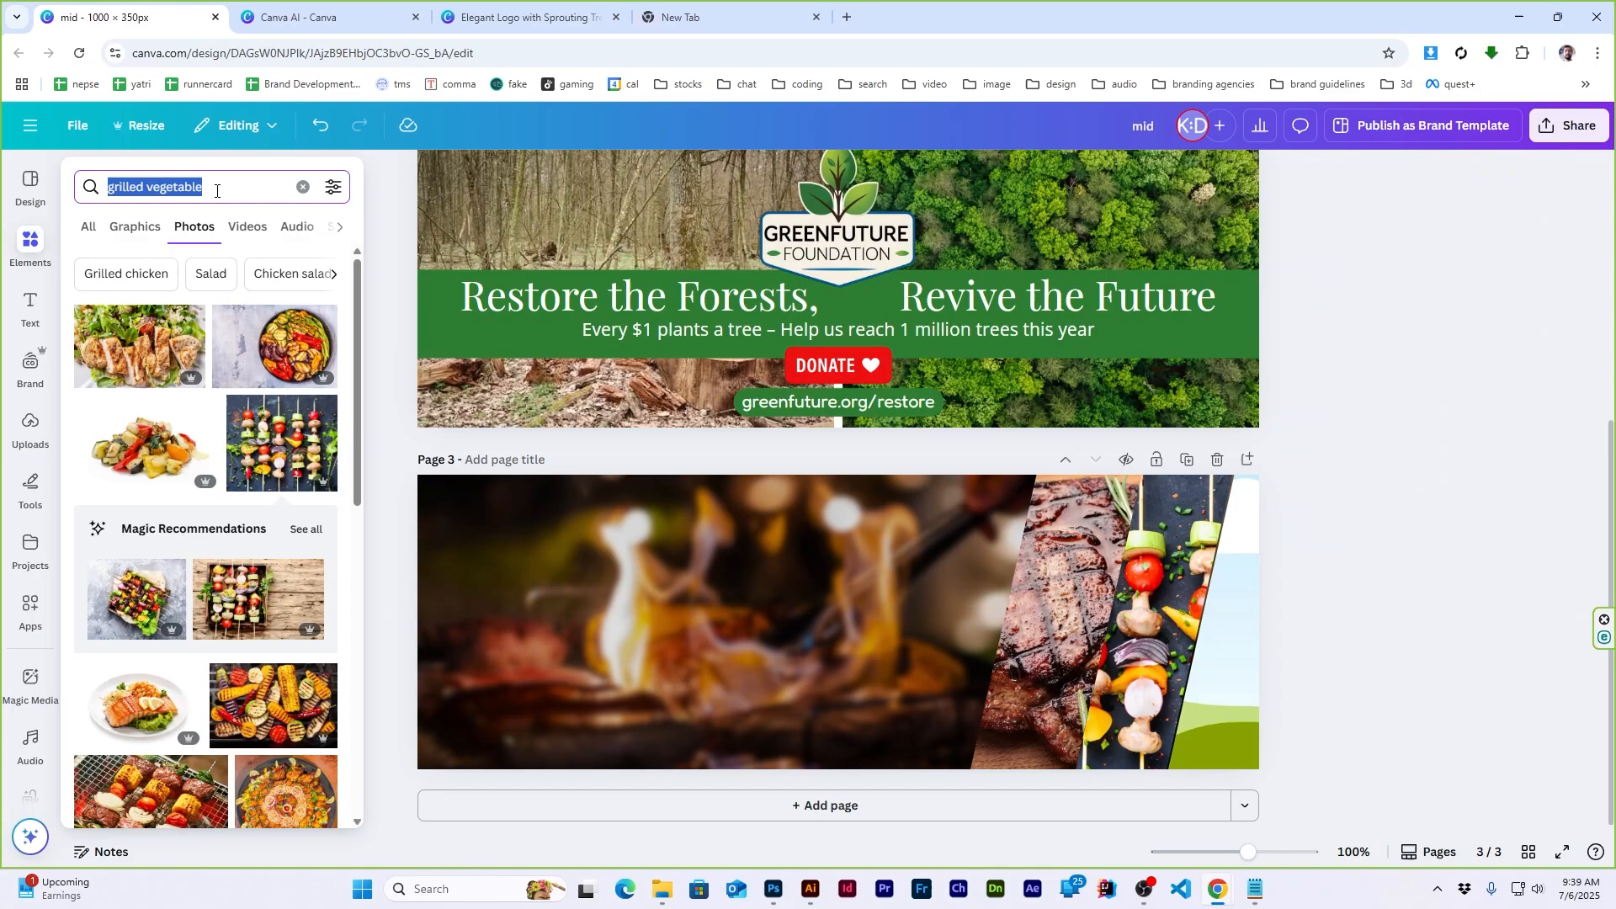
text(mocktail)
key(Return)
drag(150, 345, 902, 680)
key(Delete)
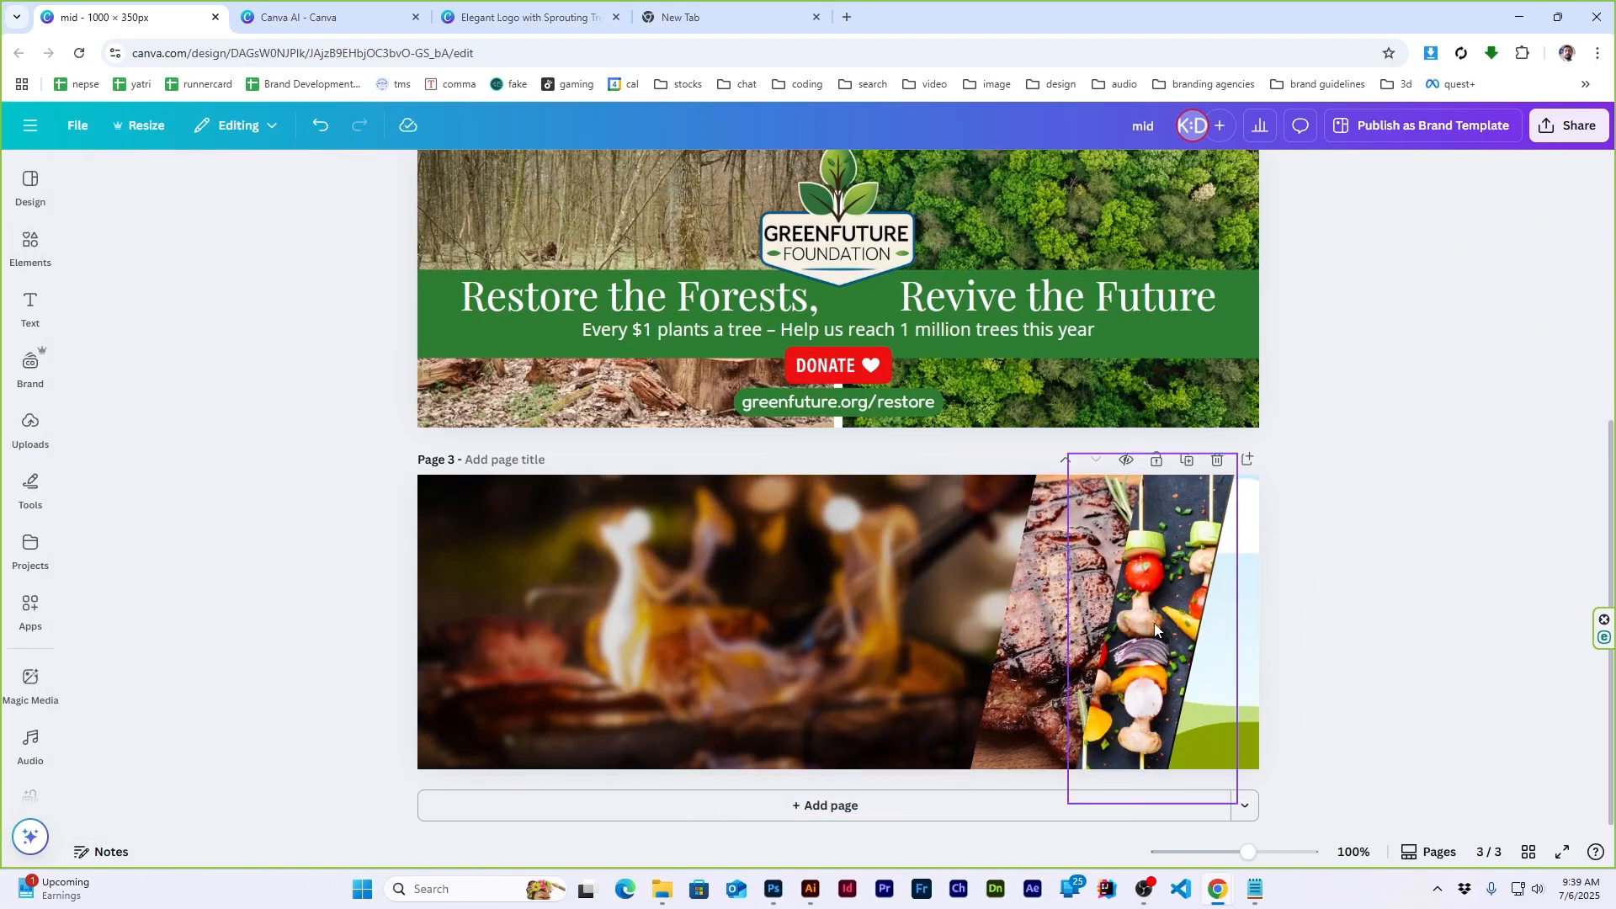
Shift all three slanted frames toward the banner's center and widen the rightmost frame past the page edge
click(1052, 673)
shift+click(1154, 673)
shift+click(1249, 683)
drag(1259, 683, 1200, 683)
click(1200, 684)
drag(1267, 629, 1347, 629)
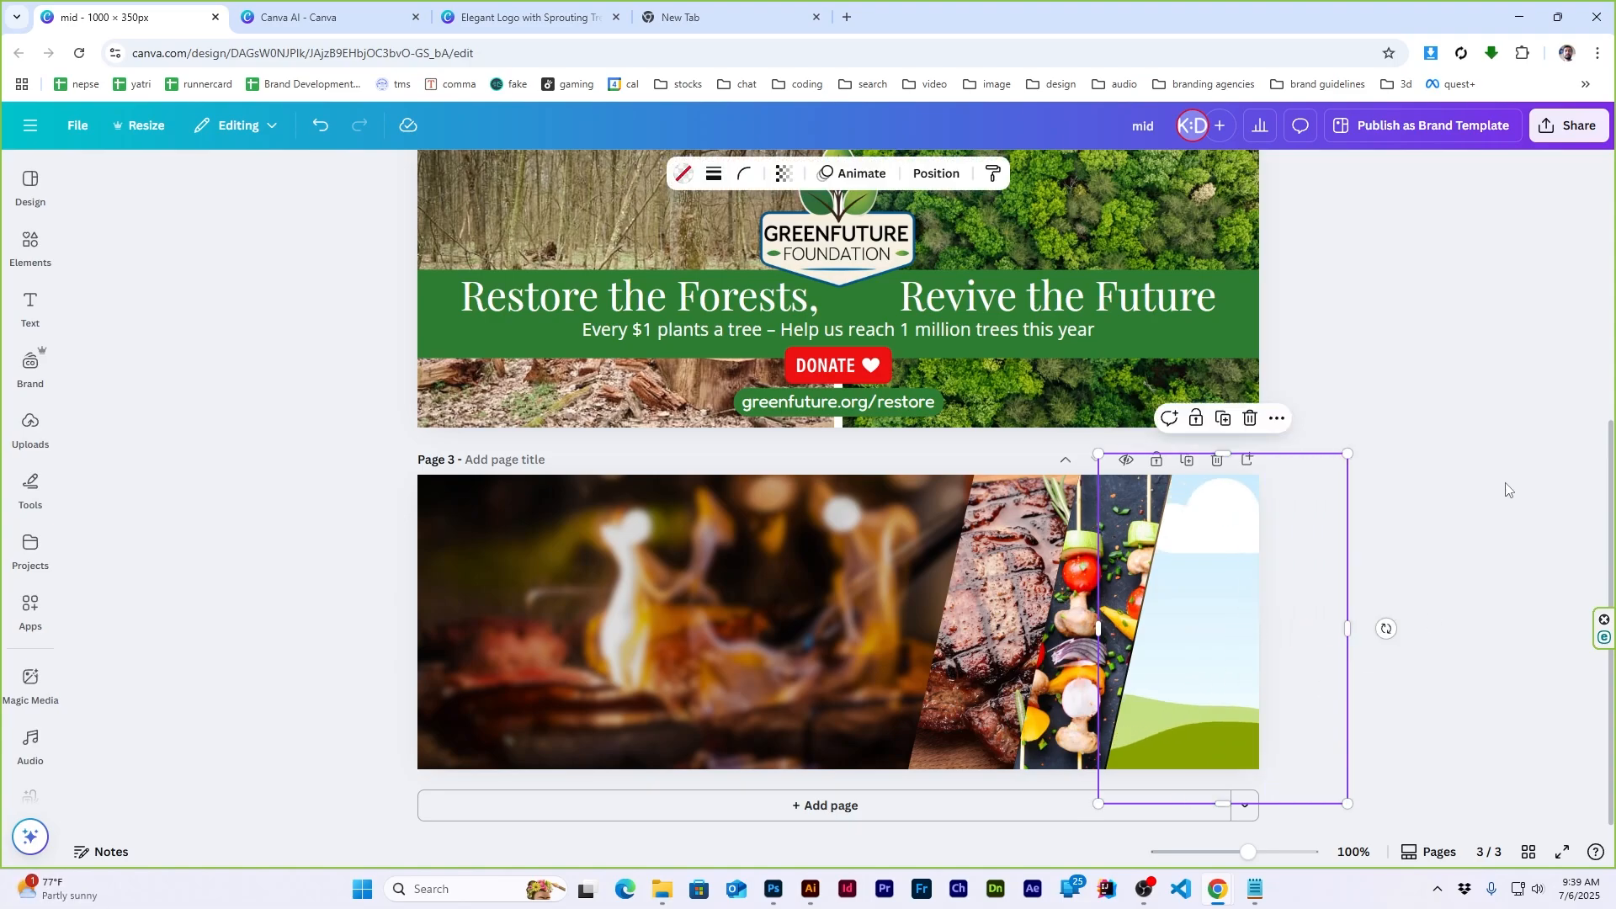
click(1507, 491)
Fill the rightmost slanted frame with a mocktail photo showing iced glasses on a dark background
click(30, 250)
click(141, 614)
drag(776, 593, 1175, 623)
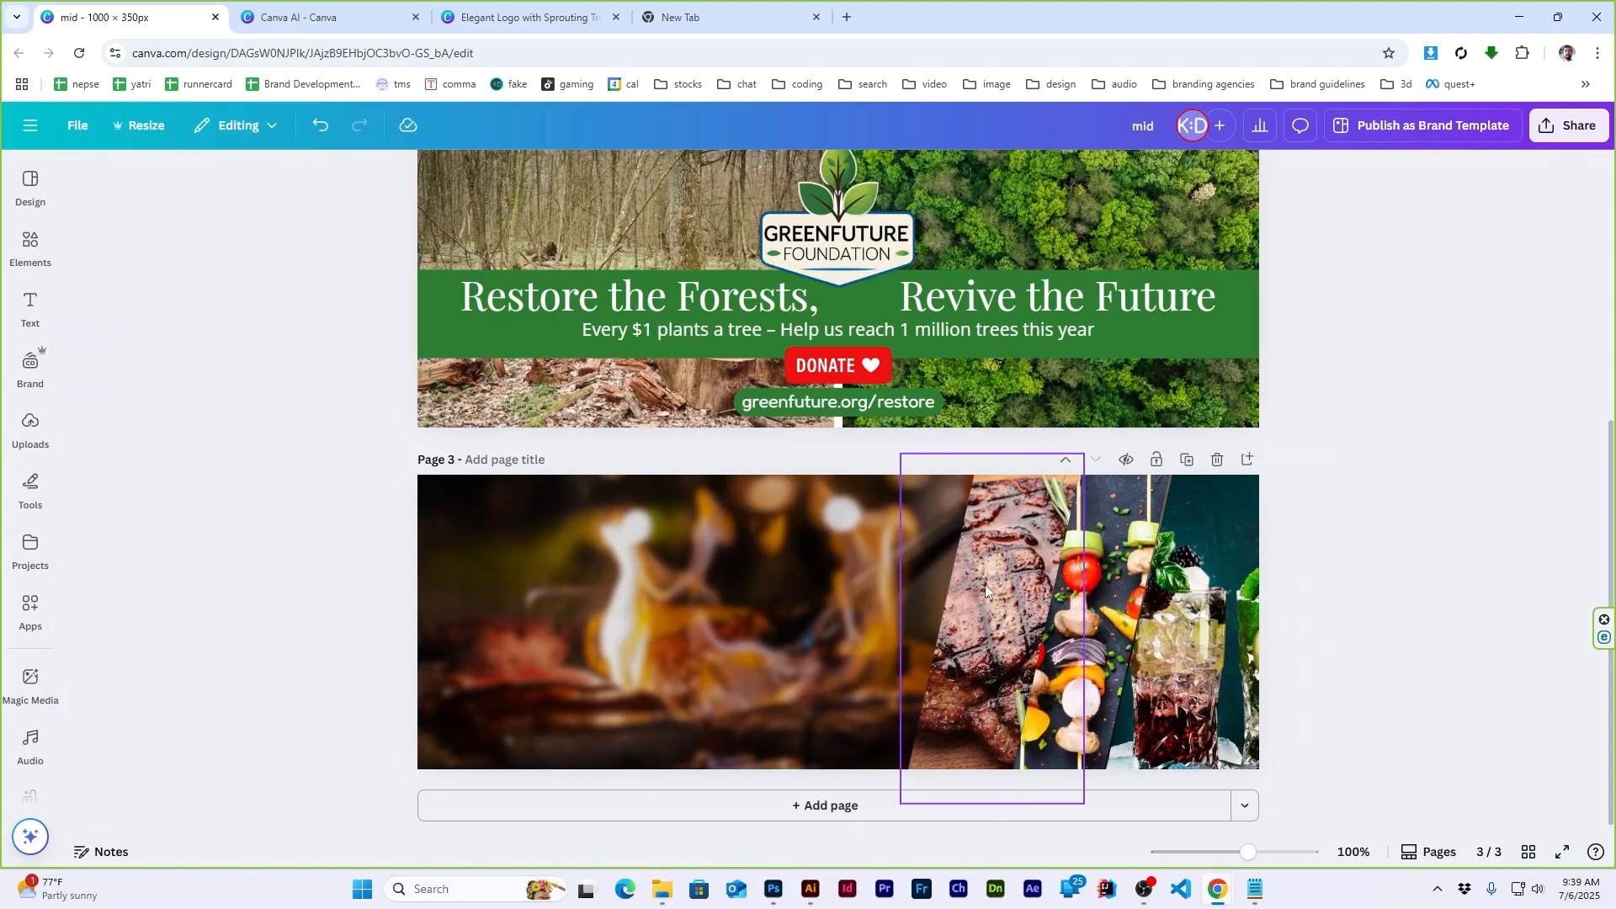
Add a solid border to the steak photo frame, try yellow and red, and set its color to white
click(985, 585)
click(847, 173)
drag(741, 290, 749, 291)
click(831, 173)
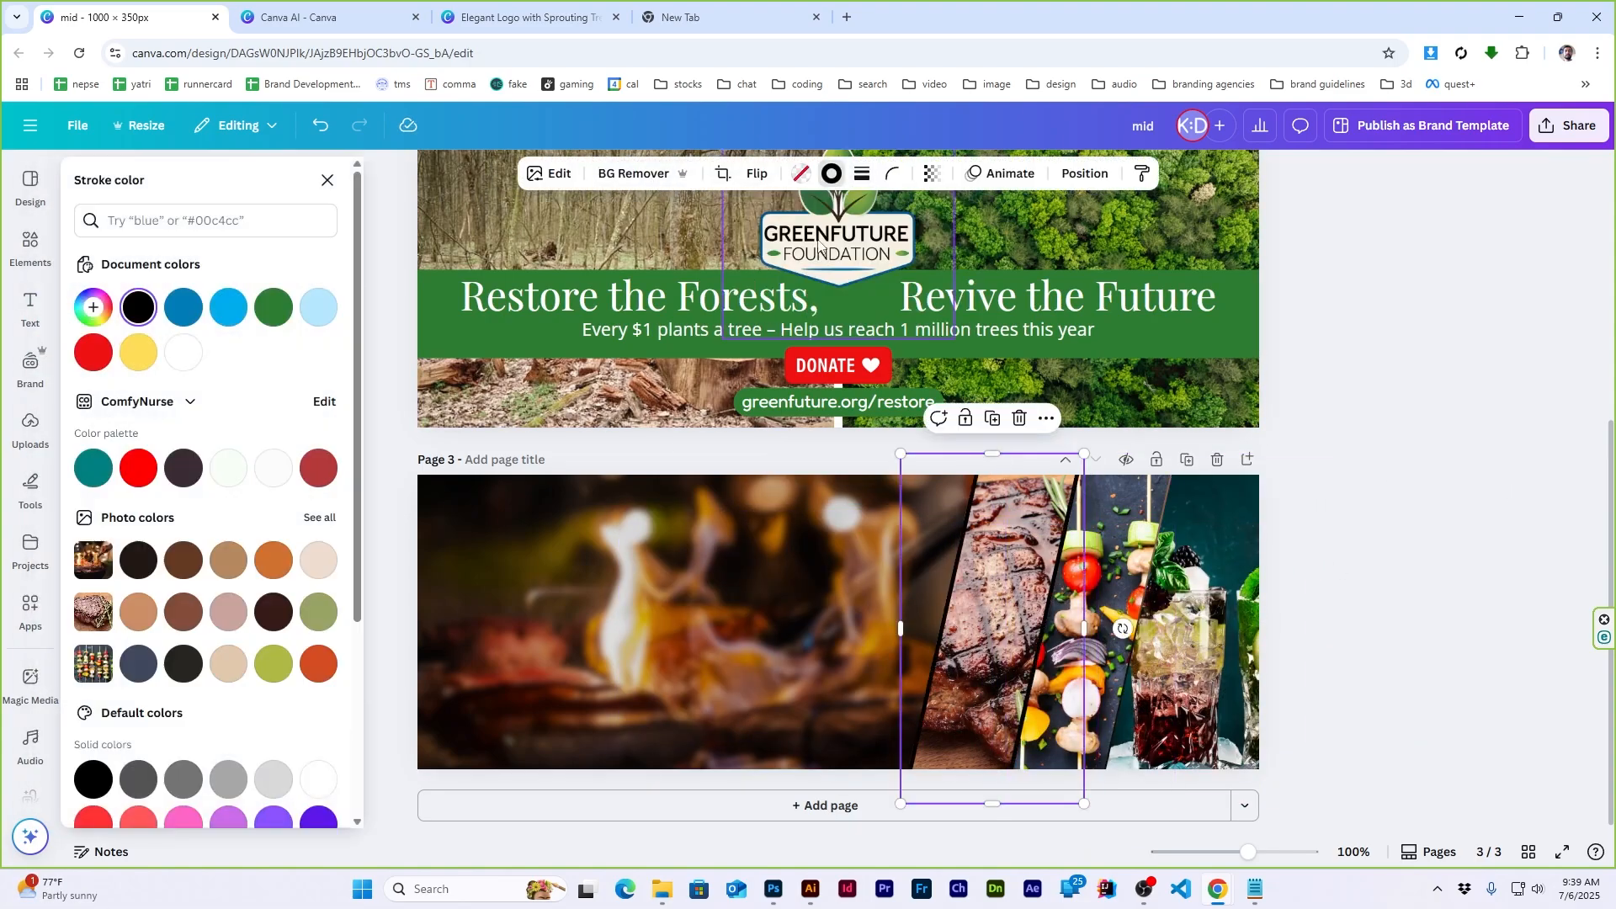
click(134, 353)
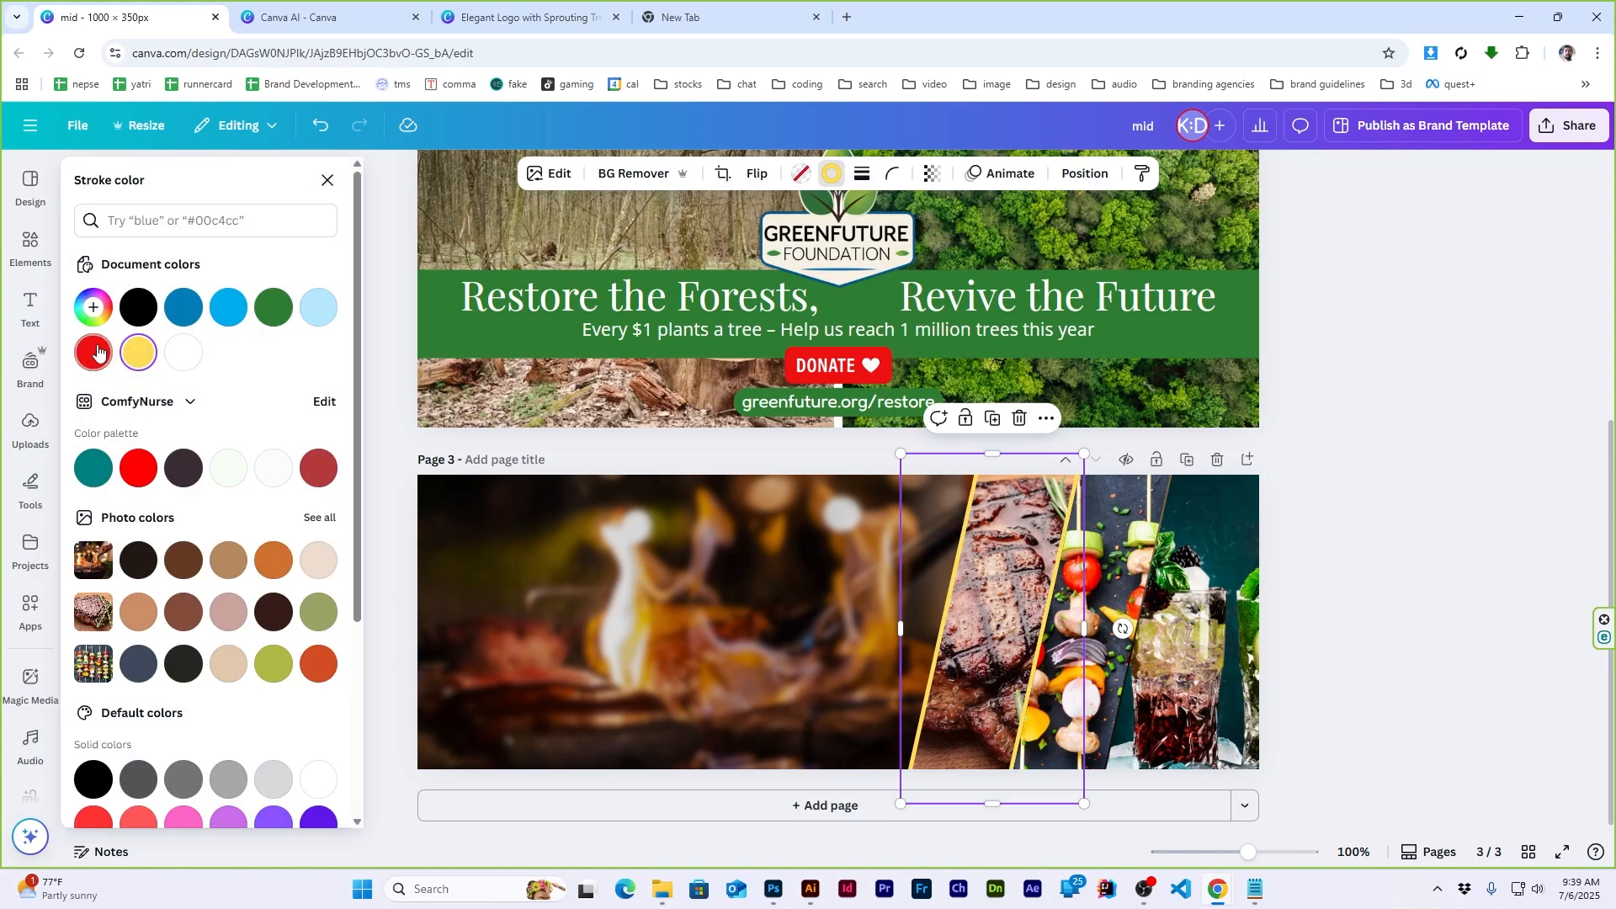
click(92, 354)
click(182, 353)
click(1371, 495)
Add a matching solid white border to the mocktail photo frame
click(1172, 620)
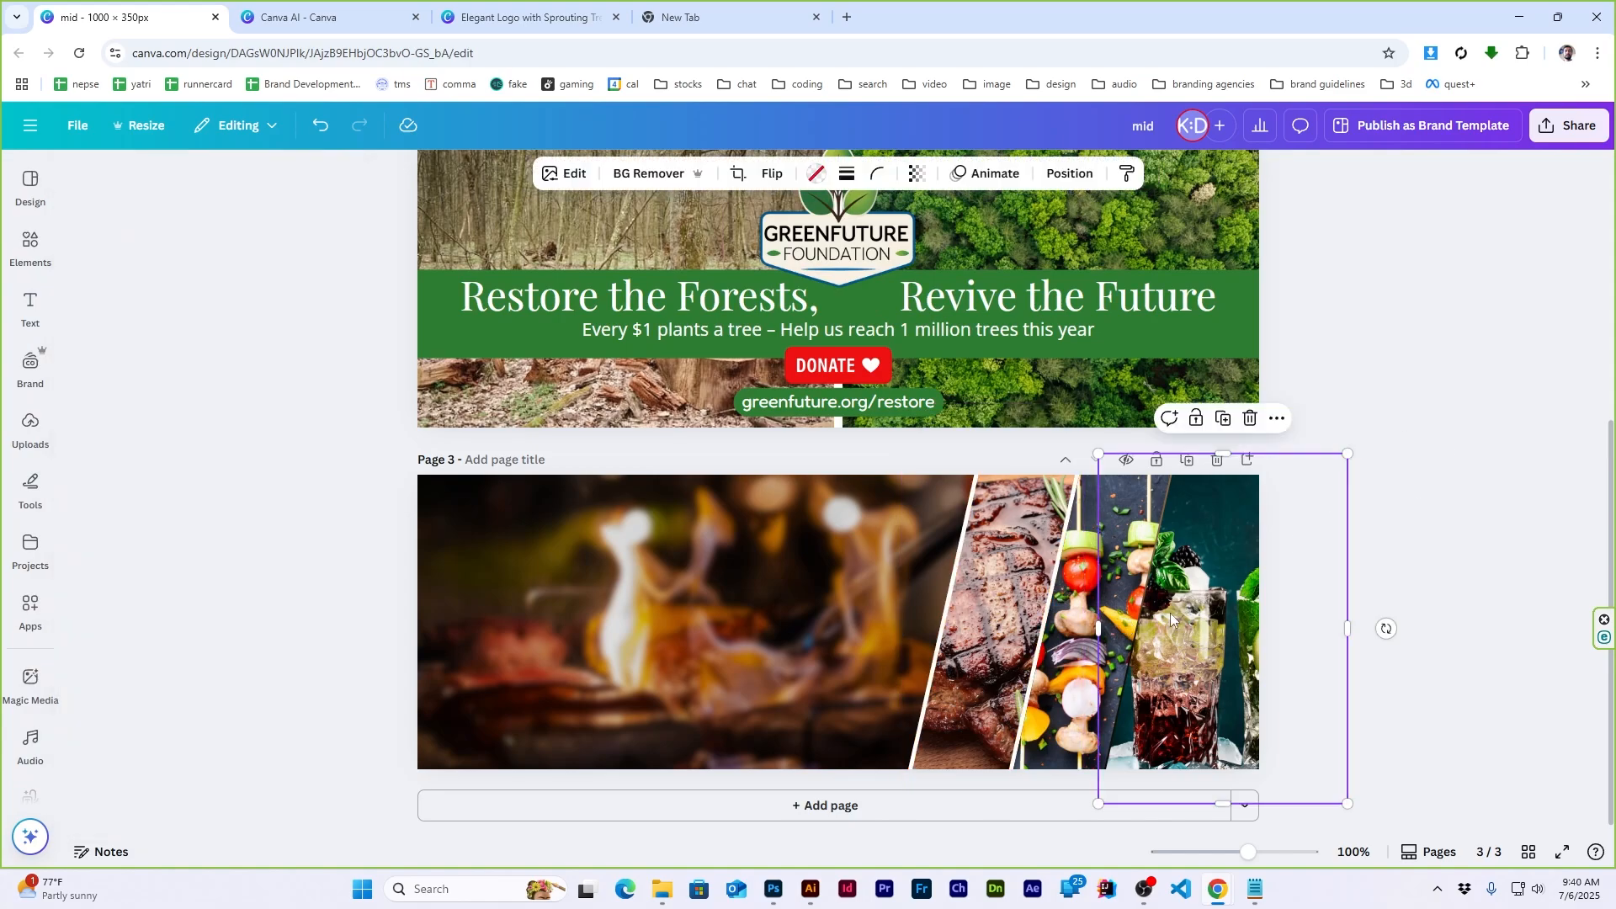
click(845, 179)
click(797, 220)
click(832, 173)
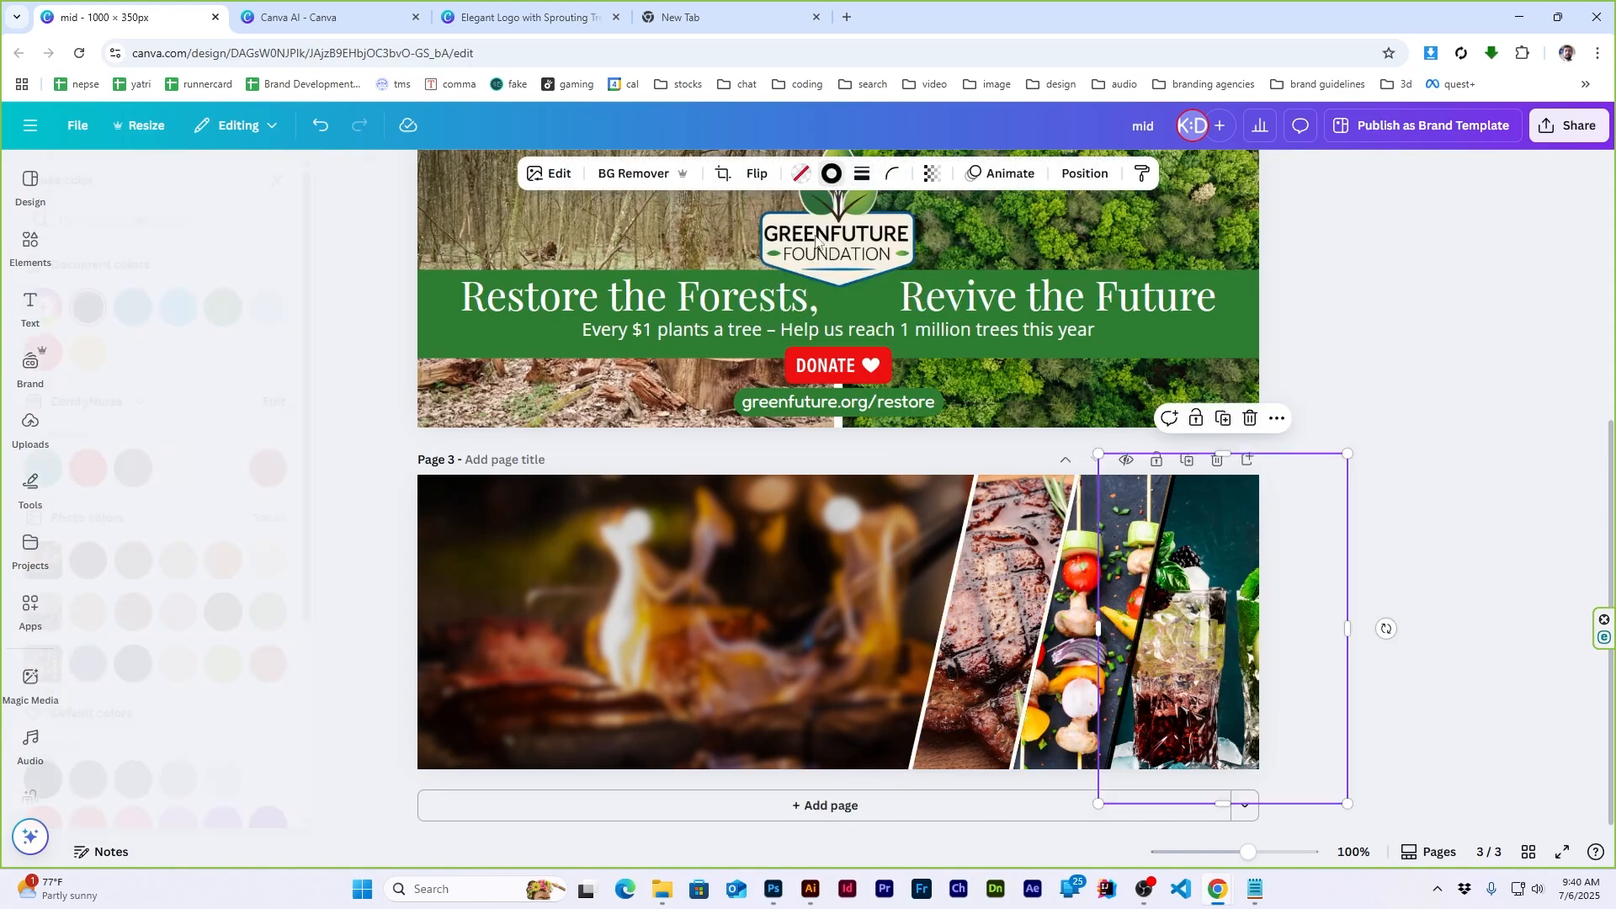
click(180, 353)
click(1440, 459)
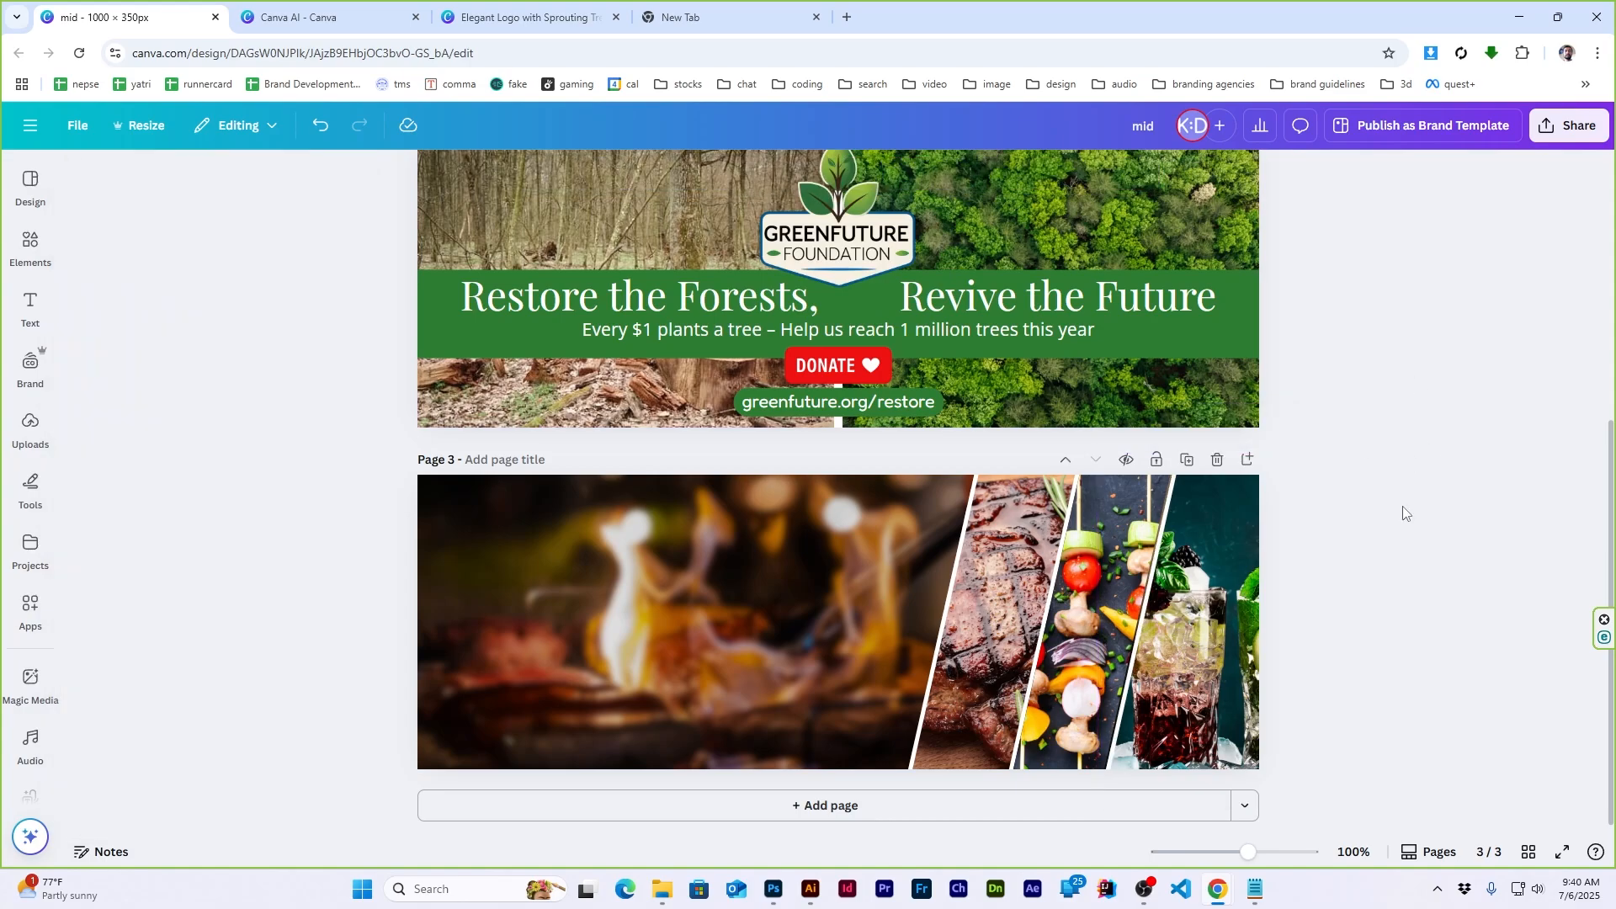
Check the headline copy in the Emberstone brief and add the heading "Summer Flame Menu" to the Canva banner
click(31, 245)
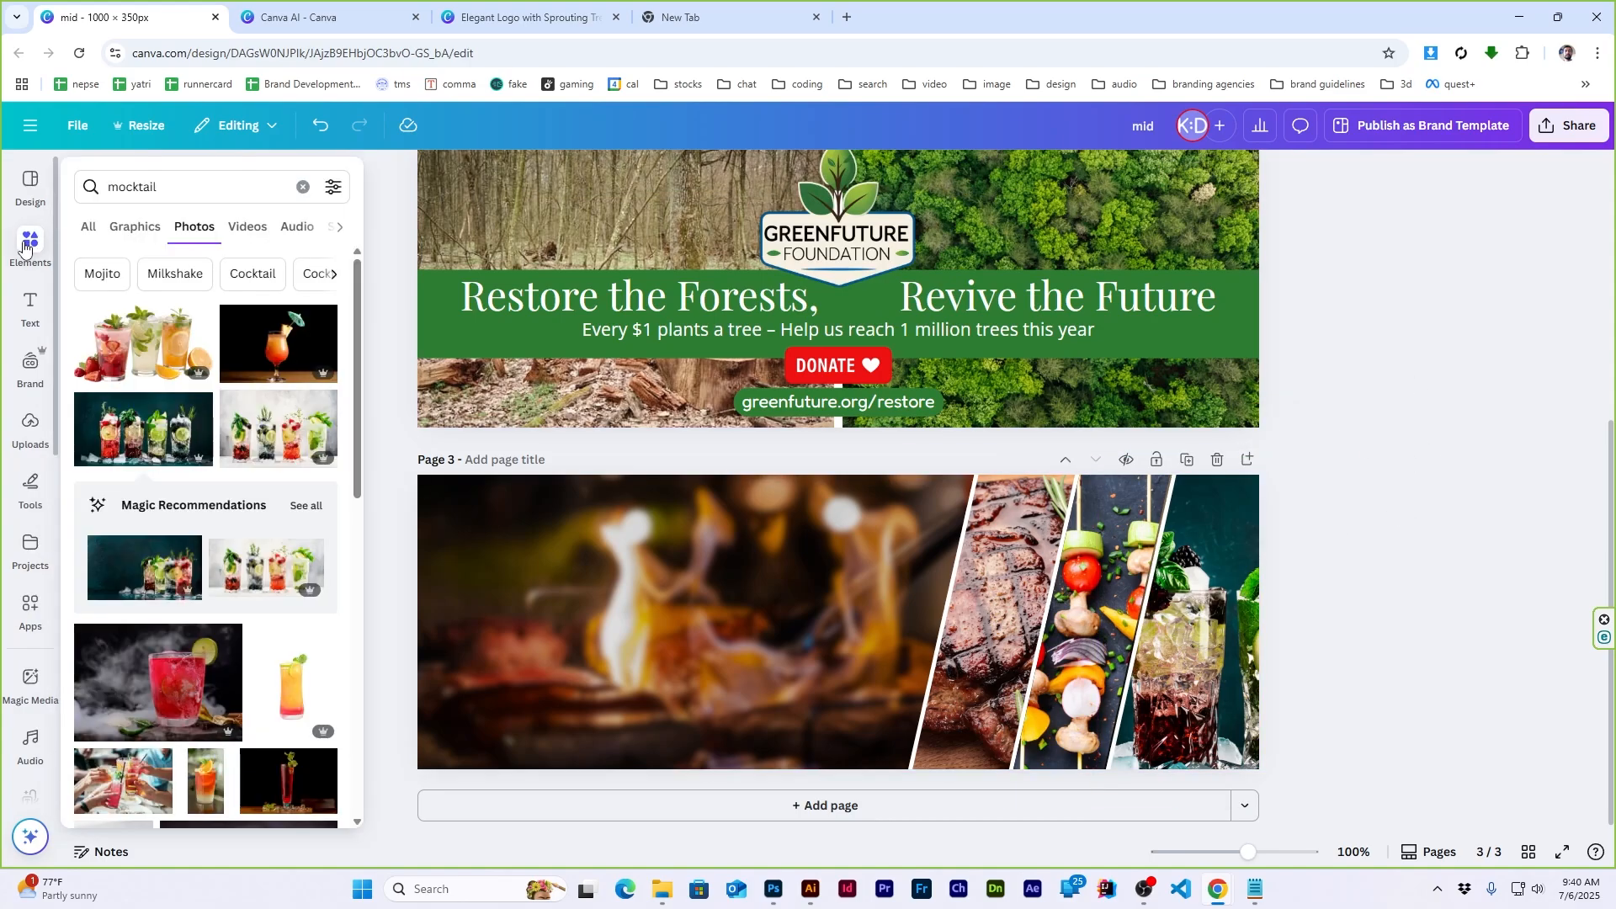
click(30, 244)
click(1253, 890)
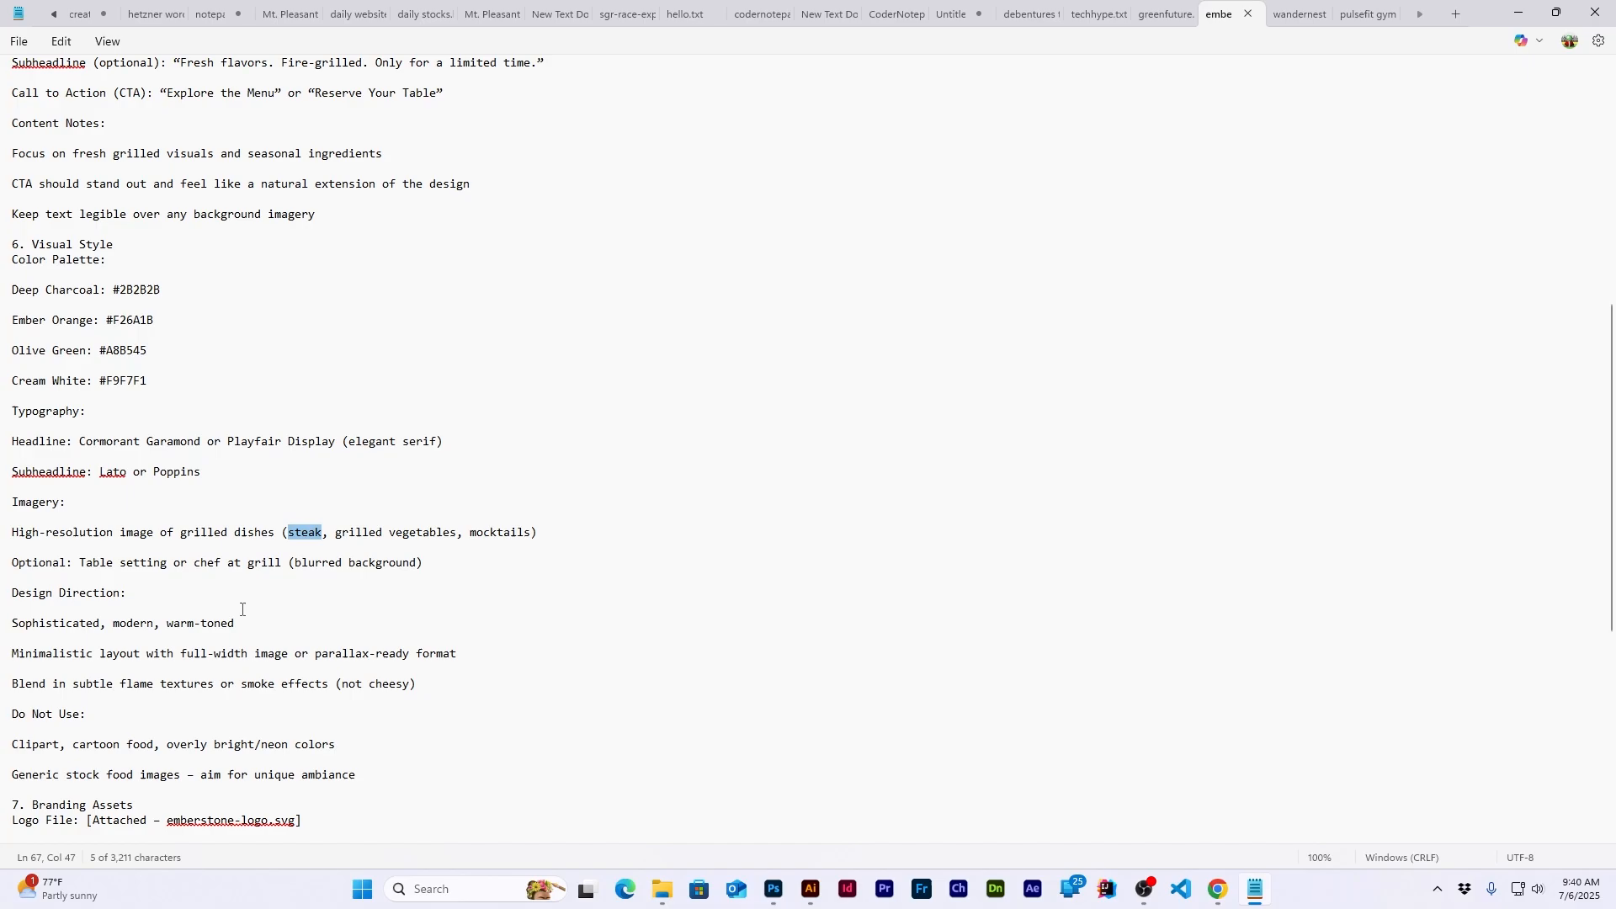
scroll(194, 564, up, 5)
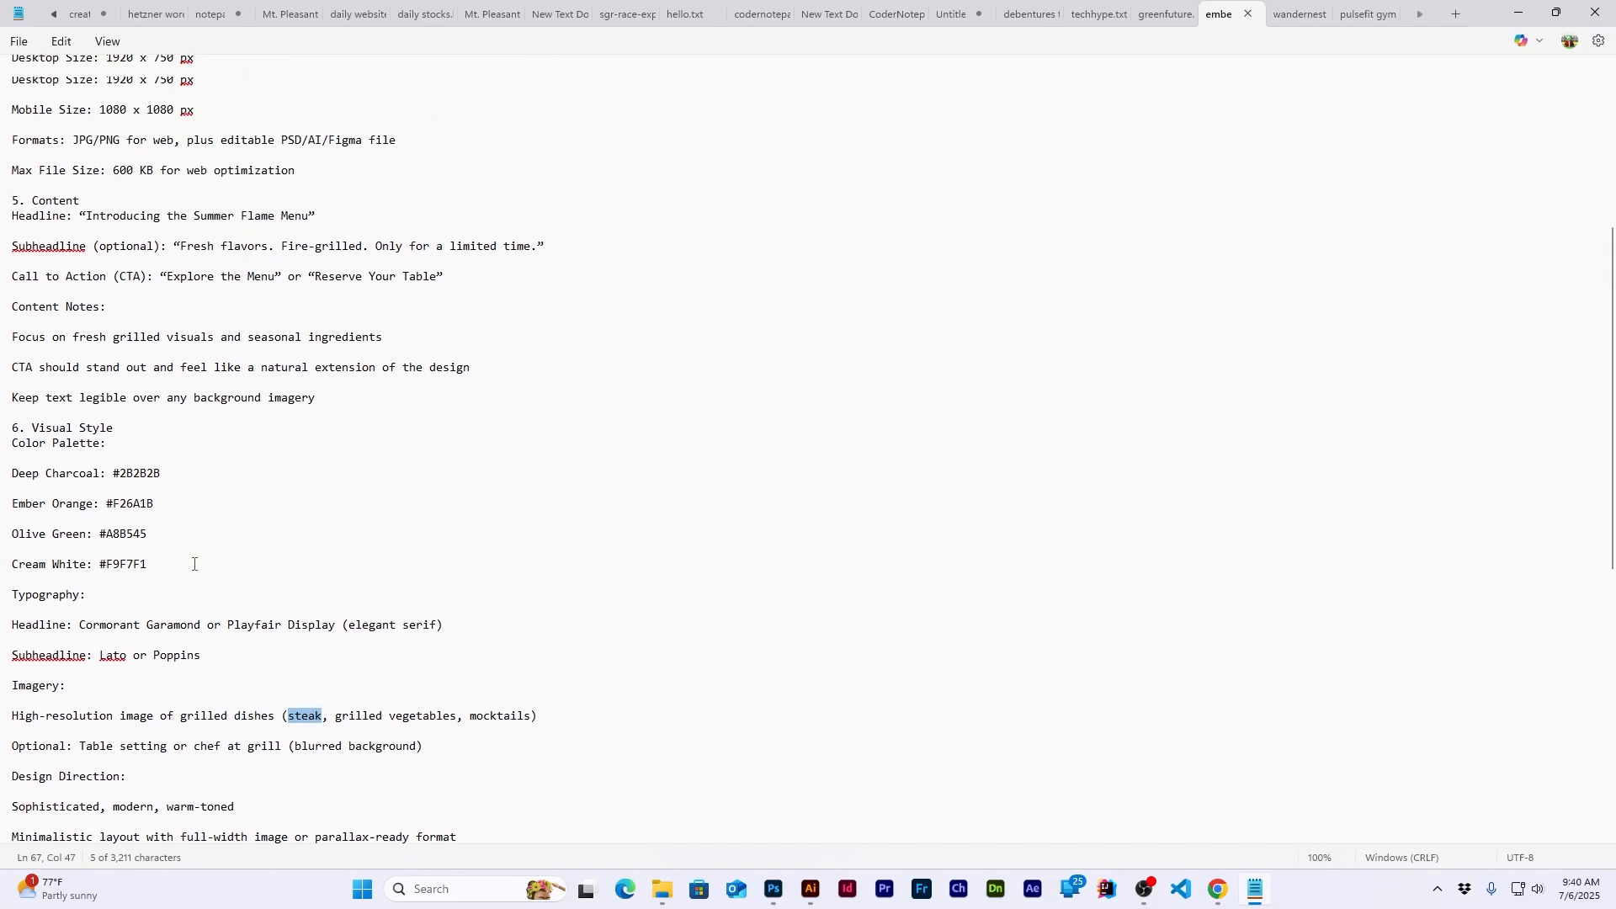
drag(134, 261, 281, 261)
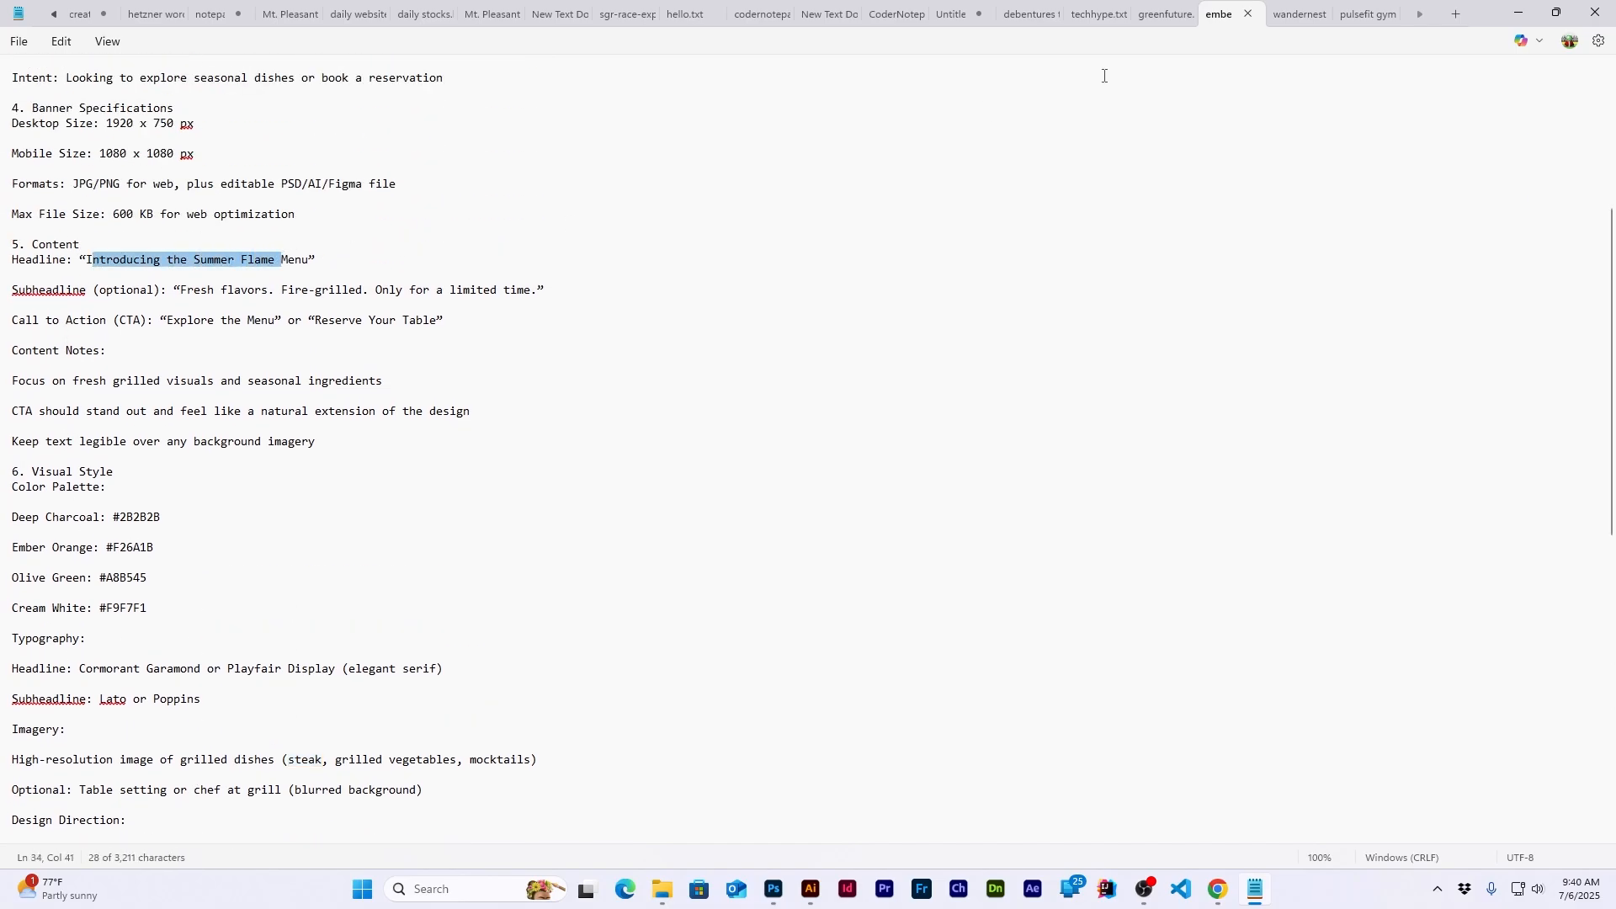
click(1531, 15)
click(540, 486)
click(30, 309)
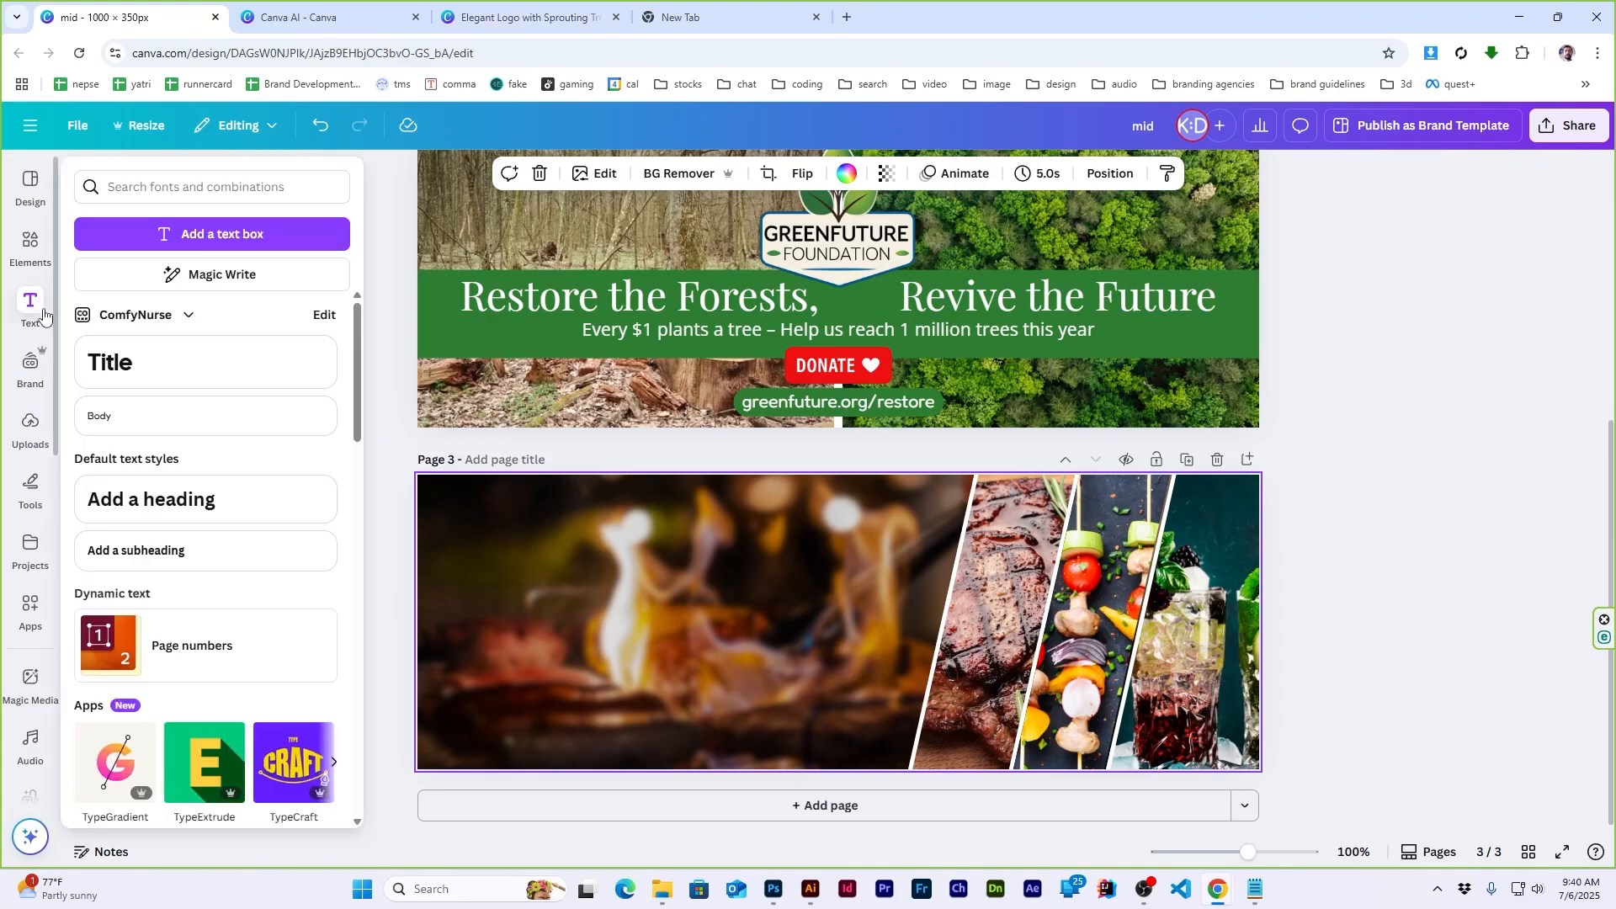
click(151, 497)
text(Summer Flame Menu)
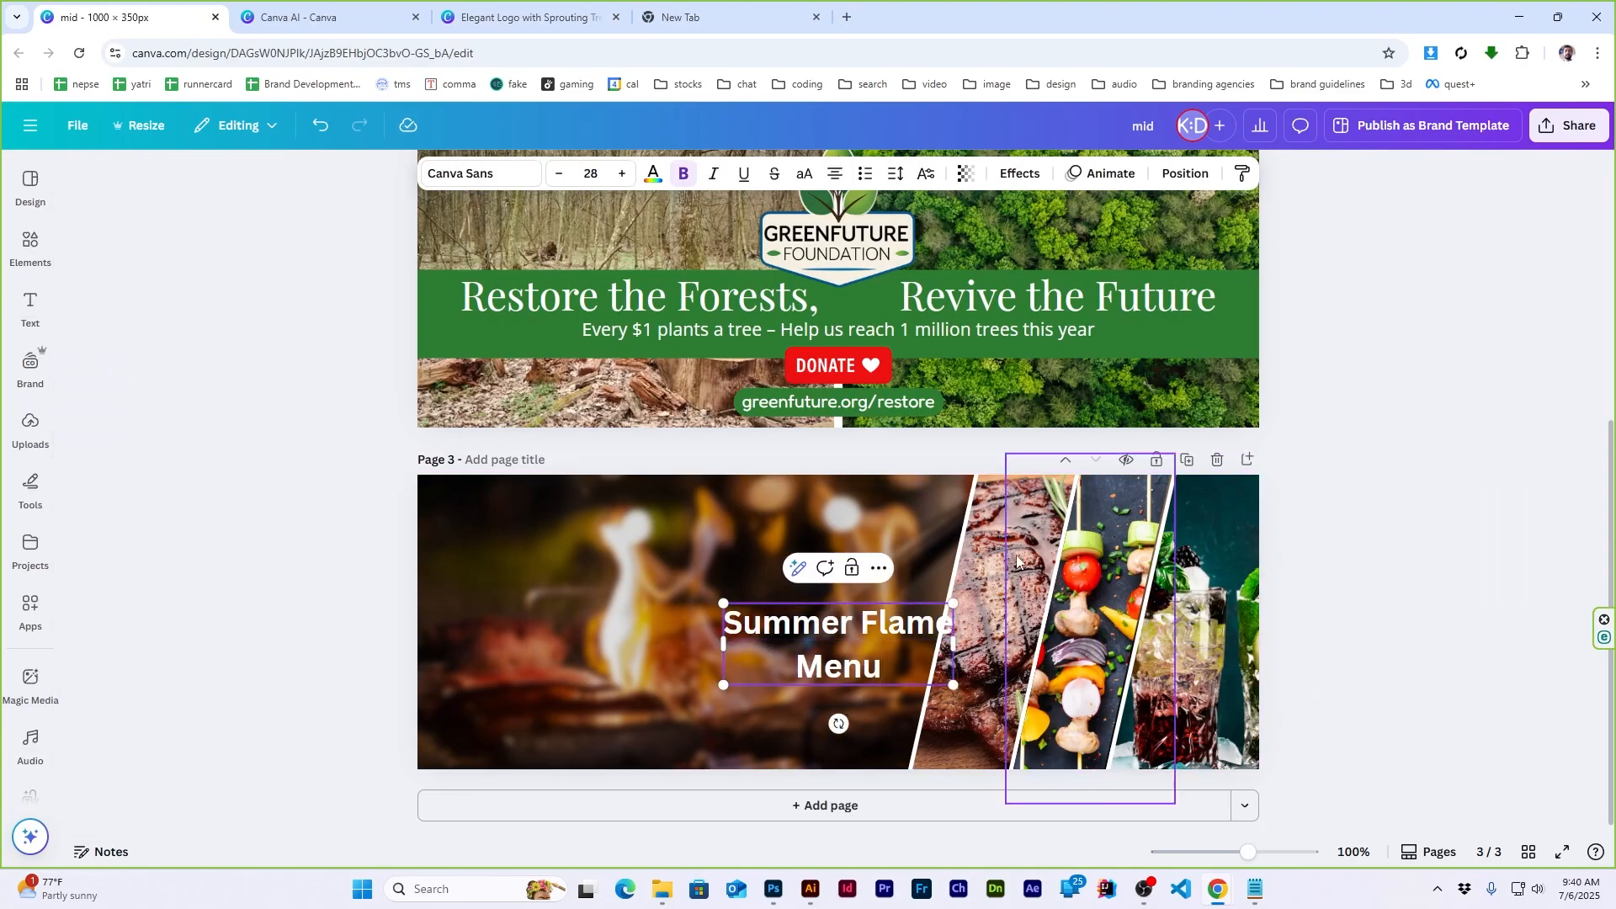
Move the heading to the left part of the banner over the grill background and left-align its text
key(Escape)
drag(770, 636, 520, 602)
click(835, 173)
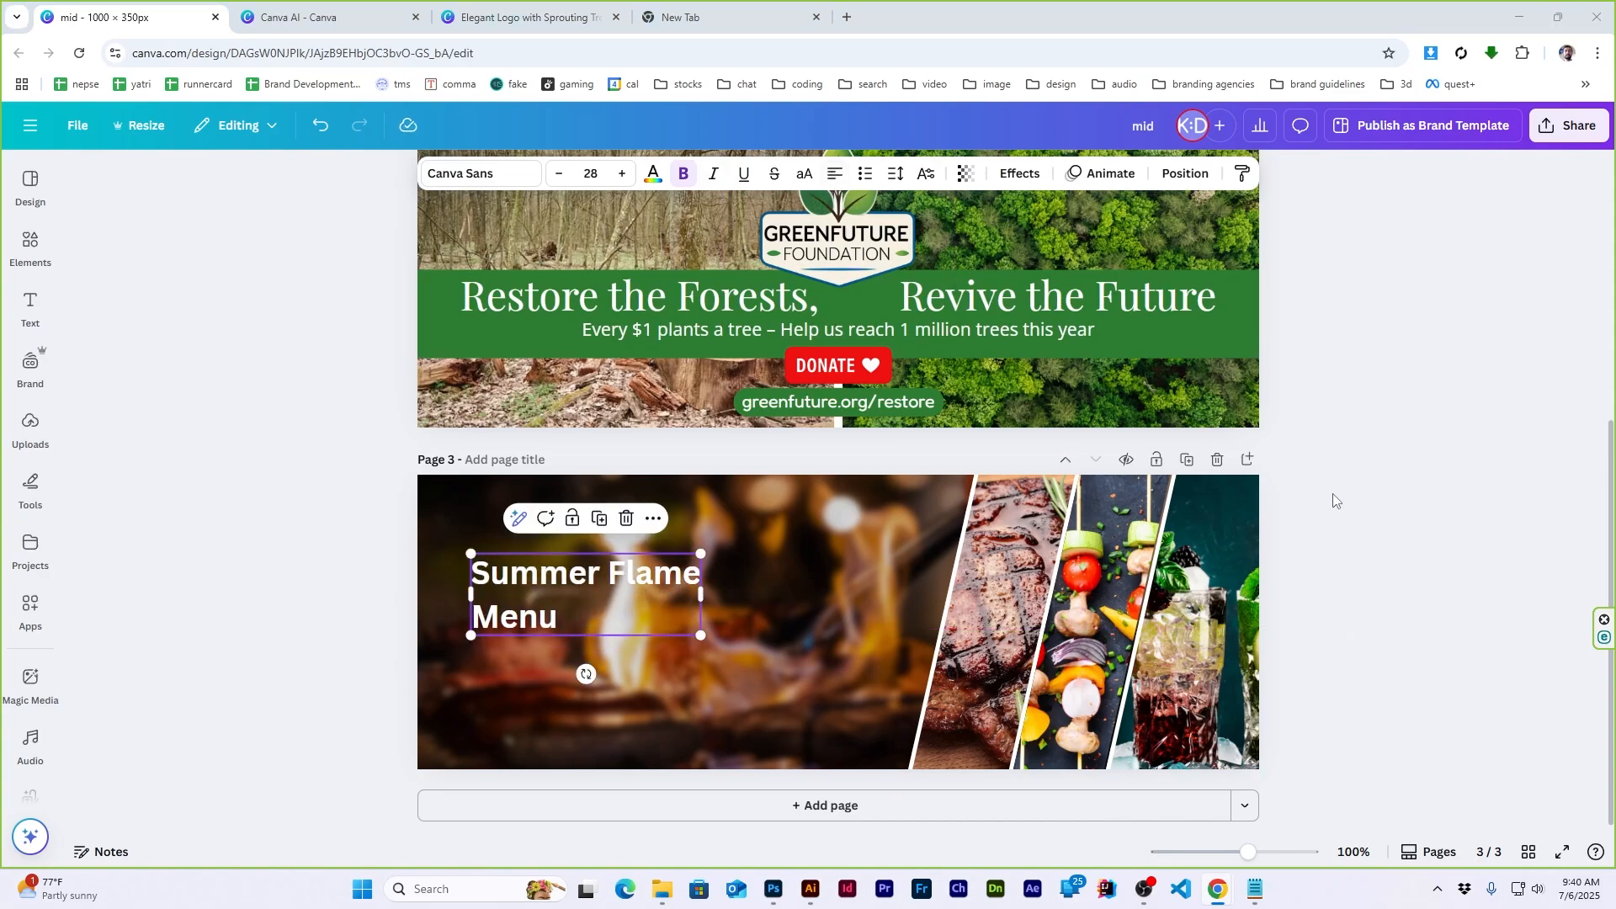
Set the "Summer Flame Menu" heading in the Brittany font and enlarge it slightly
click(479, 174)
text(open sa)
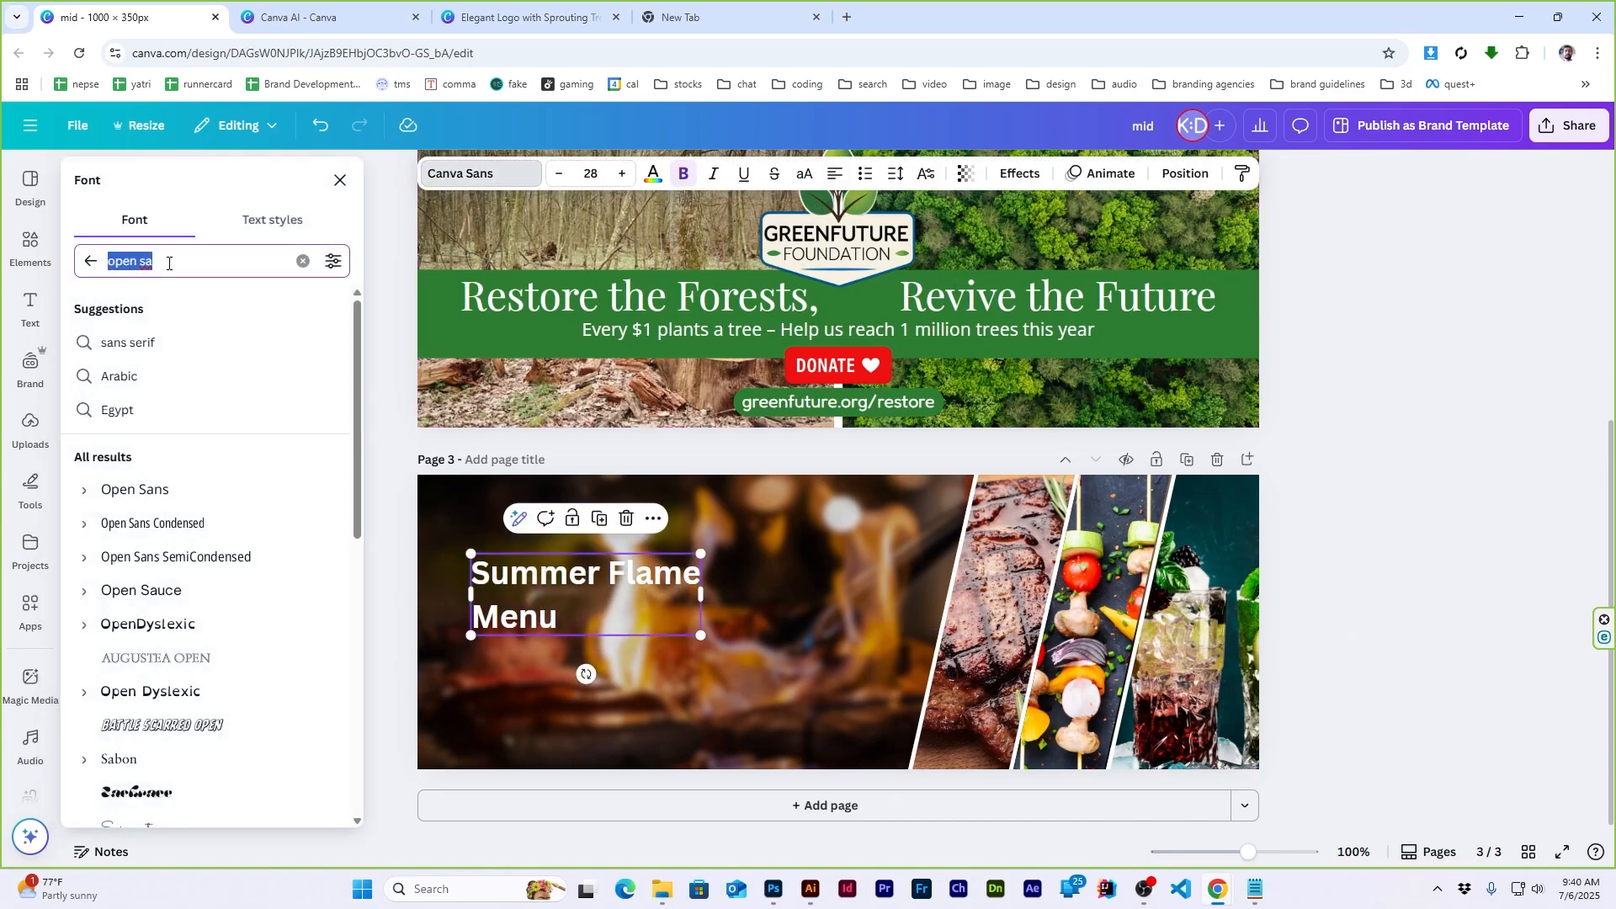
text(britt)
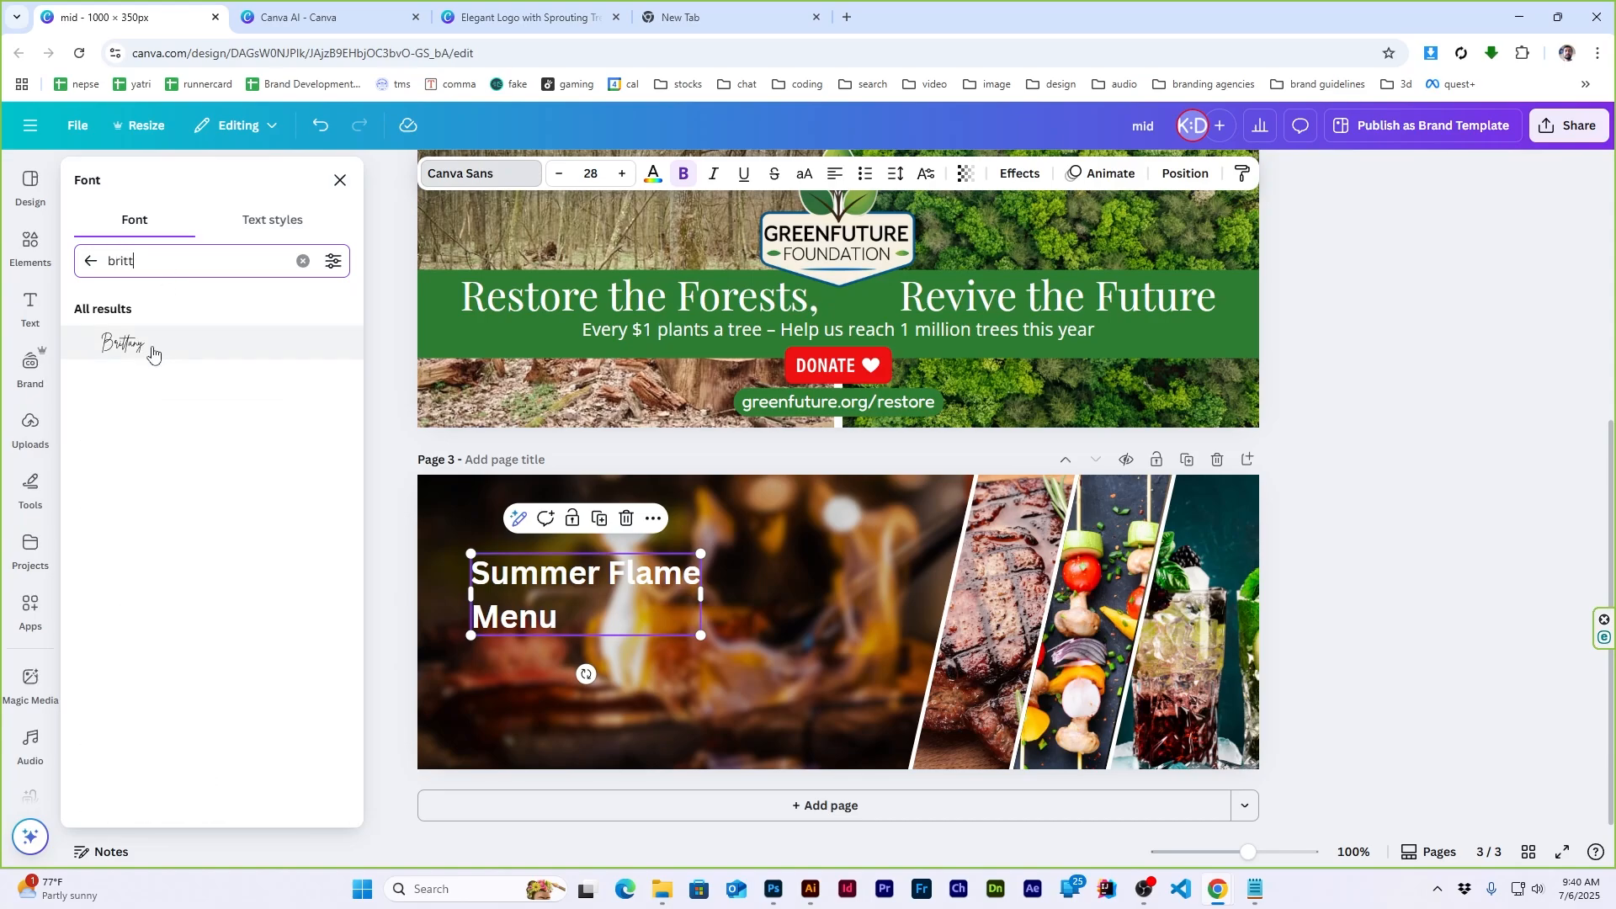
click(126, 343)
click(340, 180)
drag(645, 555, 680, 580)
click(1378, 549)
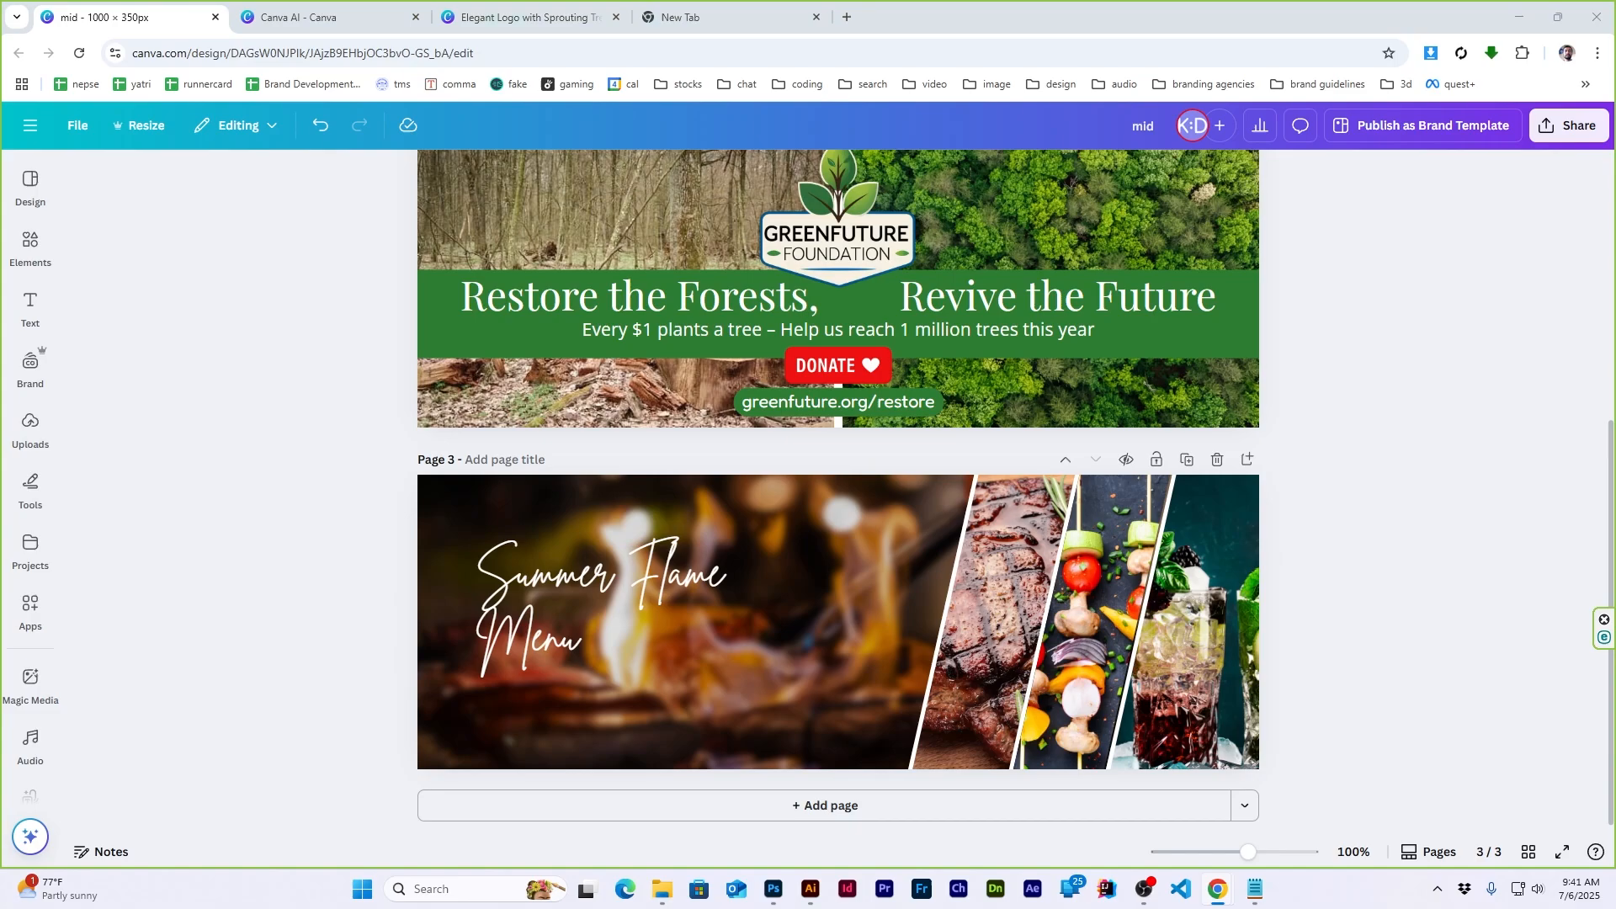
Check the typography notes in the brief and add the text "Introducing the" above the heading in Canva
key(alt+Tab)
click(566, 492)
scroll(408, 477, down, 3)
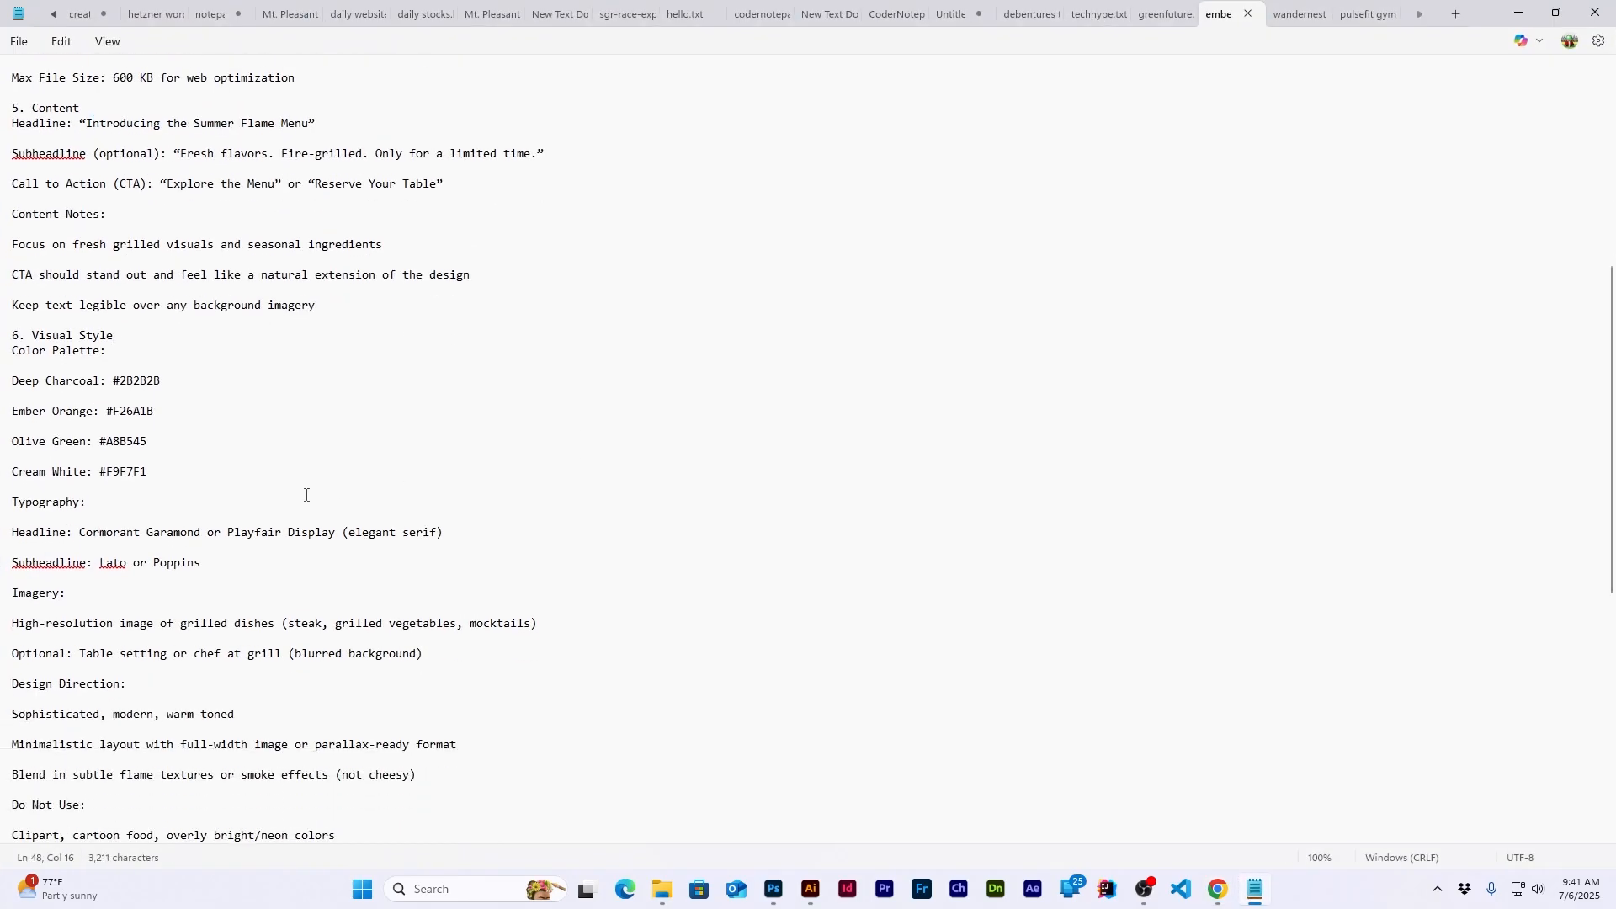
key(alt+Tab)
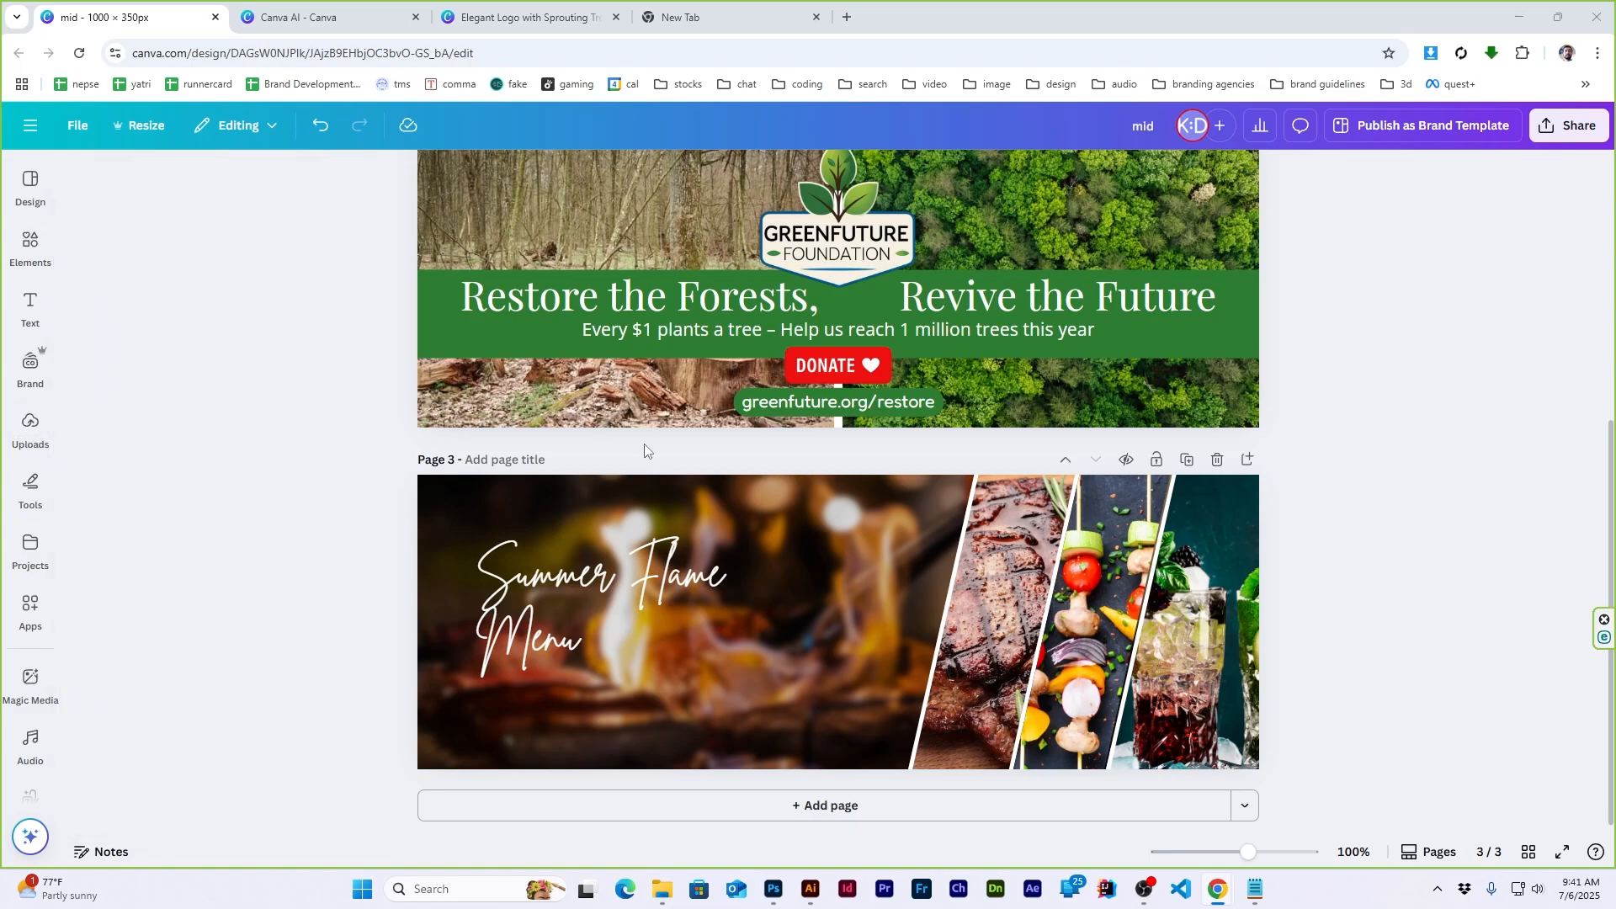
click(46, 311)
click(119, 371)
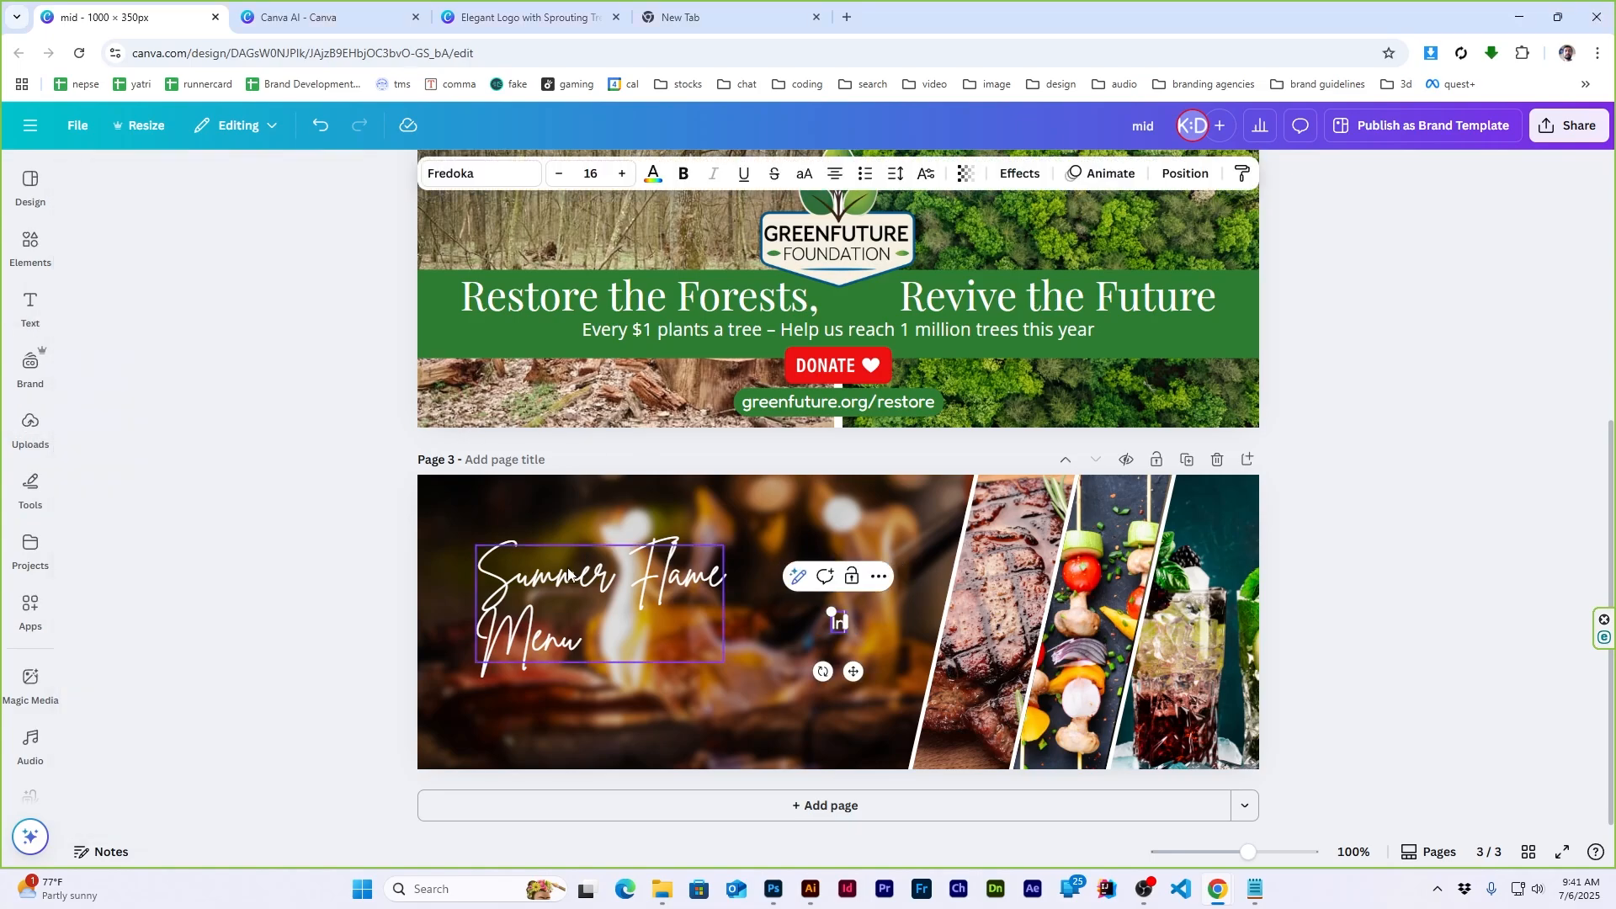
drag(833, 628, 534, 530)
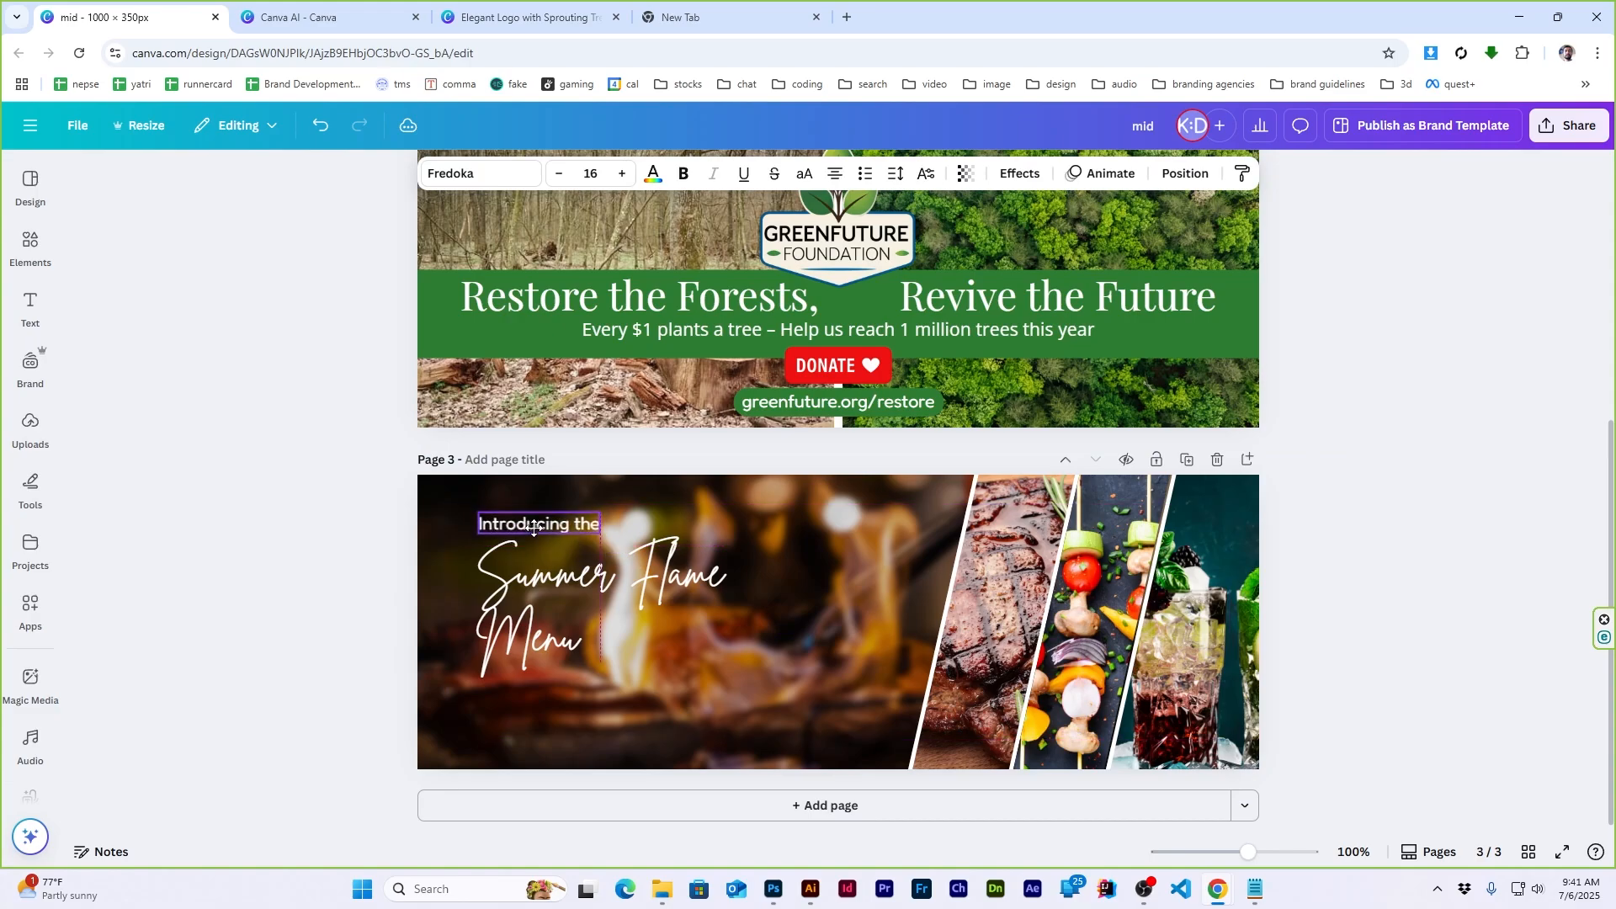
Change the "Introducing the" text to the Lato font and nudge it slightly right above the heading
click(518, 178)
click(171, 261)
text(lato)
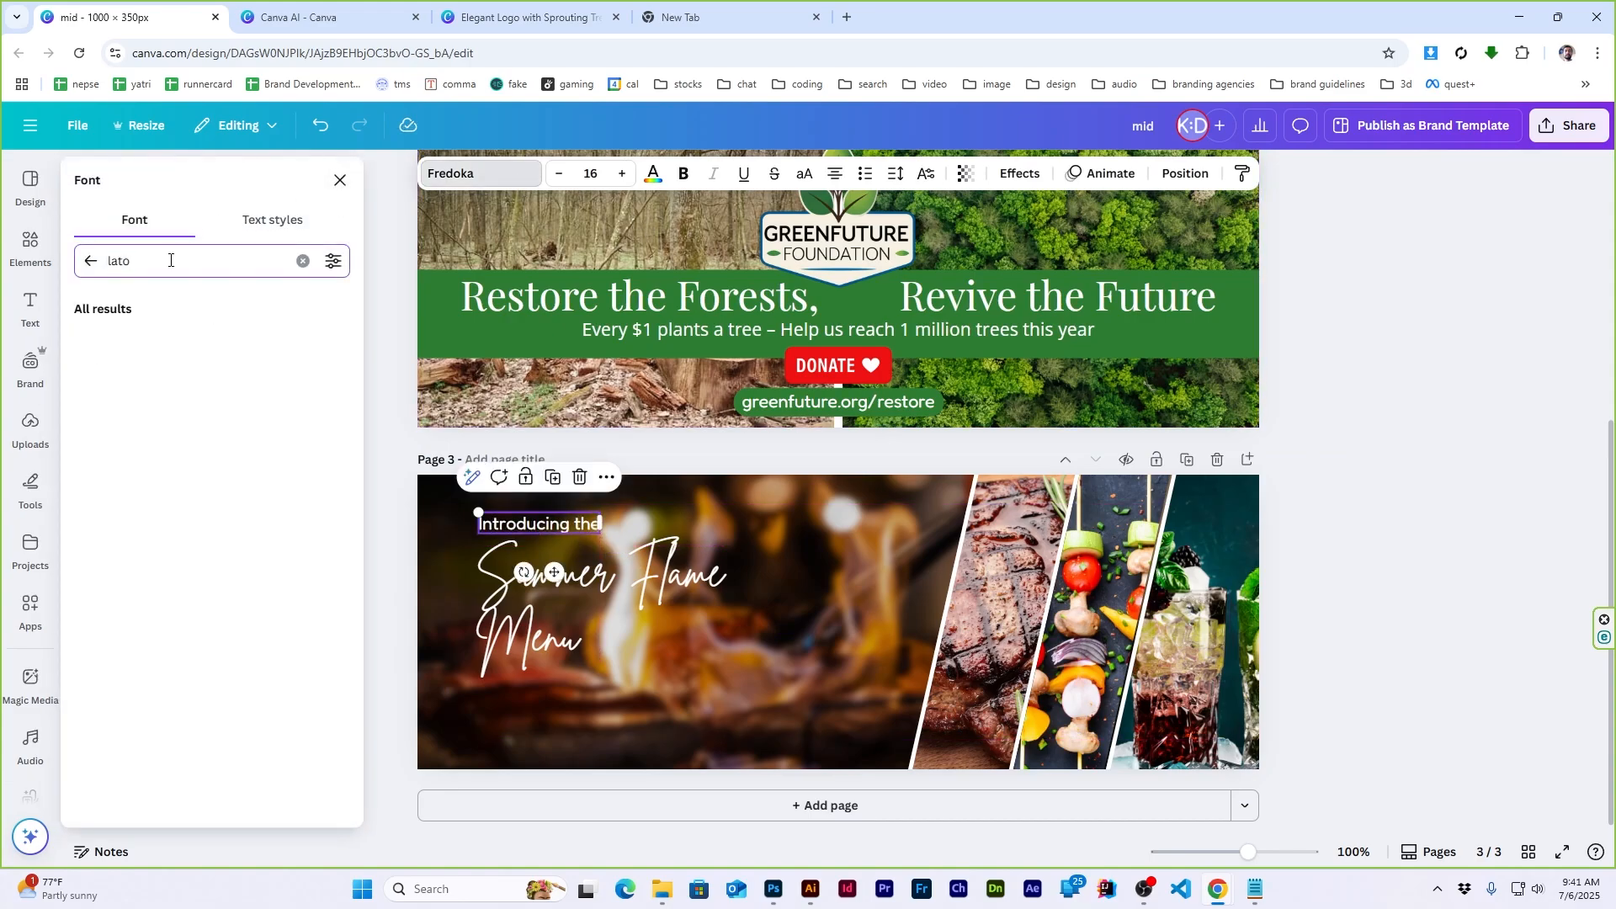
click(152, 341)
key(Escape)
drag(569, 526, 575, 526)
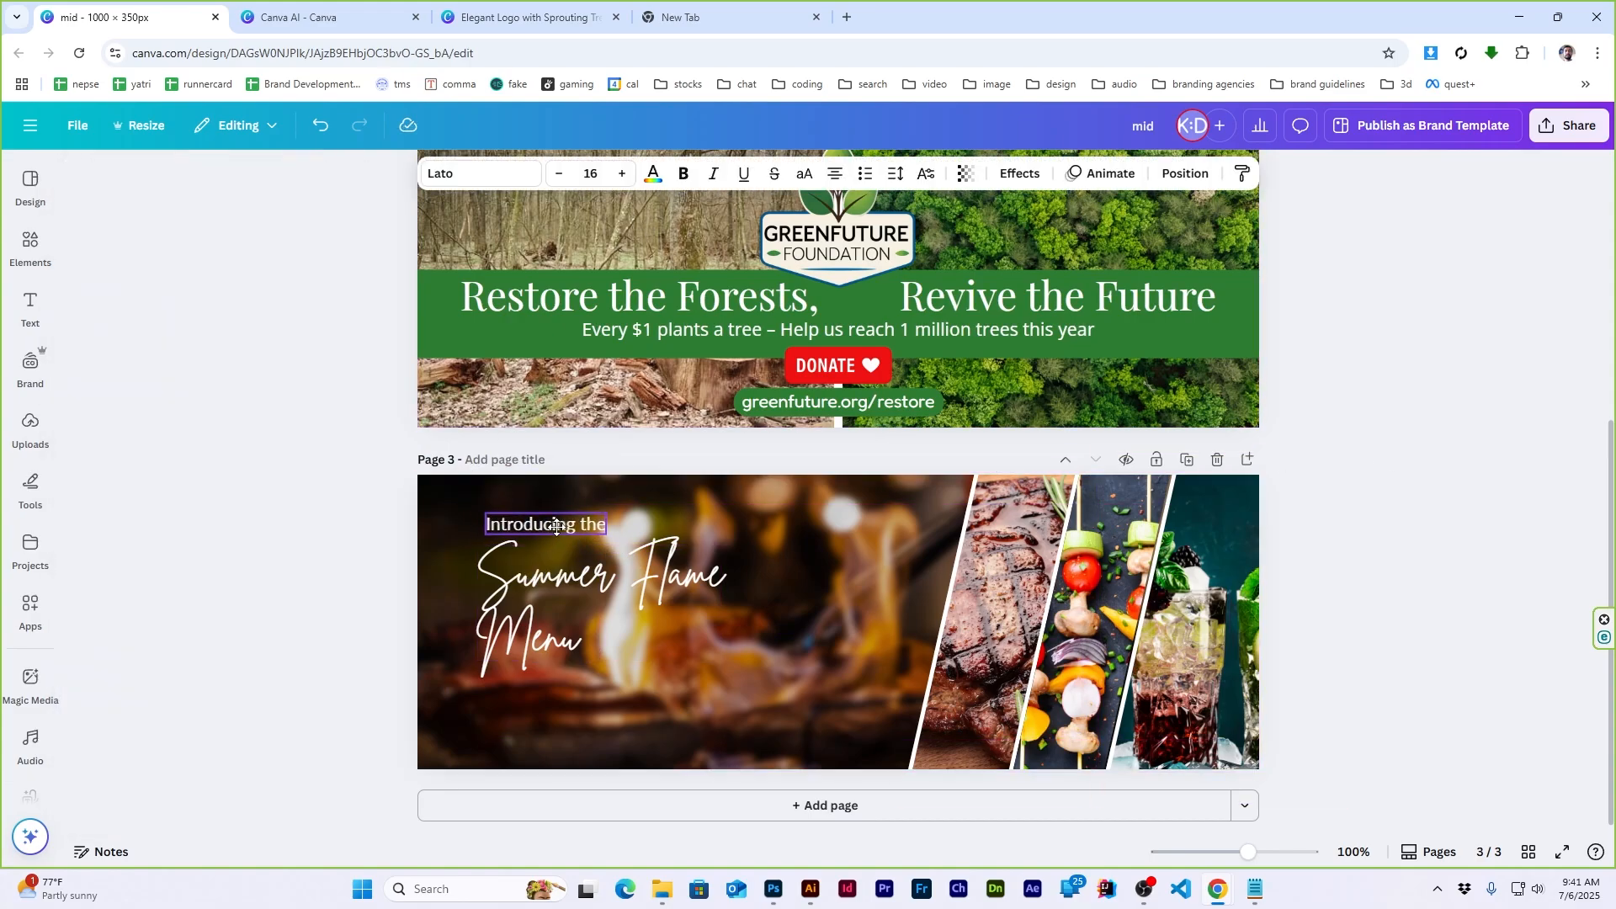
click(1369, 547)
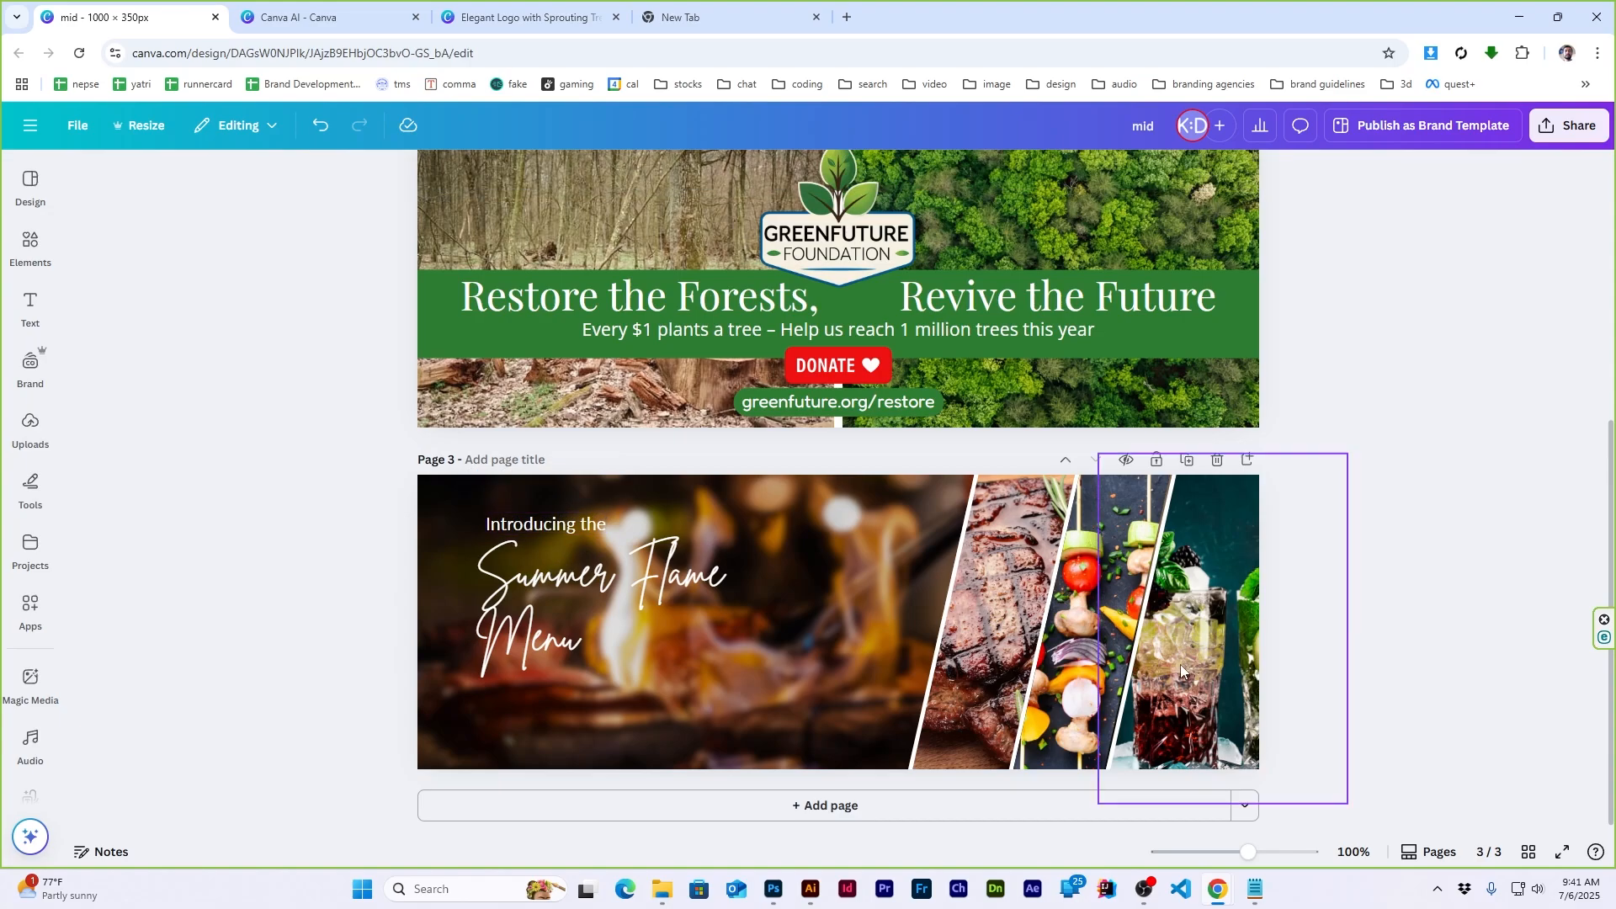
Review the brief's design and font notes and copy the subheadline "Fresh flavors. Fire-grilled. Only for a limited time"
click(1255, 889)
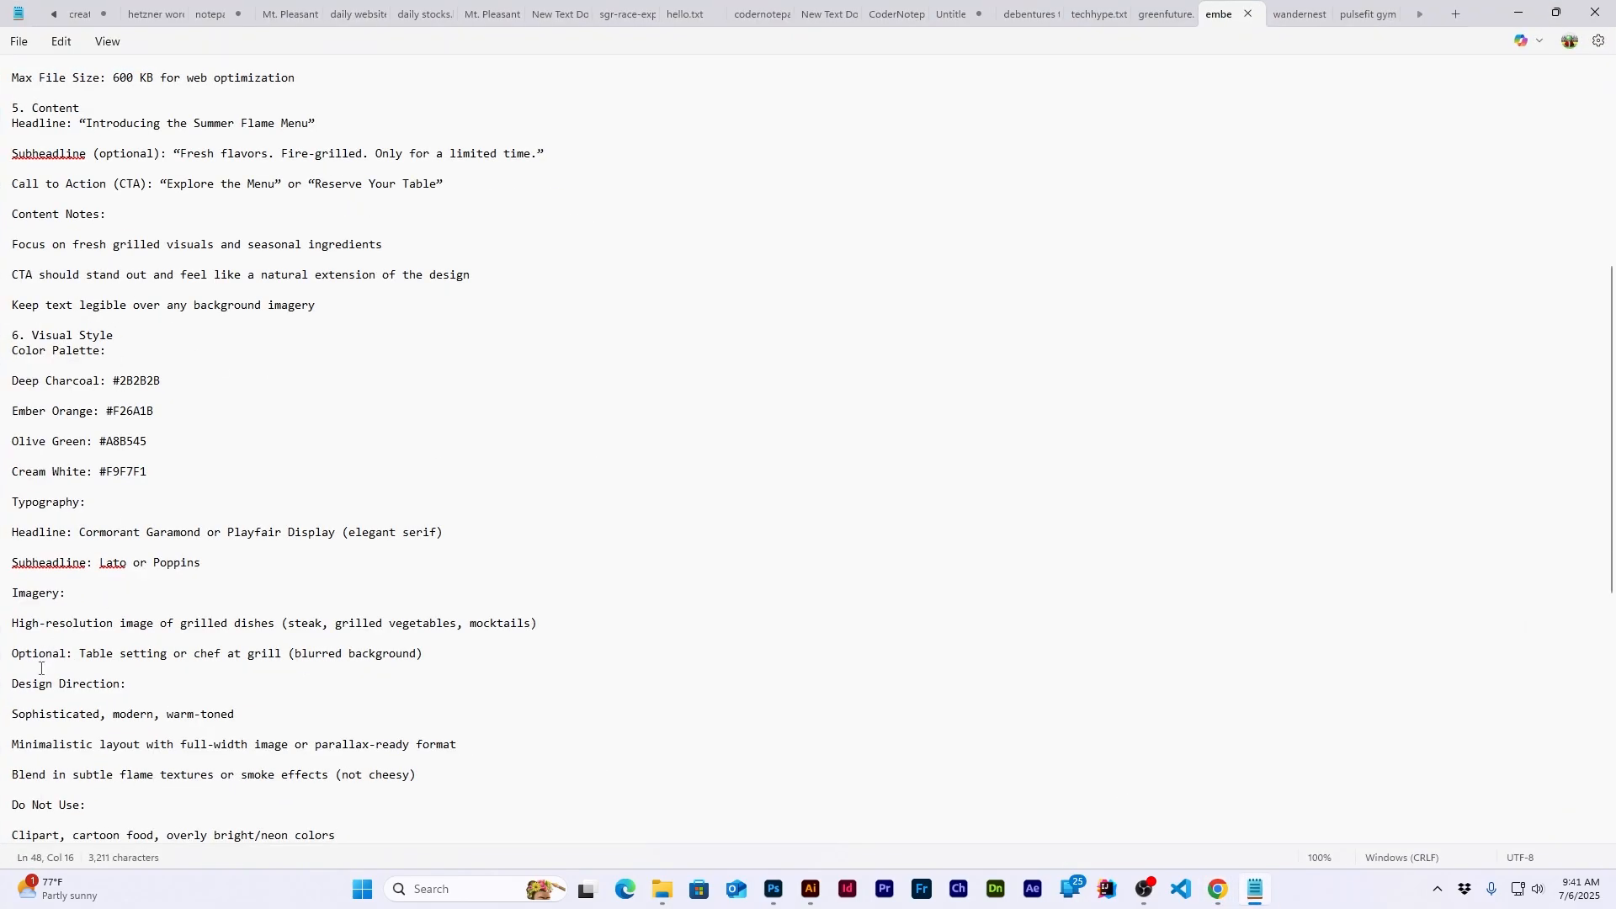
scroll(40, 669, down, 2)
scroll(41, 669, down, 3)
scroll(65, 534, up, 4)
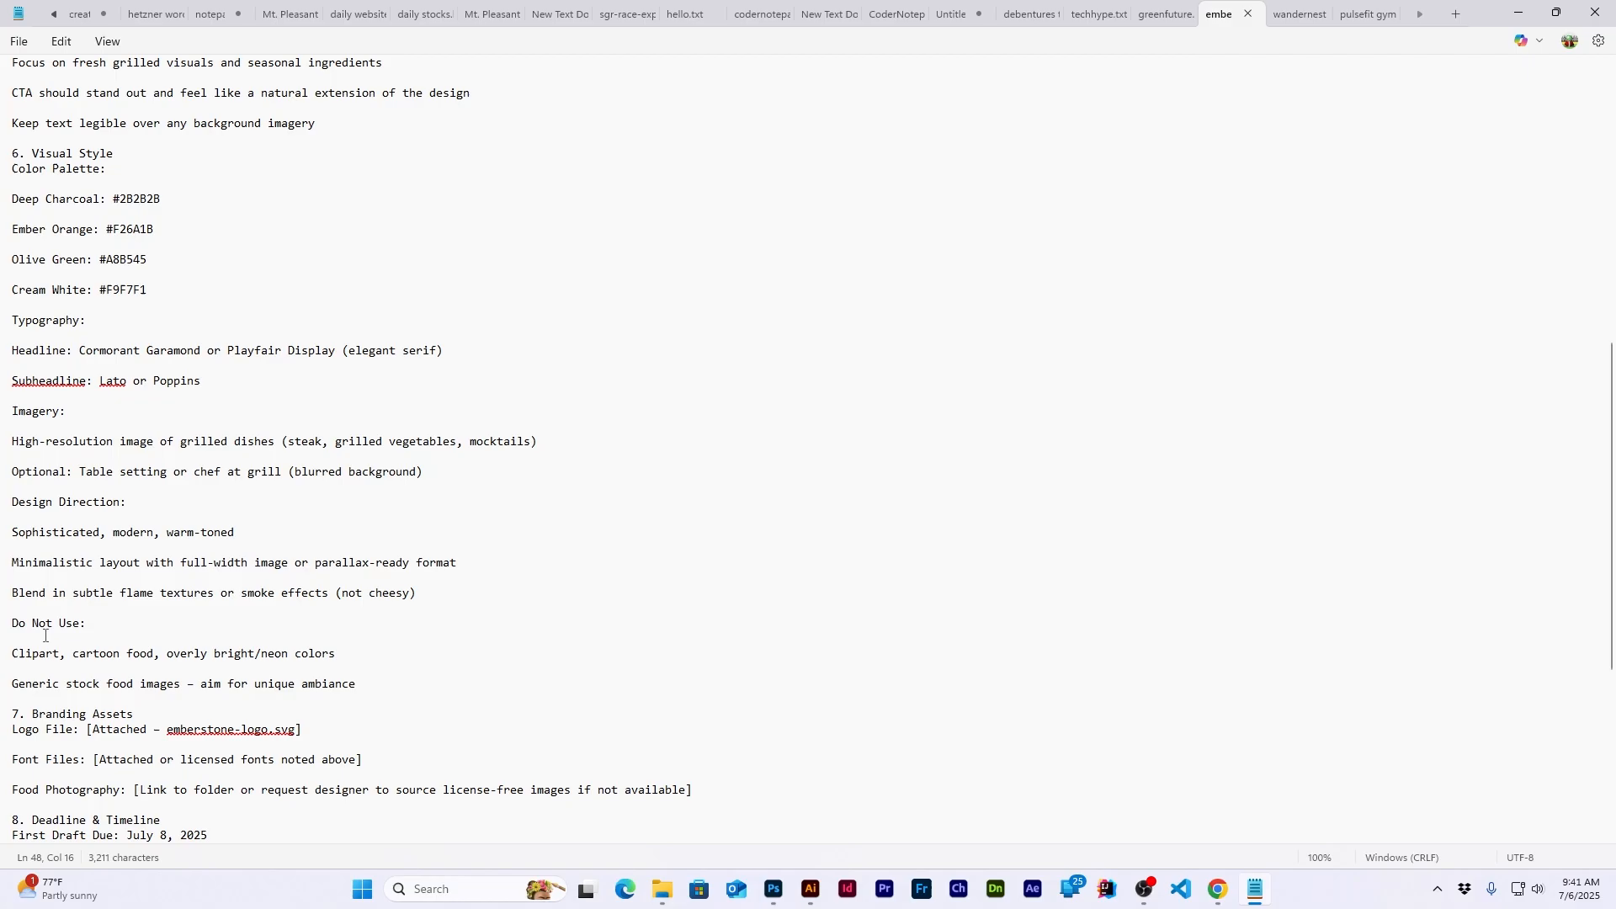
drag(99, 518, 180, 537)
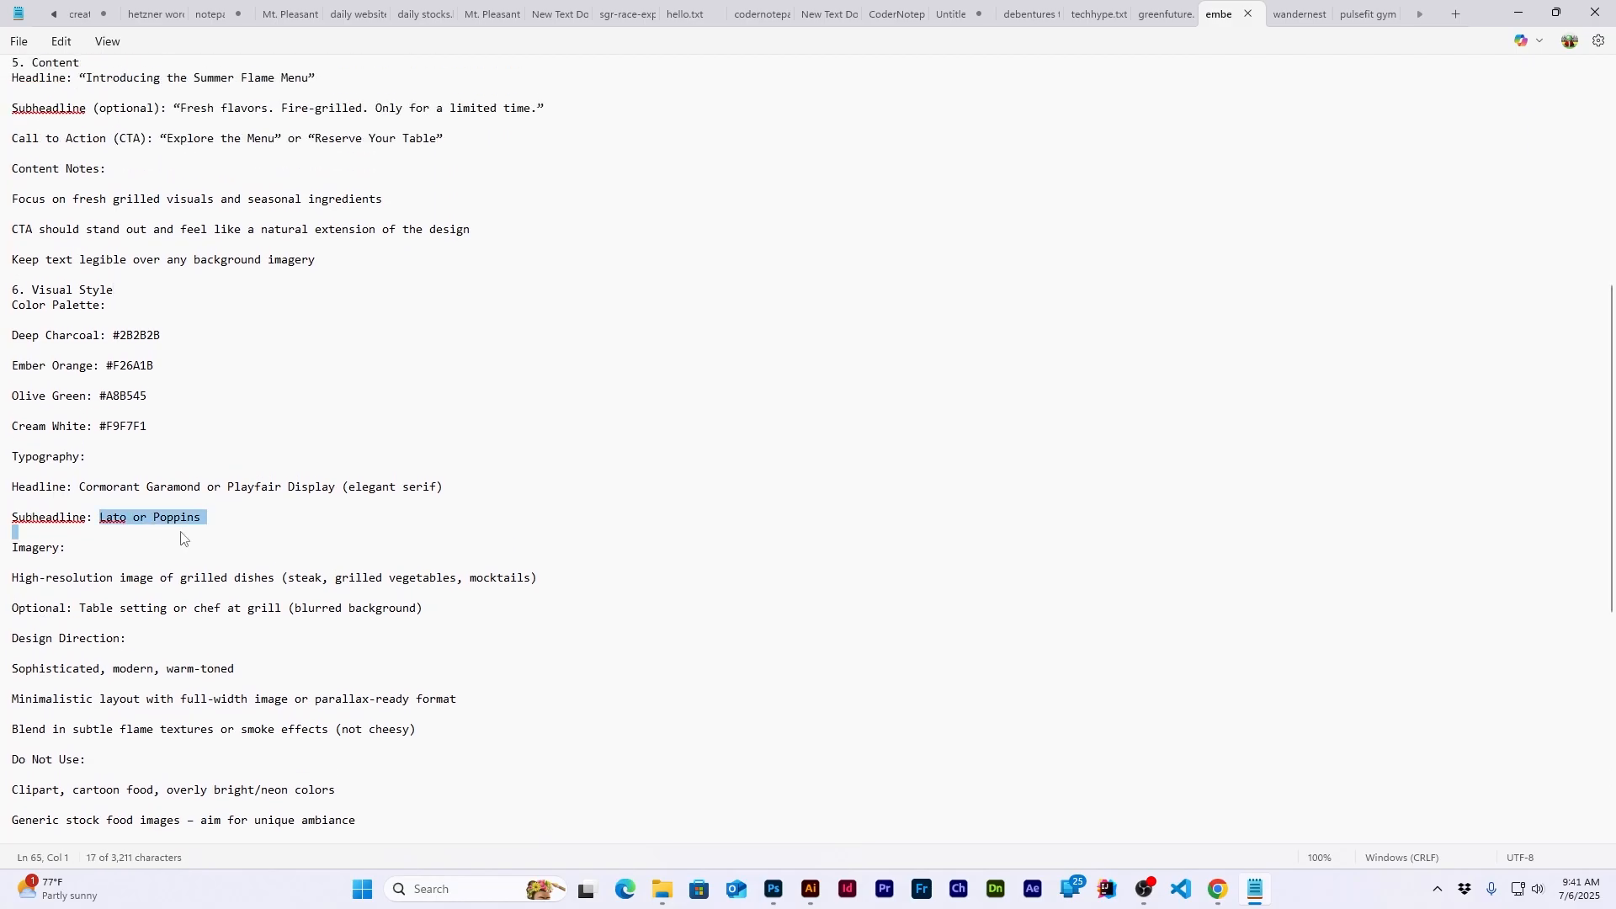
click(166, 488)
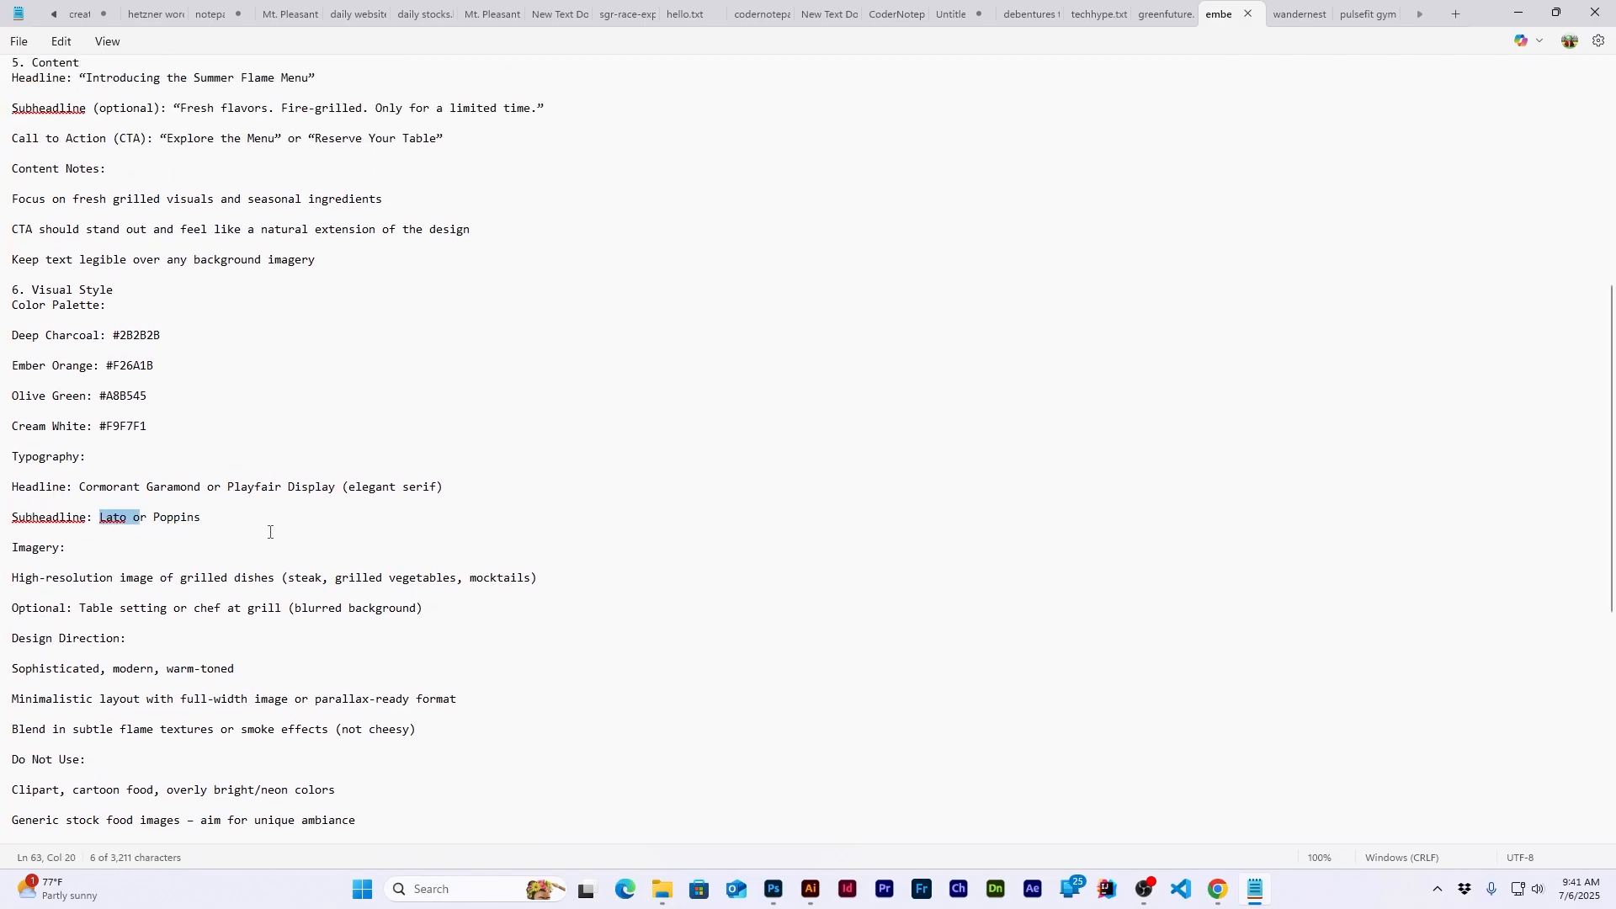
scroll(286, 545, up, 6)
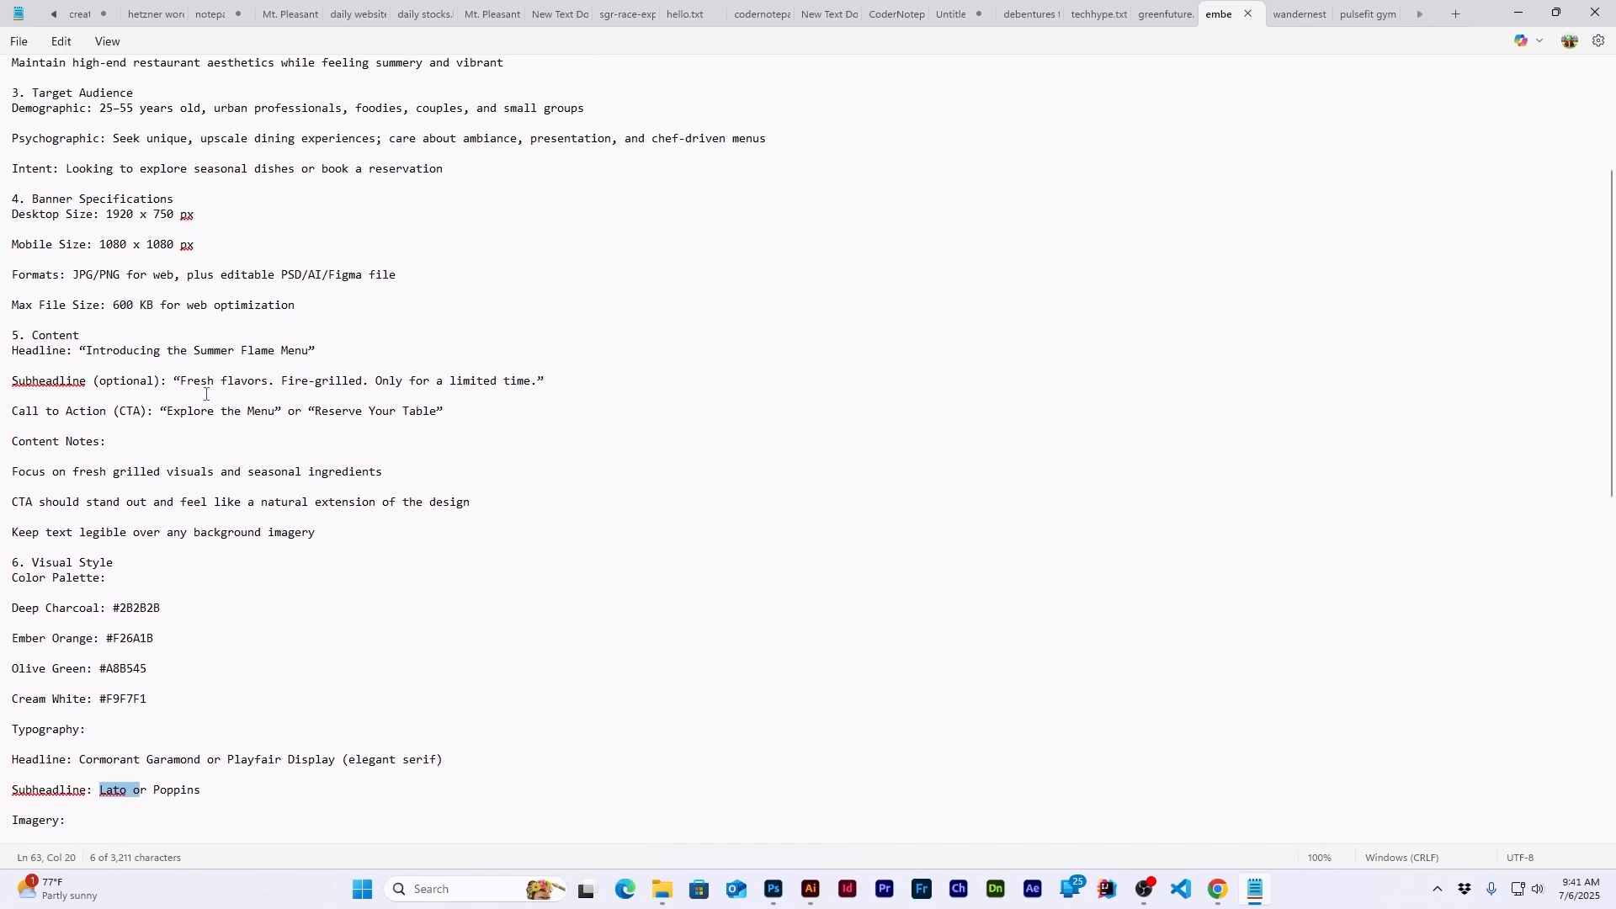
drag(218, 382, 516, 394)
key(ctrl+c)
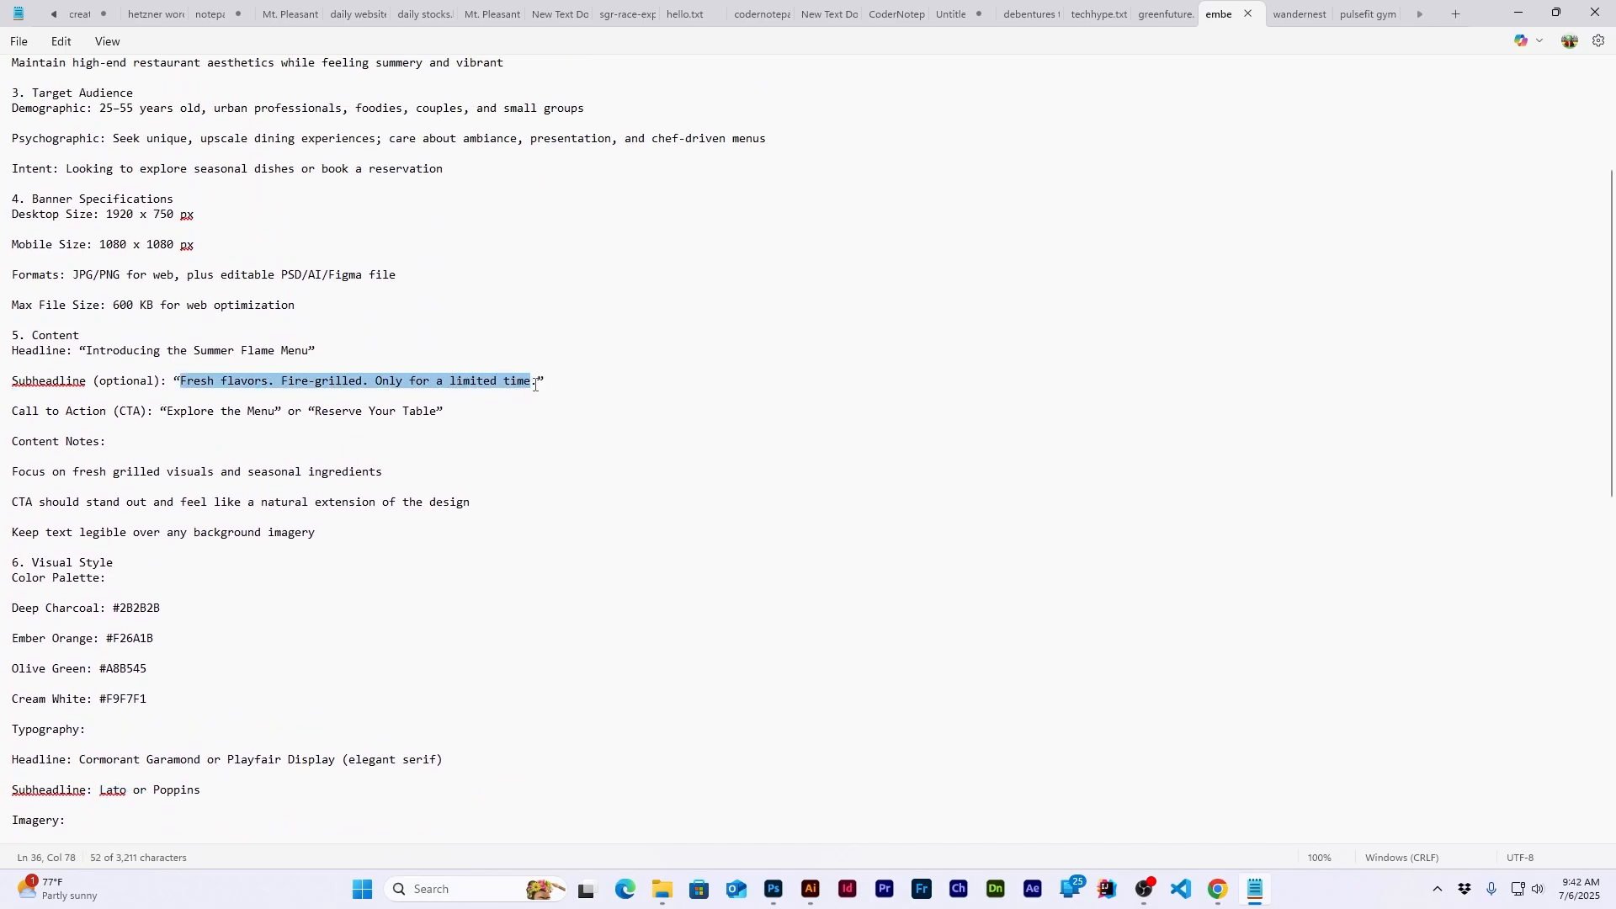
Duplicate the "Introducing the" text below the heading in Canva and replace its wording with the copied subheadline
click(1517, 11)
alt+drag(545, 524, 550, 724)
double_click(536, 707)
key(ctrl+v)
key(Escape)
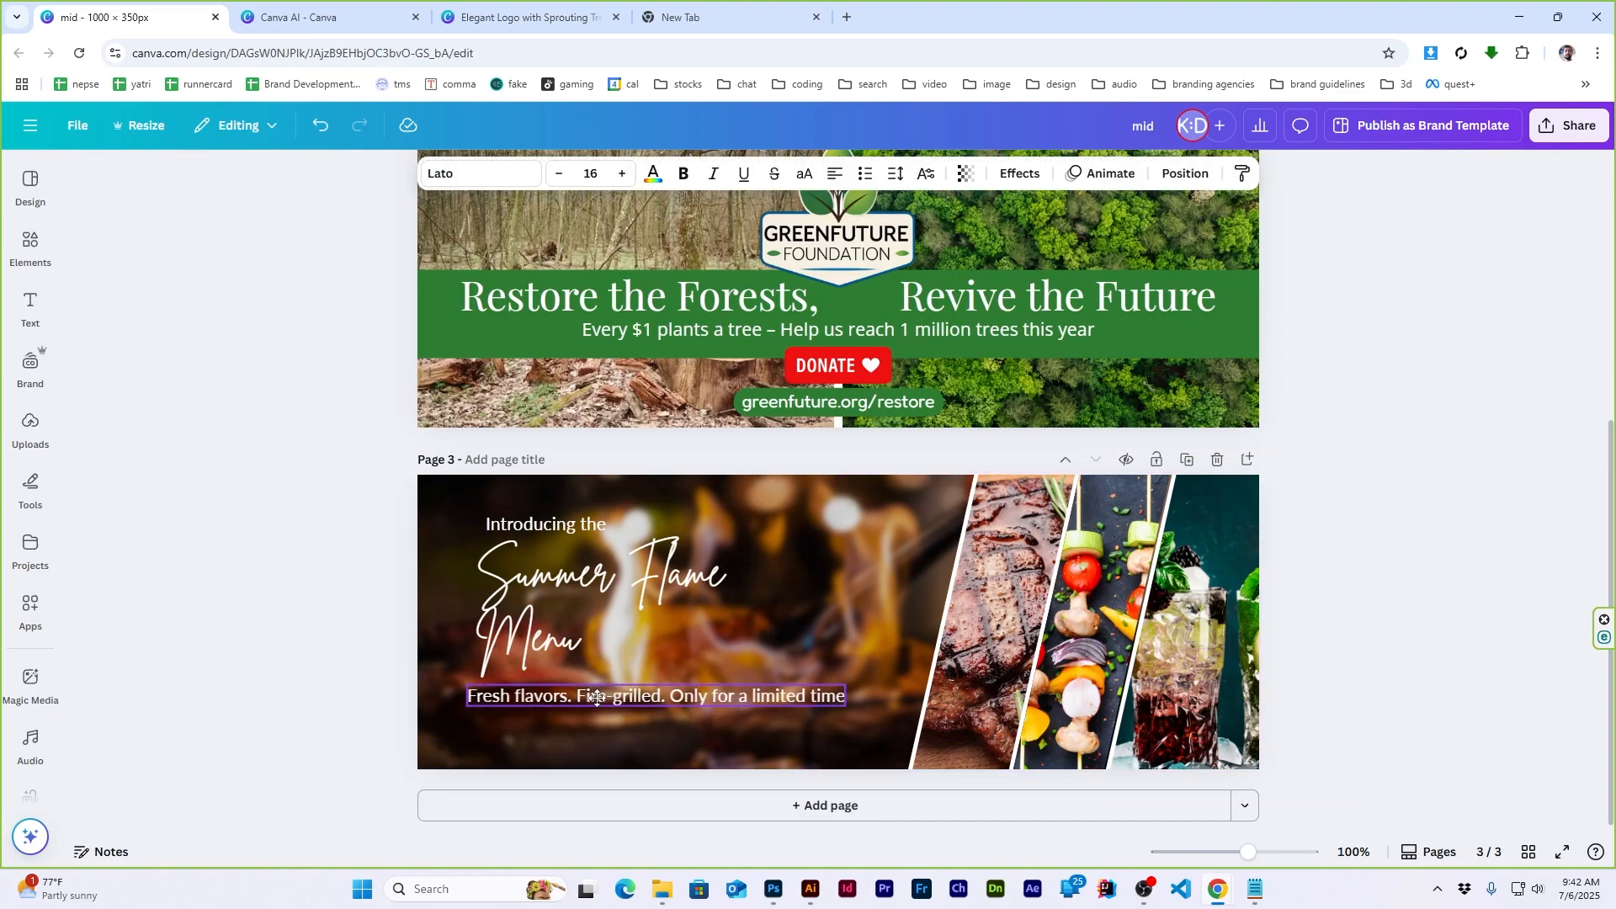
Nudge the subheadline right in line with the heading and narrow its box to about 345 px so it wraps
key(shift+Right)
key(shift+Right)
drag(854, 696, 772, 699)
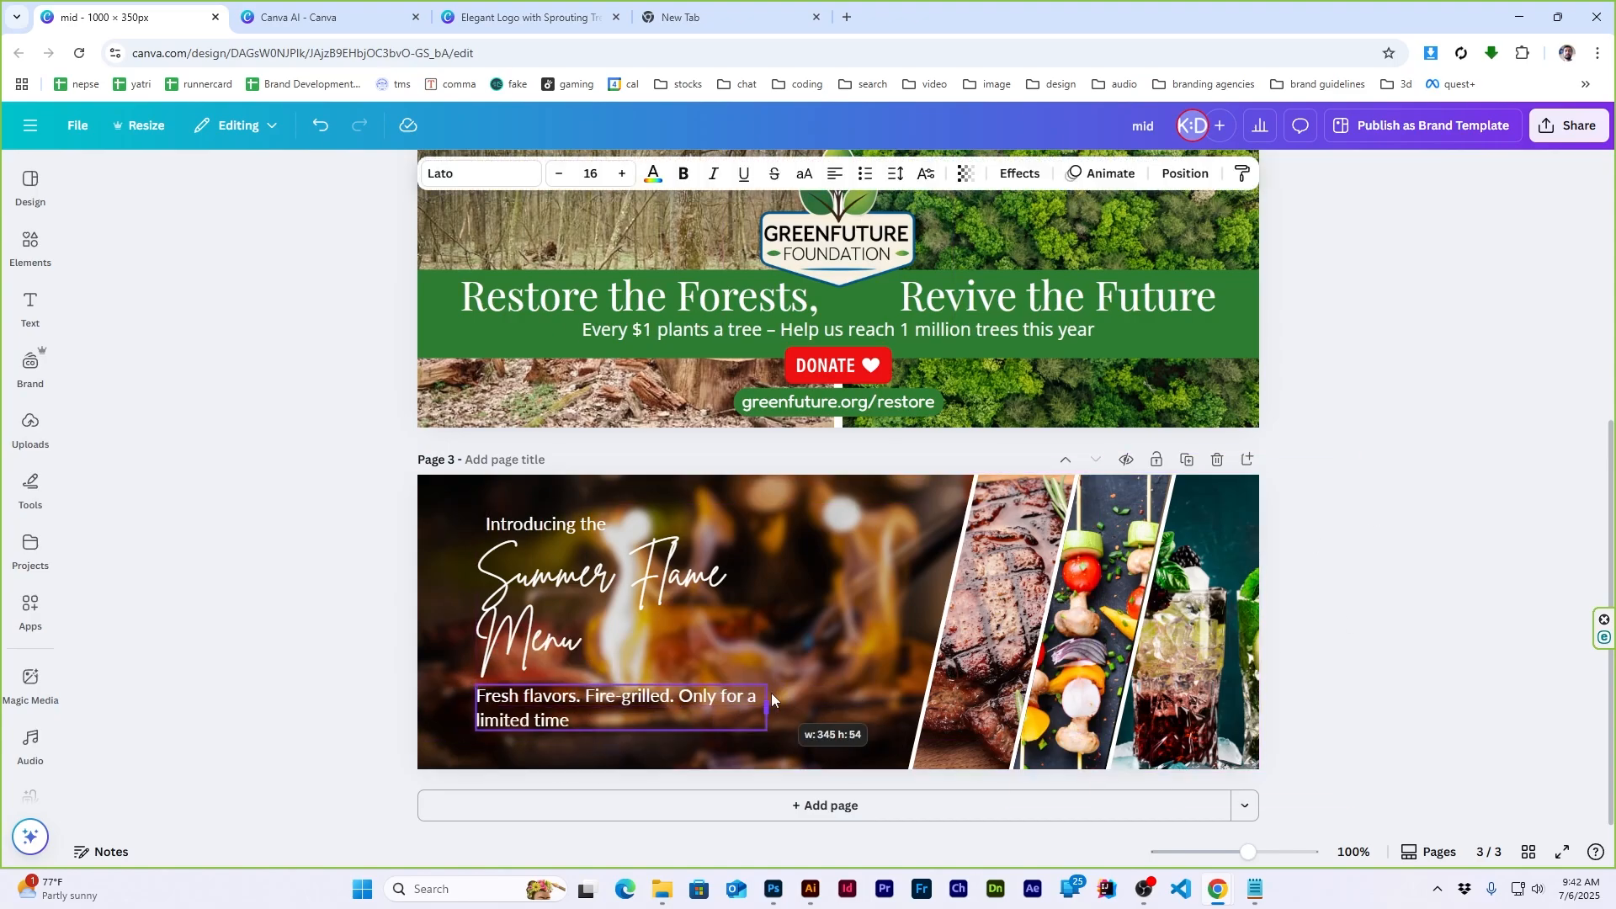
click(1400, 605)
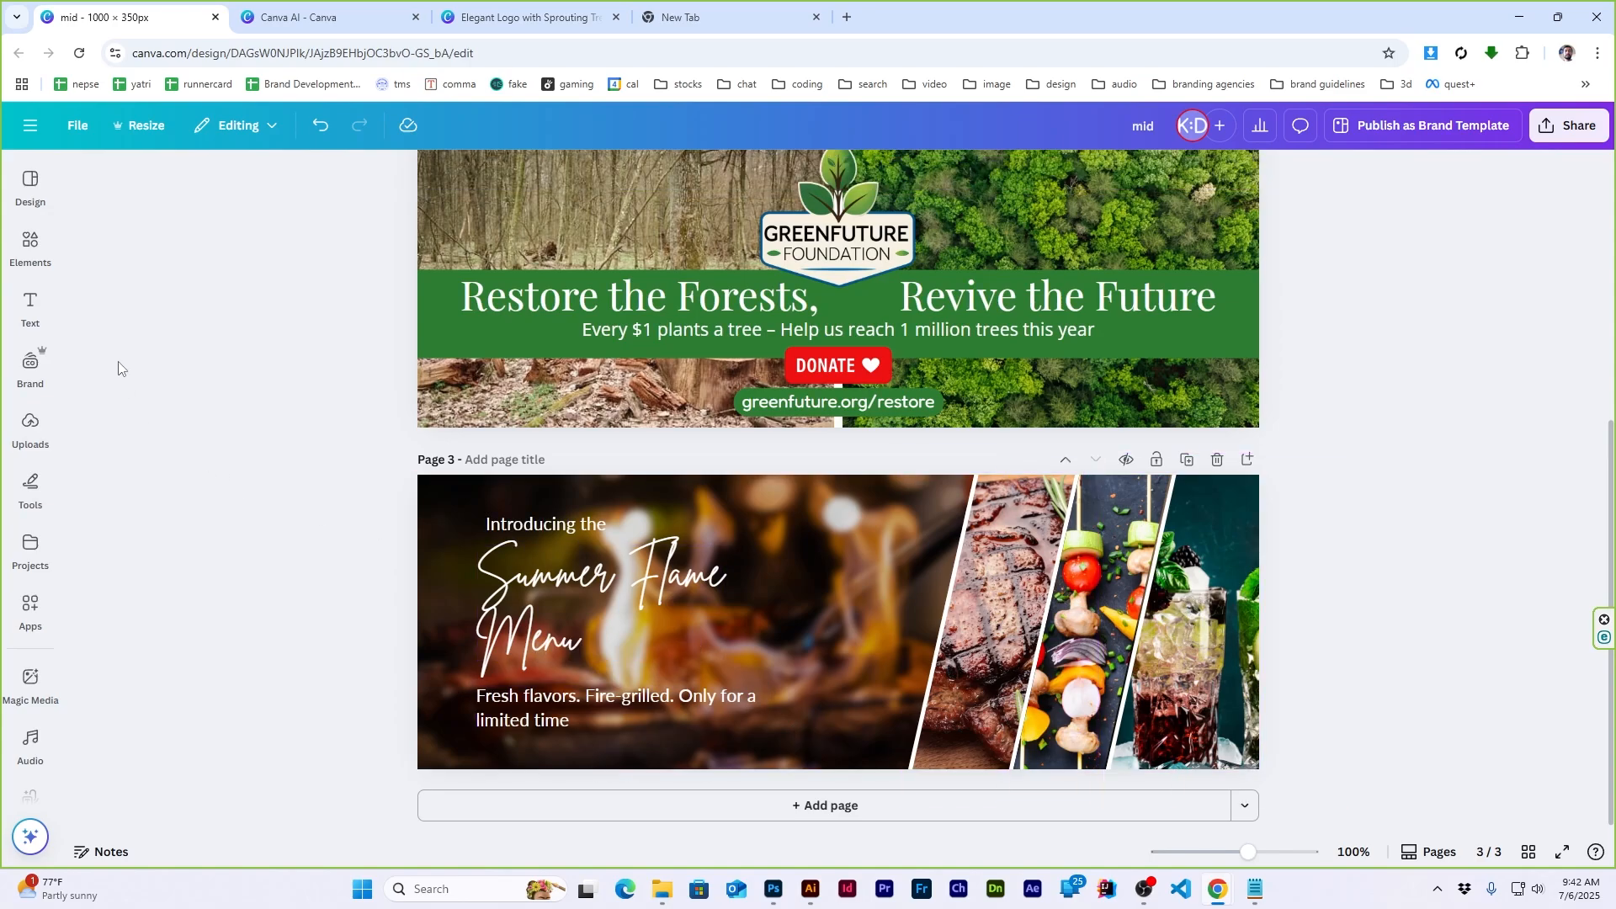
click(46, 252)
click(195, 187)
text(button)
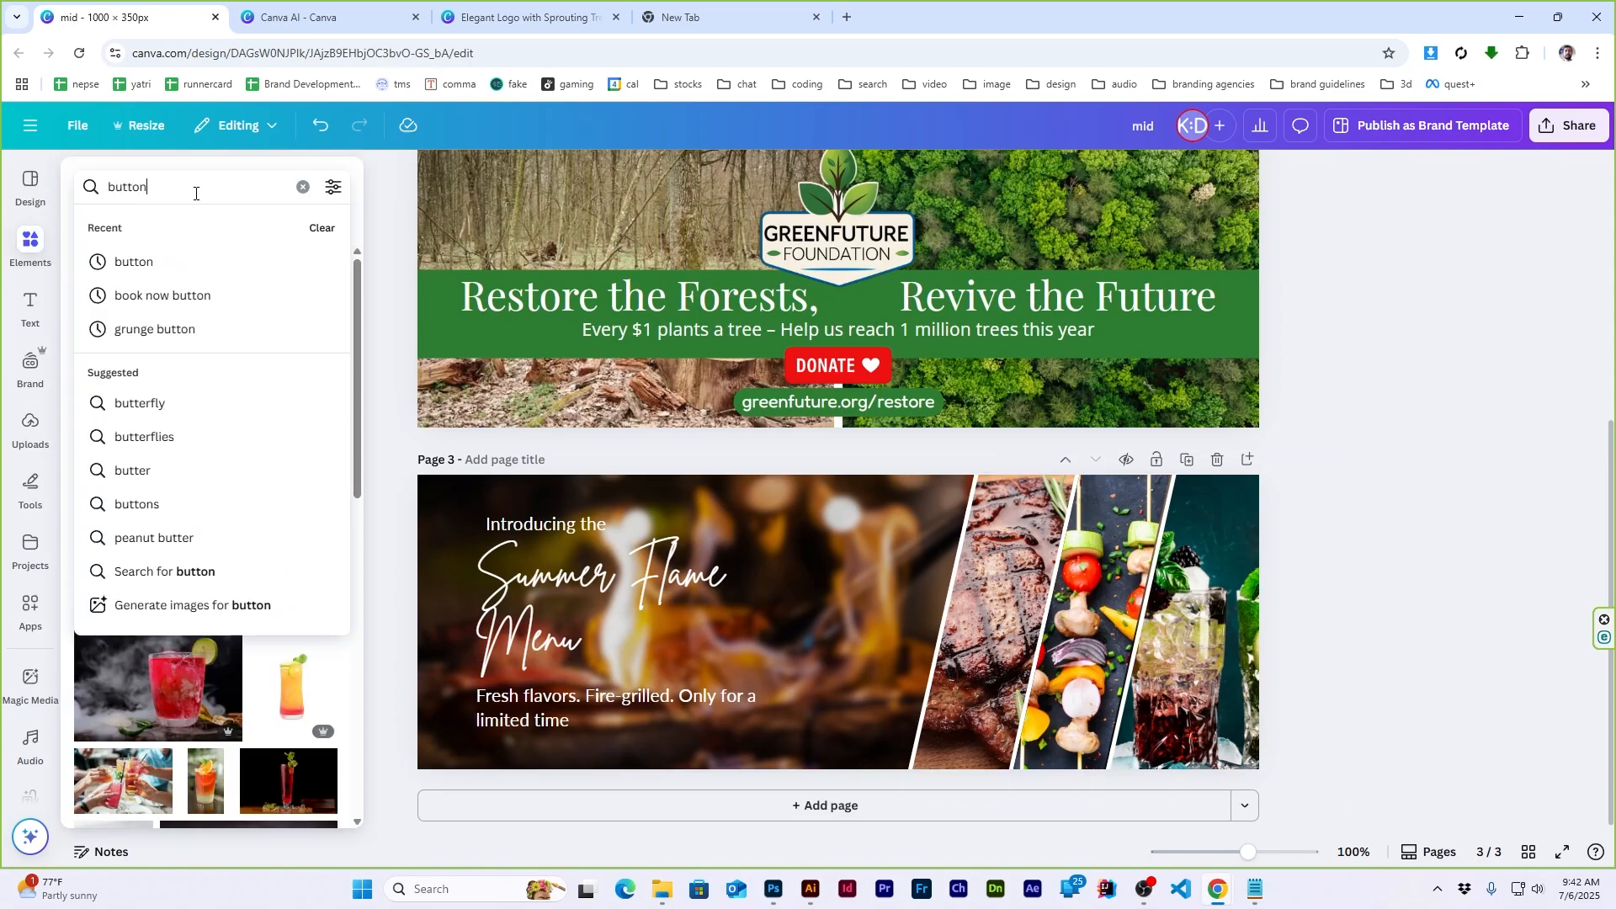
key(Return)
click(85, 229)
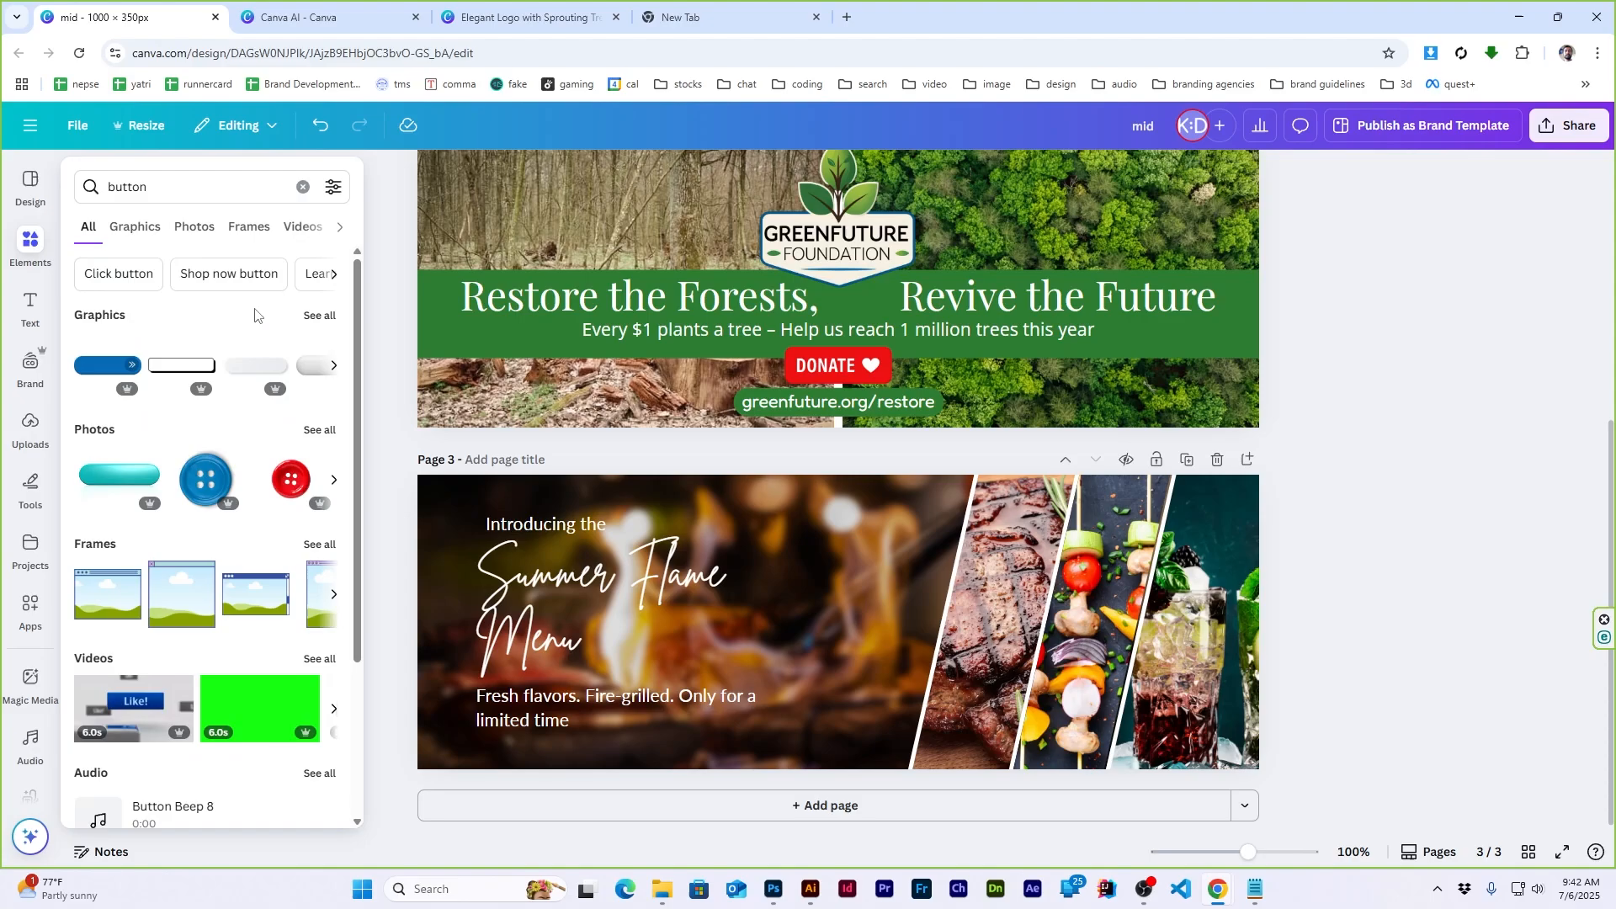
click(319, 315)
click(210, 434)
drag(1007, 567, 821, 639)
key(Delete)
click(42, 247)
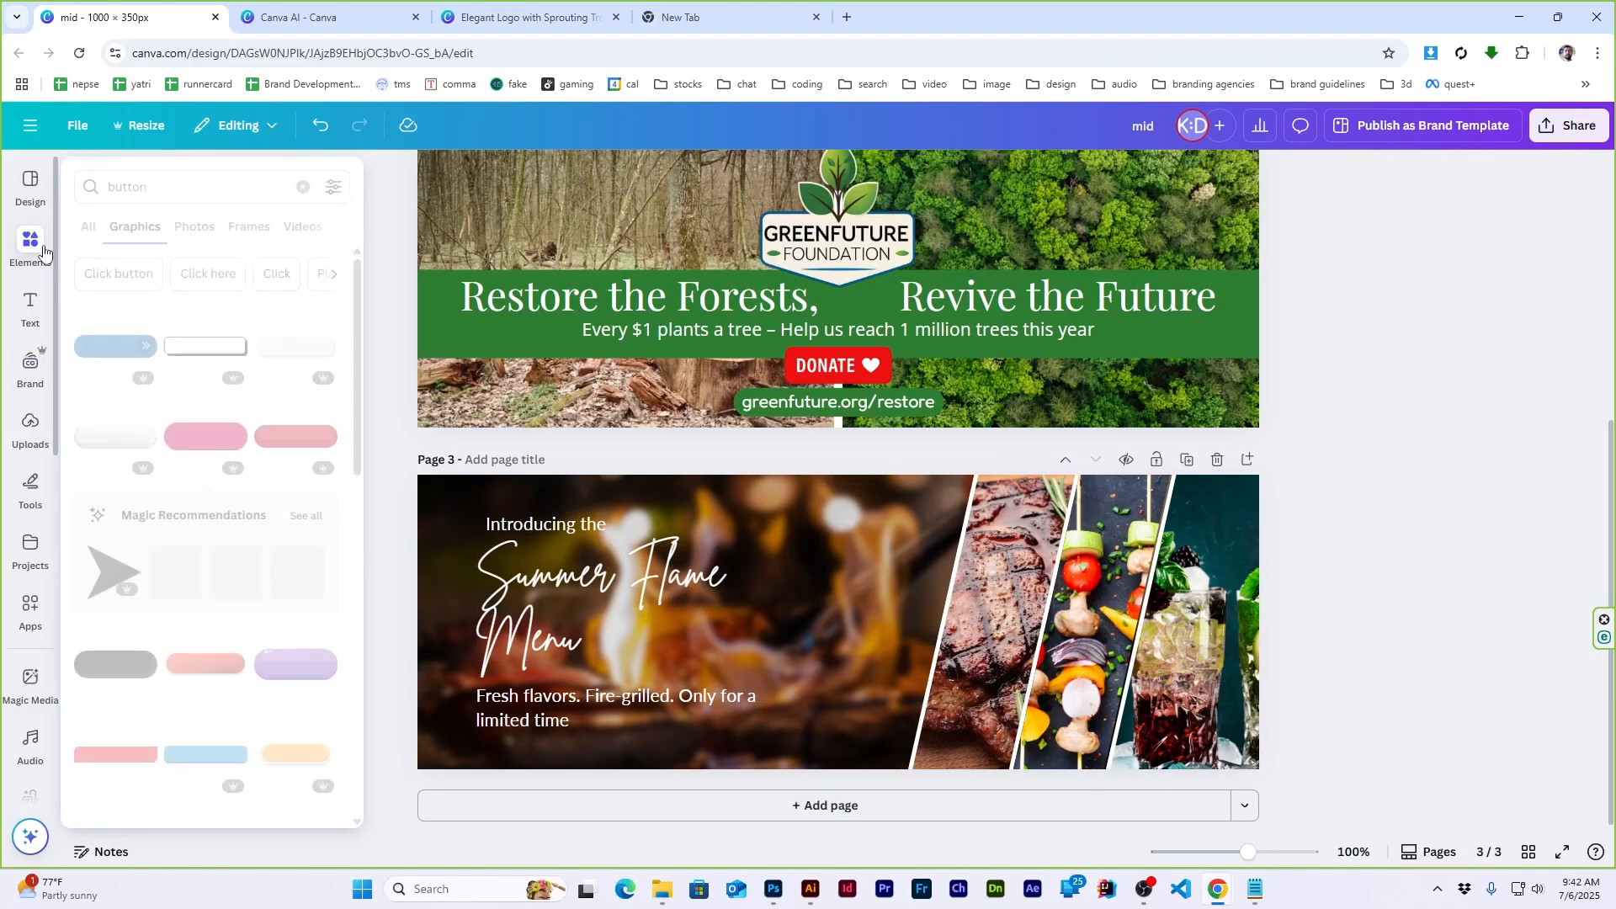
click(42, 249)
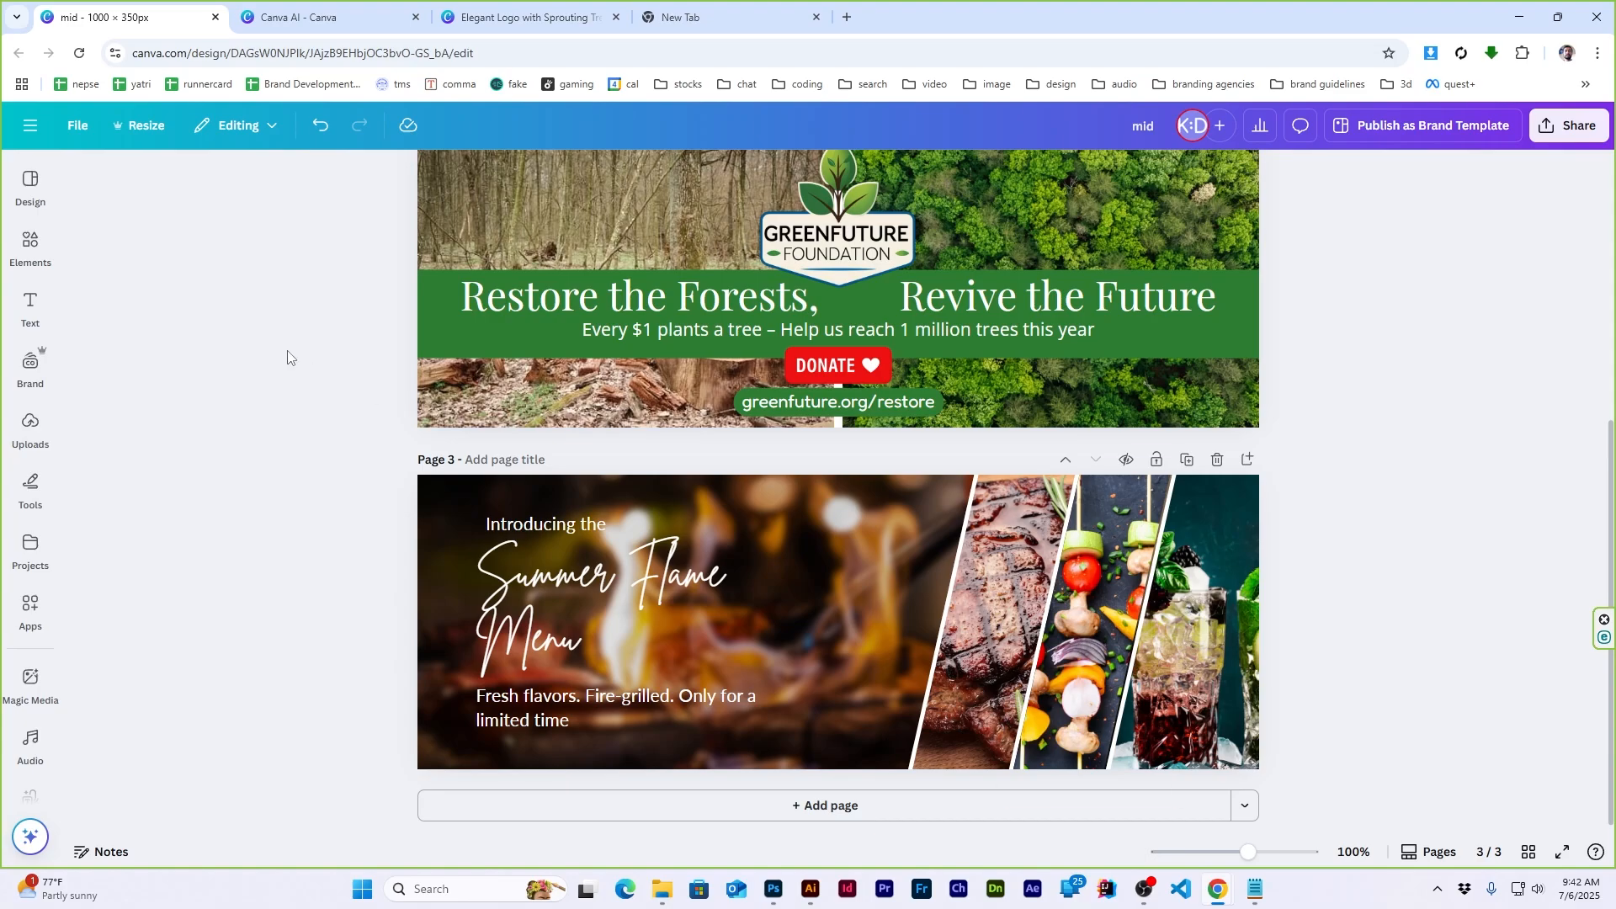
Search the photo elements for "chef" and place the cutout of the chef holding a salad between the headline and the steak photo
click(42, 247)
text(chef)
key(Return)
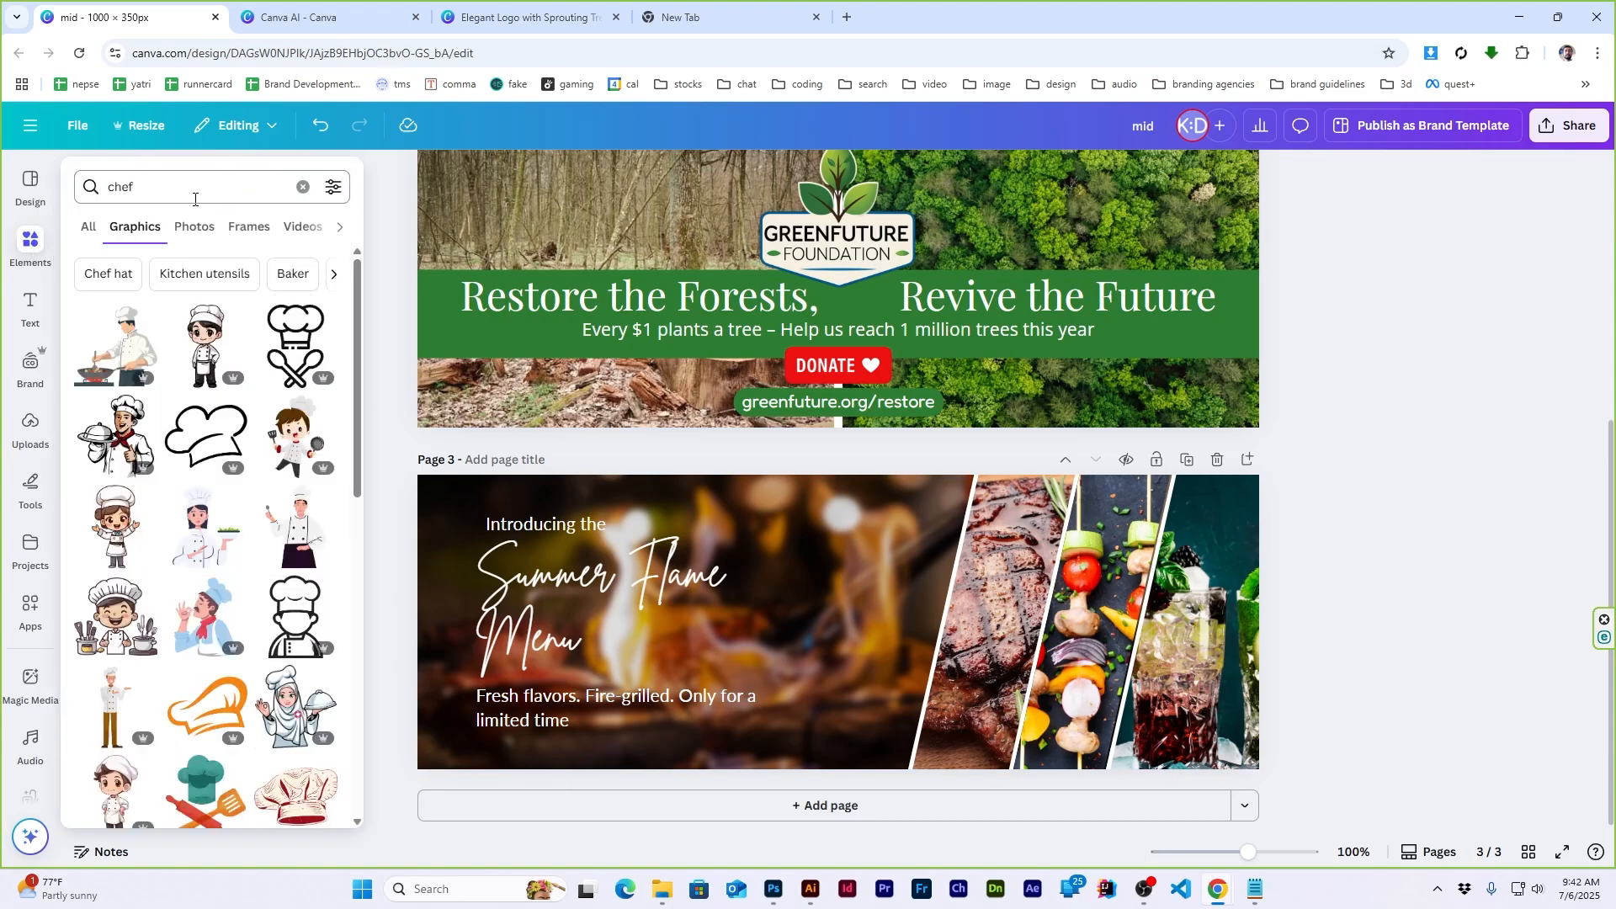
click(195, 226)
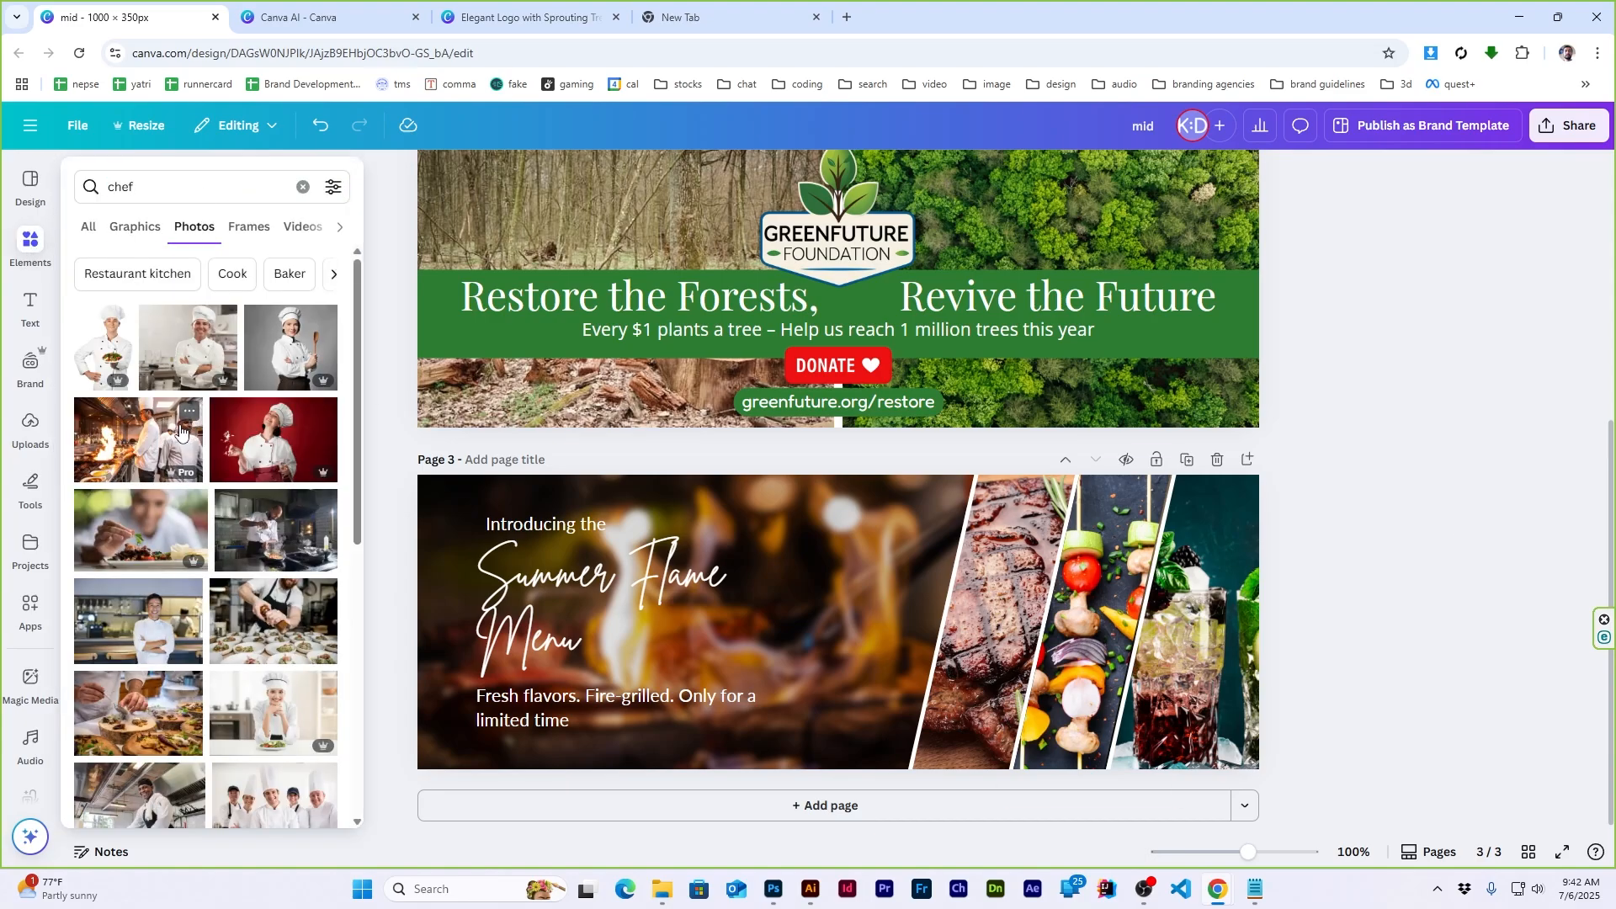
click(105, 345)
drag(919, 506, 1000, 385)
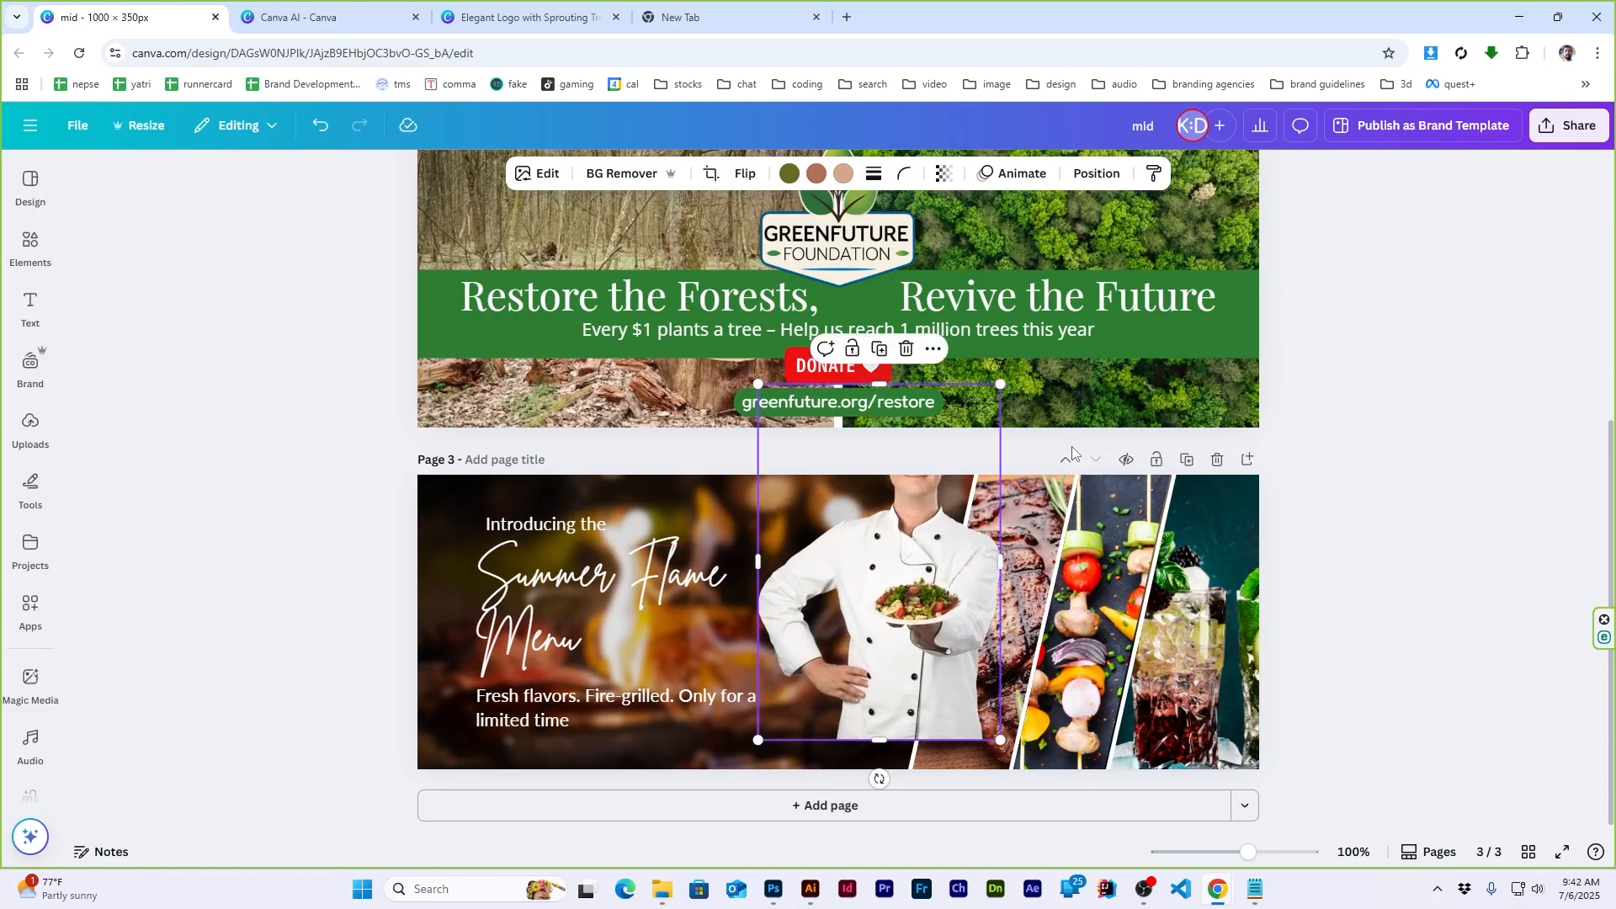
drag(961, 579, 927, 671)
click(1410, 505)
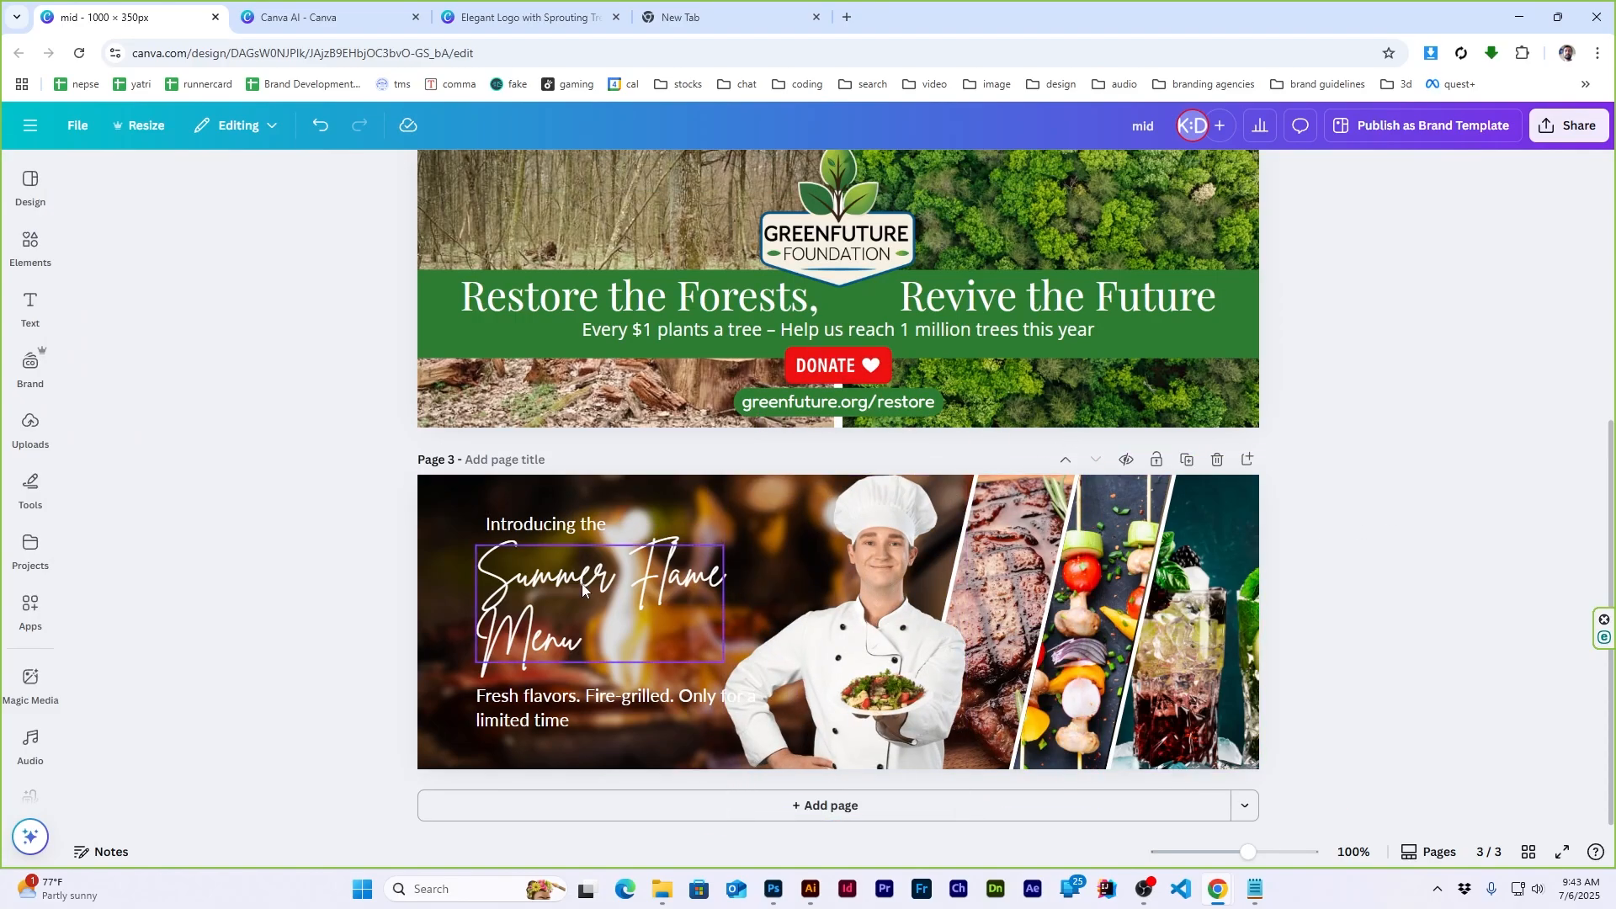
Recolor the word "Flame" in the heading to the yellow from the document colors
double_click(690, 565)
click(653, 174)
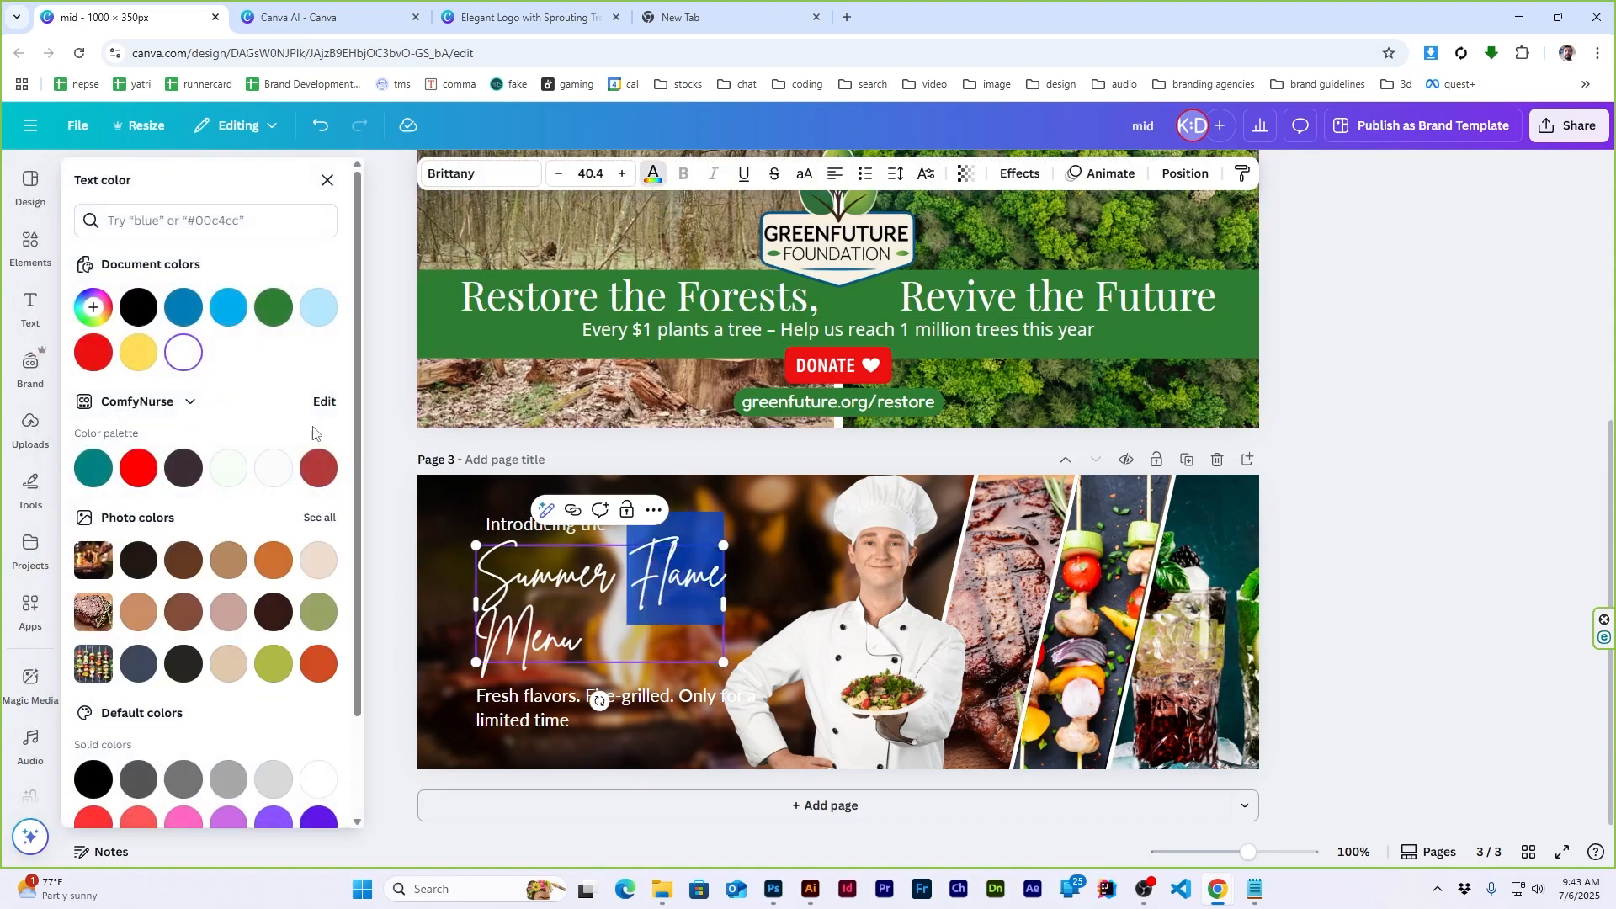
click(1403, 504)
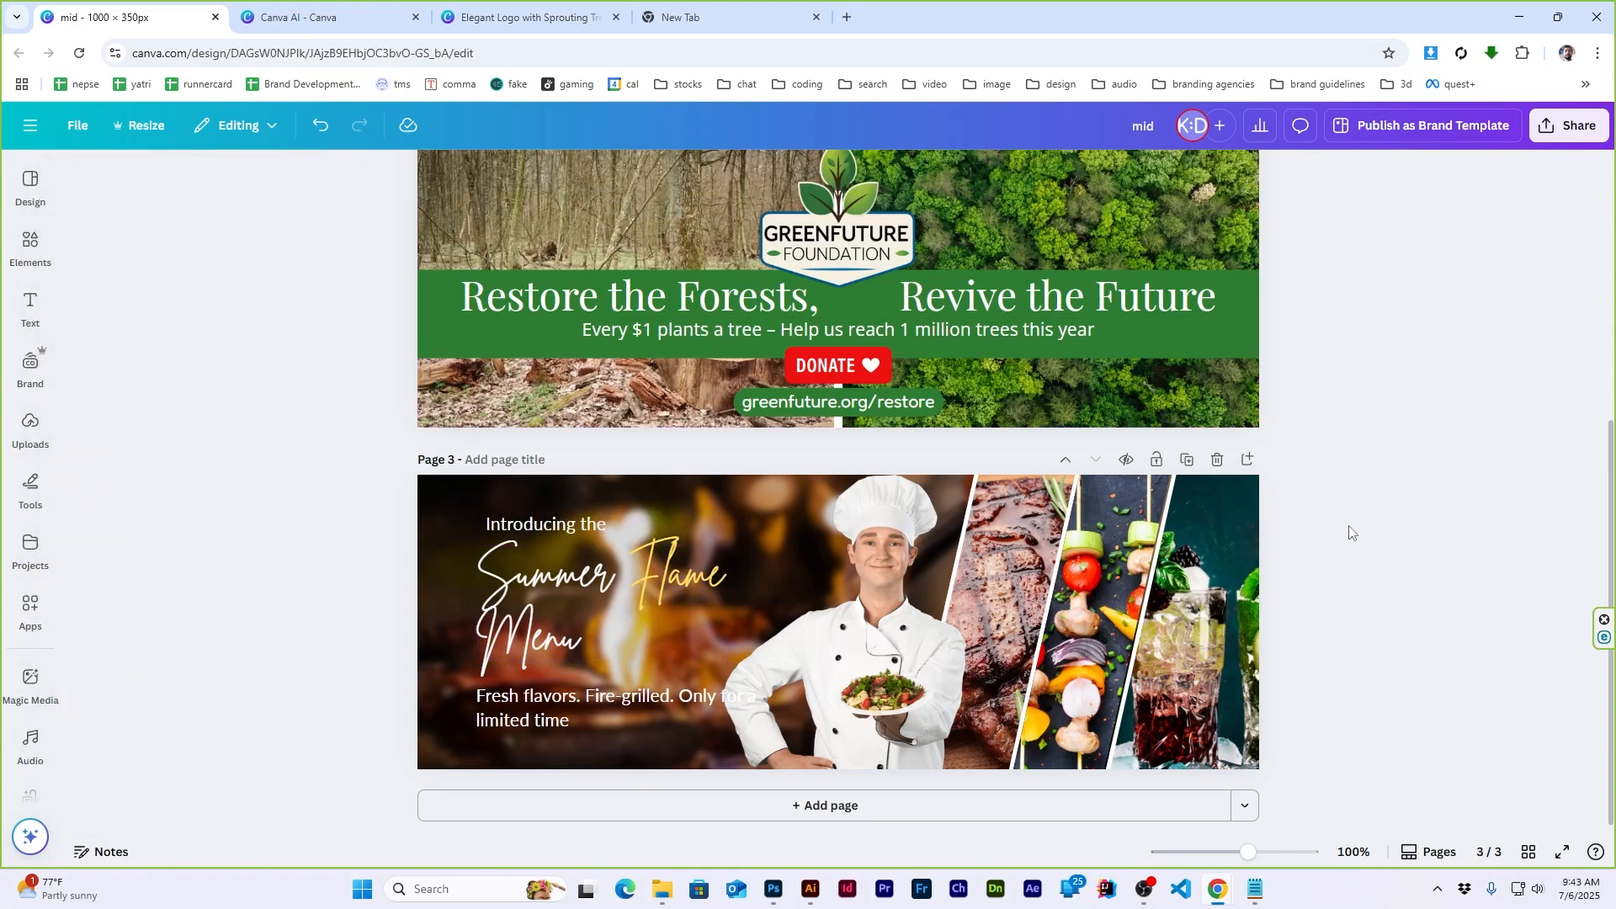
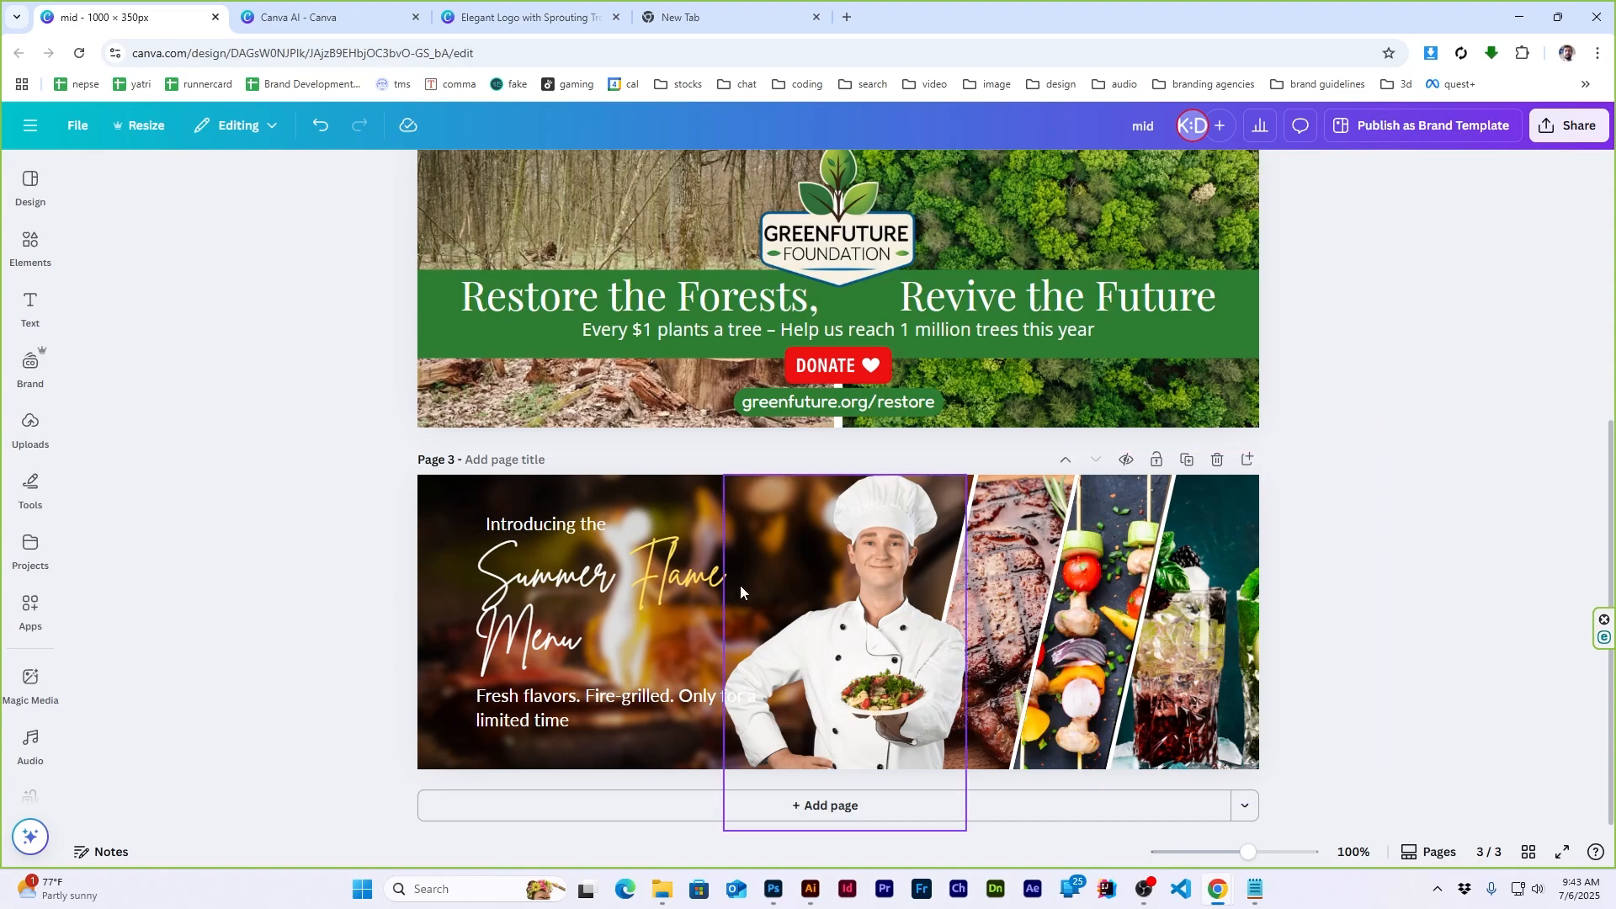
Label the three slanted food photos "Steak", "Veggies" and "Mocktail" near their lower edges, using duplicates of the subheadline text
double_click(785, 598)
alt+drag(580, 707, 1173, 744)
text(Steak)
click(1538, 512)
double_click(1064, 742)
text(Veggies)
click(1313, 716)
double_click(1173, 743)
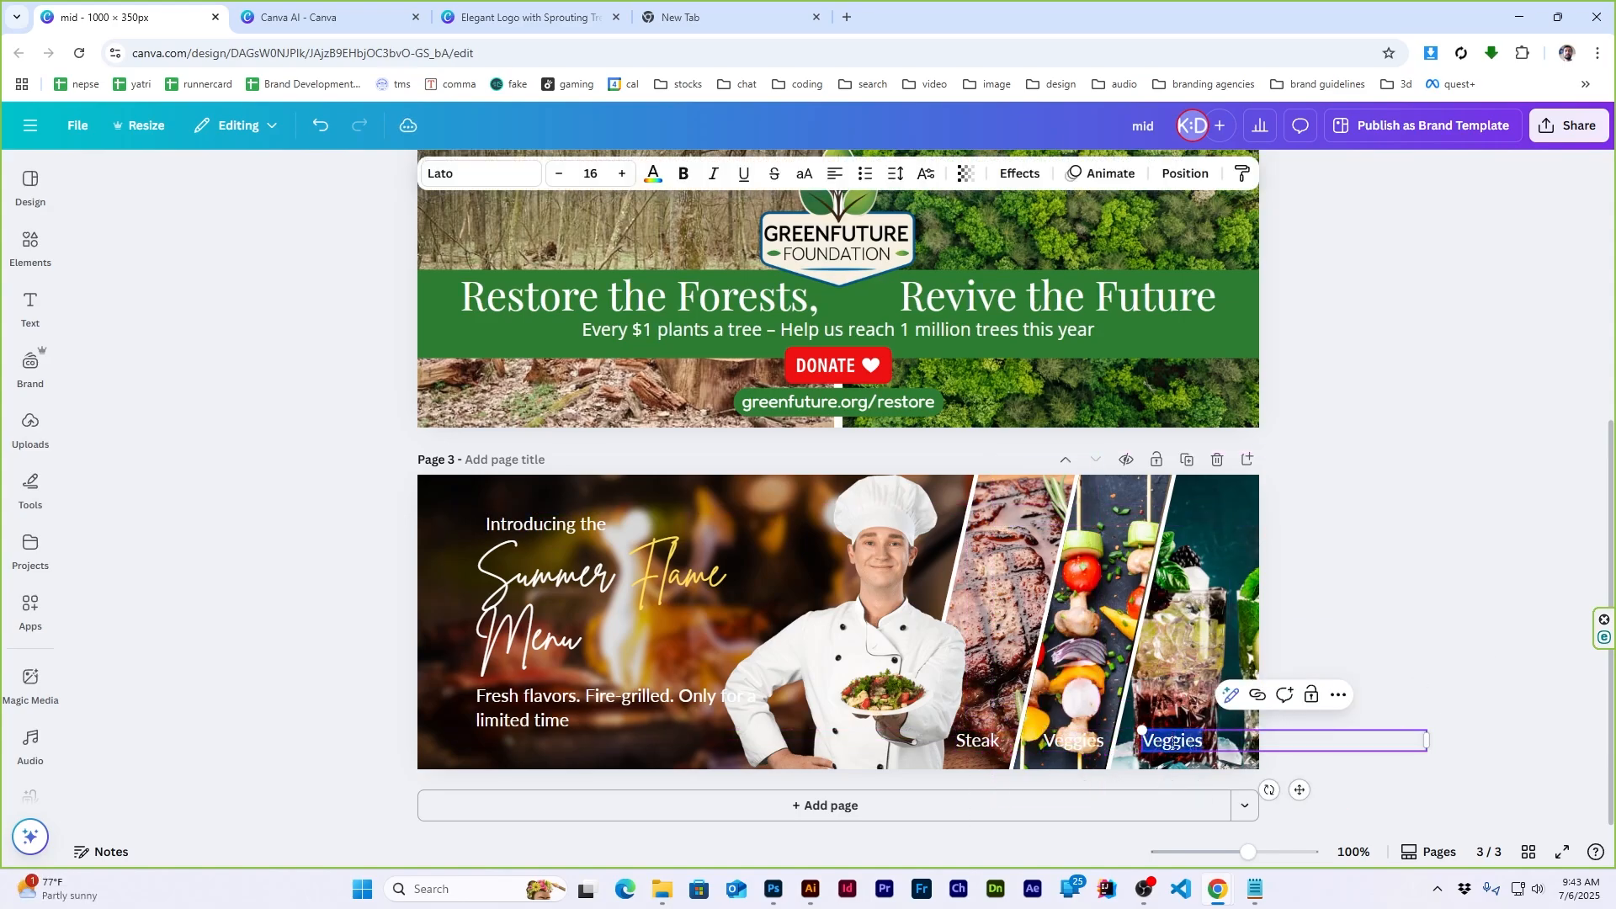
text(Mocktail)
click(1428, 531)
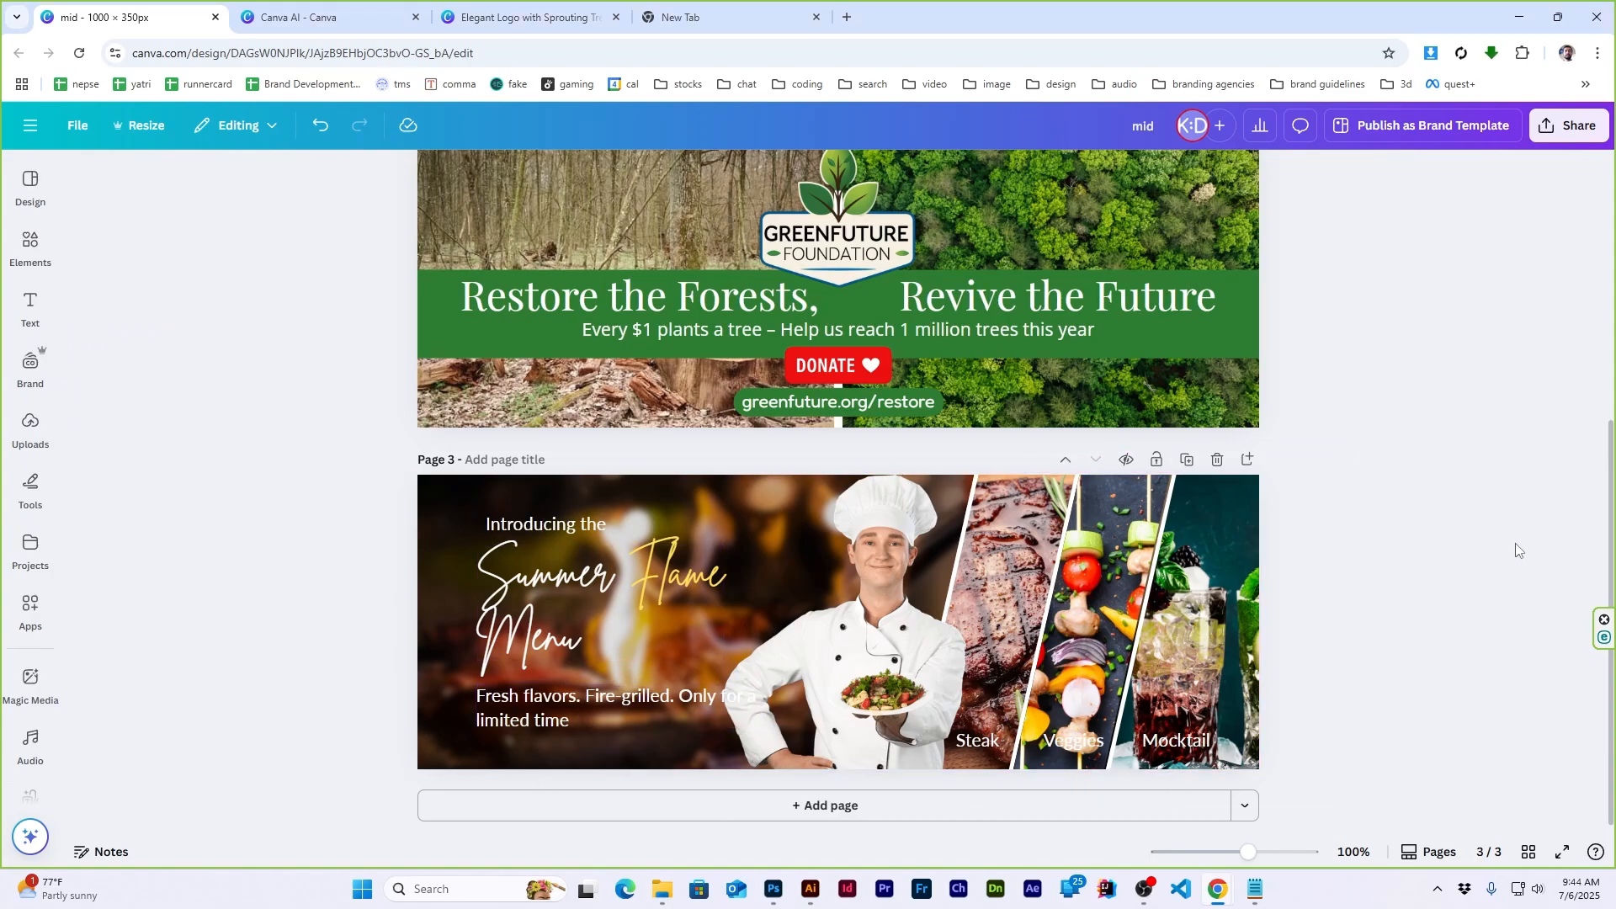
Search the graphics for "flame", add the solid red flame icon, and shrink it to sit just above the end of the word "Flame"
click(30, 244)
double_click(151, 190)
text(flame)
key(Return)
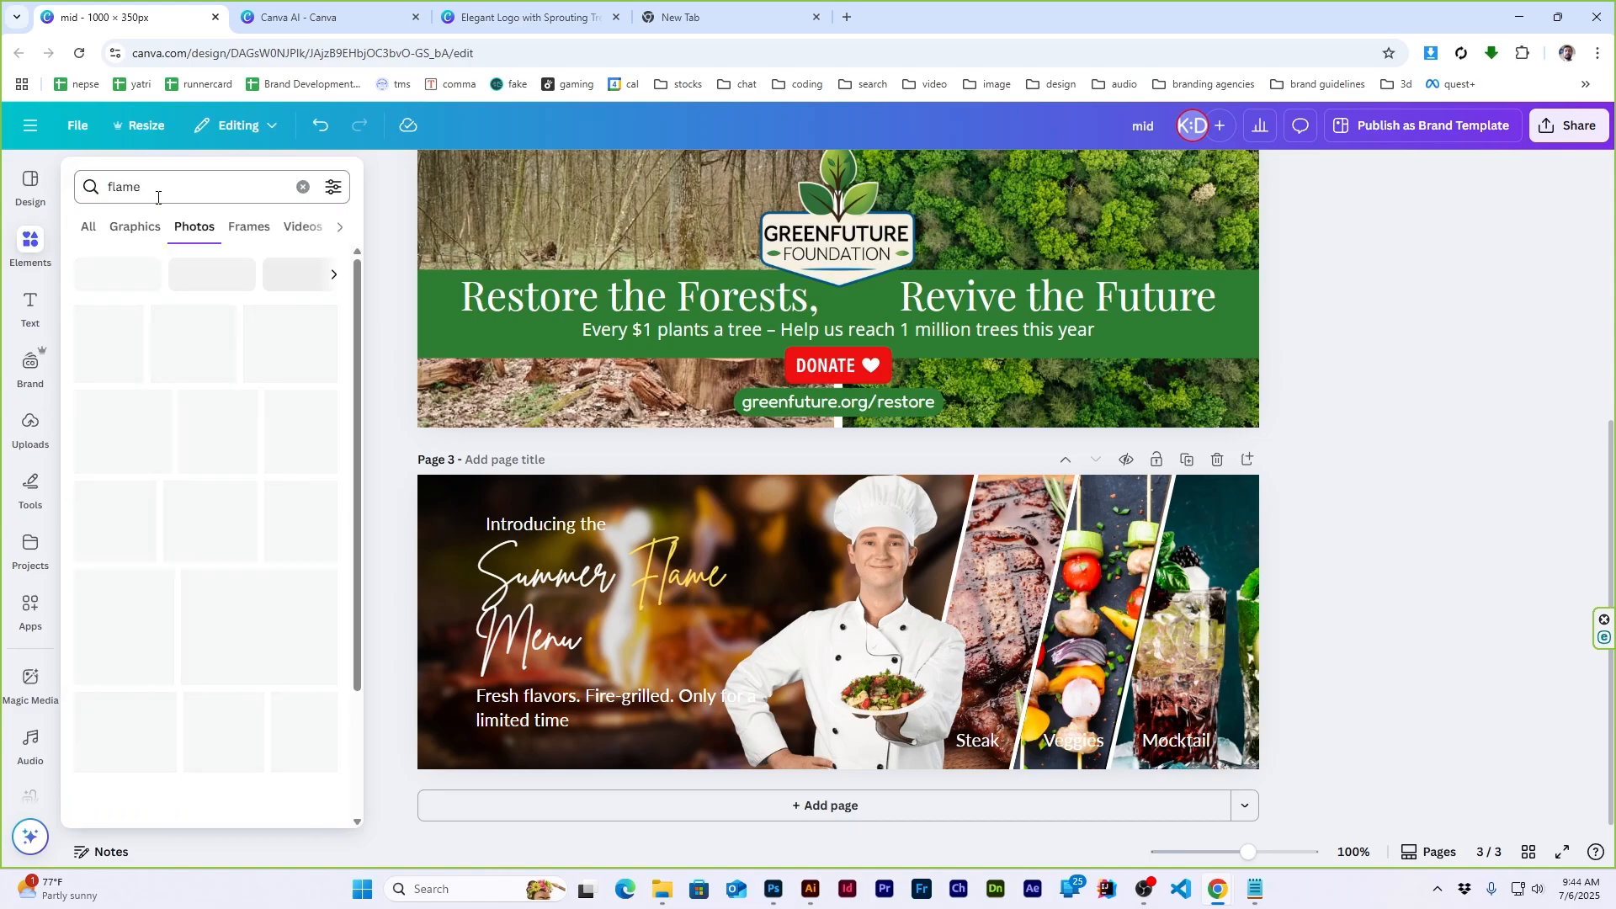
click(139, 231)
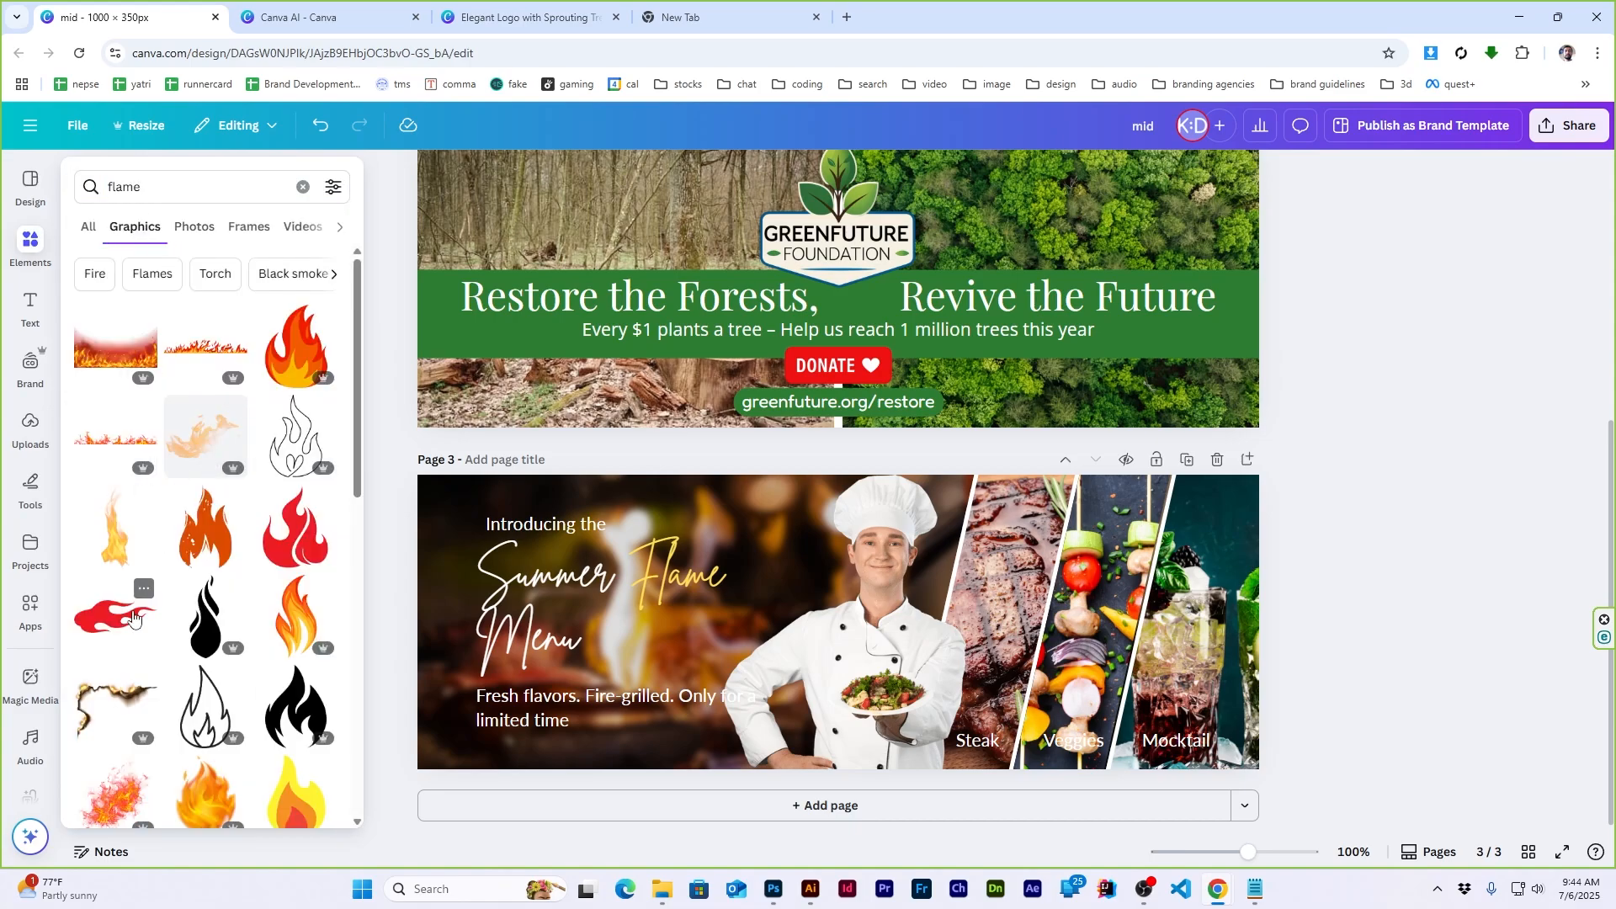
scroll(133, 617, down, 2)
scroll(199, 644, up, 2)
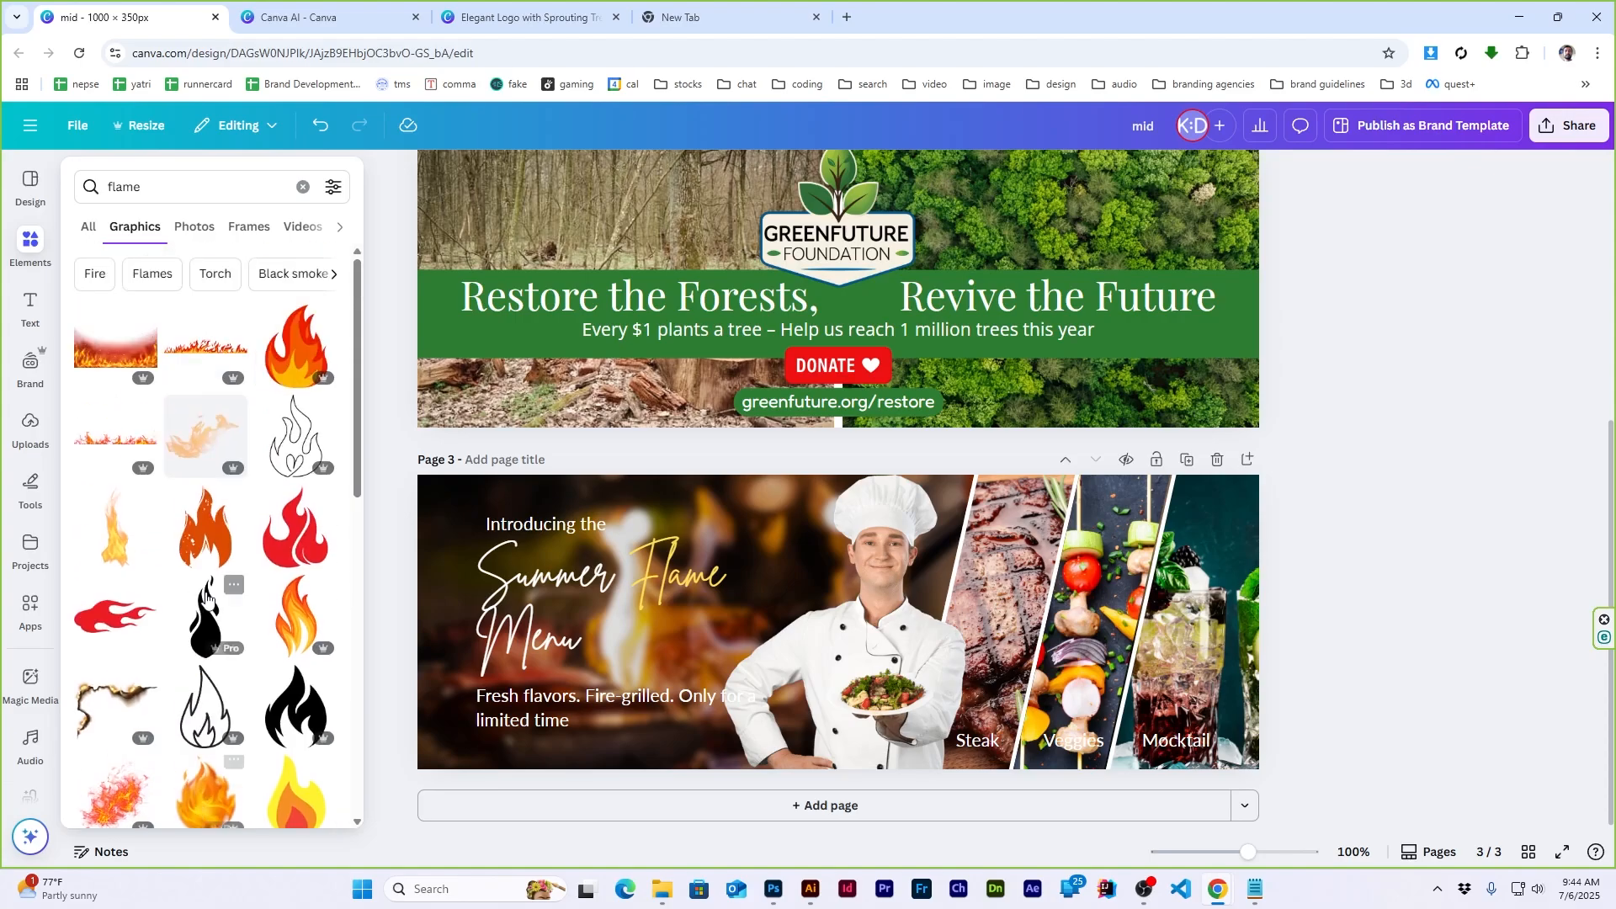
click(293, 535)
drag(842, 638, 753, 539)
drag(738, 553, 738, 599)
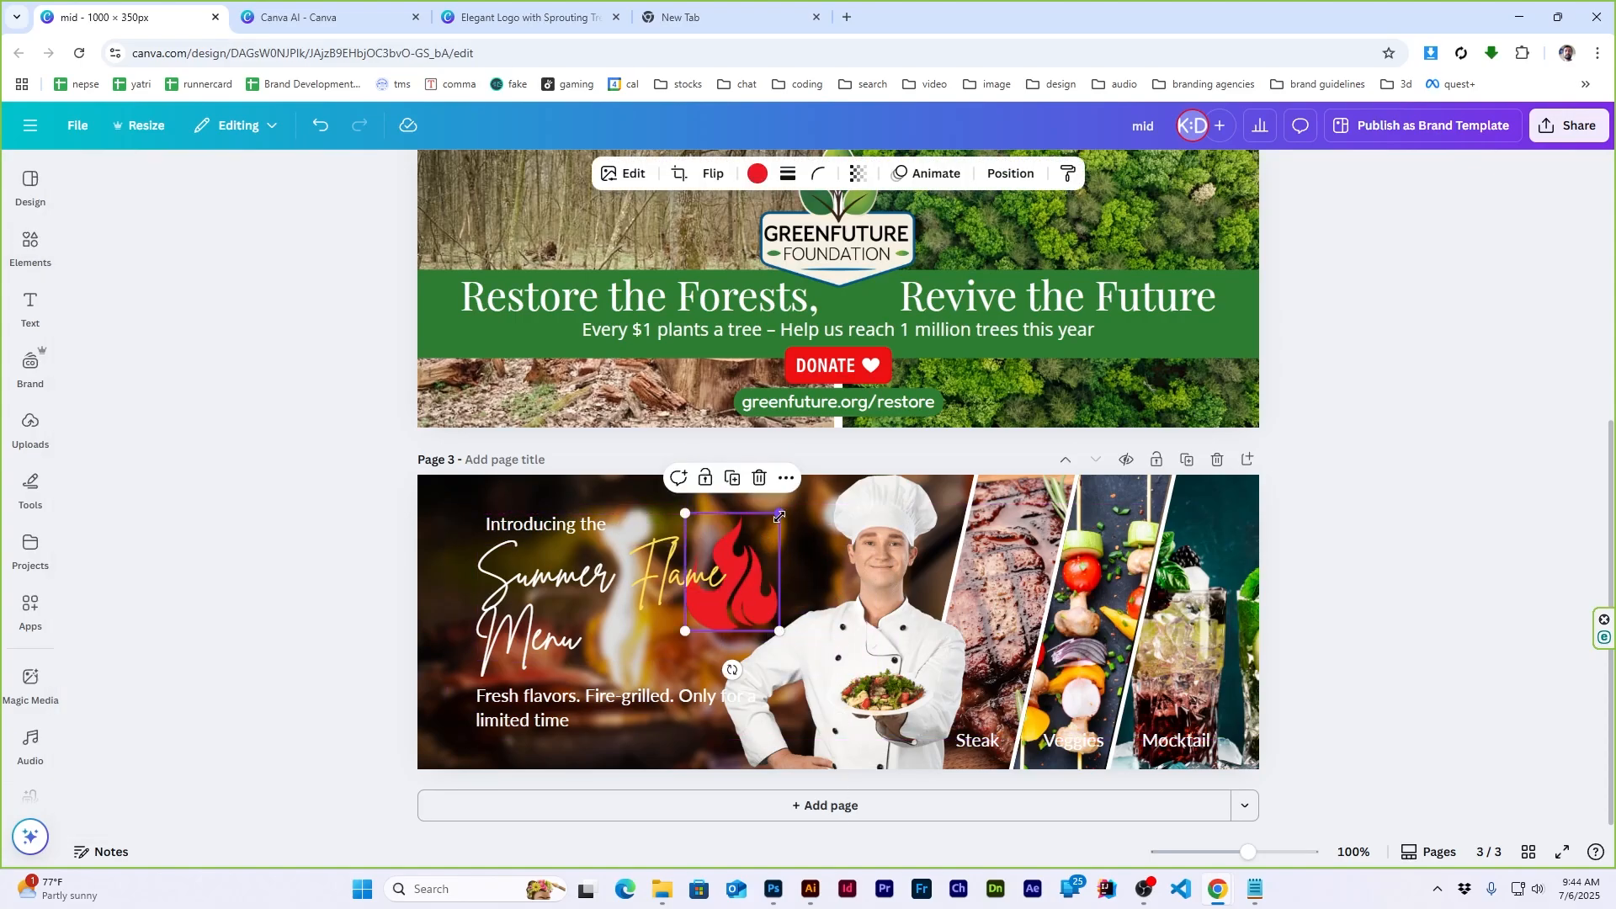
drag(780, 512, 725, 542)
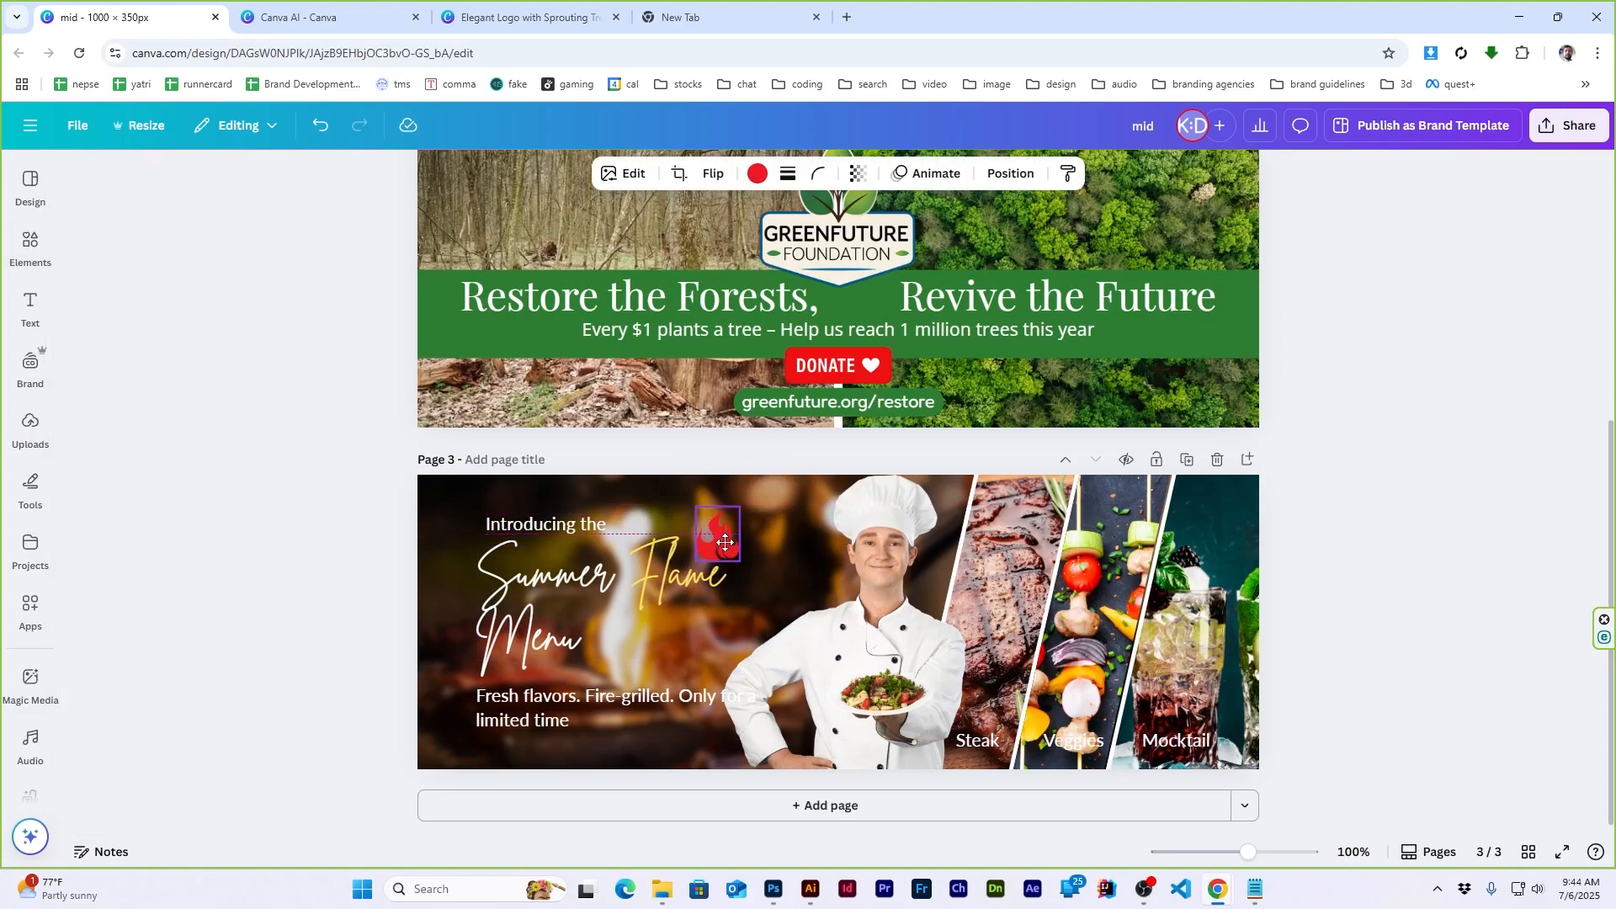
Recolor the flame icon yellow to match the word "Flame"
click(757, 173)
click(320, 220)
click(182, 354)
click(1437, 472)
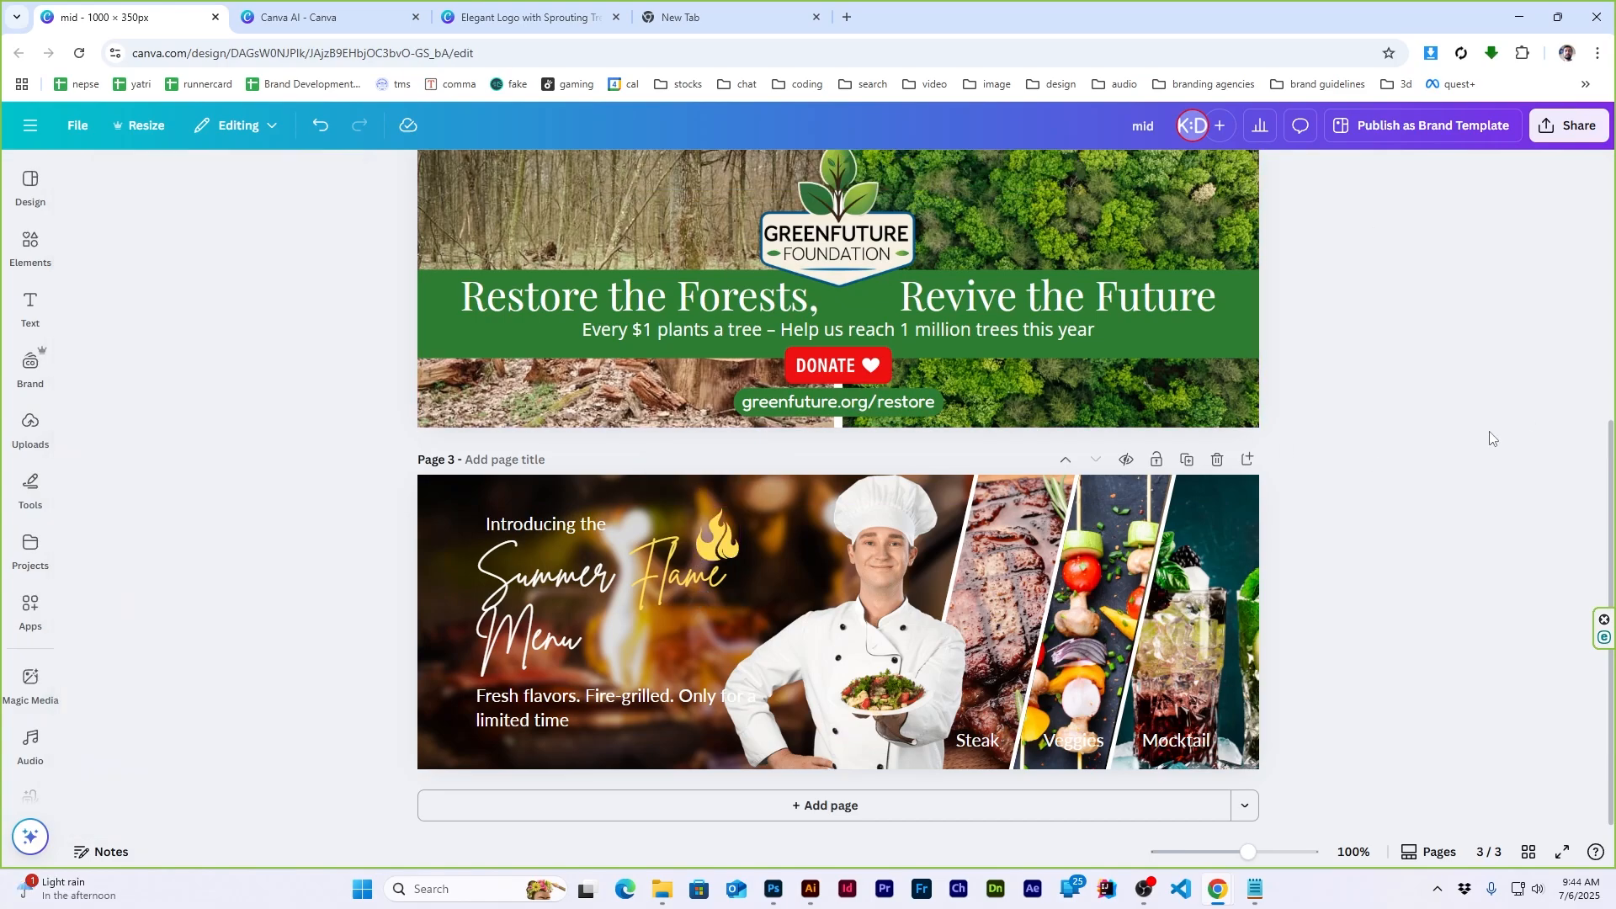
Add an "Explore Menu" text and move it below the subheadline, beside the chef
text(tExplore Menu)
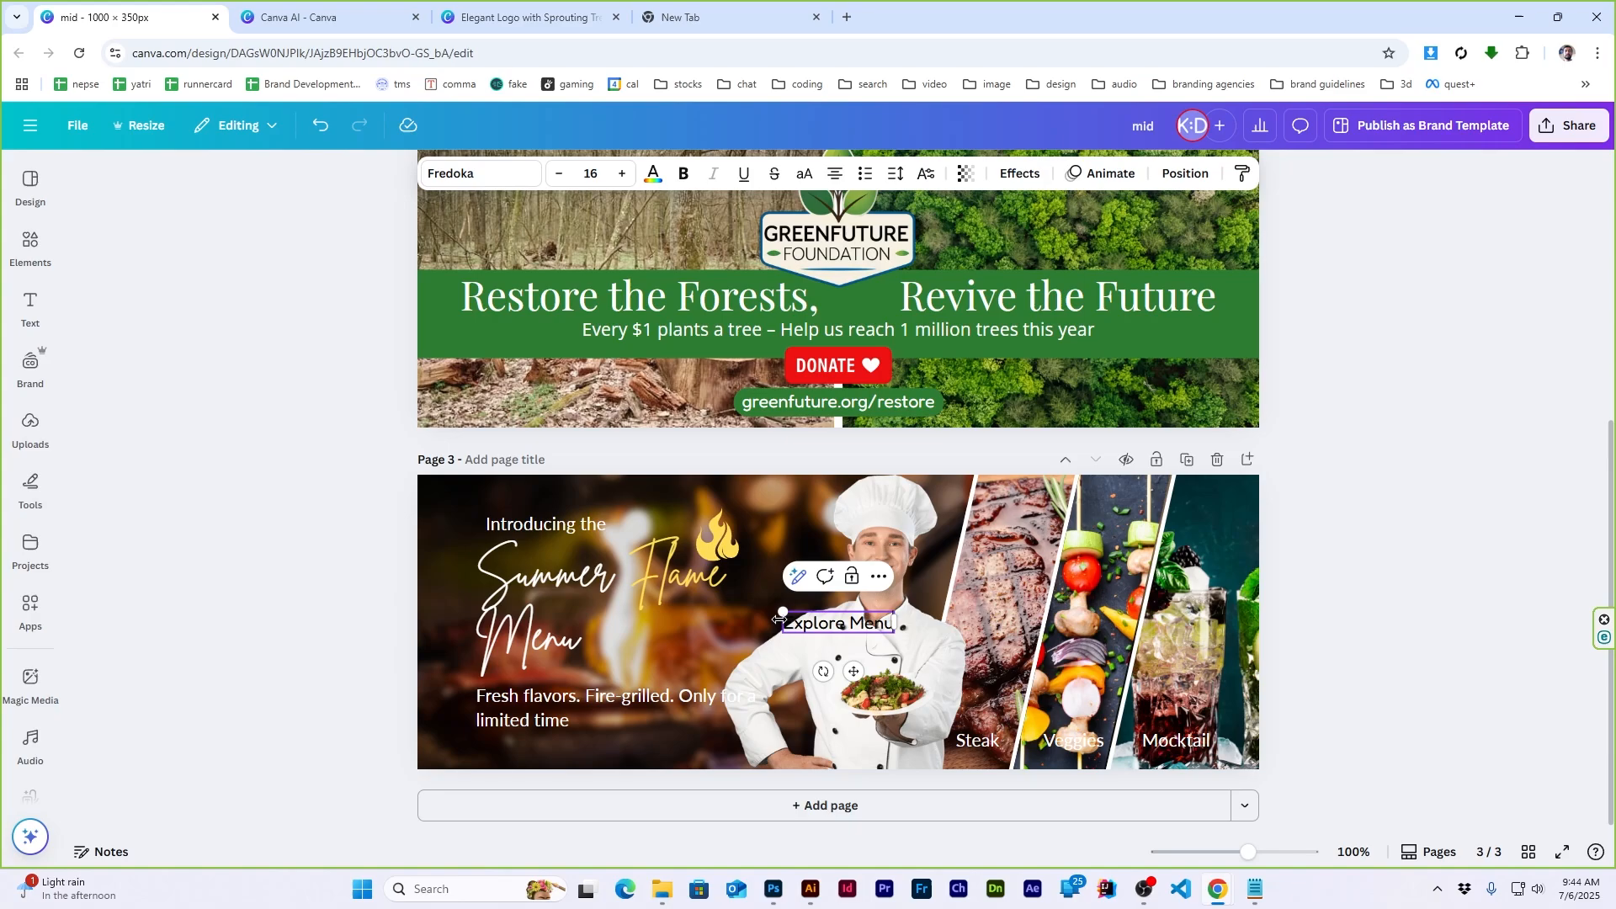
drag(810, 629, 627, 747)
click(1461, 508)
Clear the previous search term from the elements library
click(31, 247)
click(303, 186)
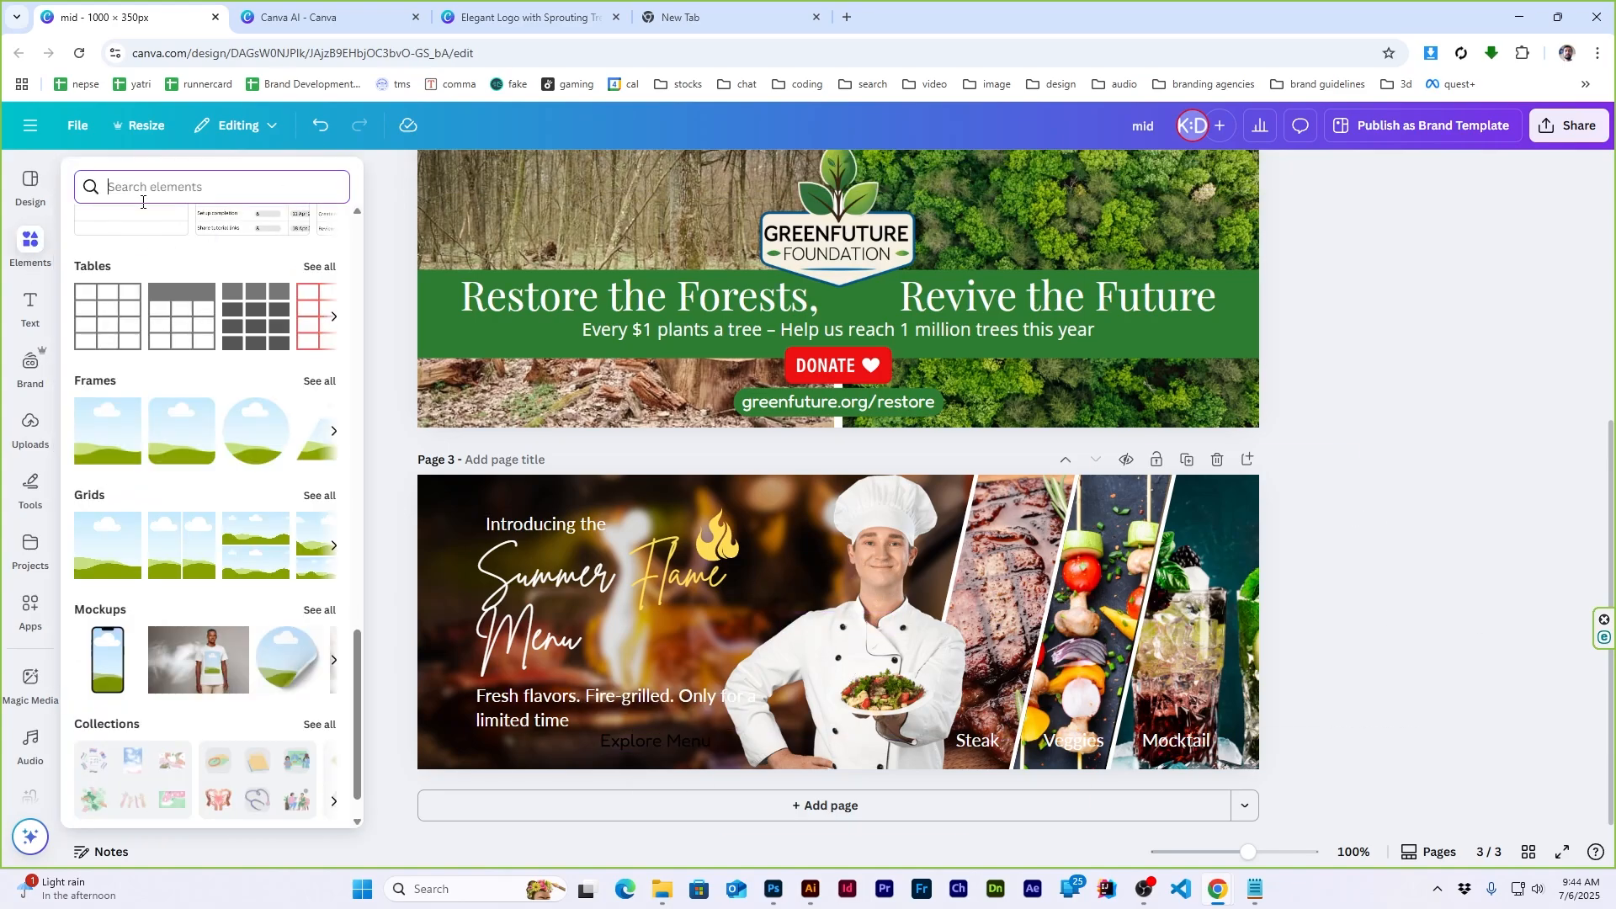
Search the elements for "rectangle", add one to page 3 and size it as a button behind the Explore Menu text
click(143, 200)
text(rectangle)
key(Return)
click(98, 354)
drag(841, 621, 723, 744)
click(772, 175)
click(94, 353)
click(1380, 640)
click(637, 698)
click(635, 758)
Colour the button rectangle red and the Explore Menu text white
click(453, 175)
click(137, 352)
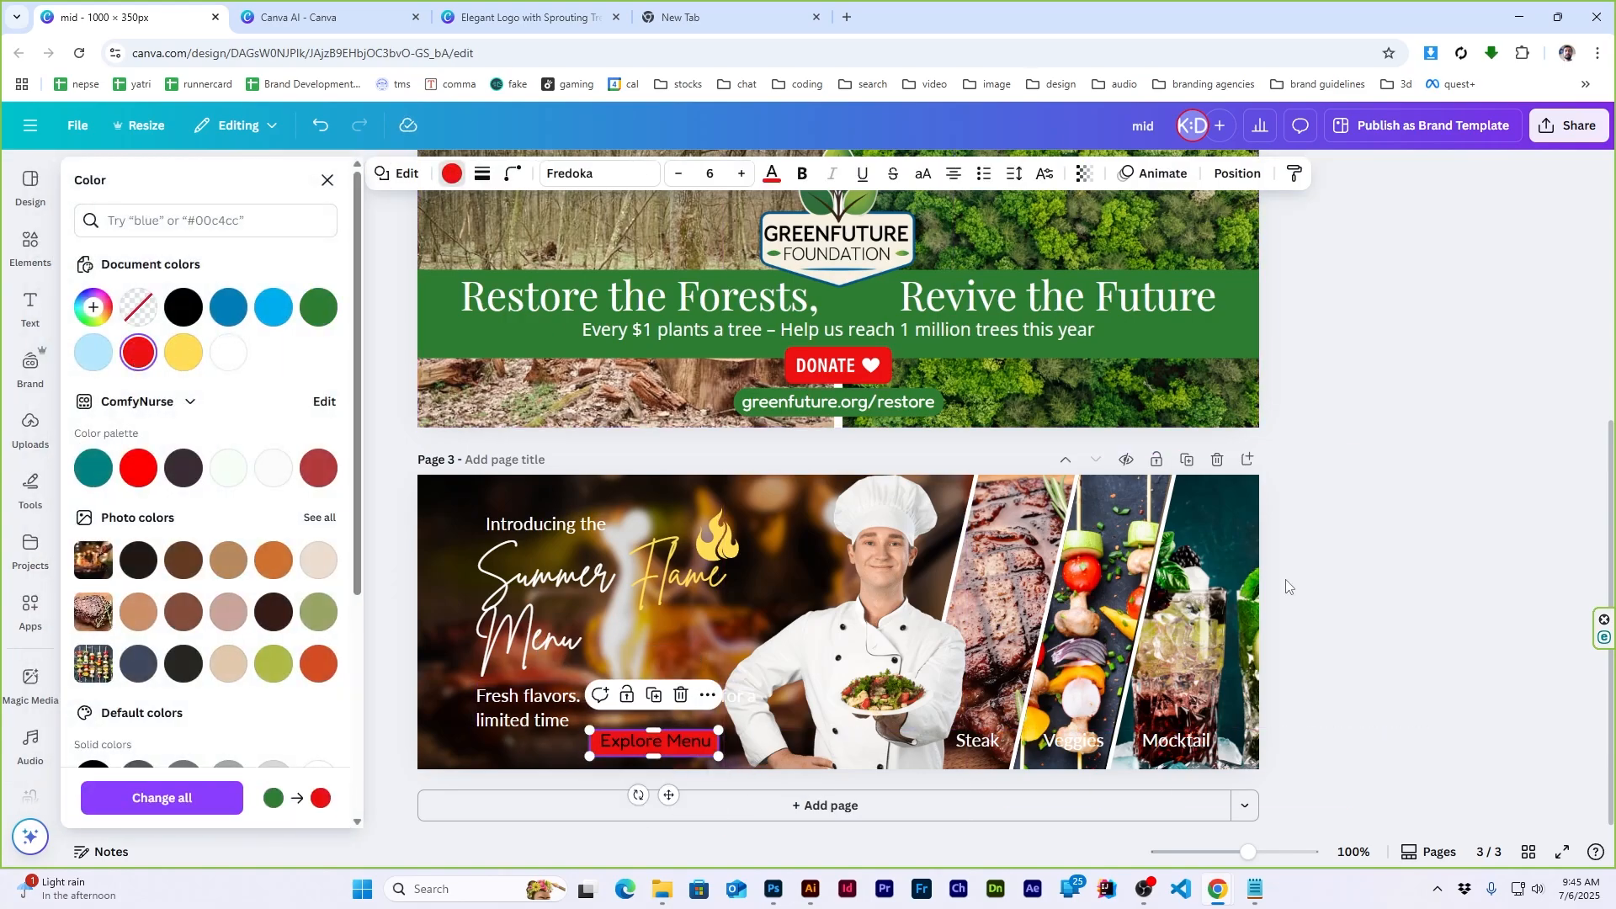
click(1289, 590)
click(676, 741)
click(652, 174)
click(182, 354)
click(1303, 570)
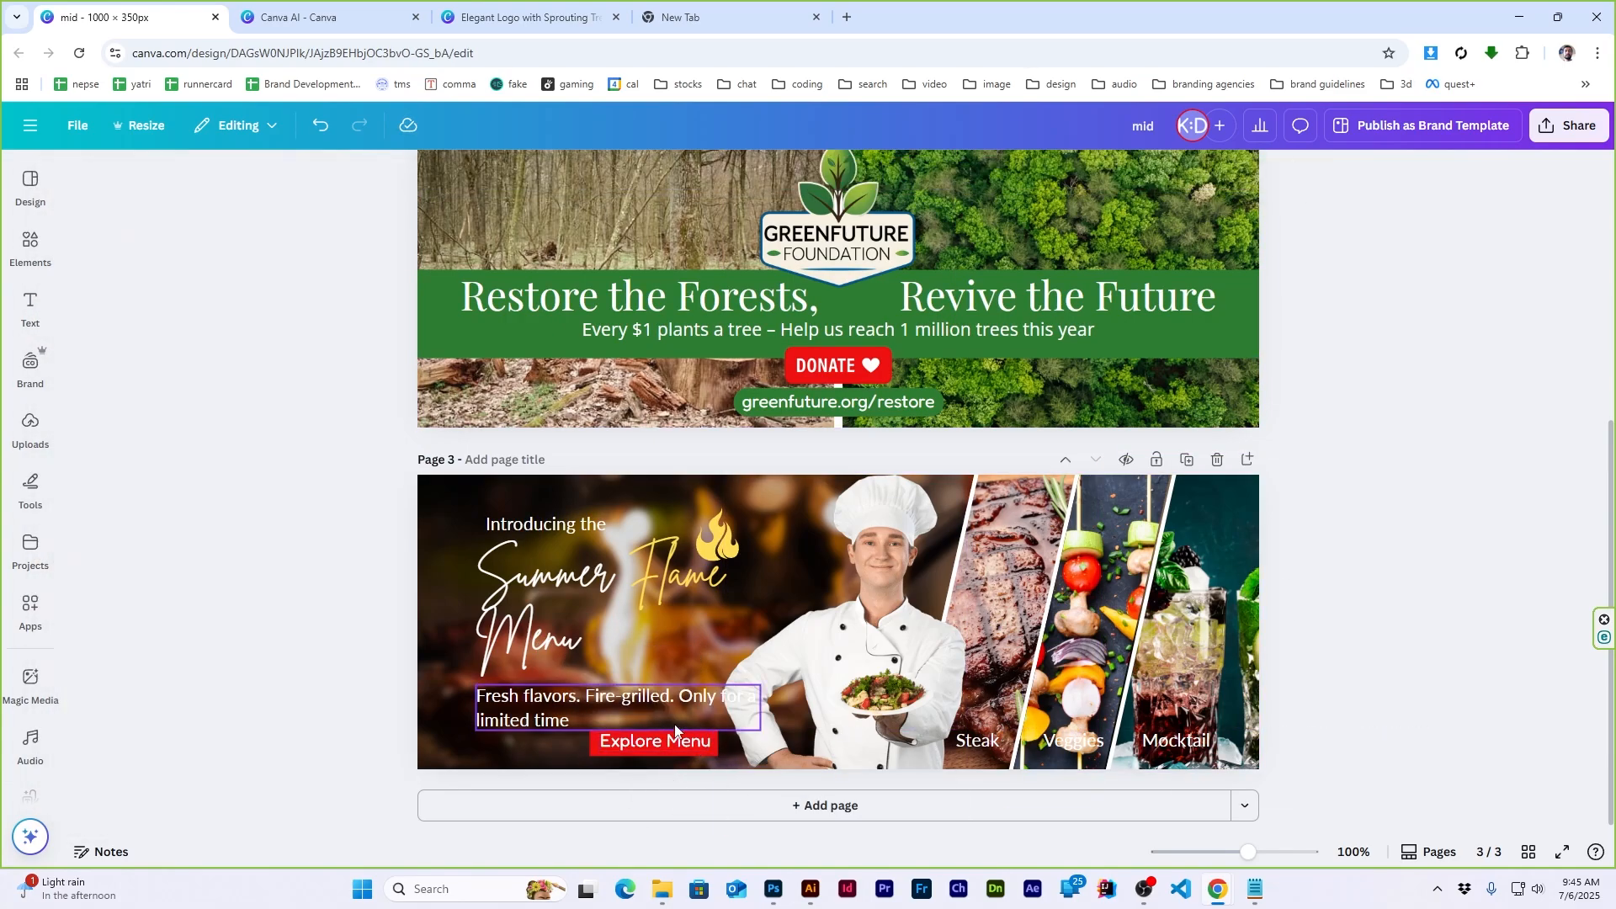
Reposition the red rectangle, centre it with the Explore Menu text and group the two
click(592, 742)
scroll(592, 742, up, 2)
drag(580, 746, 625, 747)
click(407, 753)
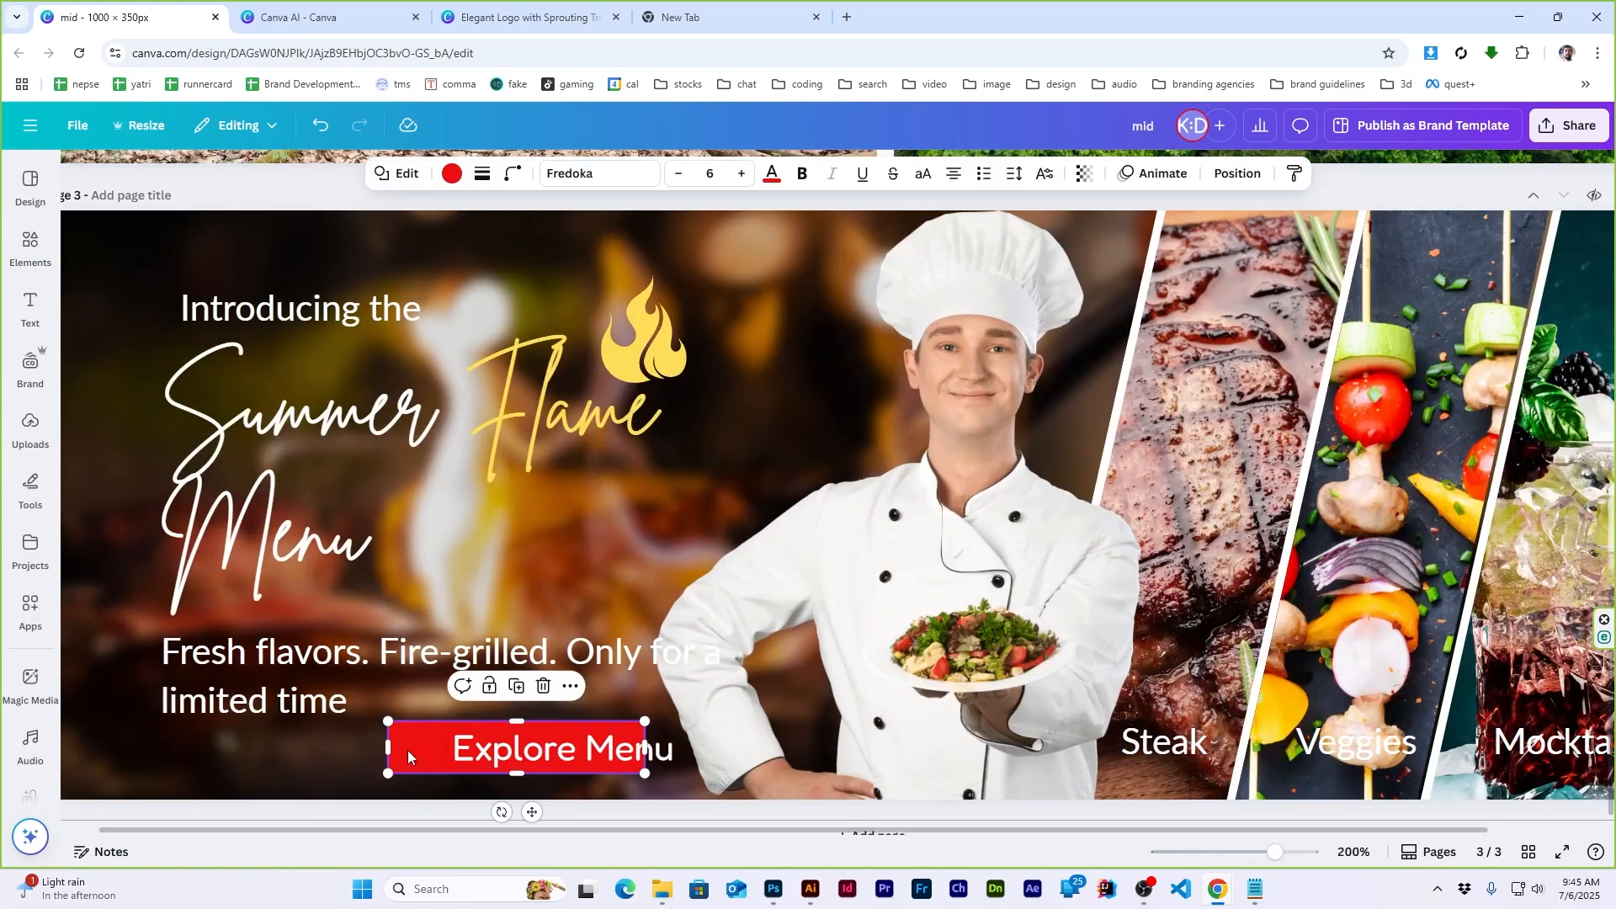
shift+click(521, 749)
click(1228, 174)
click(1222, 175)
Move the grouped Explore Menu button to just above the Veggies and Mocktail labels on page 3
click(1354, 853)
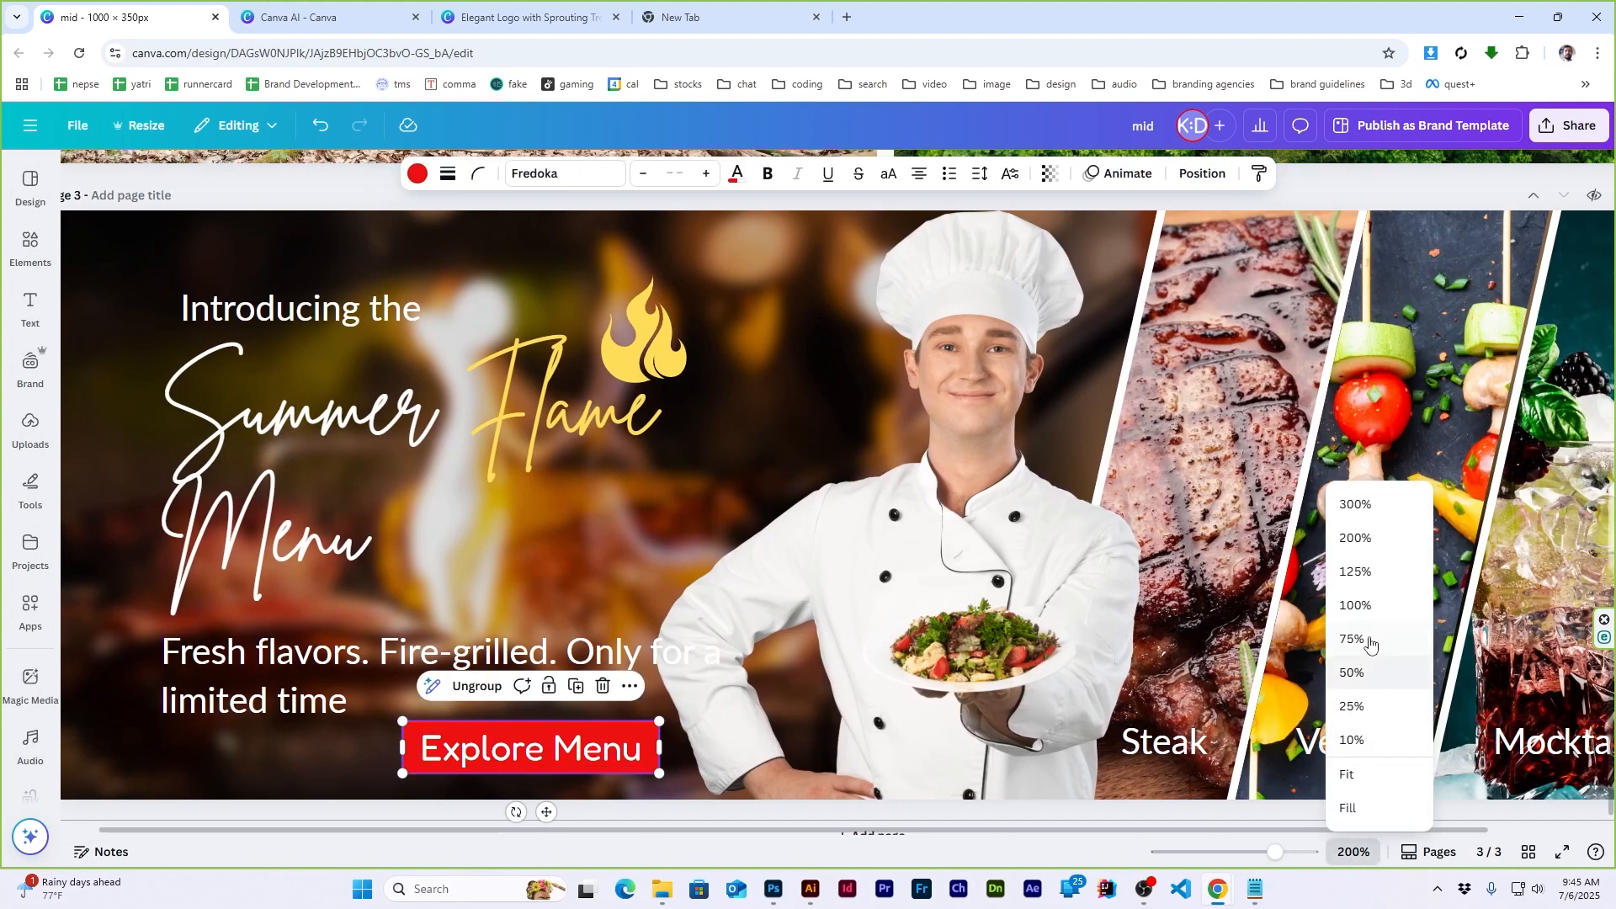
click(1364, 665)
drag(707, 744, 1144, 705)
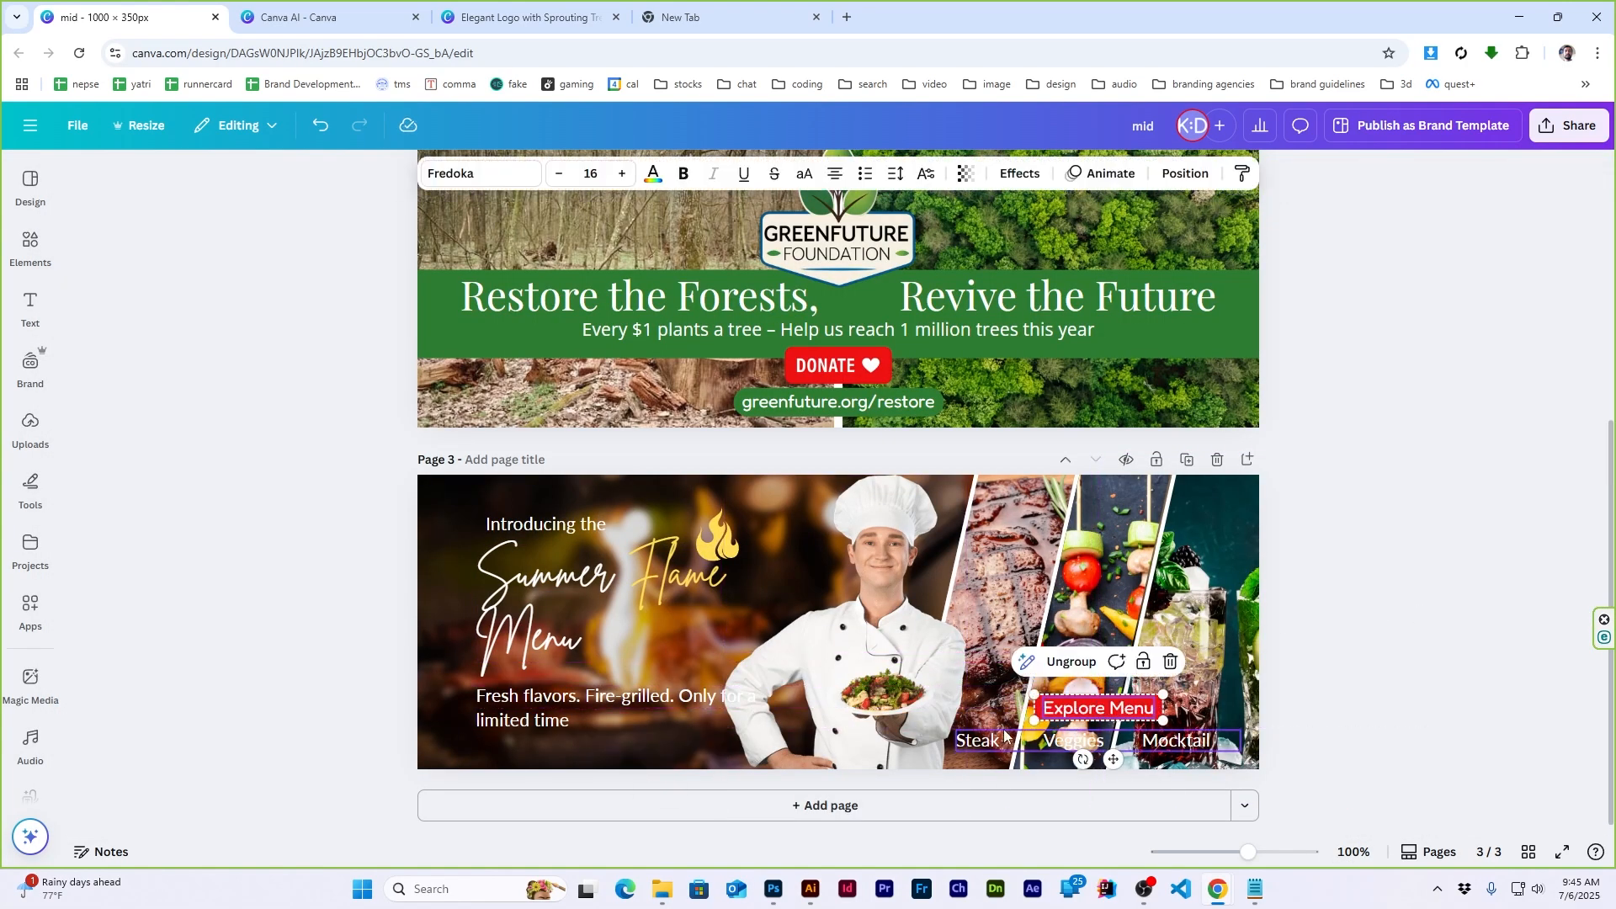
click(1420, 657)
Add a new rectangle and resize it to fit closely behind the Steak label
scroll(918, 757, up, 5)
key(r)
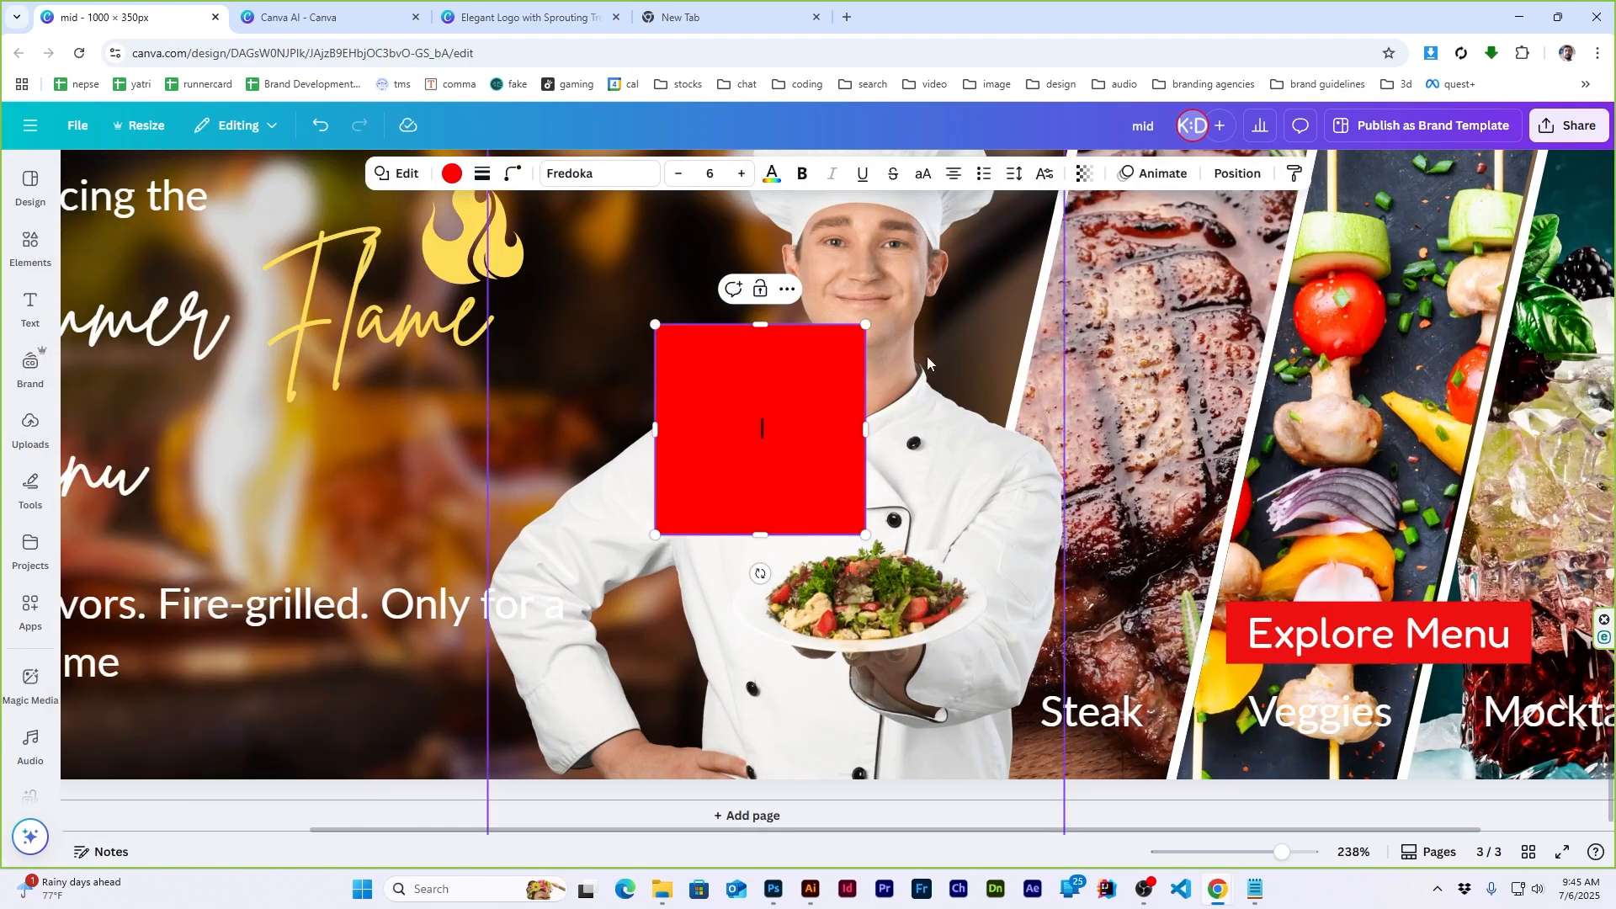
drag(761, 426, 1112, 674)
drag(1111, 572, 1111, 680)
drag(1217, 725, 1160, 724)
drag(1008, 724, 1027, 716)
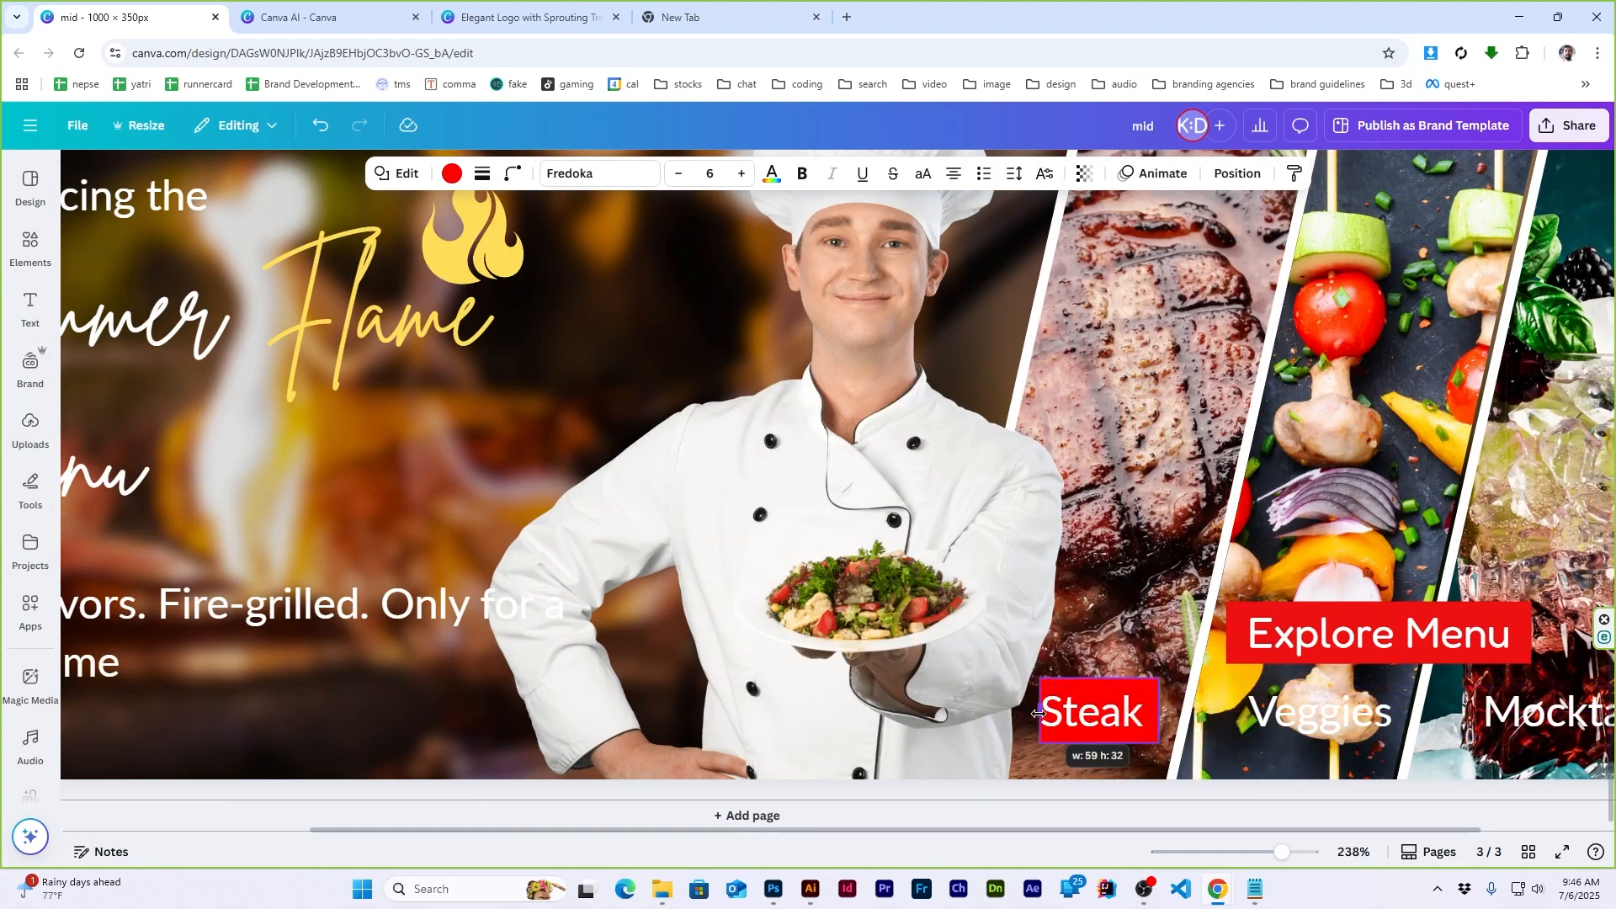
drag(1092, 775, 1093, 742)
drag(1089, 678, 1089, 687)
Colour the label rectangle black and widen it into one strip behind Steak, Veggies and Mocktail
click(452, 173)
click(183, 308)
click(1388, 716)
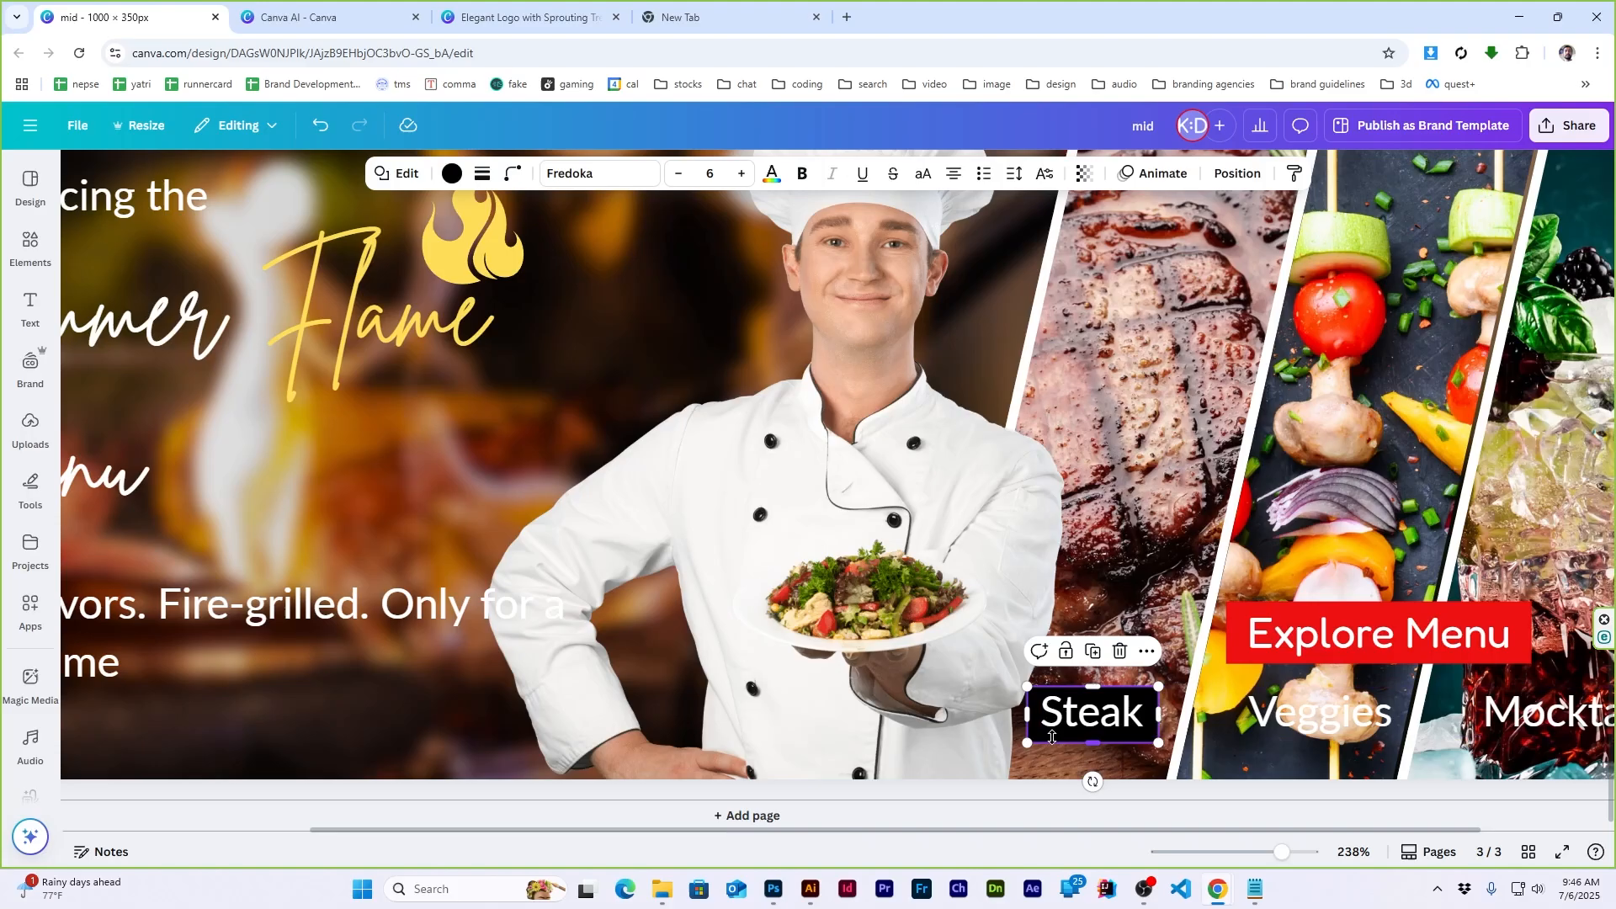
click(1328, 735)
scroll(1338, 730, down, 2)
scroll(1444, 707, up, 2)
click(946, 735)
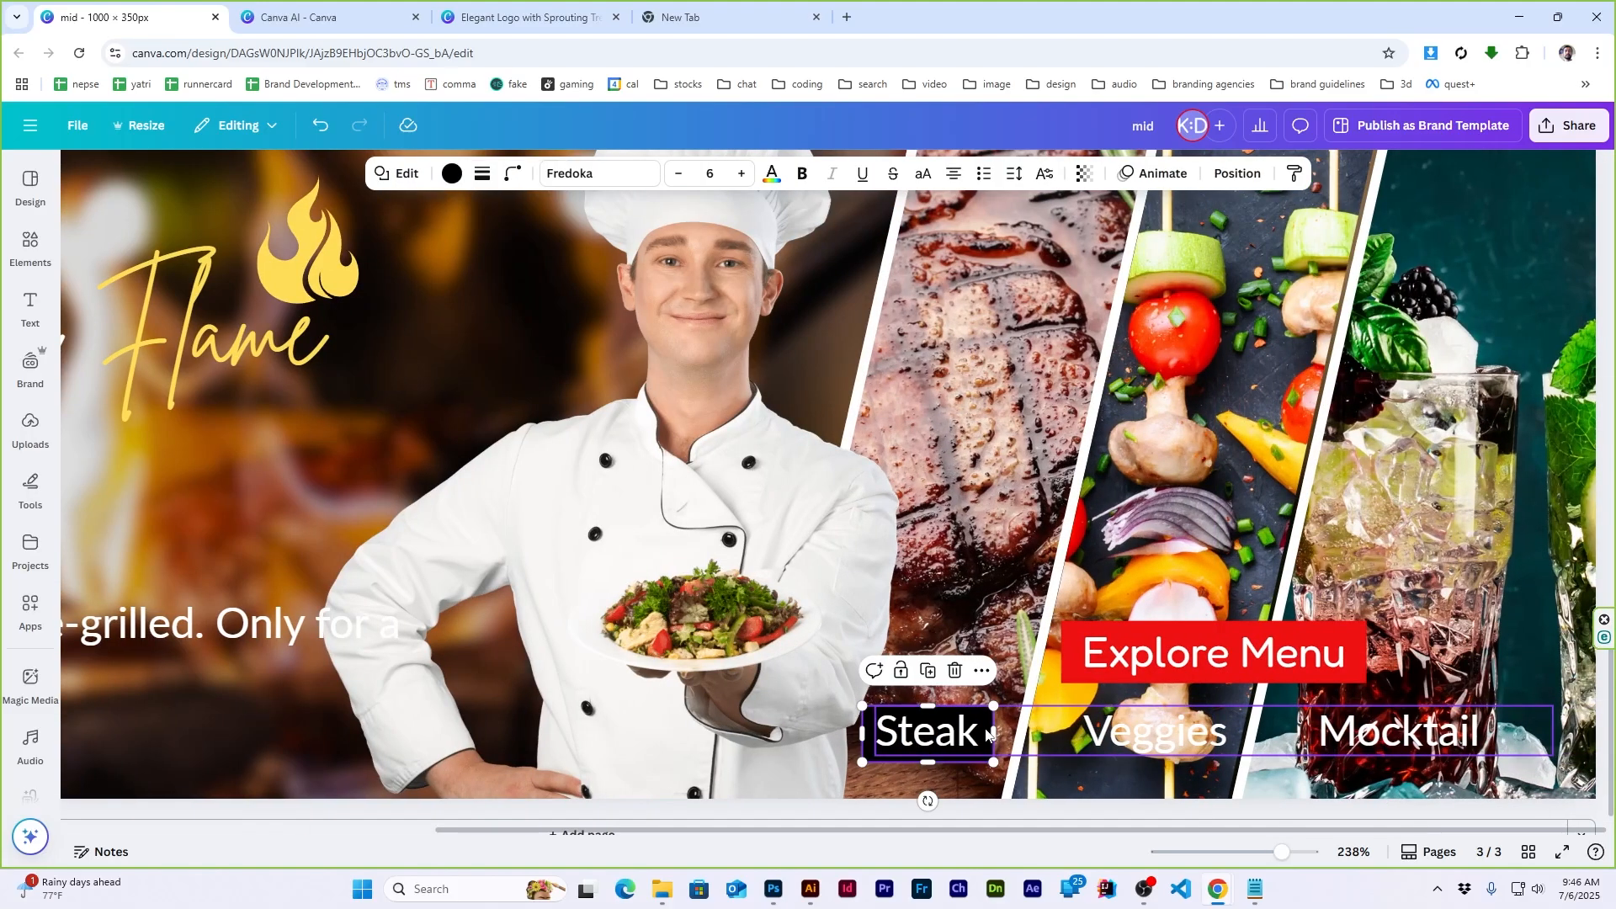
drag(994, 731, 1495, 731)
scroll(1195, 726, down, 3)
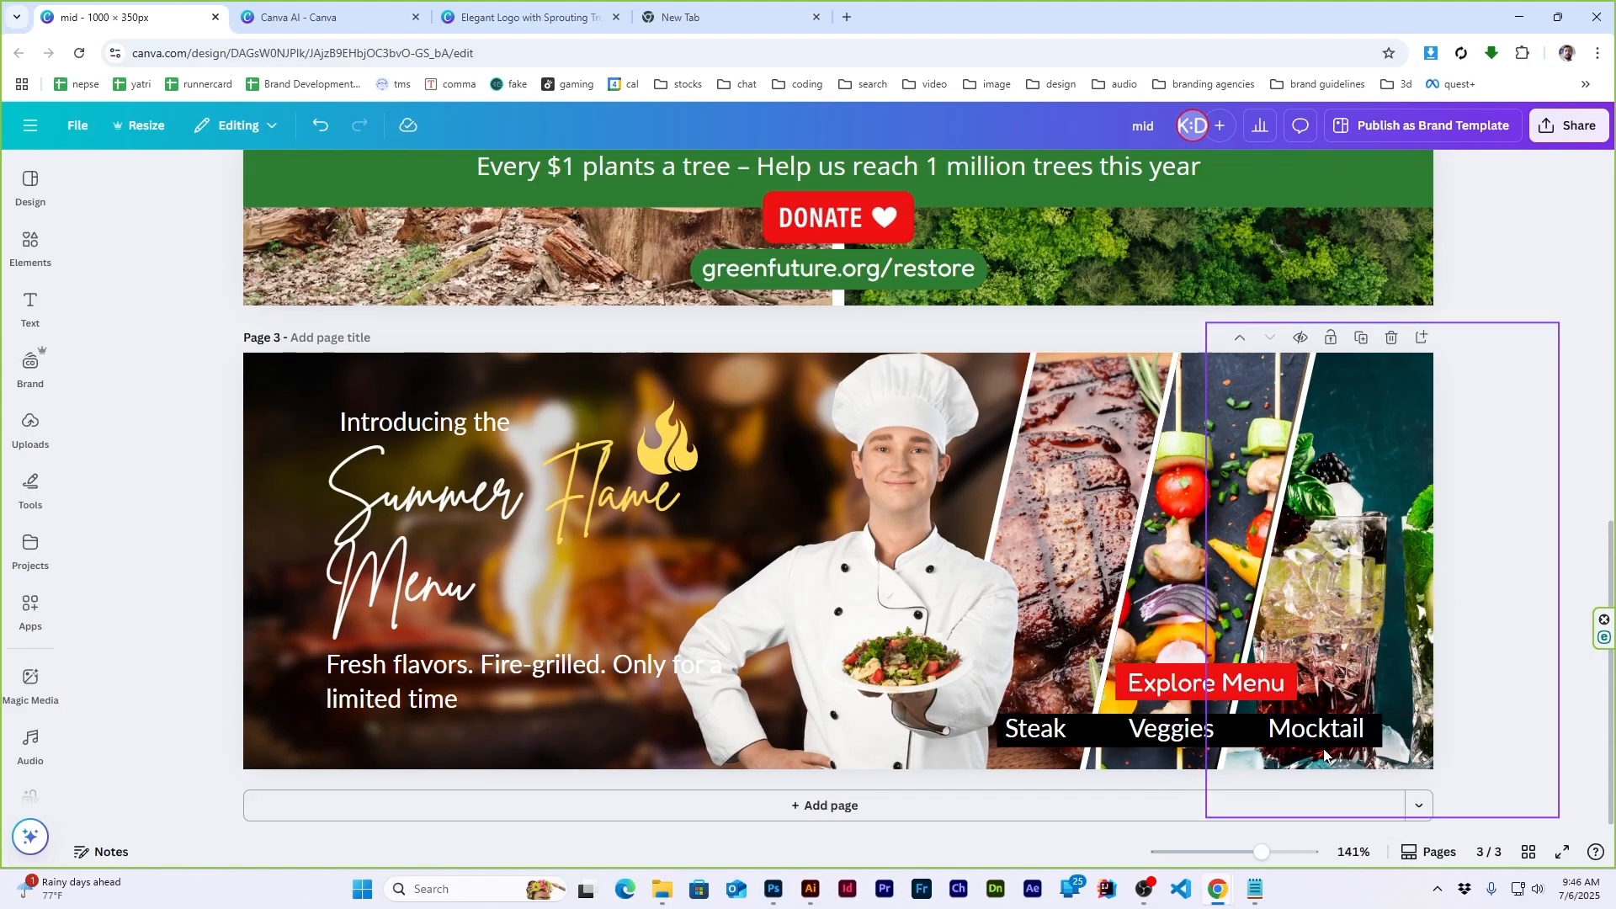
click(1007, 739)
drag(1004, 730, 1010, 731)
key(ctrl+z)
Lower the opacity of the black strip behind the three food labels so the photos show through
scroll(1038, 743, up, 4)
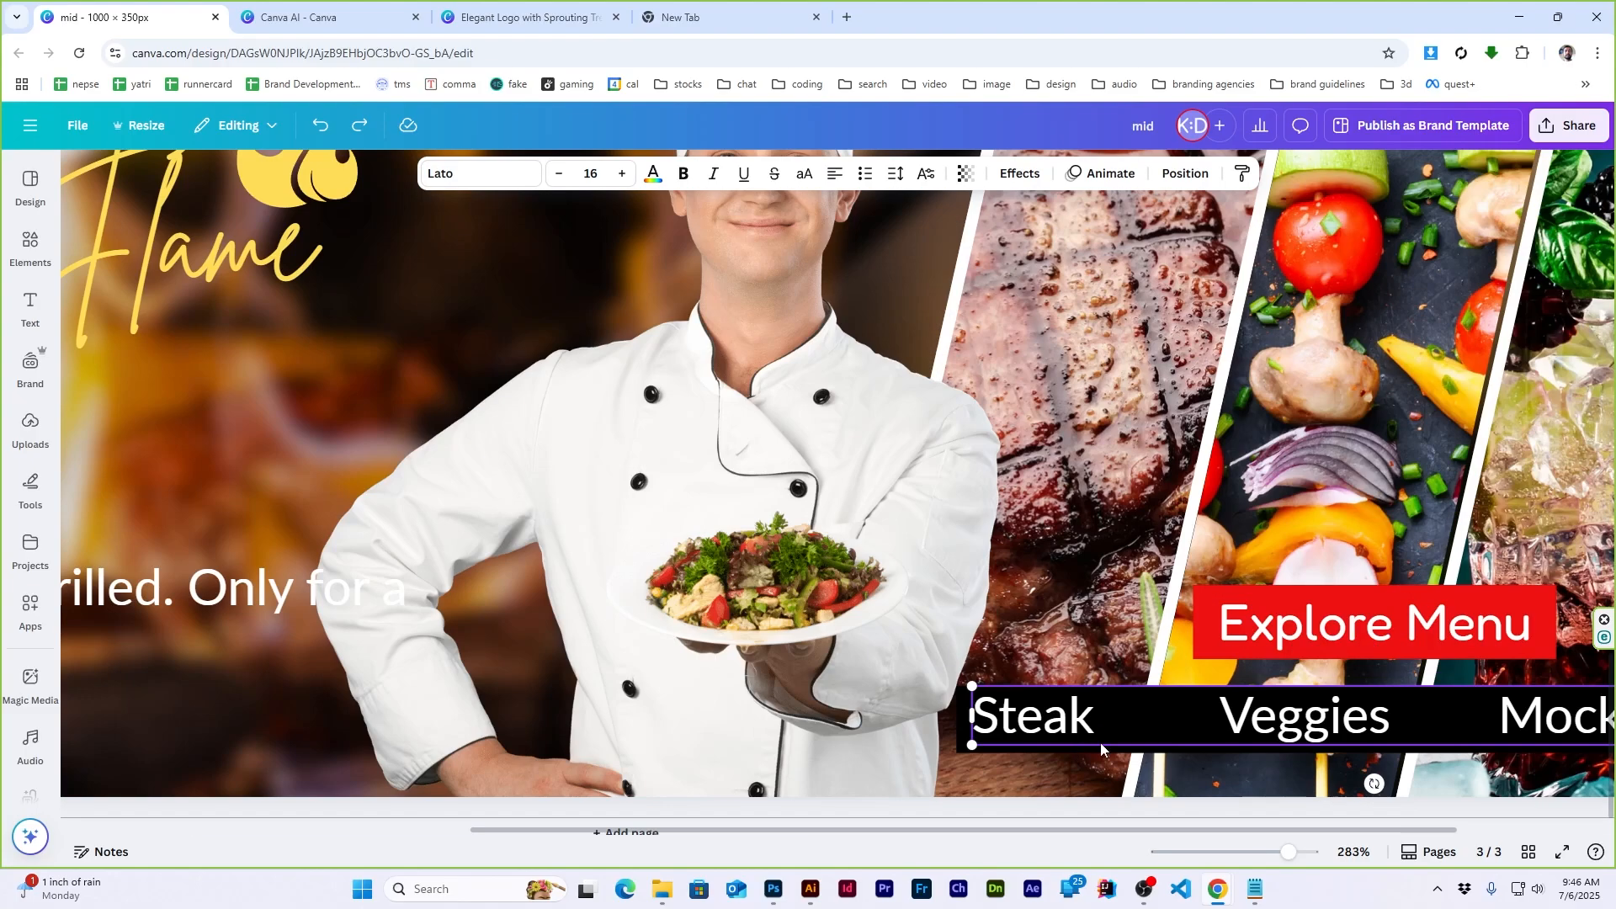
click(964, 745)
click(1084, 173)
click(1086, 245)
scroll(1148, 699, down, 8)
scroll(1157, 697, up, 2)
click(1284, 663)
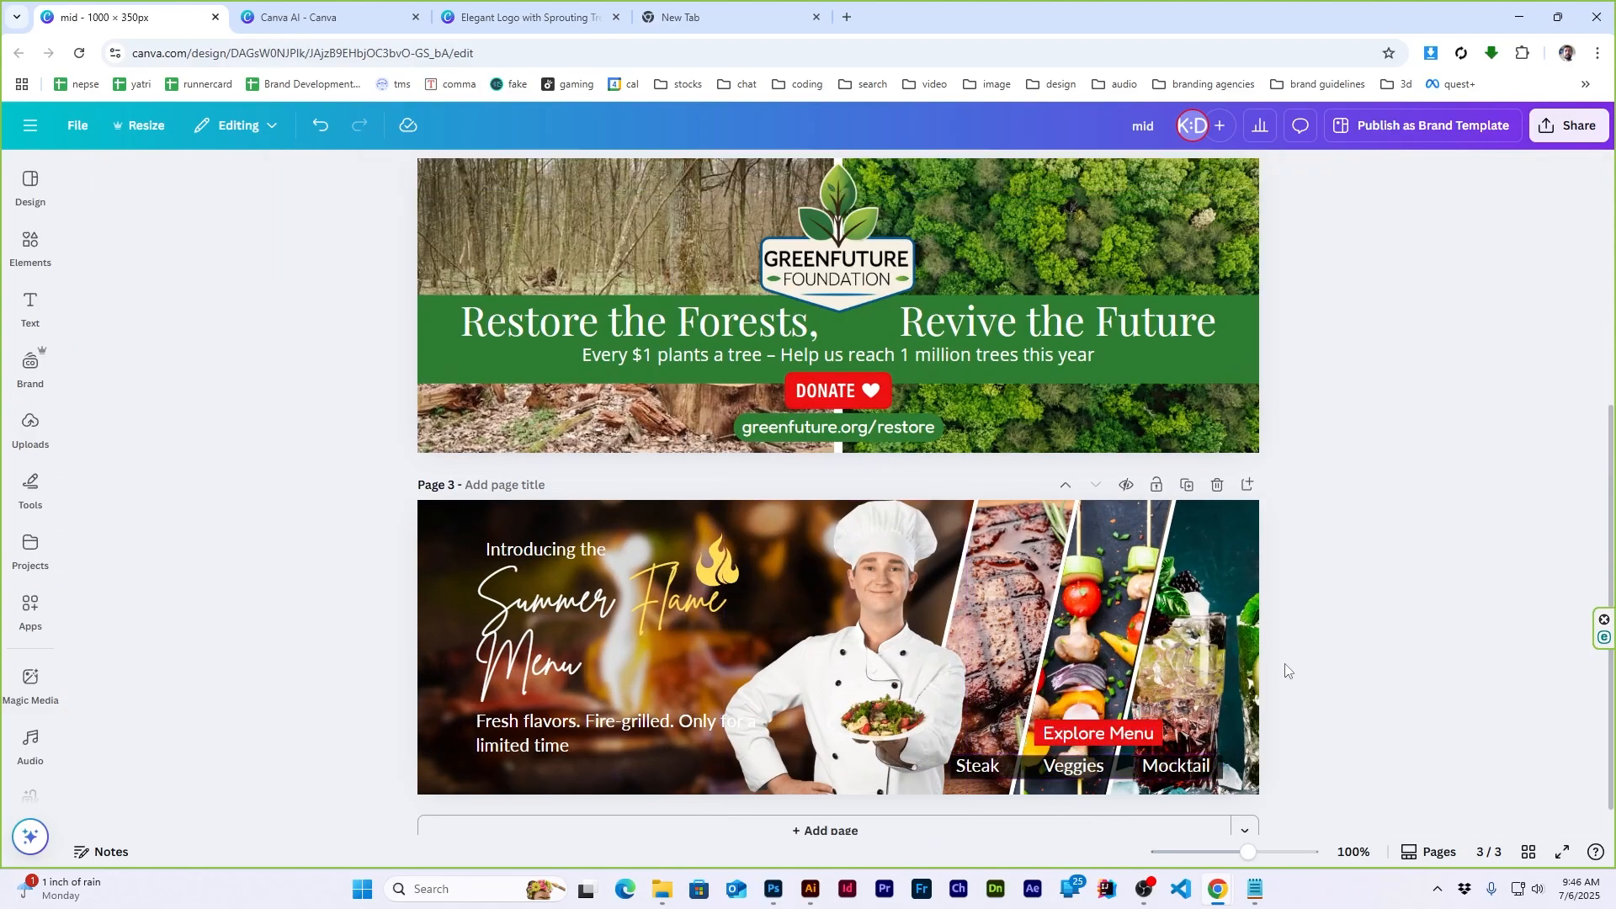
scroll(1192, 707, up, 2)
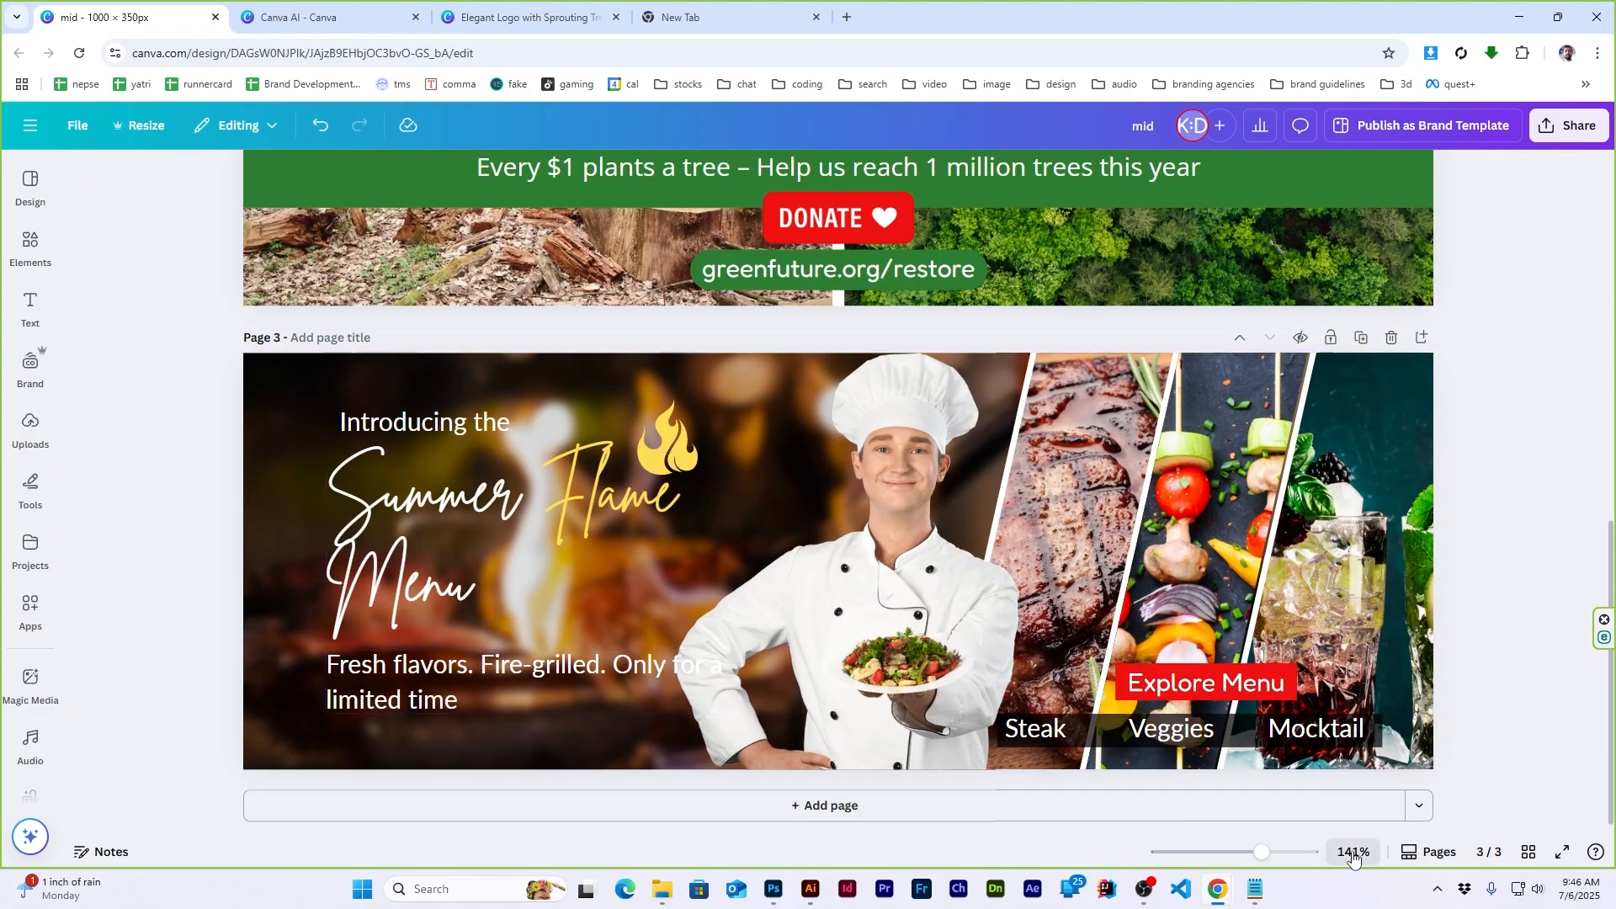
scroll(1395, 513, down, 2)
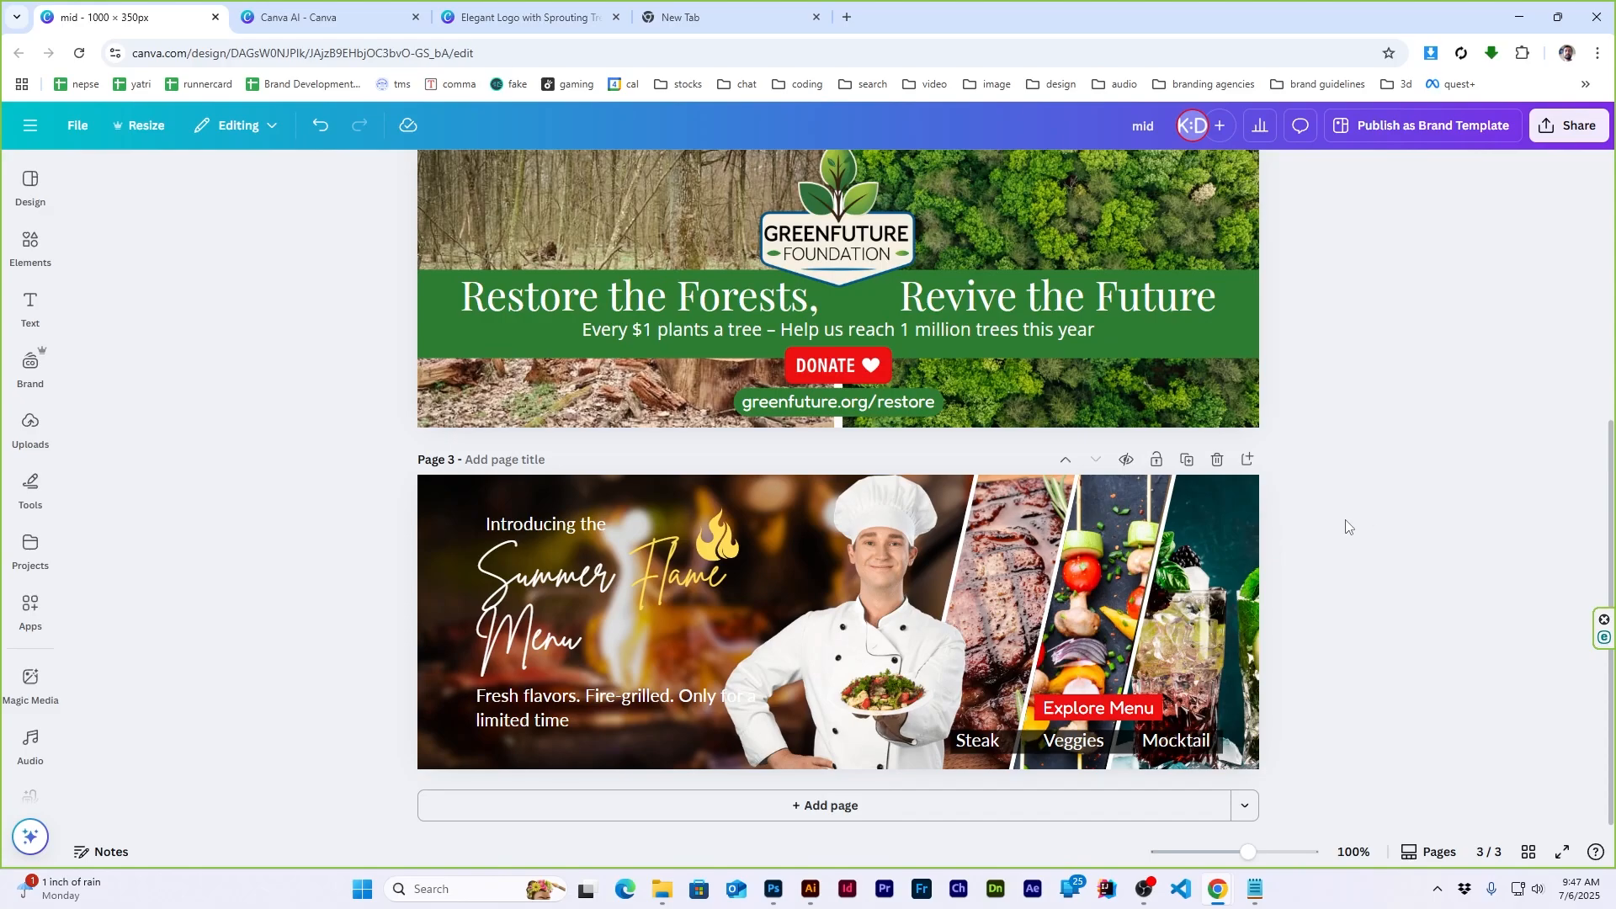
scroll(1346, 526, up, 5)
scroll(1346, 526, down, 5)
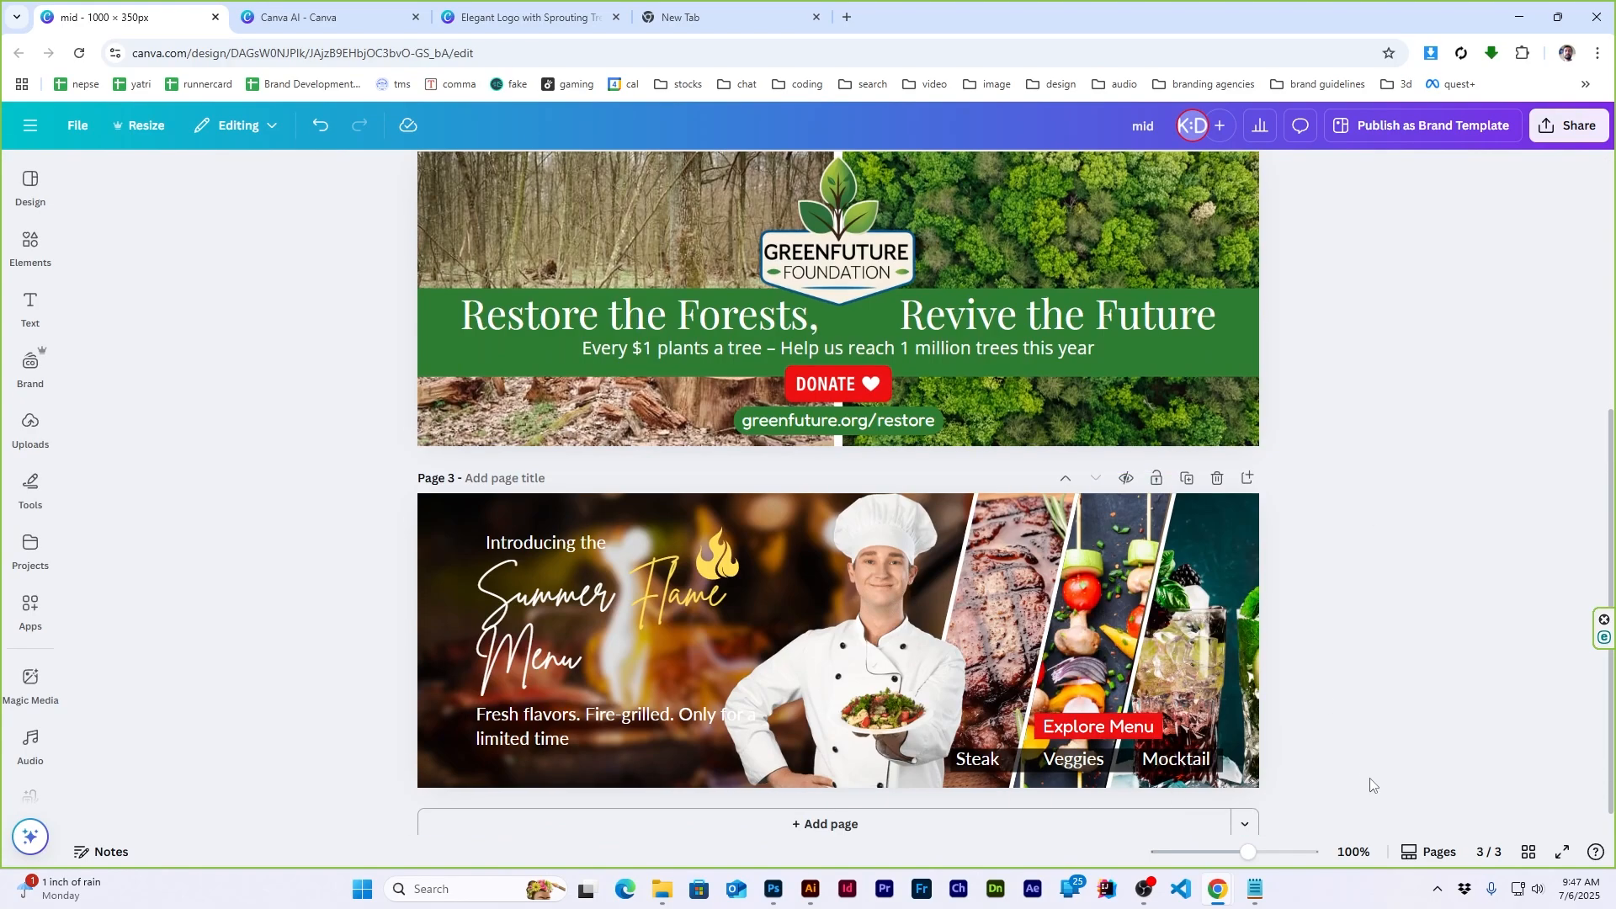
Switch to Notepad, copy the Project Overview paragraph of the Emberstone Bistro brief and return to the browser
click(1255, 890)
scroll(503, 296, up, 5)
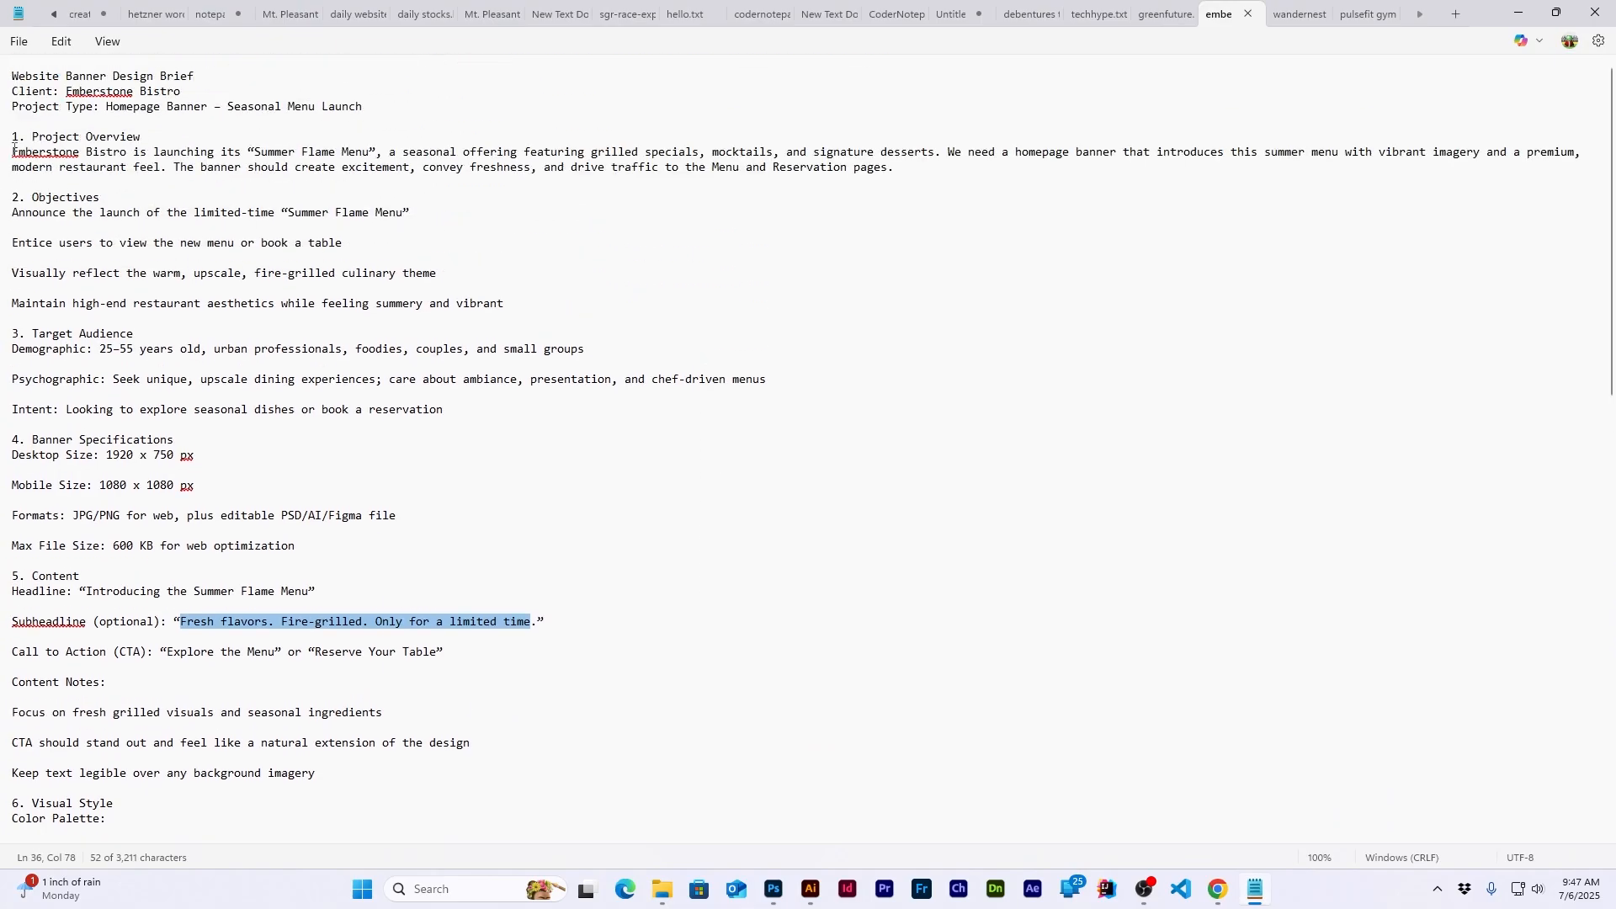
drag(13, 152, 889, 175)
key(ctrl+c)
click(1518, 13)
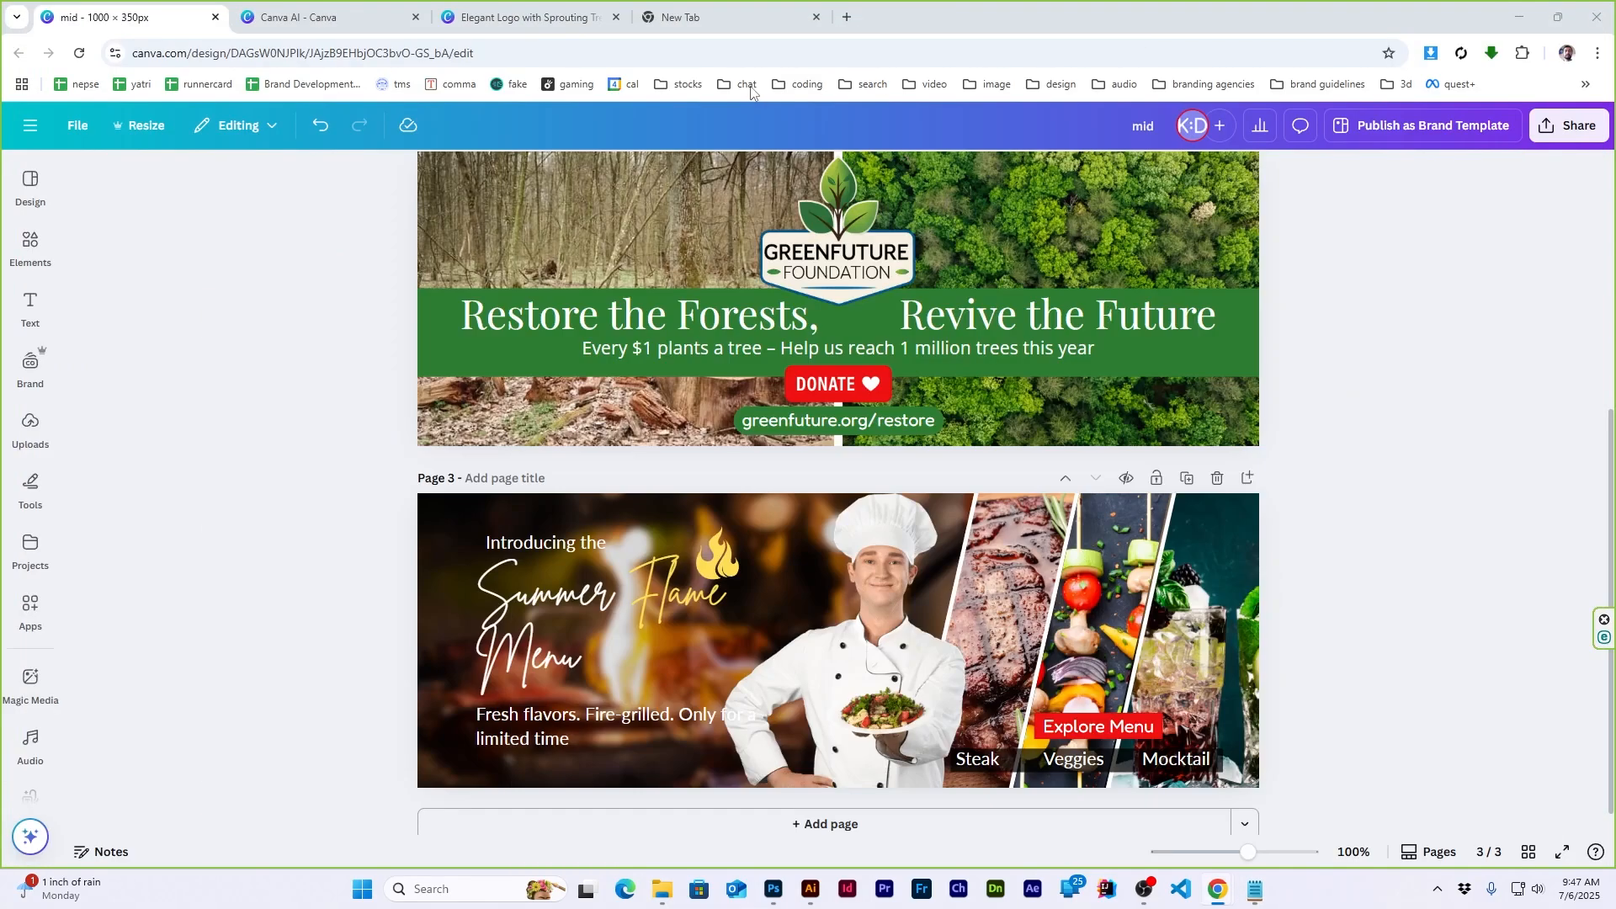
In the Canva AI browser tab, start a new request with the copied overview paragraph and generate logo designs from it
click(532, 16)
click(362, 17)
click(86, 136)
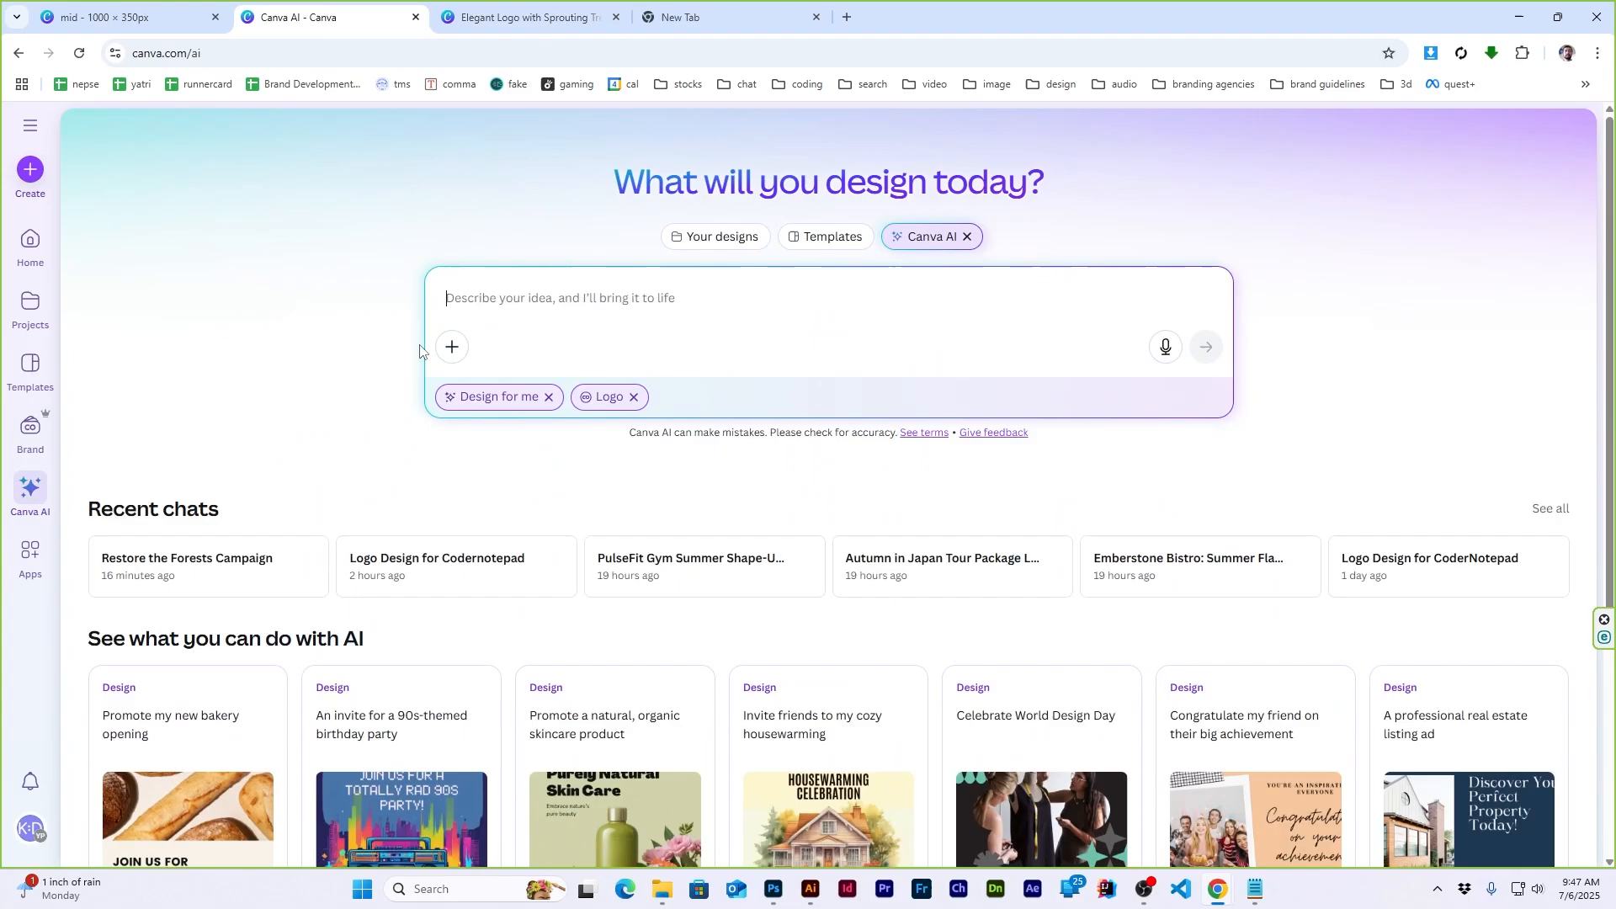
key(ctrl+v)
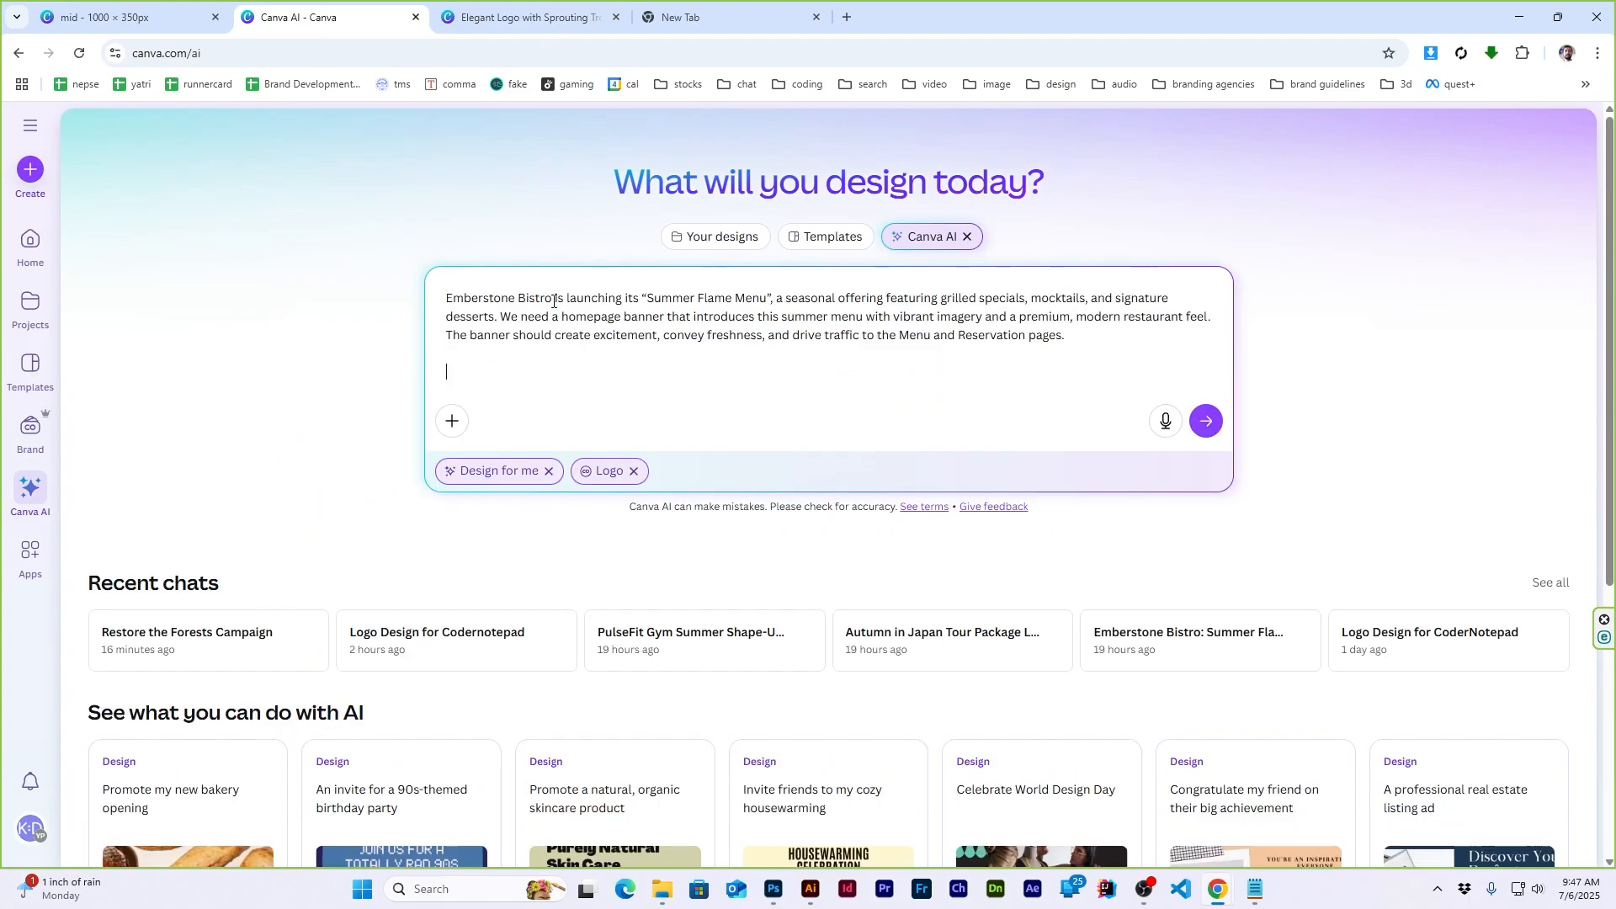
click(1209, 424)
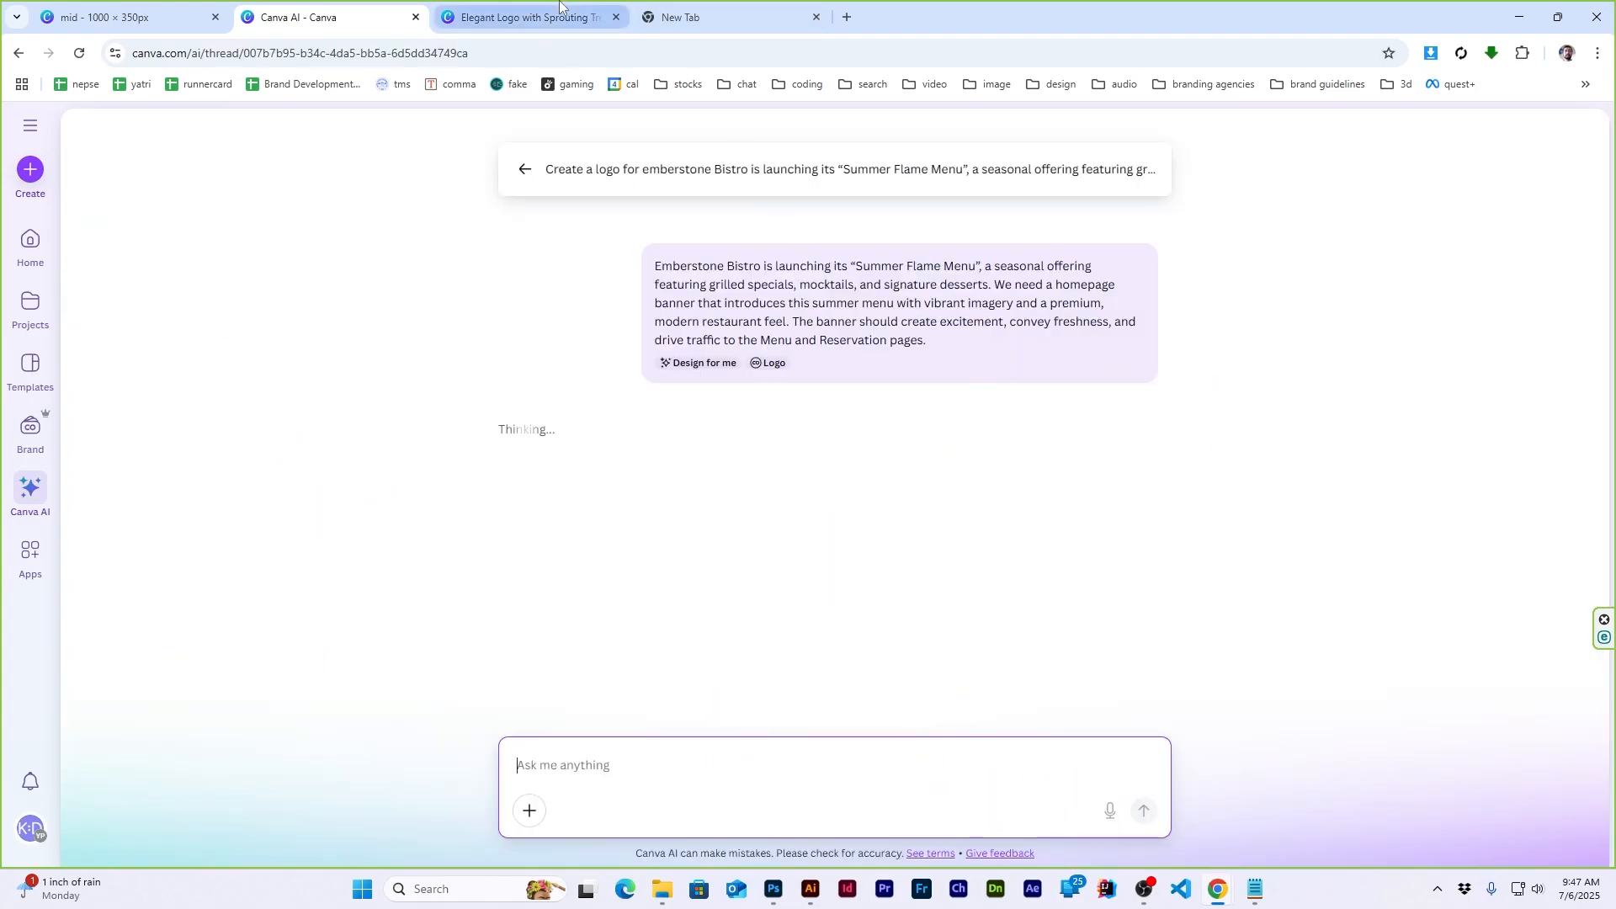
Close the old sprouting-tree logo tab and the empty new tab
click(596, 19)
click(616, 17)
click(616, 17)
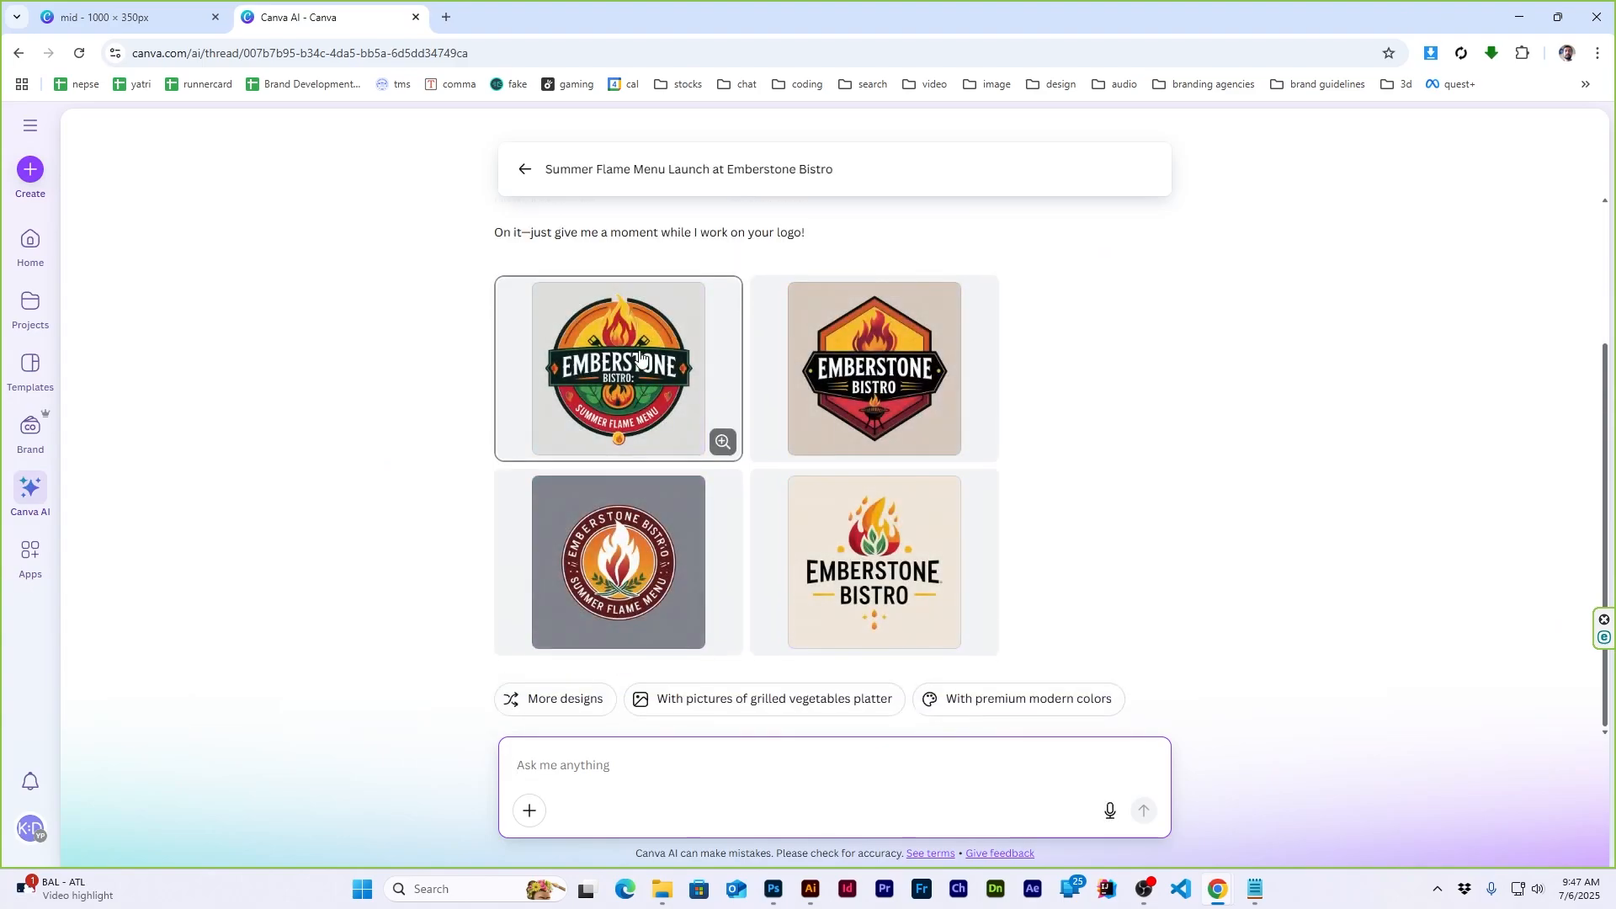
Open the first round Emberstone Bistro logo for editing, detach the image from the background and remove its backdrop
click(639, 356)
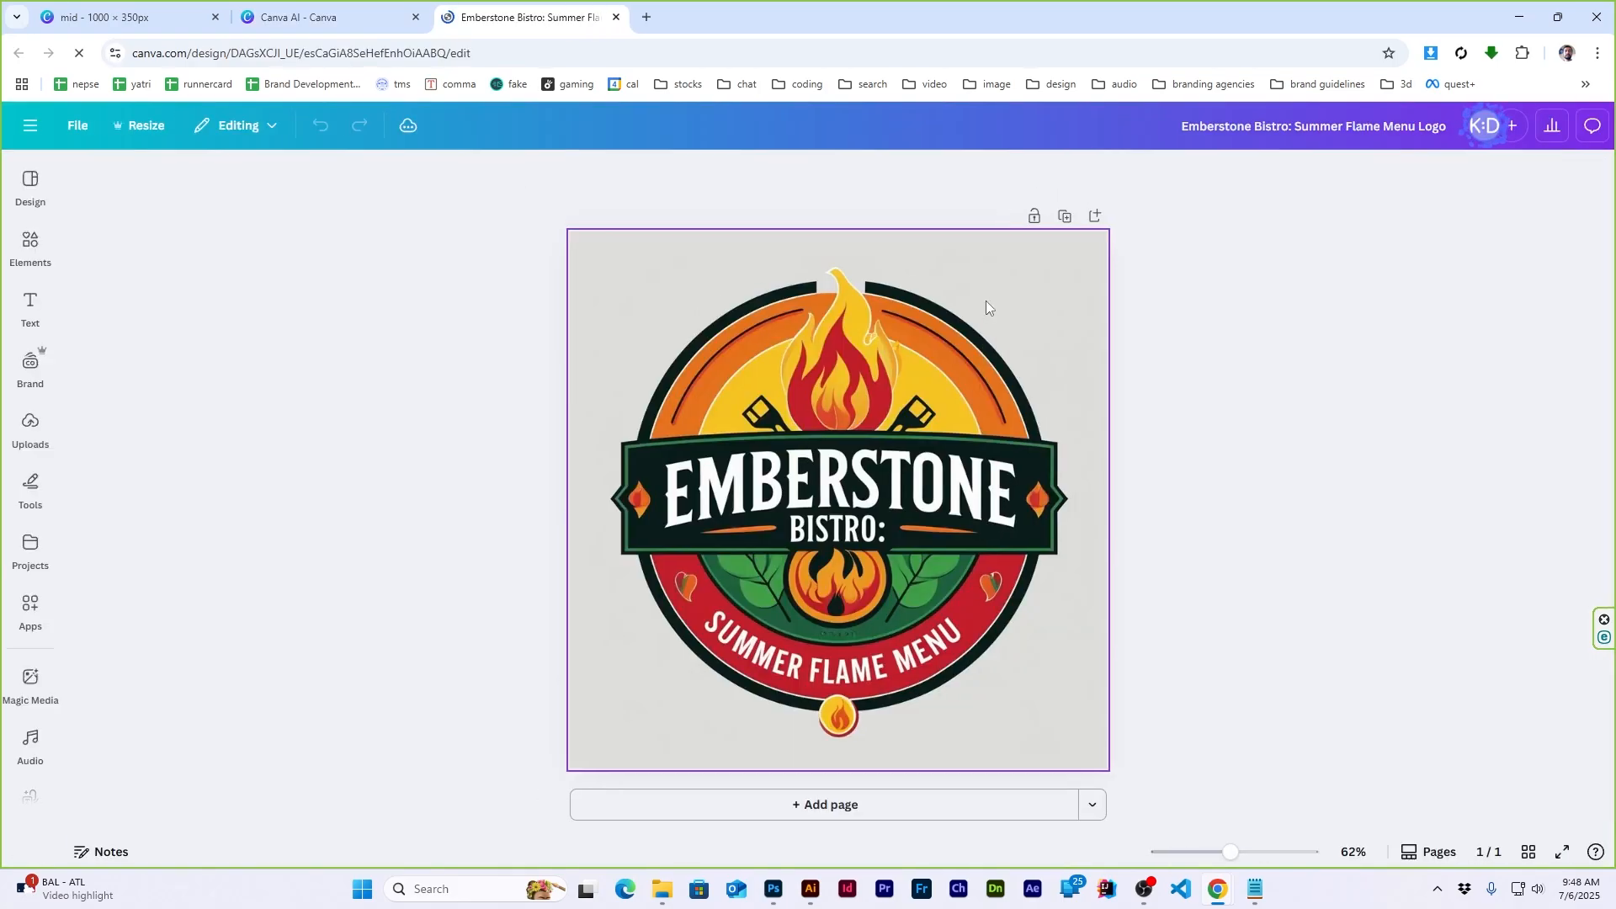
right_click(987, 300)
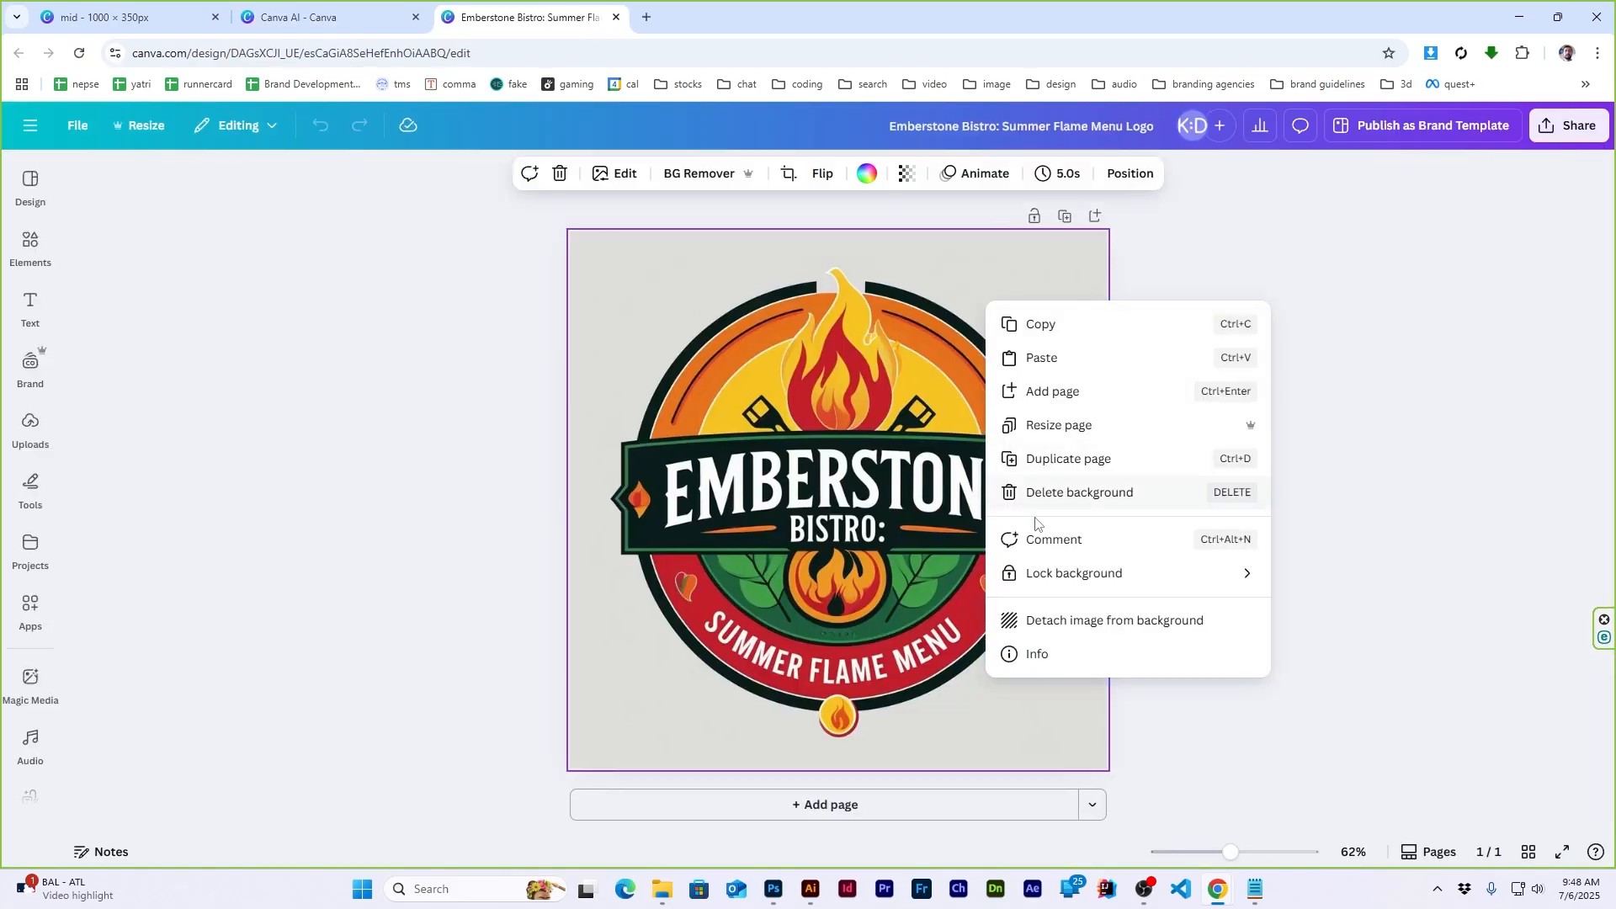
click(1085, 620)
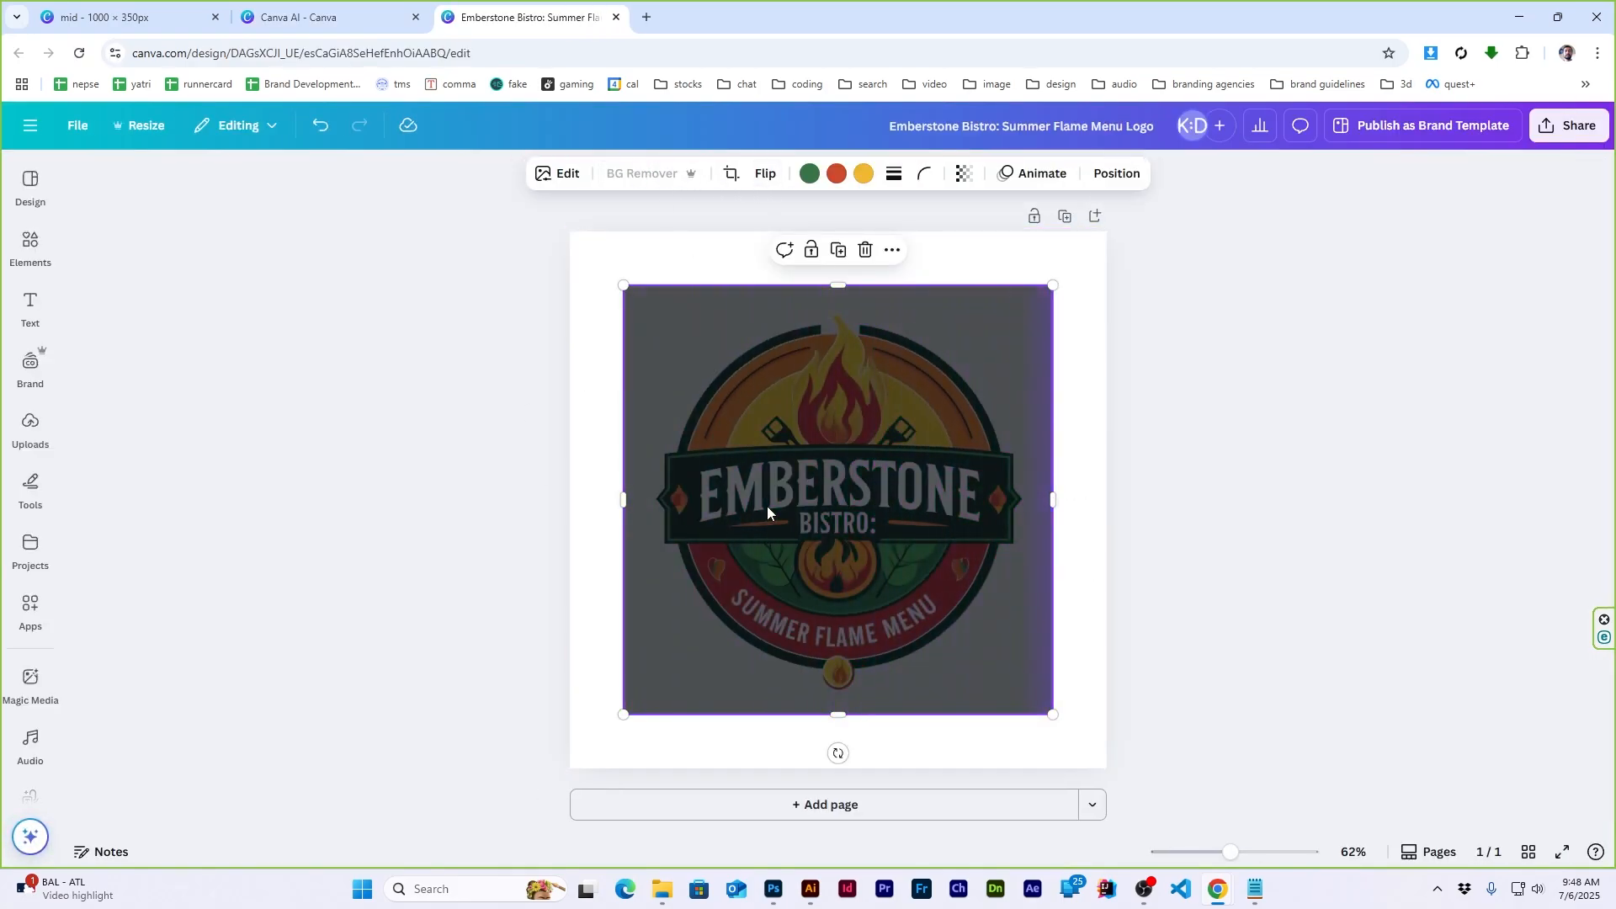
click(1302, 421)
click(842, 463)
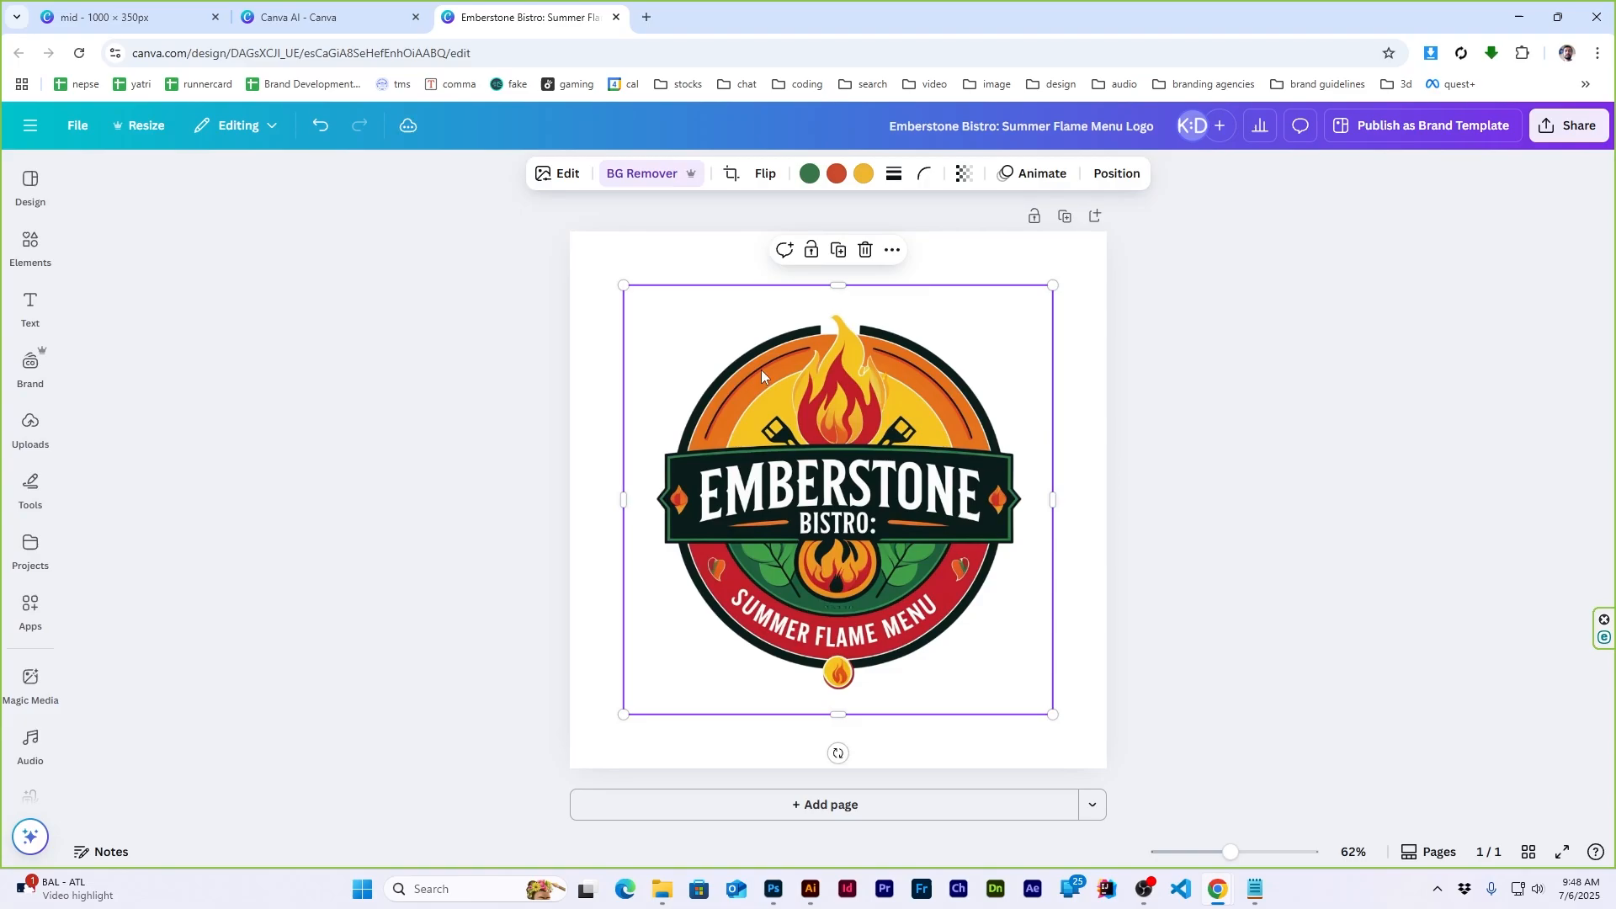
Paste the Emberstone logo into page 3 of the banner design, shrink it and place it in the banner's upper-right corner
key(ctrl+shift+Tab)
key(ctrl+shift+Tab)
click(997, 564)
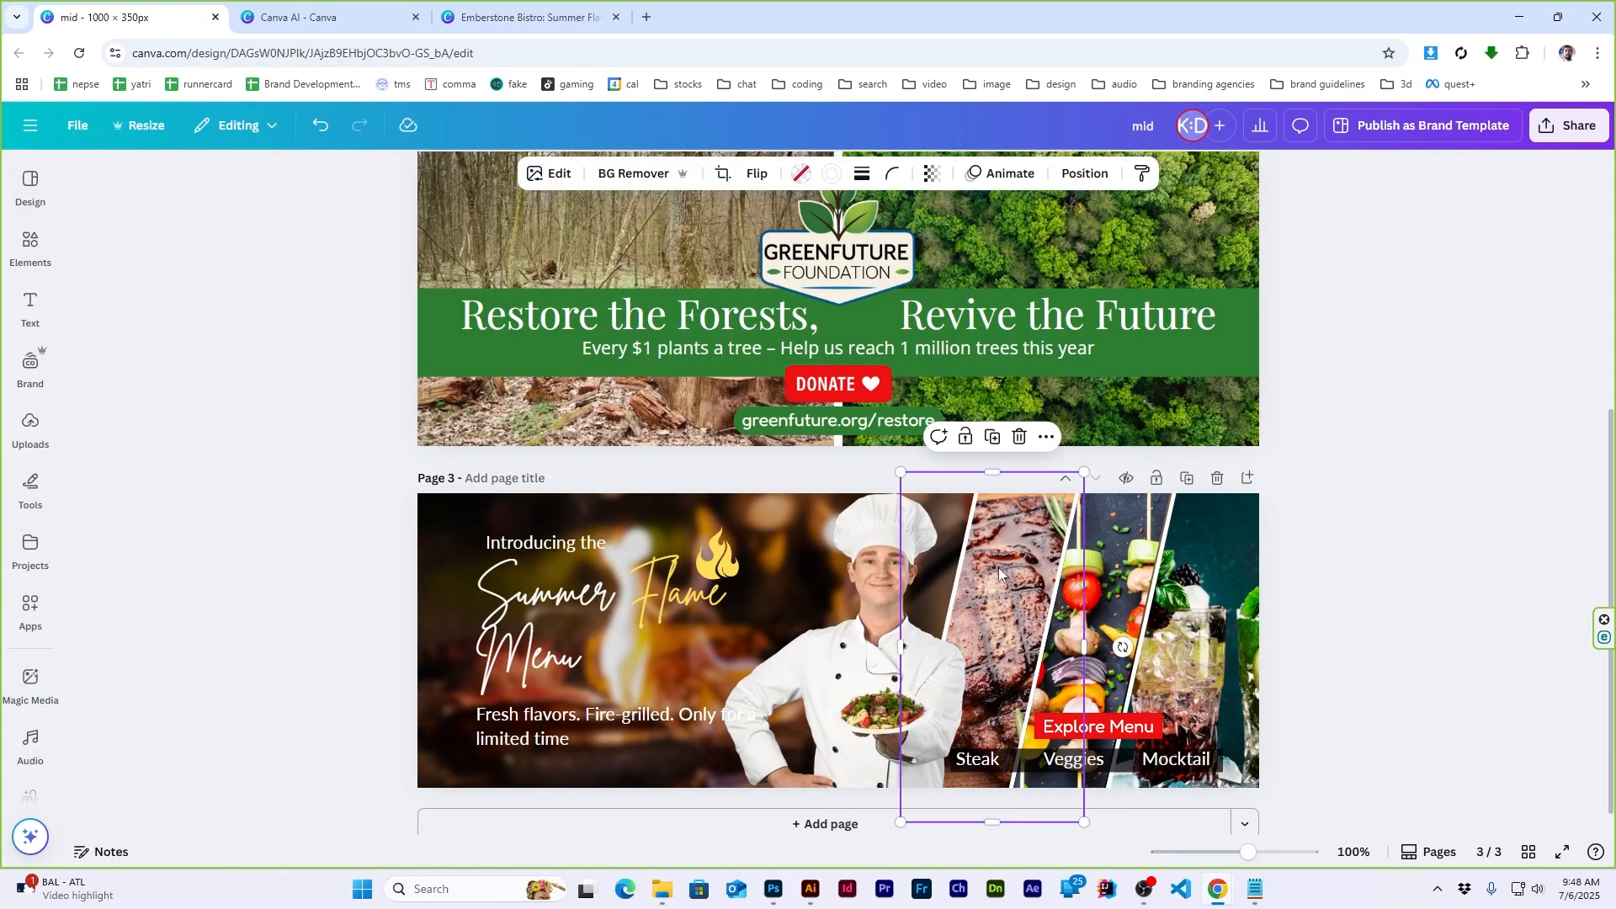
key(ctrl+v)
drag(712, 494, 524, 681)
drag(468, 739, 1206, 554)
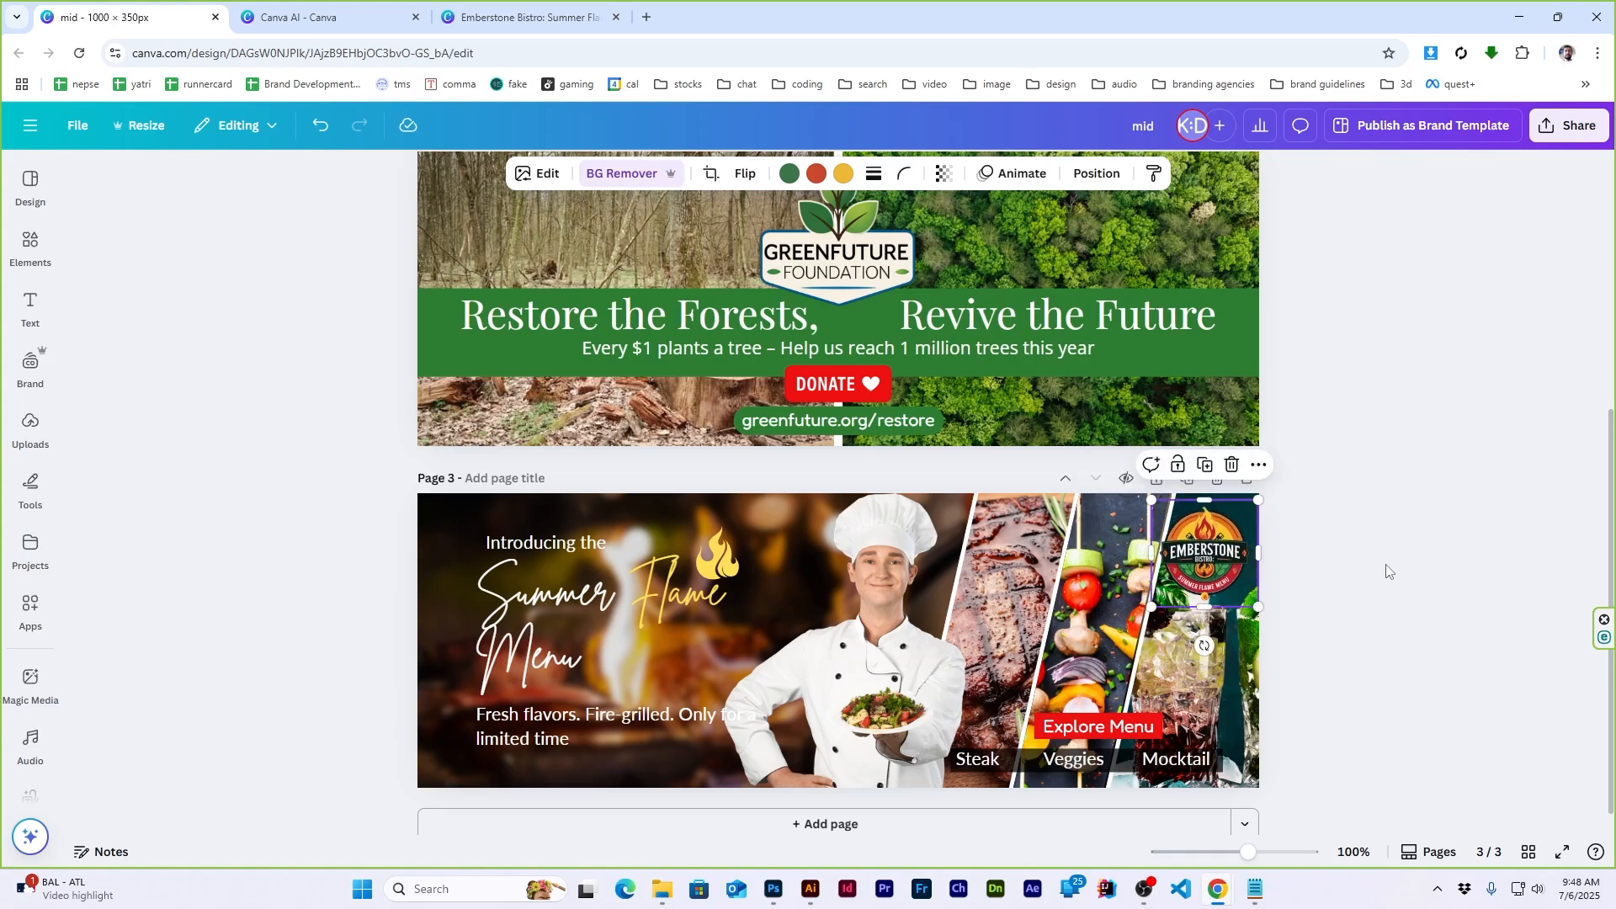
click(1385, 565)
Align "Introducing the", the Summer Flame Menu headline and the subheadline to the same left edge
click(525, 549)
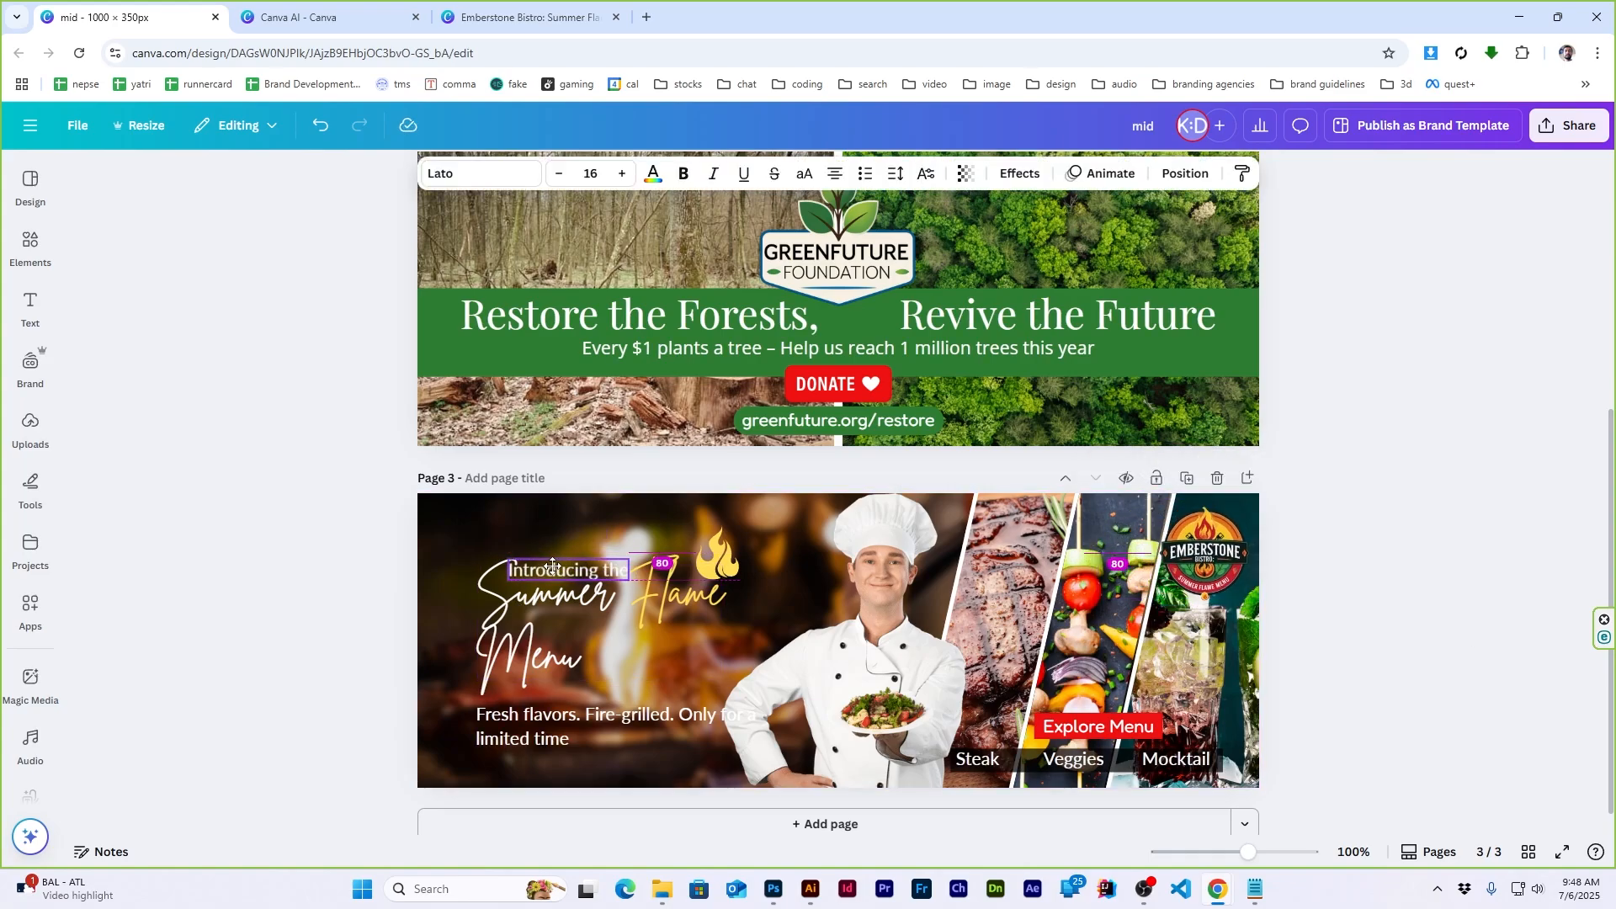
drag(543, 541, 535, 540)
click(539, 722)
shift+click(543, 615)
shift+click(552, 544)
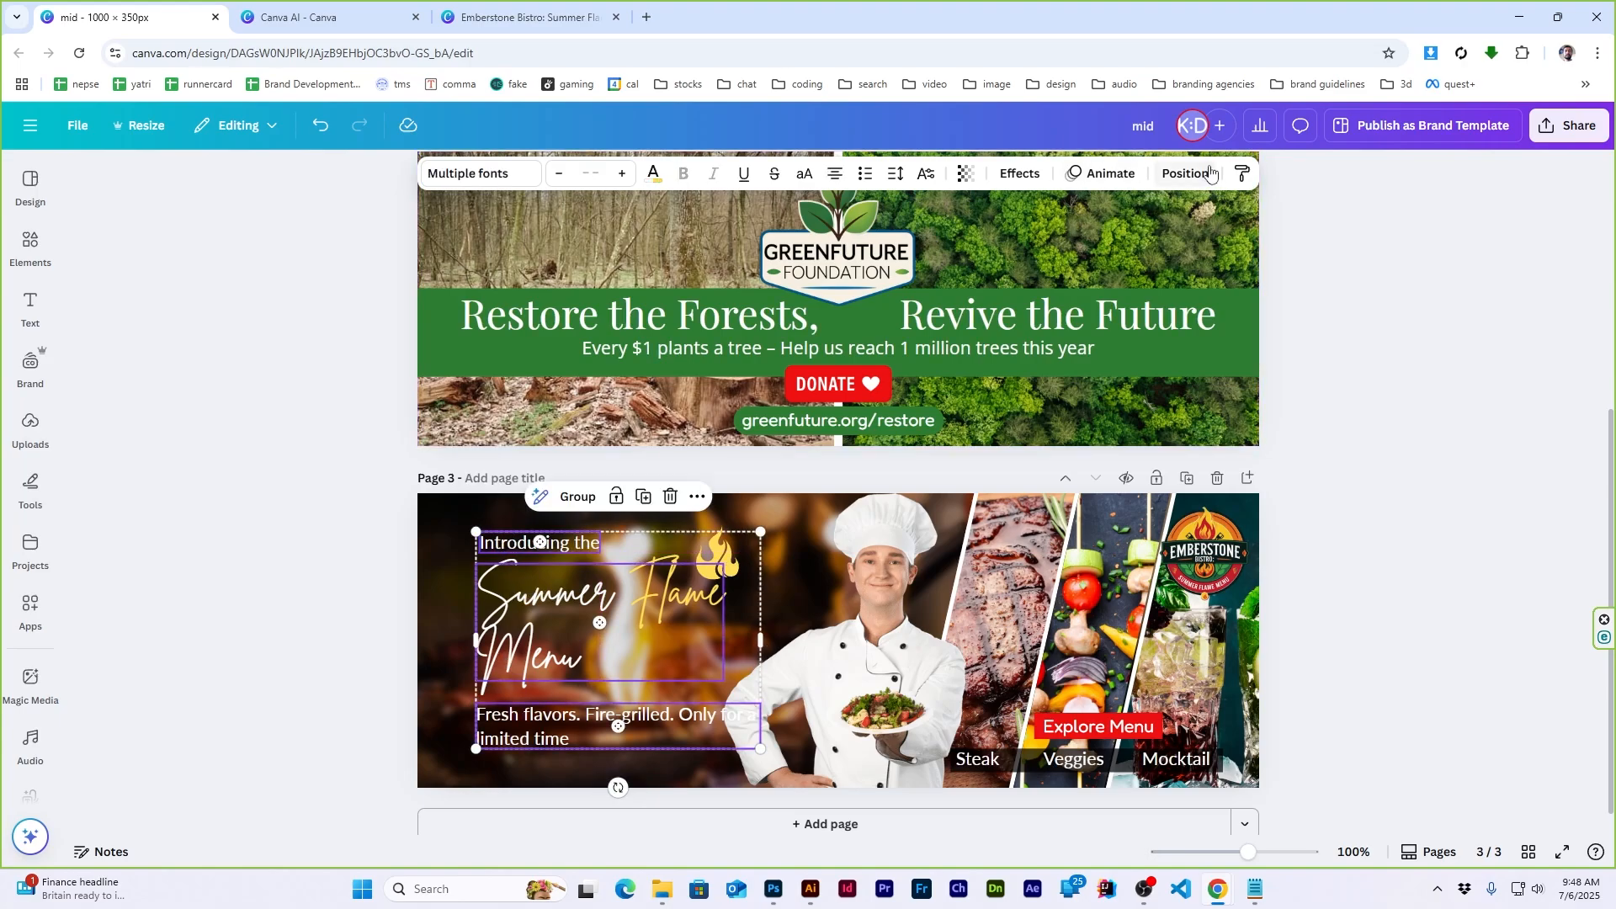
click(1185, 173)
click(270, 390)
click(1404, 511)
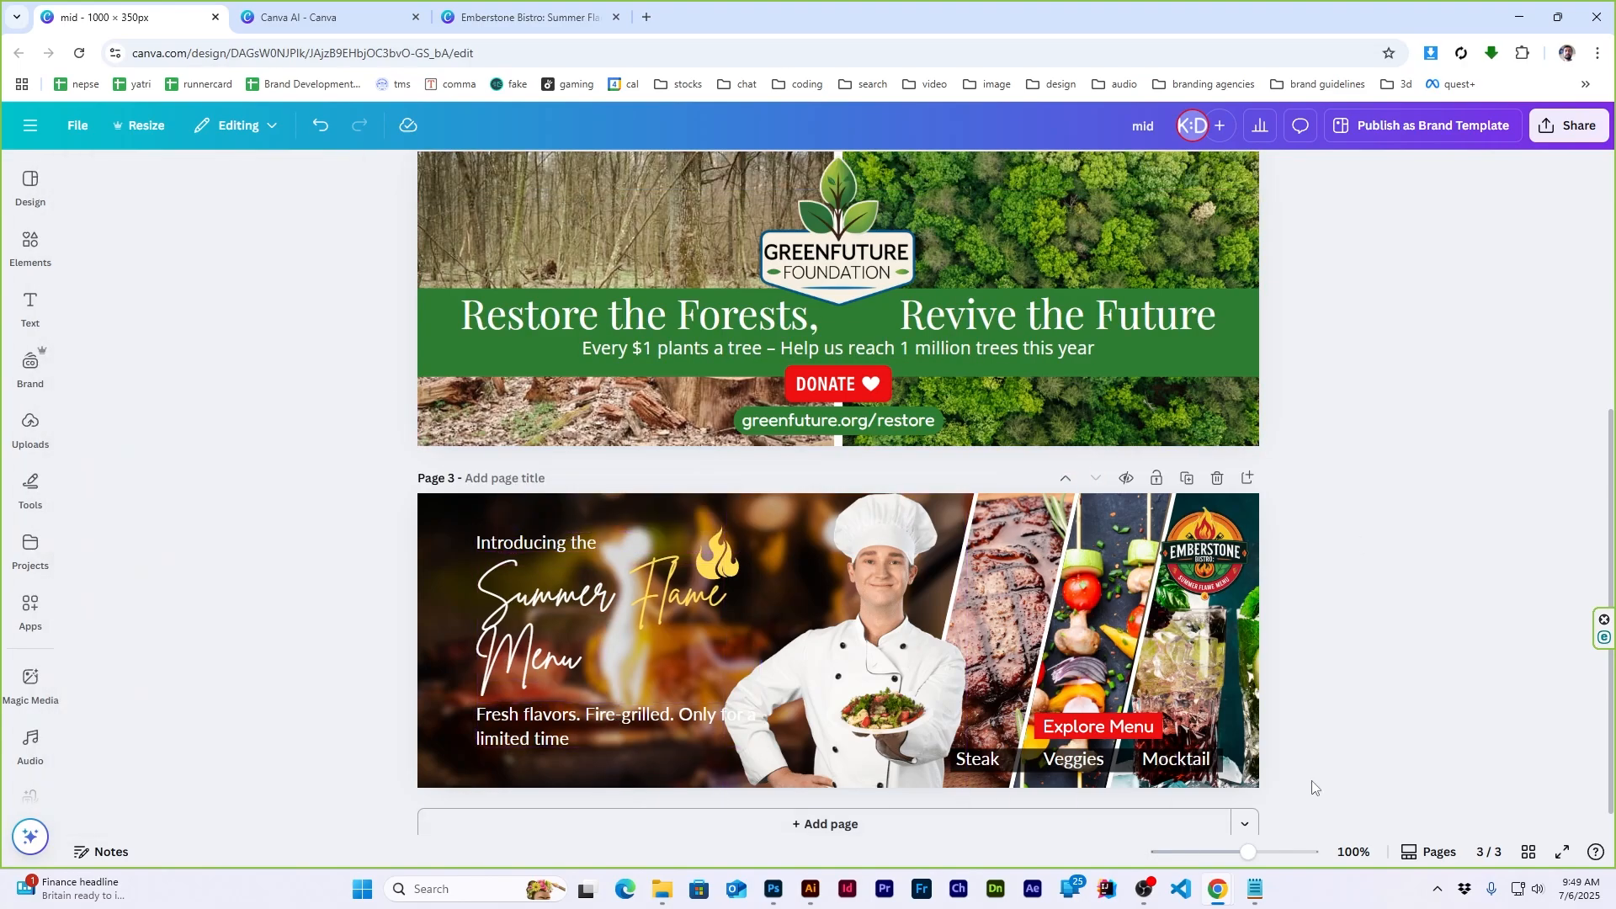
Add a rectangle, send it behind the "Fresh flavors" subheadline and resize it to cover that text
drag(1348, 822, 1099, 472)
mouse_move(31, 250)
click(98, 357)
drag(838, 642, 503, 740)
key(ctrl+bracketleft)
drag(547, 740, 760, 742)
drag(610, 782, 610, 757)
Colour the rectangle behind the subheadline black and reduce its opacity to about half
click(452, 174)
click(184, 308)
click(1084, 173)
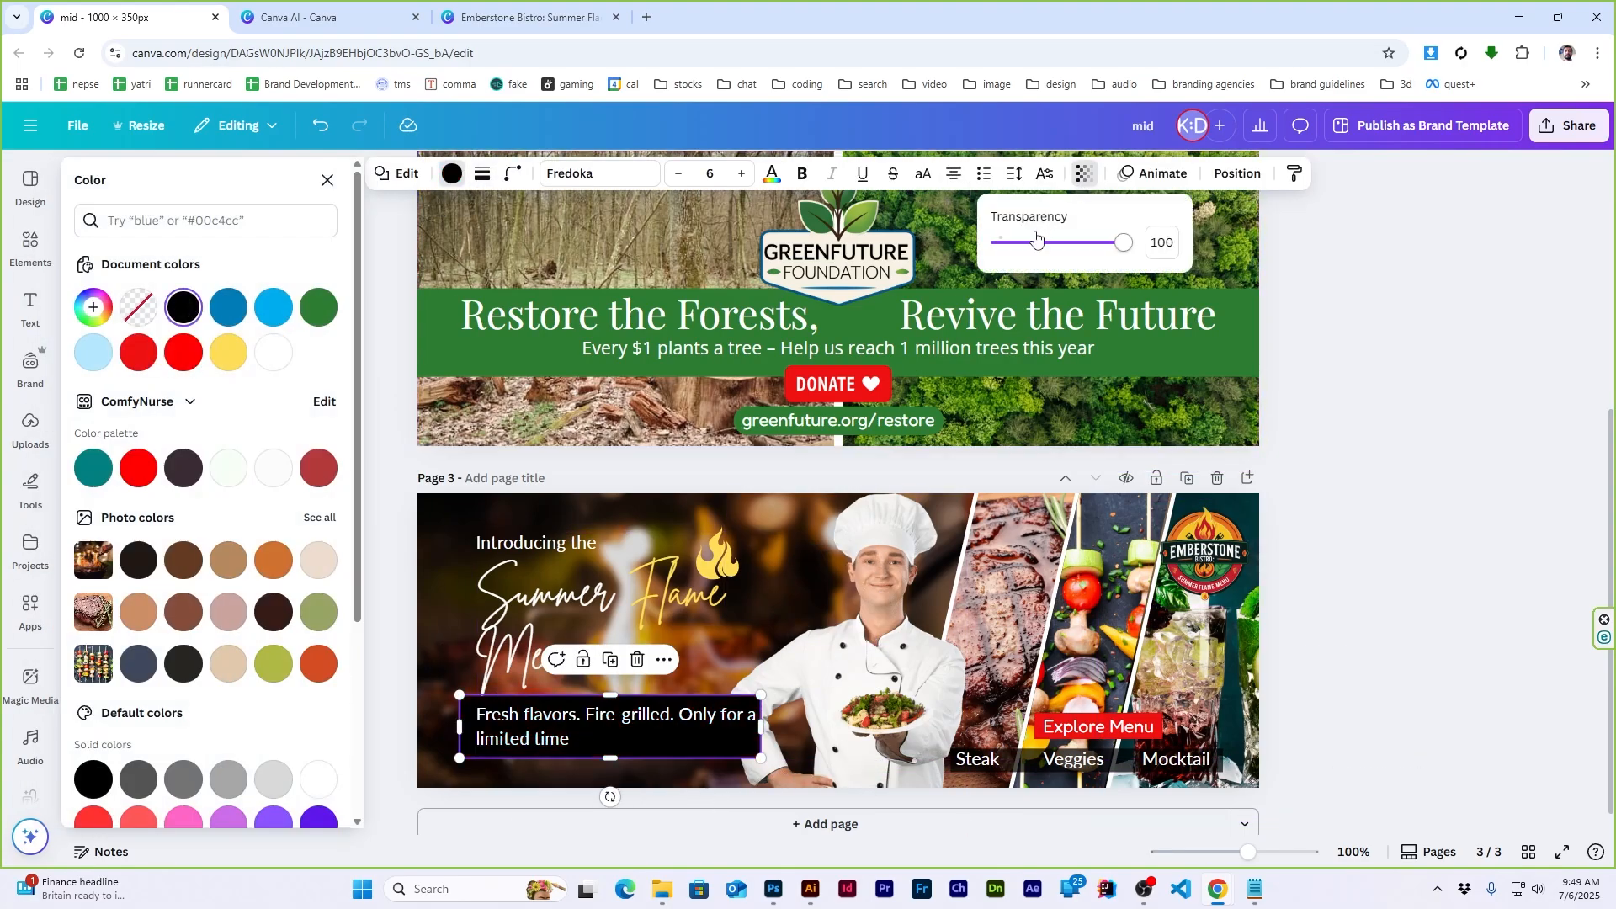
drag(1123, 243, 1053, 244)
click(1397, 539)
Extend the subheadline's dark strip past the left edge of the banner
click(467, 741)
drag(459, 726, 337, 726)
click(1442, 567)
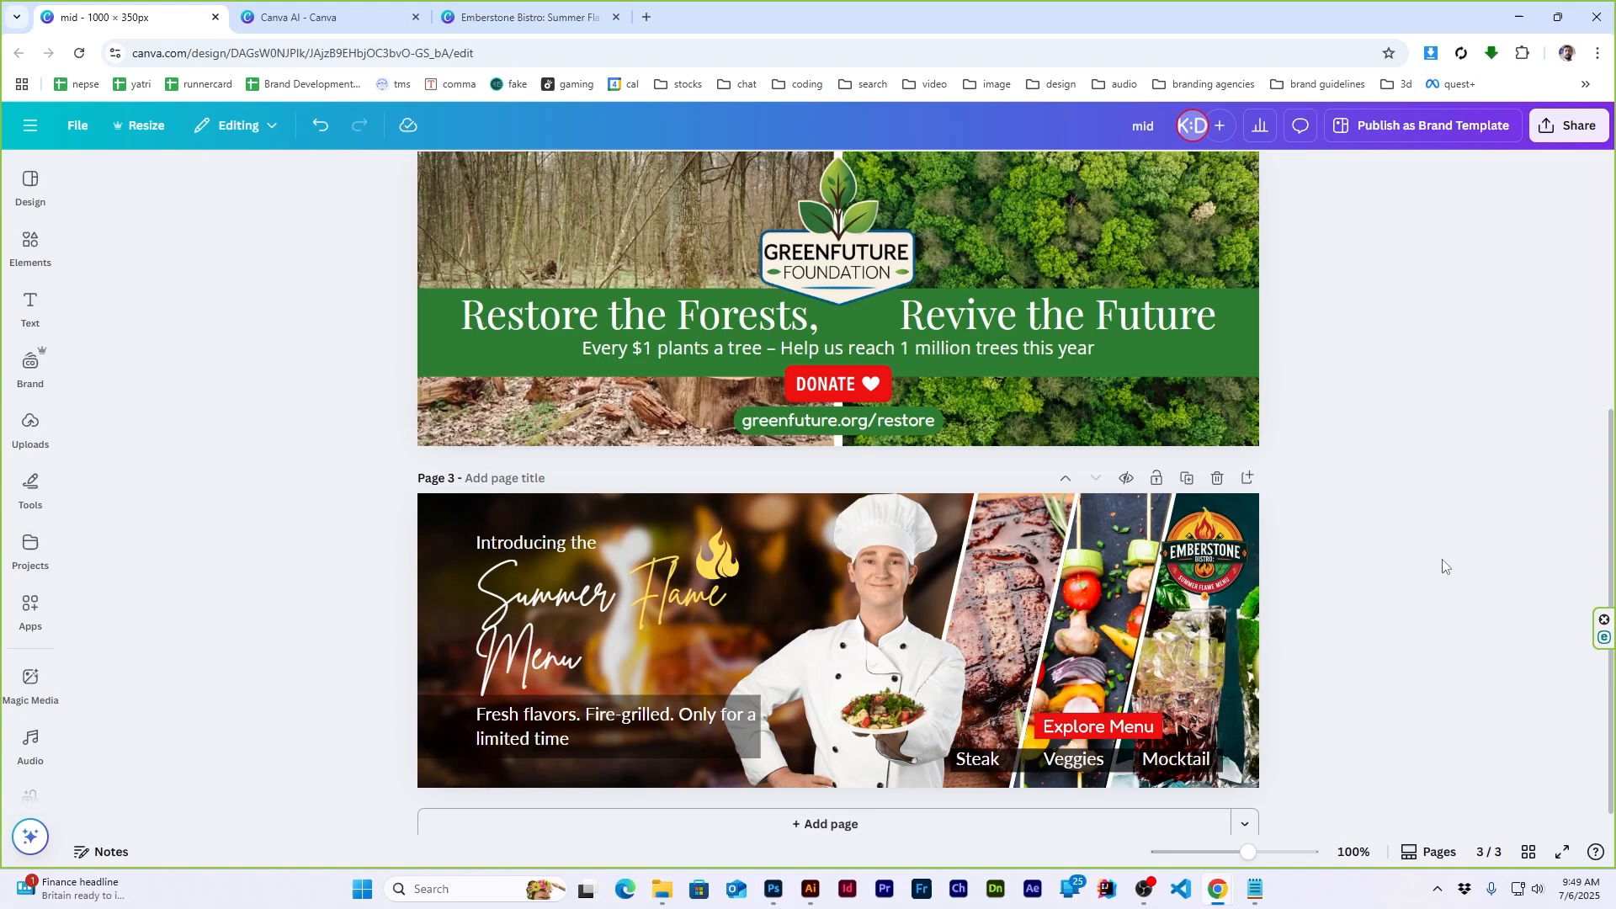
Adjust the right end and height of the dark strip behind the subheadline
click(678, 755)
drag(760, 726, 786, 726)
drag(574, 758, 684, 732)
click(1382, 532)
Break the subheadline before "Only for a limited time" and shorten the dark strip's left end to just beside the text
double_click(696, 716)
click(917, 793)
click(747, 740)
click(733, 763)
click(732, 754)
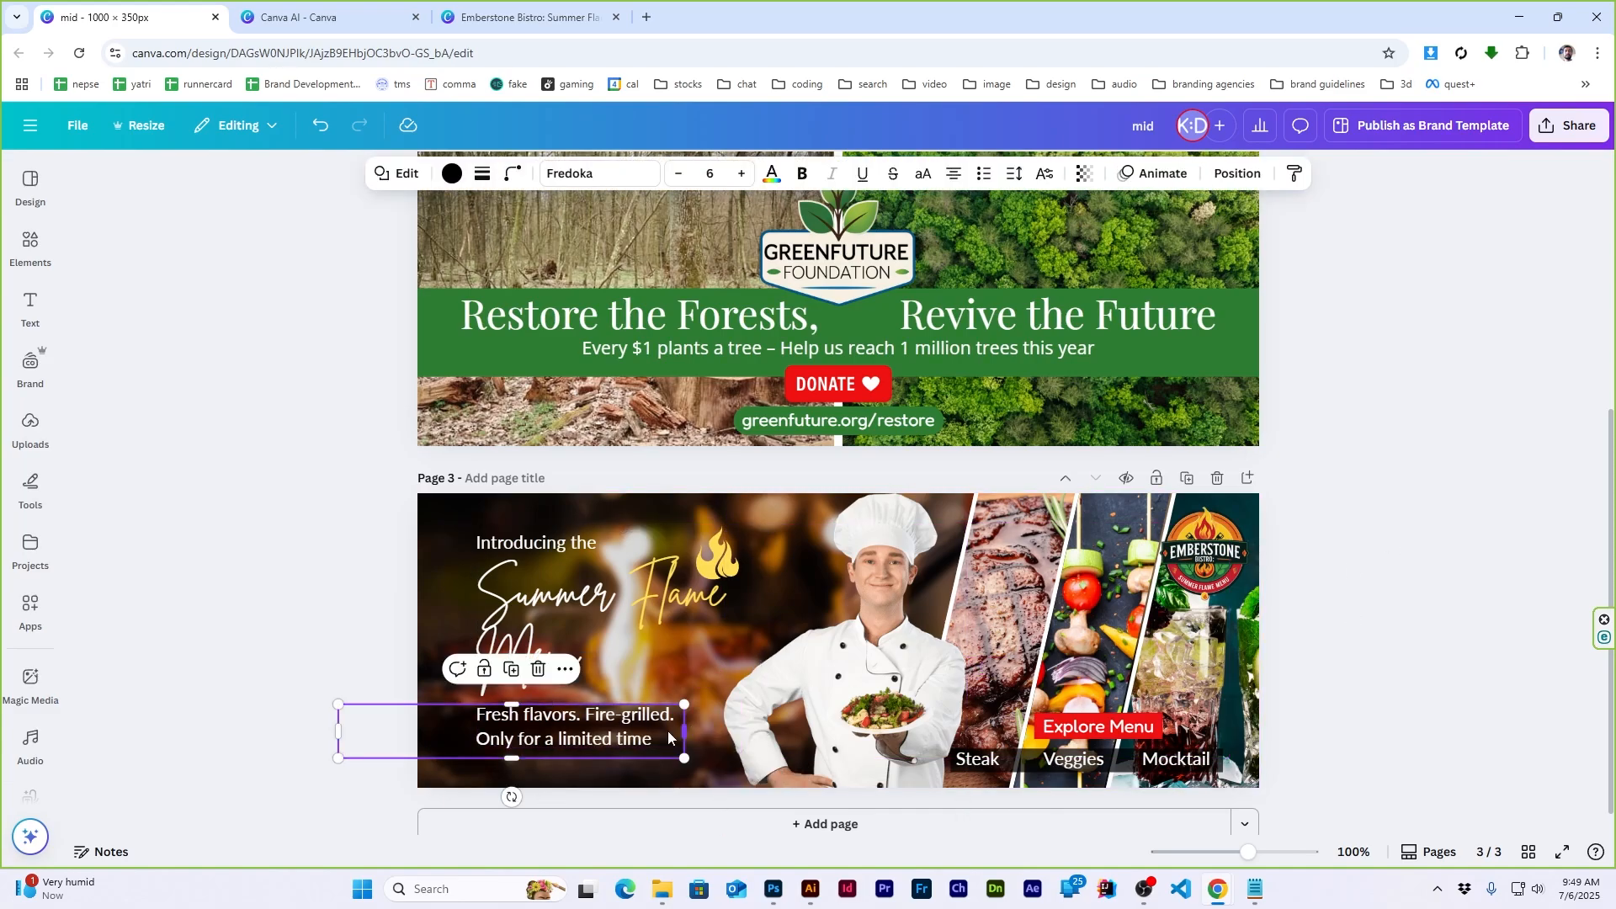
drag(337, 731, 465, 746)
click(1448, 561)
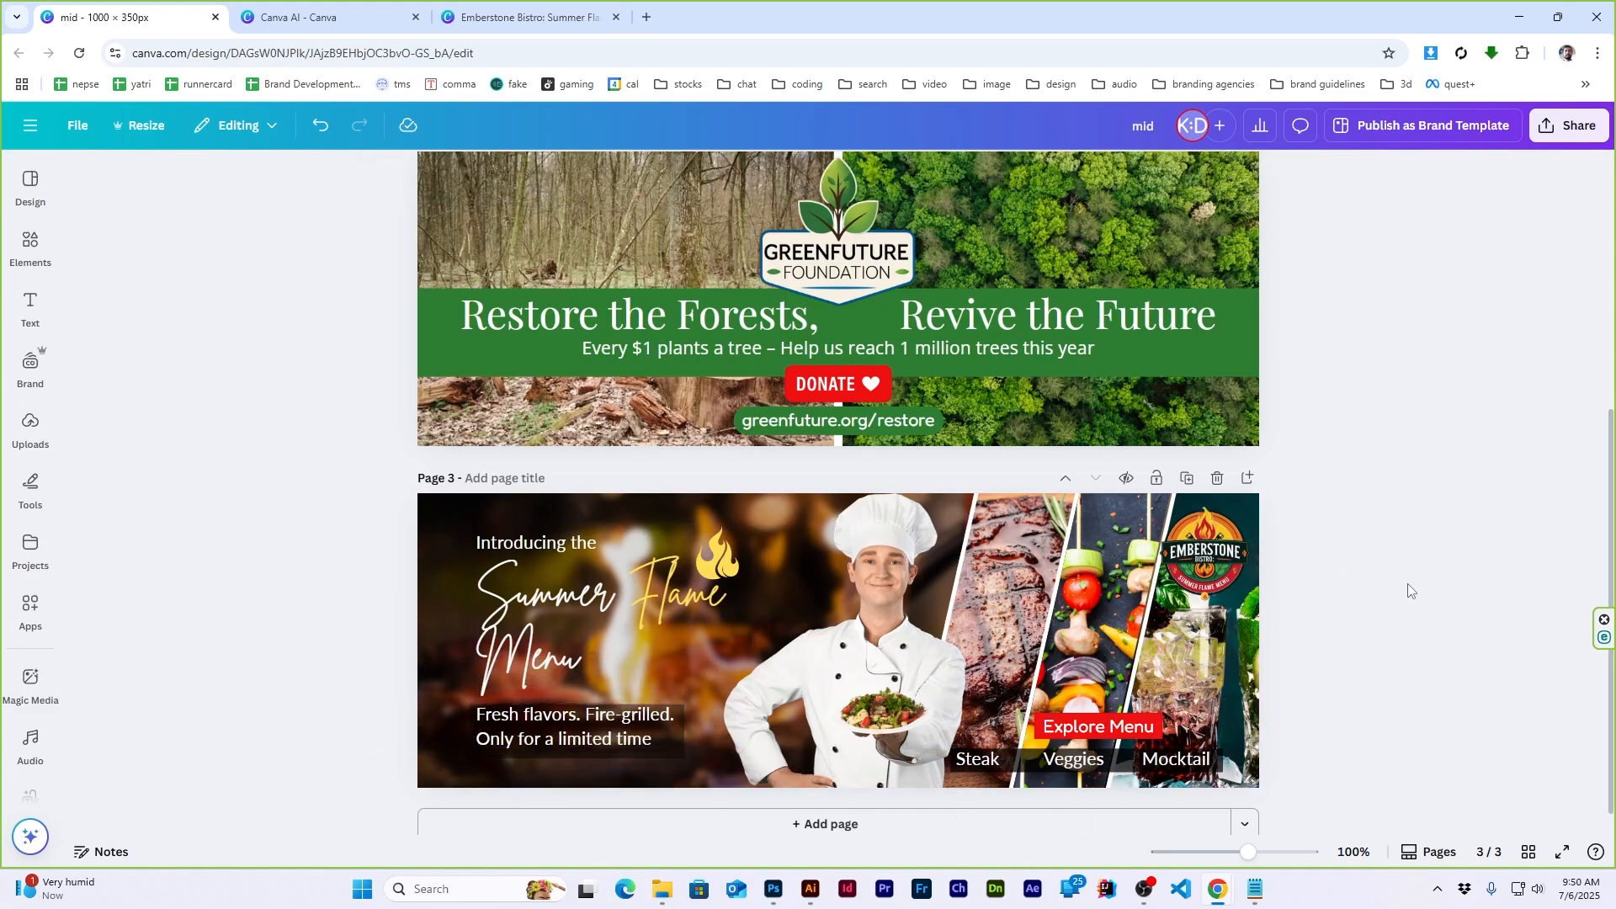
Examine the finished Emberstone banner up close around the Explore Menu button and again at full width
scroll(949, 752, up, 10)
click(1326, 695)
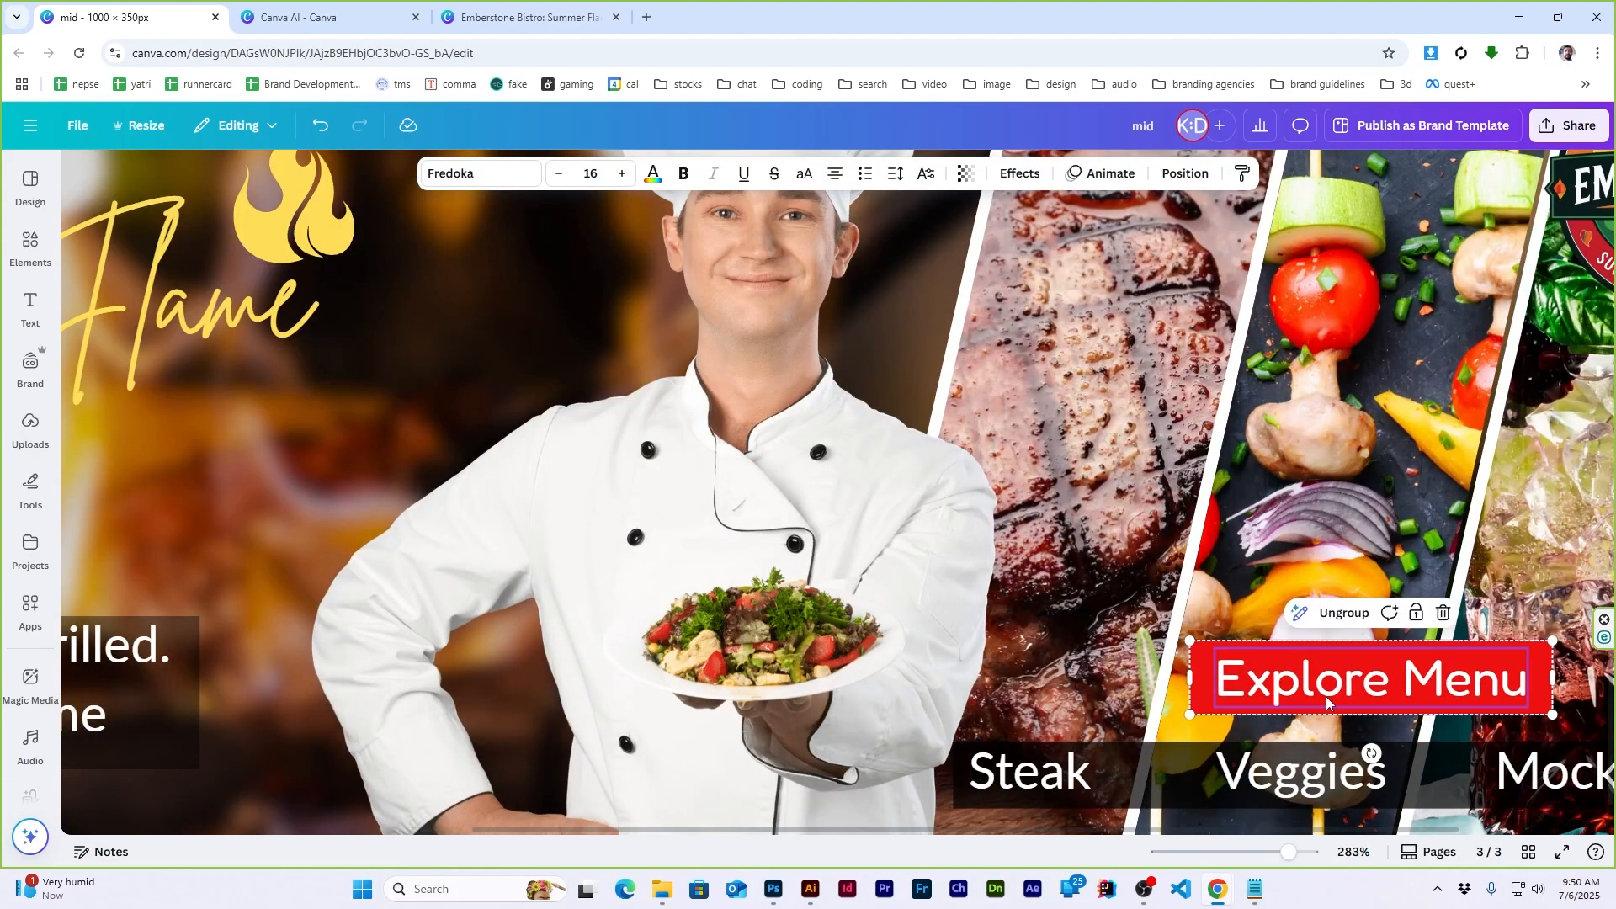
scroll(1020, 783, down, 3)
click(1353, 852)
click(1393, 601)
click(1497, 360)
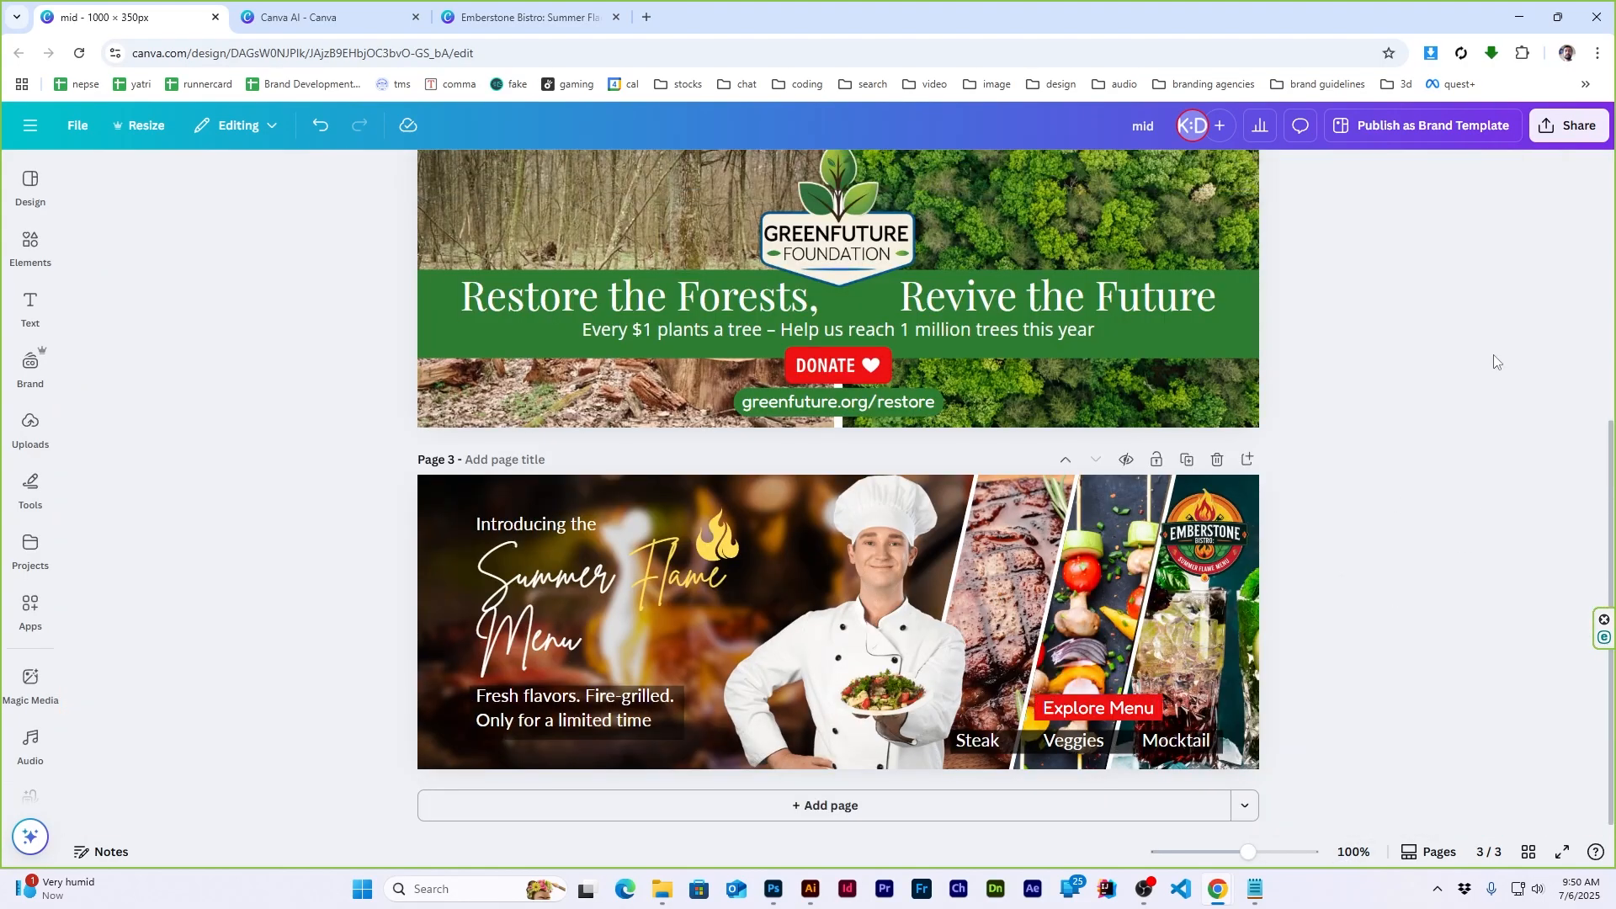
scroll(1207, 276, up, 5)
scroll(1206, 276, down, 5)
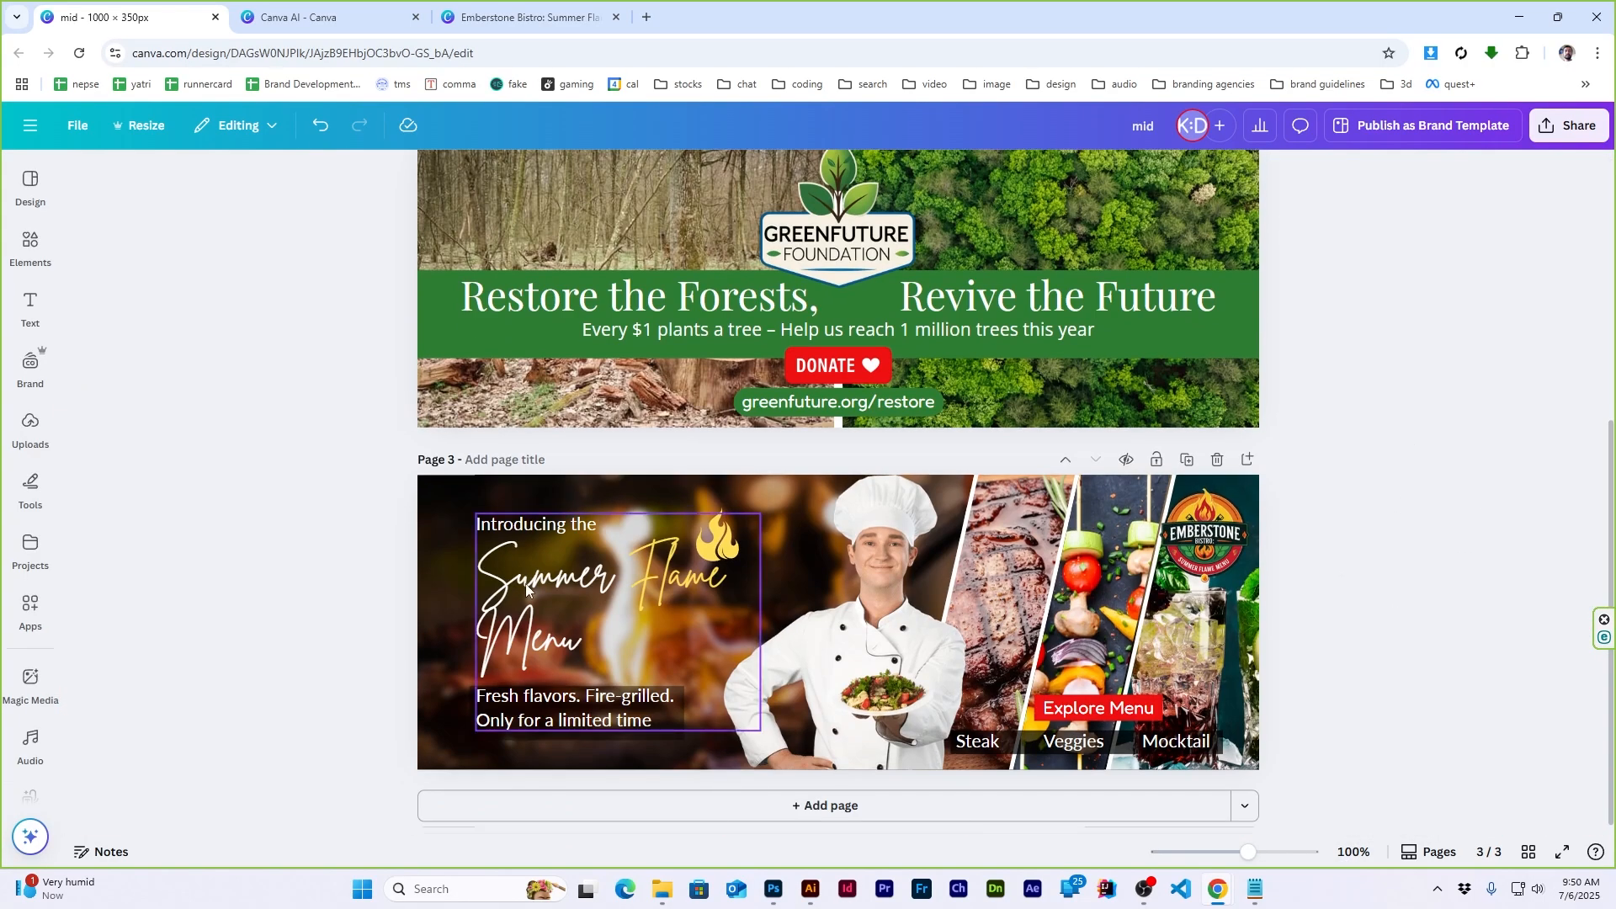
Shift the headline and subheadline text slightly left together with the dark strip behind the subheadline
drag(648, 581, 642, 581)
click(1461, 507)
click(574, 722)
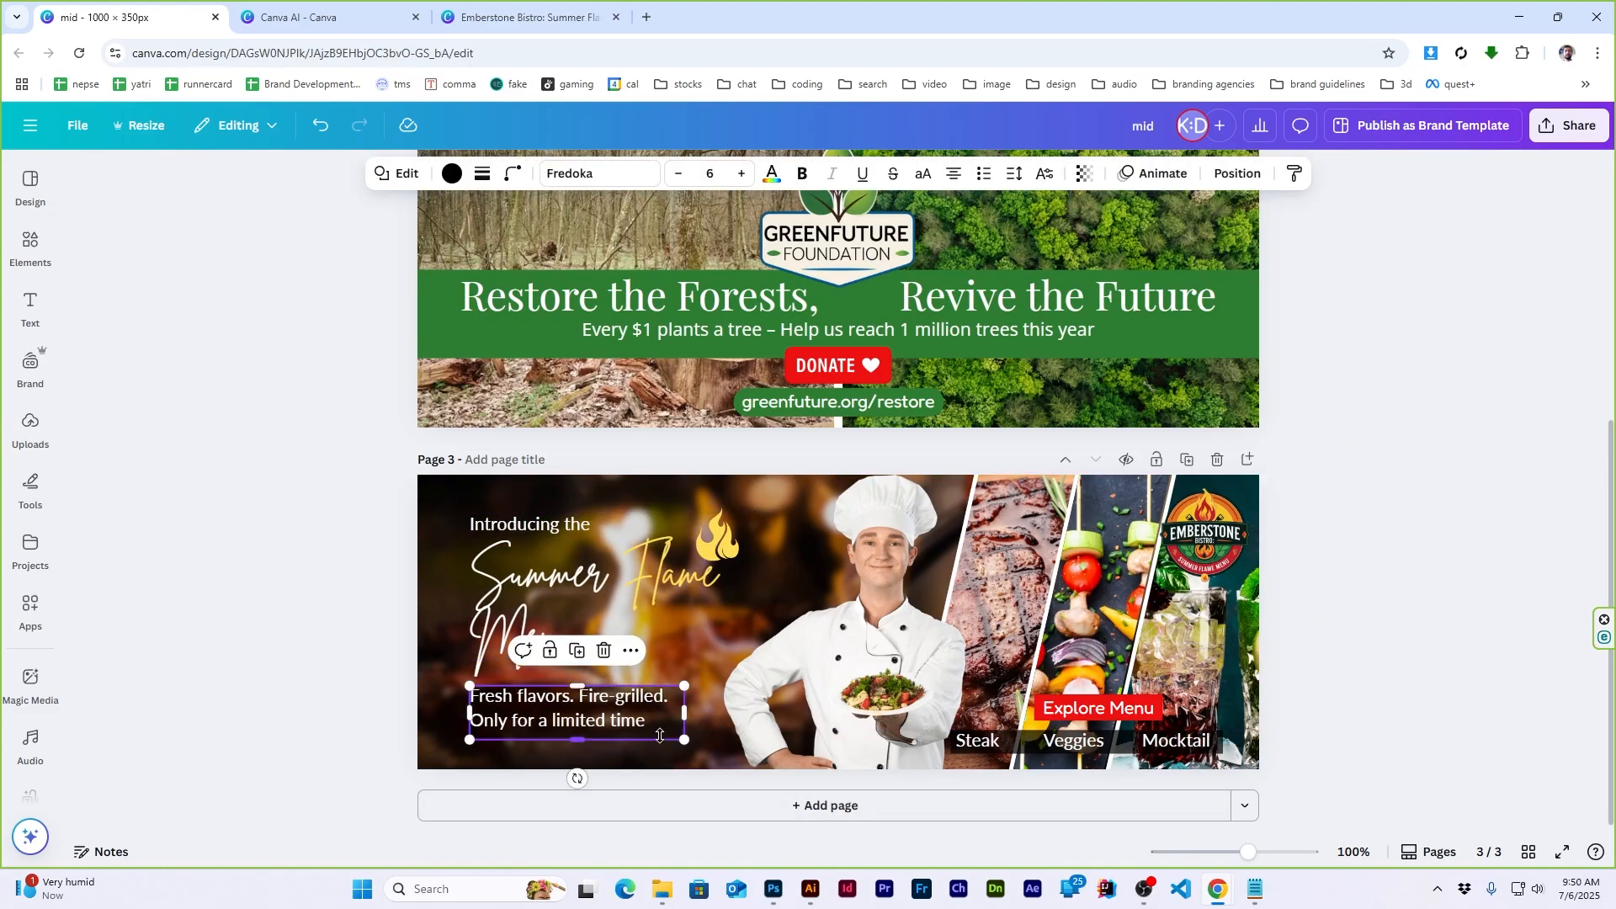
key(Escape)
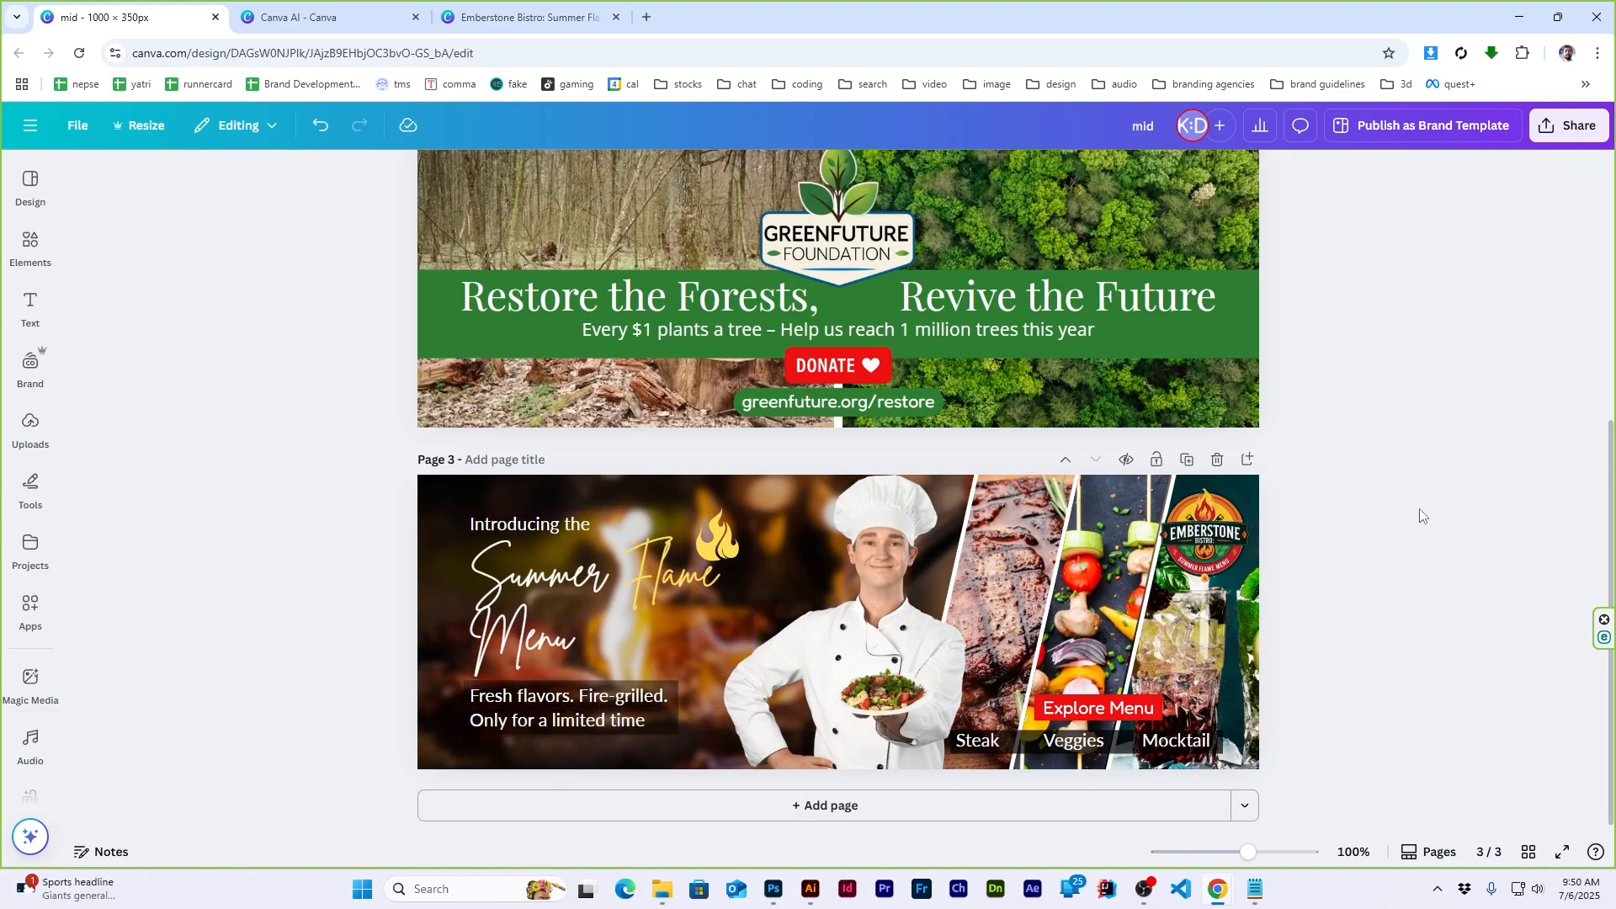
Add a blank page below the Emberstone banner and close the previous brief's text window
click(845, 816)
click(1257, 890)
click(1597, 10)
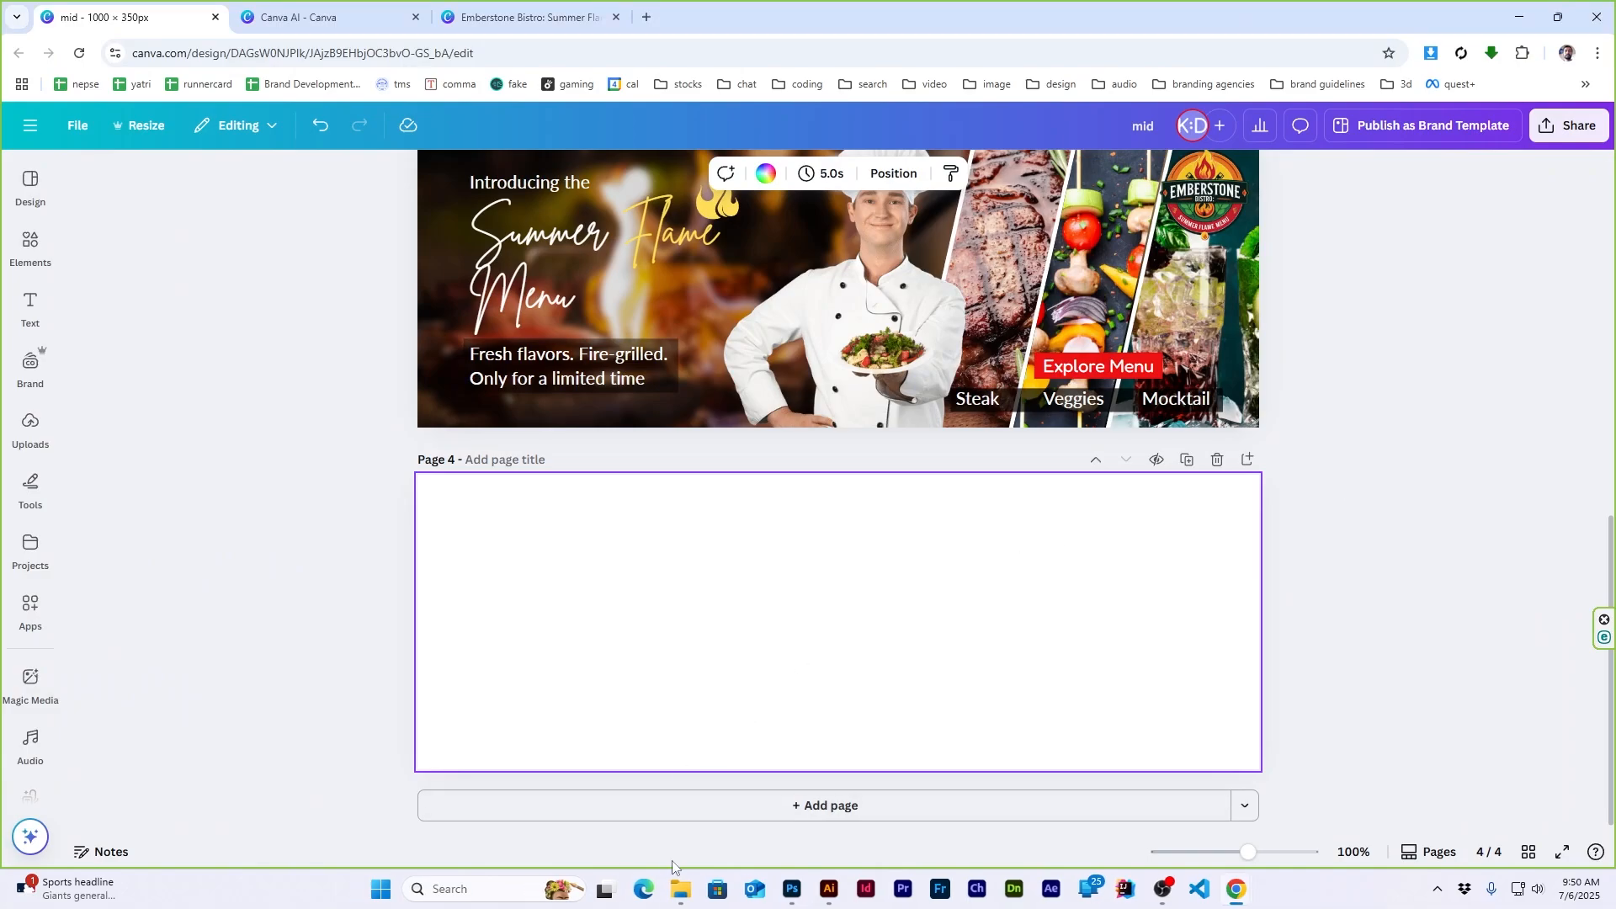
Open the wandernest travel.txt brief from the web banner briefs folder and enlarge its window to full screen
click(680, 889)
double_click(202, 239)
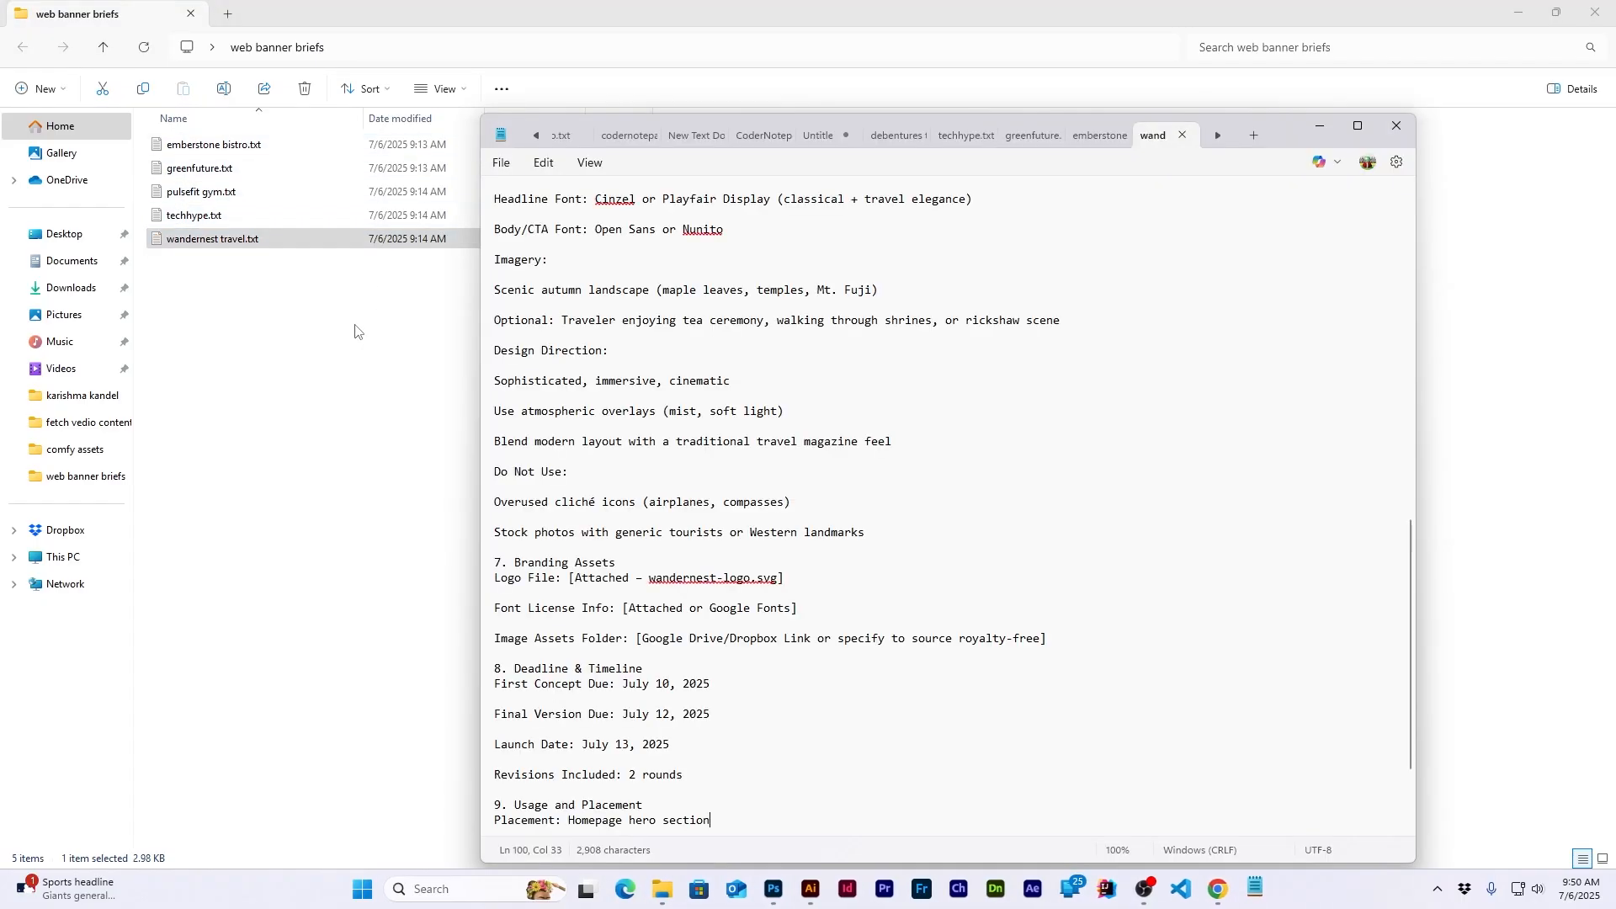
click(1357, 127)
Read the WanderNest brief from the project overview through the content, colours, fonts, imagery and atmospheric overlay direction
scroll(349, 346, up, 15)
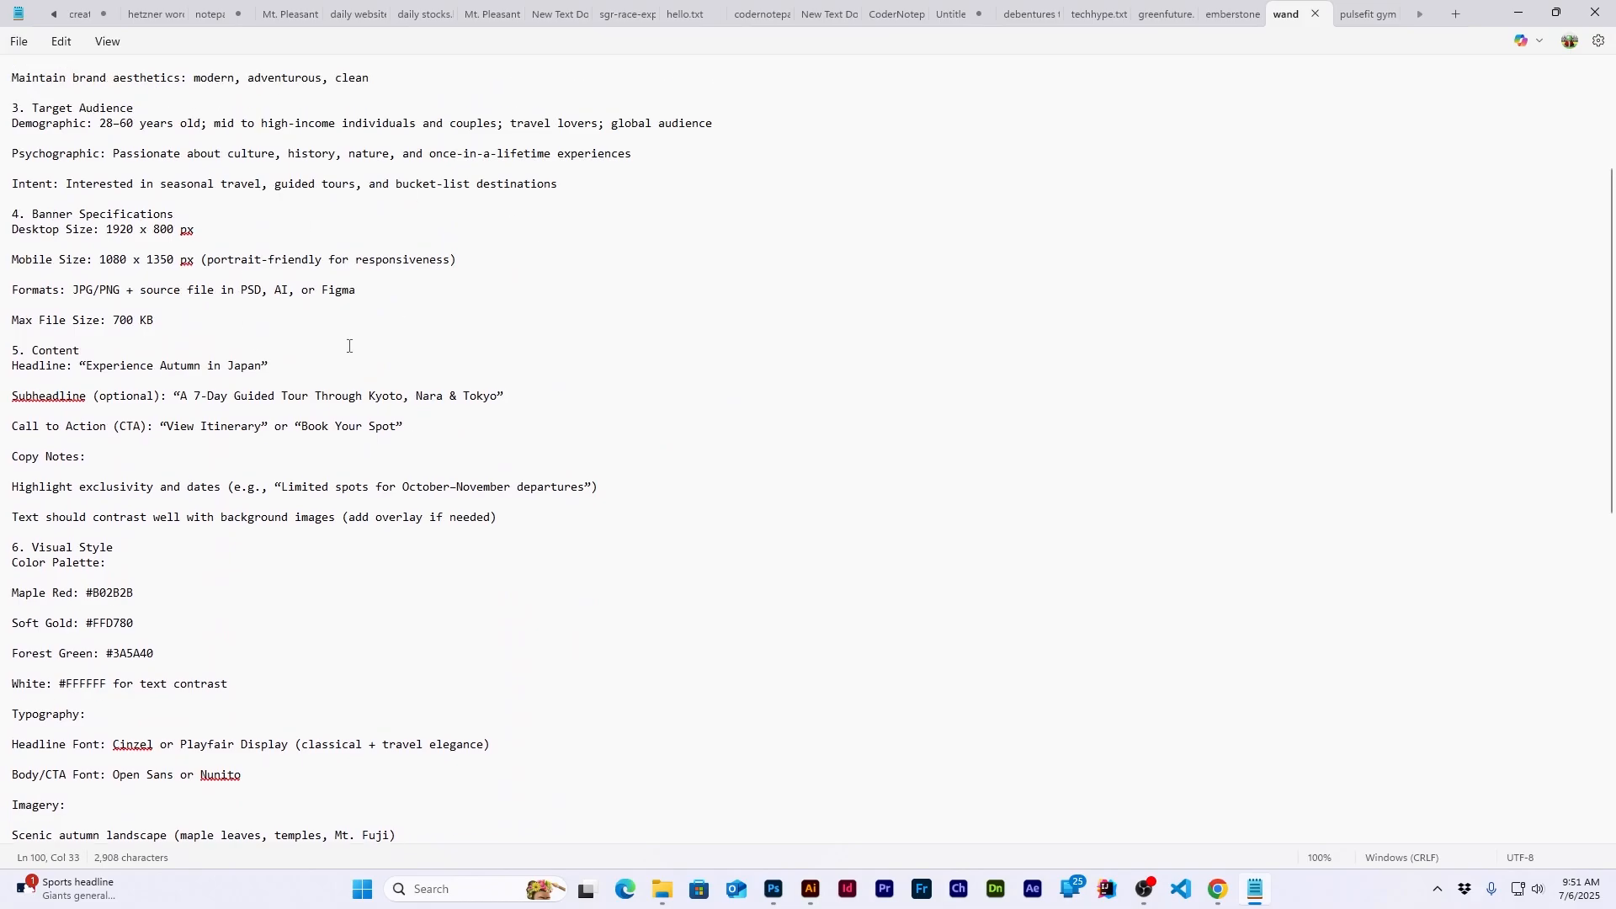
scroll(131, 183, up, 5)
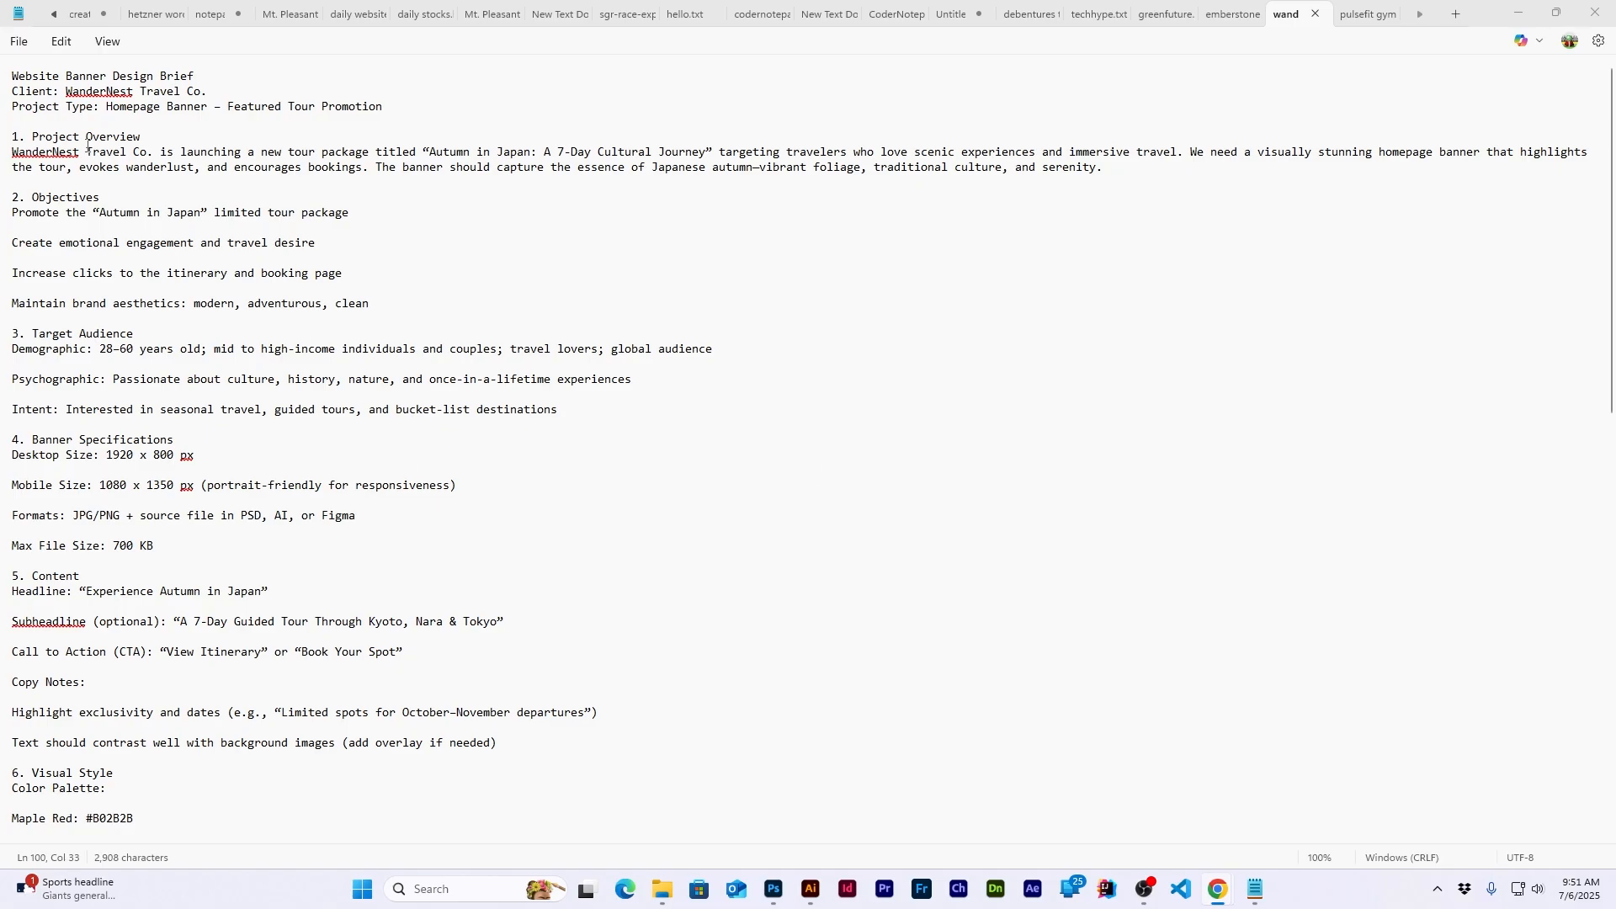
drag(88, 148, 523, 185)
click(530, 225)
scroll(512, 343, down, 8)
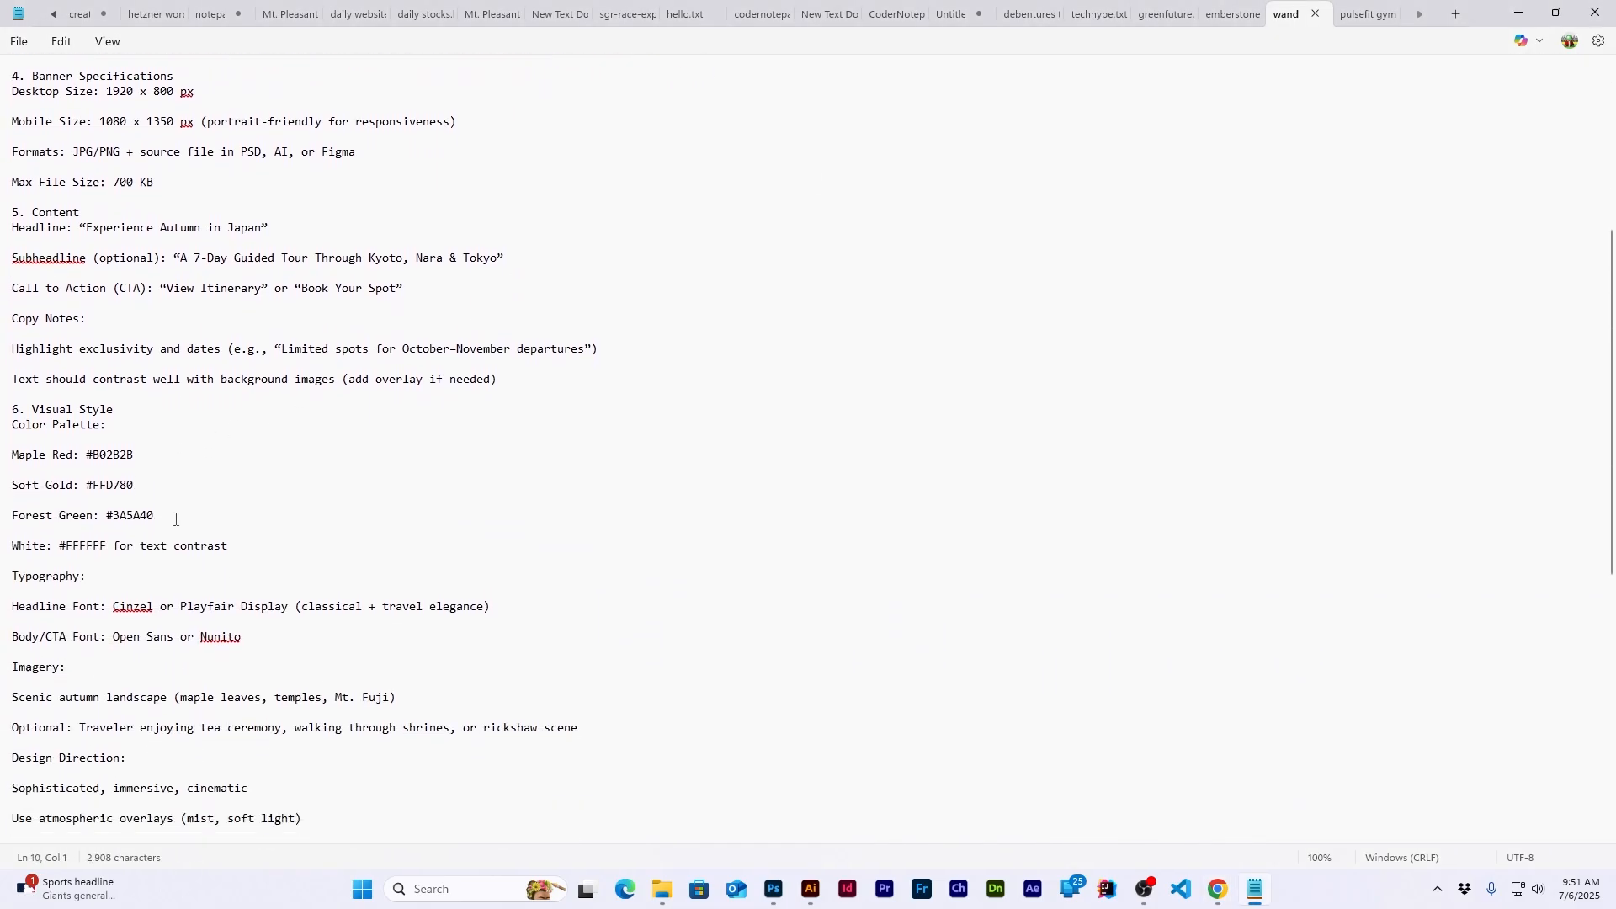
scroll(176, 519, down, 6)
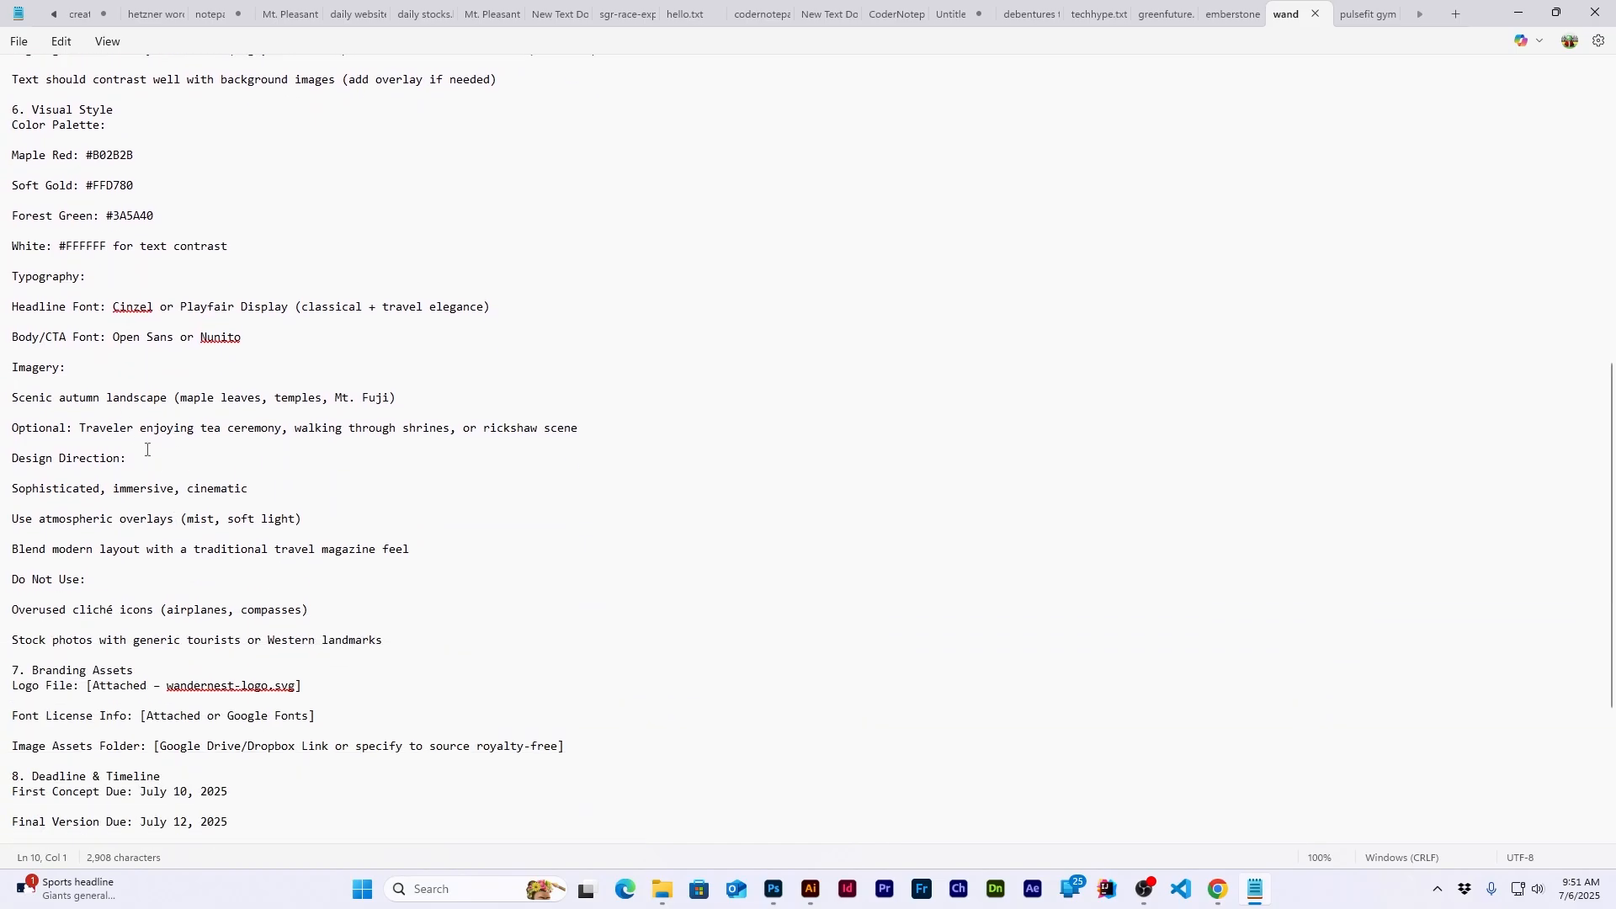
scroll(147, 449, down, 2)
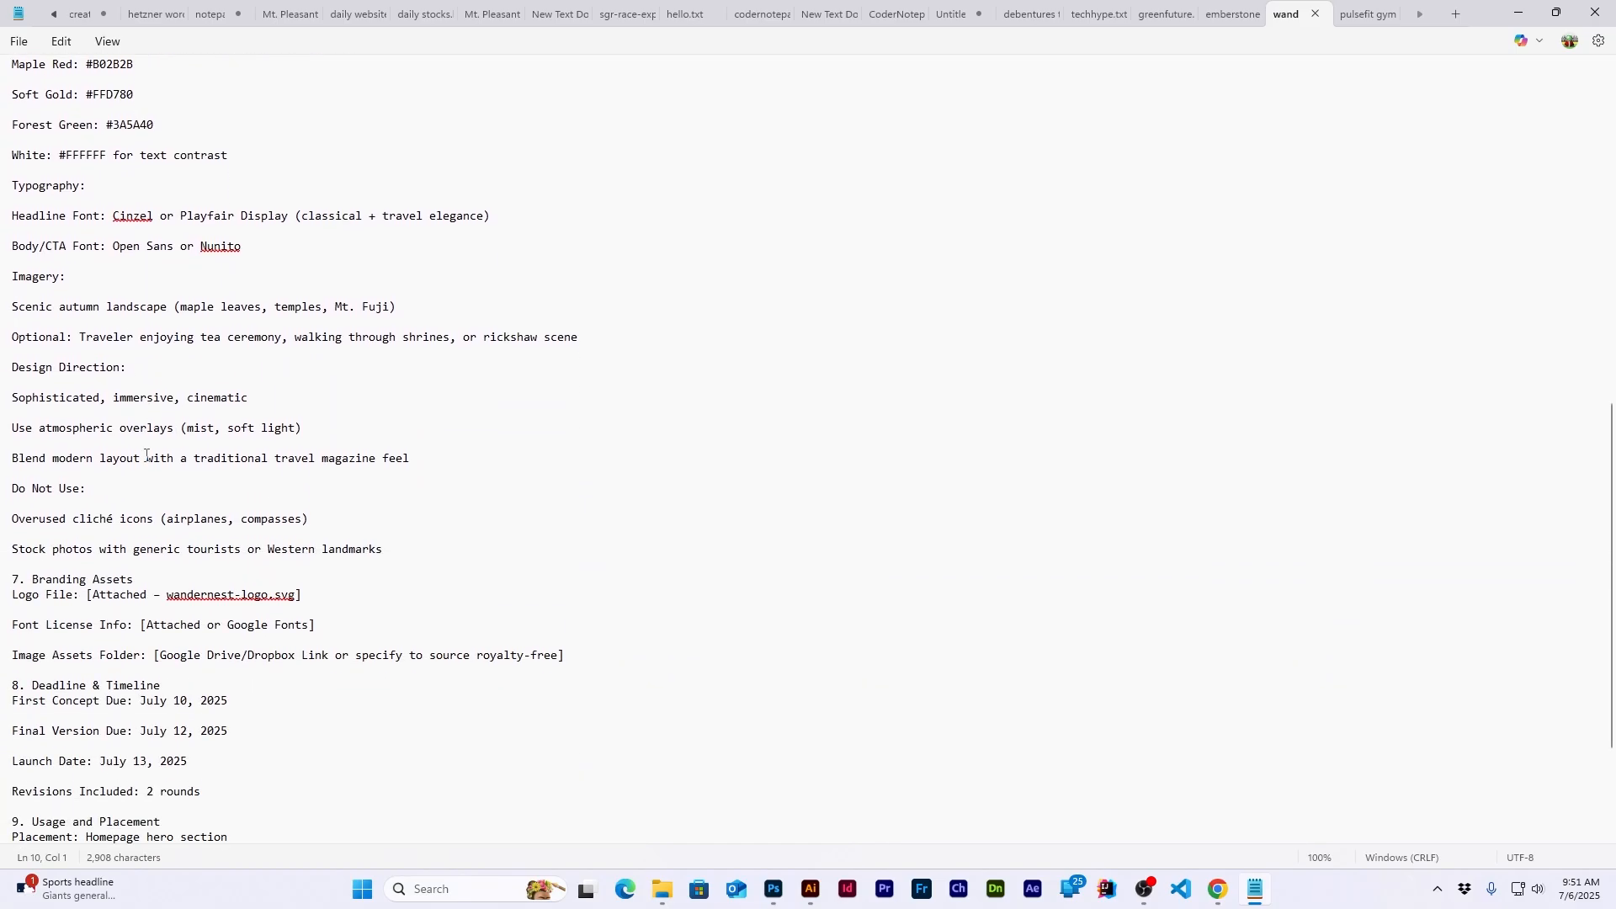
scroll(147, 455, up, 2)
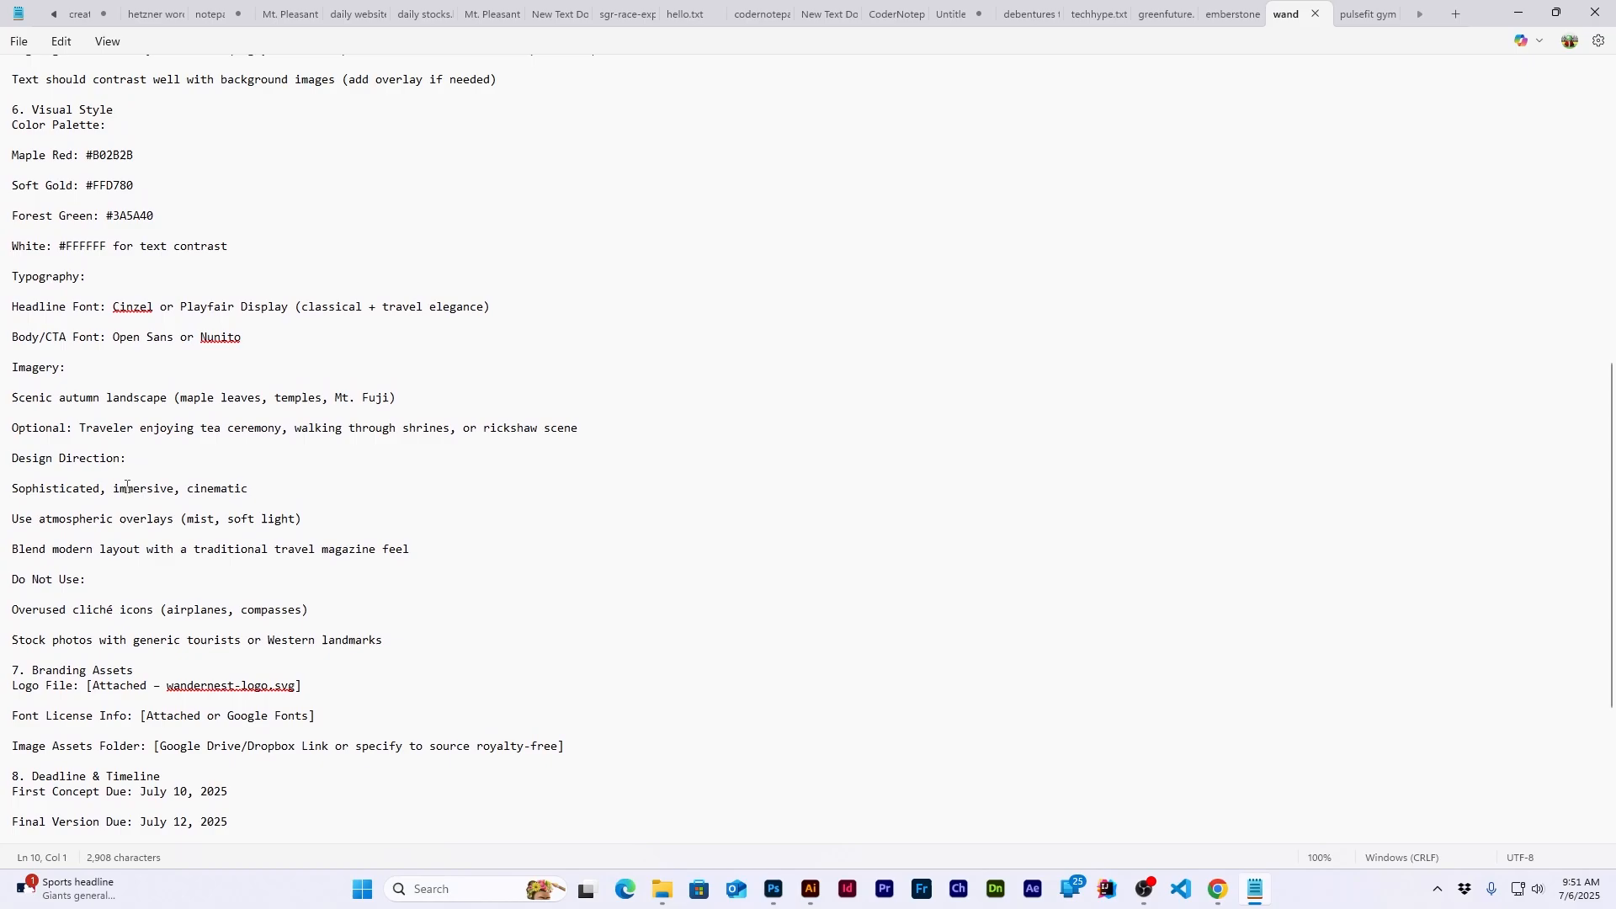
drag(35, 522, 162, 530)
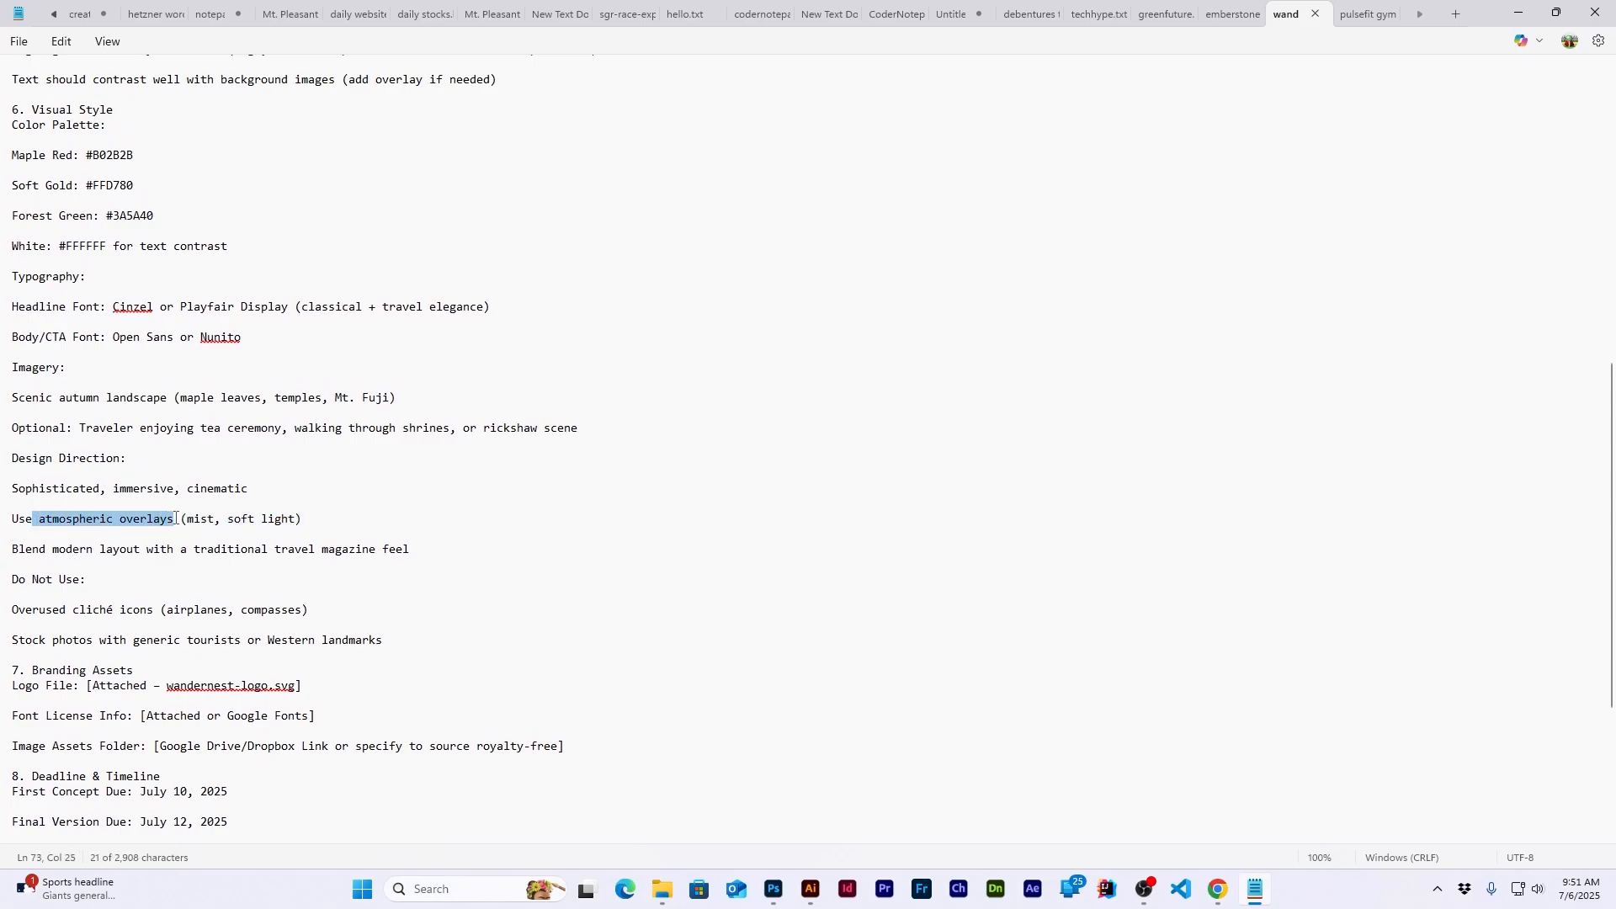
click(1530, 7)
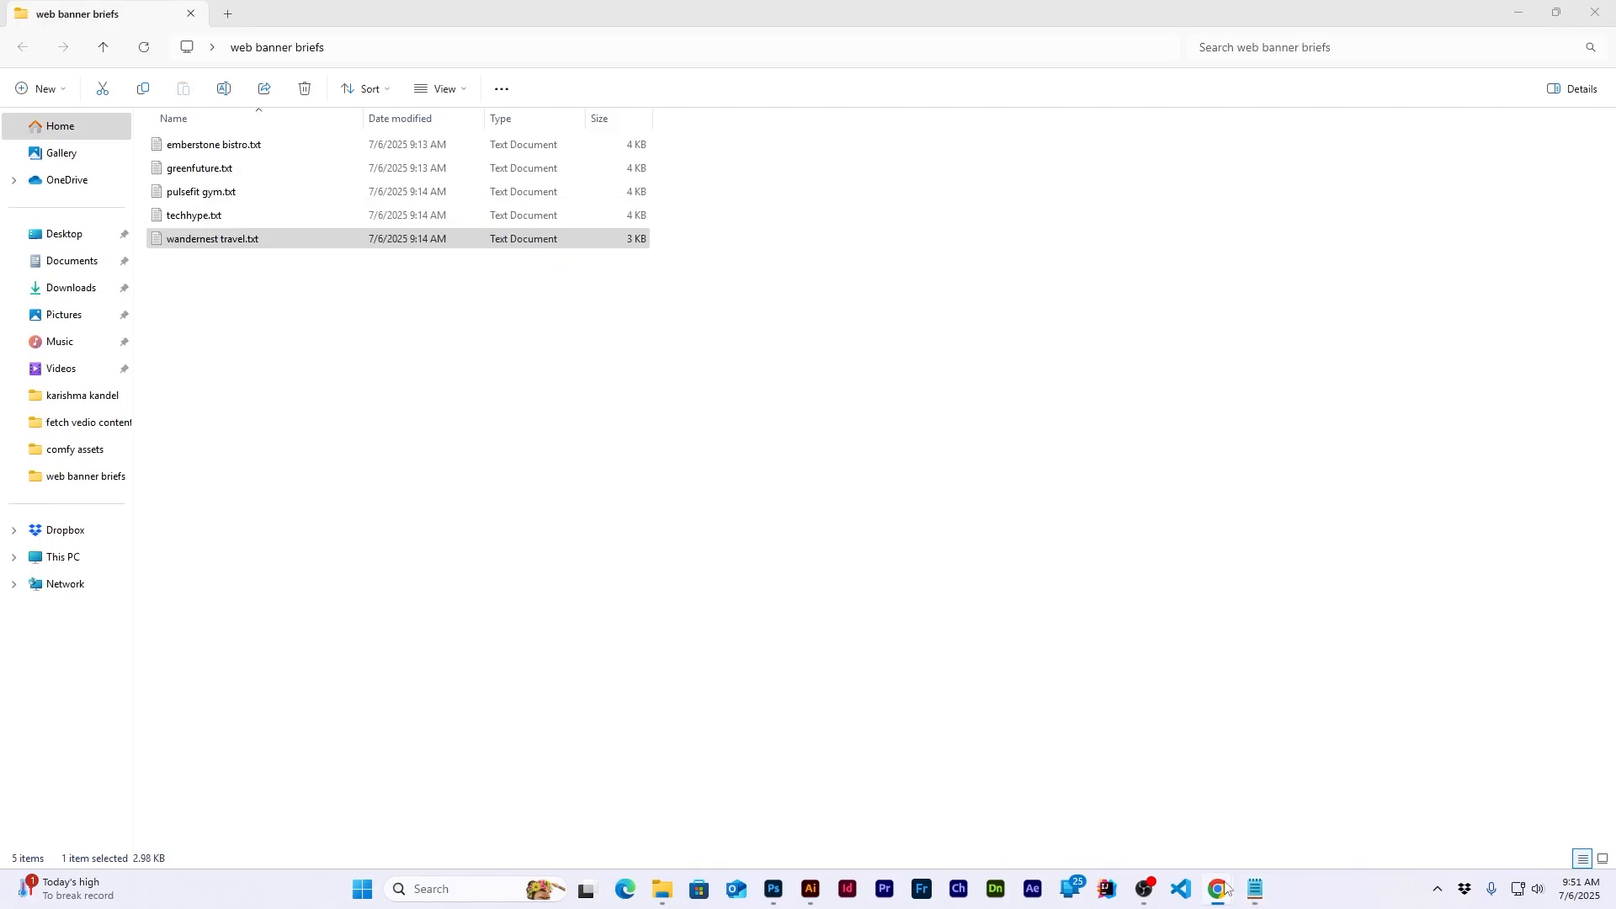
Back in the Canva design, search the elements for "atmospheric overlays" and browse the graphics and photos
click(1292, 821)
click(32, 246)
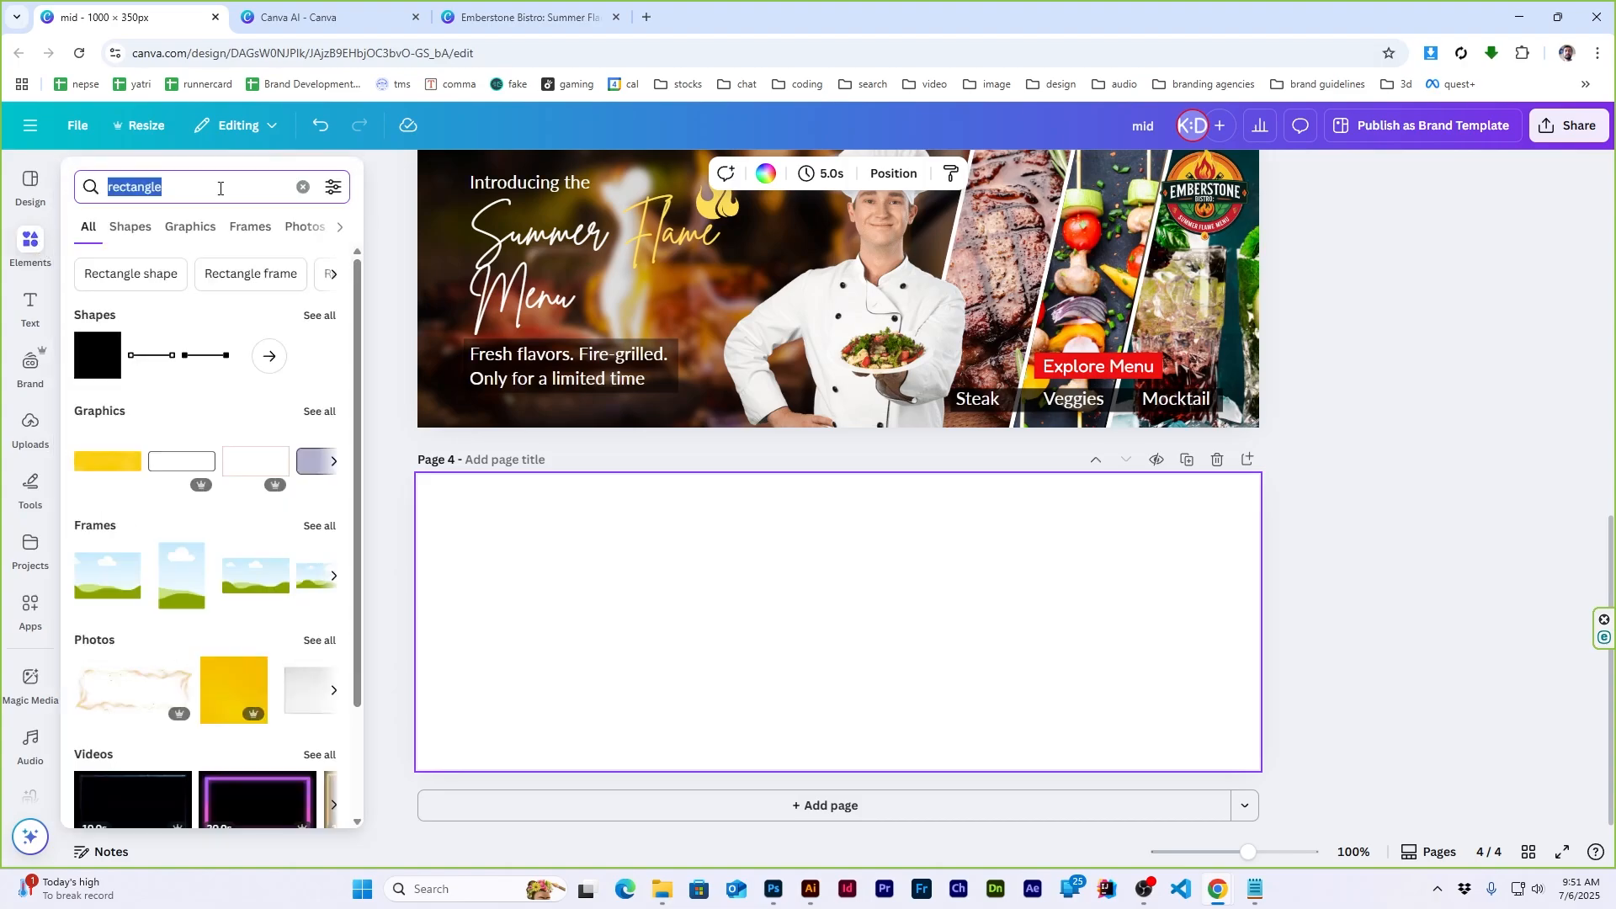
text(atmospheric overlays)
key(Return)
click(132, 229)
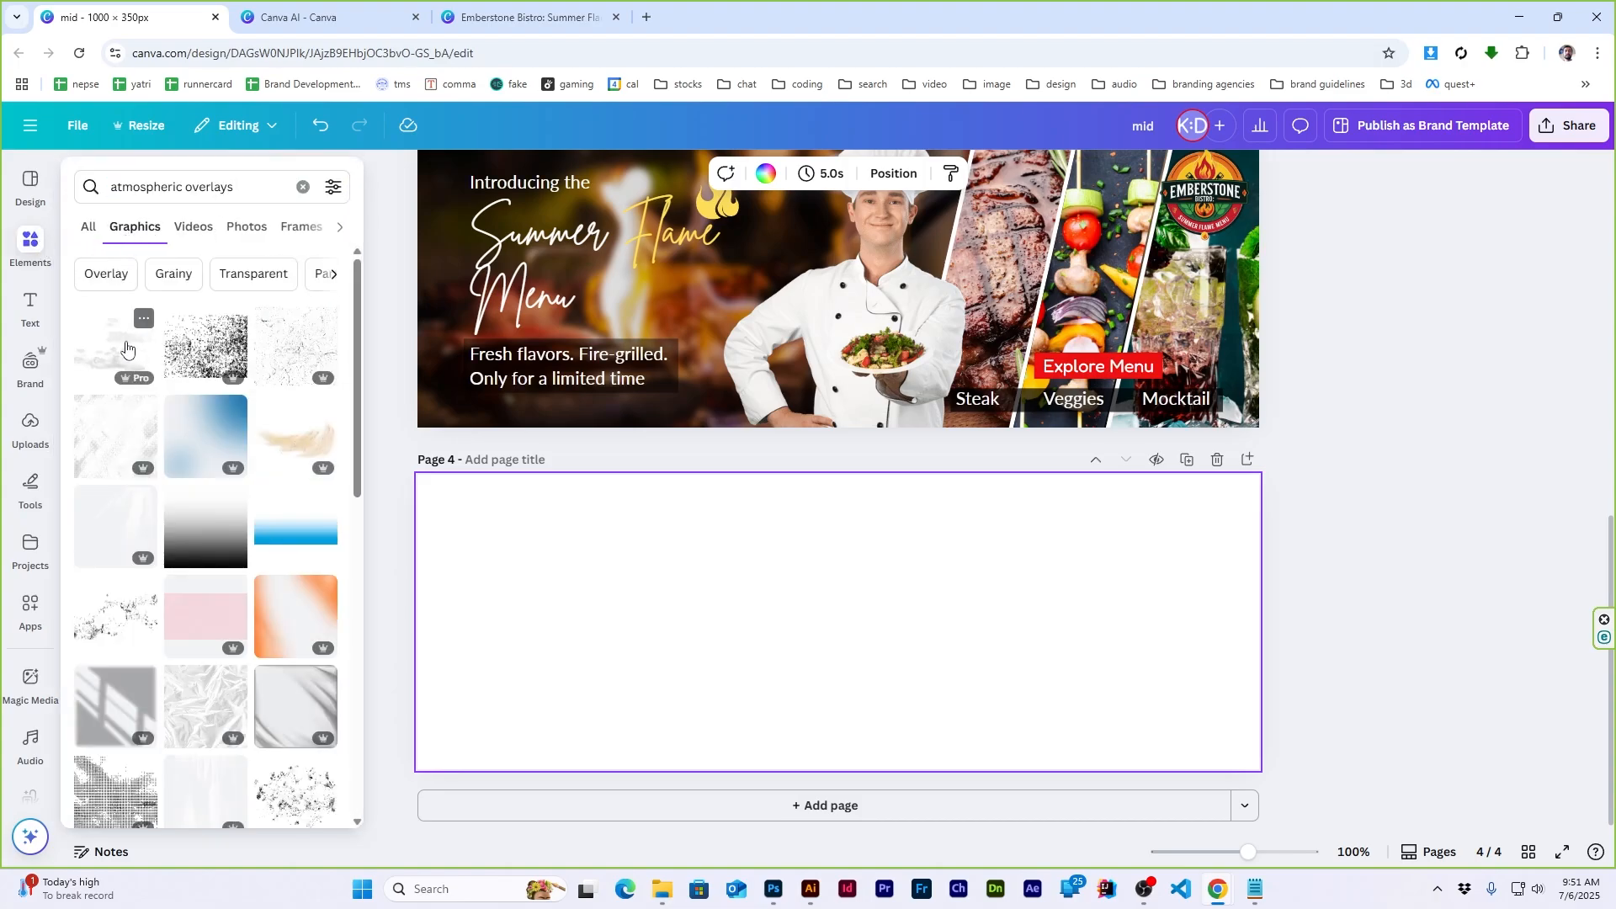
click(242, 230)
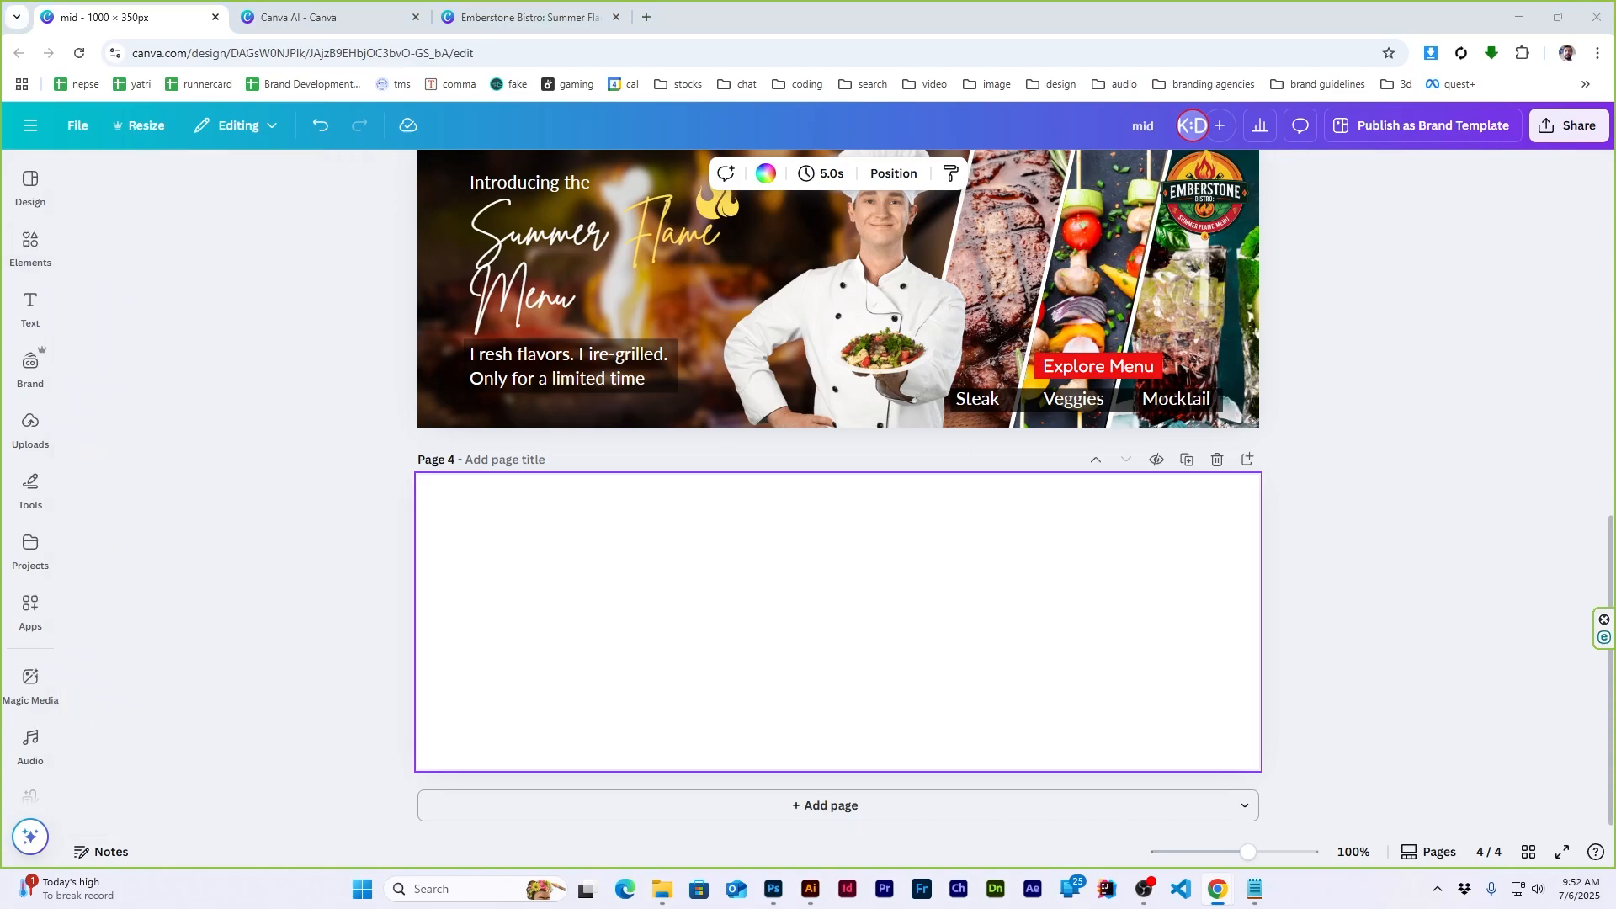
Search the photos for "texture overlay plastic wrap" and set the first result as the background of page 4
click(29, 246)
click(244, 188)
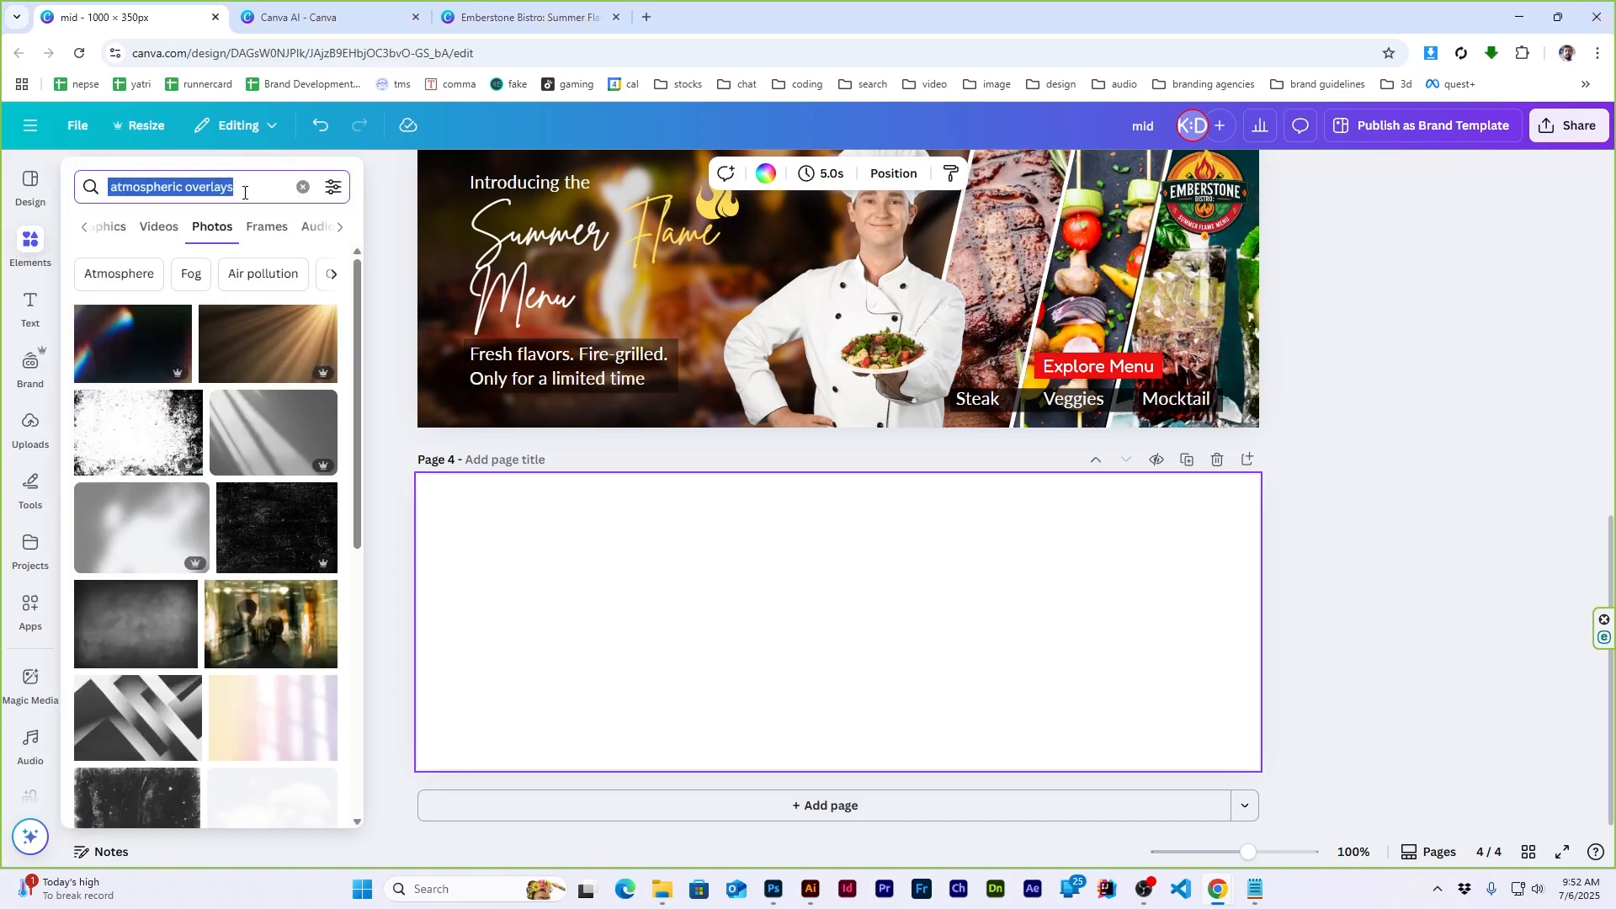
text(texture overlay plastic wrap)
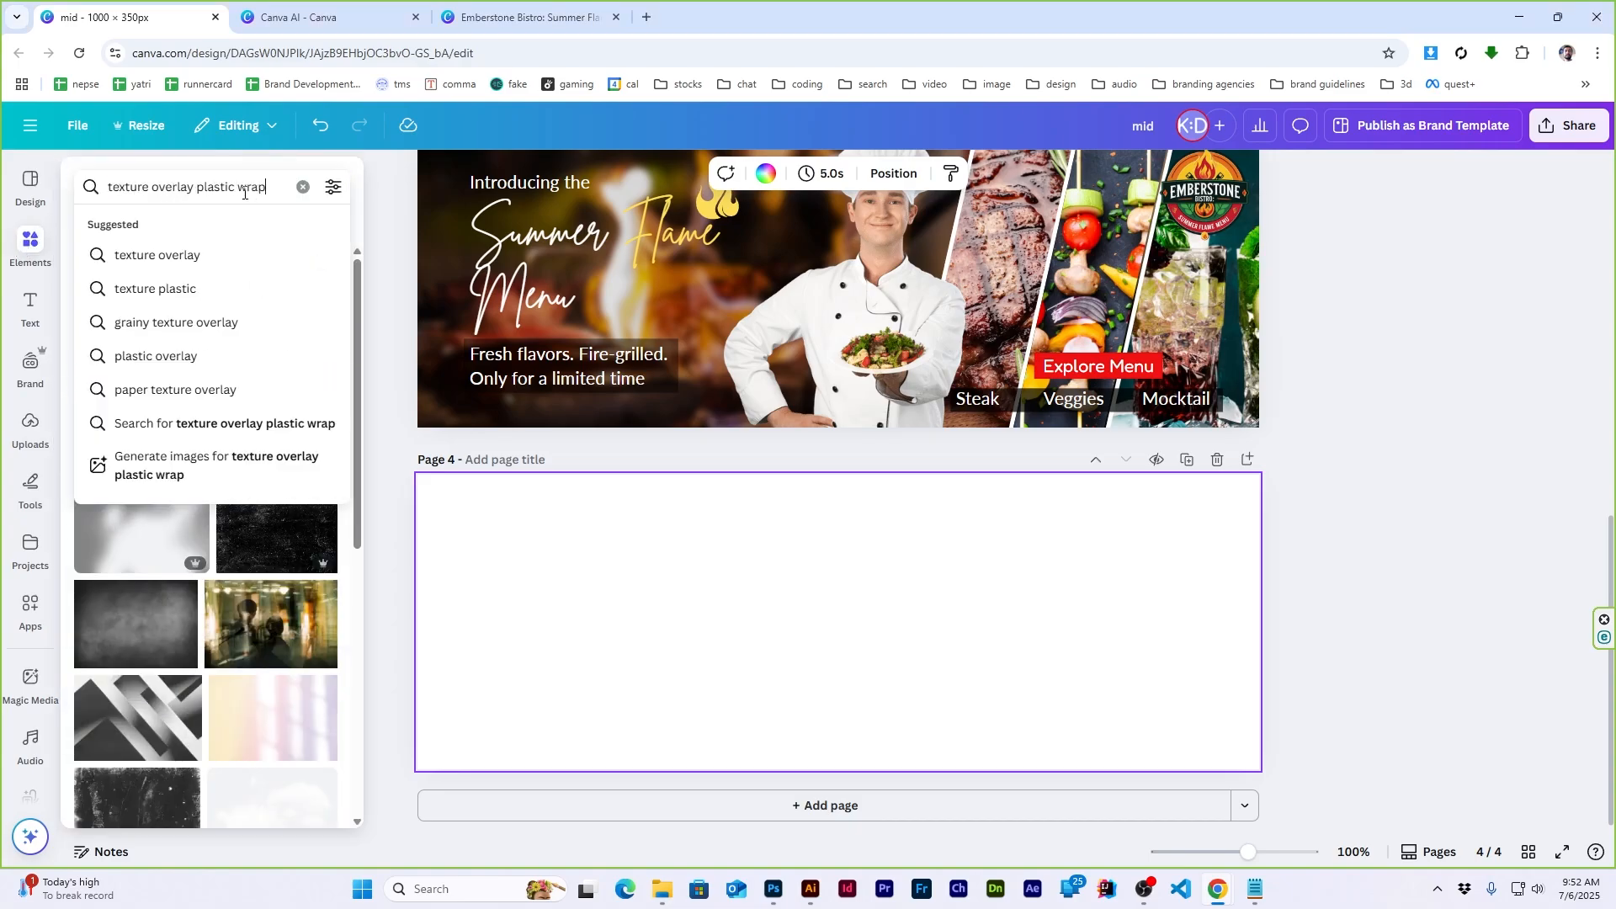
key(Return)
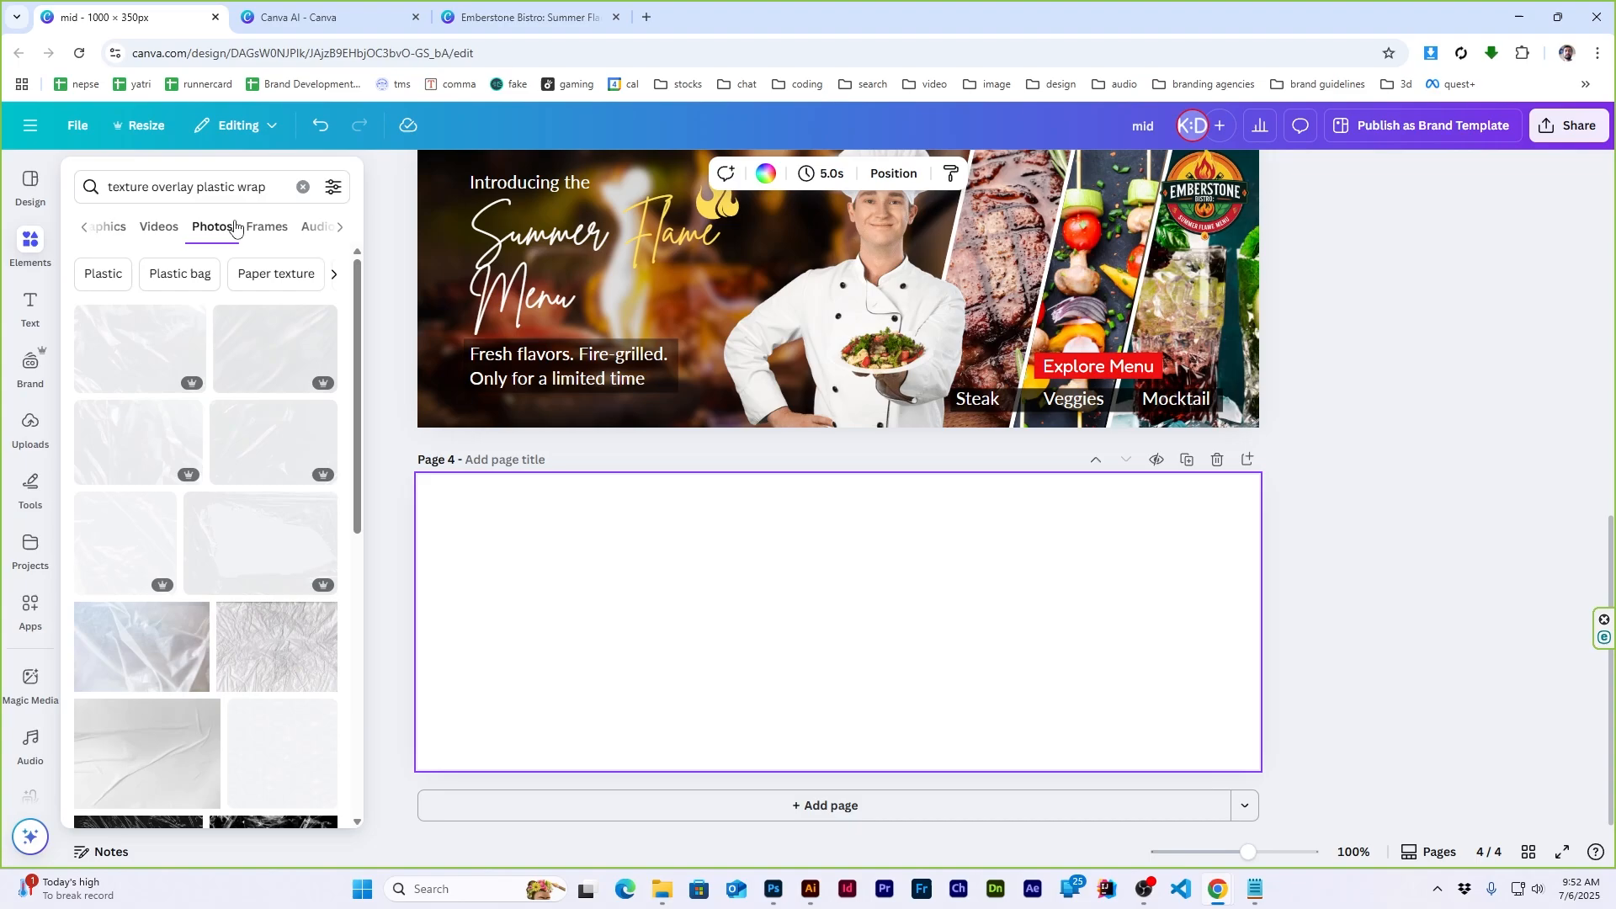
click(131, 364)
right_click(852, 614)
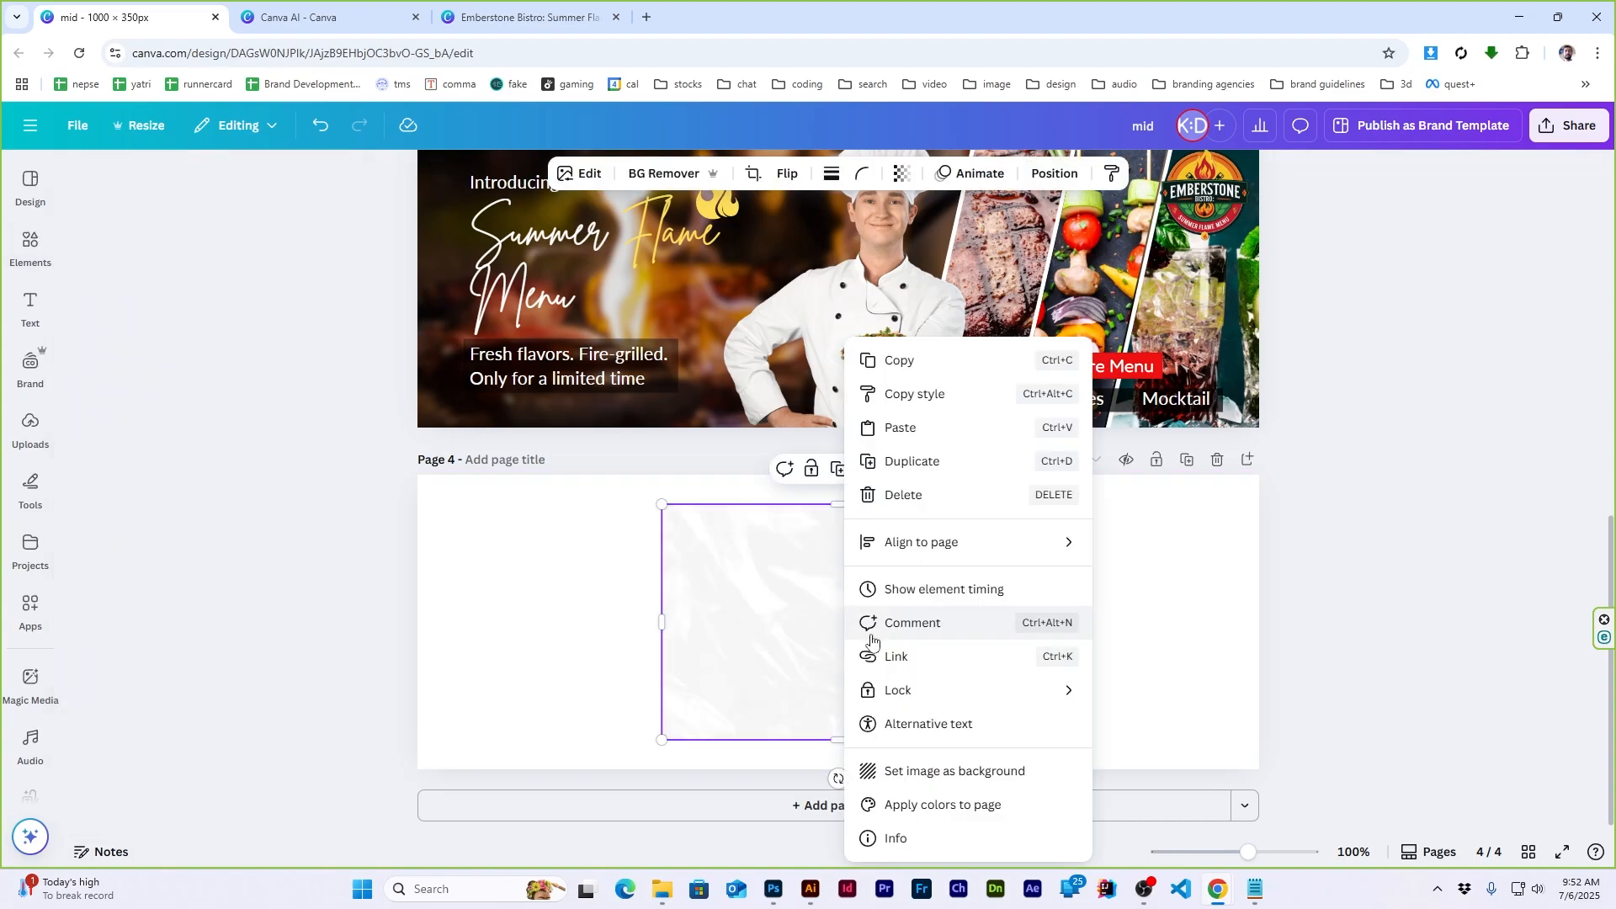
click(945, 769)
Copy the headline "Experience Autumn in Japan" from the WanderNest brief and check which headline font it asks for
click(1256, 890)
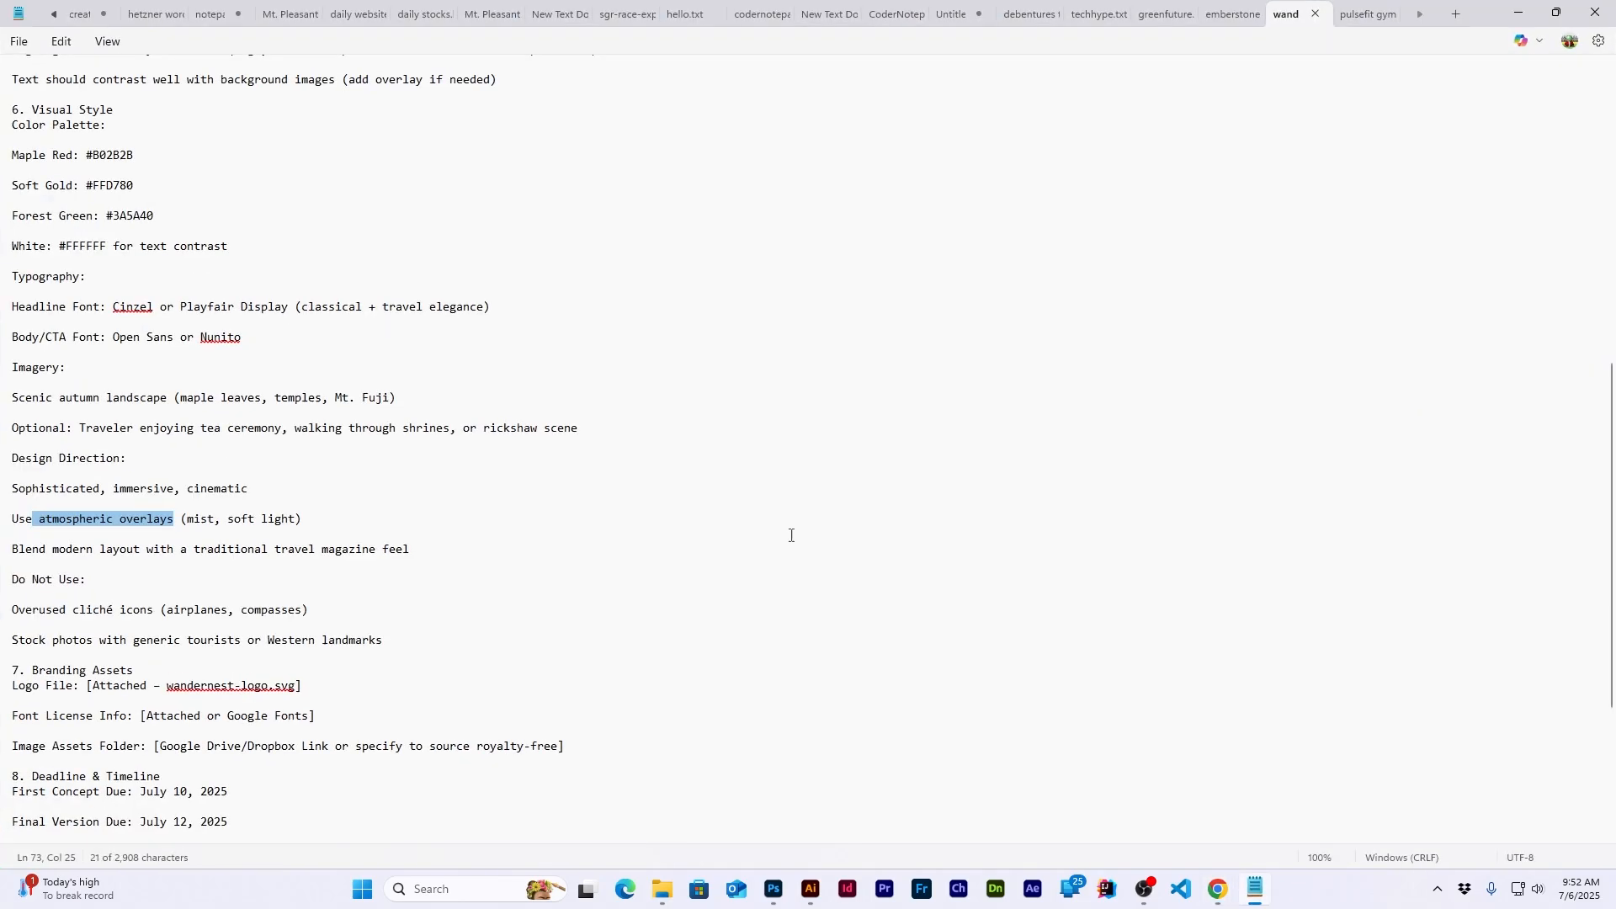
scroll(186, 414, up, 5)
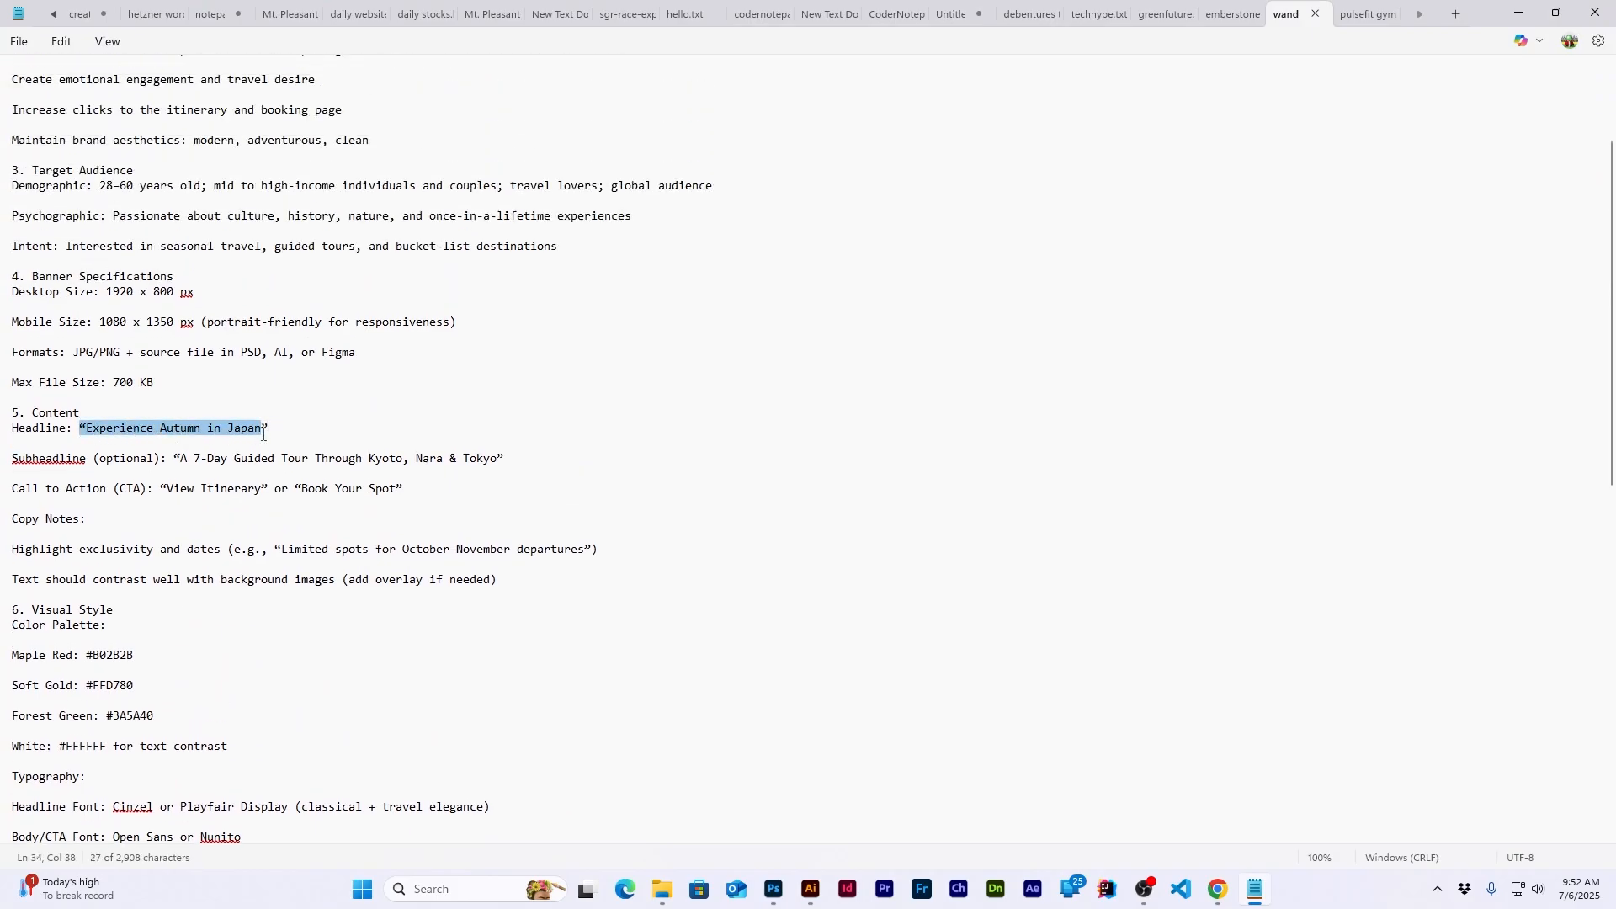
scroll(220, 447, down, 4)
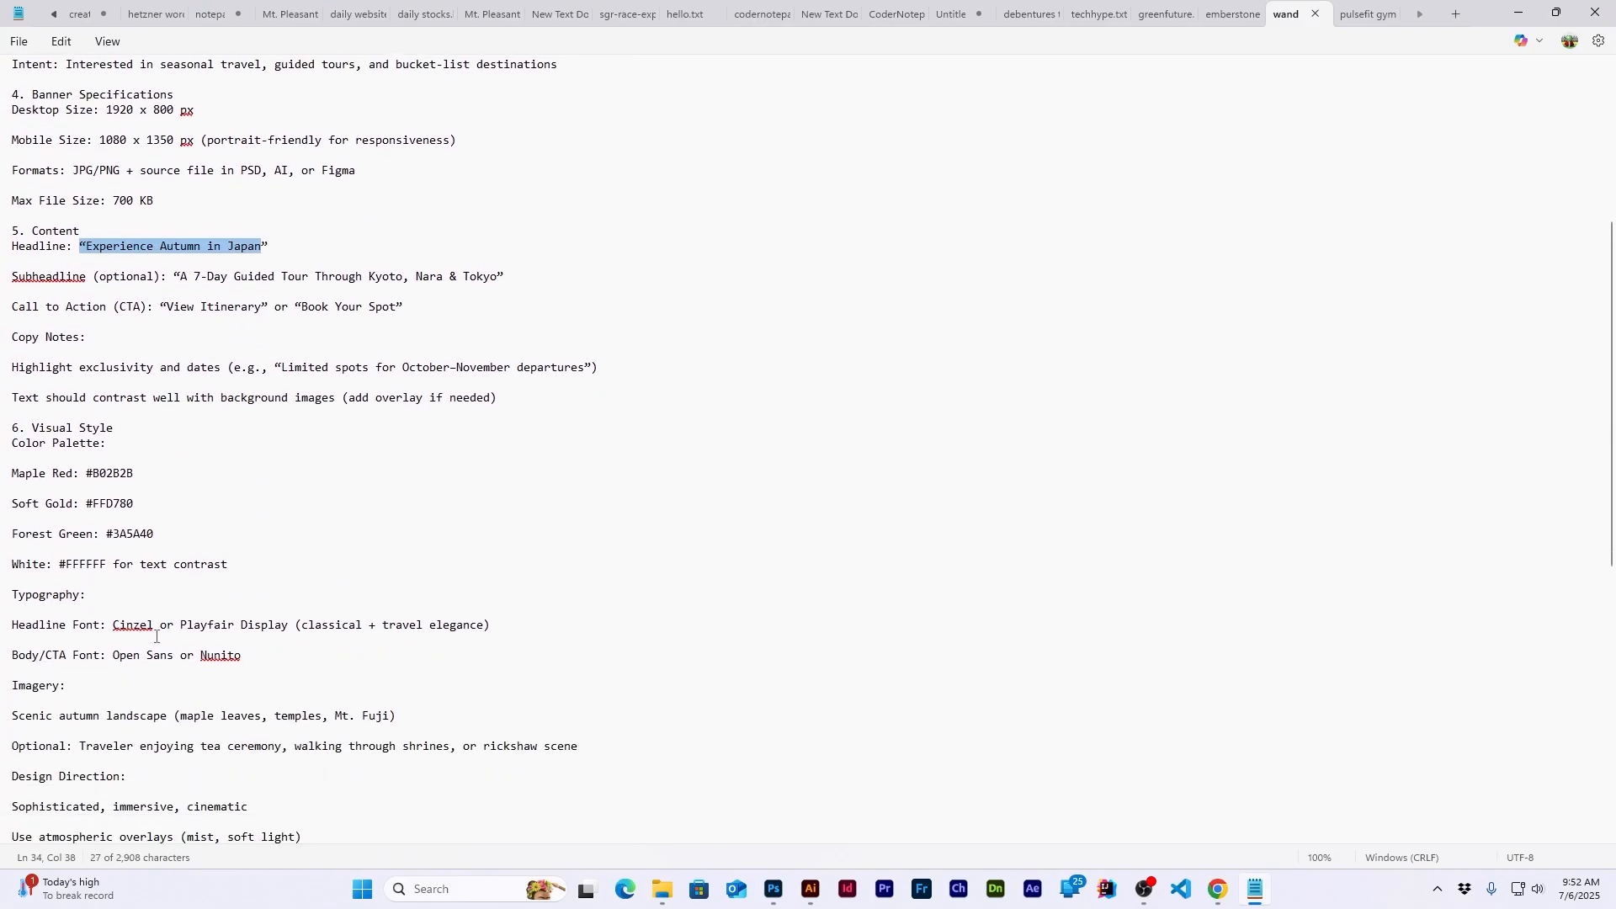
double_click(134, 626)
click(1518, 13)
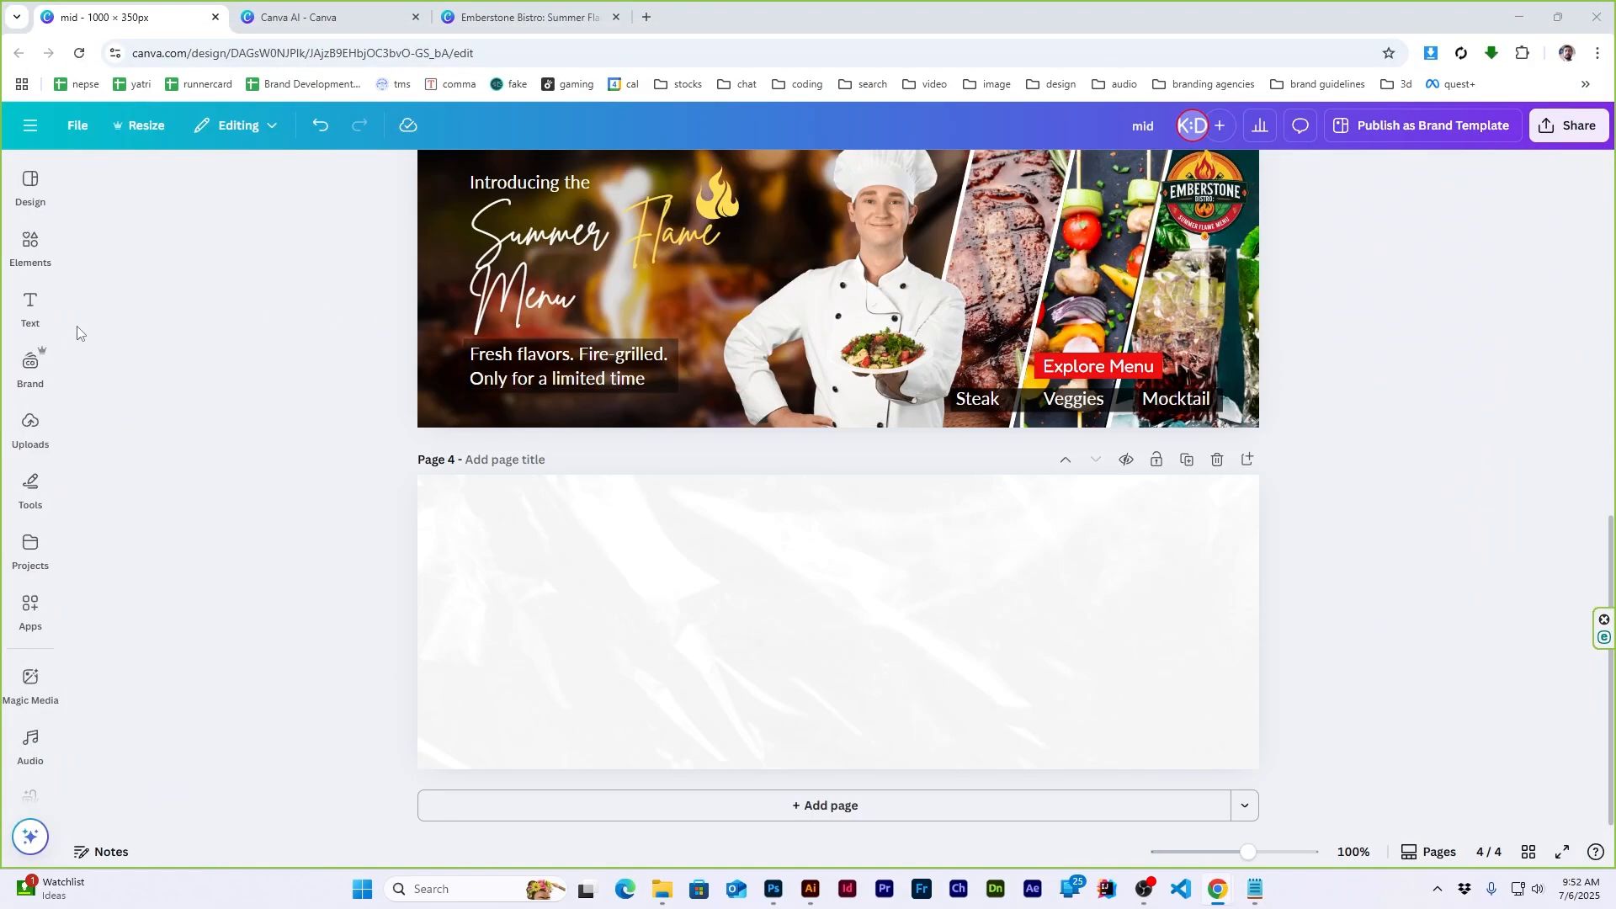
Add the heading "Experience Autumn in Japan" to page 4 and remove the stray quotation mark before it
mouse_move(30, 308)
click(162, 365)
text("Experience Autumn in Japan)
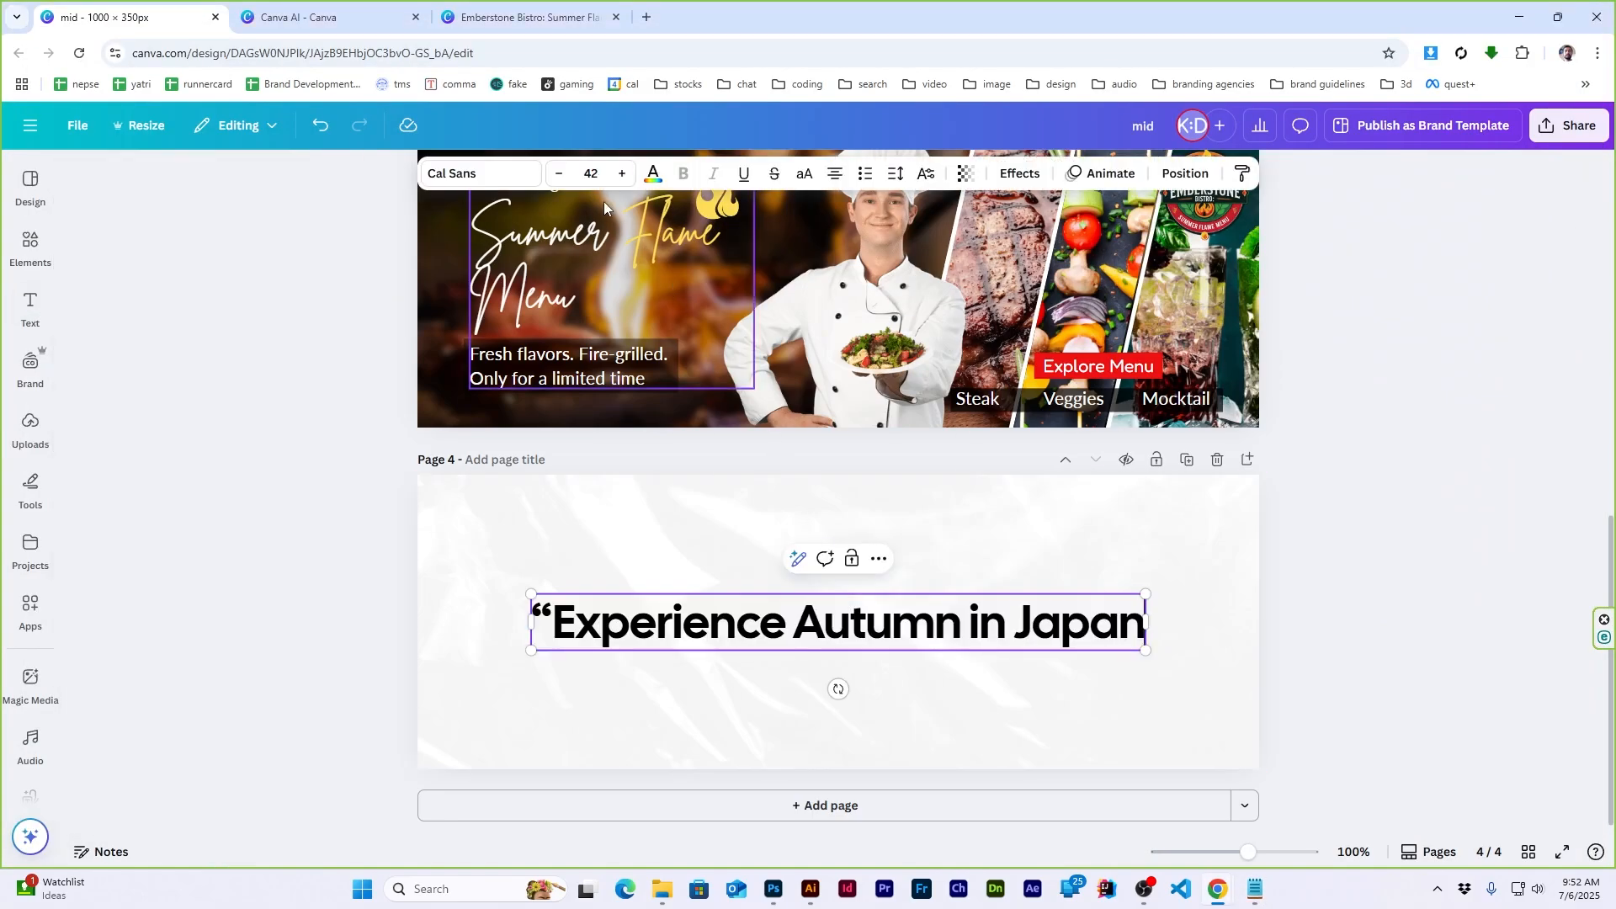
click(1236, 579)
click(583, 600)
double_click(551, 624)
click(551, 619)
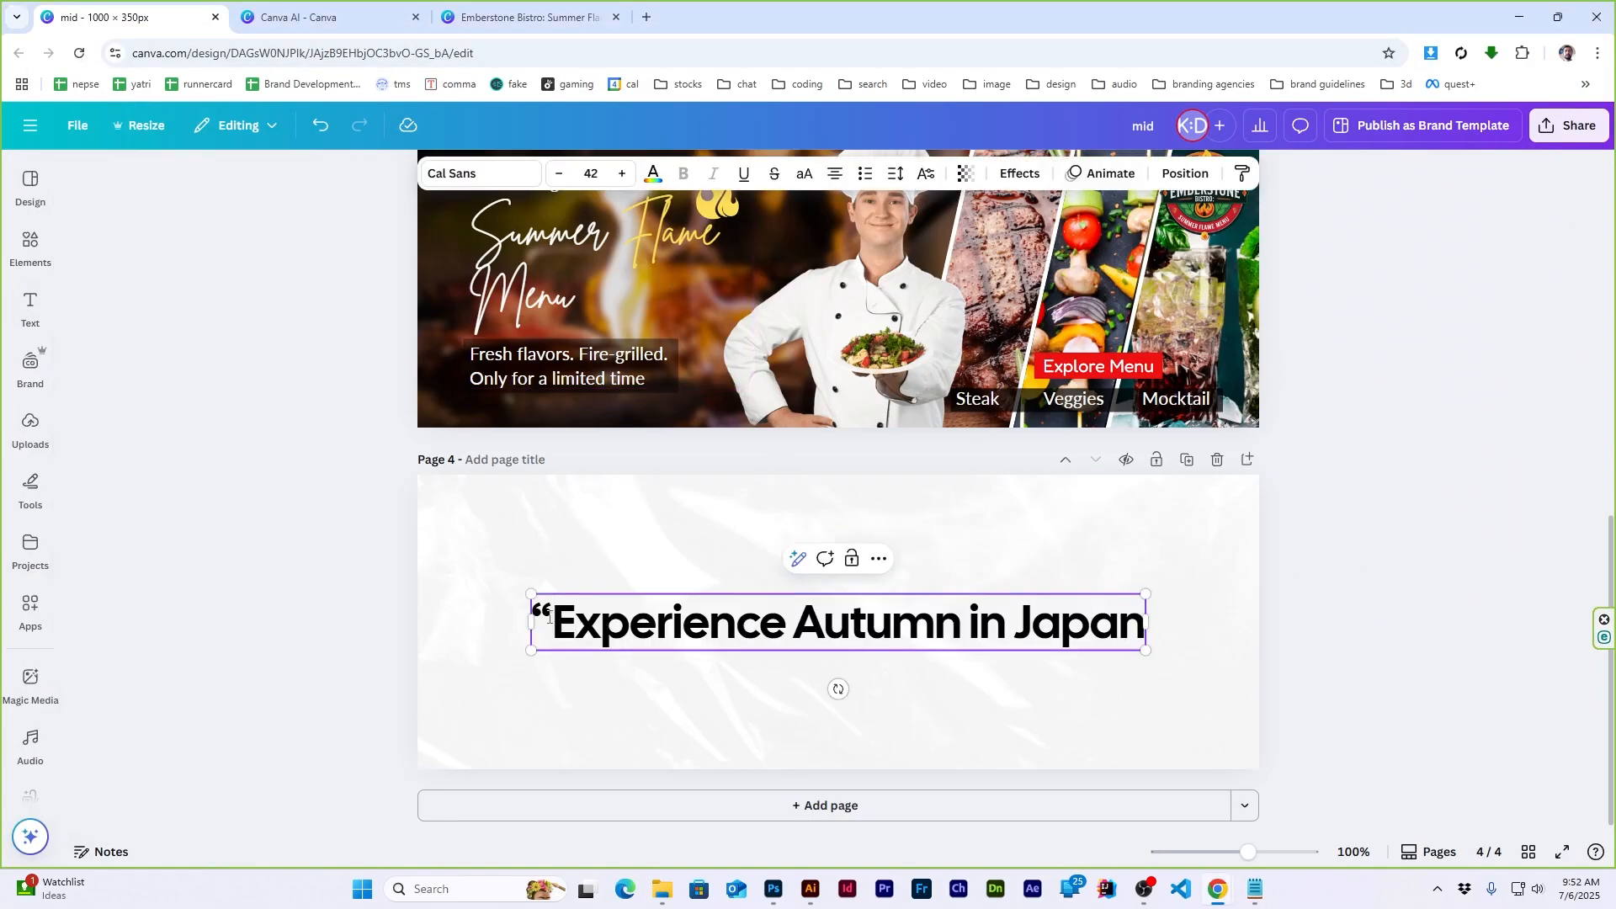
key(BackSpace)
key(Escape)
Set the headline font to Cinzel and break the line before "in Japan"
click(480, 173)
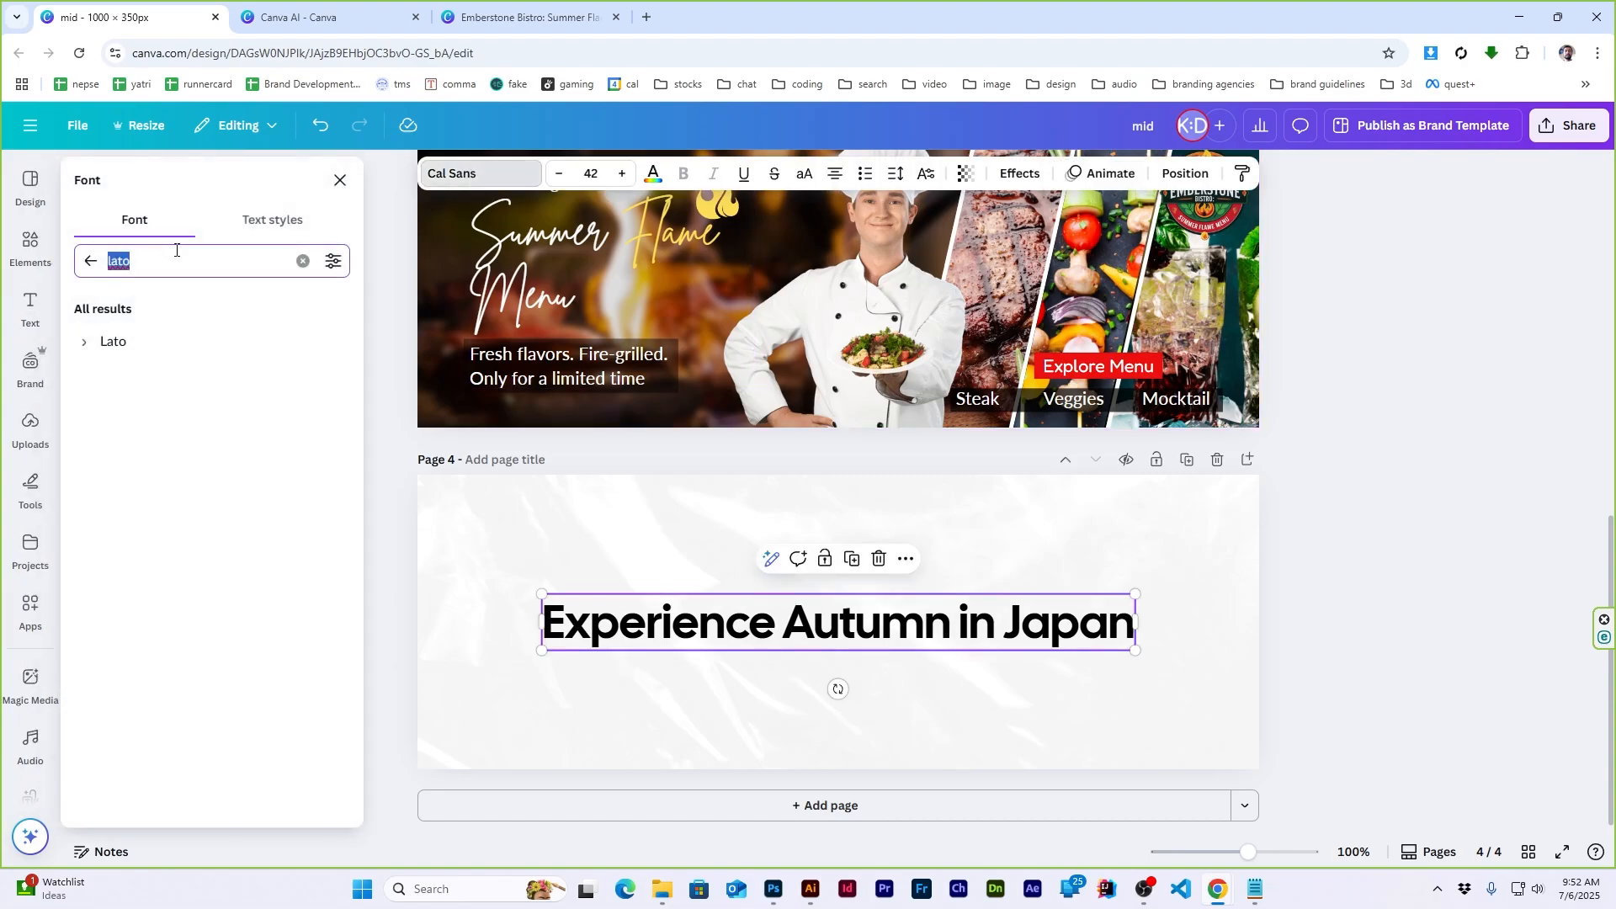
text(cinzel)
click(127, 342)
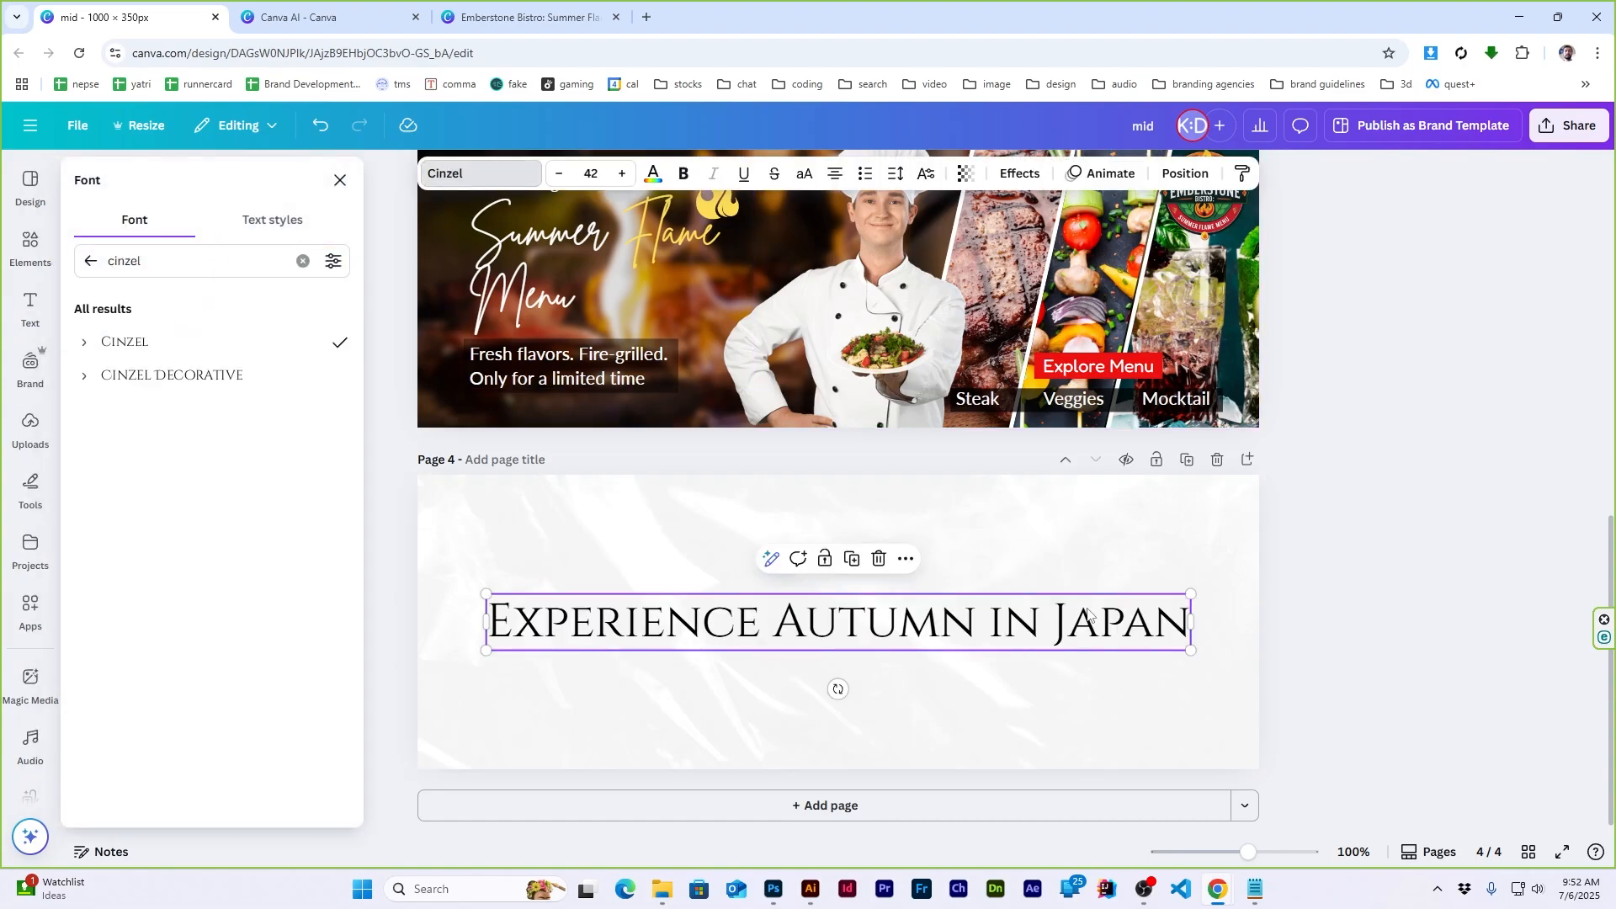
click(981, 622)
key(Return)
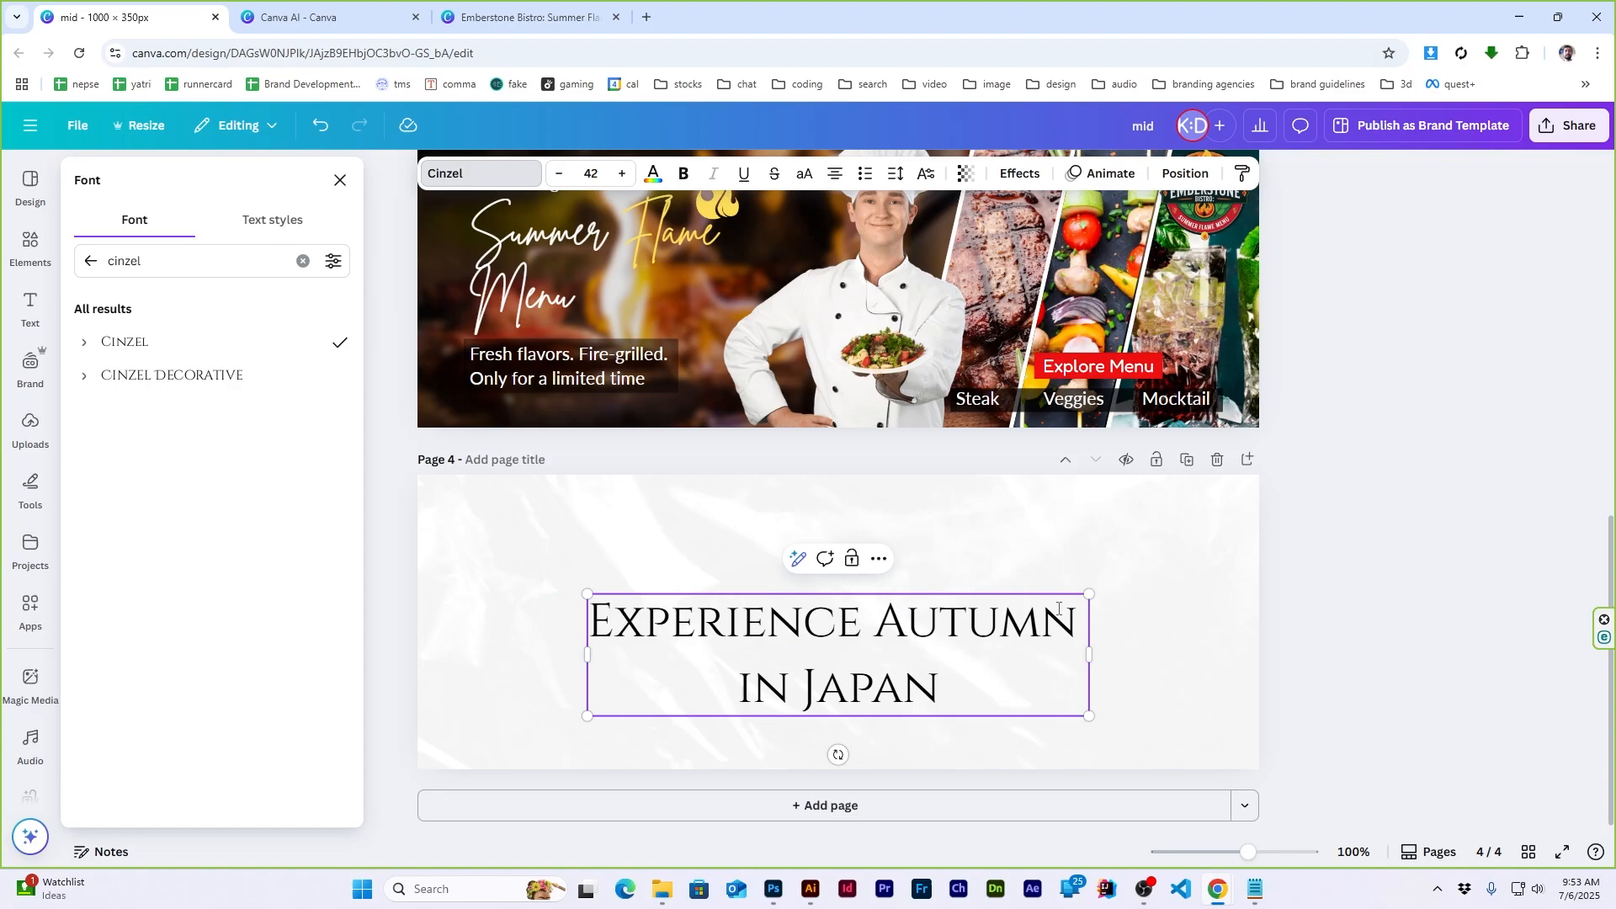
click(1318, 570)
Scale the two-line headline down to a font size of about 30 and place it left of the banner's centre
drag(1065, 612, 847, 558)
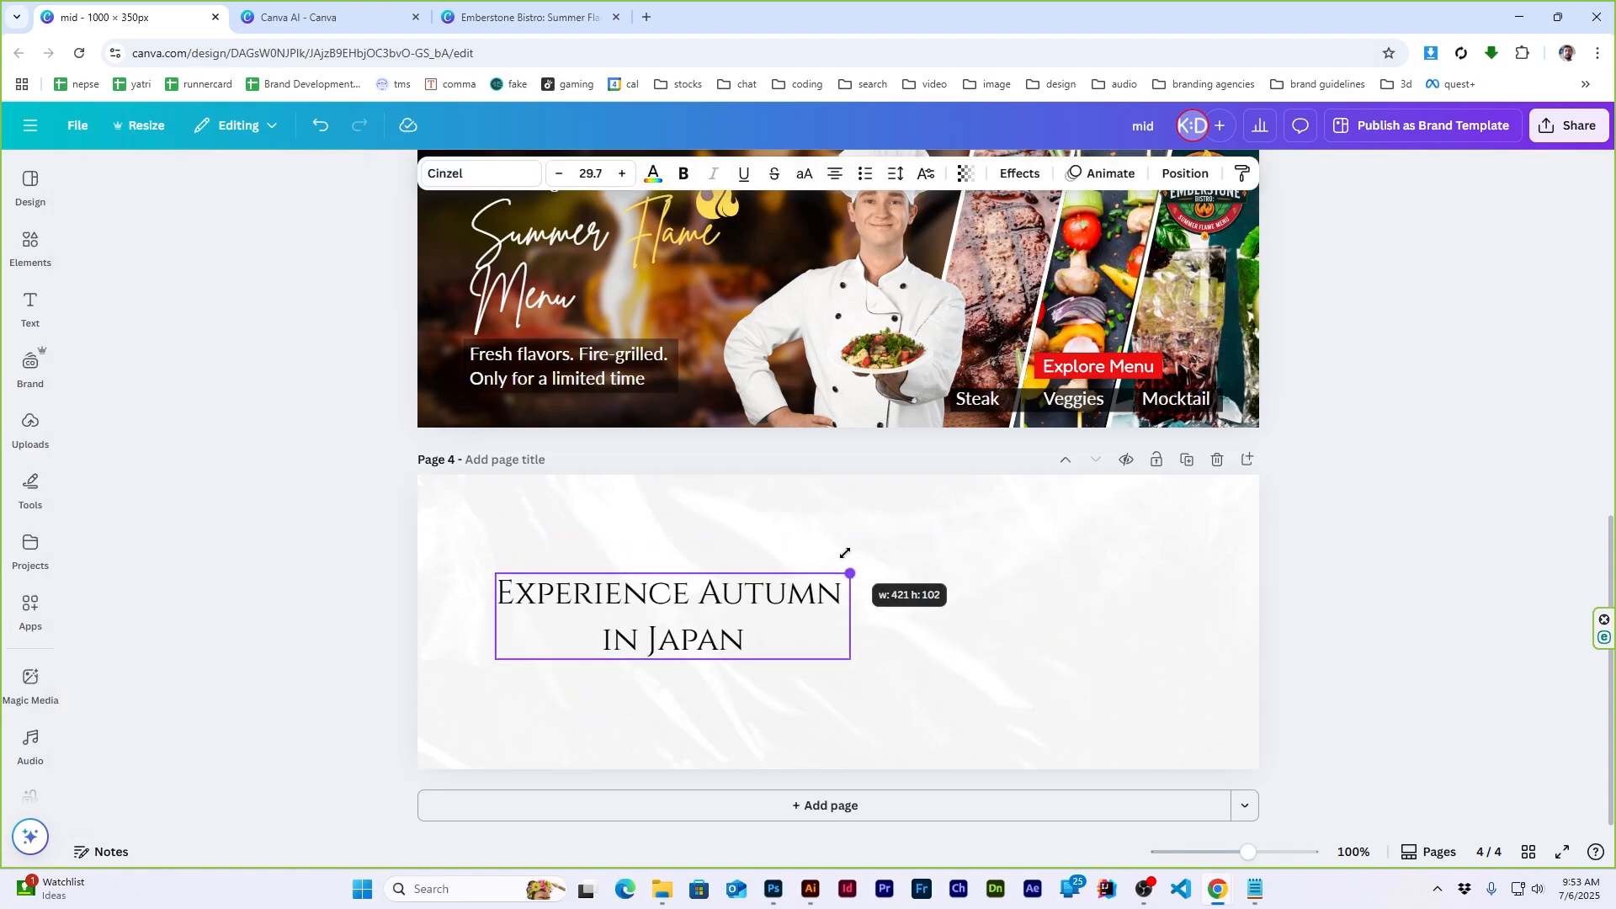
drag(670, 696, 707, 681)
click(1425, 472)
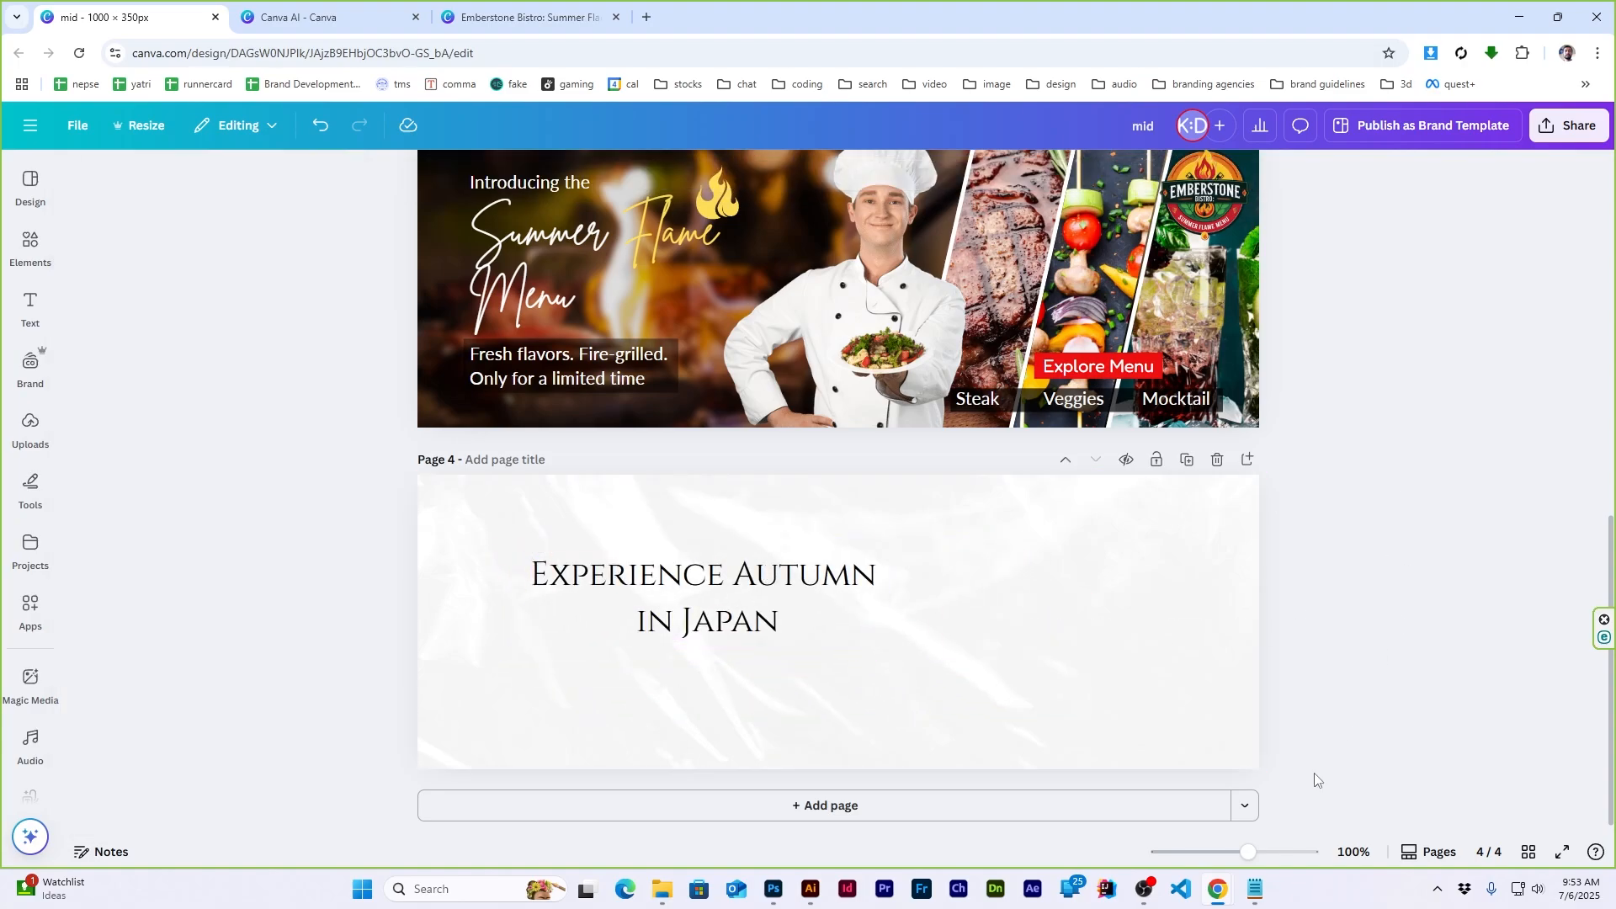
Review the client and project details in the WanderNest brief, and go back to the Canva AI start page
click(1254, 889)
scroll(178, 160, up, 7)
drag(34, 85, 924, 139)
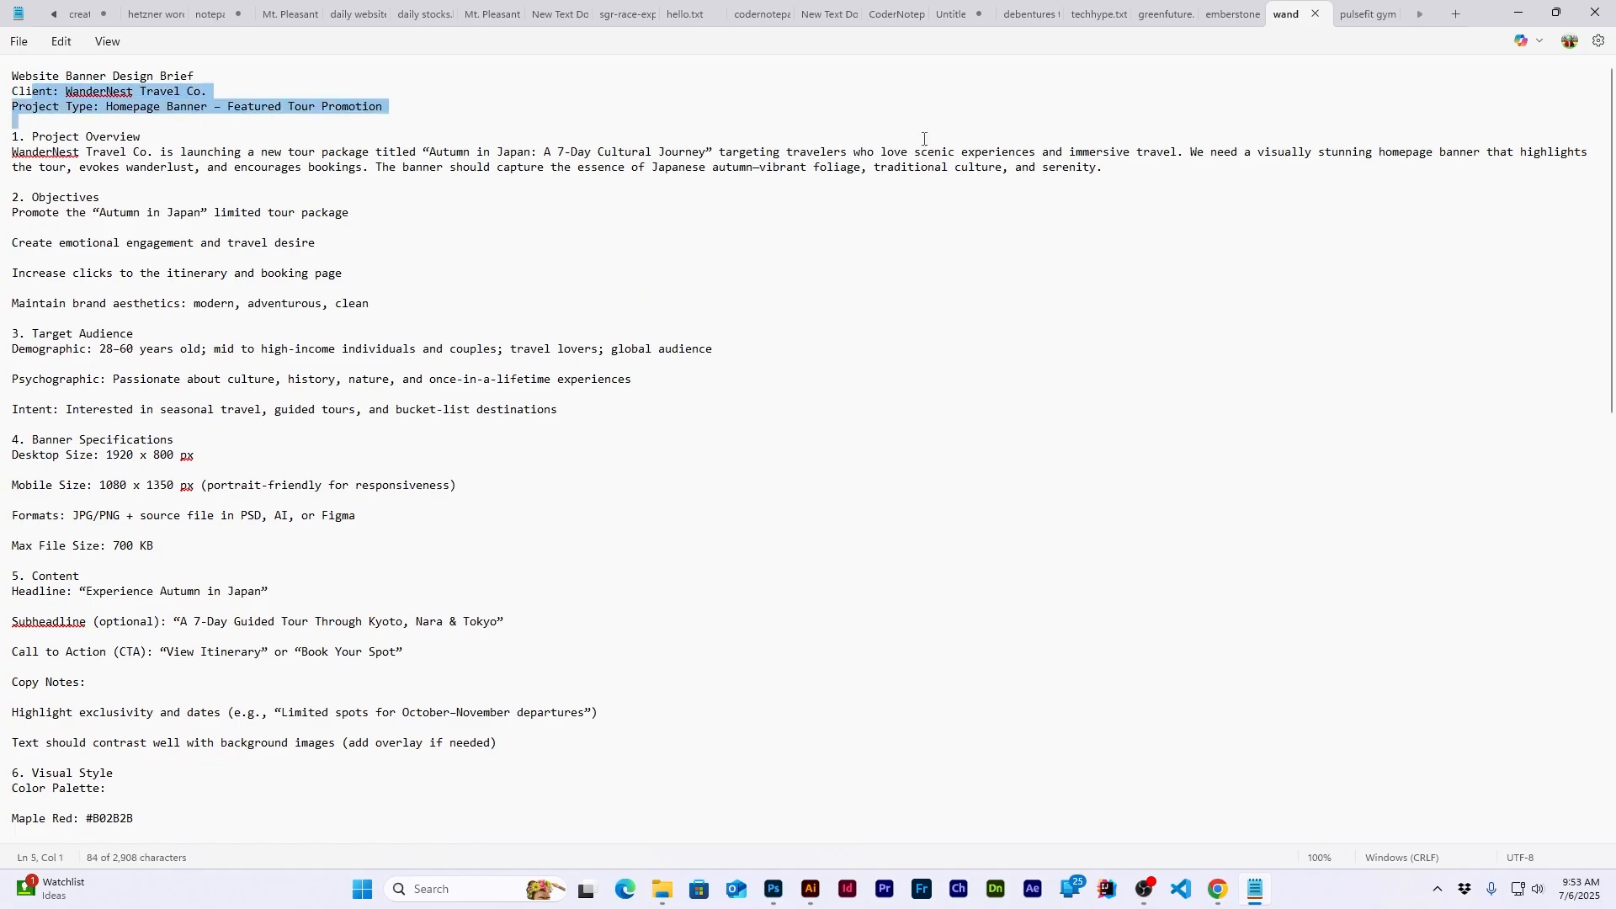
click(1525, 12)
click(289, 17)
click(17, 53)
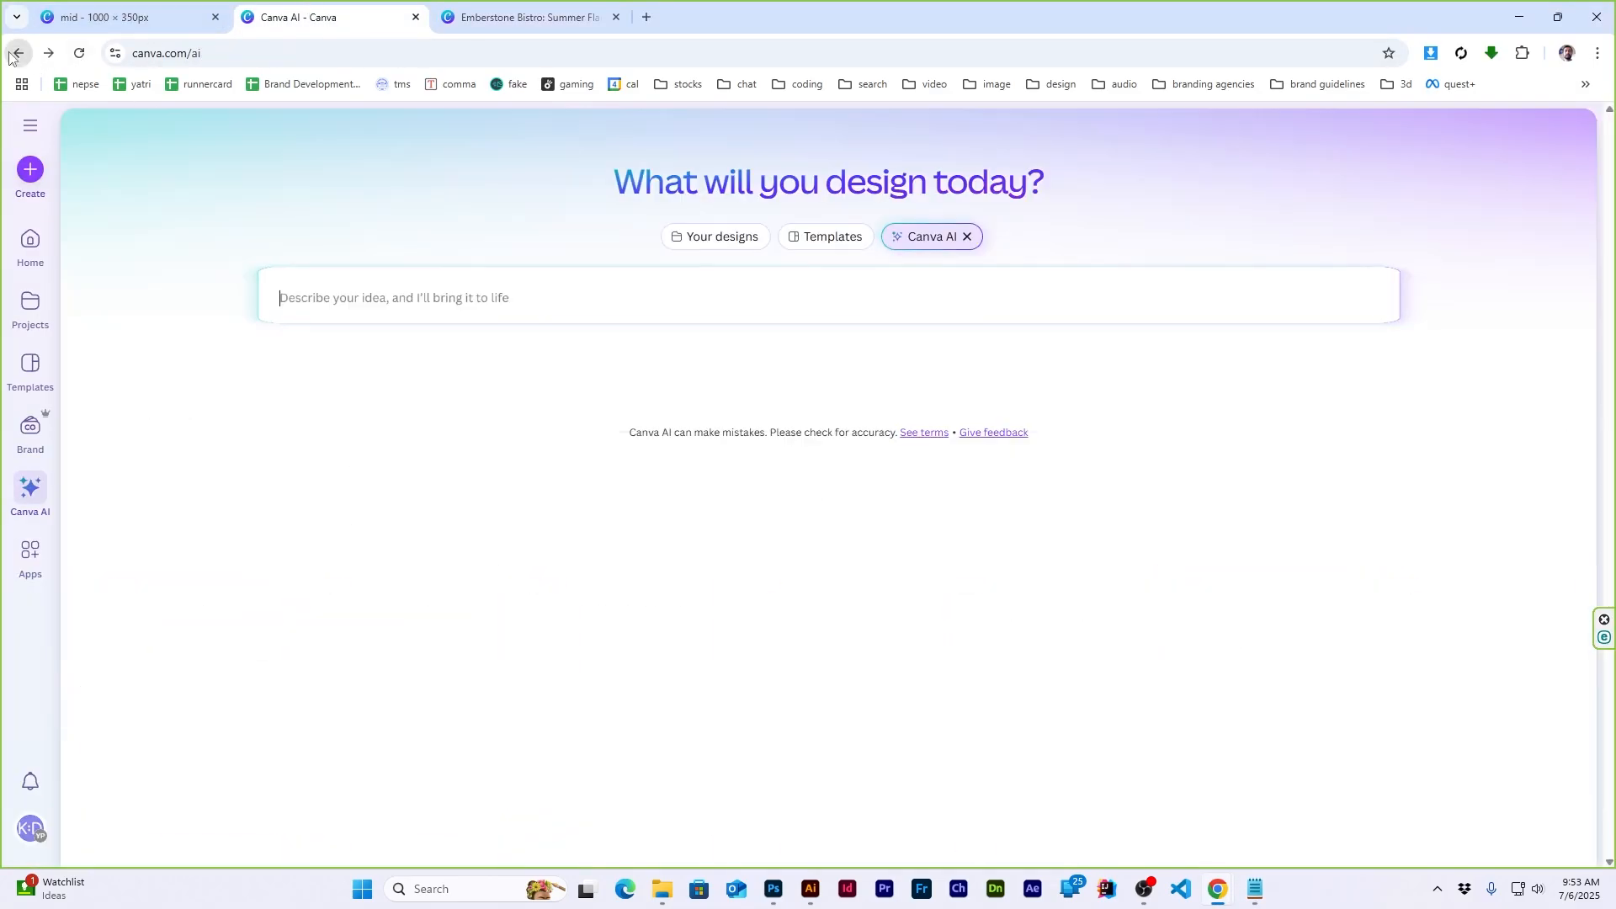
scroll(484, 448, down, 5)
scroll(482, 446, up, 4)
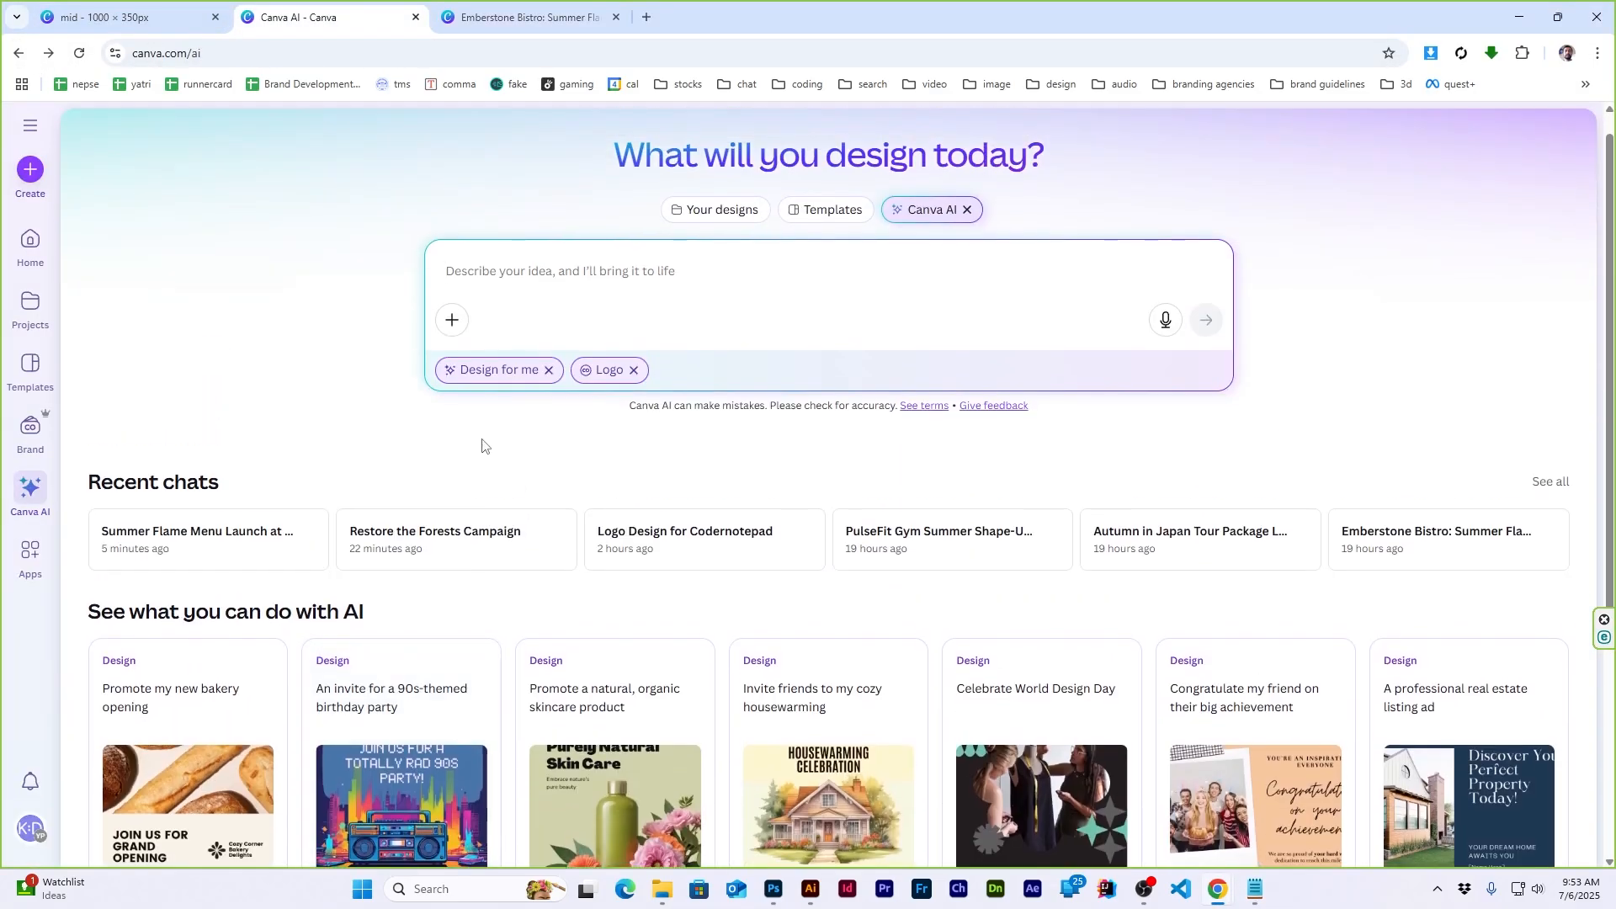
Open the WanderNest Travel Company emblem logo from the saved designs and remove its background
click(716, 210)
scroll(529, 354, down, 8)
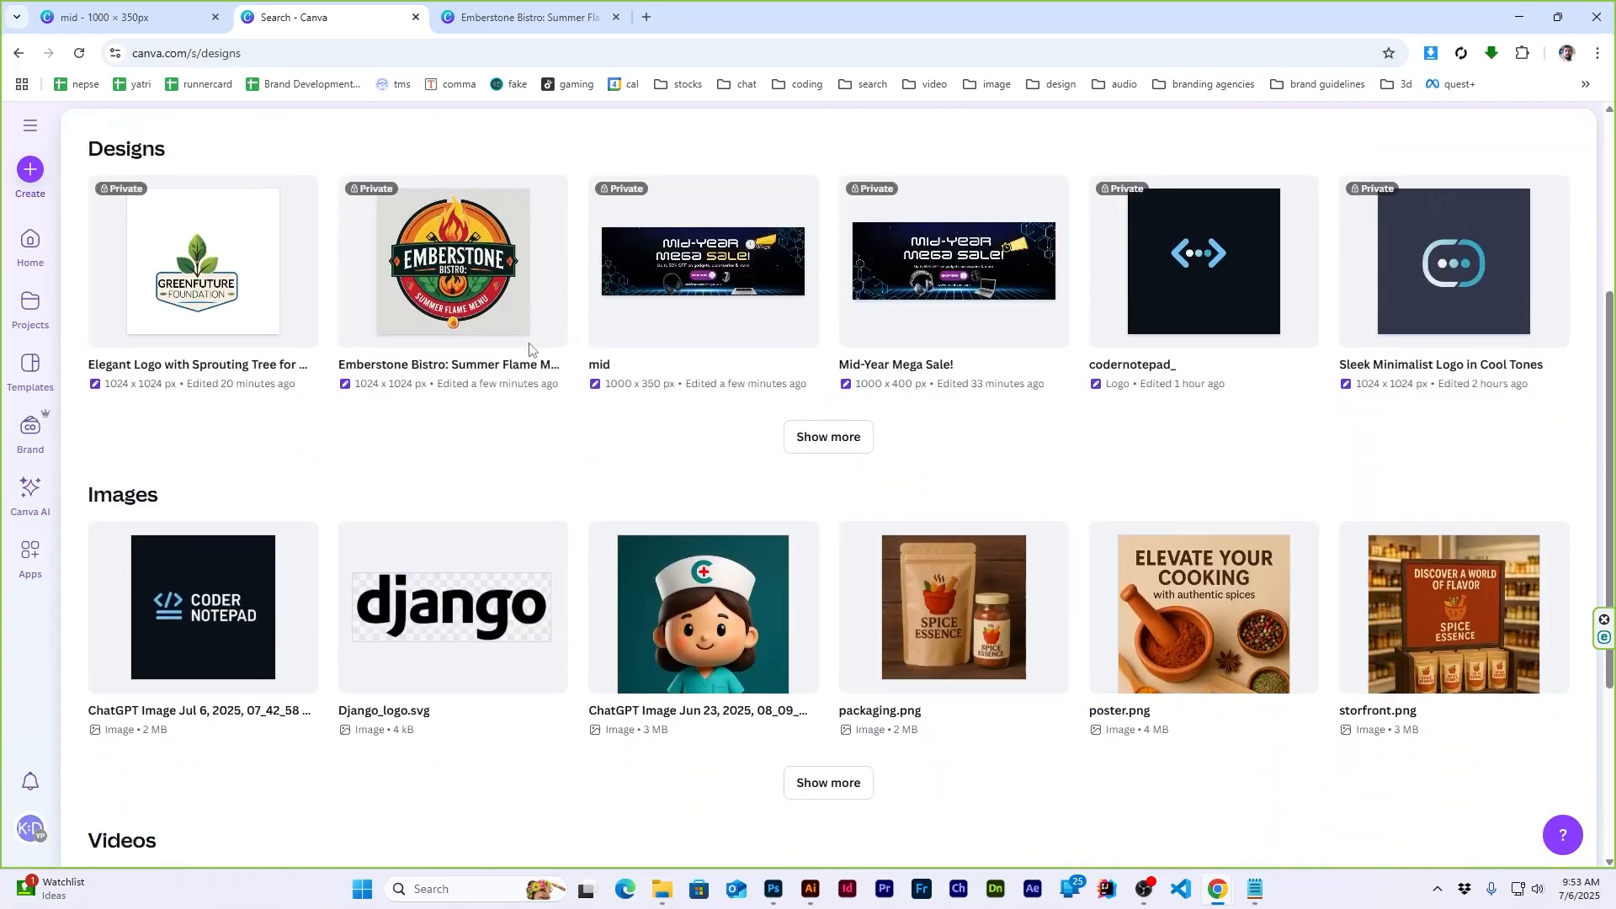
scroll(529, 353, up, 10)
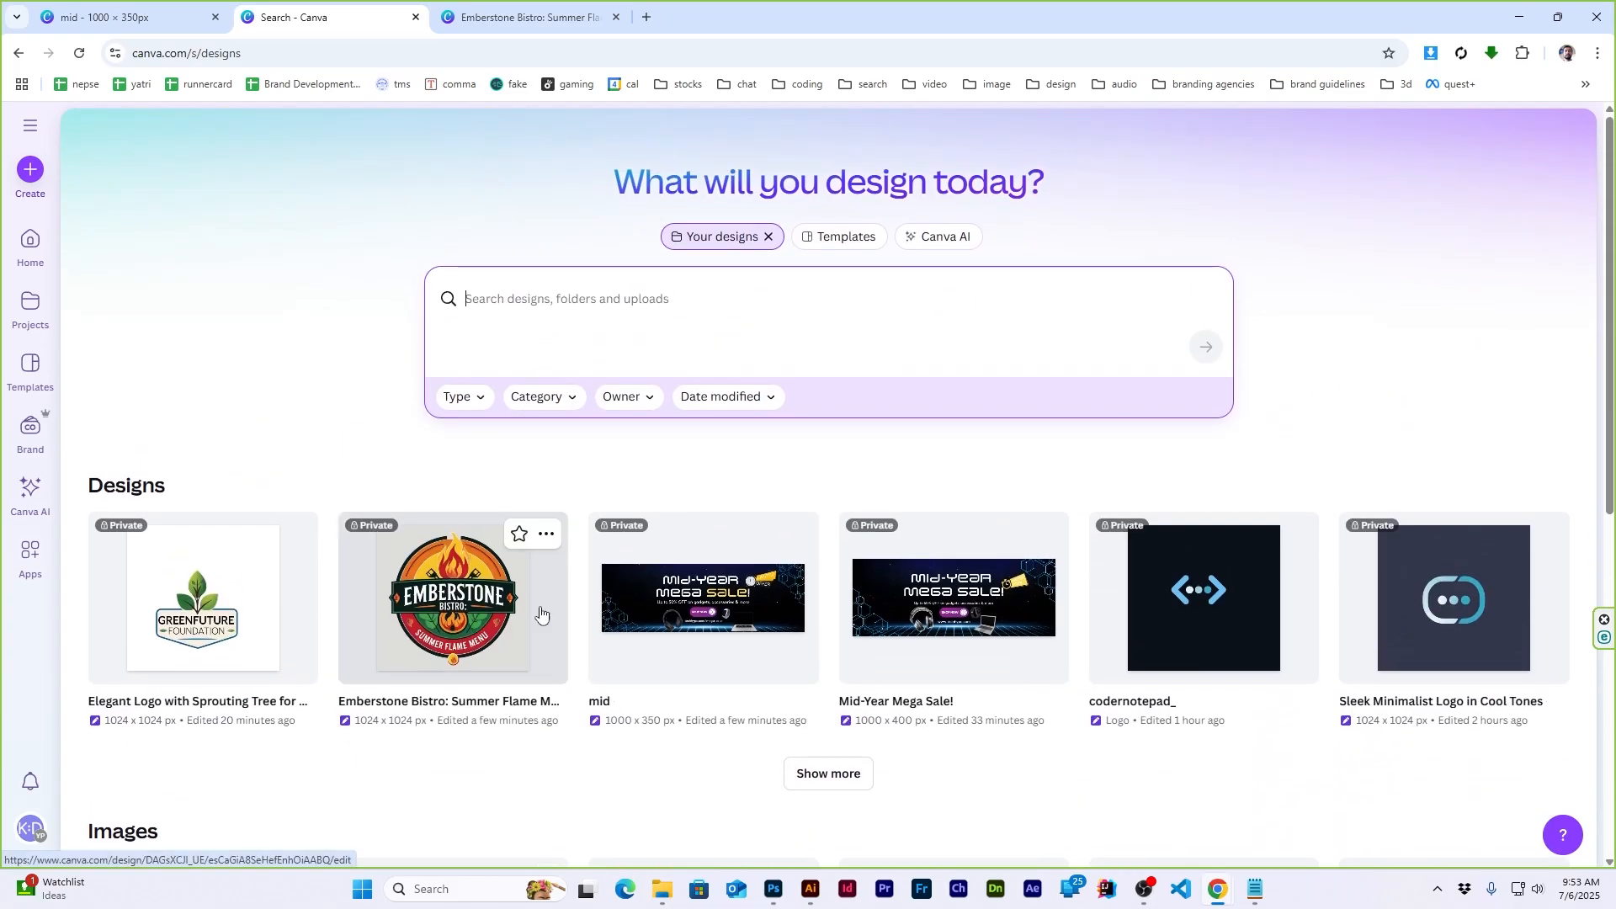
scroll(589, 547, down, 3)
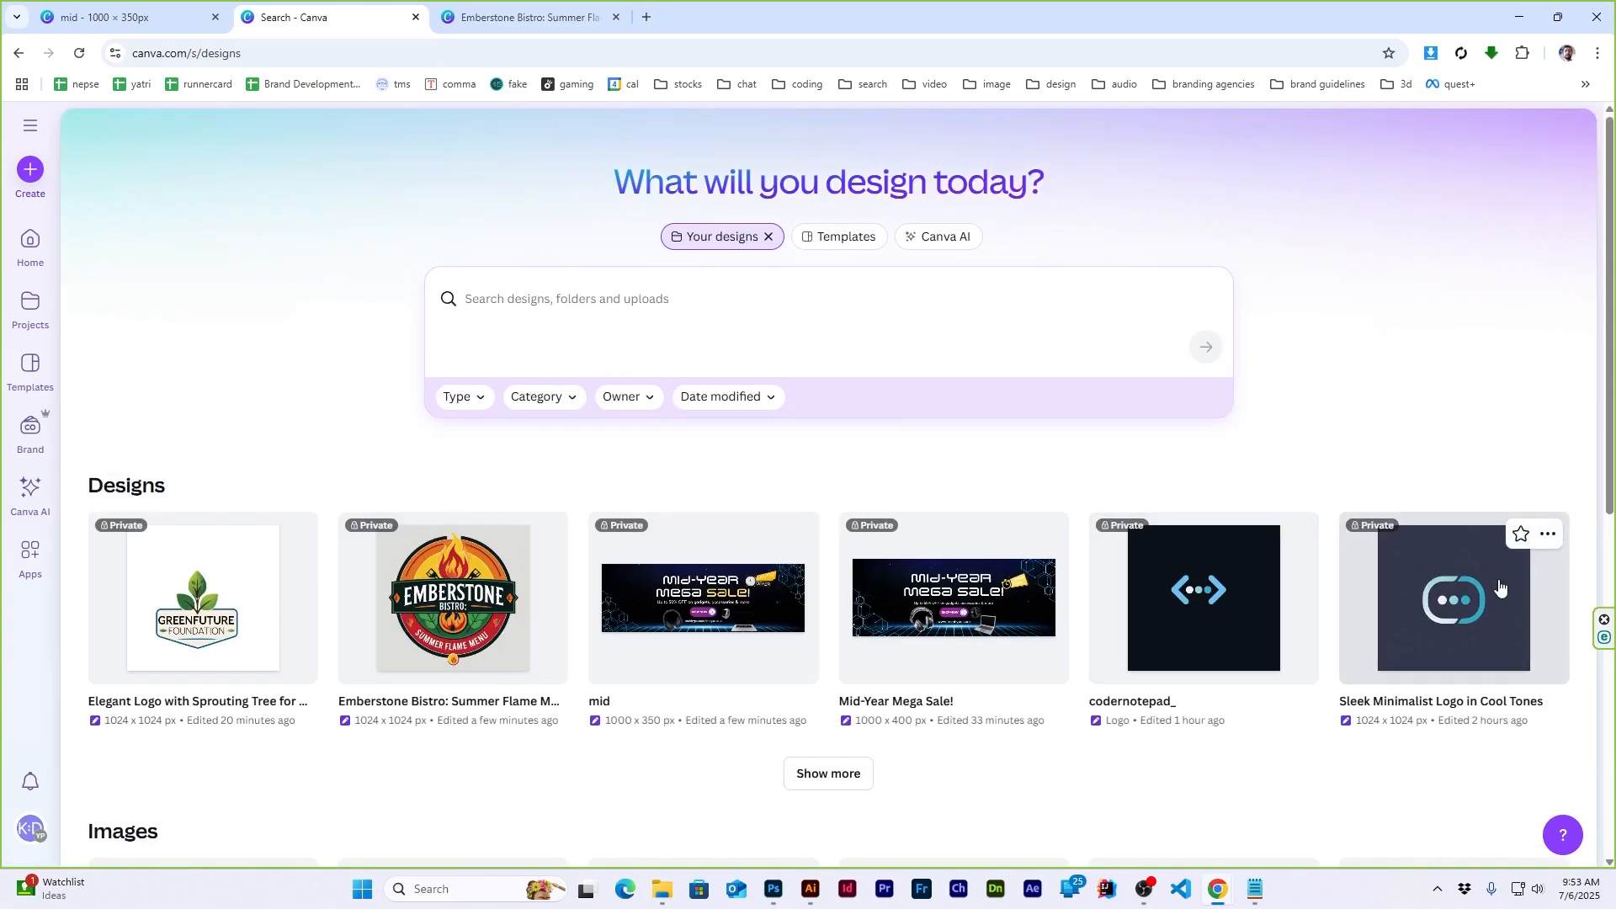
scroll(807, 589, down, 2)
click(829, 620)
click(444, 682)
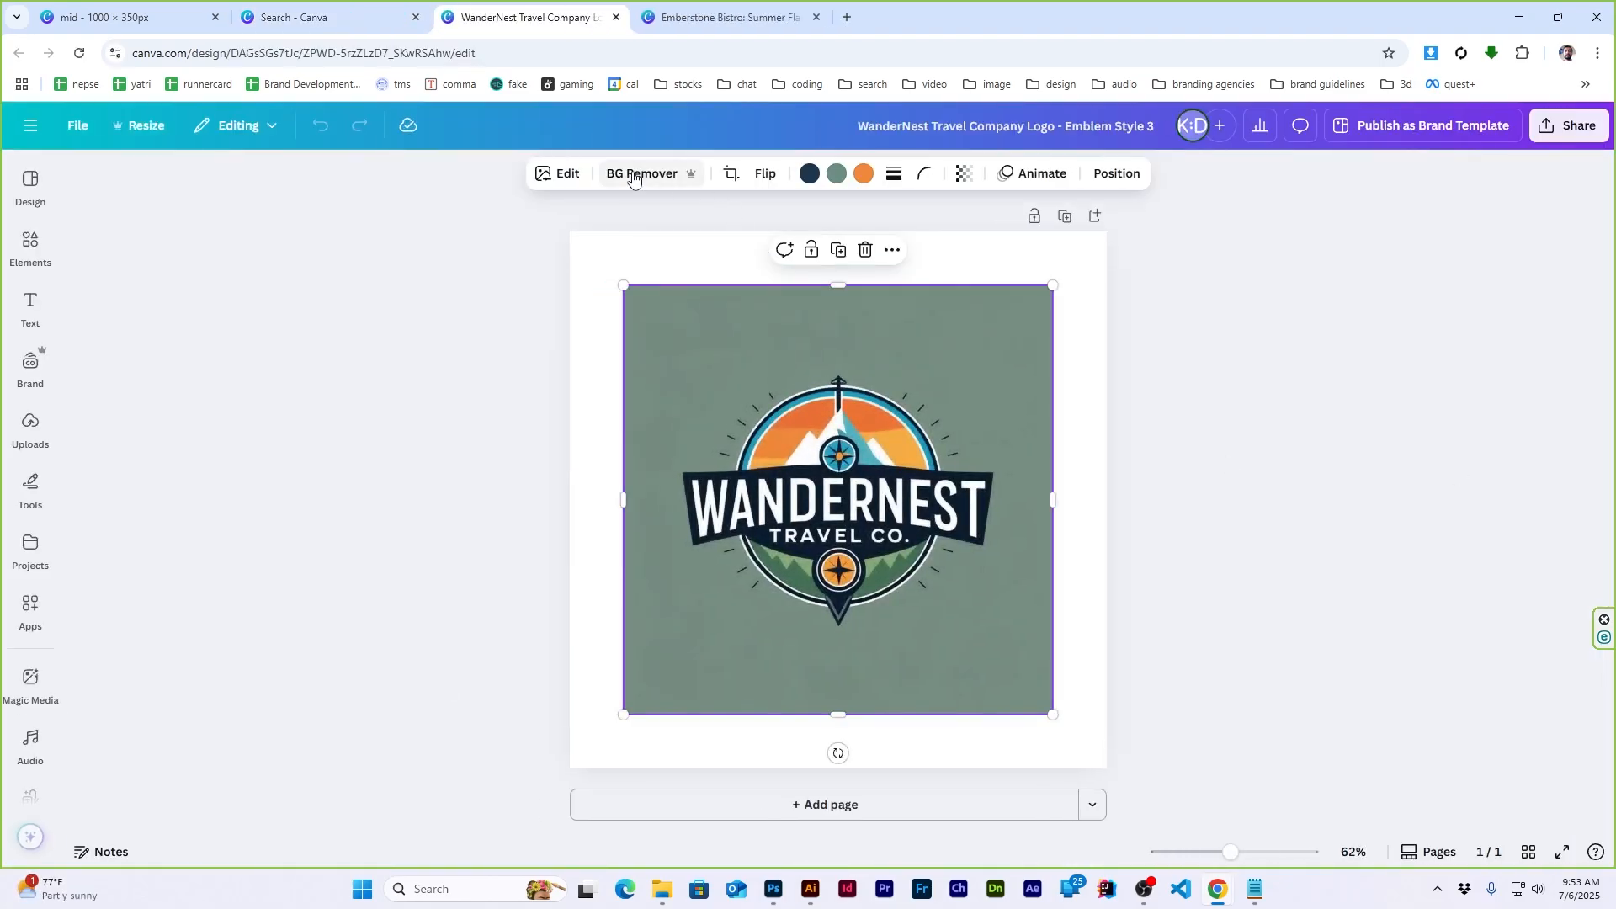
click(644, 174)
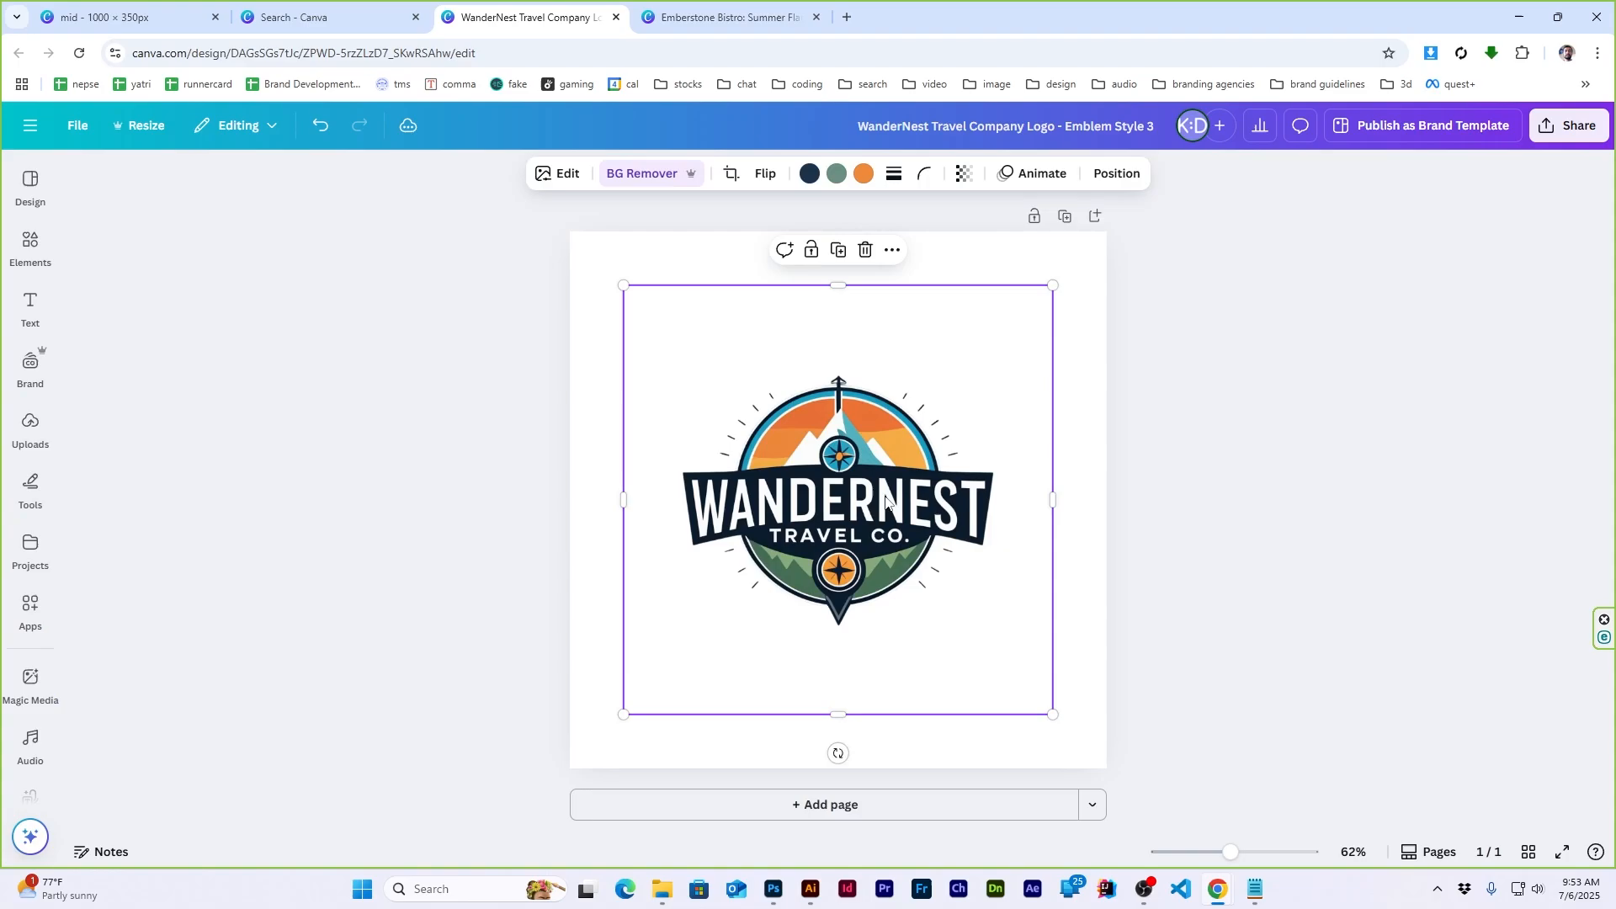
Copy the WanderNest logo onto page 4, scale it down and place it in the banner's upper-left corner
click(357, 9)
click(721, 8)
click(507, 11)
click(354, 16)
click(130, 16)
key(ctrl+v)
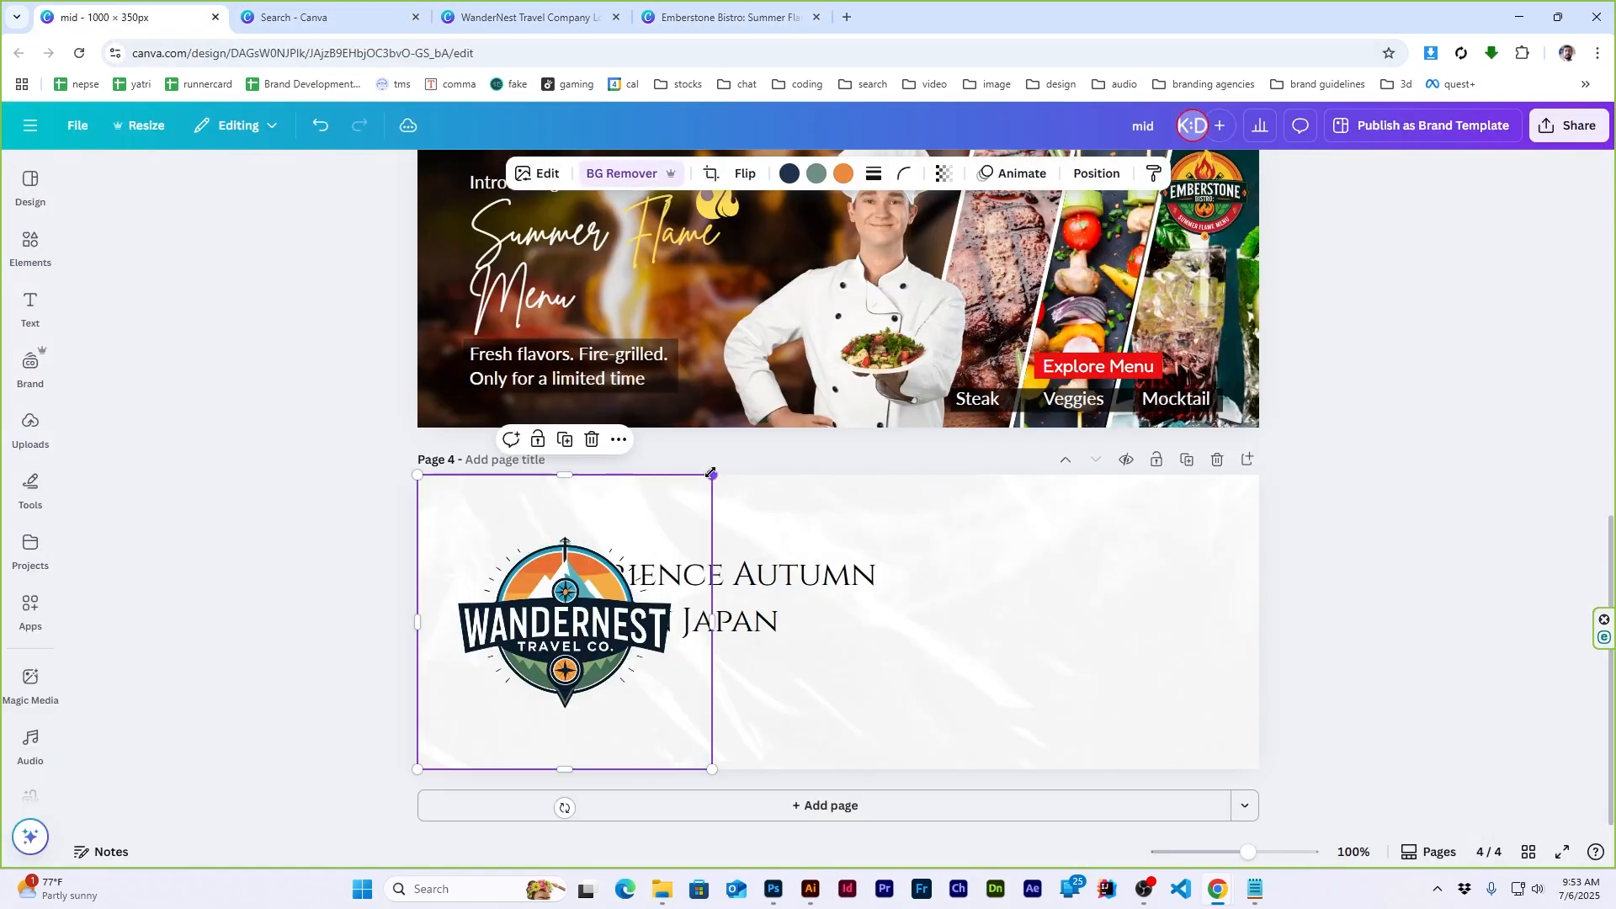
drag(712, 474, 555, 635)
drag(477, 719, 467, 543)
Set the font size of the headline "Experience Autumn in Japan" to 40
click(822, 595)
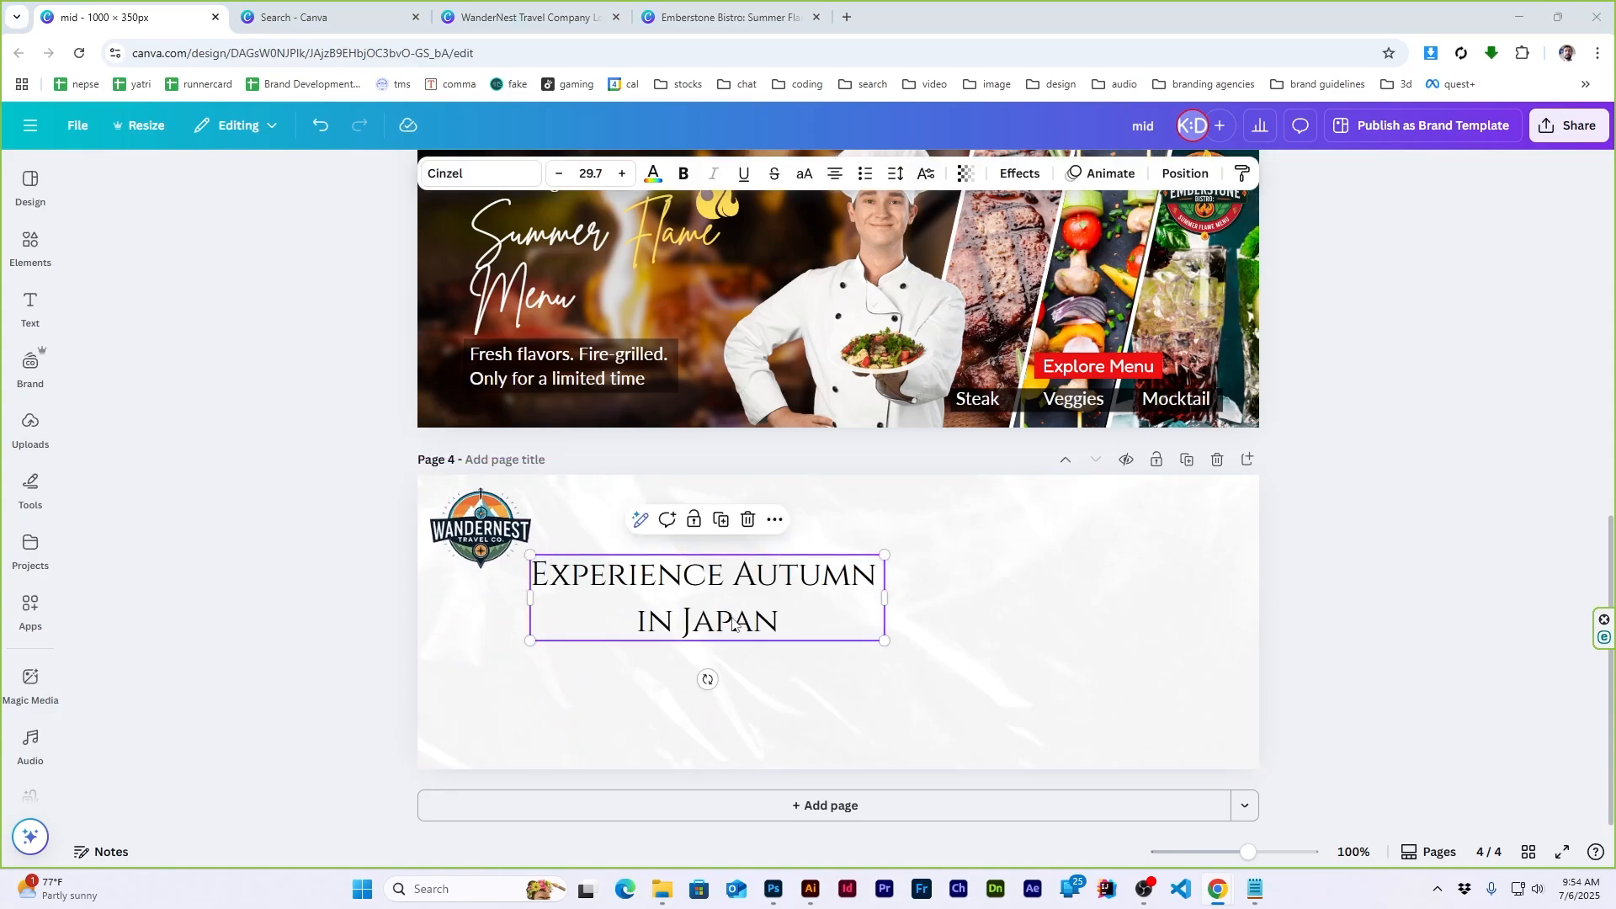
click(623, 173)
click(623, 174)
click(623, 174)
click(622, 173)
click(630, 174)
click(630, 173)
click(630, 174)
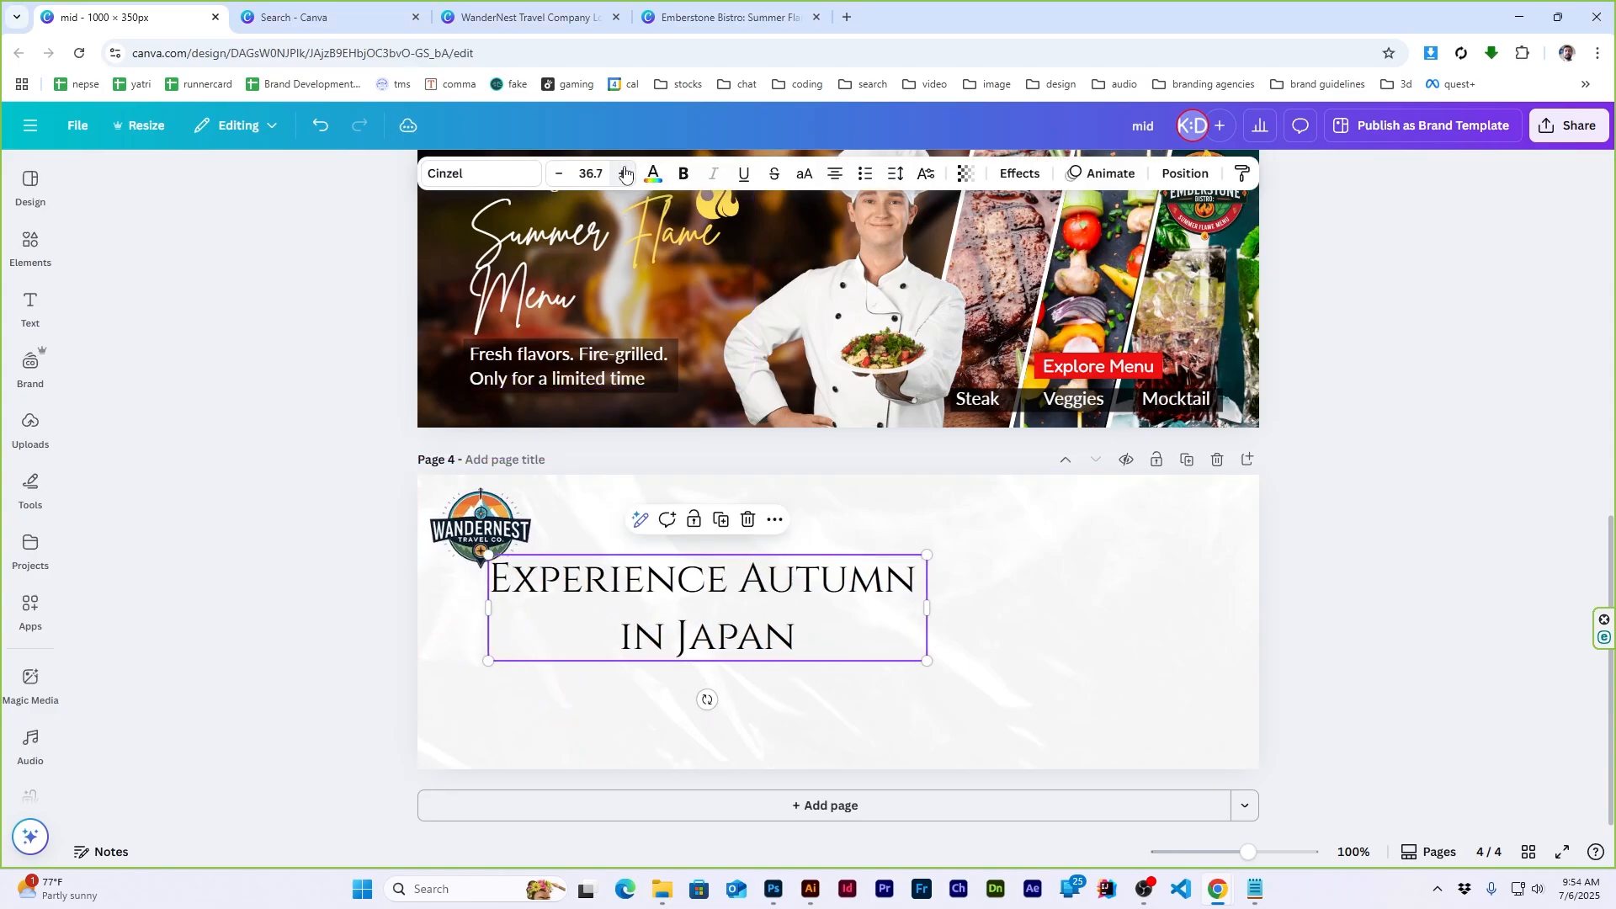
click(589, 171)
text(40)
key(Return)
click(901, 502)
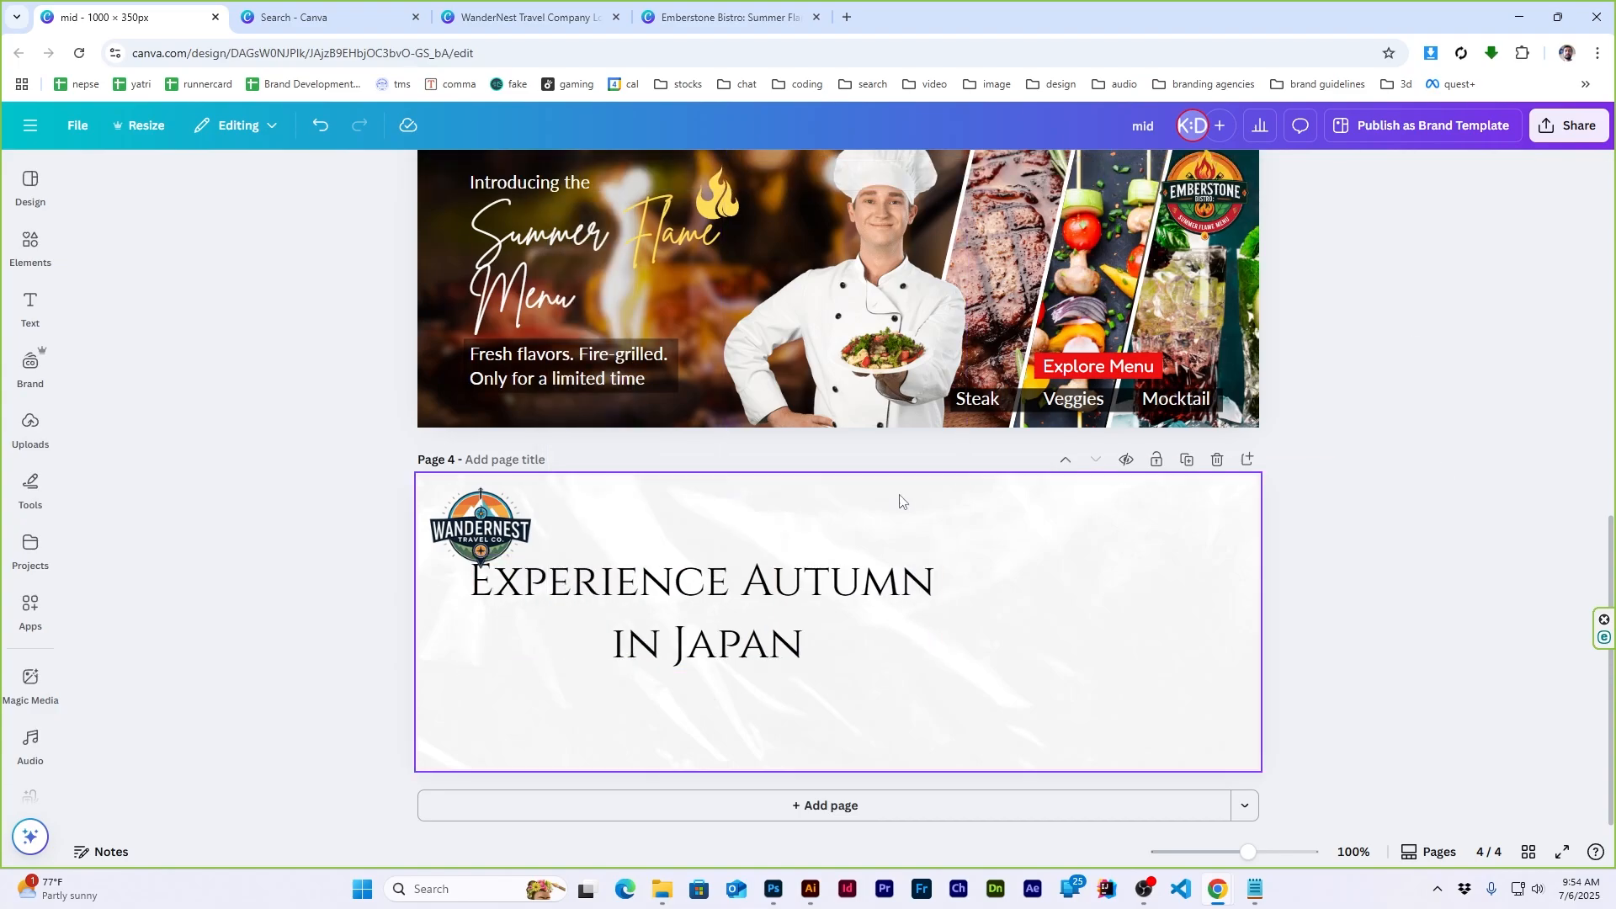
Shift the headline slightly to the right and reduce its line spacing to about 1.18
drag(788, 560, 822, 561)
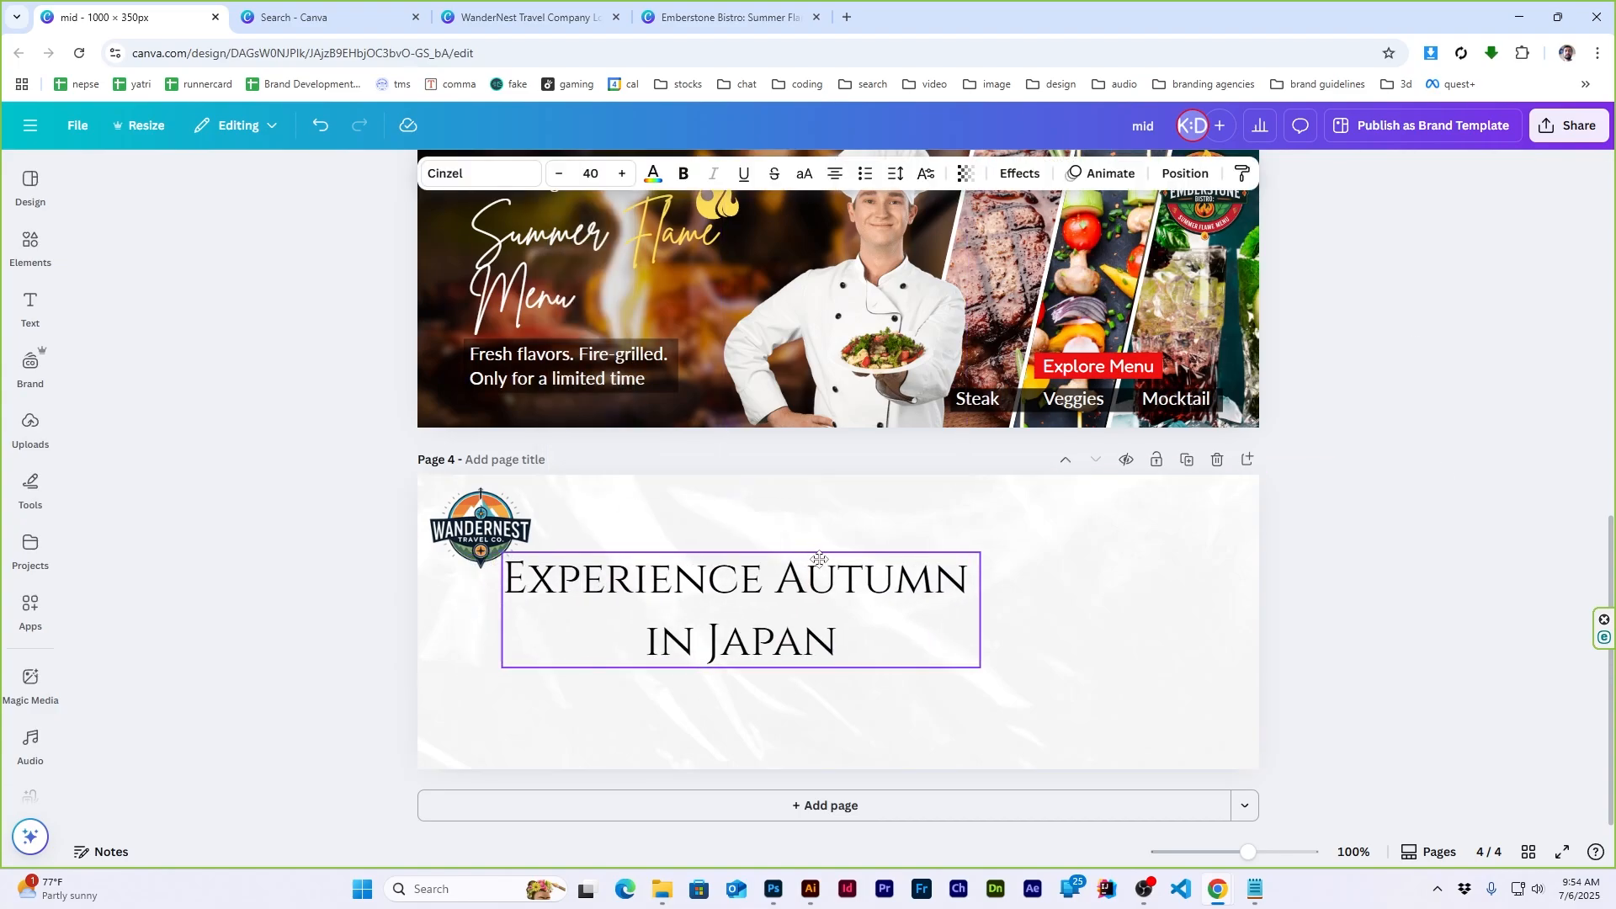
click(896, 173)
drag(866, 301, 853, 307)
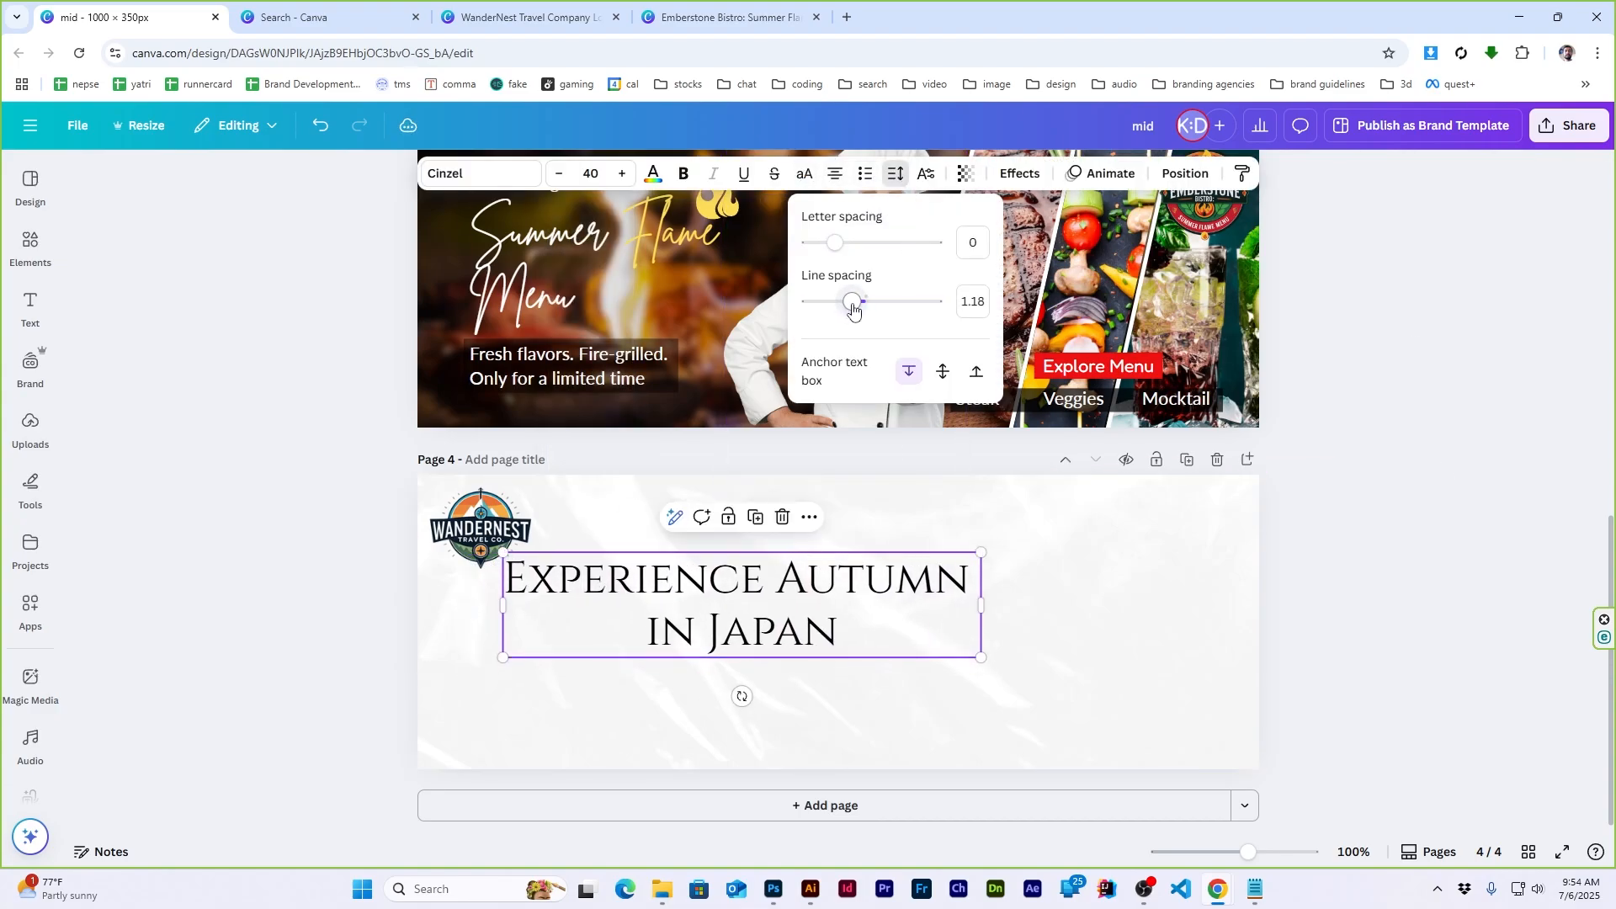
click(1487, 427)
click(1486, 427)
drag(738, 568, 751, 568)
click(1381, 513)
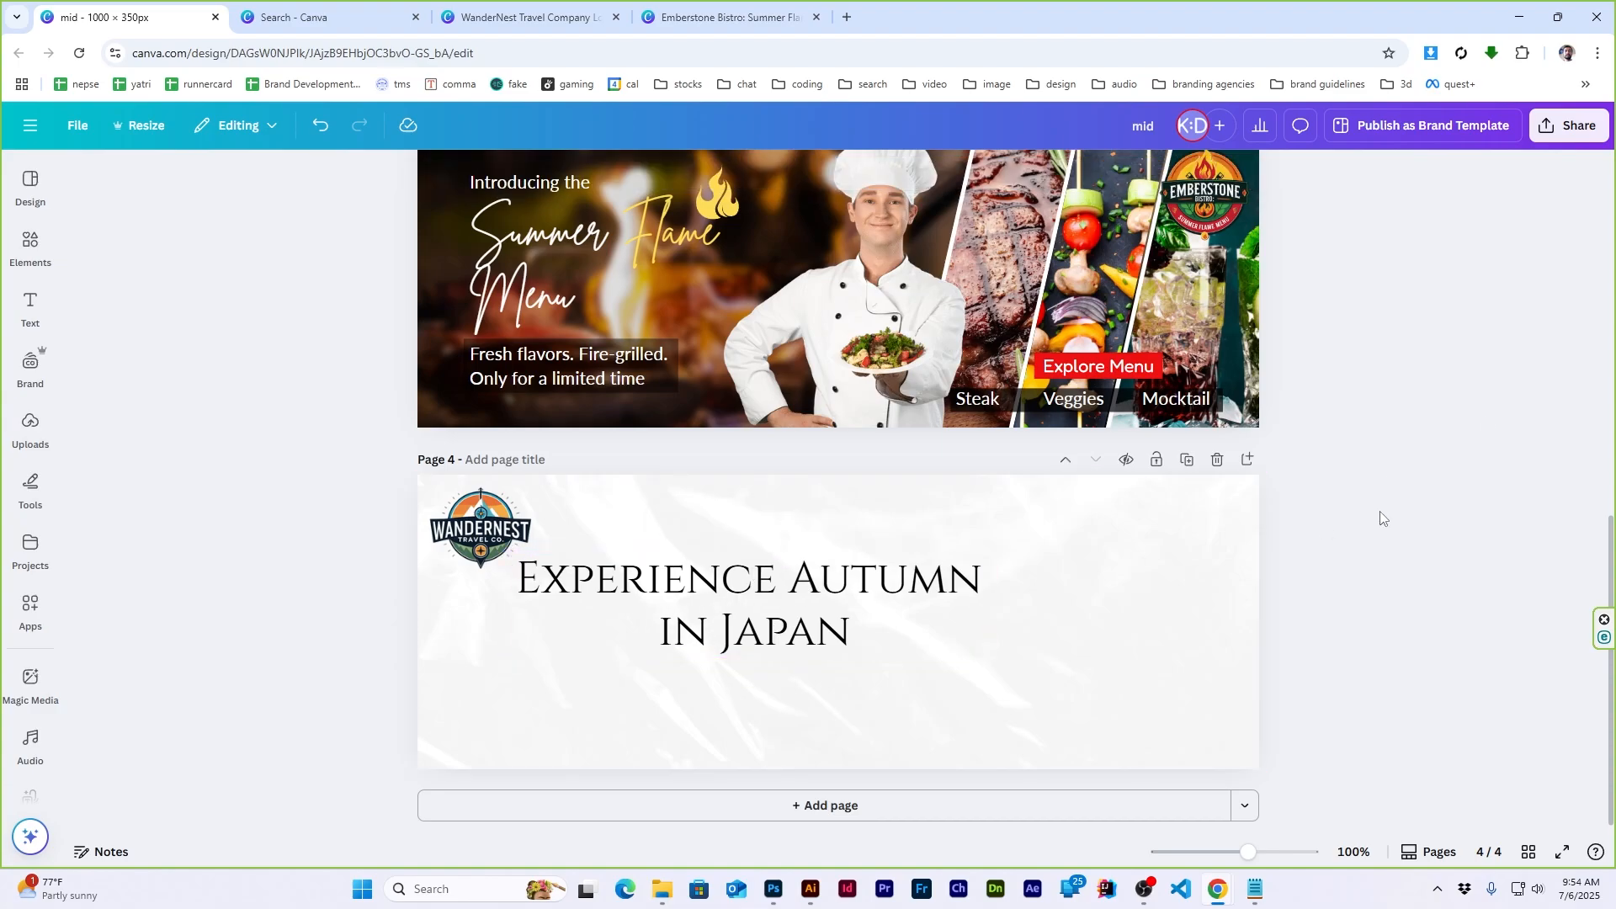
Add a broad blob-shaped picture frame with rounded, uneven edges to page 4
click(31, 249)
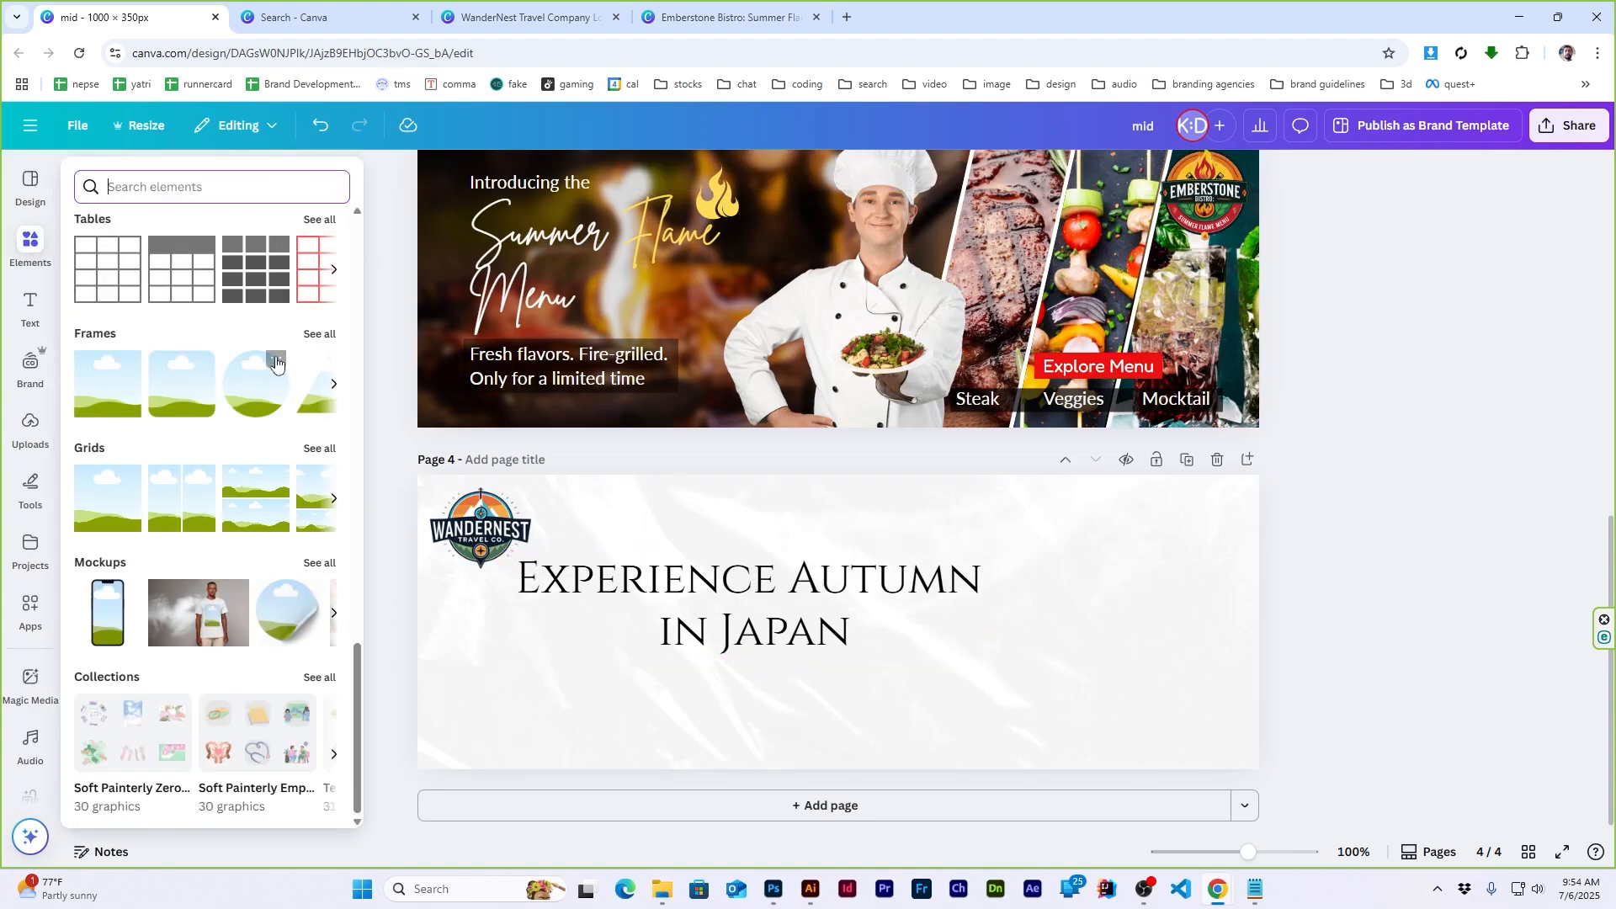
click(310, 337)
scroll(294, 564, down, 3)
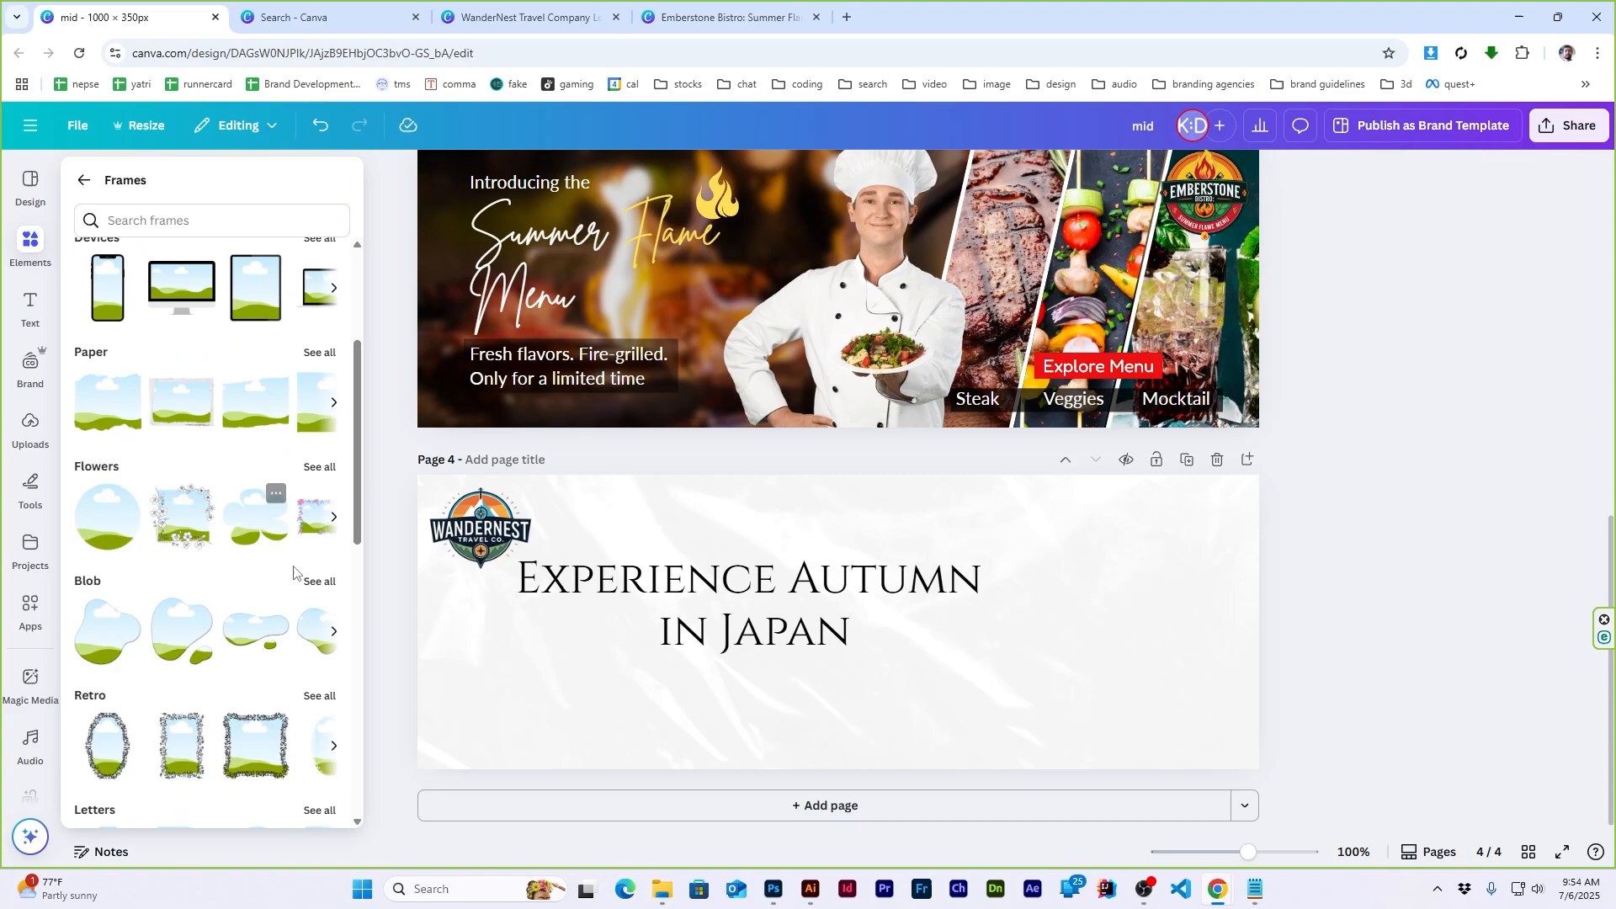
click(318, 580)
scroll(230, 632, down, 3)
scroll(232, 634, down, 2)
click(301, 548)
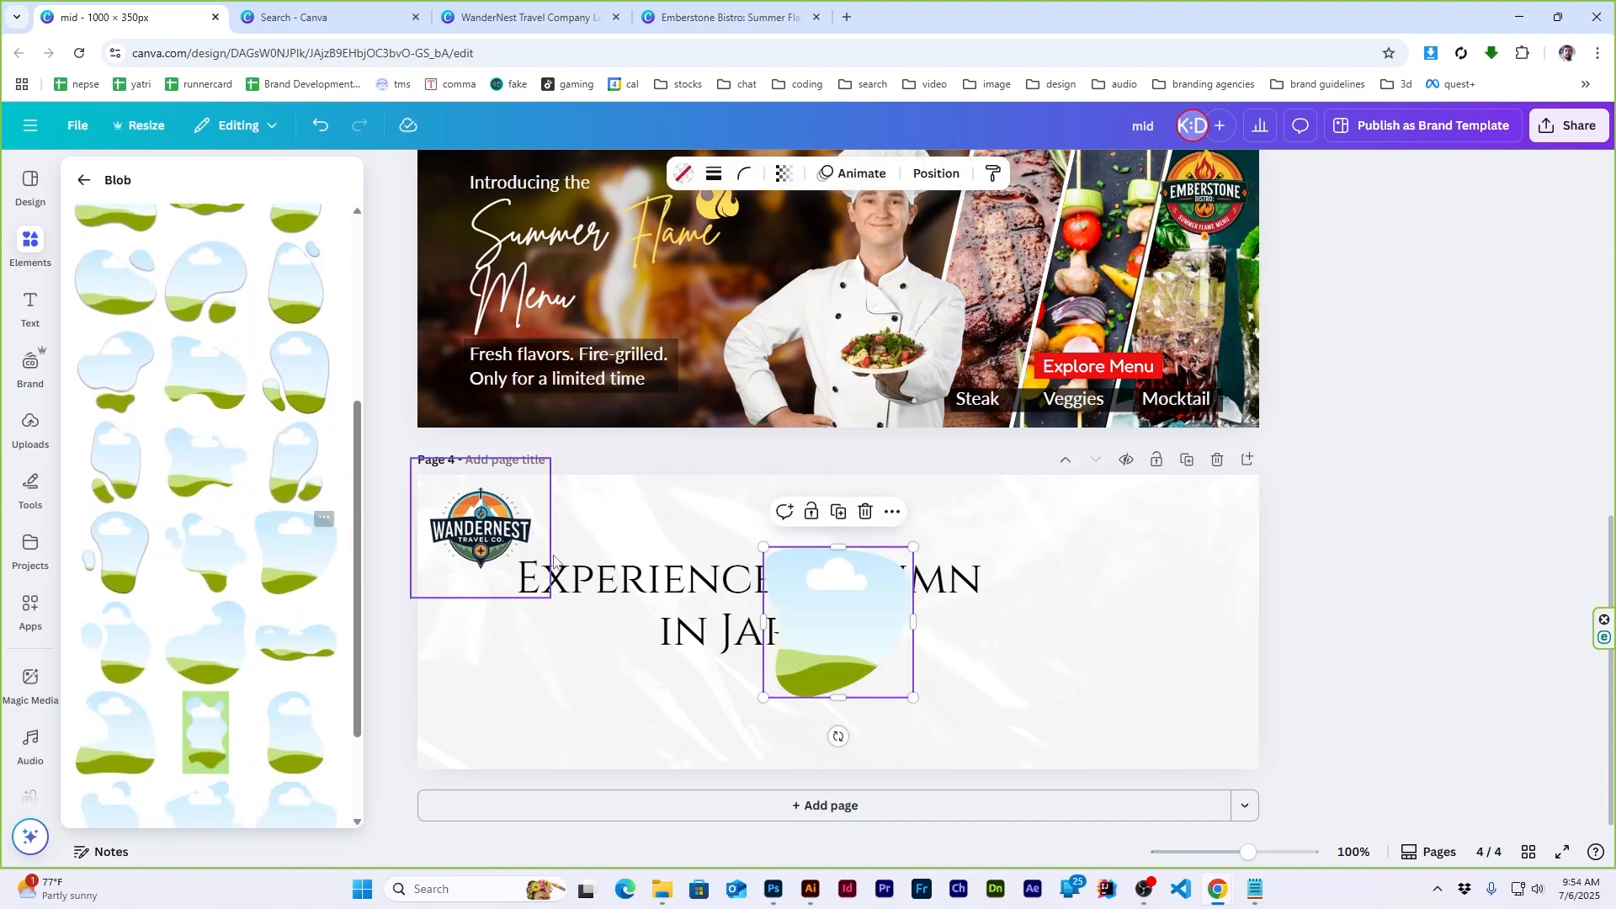
Move the blob frame to the banner's right end and enlarge it until it runs past the right and lower edges
drag(838, 619, 1168, 594)
drag(1243, 528, 1356, 413)
drag(1266, 535, 1197, 652)
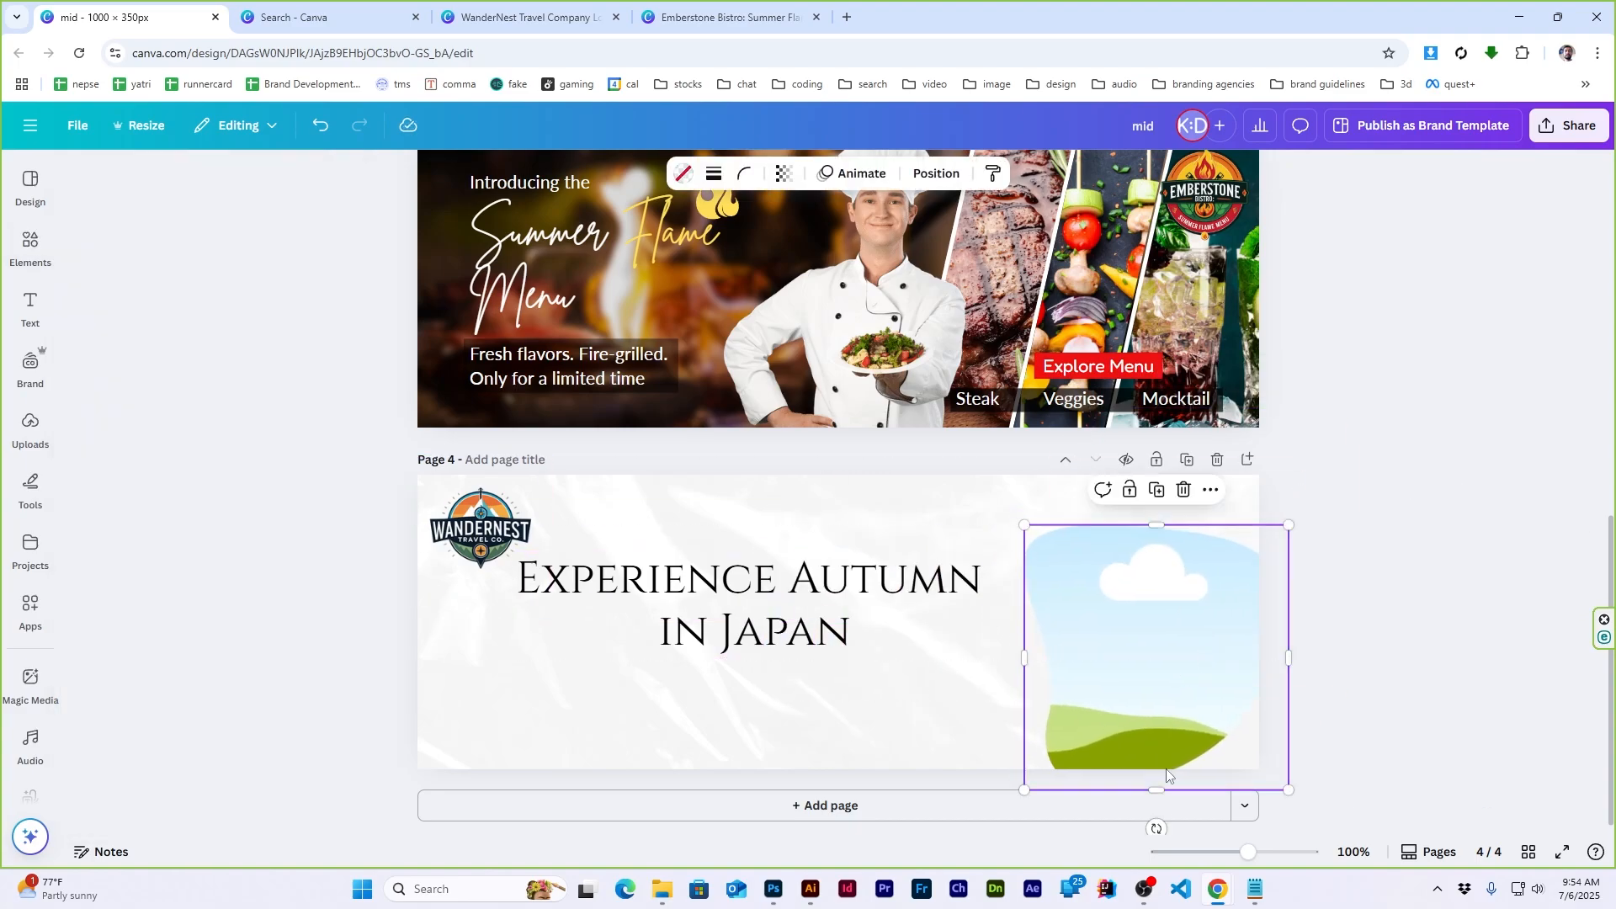
key(Escape)
Search the elements for "japan" and restrict the results to photos
click(30, 246)
click(85, 174)
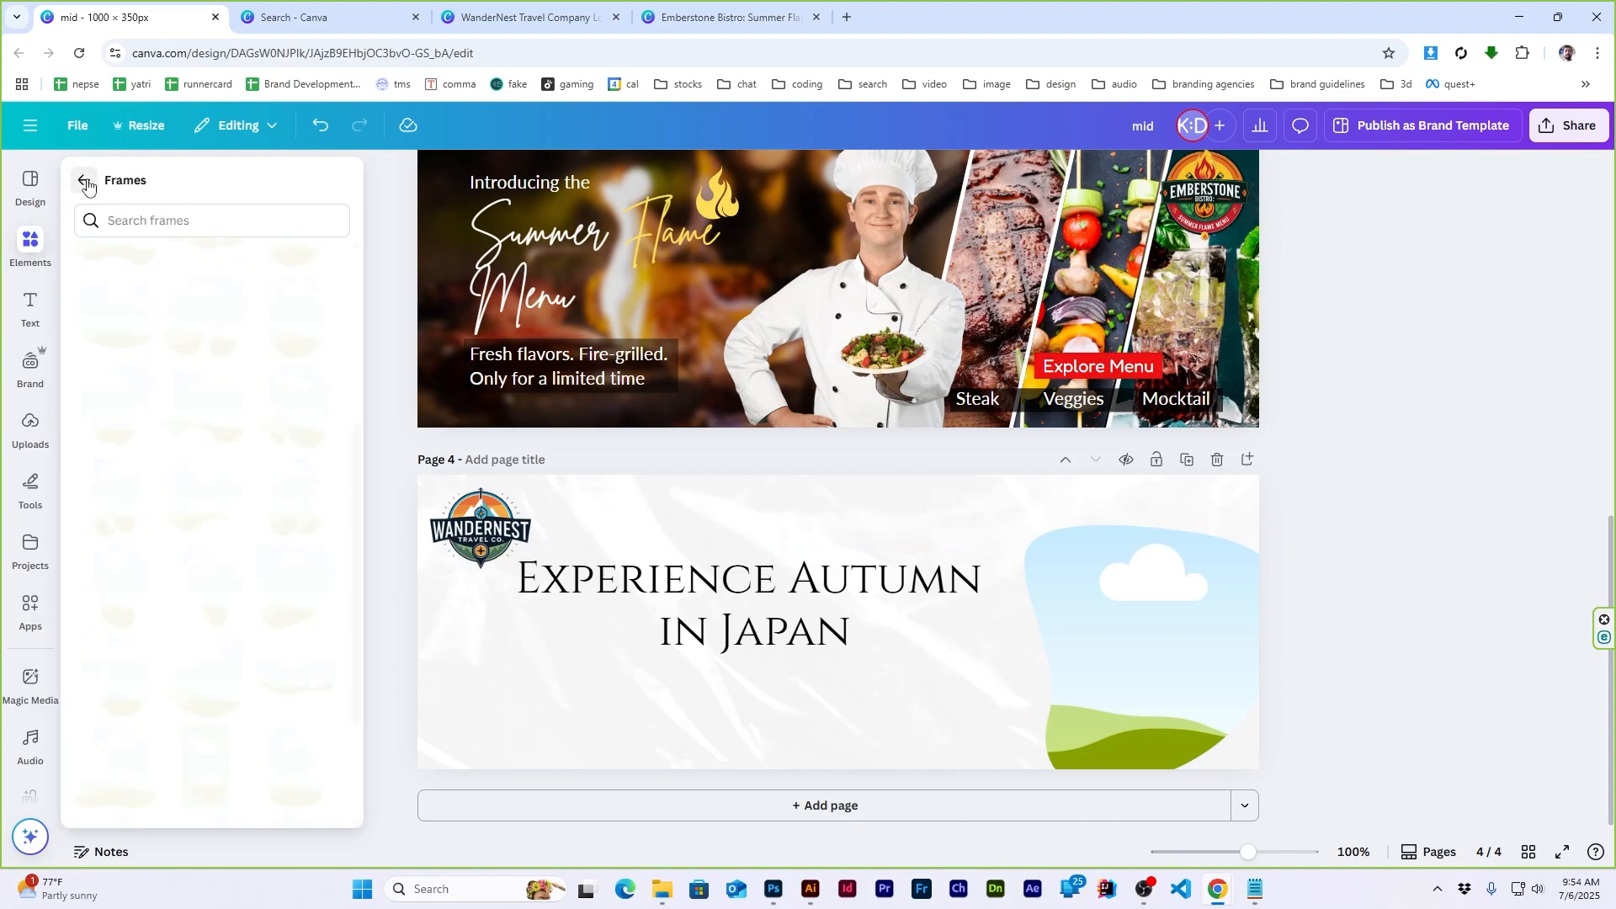
click(78, 179)
click(75, 190)
text(japan)
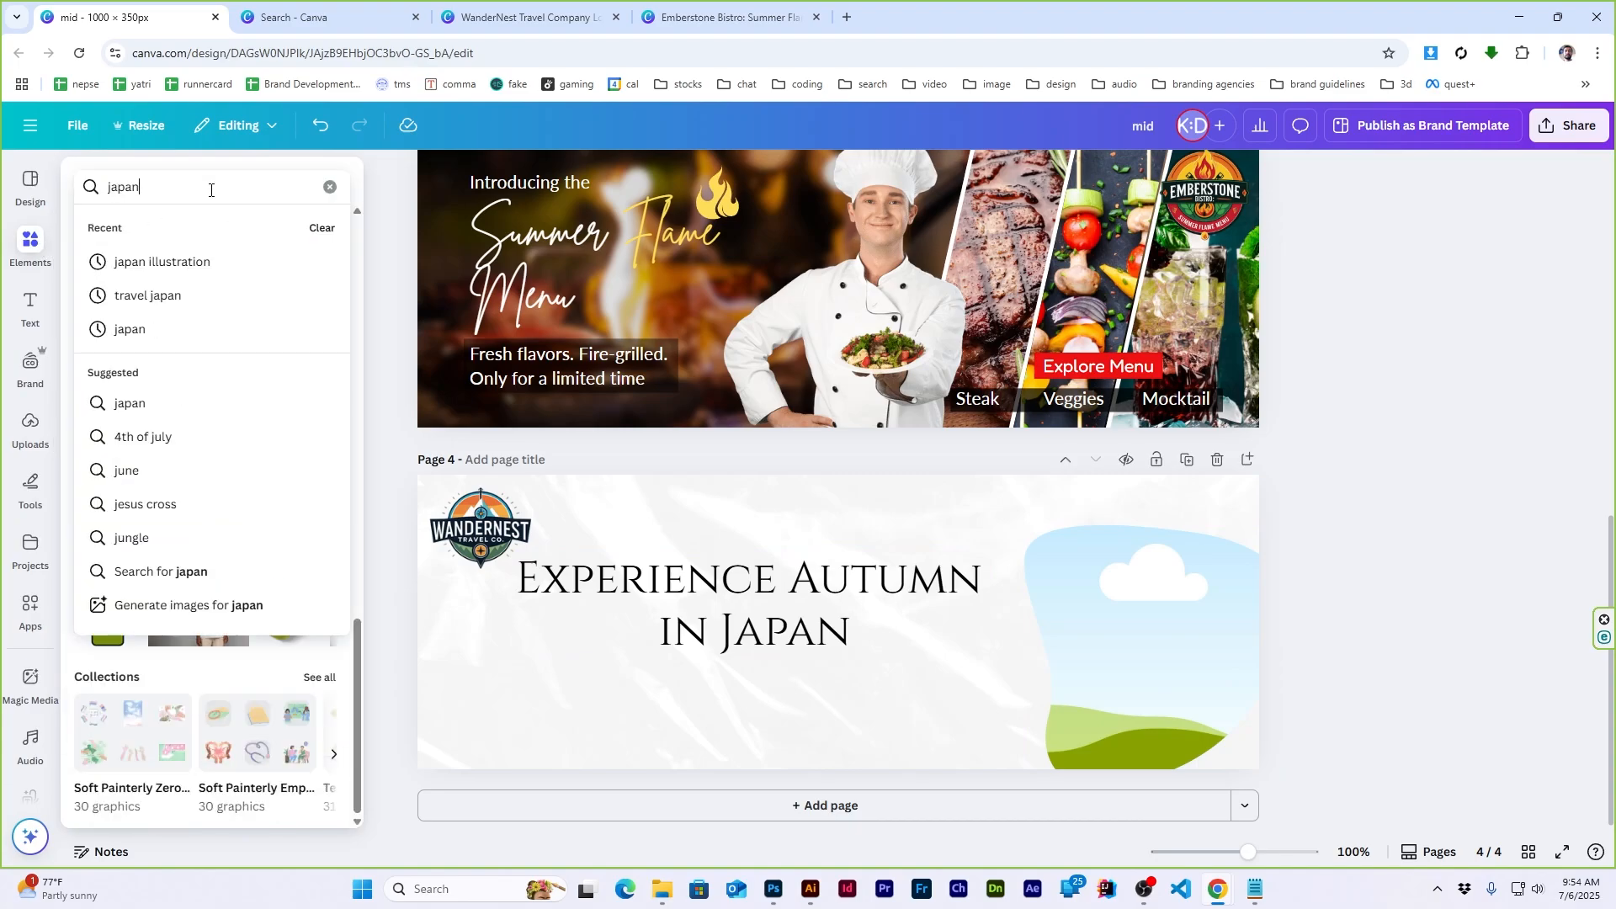
key(Return)
click(202, 226)
Fill the blob frame with the photo of a woman in a kimono holding a purple umbrella before a pagoda
scroll(189, 509, down, 10)
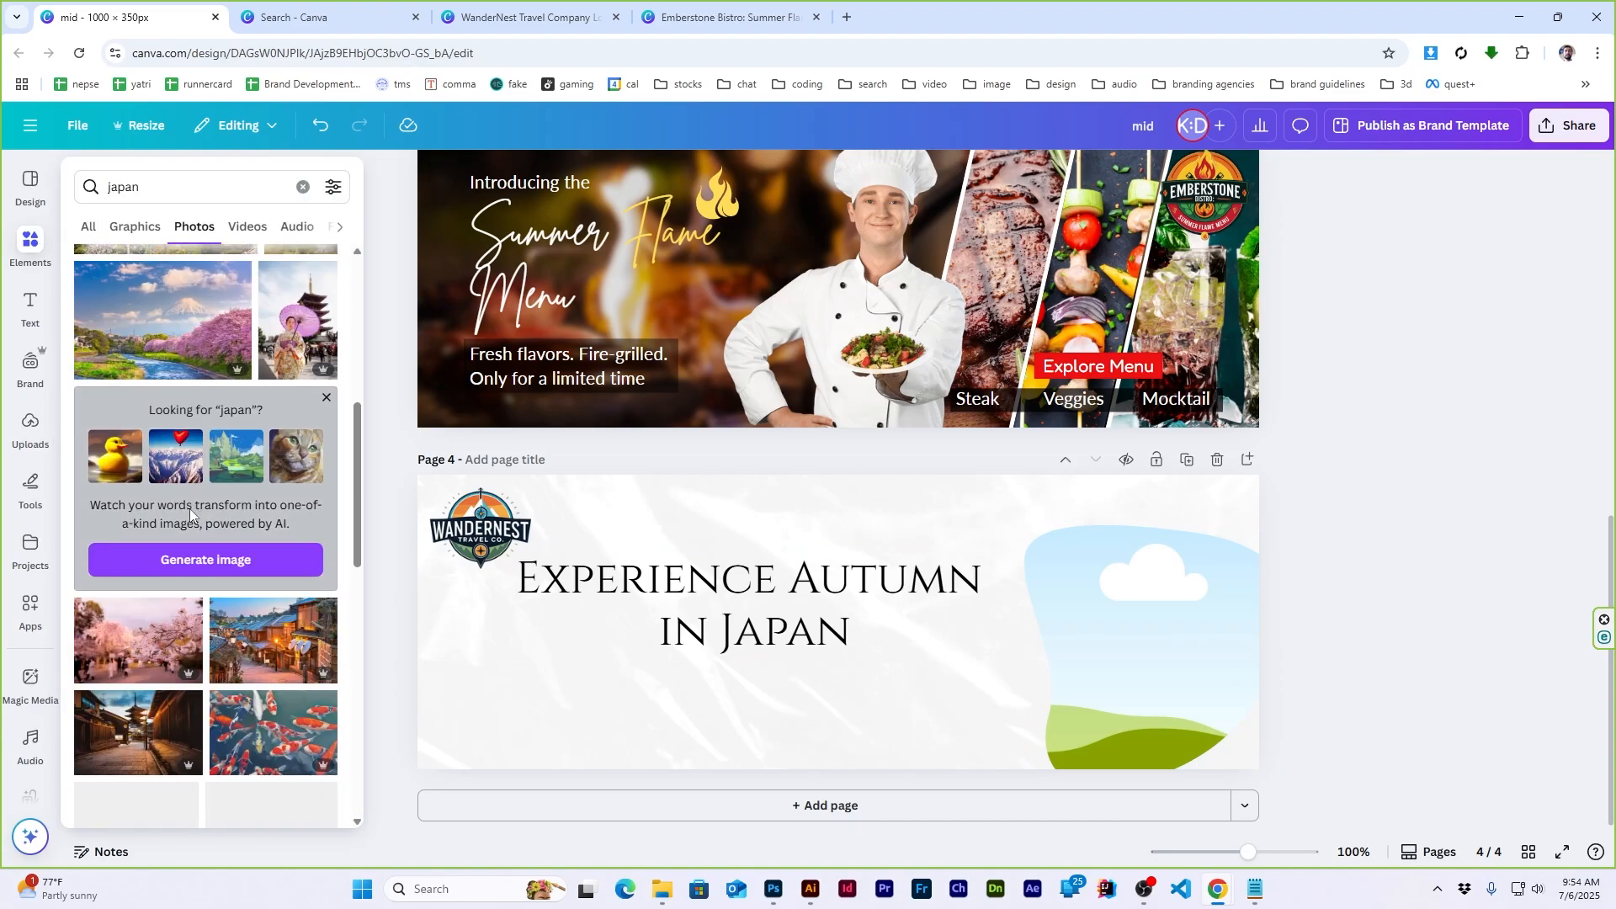
scroll(175, 543, down, 15)
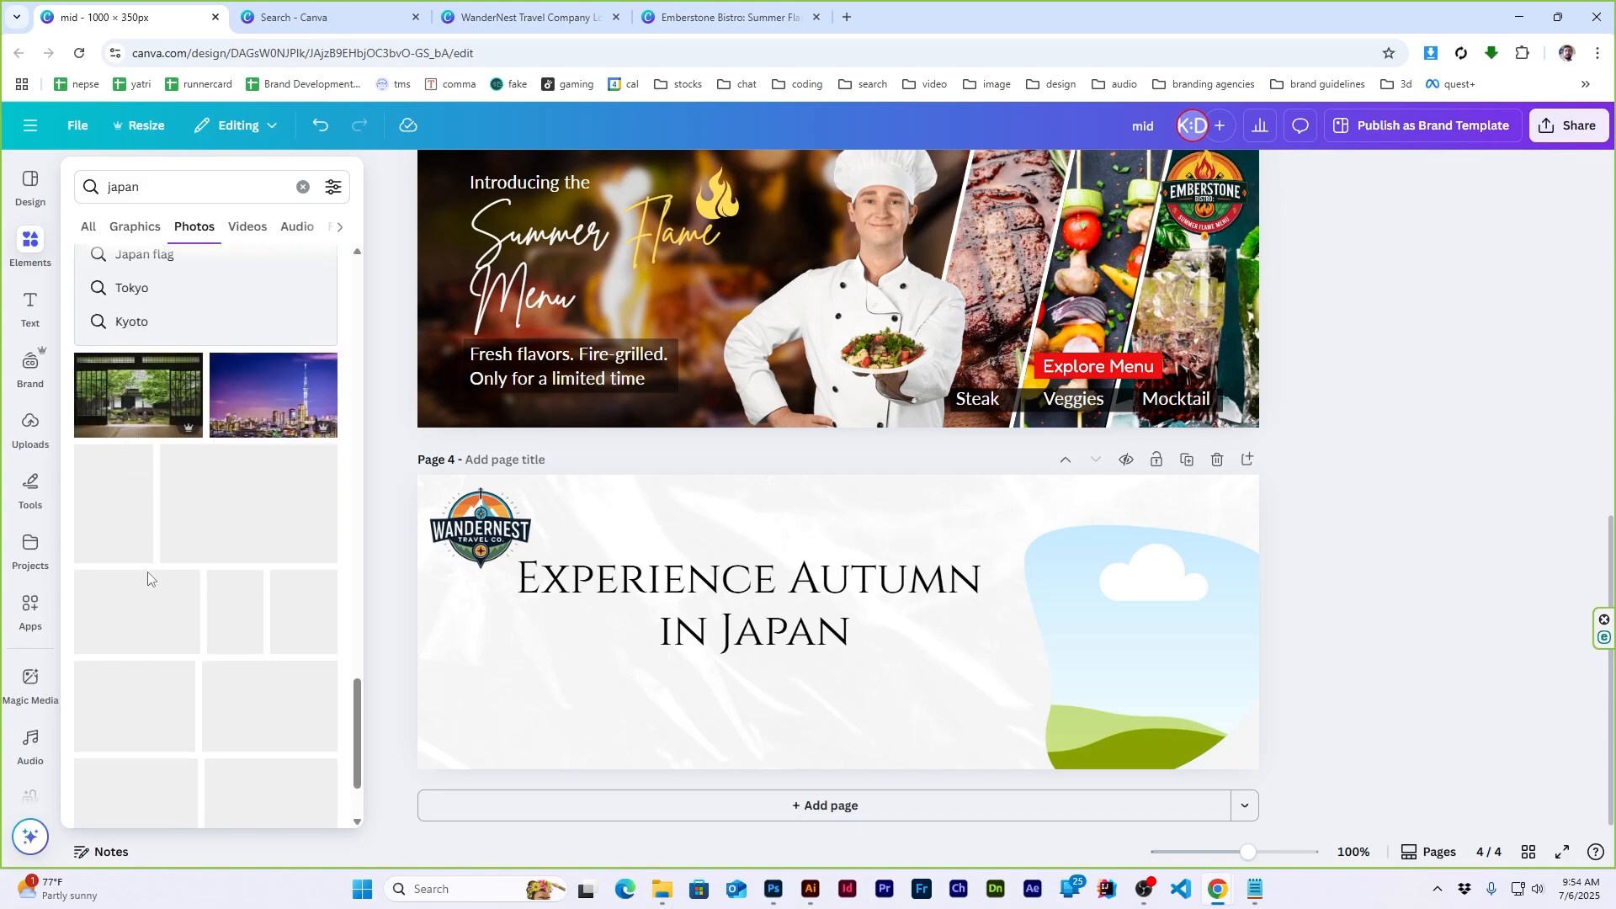
scroll(143, 580, down, 10)
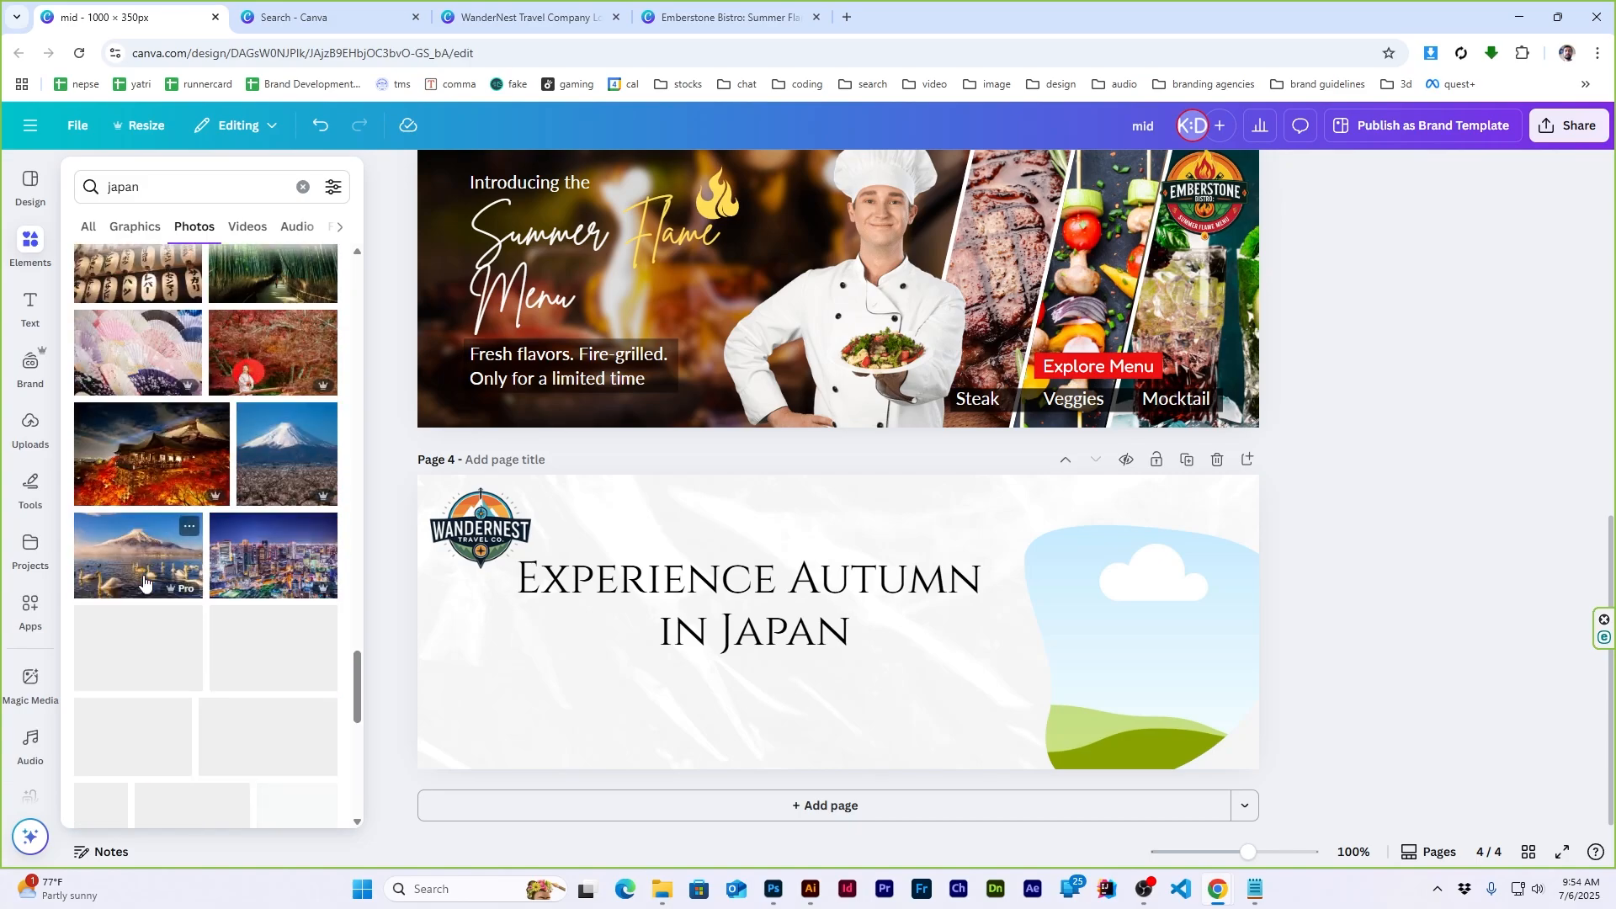
scroll(143, 576, up, 15)
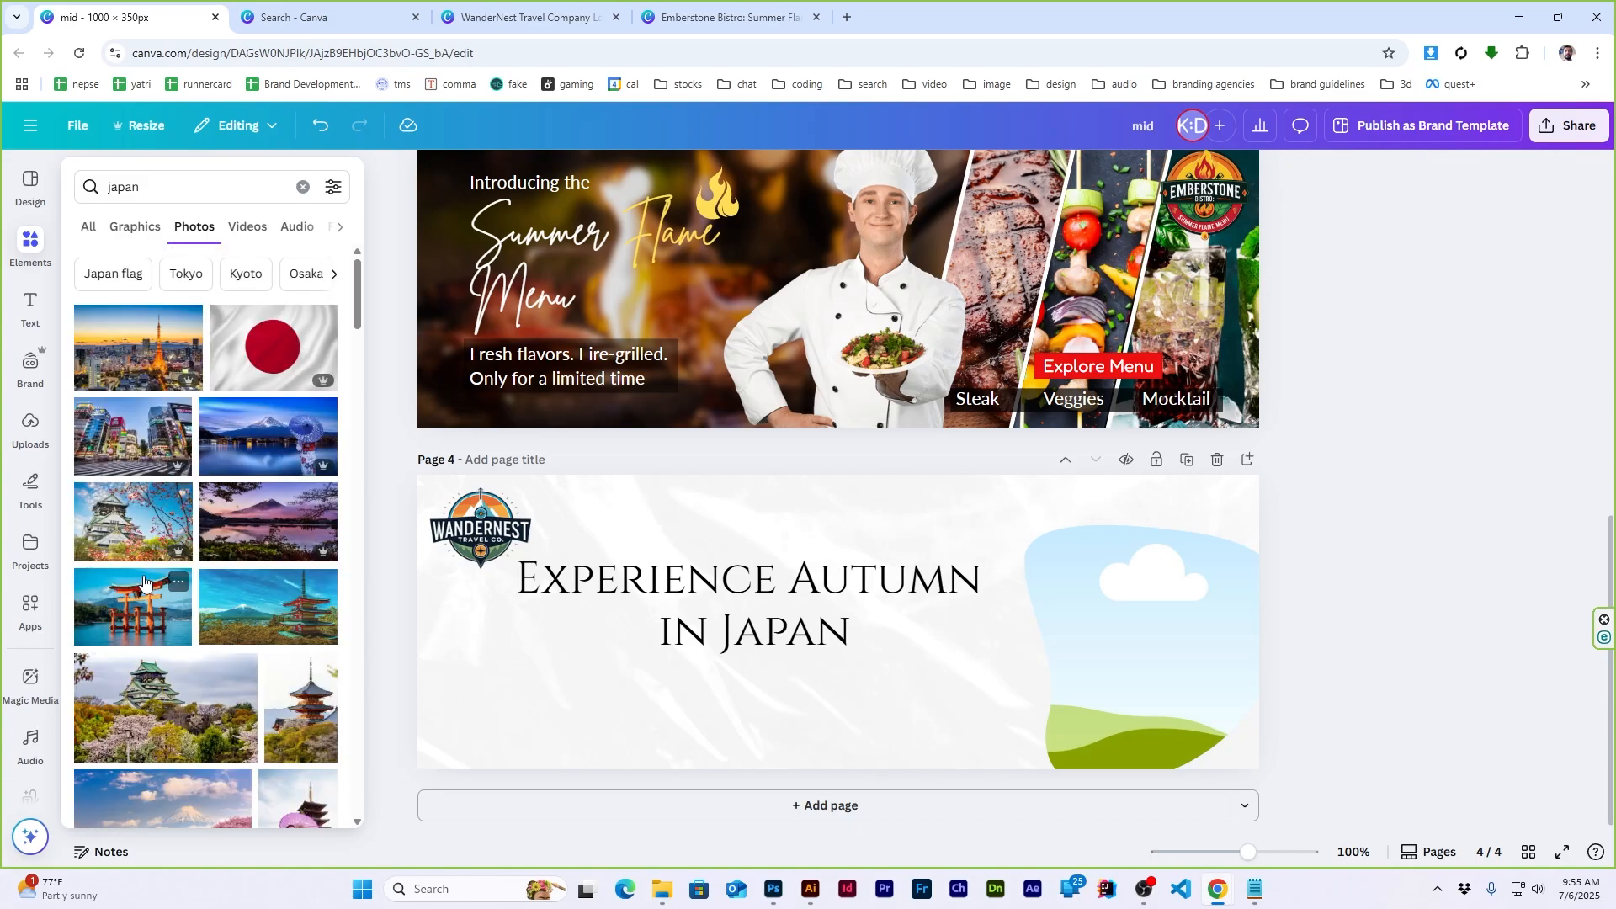
scroll(175, 453, down, 4)
drag(318, 504, 1136, 623)
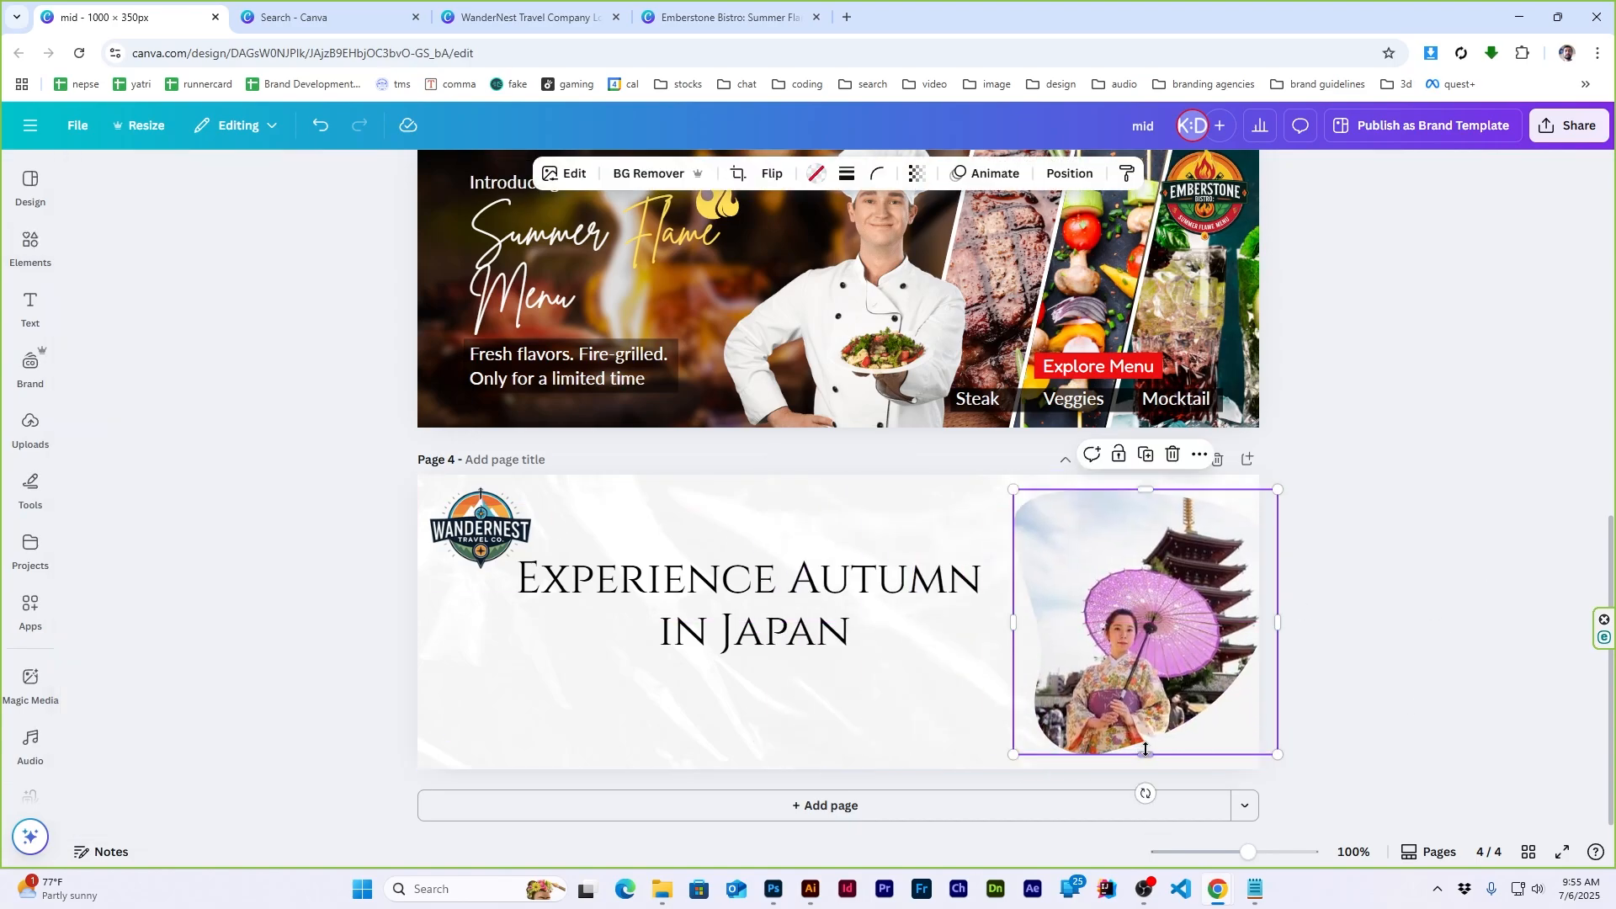
Stretch and enlarge the framed kimono photo, and align it so it runs past the banner's right and lower edges
drag(1146, 755, 1161, 778)
click(1327, 664)
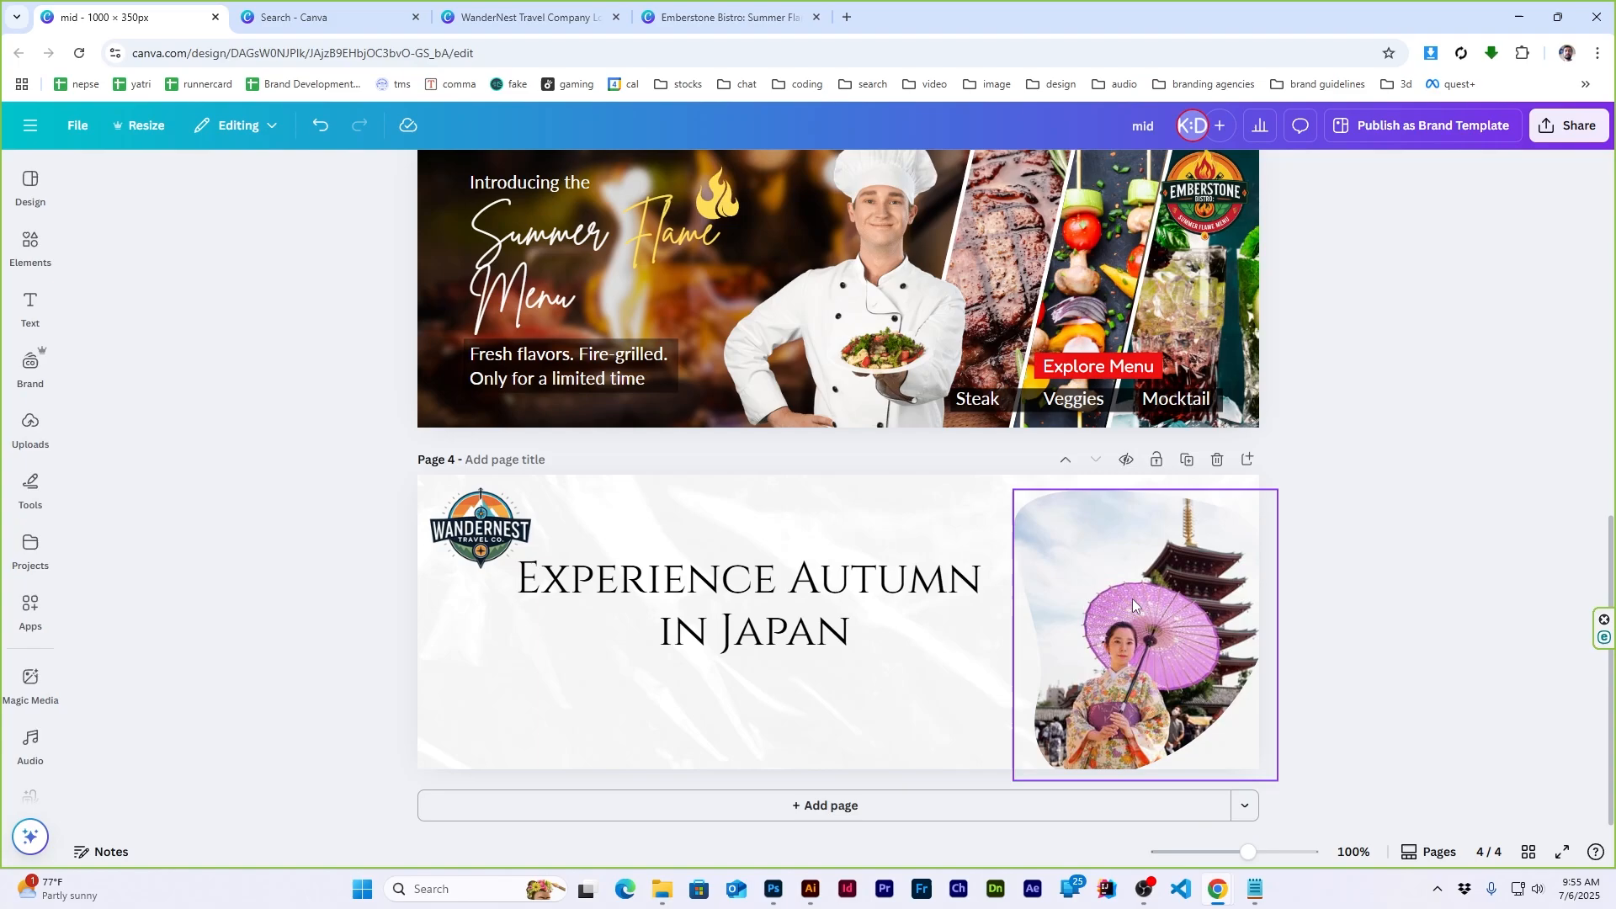
click(1126, 589)
drag(1014, 490, 994, 468)
drag(1153, 601, 1168, 618)
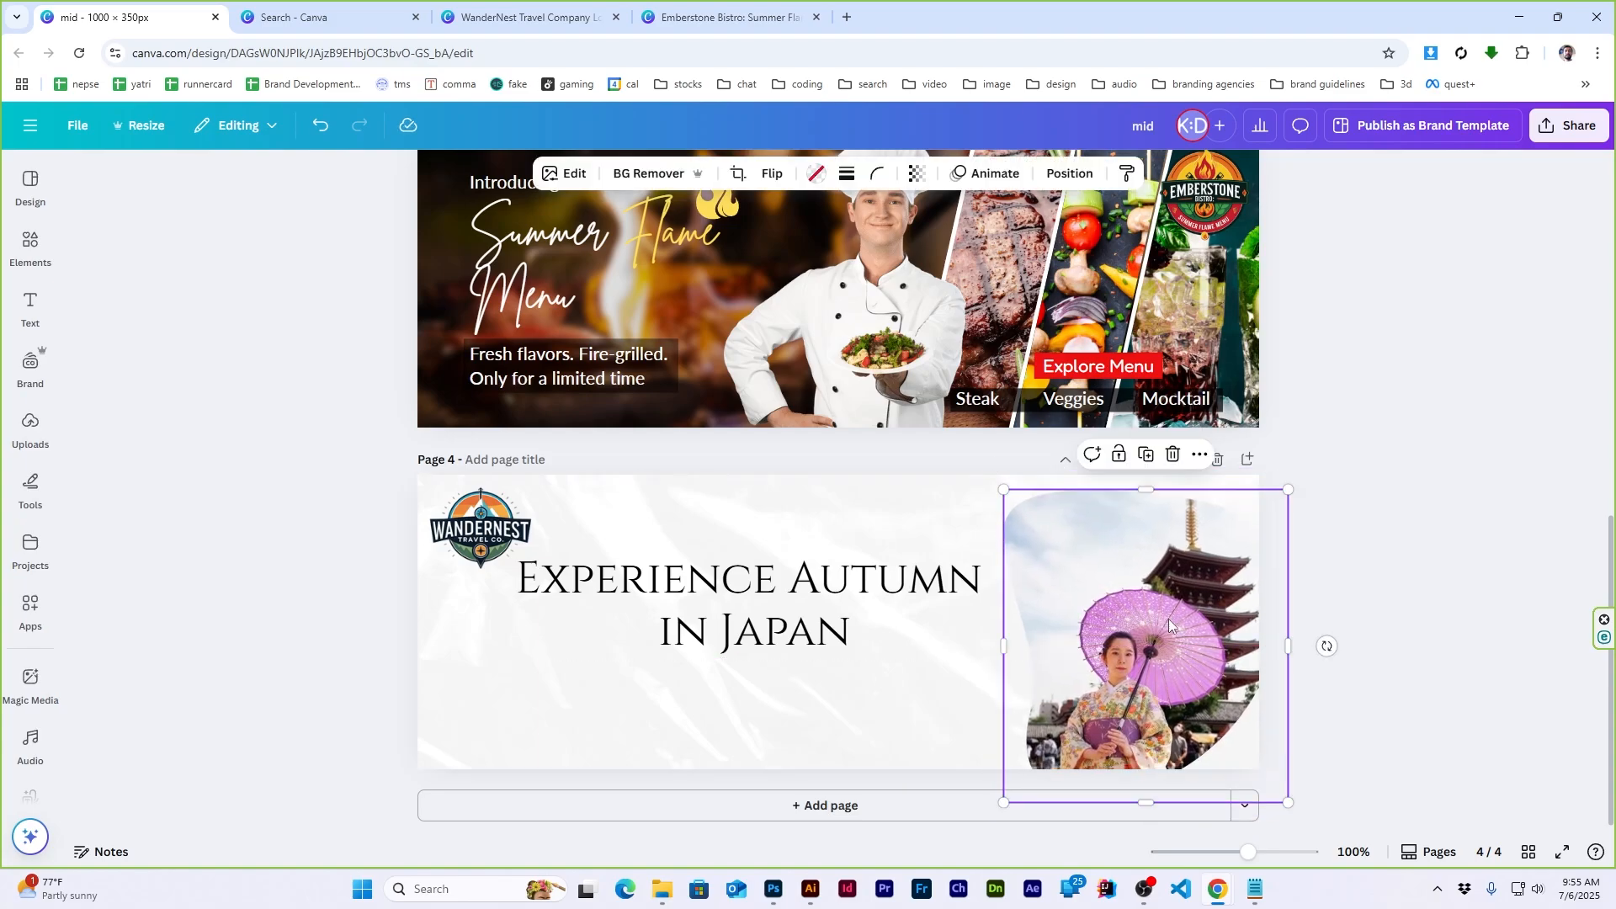
click(1483, 557)
Copy the subheadline "A 7-Day Guided Tour Through Kyoto, Nara & Tokyo" from the WanderNest brief
click(1262, 887)
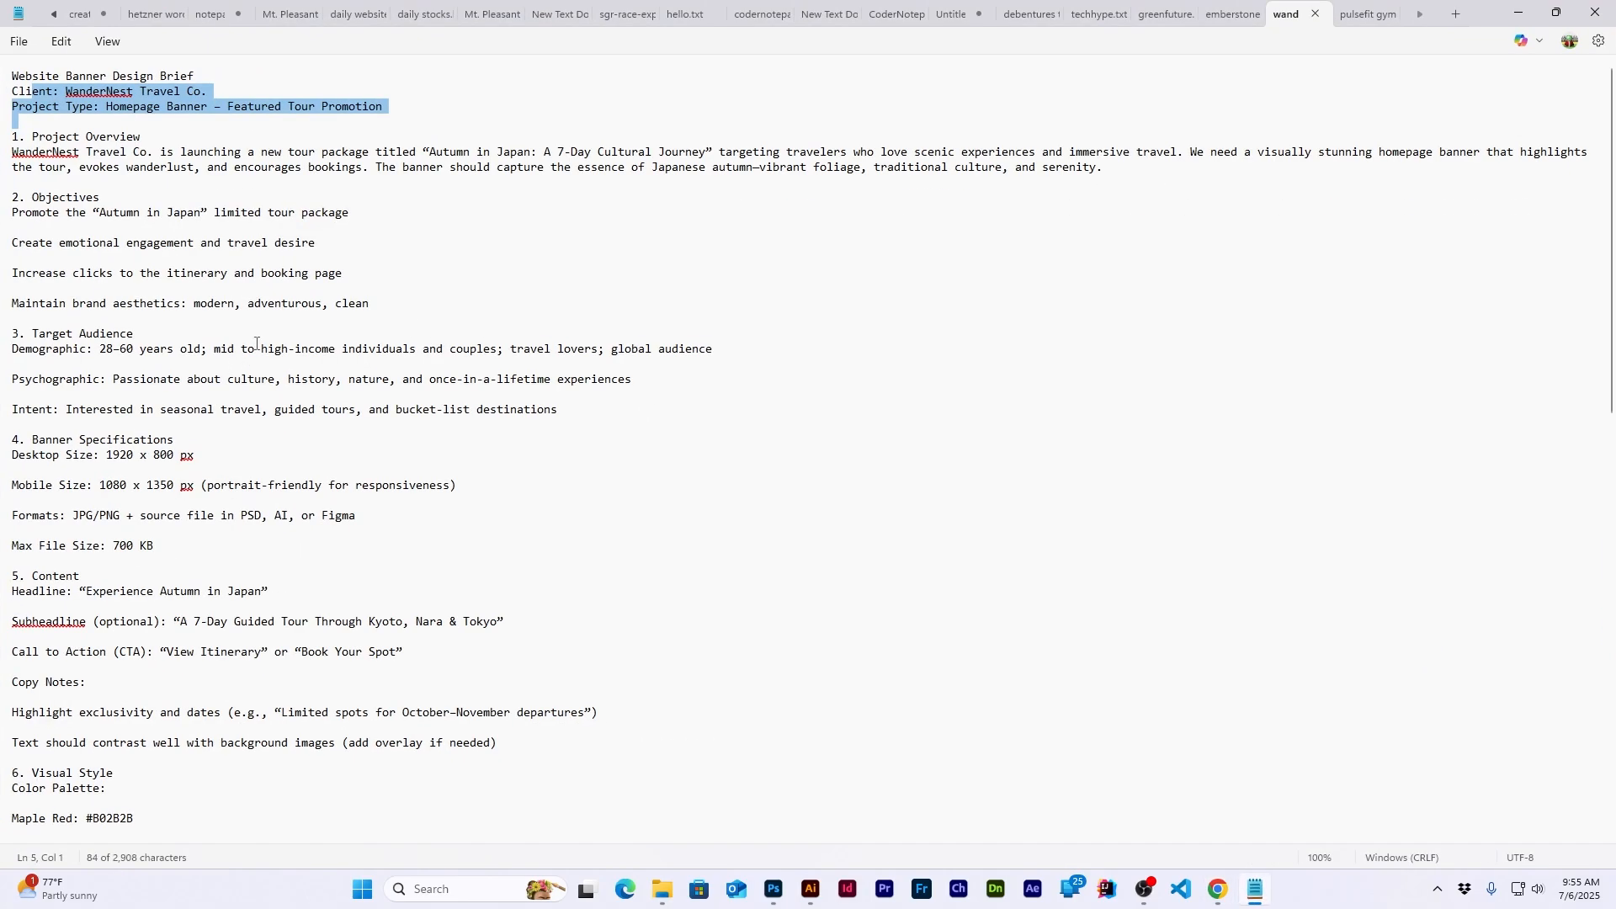
click(174, 303)
scroll(43, 231, down, 6)
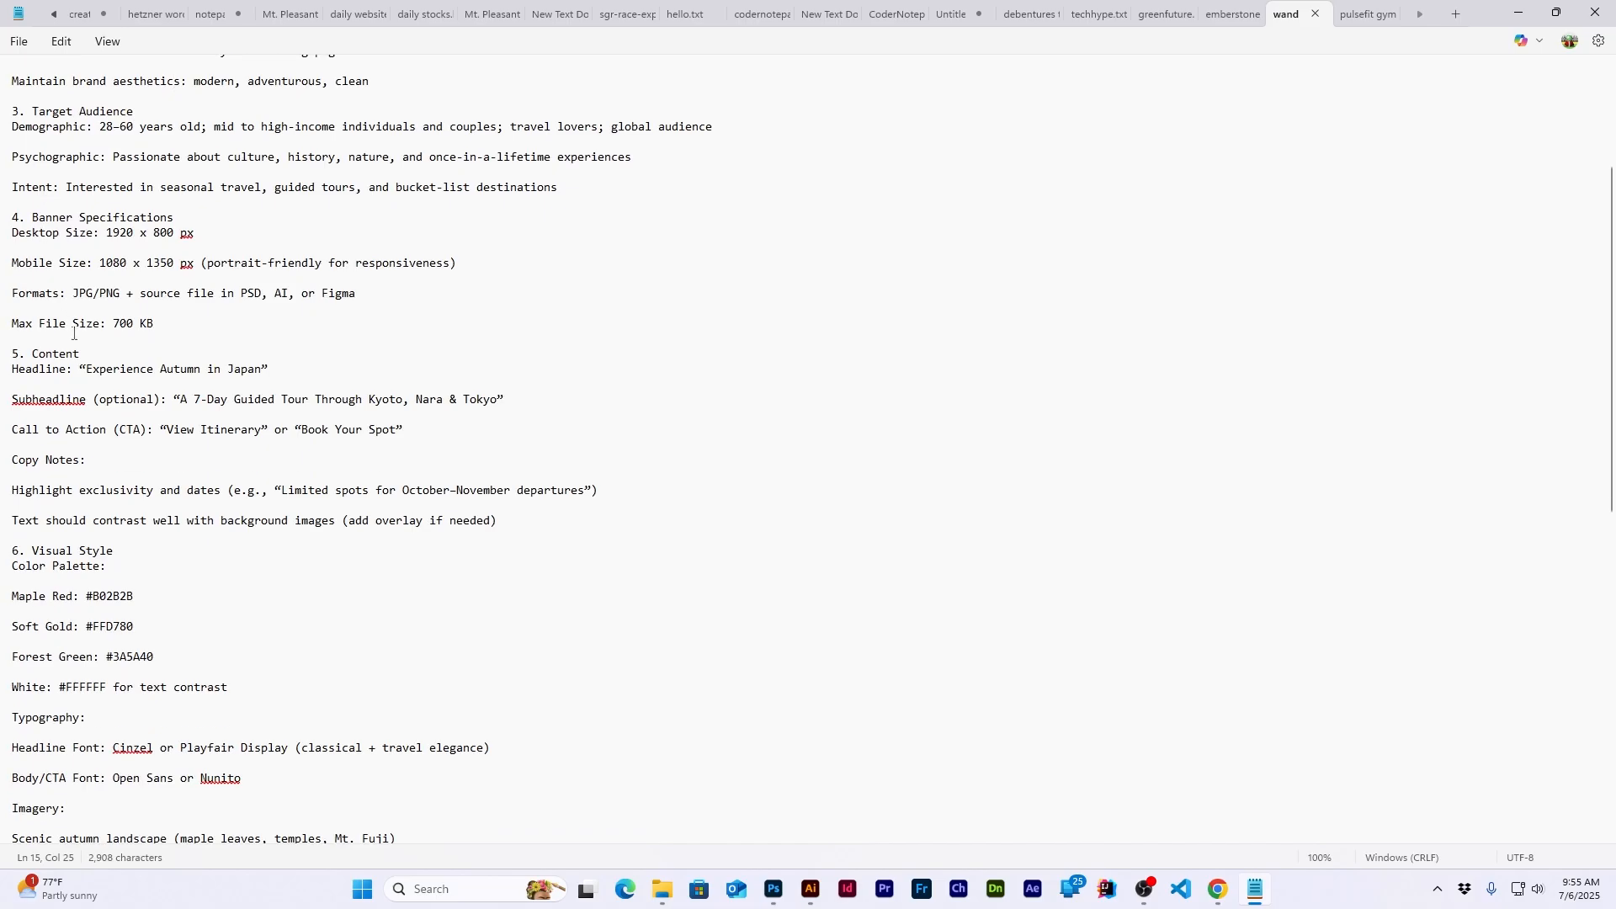
drag(180, 354, 400, 365)
key(ctrl+c)
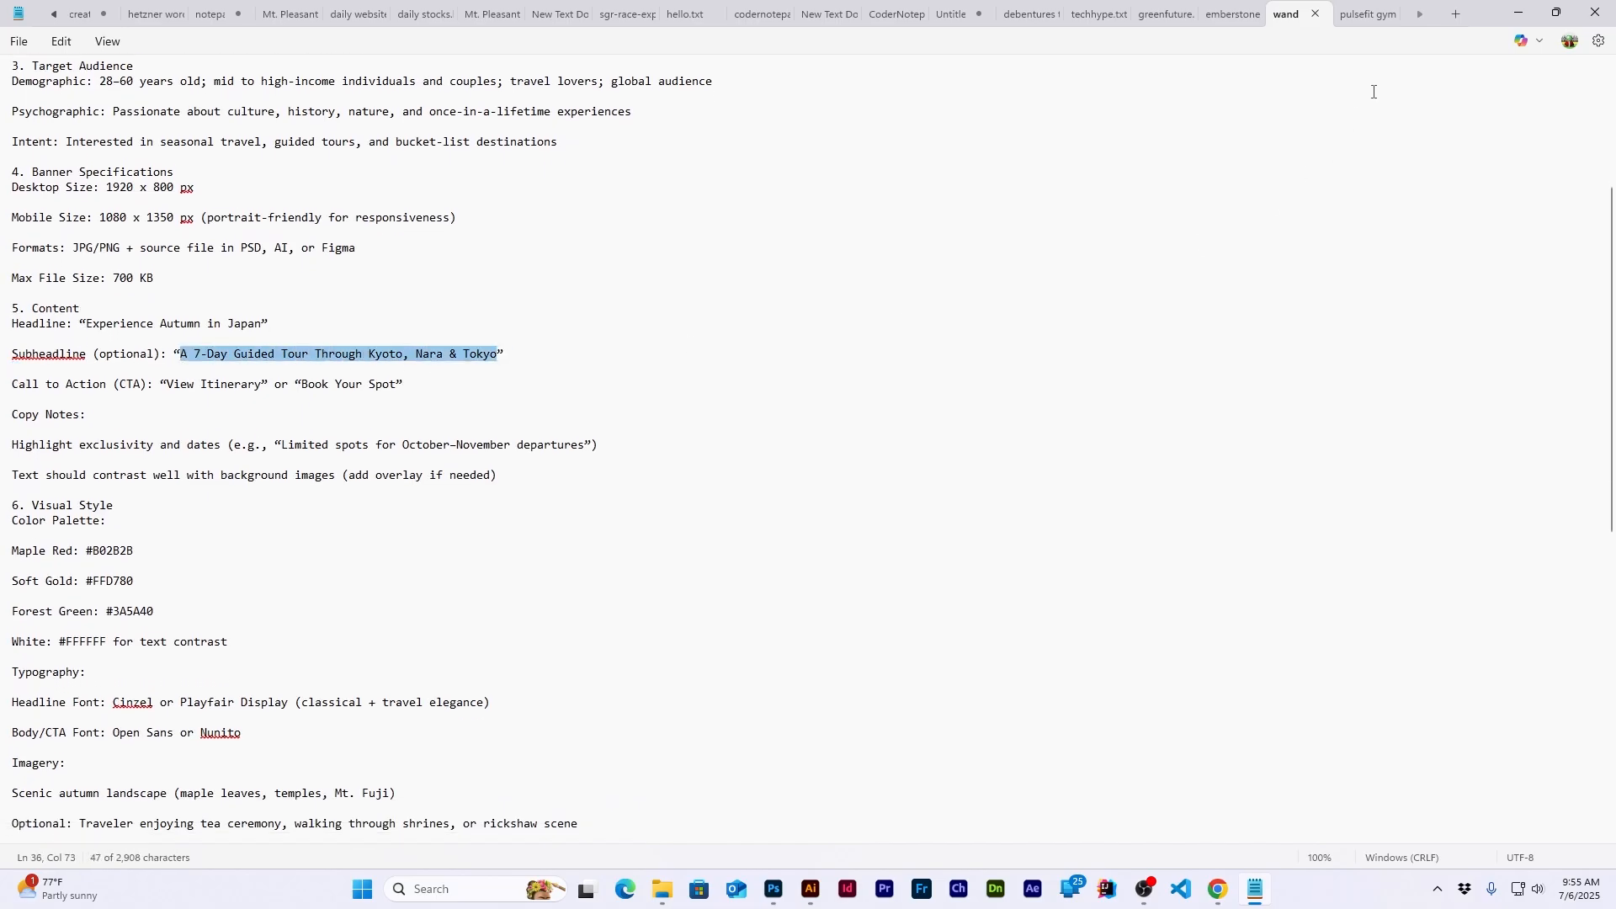
Add the subheadline "A 7-Day Guided Tour Through Kyoto, Nara & Tokyo" to page 4 and place it just below the headline
click(1519, 13)
click(31, 309)
key(ctrl+v)
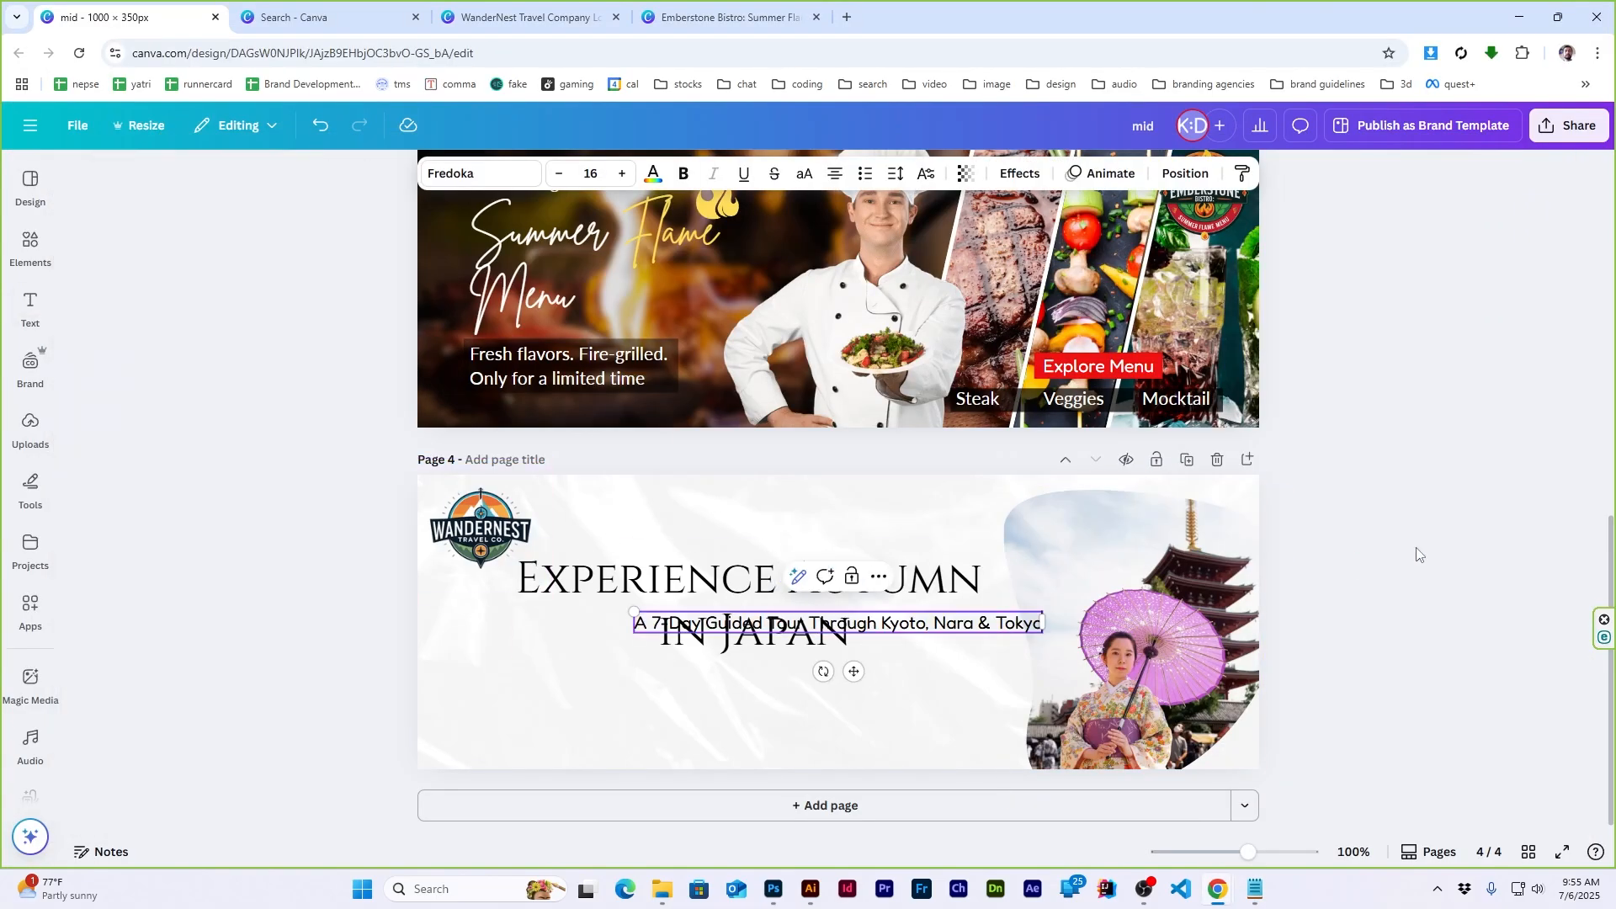
drag(839, 624, 749, 679)
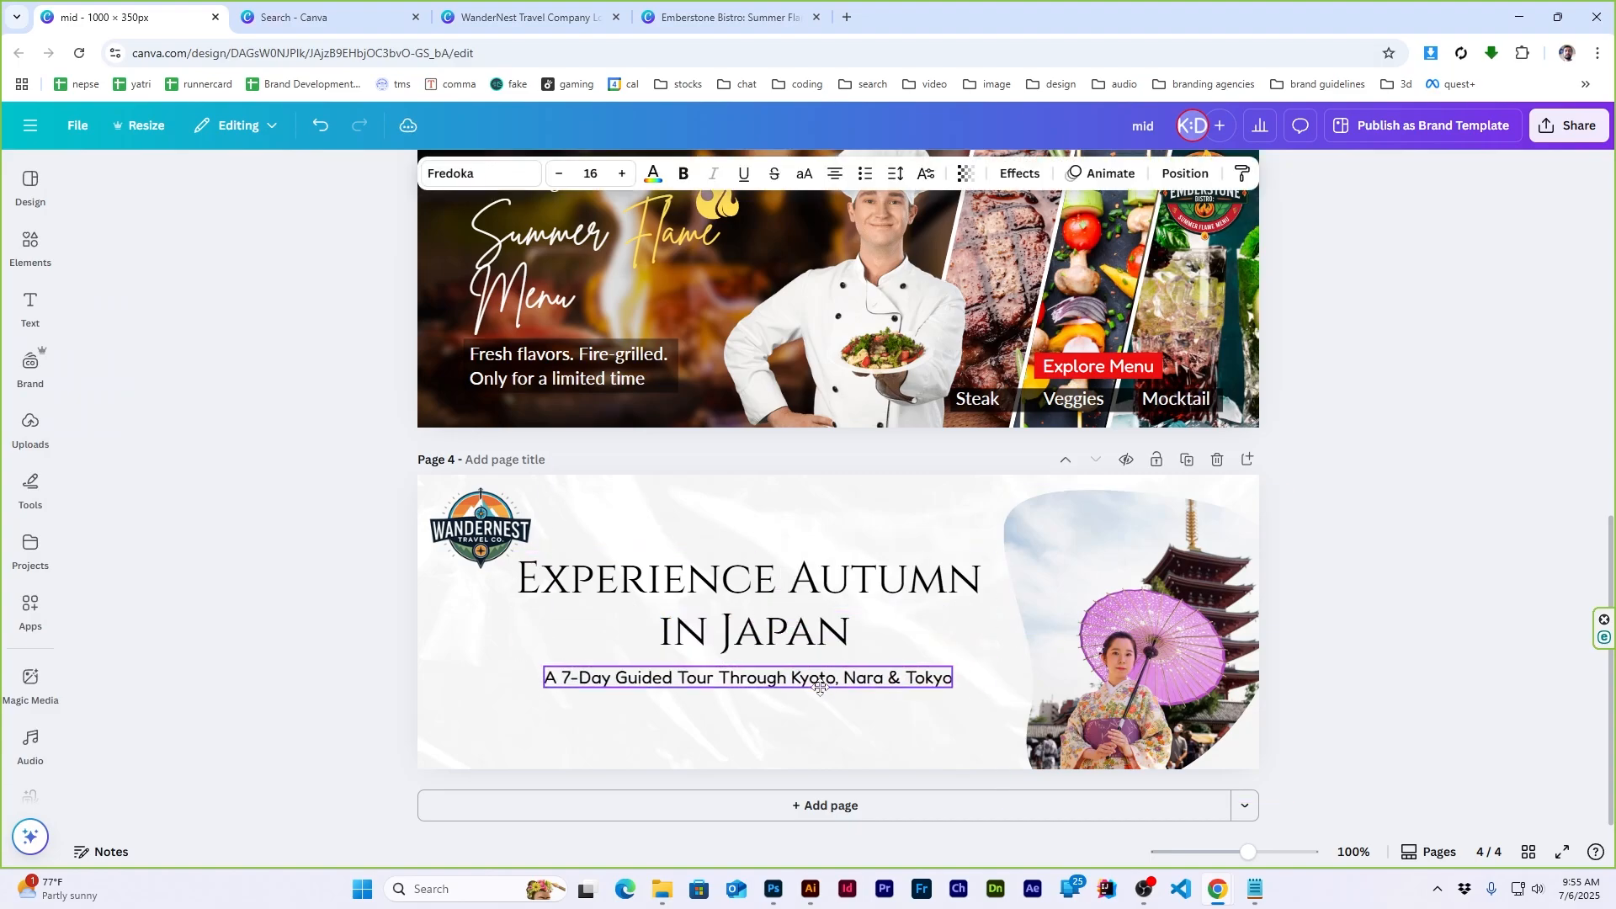
Check which body and CTA font the WanderNest brief asks for
click(1252, 892)
scroll(353, 562, down, 3)
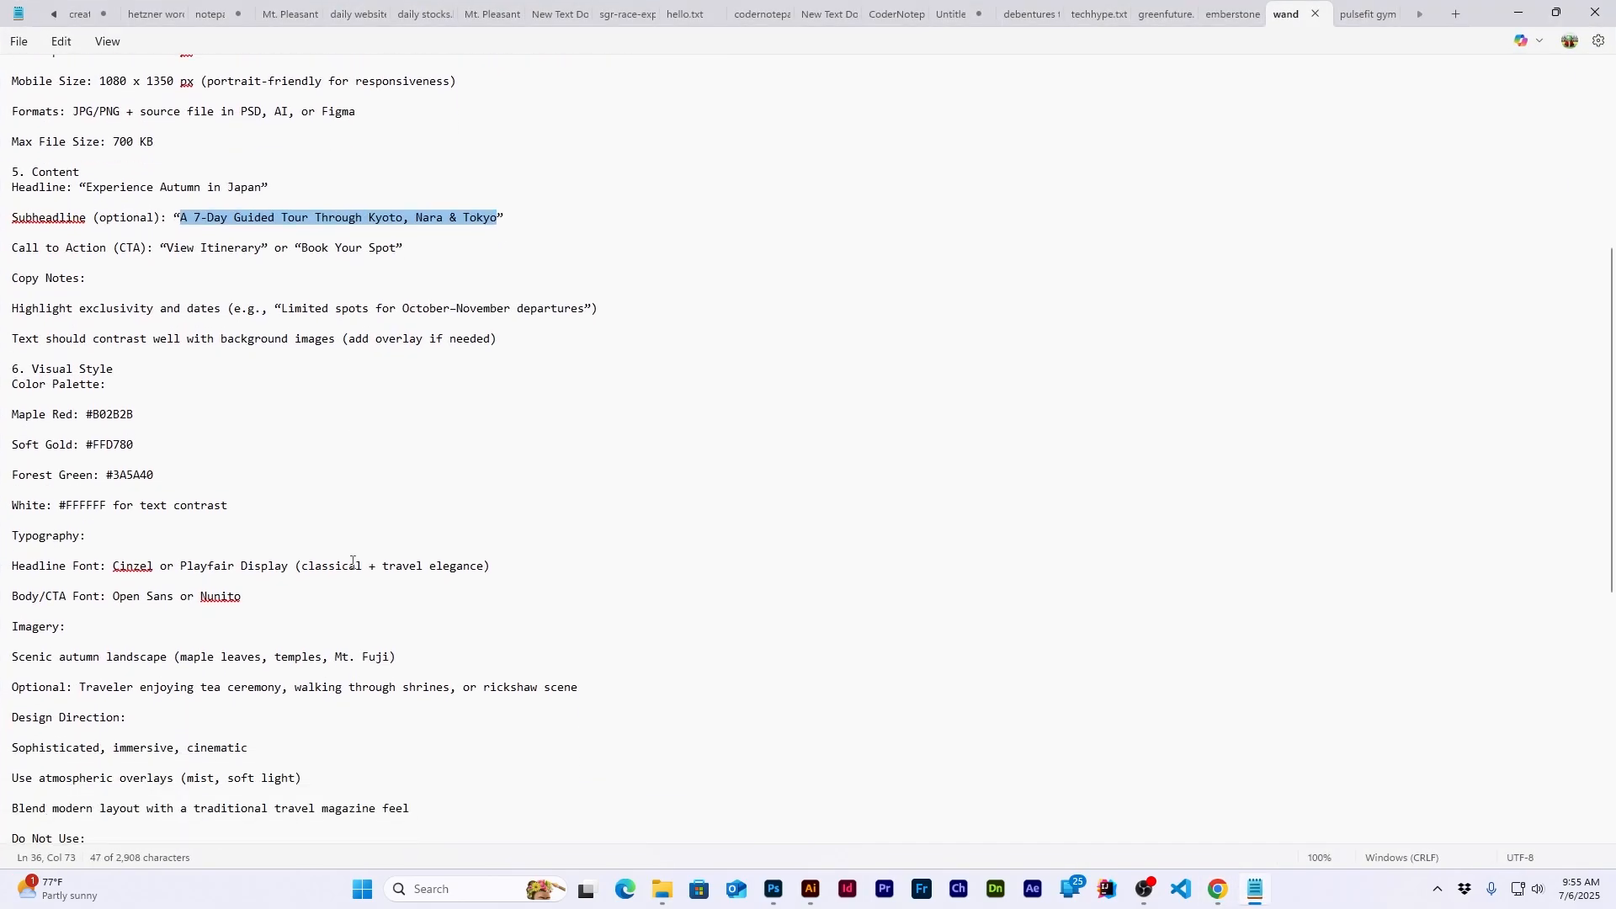
drag(114, 599, 167, 598)
click(1518, 13)
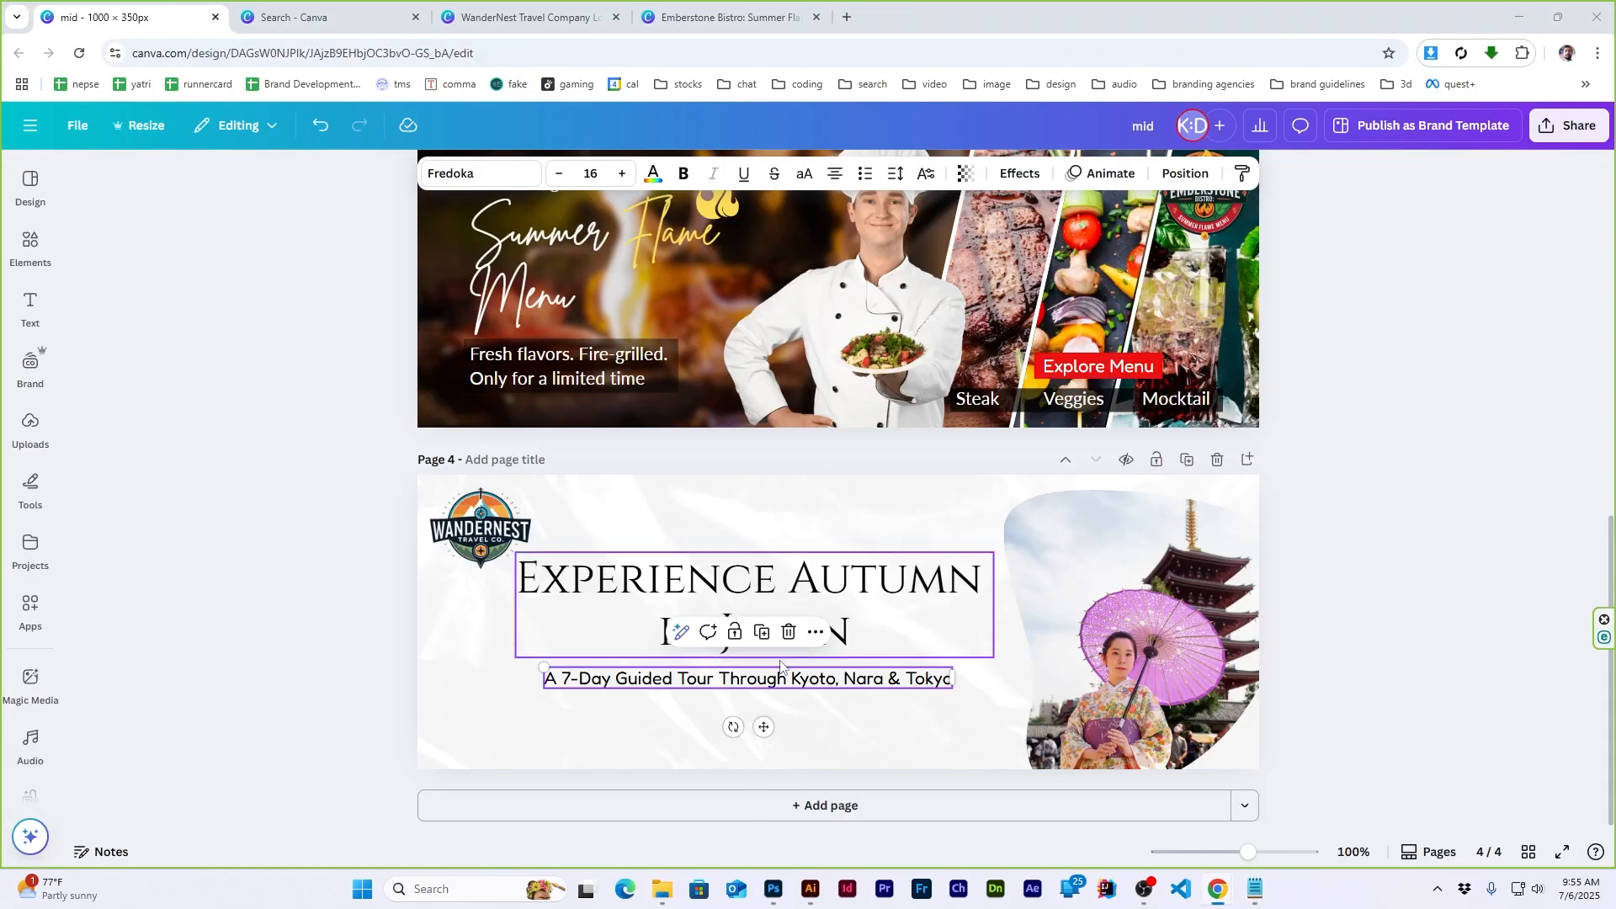
Set the font of the subheadline "A 7-Day Guided Tour Through Kyoto, Nara & Tokyo" to Open Sans
click(506, 173)
double_click(155, 267)
text(open sans)
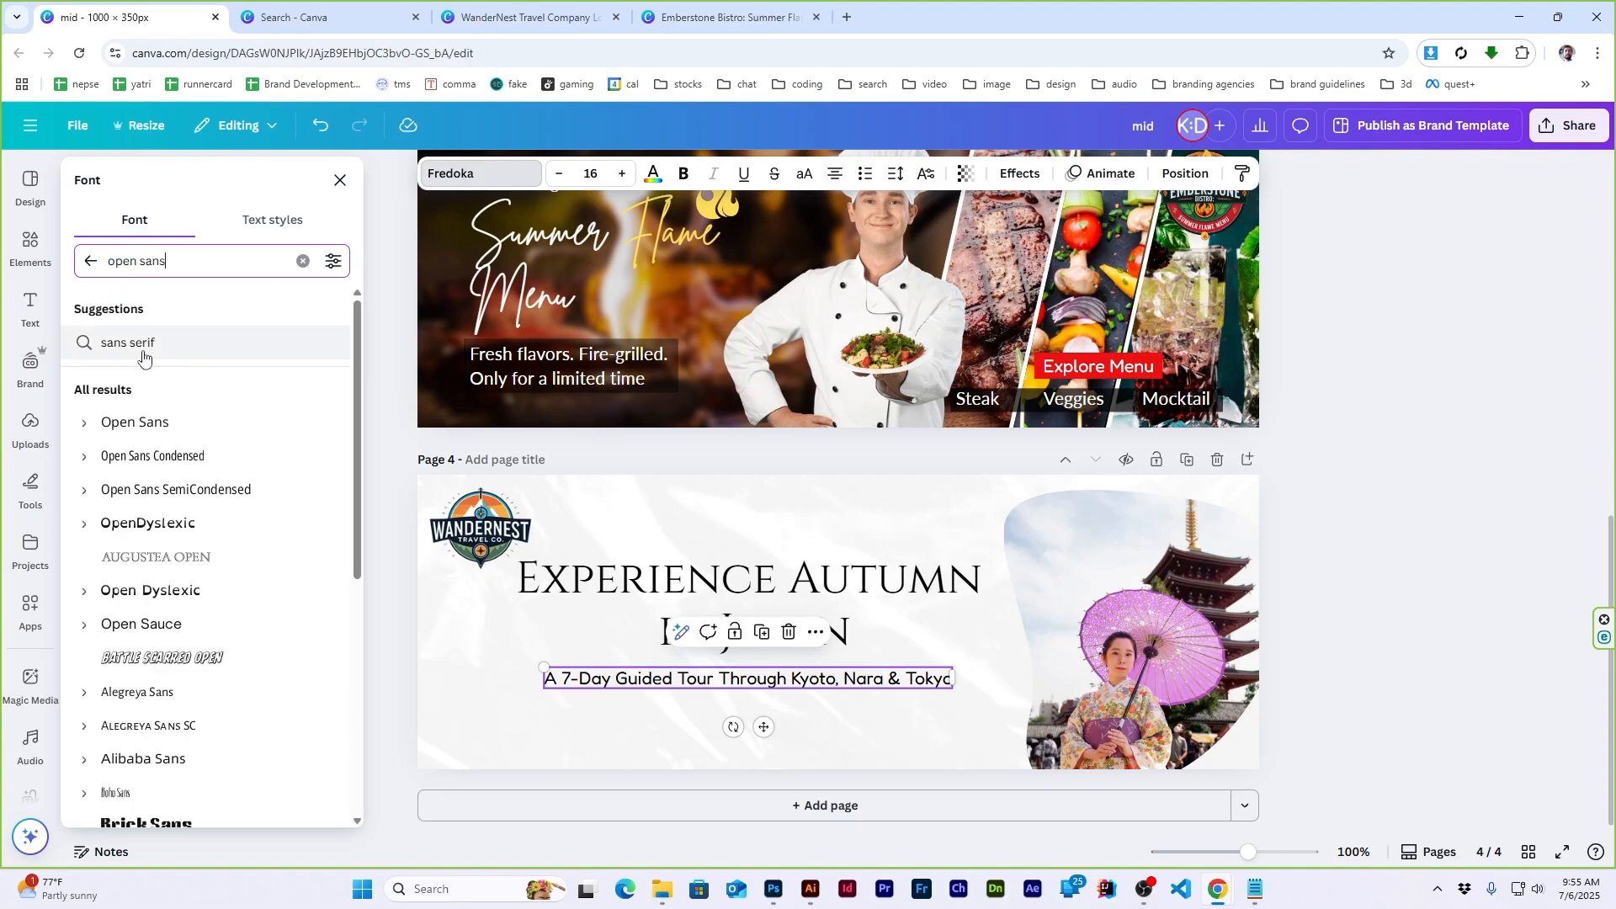
click(126, 418)
click(1450, 595)
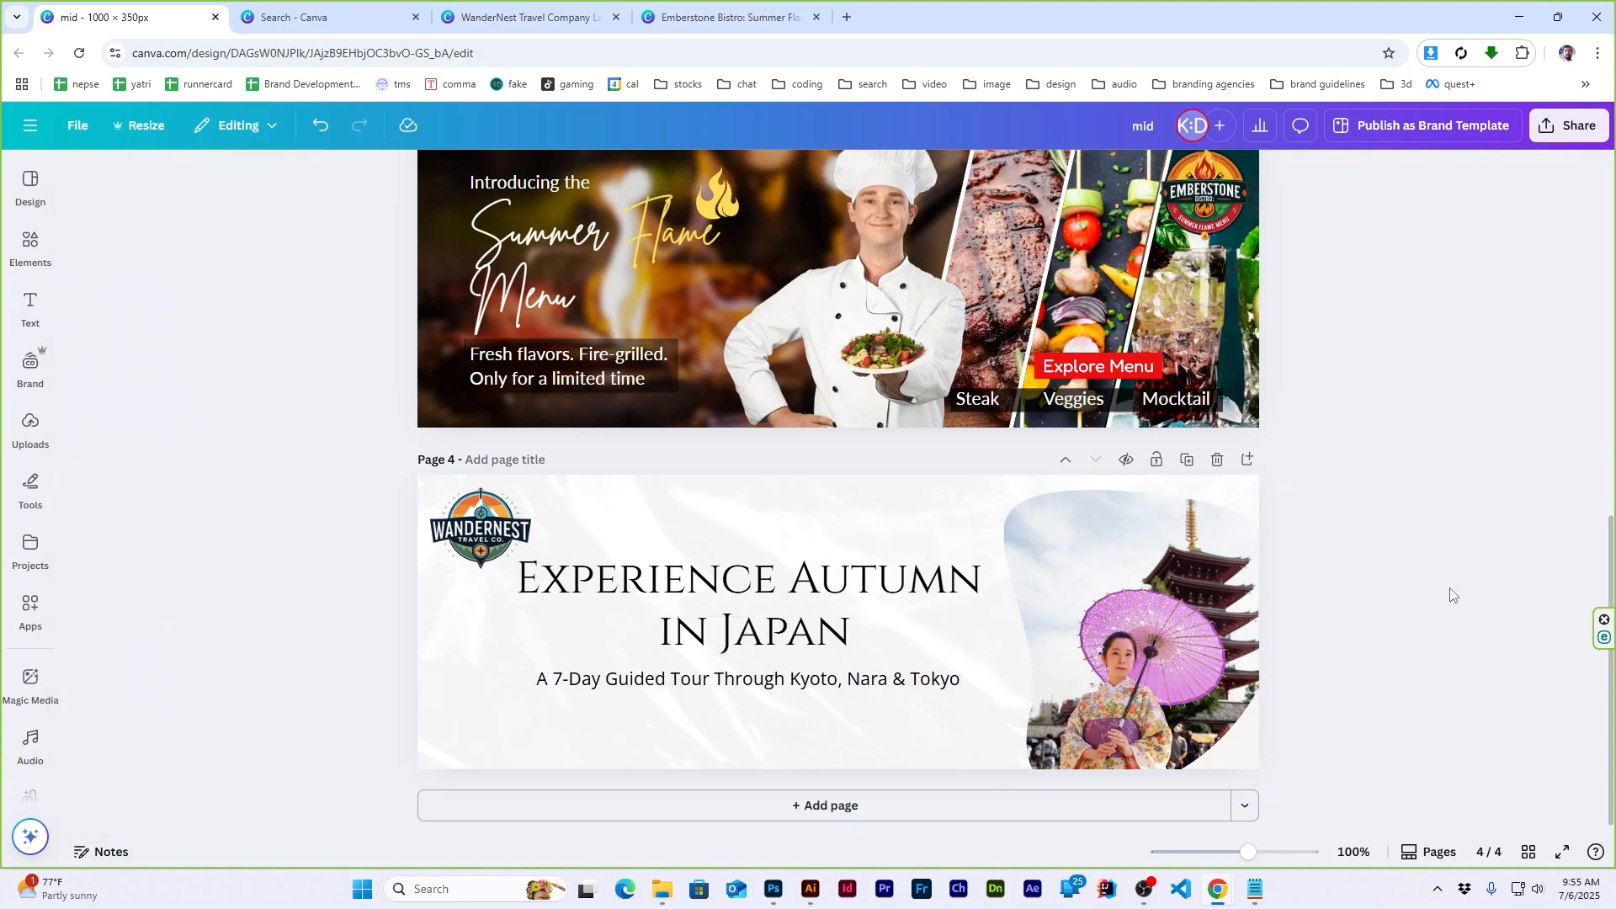
Check the call-to-action wording in the WanderNest brief, and return to the banner design
click(1253, 890)
scroll(362, 395, down, 2)
scroll(202, 253, up, 3)
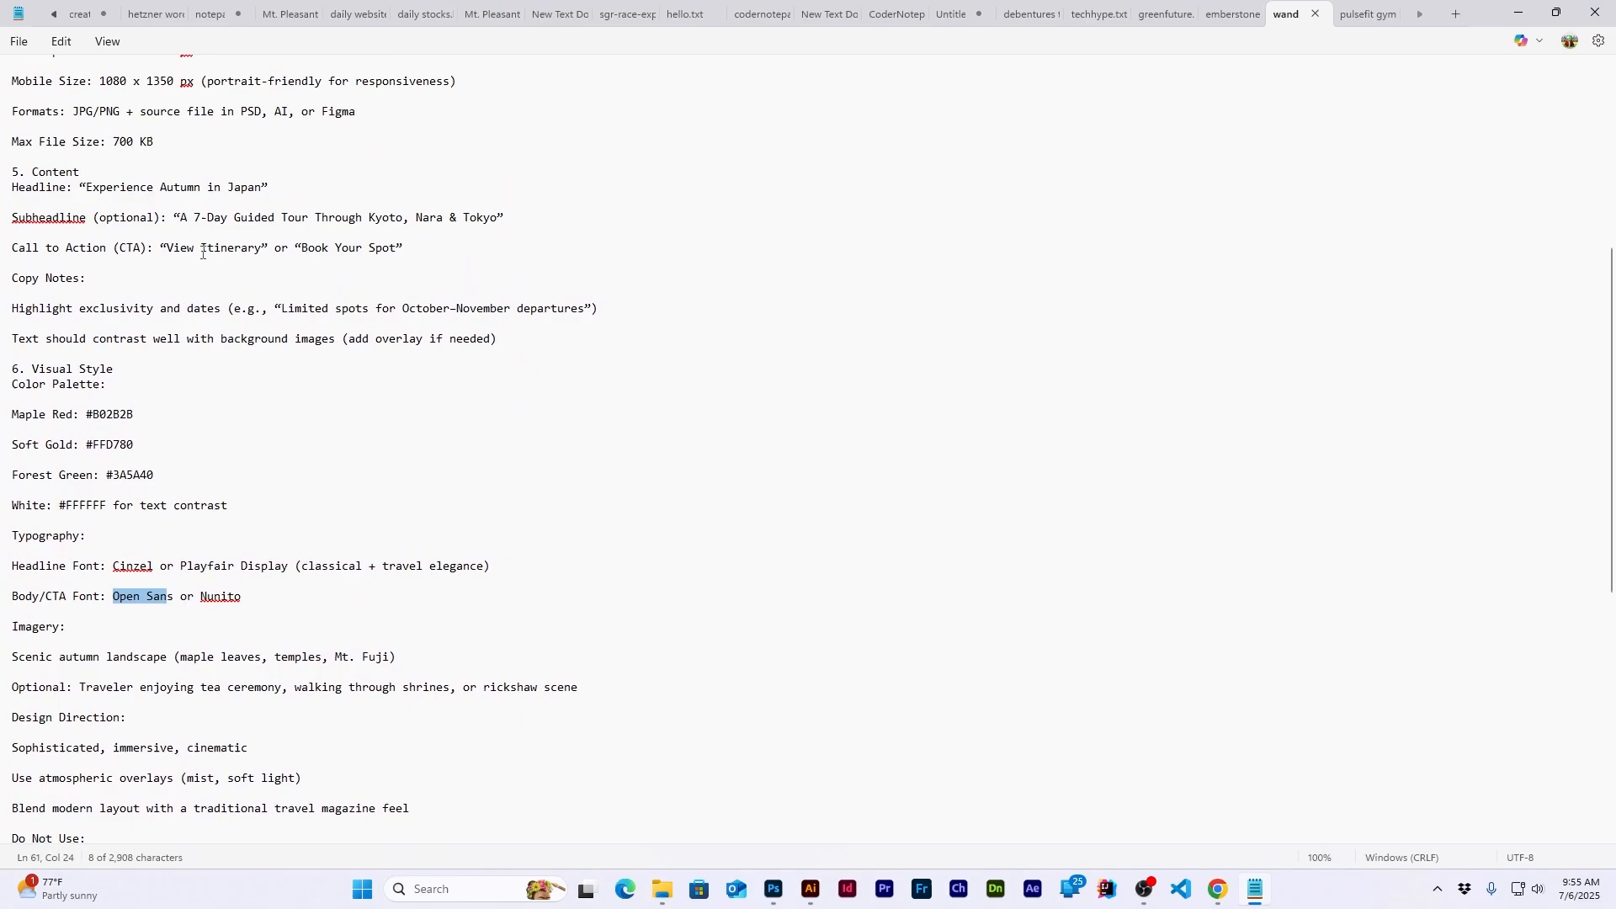
click(1518, 13)
Find a "book now" graphic and place the outlined BOOK NOW button with a black arrow circle just below the subheadline
click(30, 244)
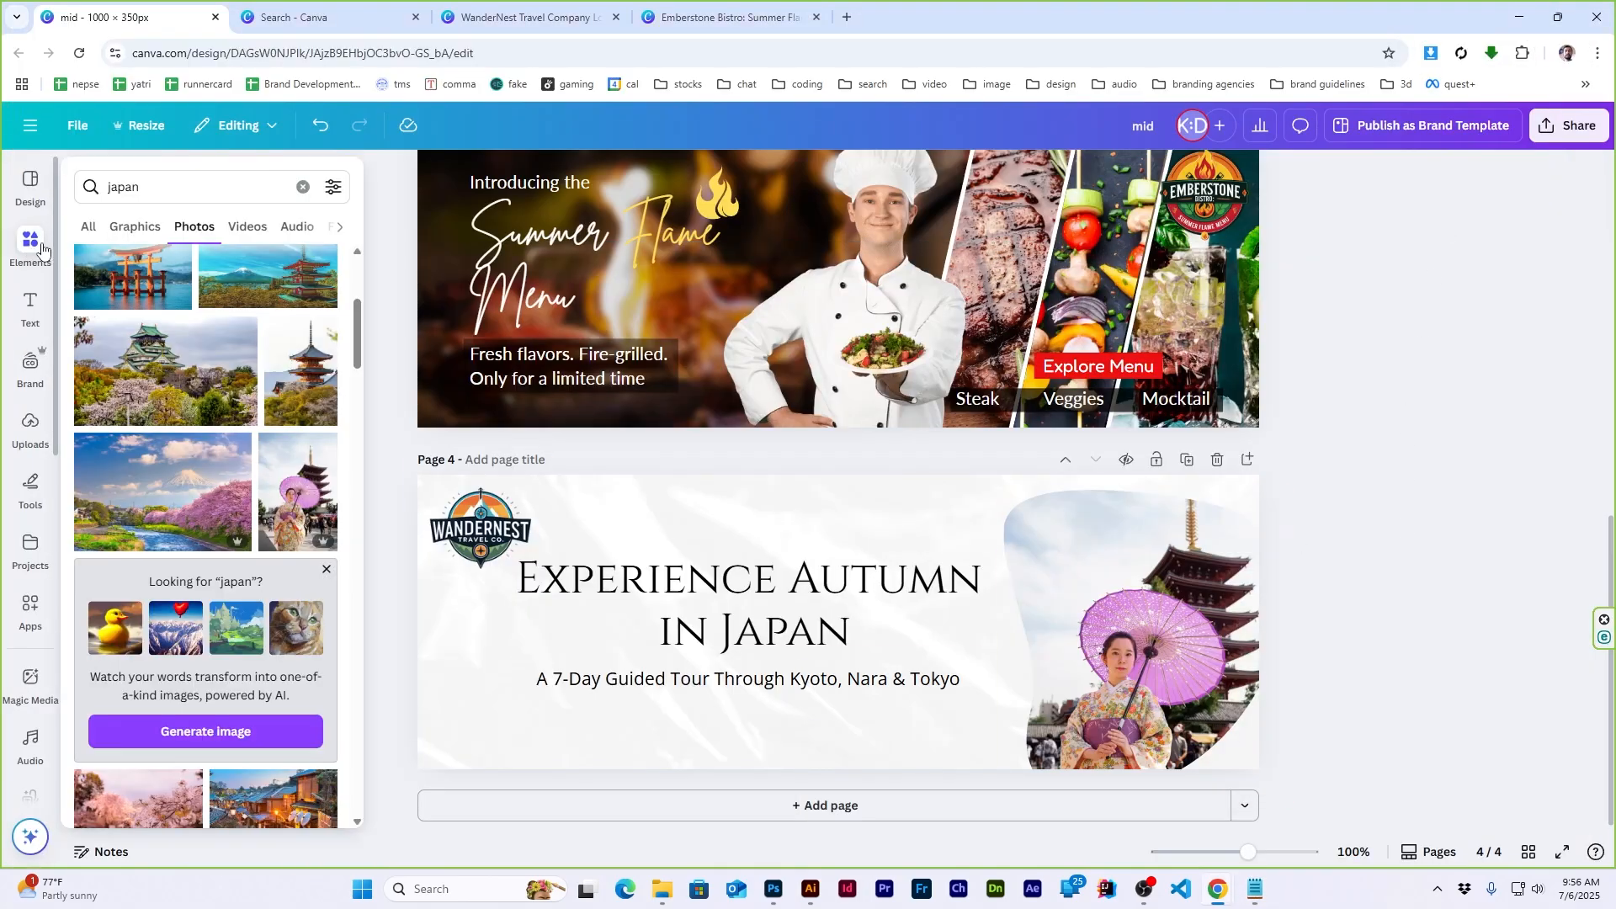
click(176, 187)
key(ctrl+a)
text(book now)
key(Return)
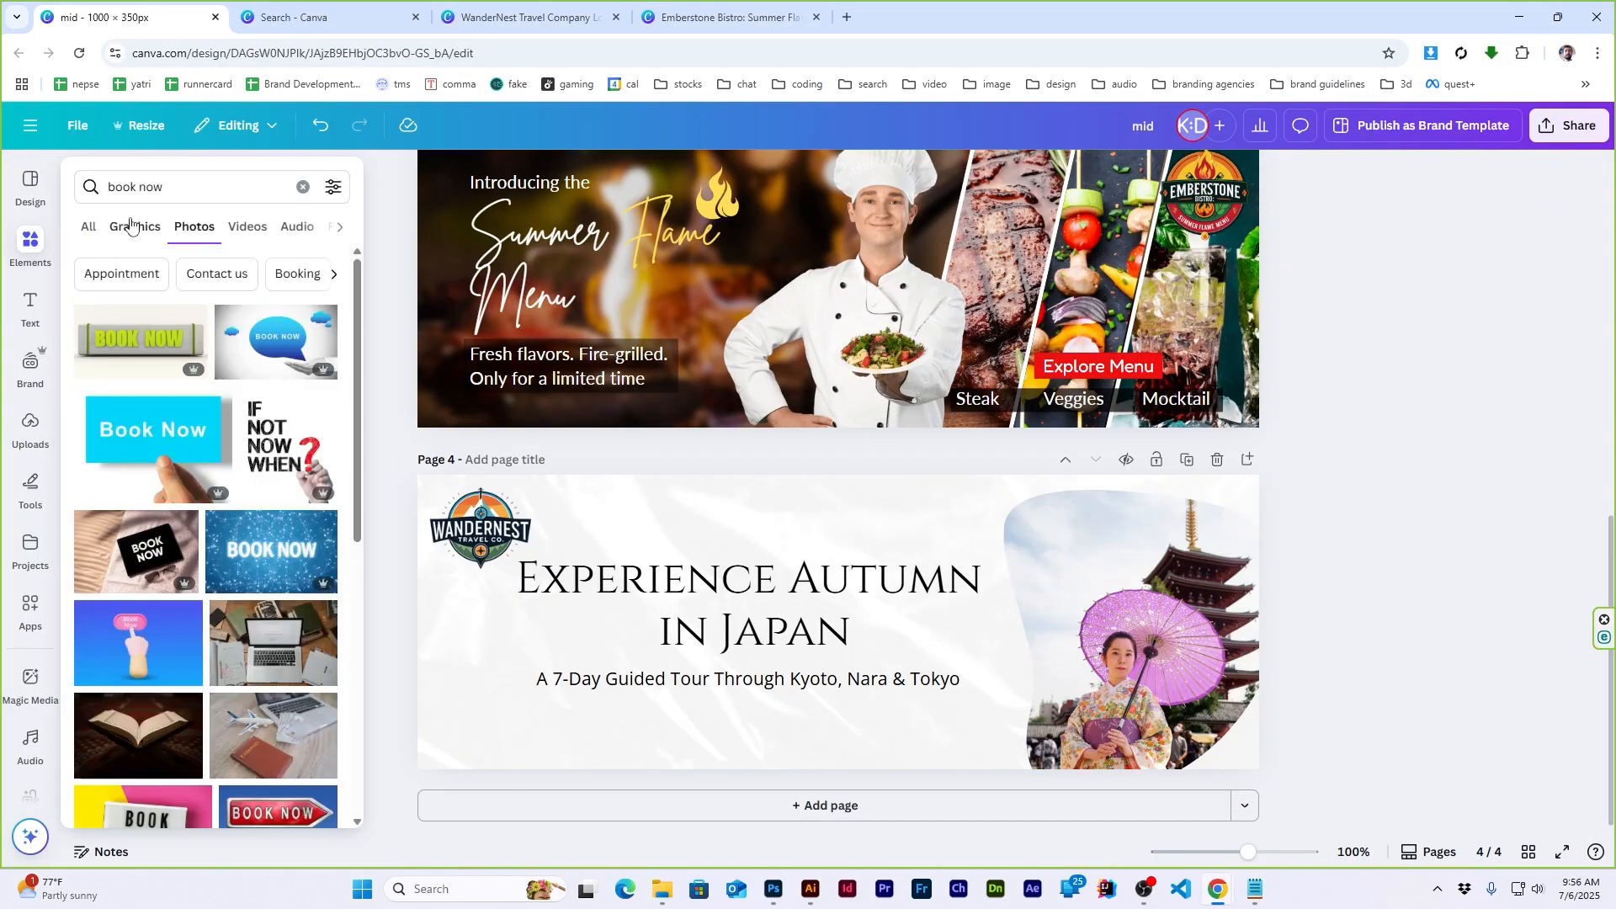
click(134, 227)
click(118, 433)
drag(1009, 569, 759, 717)
click(1406, 536)
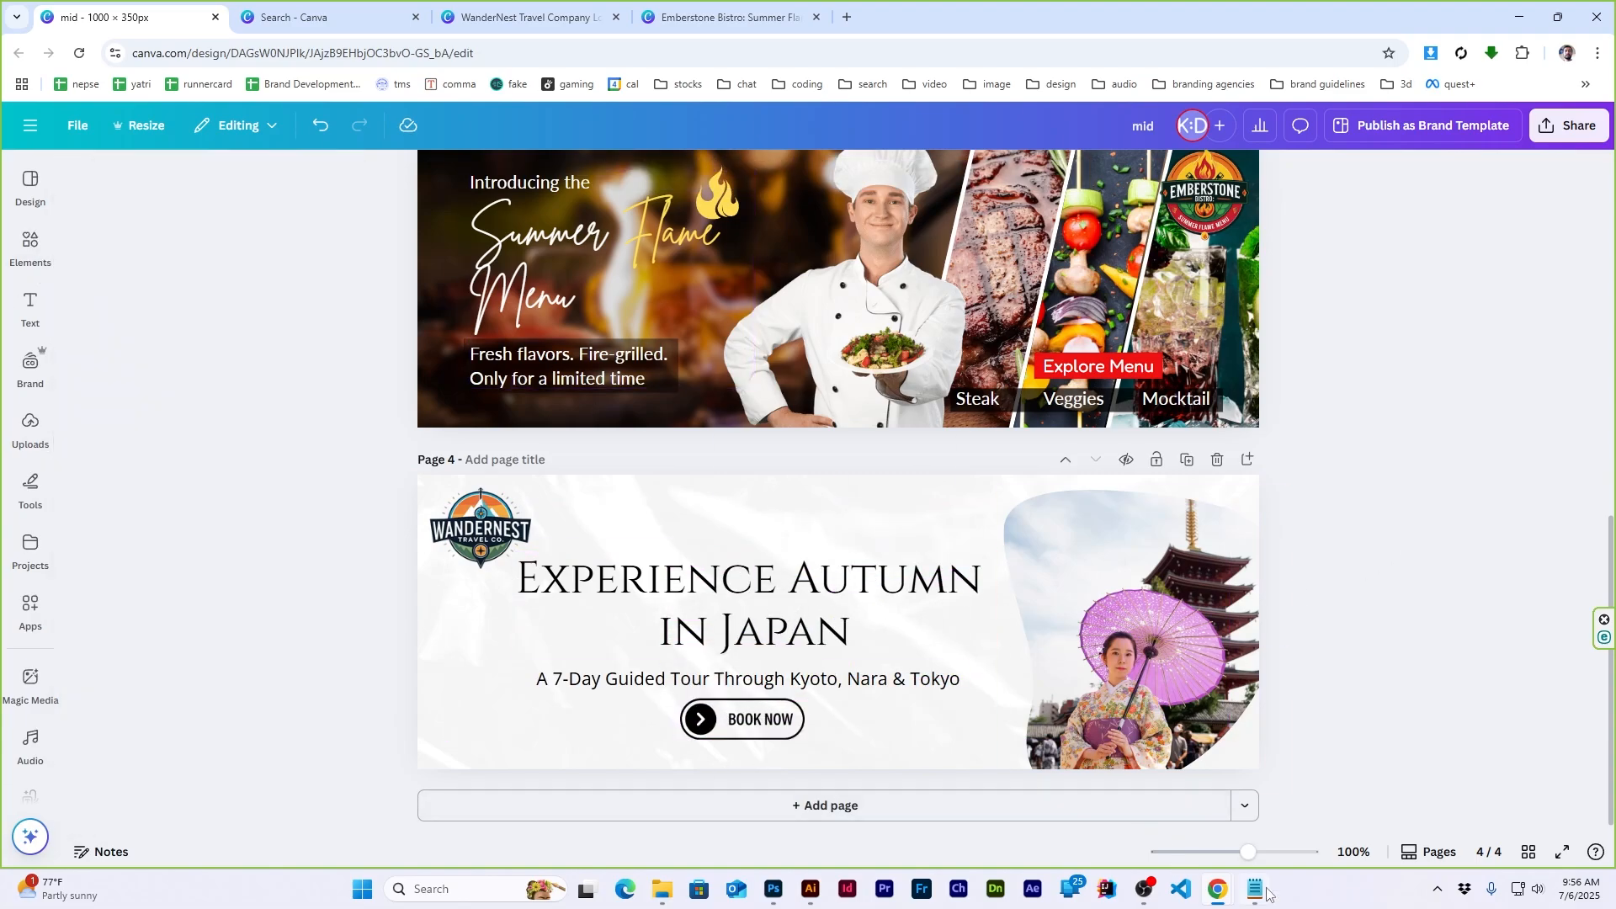
Following the brief's imagery notes, add a graphic of scattered black maple leaves over the upper-right corner of the page 4 banner
key(alt+Tab)
scroll(302, 367, down, 5)
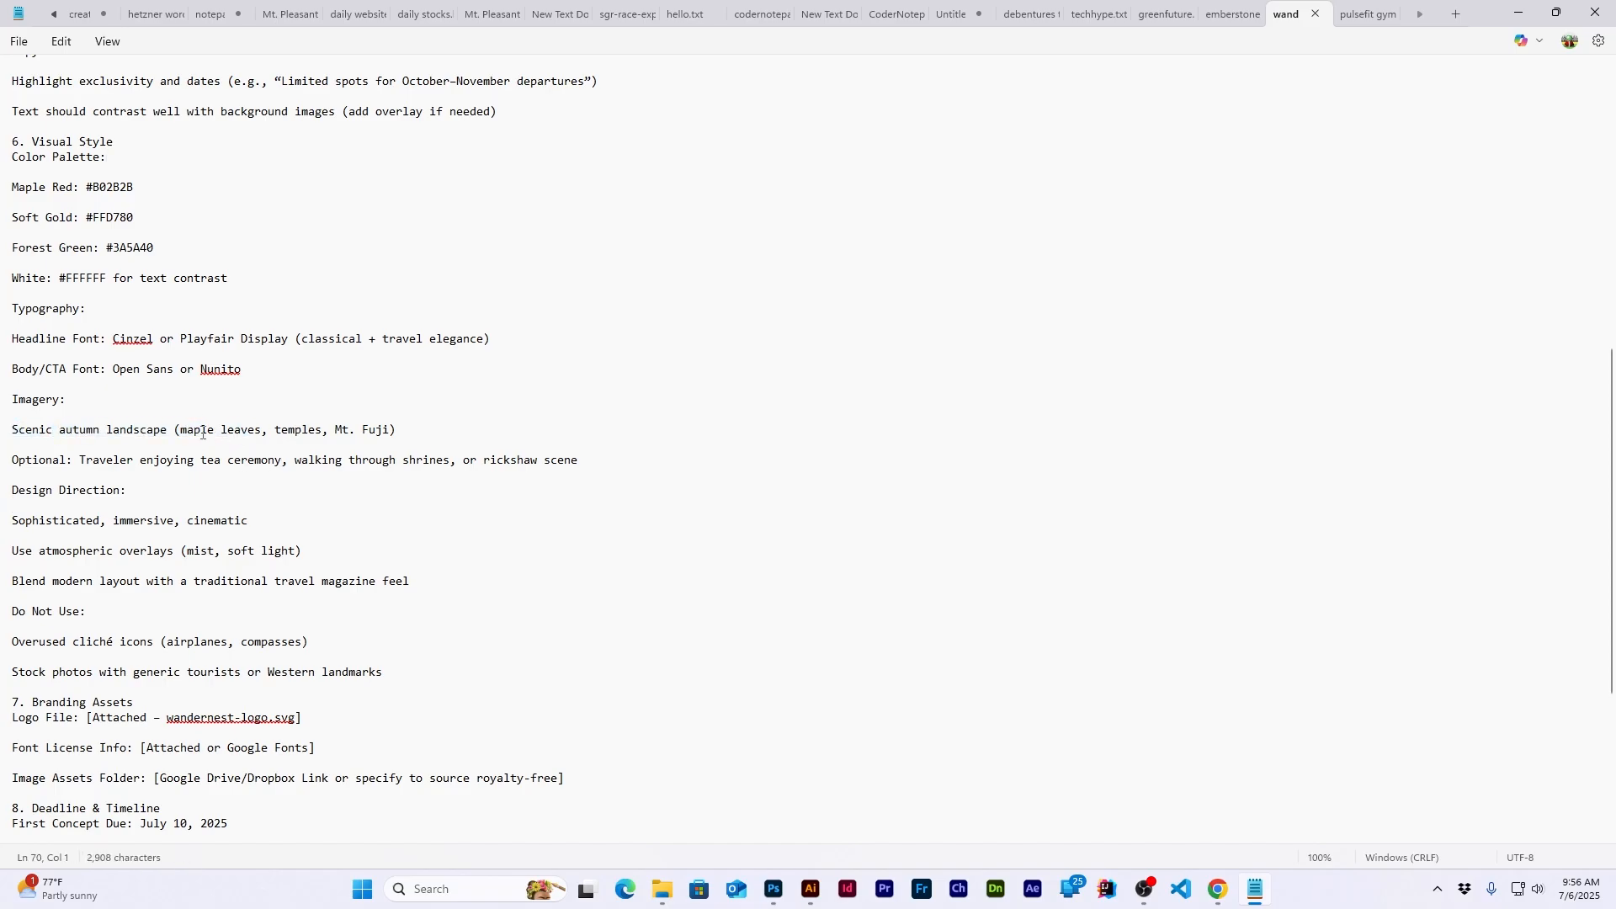
click(1526, 6)
text(maple leaves)
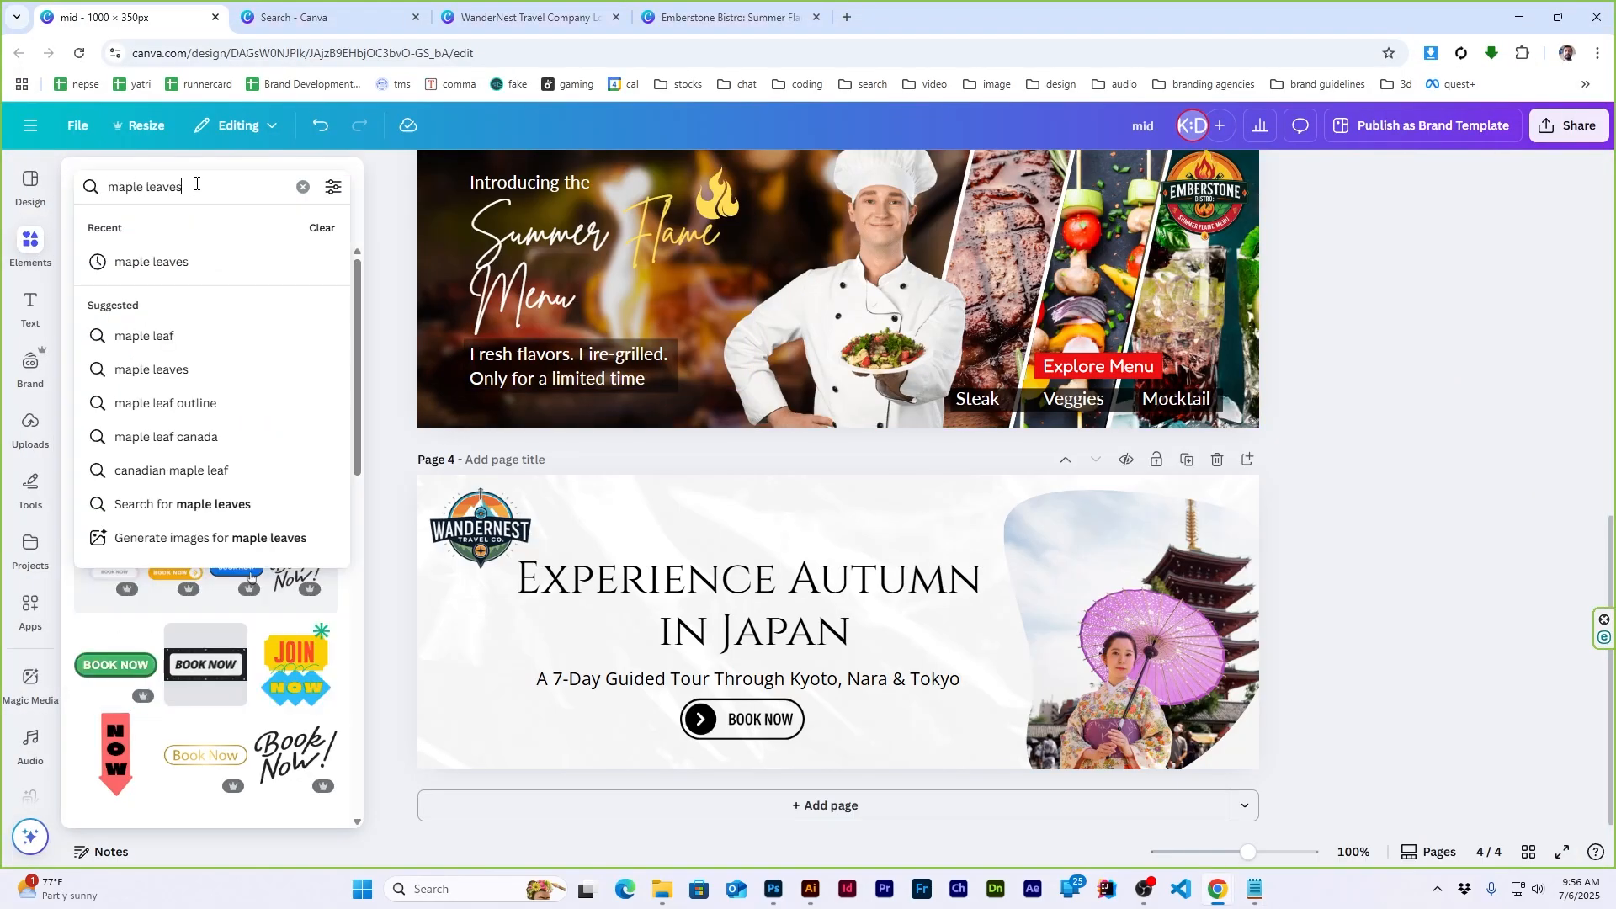
key(Return)
scroll(117, 423, down, 5)
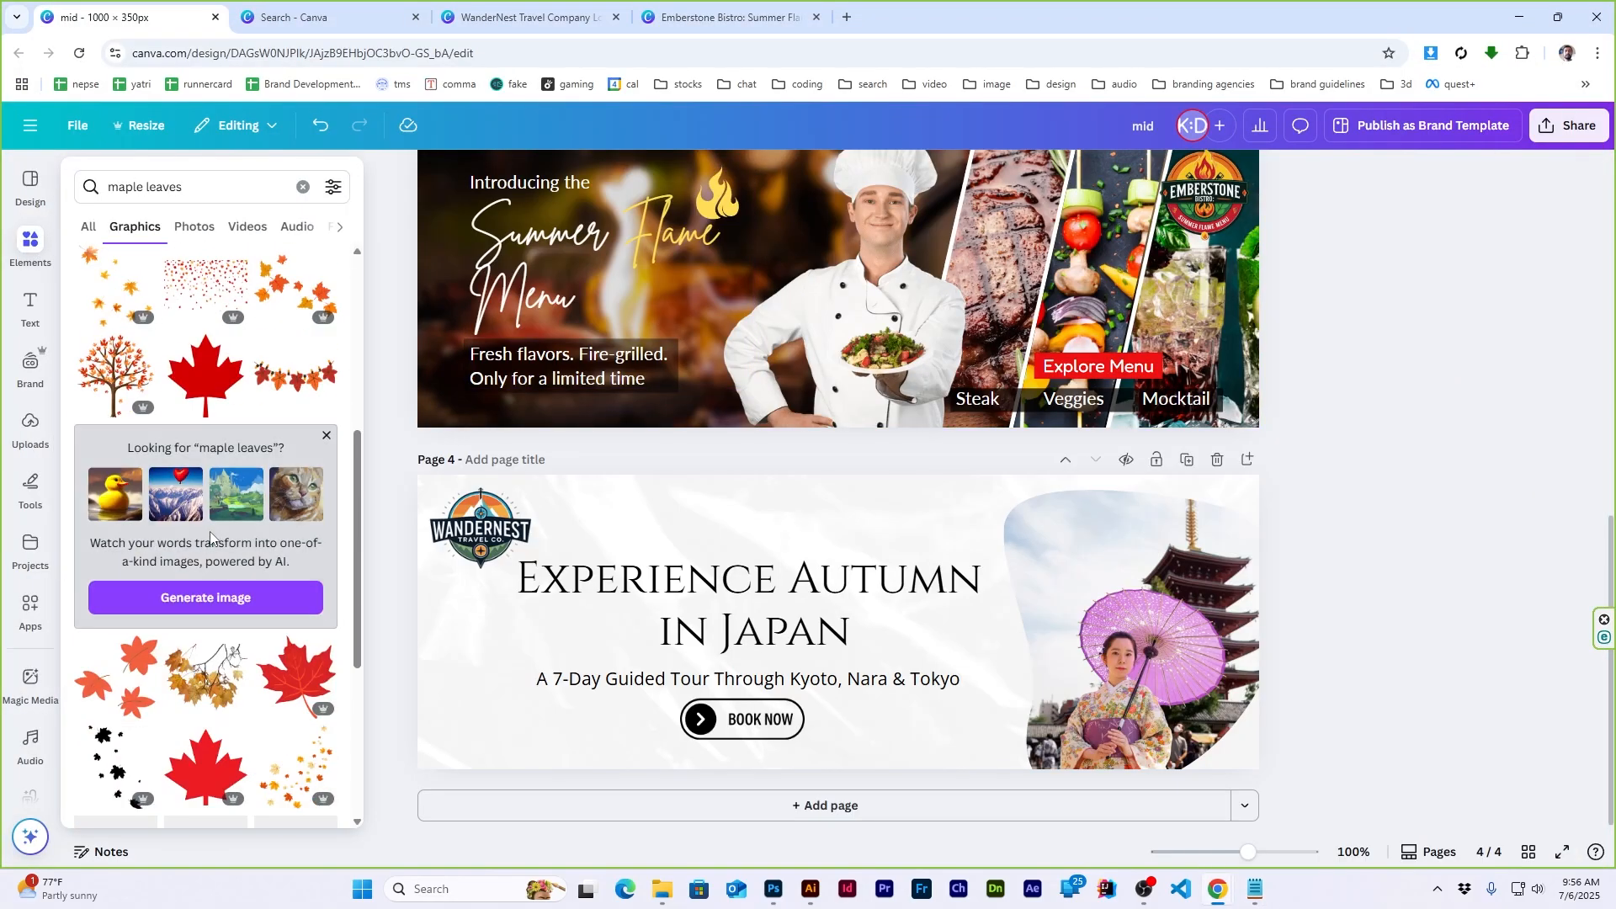
click(117, 424)
drag(838, 606, 1237, 520)
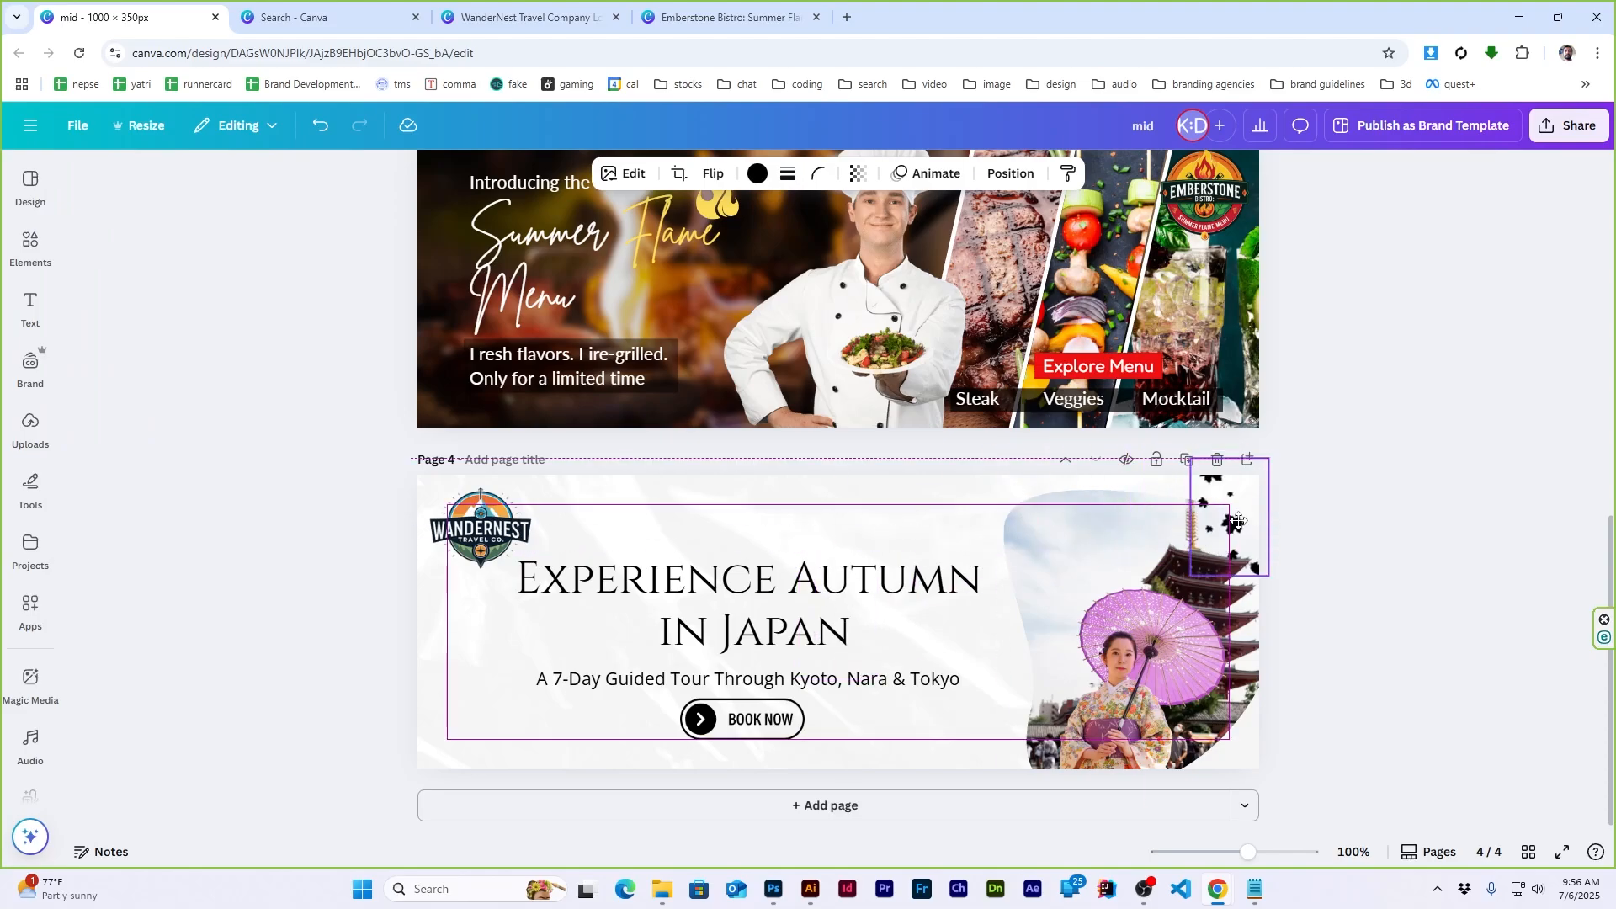
click(1330, 545)
Search the graphics for "japan" and look through the results for a fitting decoration
mouse_move(26, 250)
click(229, 191)
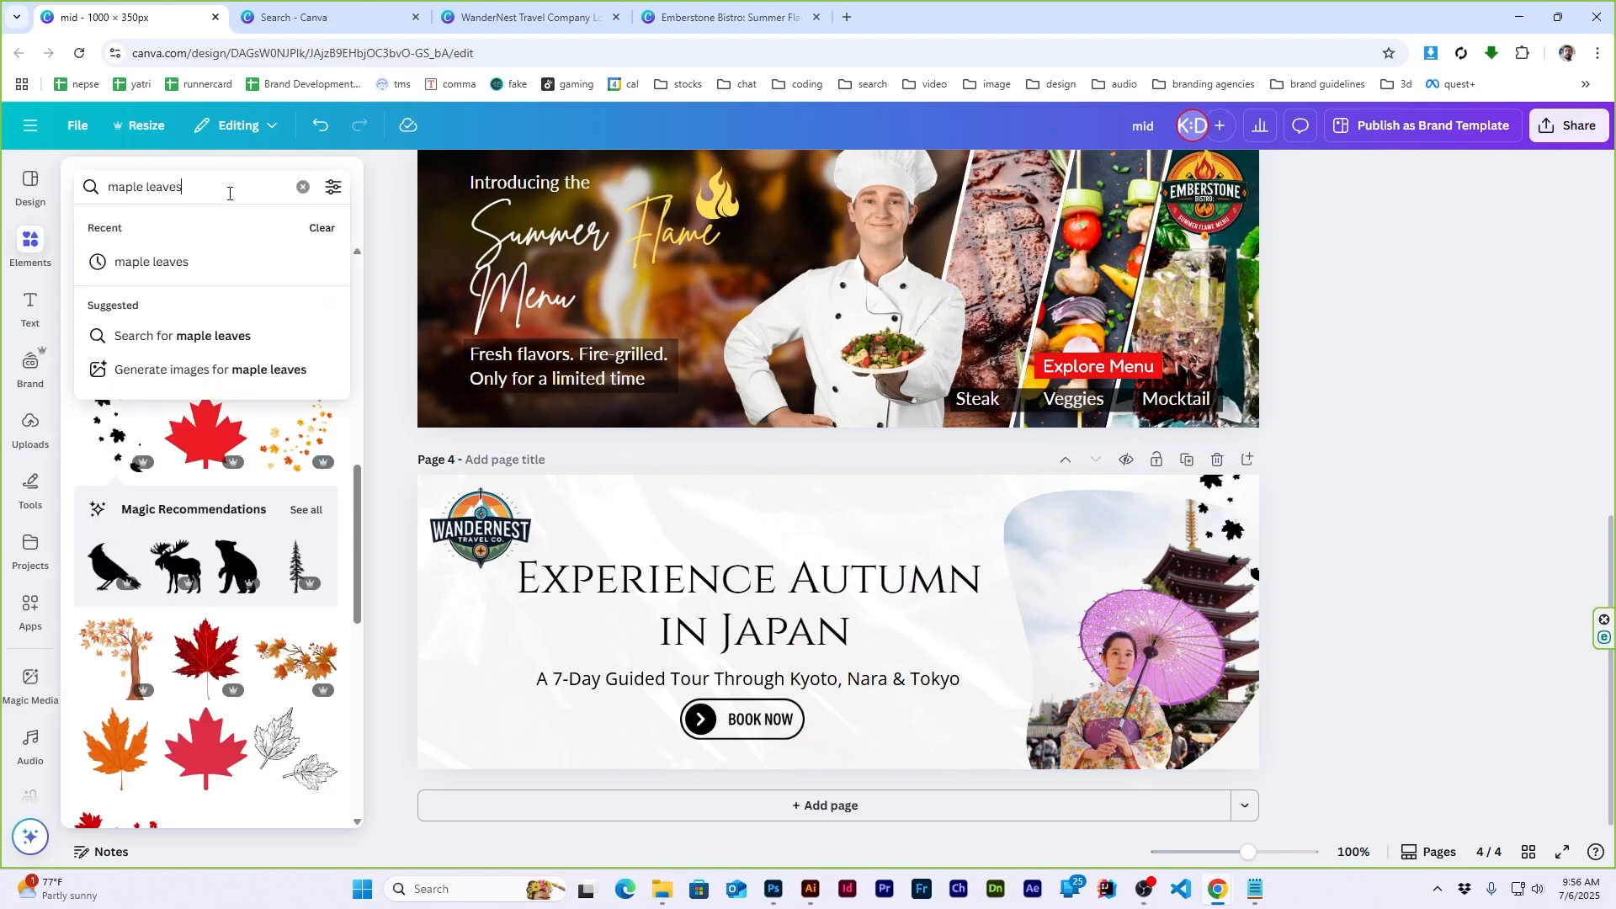
key(ctrl+a)
text(japan)
key(Return)
scroll(205, 465, down, 10)
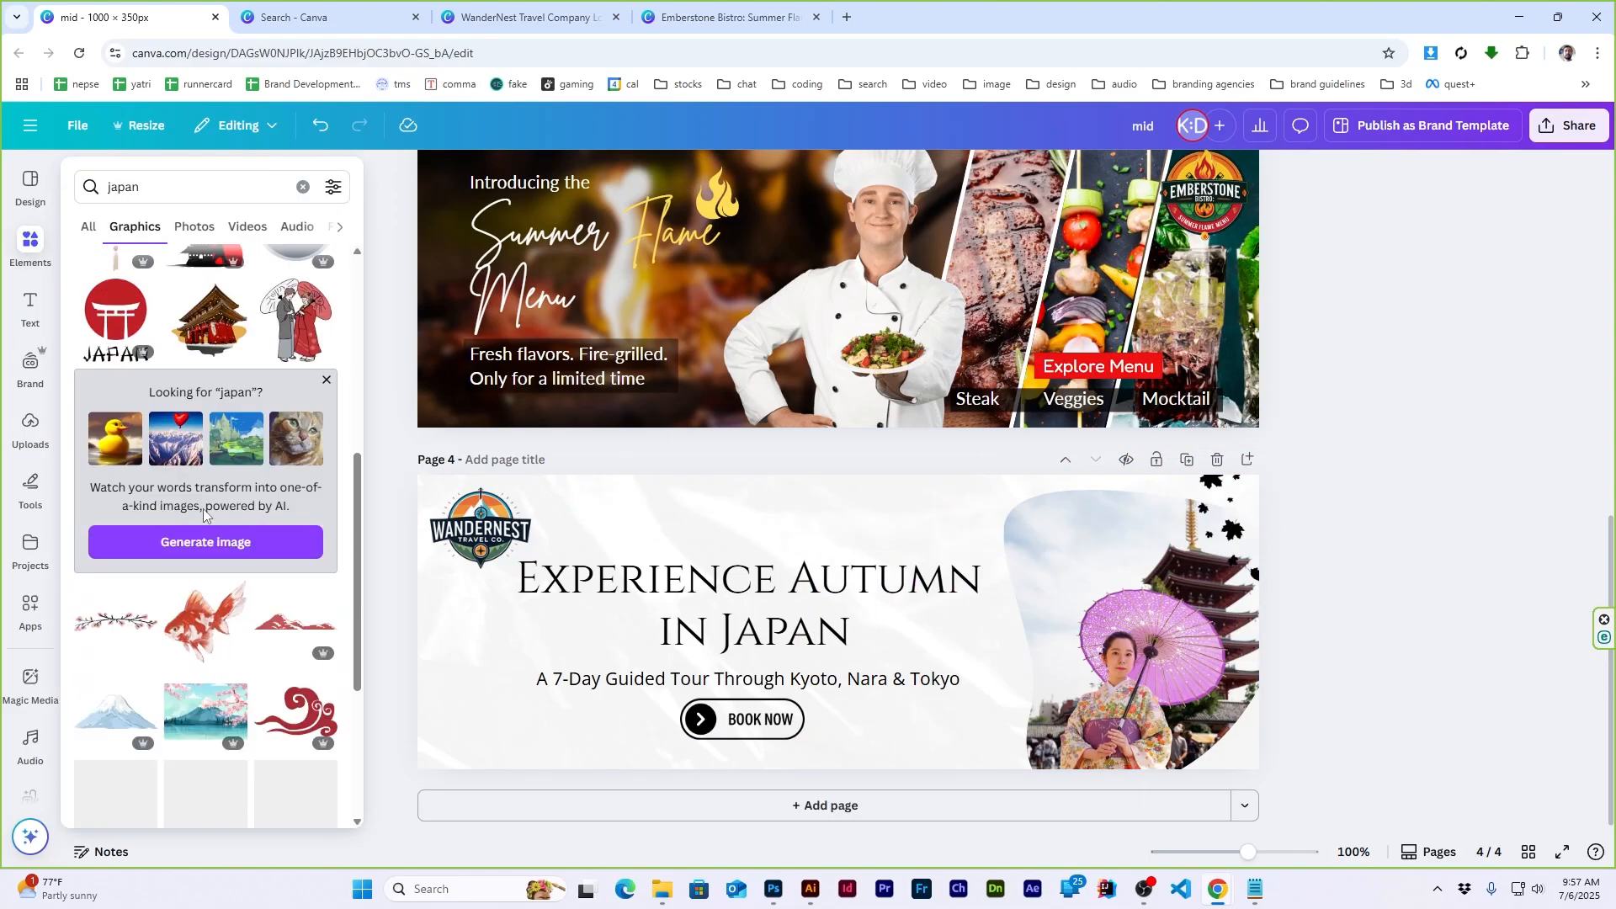
scroll(200, 635, down, 4)
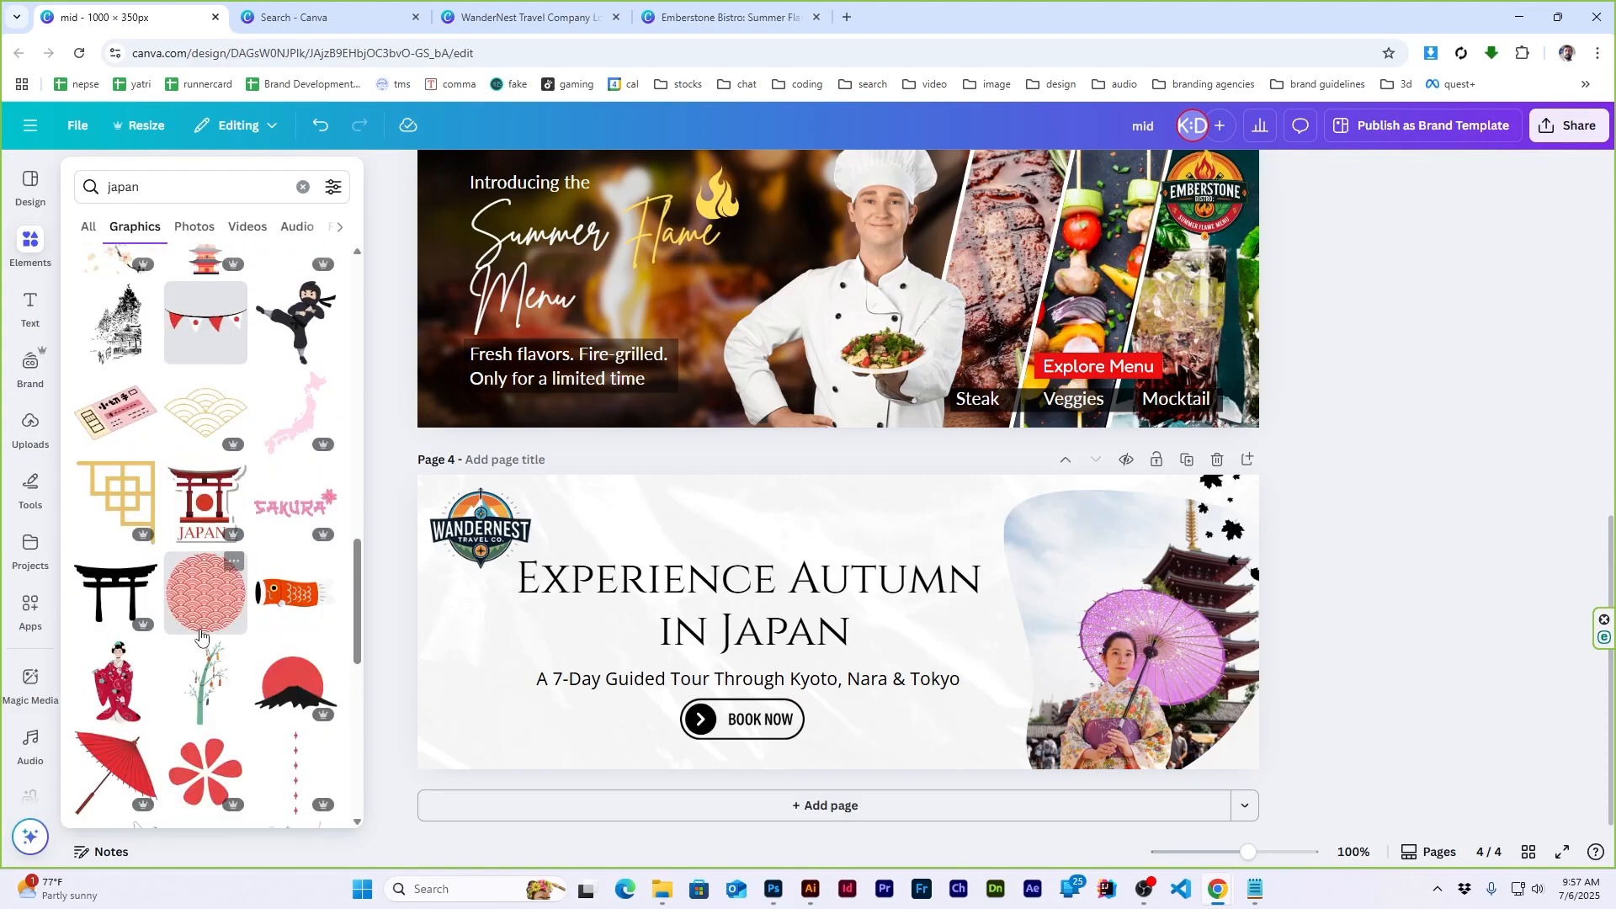
scroll(299, 541, down, 10)
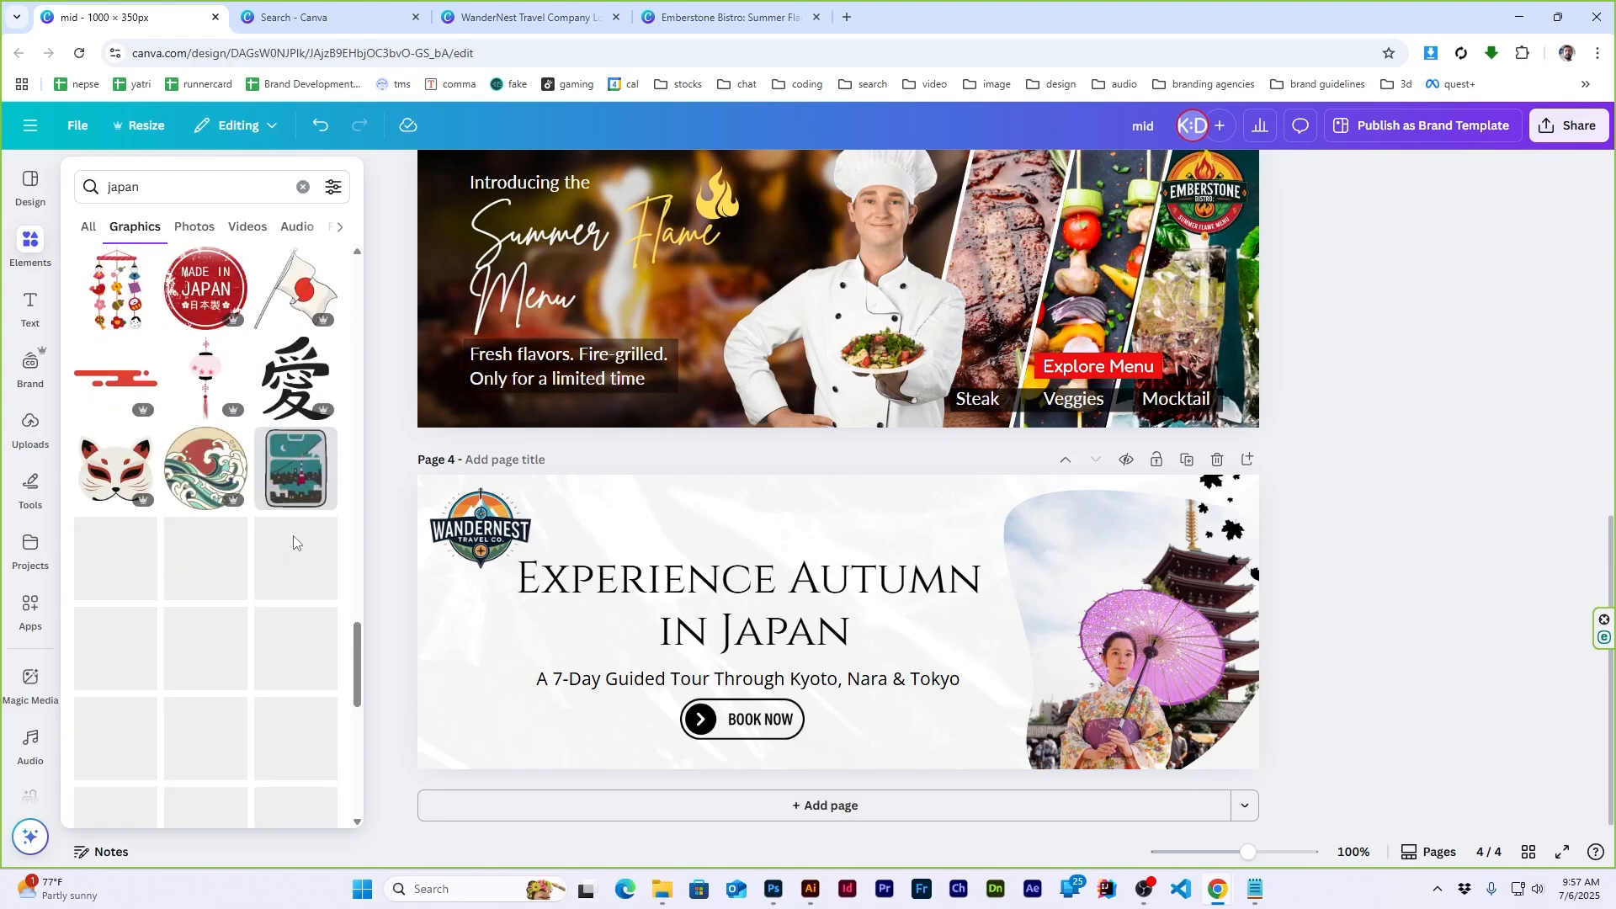
scroll(222, 599, up, 20)
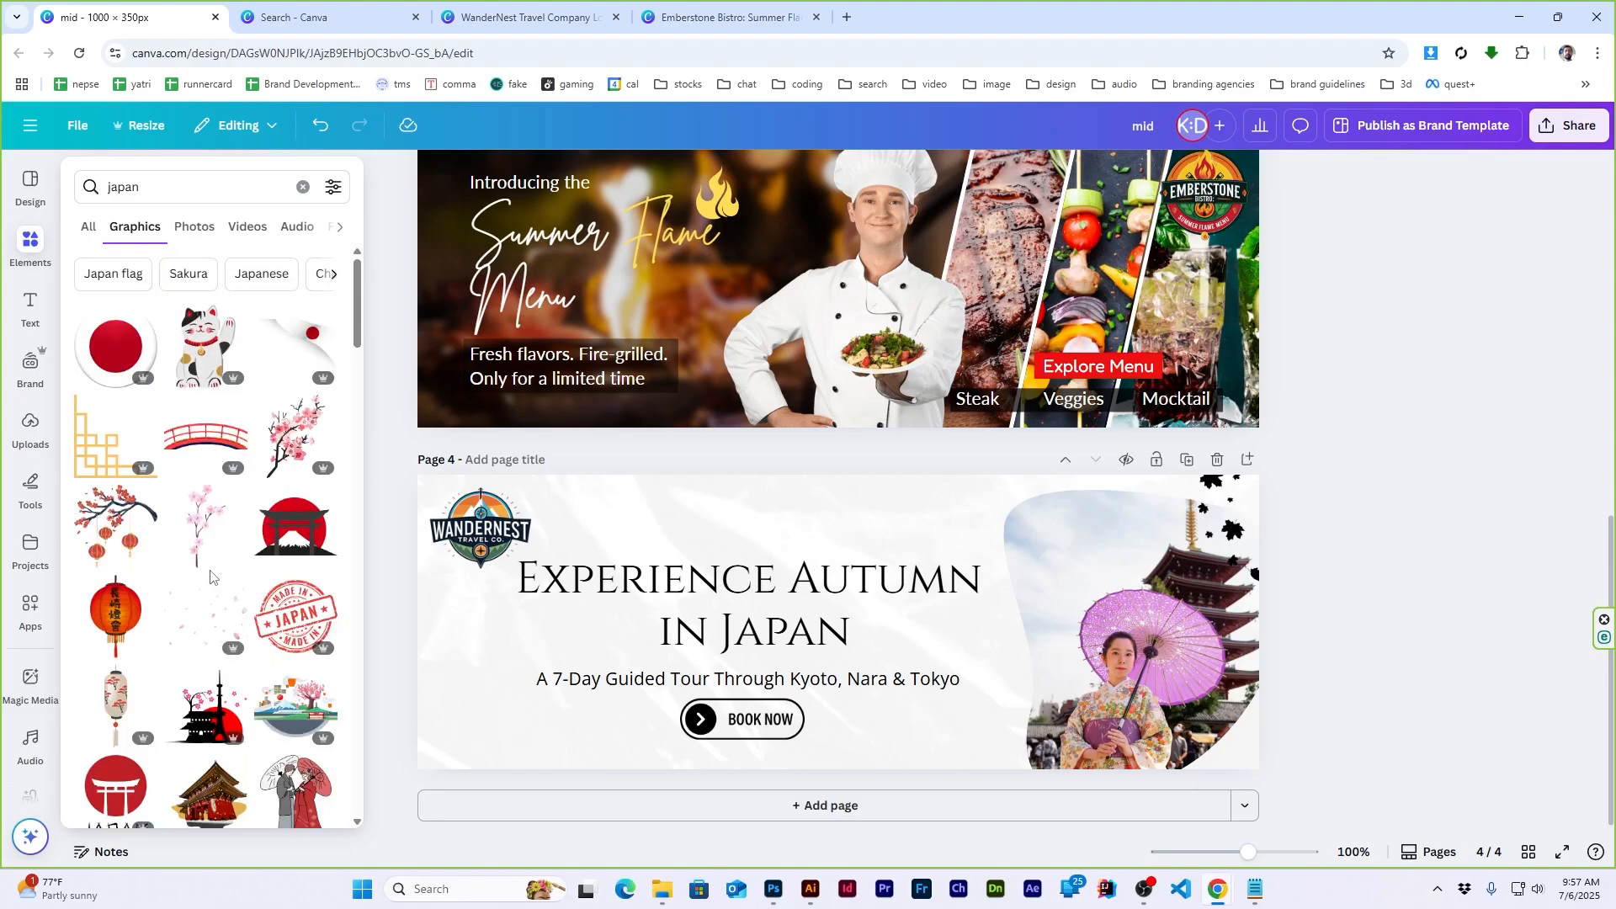
scroll(210, 577, down, 8)
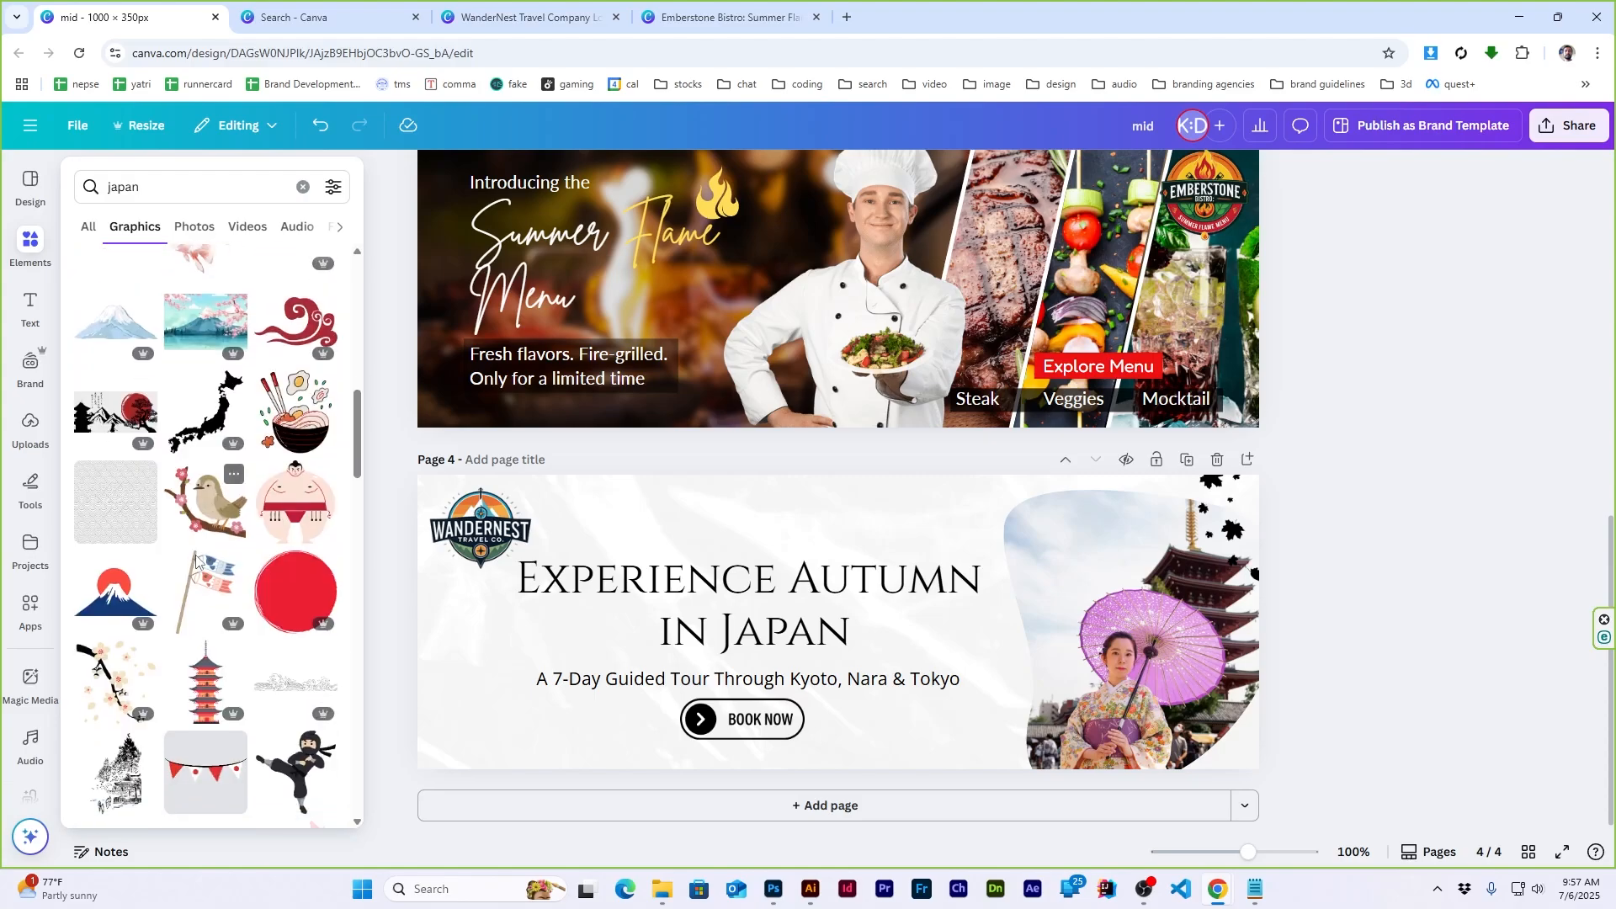
scroll(196, 559, down, 5)
scroll(196, 560, down, 6)
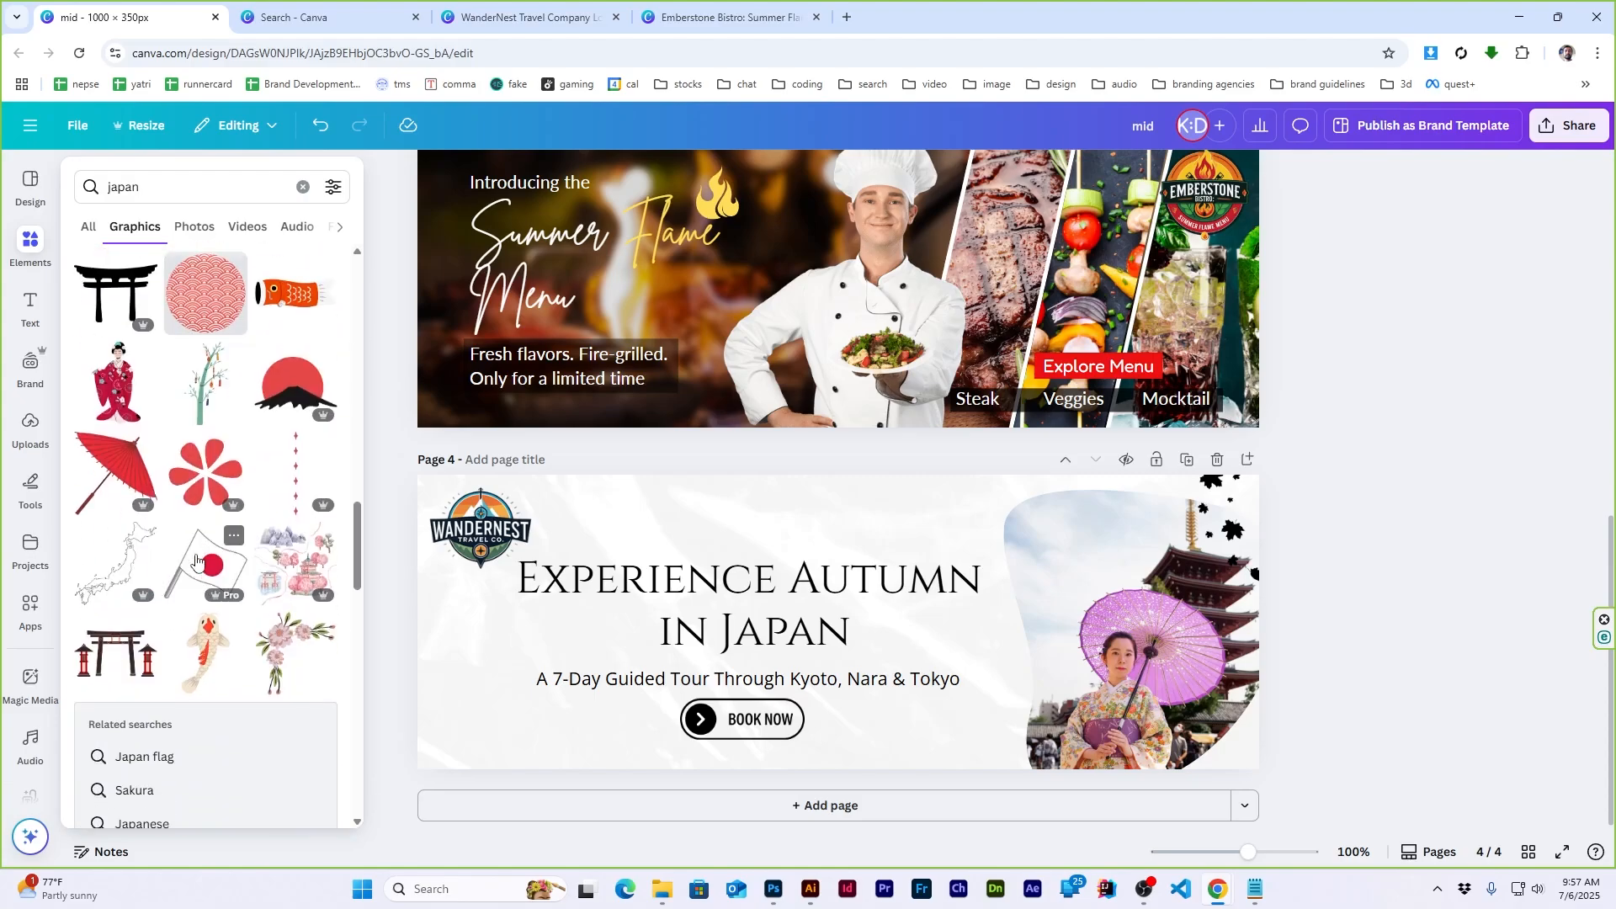
Find an "mt fuji" graphic and place the black mountain with red sun, reduced, at the banner's lower edge beside the kimono photo
text(mt fuji)
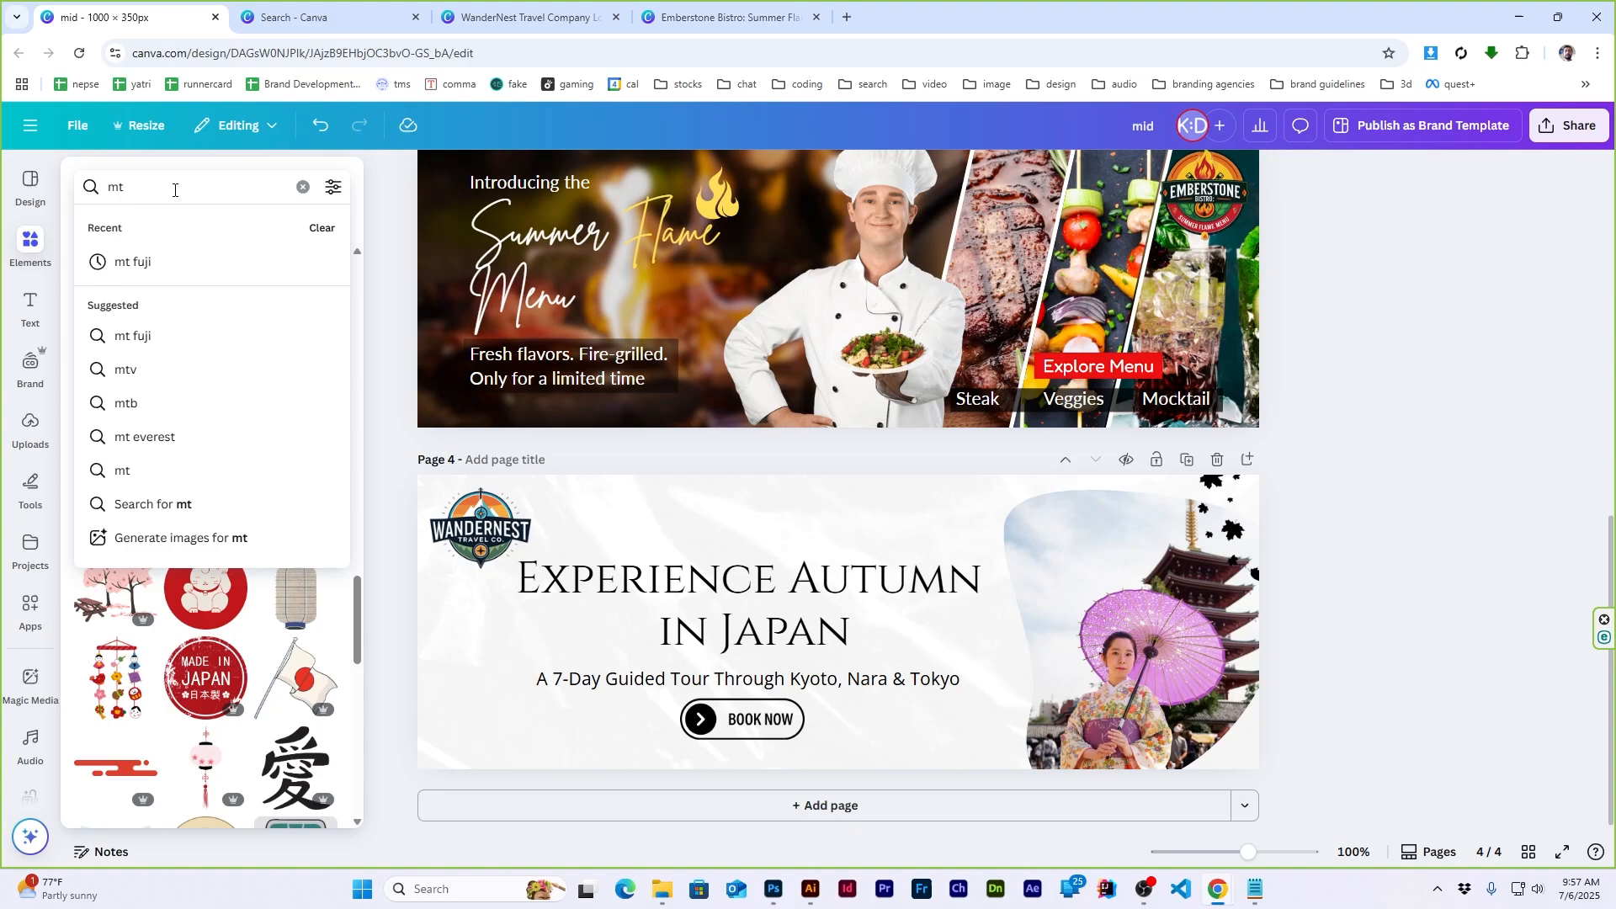
key(Return)
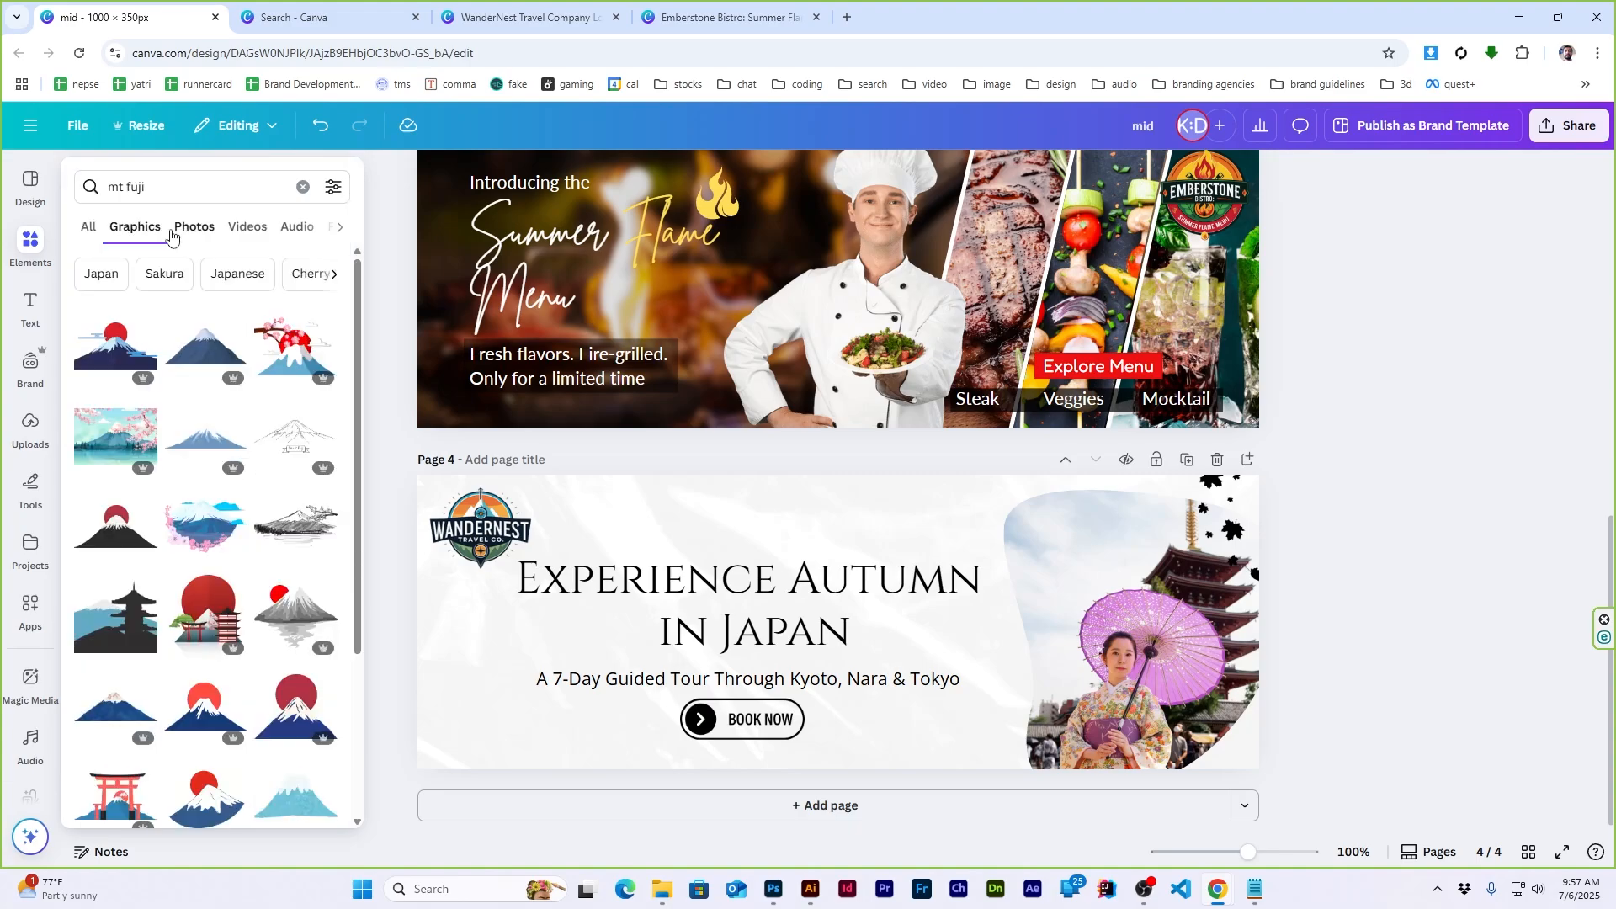
drag(110, 539, 950, 755)
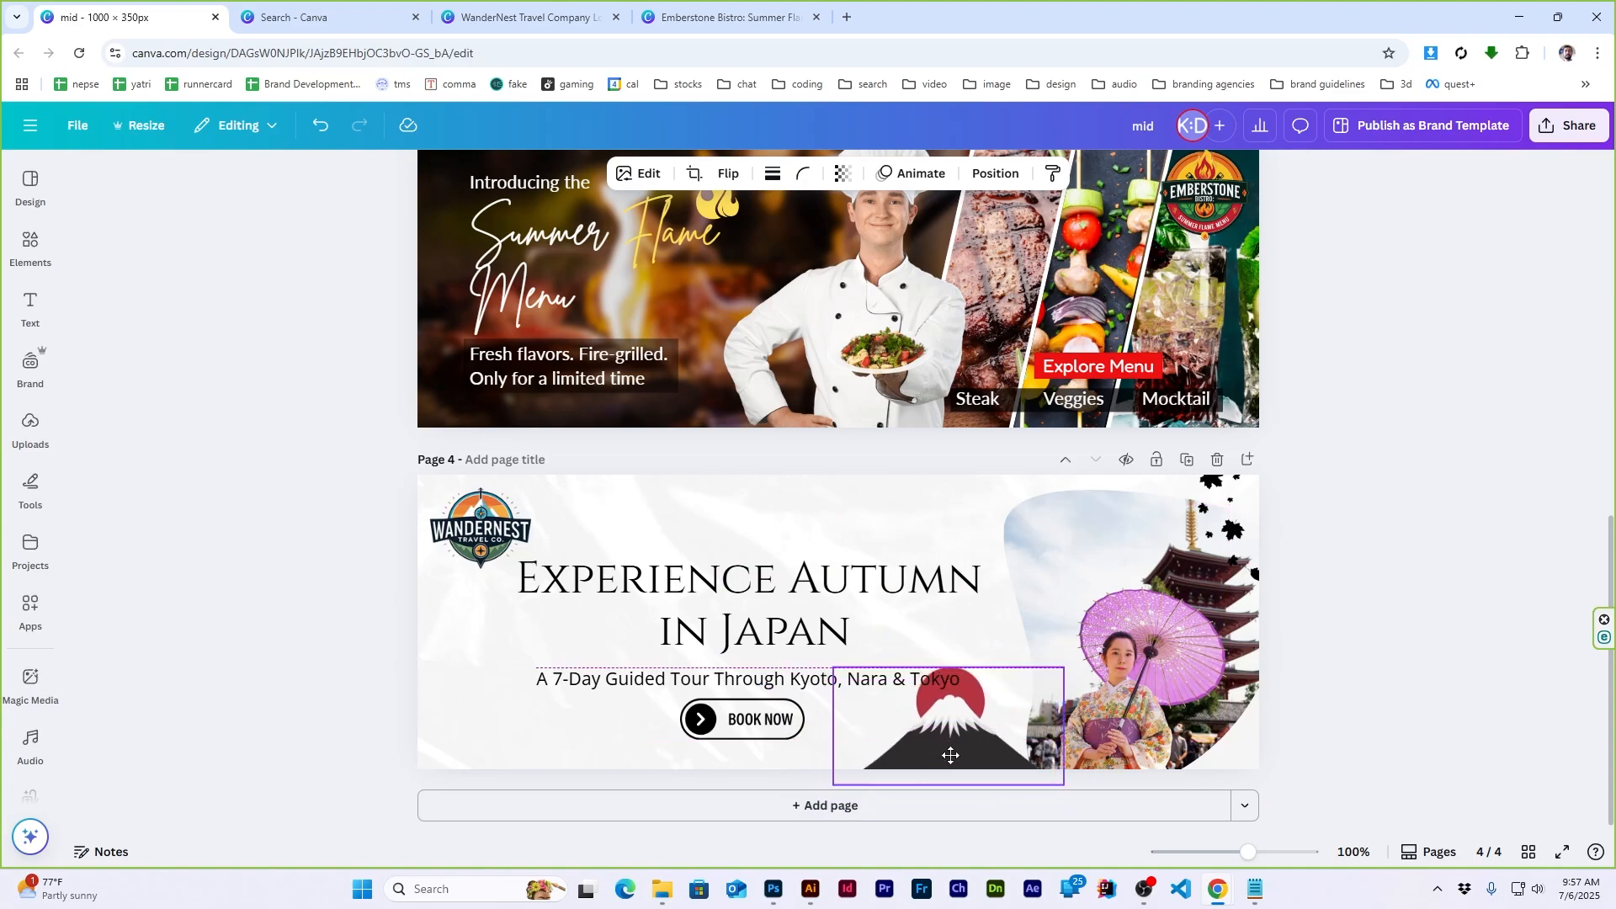
click(1399, 494)
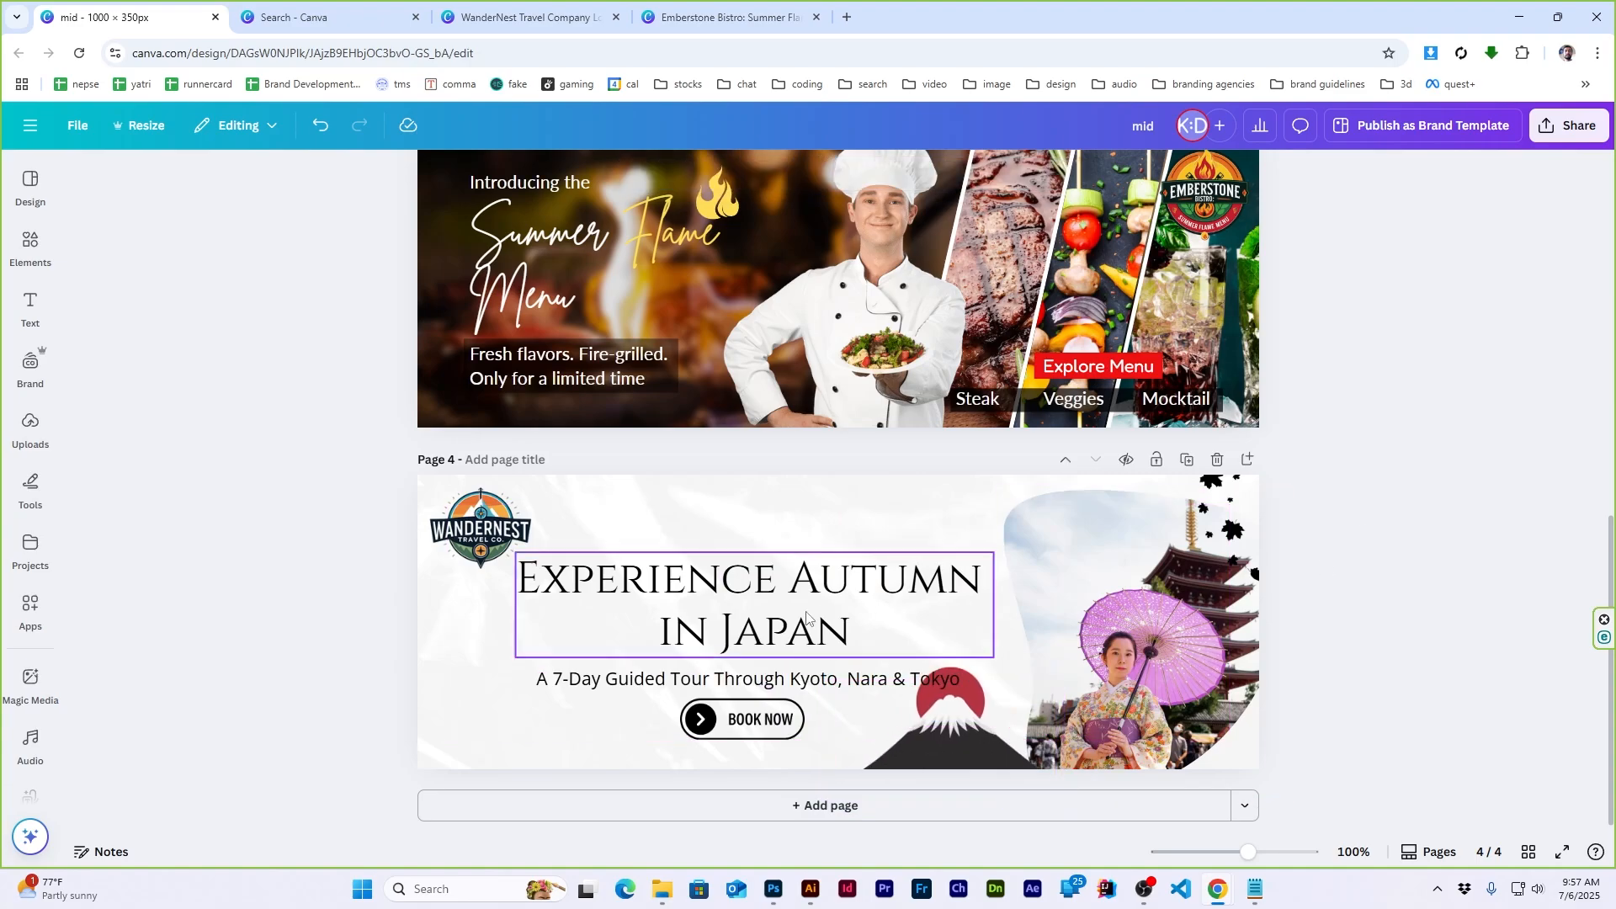
drag(951, 716, 955, 736)
click(1353, 537)
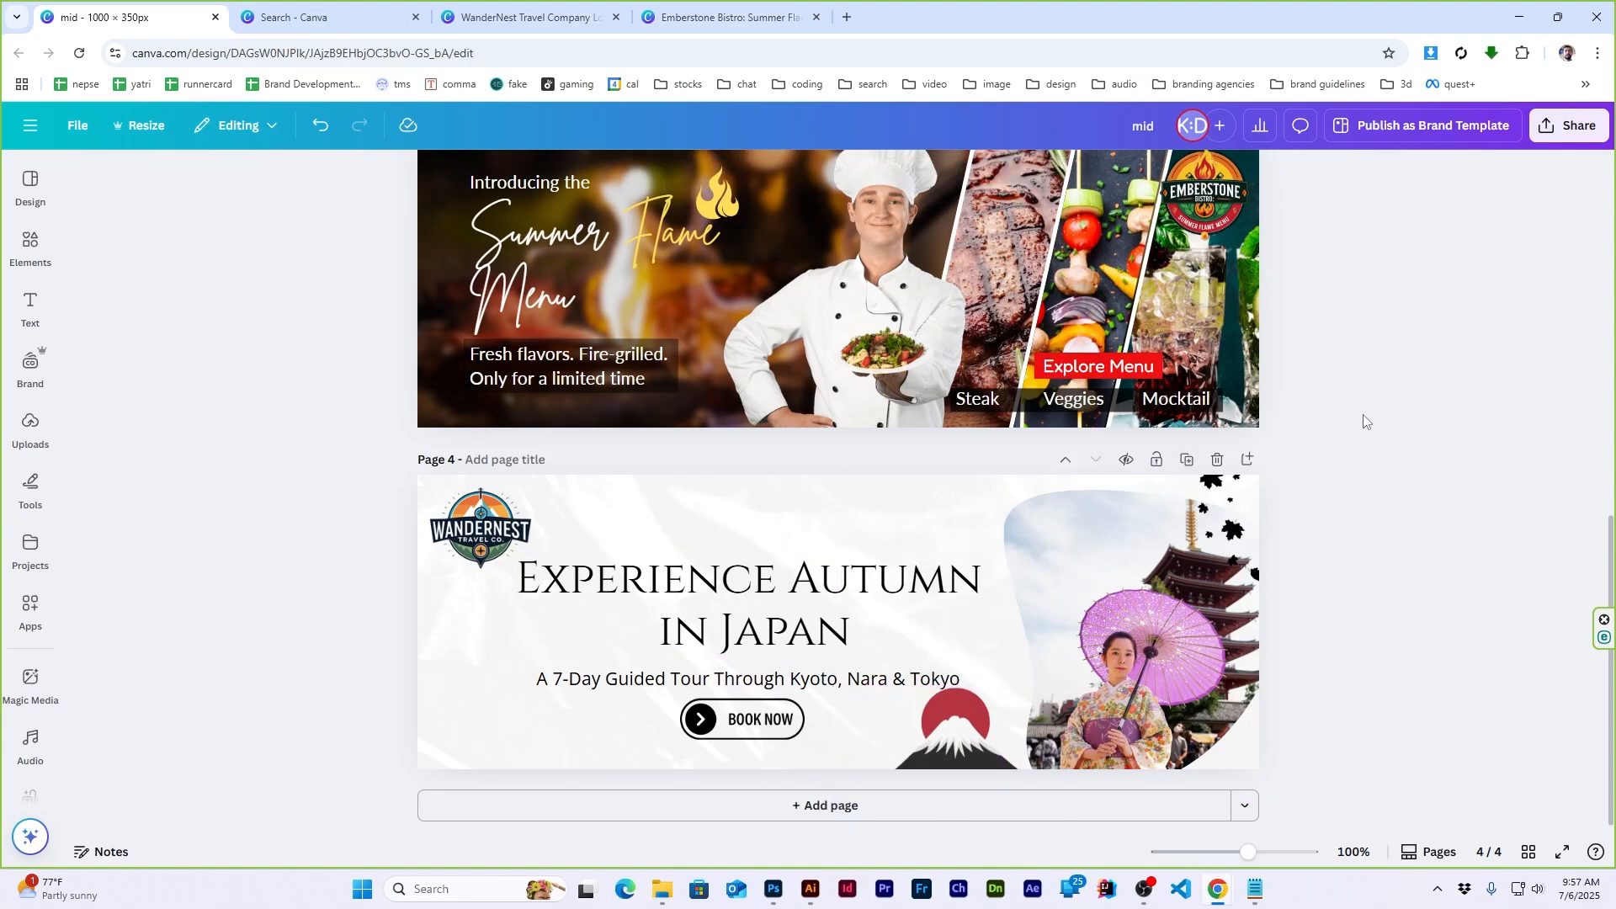
Search the graphics for "air travel" and look through the results for a suitable plane illustration
click(30, 244)
click(192, 186)
text(air travel)
key(Return)
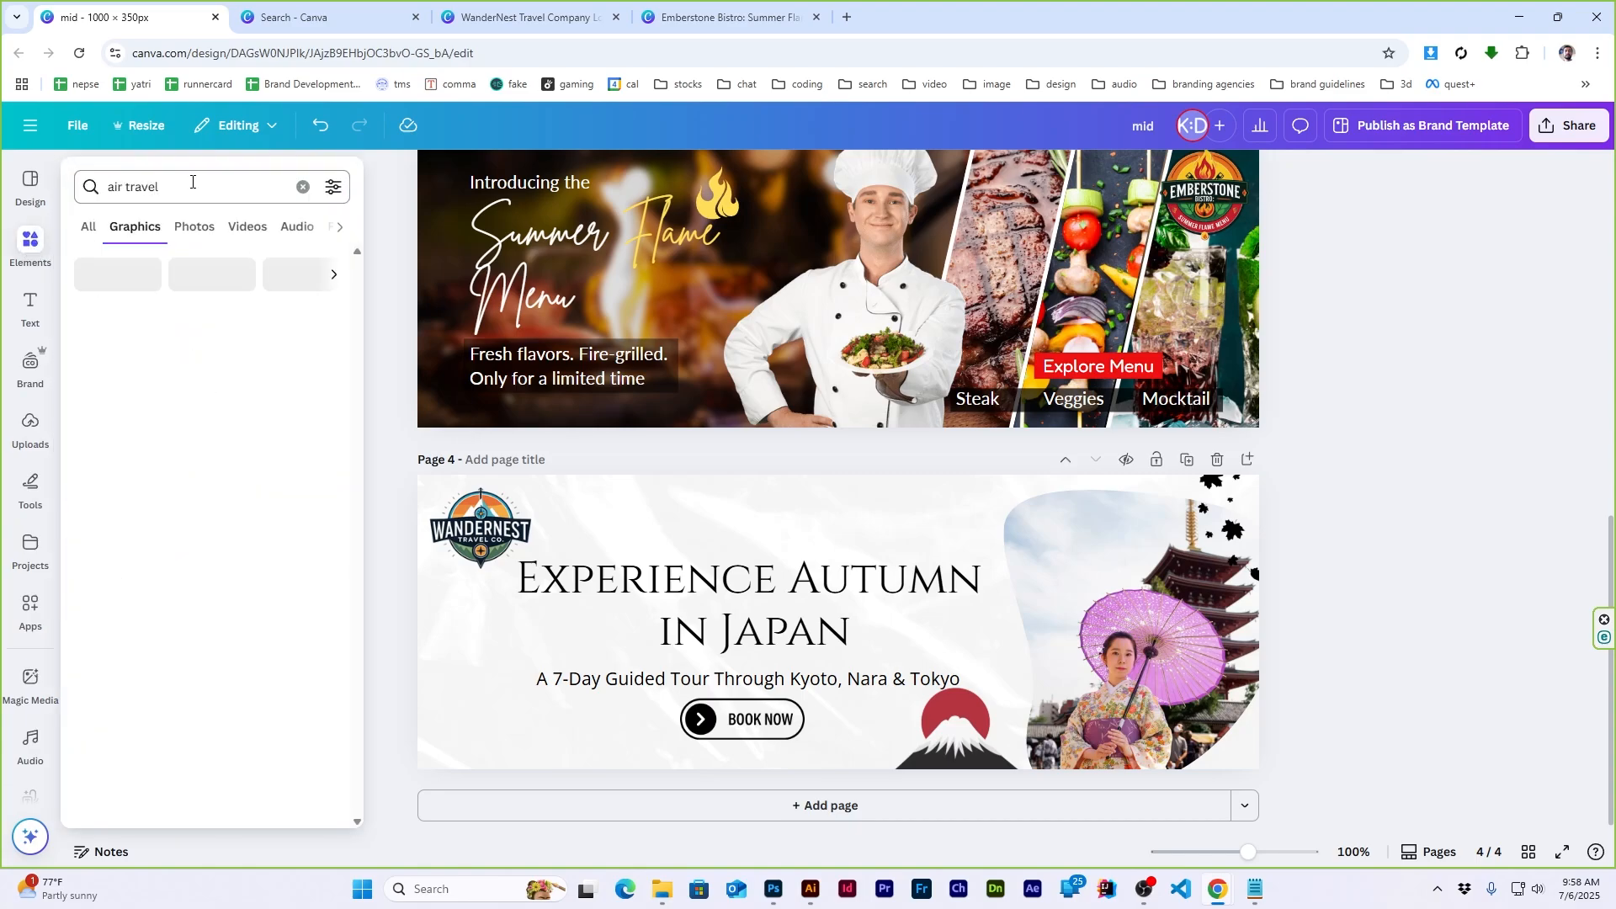
scroll(180, 424, down, 5)
scroll(179, 424, down, 5)
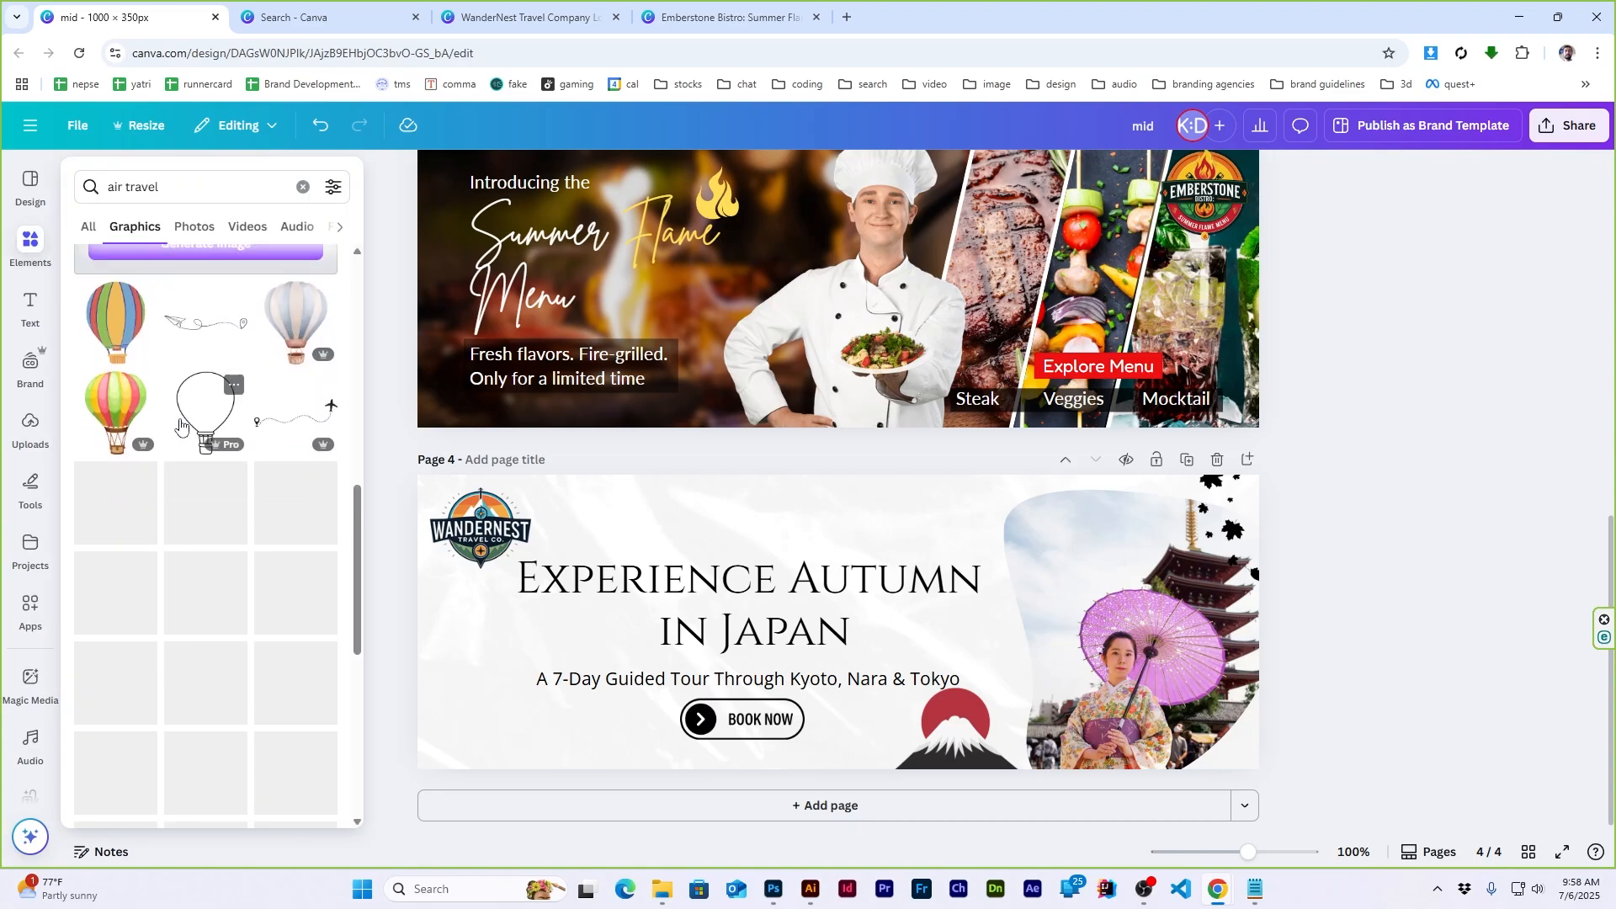
scroll(178, 423, up, 8)
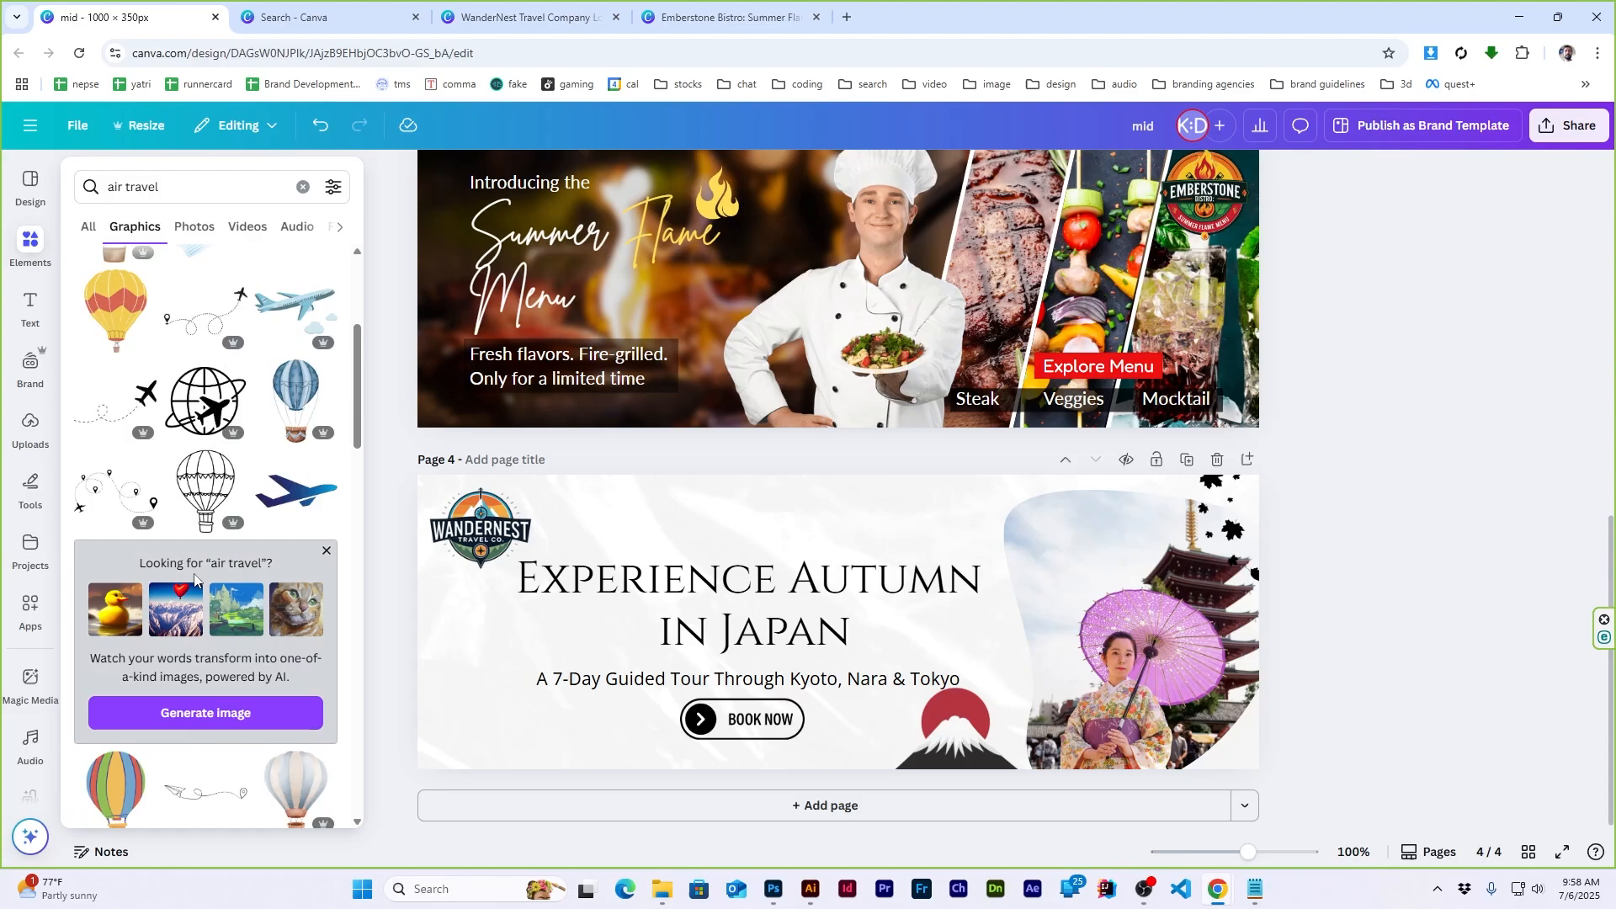
scroll(147, 429, down, 10)
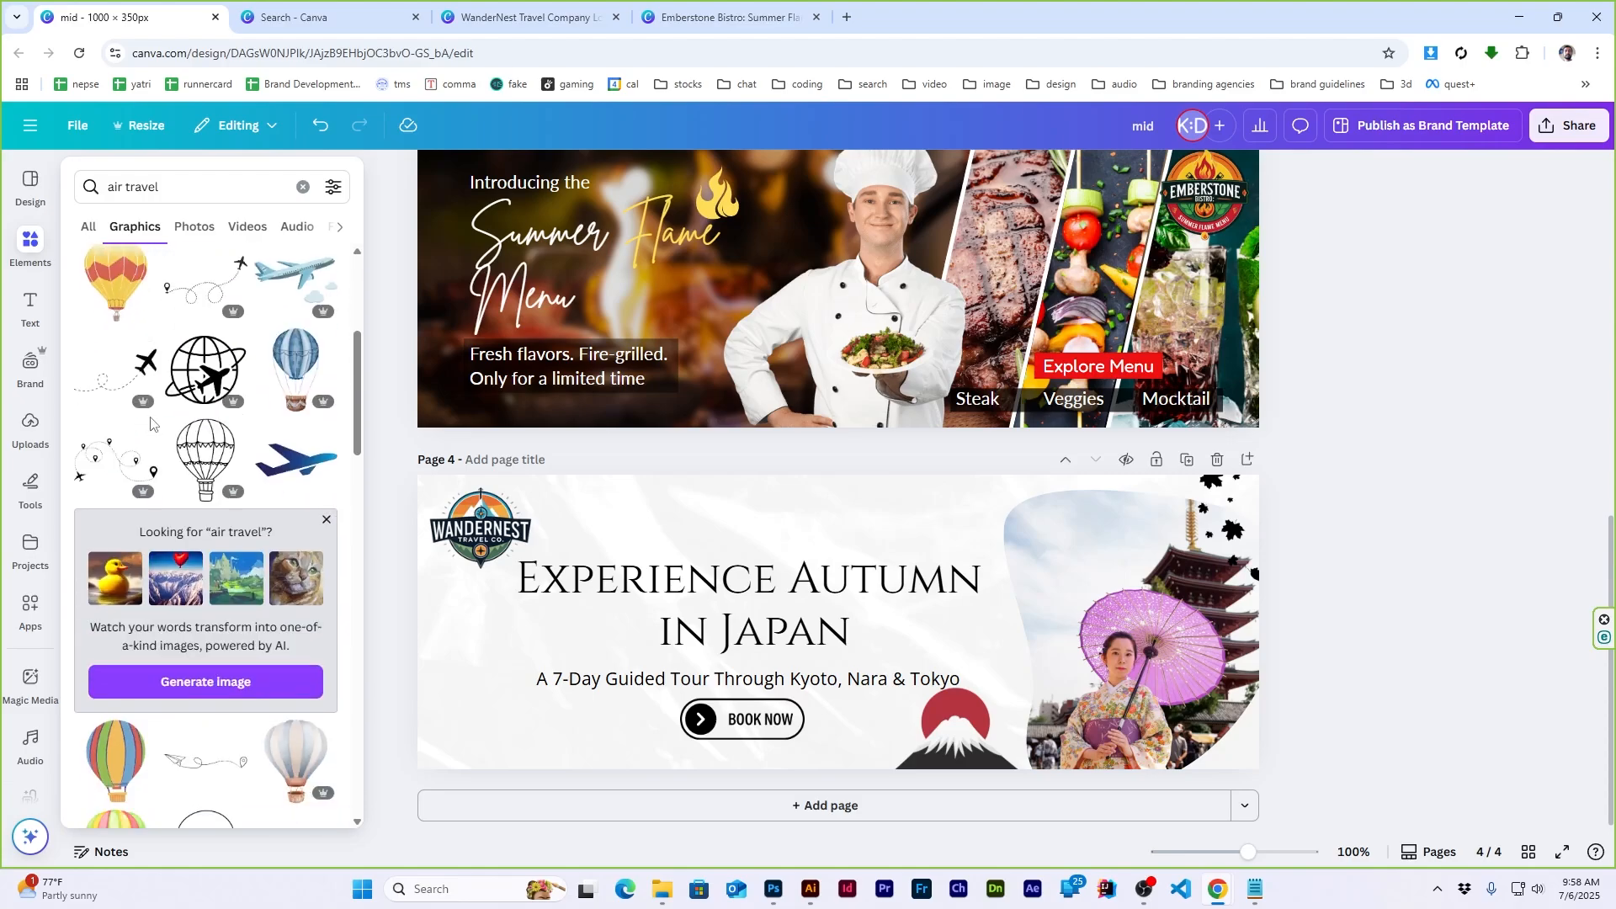
scroll(139, 442, down, 10)
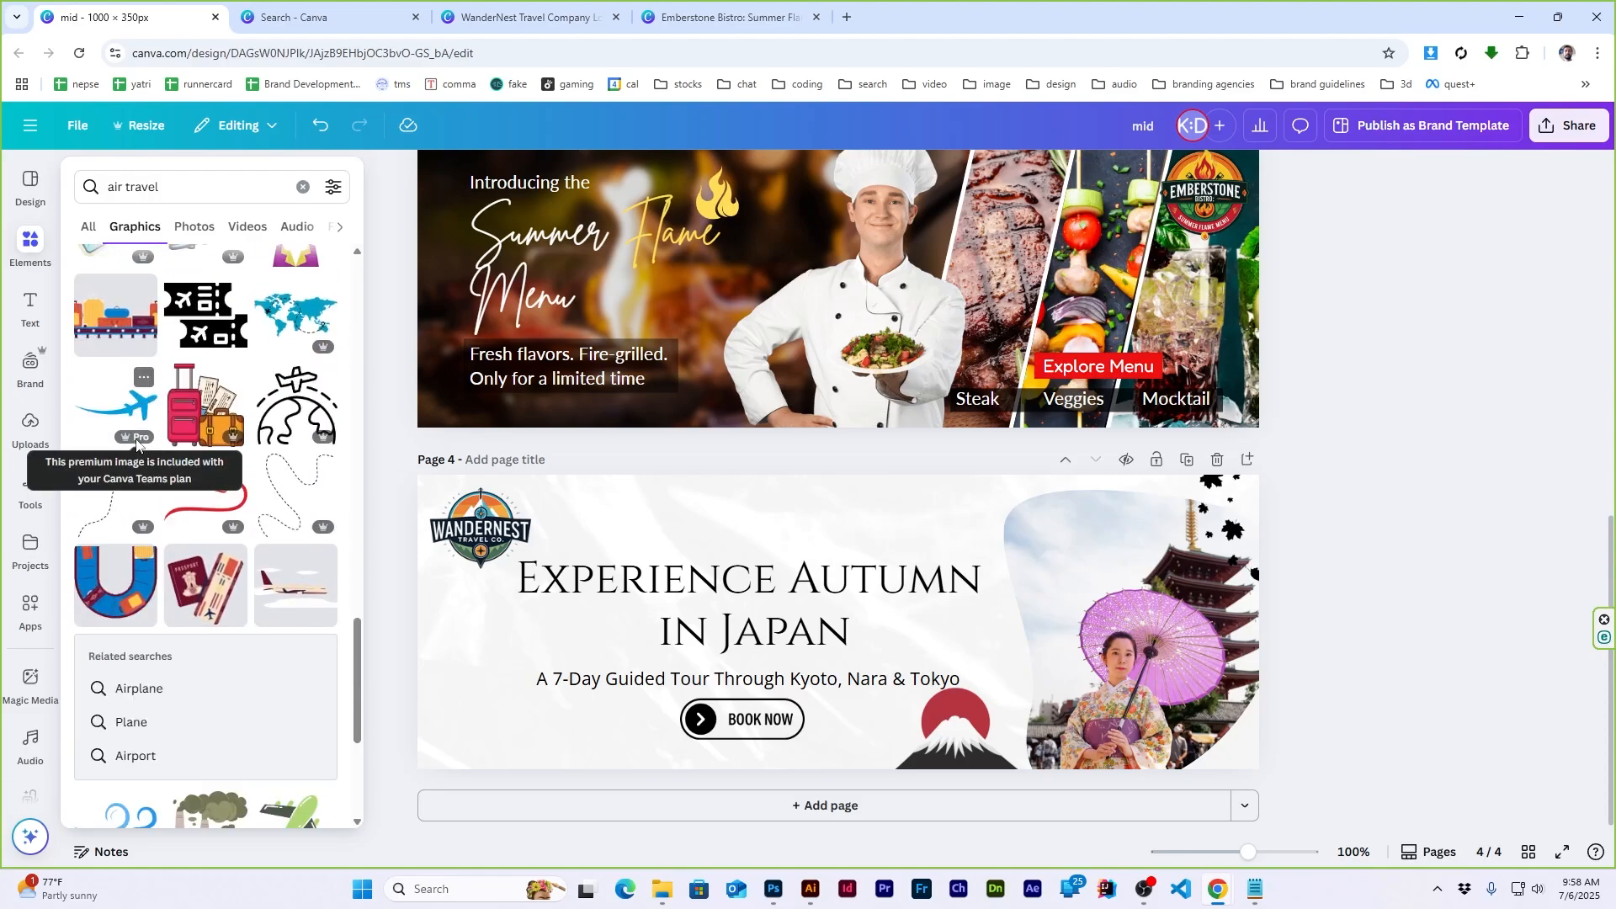
scroll(133, 449, down, 10)
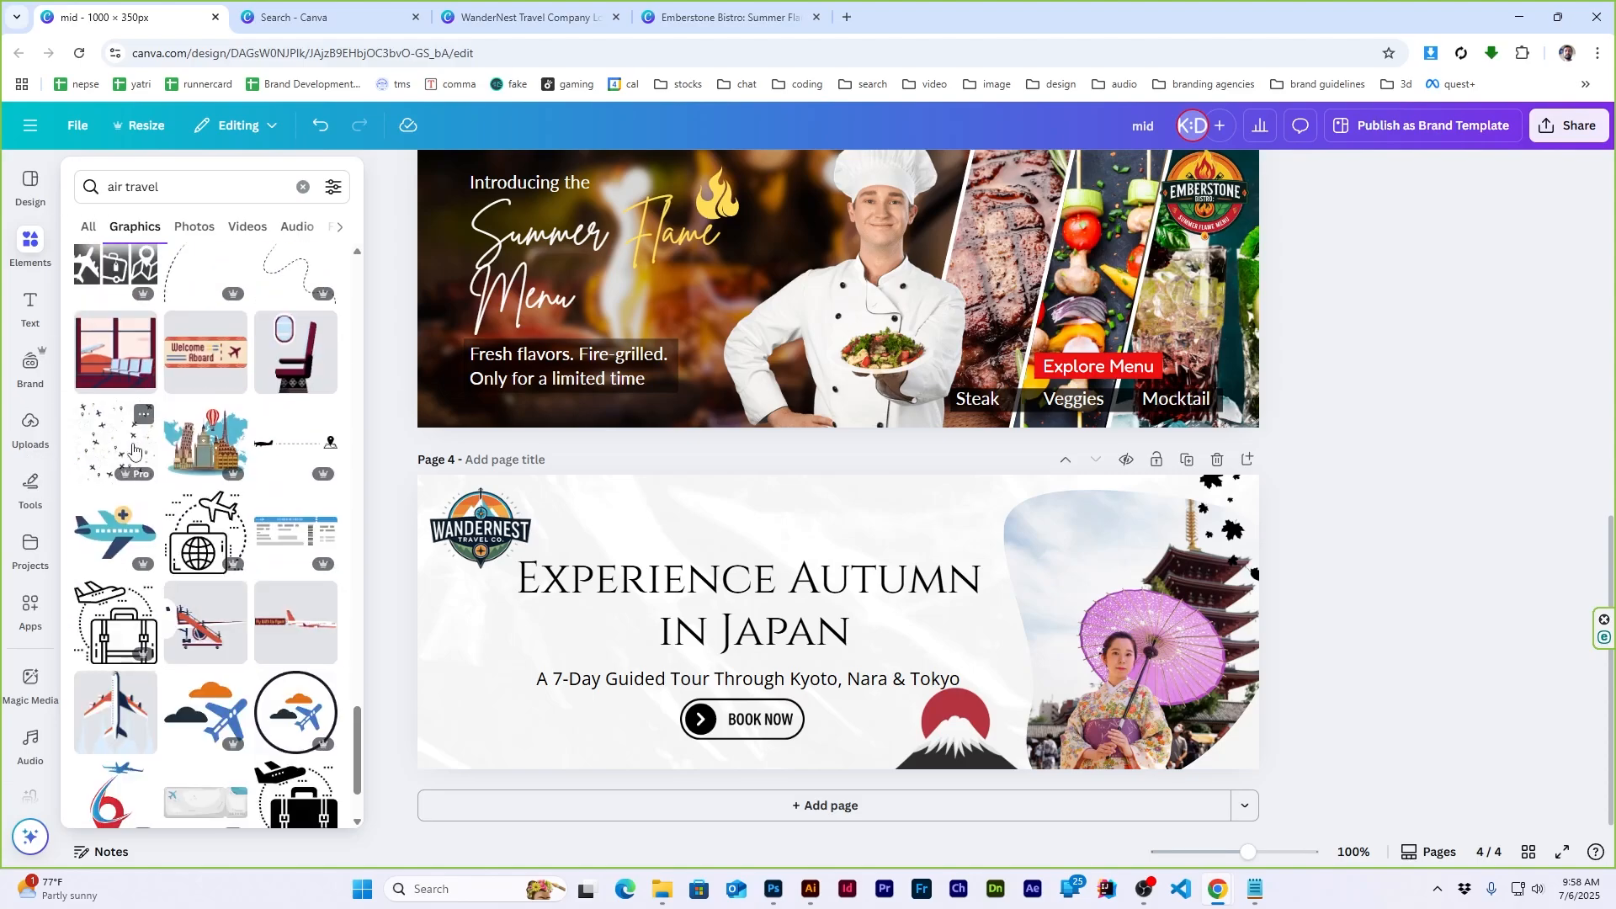
scroll(131, 458, down, 9)
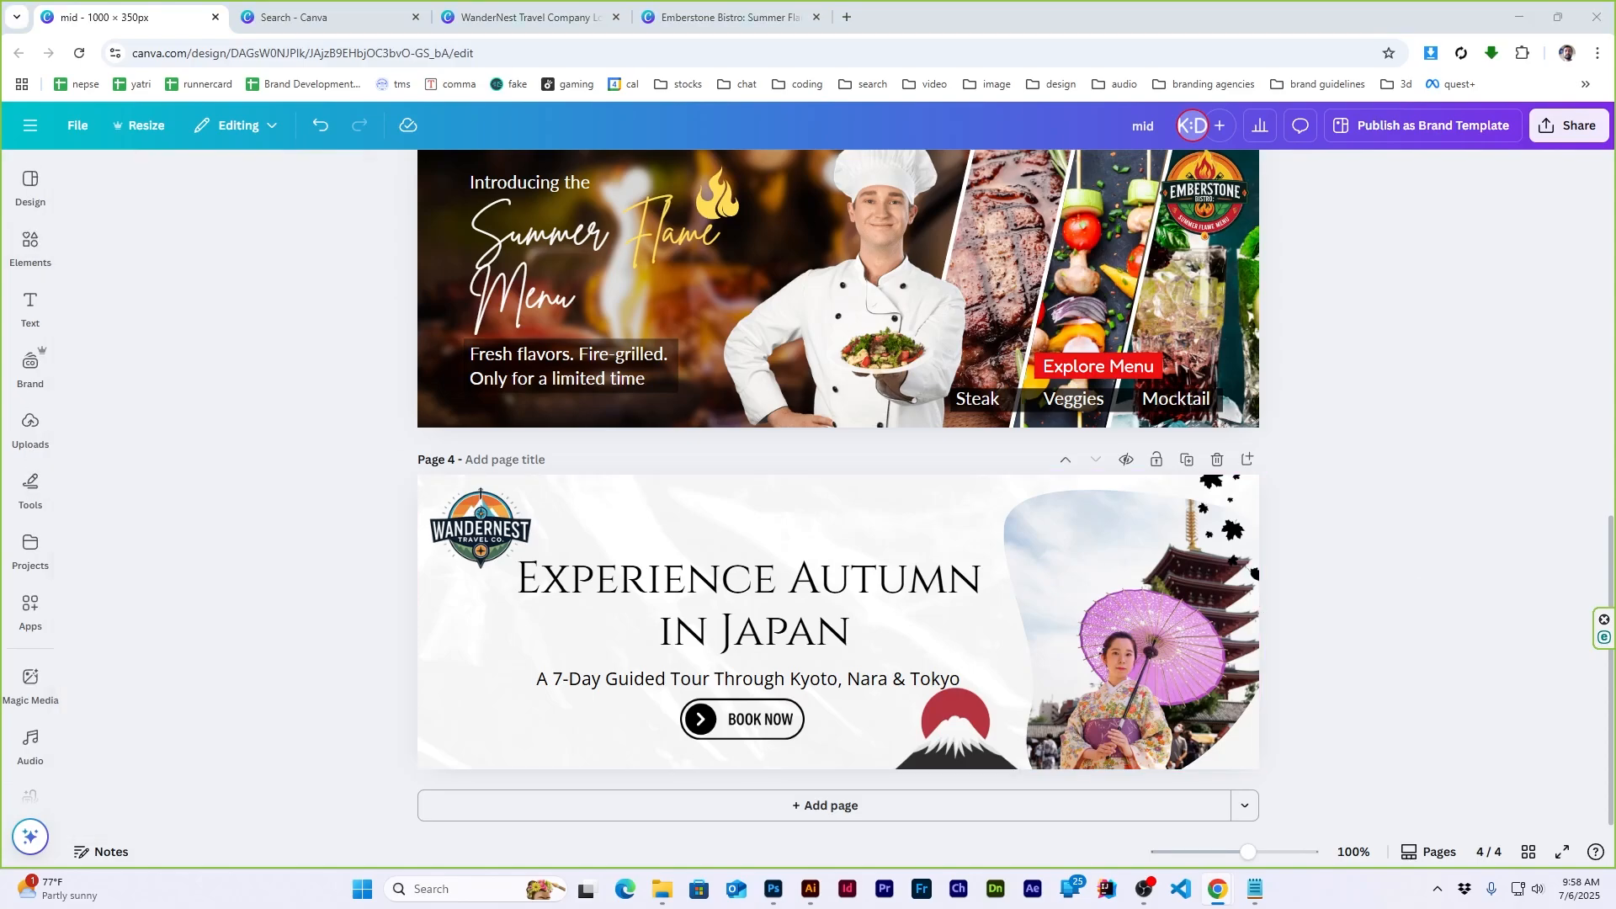
Search the graphics for "plane trip" and look through the results for a plane with a dotted flight trail
mouse_move(38, 259)
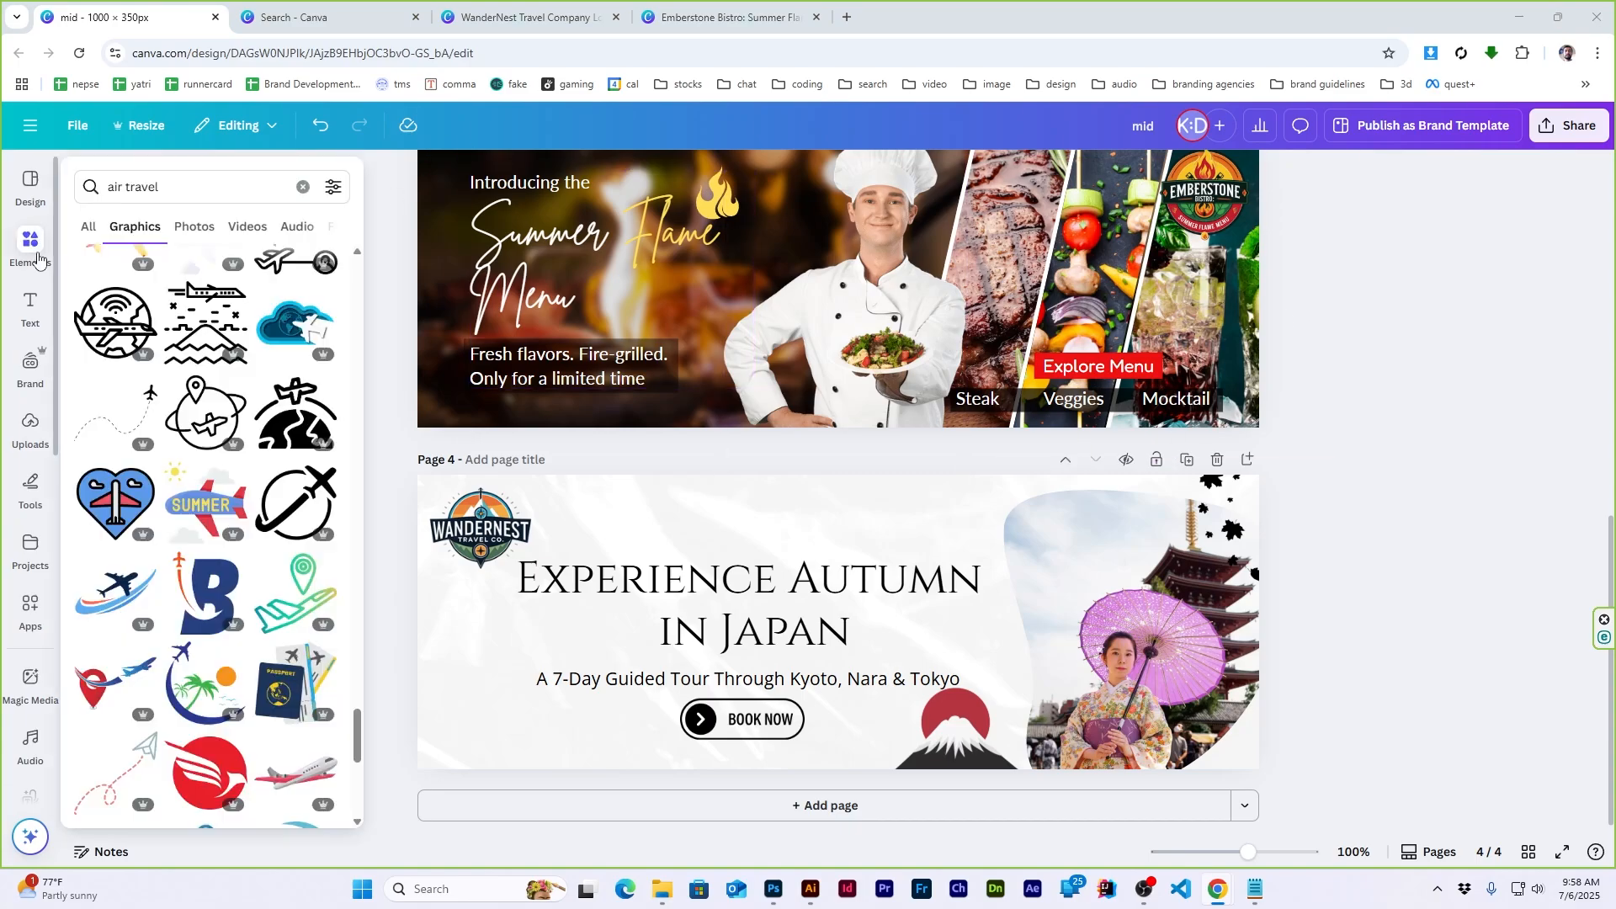
text(plane )
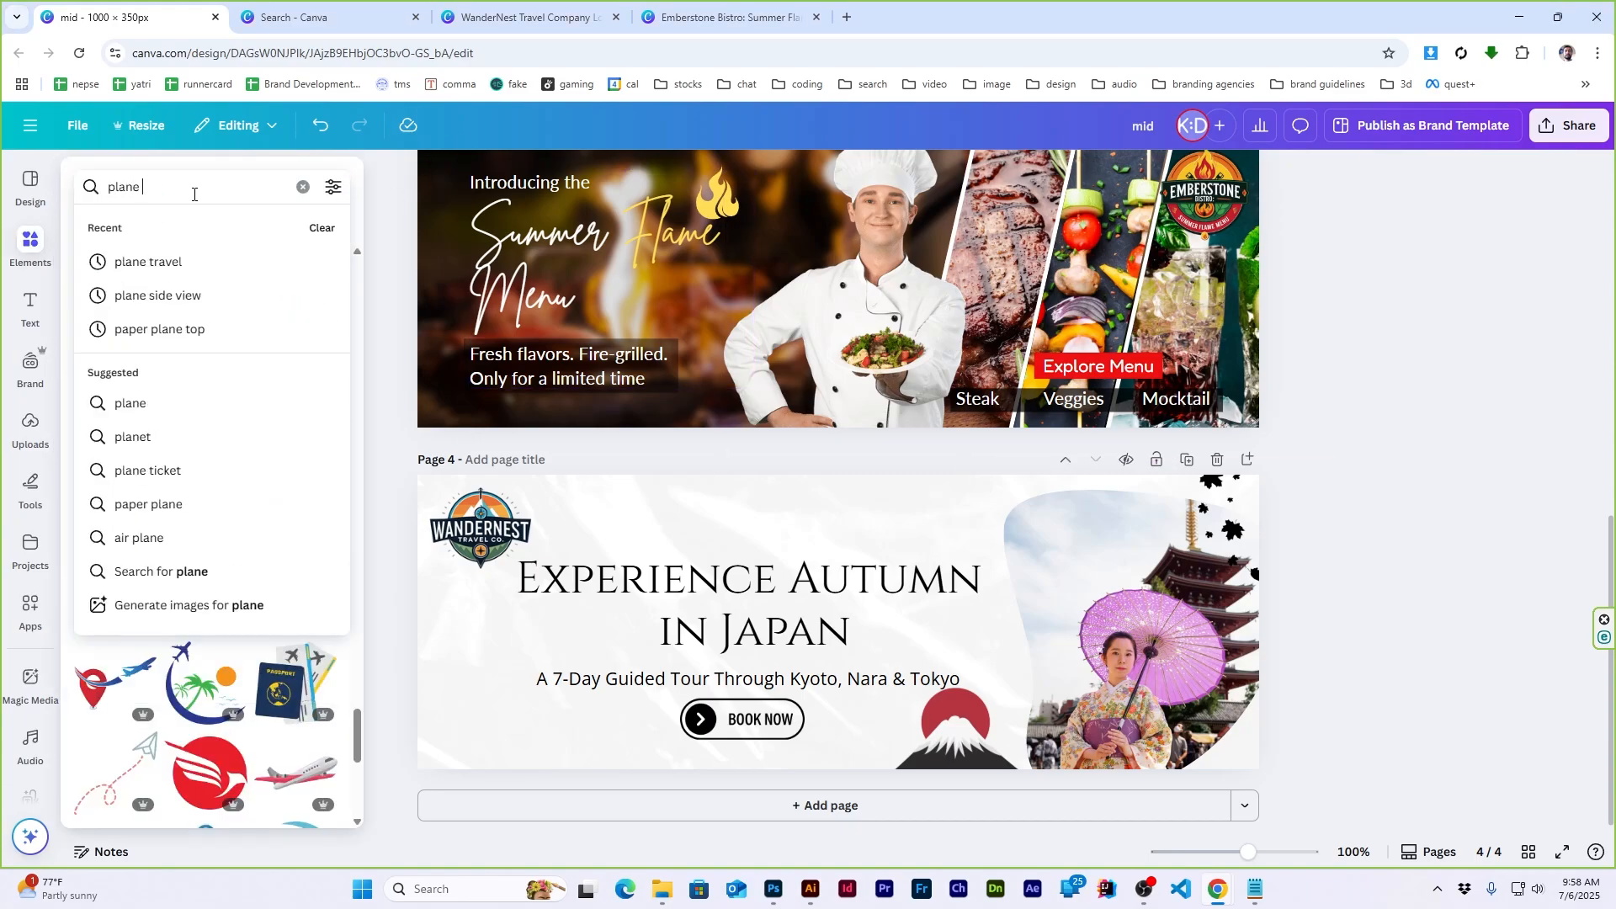
text(trip)
key(Return)
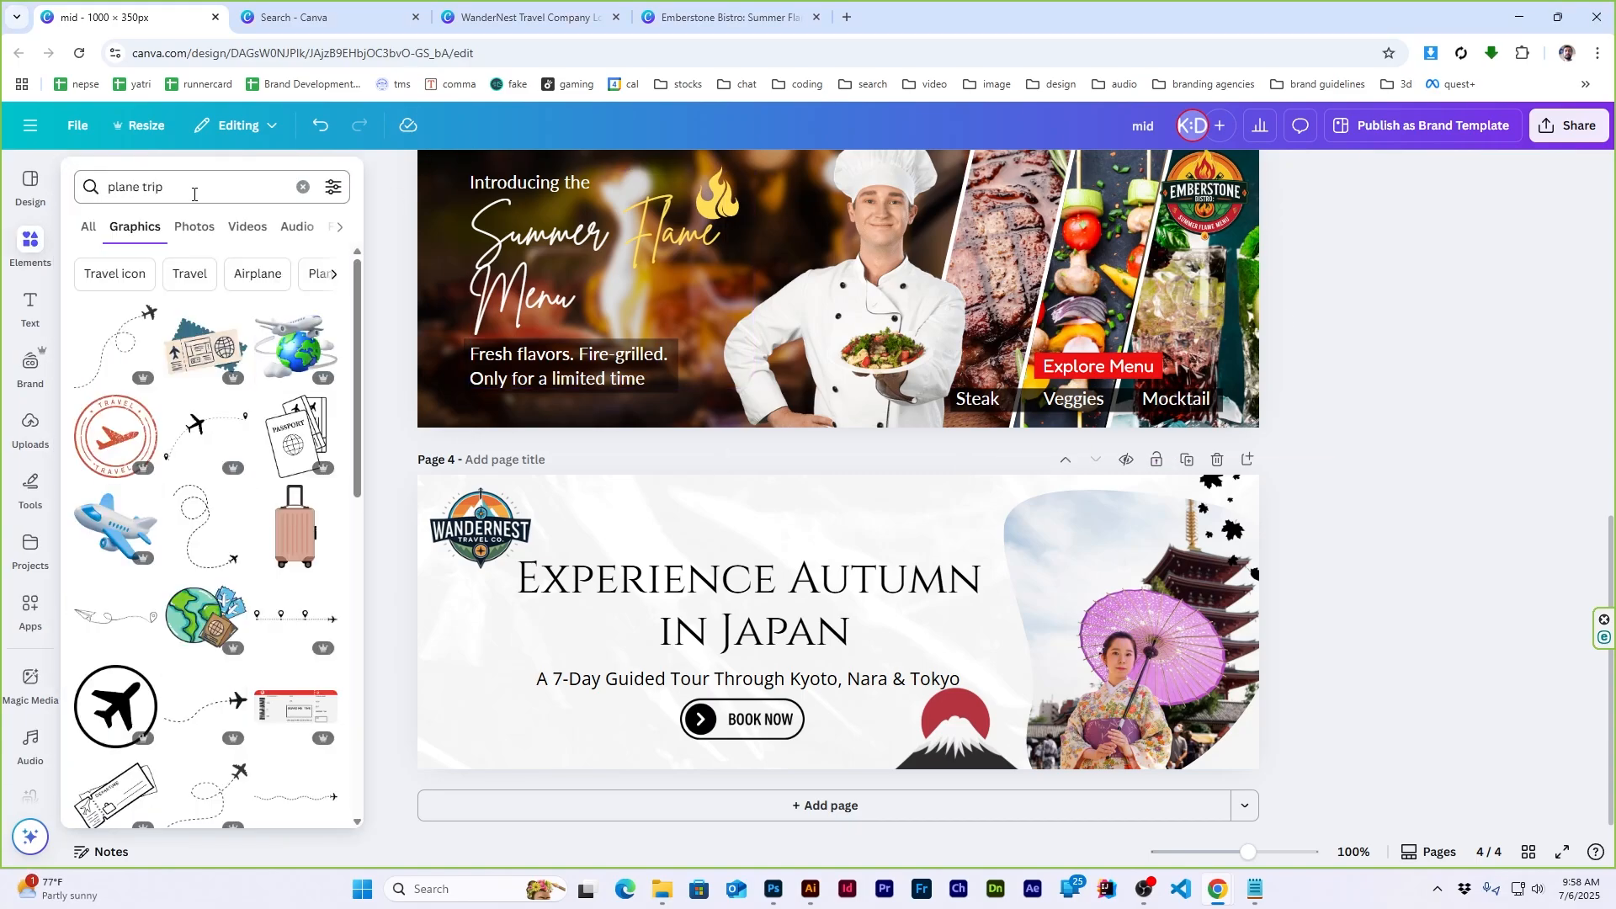
scroll(204, 528, down, 5)
scroll(204, 531, down, 4)
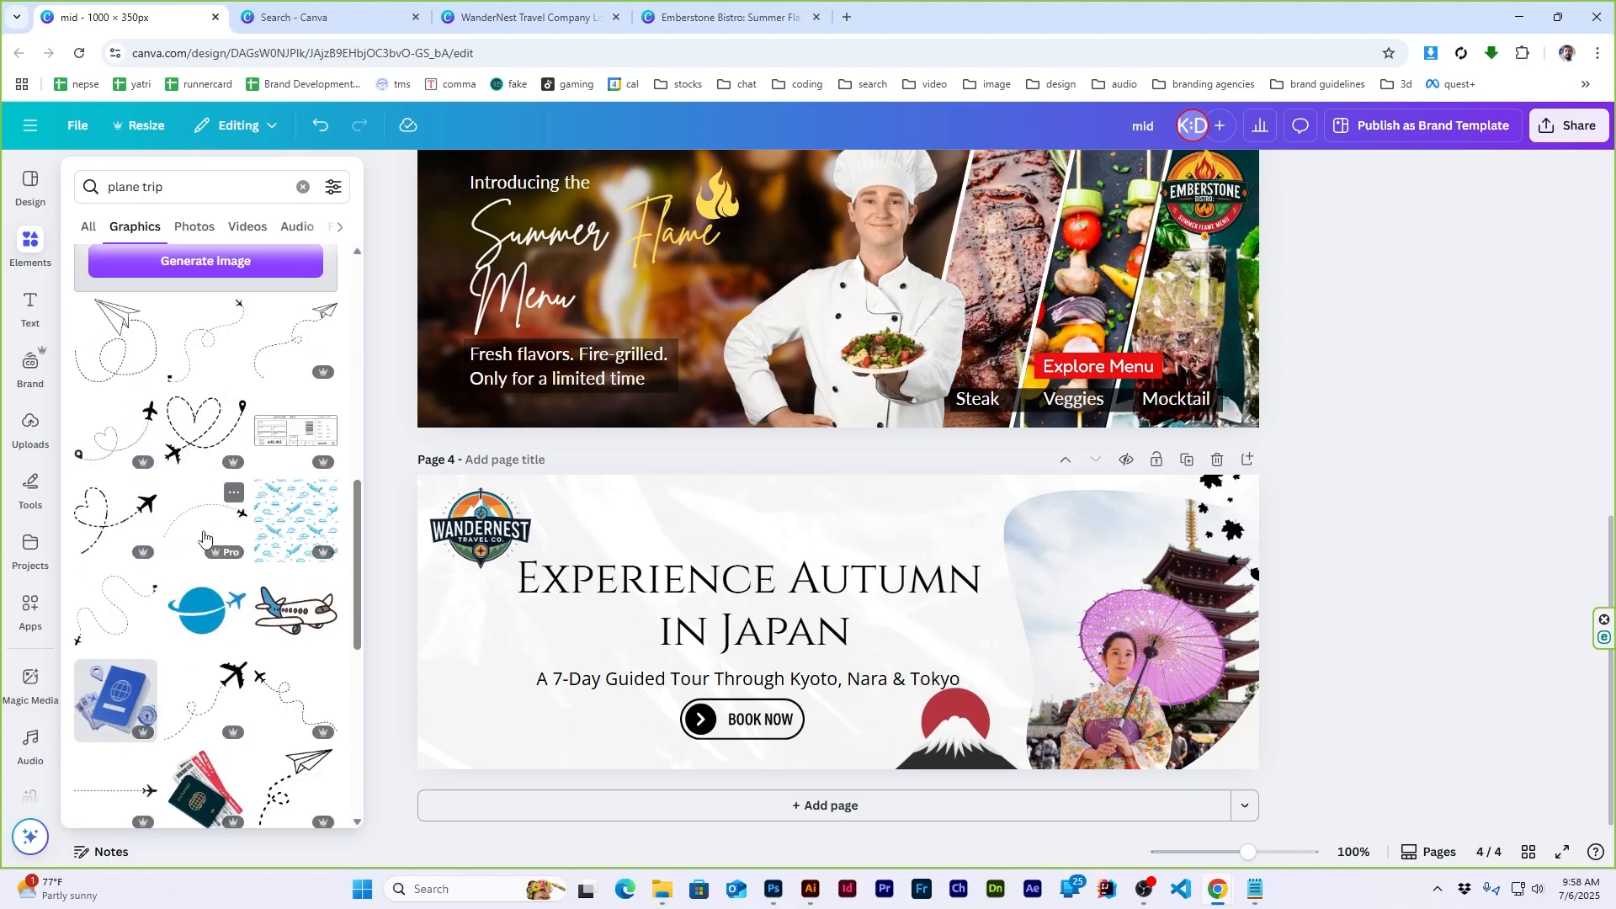
scroll(204, 536, down, 8)
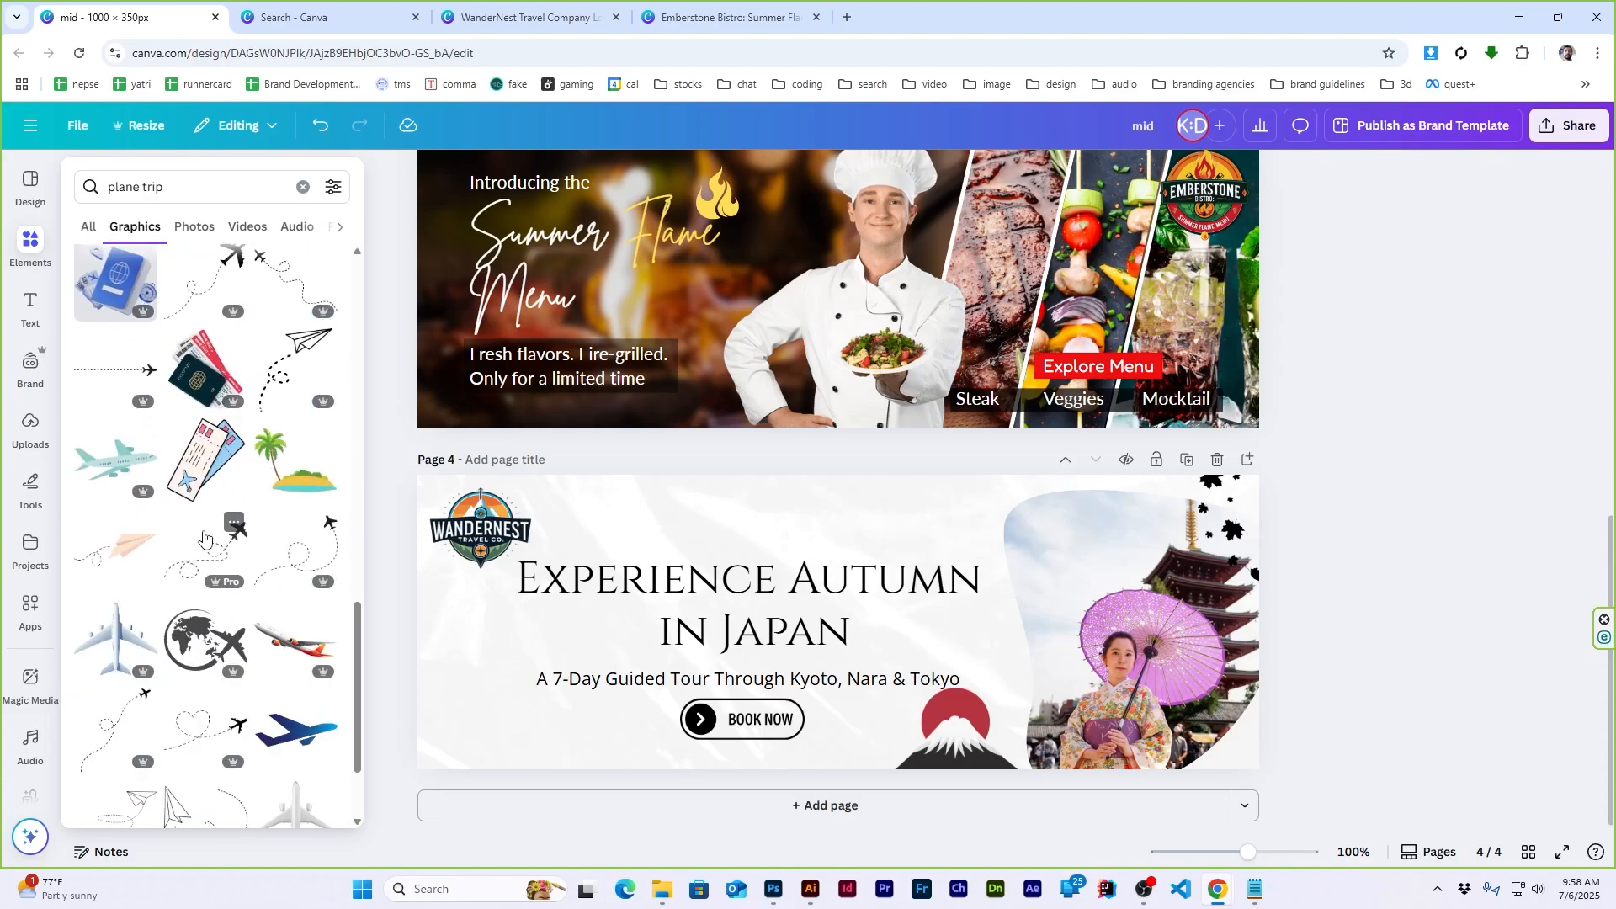
Try a black plane with a dotted heart-shaped trail over the page 4 headline, and remove it again
click(116, 523)
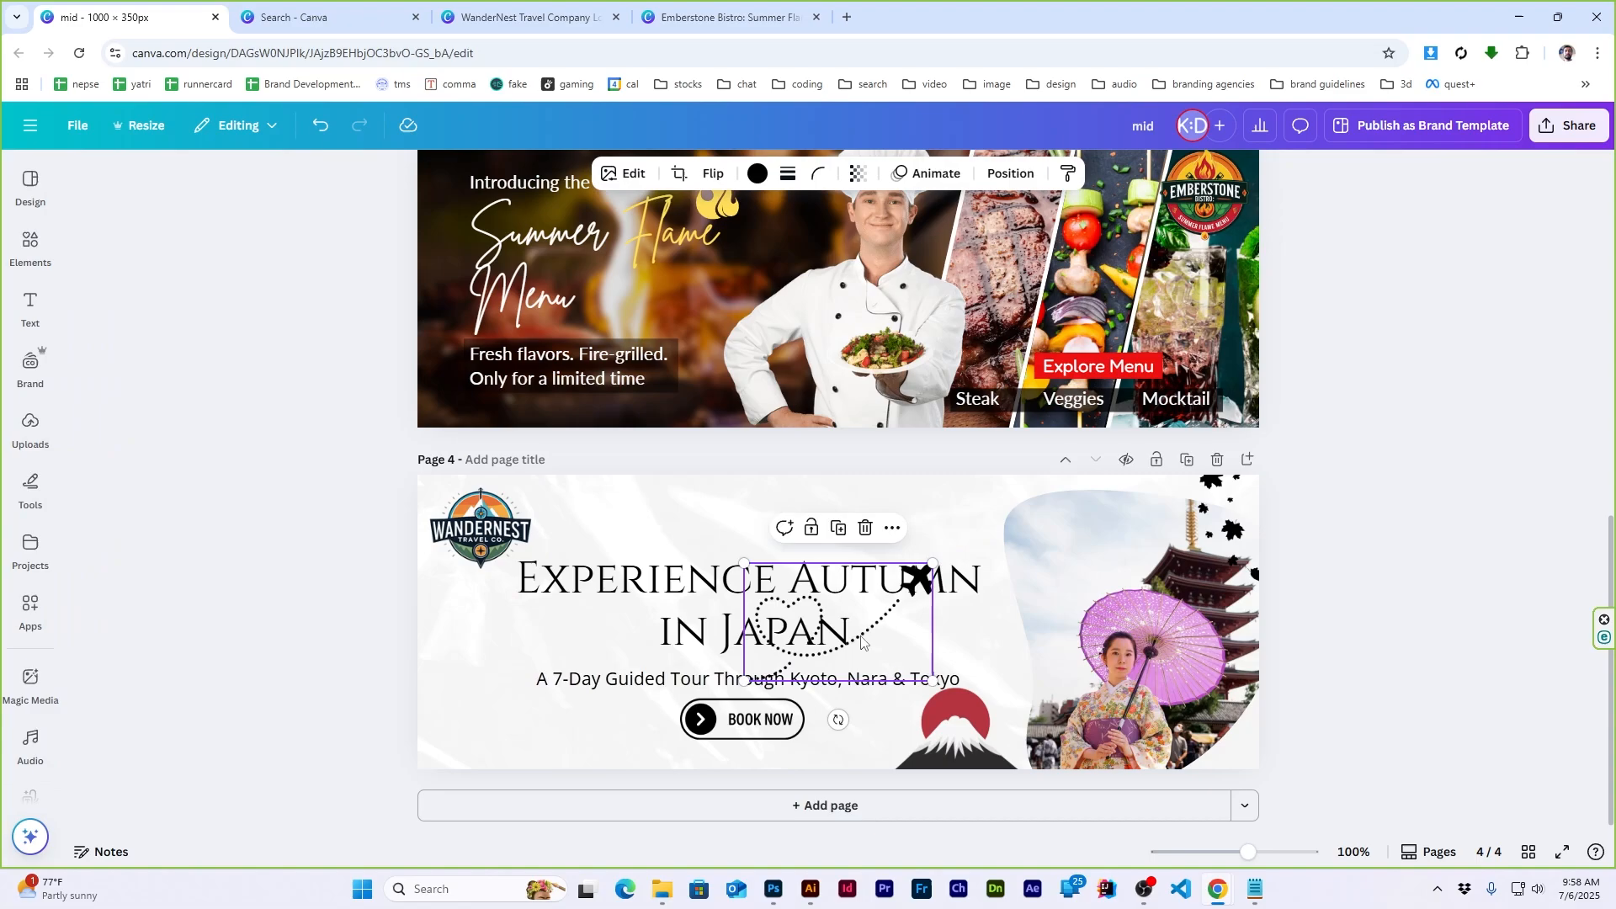
drag(866, 627, 902, 598)
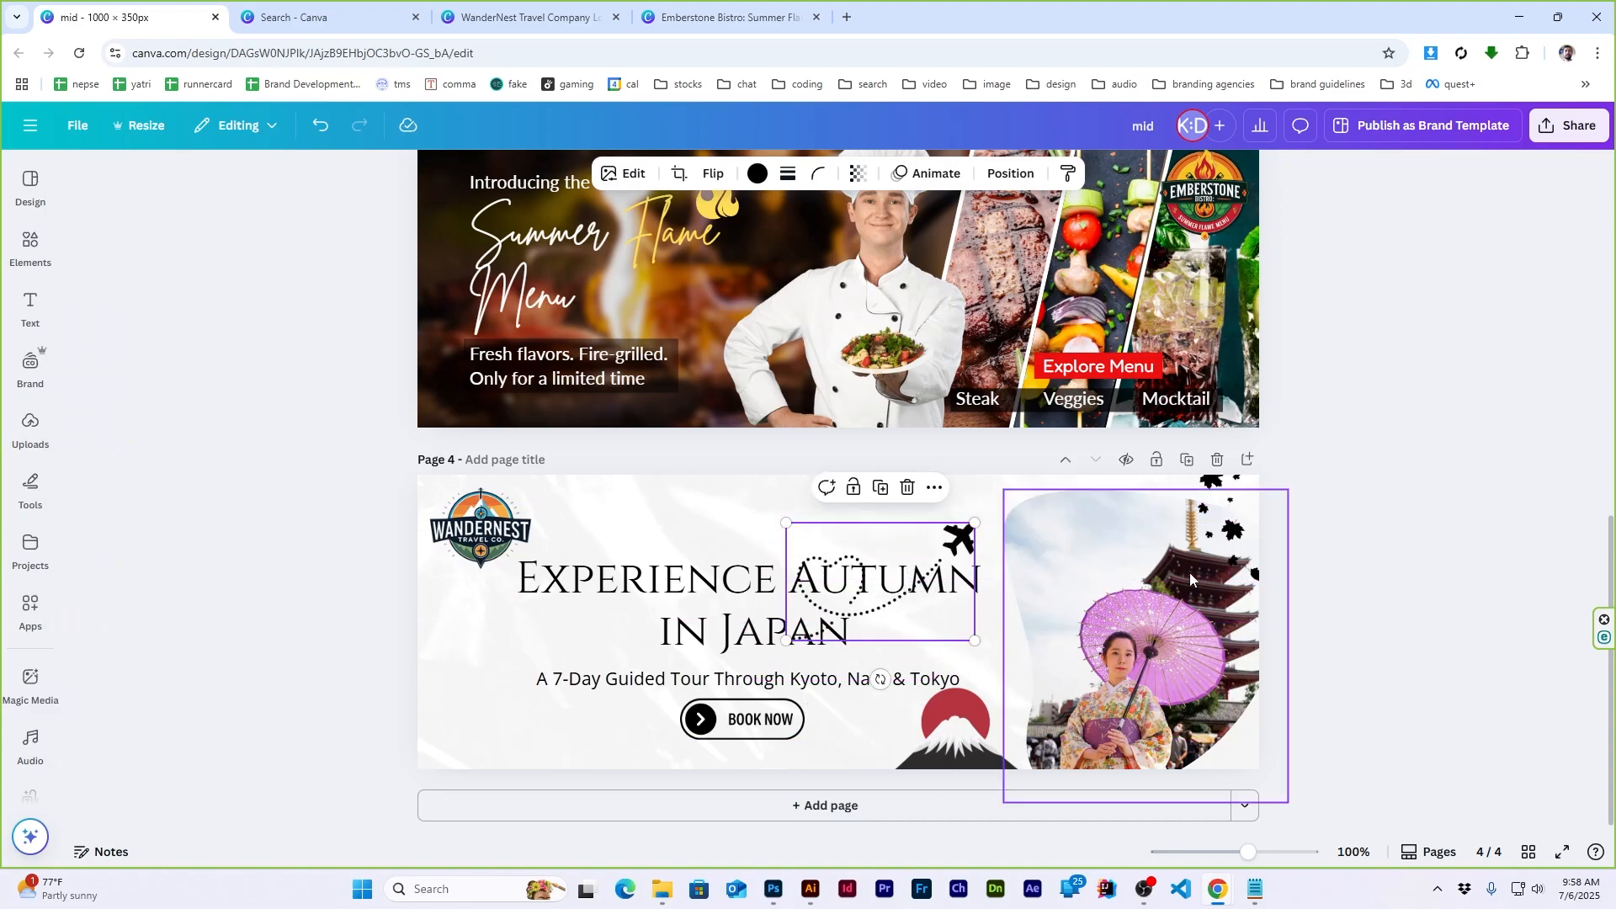
key(Delete)
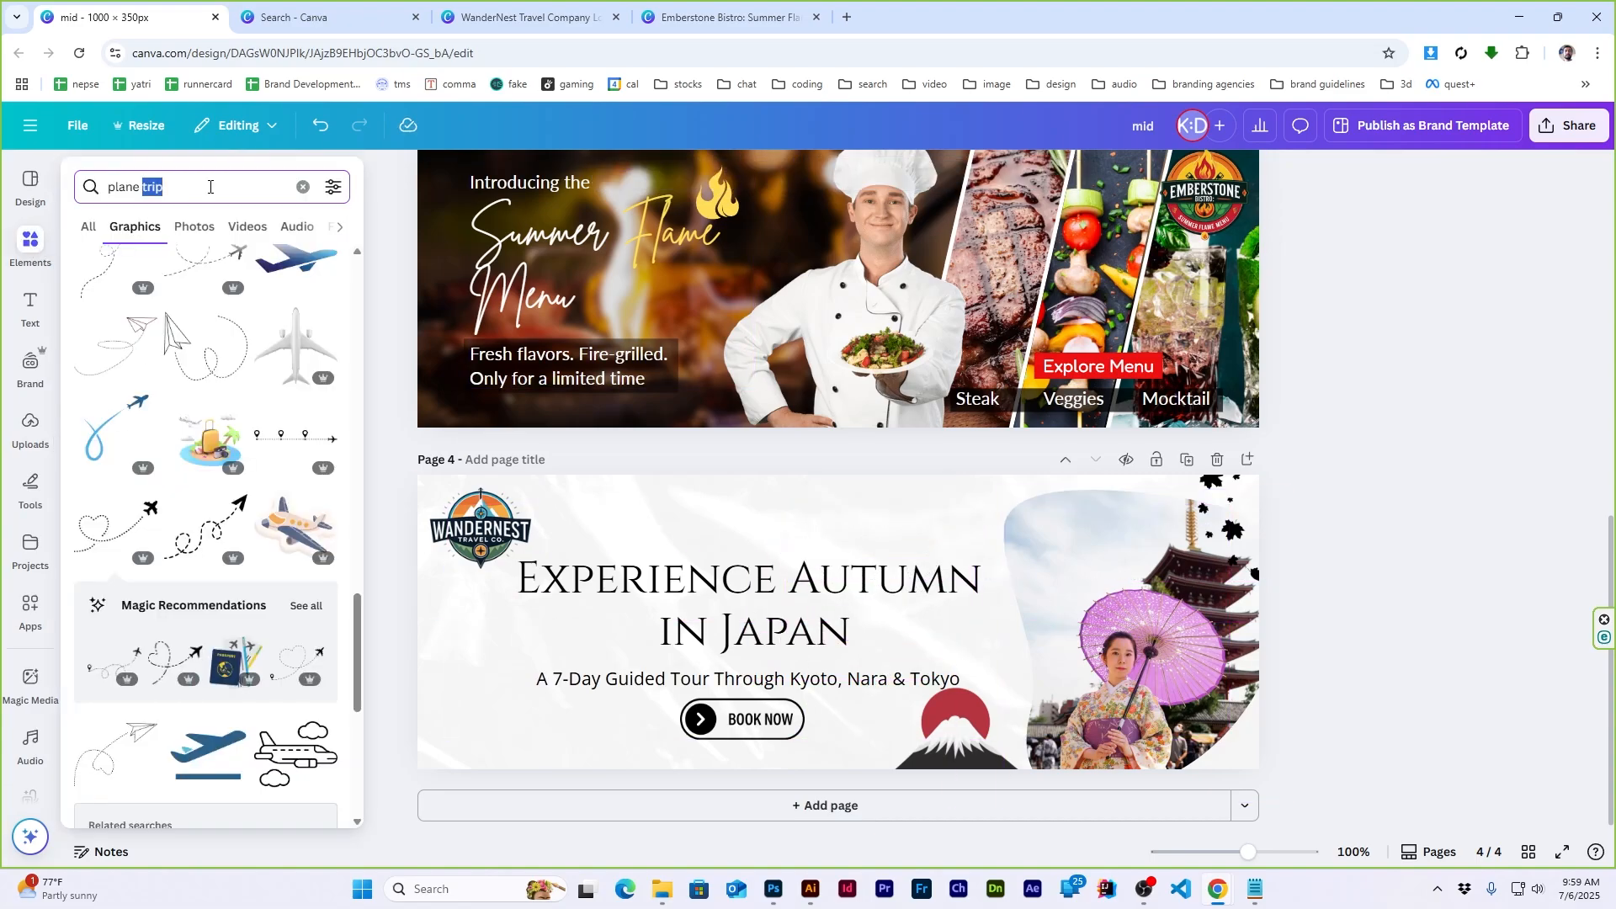
Search the graphics for "plane with heart" and place a black plane with a thin heart trail above the headline, enlarged to about 210 × 152
text(with heart)
key(Return)
click(140, 300)
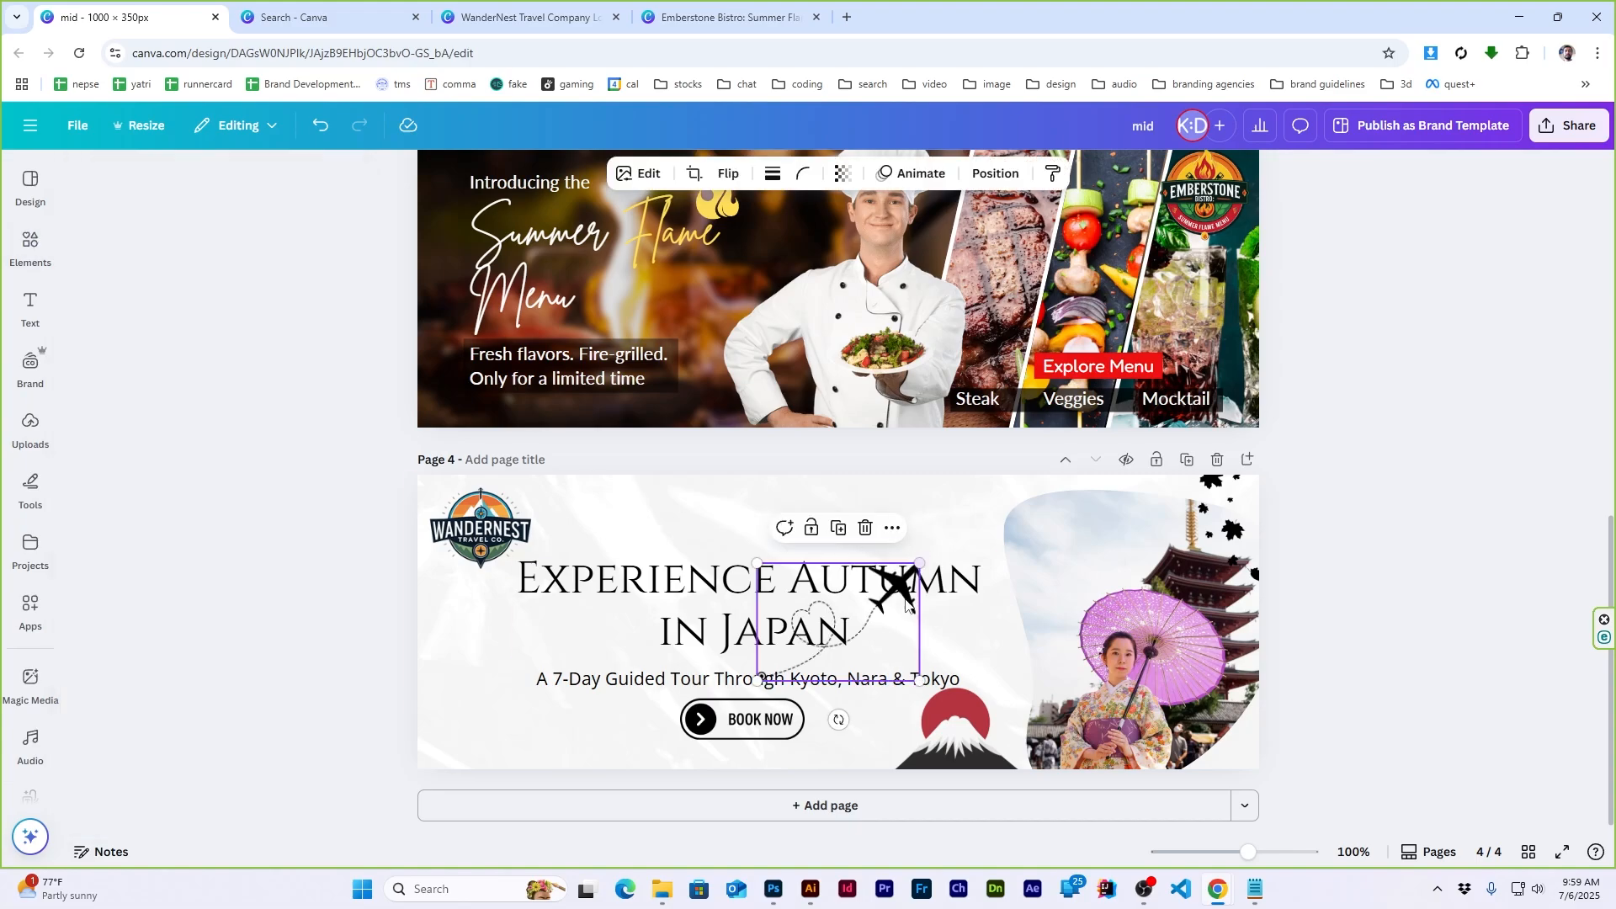
drag(905, 603, 968, 511)
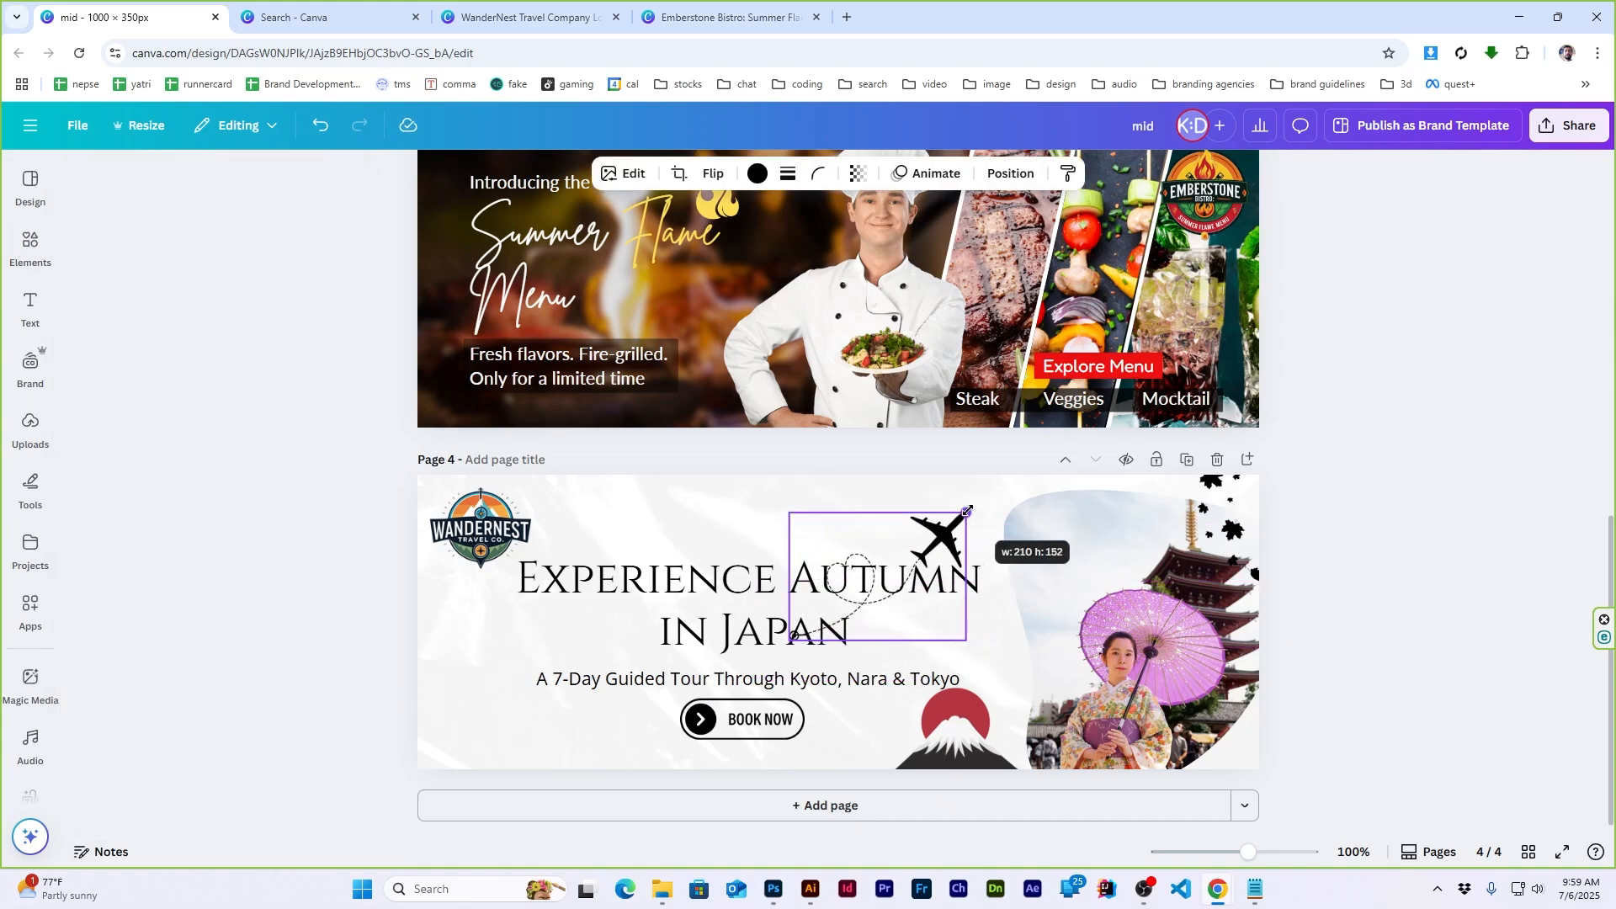
click(1335, 468)
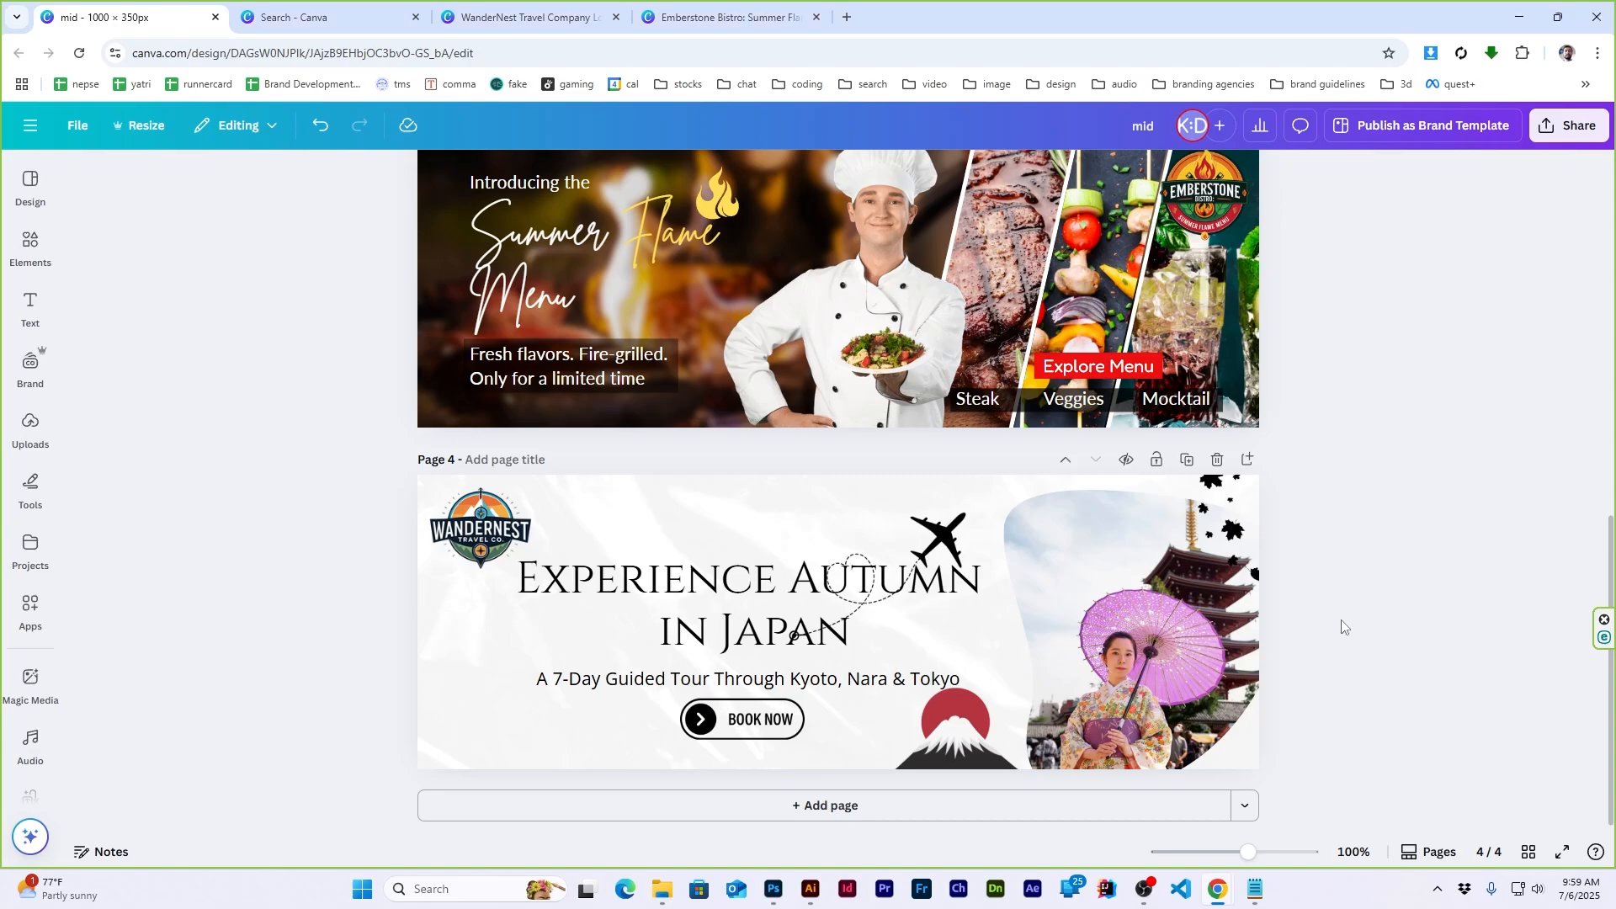
Switch to Notepad and review the content, copy notes and visual style in the WanderNest travel brief
click(662, 648)
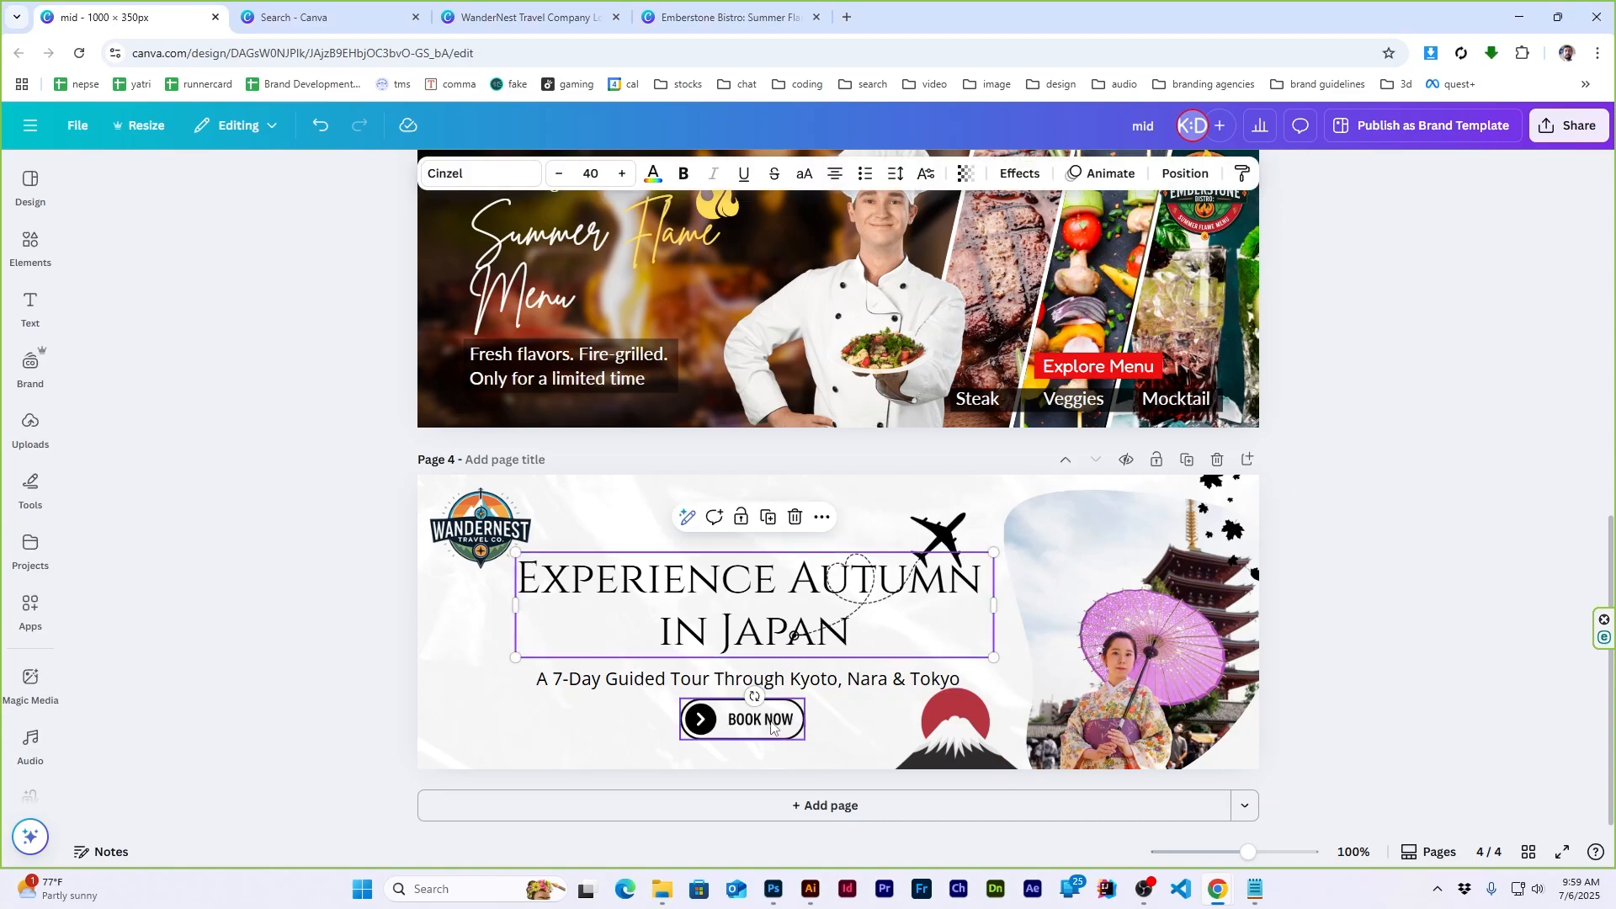
key(alt+Tab)
scroll(533, 459, down, 3)
scroll(317, 602, up, 11)
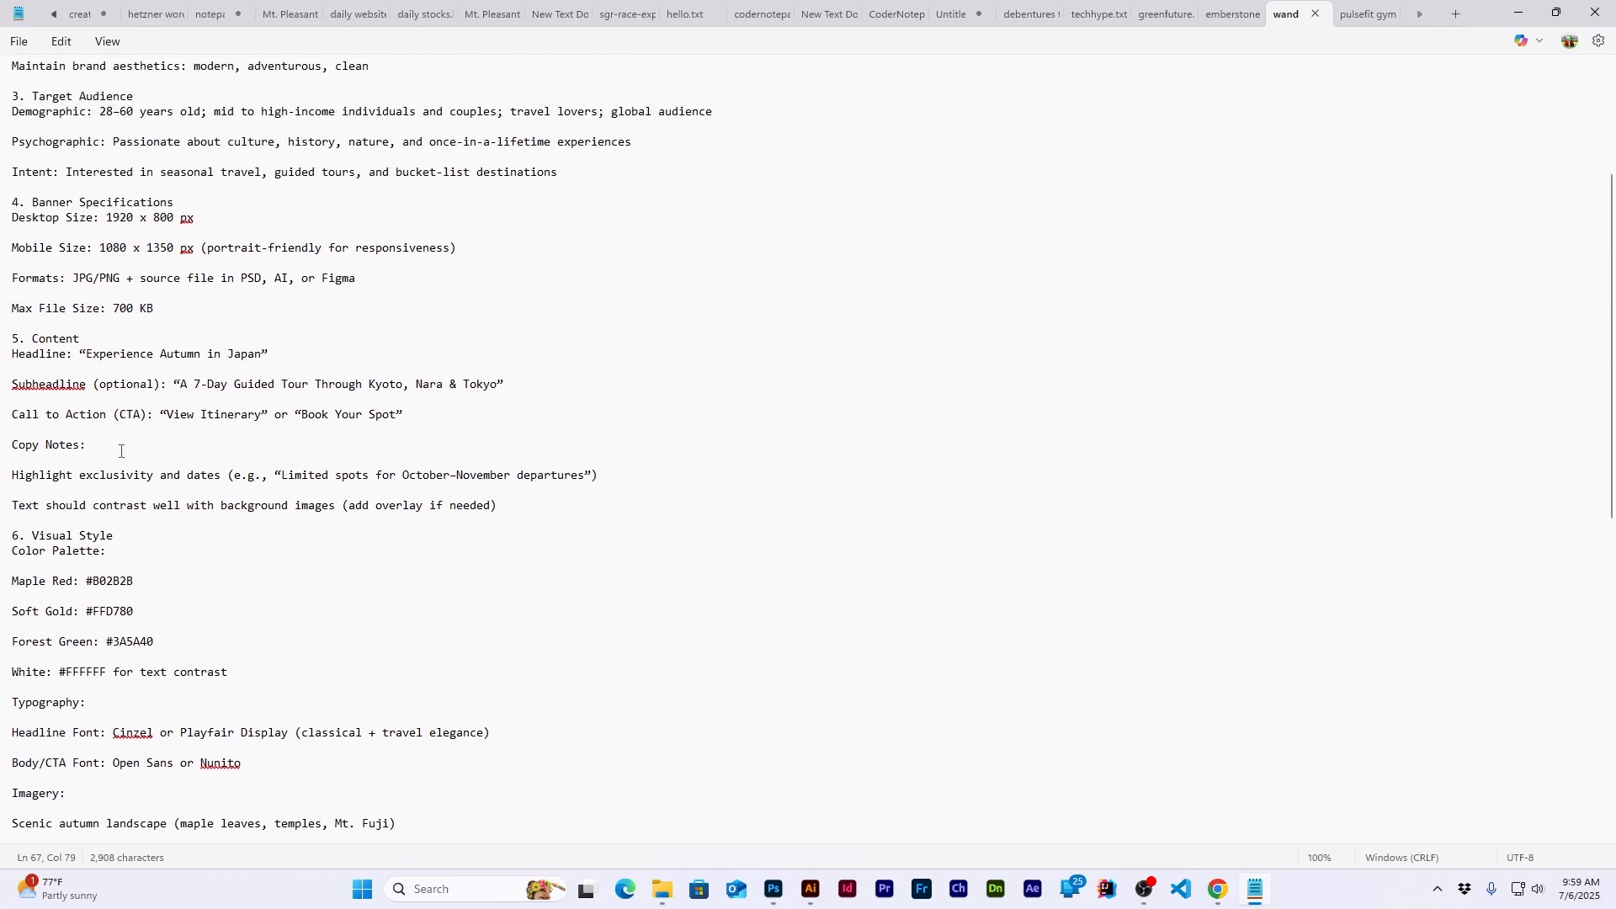
scroll(120, 451, up, 5)
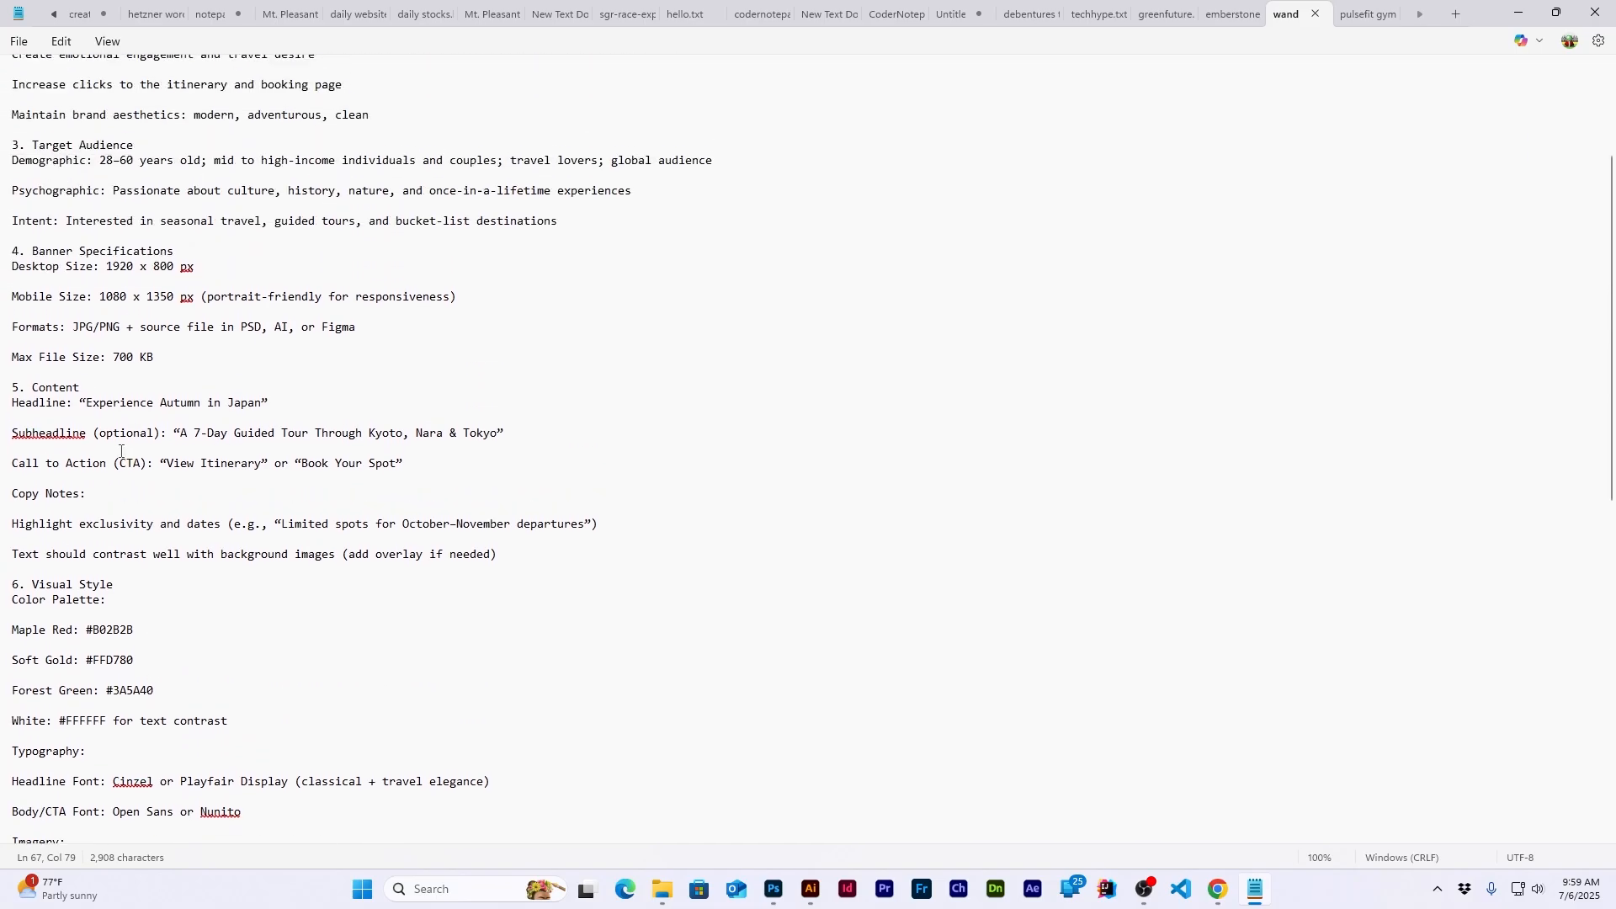
click(1595, 13)
Centre-align the subheadline and Book Now button with the headline, and move the plane graphic slightly up and to the left
shift+click(657, 677)
shift+click(780, 703)
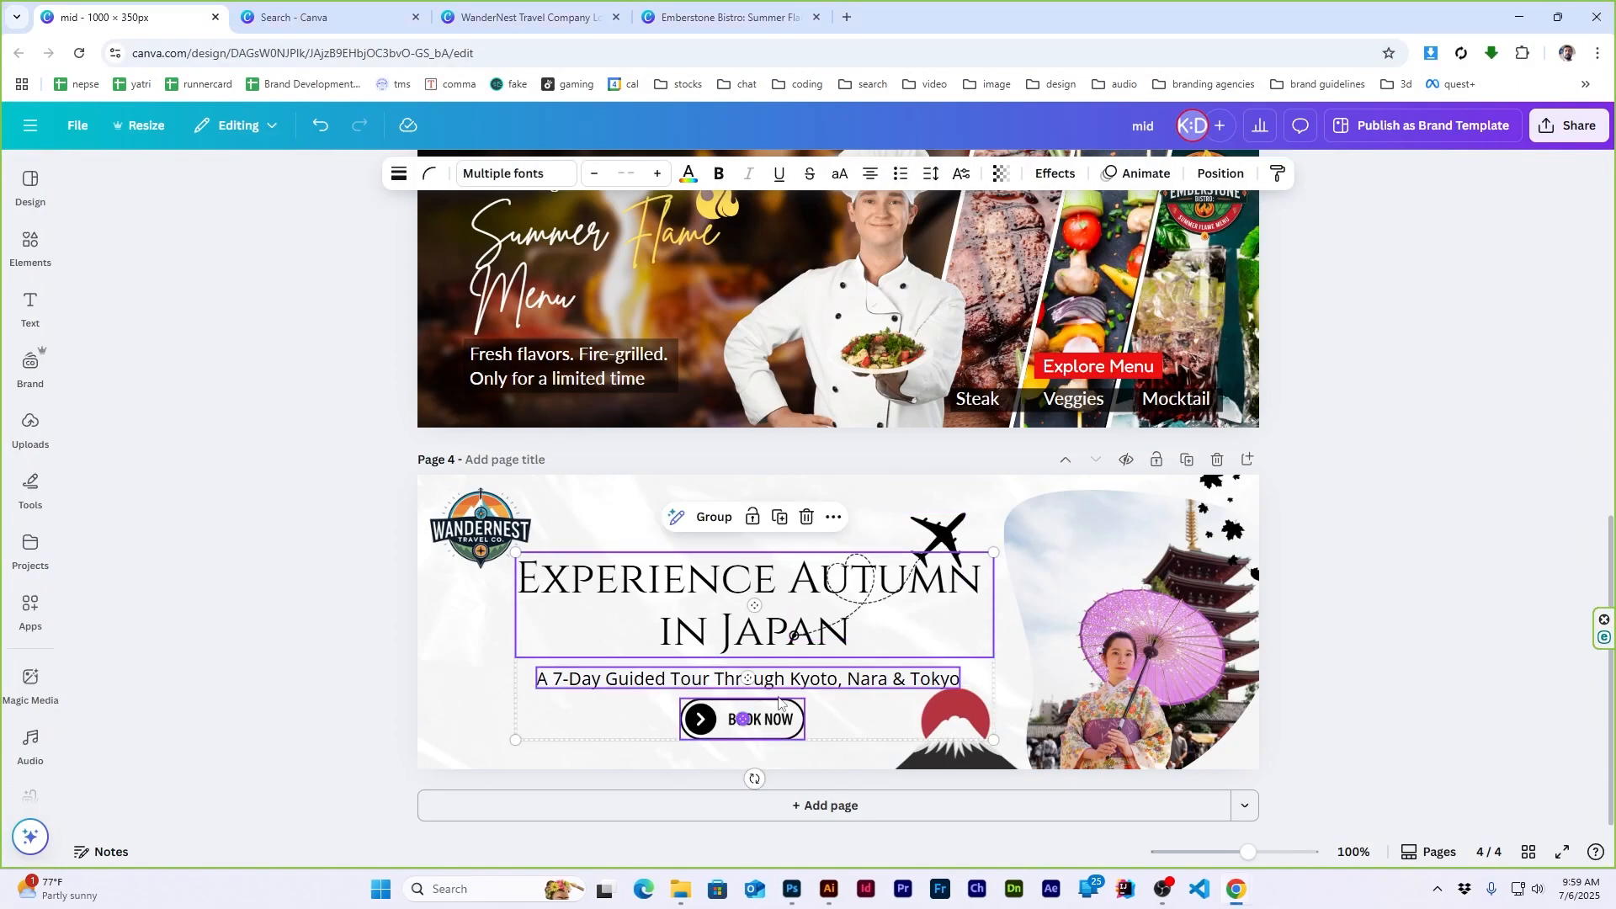
click(1209, 174)
click(262, 431)
key(Escape)
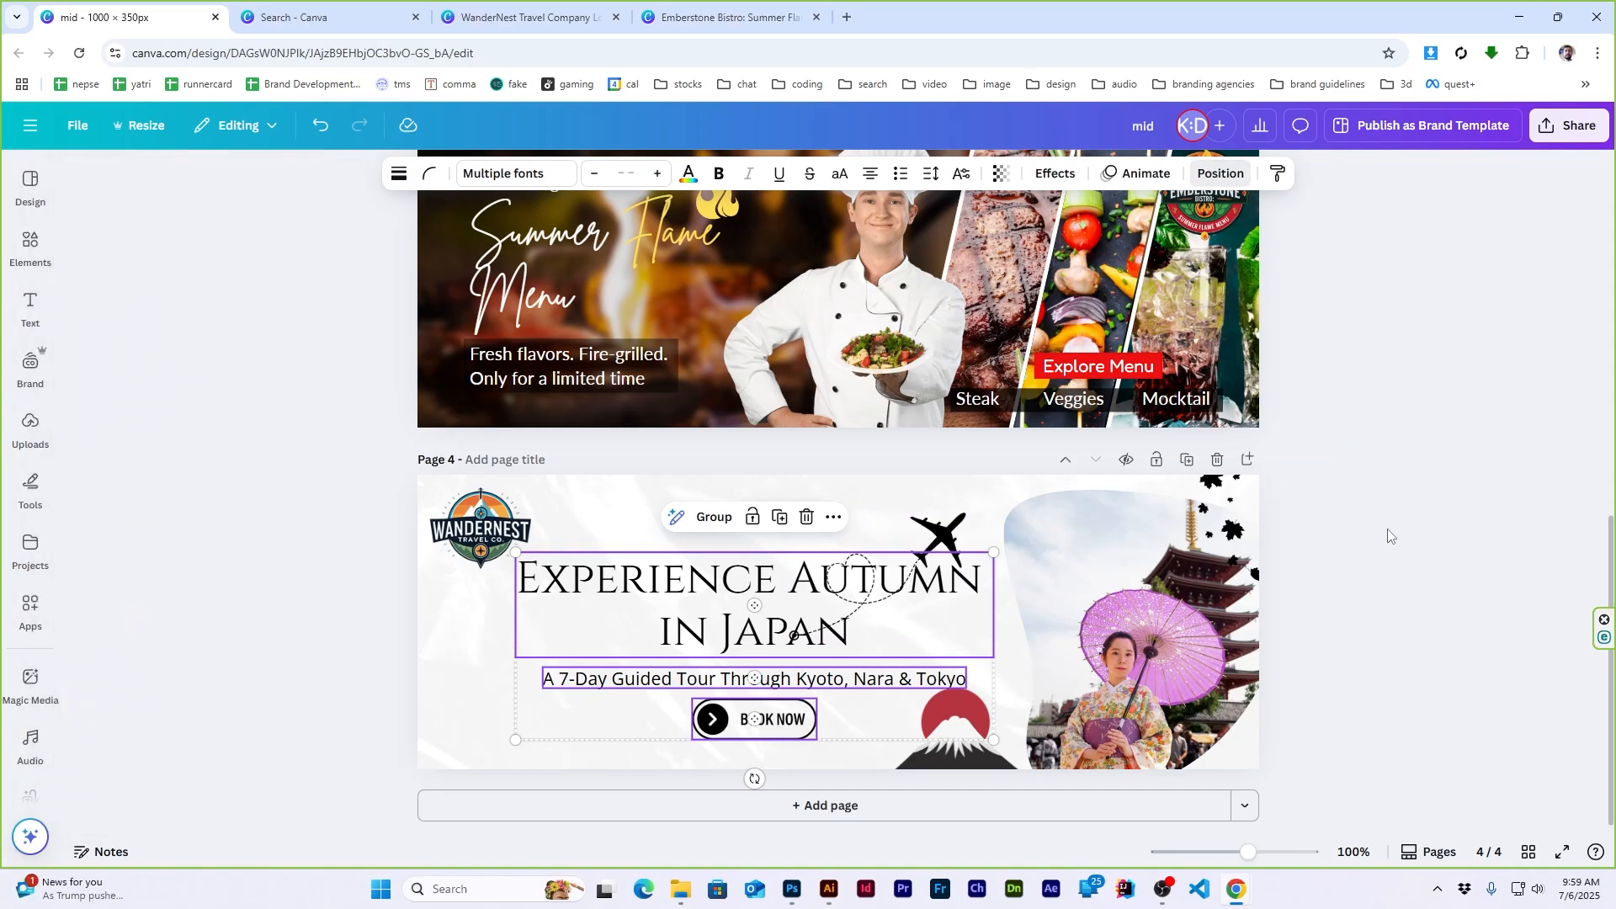
key(Escape)
drag(926, 556, 921, 516)
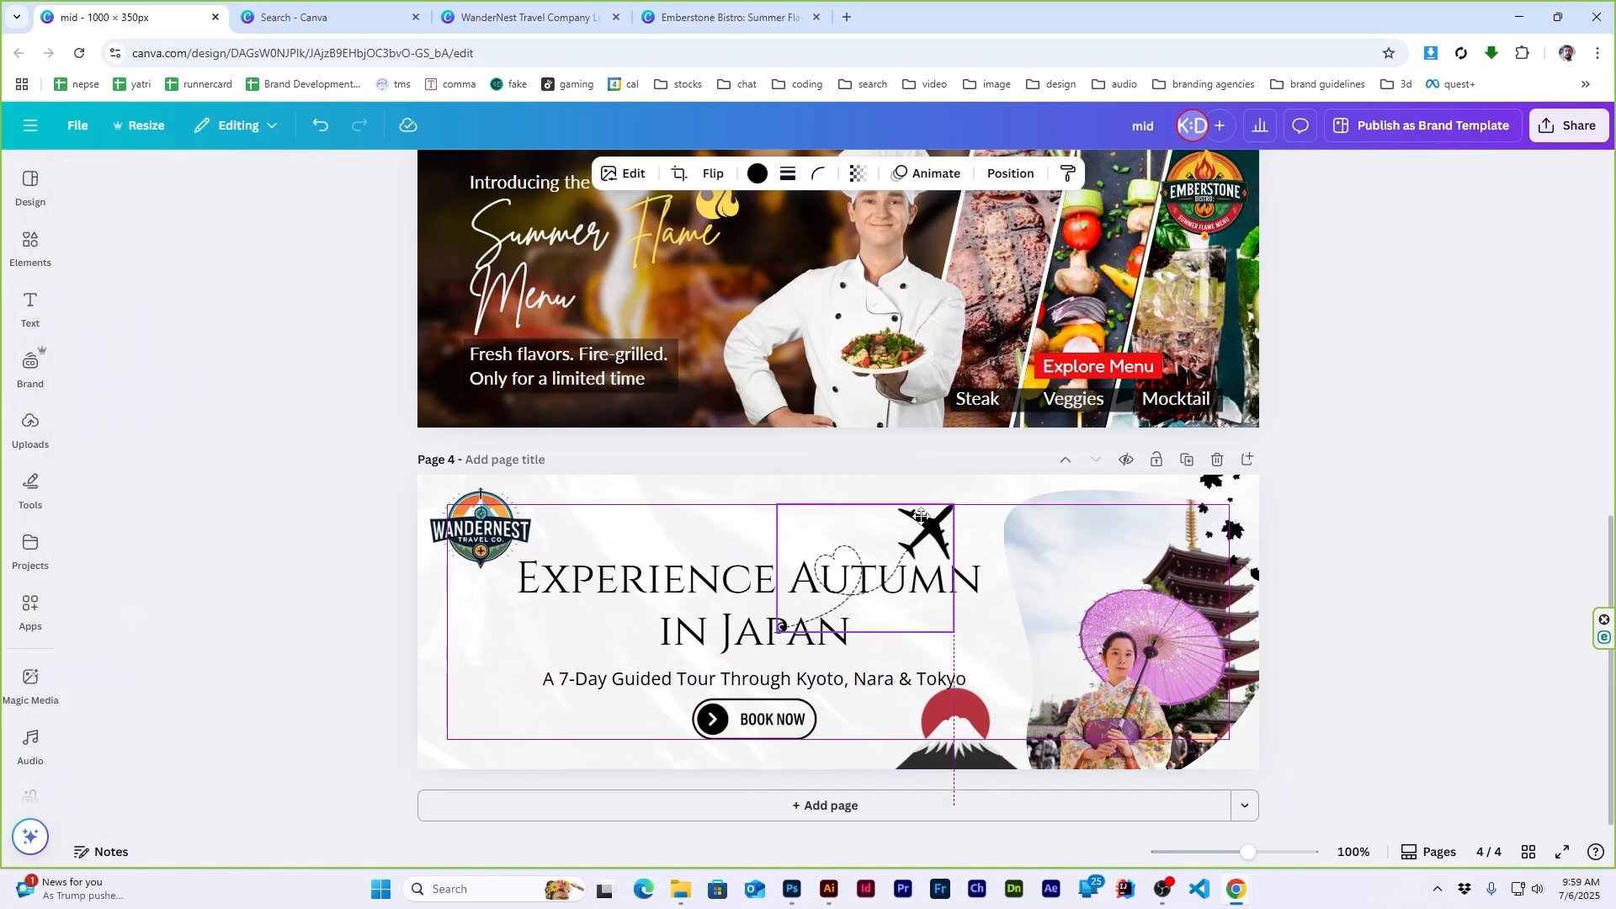
Recolour the word "Japan" in the headline with the red sampled from the Mt Fuji graphic's sun
click(747, 637)
double_click(748, 637)
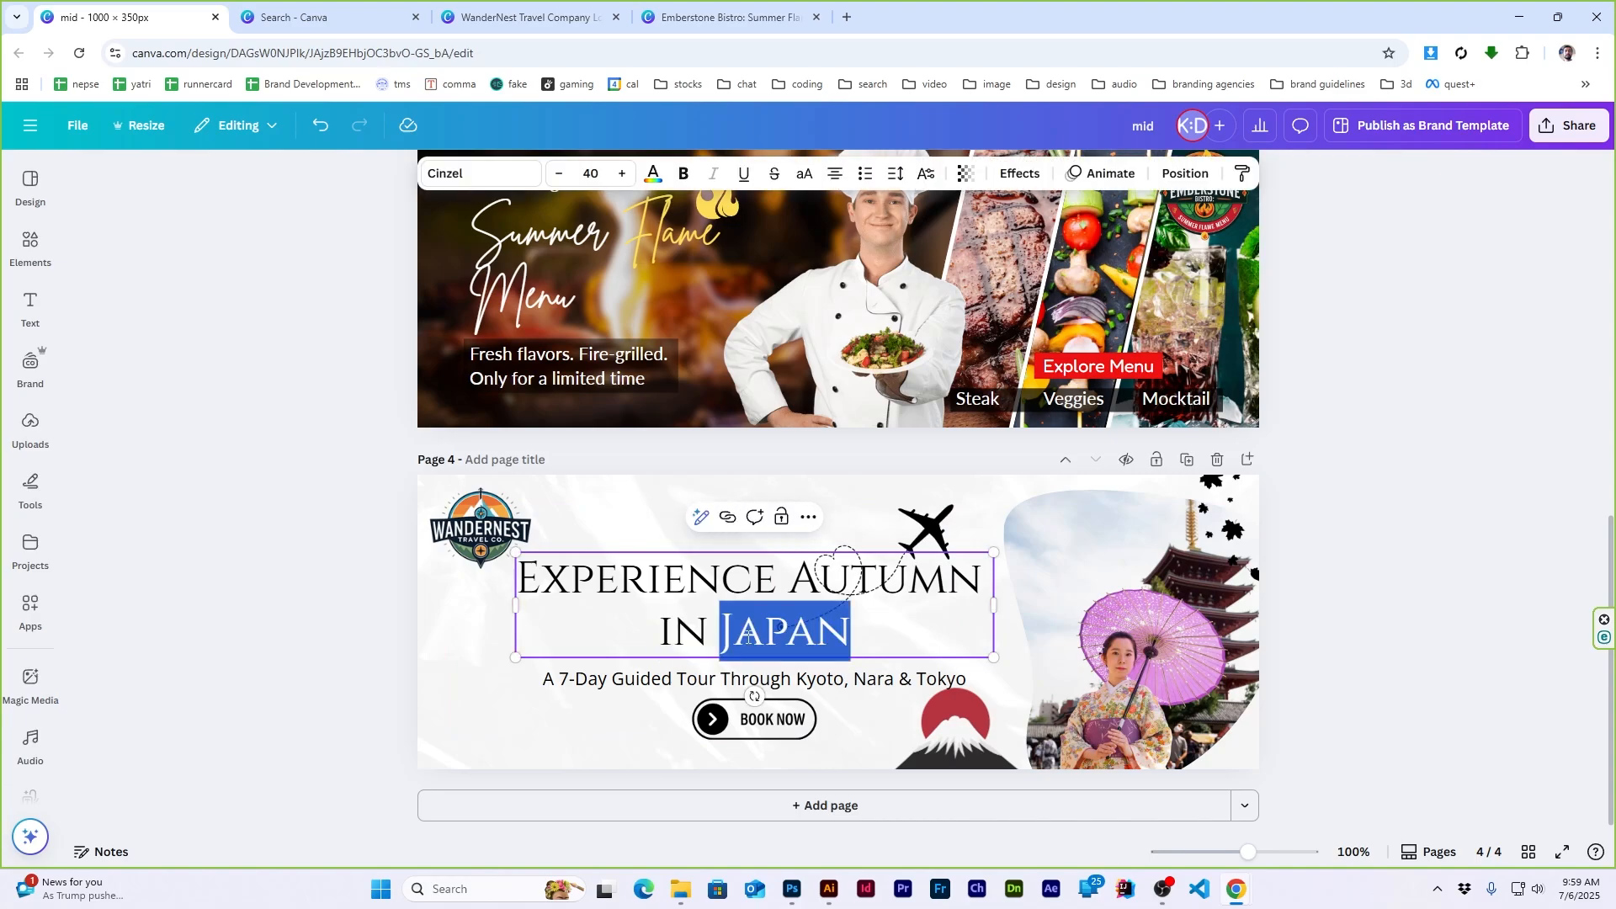
click(653, 174)
click(90, 307)
click(306, 491)
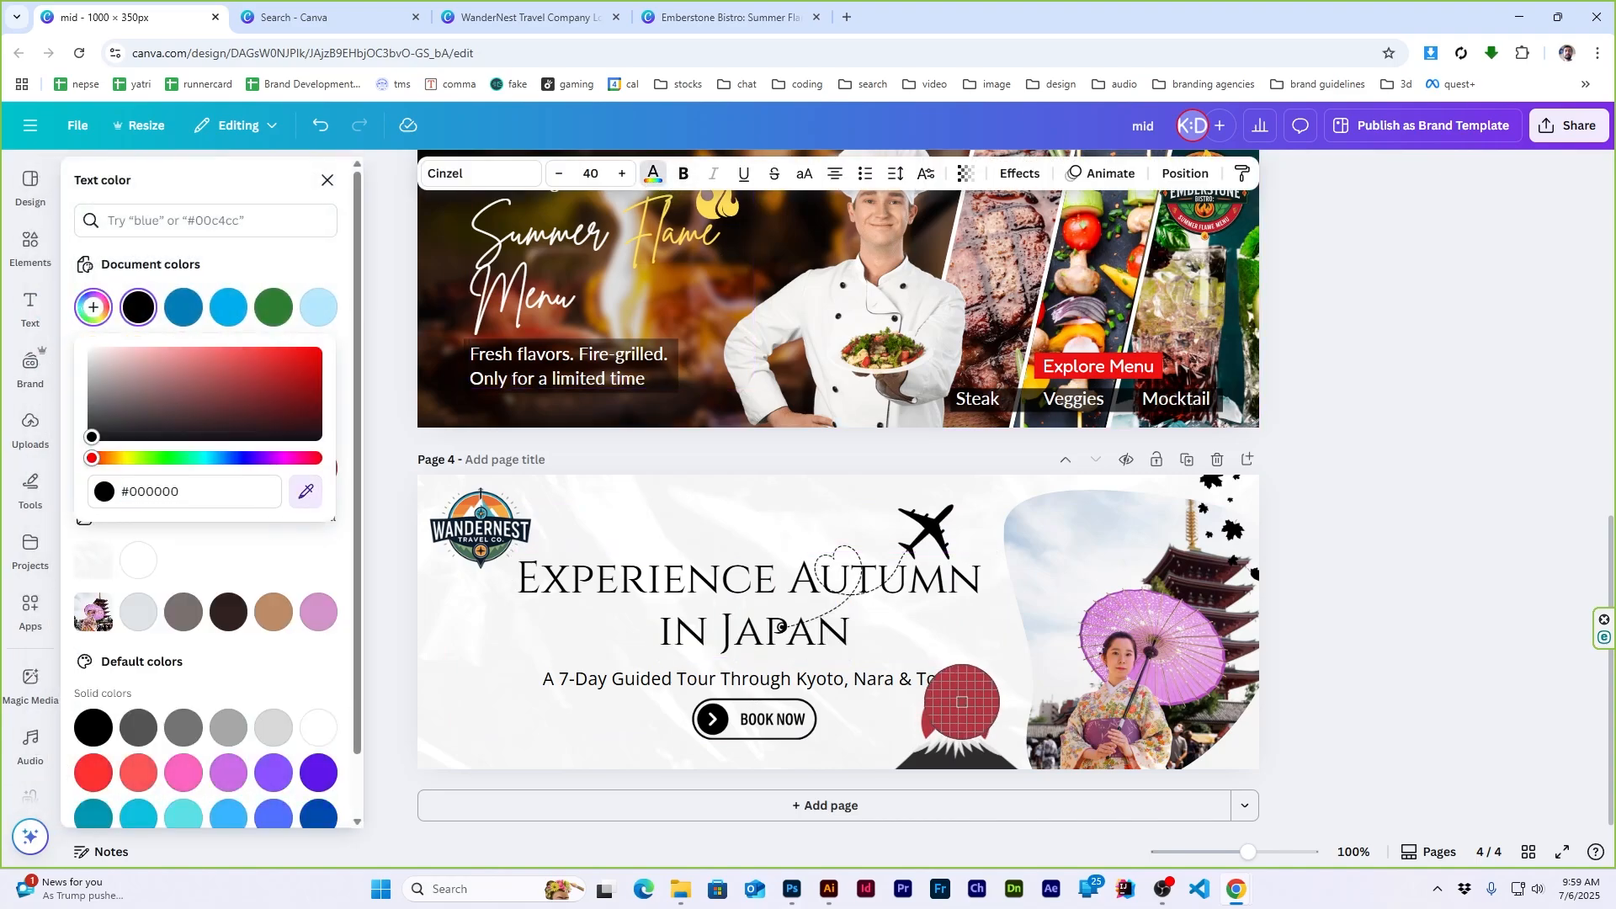
click(955, 711)
click(1338, 527)
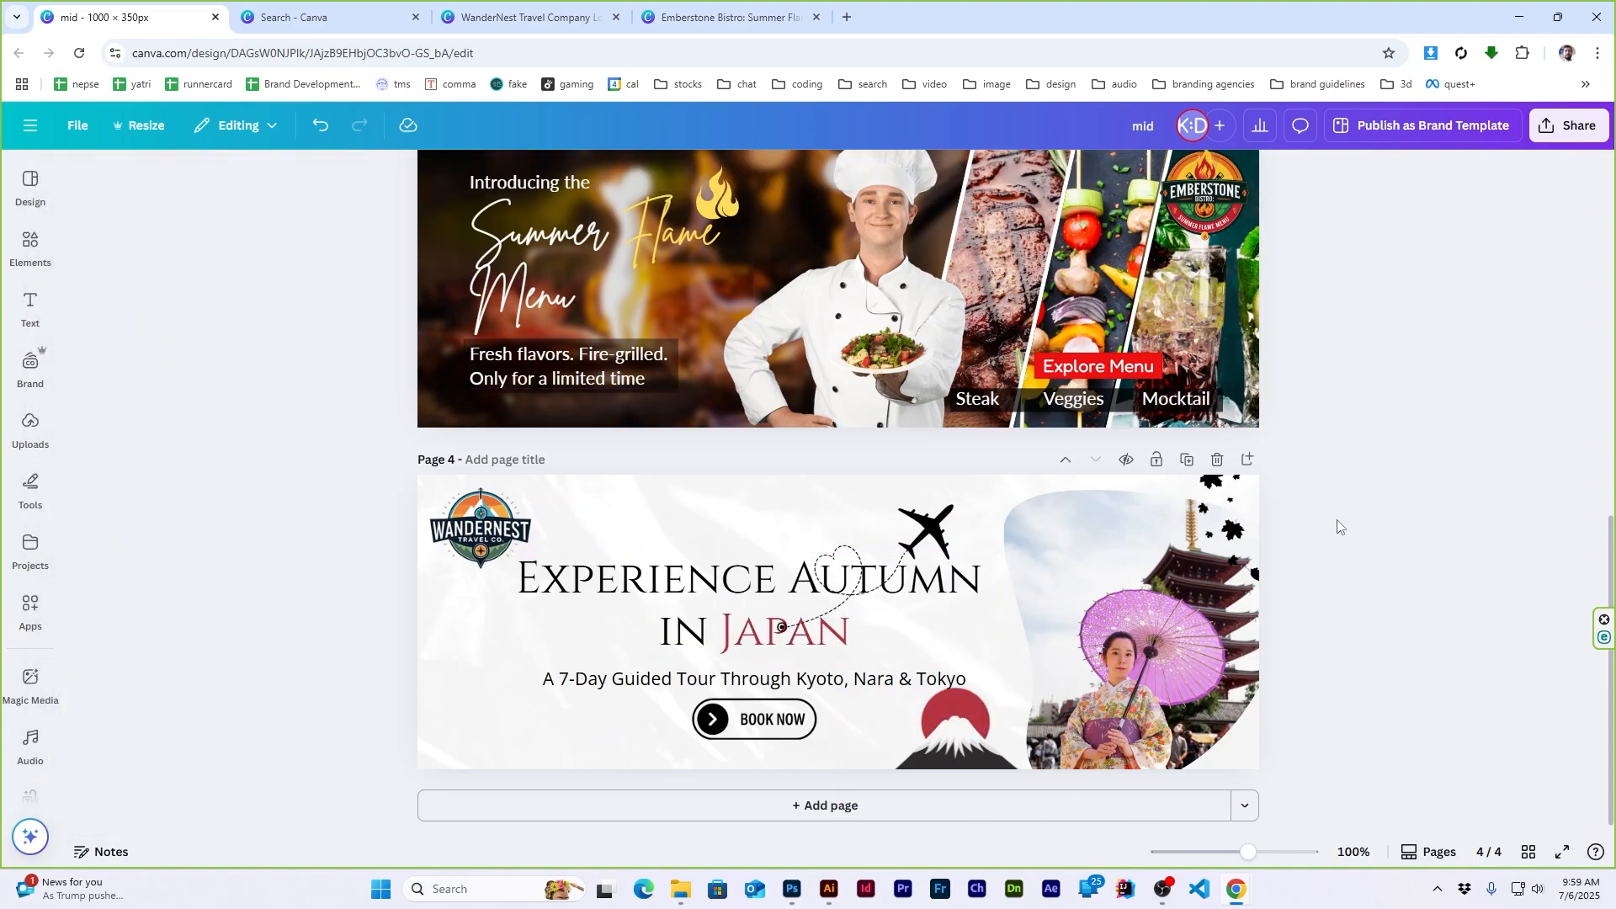
Enlarge and reposition the kimono photo inside its frame, and adjust the maple leaves at the banner's upper-right corner
double_click(1133, 685)
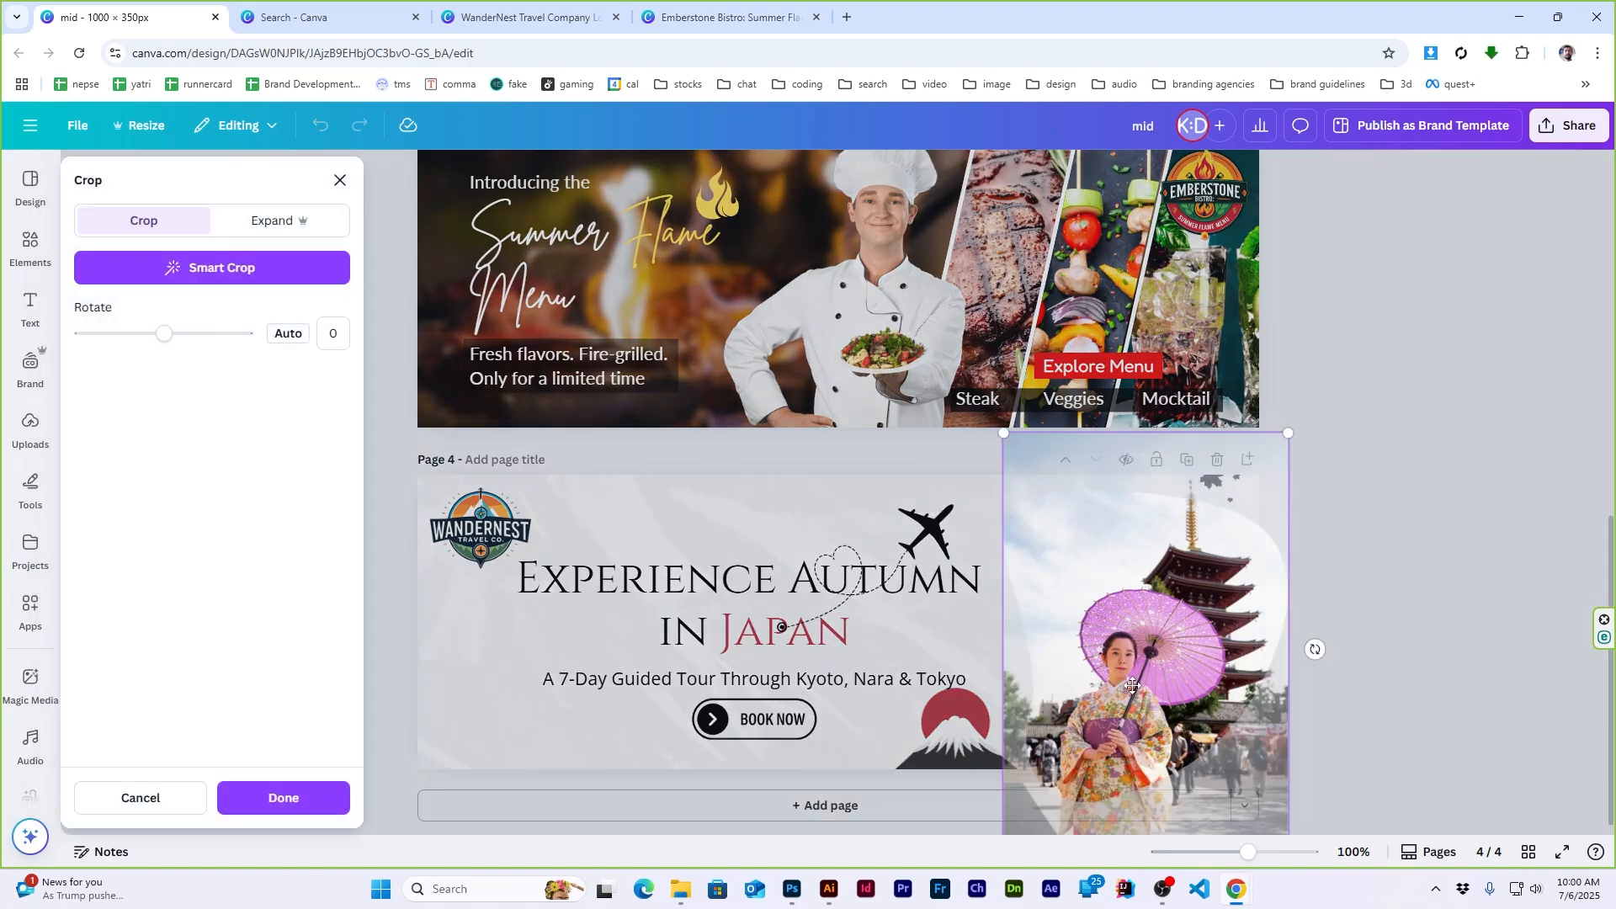
drag(1274, 441, 1344, 390)
drag(1173, 648, 1152, 641)
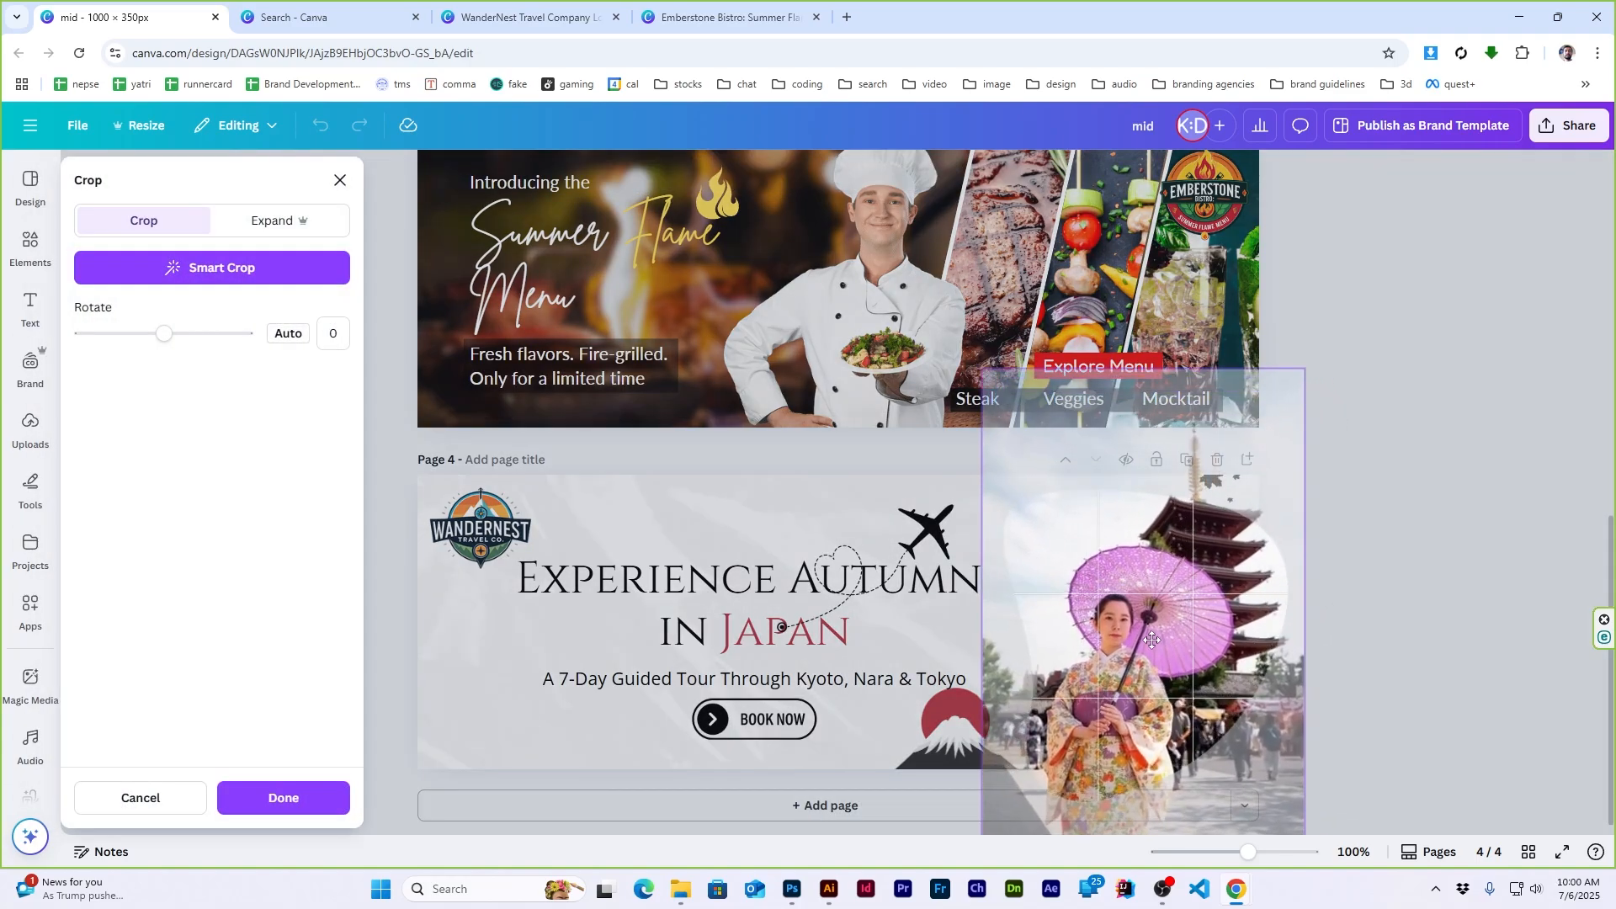
click(1419, 360)
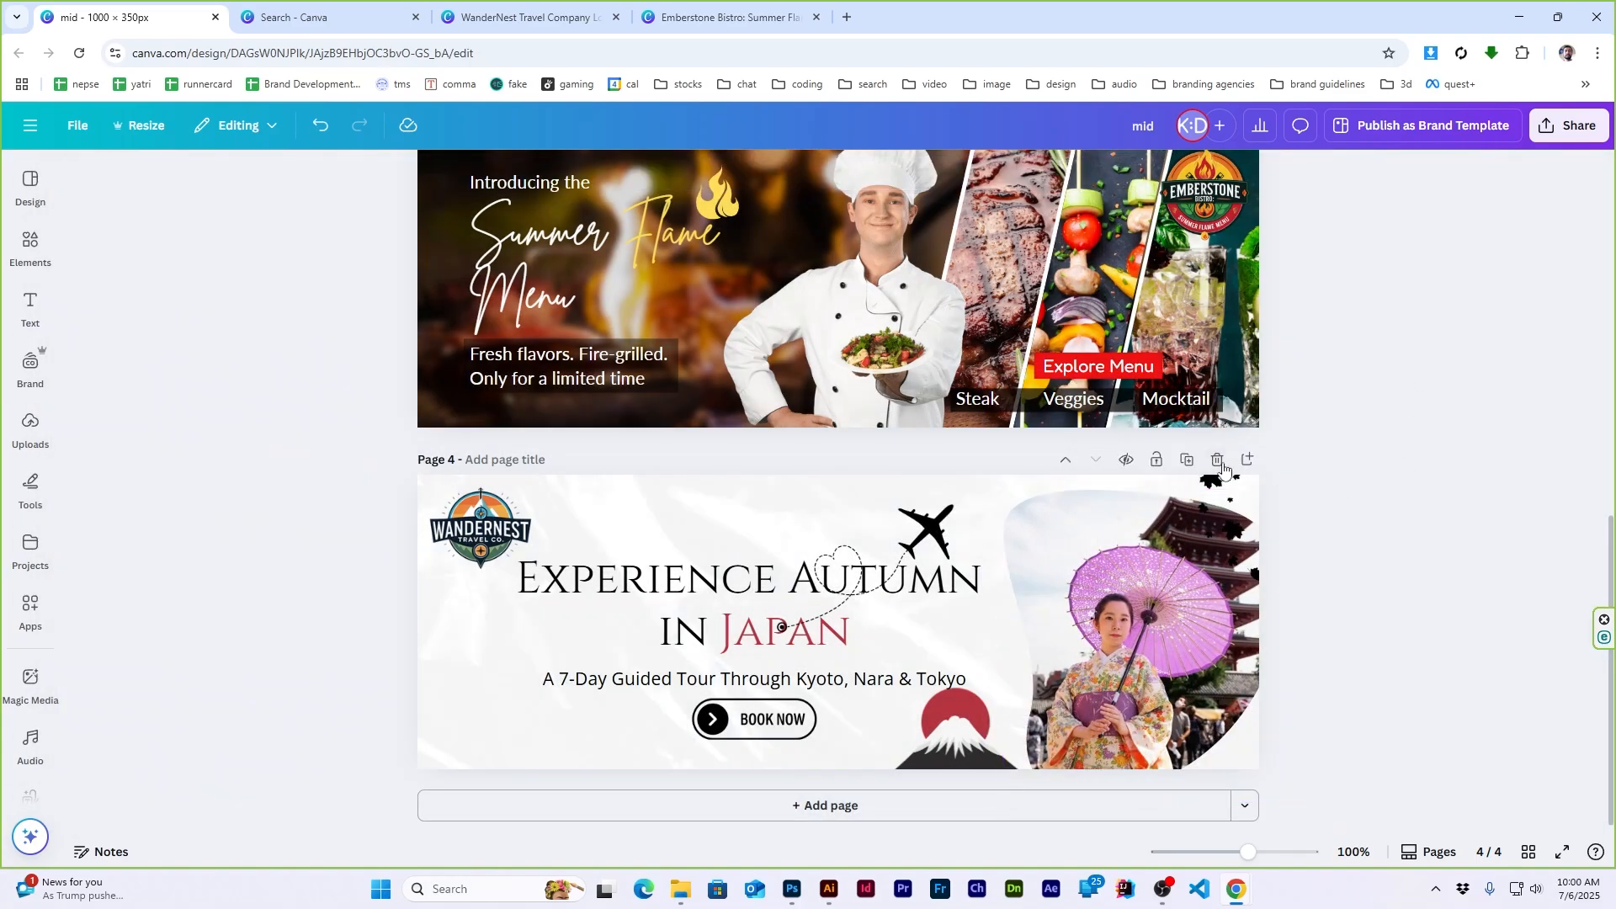
drag(1225, 488, 1214, 496)
drag(1174, 488, 1234, 493)
click(1394, 491)
Add a blank page 5, and open the pulsefit gym.txt brief from the web banner briefs folder in a maximized window
click(861, 808)
click(681, 890)
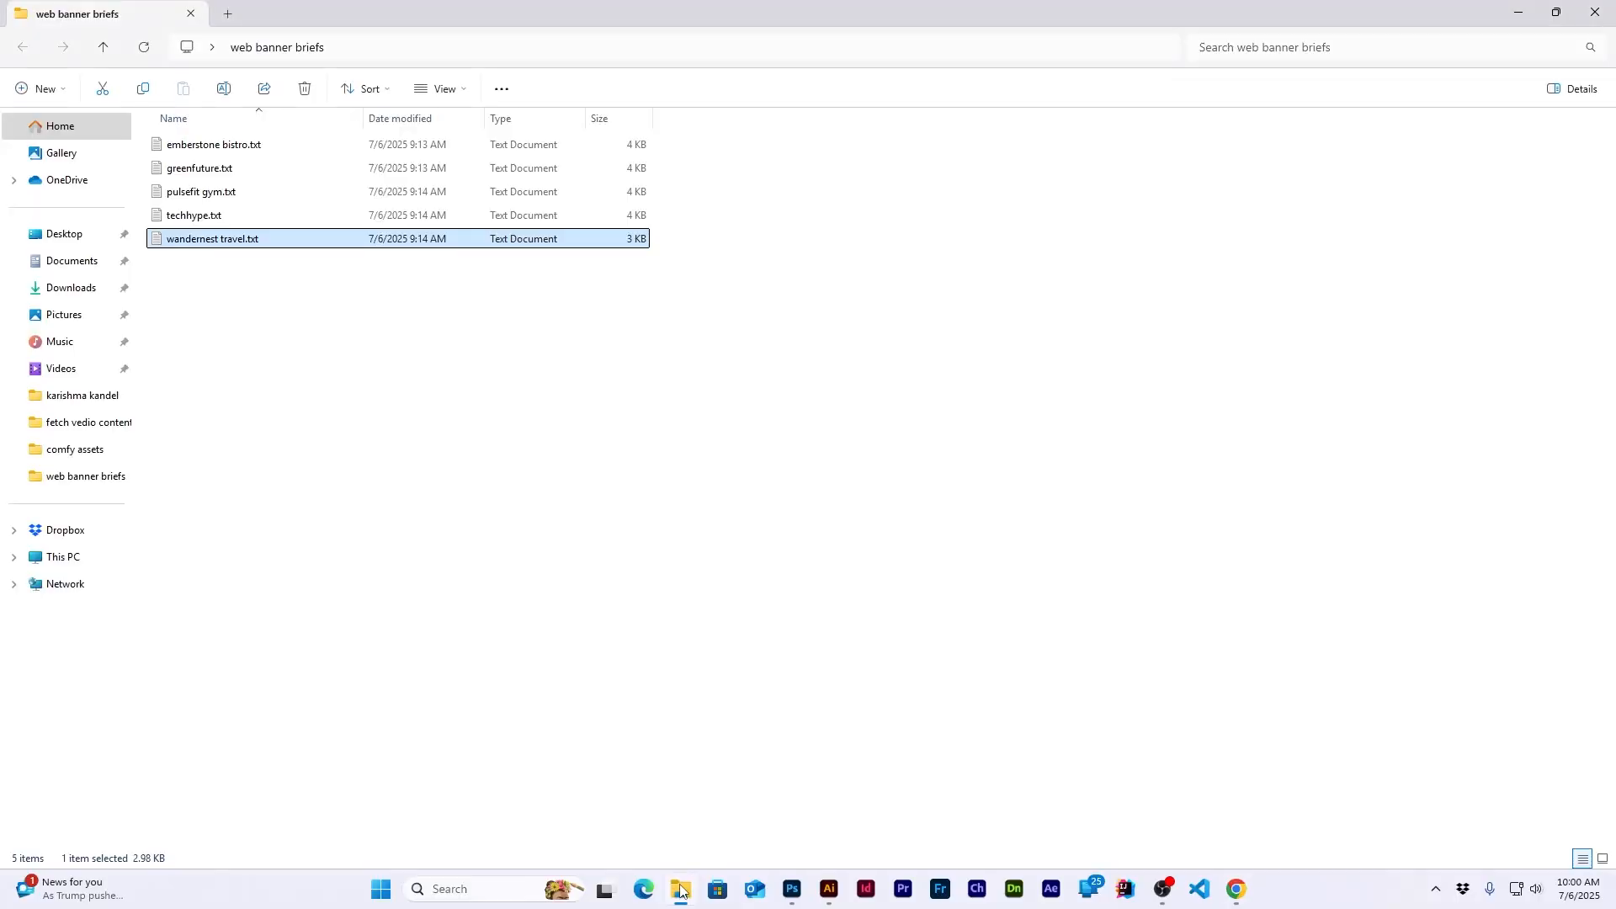
double_click(192, 191)
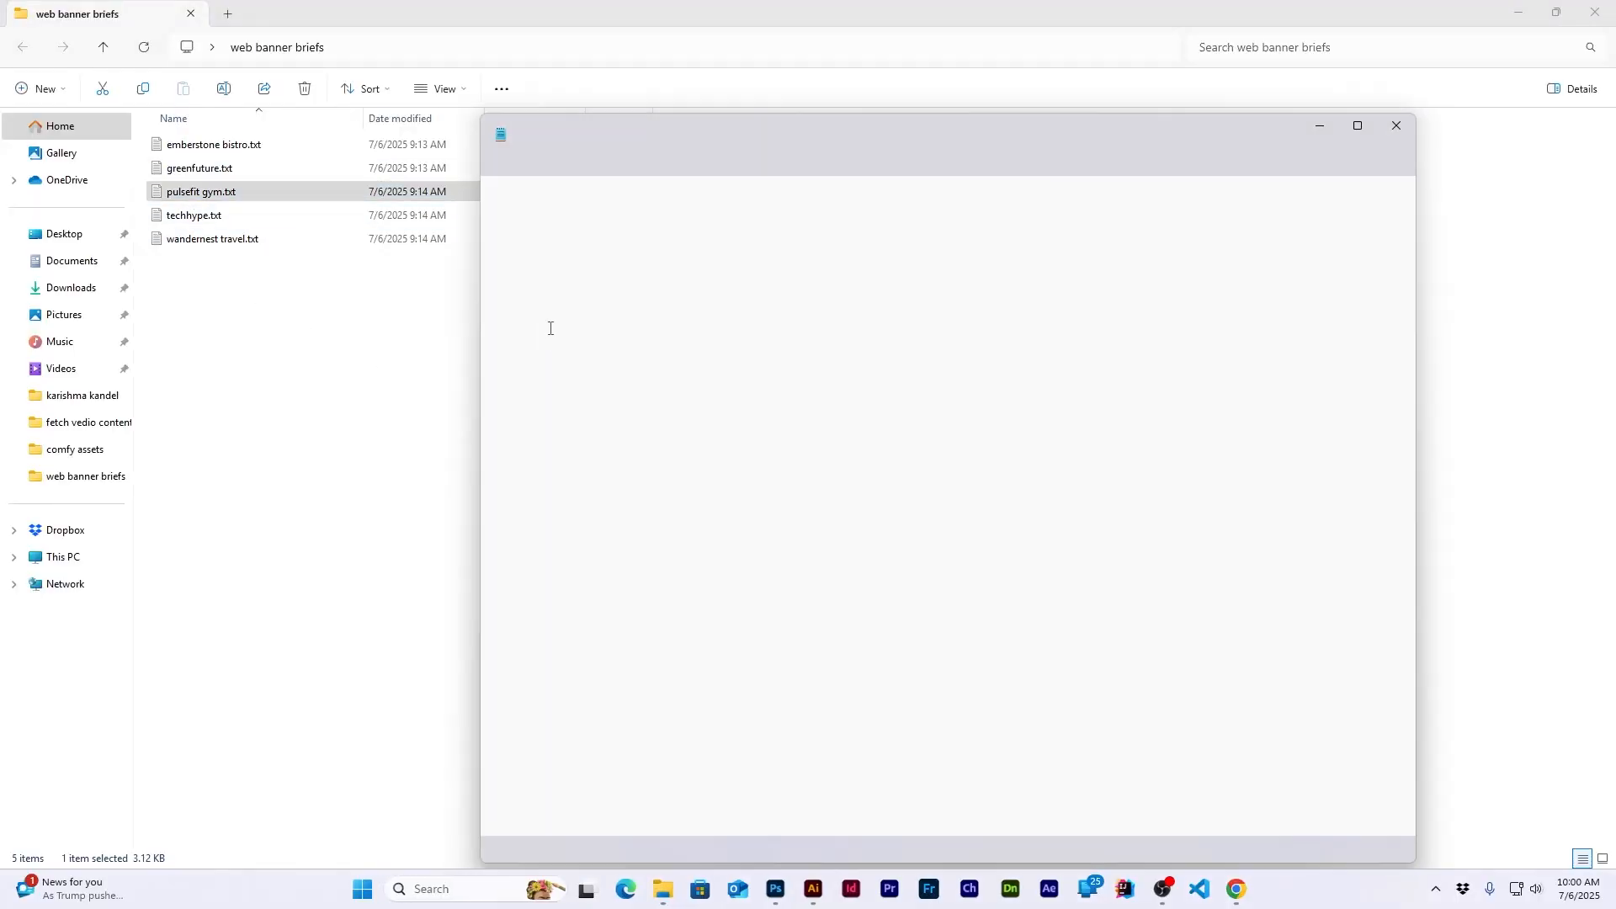
click(1359, 125)
click(382, 188)
scroll(382, 189, up, 20)
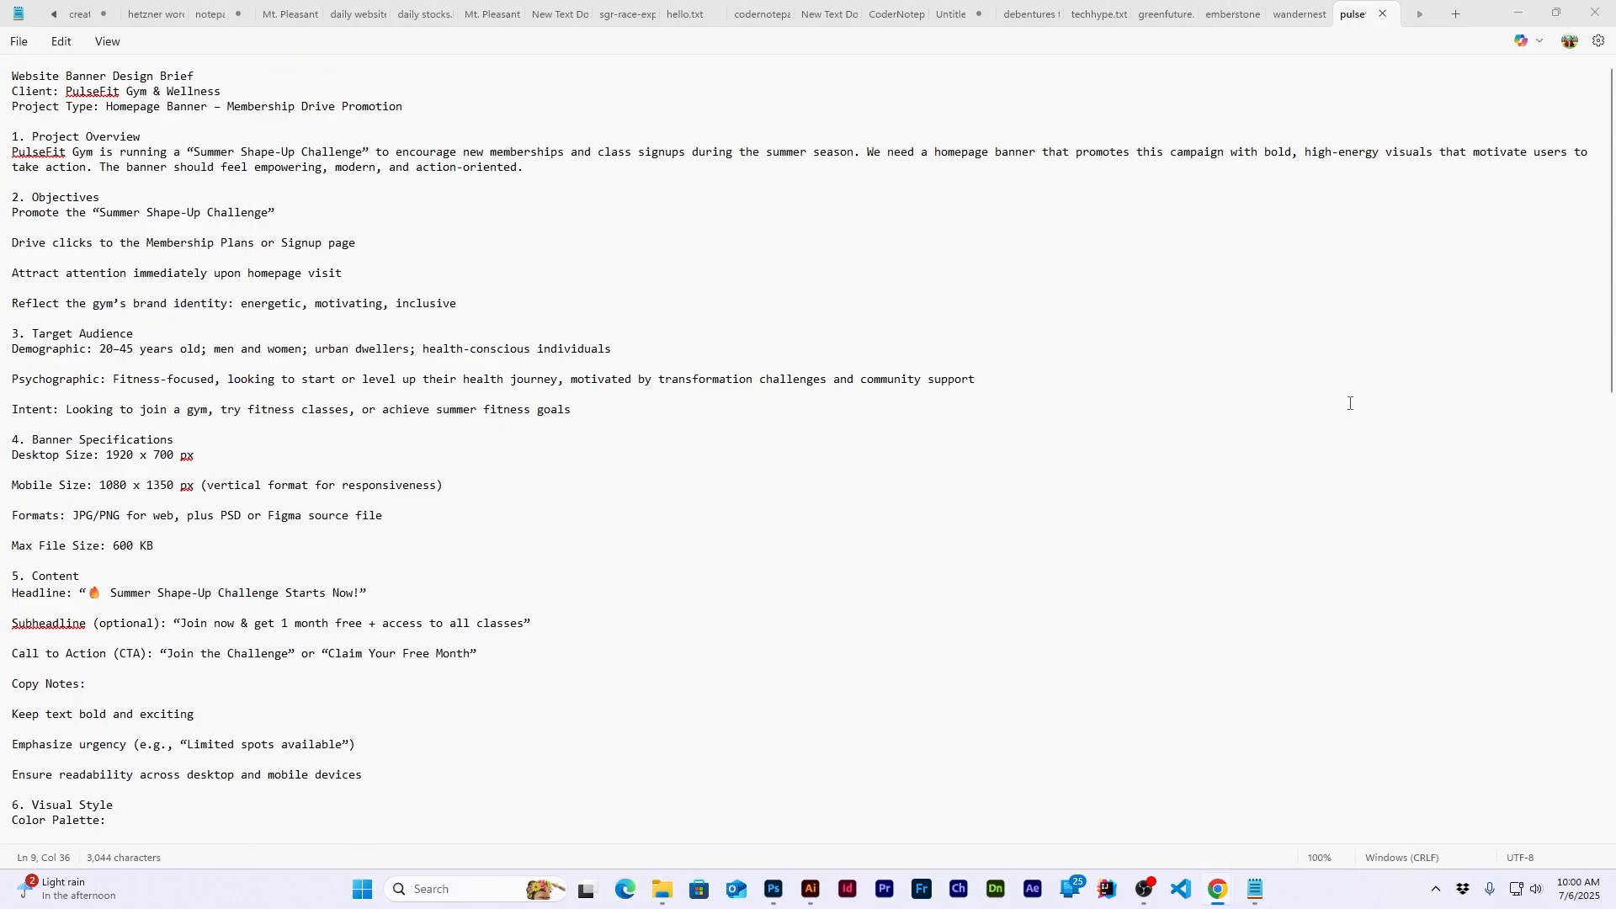
Read the PulseFit brief's content, colour palette, typography, imagery and design direction notes, and return to the Canva design
click(583, 270)
scroll(190, 270, down, 10)
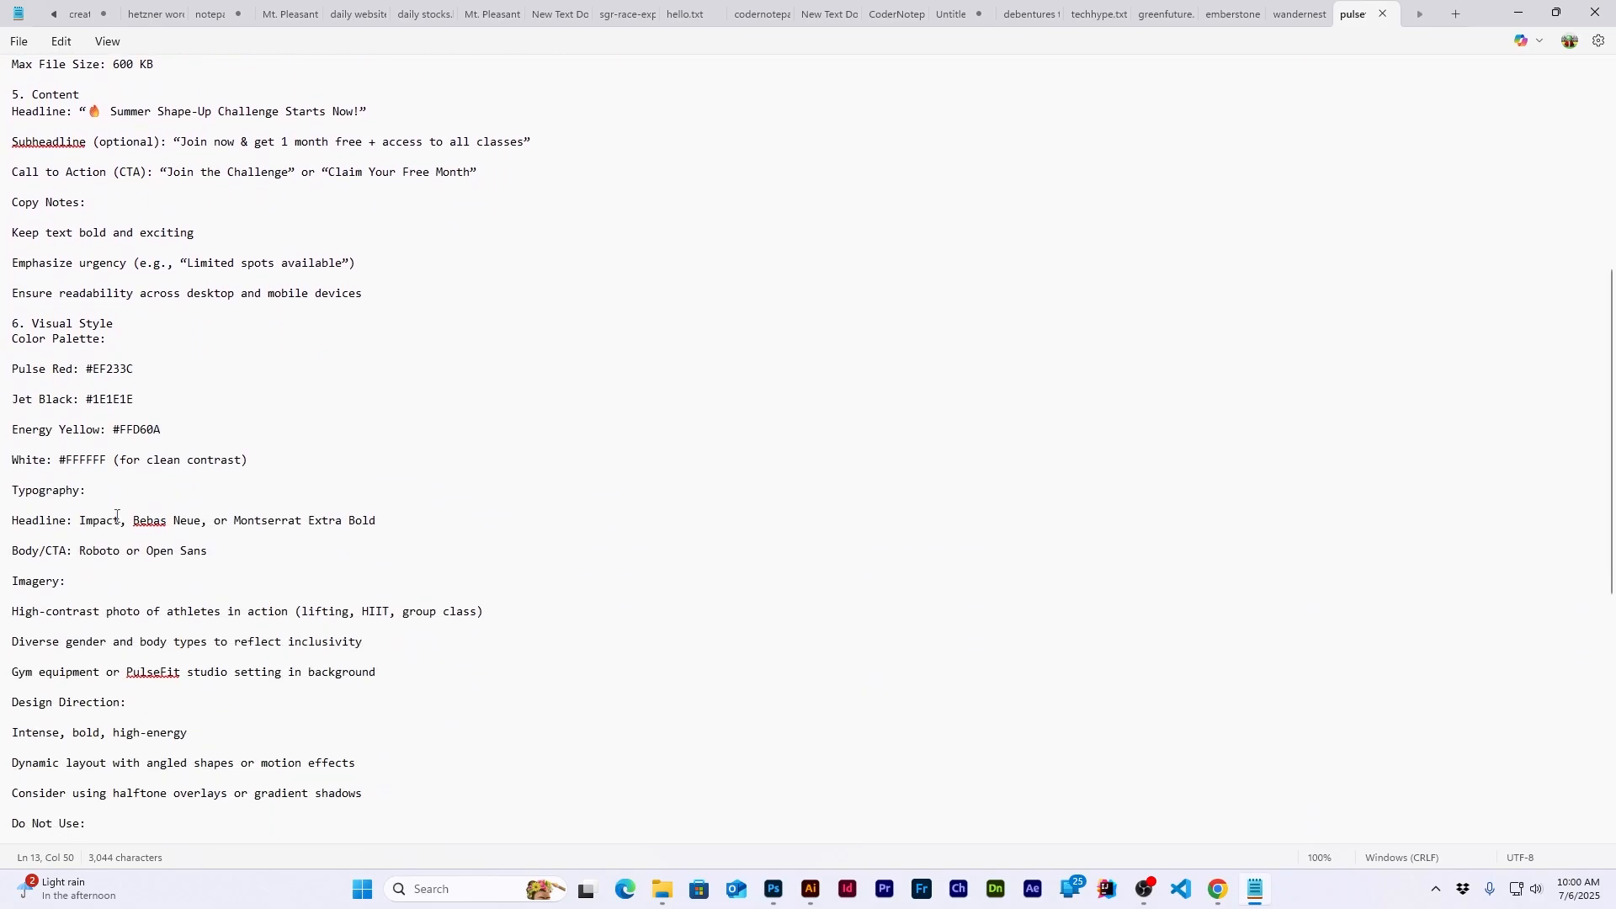
scroll(117, 515, down, 3)
drag(31, 475, 295, 473)
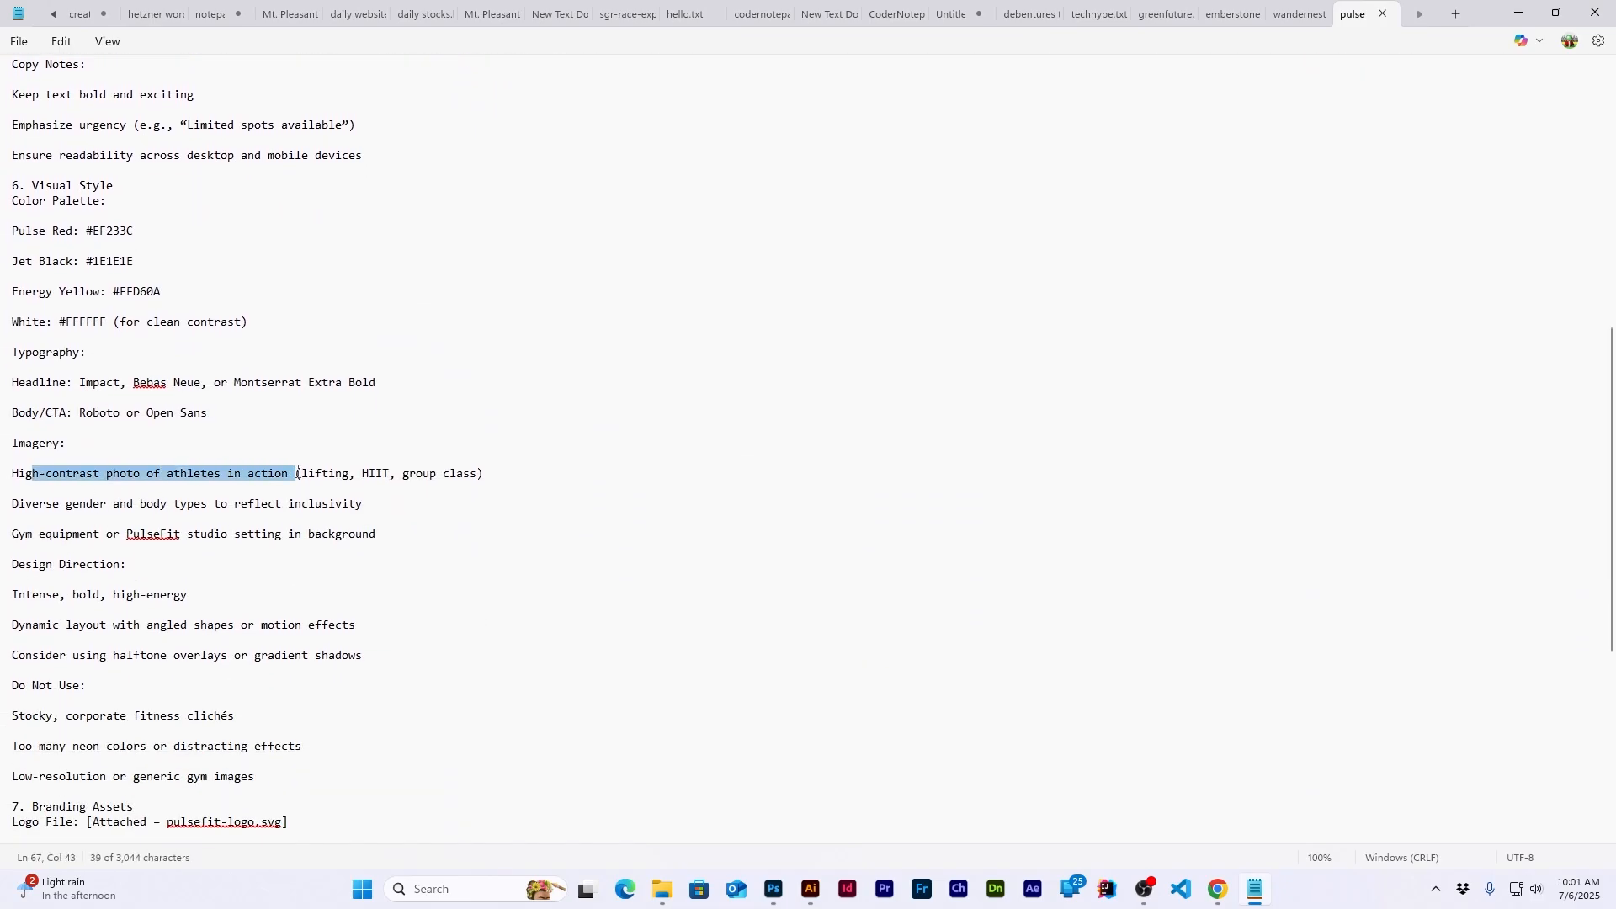
scroll(298, 472, down, 1)
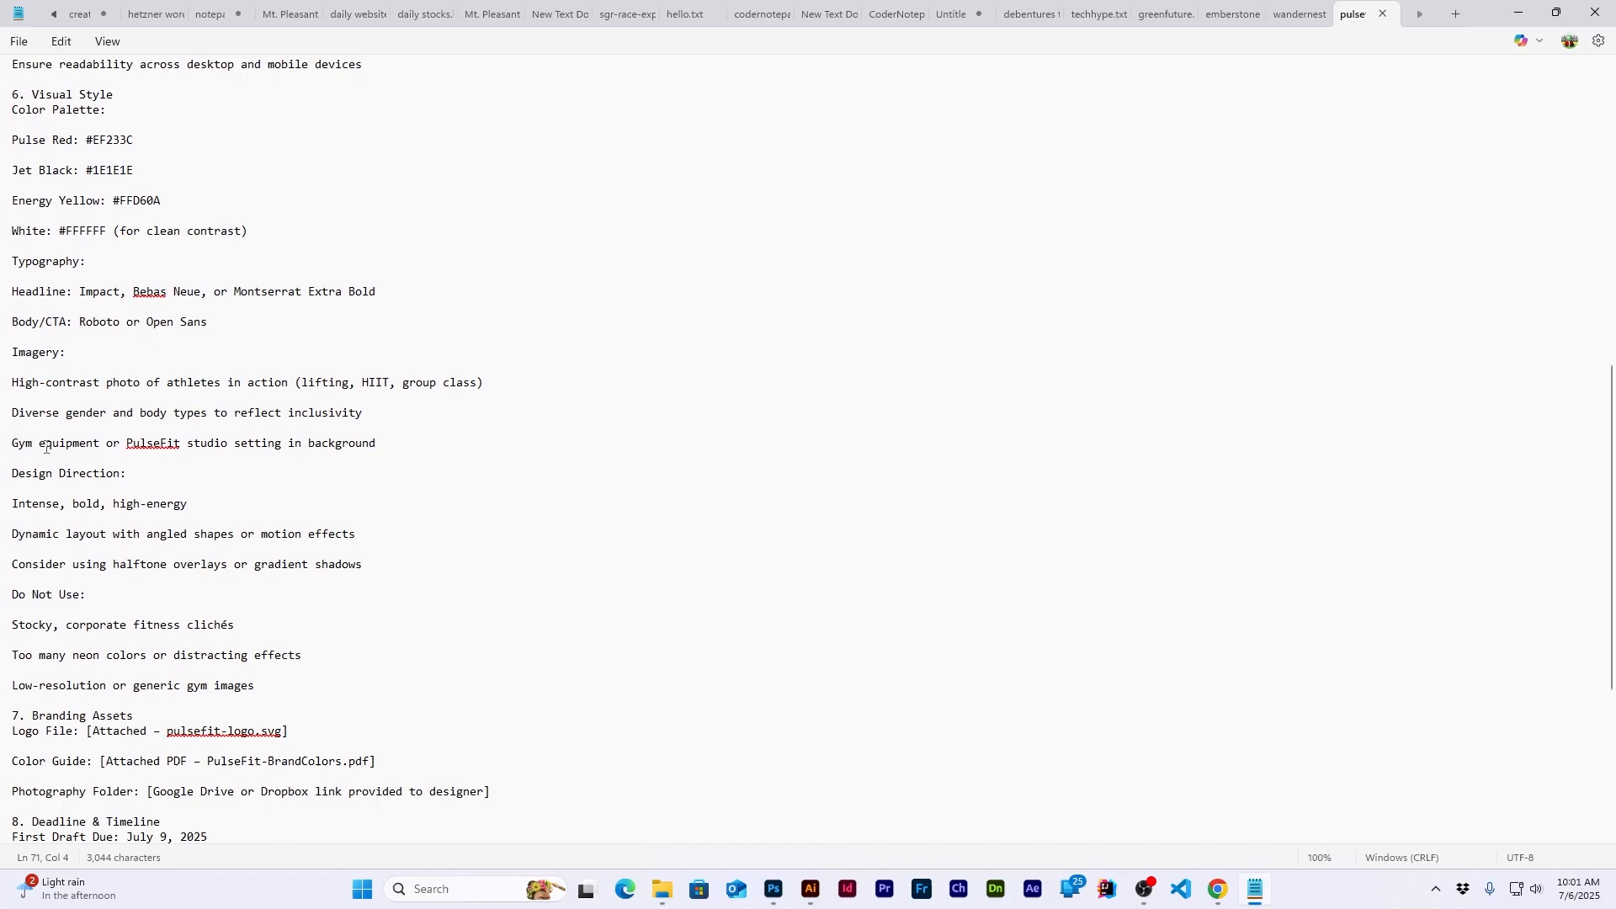
drag(32, 443, 263, 445)
click(1518, 12)
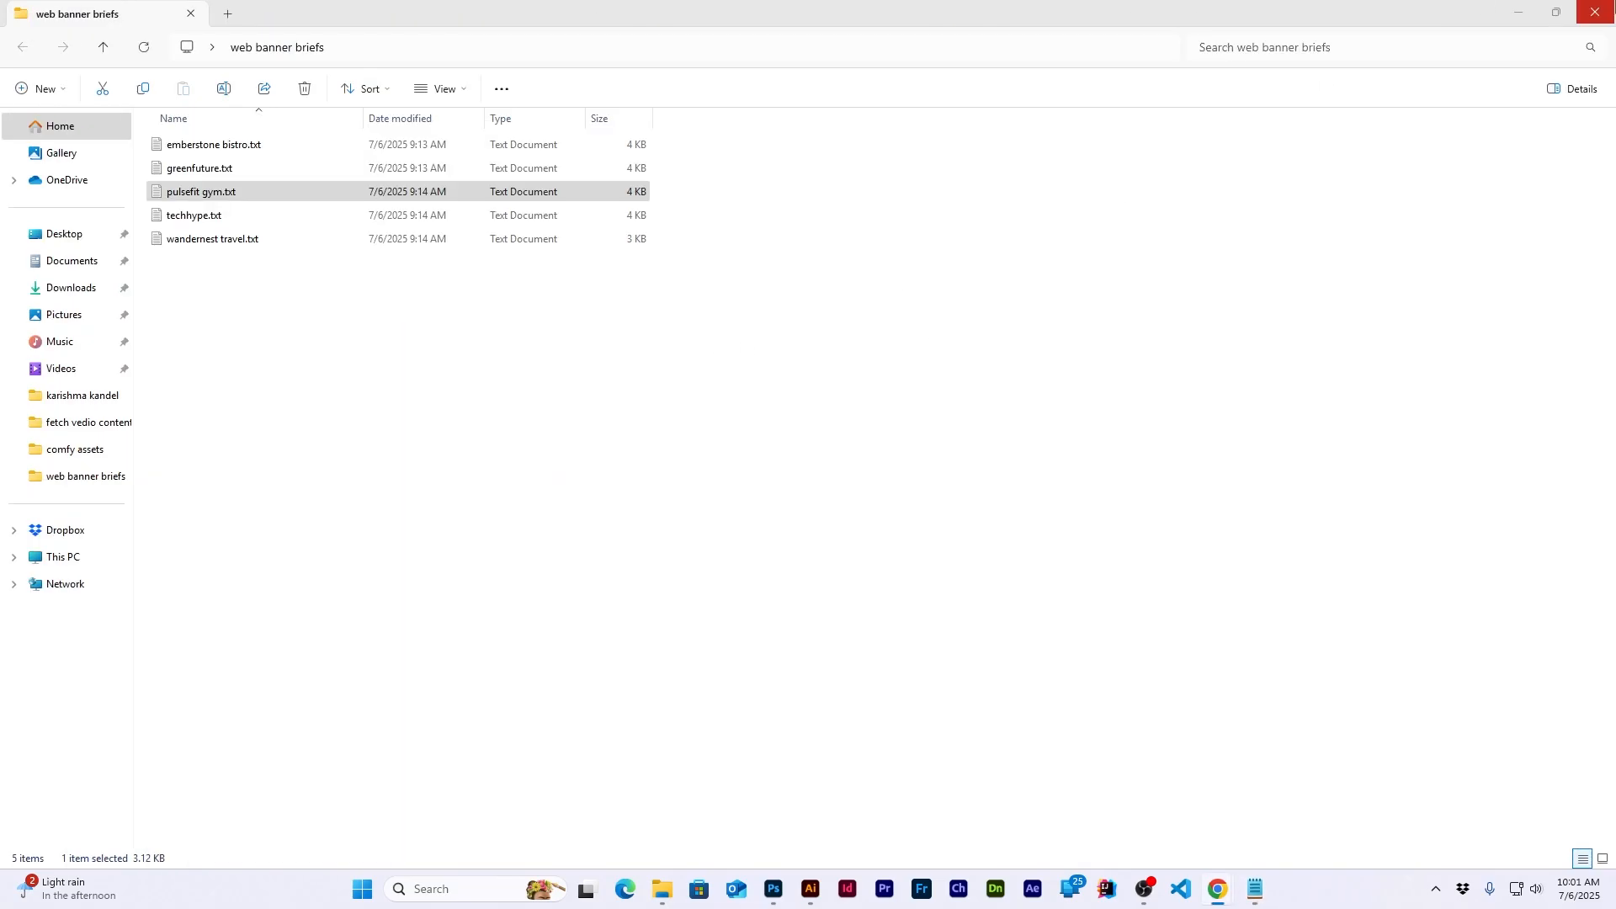
click(1595, 10)
Search the photo library for "gym", browse the results and try out a gym interior photo on page 5
mouse_move(35, 246)
triple_click(194, 186)
text(gym)
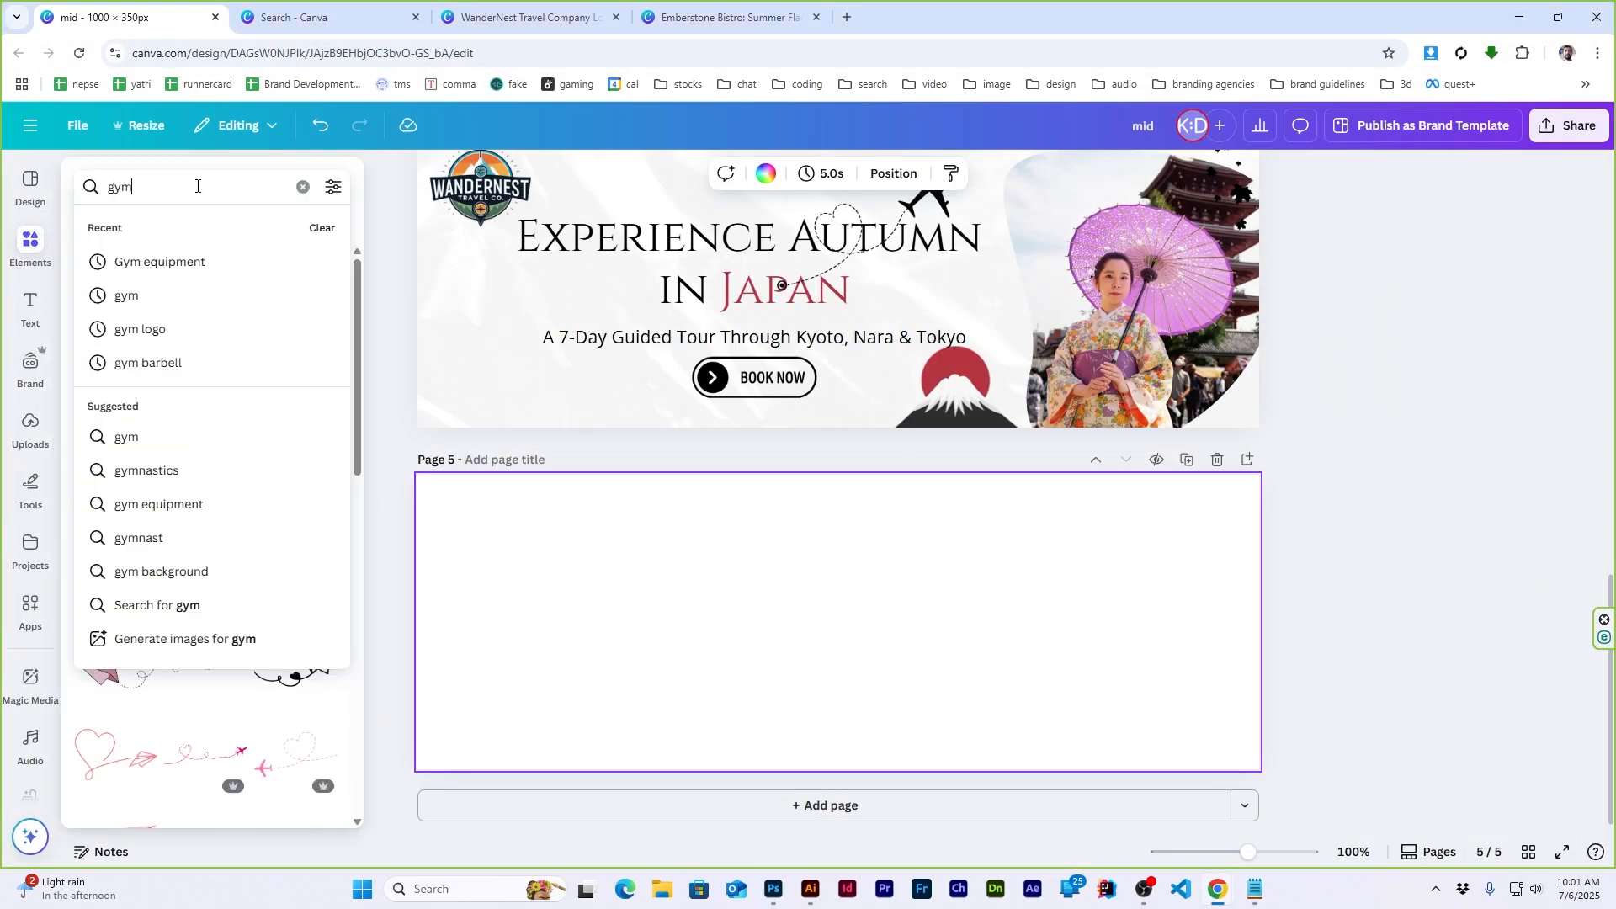
key(Return)
click(194, 226)
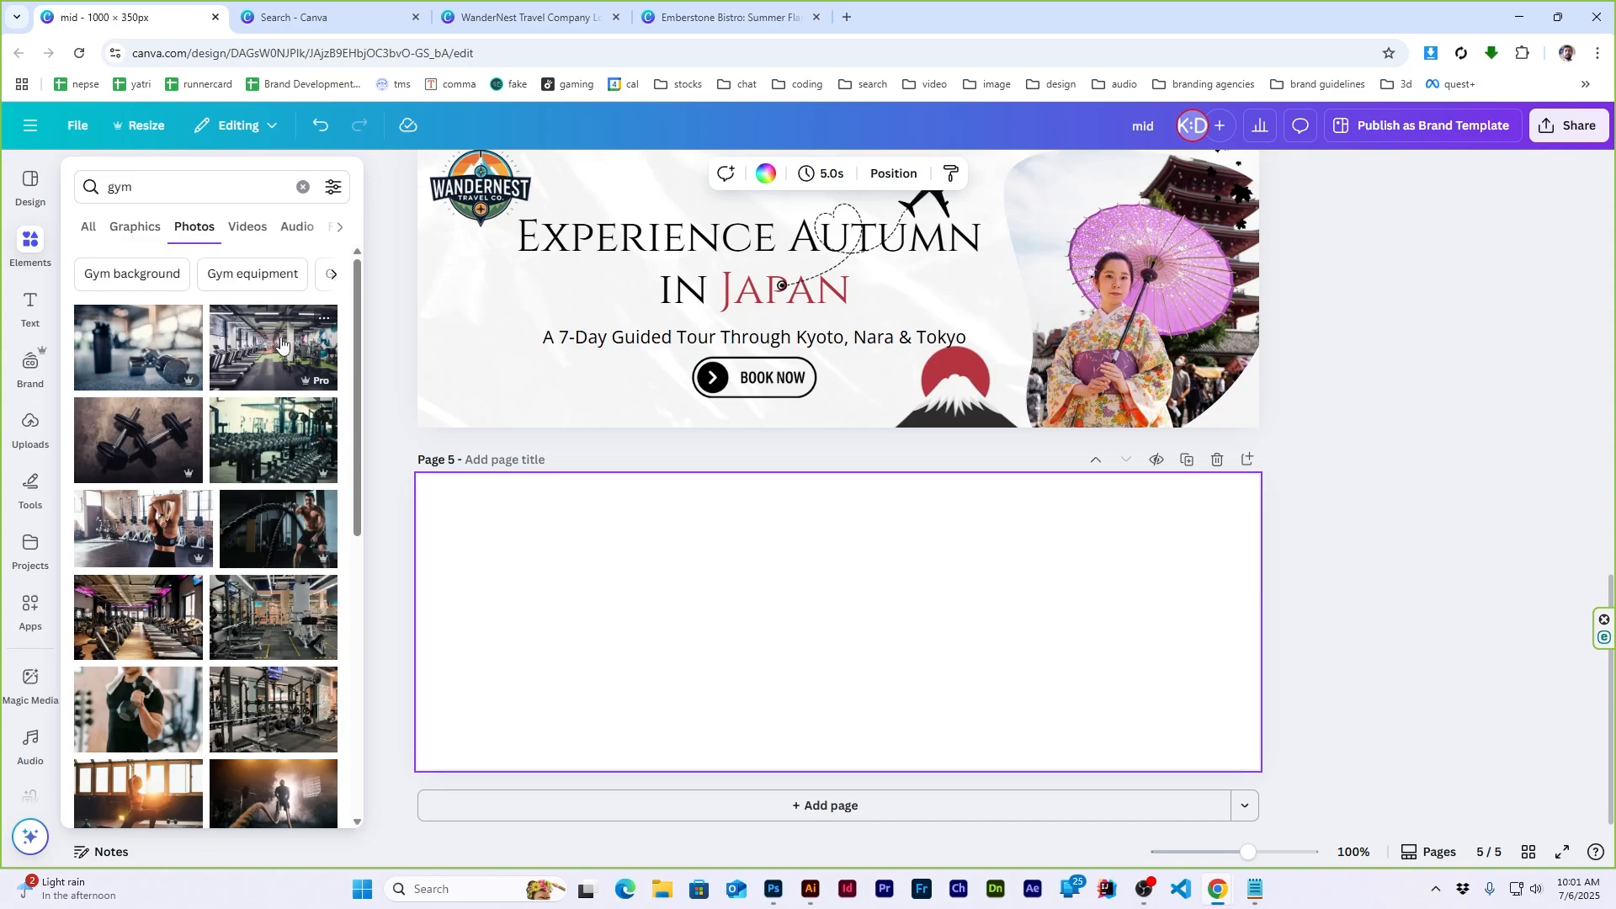
click(282, 371)
key(Delete)
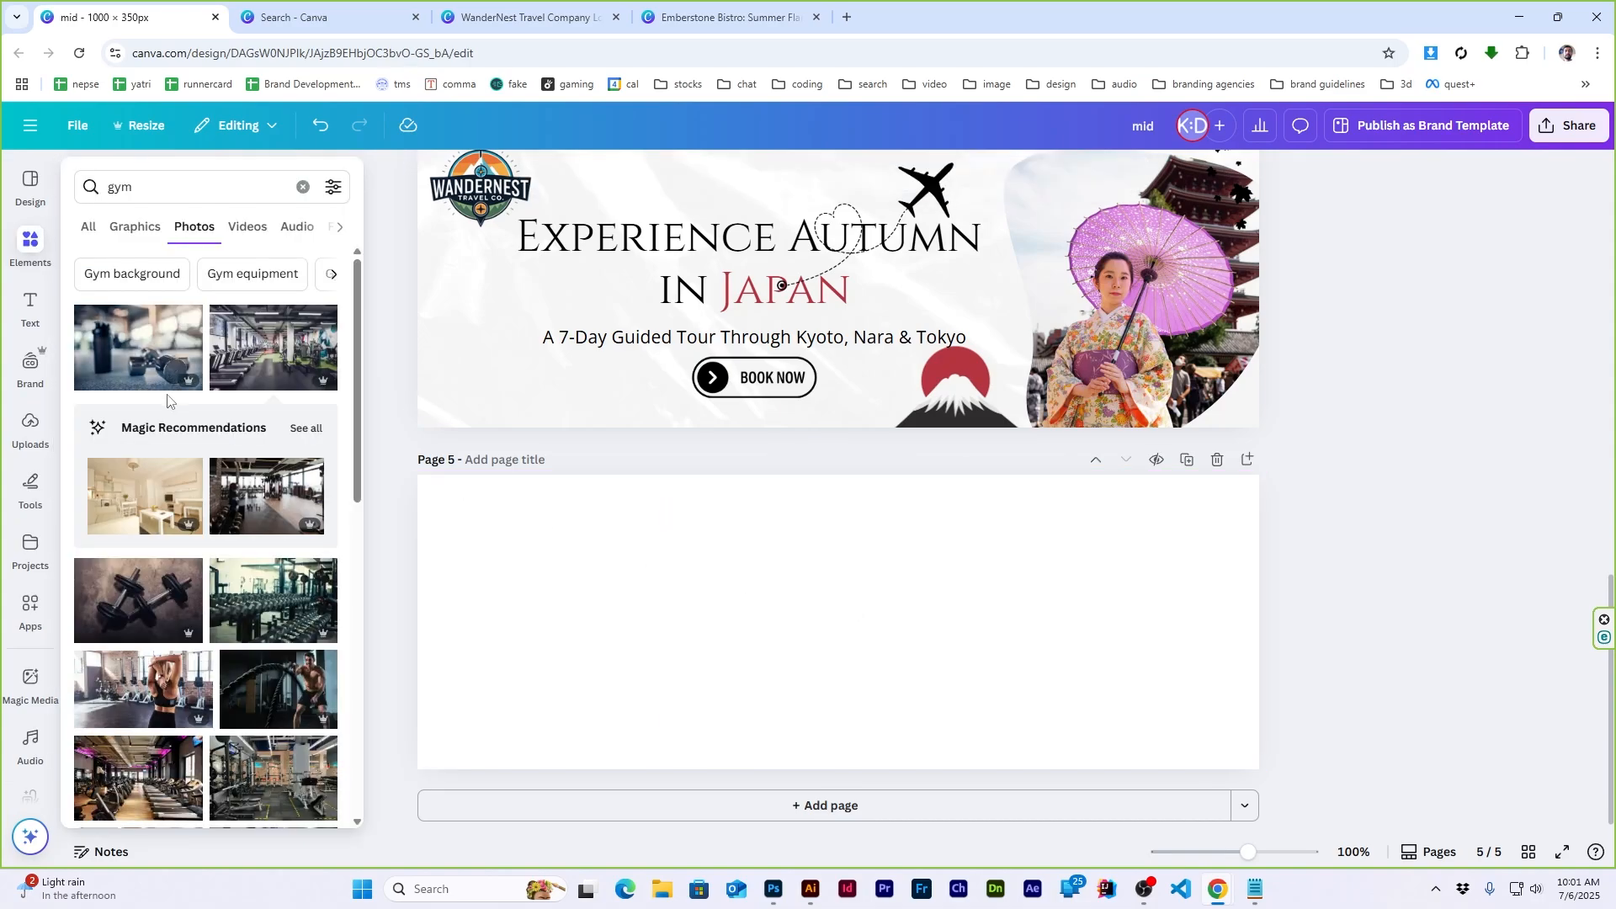
scroll(183, 430, down, 10)
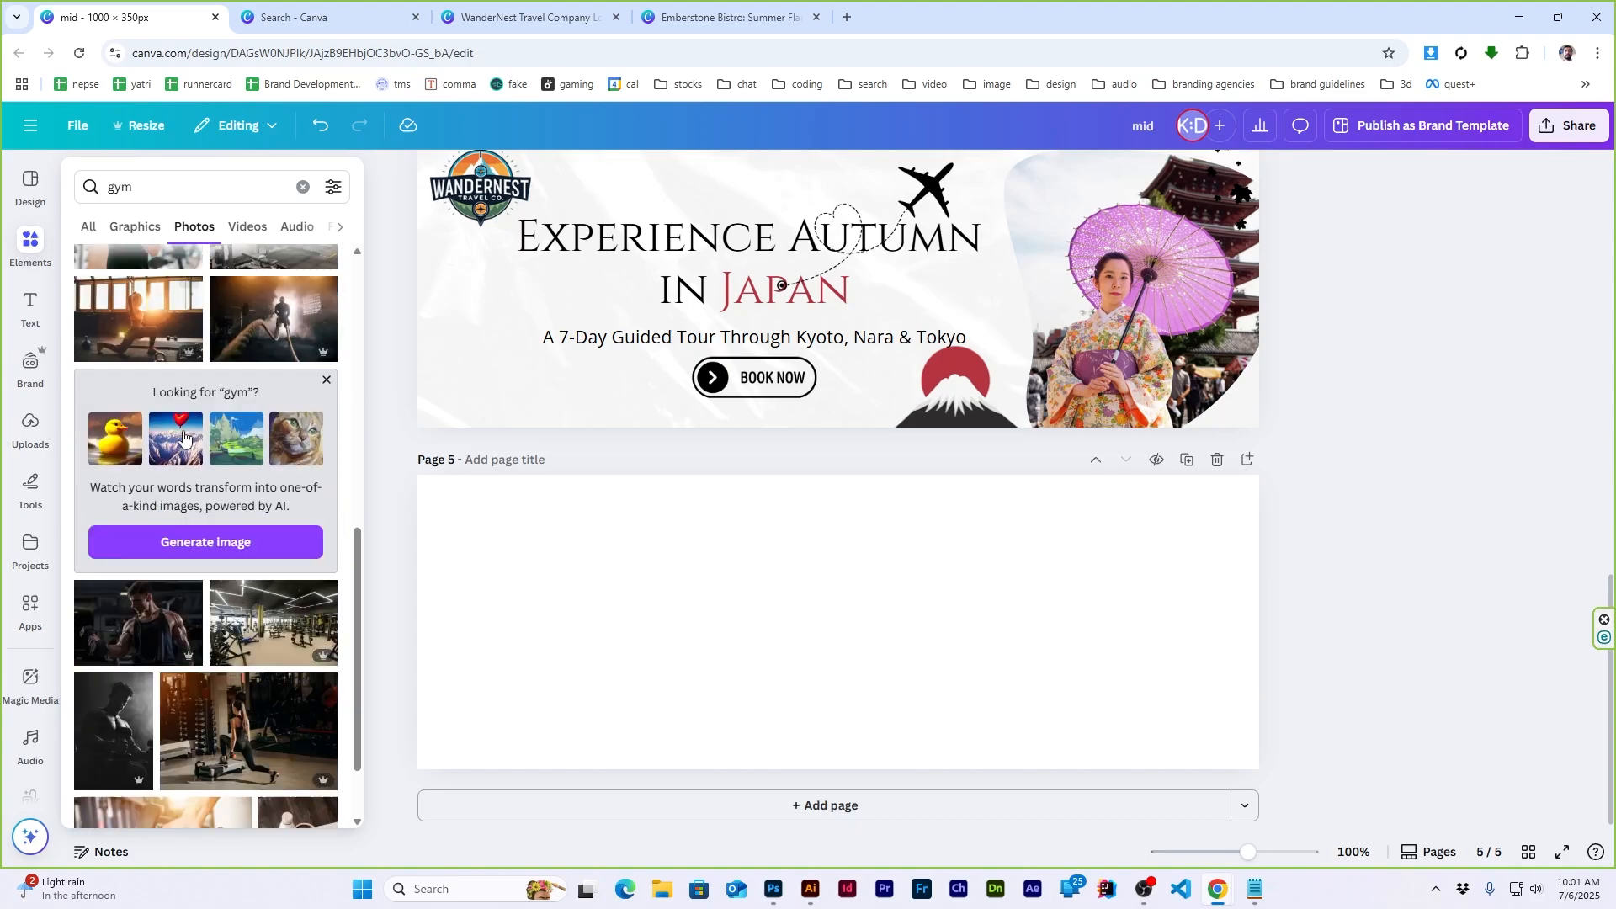
scroll(186, 438, down, 9)
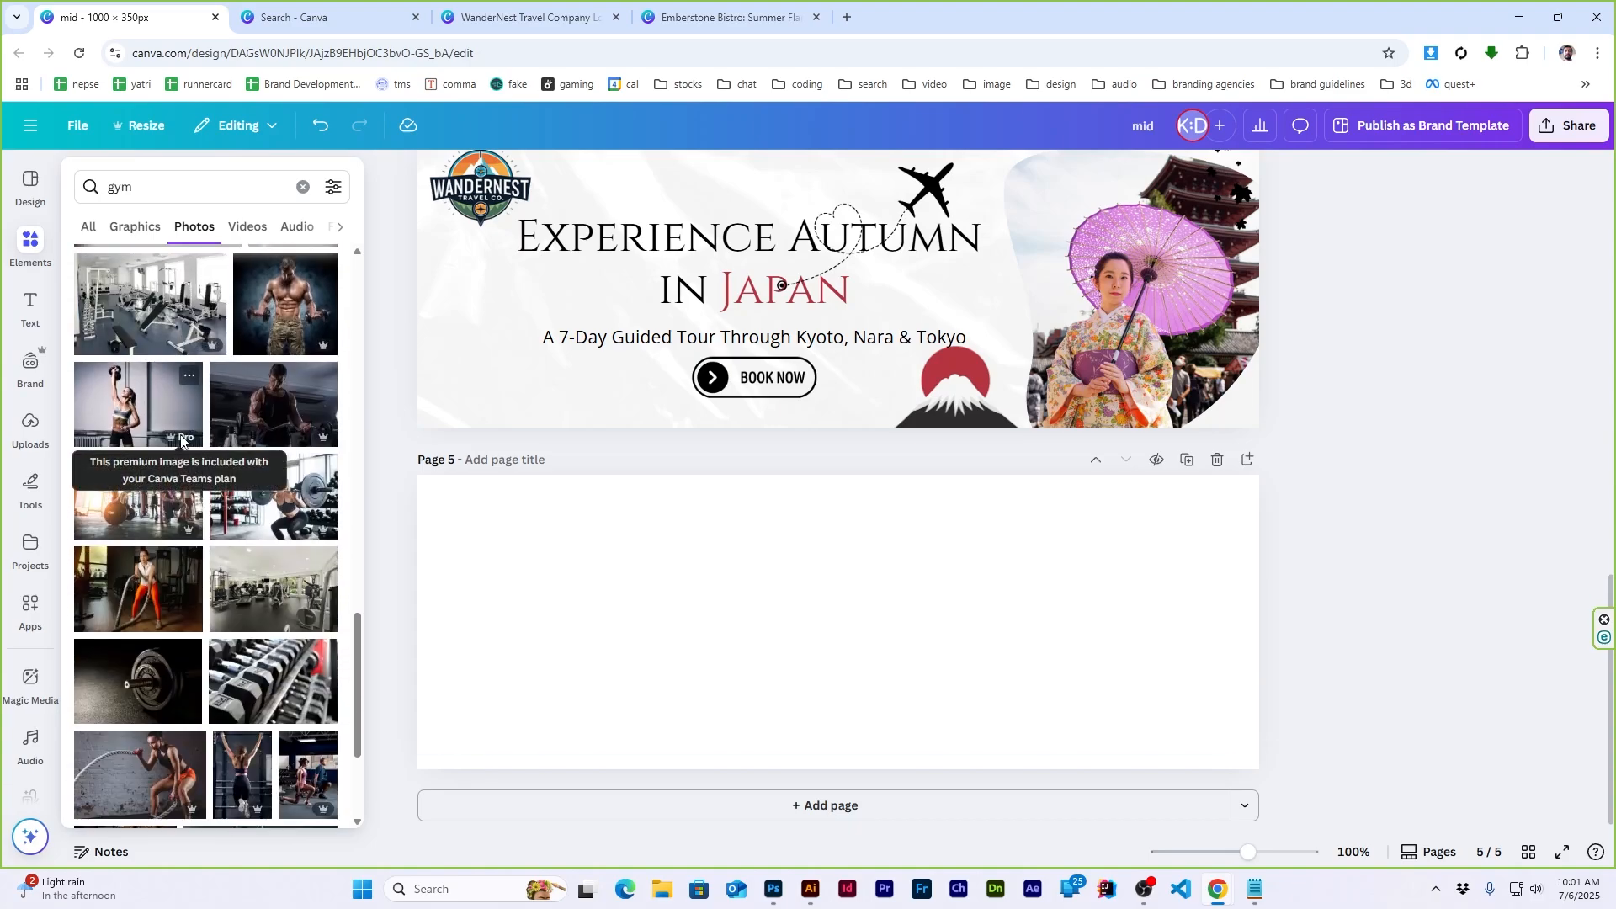
click(186, 436)
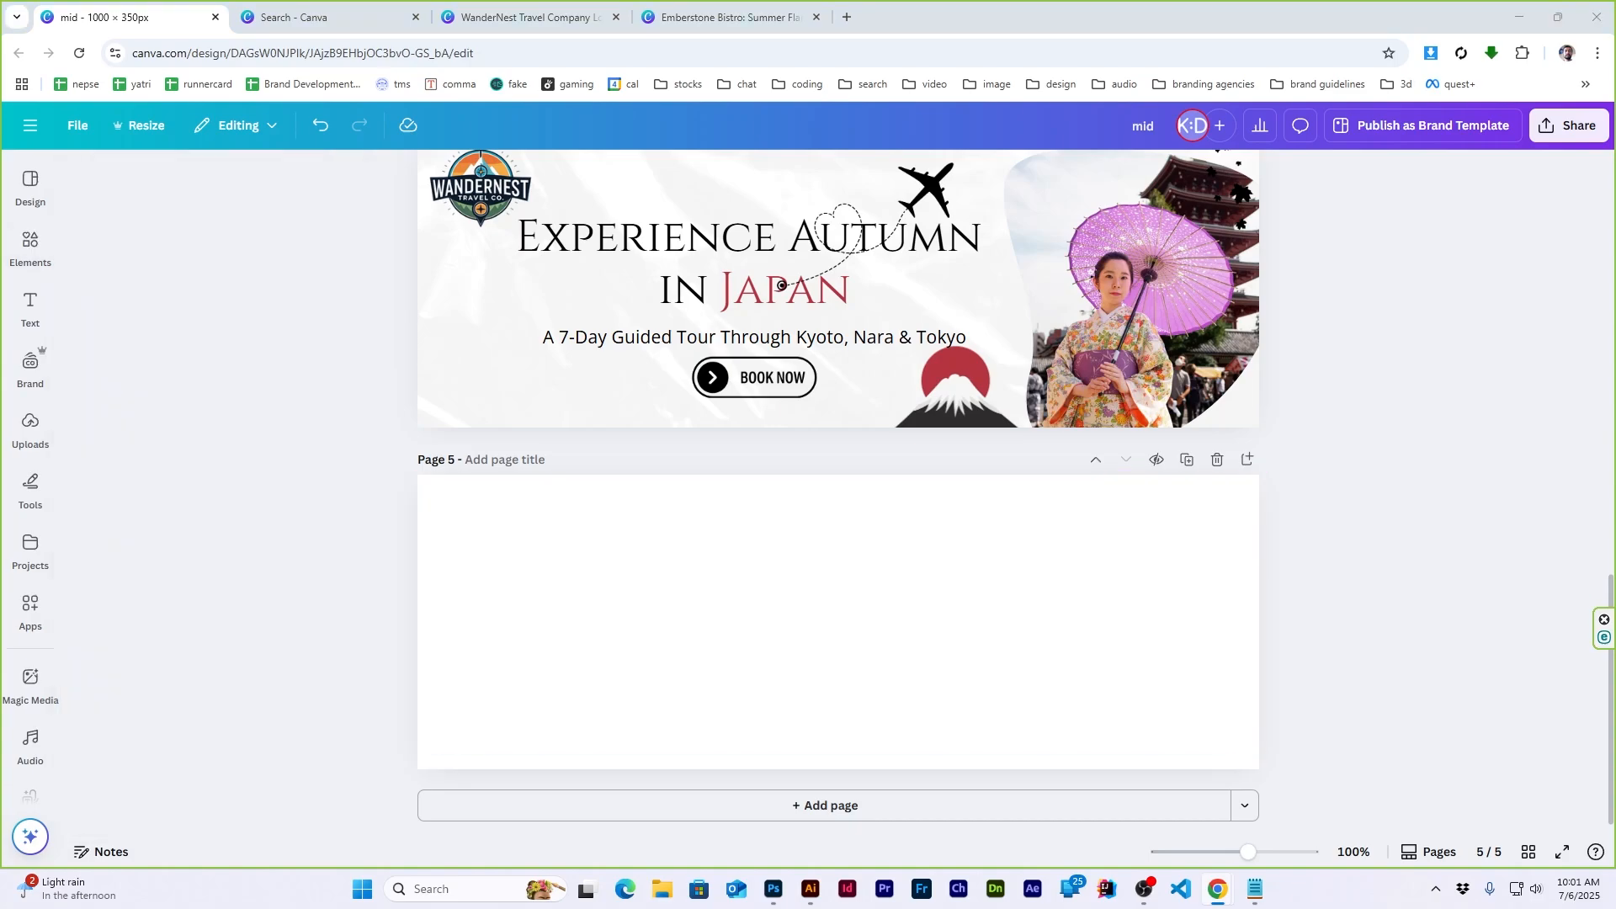
Copy "Gym equipment" from the PulseFit brief in Notepad and search the Canva photo library for it
click(1254, 892)
drag(10, 446, 111, 450)
key(ctrl+c)
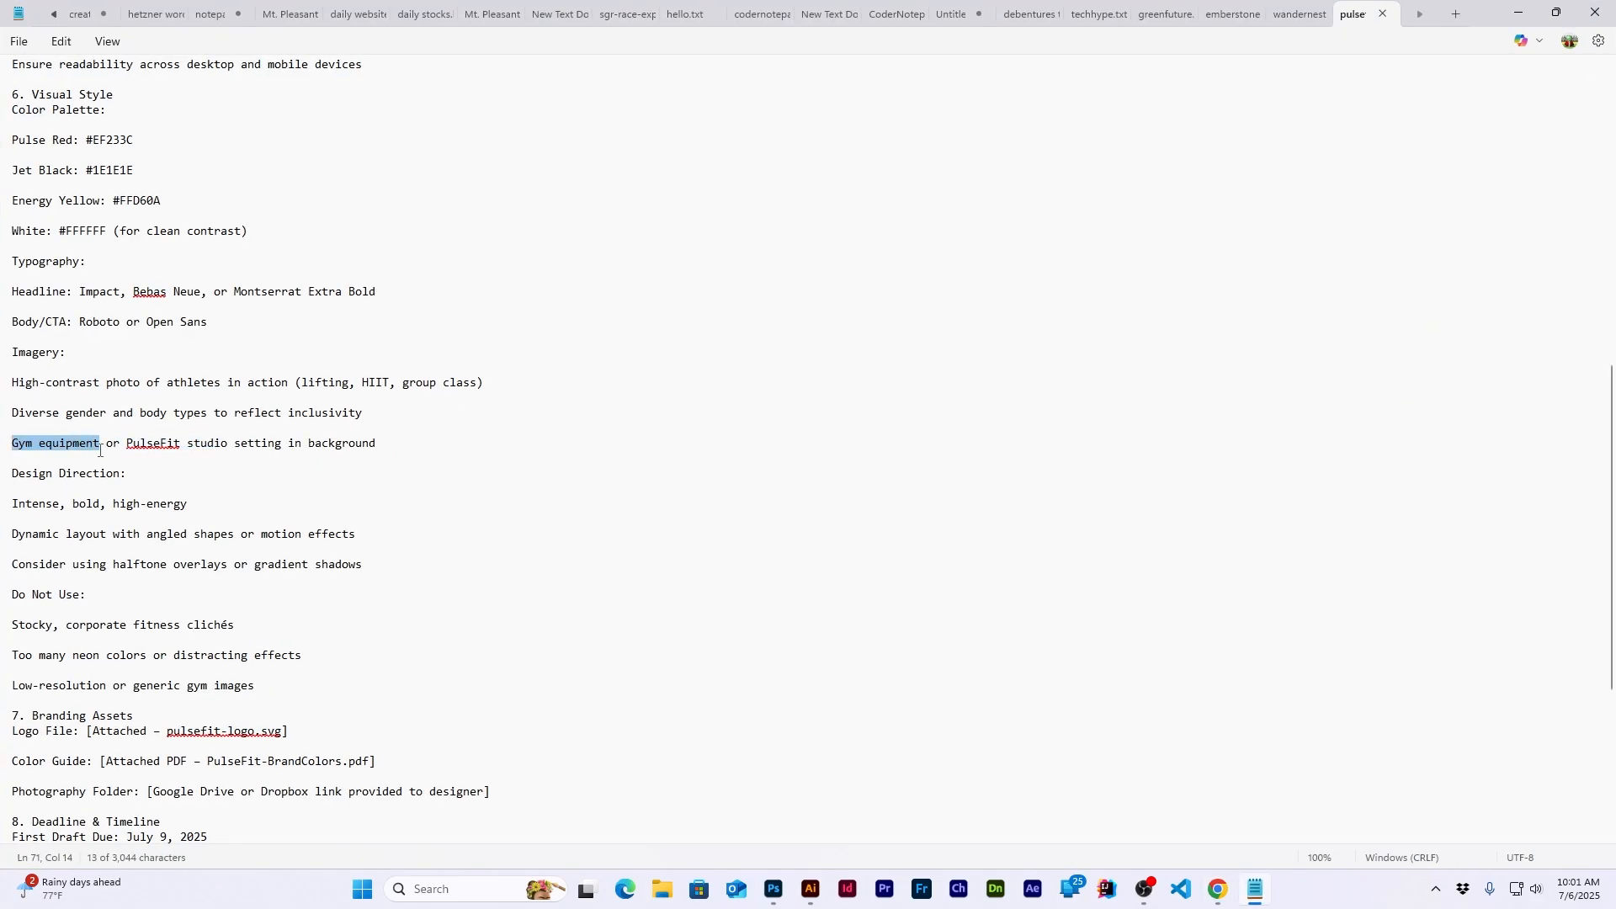
click(1516, 8)
click(513, 521)
click(27, 255)
click(194, 189)
key(ctrl+a)
key(ctrl+v)
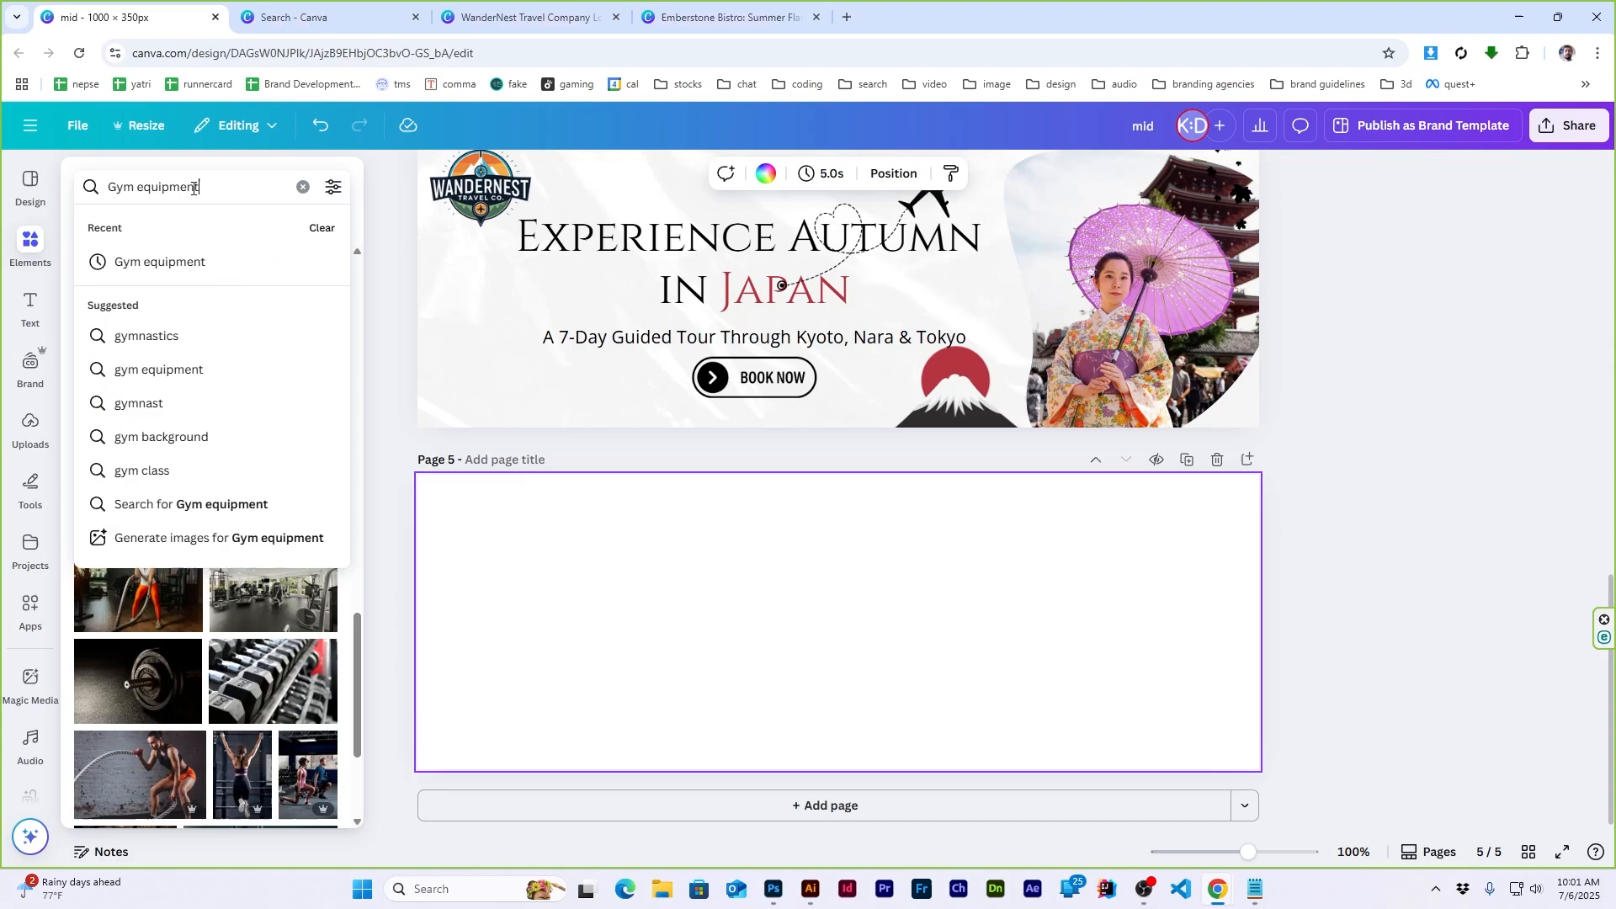
key(Return)
Insert the dark gym interior photo with the weight rack and set it as page 5's background
click(186, 370)
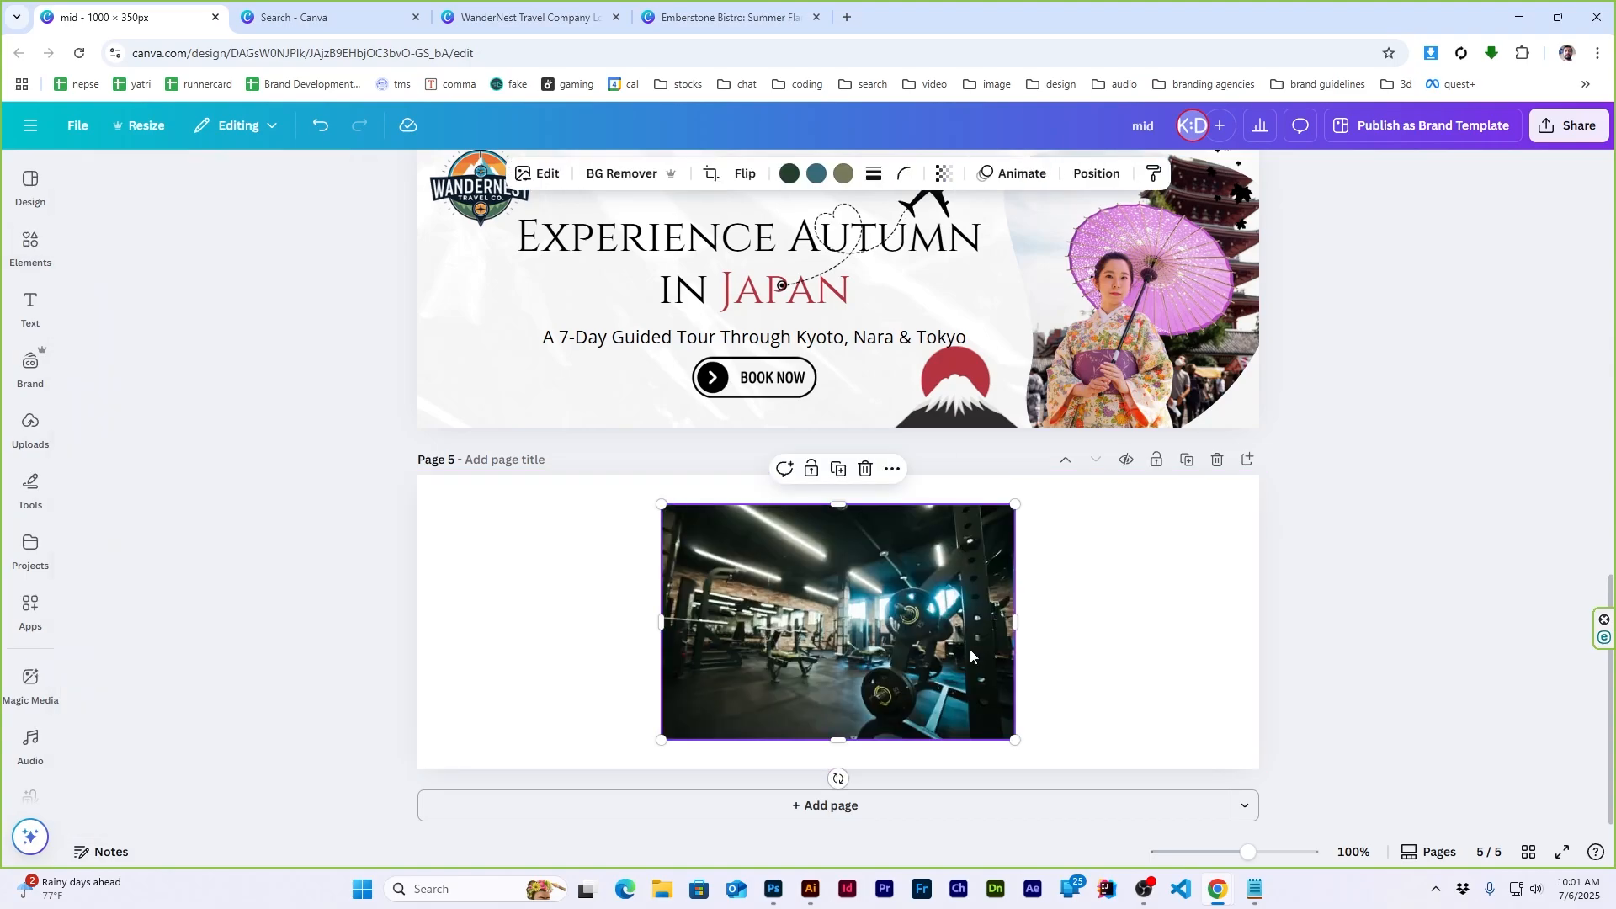
right_click(900, 633)
click(1000, 771)
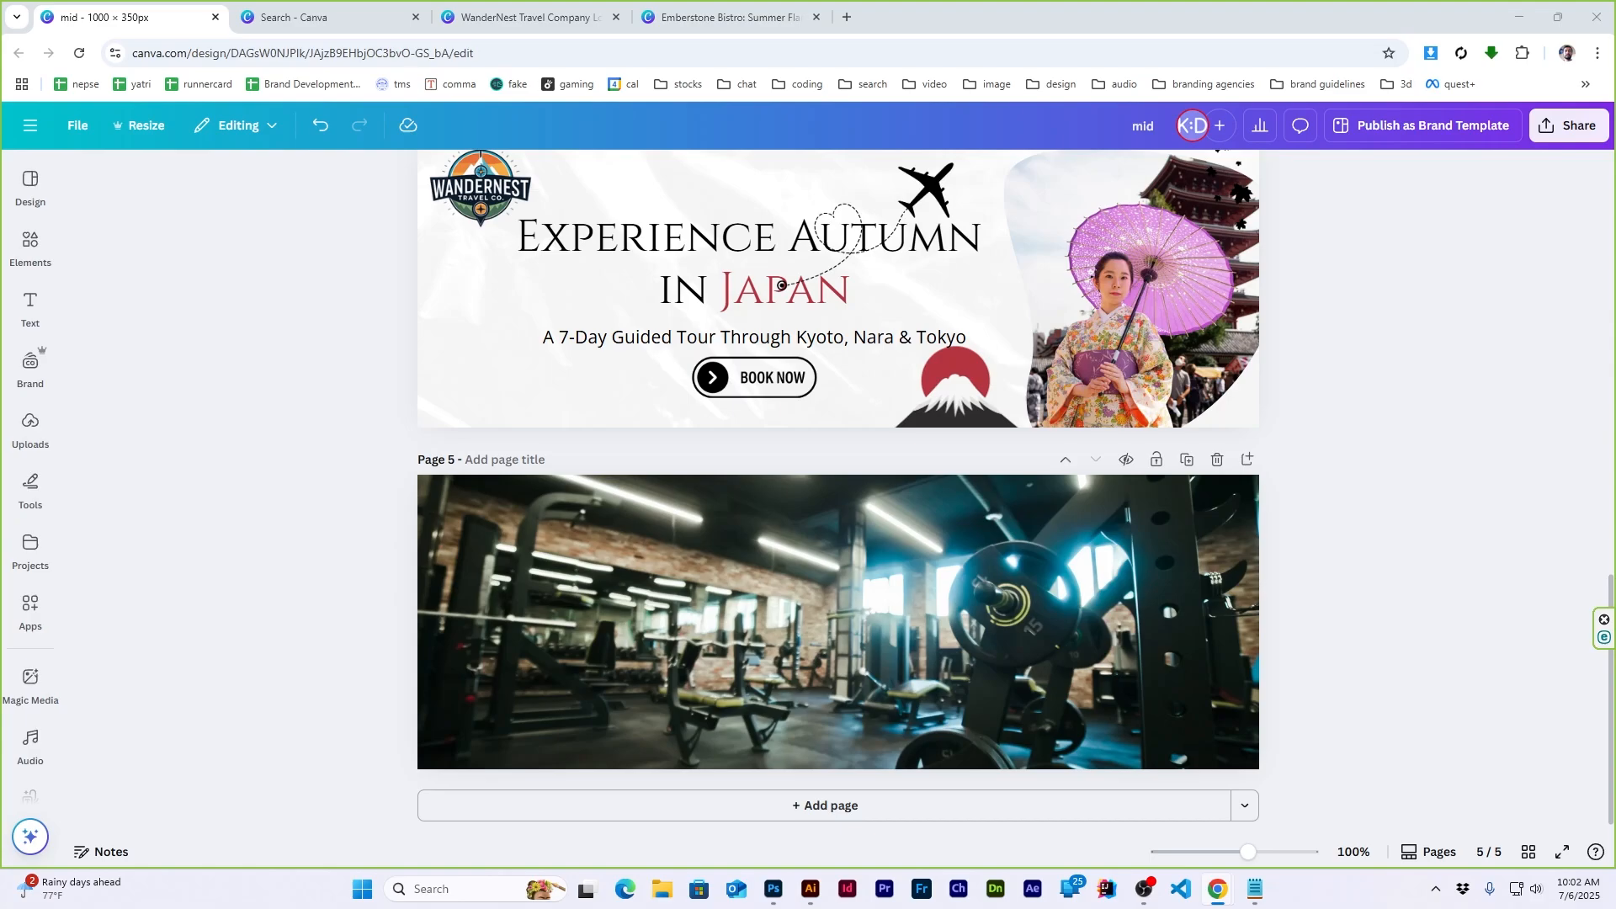
Apply the Noir mono filter to the gym background photo on page 5
click(617, 596)
click(599, 173)
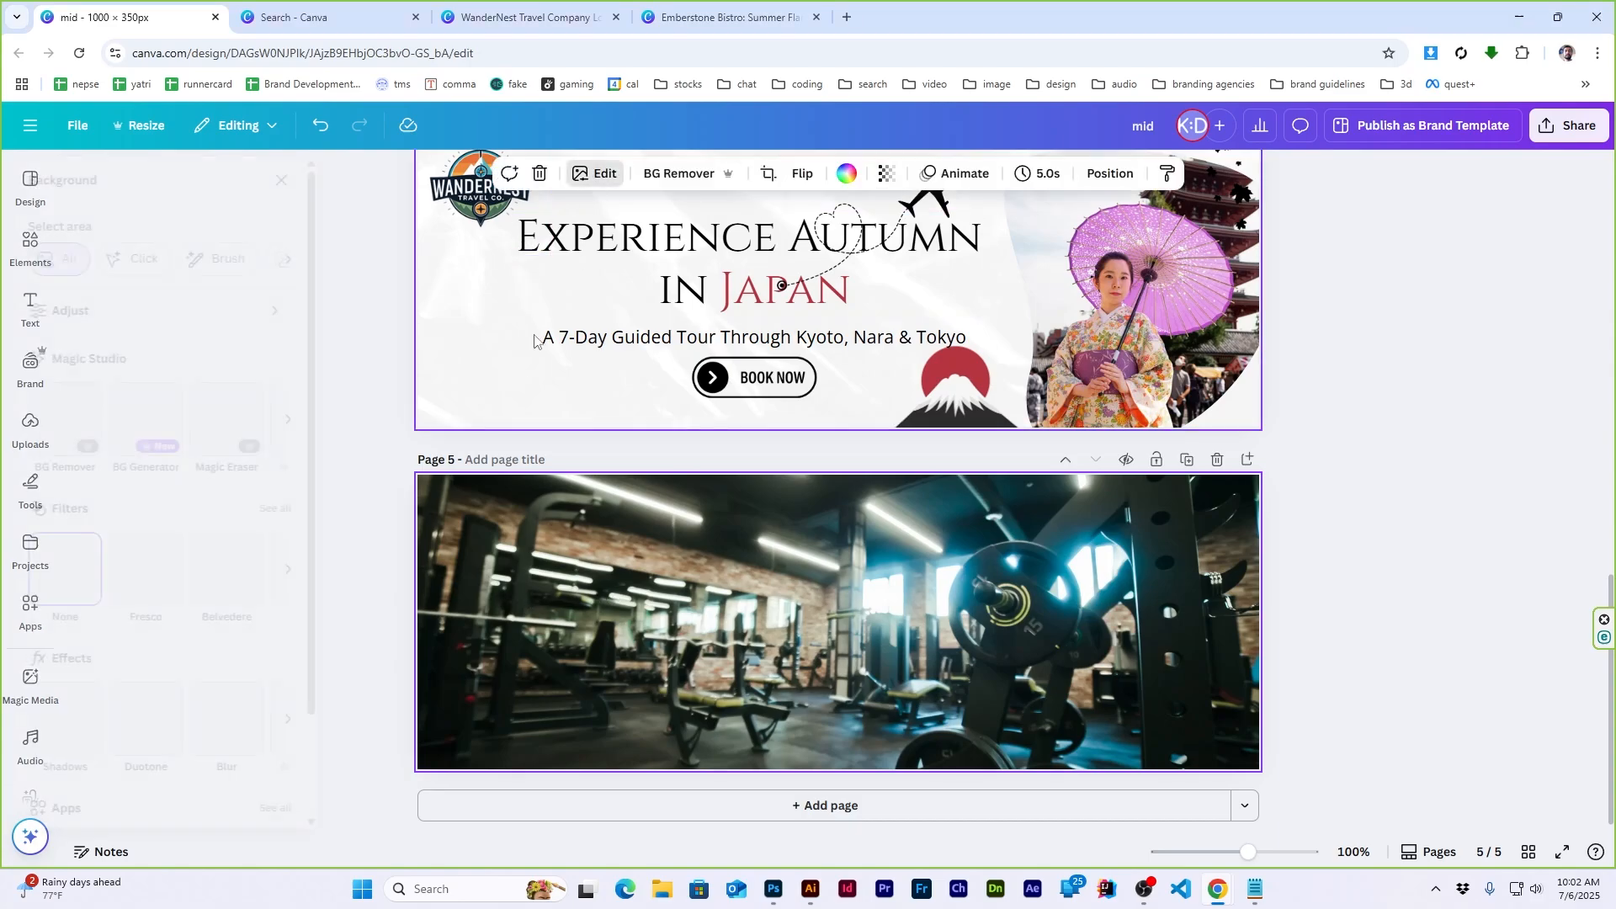
click(319, 508)
scroll(311, 516, down, 5)
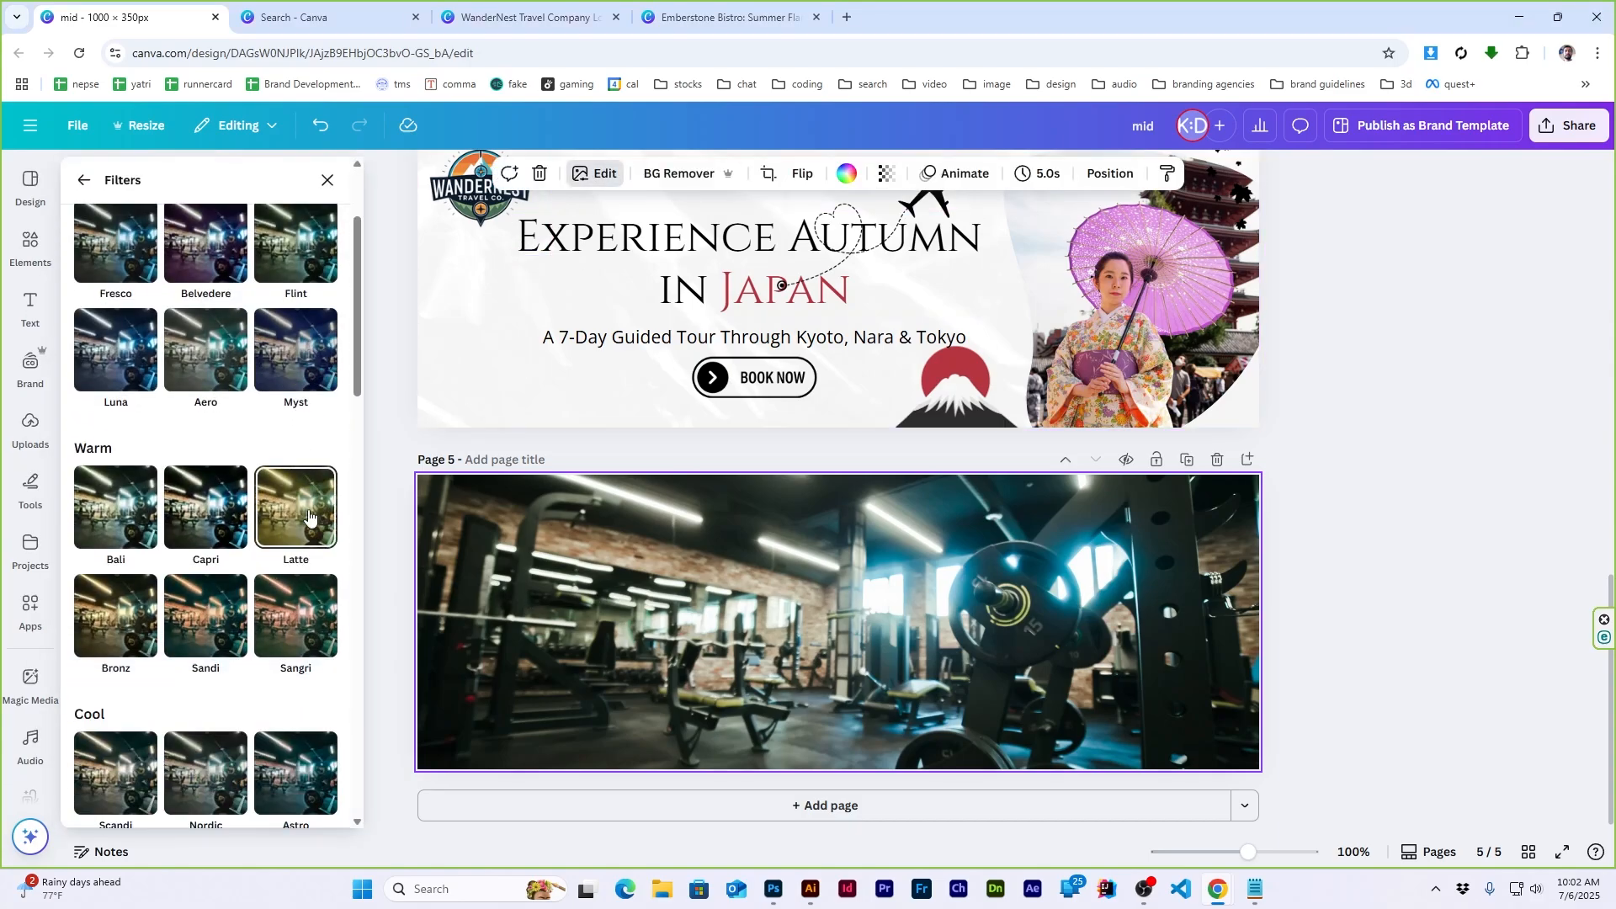
click(309, 516)
scroll(309, 516, down, 4)
scroll(309, 516, down, 6)
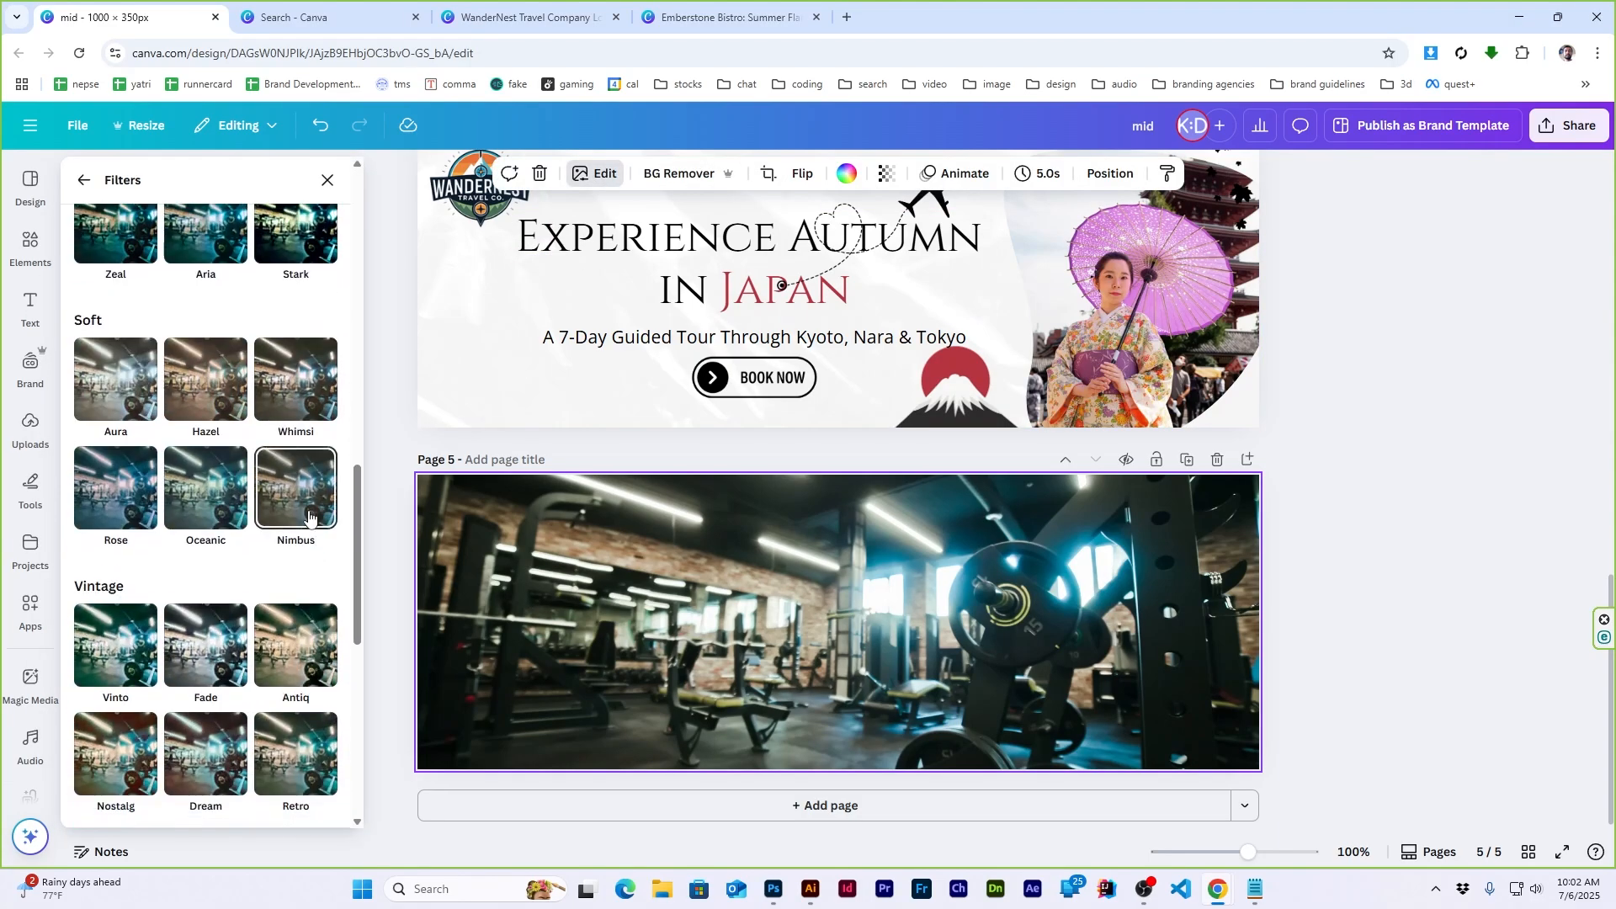
click(298, 656)
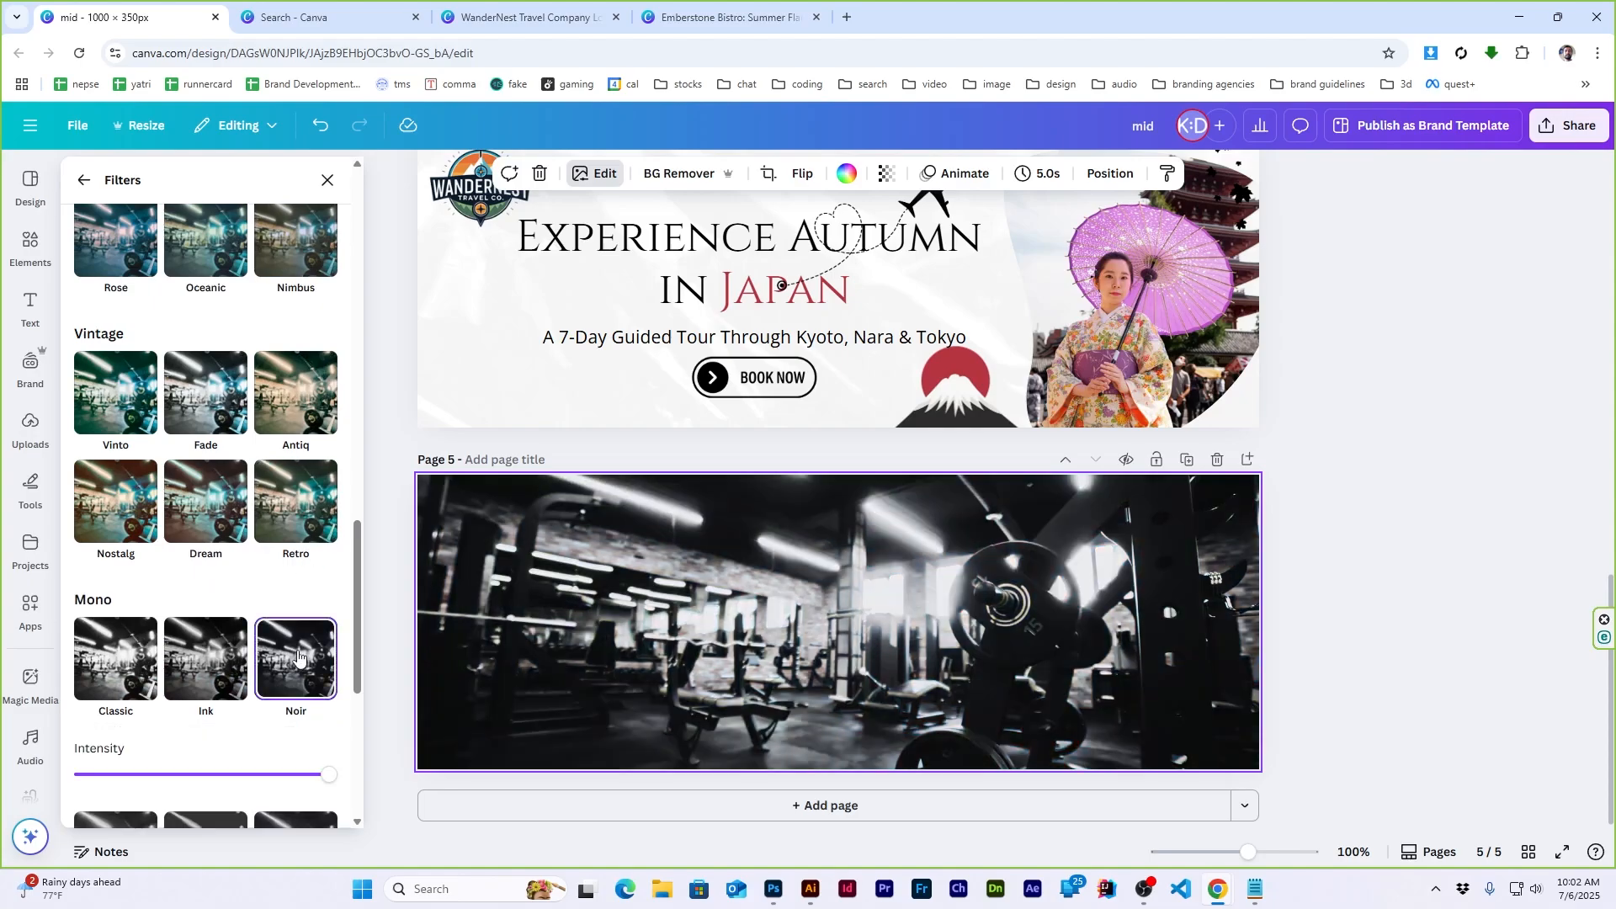
click(1354, 551)
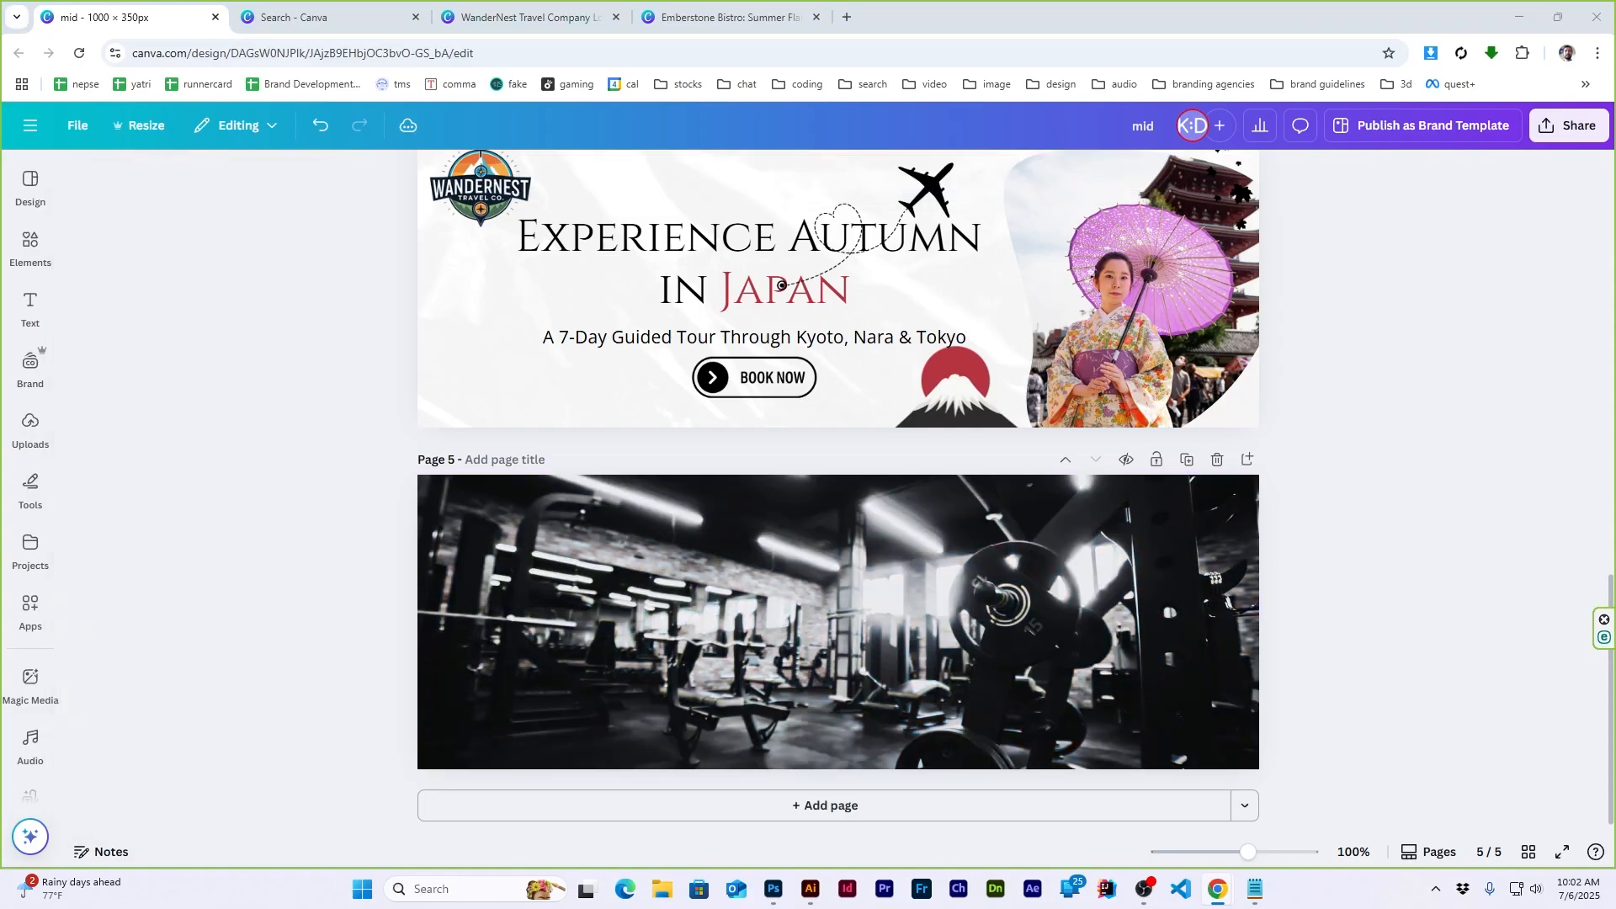
Darken the gym background by setting its brightness to -78 and its contrast to 34
click(768, 599)
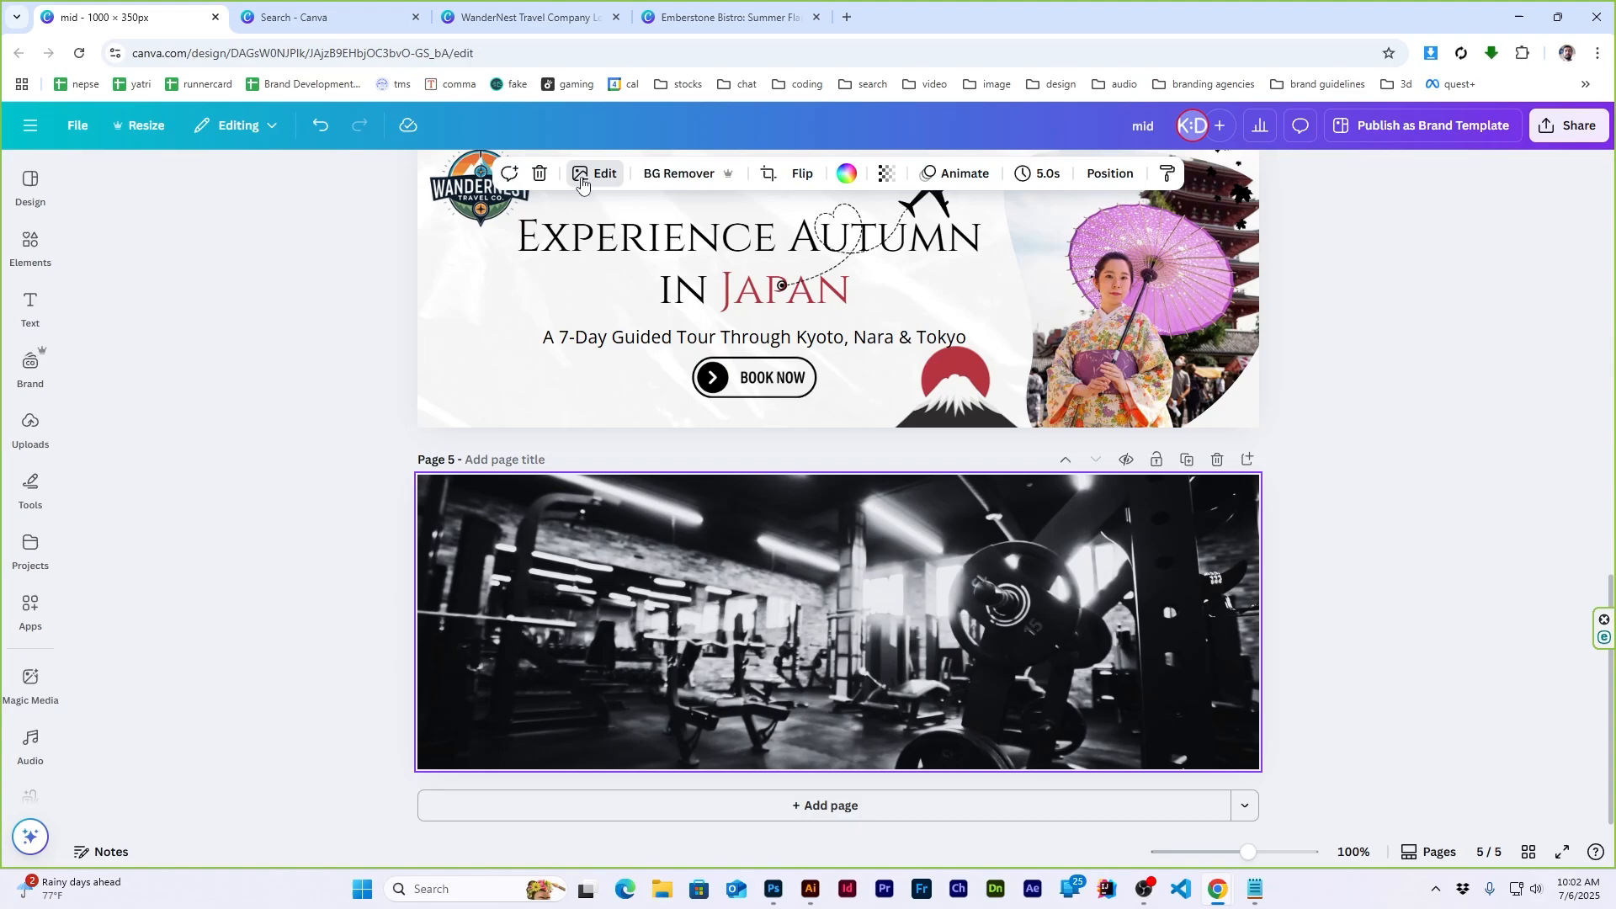
click(595, 175)
click(115, 308)
drag(182, 564, 102, 566)
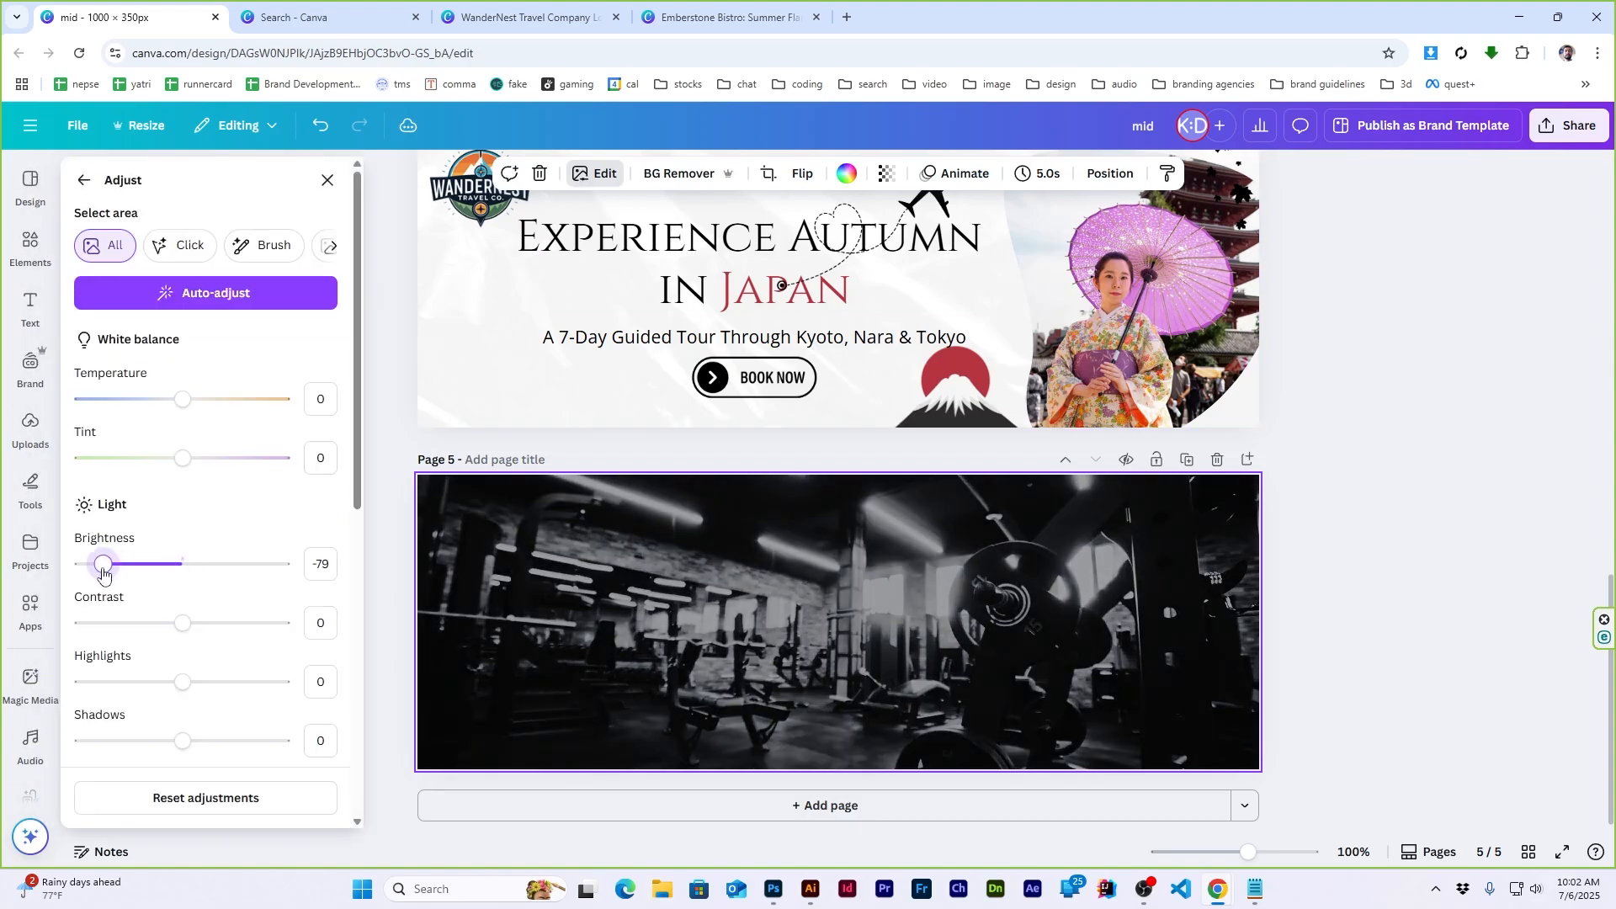
drag(182, 623, 217, 638)
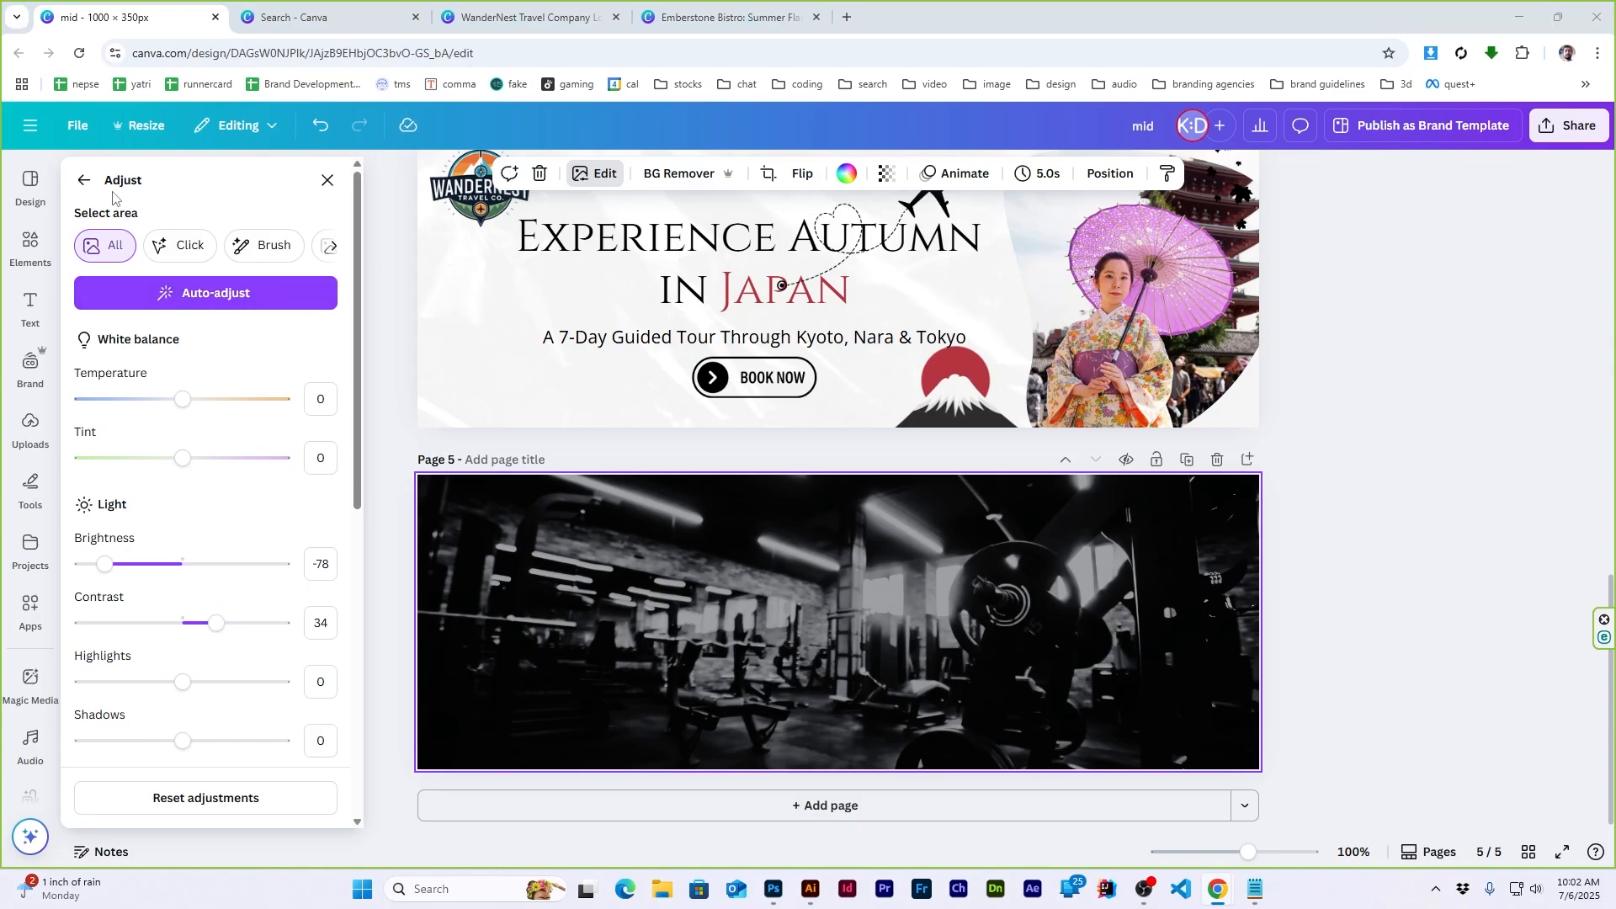
click(85, 181)
click(328, 181)
click(1409, 534)
Search the photo library for "body builder" and insert the photo of the seated, shirtless muscular man
click(35, 248)
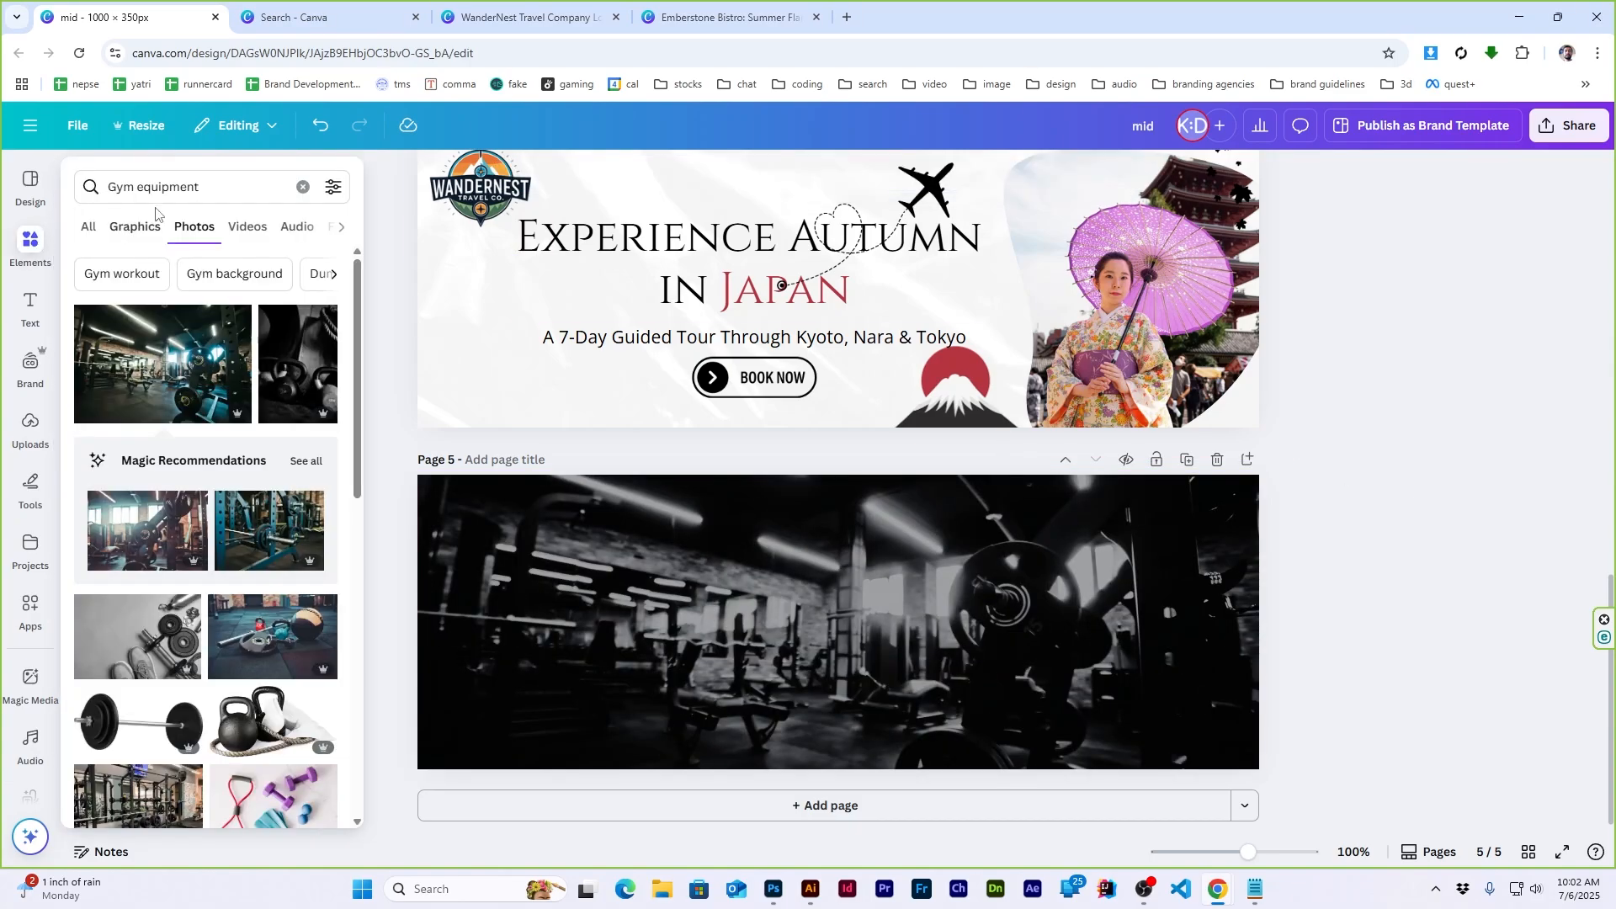
click(206, 192)
text(body builder)
key(Return)
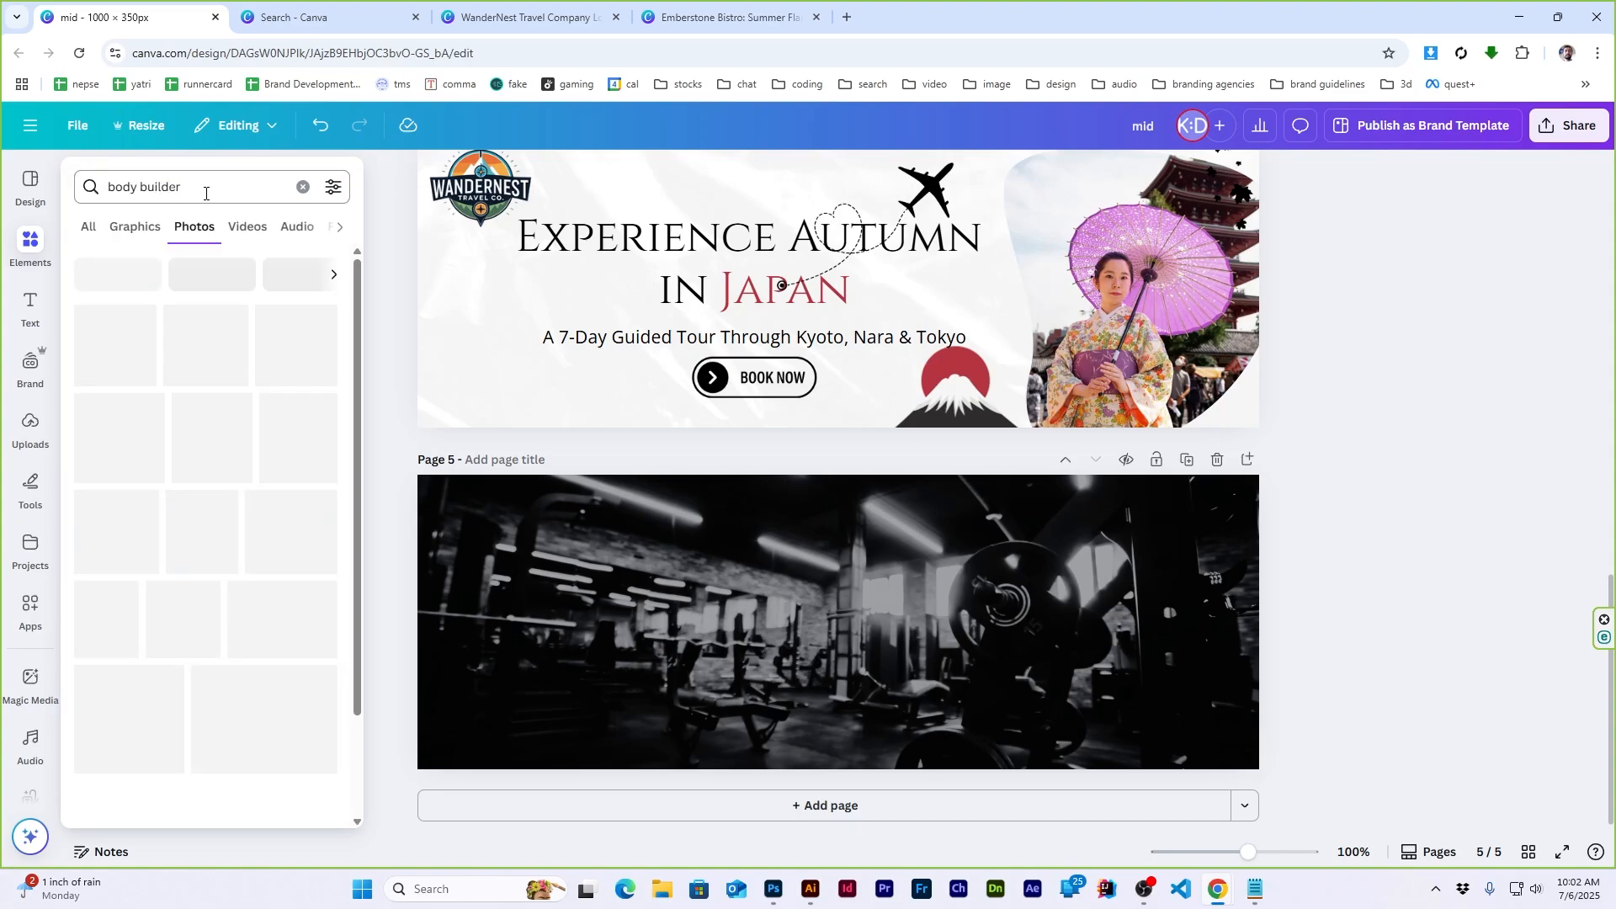
click(275, 564)
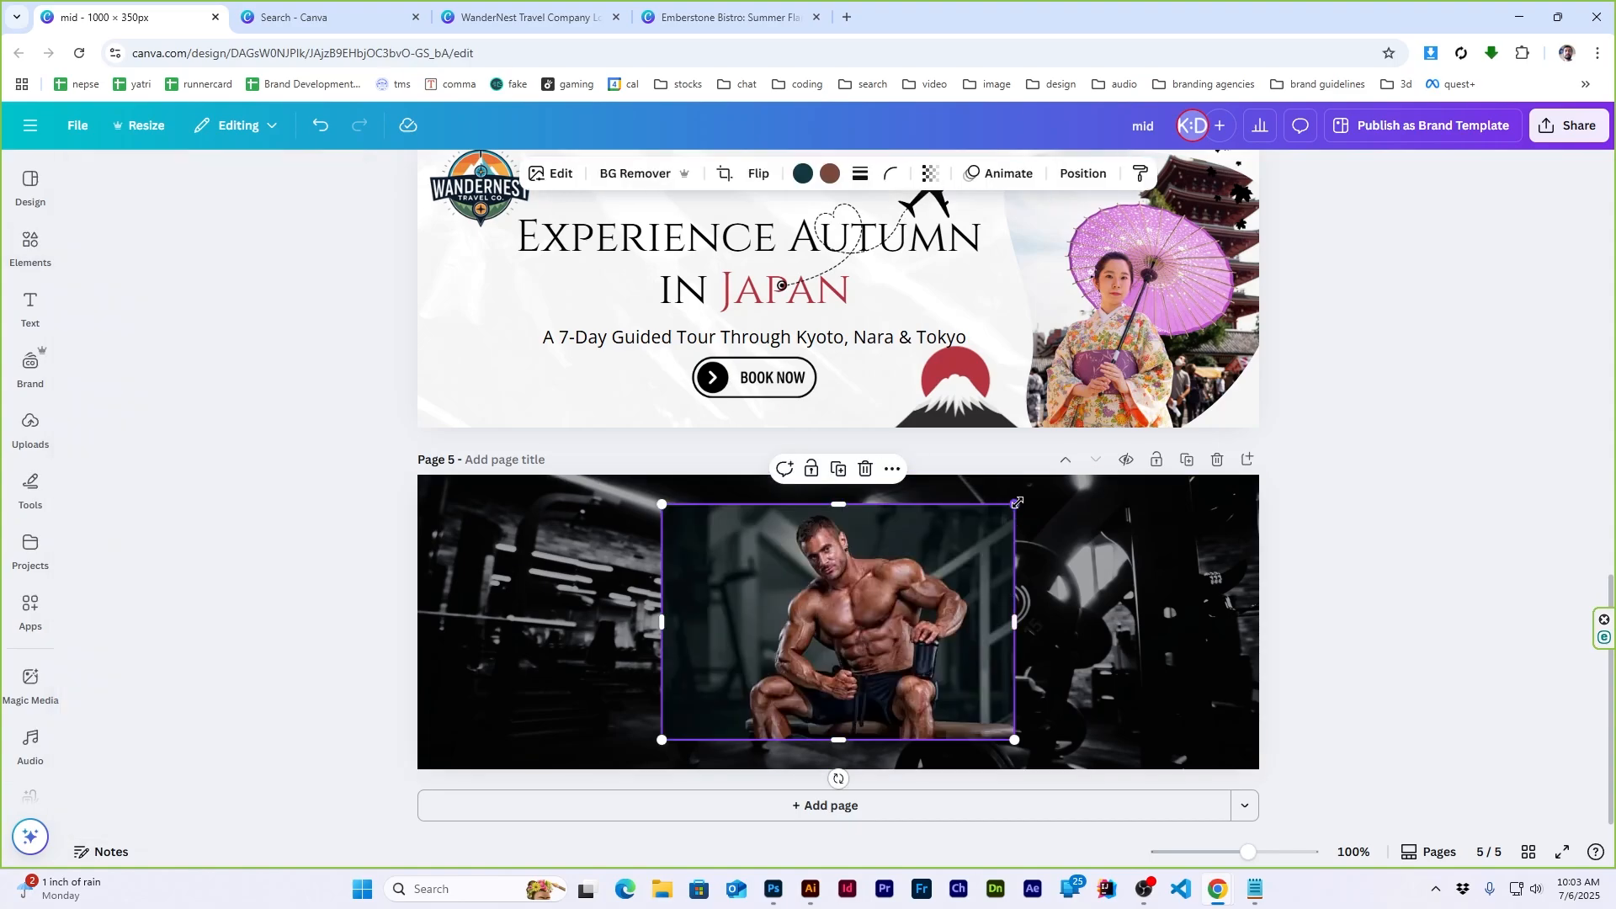
Enlarge the bodybuilder photo, place it over the right half of the banner and remove its background
drag(1016, 502, 1108, 451)
drag(884, 599, 1035, 627)
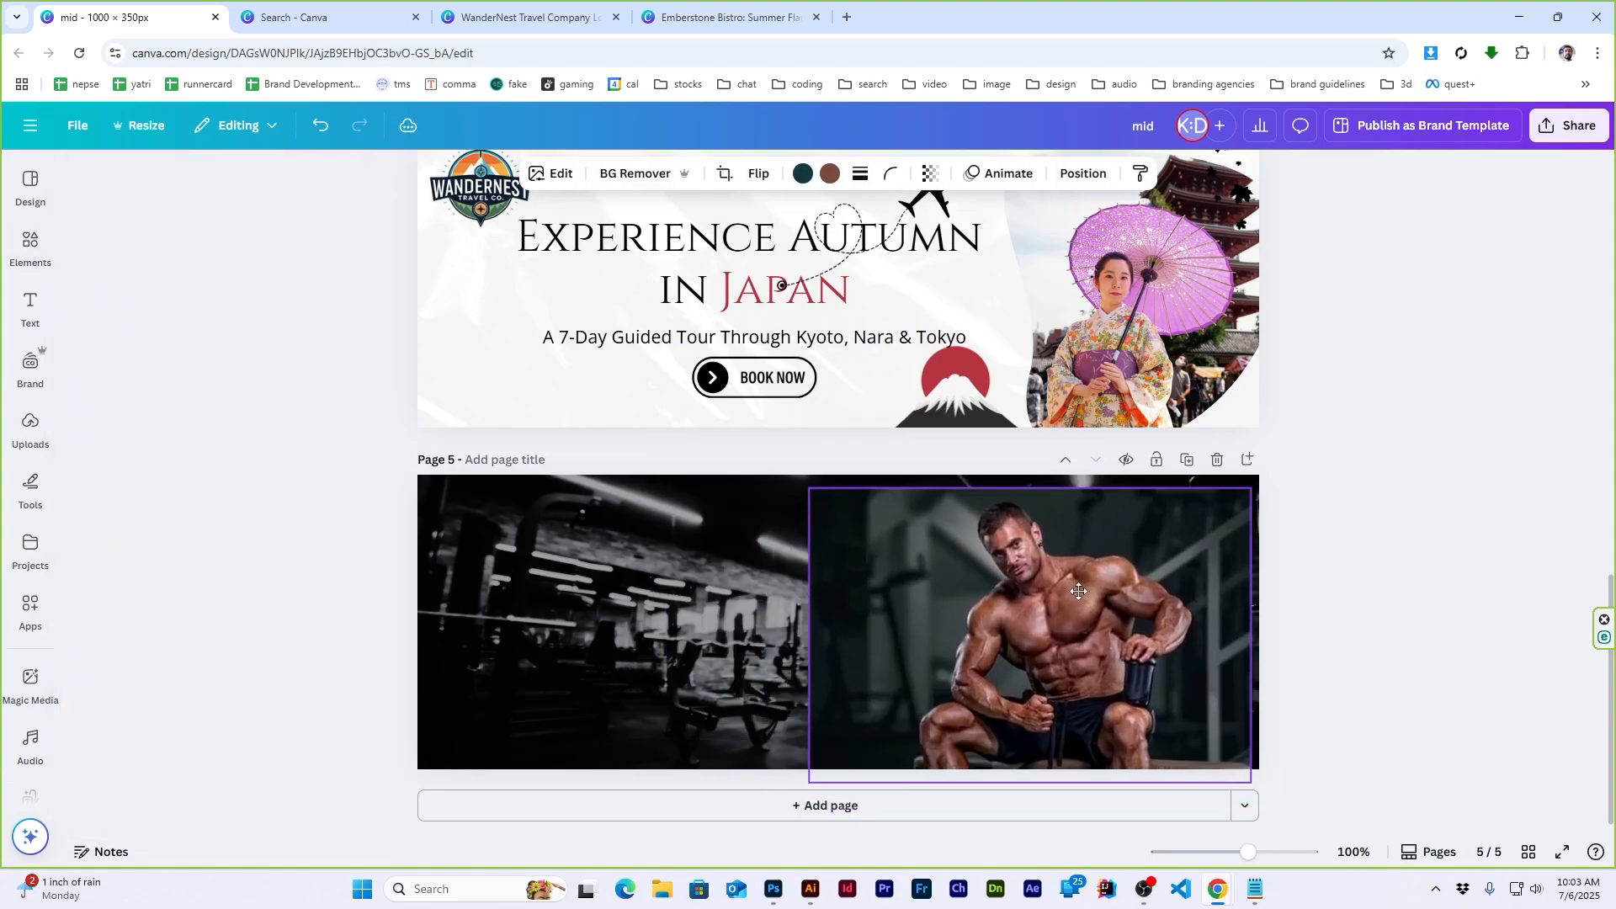
click(618, 177)
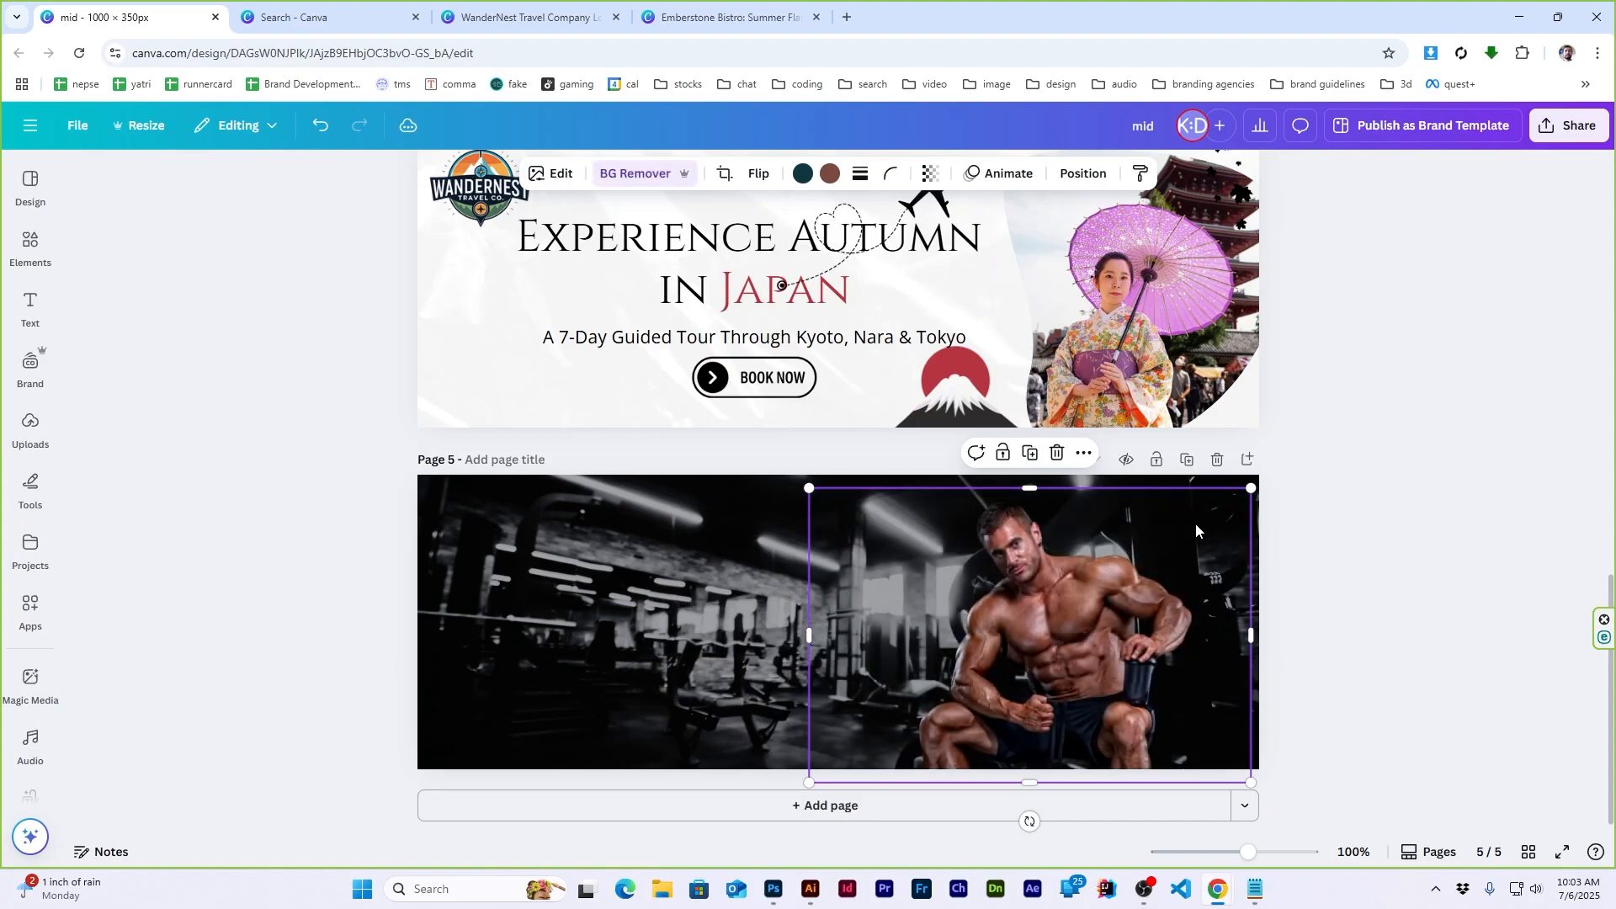
click(1444, 494)
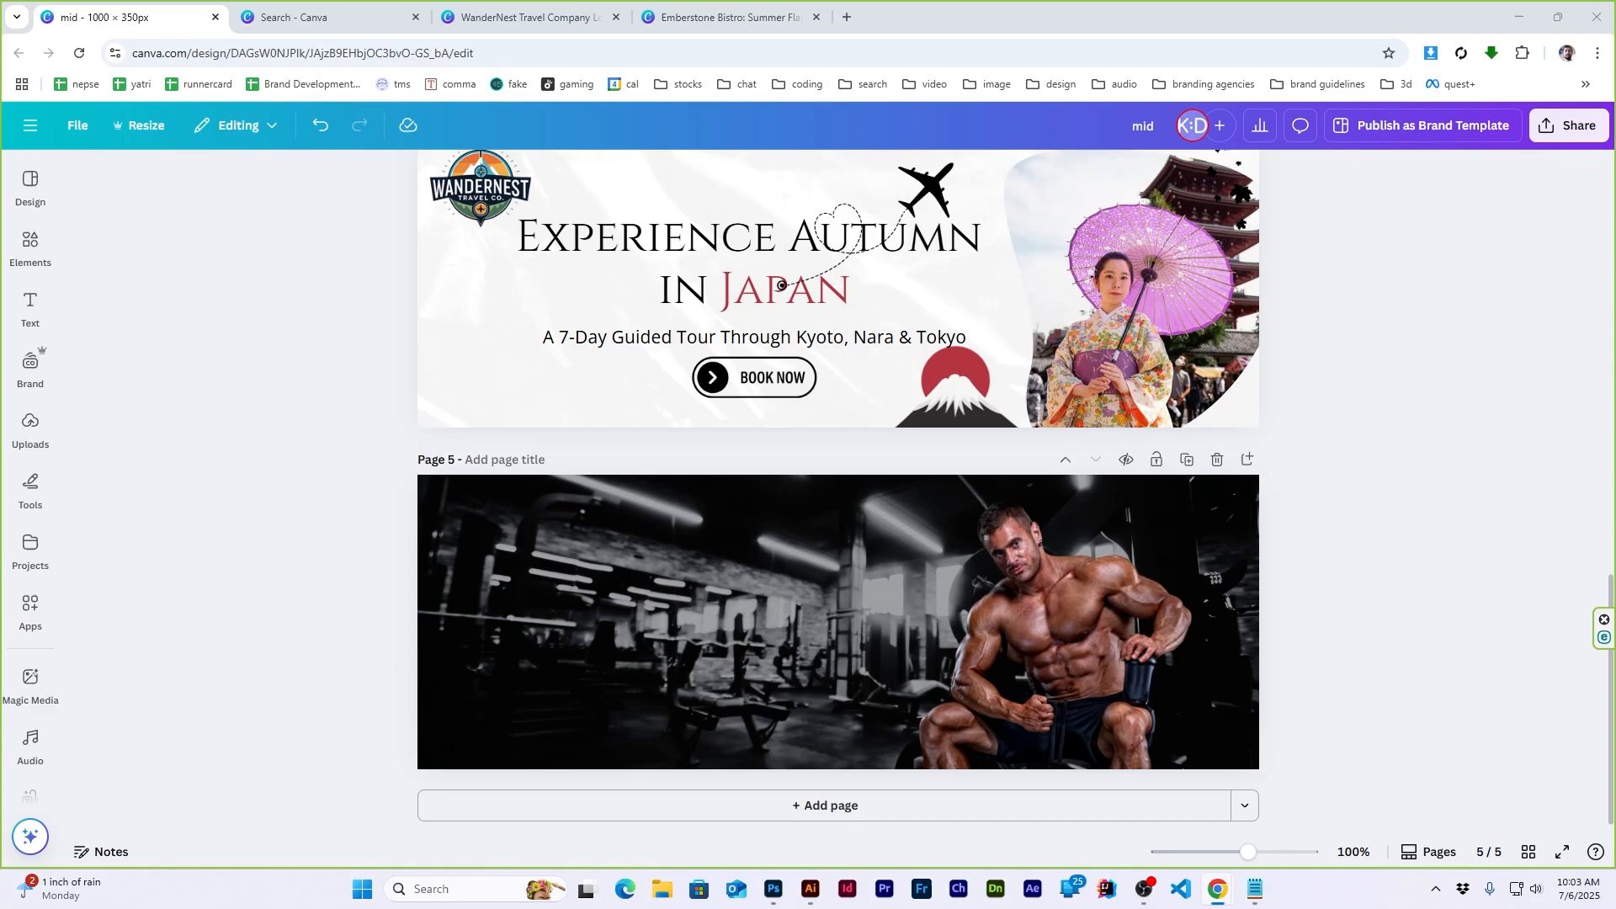
Set the bodybuilder photo's temperature to -61, brightness to 77 and contrast to 100
click(1077, 544)
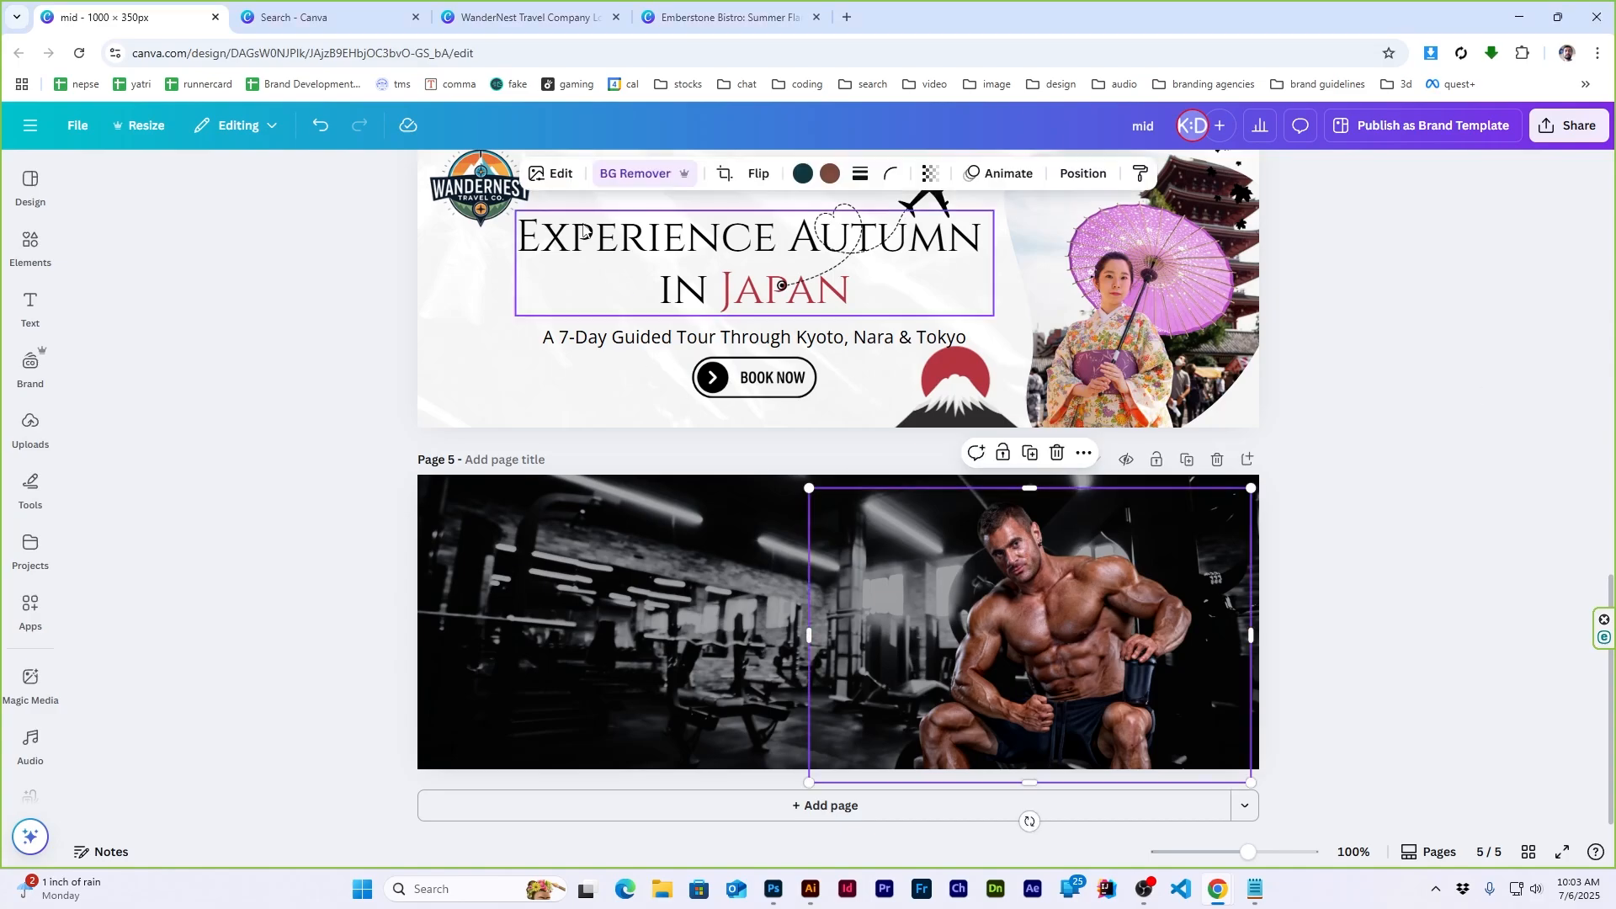
click(552, 174)
click(146, 312)
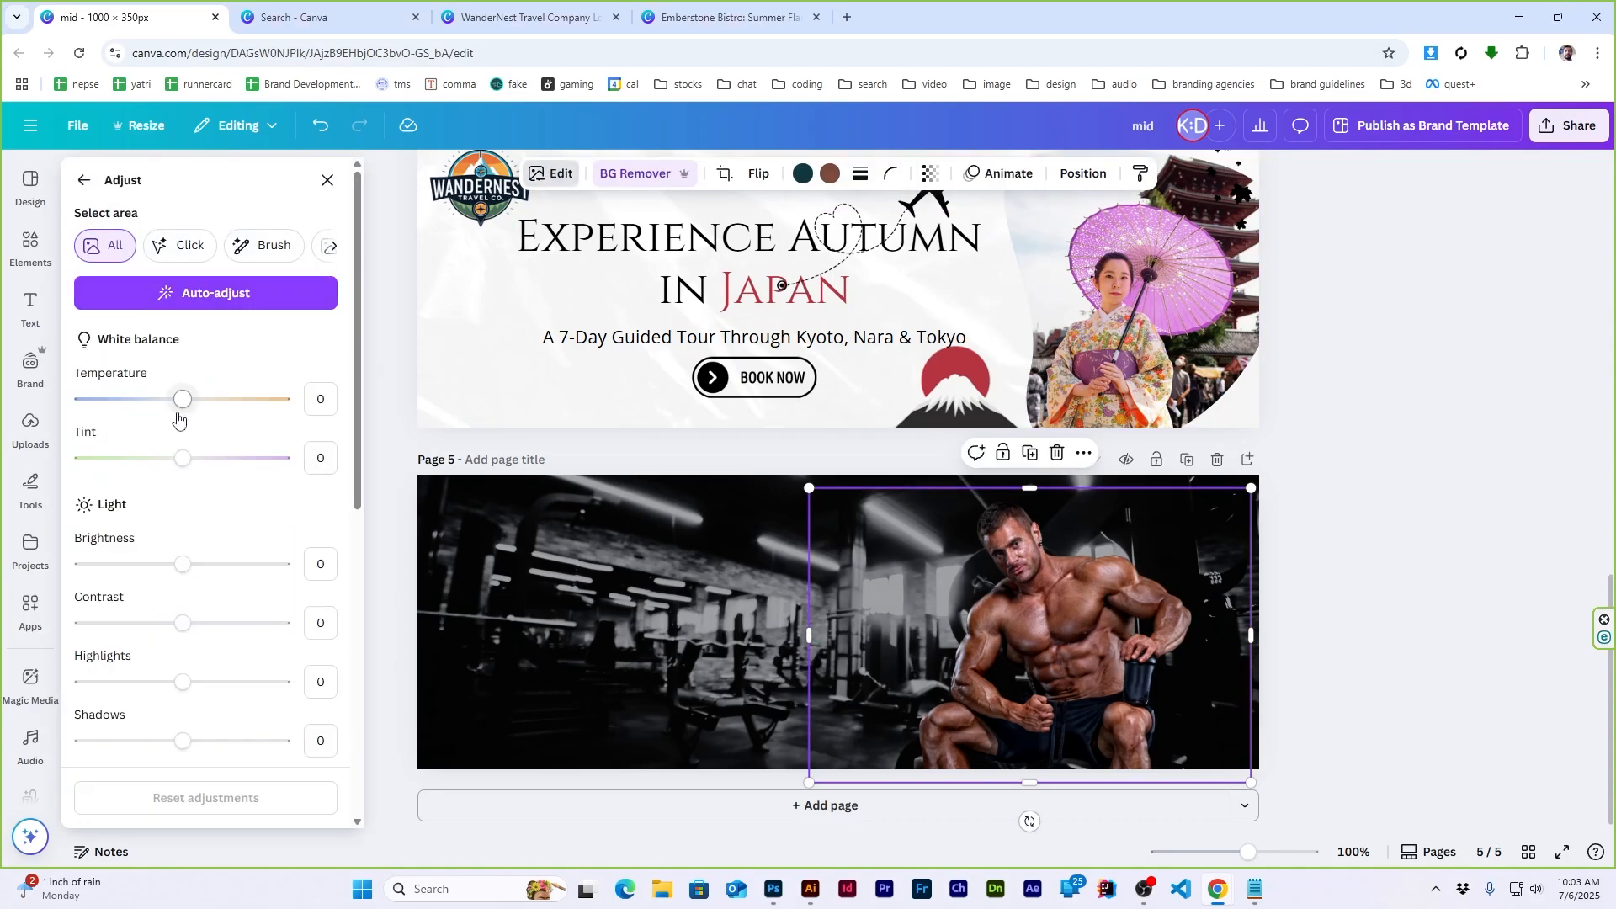
drag(182, 400, 122, 411)
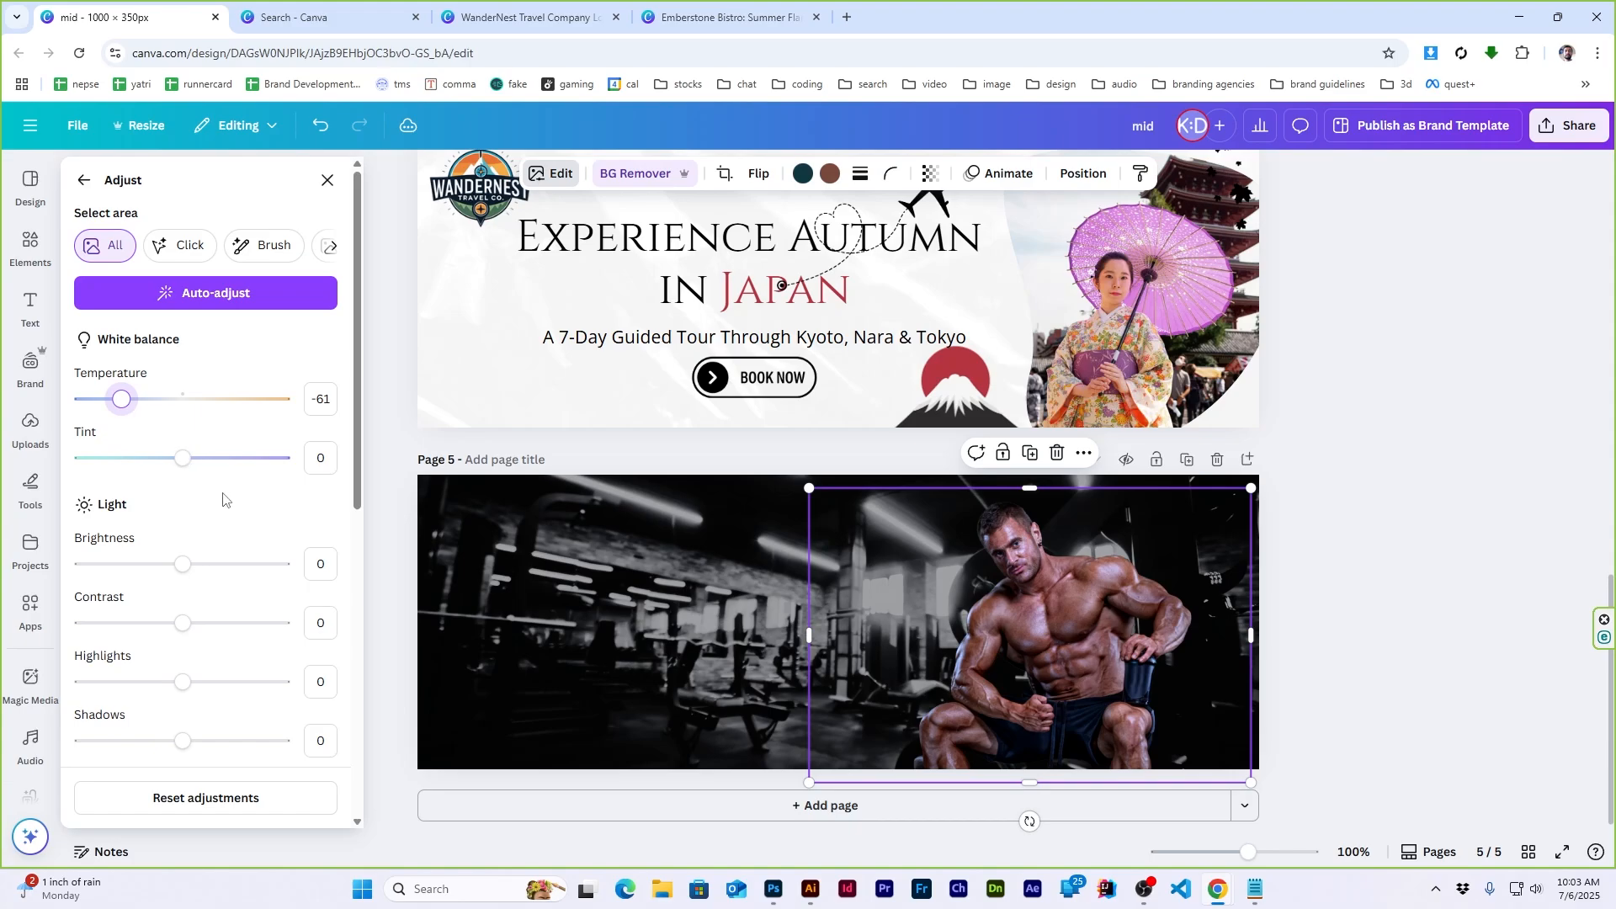
drag(186, 568, 254, 580)
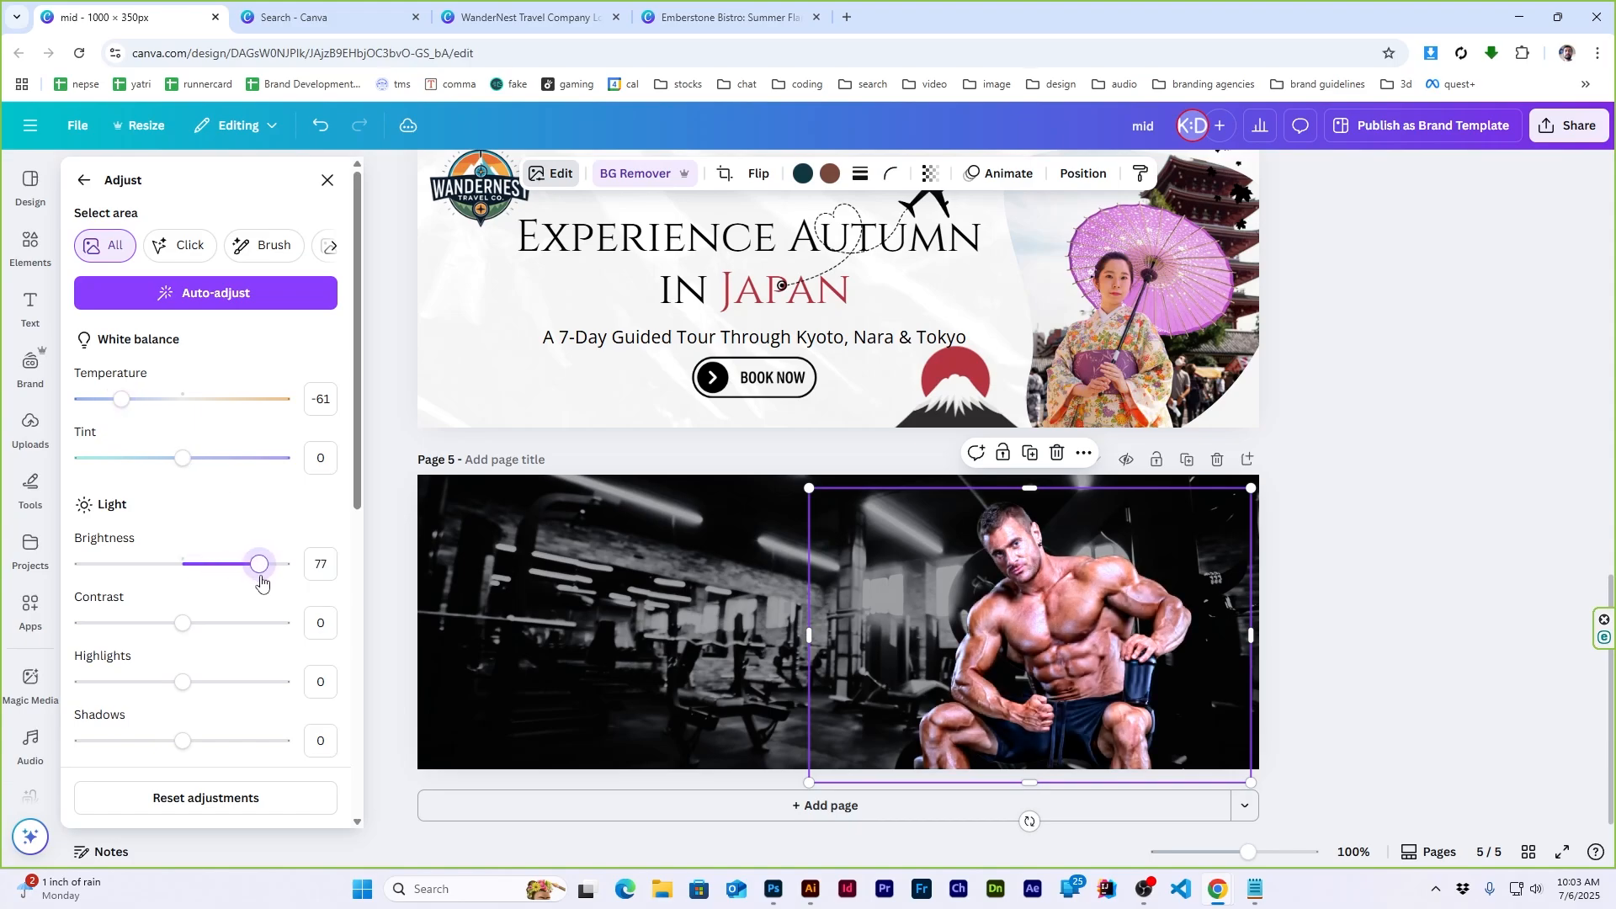
drag(183, 623, 368, 633)
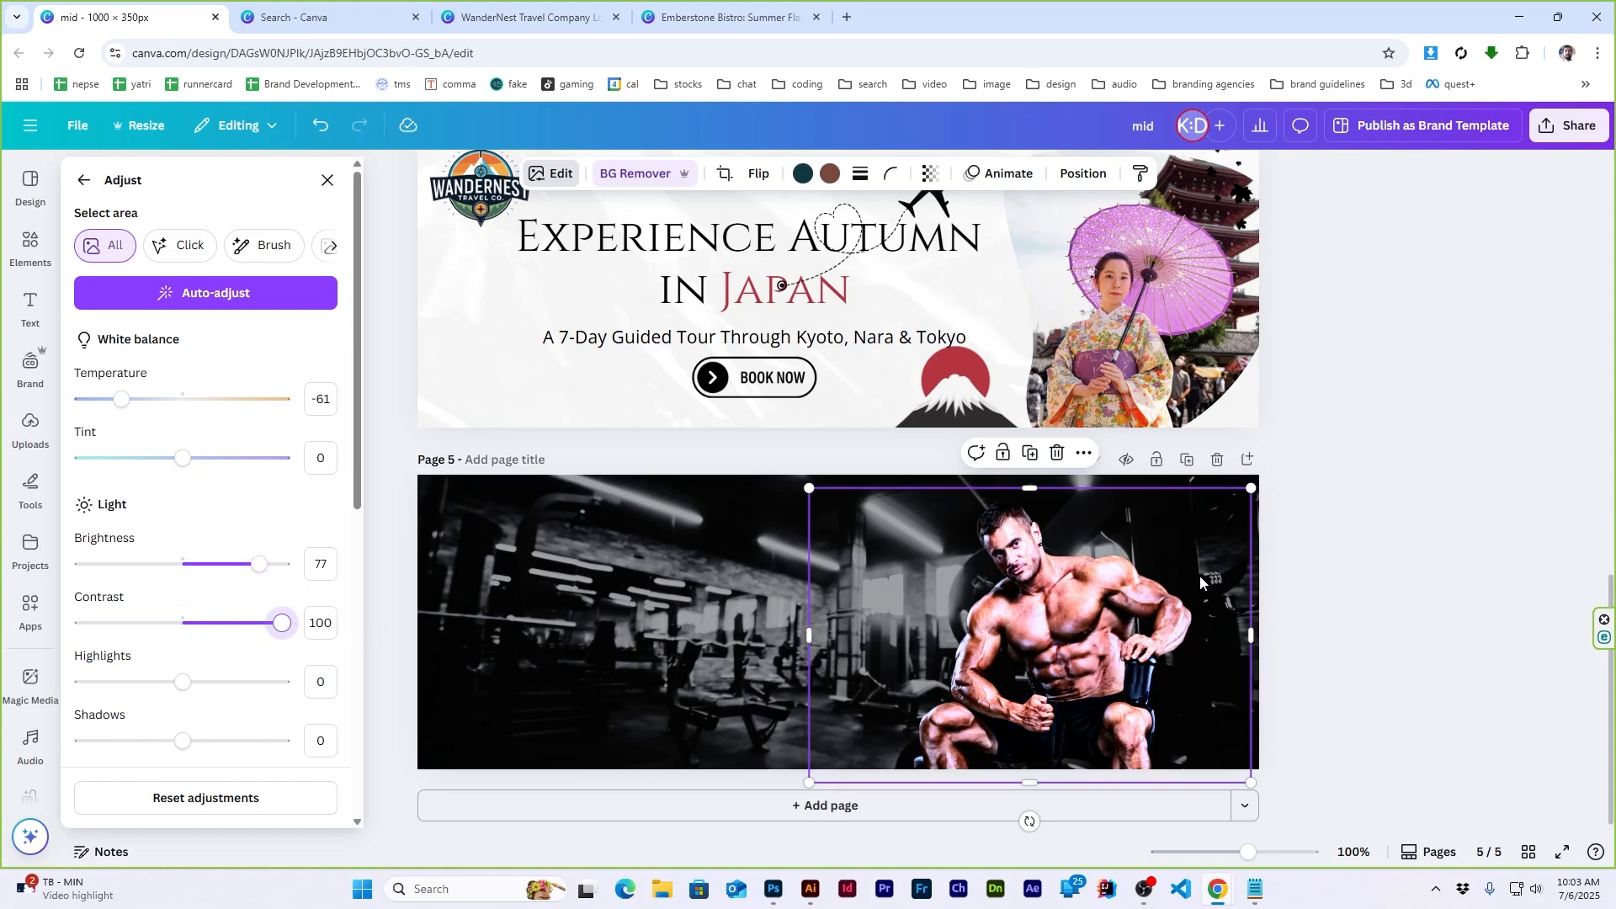
Set the bodybuilder photo's blacks to 19 and its saturation to -100
scroll(210, 737, down, 3)
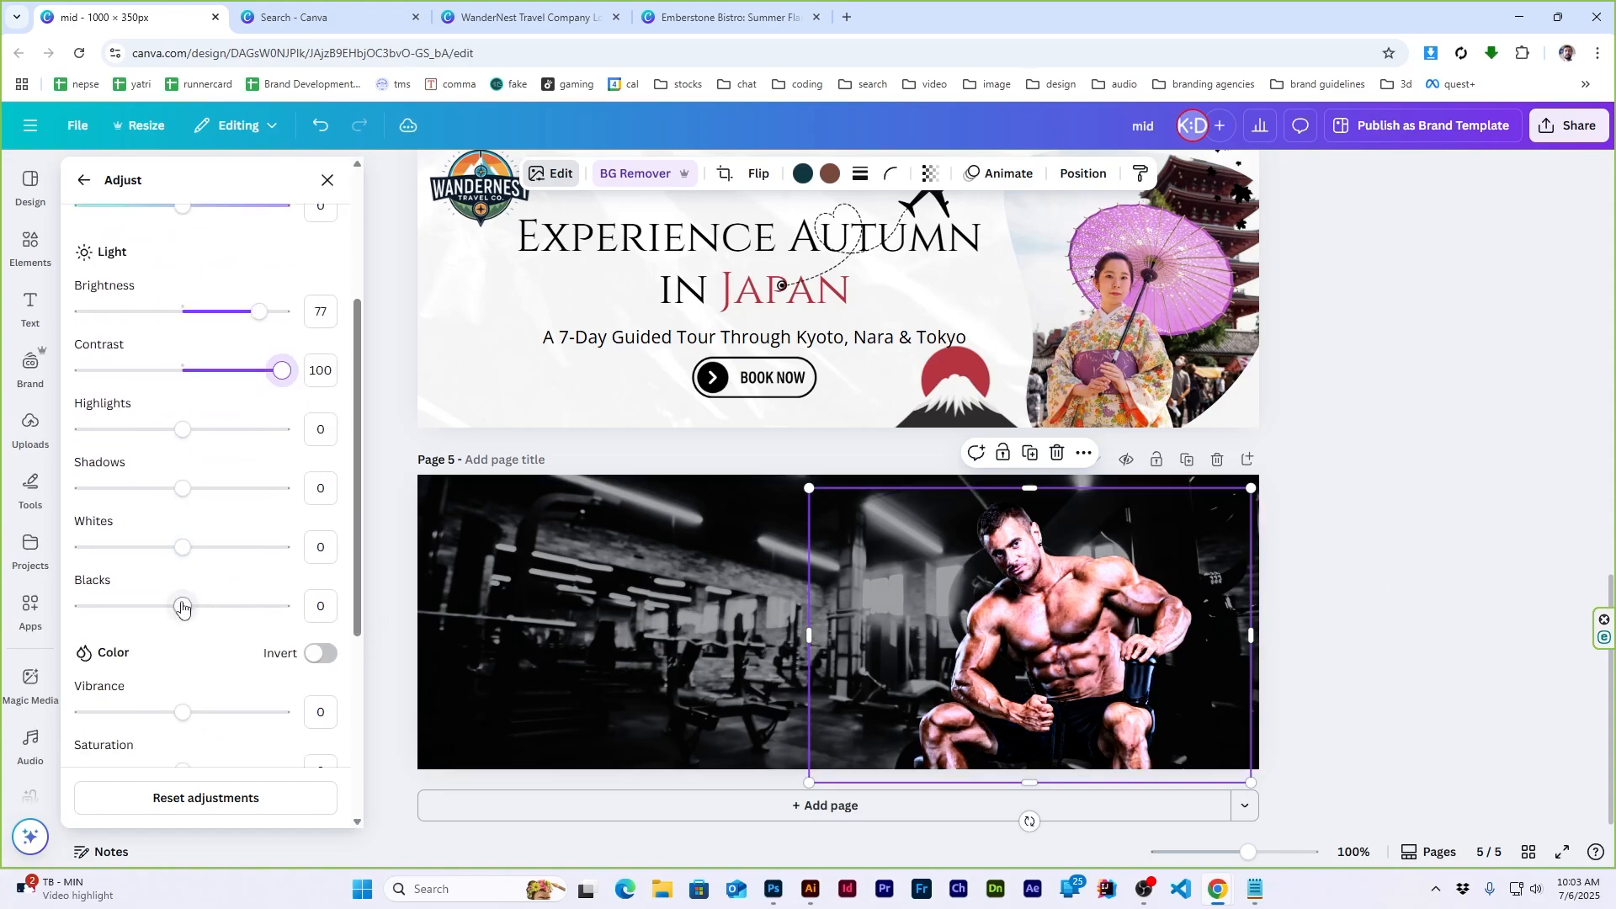
drag(182, 606, 202, 608)
scroll(178, 713, down, 3)
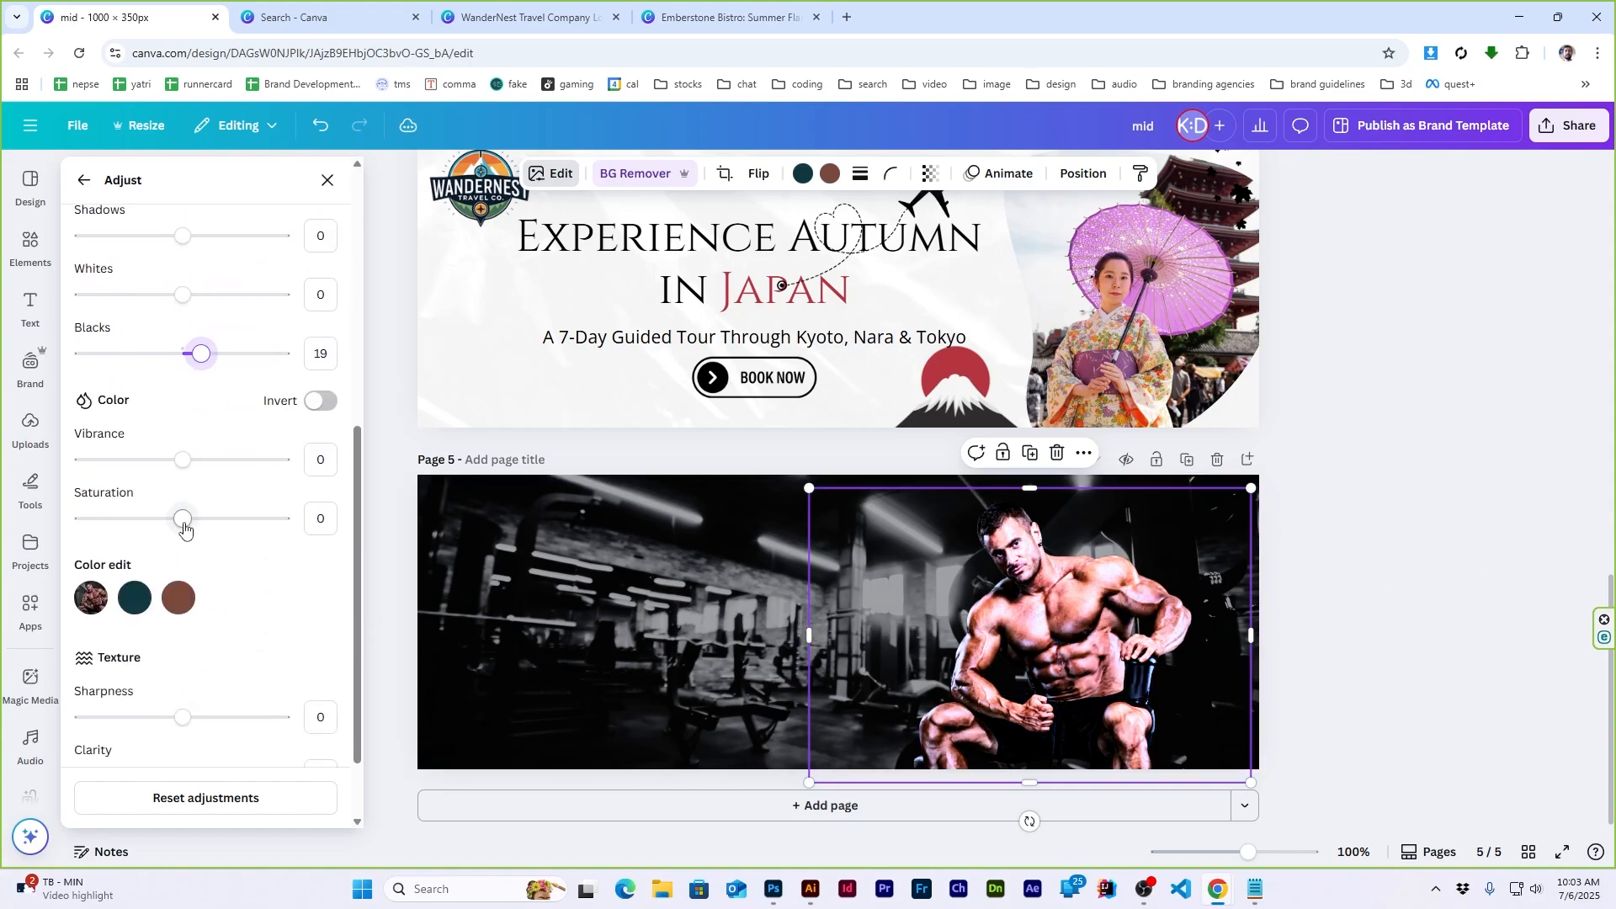
drag(183, 518, 5, 477)
Enlarge the bodybuilder slightly and reposition him at the banner's right side so his head stays within the page
drag(1251, 491, 1334, 433)
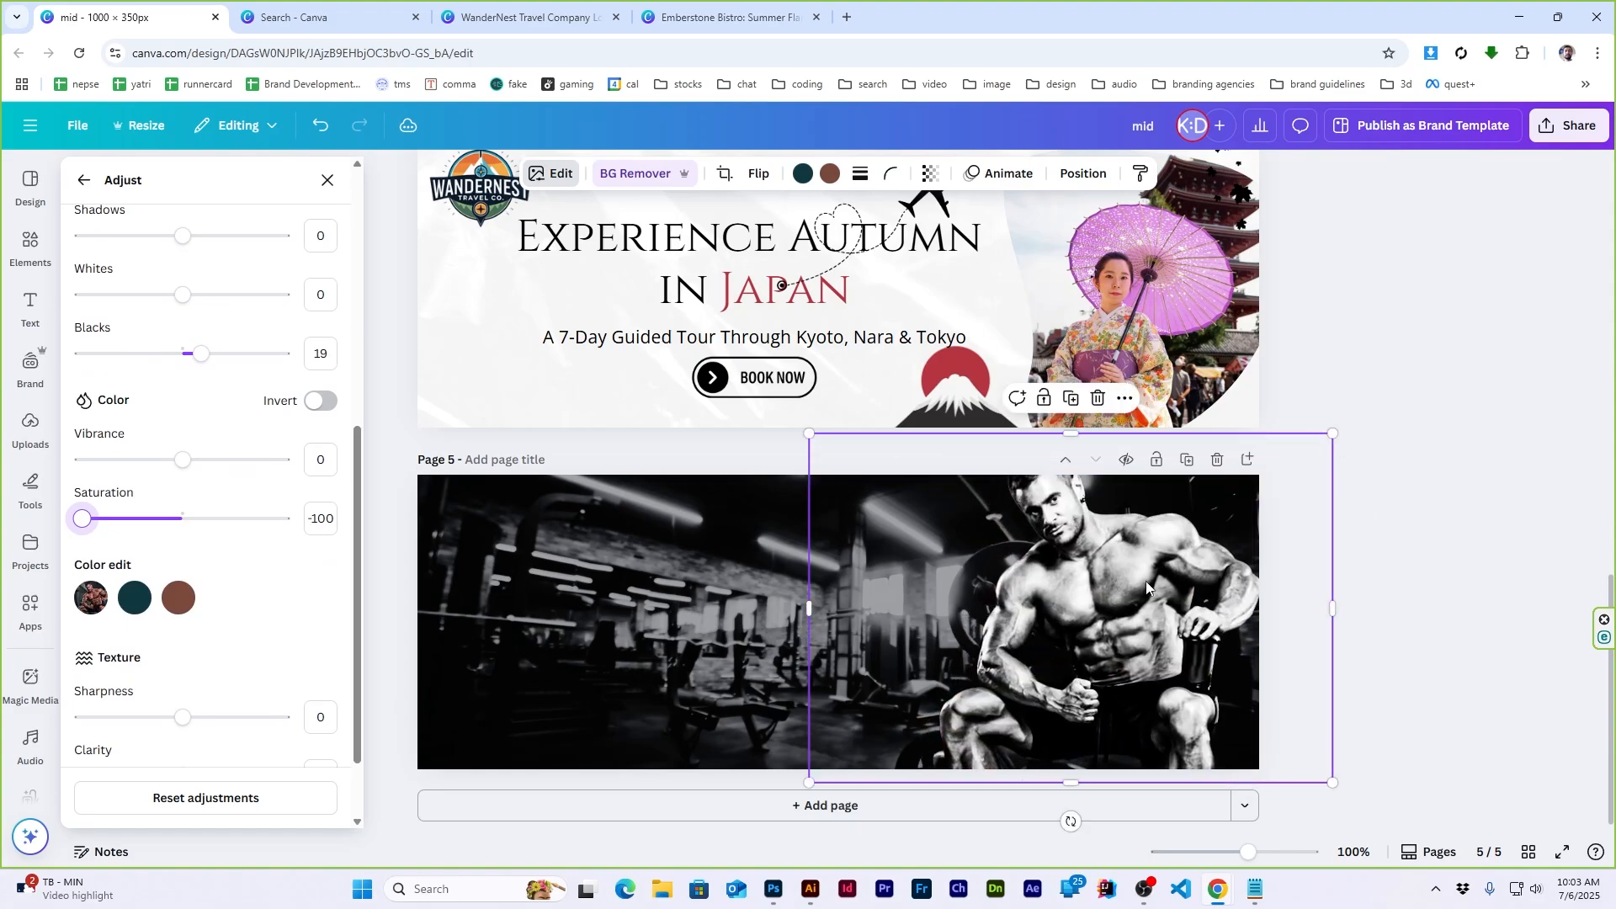
drag(1148, 583, 1120, 617)
drag(1308, 468, 1264, 498)
drag(1140, 607, 1170, 585)
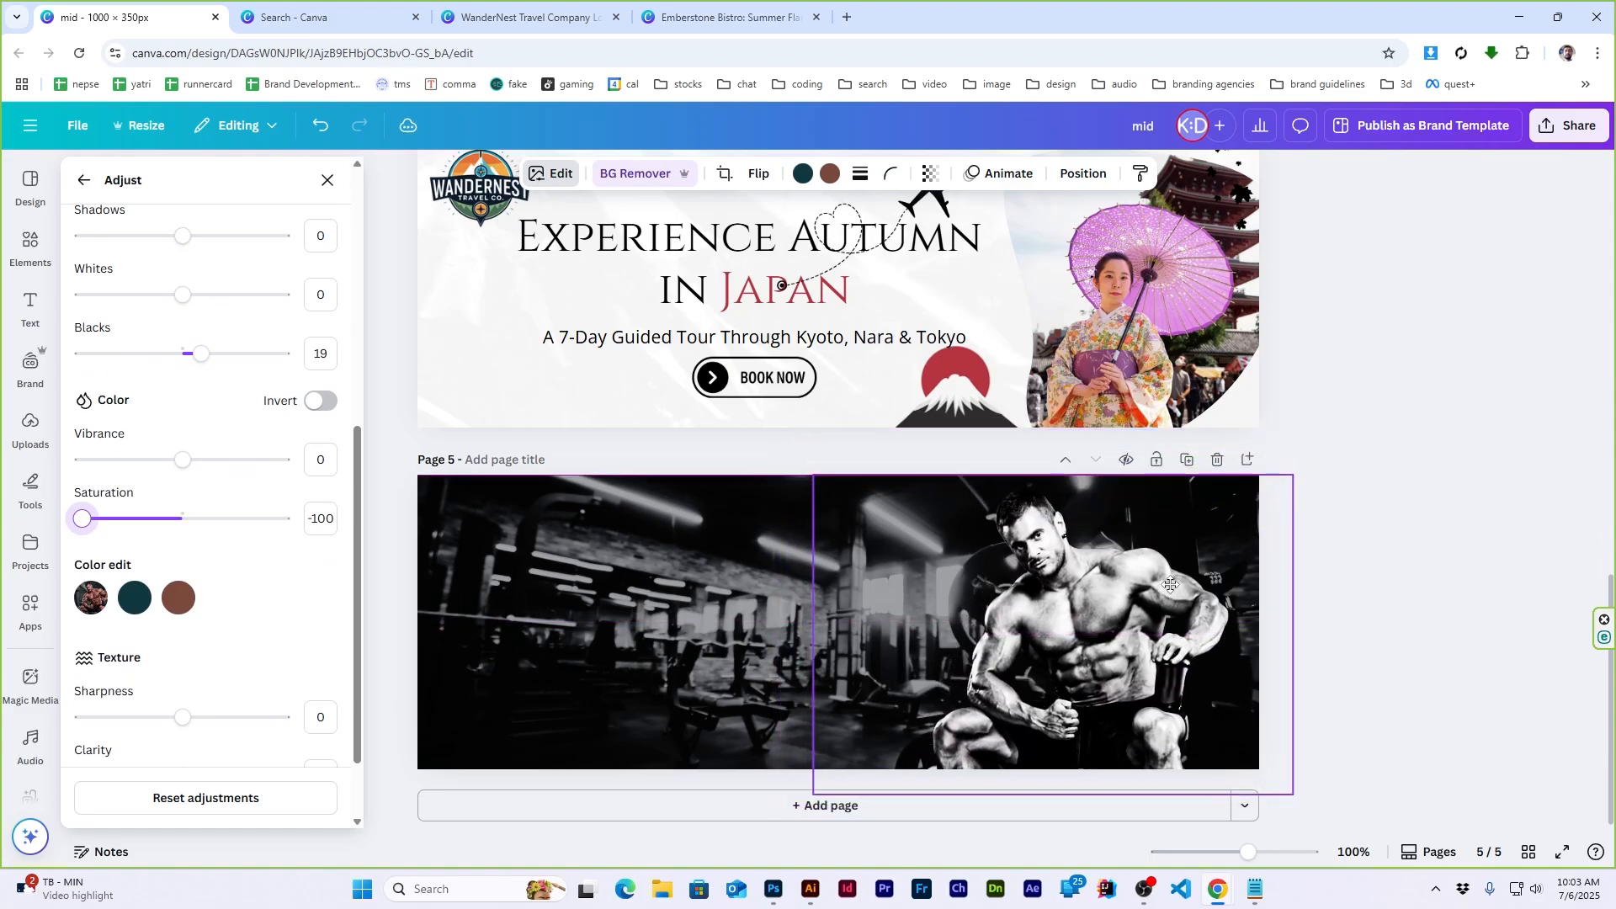
click(1421, 420)
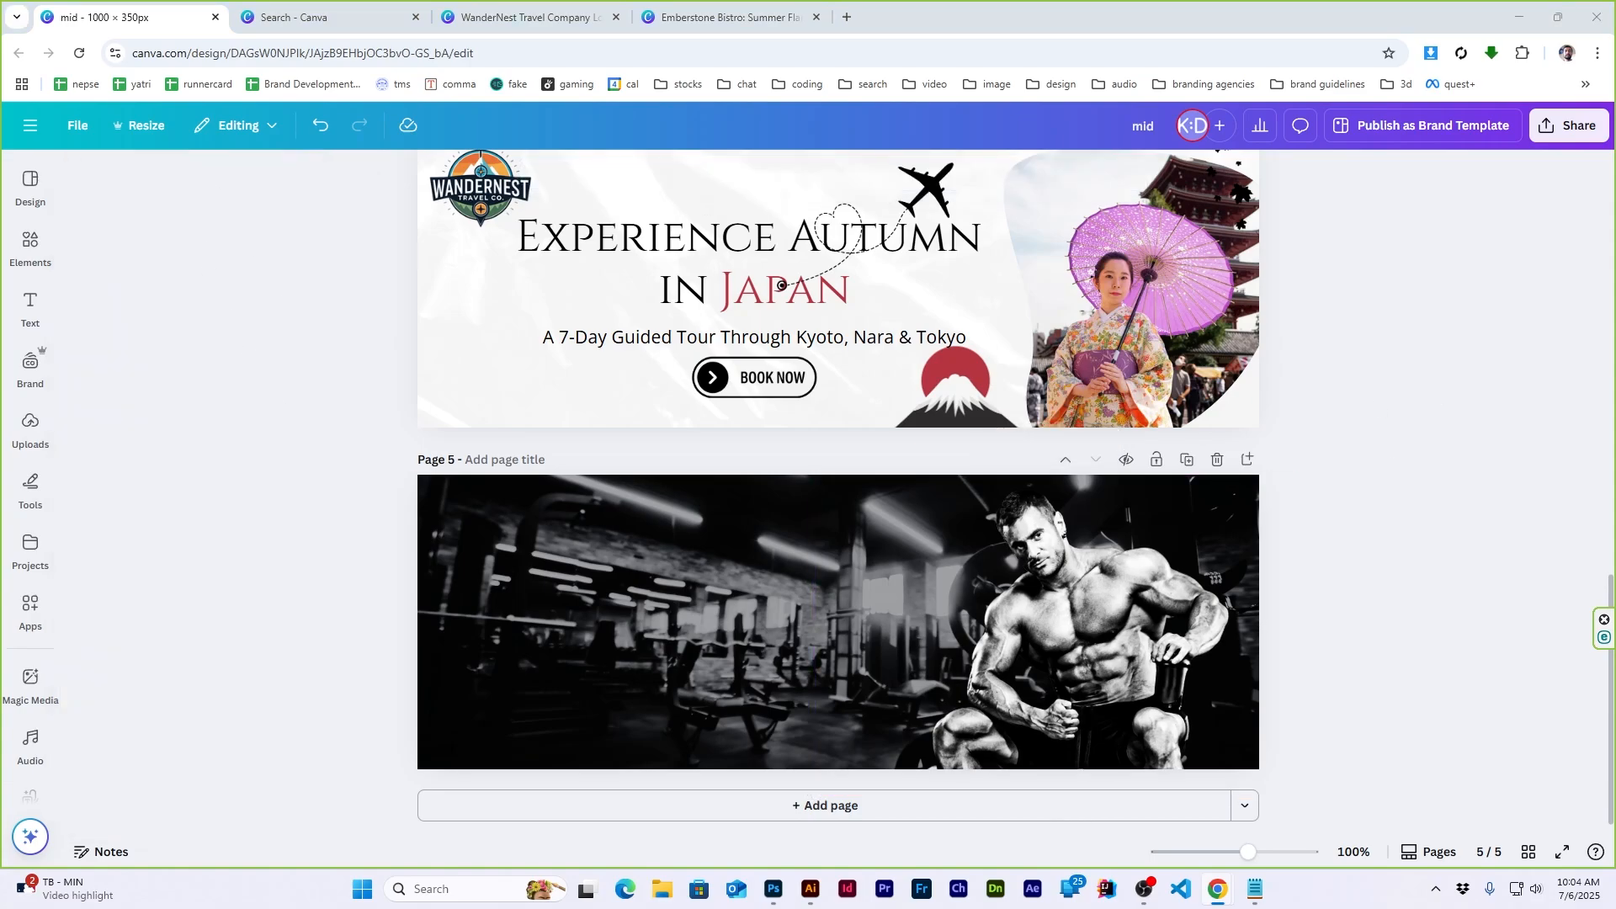
Open the PulseFit heartbeat emblem logo design, copy its logo image and paste it onto page 5 of the banner document
click(376, 17)
click(257, 653)
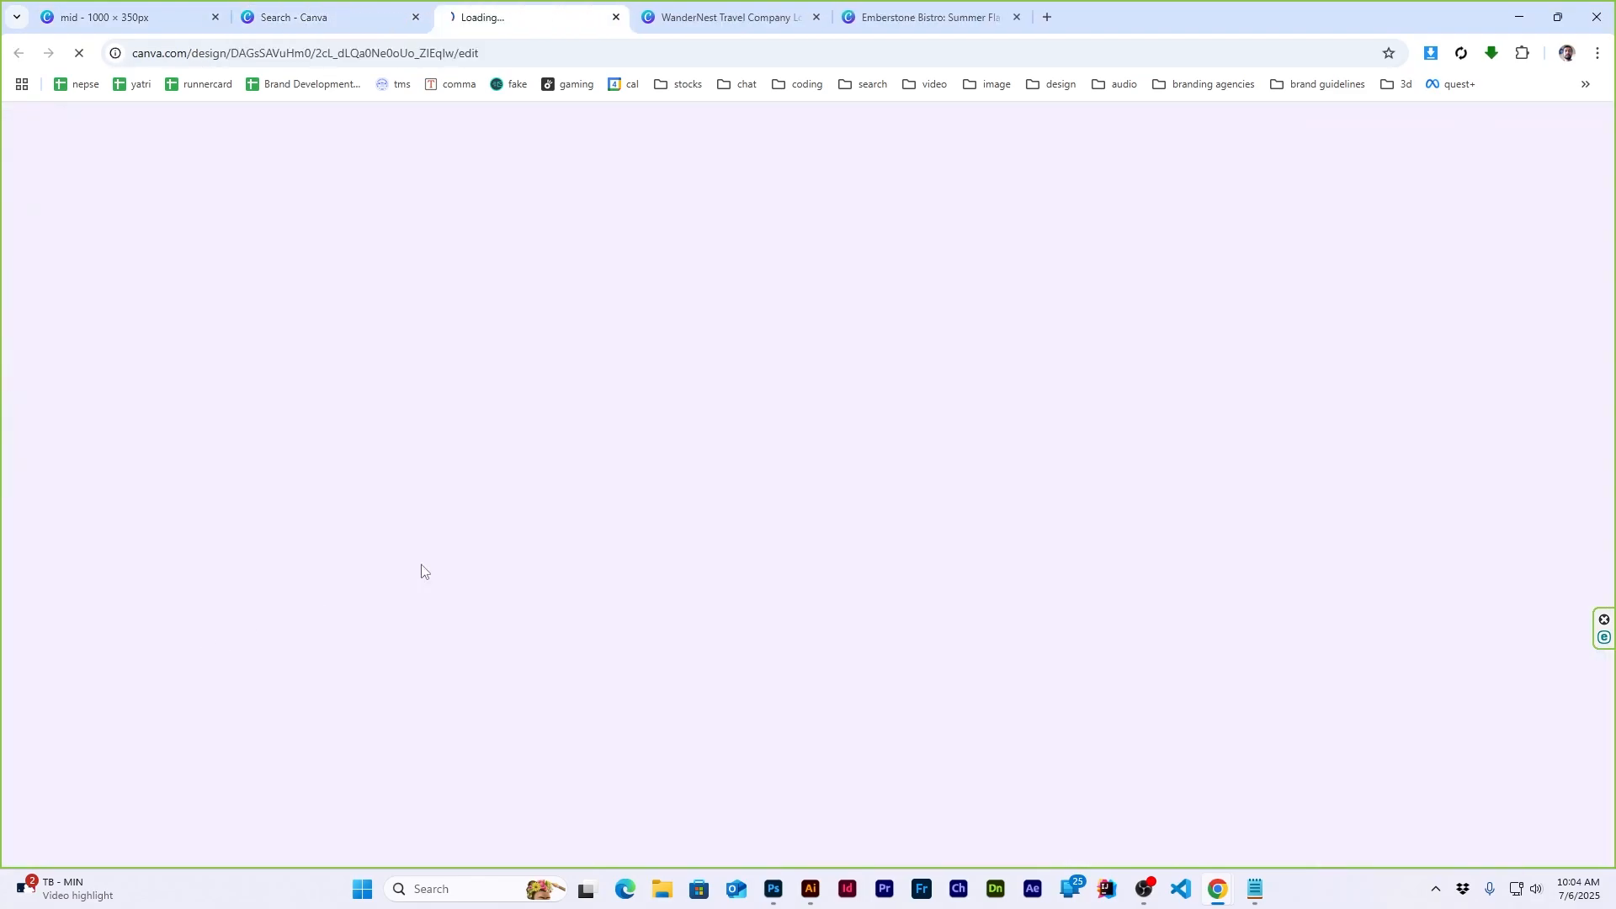
click(706, 435)
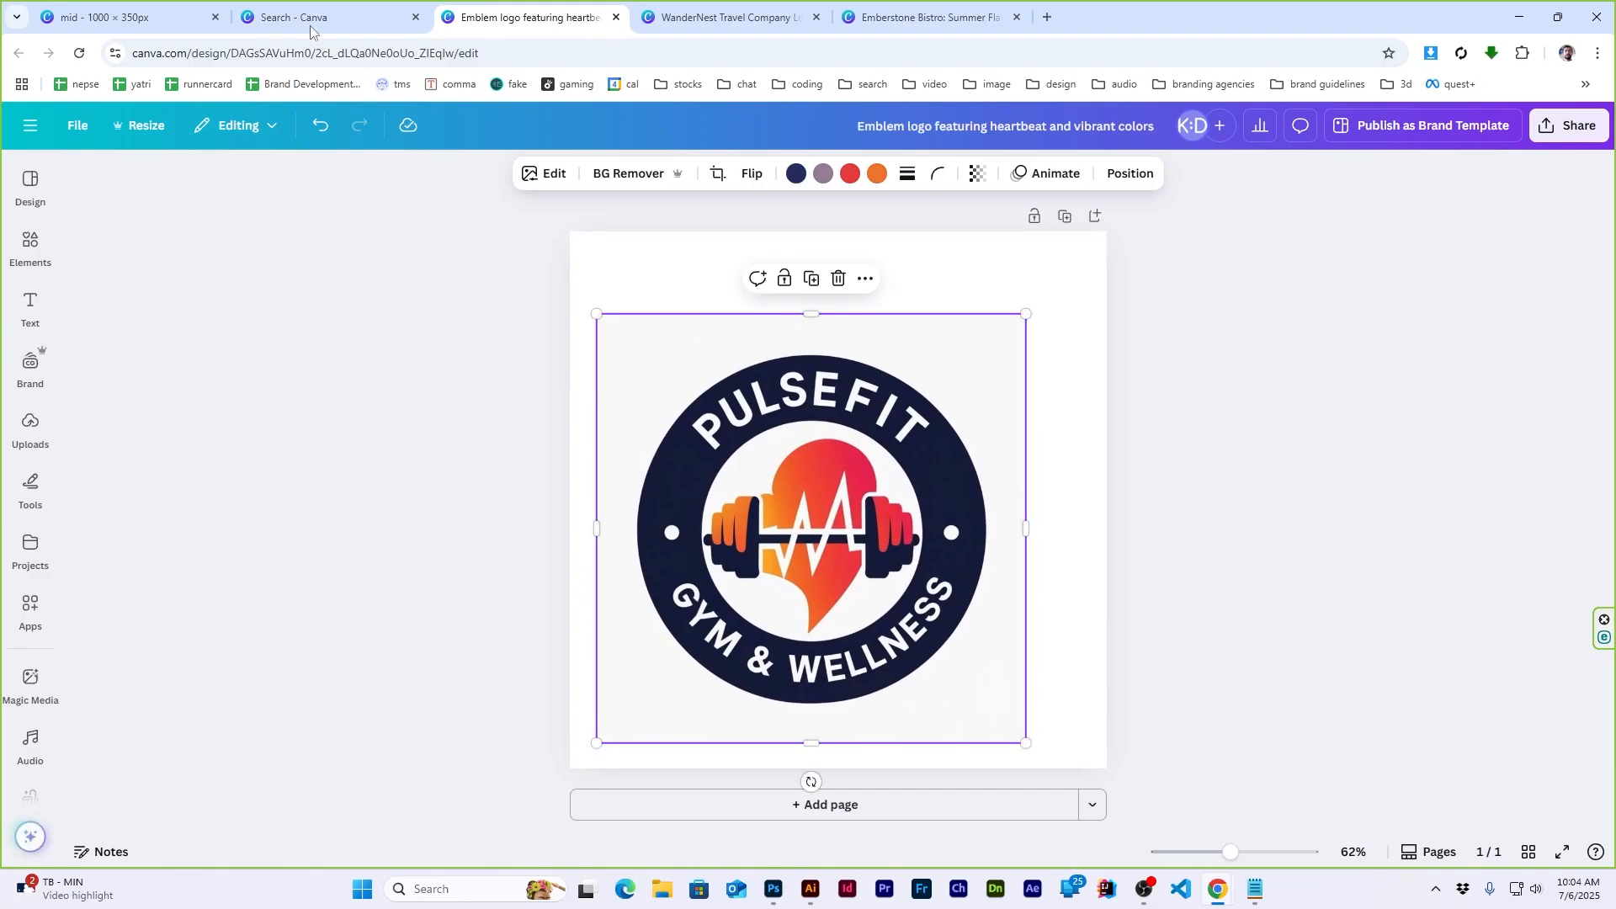
click(127, 17)
key(ctrl+v)
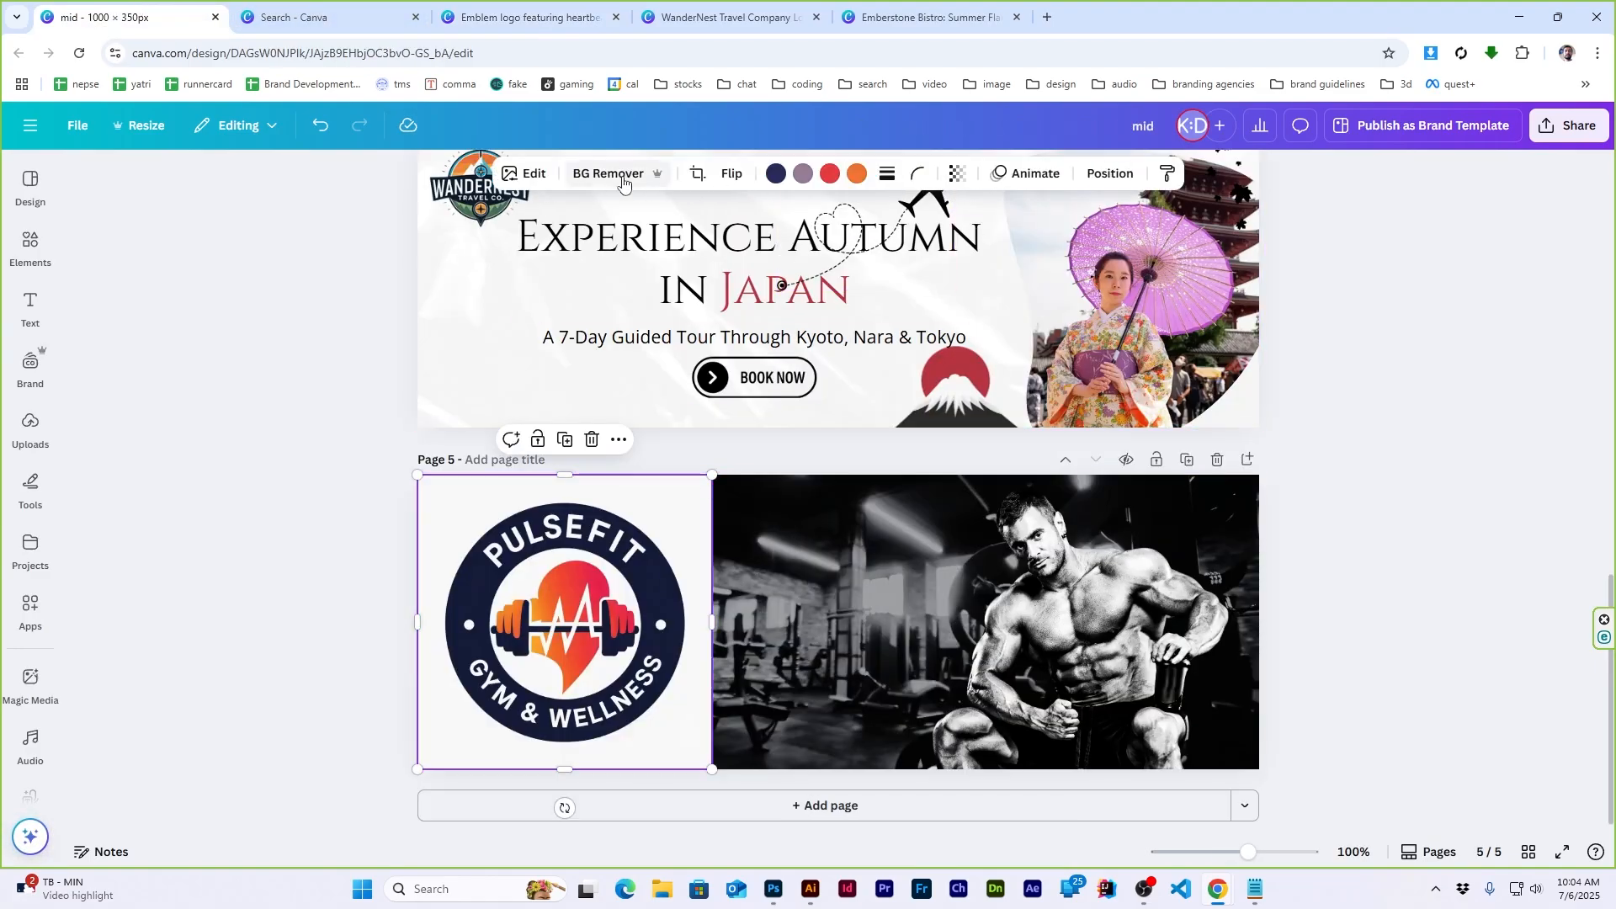
Remove the pasted logo's background, shrink it and place it in the banner's lower-right corner
drag(712, 475, 551, 633)
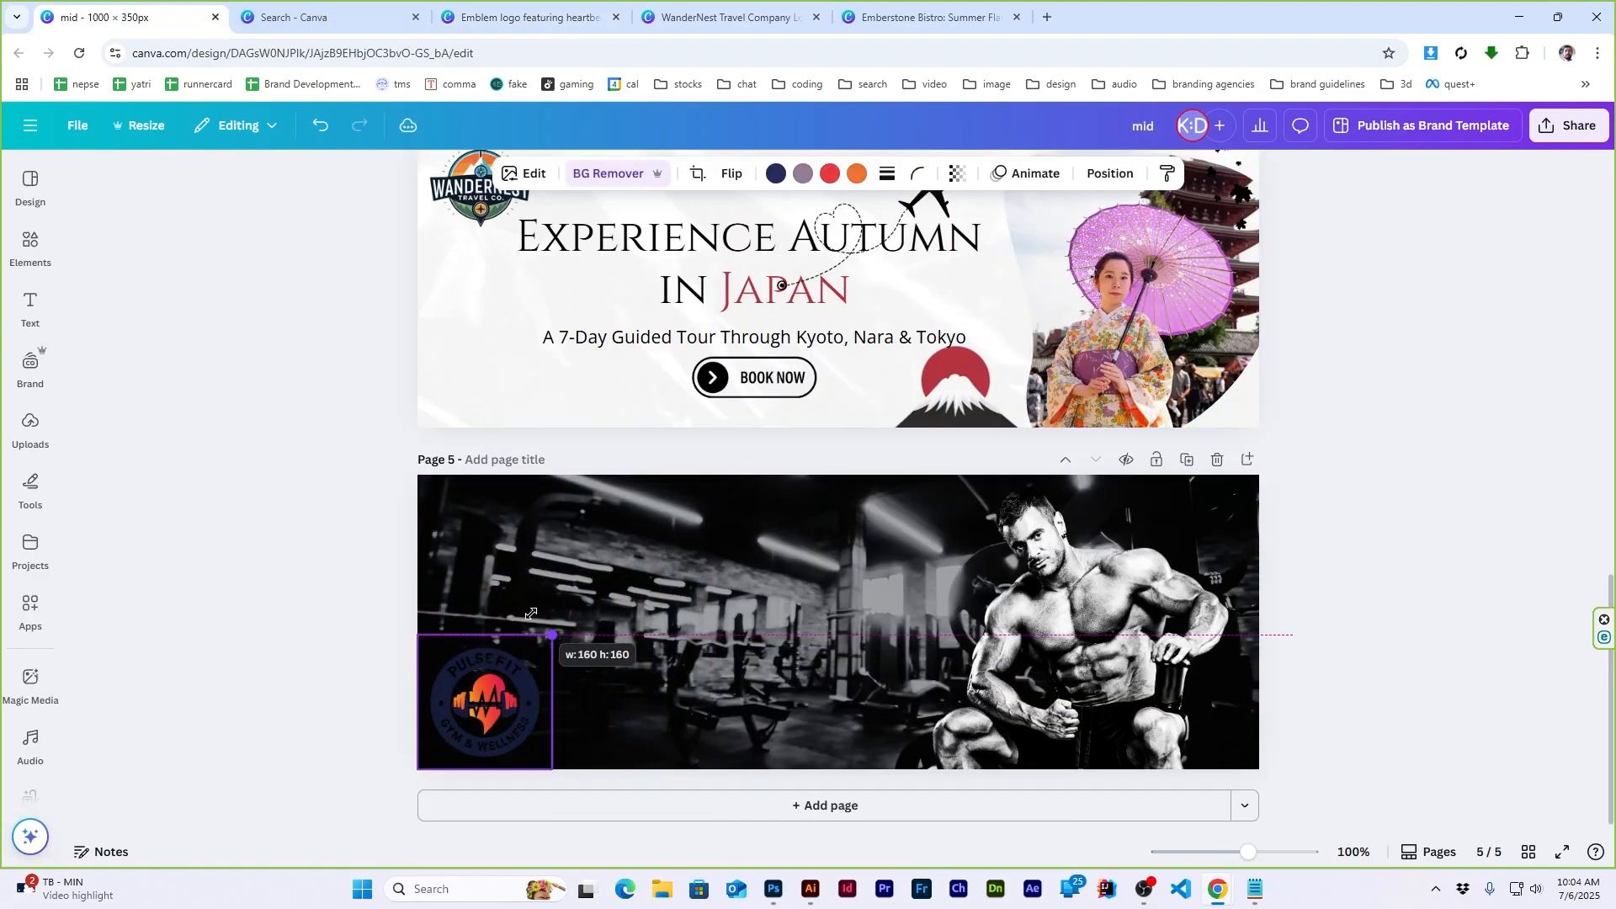
drag(514, 697, 1196, 699)
drag(1242, 634, 1199, 694)
click(1364, 619)
Search the elements for "circle" and add the solid circle shape to the banner
click(30, 244)
click(303, 187)
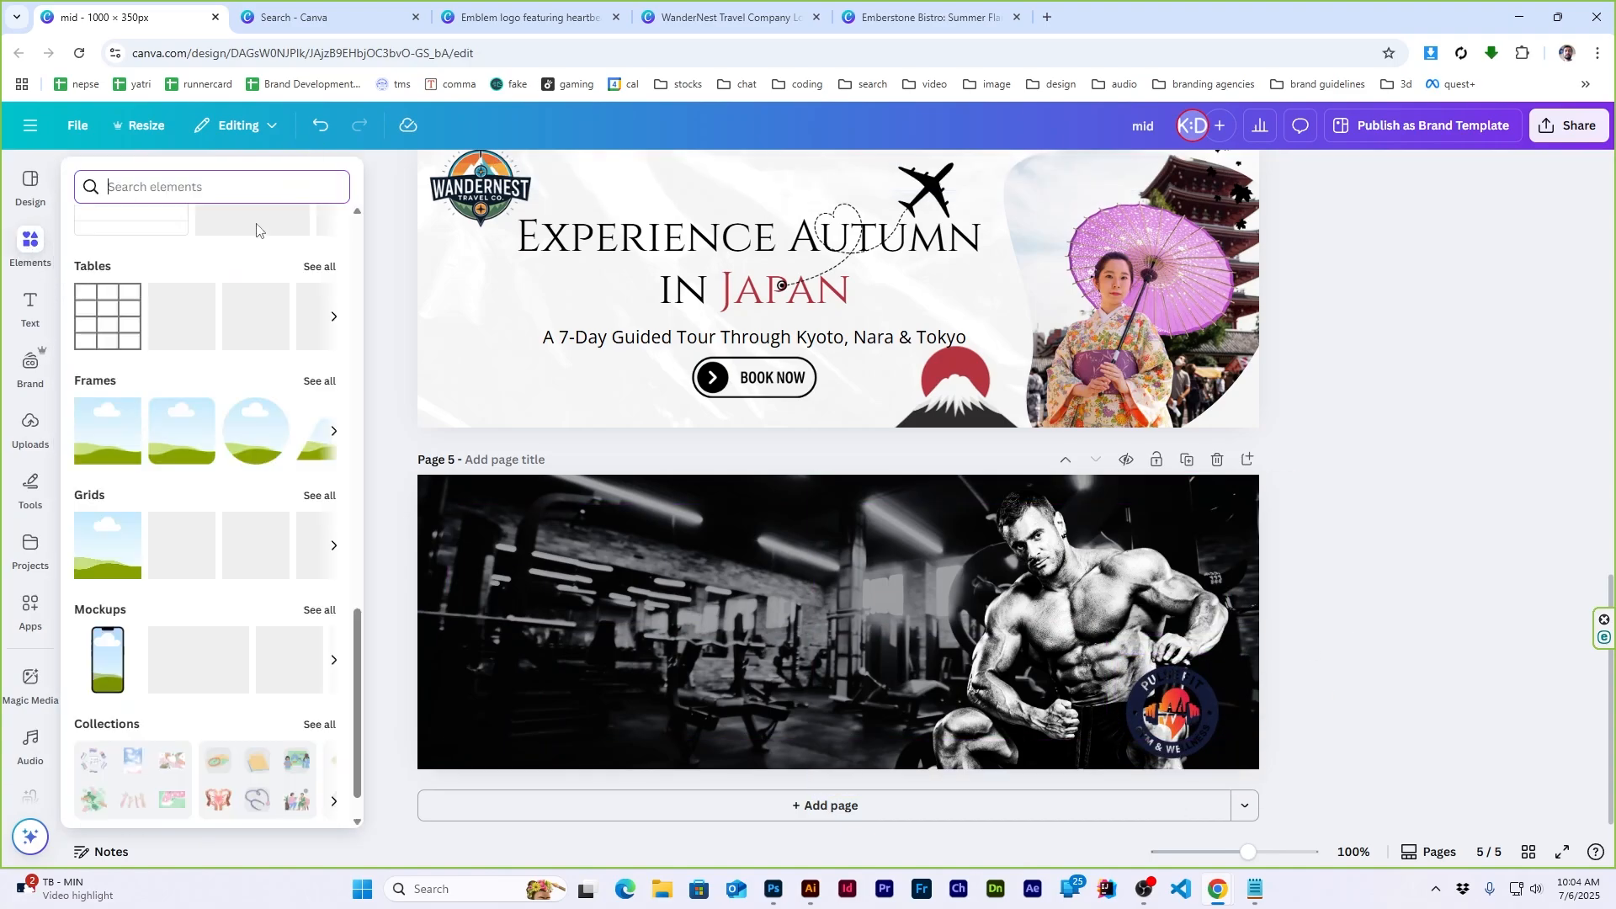
text(circle)
key(Return)
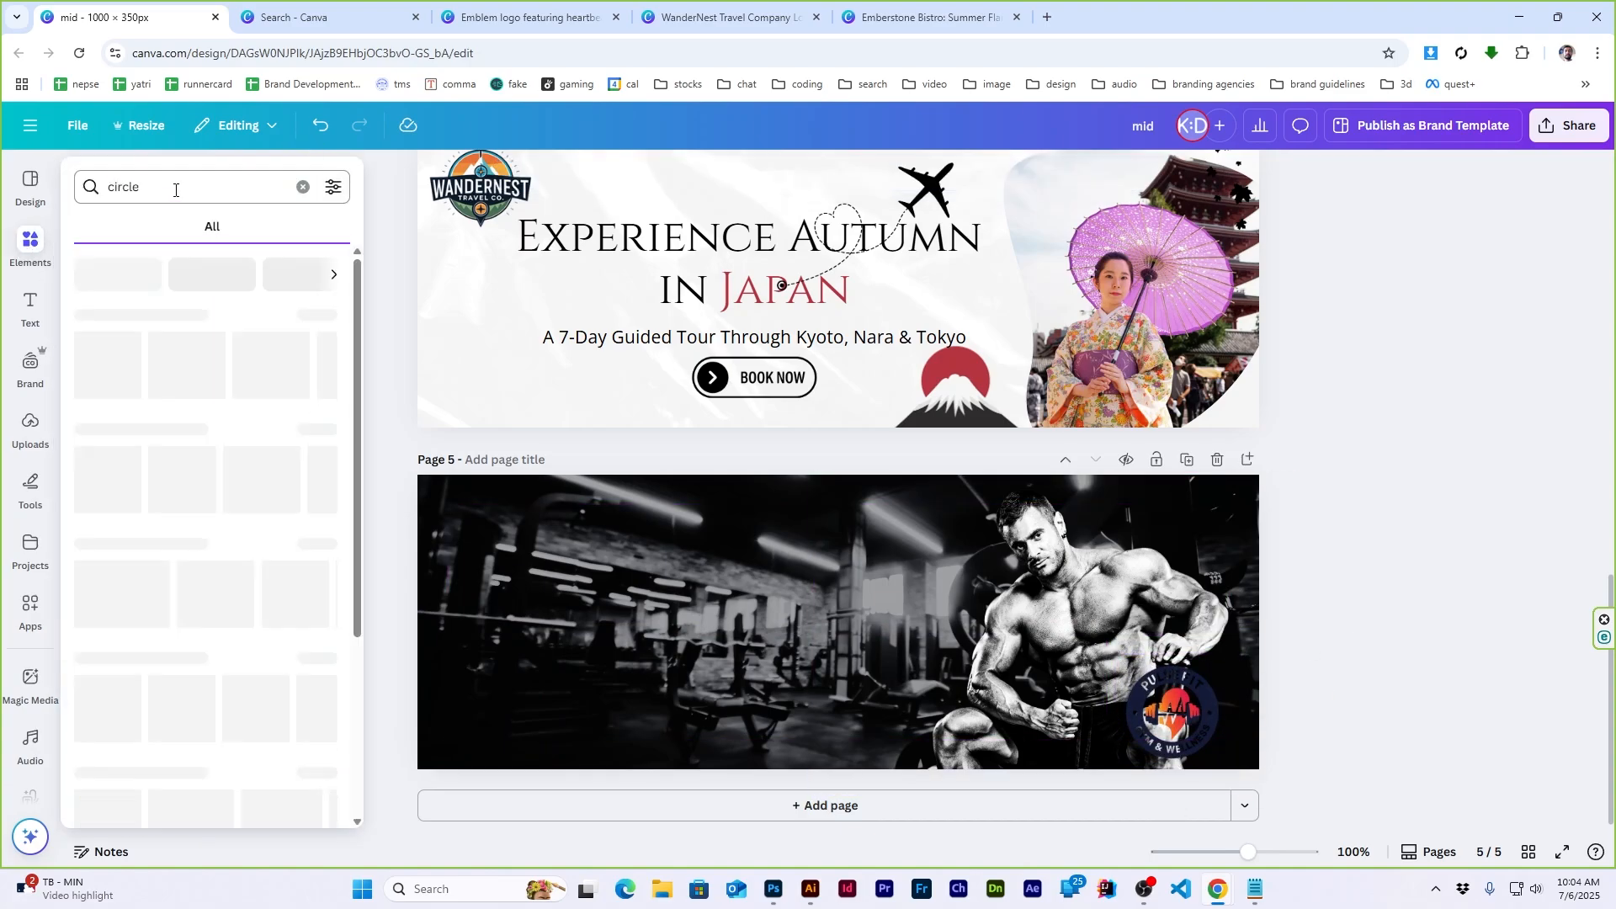
click(98, 354)
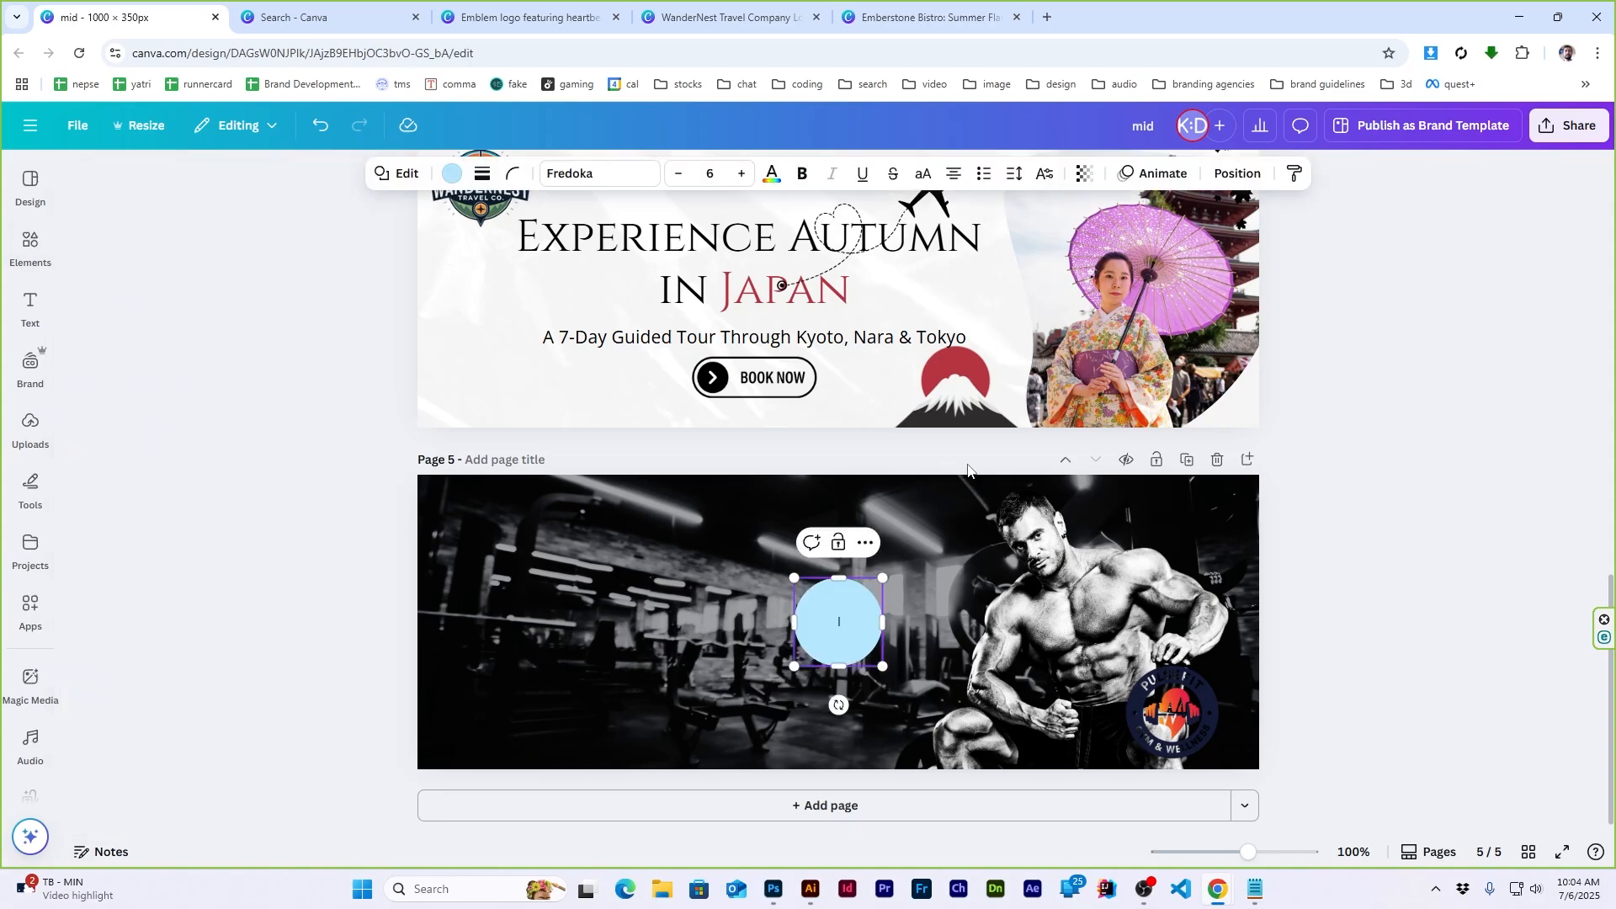
Recolour the circle white, centre it on the PulseFit logo and send it behind the logo
click(452, 175)
click(271, 354)
drag(838, 642, 1171, 730)
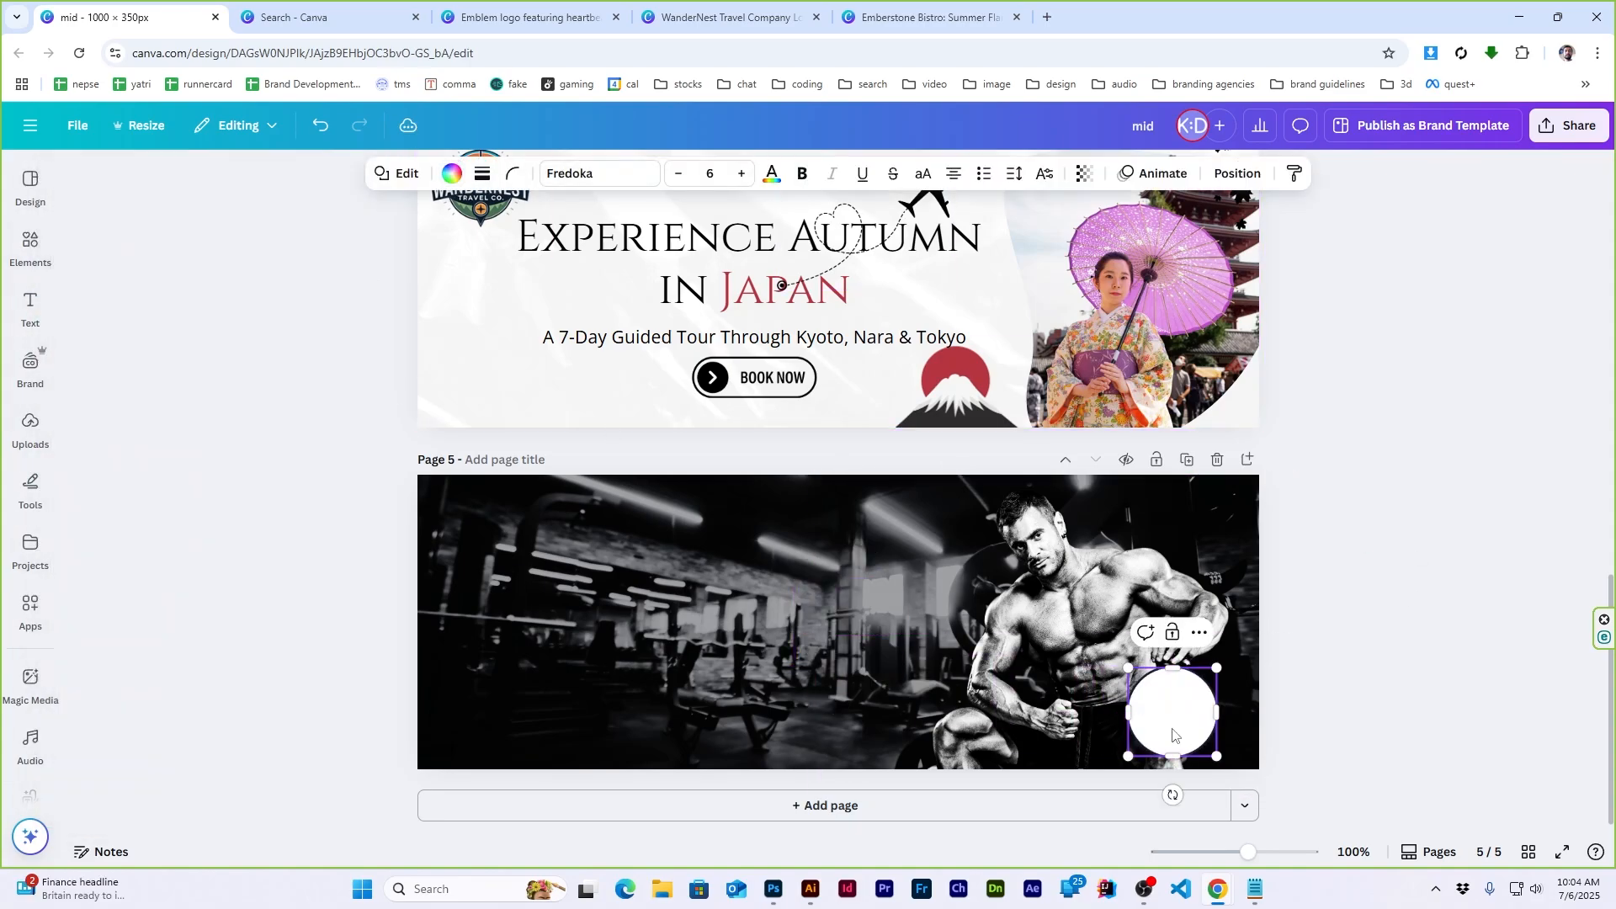
key(ctrl+[)
click(1411, 688)
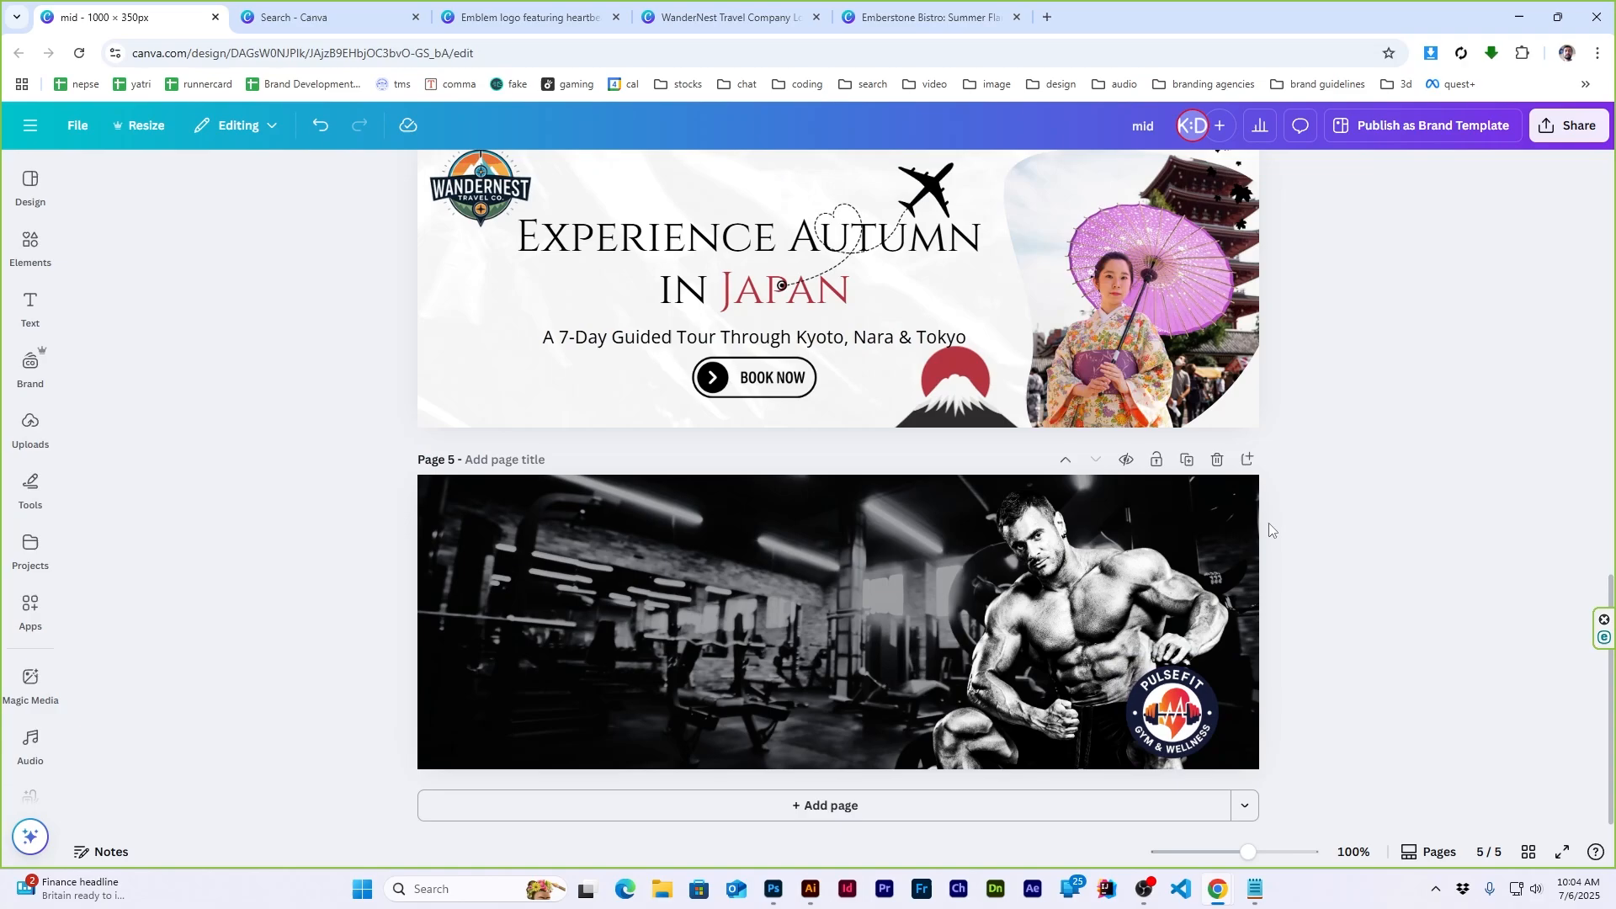
Switch to the brief in Notepad, review its headline wording and headline typography, and return to Canva
click(1254, 889)
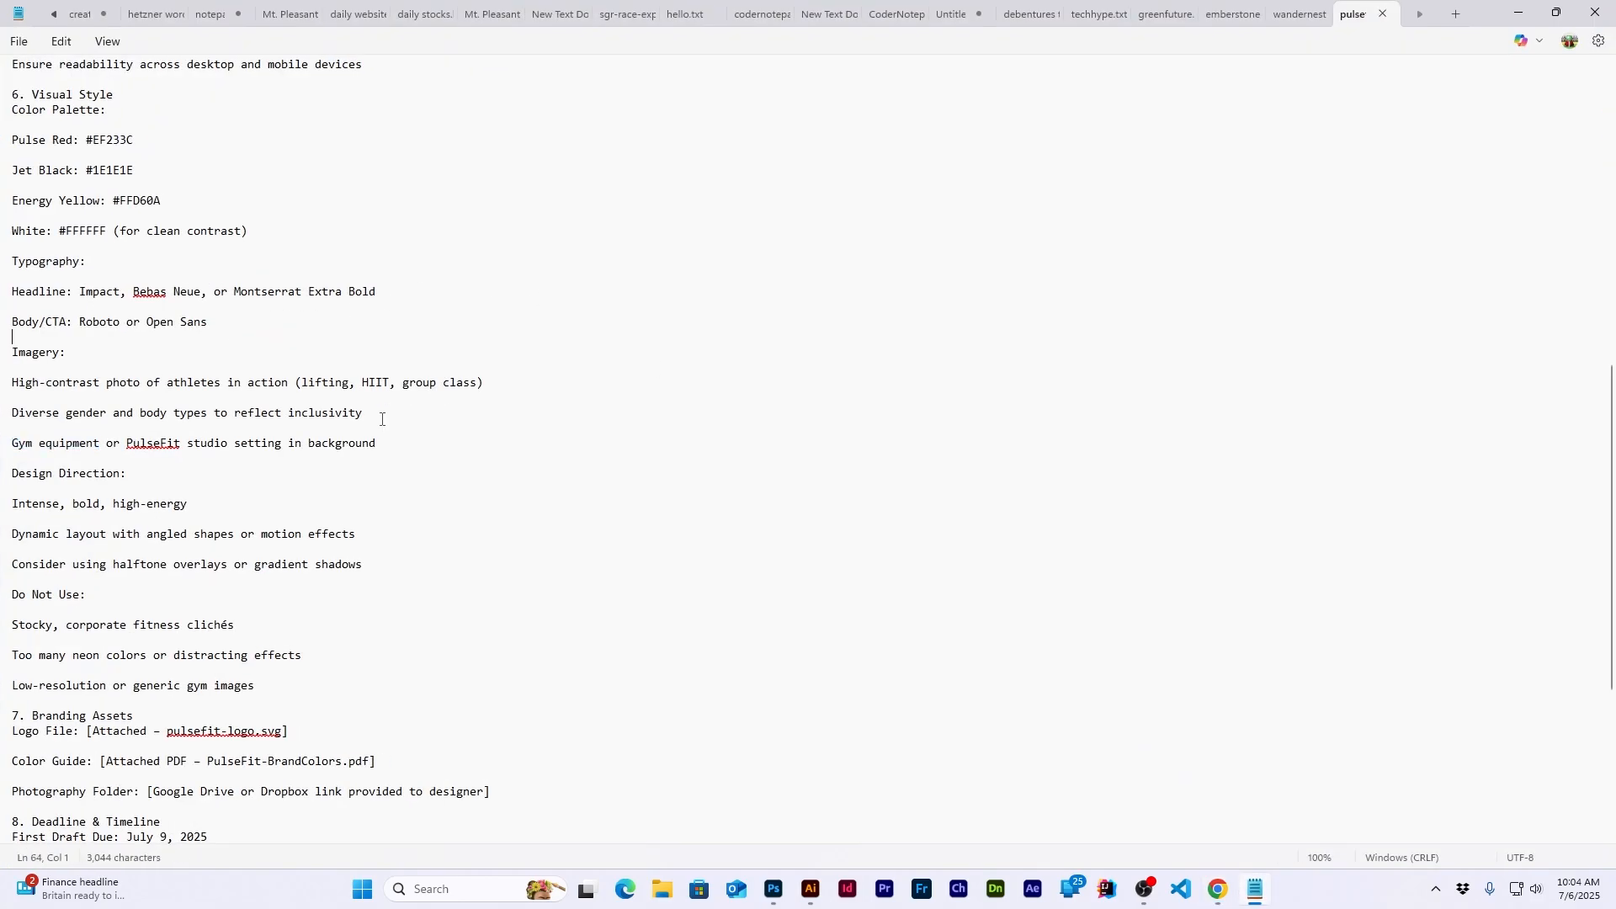
scroll(381, 418, down, 7)
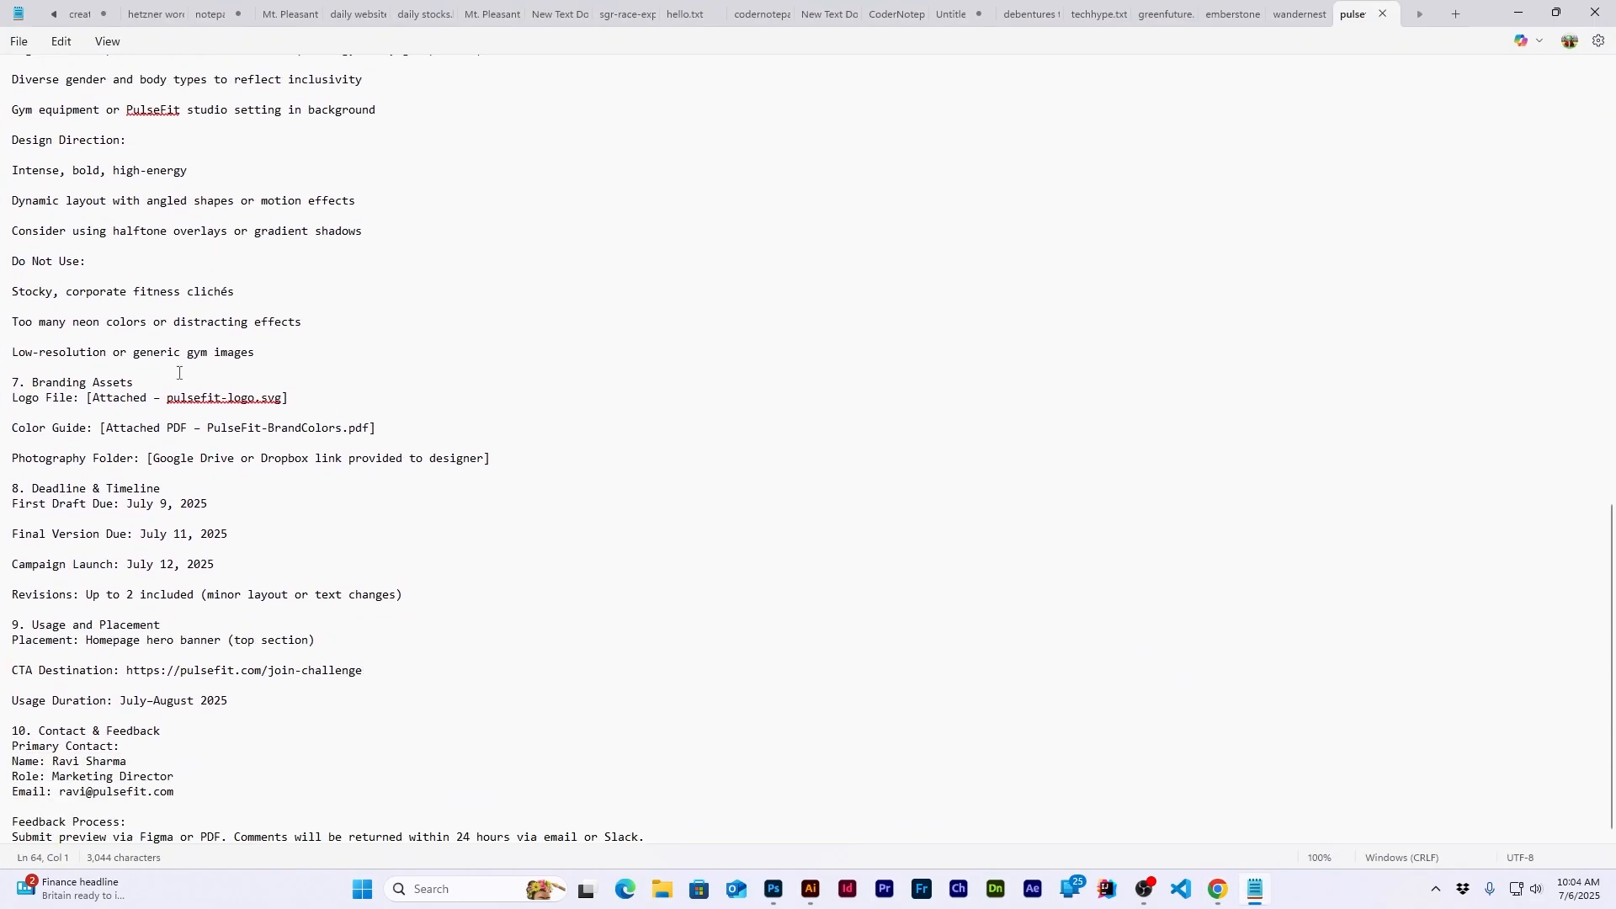
scroll(186, 520, up, 16)
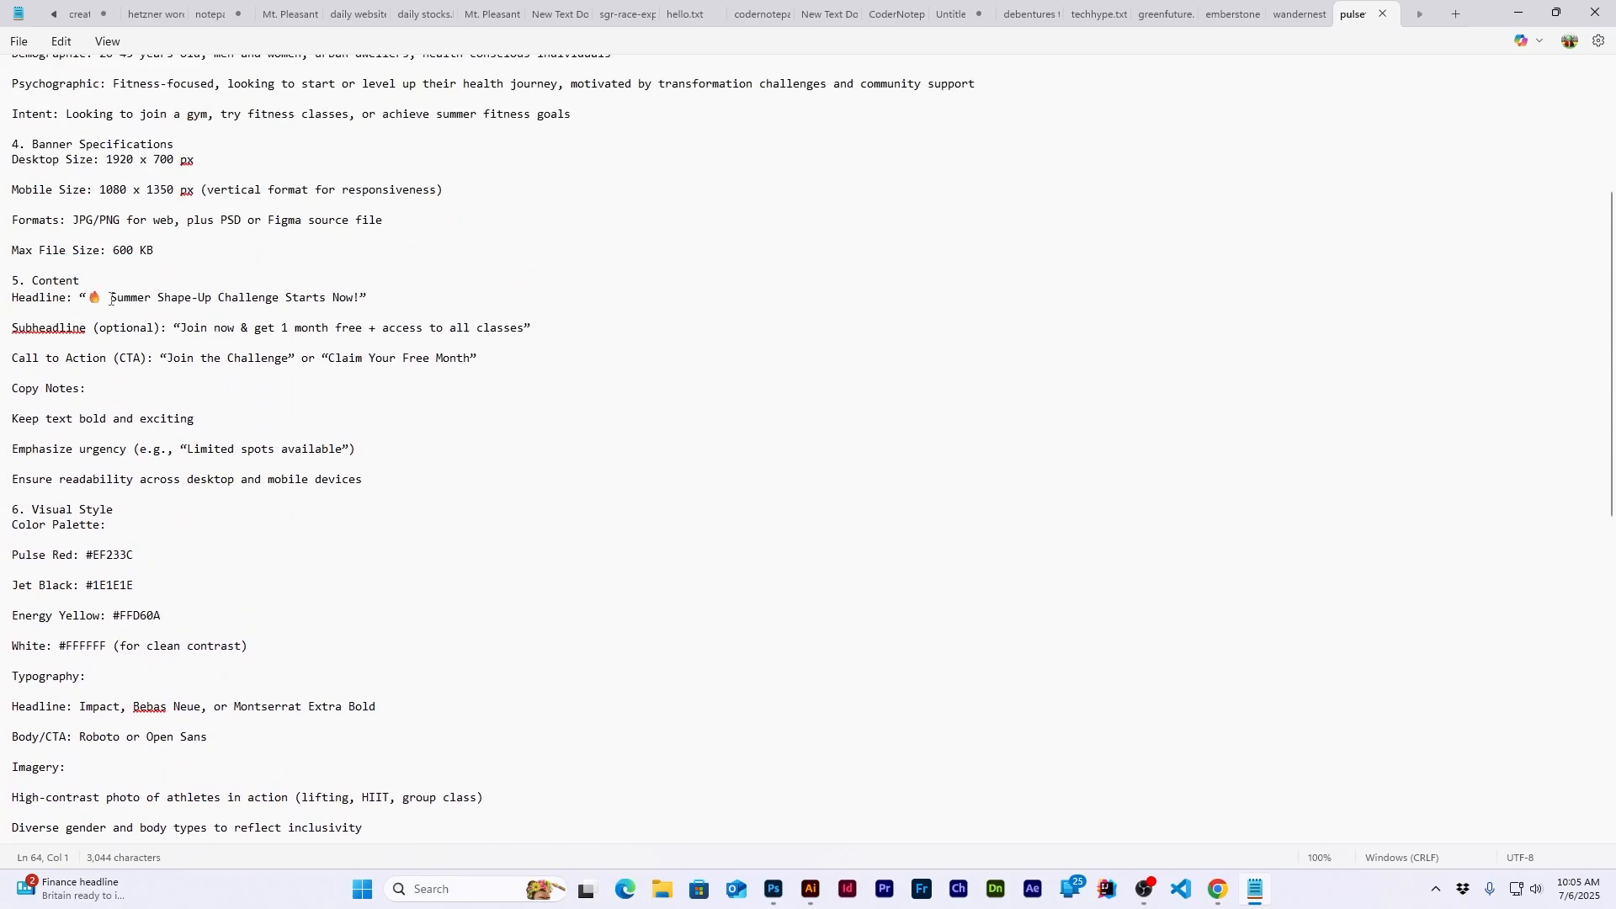
drag(111, 299, 175, 299)
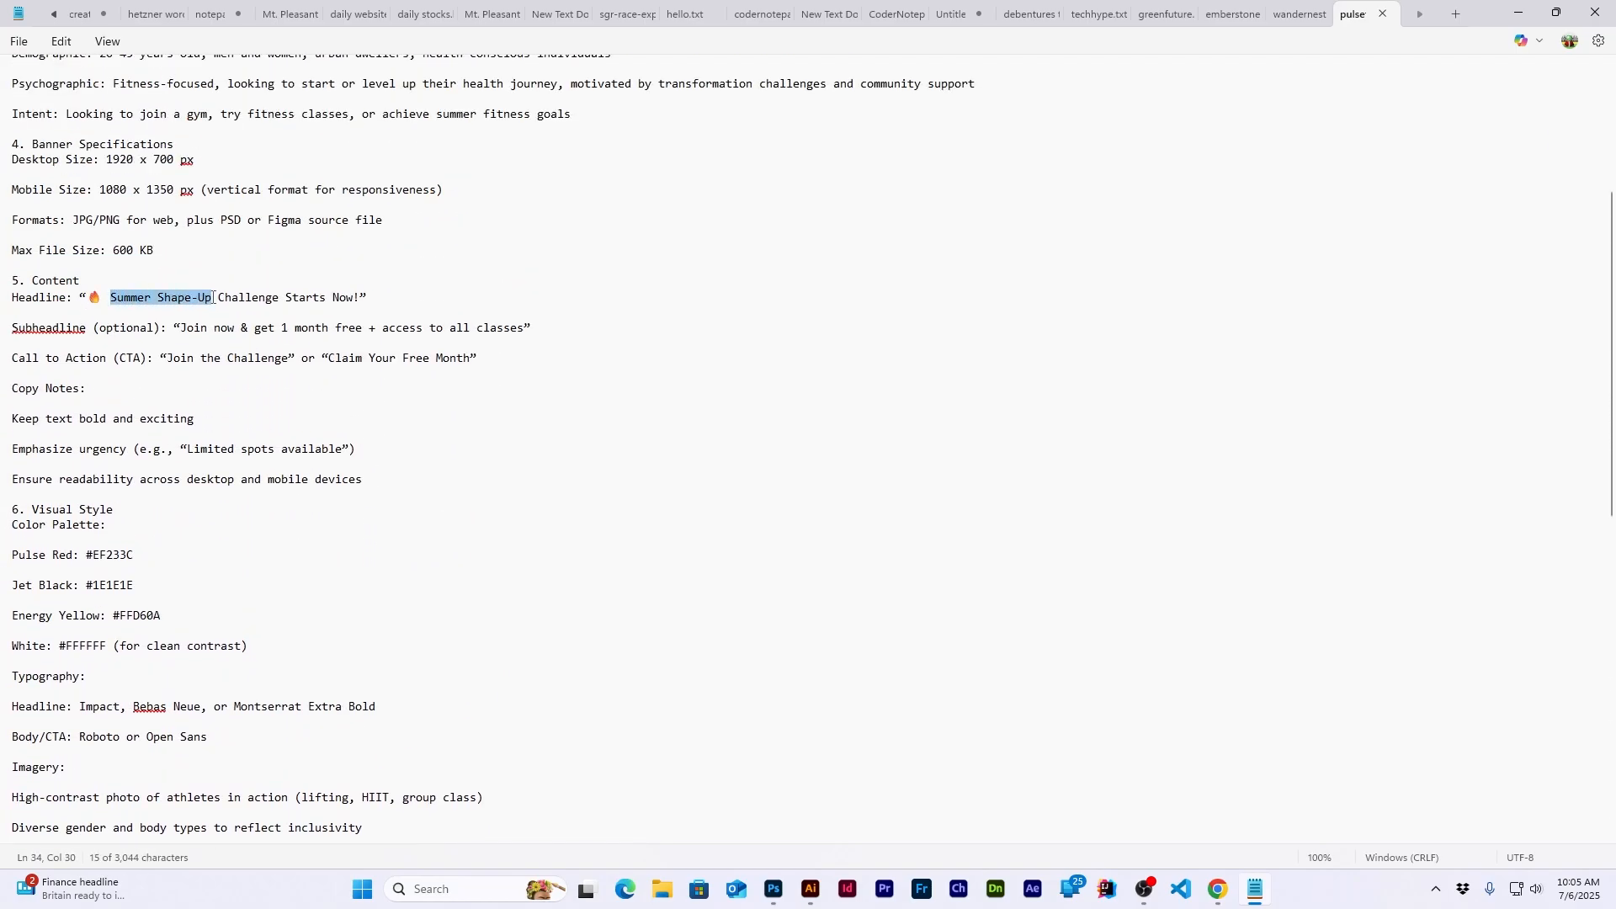
scroll(270, 443, down, 6)
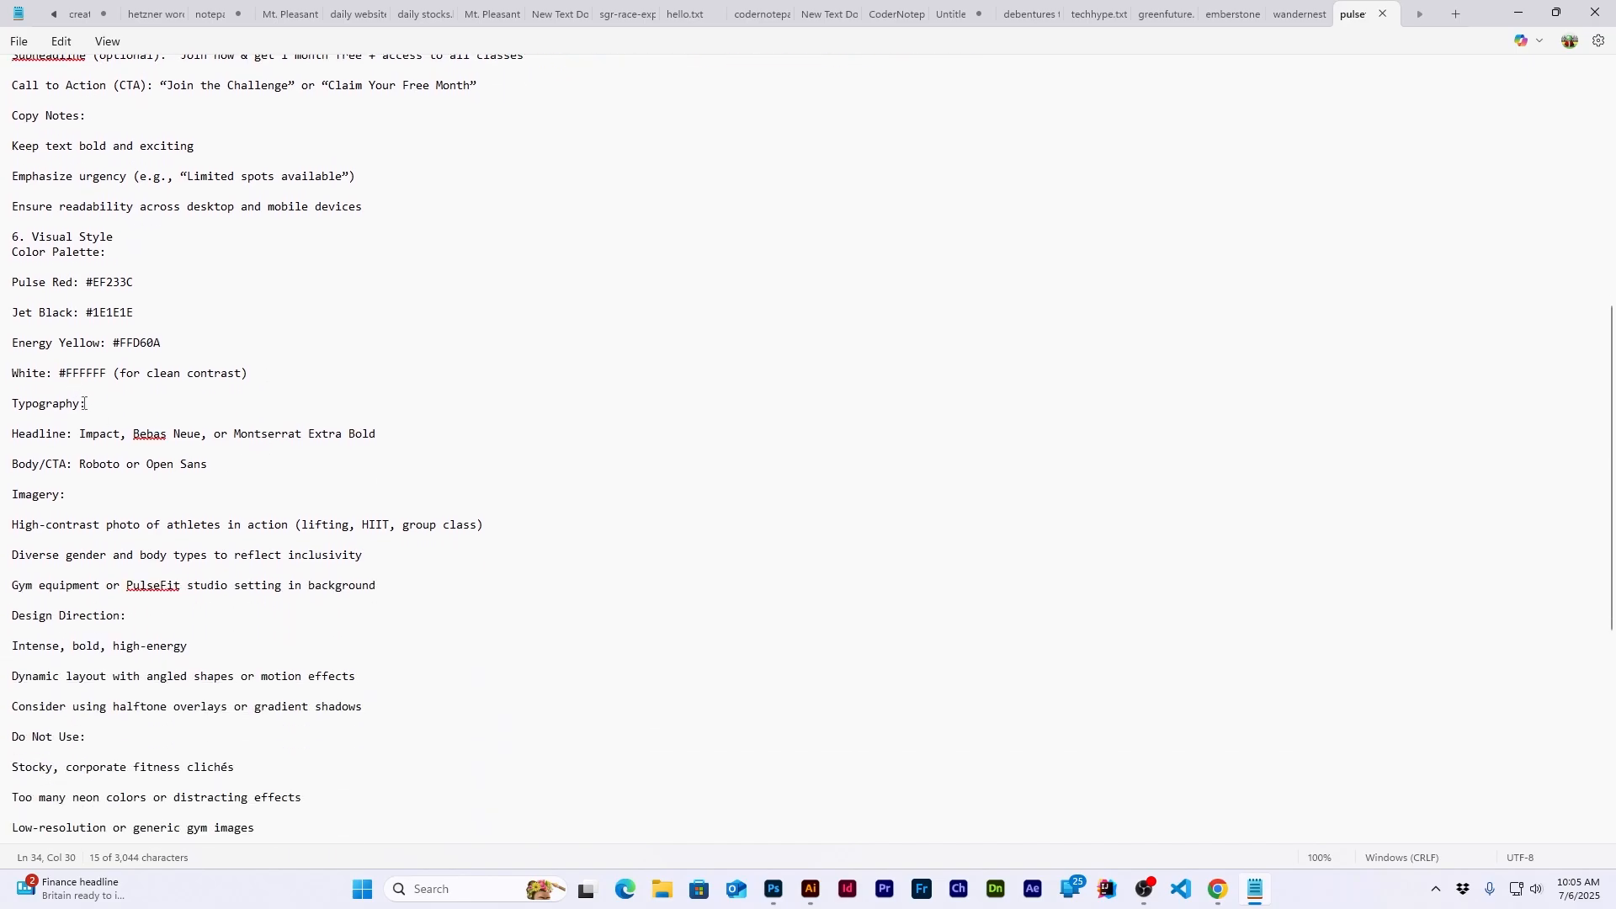
key(alt+Tab)
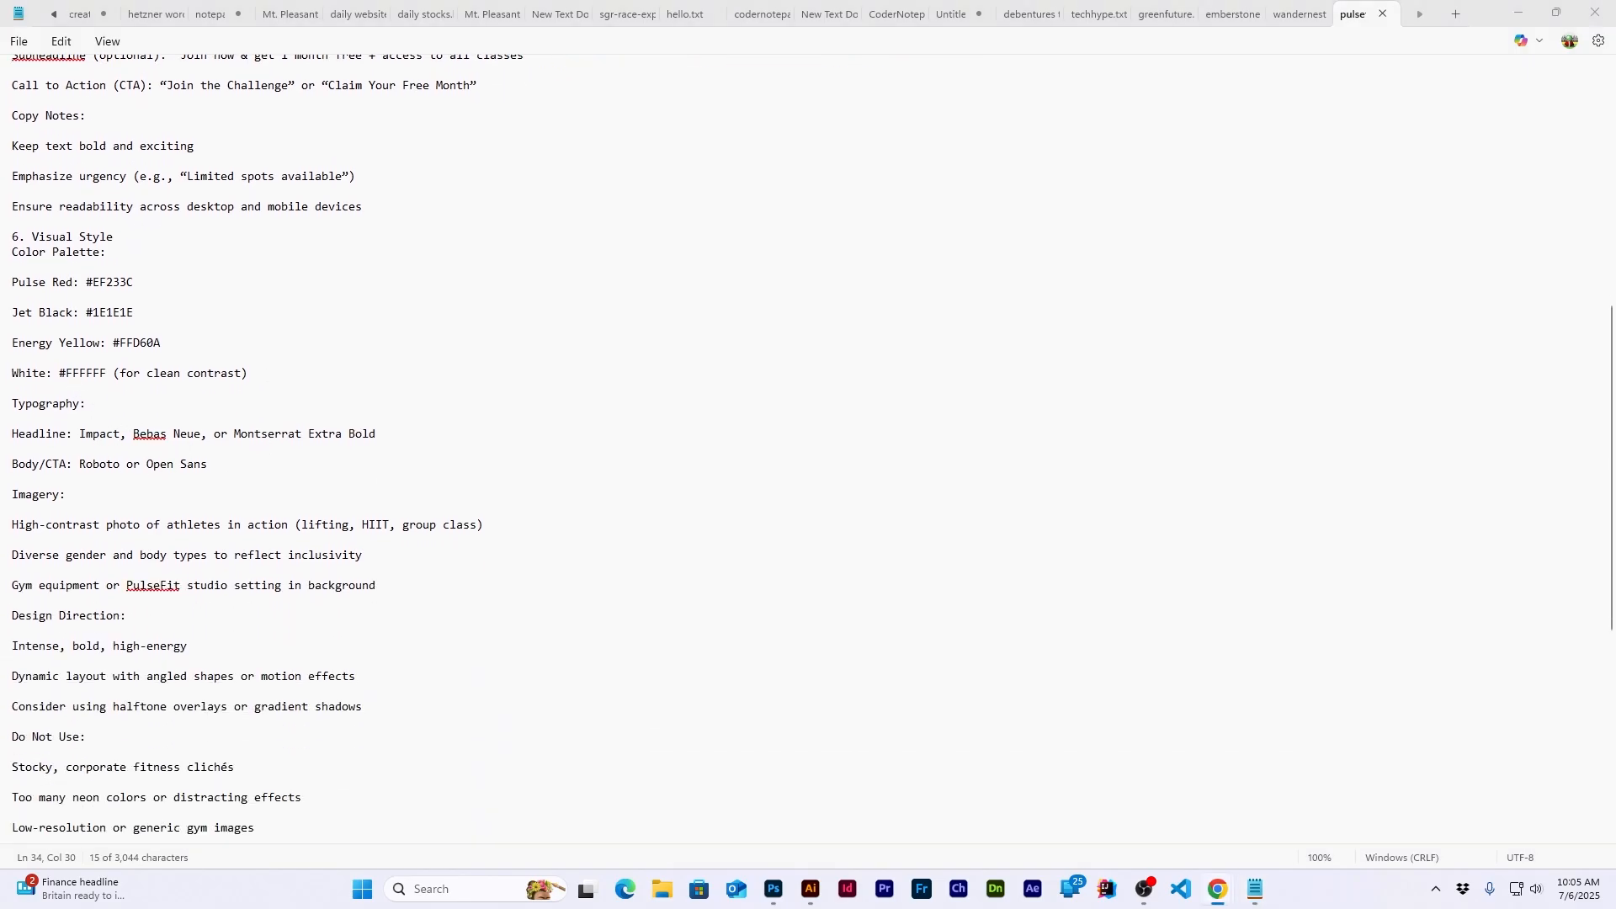
drag(129, 435, 212, 435)
click(1518, 12)
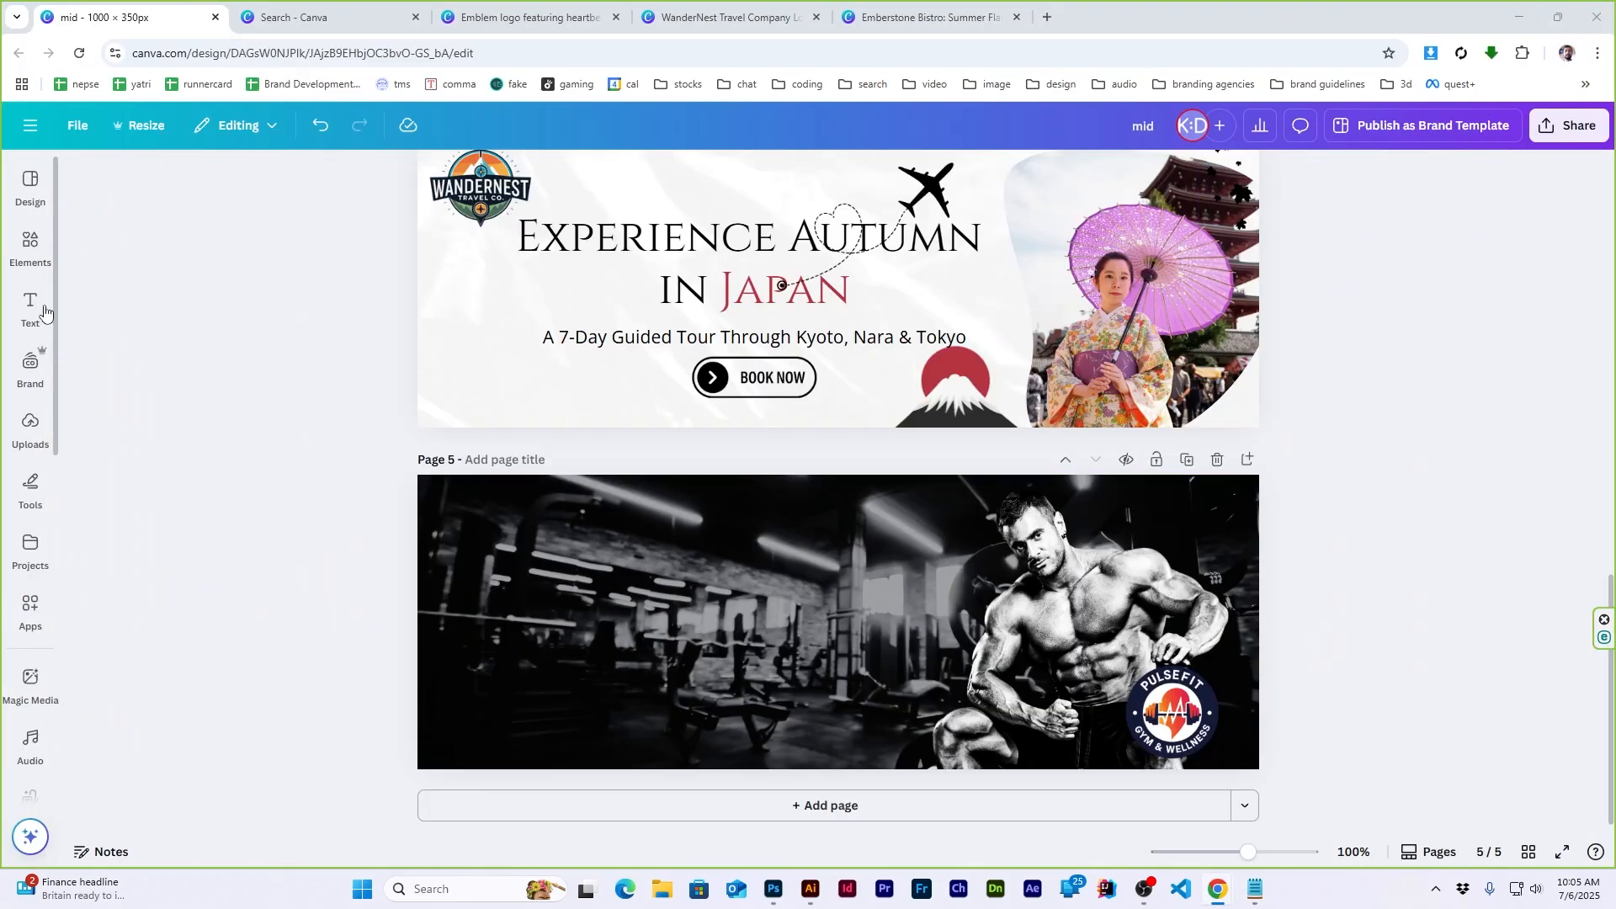
Add a text box reading "Summer Shape-Up" to the banner and colour it white
mouse_move(41, 309)
click(163, 552)
text(Summer Shape-Up)
key(ctrl+a)
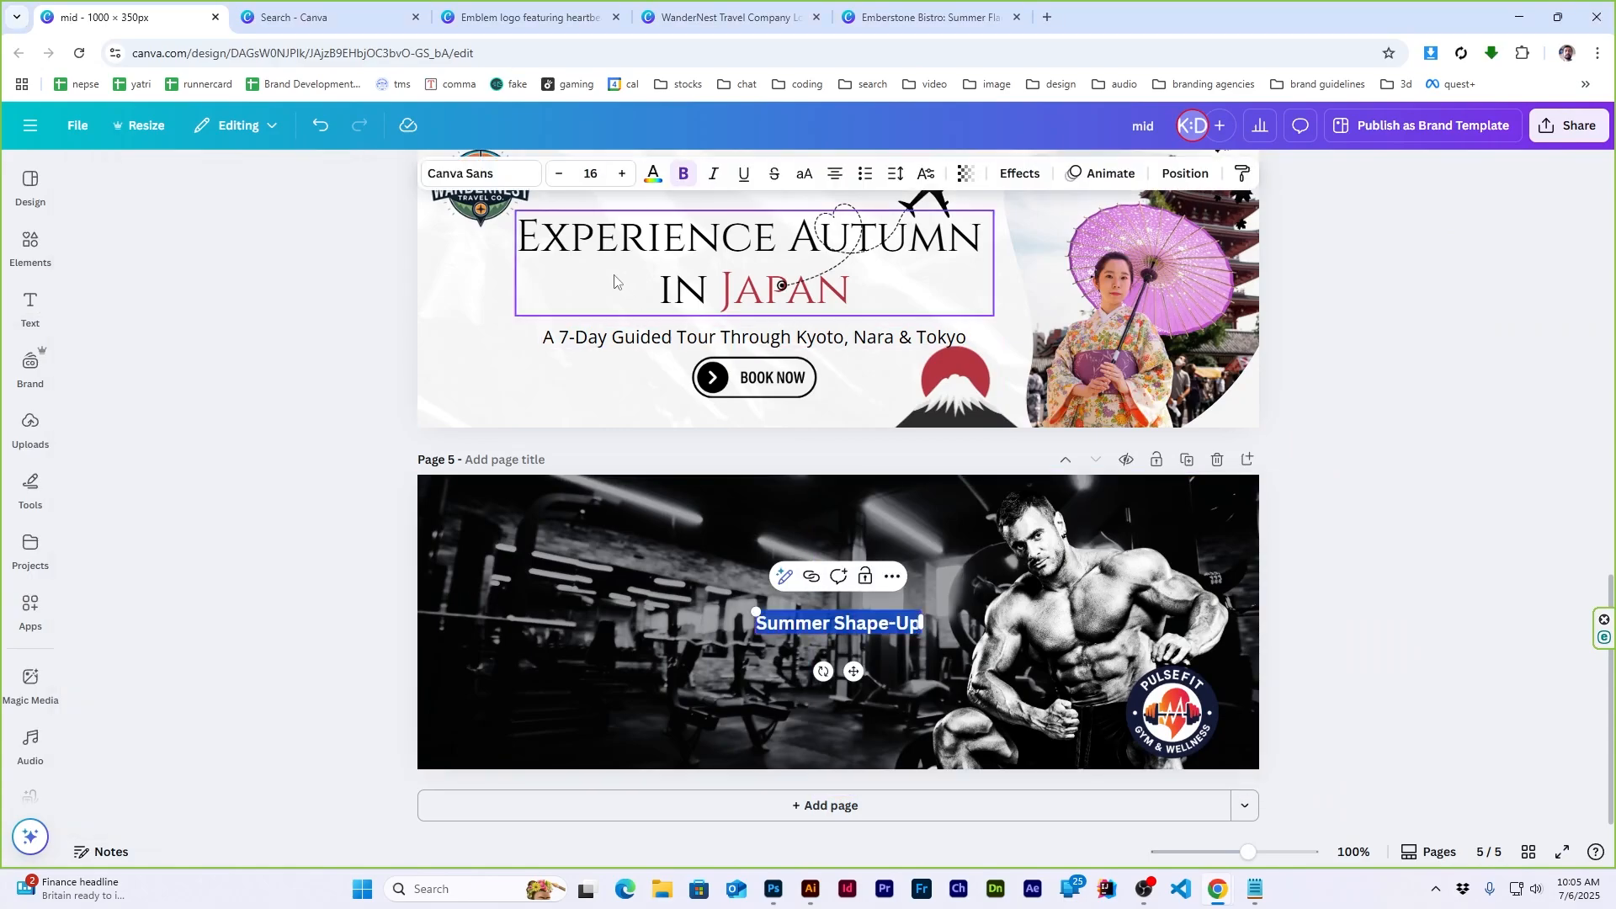
click(652, 173)
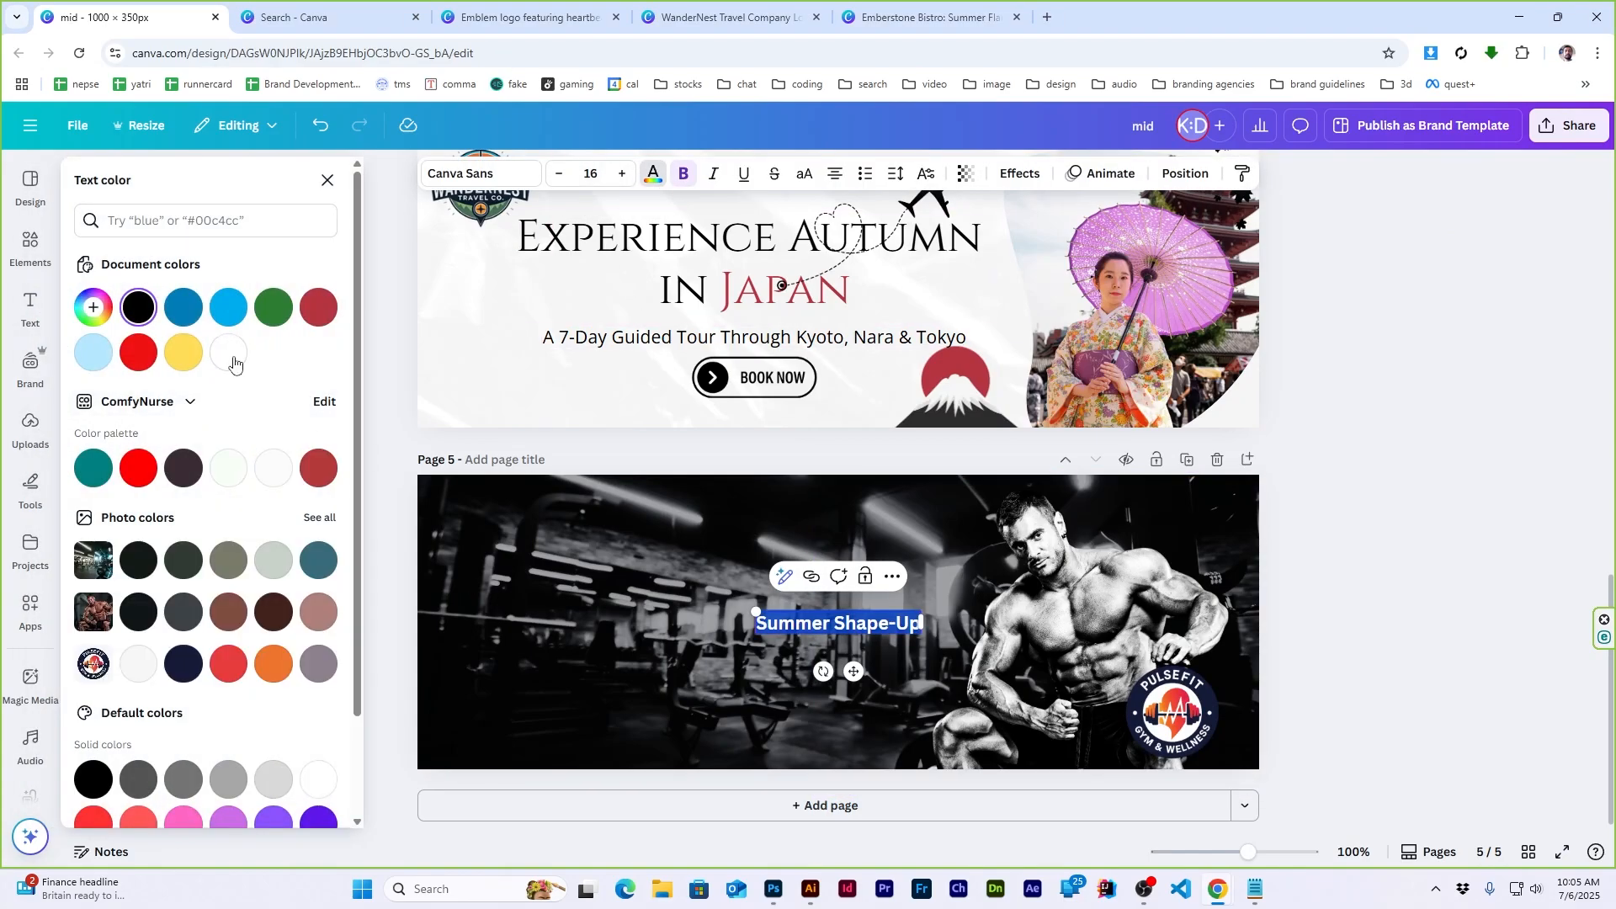
Set the "Summer Shape-Up" text's font to Bebas Neue
click(480, 174)
double_click(208, 254)
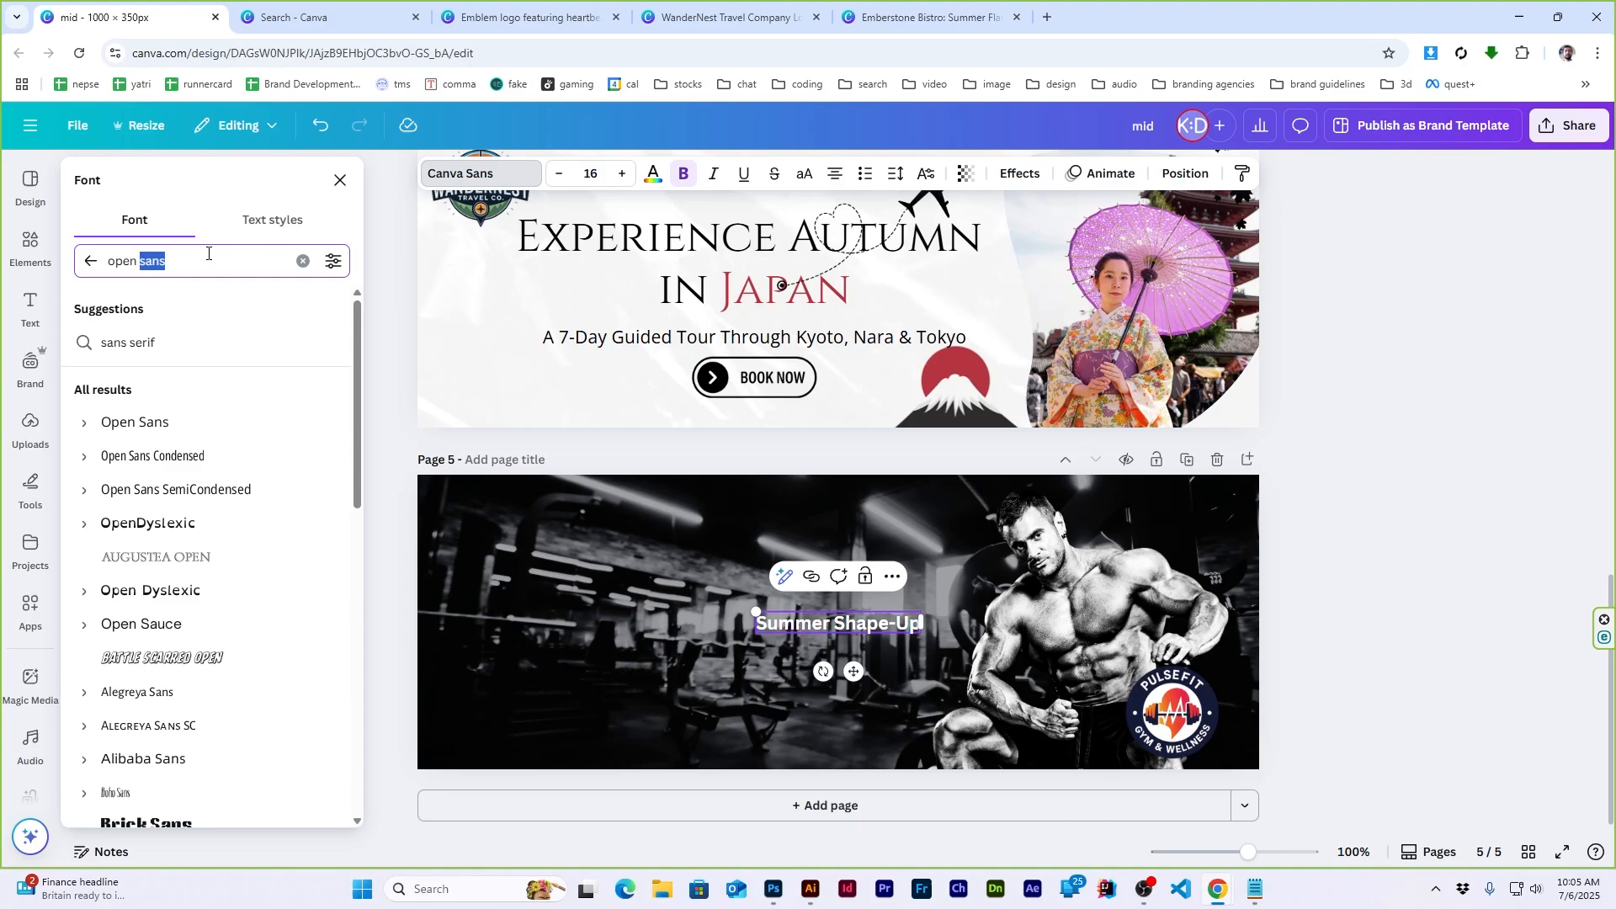
text(bebas)
click(163, 343)
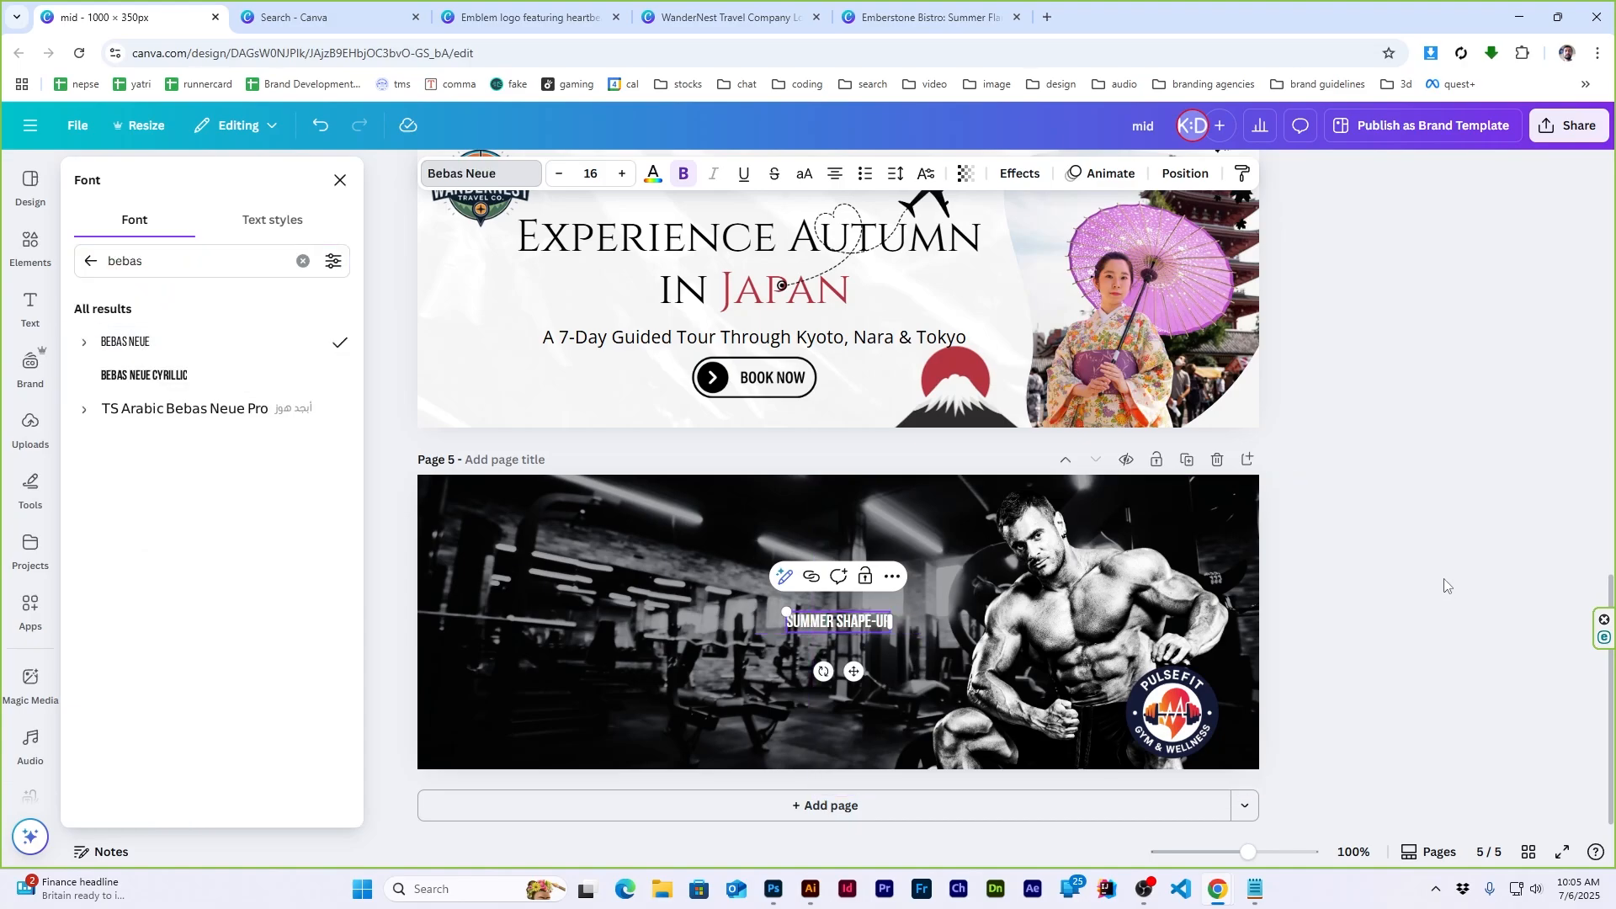
Enlarge "Summer Shape-Up" to about size 28.9, turn off its bold style and place it in the banner's upper-left area
click(636, 690)
click(812, 622)
drag(786, 611, 564, 541)
click(683, 173)
drag(781, 510, 694, 557)
click(1402, 512)
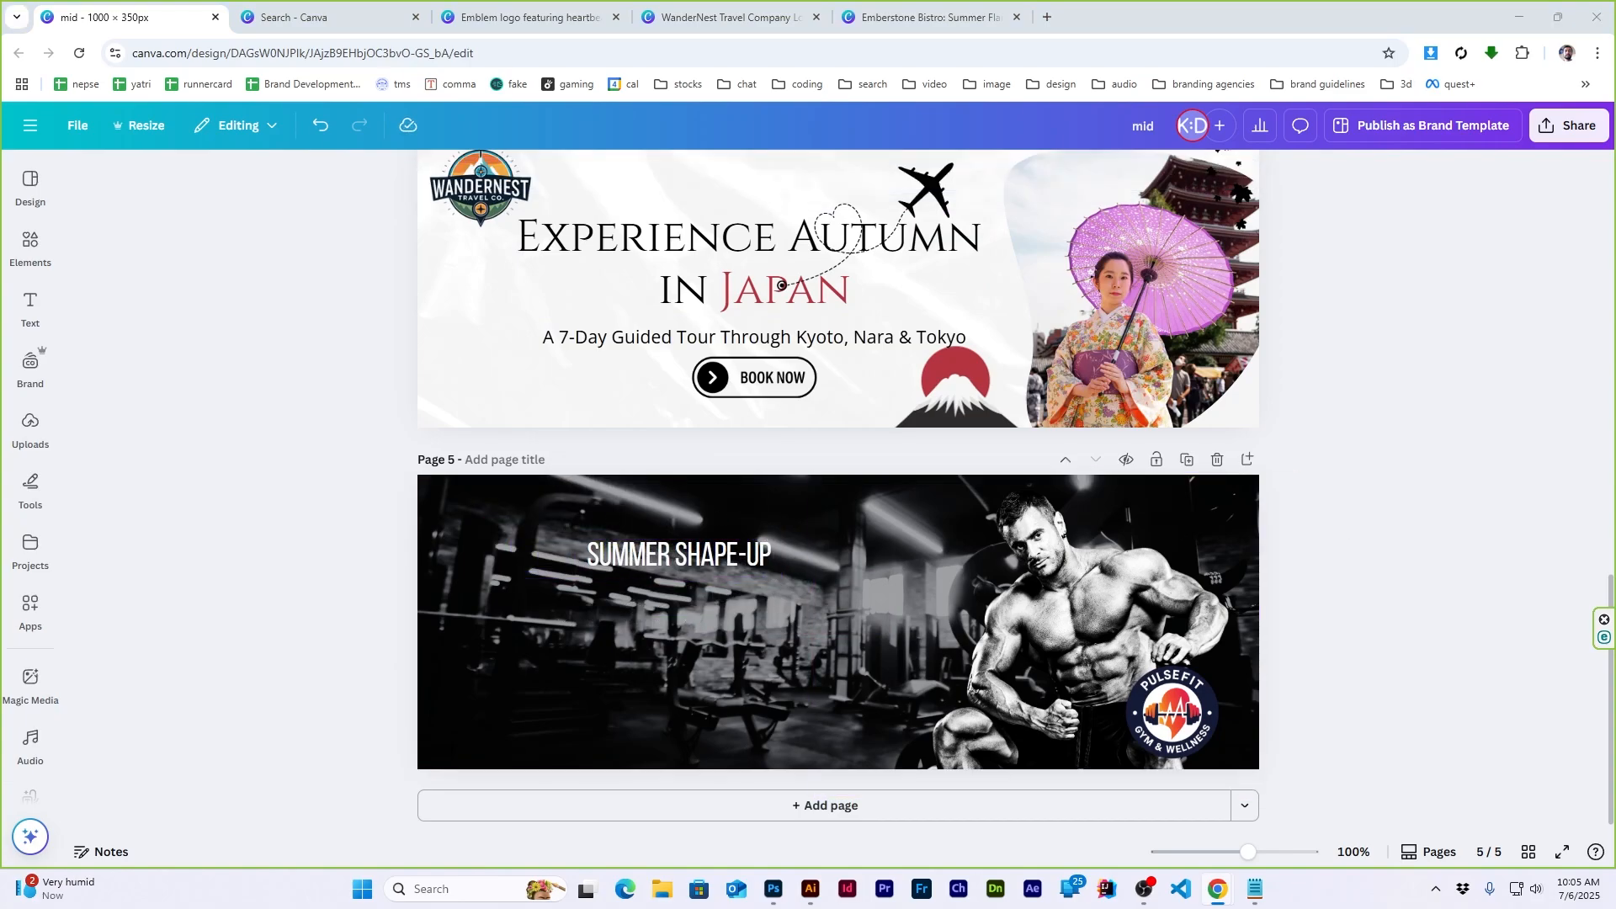
Copy "Challenge Starts Now!" from the brief in Notepad and paste it onto the Canva banner
click(1255, 889)
drag(234, 433, 387, 432)
click(261, 372)
scroll(170, 213, up, 4)
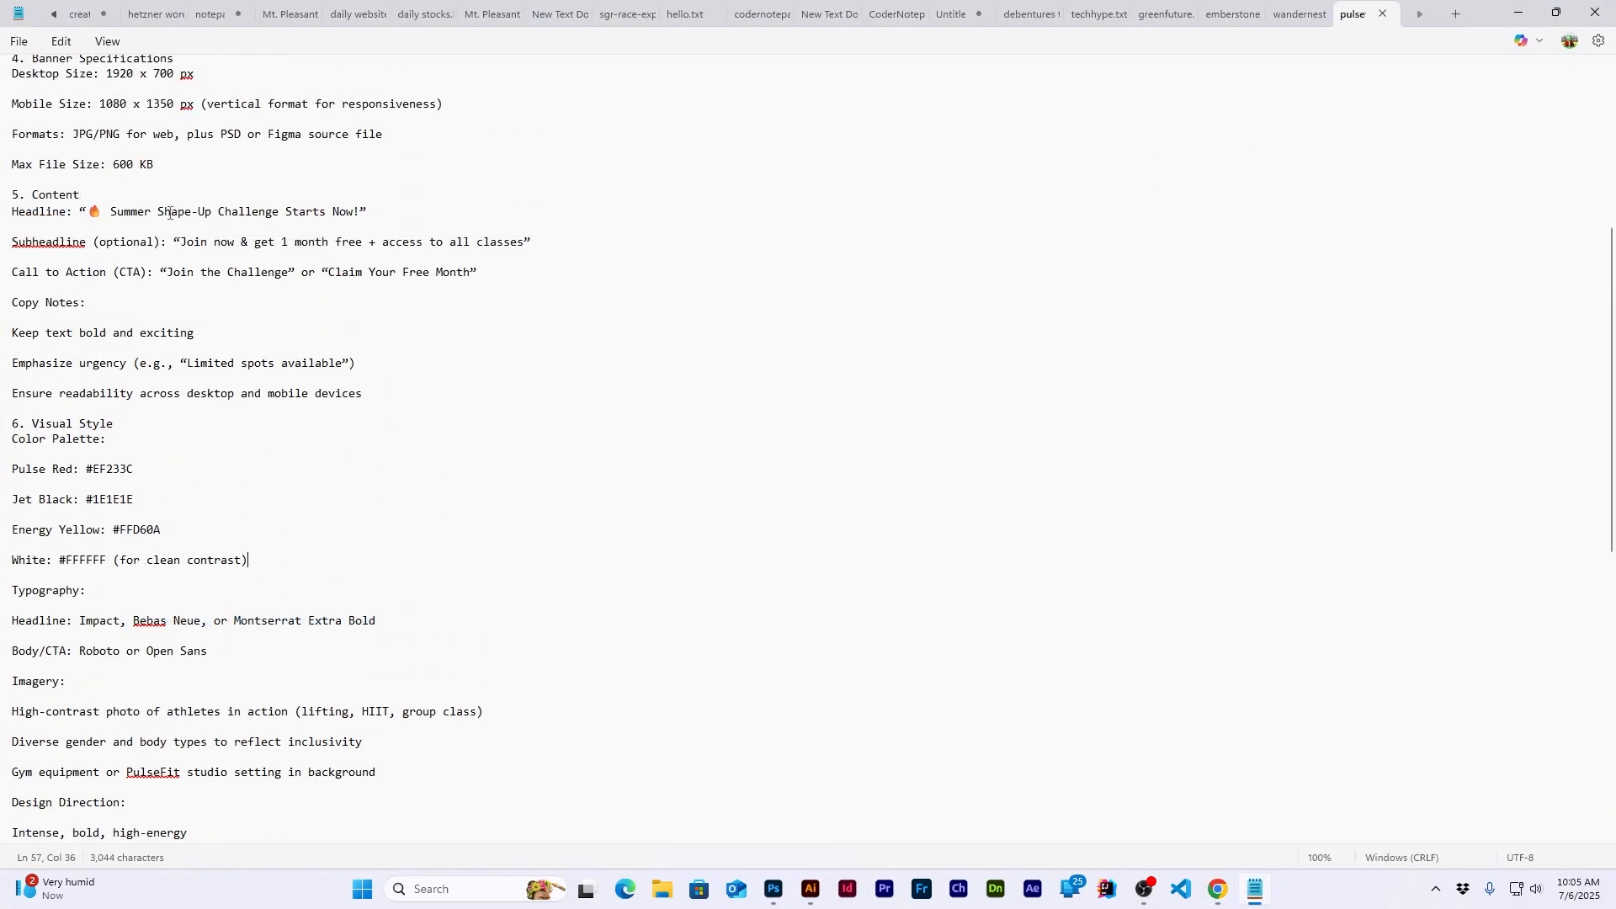
drag(218, 212, 365, 216)
key(ctrl+c)
click(1518, 11)
key(ctrl+v)
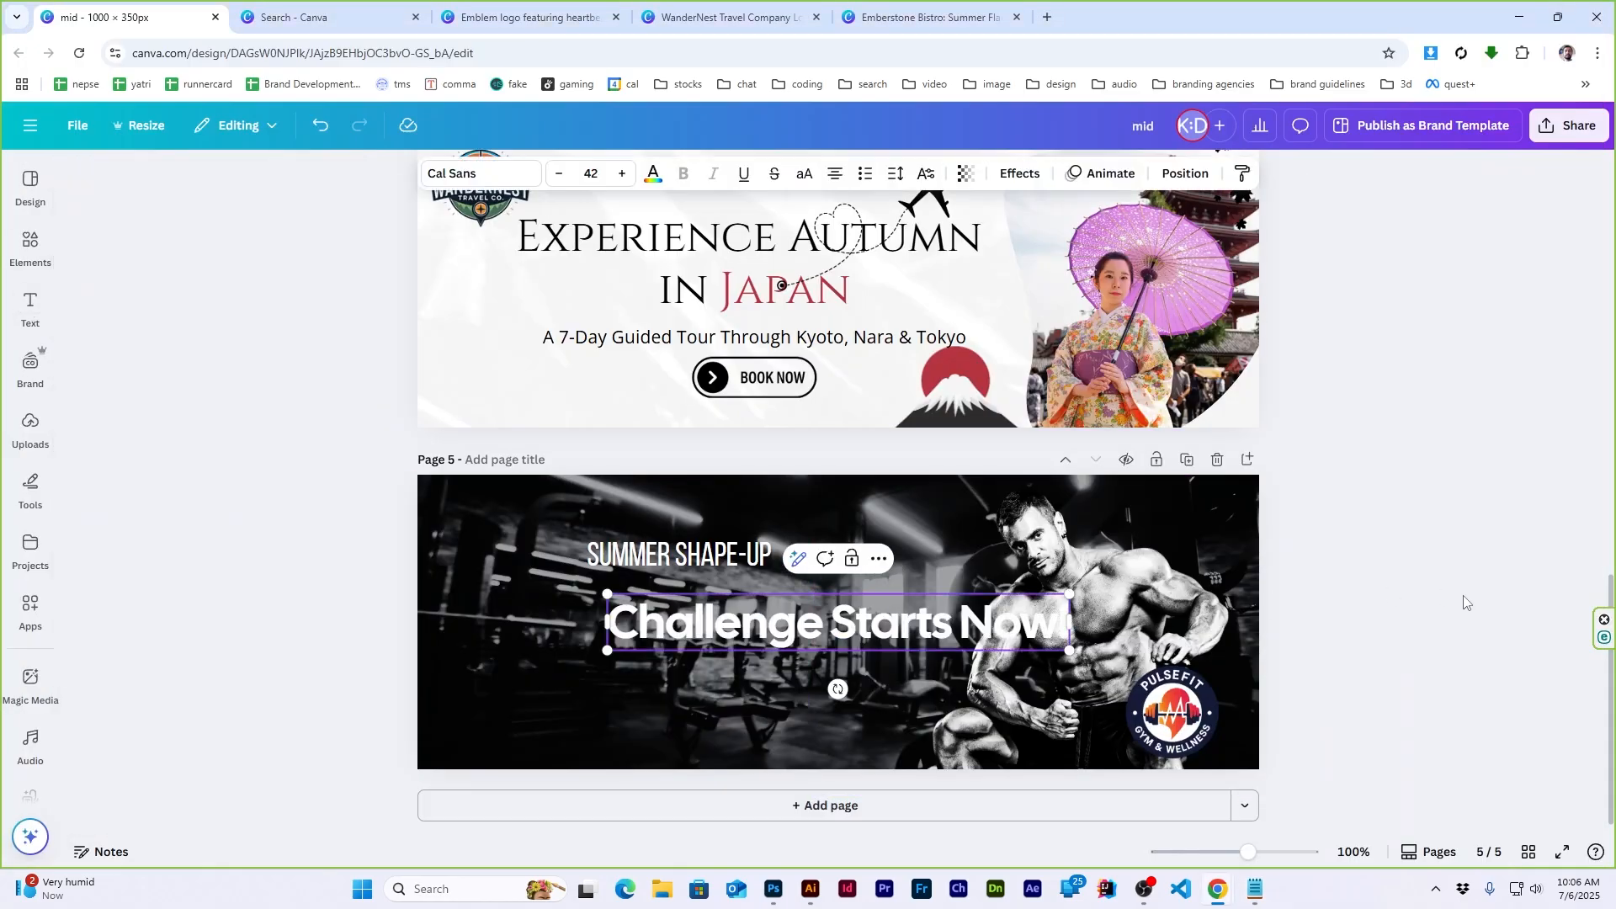
Move "Challenge Starts Now!" away from the bodybuilder, put "Now!" on a second line and make the text uppercase
drag(959, 627, 876, 621)
double_click(879, 620)
click(876, 619)
key(Return)
key(ctrl+a)
click(805, 174)
Set the "CHALLENGE STARTS NOW!" text's font to Montserrat in the Bold weight
click(481, 173)
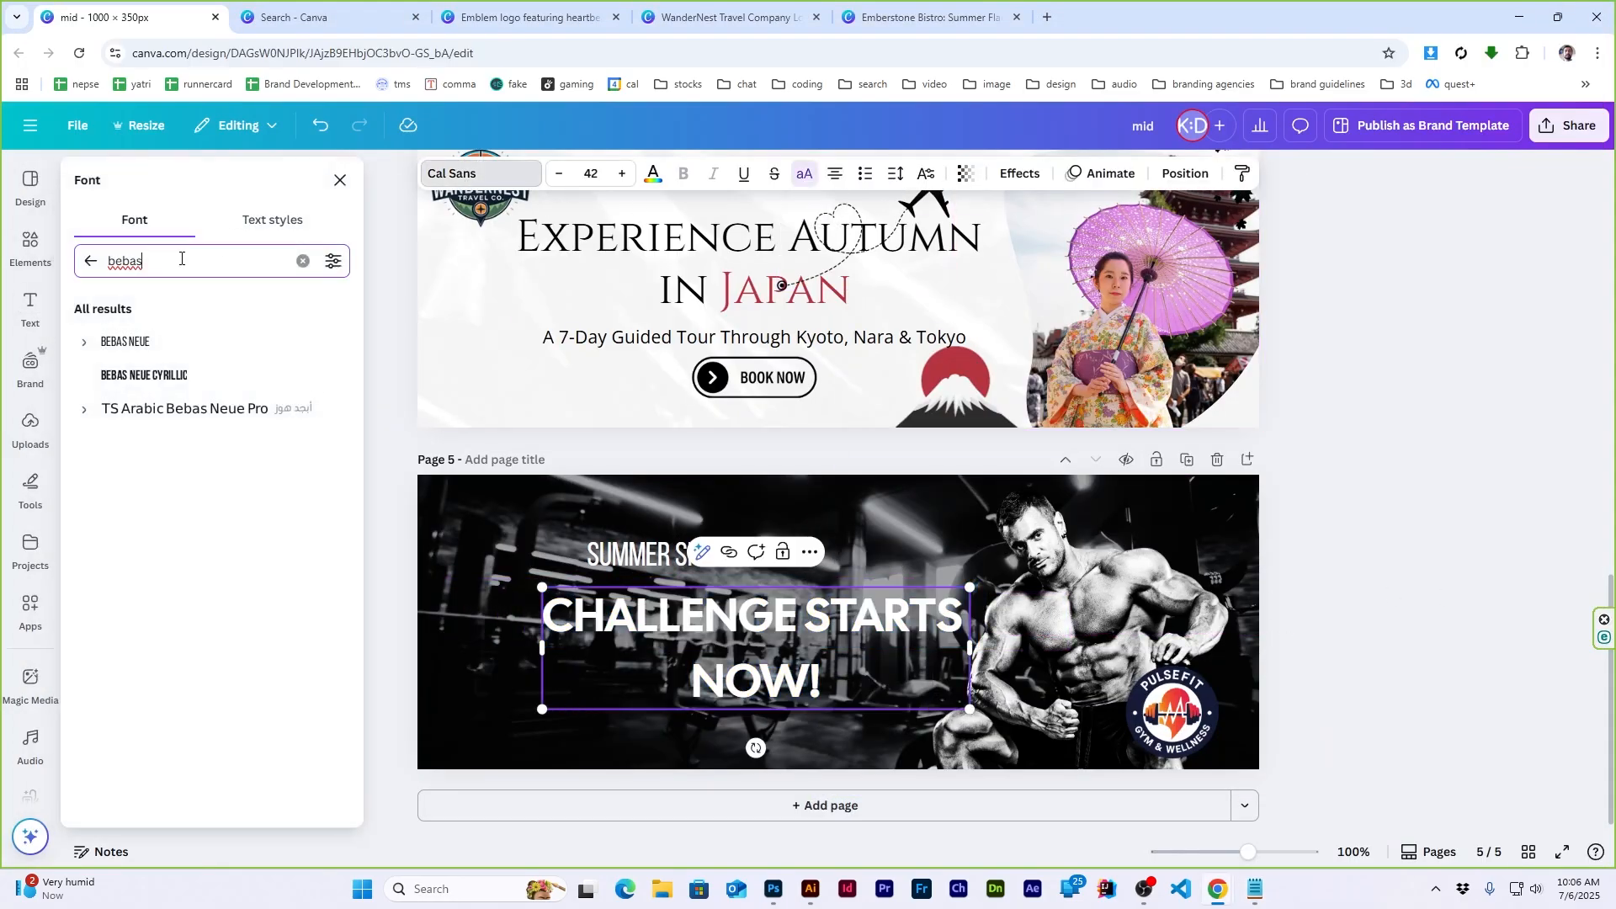
double_click(181, 260)
text(mont)
click(137, 376)
click(84, 375)
click(166, 644)
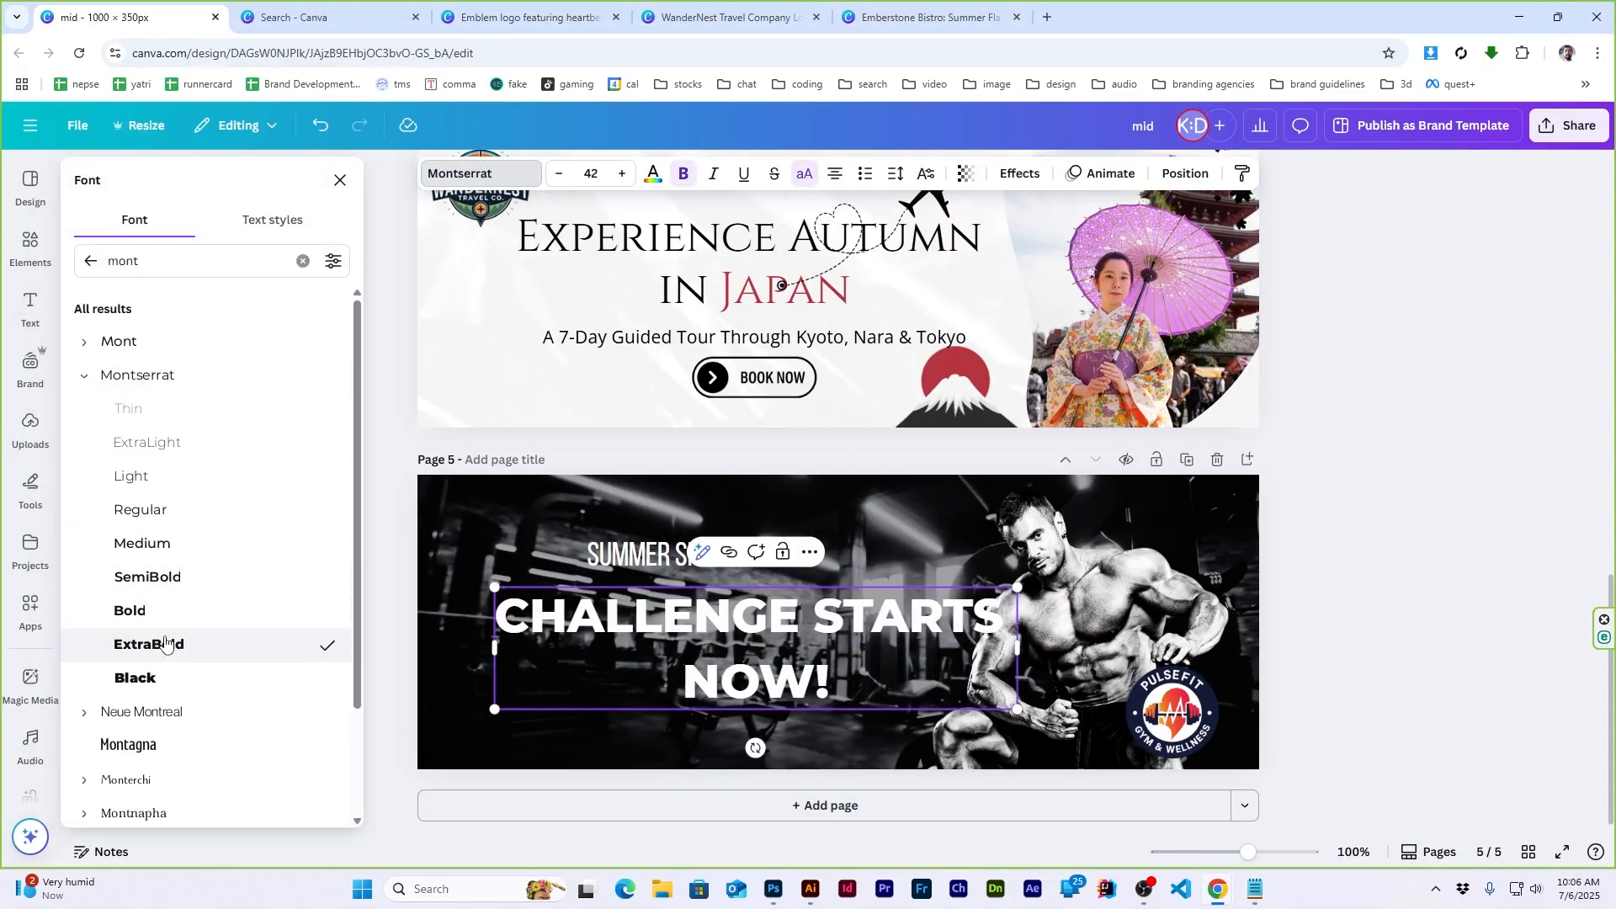
click(156, 612)
Reduce "CHALLENGE STARTS NOW!" slightly and place it directly beneath "Summer Shape-Up"
click(1555, 480)
drag(866, 620, 841, 606)
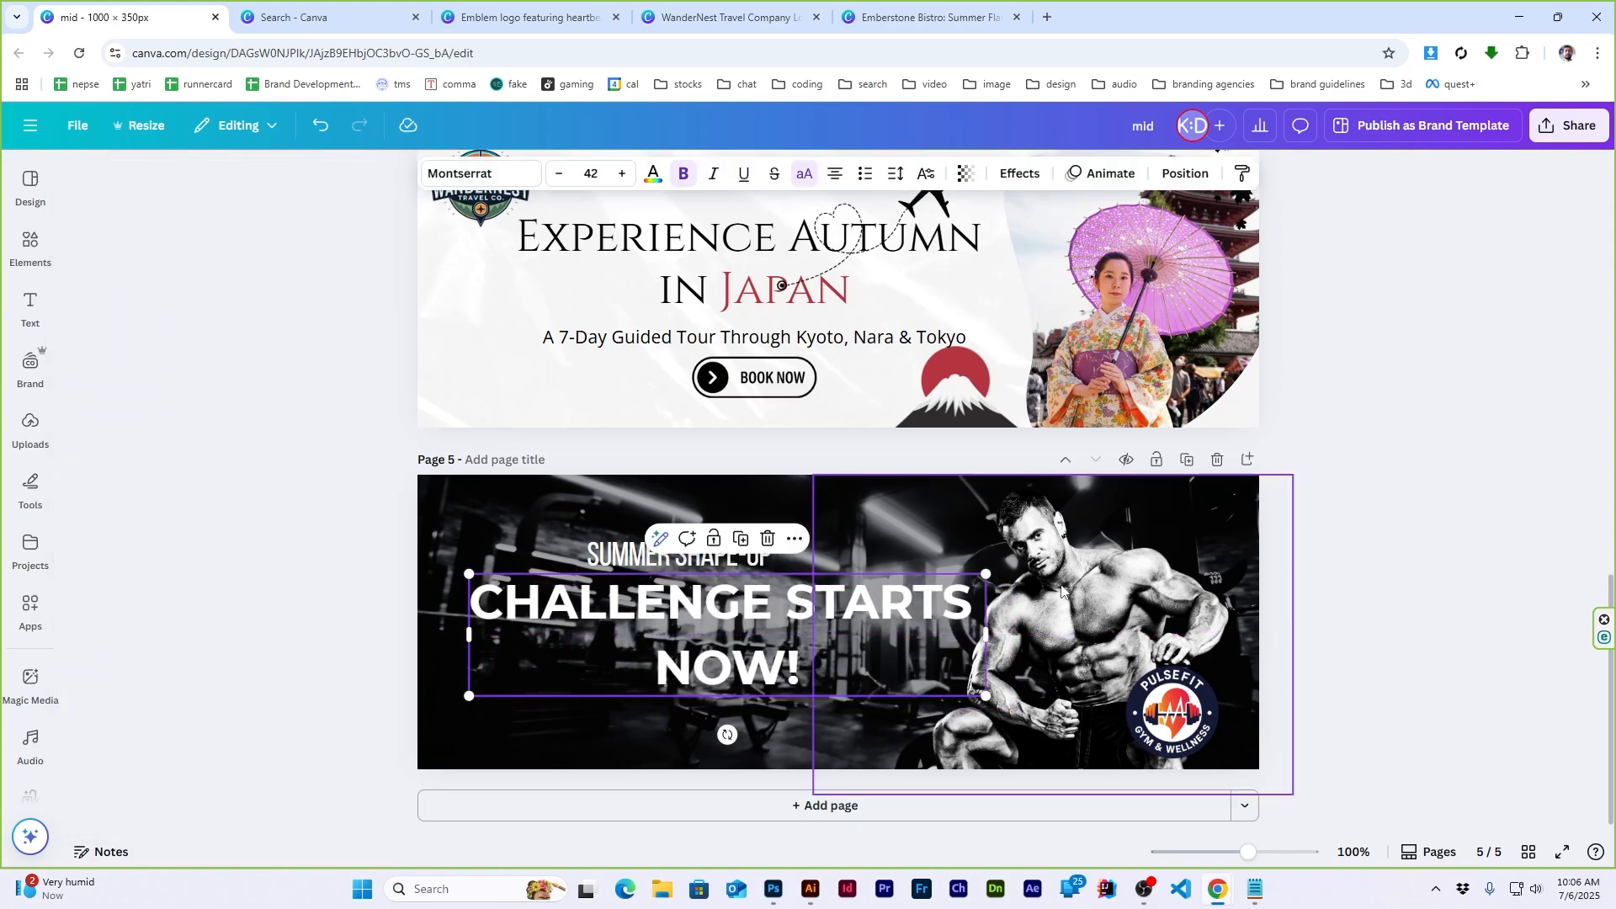
drag(991, 573, 922, 589)
drag(729, 596, 735, 577)
Widen the letter spacing of "SUMMER SHAPE-UP" and centre the text above the main headline
click(678, 554)
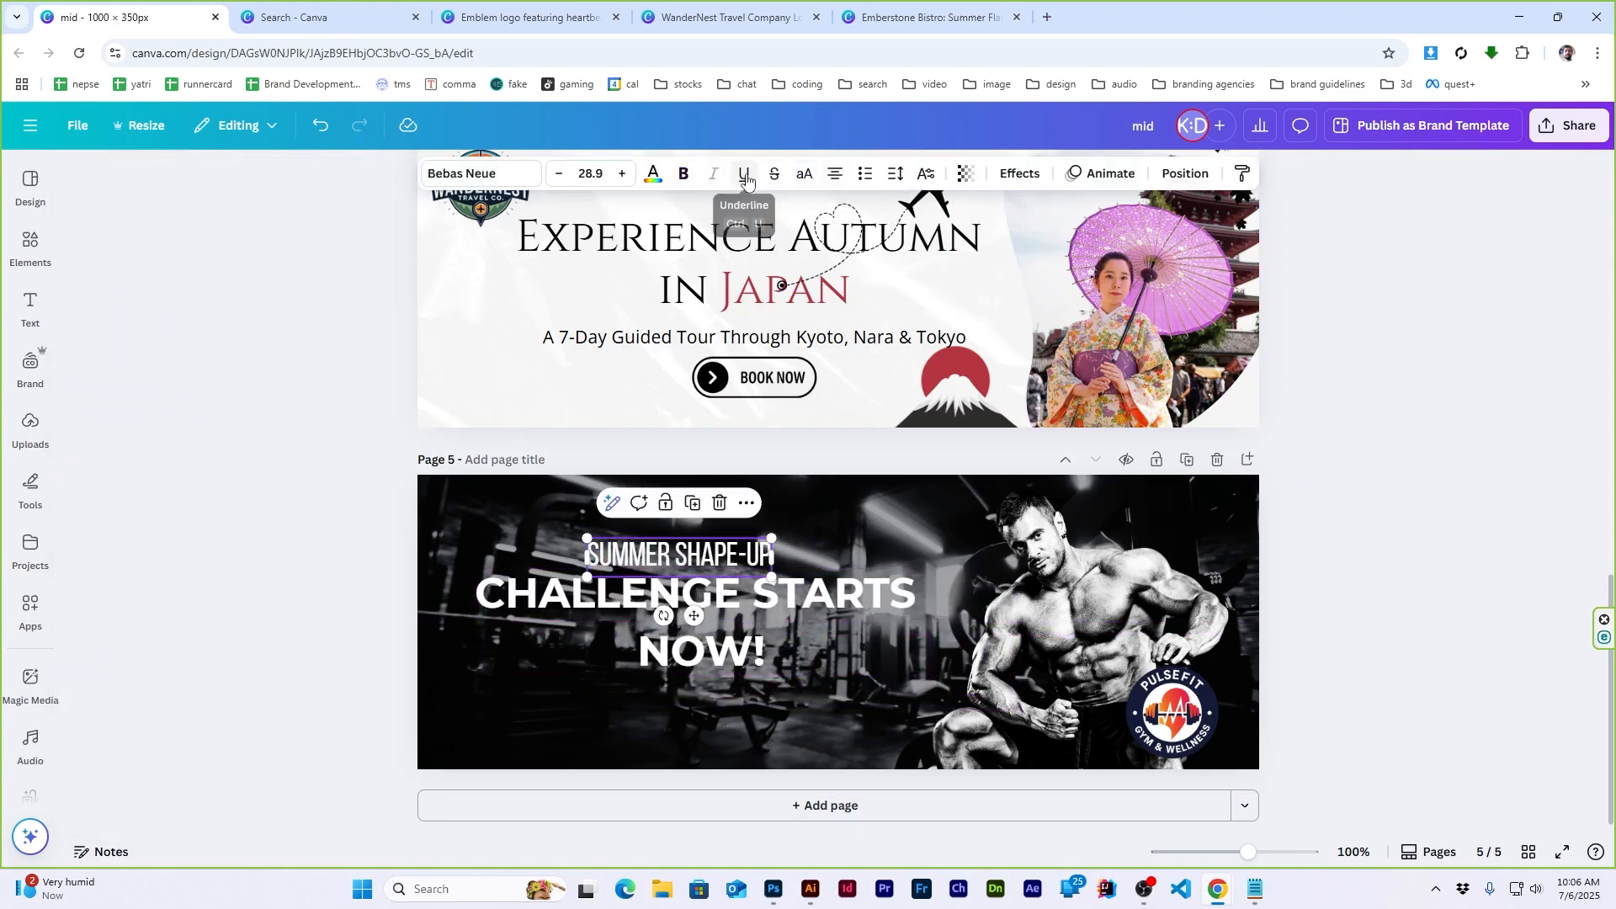
click(893, 175)
drag(833, 244, 878, 245)
click(1439, 462)
drag(715, 554, 736, 554)
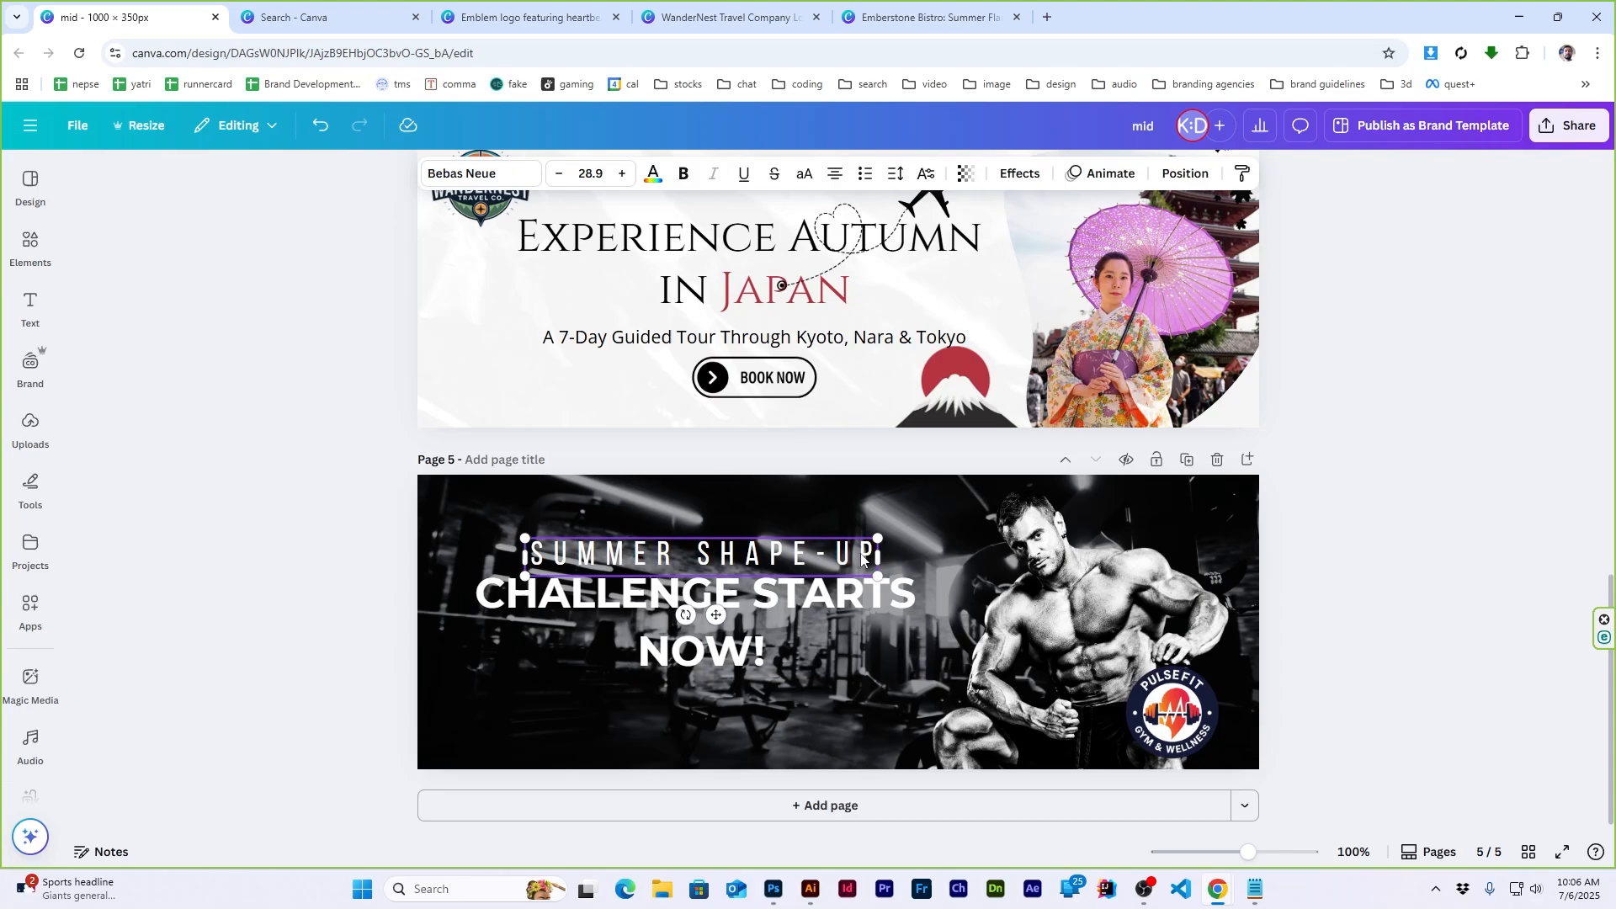
click(336, 581)
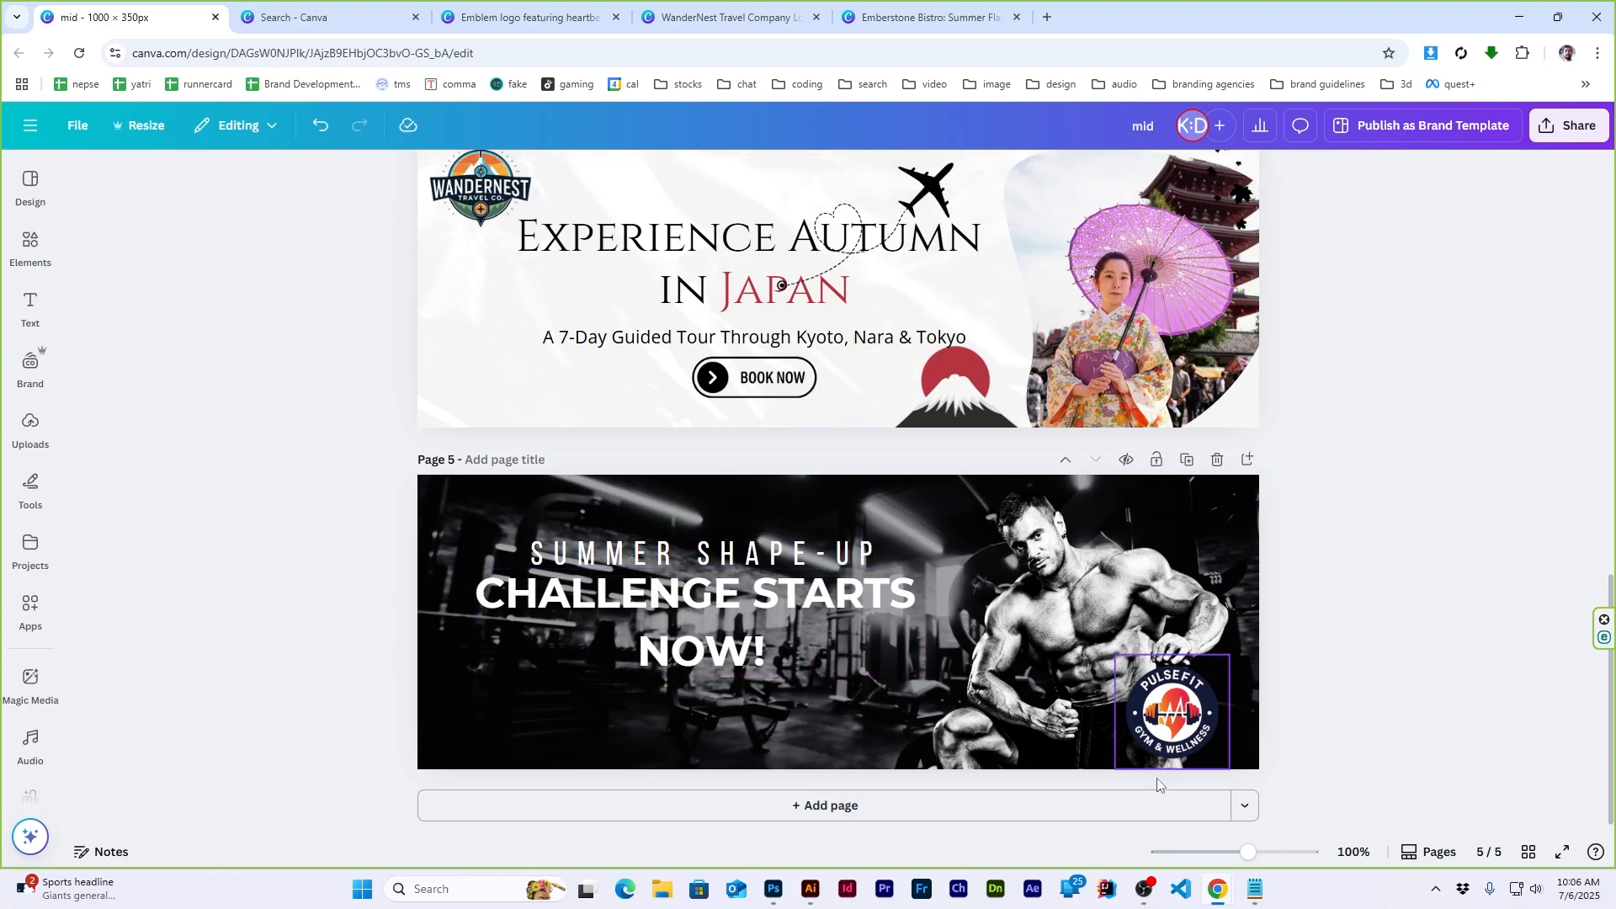
Copy "Join now & get 1 month free + access to all classes" from the Notepad brief into a new text box below the headline
click(1254, 890)
drag(180, 242, 515, 238)
click(1518, 13)
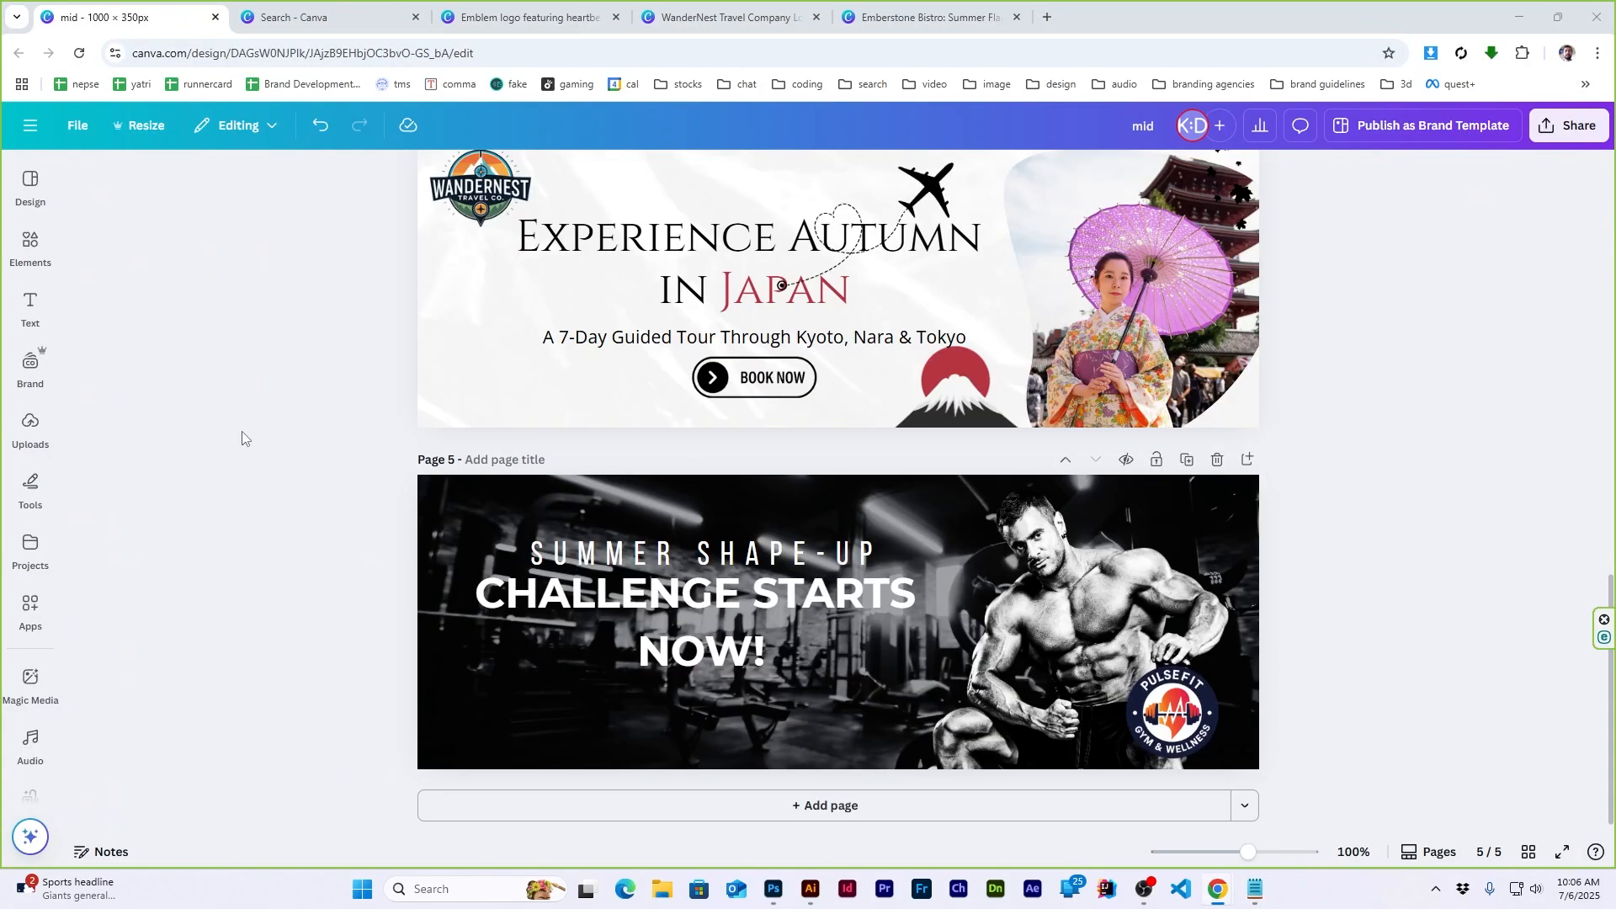
mouse_move(30, 308)
click(133, 418)
key(ctrl+v)
drag(835, 625, 739, 680)
Set the subheadline's font to Roboto and adjust its position under "NOW!"
click(479, 174)
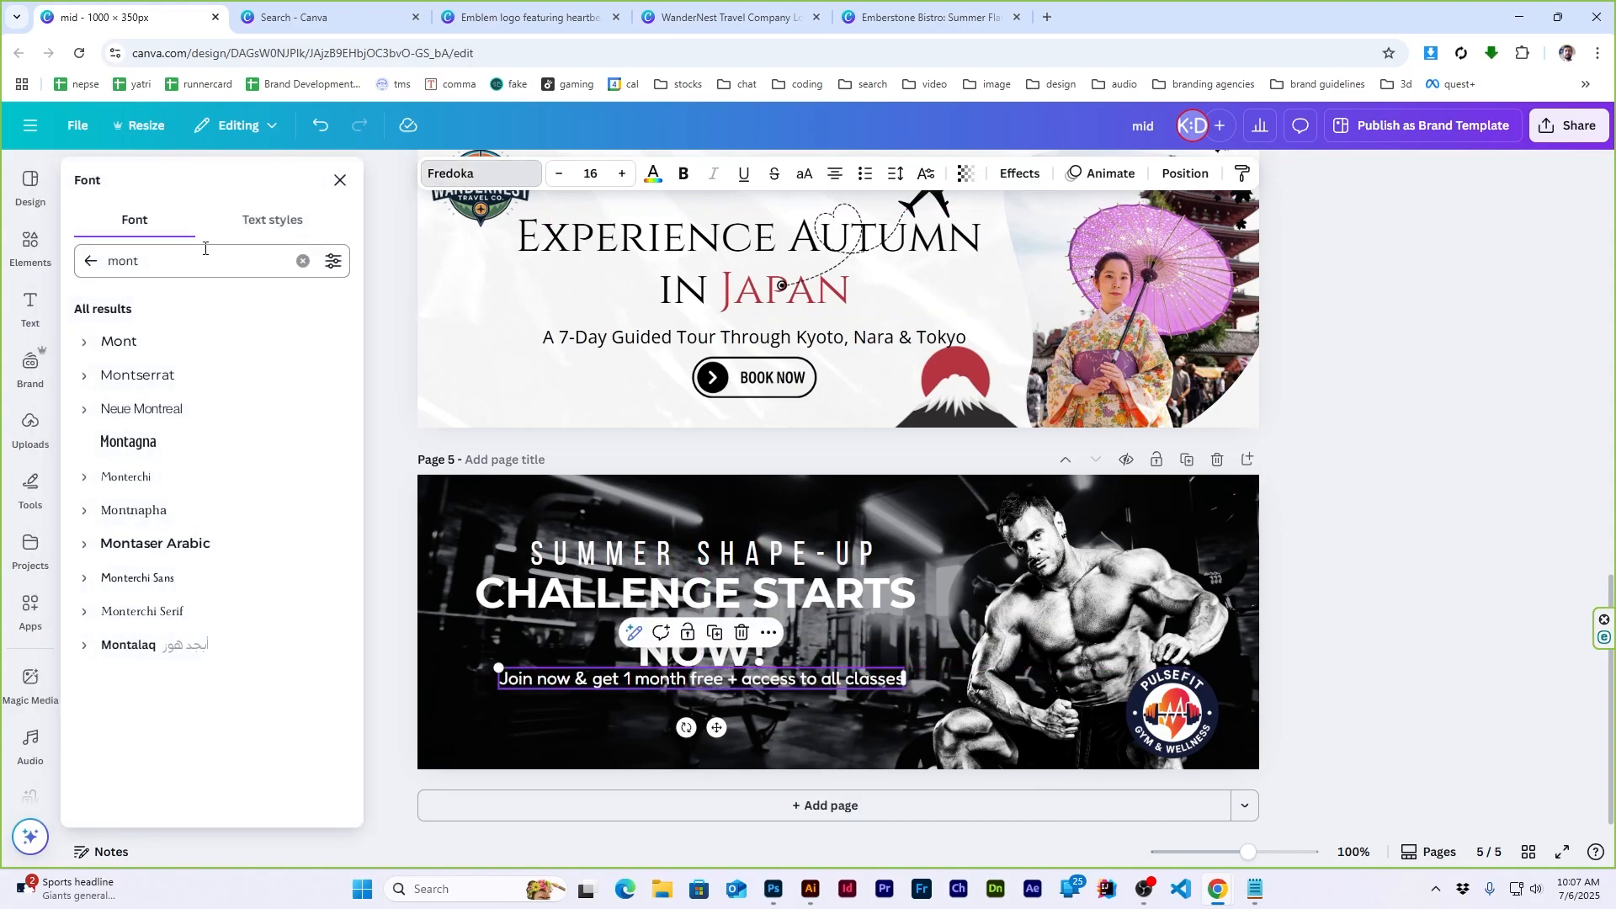
triple_click(206, 260)
text(roboto)
click(145, 339)
click(796, 684)
click(1375, 559)
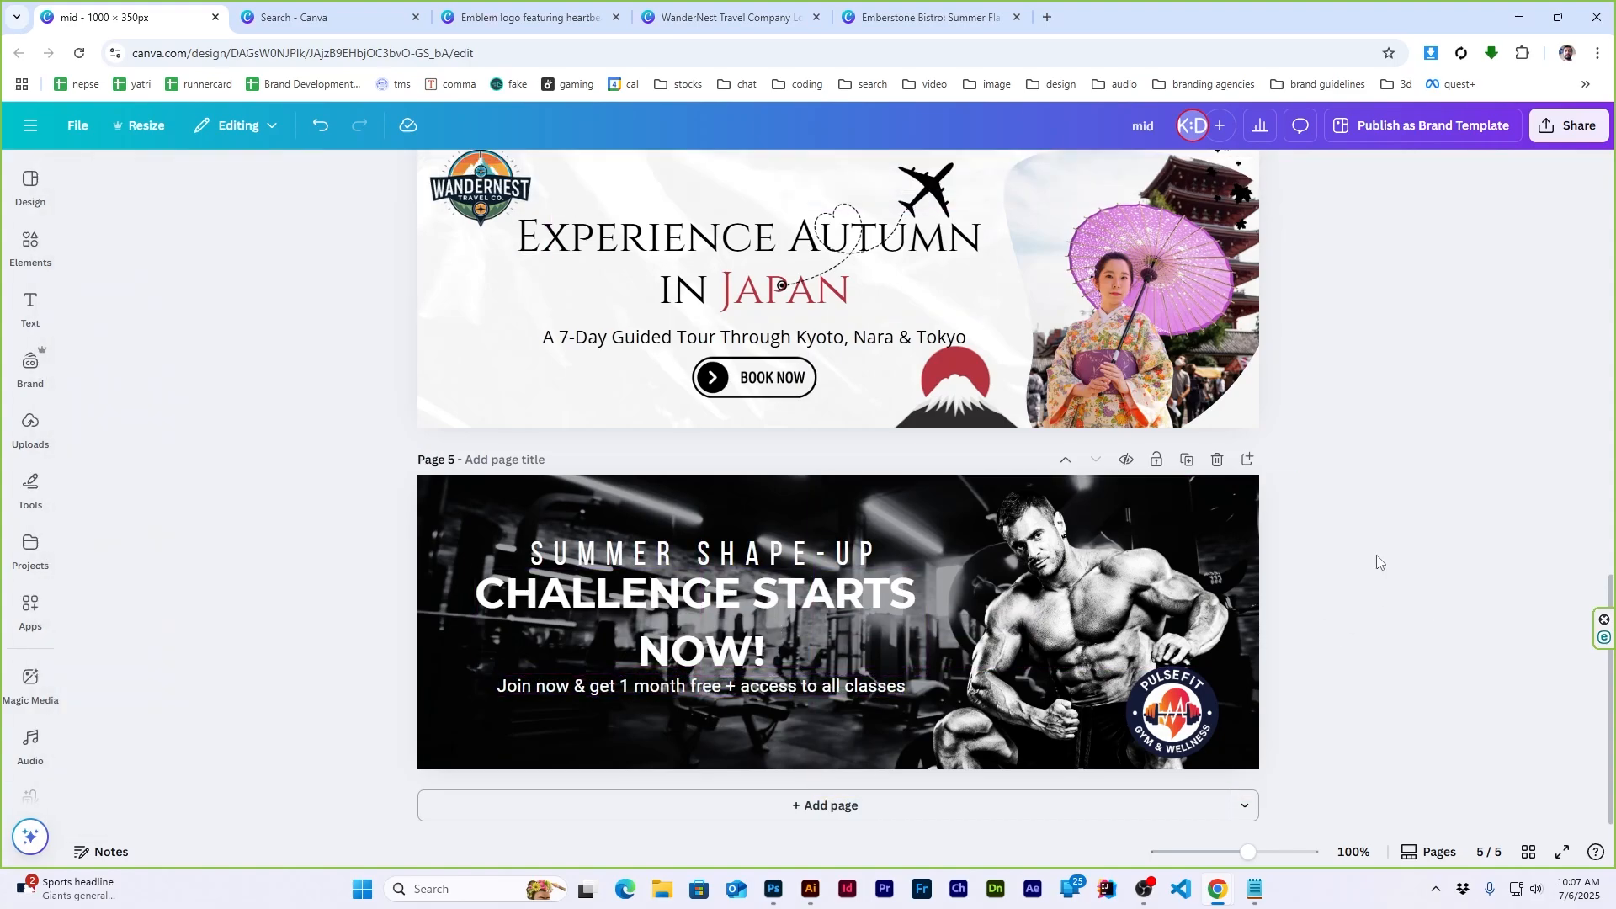
Check the brief's call-to-action wording, duplicate the subheadline below itself and change the copy's text to "Join Now"
click(30, 244)
triple_click(187, 186)
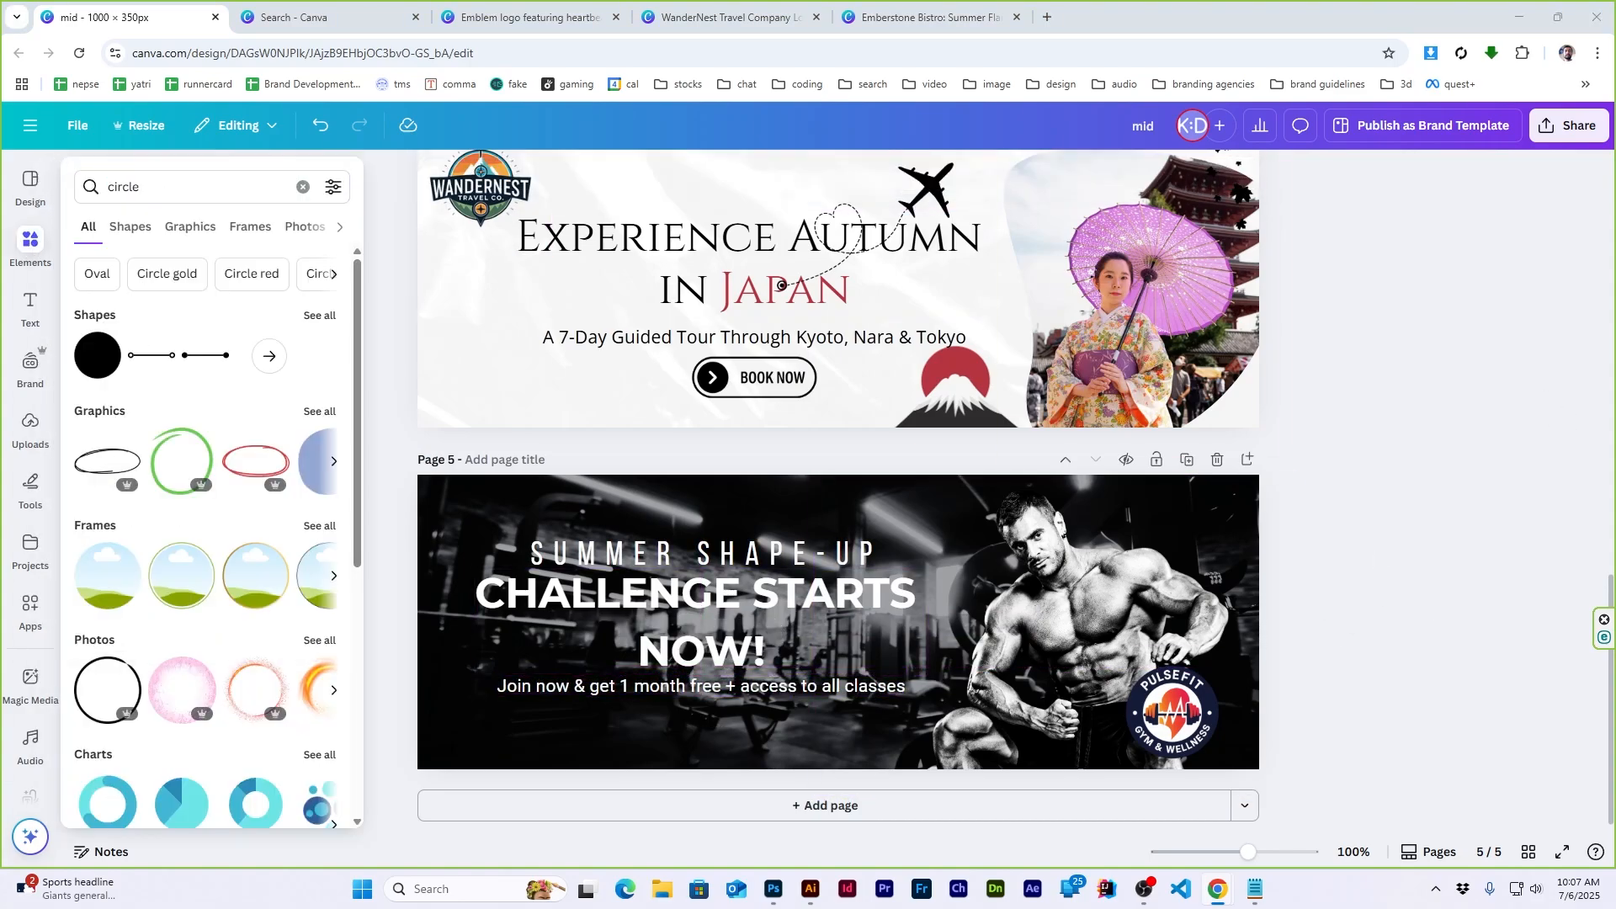
key(alt+Tab)
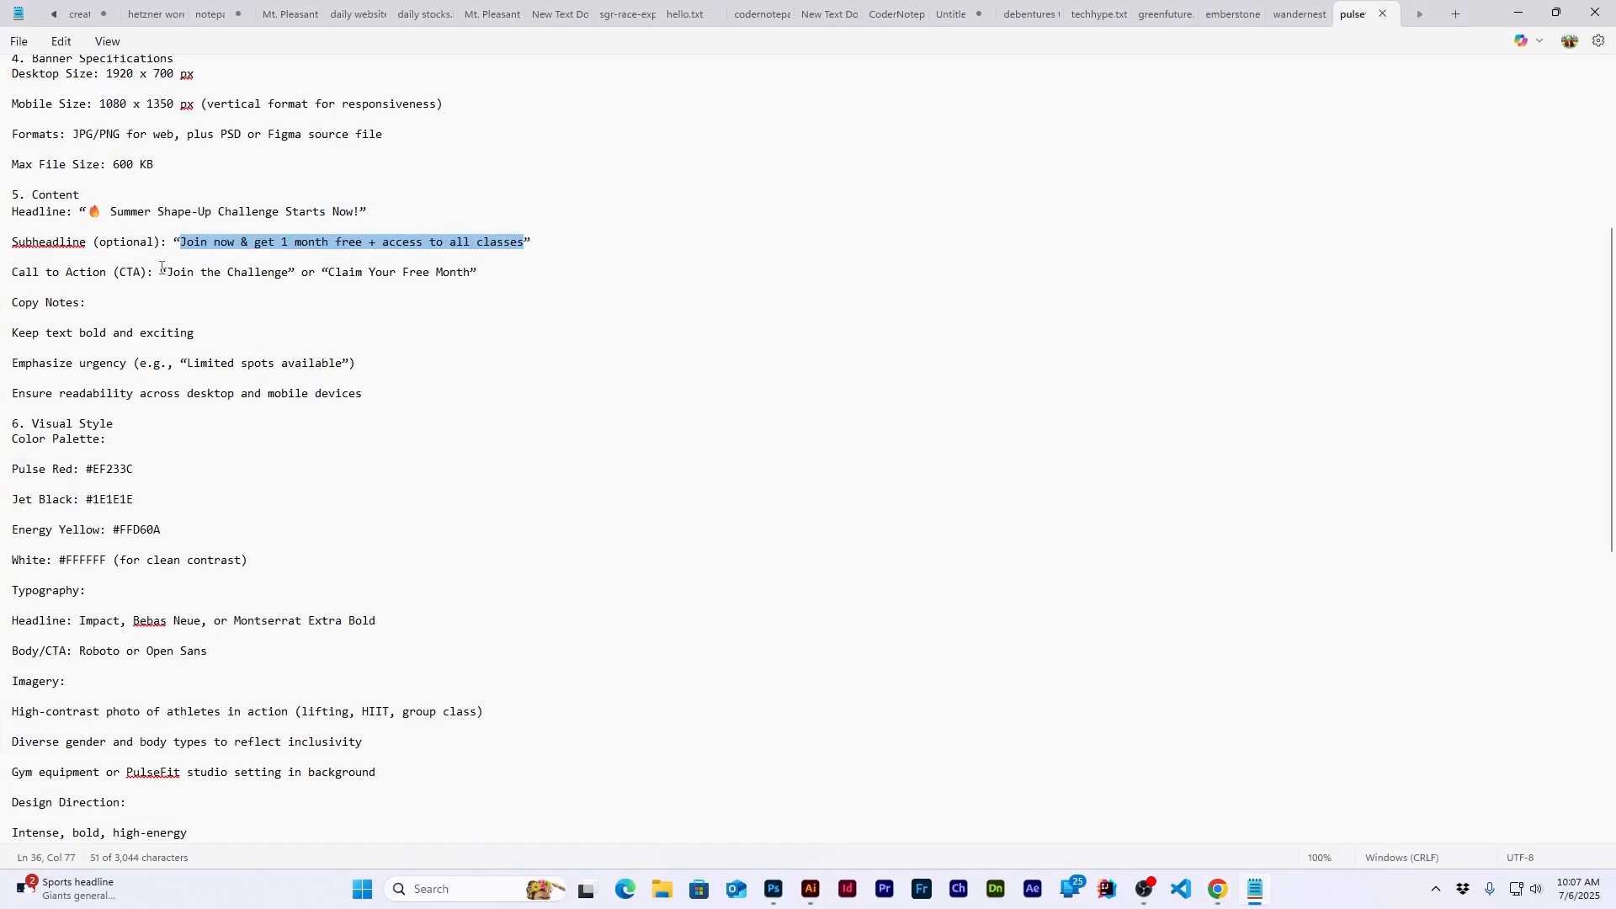
drag(165, 270, 367, 272)
key(ctrl+c)
key(alt+Tab)
drag(698, 686, 698, 740)
double_click(699, 741)
key(ctrl+v)
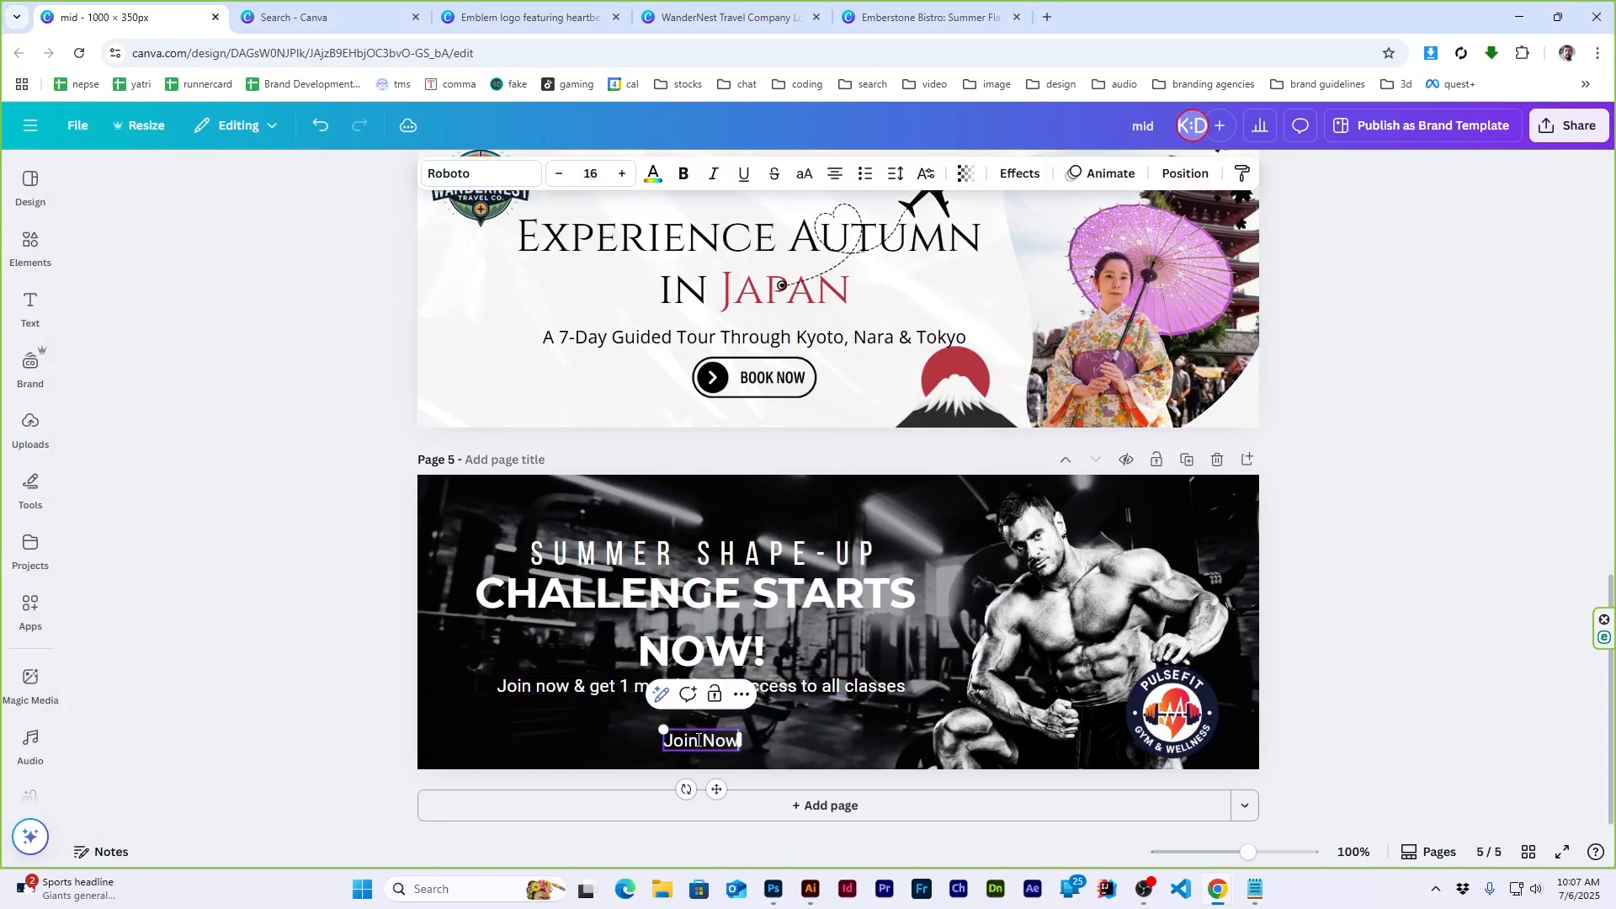
Search the elements for "rectangle", add the rectangle shape and fit it behind the "Join Now" text at about 105 × 44
click(30, 245)
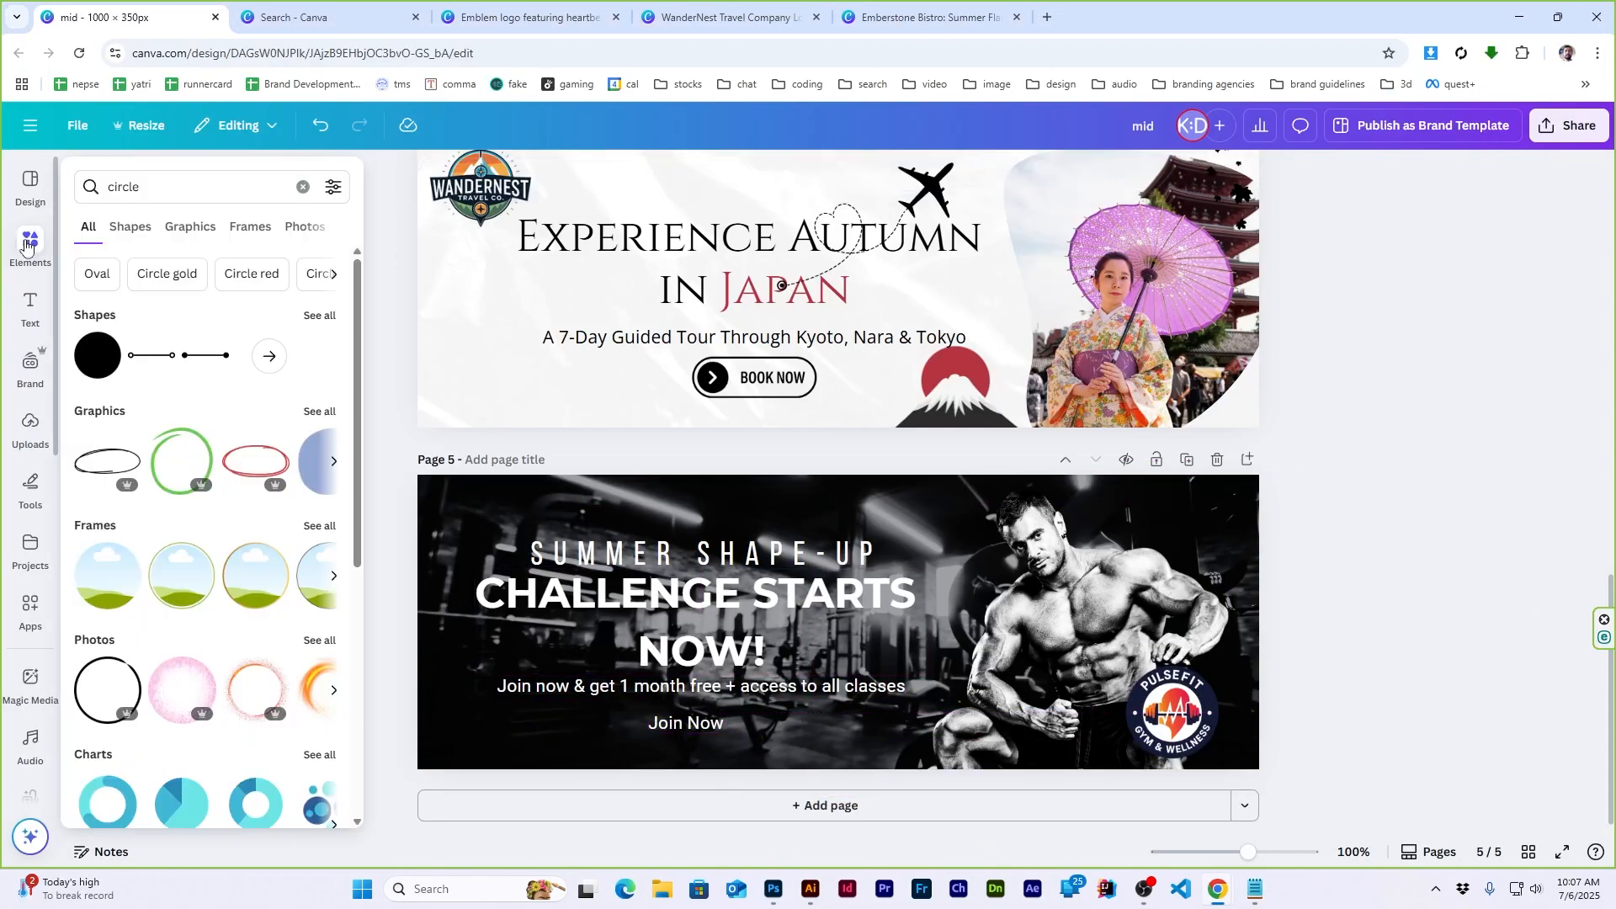
click(161, 196)
key(ctrl+a)
text(rectangle)
key(Return)
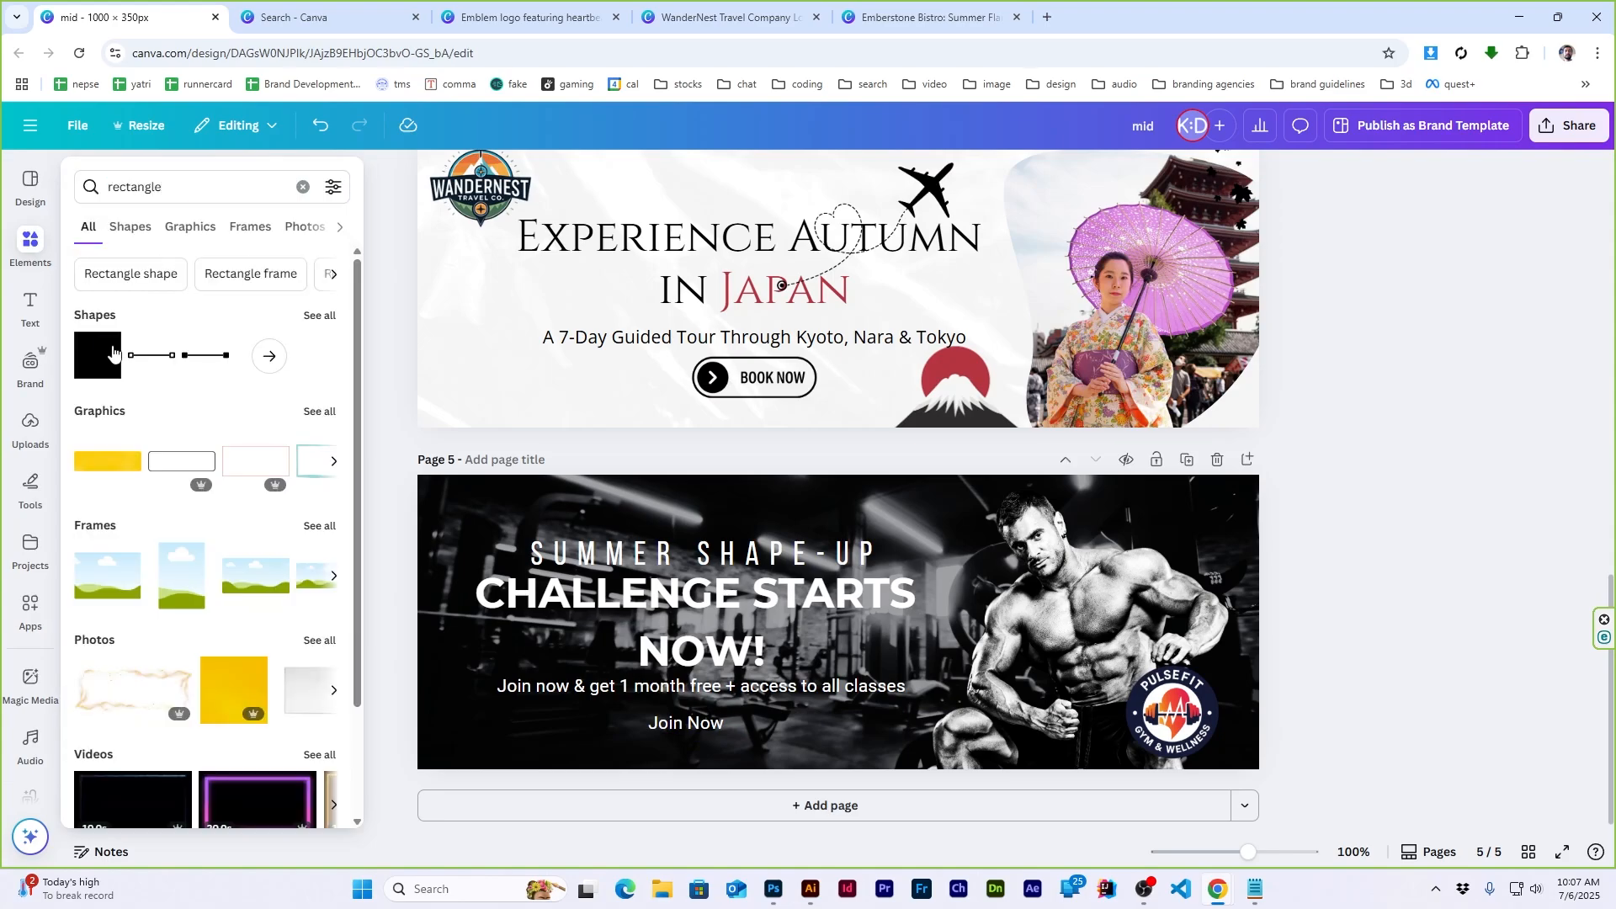
click(111, 351)
drag(829, 643, 760, 687)
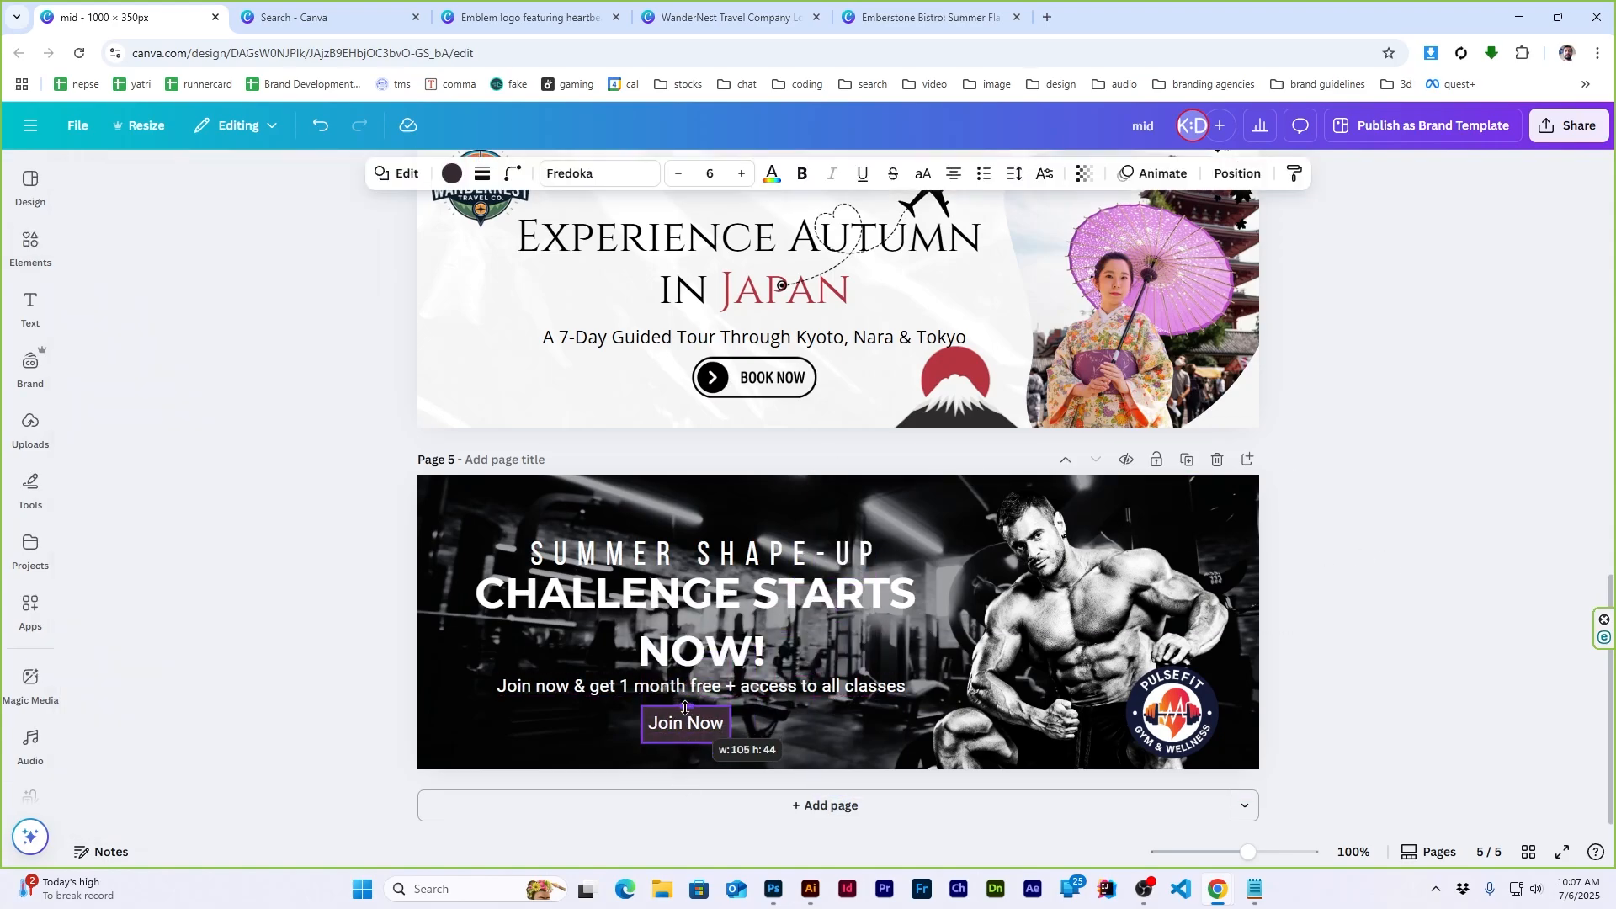
click(1306, 668)
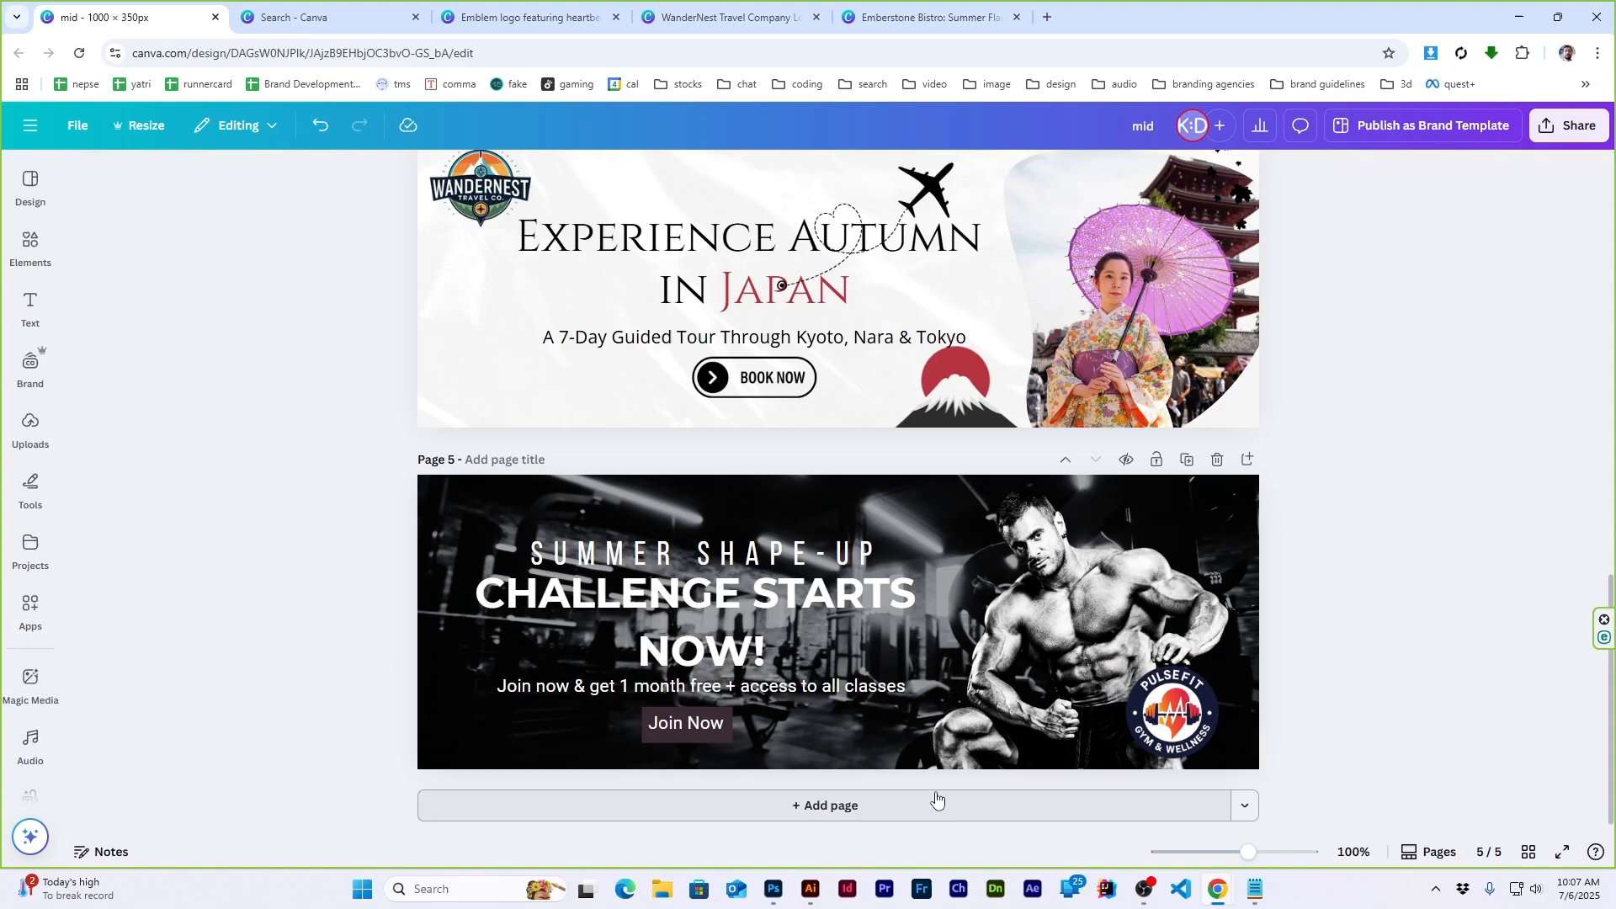
Fill the rectangle behind "Join Now" with the red sampled from the PulseFit logo
click(686, 722)
click(451, 174)
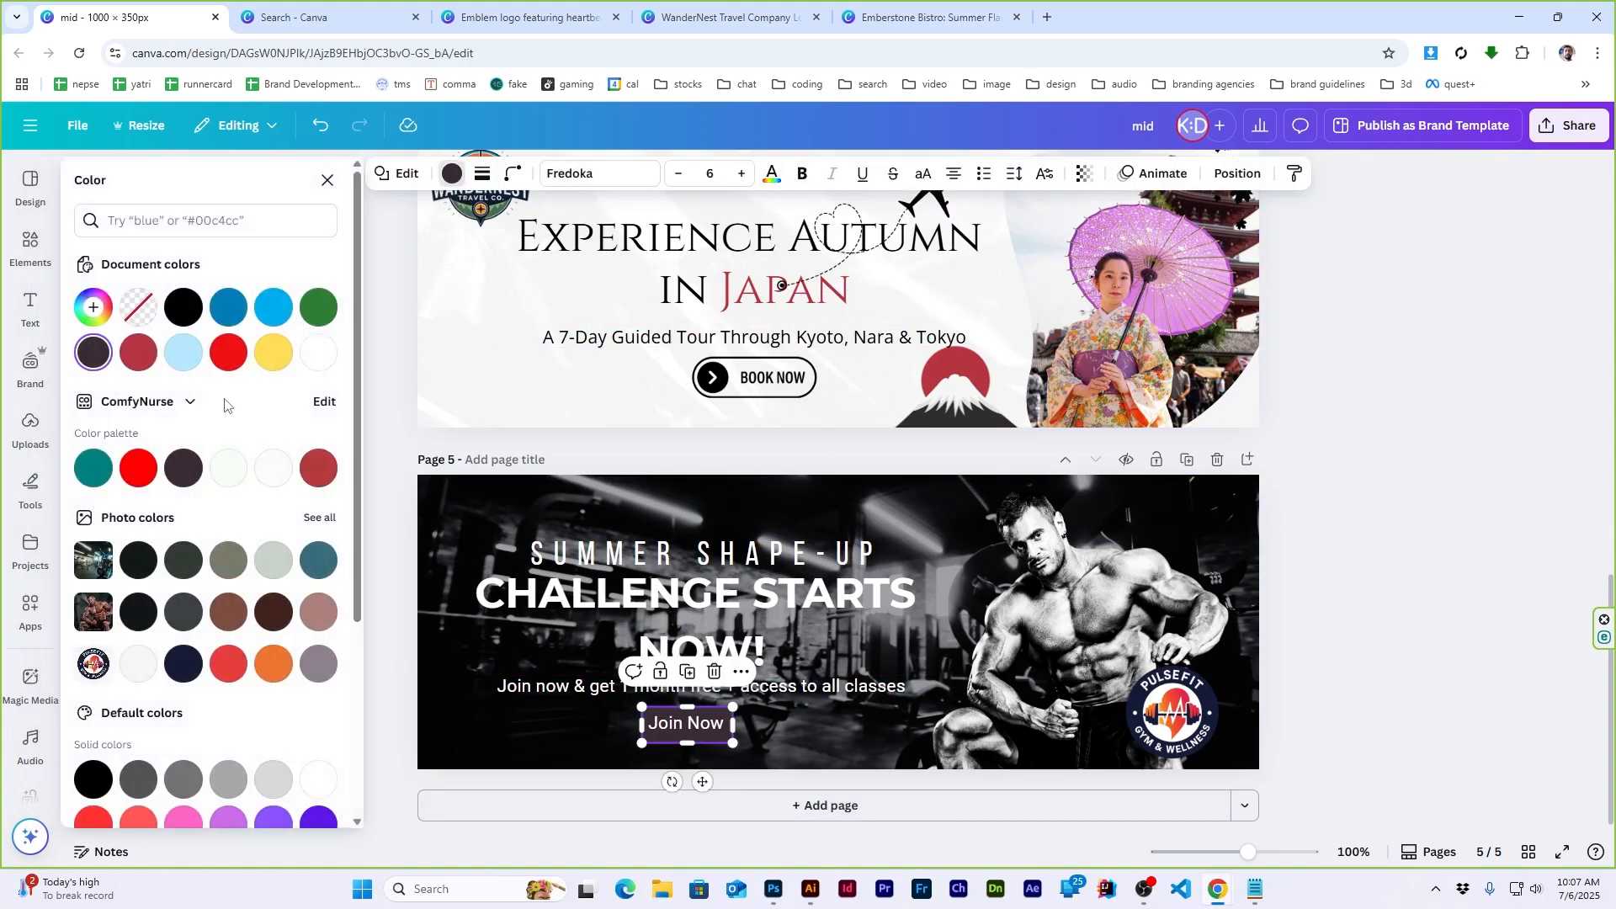
click(93, 307)
click(306, 531)
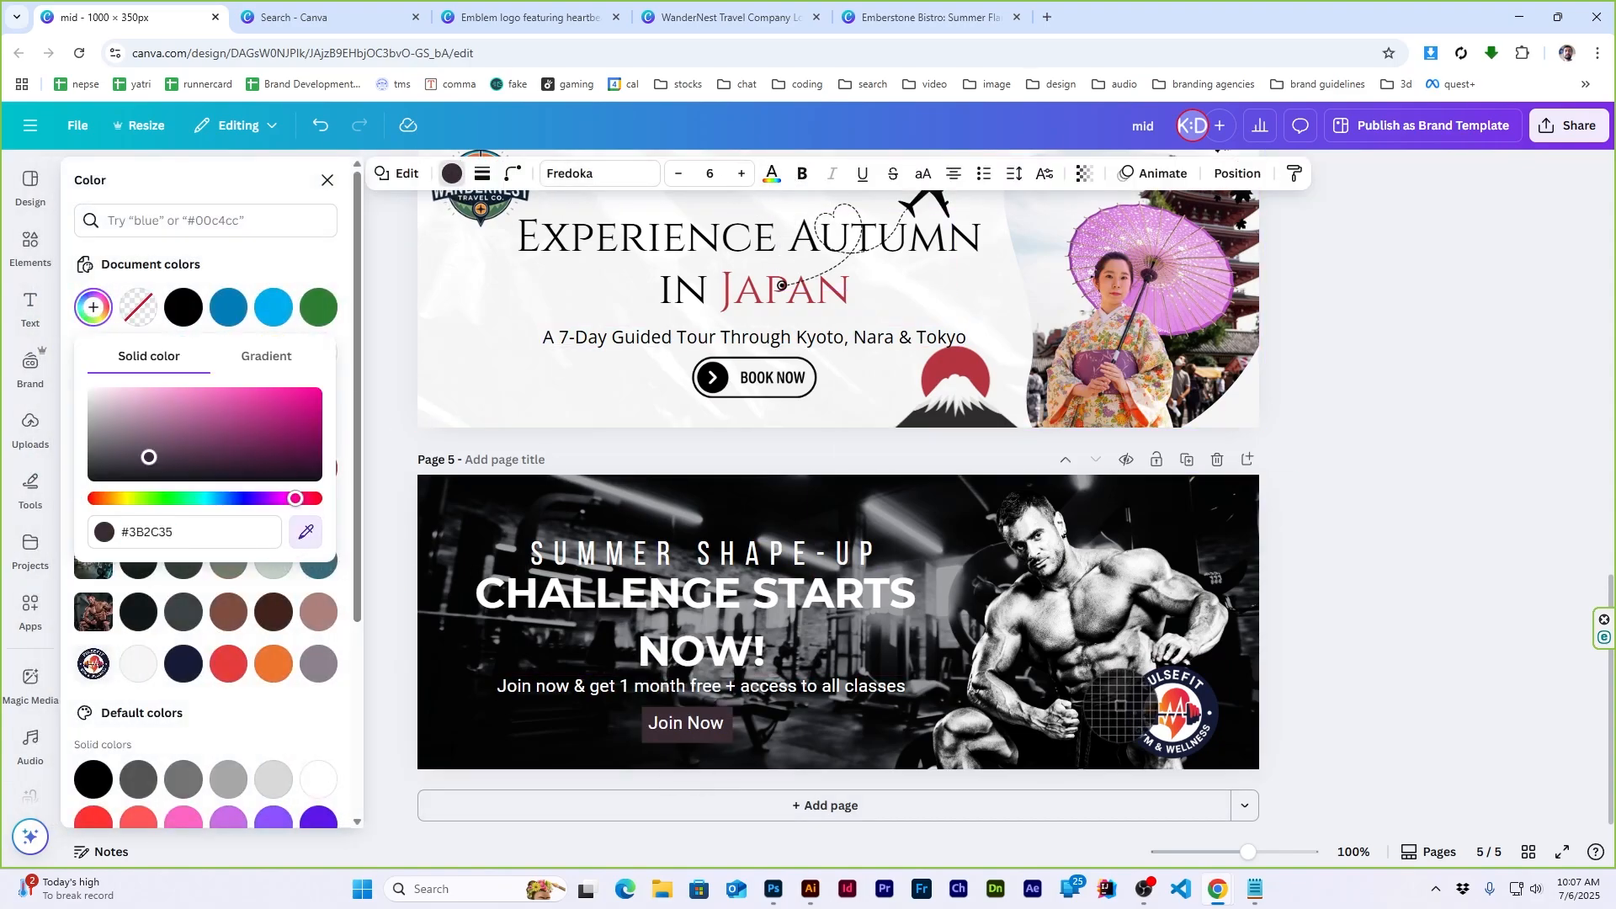
click(1185, 698)
click(1404, 573)
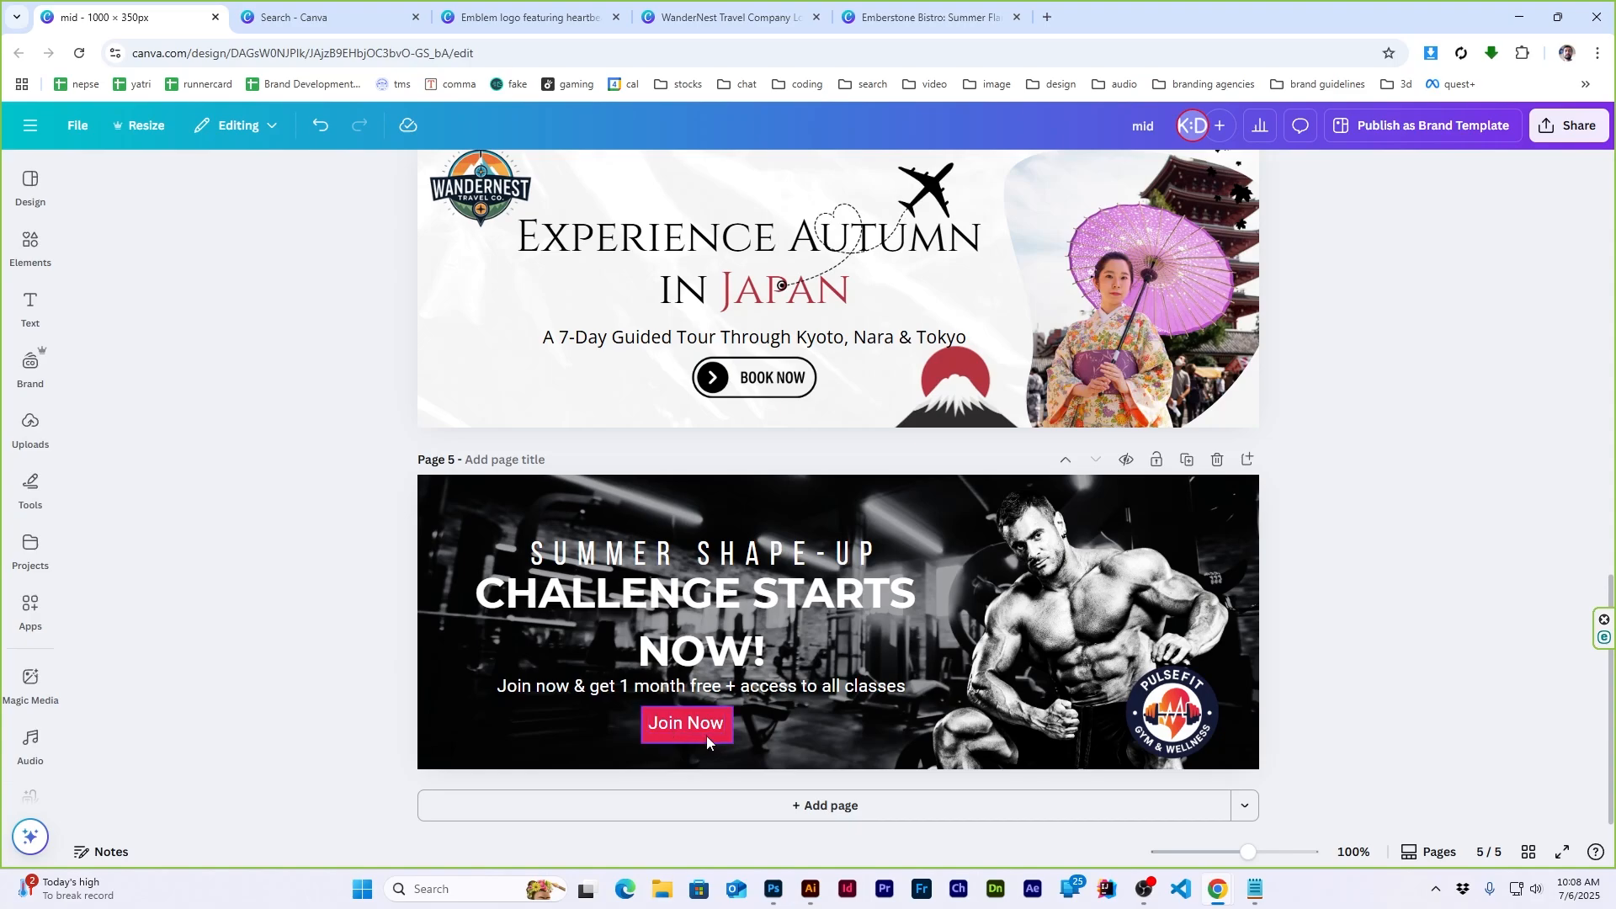
Align the "Join Now" text and the red rectangle with each other by their middle and centre
scroll(704, 735, up, 5)
click(564, 719)
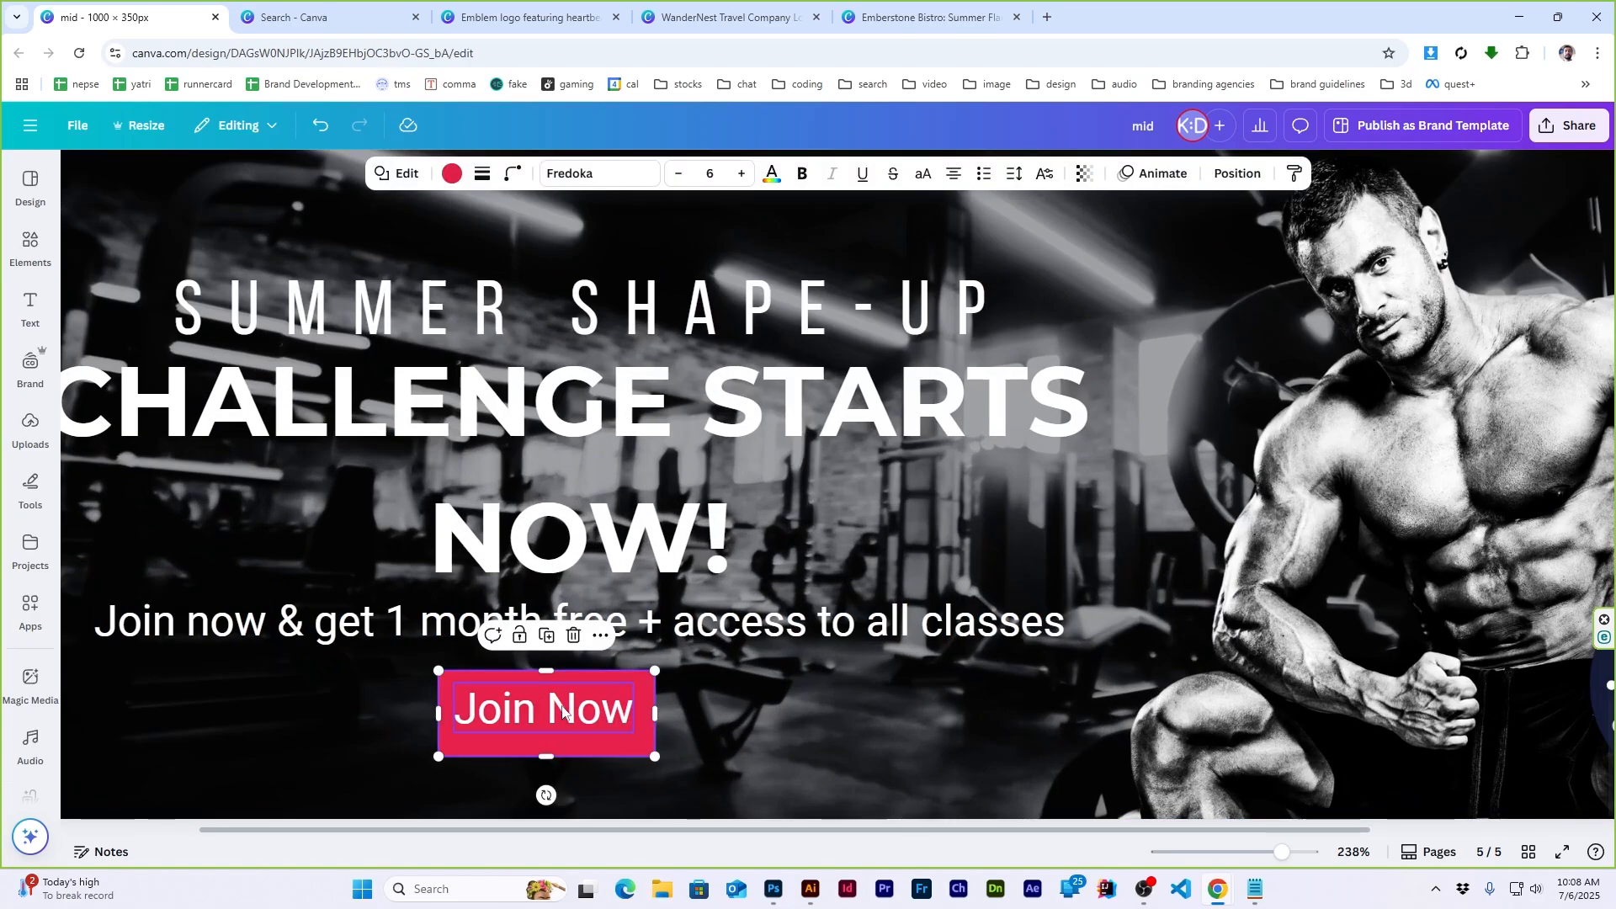
shift+click(563, 712)
click(1222, 174)
click(141, 432)
click(287, 432)
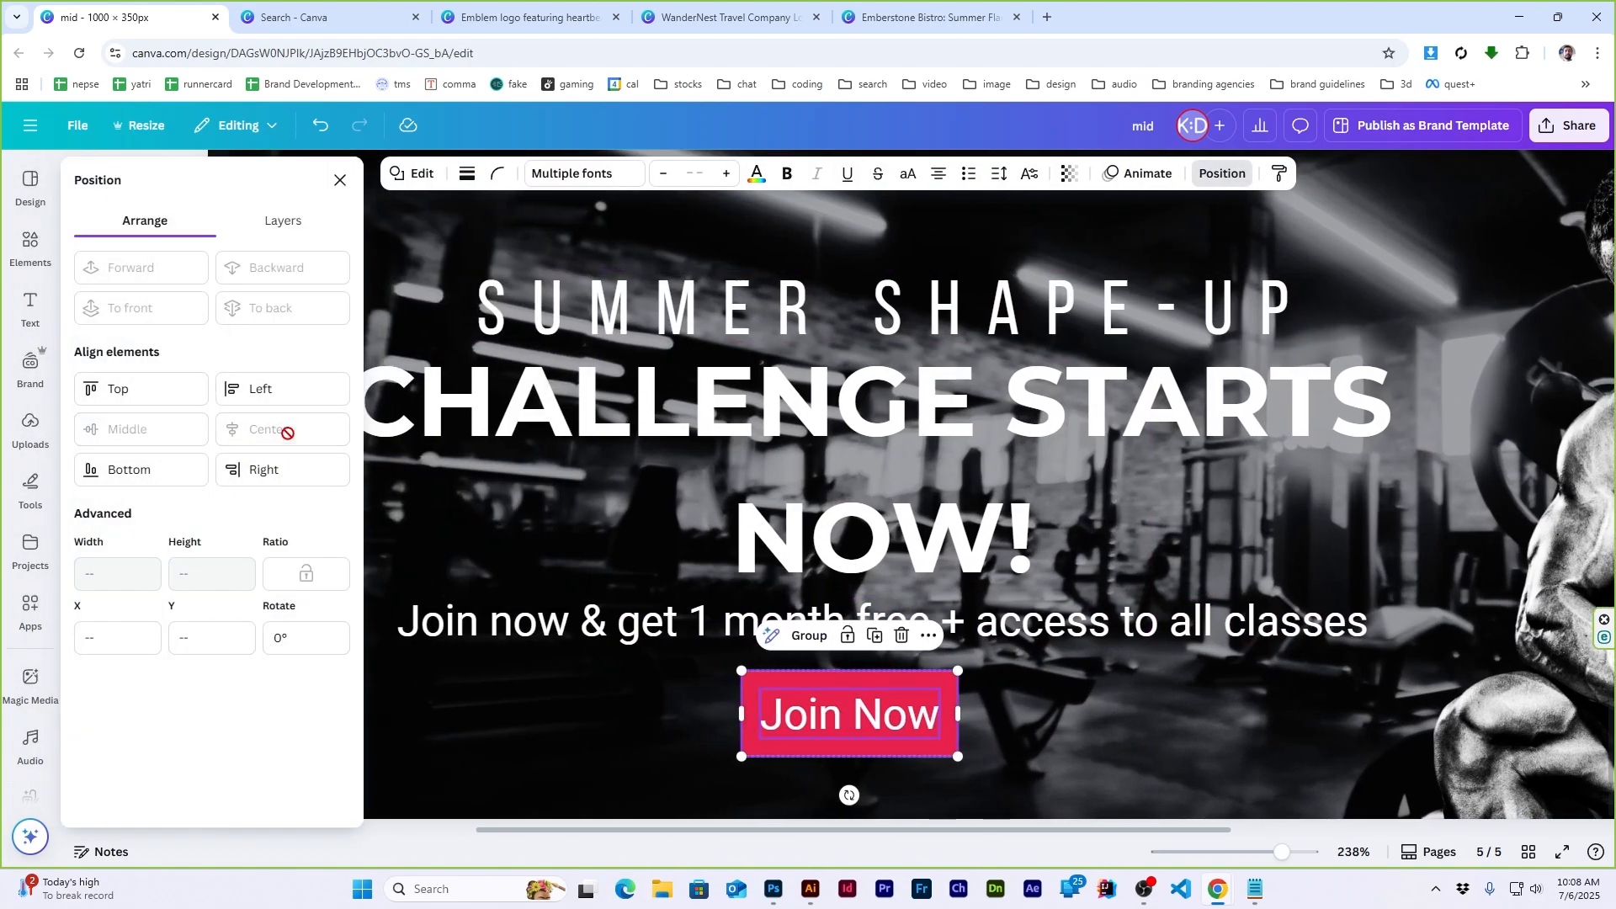
click(340, 180)
scroll(791, 660, down, 5)
key(Escape)
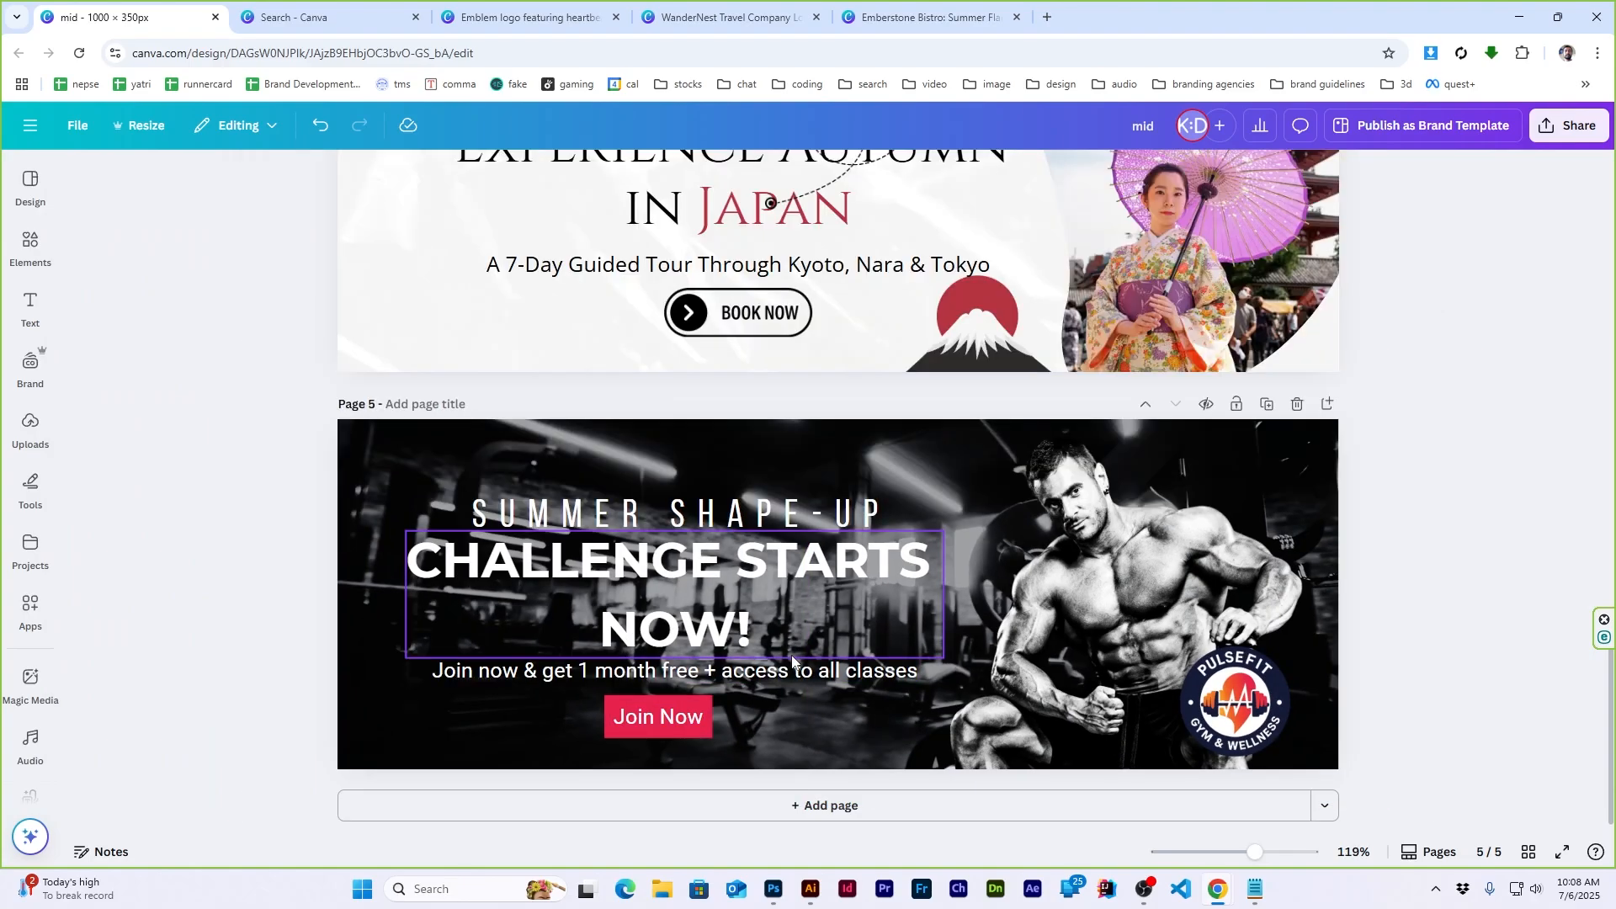
click(1353, 851)
click(1357, 607)
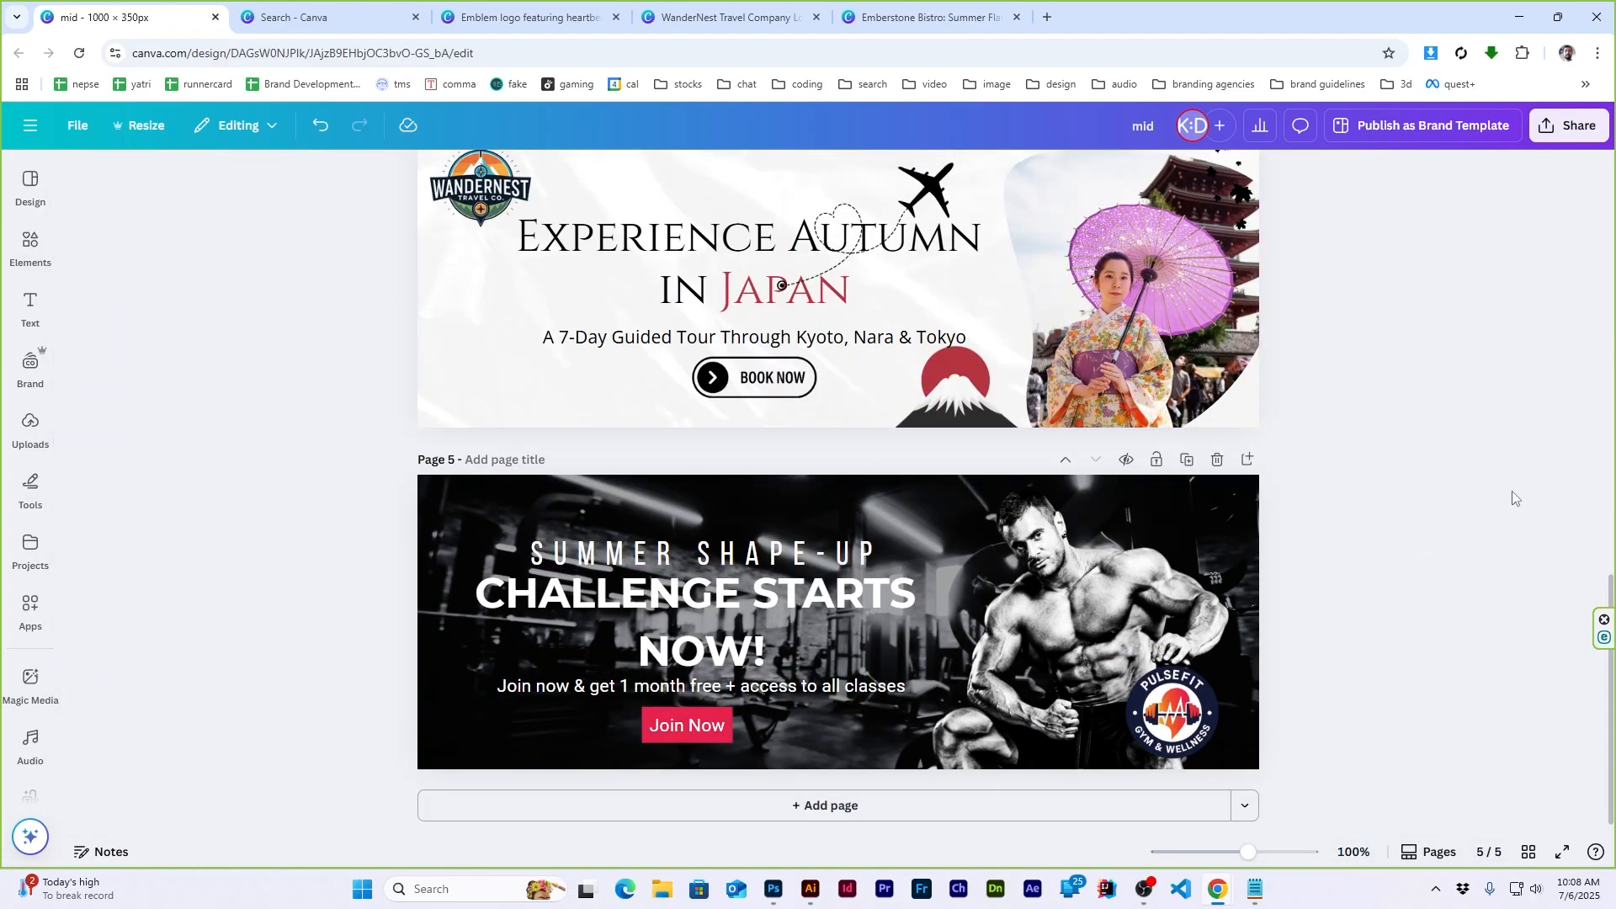
Tighten the line spacing of the "CHALLENGE STARTS NOW!" headline
click(633, 604)
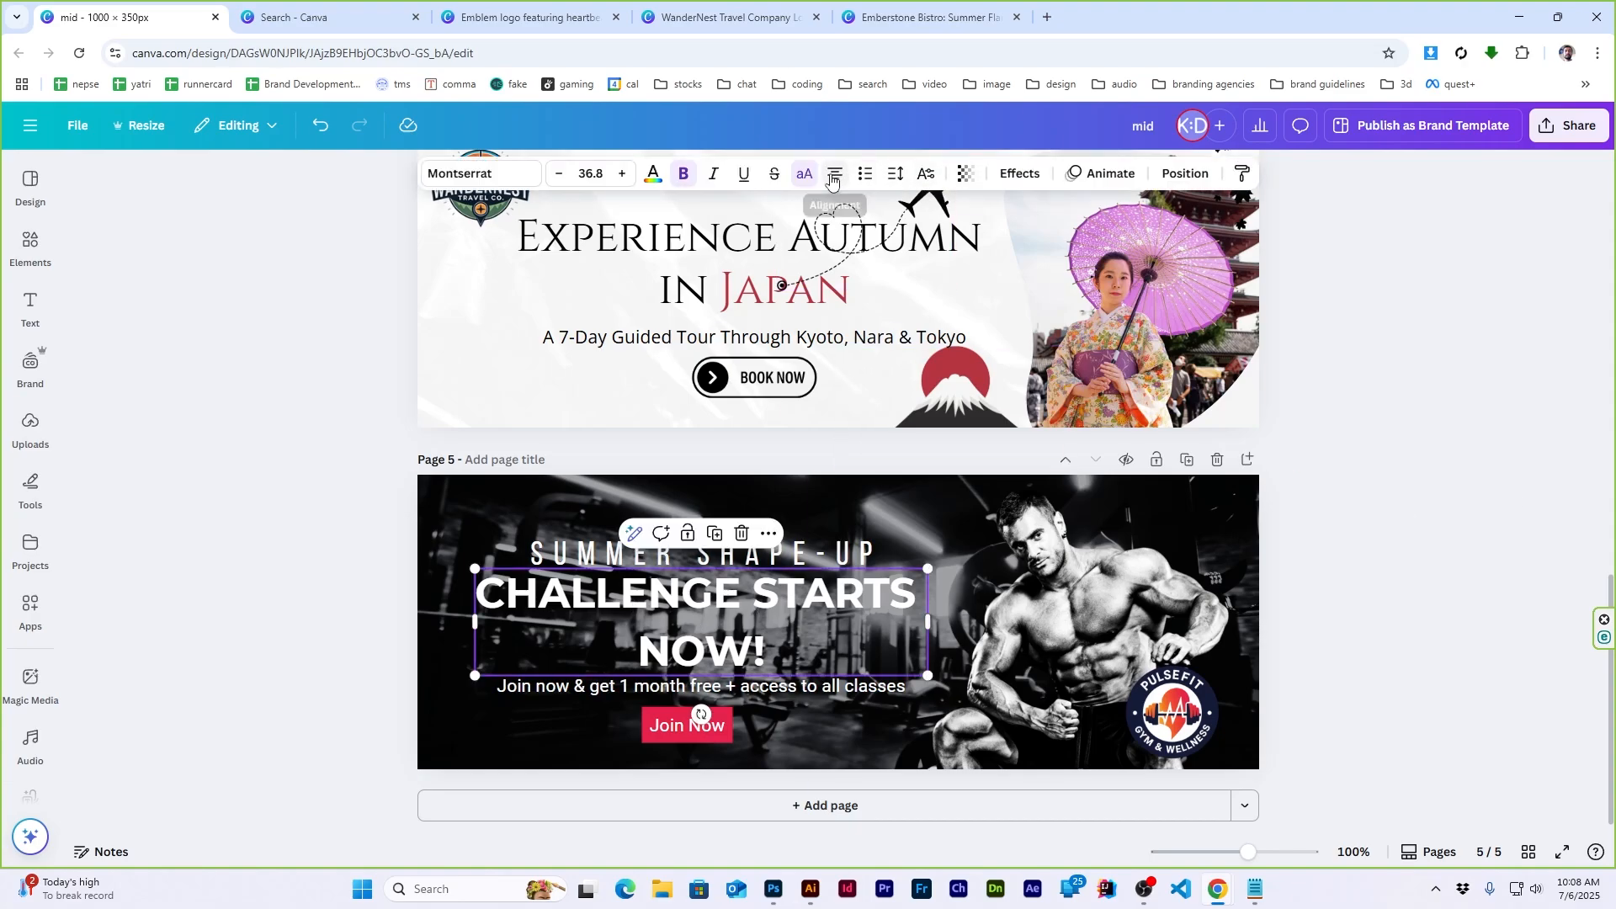
click(894, 177)
drag(866, 299, 850, 306)
click(1507, 426)
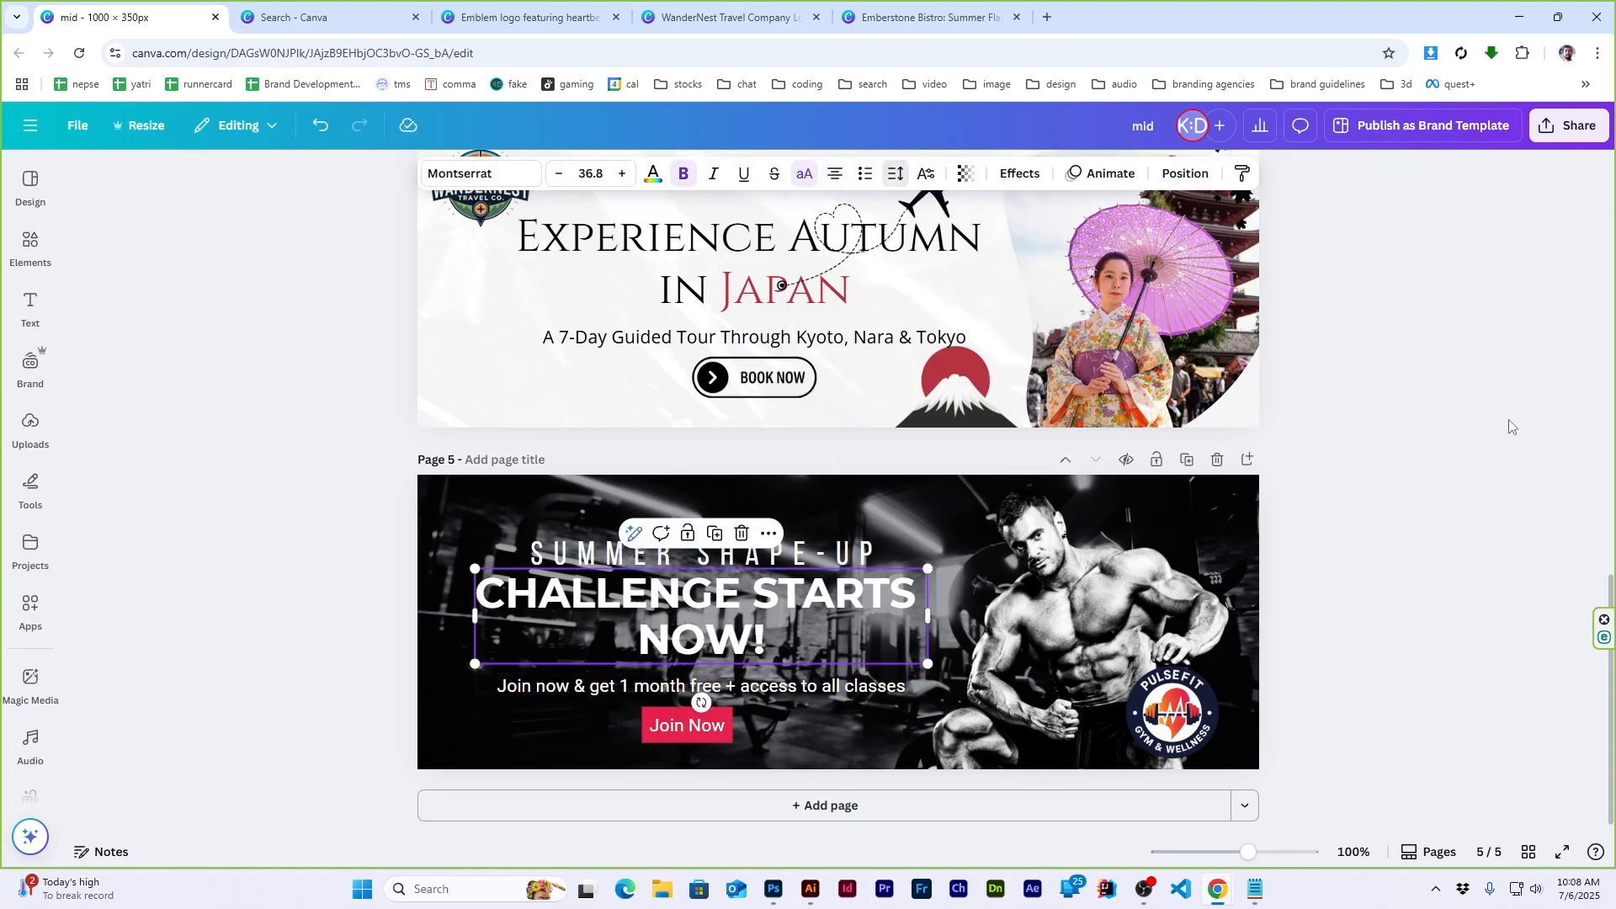
click(1381, 573)
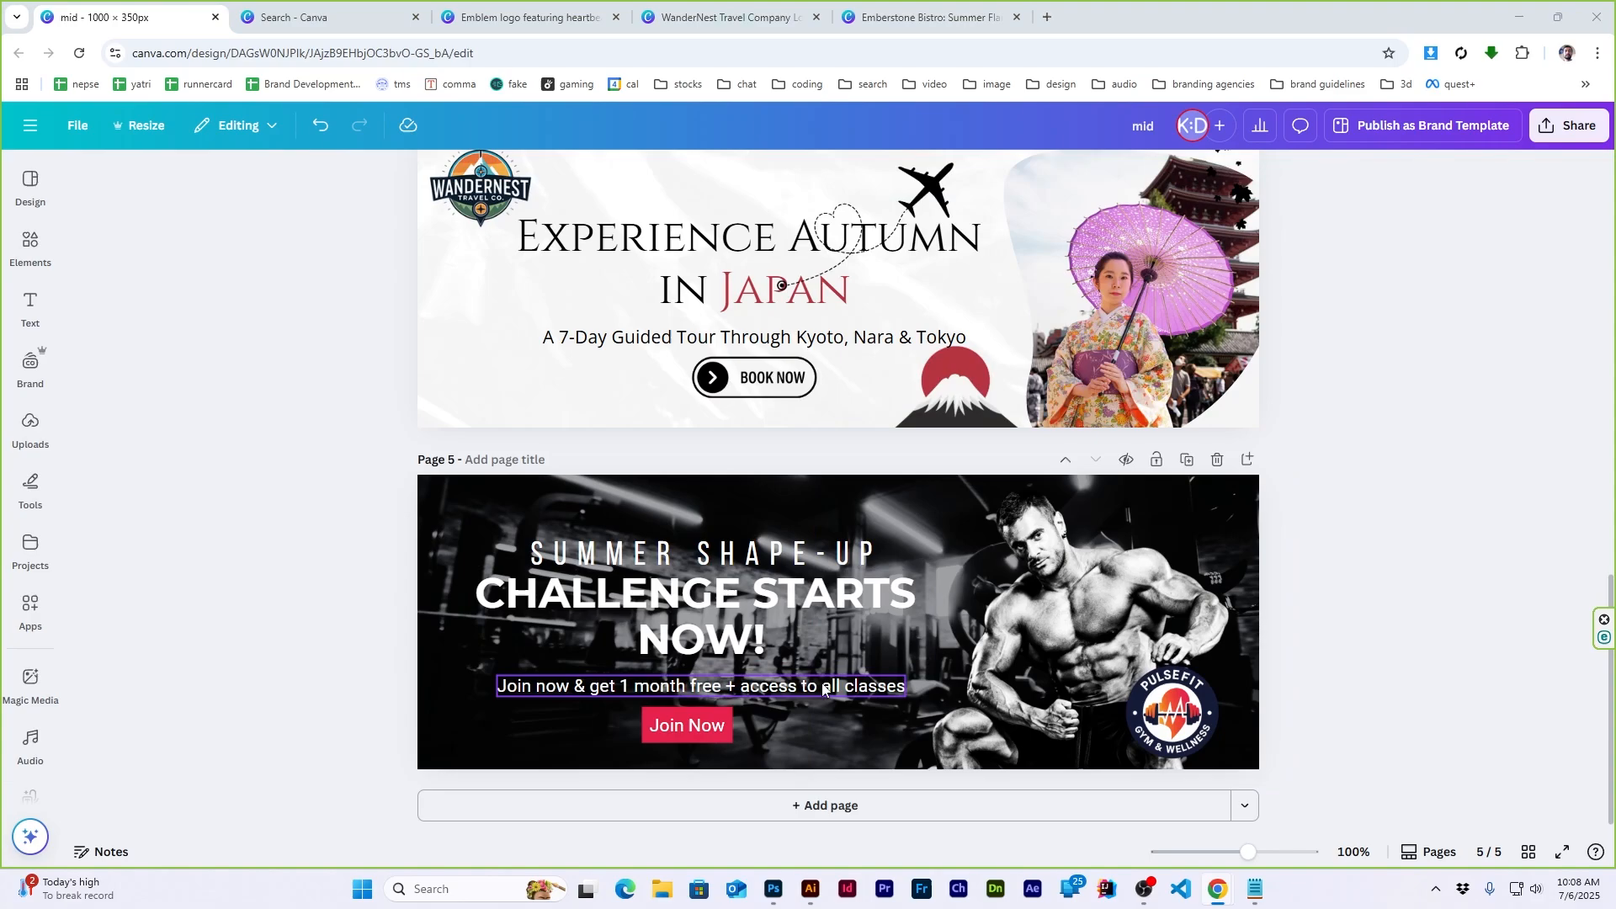
Reduce the subheadline's font size, trying 12 before choosing a slightly larger size, and move the line closer to the headline
click(673, 685)
click(597, 175)
text(12)
key(Return)
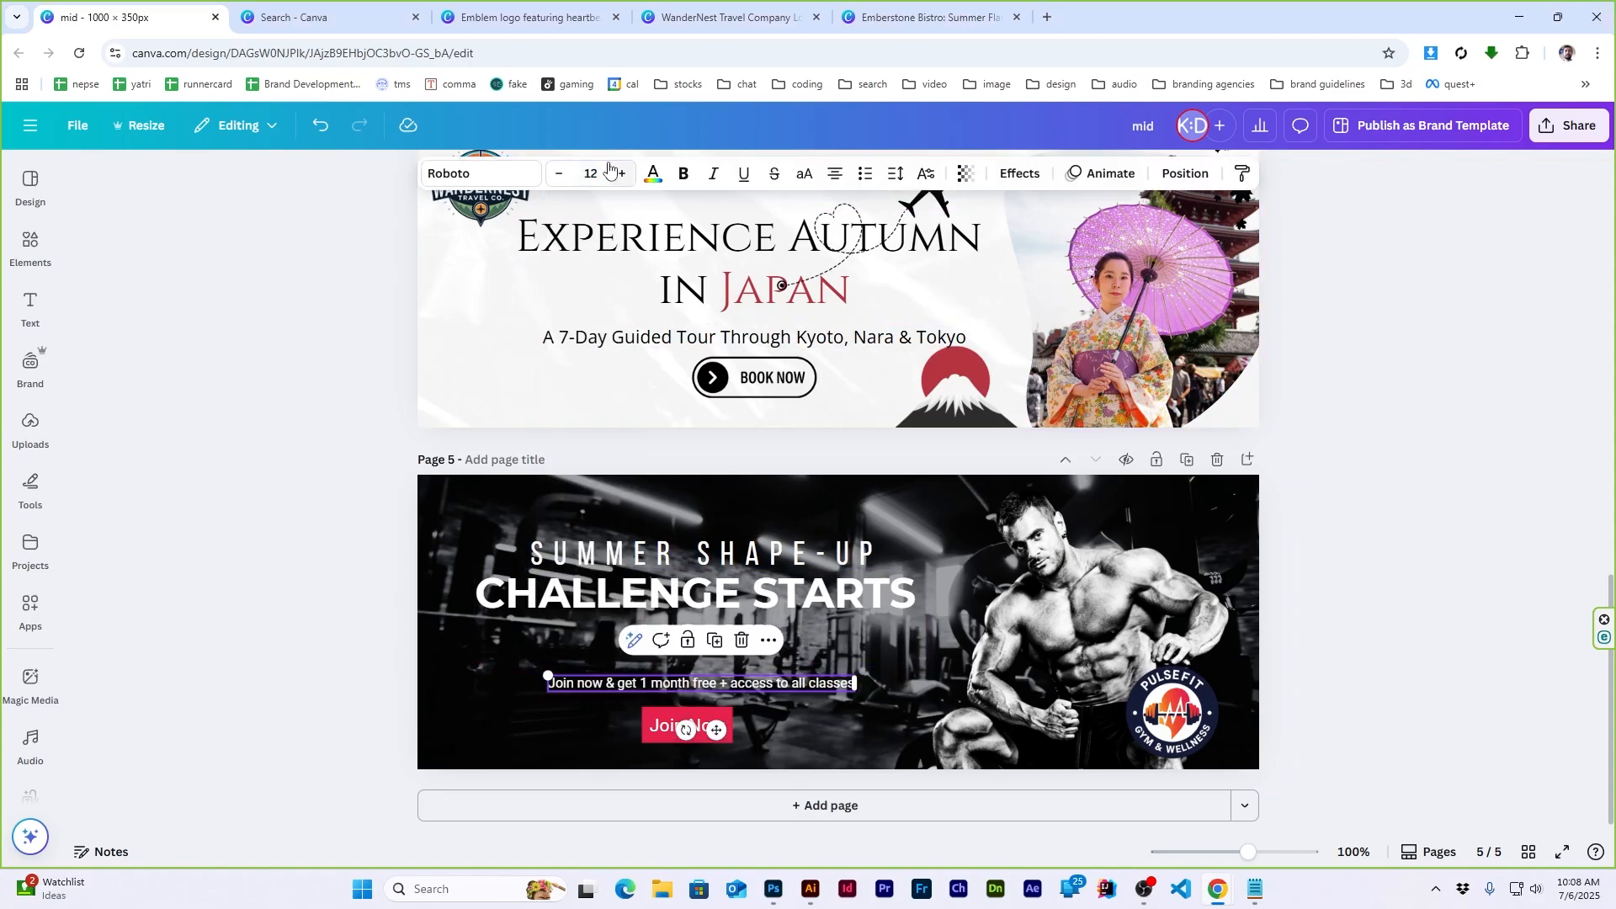
click(591, 173)
click(580, 346)
click(1375, 465)
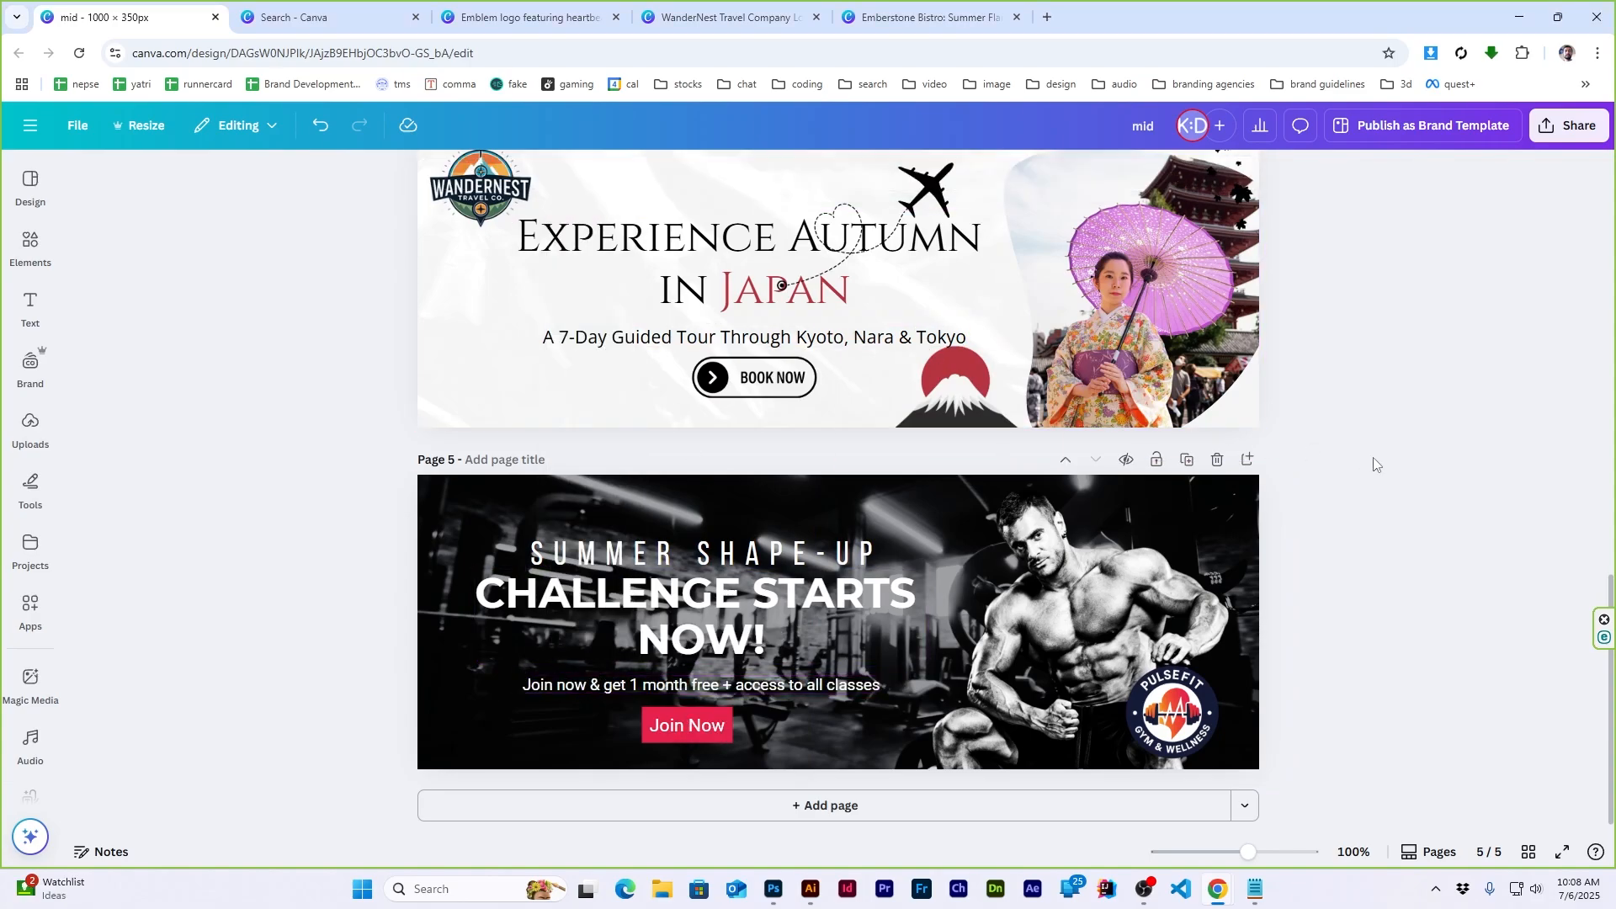
click(689, 687)
click(1335, 605)
Reduce the height of the red rectangle so it fits more tightly around the "Join Now" text
click(709, 730)
scroll(708, 730, up, 5)
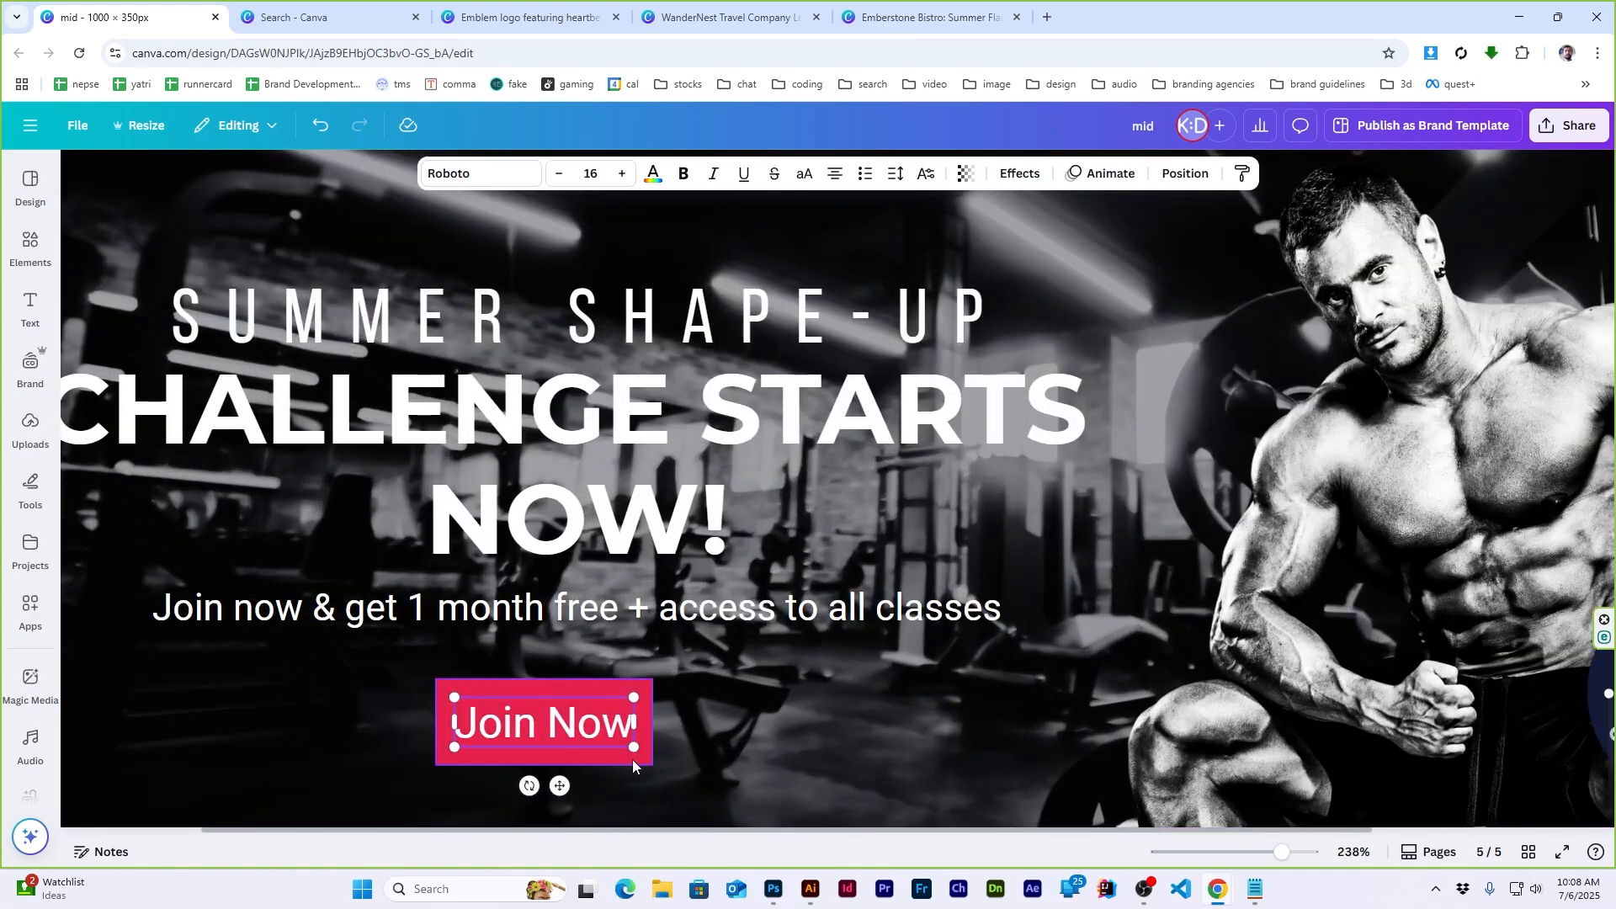
click(632, 759)
drag(544, 679, 543, 692)
click(555, 722)
click(653, 749)
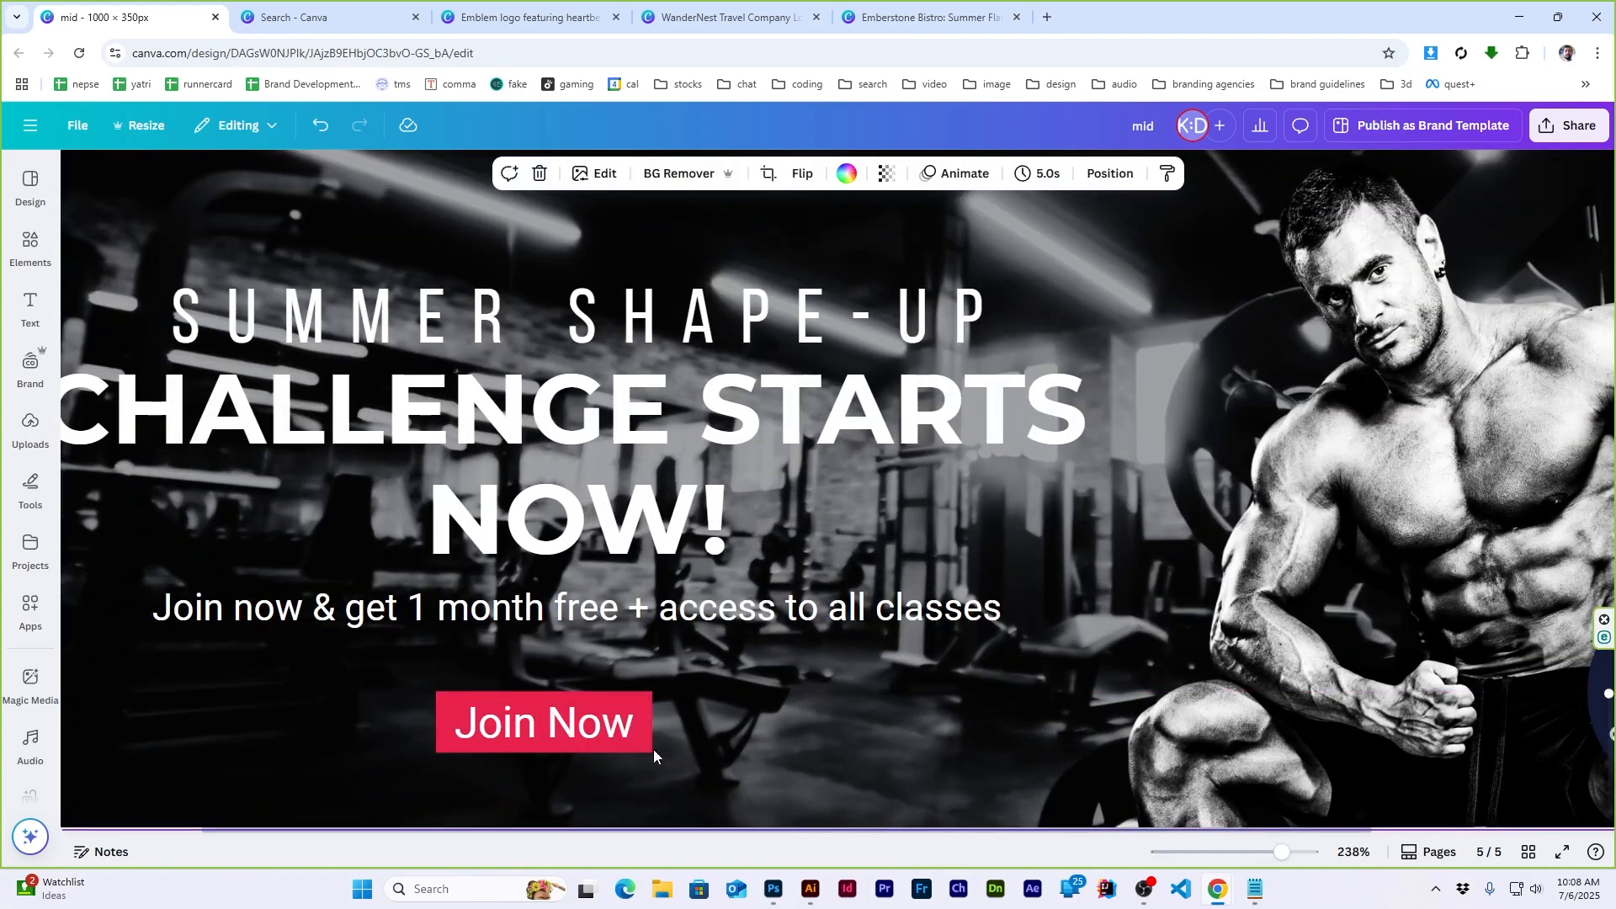
Group the "Join Now" text with its red rectangle as one button
click(643, 743)
shift+click(598, 726)
click(1220, 174)
click(346, 180)
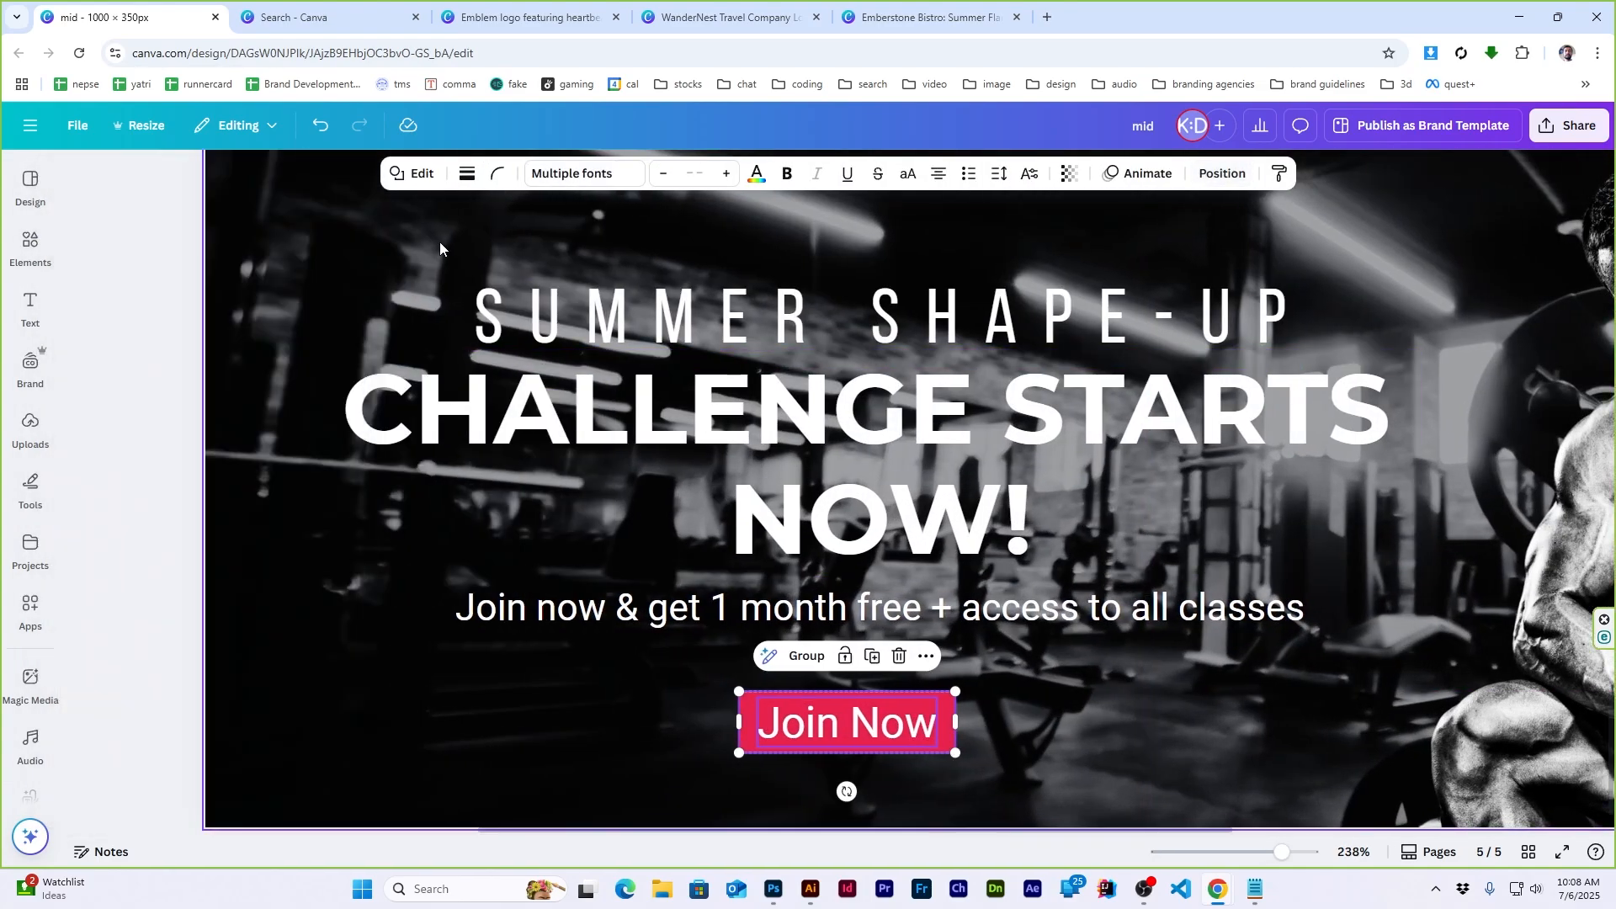
key(ctrl+g)
scroll(750, 510, down, 1)
click(1355, 853)
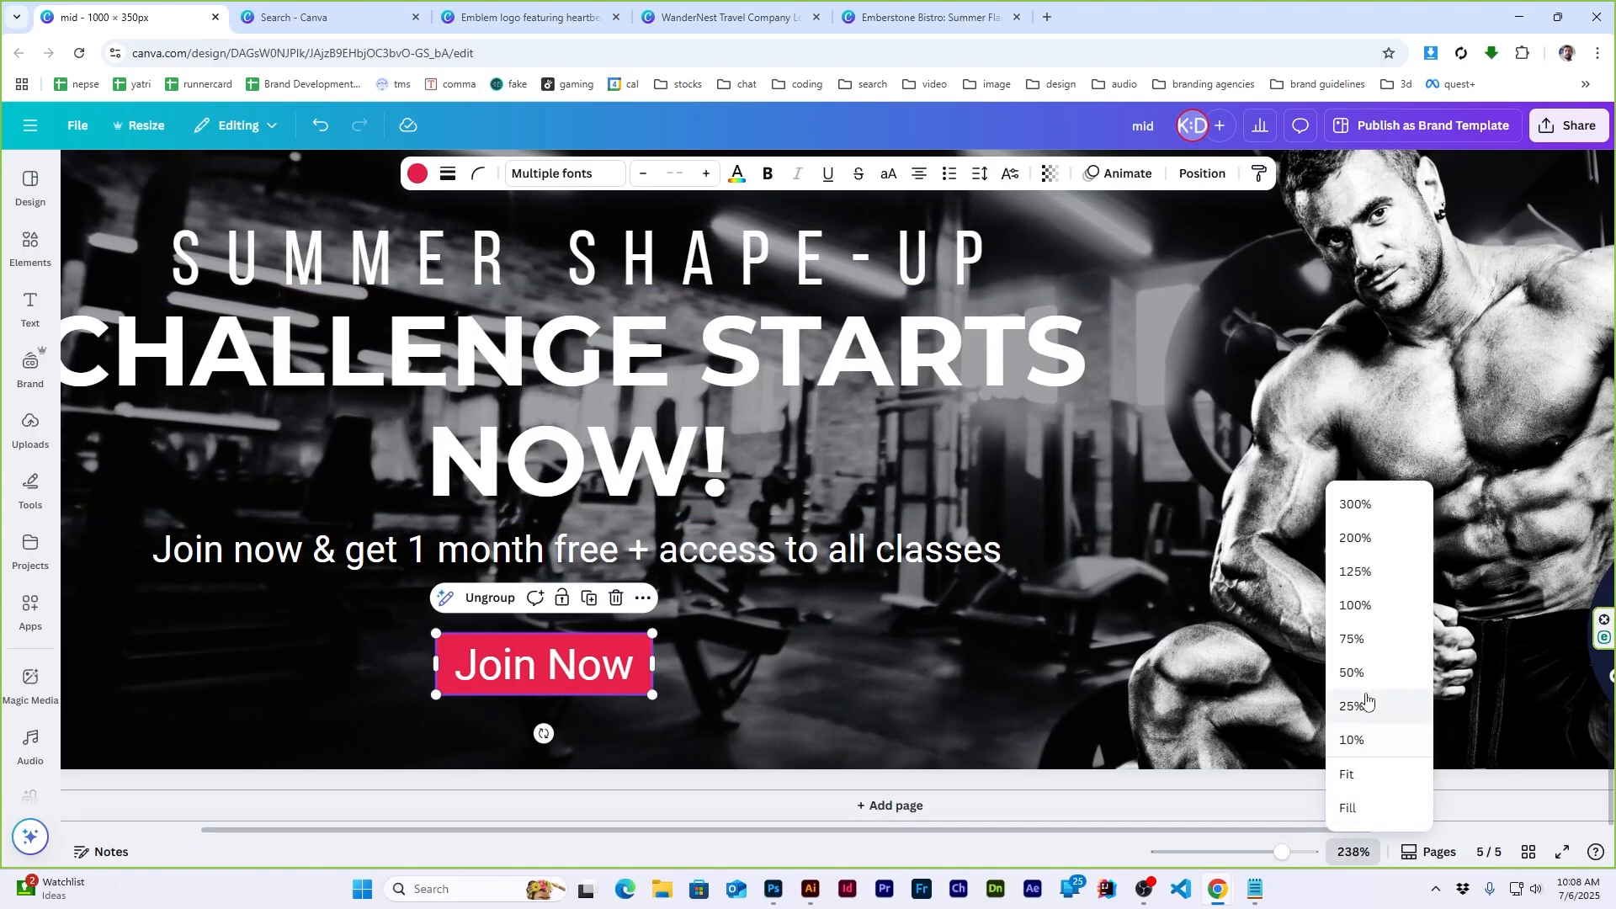
click(1348, 774)
click(1353, 853)
click(1357, 606)
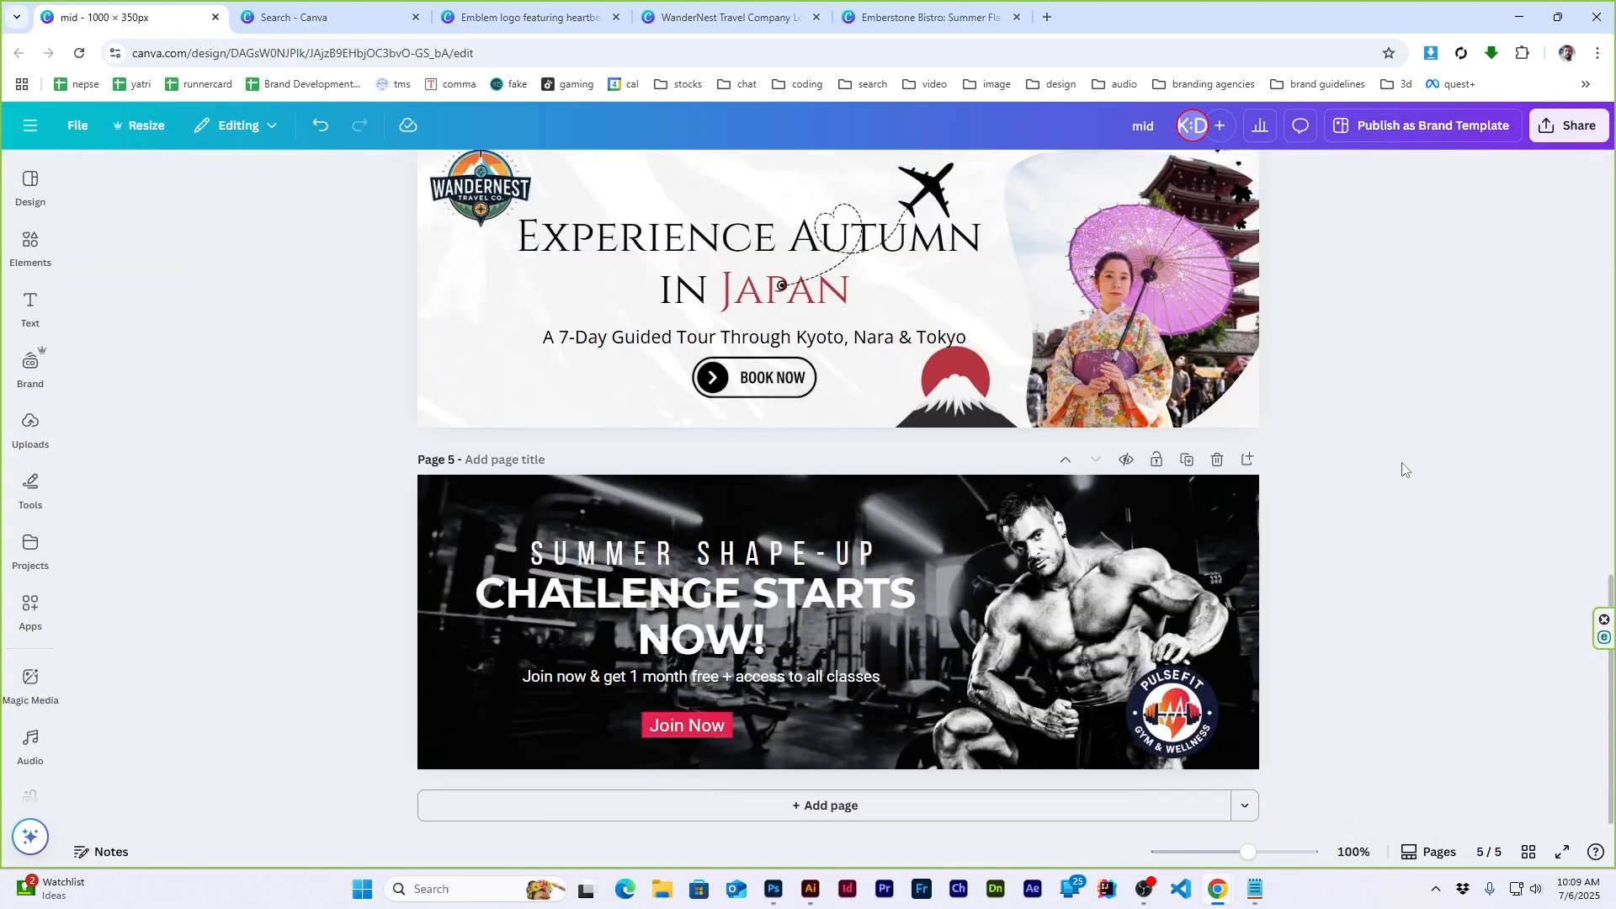
Centre the button, subheadline, headline and "SUMMER SHAPE-UP" on one vertical axis, and move the button slightly up towards the subheadline
click(678, 730)
shift+click(573, 683)
shift+click(581, 599)
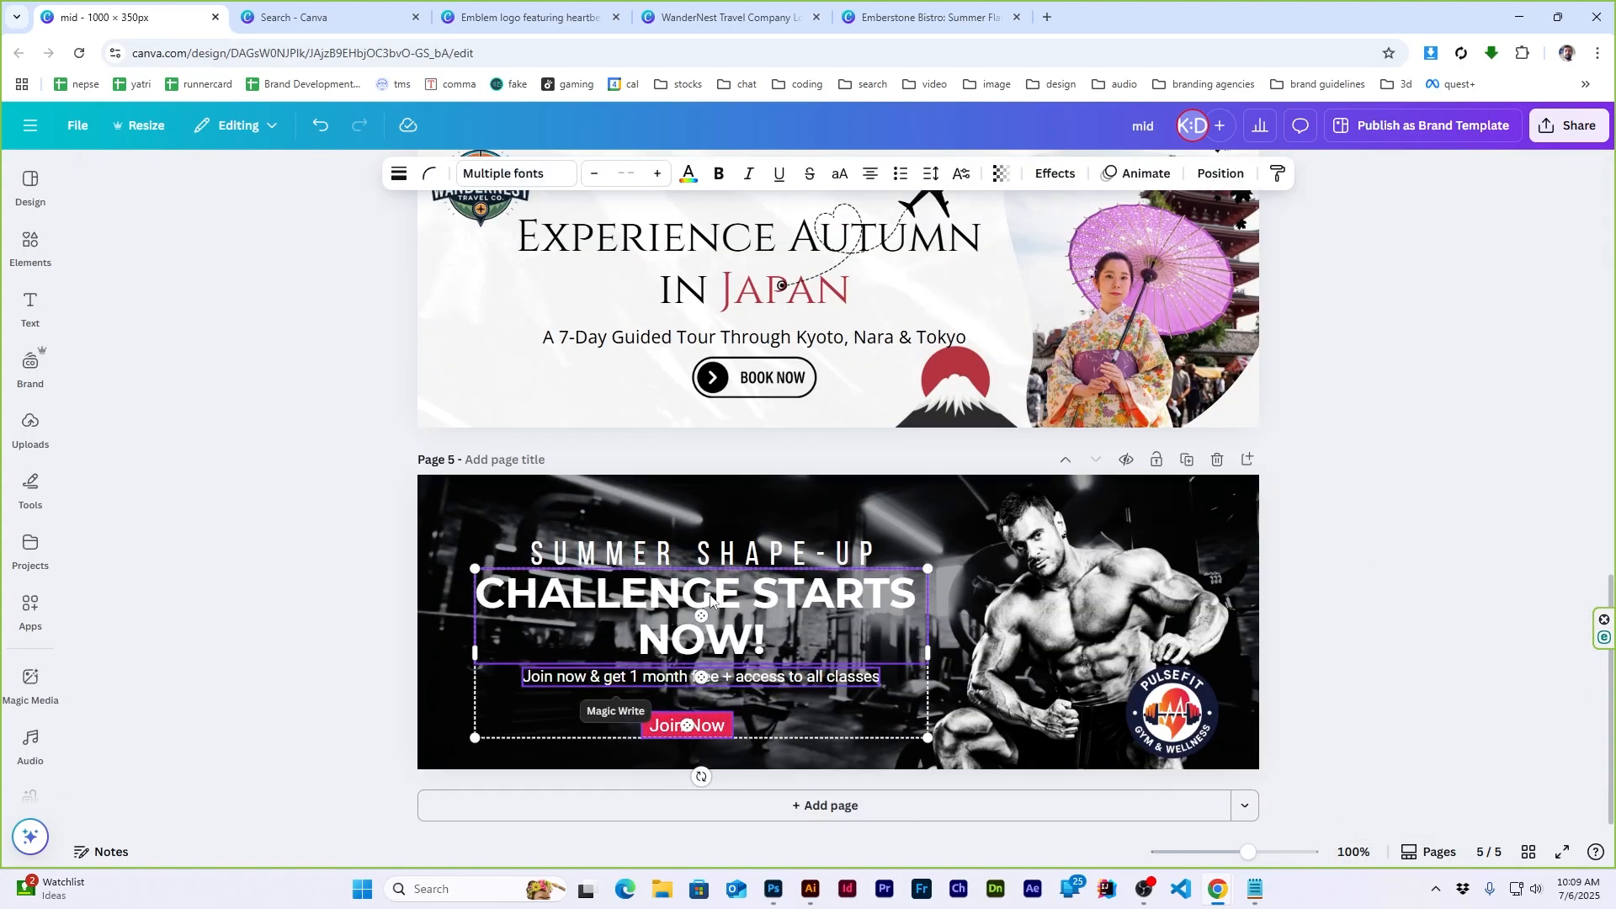
shift+click(598, 556)
click(1221, 173)
click(269, 431)
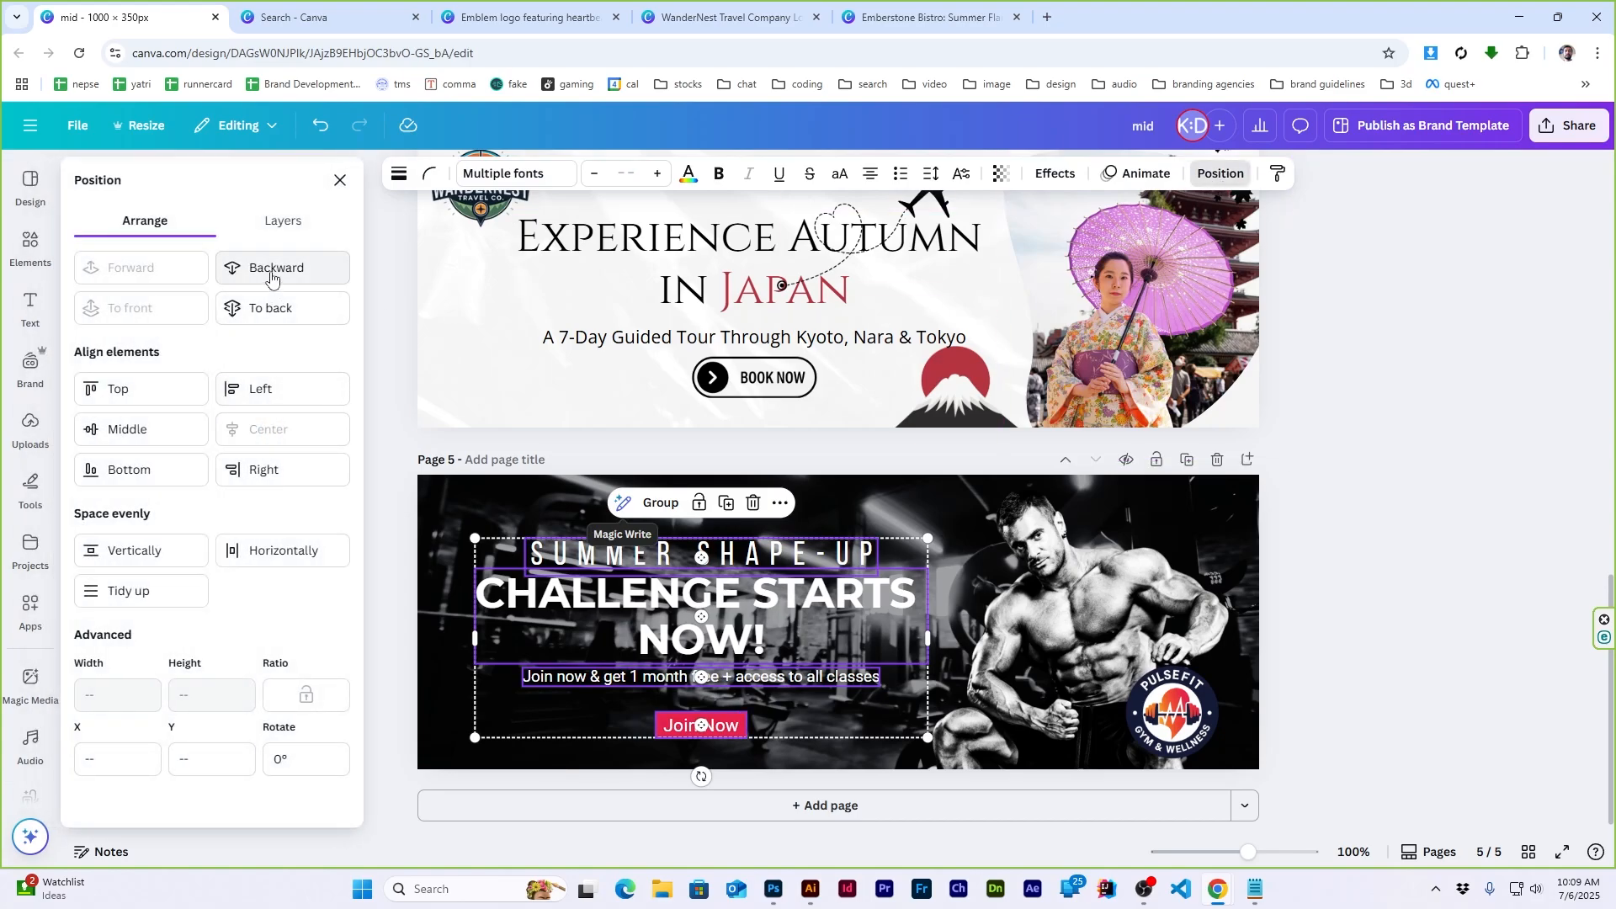
click(340, 180)
click(1416, 511)
drag(717, 729, 717, 722)
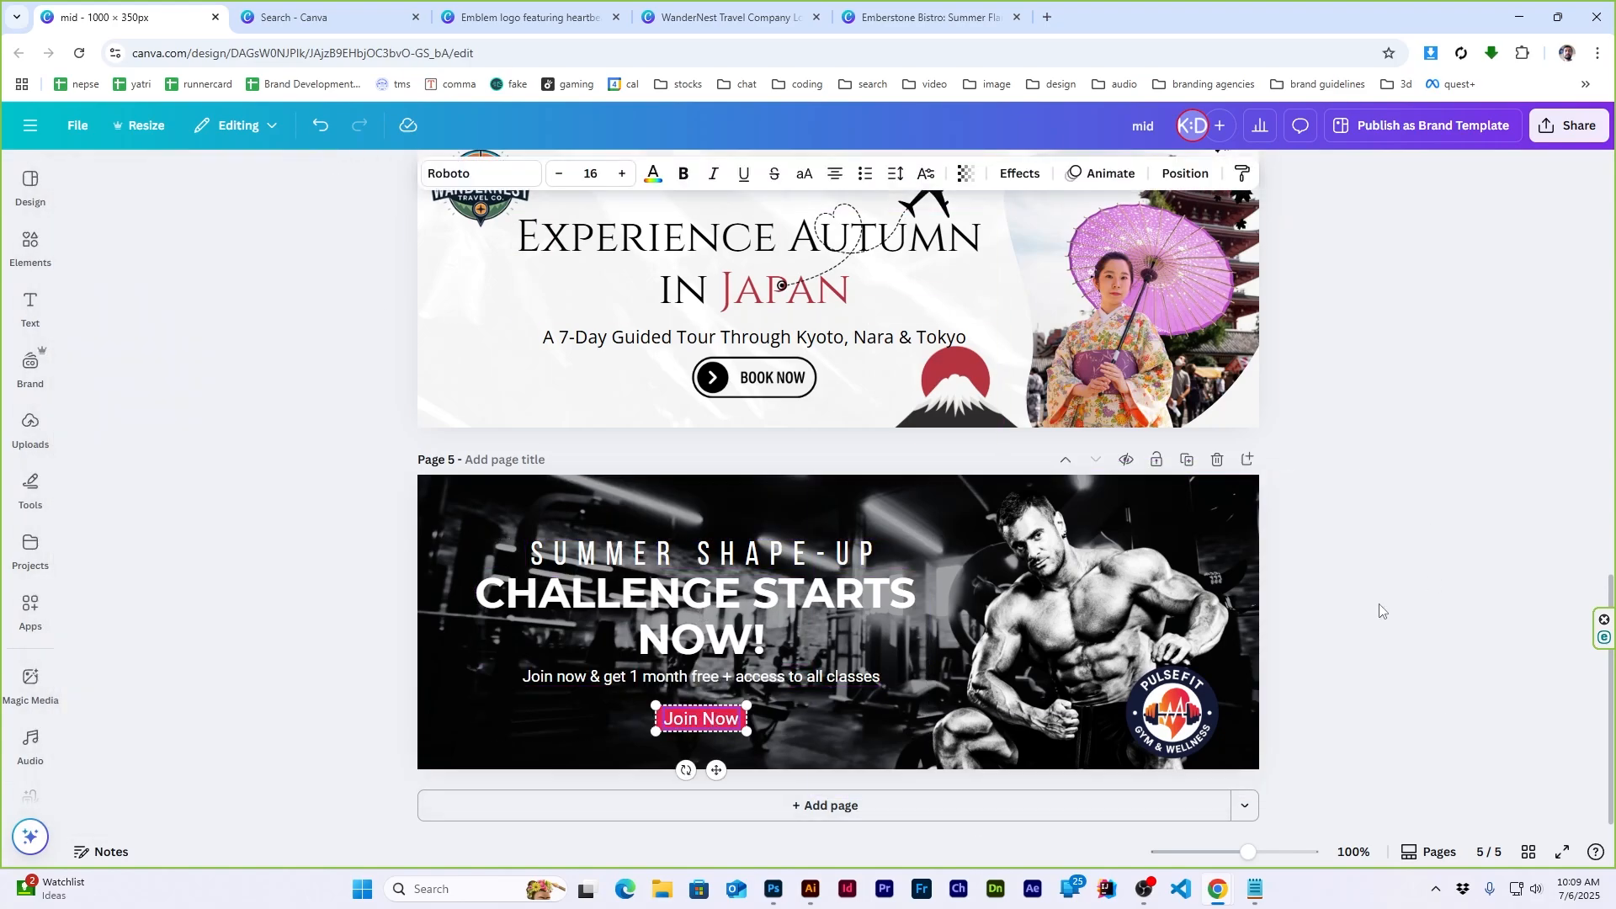
click(1380, 610)
Search the graphics for "mouse pointer" and place a small clicking arrow pointer on the lower-right corner of the "Join Now" button
click(31, 244)
click(225, 193)
text(mouse )
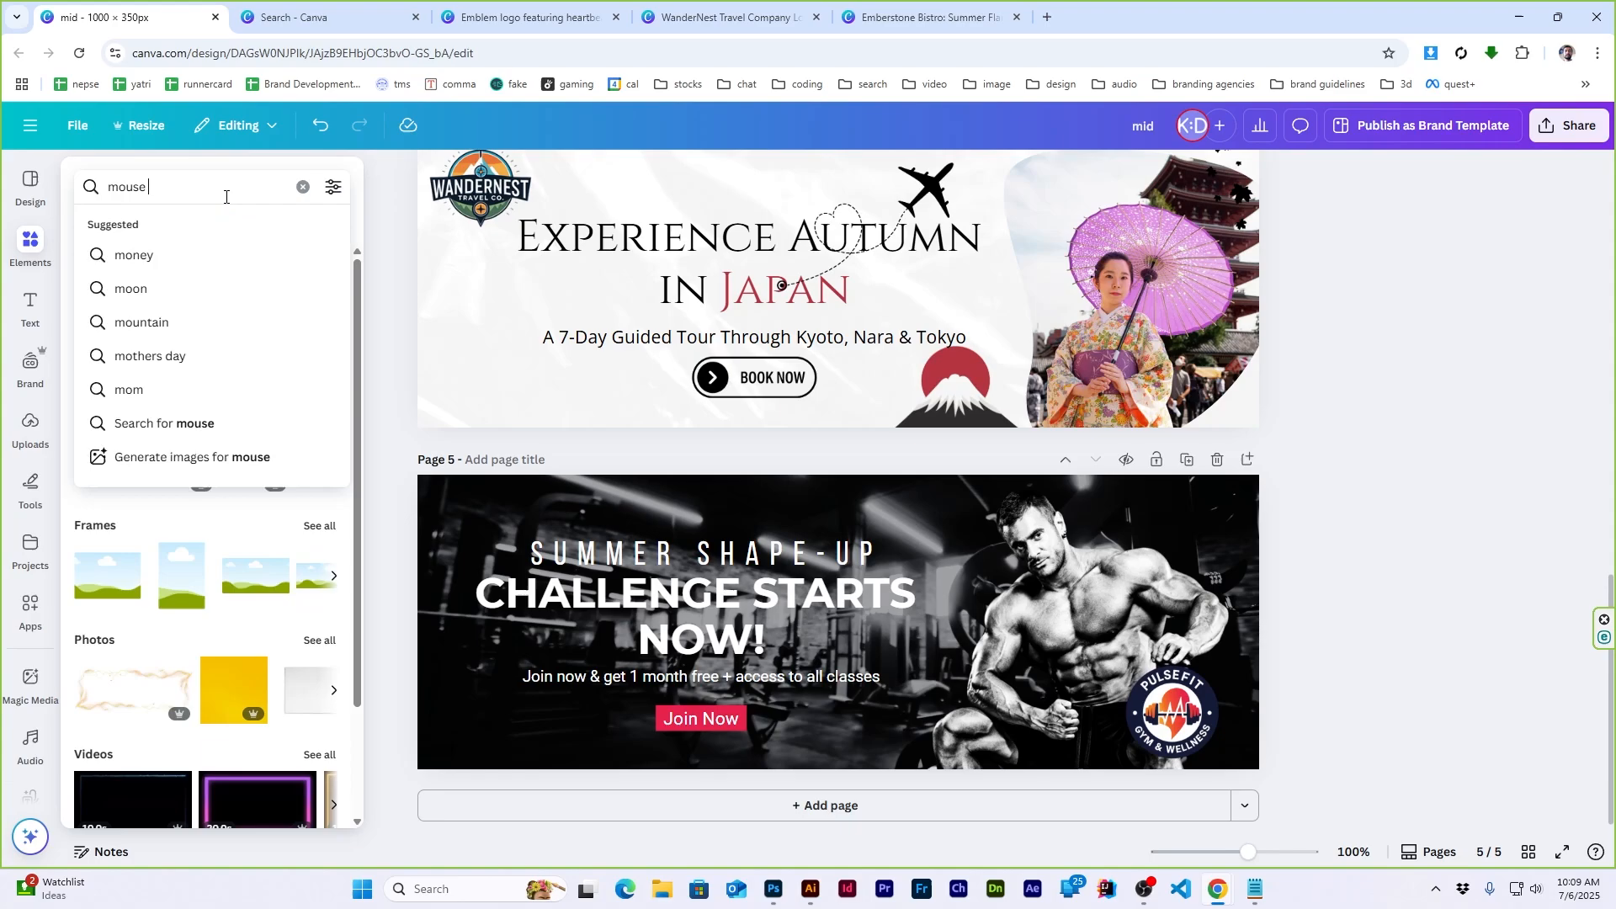
text(pointer)
key(Return)
click(127, 229)
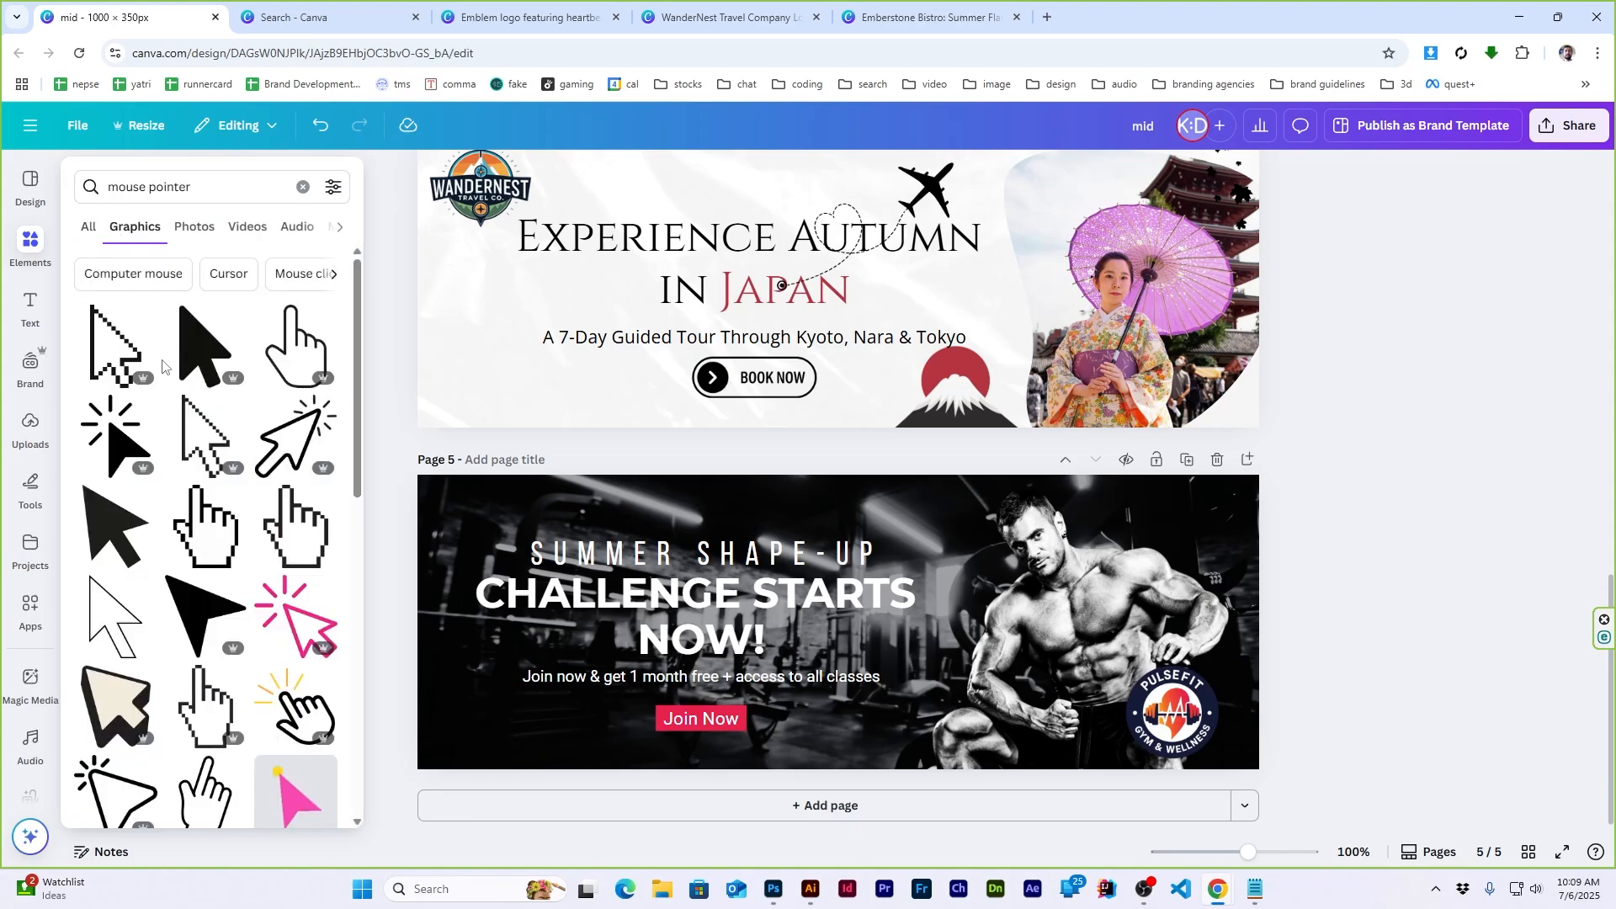
click(129, 446)
drag(834, 624, 783, 706)
drag(771, 728, 750, 736)
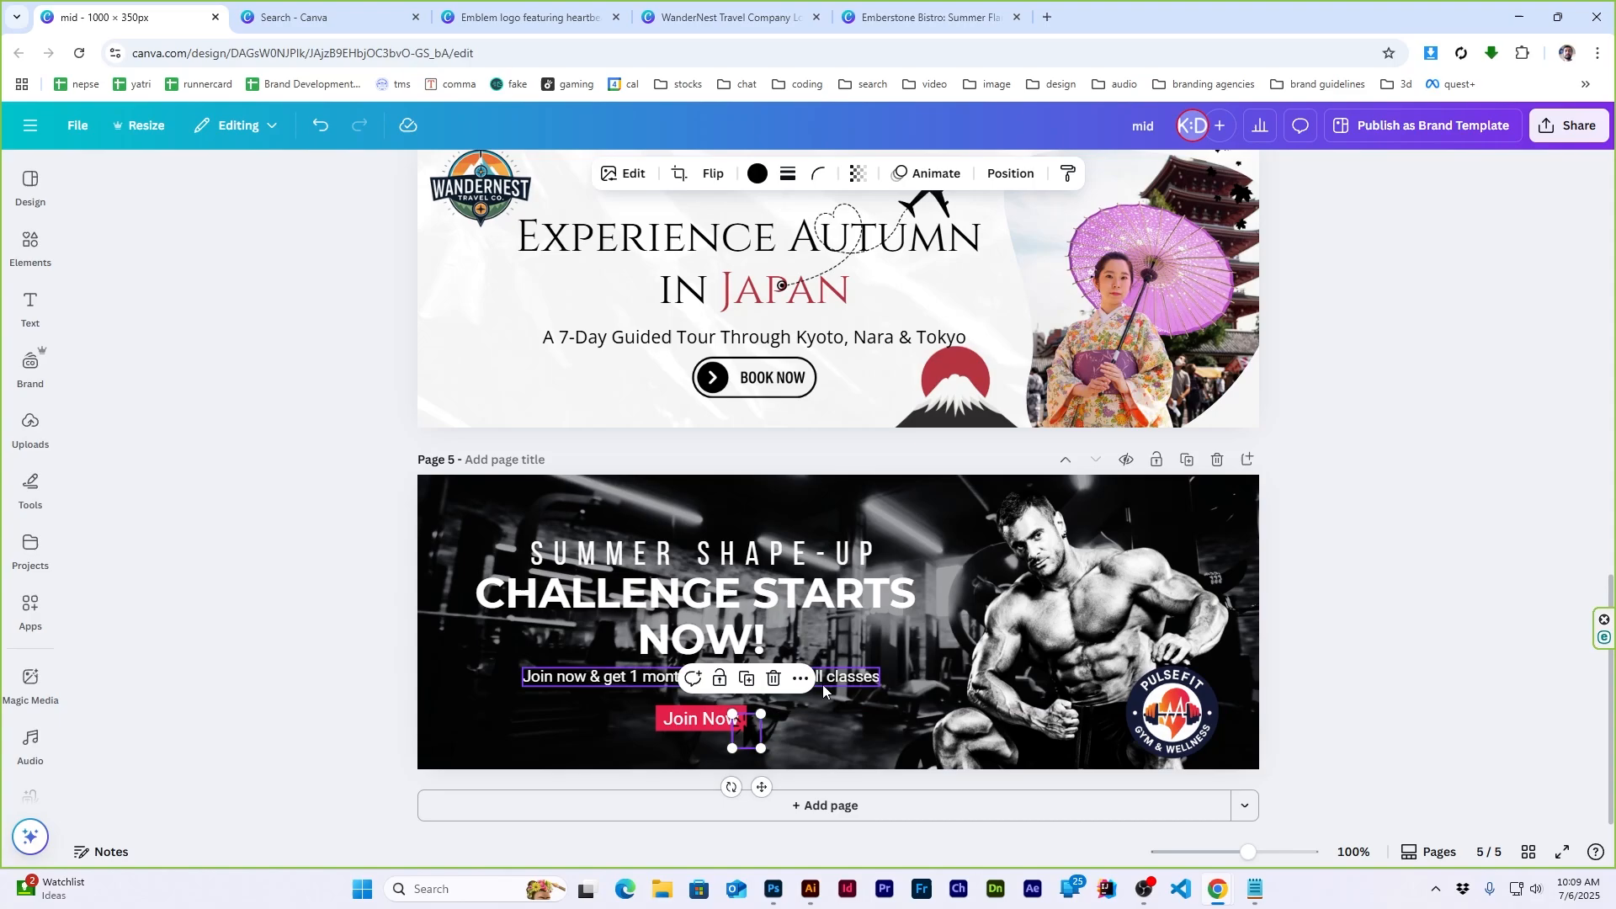
Recolour the mouse pointer graphic on the "Join Now" button white
click(755, 173)
click(271, 350)
click(1414, 653)
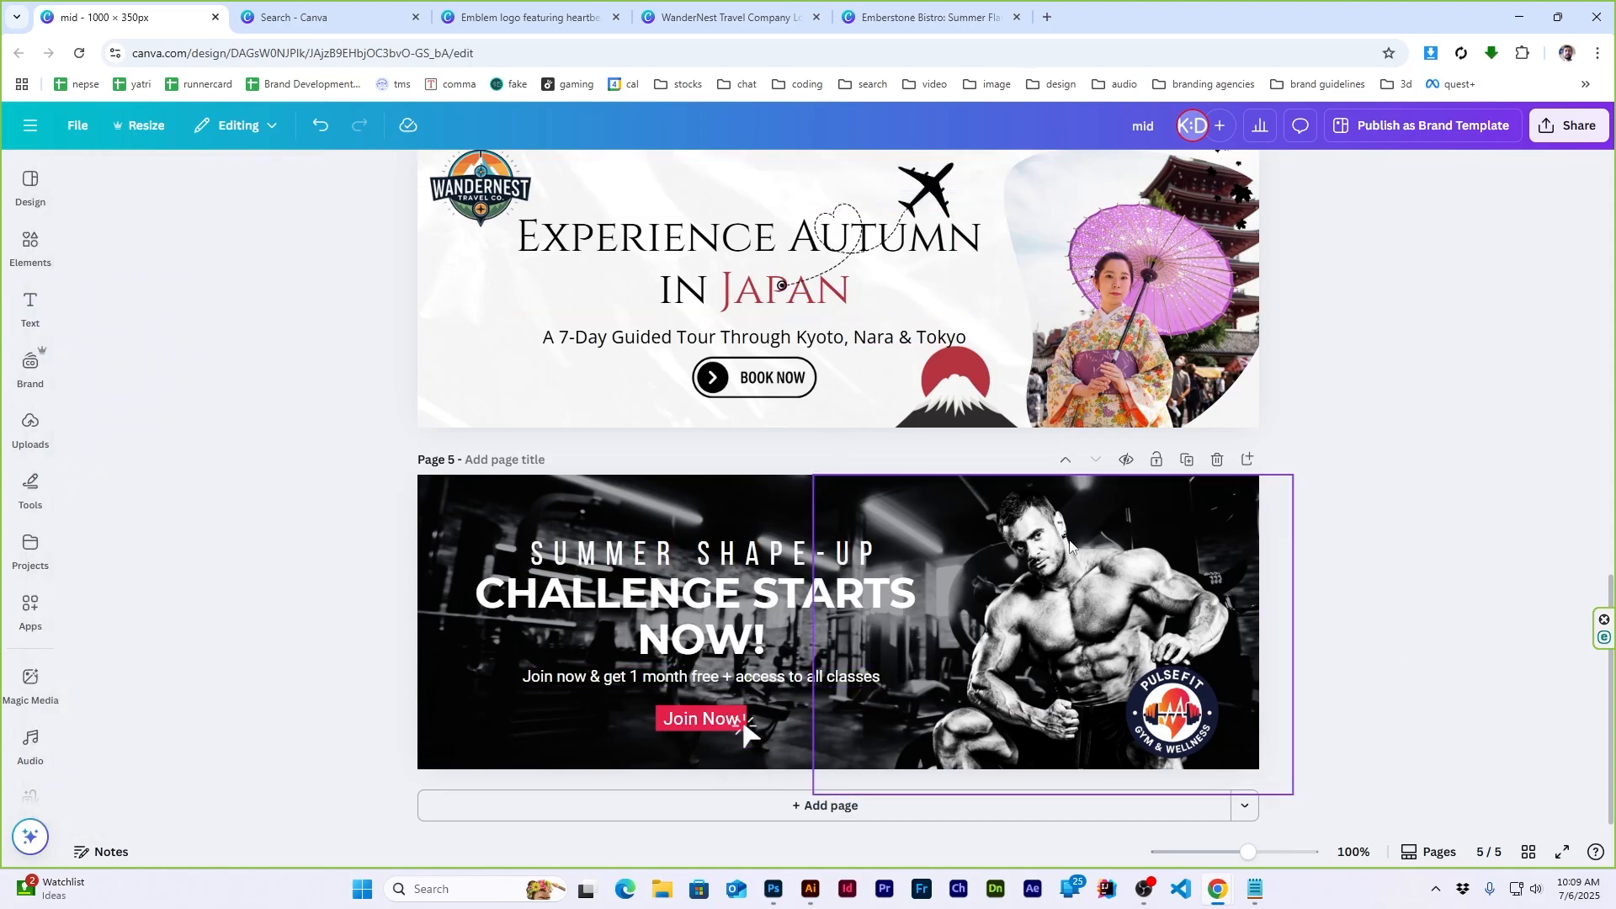
Search the graphics for "grunge", add the distressed star and place it in white behind the headline text
click(31, 244)
triple_click(213, 184)
text(grunge)
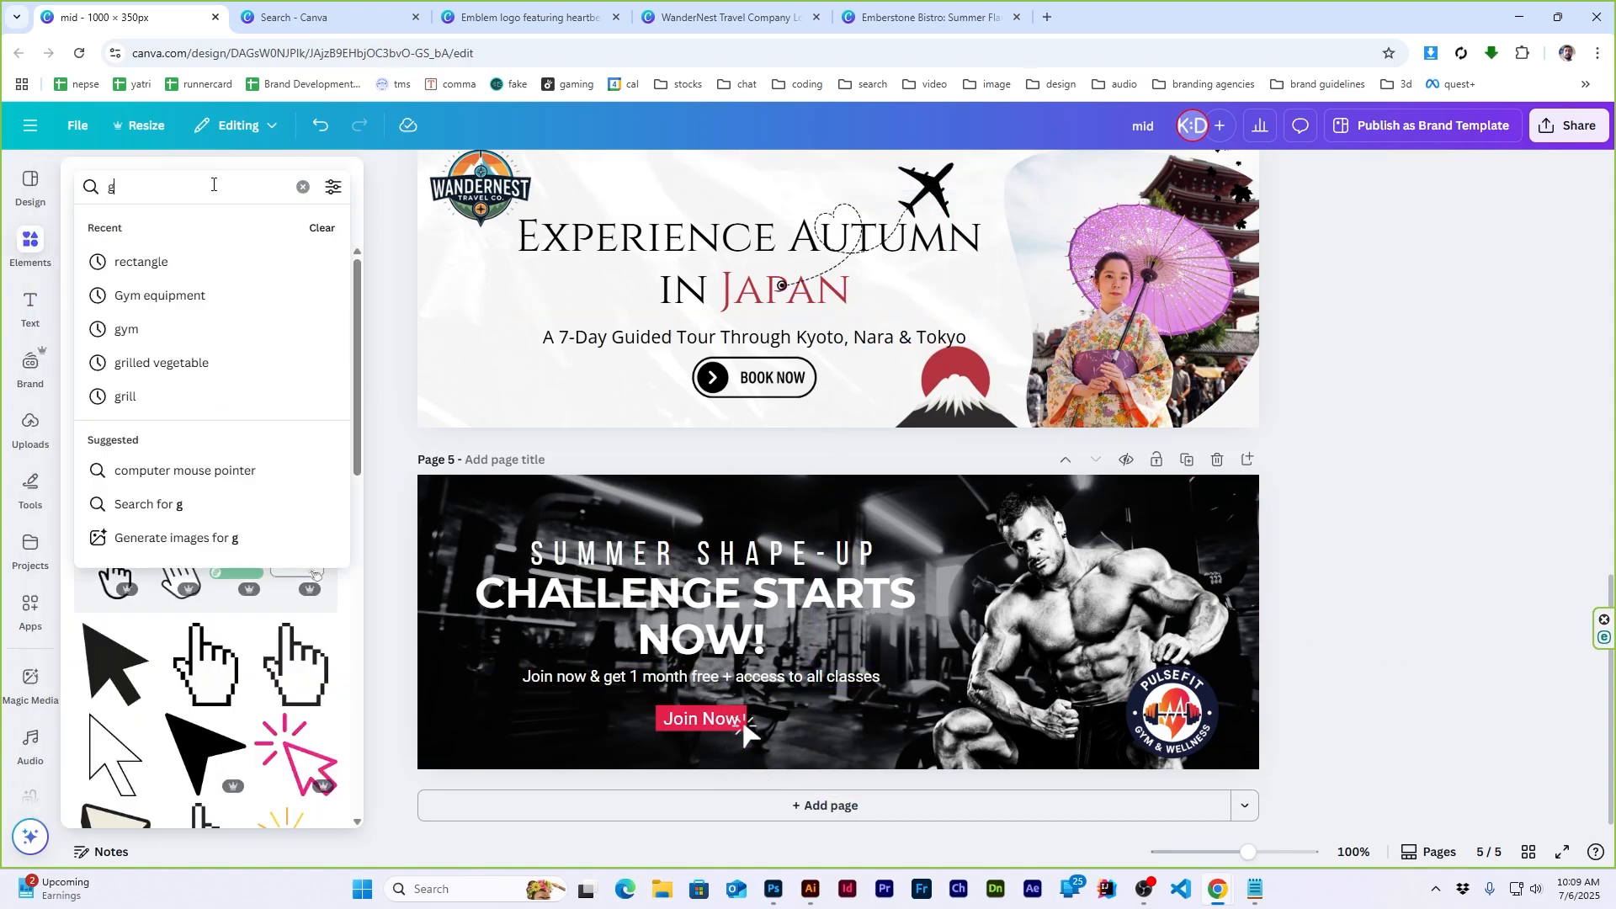
key(Return)
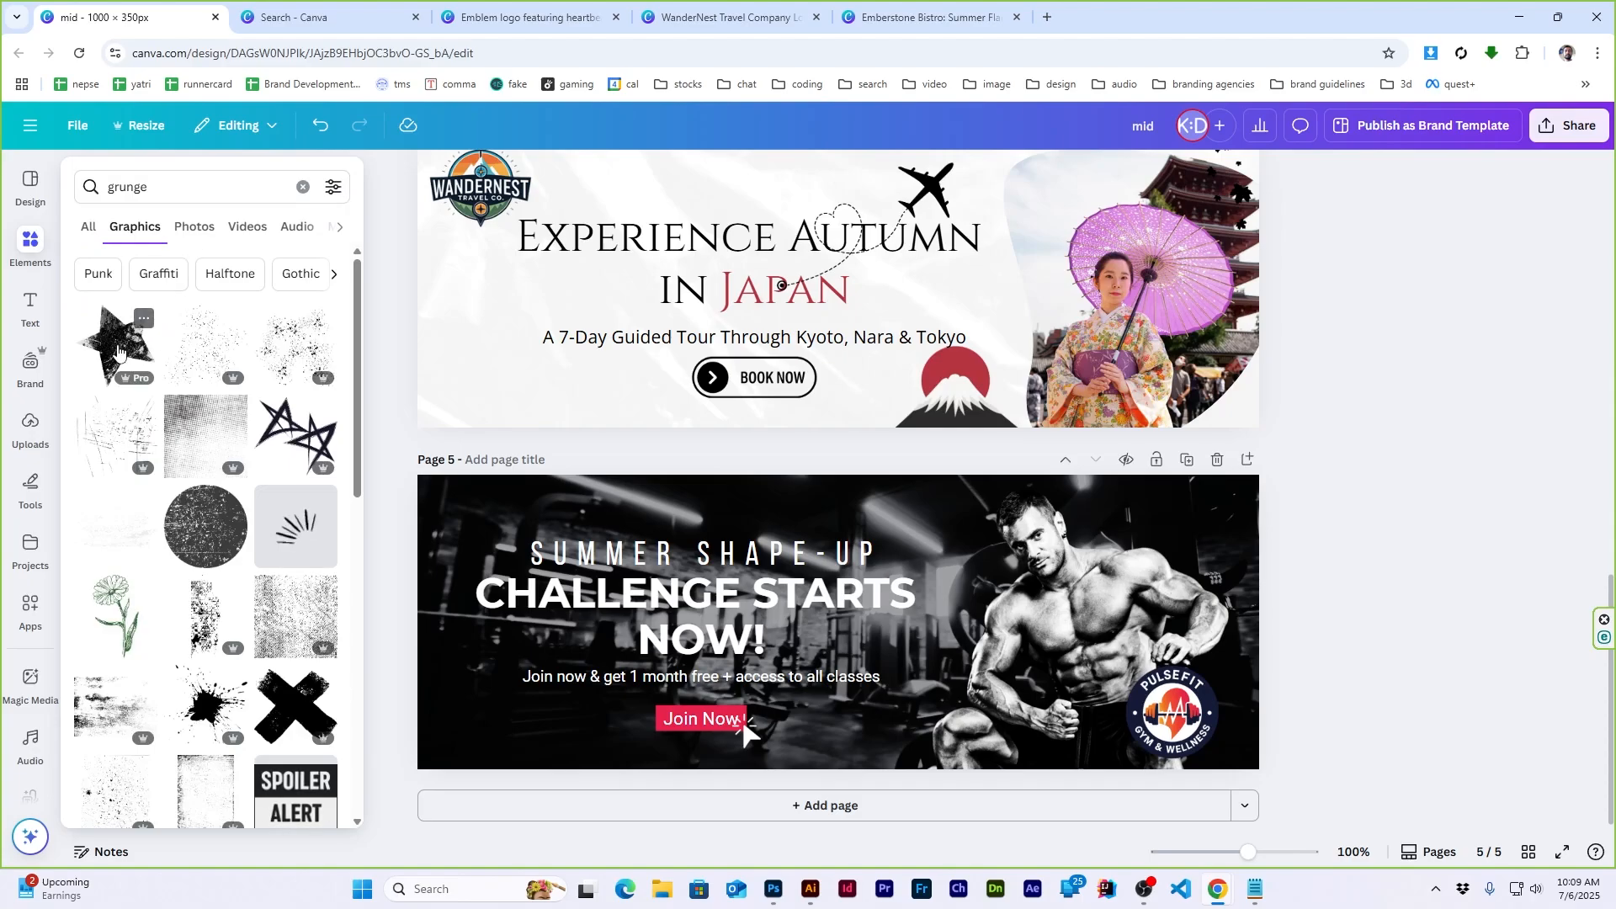
drag(118, 351, 820, 602)
click(1428, 551)
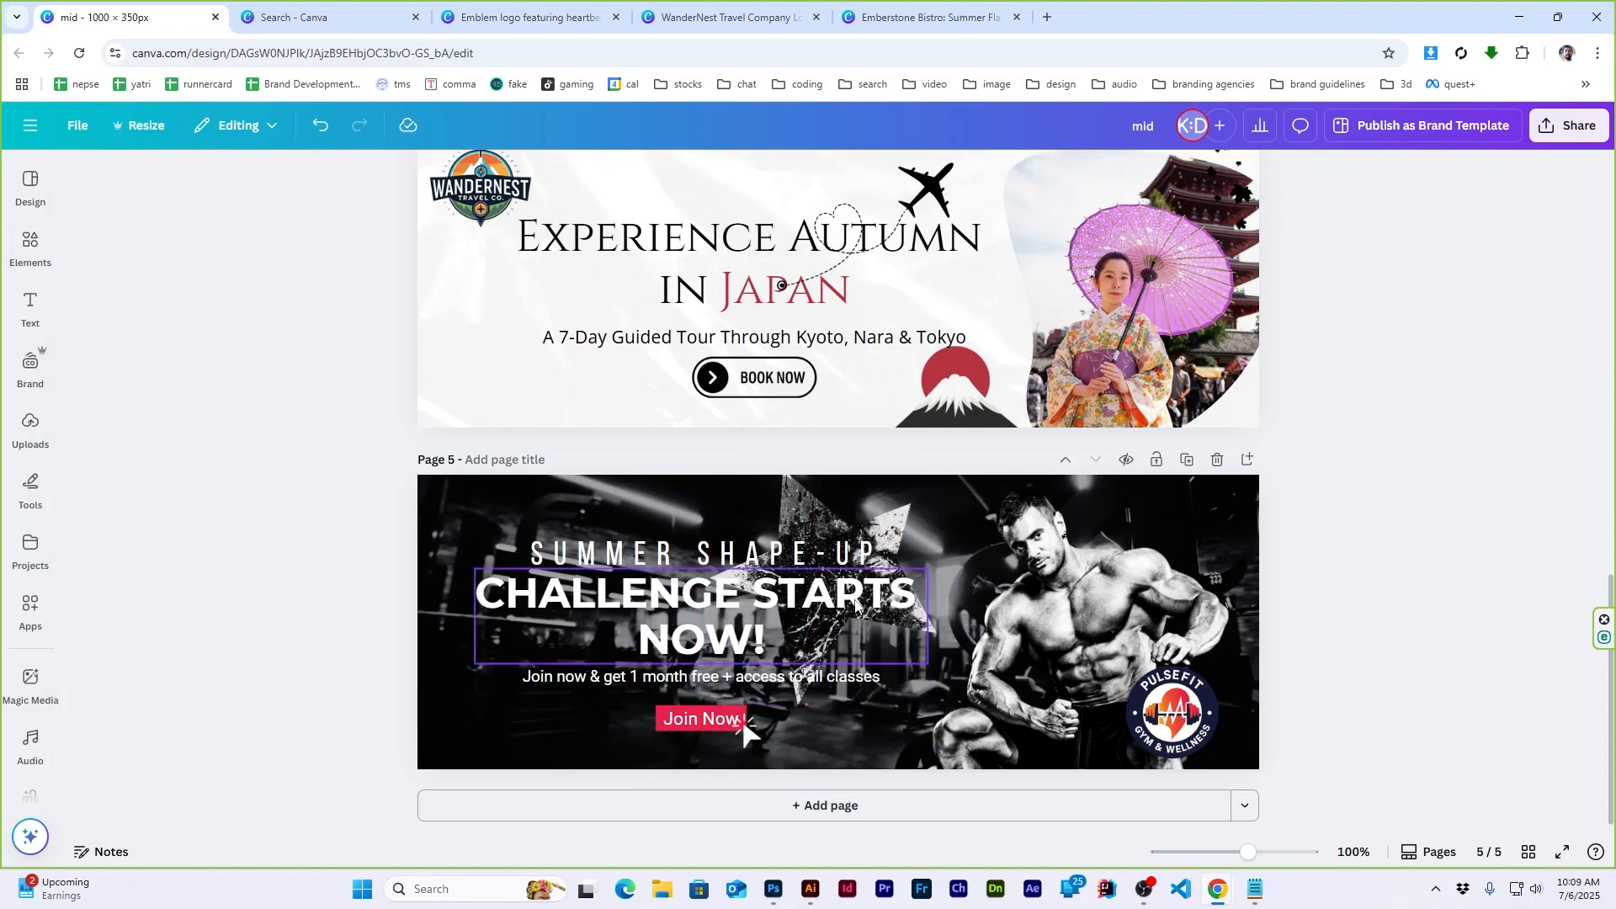
Colour the word "STARTS" in the headline with the red sampled from the "Join Now" button
double_click(829, 593)
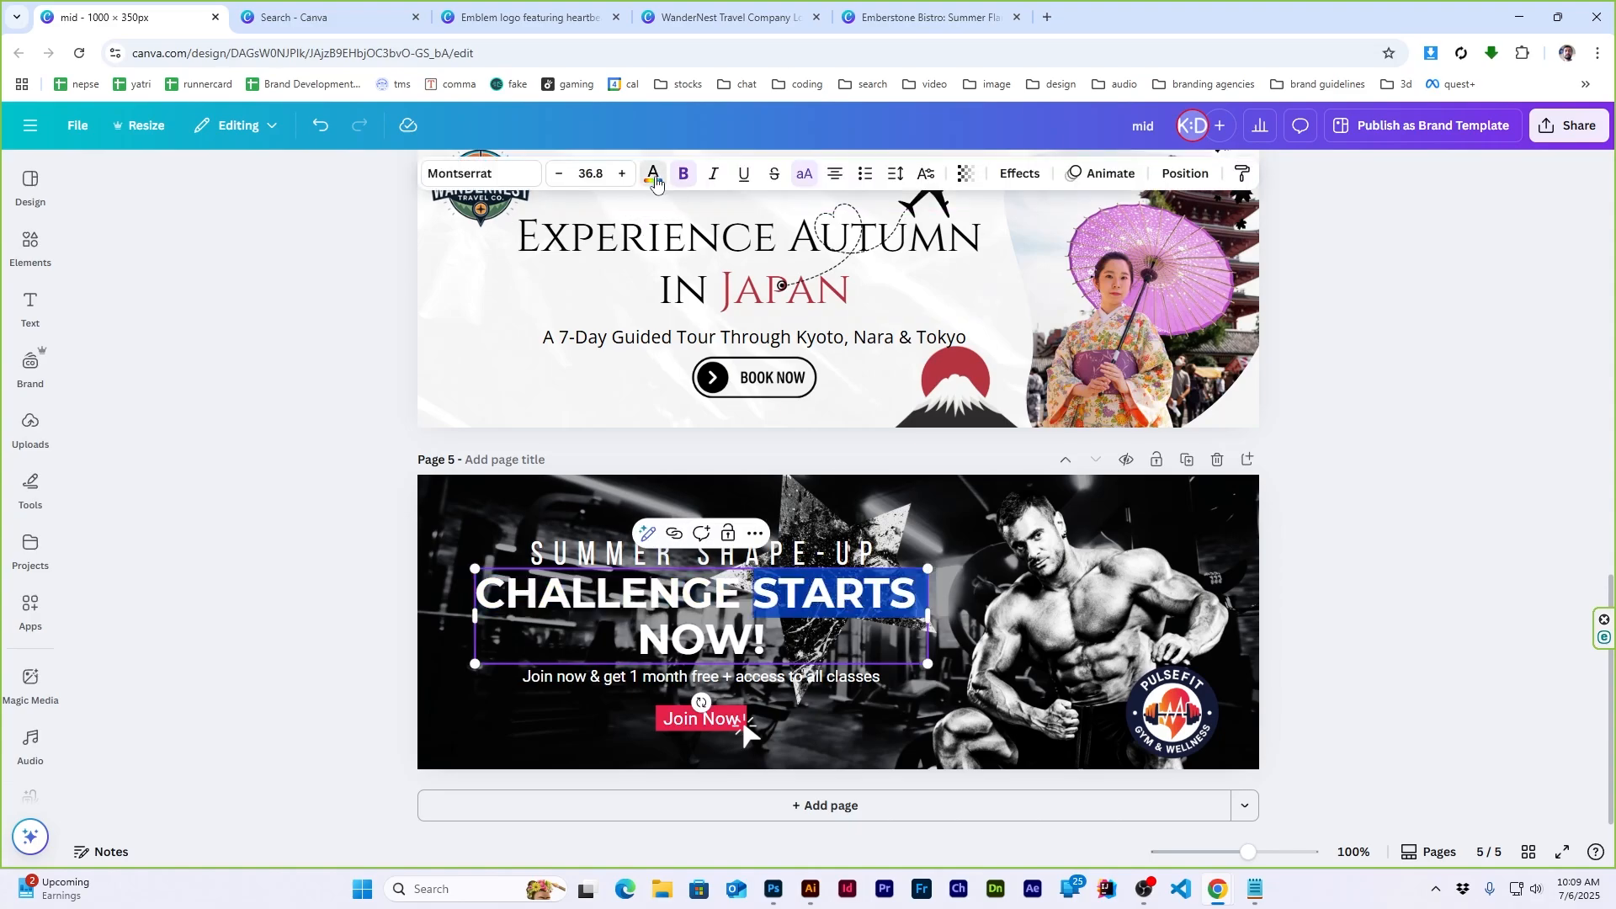
click(654, 173)
click(88, 311)
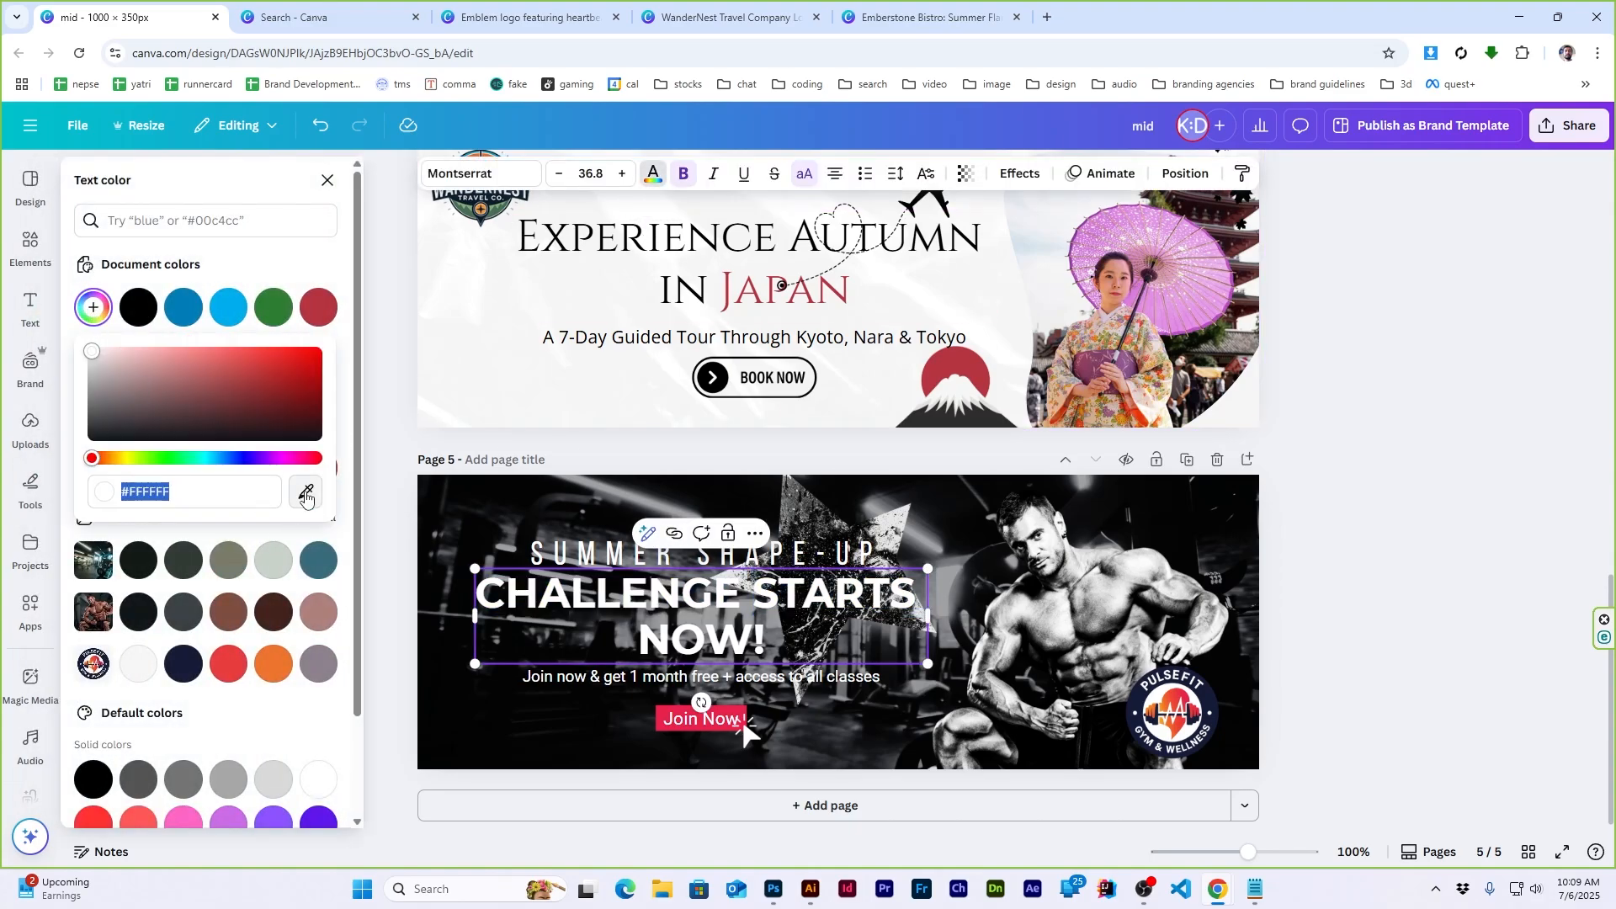
click(306, 492)
click(670, 717)
click(1386, 516)
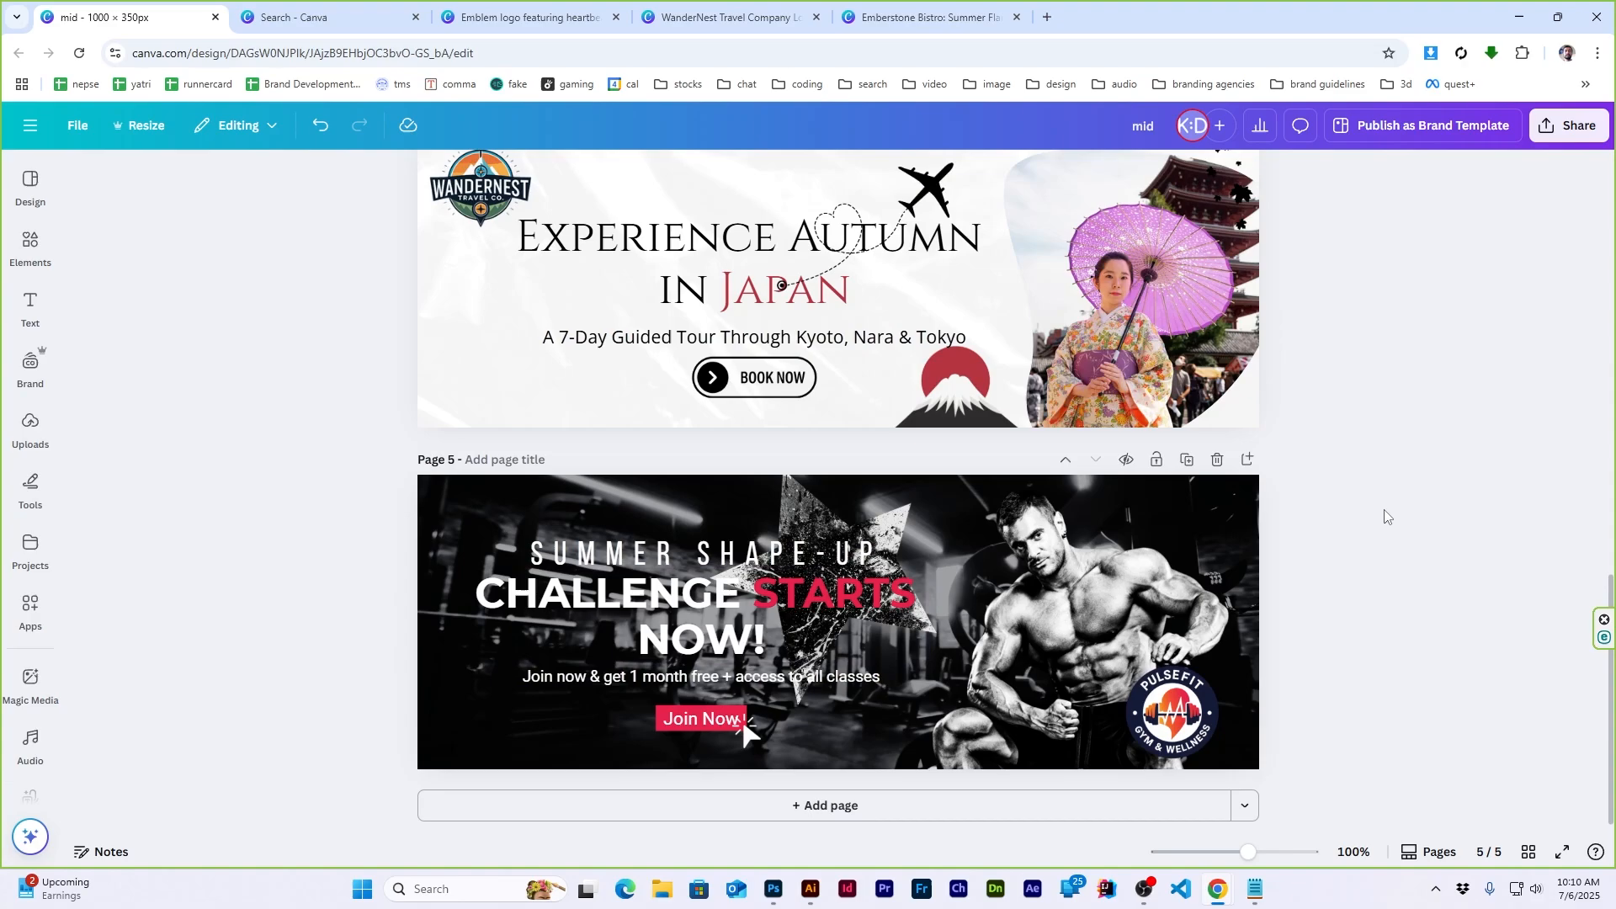
scroll(812, 601, up, 5)
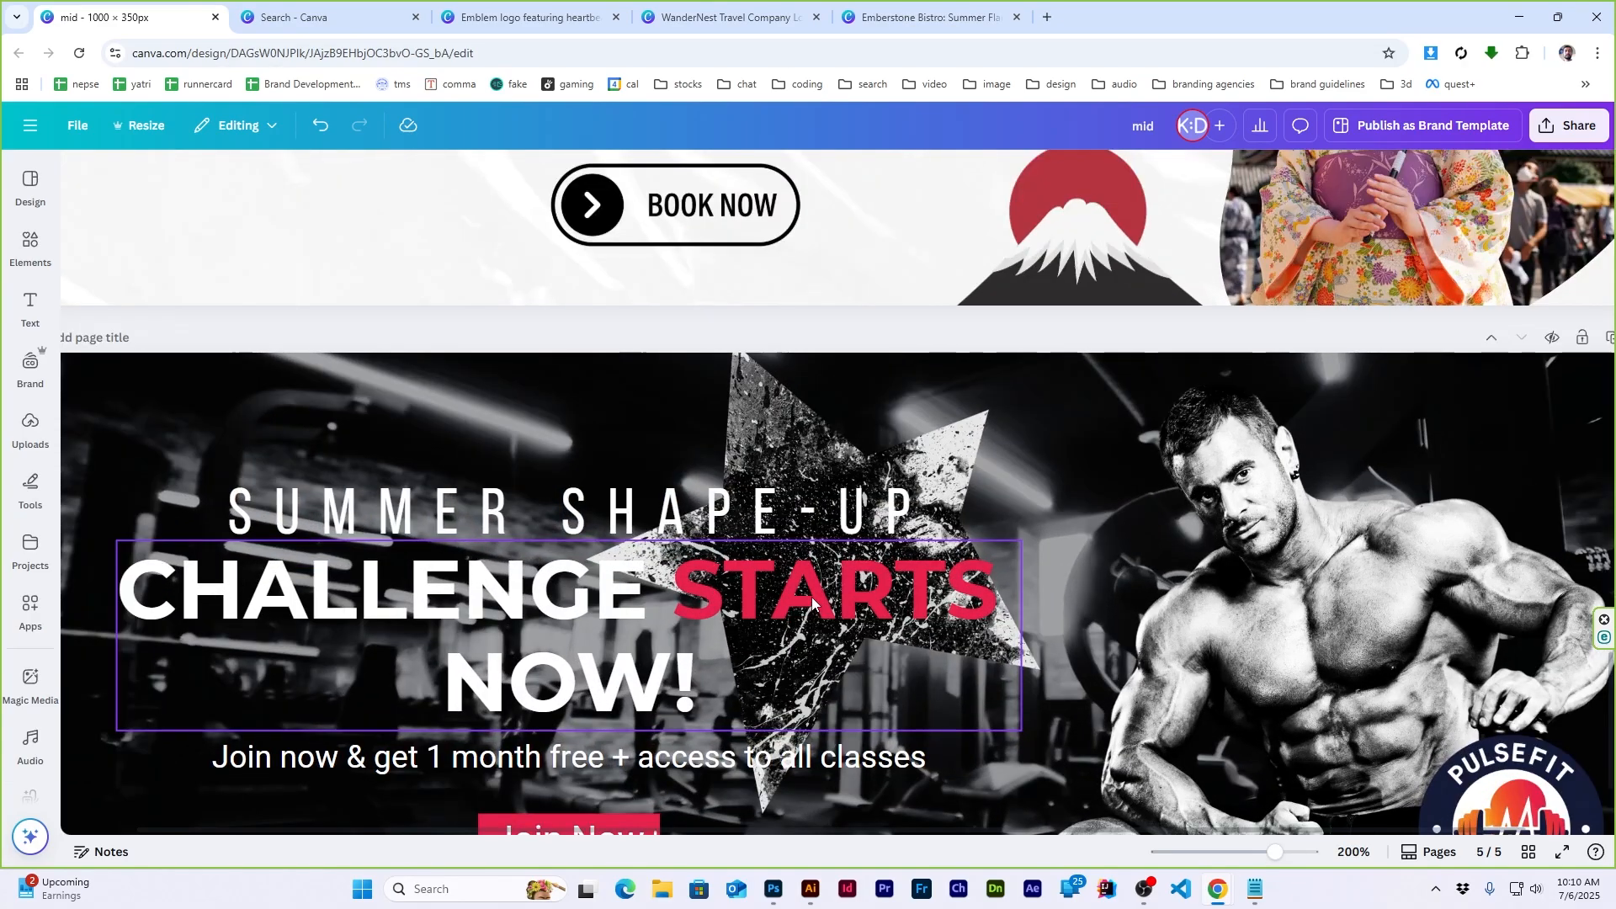
Remove the red word "STARTS" from the "CHALLENGE STARTS NOW!" headline on page 5
click(812, 602)
double_click(813, 599)
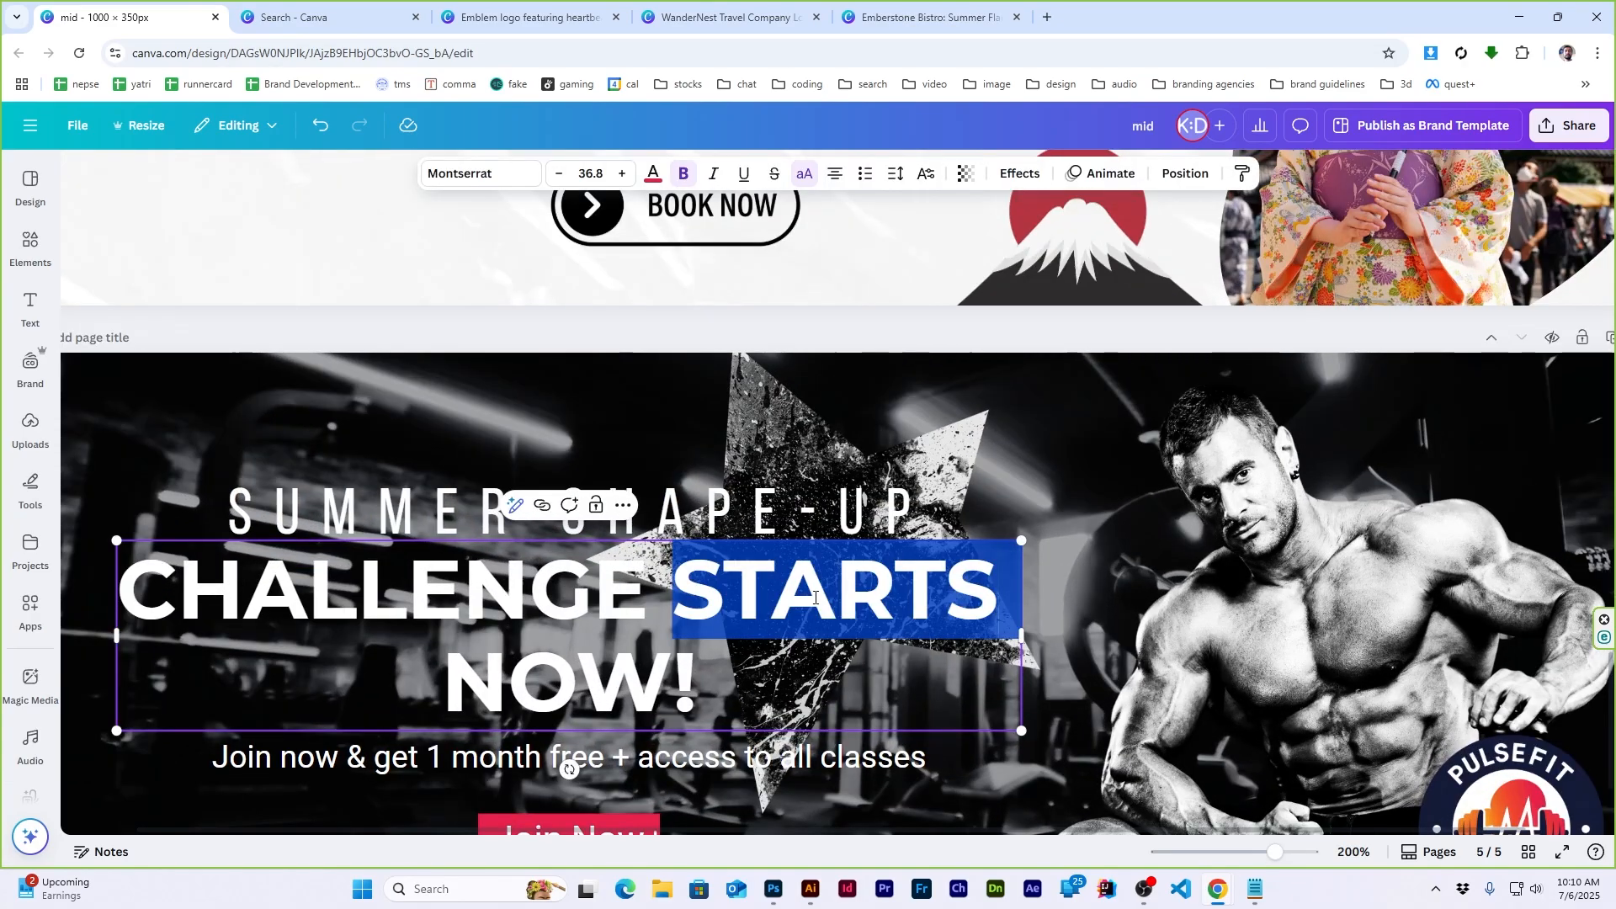
click(995, 595)
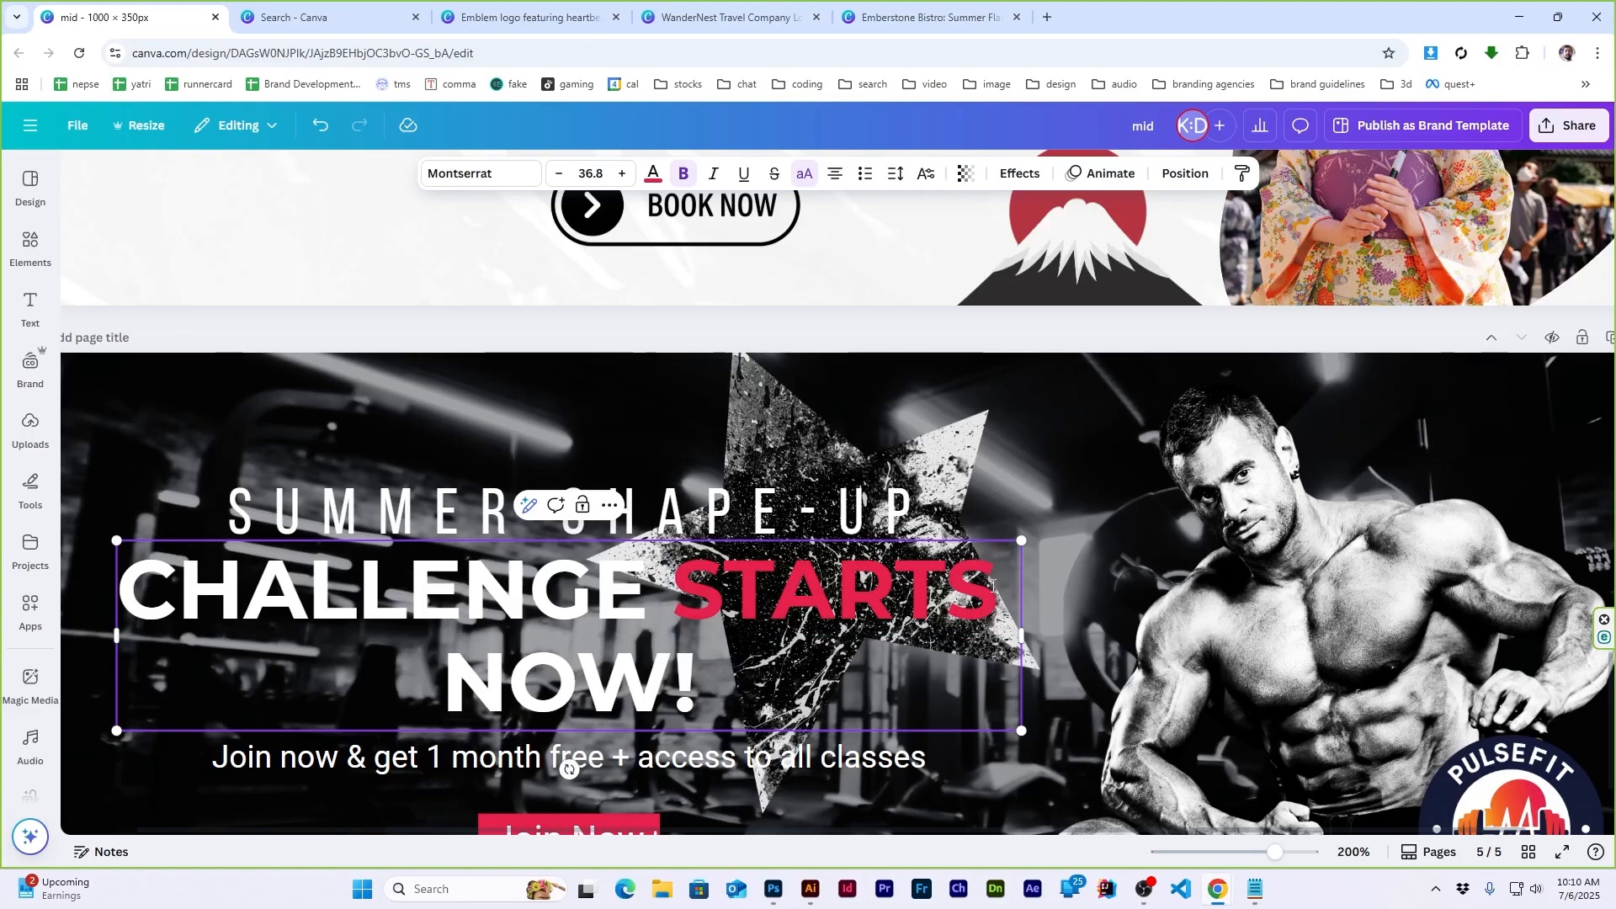
key(ctrl+BackSpace)
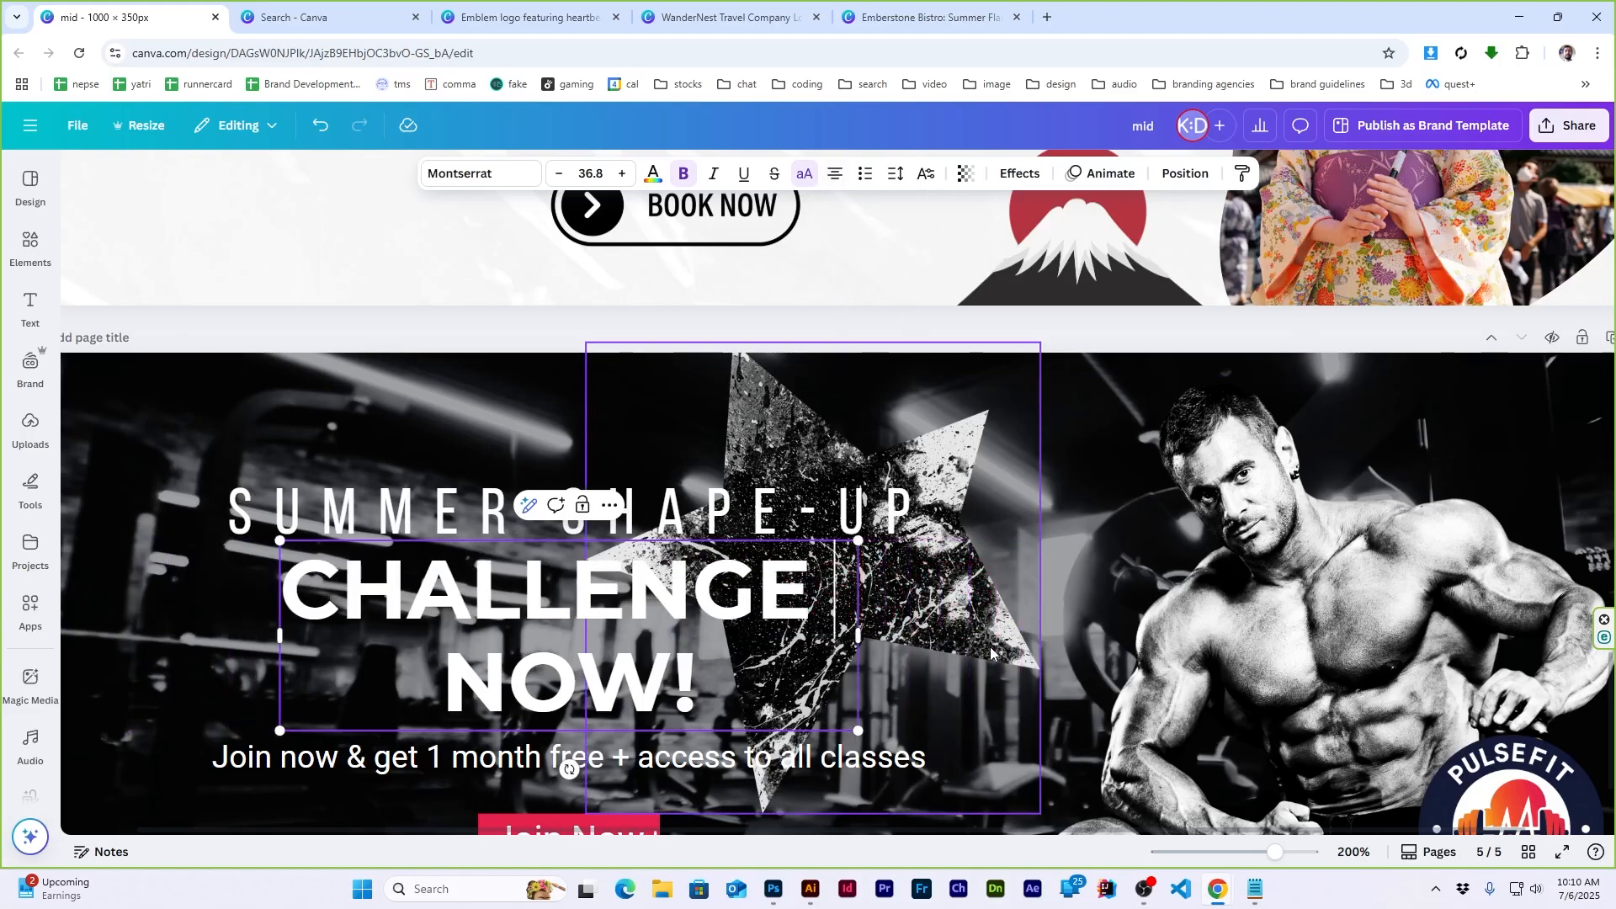
scroll(991, 655, down, 4)
click(1345, 666)
scroll(757, 599, up, 3)
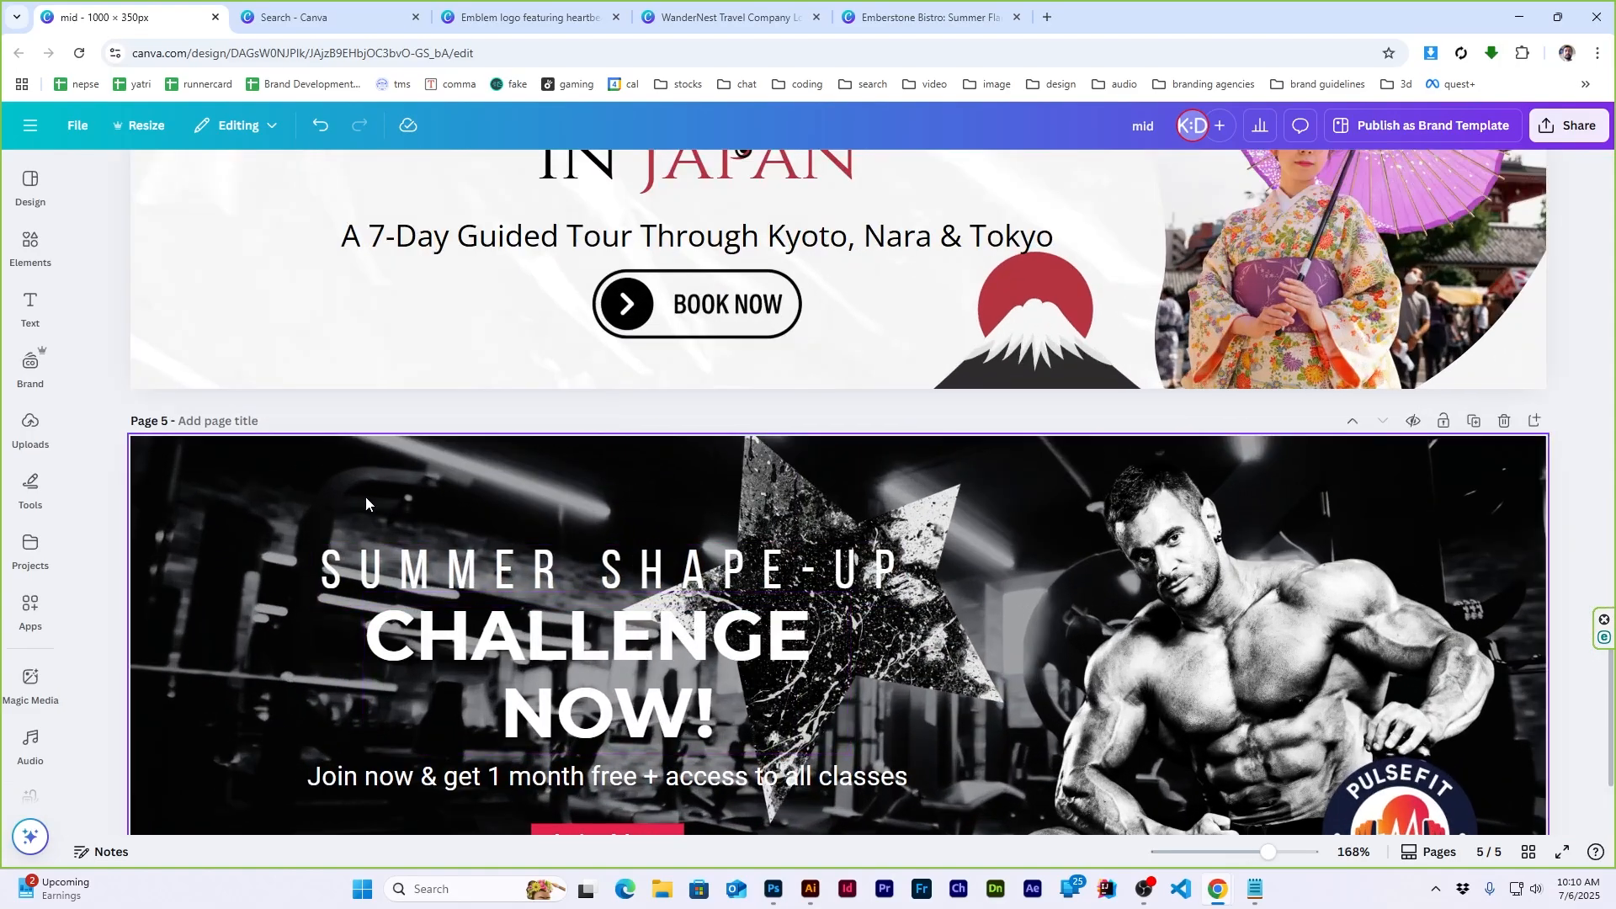
Duplicate the headline text onto the area beside it and change the copy's wording to "STARTS"
alt+drag(618, 649, 1048, 672)
double_click(1048, 671)
text(-=qwer)
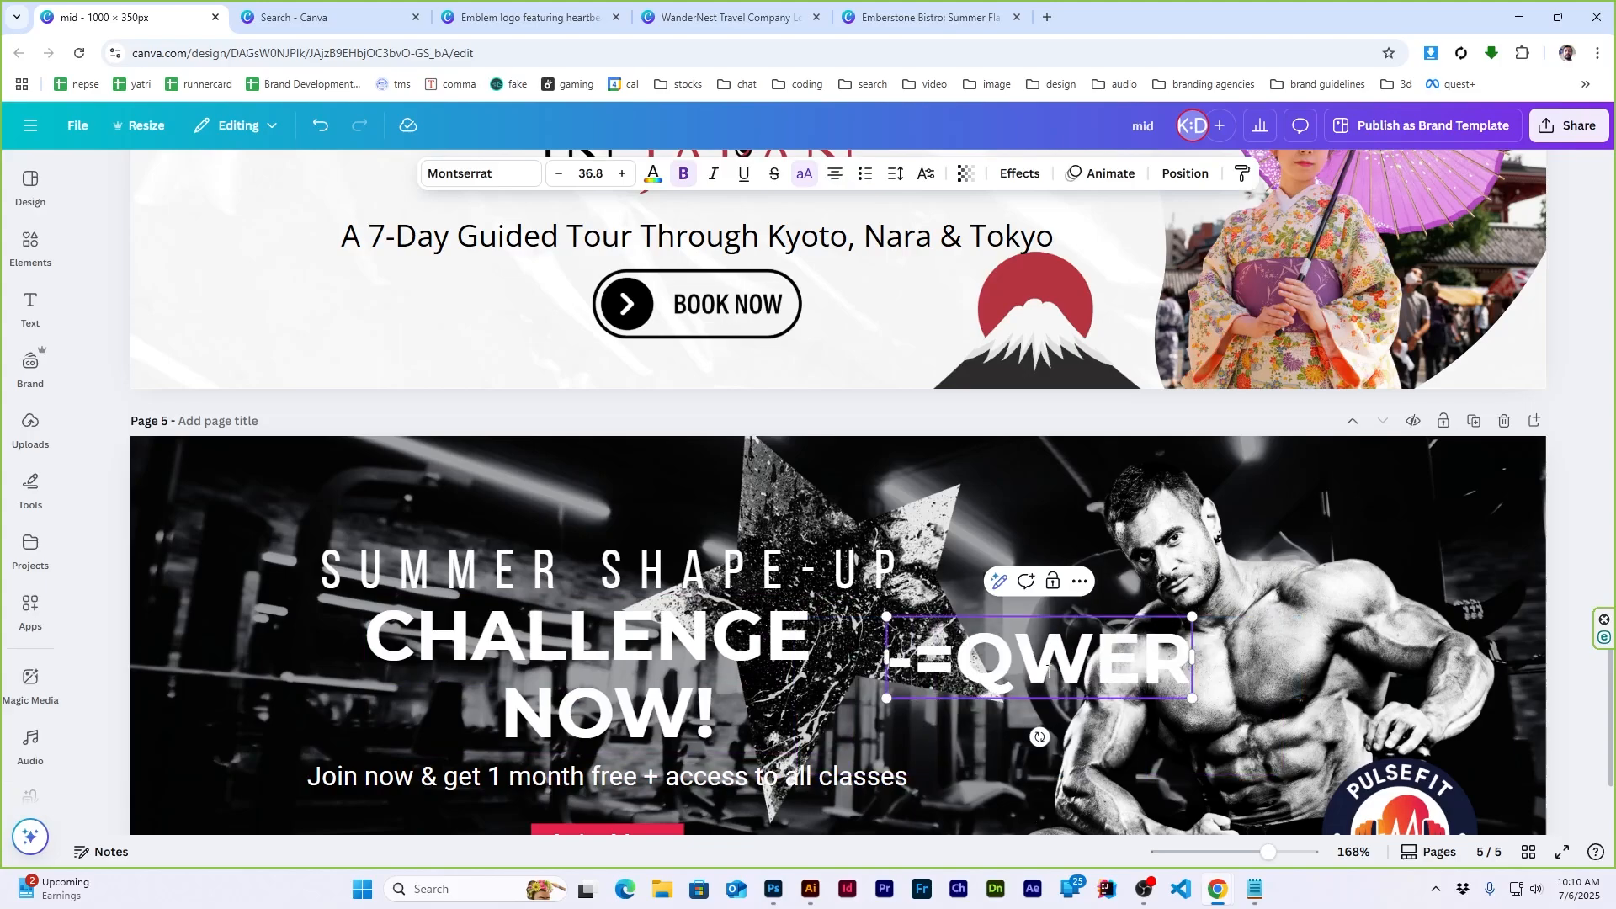
click(1046, 17)
text(asdasd)
click(118, 17)
triple_click(1048, 649)
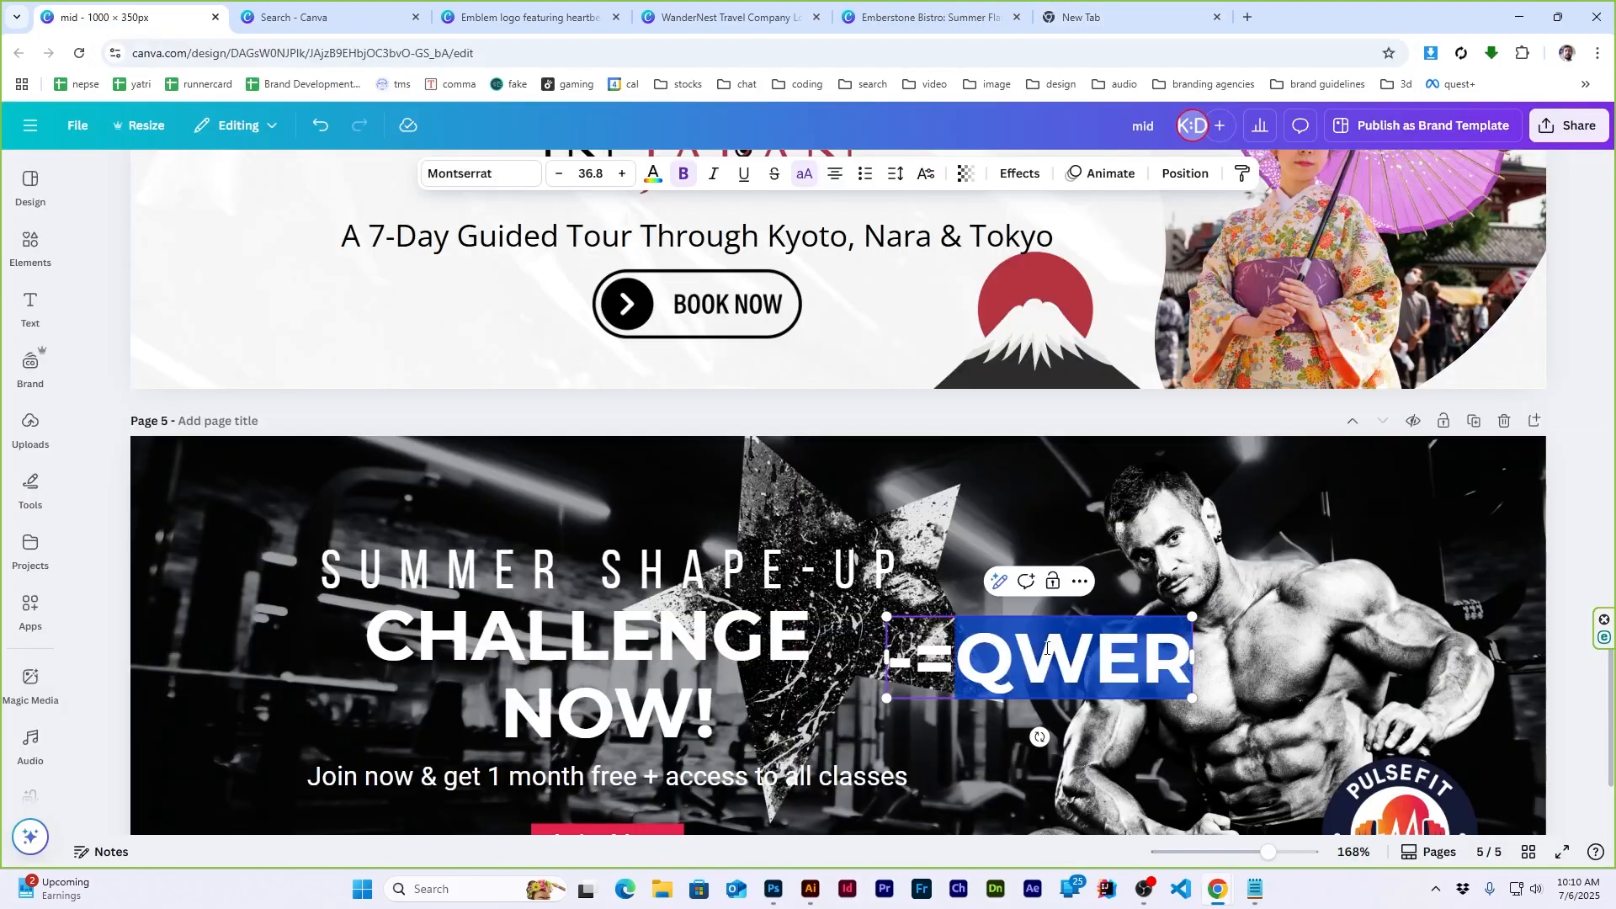
text(starts)
Make room after "CHALLENGE" in the headline and place the separate "STARTS" text in line with it
double_click(820, 637)
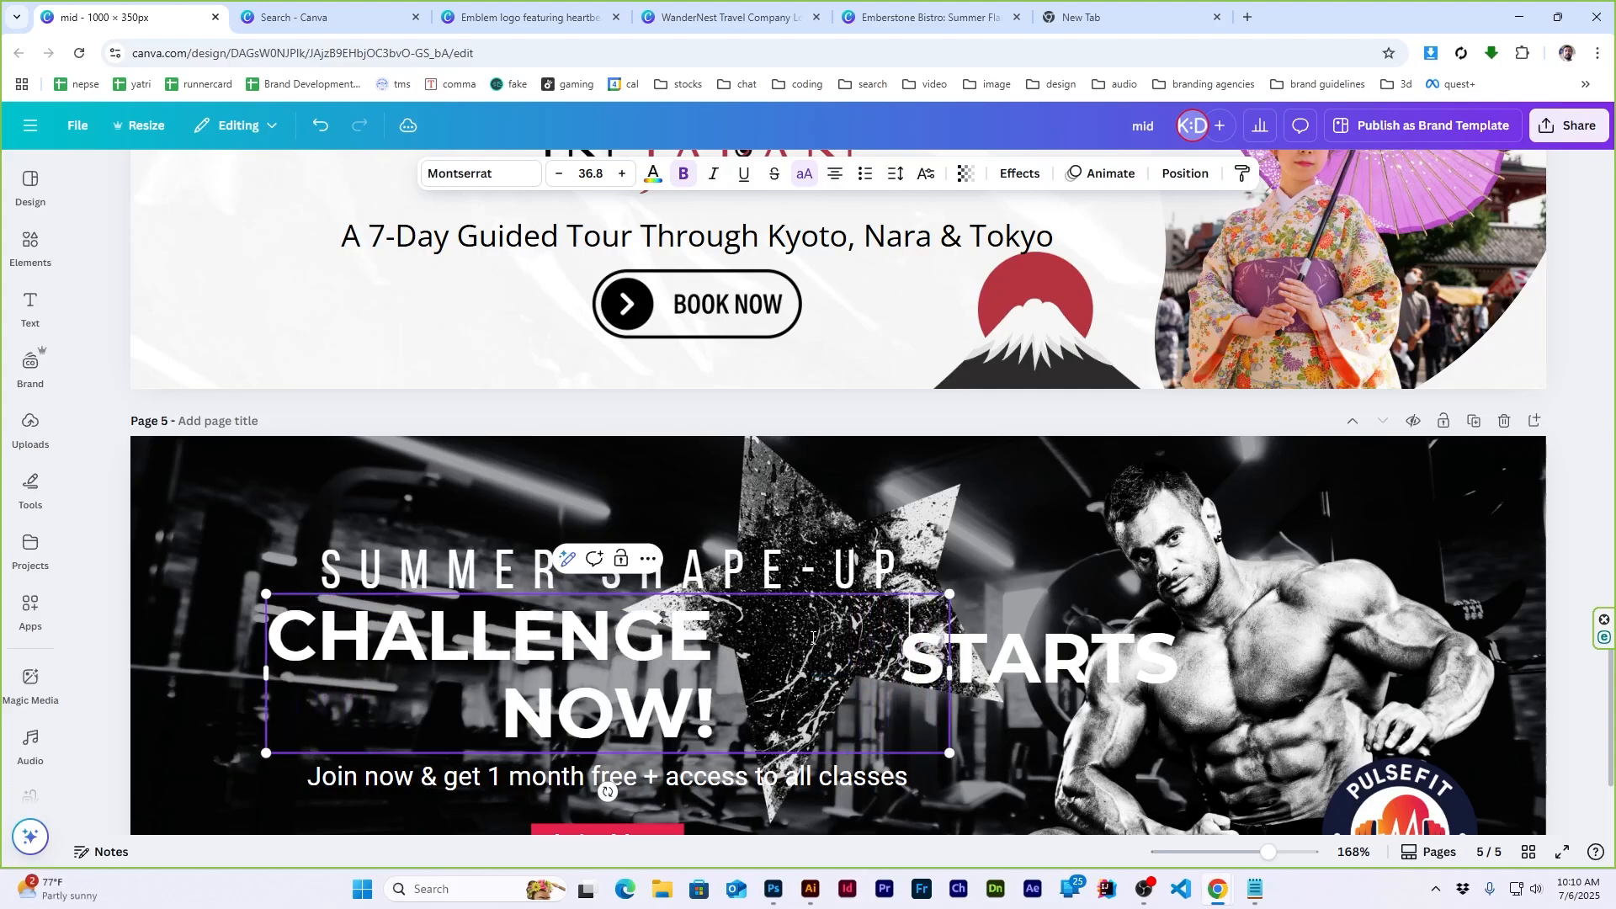
drag(1075, 635, 886, 621)
click(994, 617)
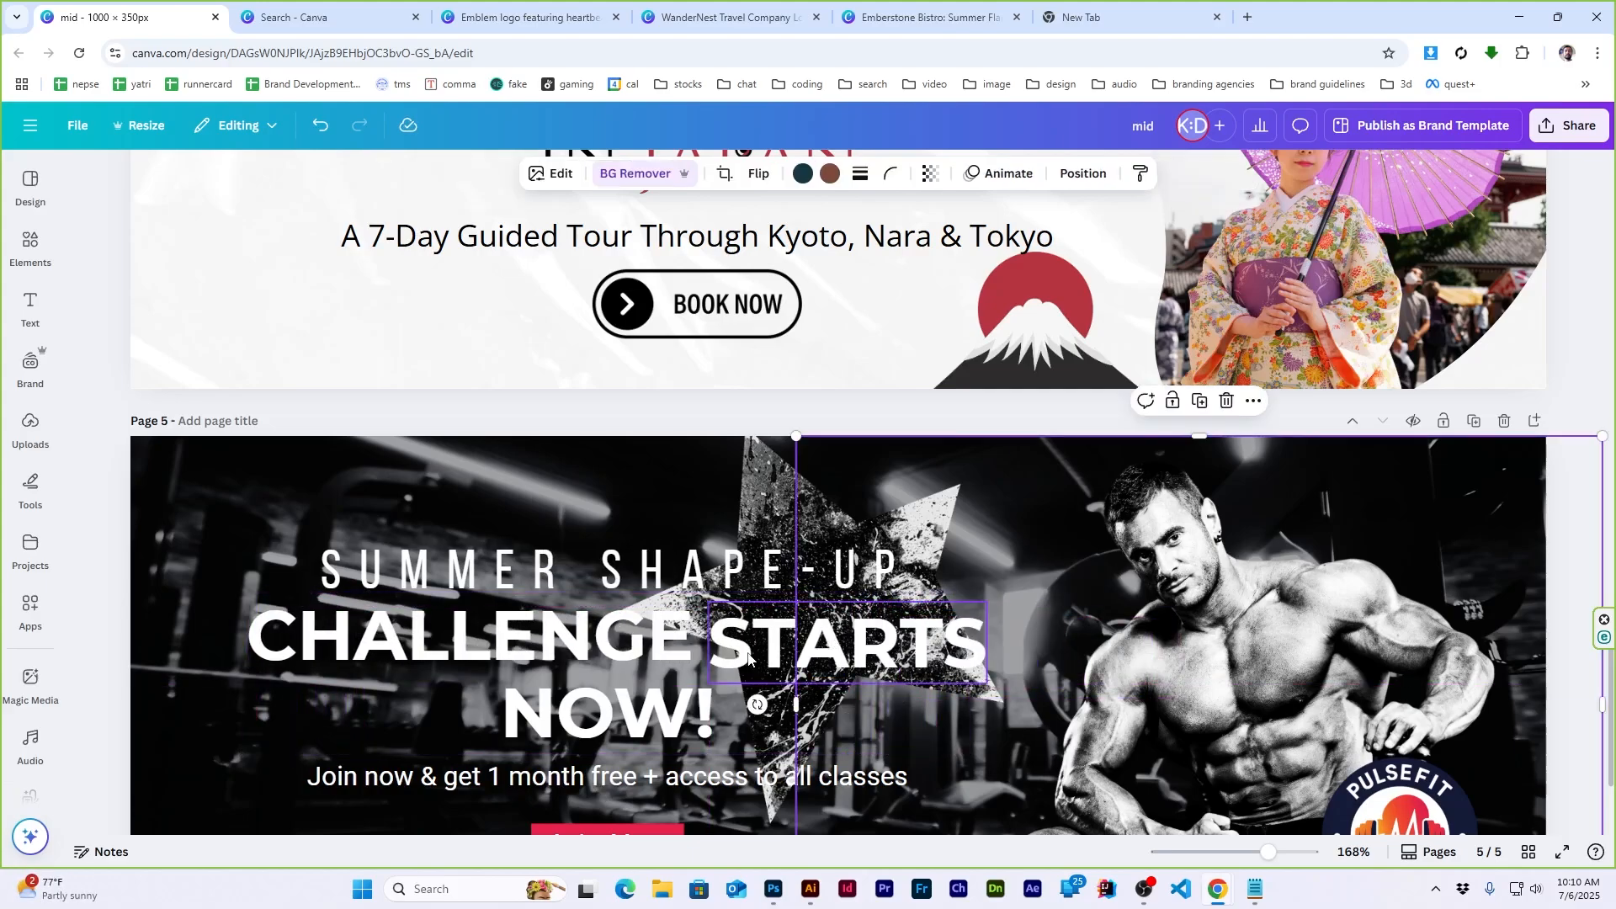
drag(749, 658, 749, 644)
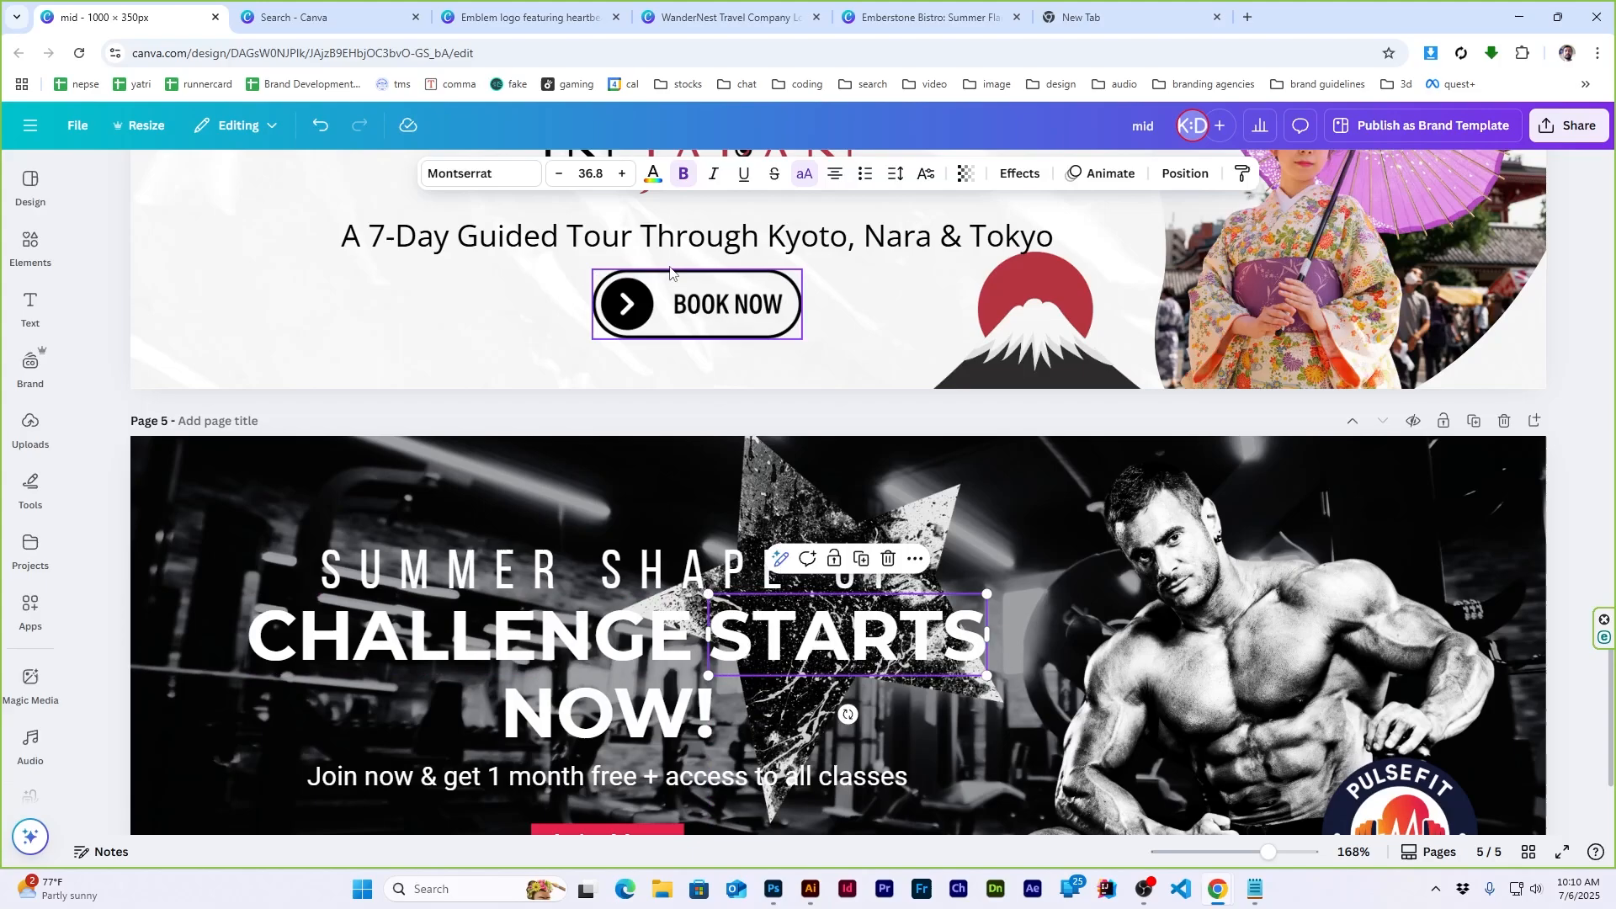
Colour the separate "STARTS" text with the pinkish red of the "Join Now" button and give it a white Outline effect
click(653, 174)
click(138, 352)
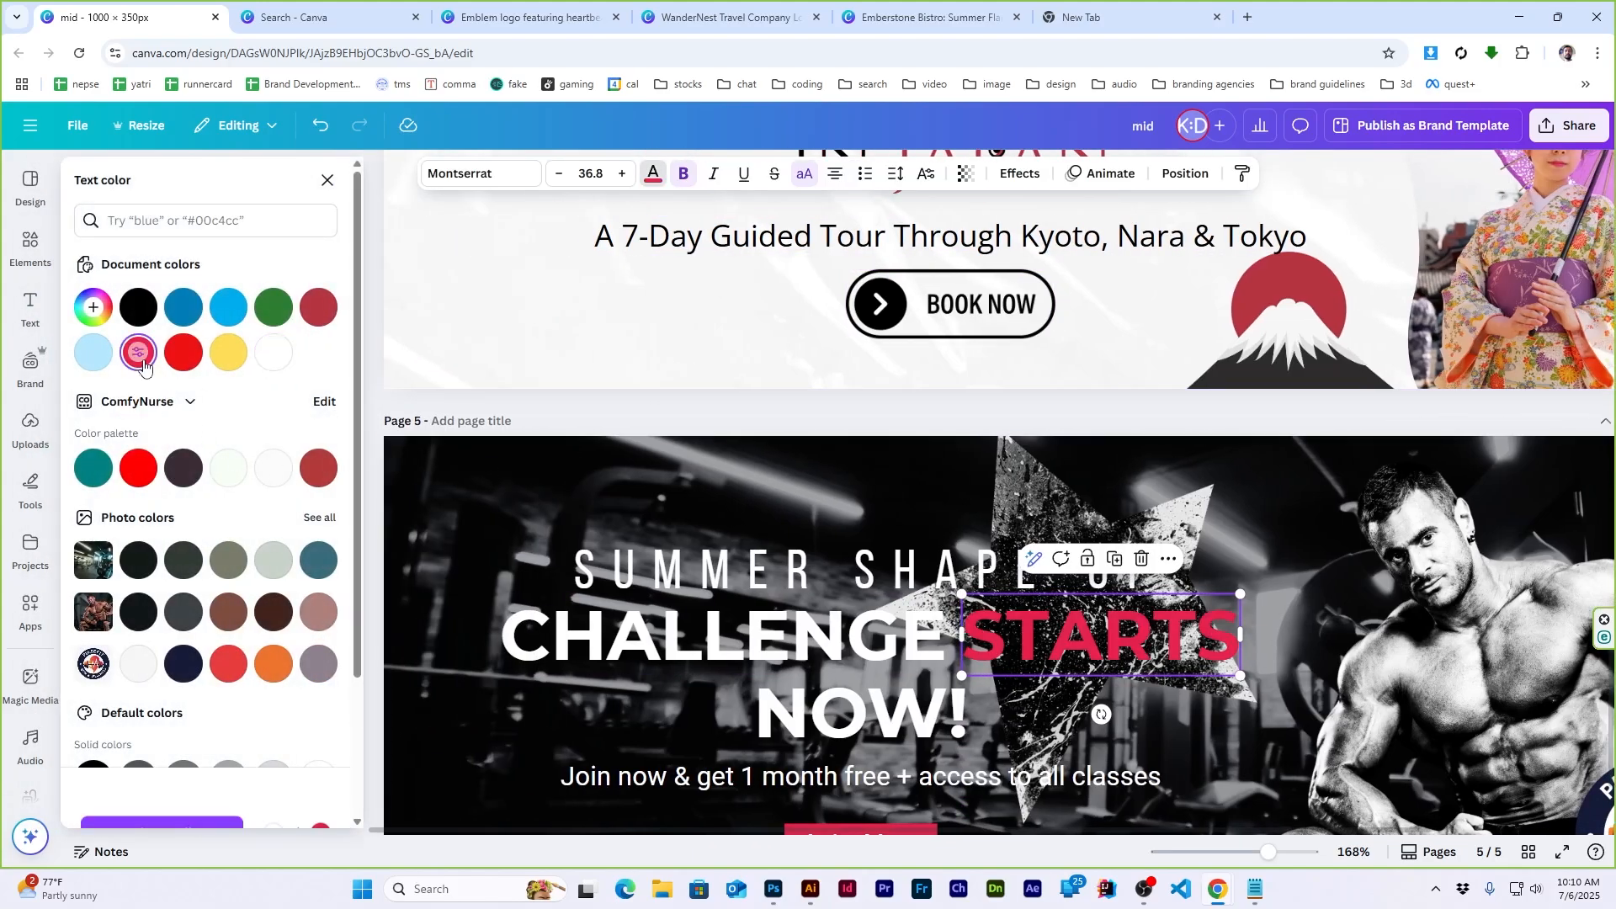
click(1012, 173)
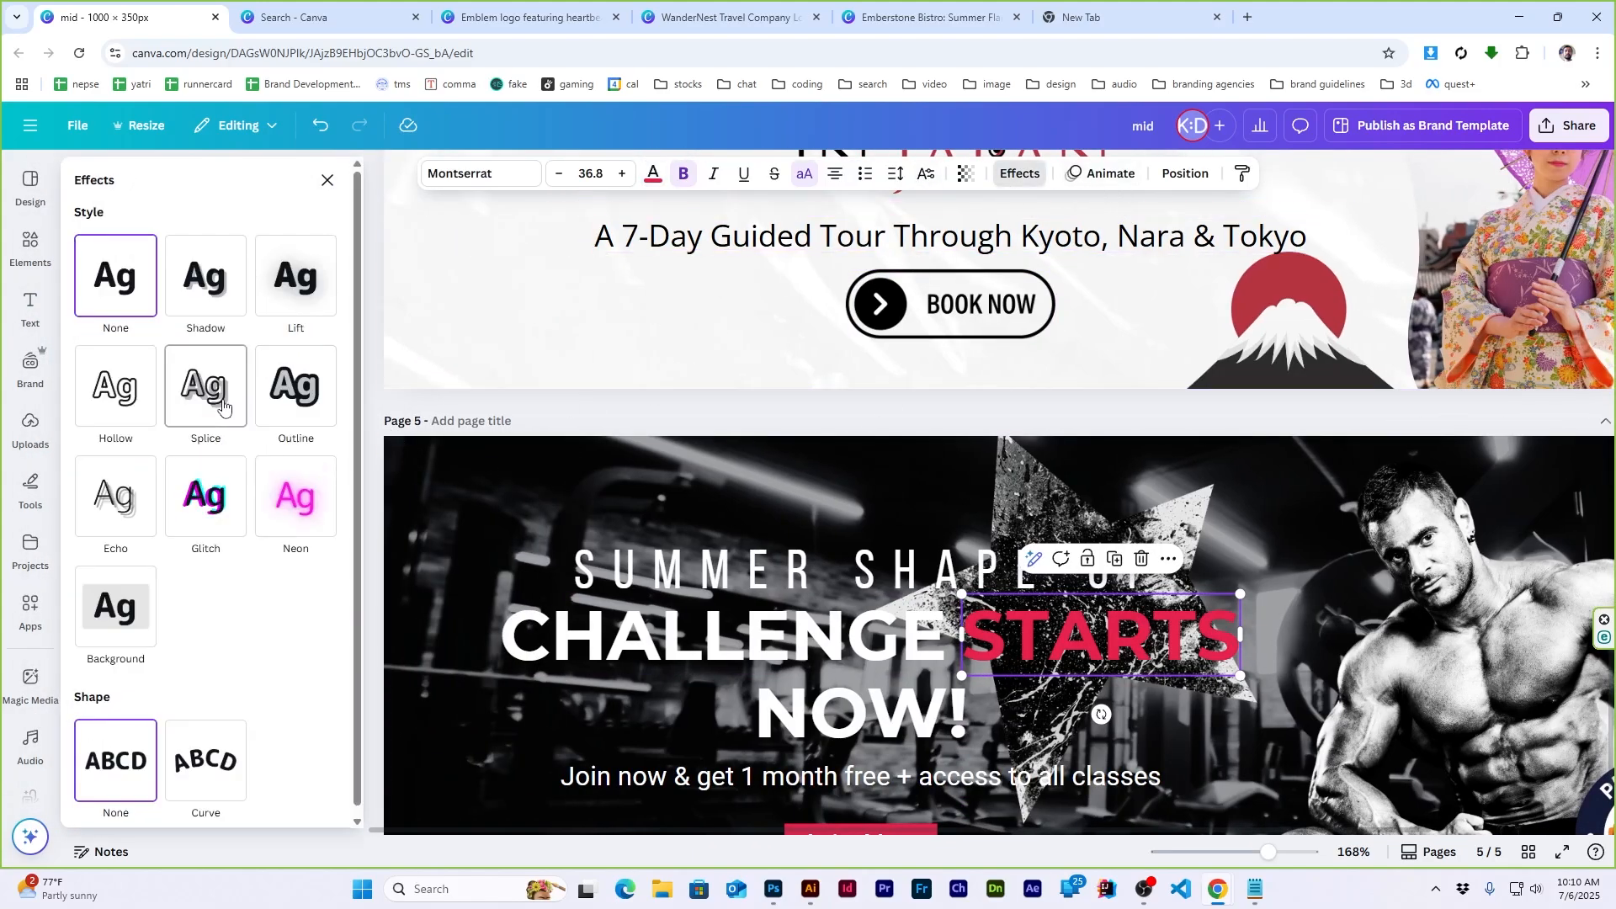
click(292, 379)
click(324, 534)
click(291, 321)
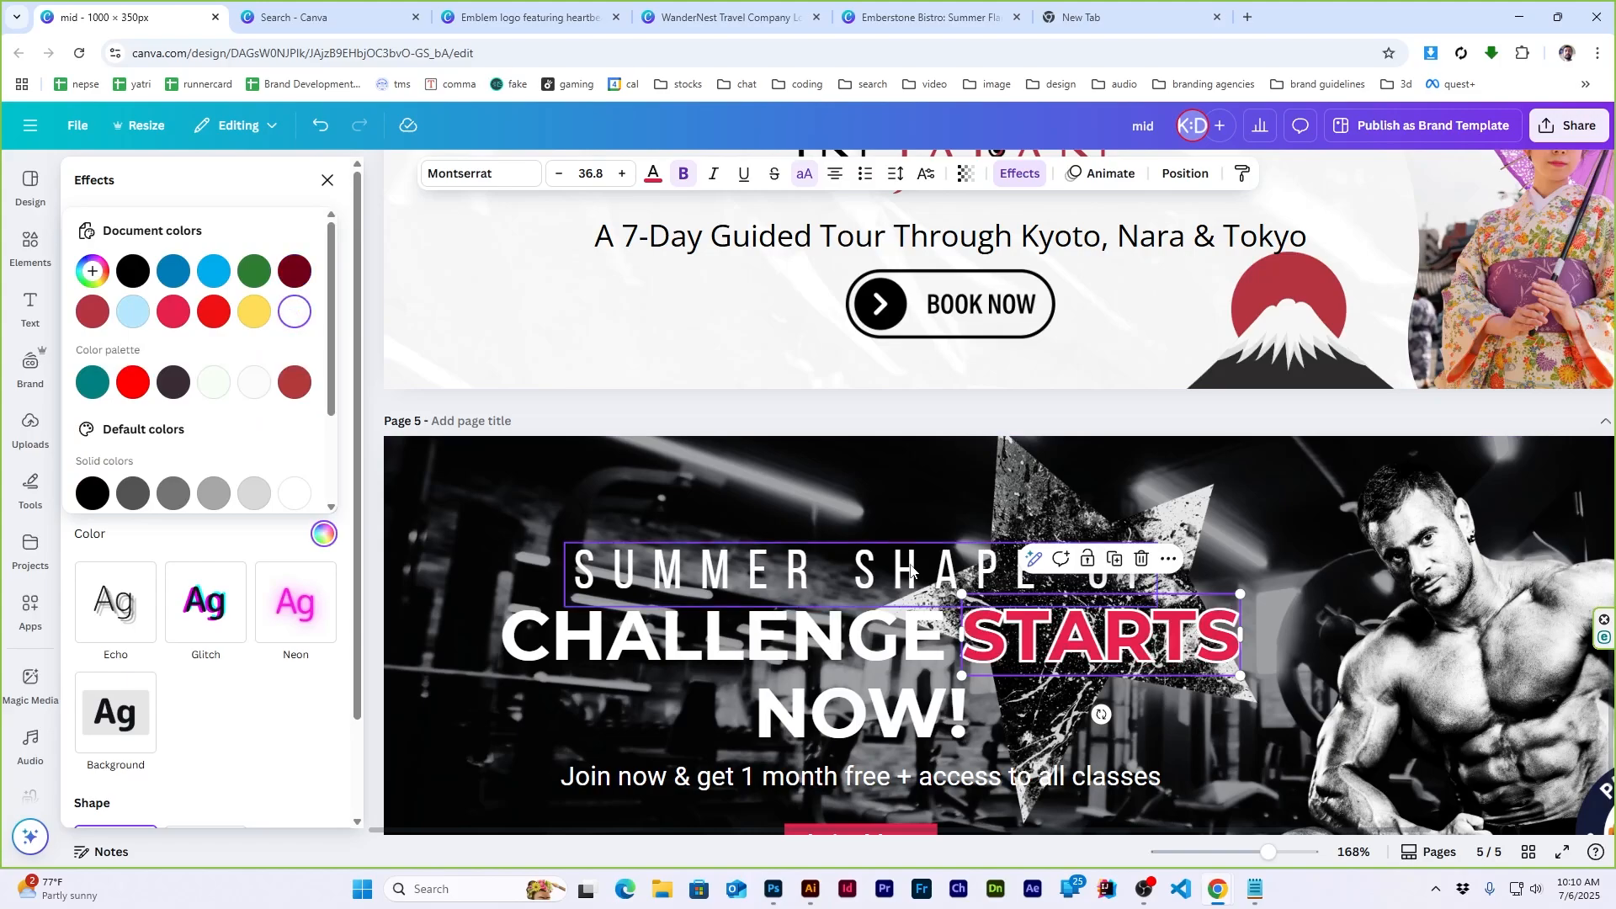
click(922, 417)
scroll(922, 418, down, 3)
click(1354, 852)
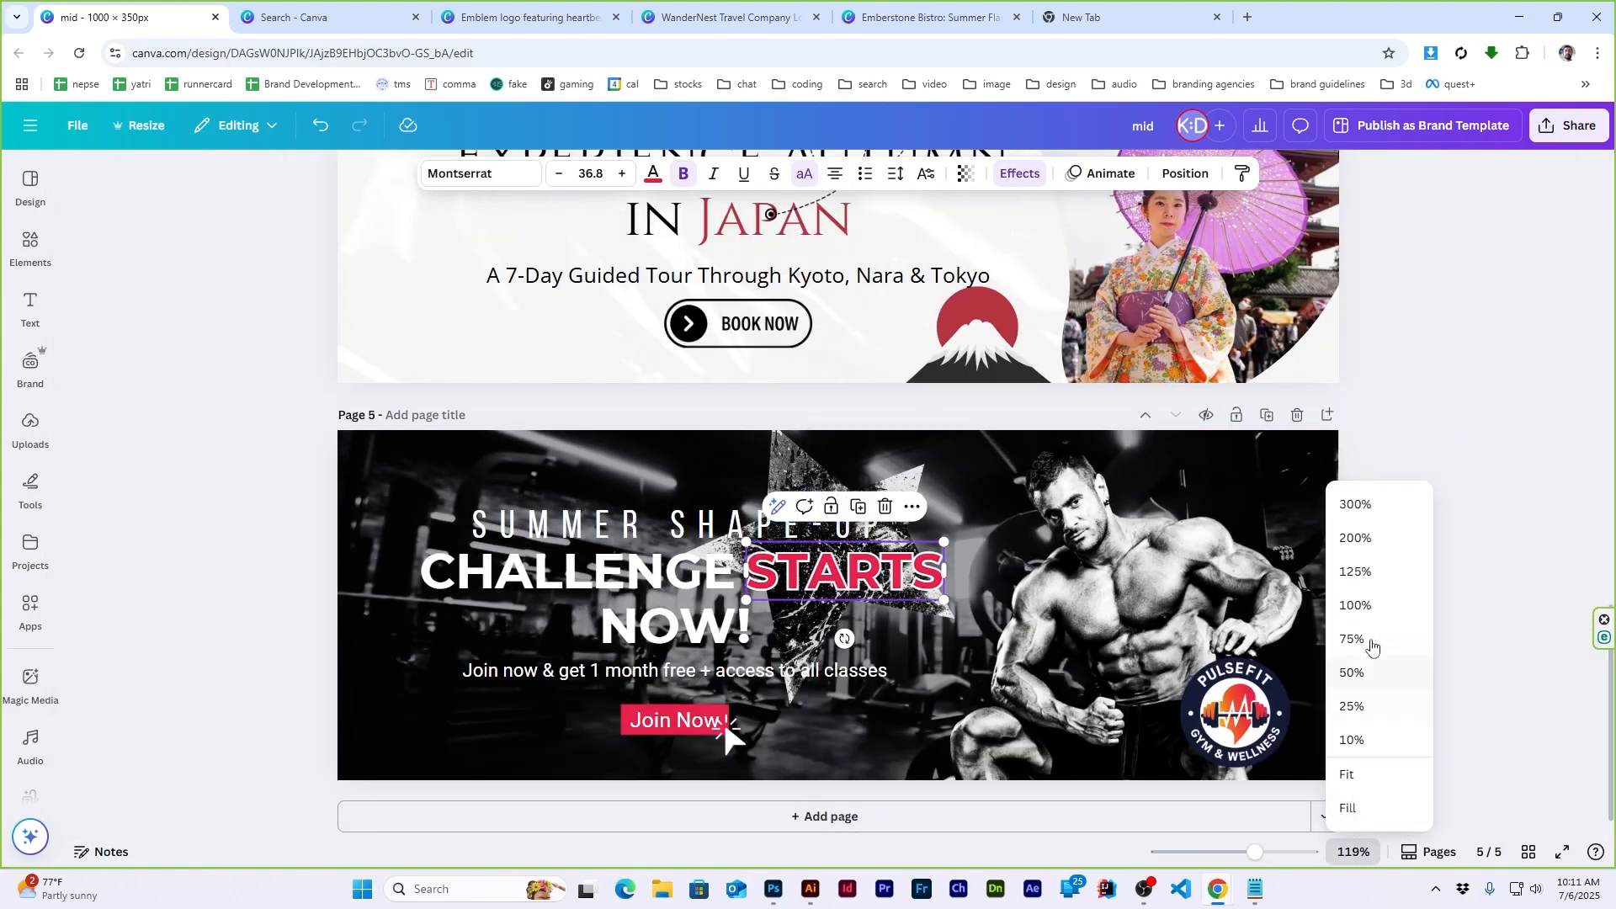
click(1363, 669)
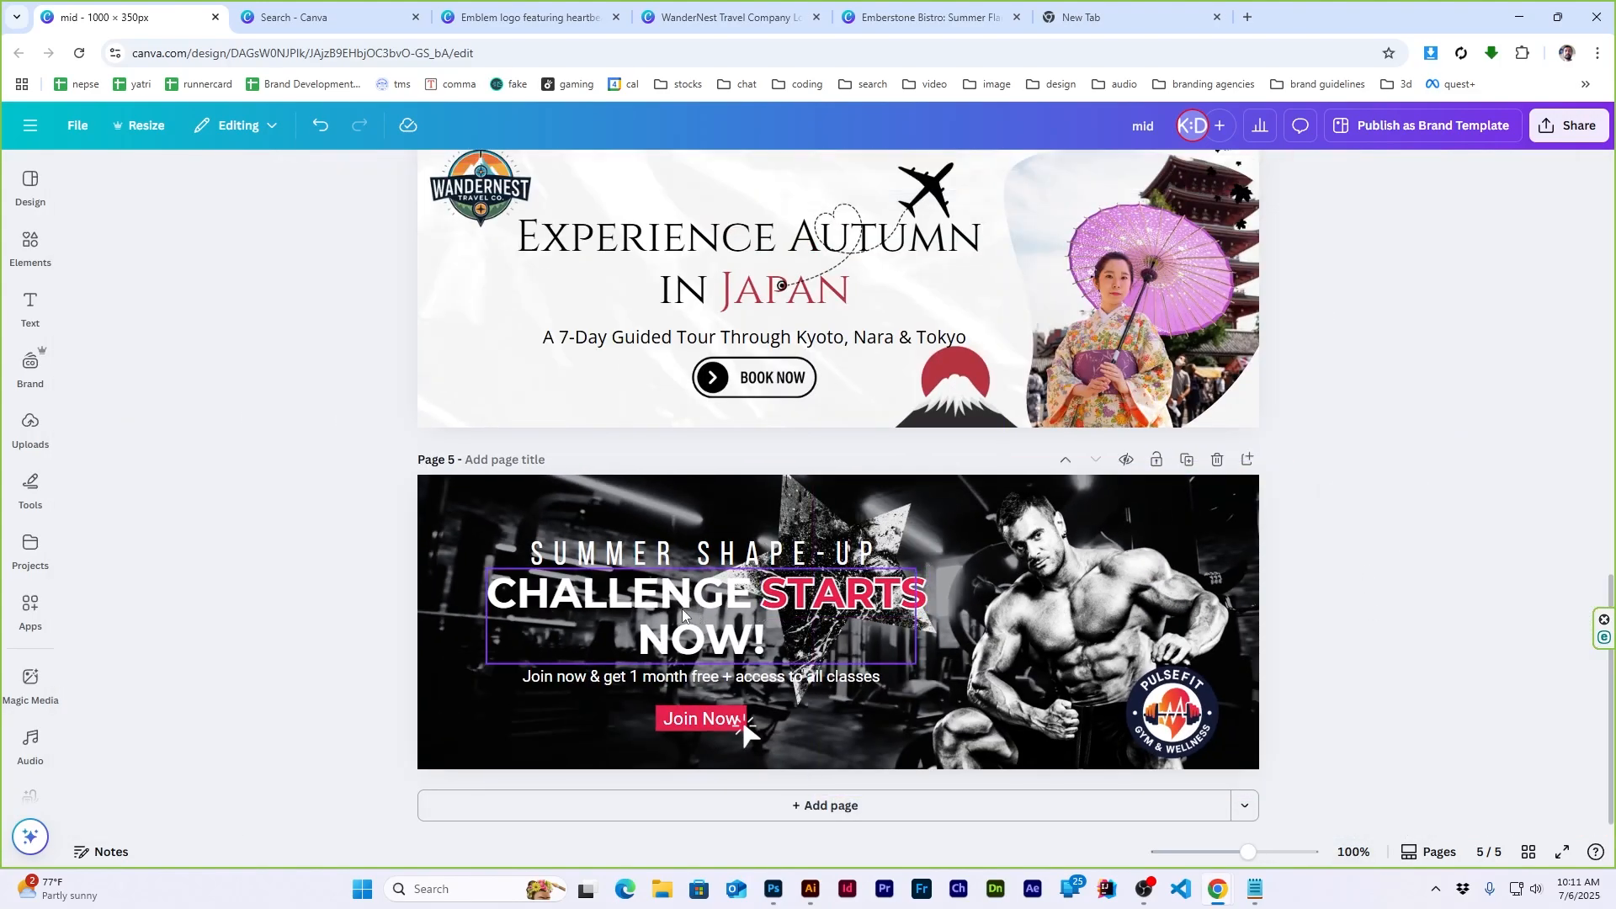
Nudge the outlined "STARTS" text slightly to the right, away from "CHALLENGE", and group it with the headline
scroll(683, 614, up, 4)
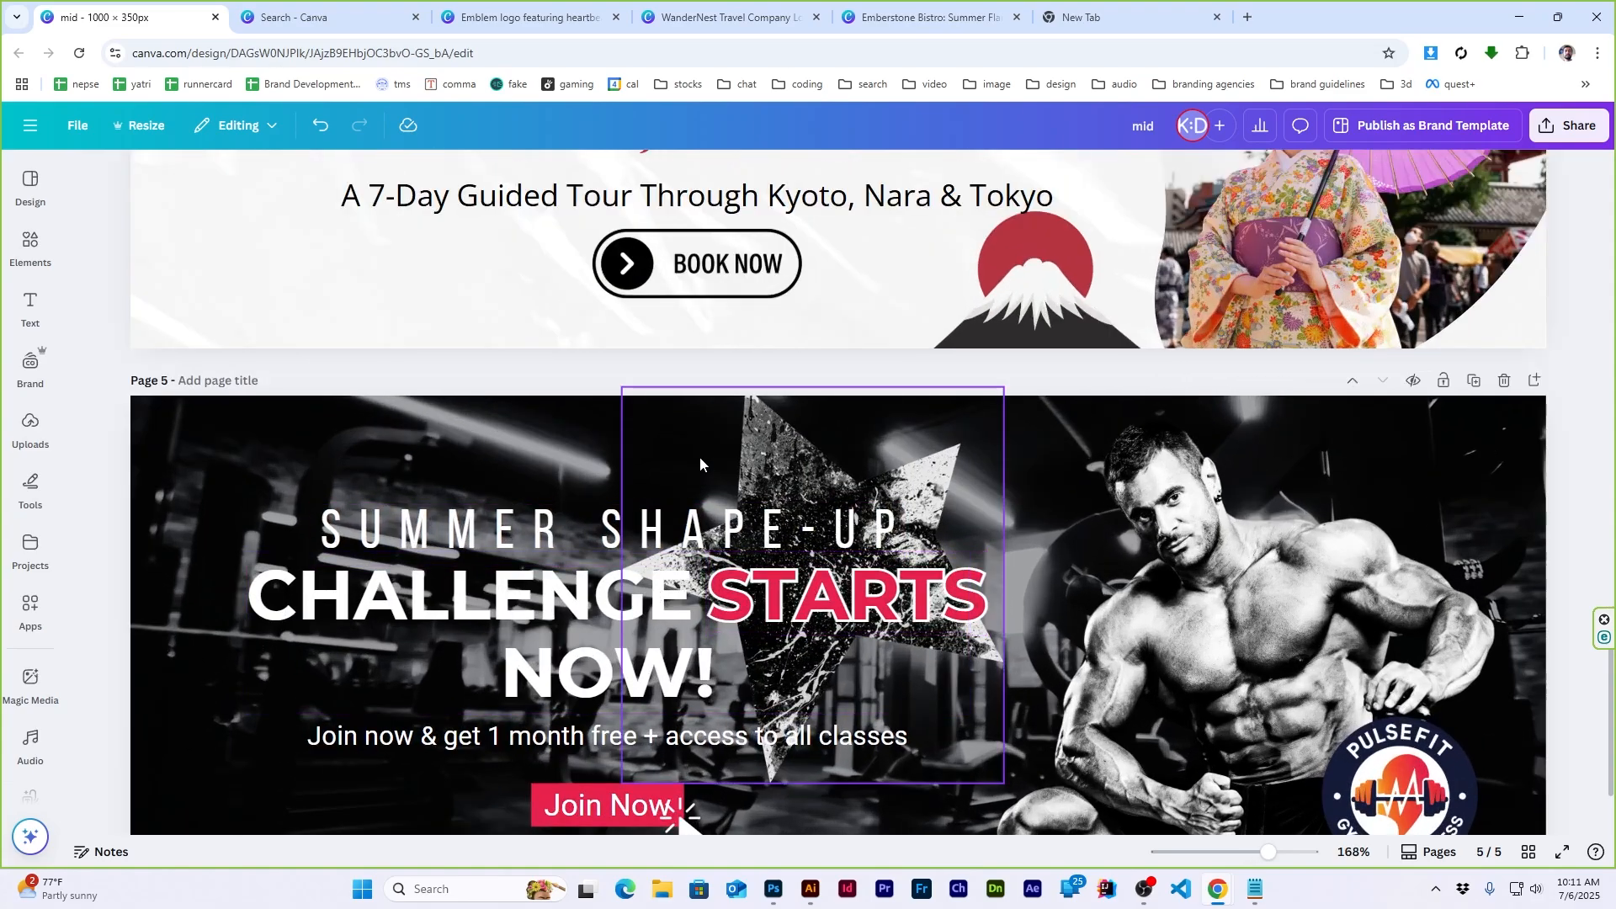
click(800, 601)
key(Right)
key(Right)
key(Right)
key(Right)
key(Right)
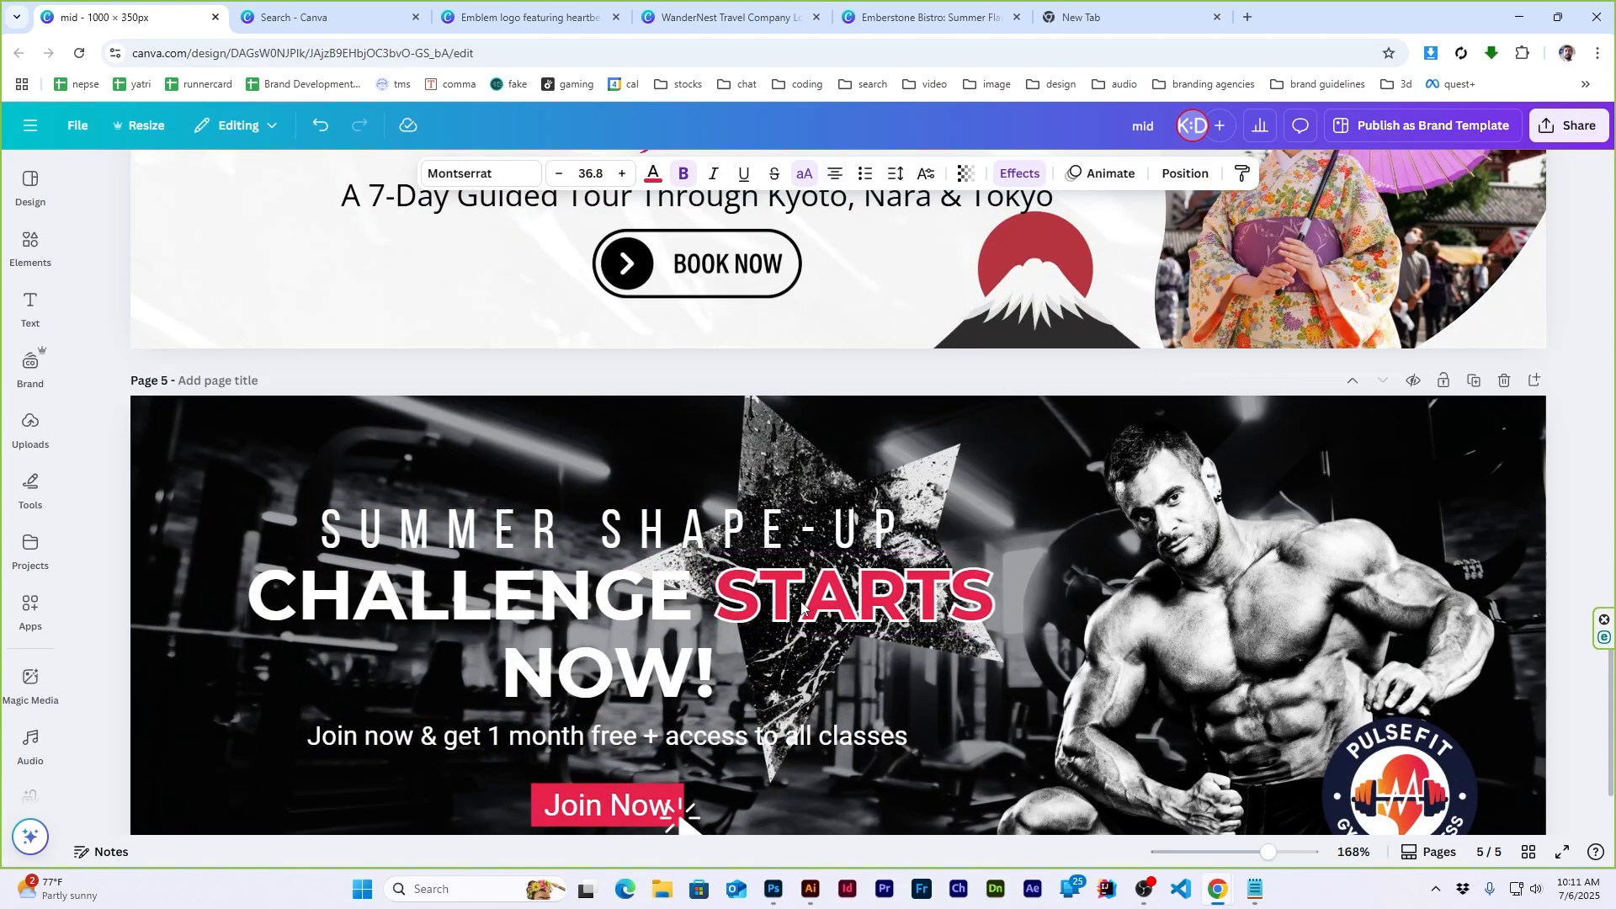
scroll(802, 608, down, 3)
key(Escape)
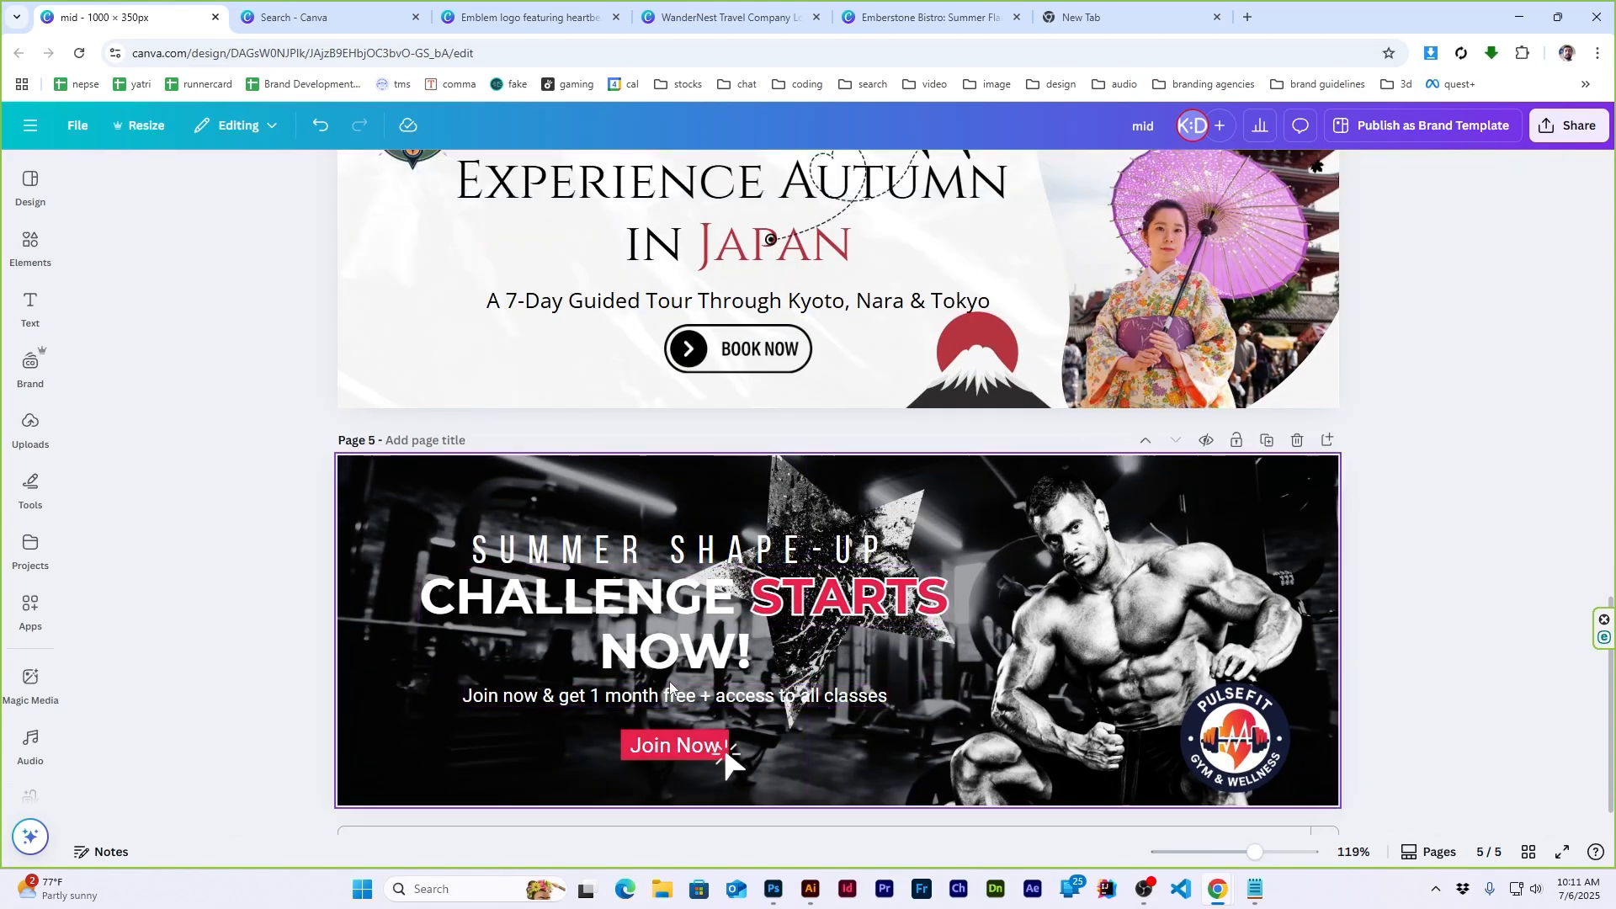
Align the "SUMMER SHAPE-UP" line, grouped headline, subheadline and "Join Now" button to a common horizontal centre
click(669, 648)
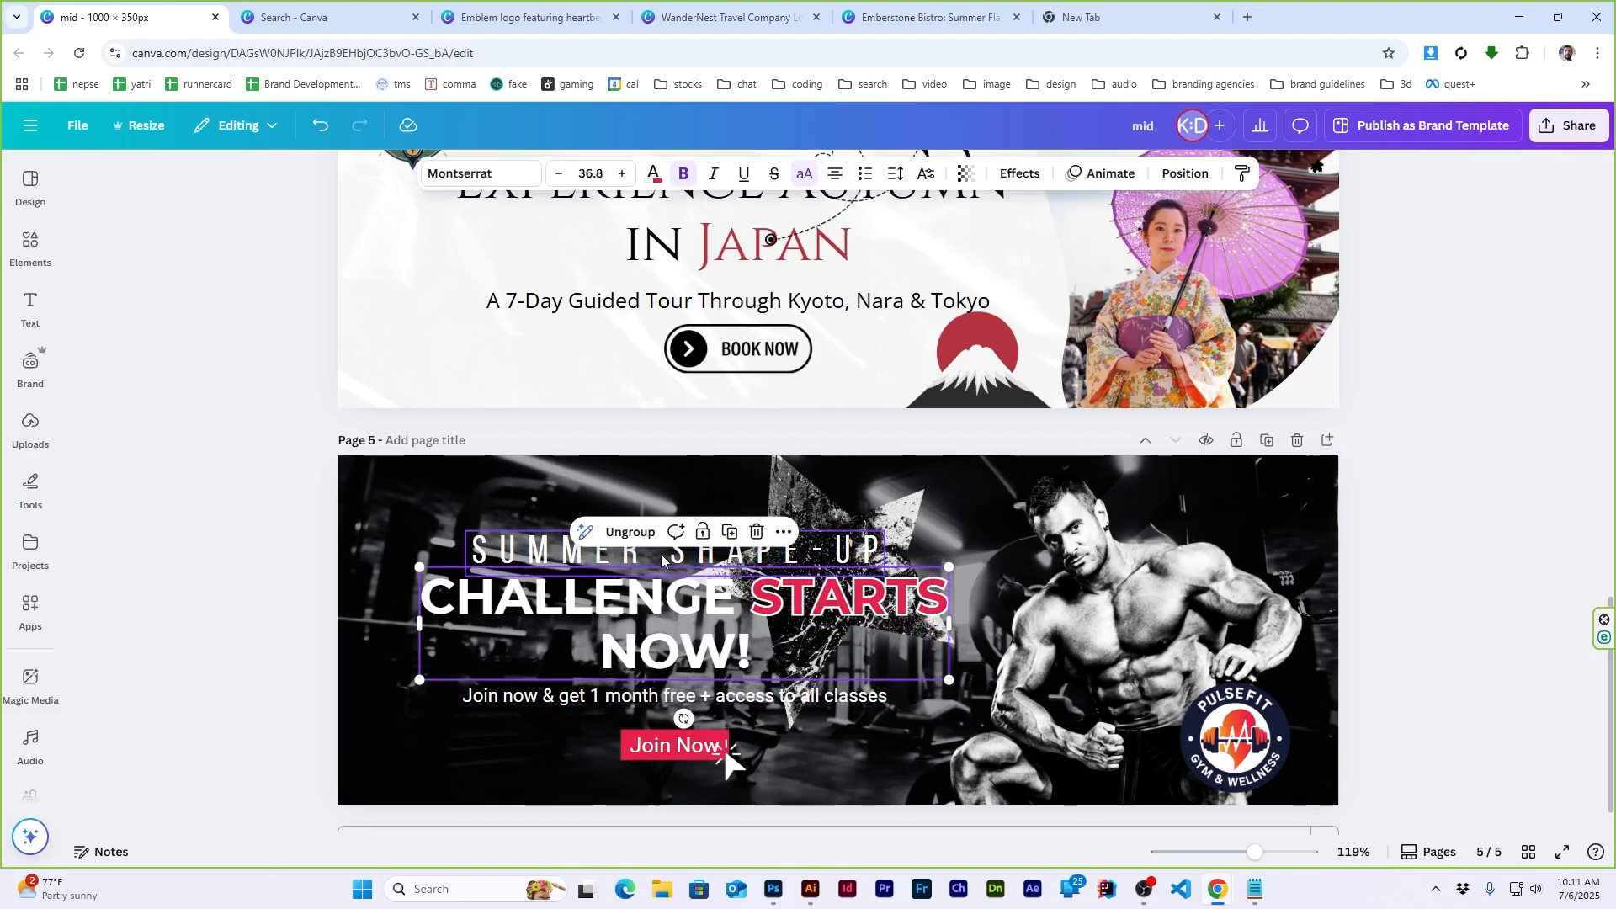
shift+click(523, 552)
shift+click(589, 698)
shift+click(641, 744)
click(1217, 173)
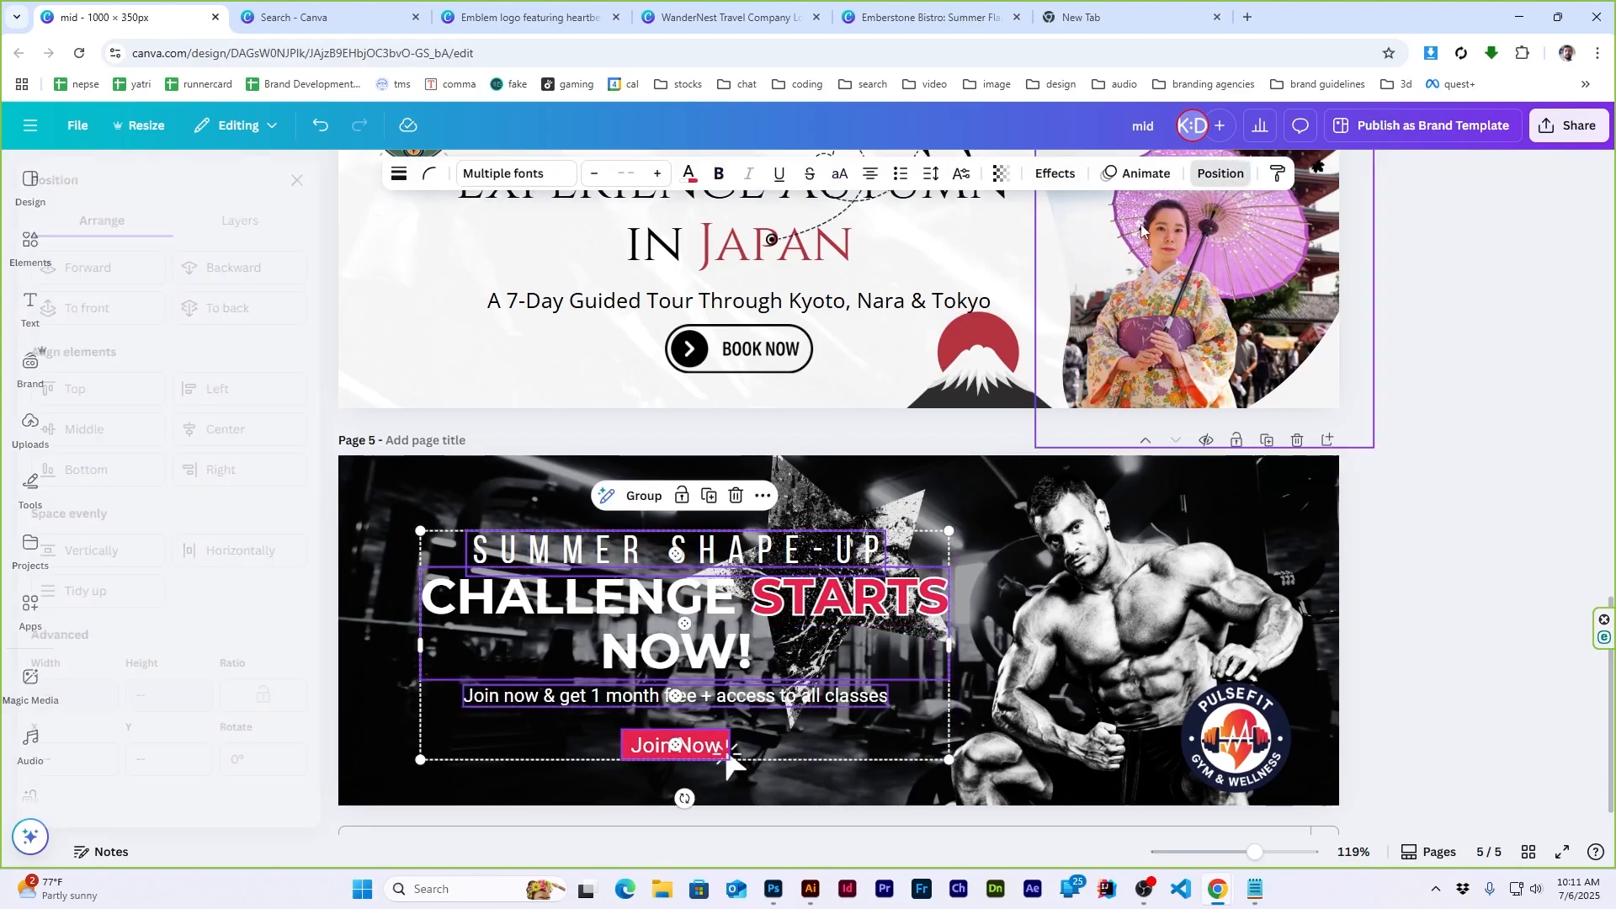
click(1381, 564)
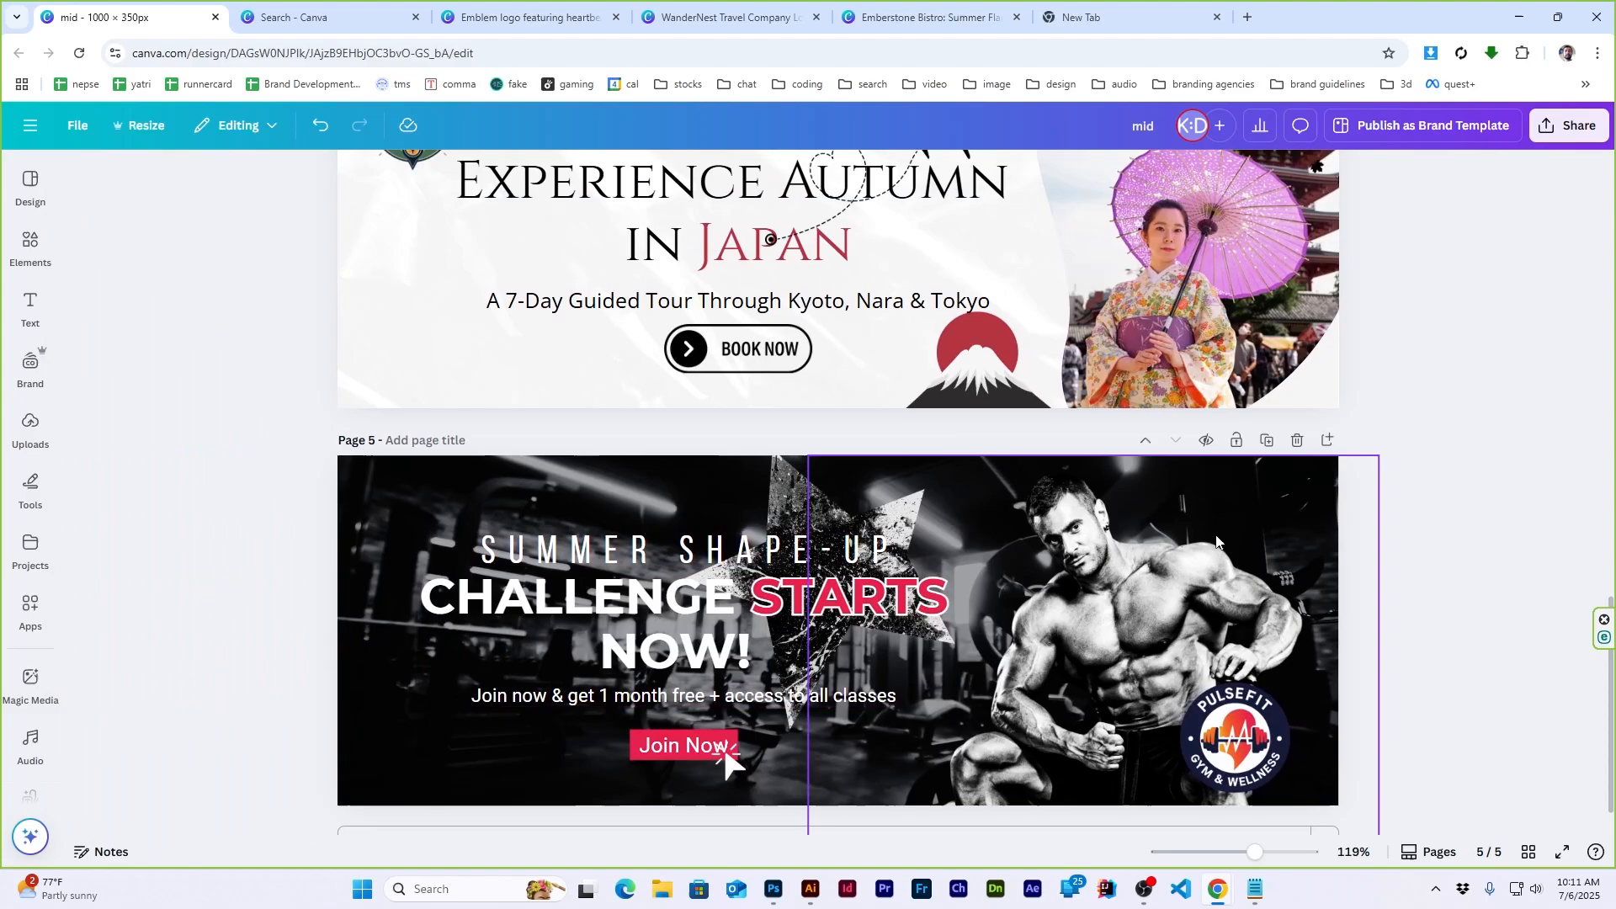
Group the page 5 text lines, "Join Now" button, mouse pointer and grunge star, and shift the group slightly left
click(678, 554)
shift+click(646, 608)
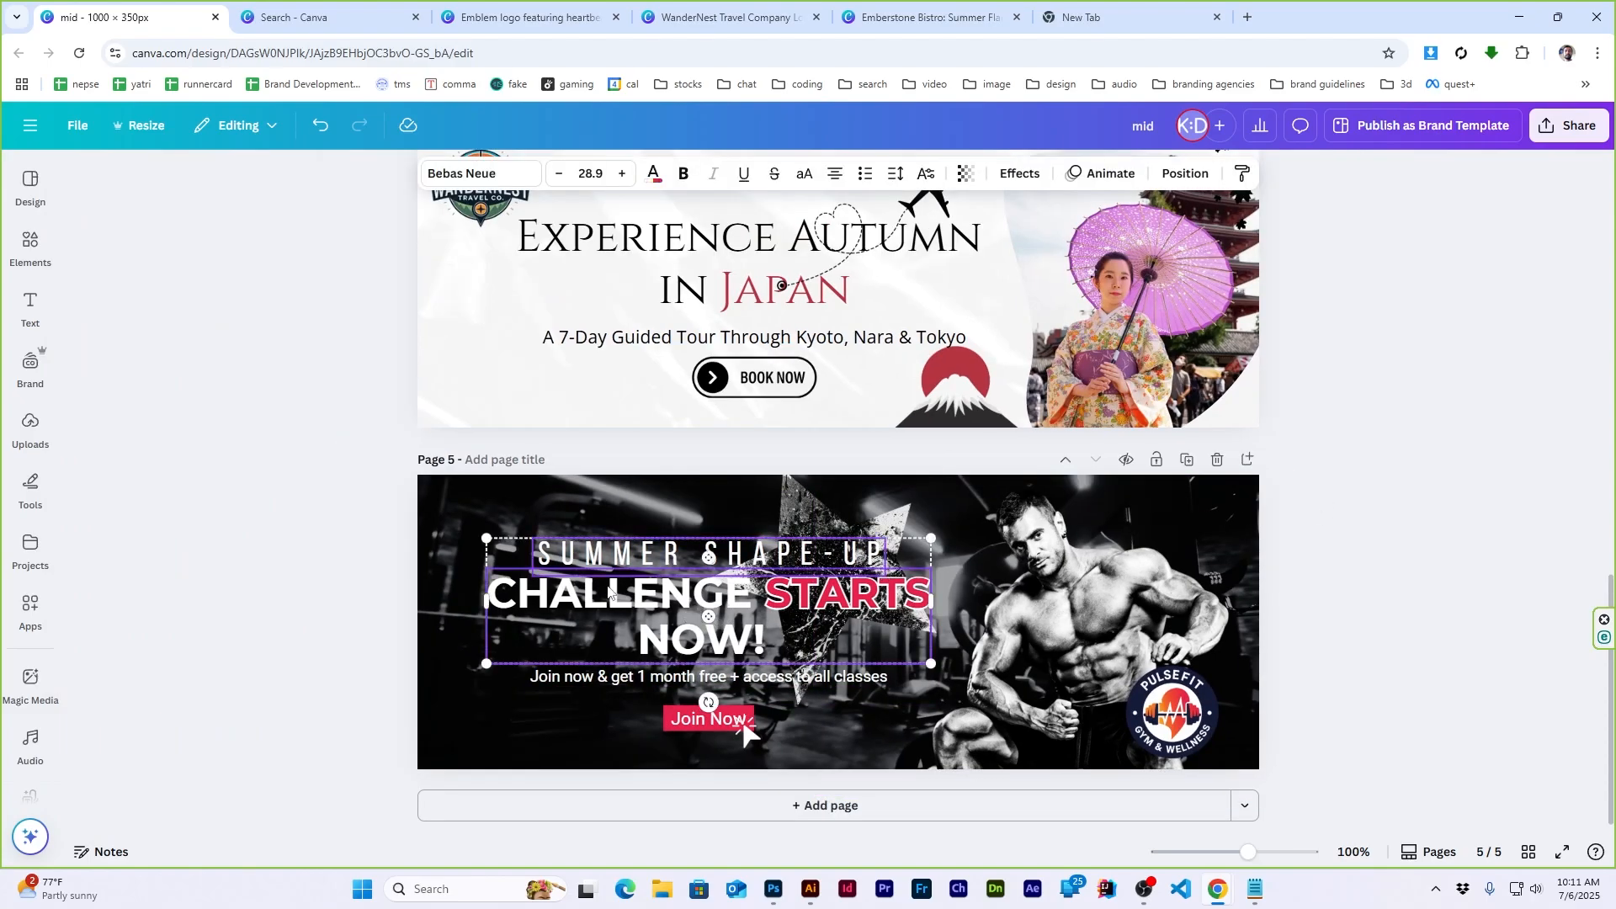
shift+click(599, 679)
shift+click(688, 722)
shift+click(750, 744)
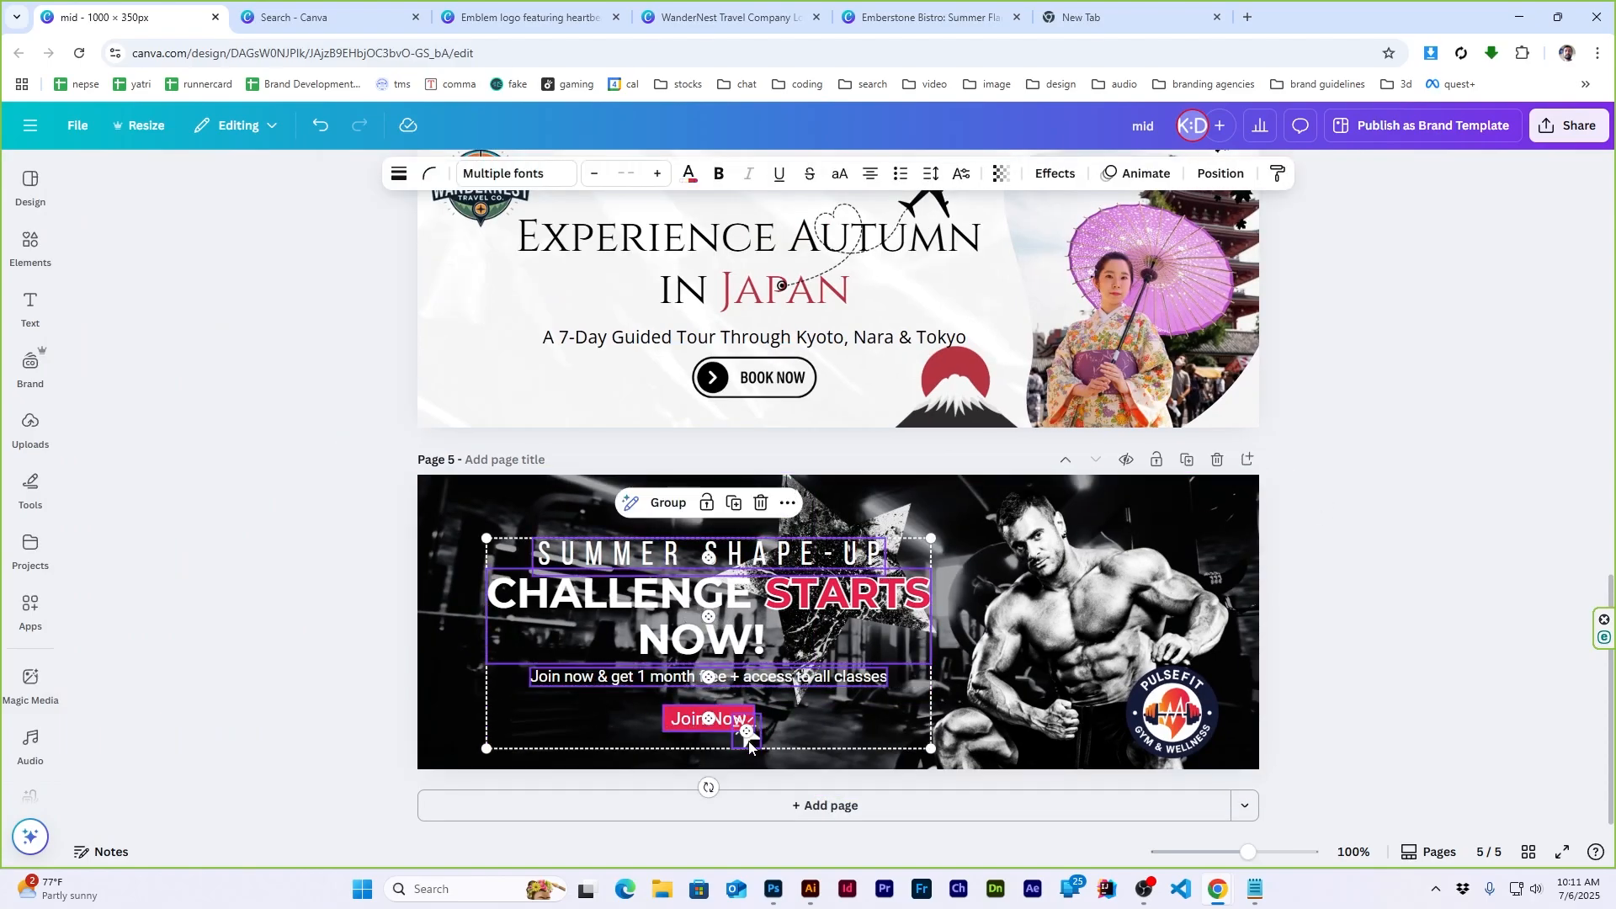
key(ctrl+g)
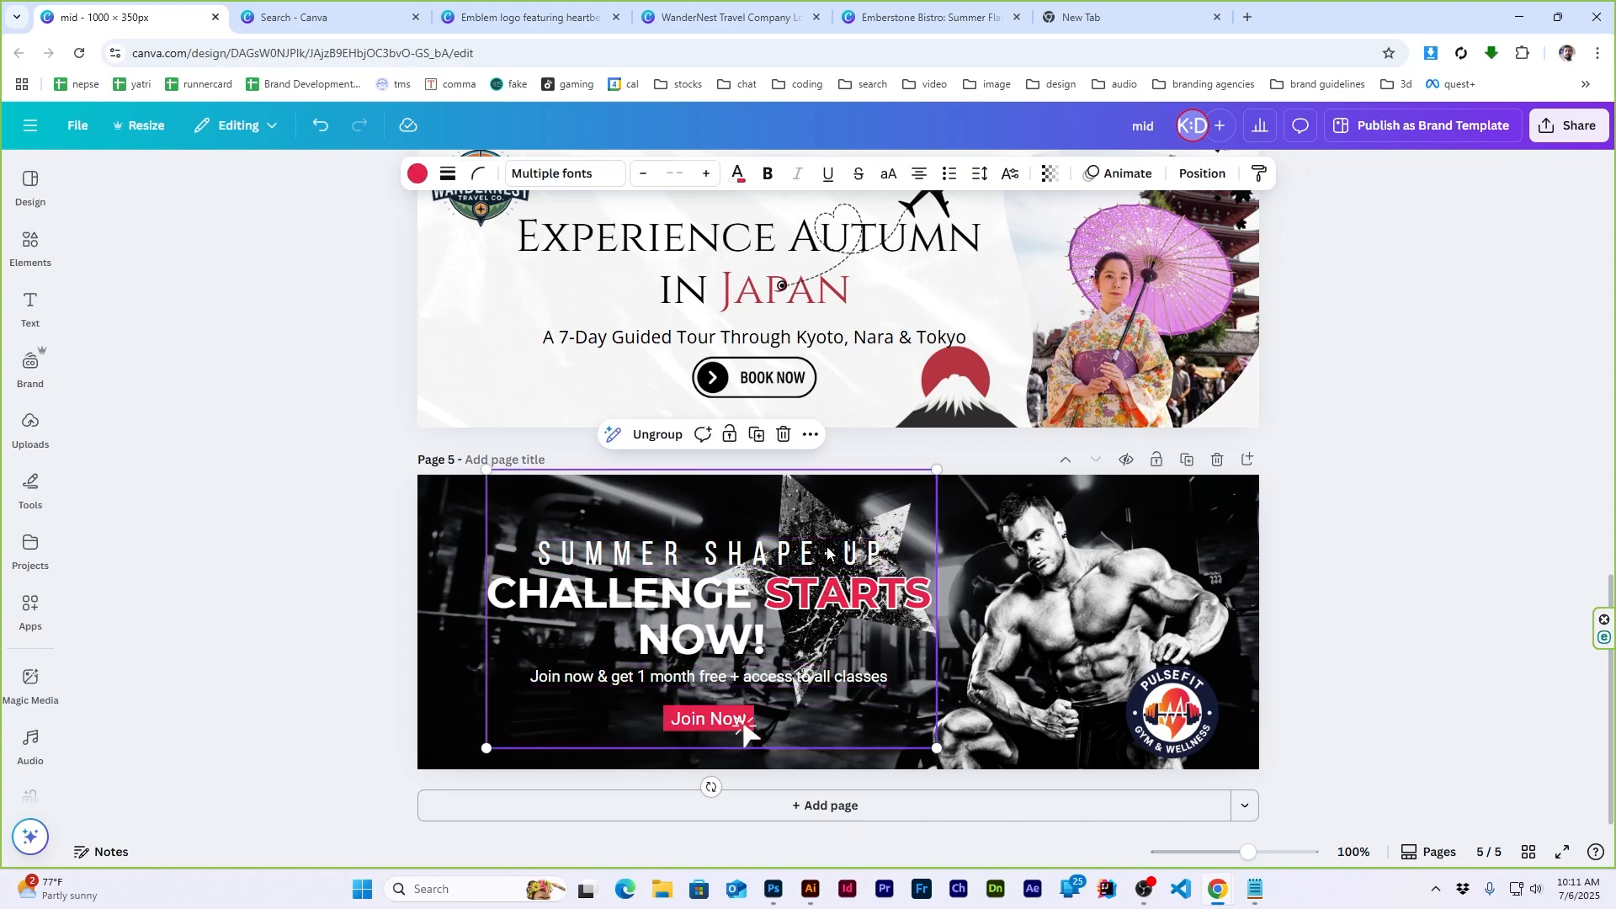
drag(826, 552, 806, 551)
click(1414, 475)
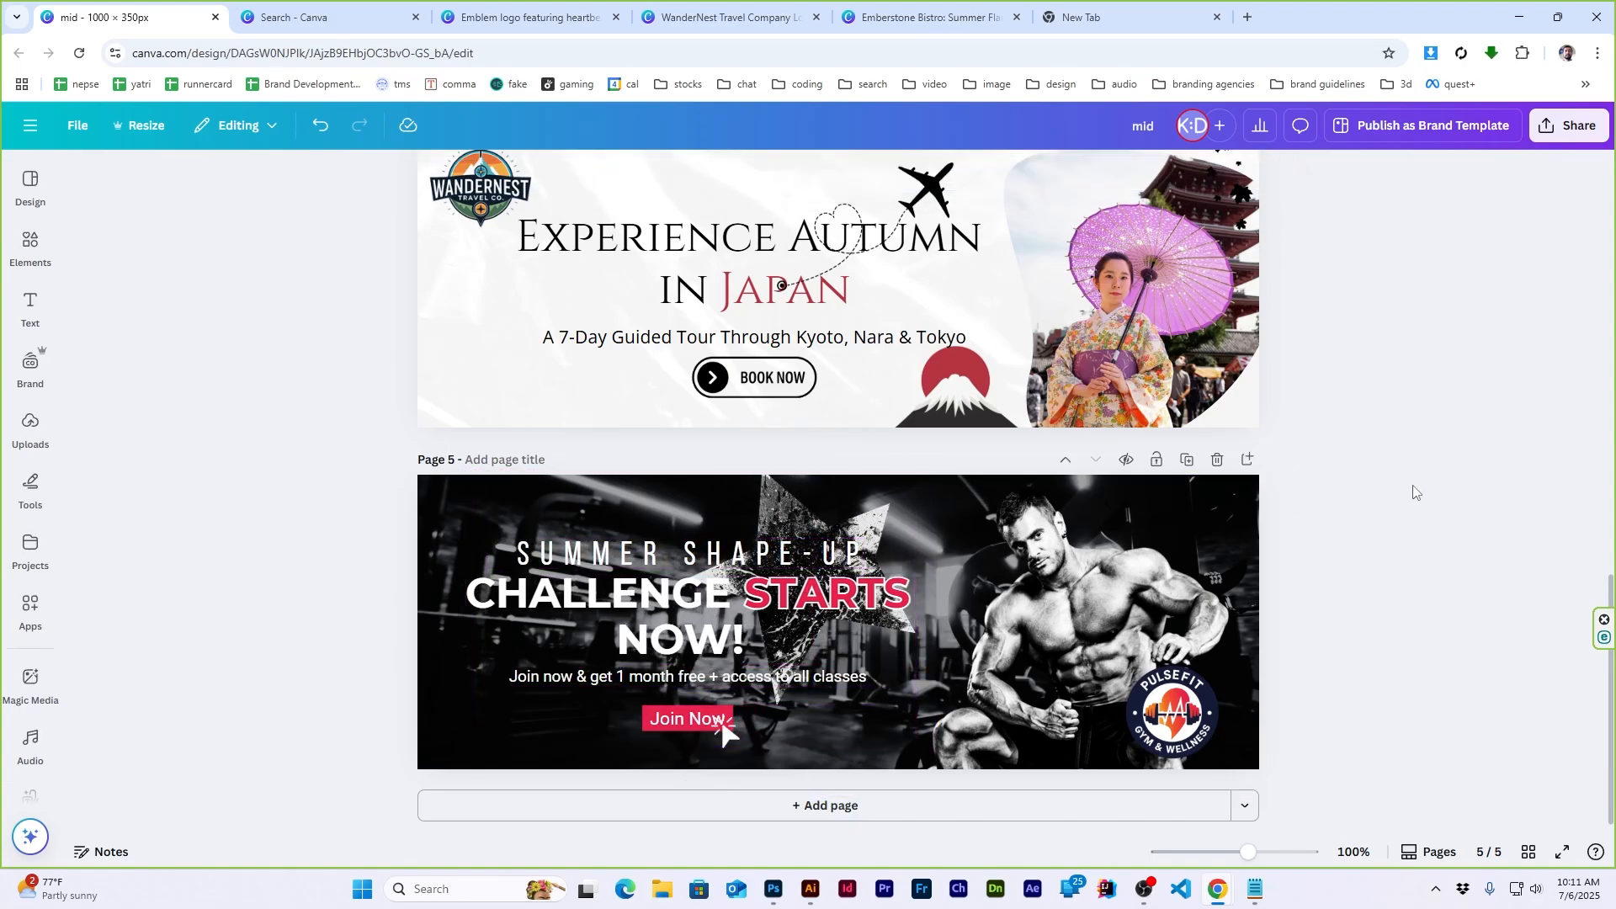
Download pages 1–5 of the design as PNG at size 1 (1,000 × 350 px)
scroll(1319, 557, up, 13)
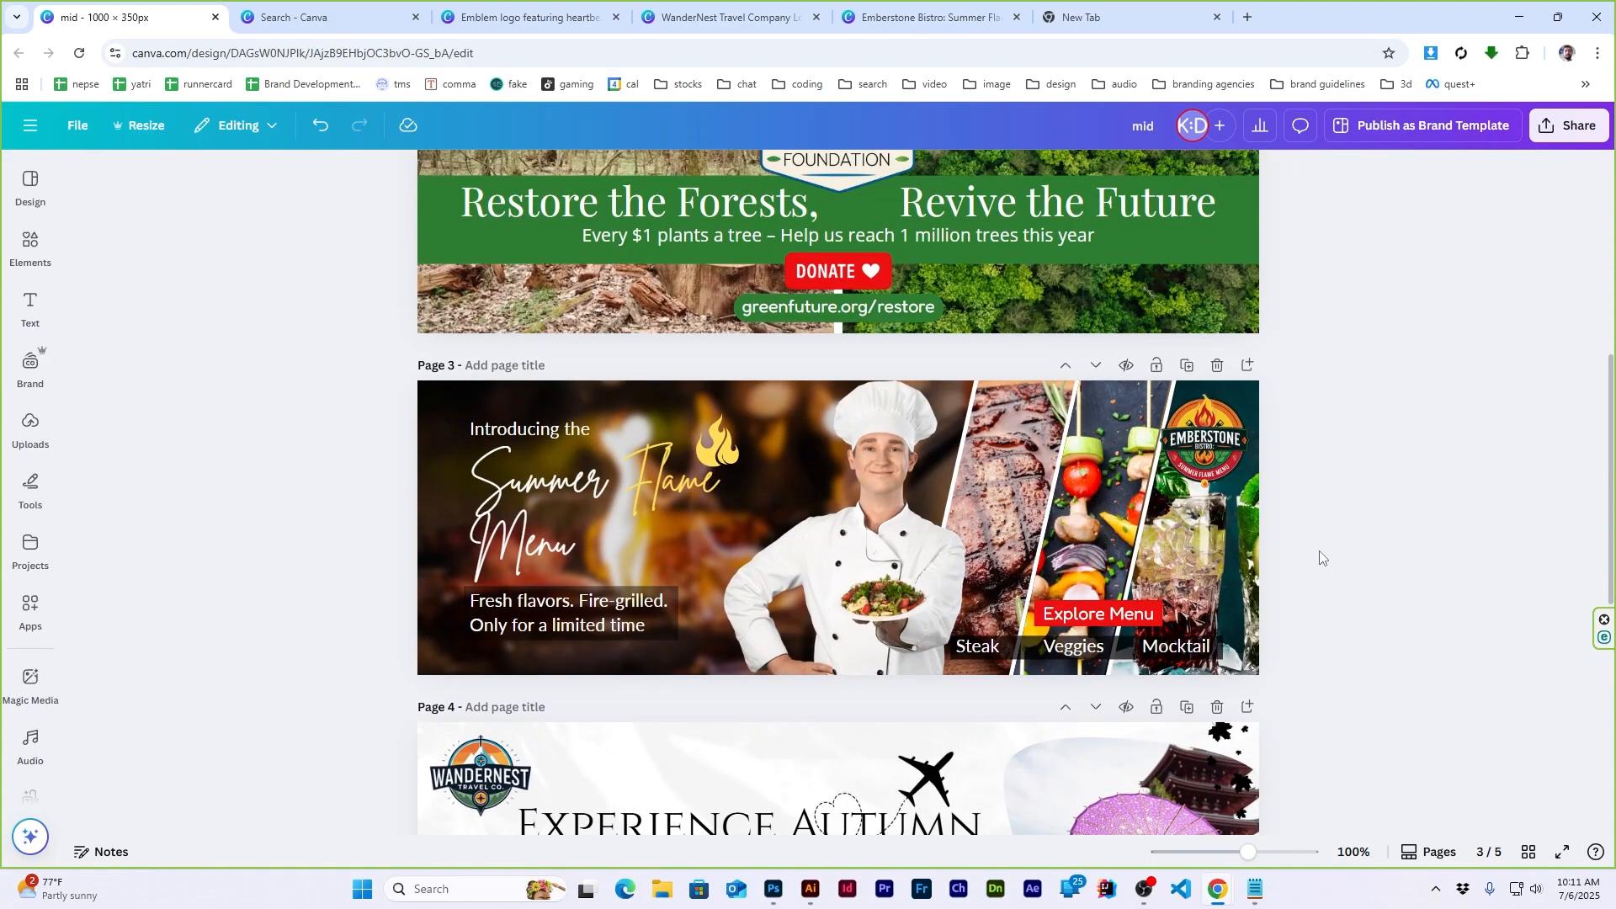
scroll(1320, 557, up, 1)
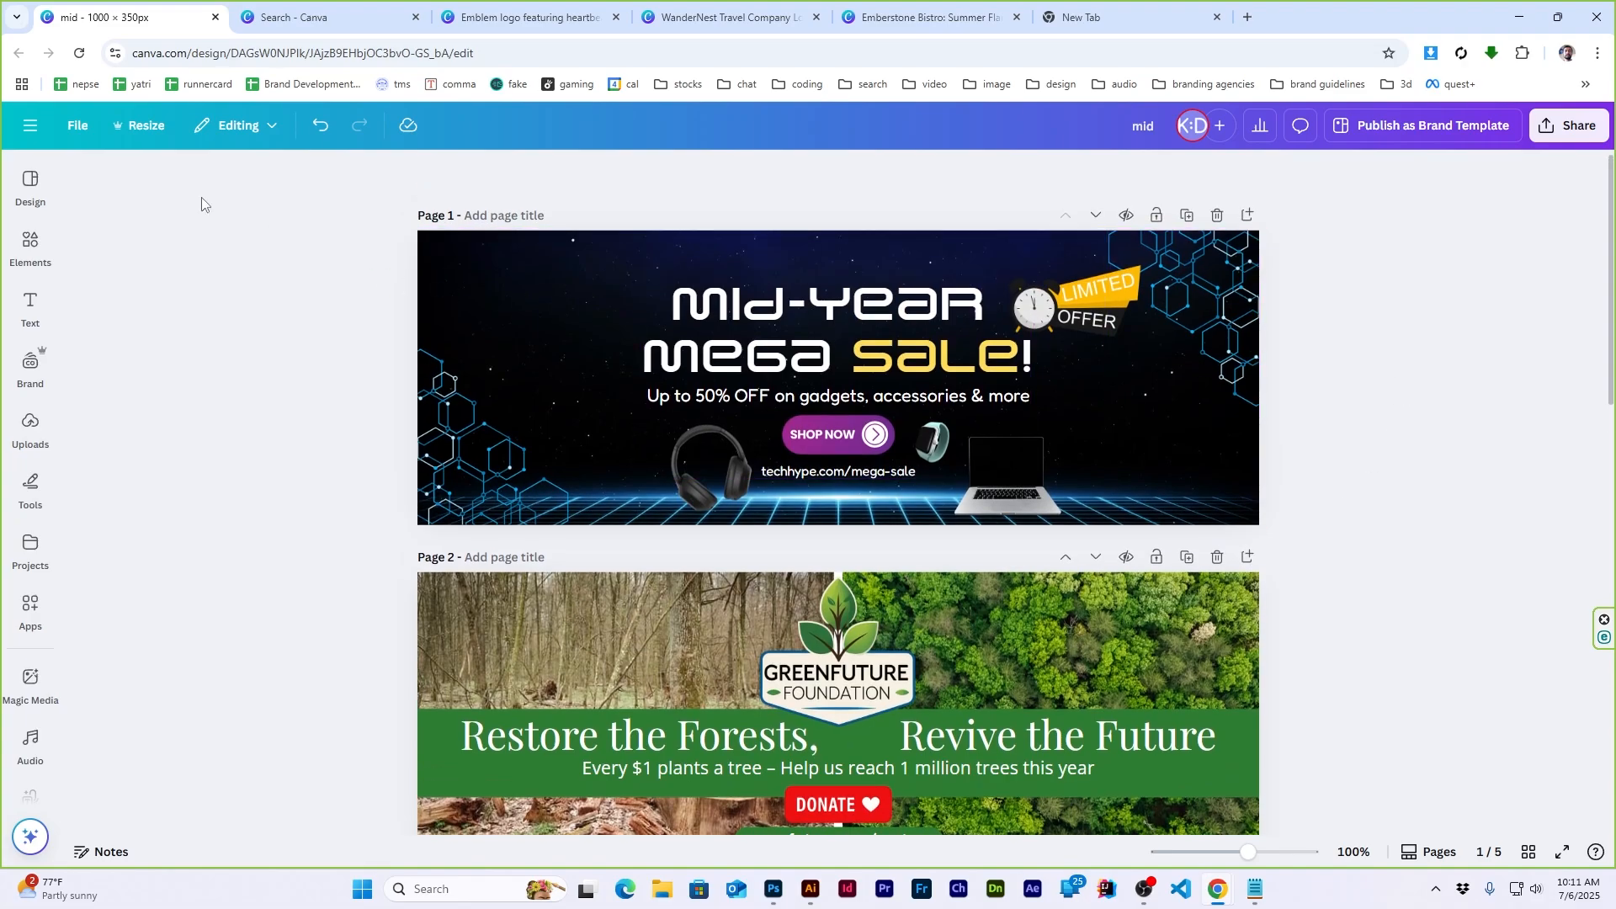
click(78, 124)
click(126, 506)
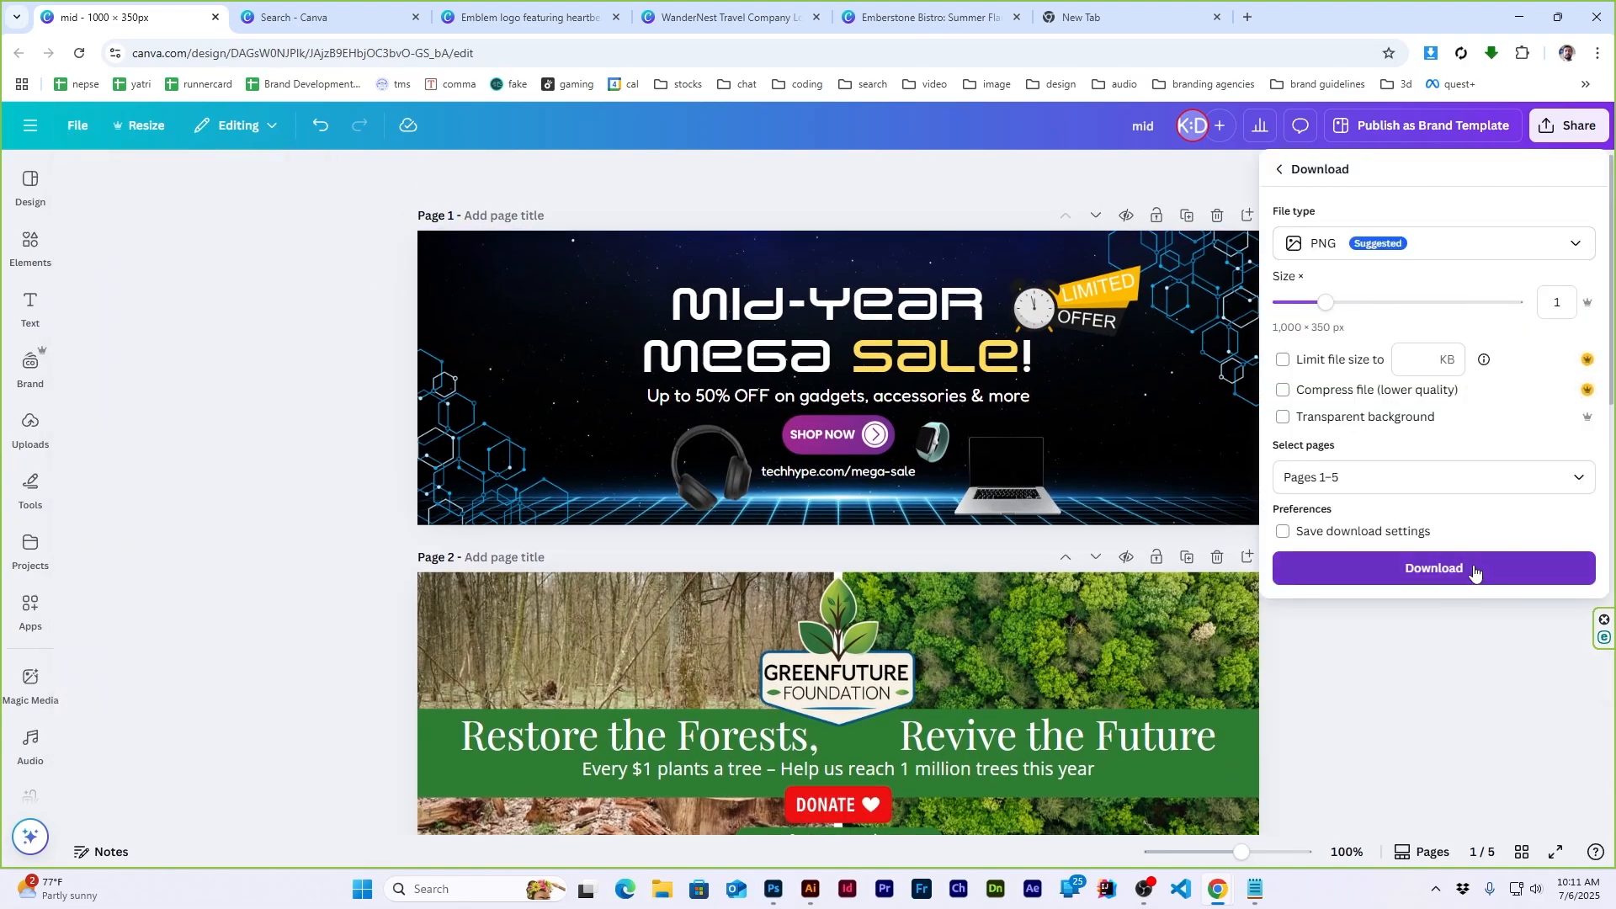
click(1474, 572)
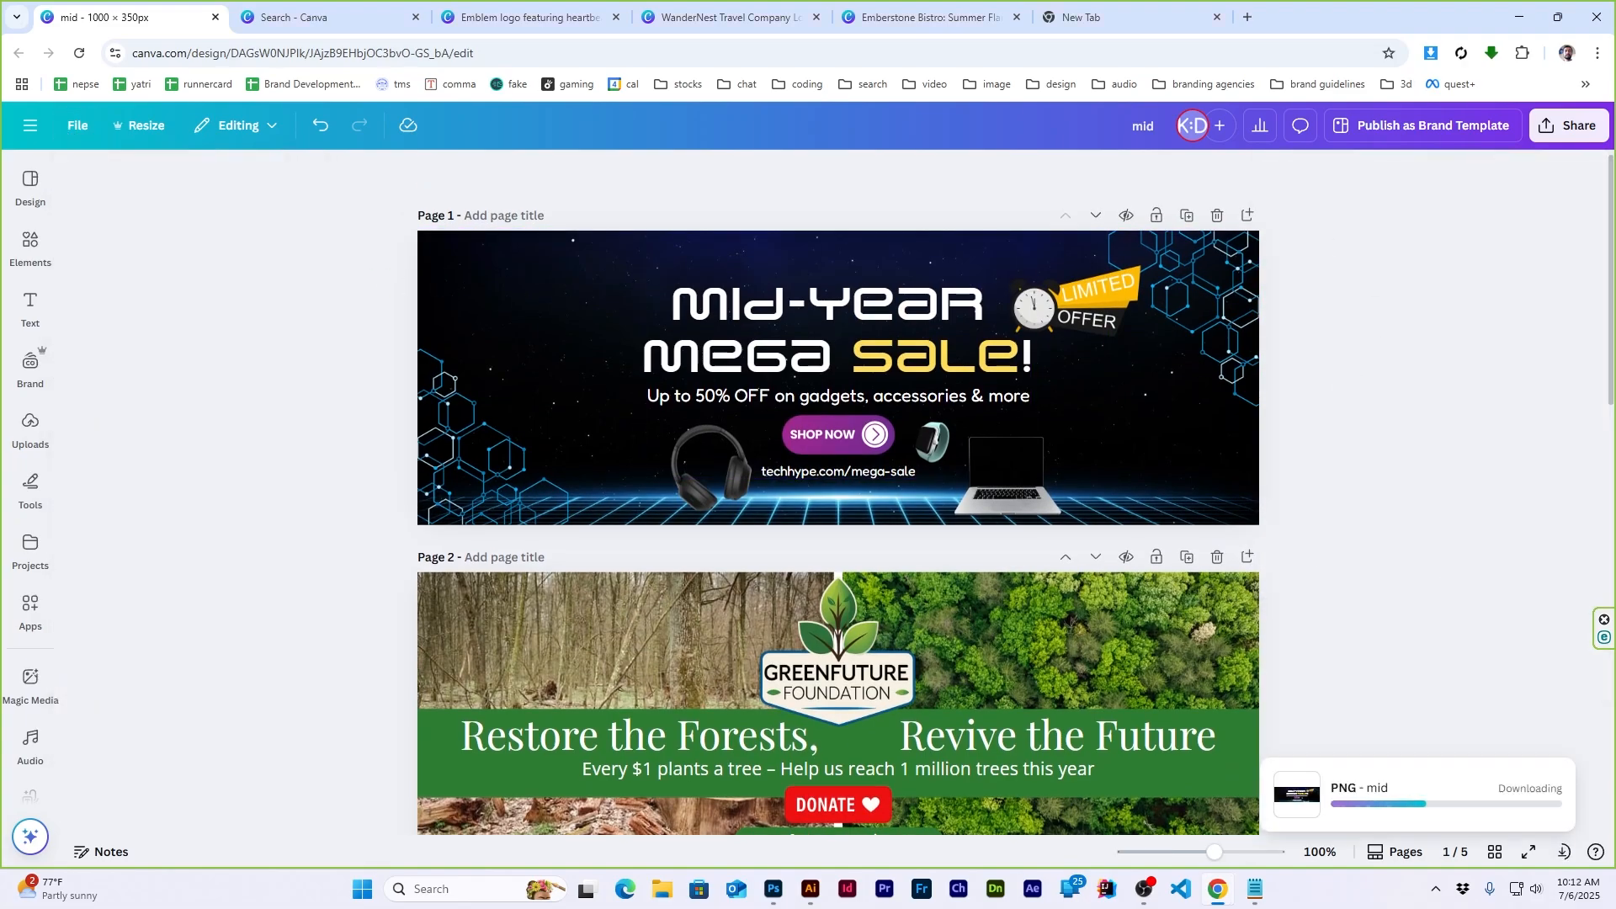
In File Explorer, extract the downloaded mid.zip from the Downloads folder into Downloads\mid and show the extracted files
click(1255, 895)
key(super+shift+Right)
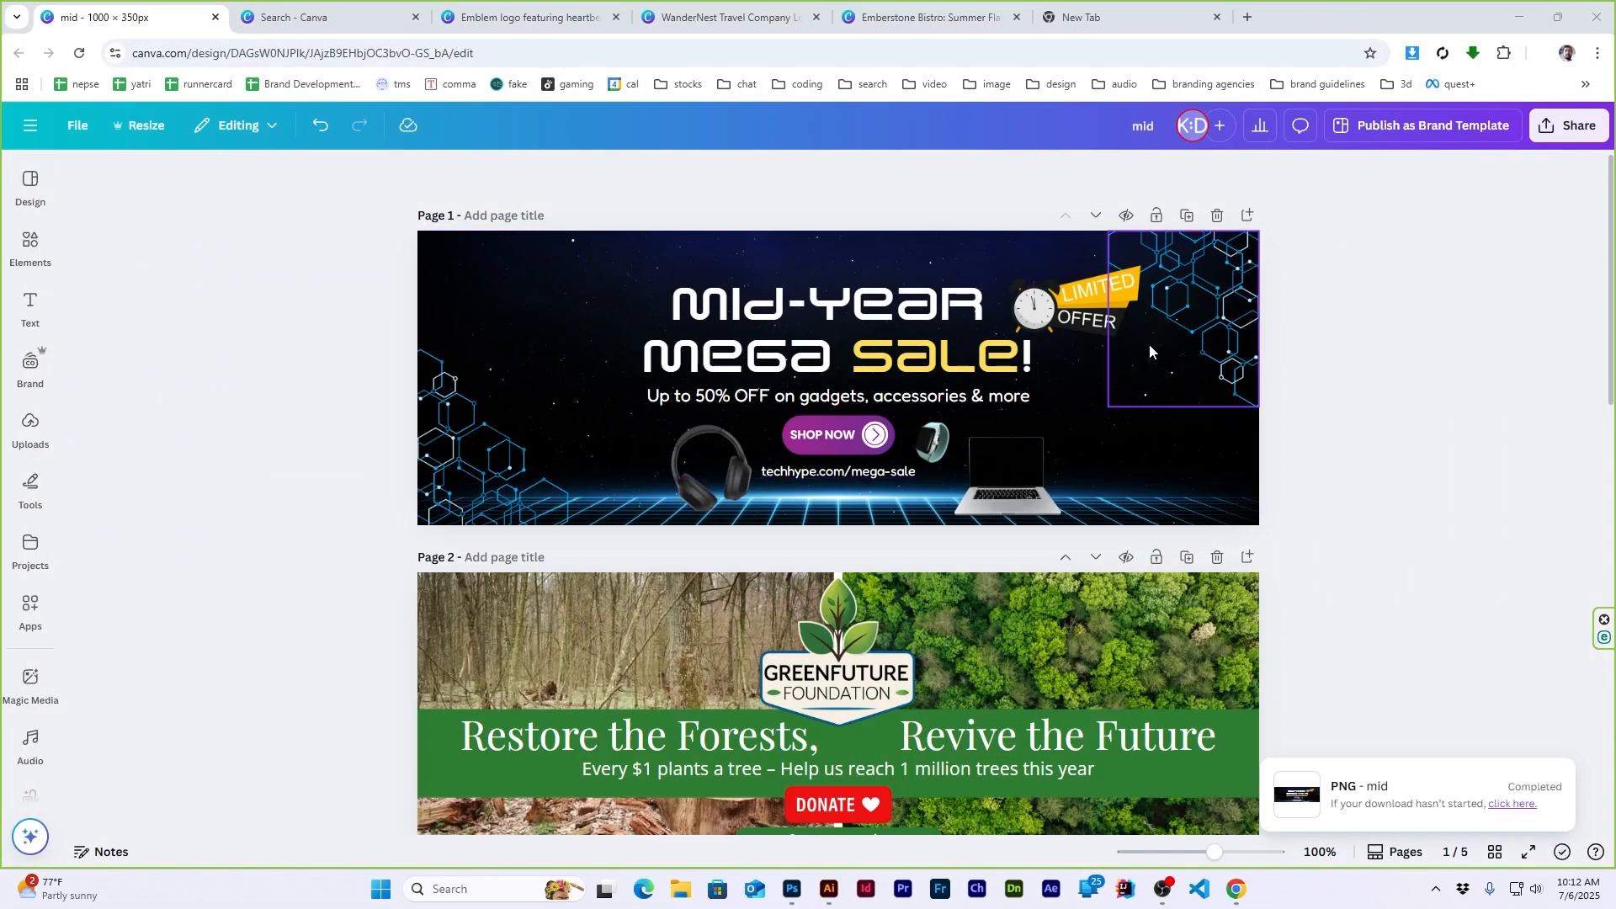
key(super+d)
key(super+e)
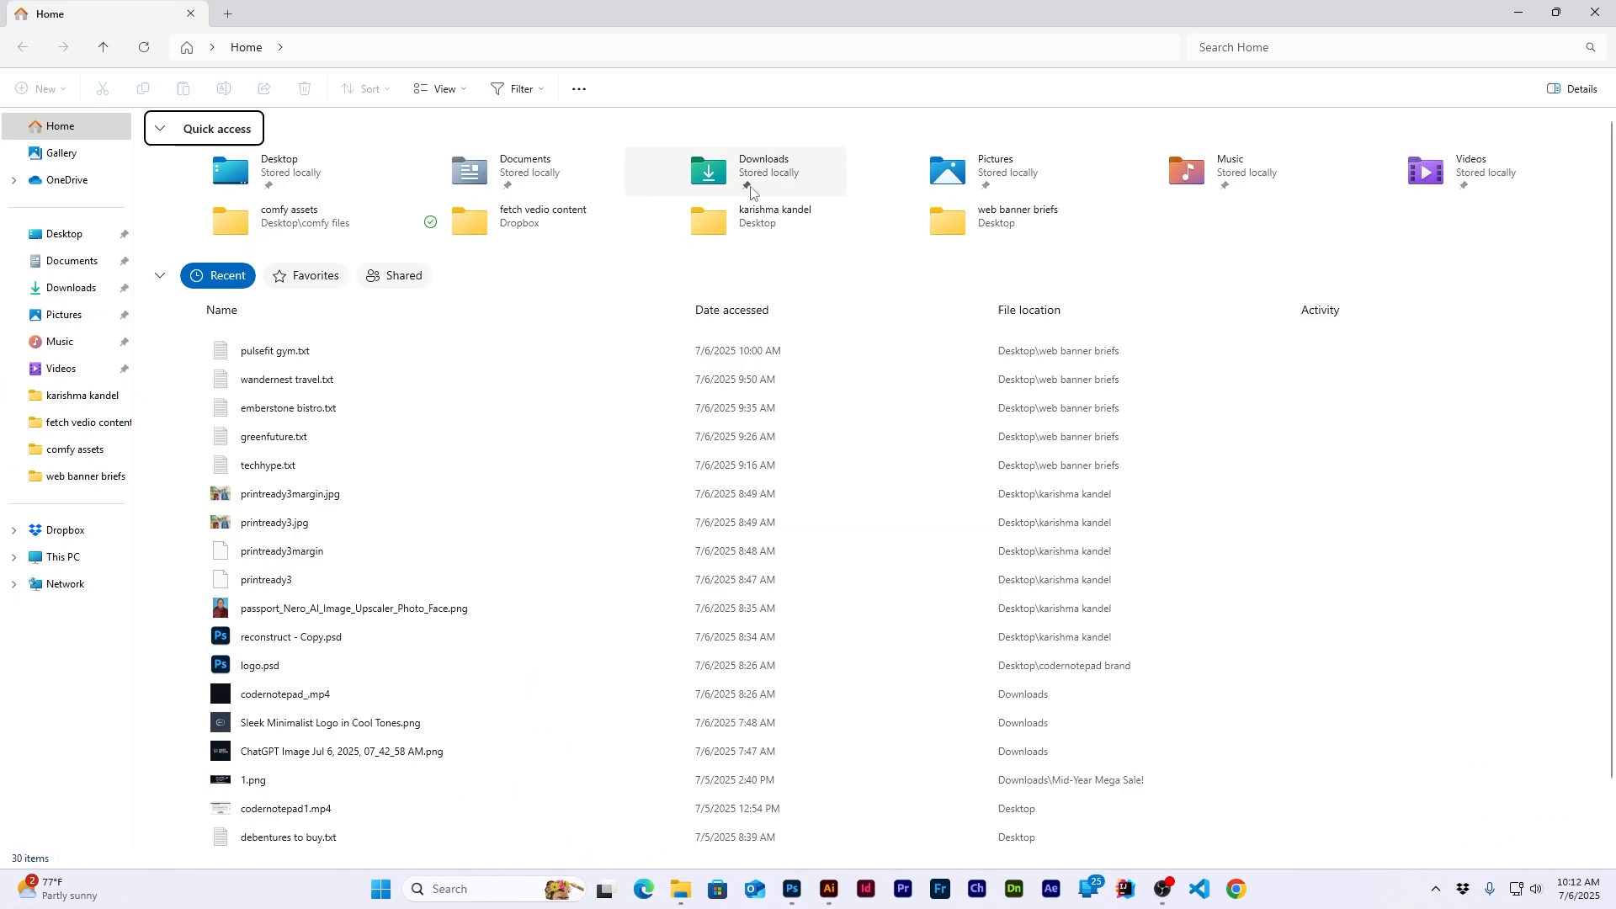
double_click(724, 173)
right_click(178, 202)
click(278, 420)
click(960, 604)
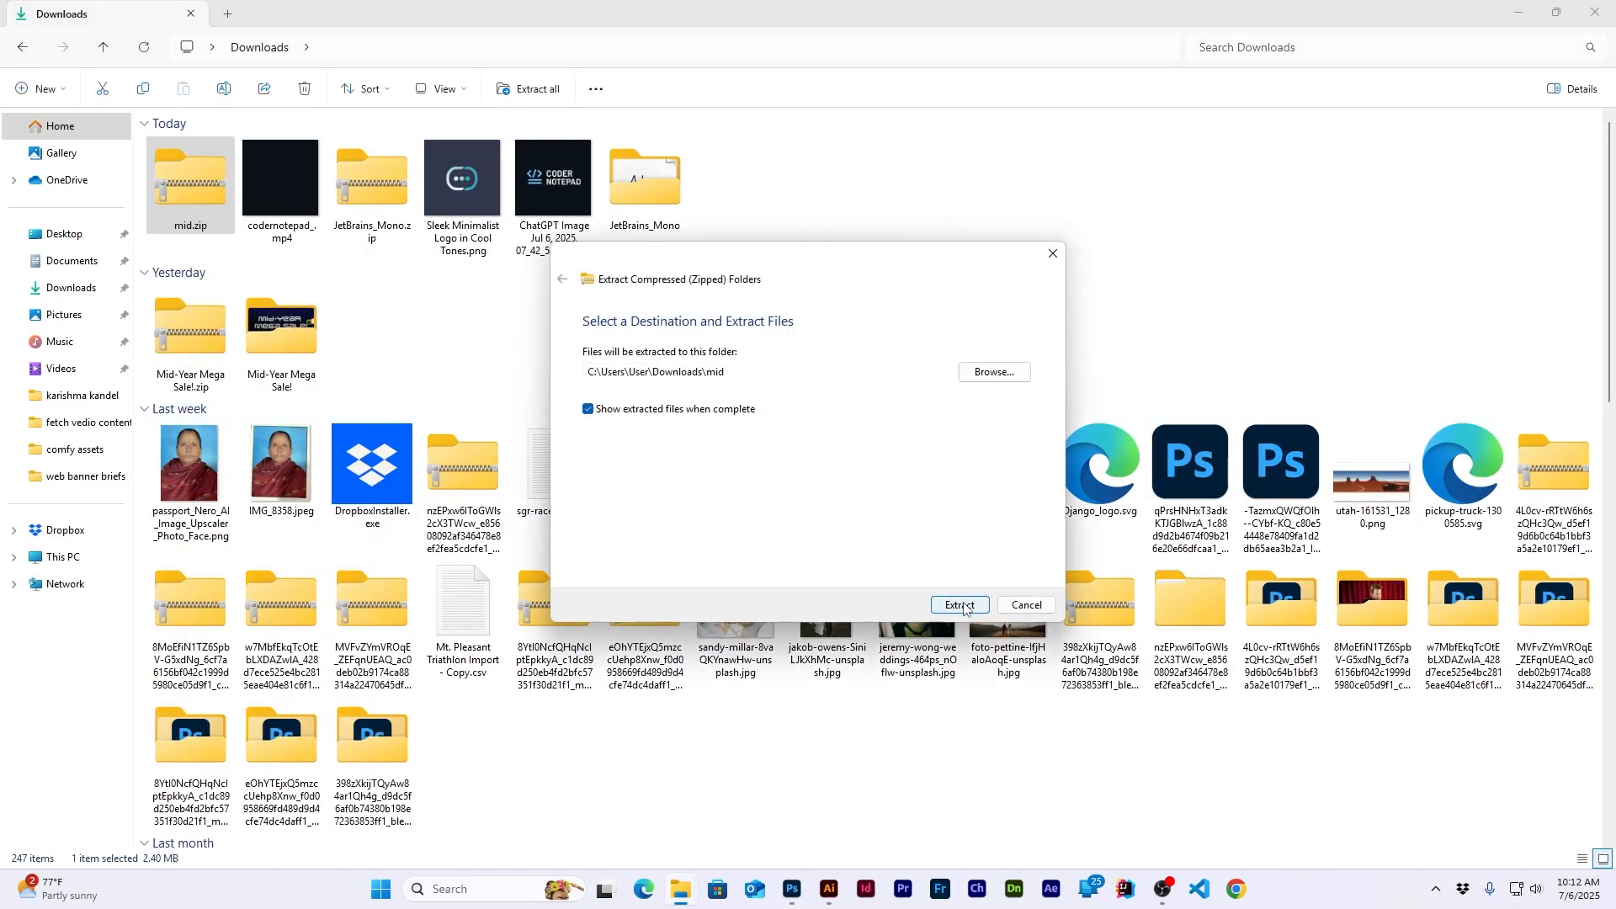
View the exported banner 1.png from the extracted mid folder in a maximised Photos window and browse the other banners
double_click(436, 168)
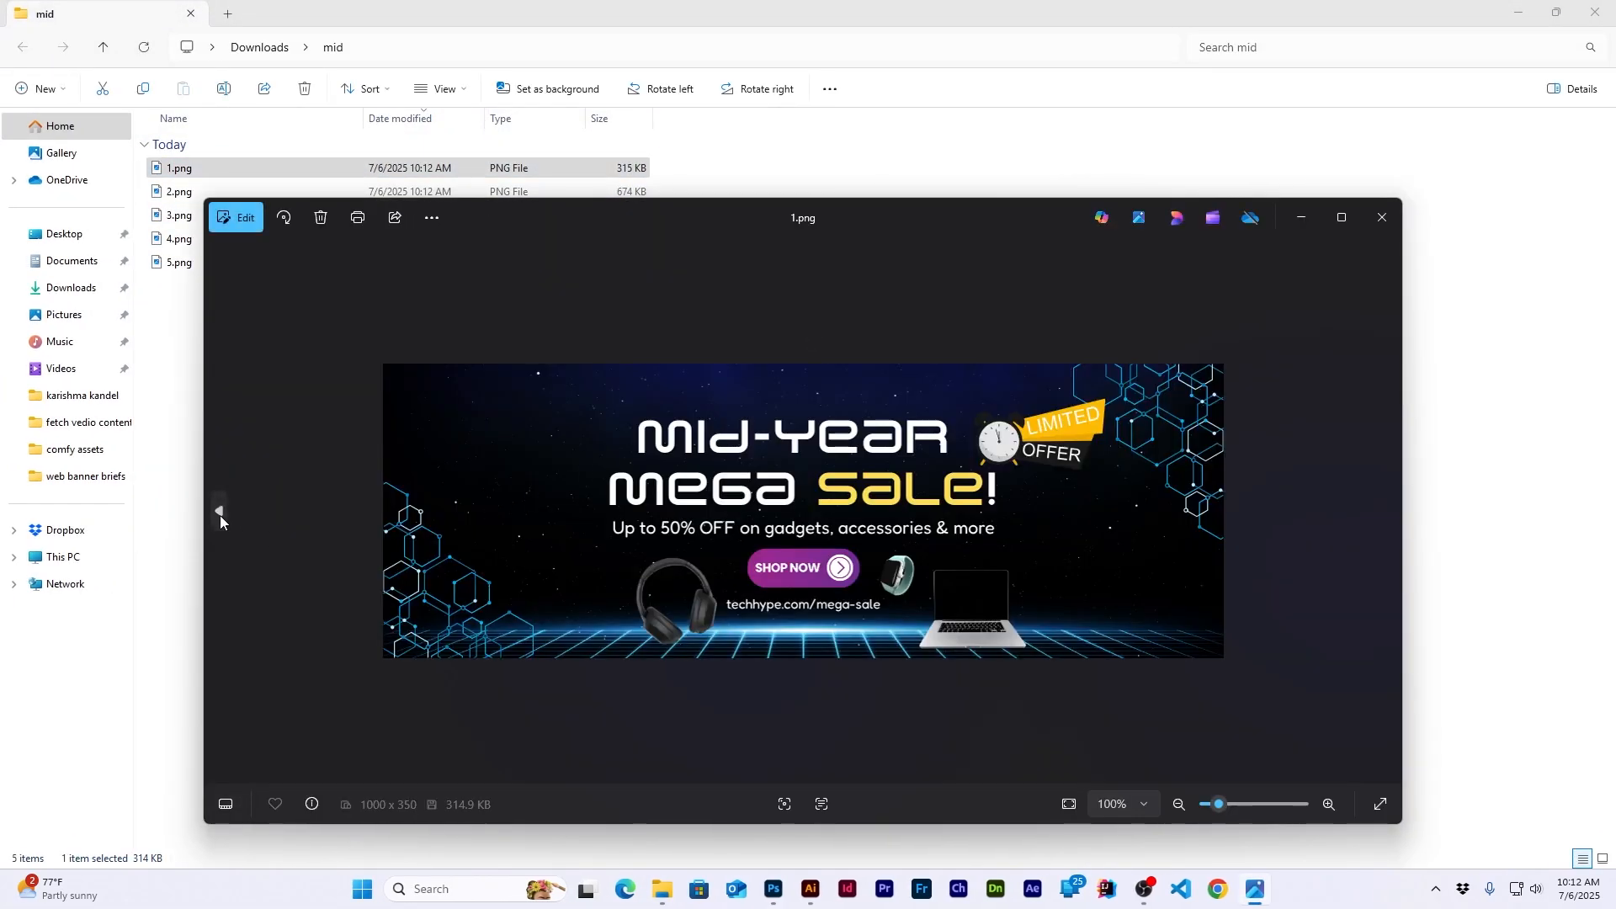
click(219, 515)
click(1382, 217)
double_click(184, 173)
click(1341, 218)
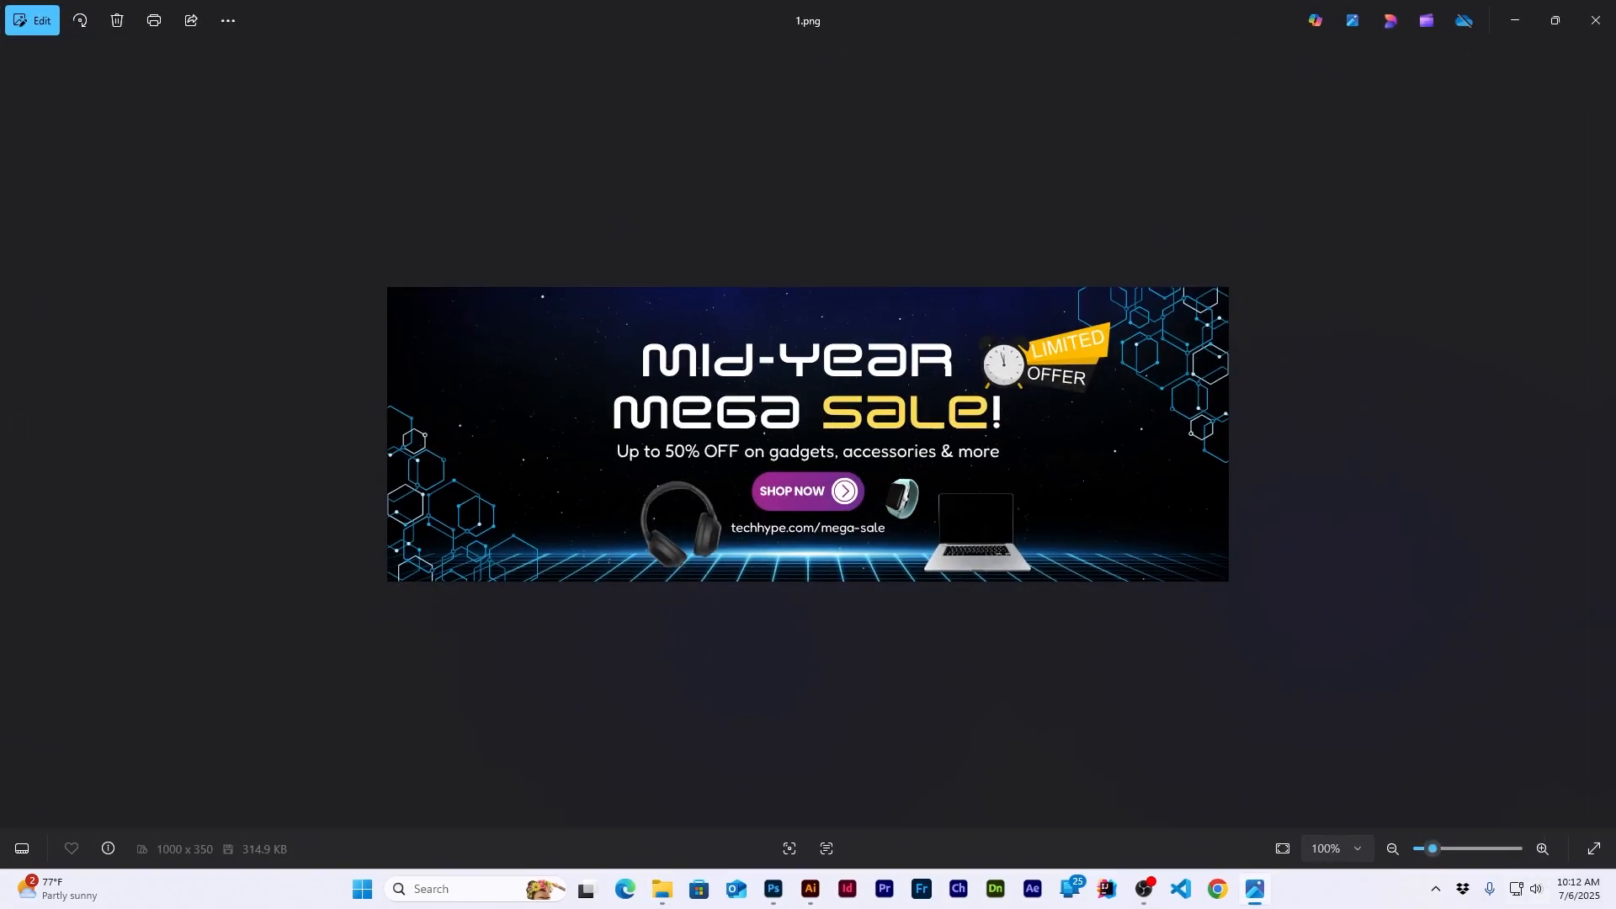
click(14, 436)
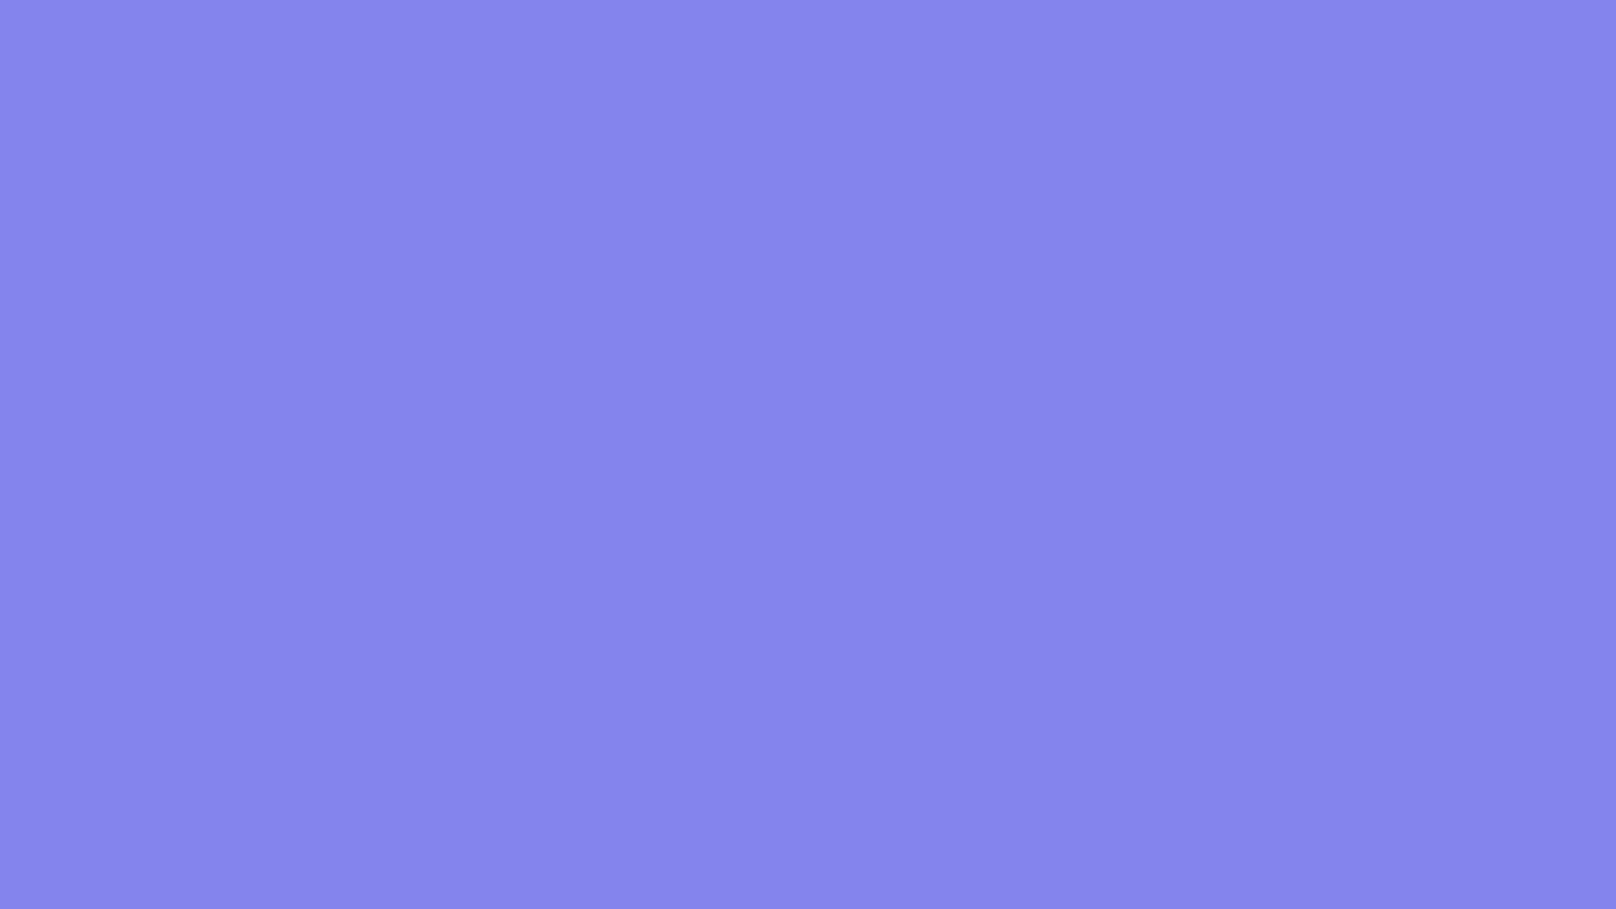